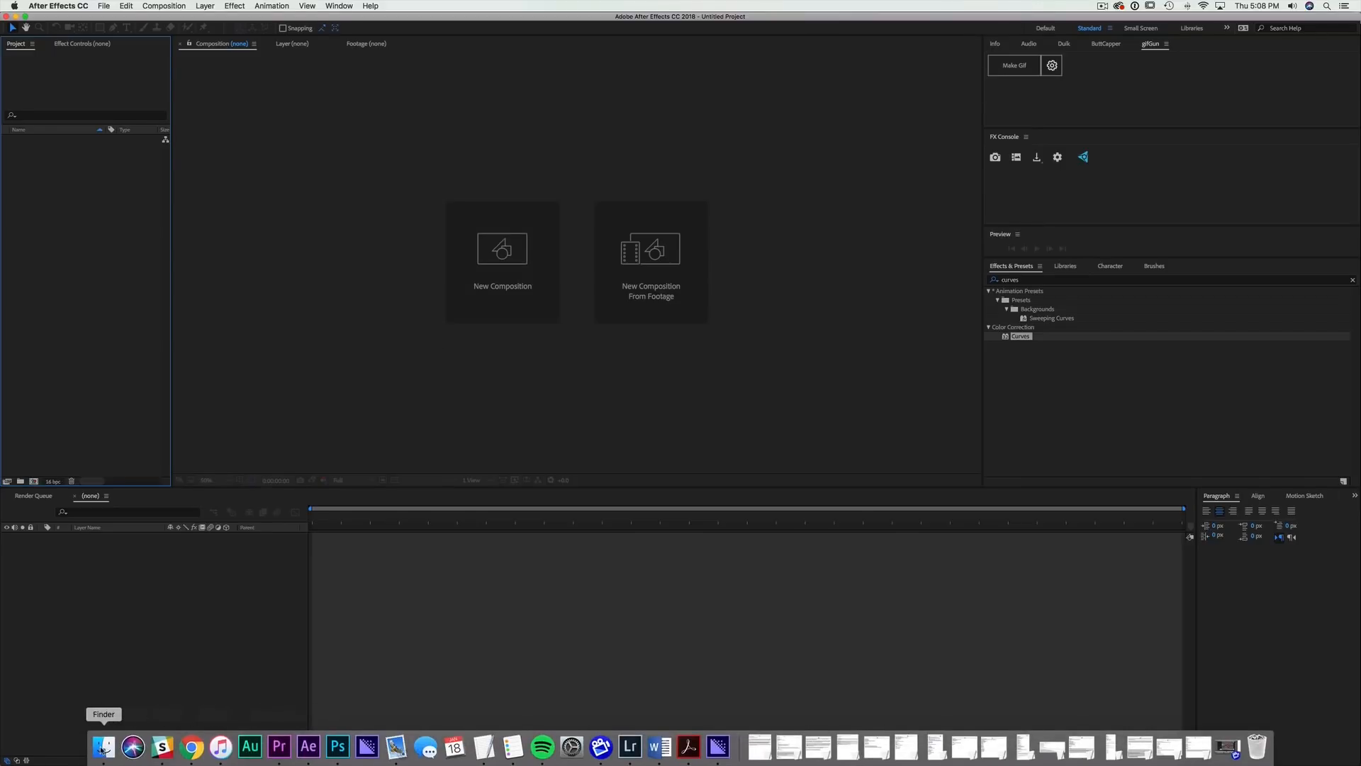
Import Lava Matte.psd and Volcano Shot 2K ProRes 2.mov from the VFX City Lava Tutorial folder into the project
{"action": "left_click", "coordinate": [107, 748]}
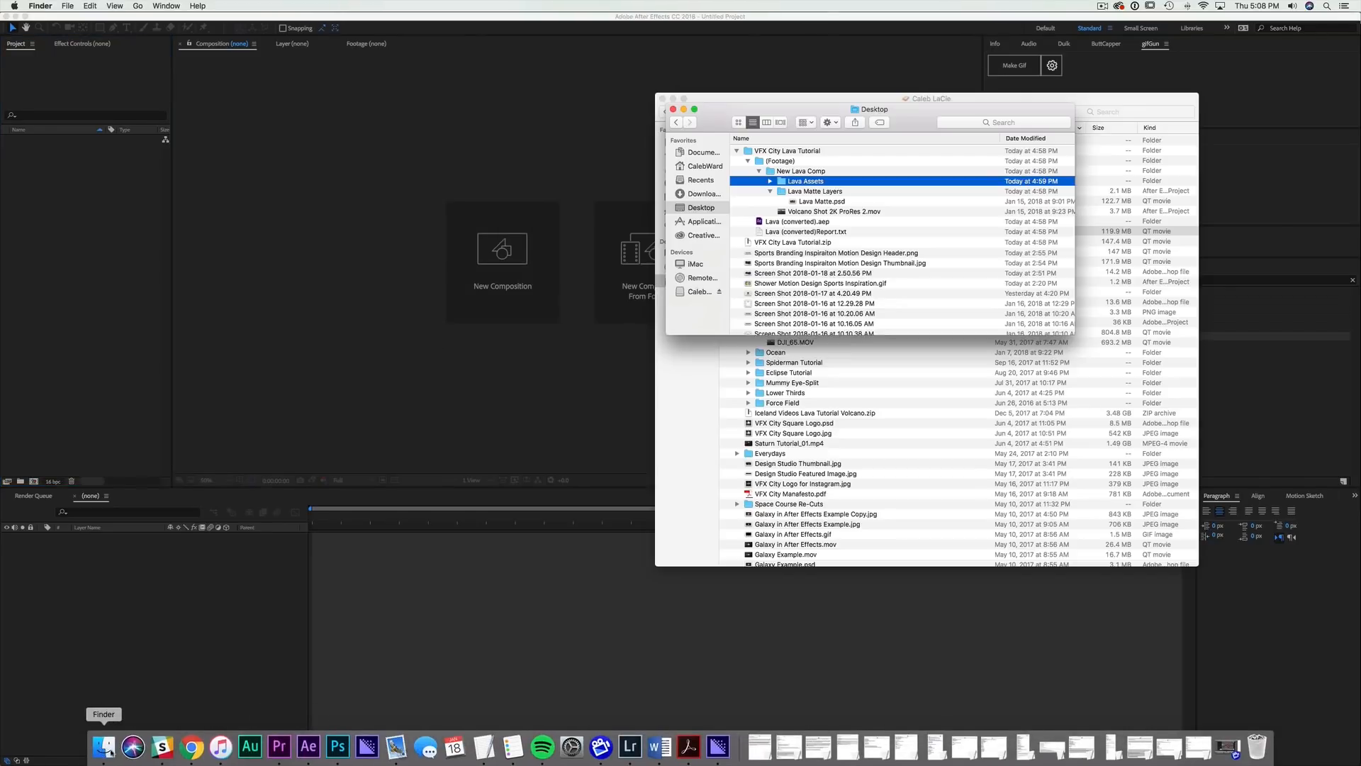
{"action": "left_click", "coordinate": [661, 99]}
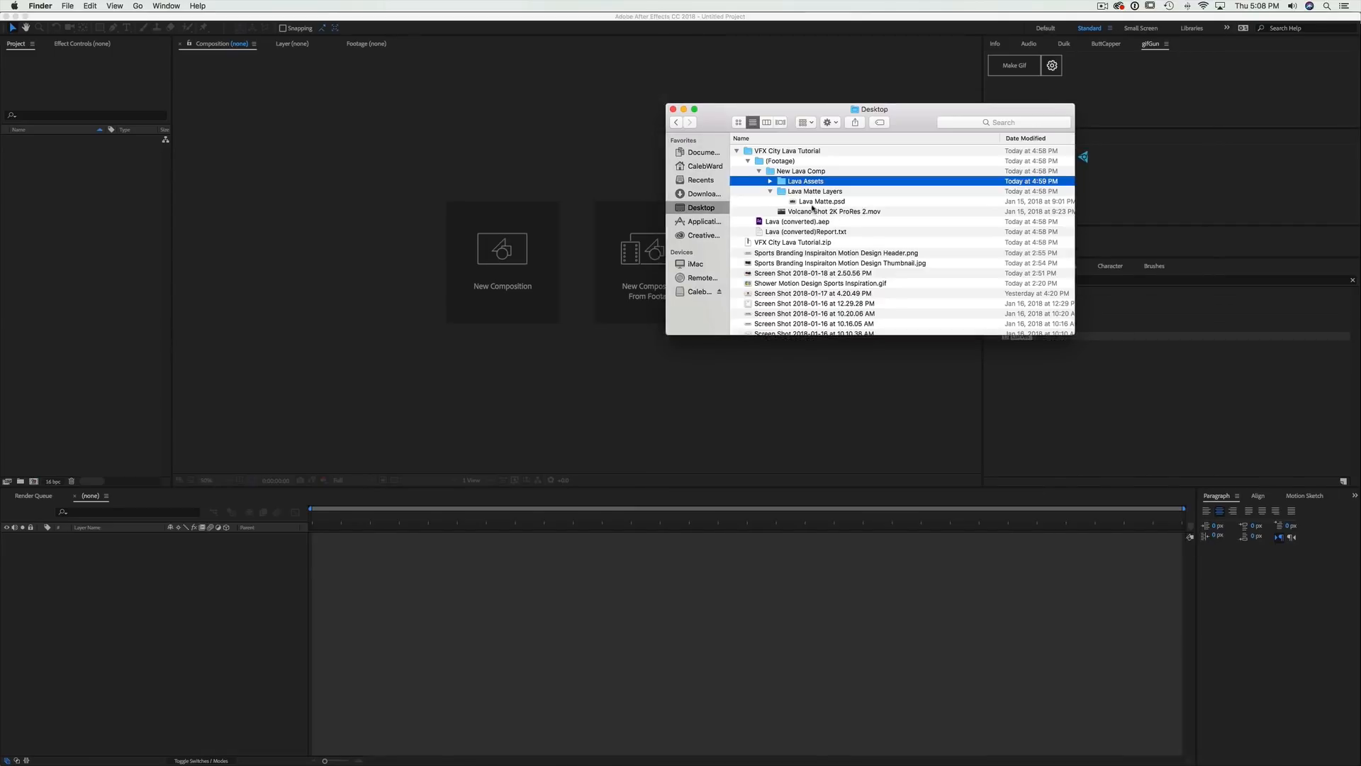
{"action": "left_click", "coordinate": [823, 204]}
{"action": "left_click", "coordinate": [814, 213], "text": "shift"}
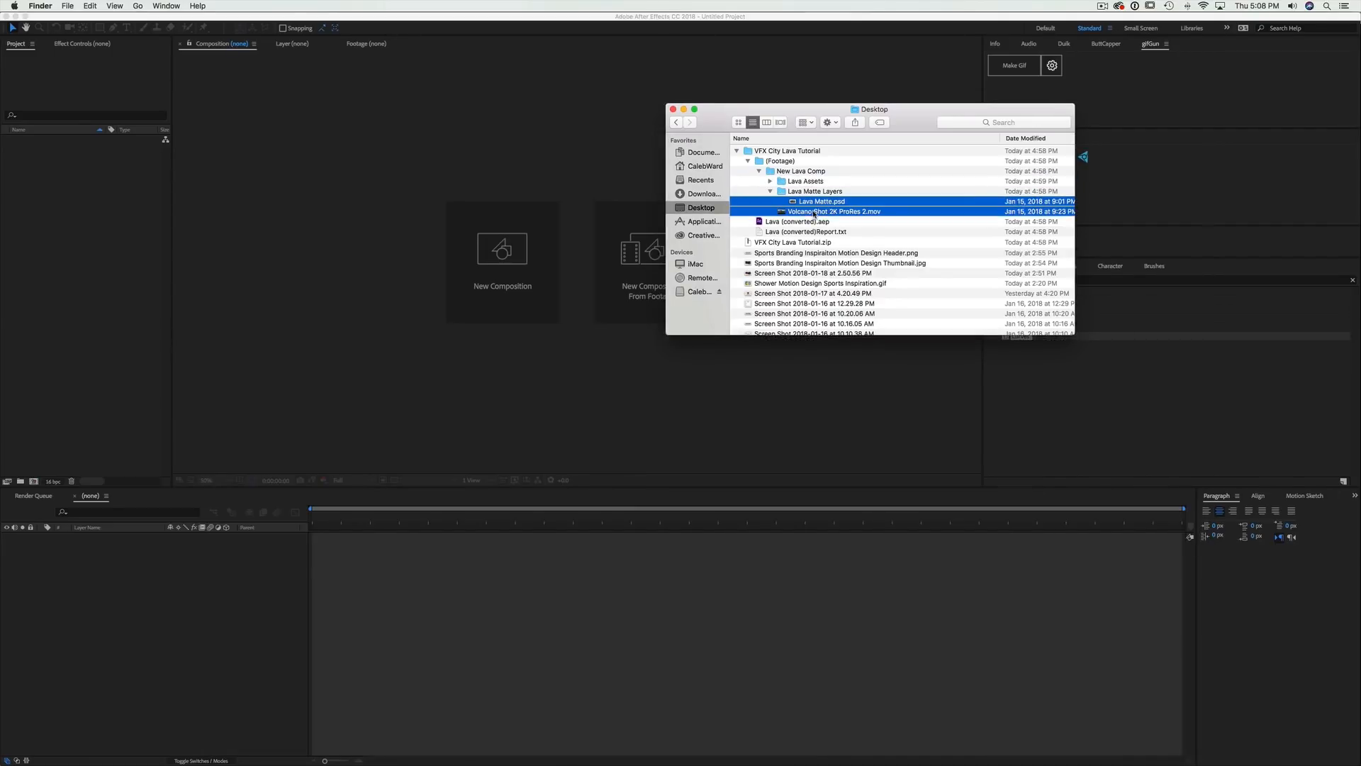
{"action": "left_click_drag", "start_coordinate": [828, 215], "coordinate": [142, 258]}
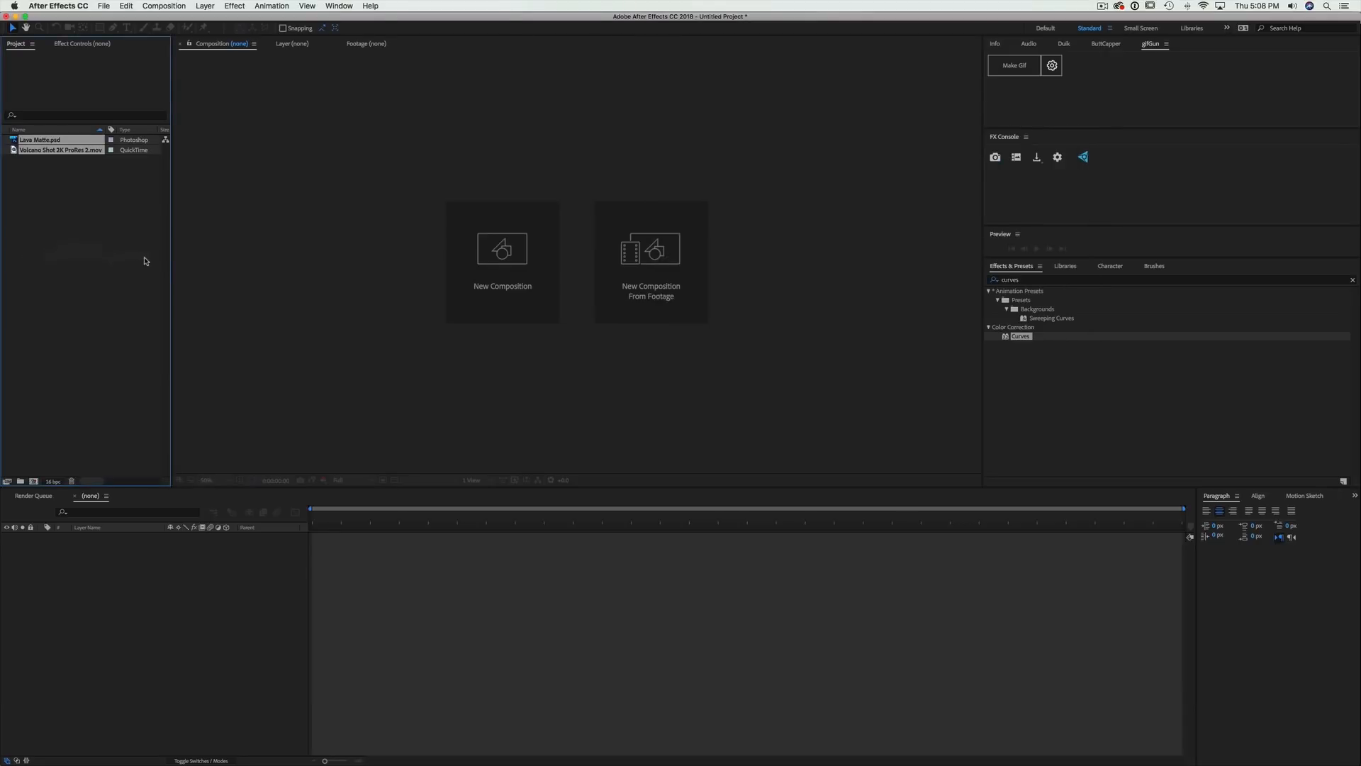
{"action": "left_click", "coordinate": [92, 229]}
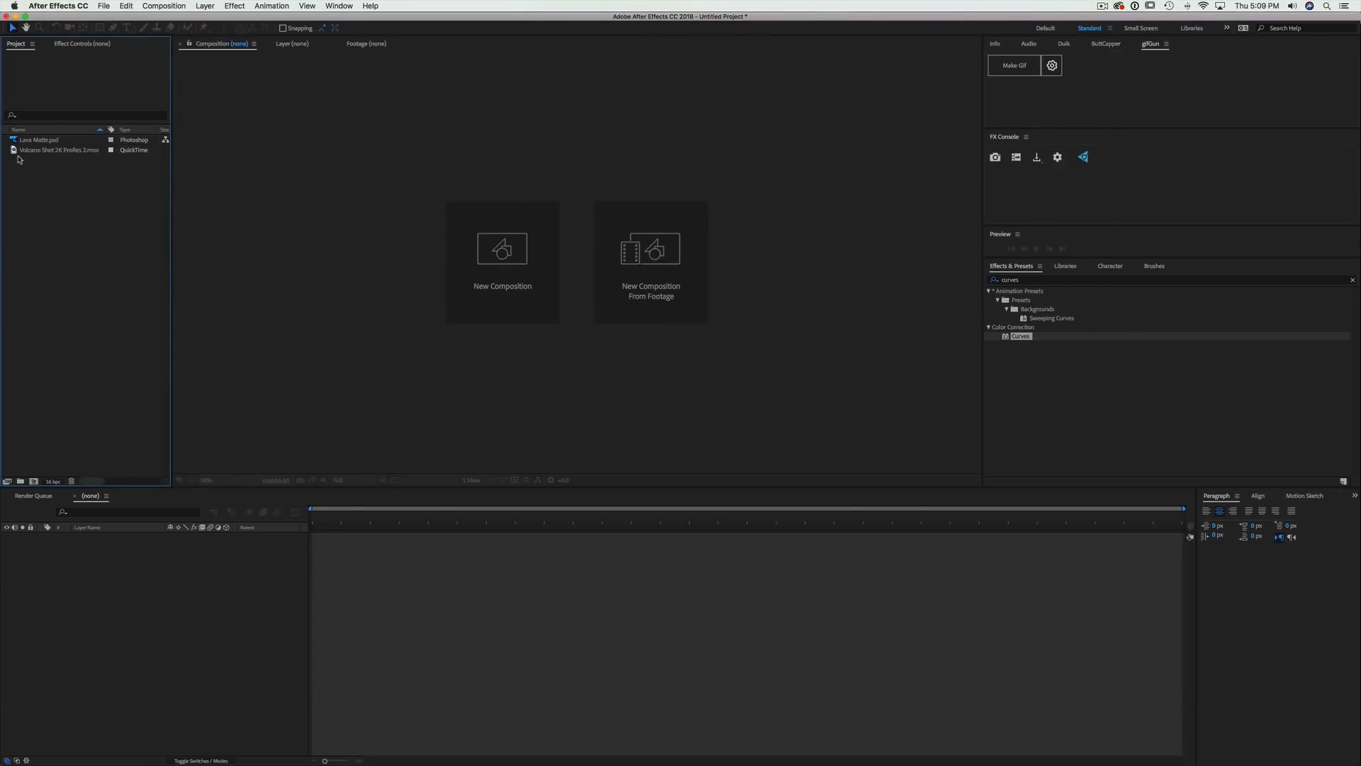
Create a new composition from Volcano Shot 2K ProRes 2.mov and preview the shot through to its end
{"action": "left_click_drag", "start_coordinate": [14, 151], "coordinate": [32, 483]}
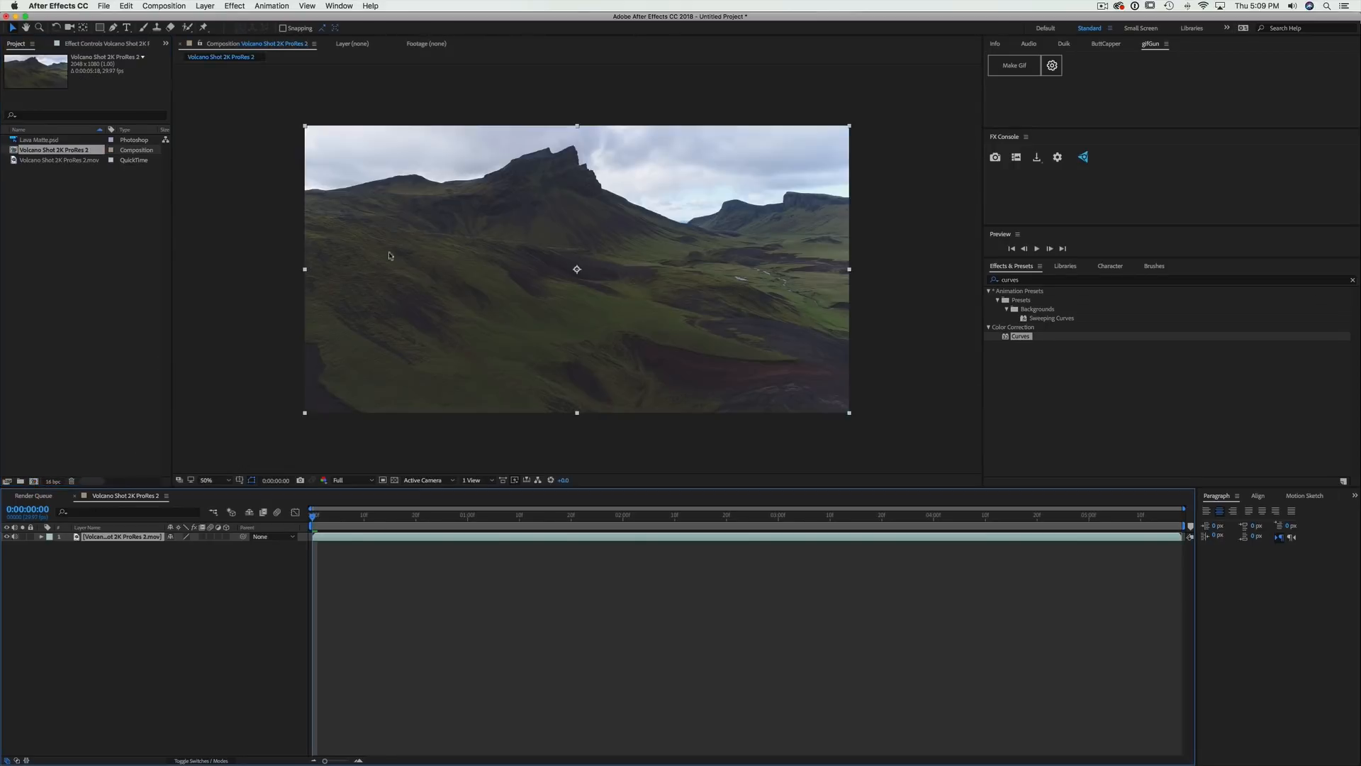
{"action": "key", "text": "space"}
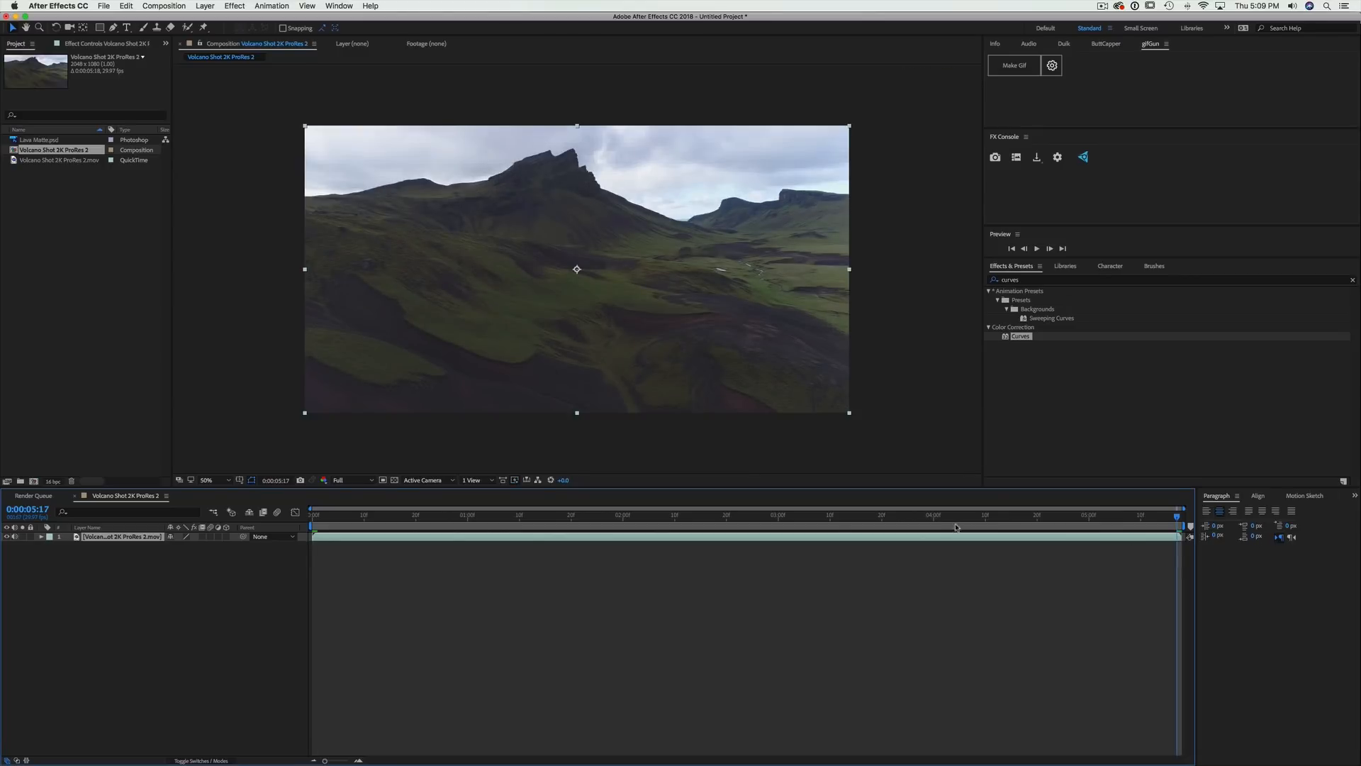
{"action": "left_click_drag", "start_coordinate": [956, 527], "coordinate": [1223, 548]}
Return to the composition's first frame, find the camera effects and apply 3D Camera Tracker to the volcano footage layer
{"action": "key", "text": "Home"}
{"action": "key", "text": "ctrl+space"}
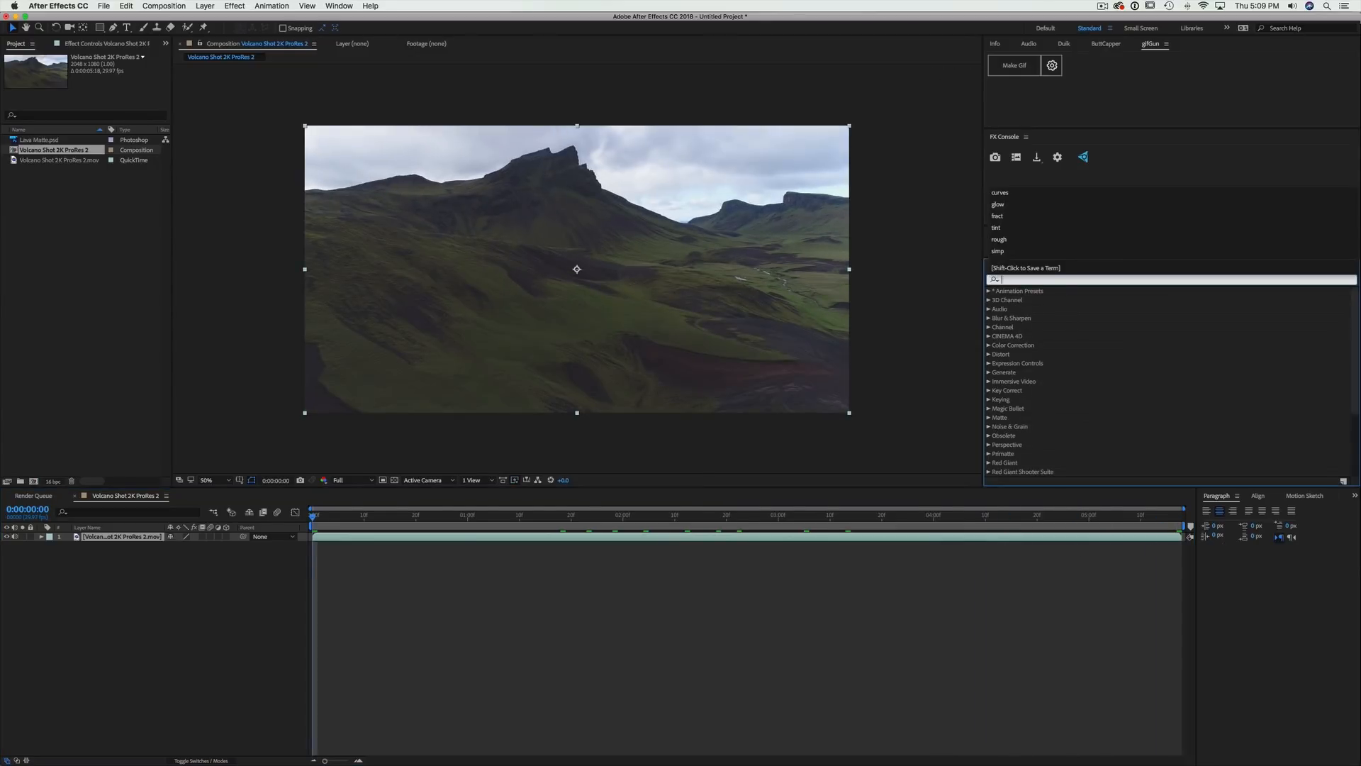
{"action": "type", "text": "camera"}
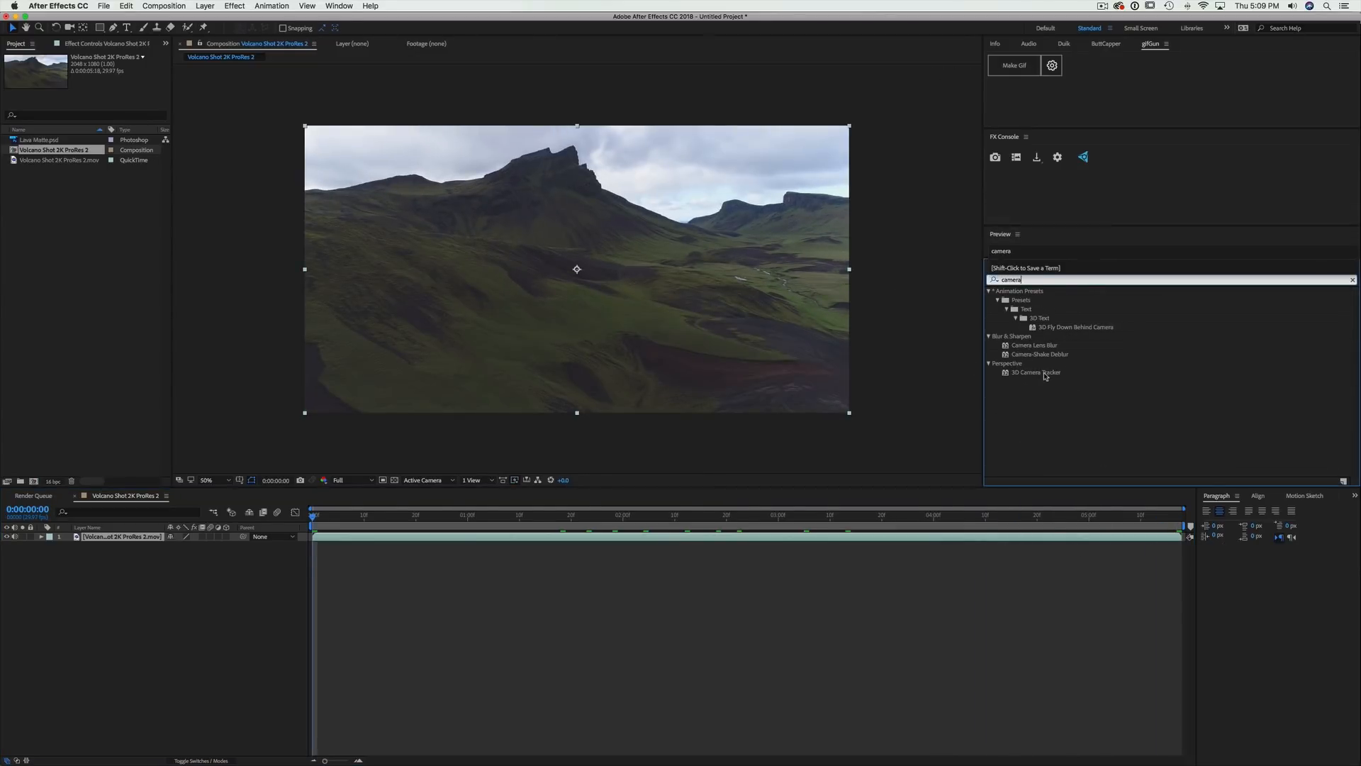
{"action": "left_click", "coordinate": [1040, 372]}
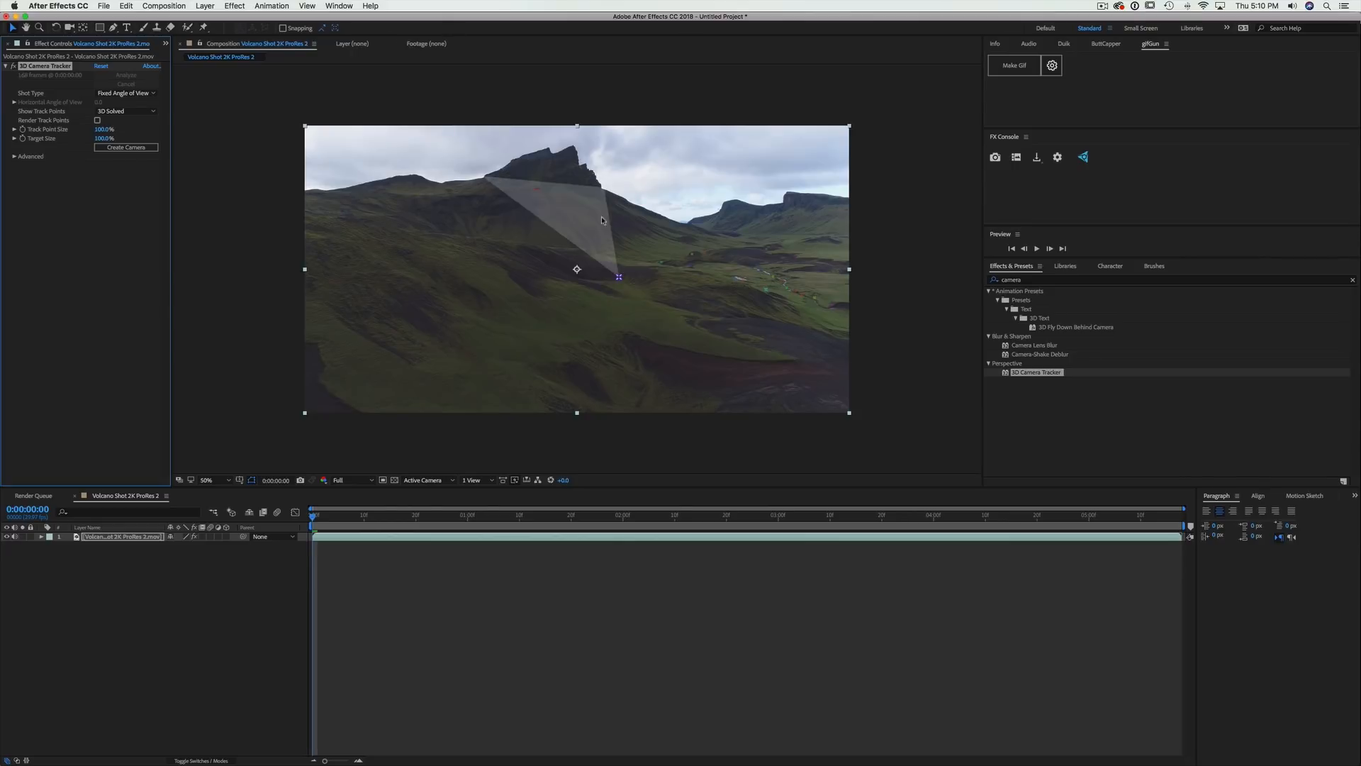
Examine how the 3D Camera Tracker's solved track points follow the terrain by scrubbing and playing the volcano shot
{"action": "left_click", "coordinate": [447, 520]}
{"action": "left_click_drag", "start_coordinate": [470, 525], "coordinate": [1120, 521]}
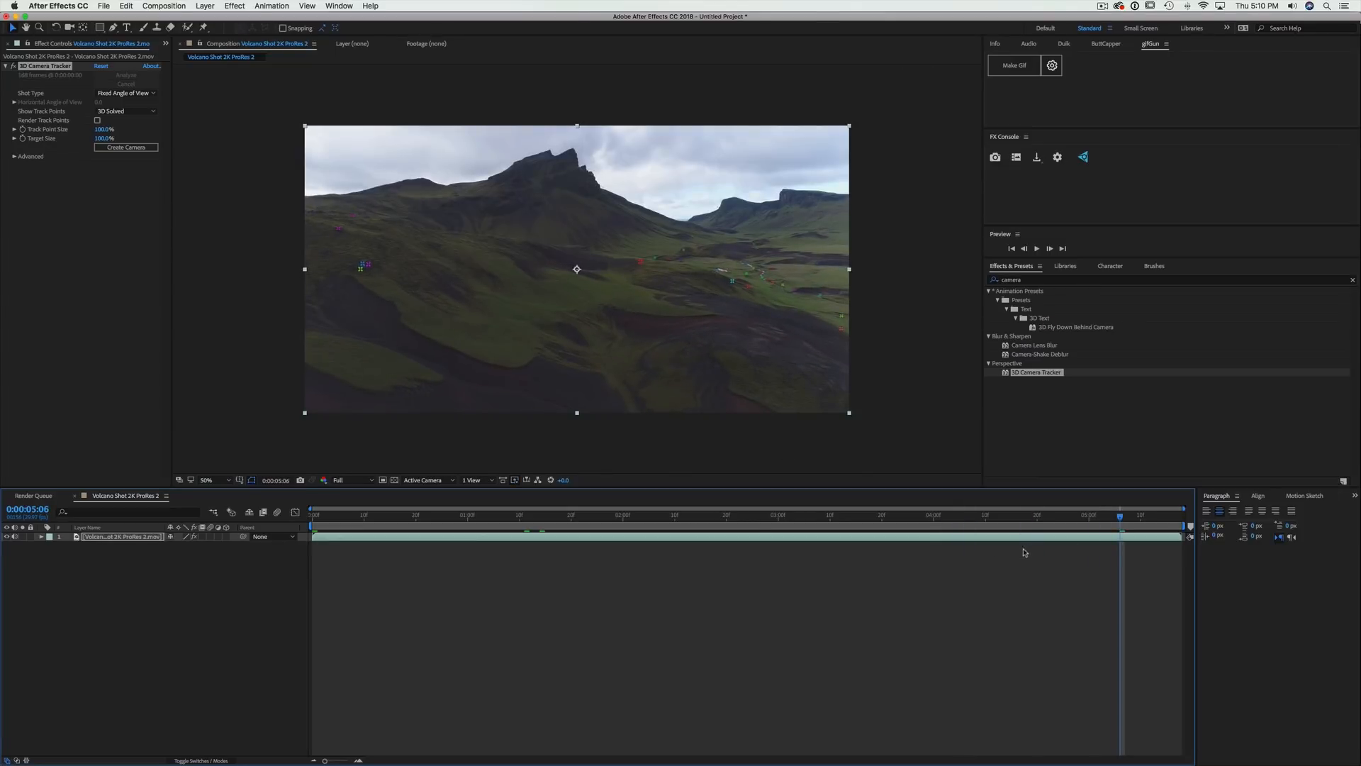
{"action": "left_click_drag", "start_coordinate": [1066, 526], "coordinate": [853, 544]}
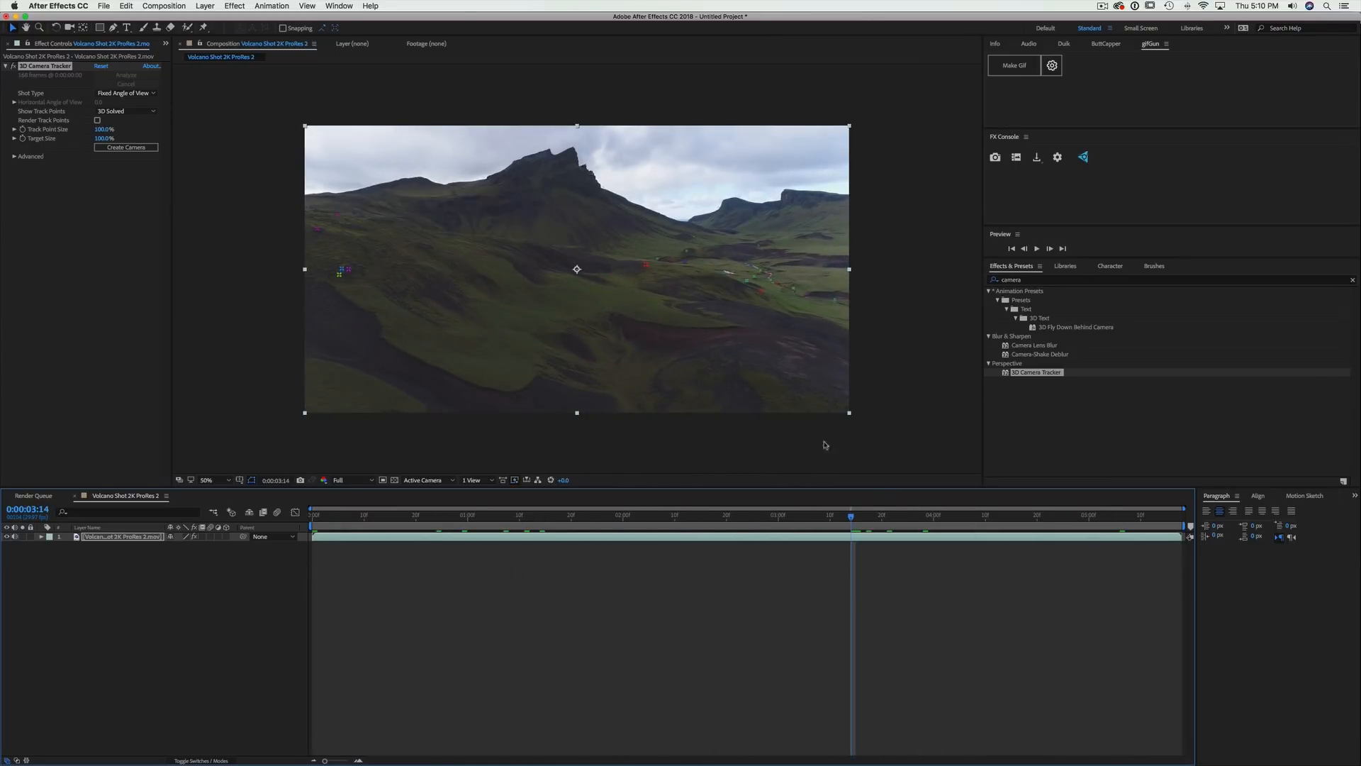
{"action": "key", "text": "space"}
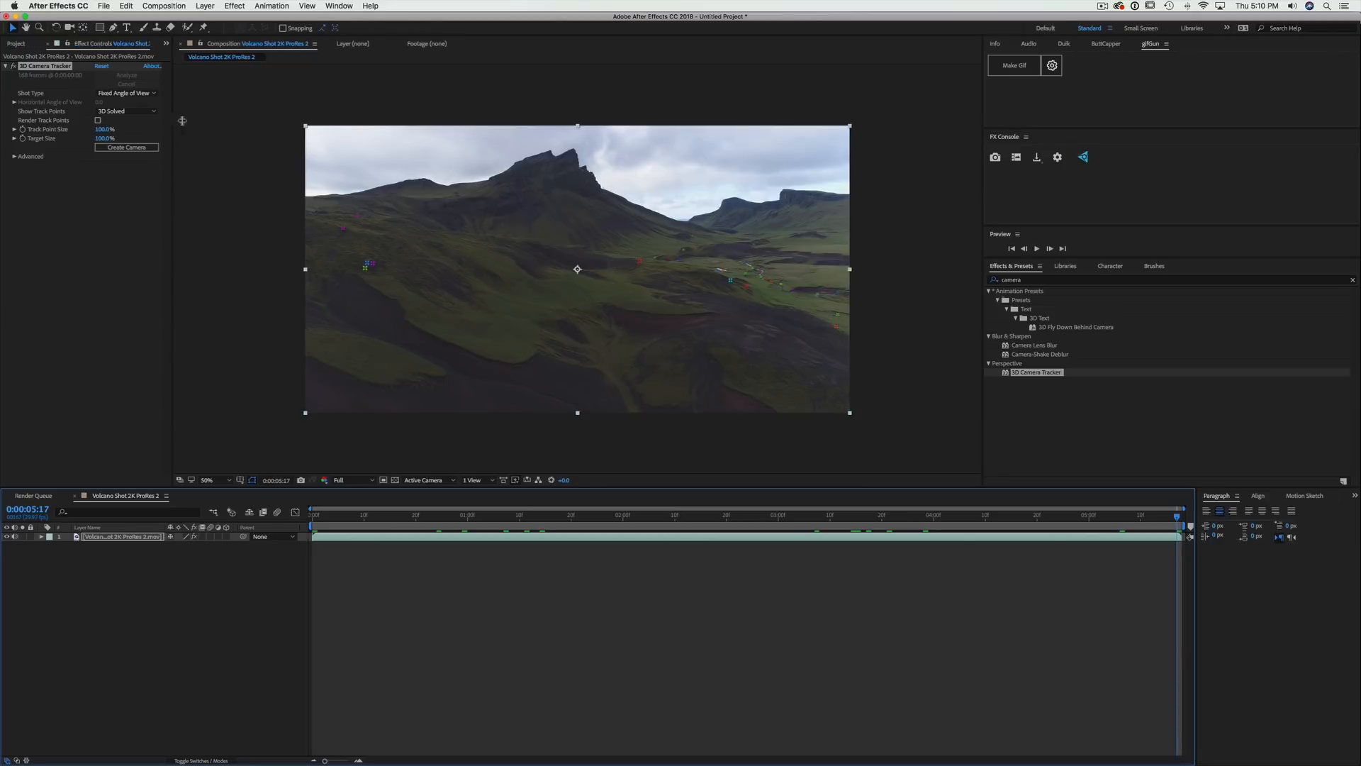
Try placing the flattened Lava Matte.psd above the volcano footage, and remove that layer from the composition again
{"action": "left_click_drag", "start_coordinate": [172, 120], "coordinate": [258, 120]}
{"action": "left_click", "coordinate": [11, 44]}
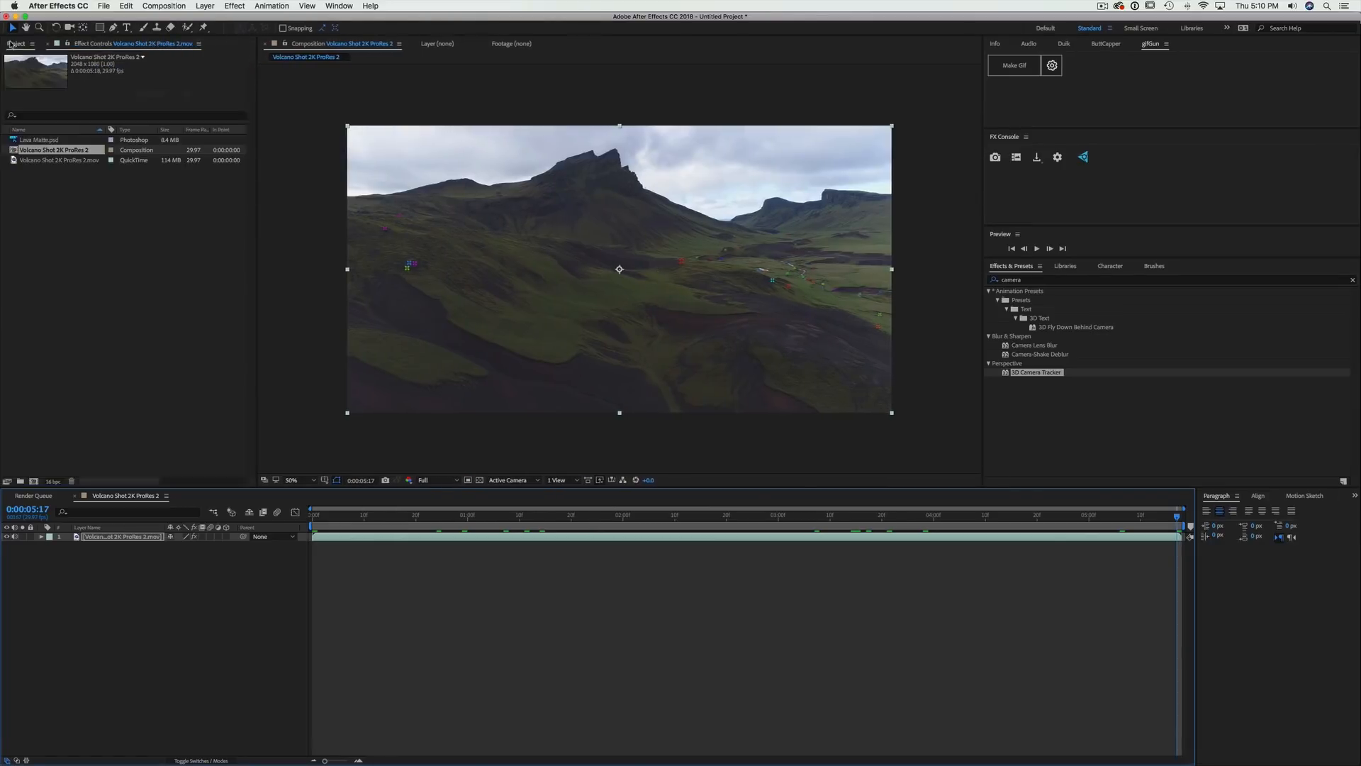
{"action": "left_click", "coordinate": [67, 189]}
{"action": "left_click", "coordinate": [37, 141]}
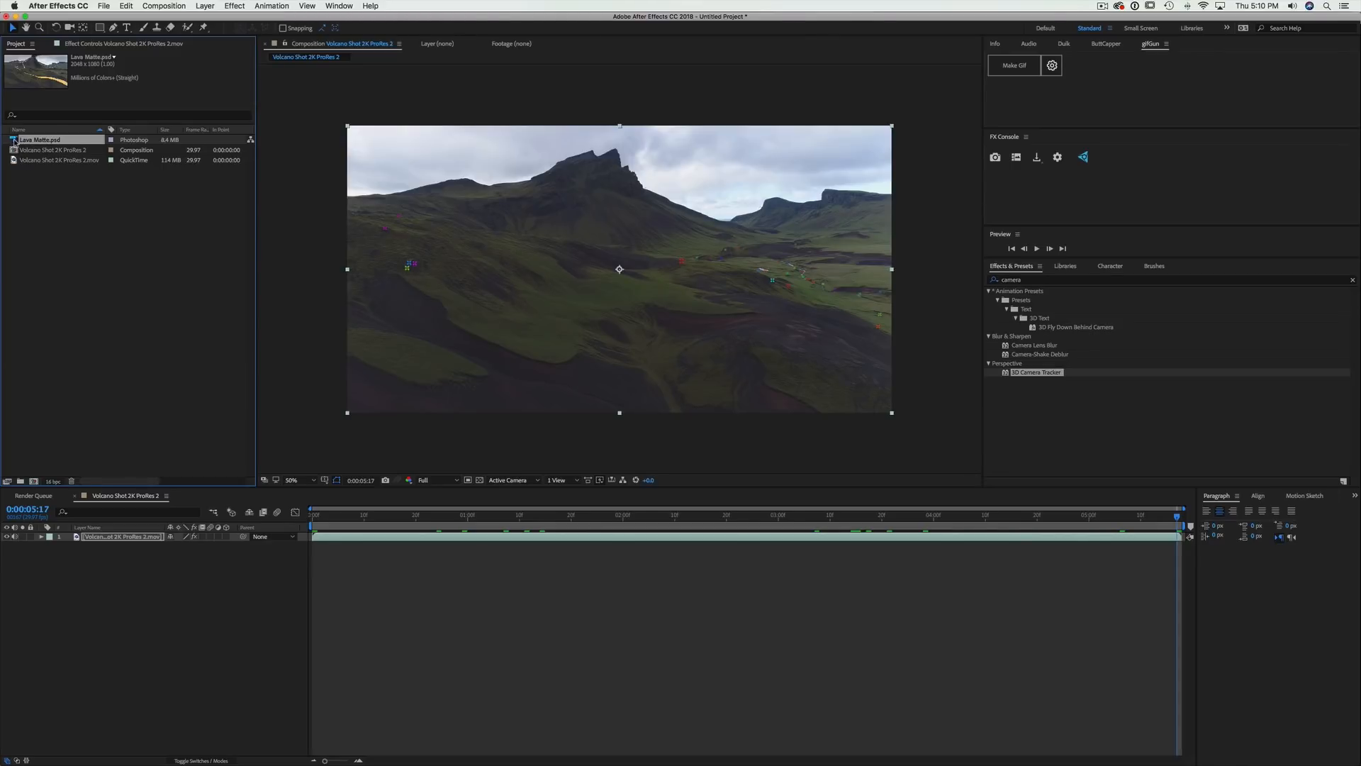
{"action": "left_click_drag", "start_coordinate": [14, 141], "coordinate": [130, 543]}
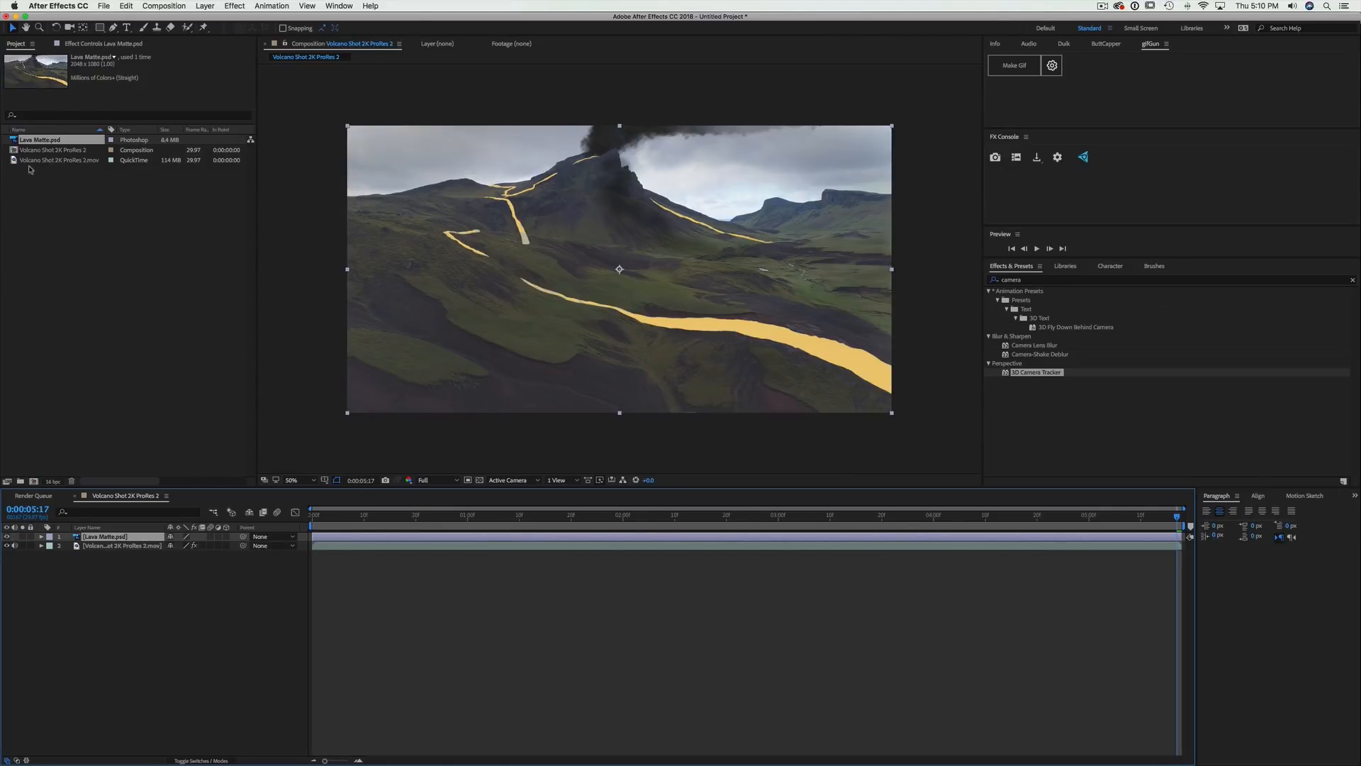
{"action": "key", "text": "Delete"}
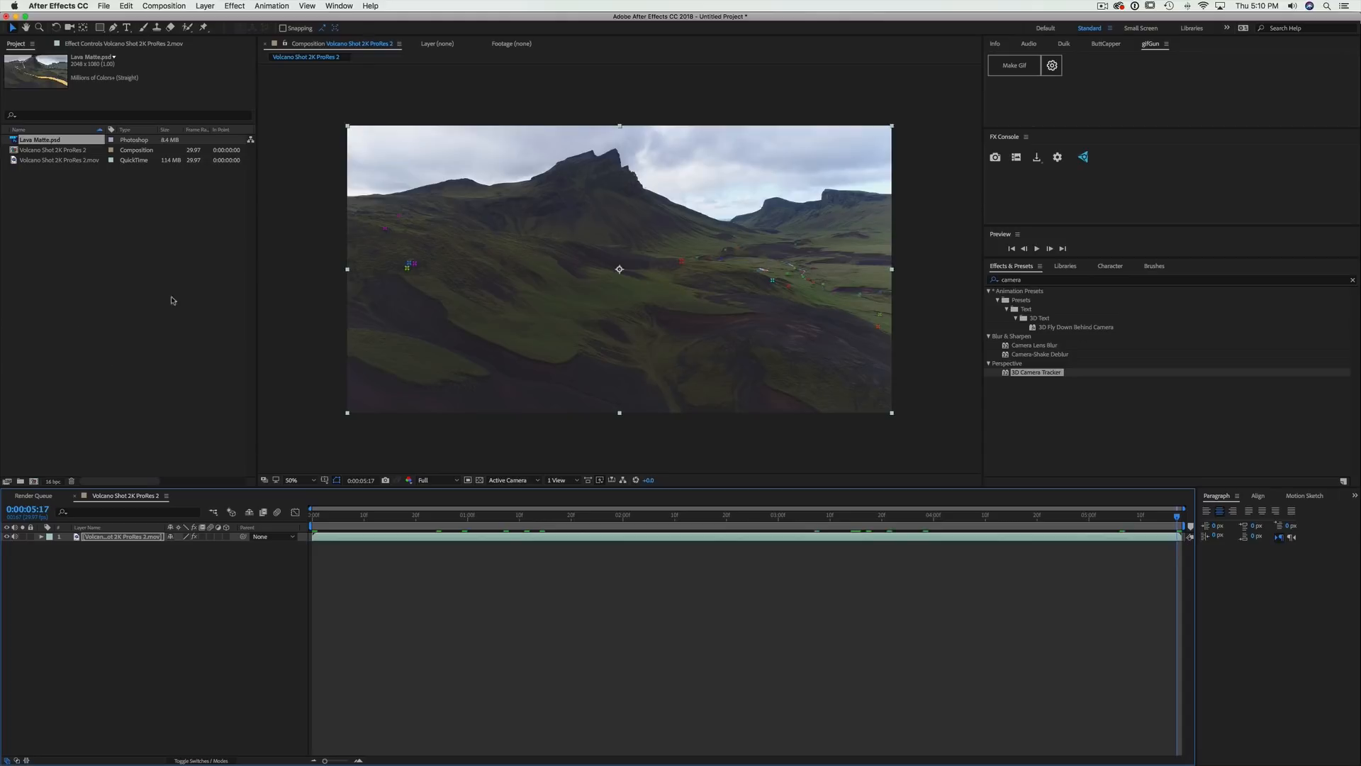
{"action": "left_click", "coordinate": [171, 300]}
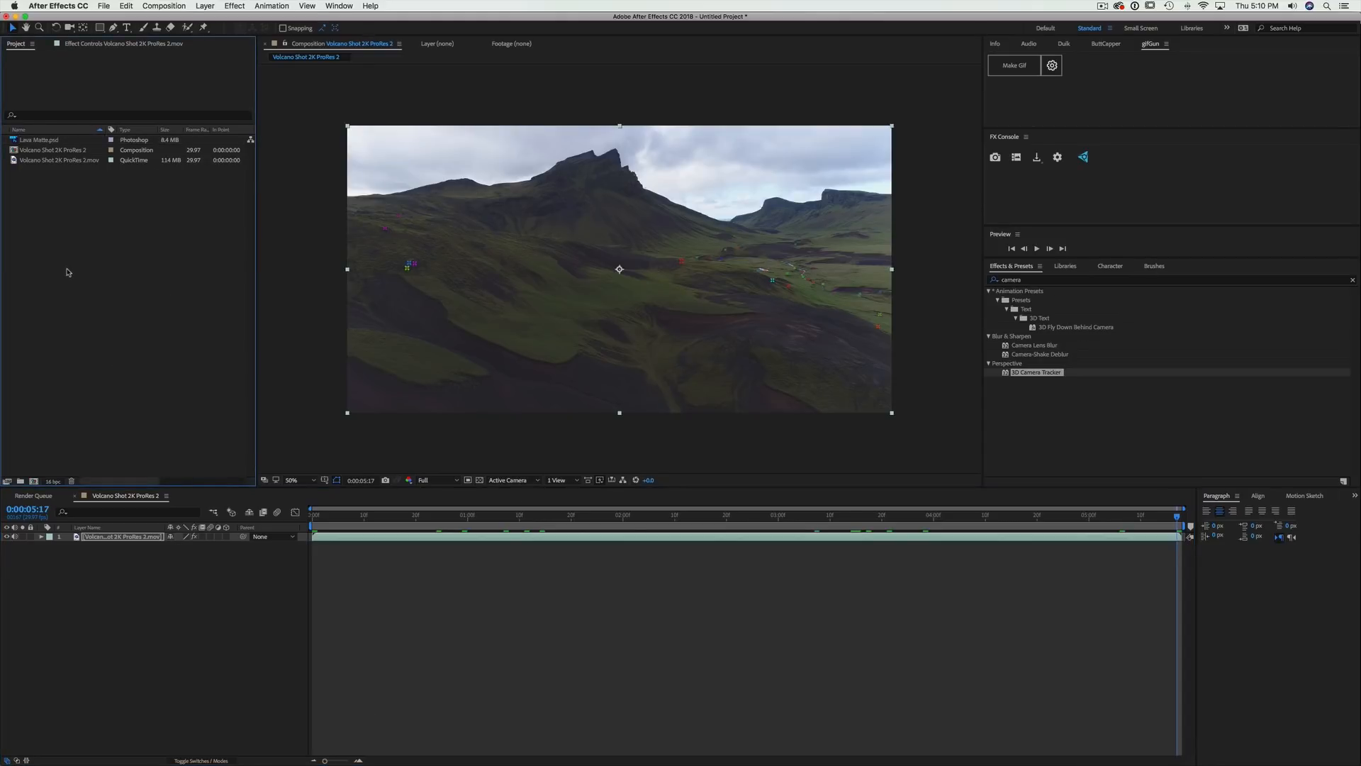
Delete Lava Matte.psd from the project and re-import it as a Composition with Editable Layer Styles
{"action": "left_click", "coordinate": [24, 144]}
{"action": "left_click", "coordinate": [71, 480]}
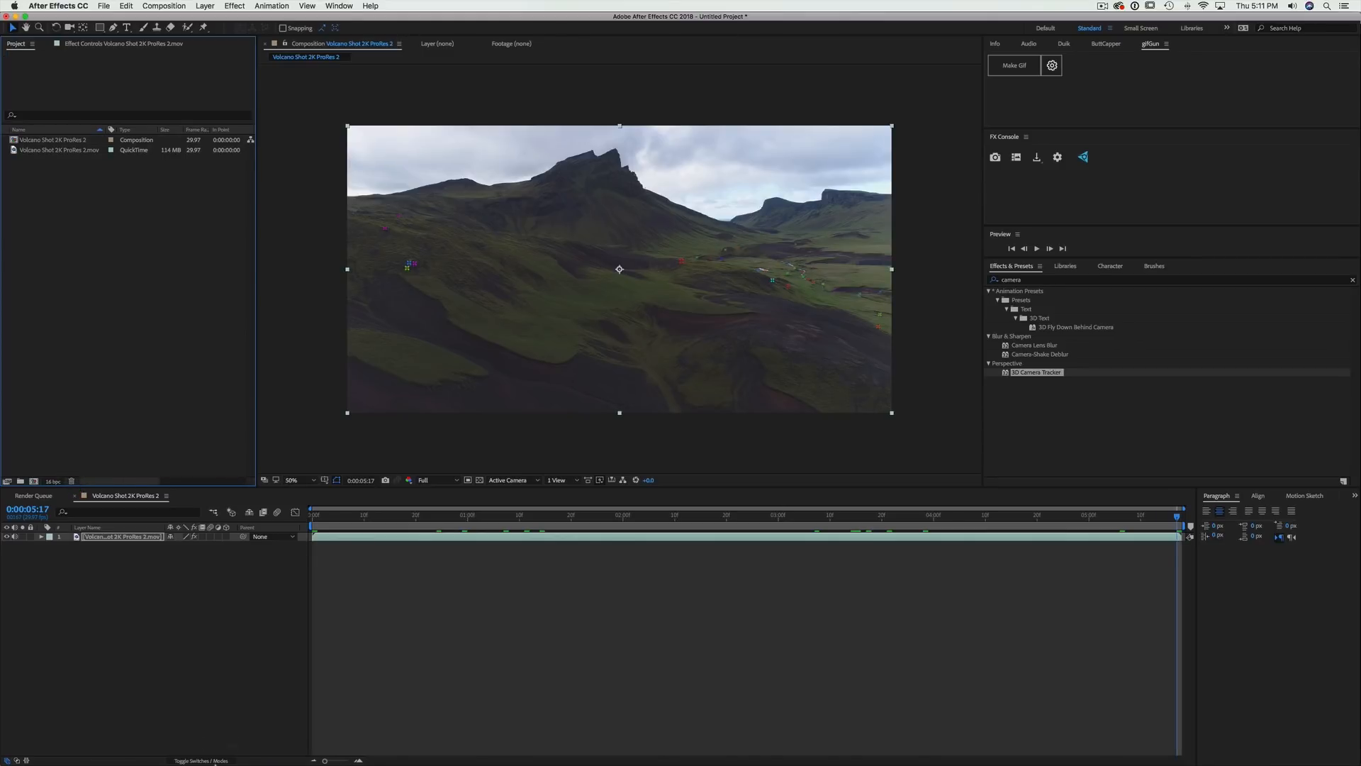
{"action": "left_click", "coordinate": [113, 745]}
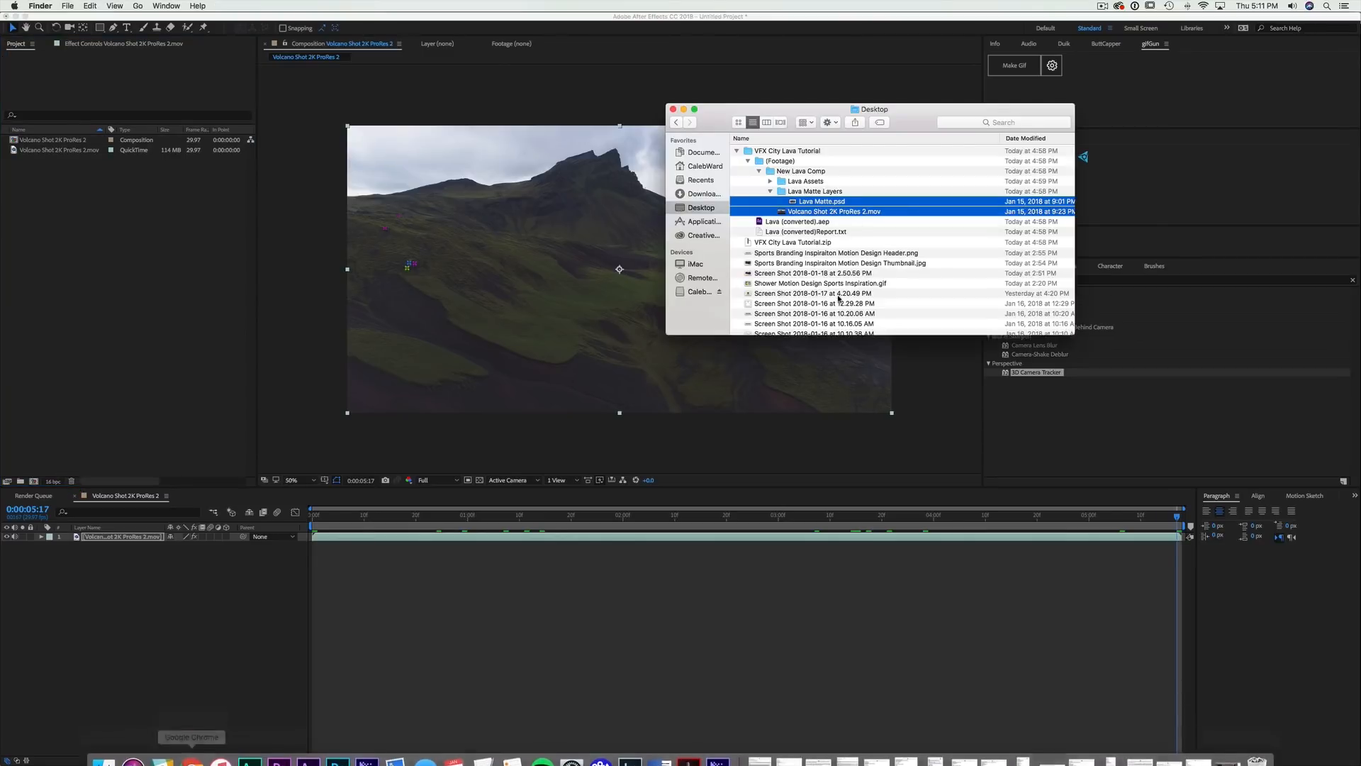
{"action": "left_click", "coordinate": [812, 234]}
{"action": "left_click_drag", "start_coordinate": [807, 202], "coordinate": [163, 223]}
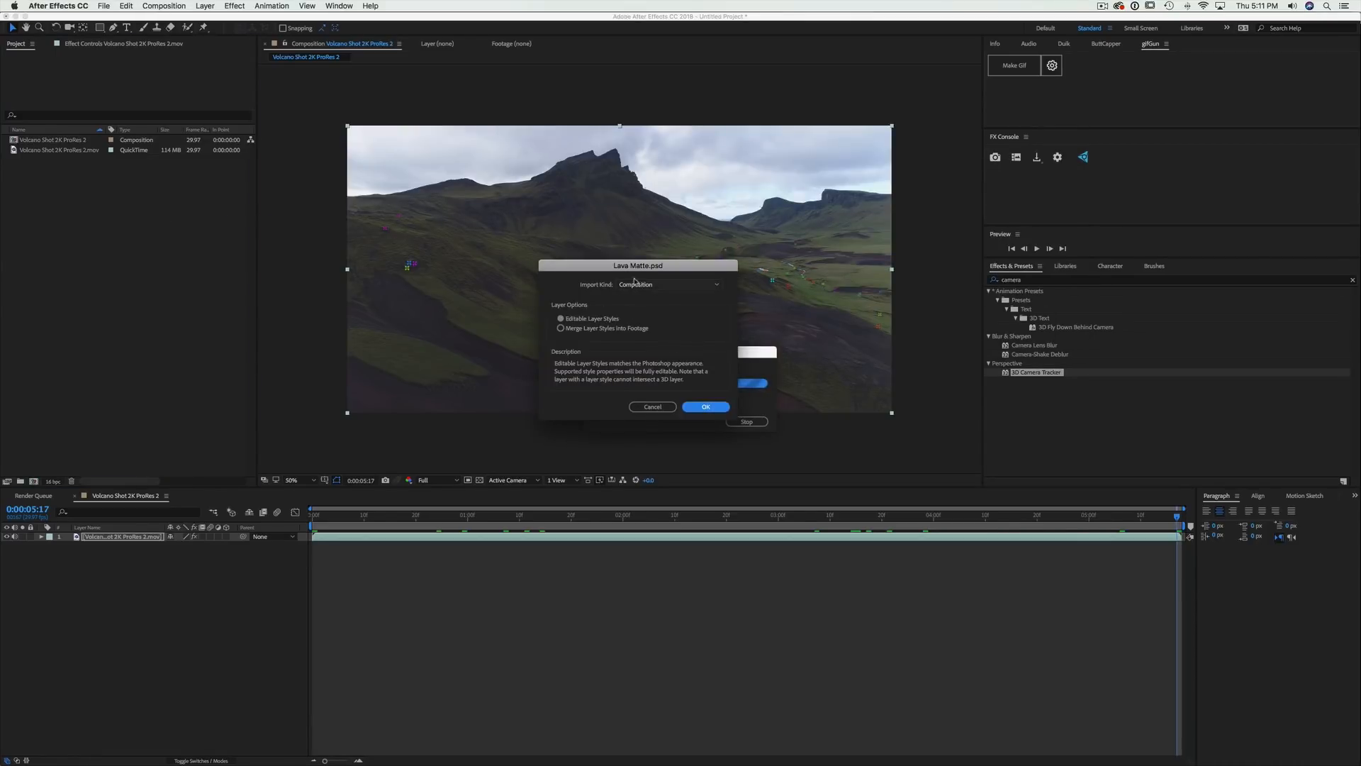
{"action": "left_click", "coordinate": [660, 286]}
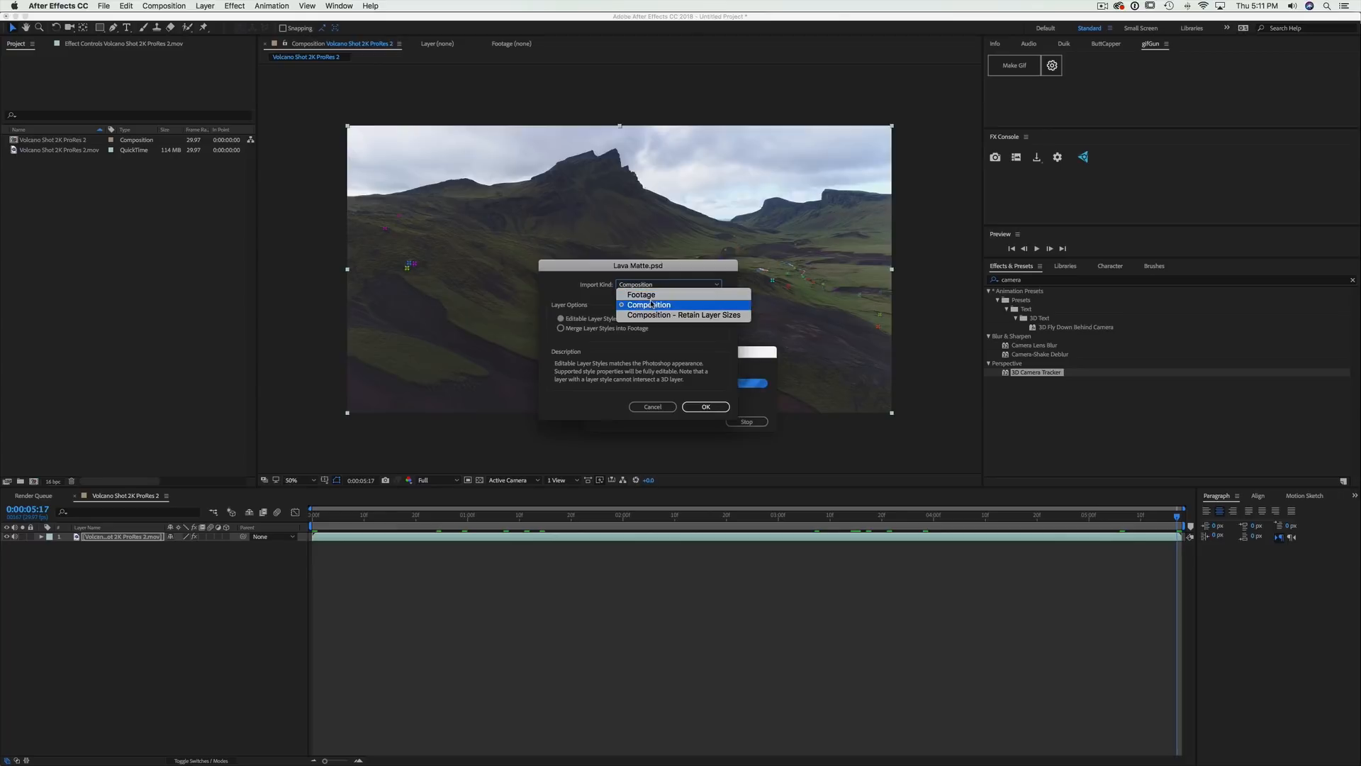
{"action": "left_click", "coordinate": [659, 306]}
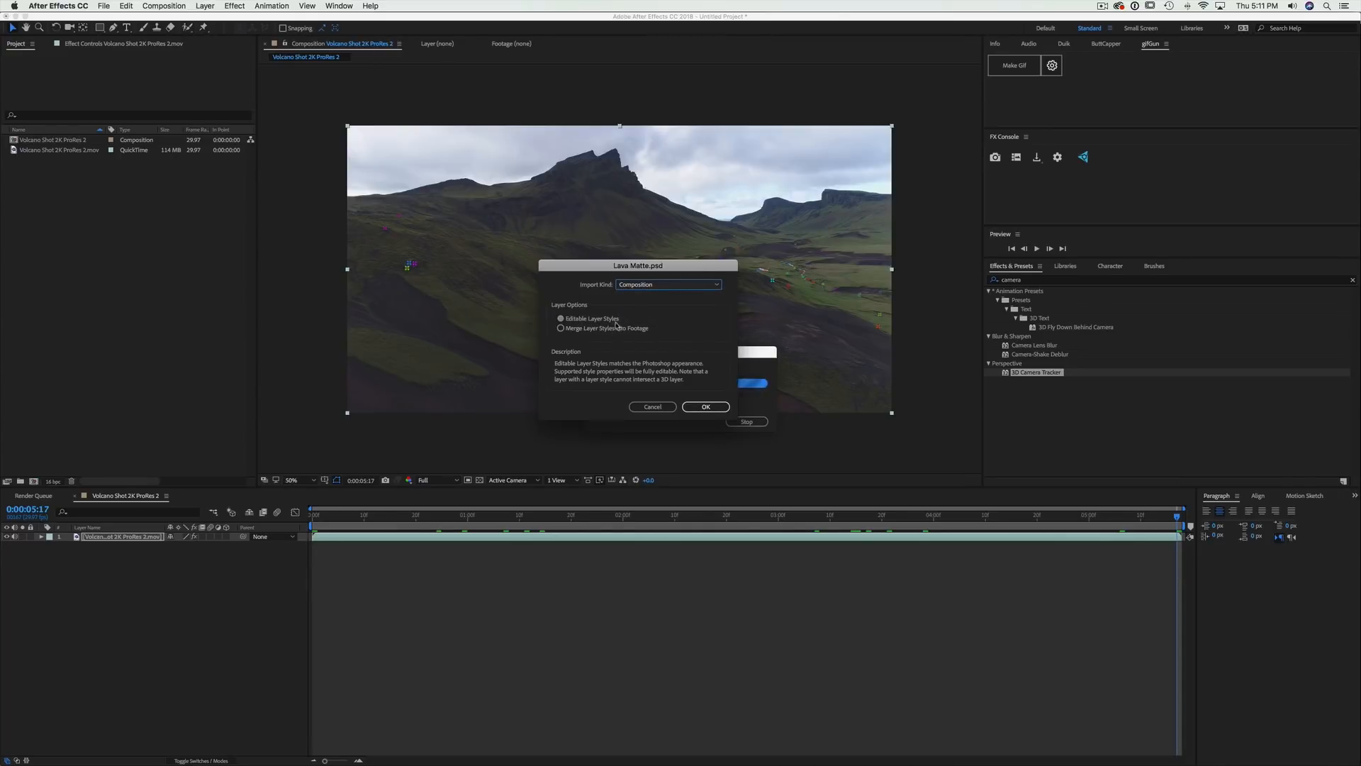
{"action": "left_click", "coordinate": [701, 406]}
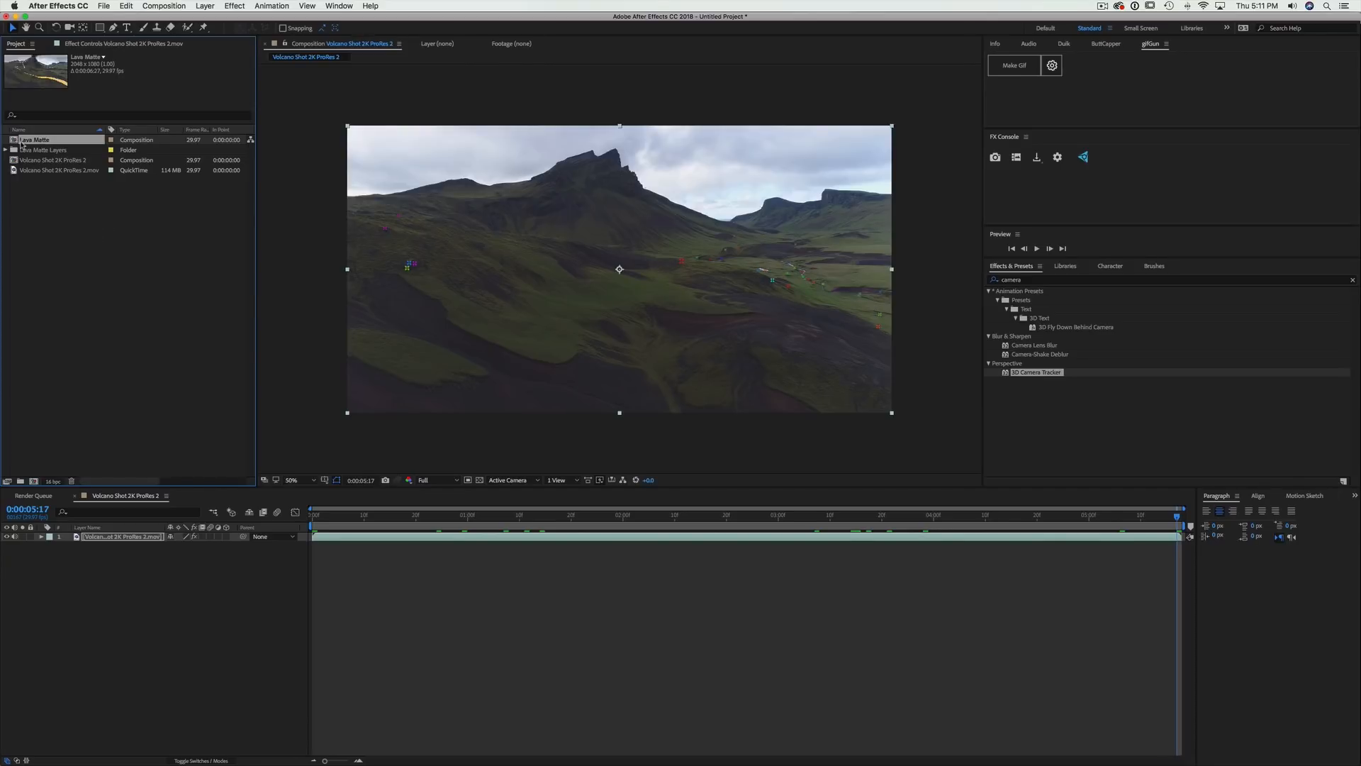
Open the Lava Matte composition and toggle the bottom layers' visibility to inspect the separate lava strokes
{"action": "left_click", "coordinate": [46, 190]}
{"action": "double_click", "coordinate": [34, 140]}
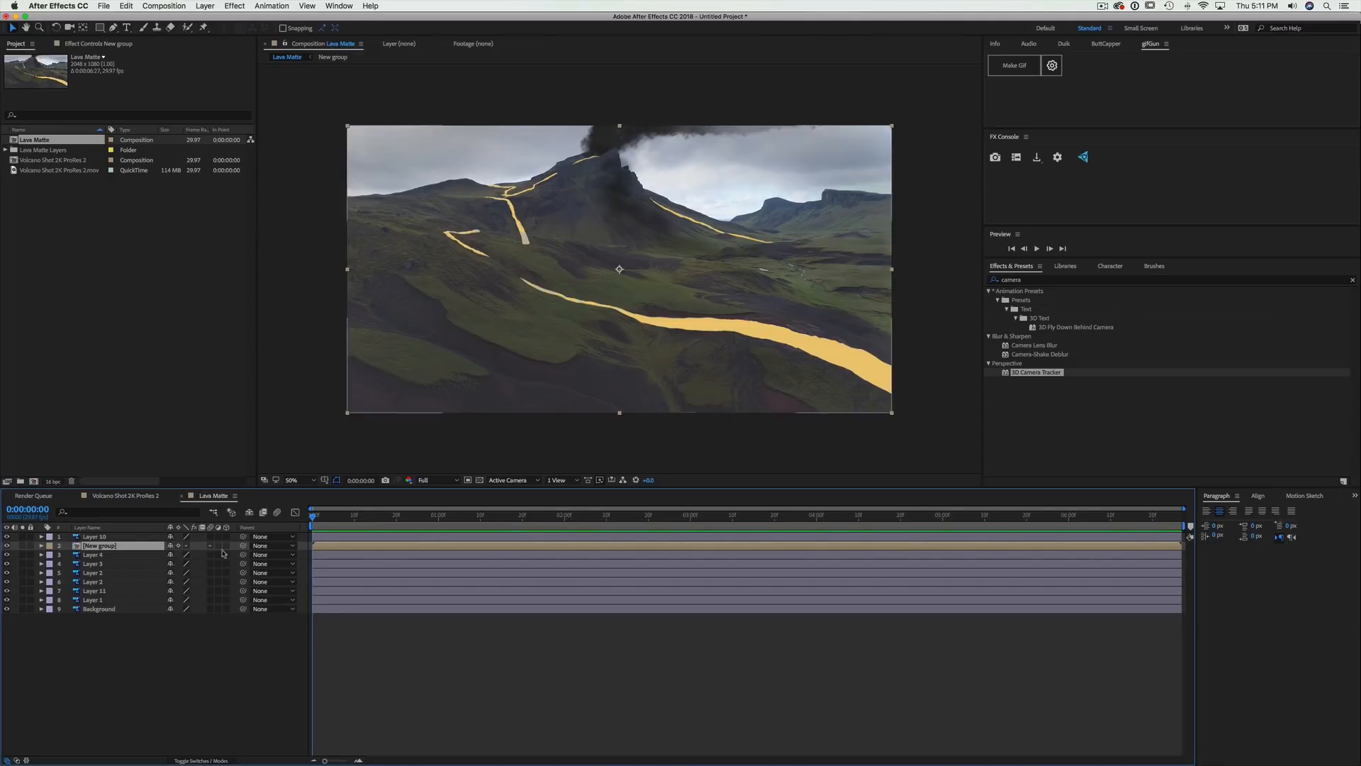
{"action": "left_click", "coordinate": [8, 600]}
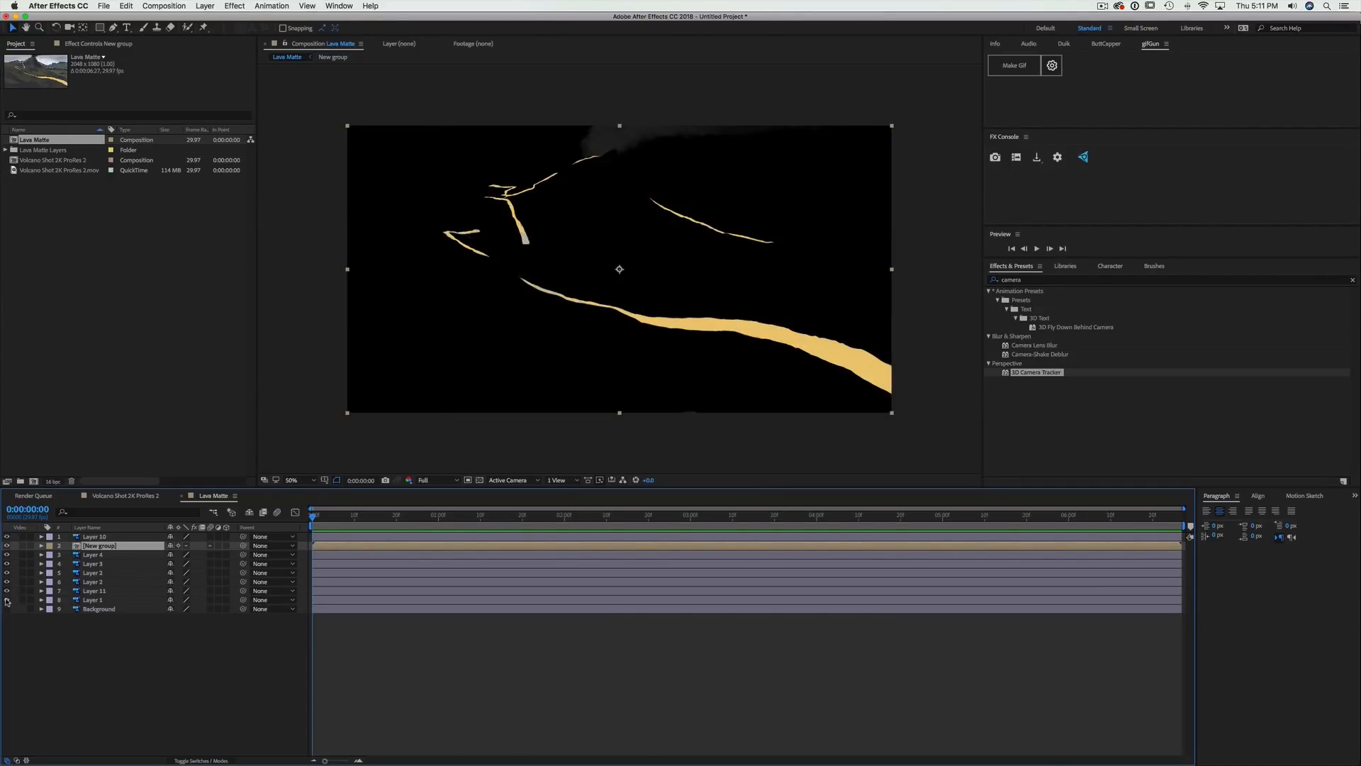
{"action": "left_click", "coordinate": [8, 601]}
Try deleting both Layer 1 and Background from the Lava Matte composition, and undo the deletion
{"action": "left_click", "coordinate": [103, 608]}
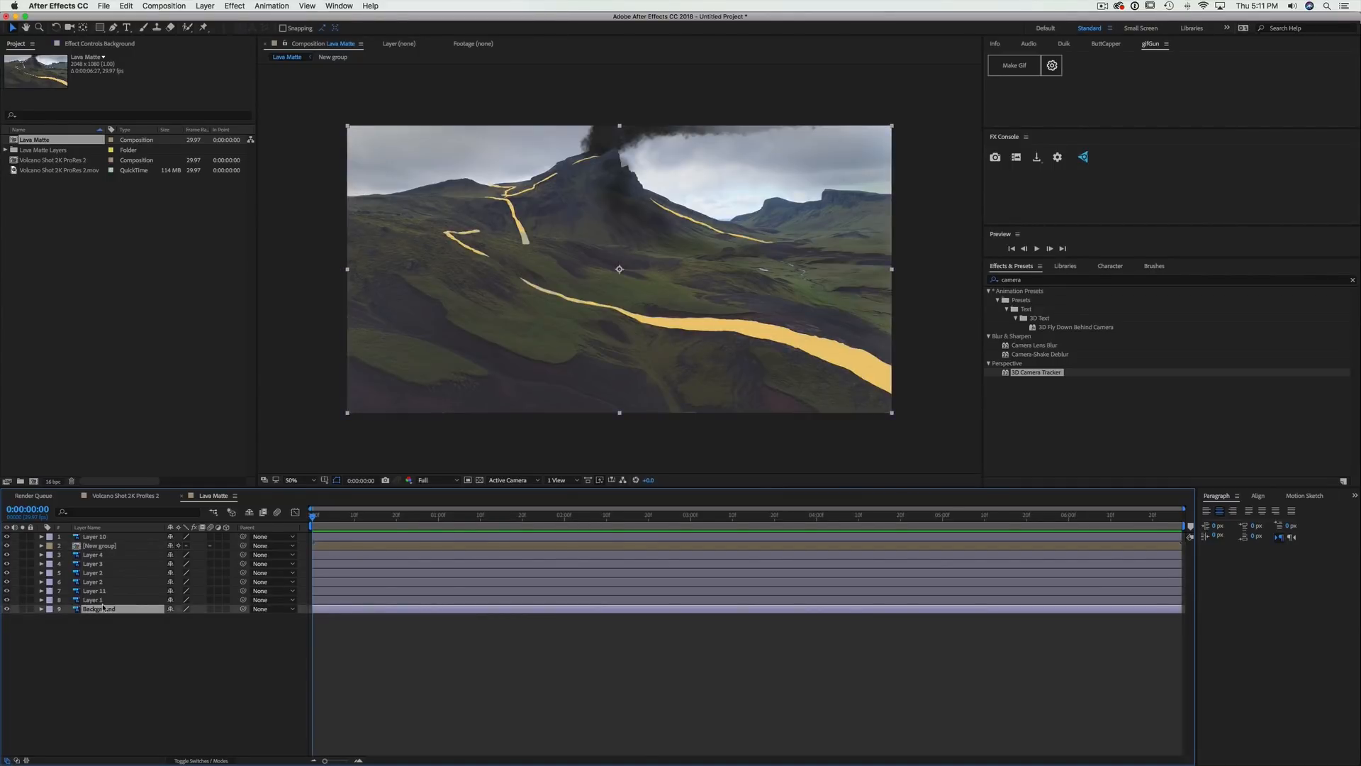
{"action": "left_click", "coordinate": [98, 600], "text": "shift"}
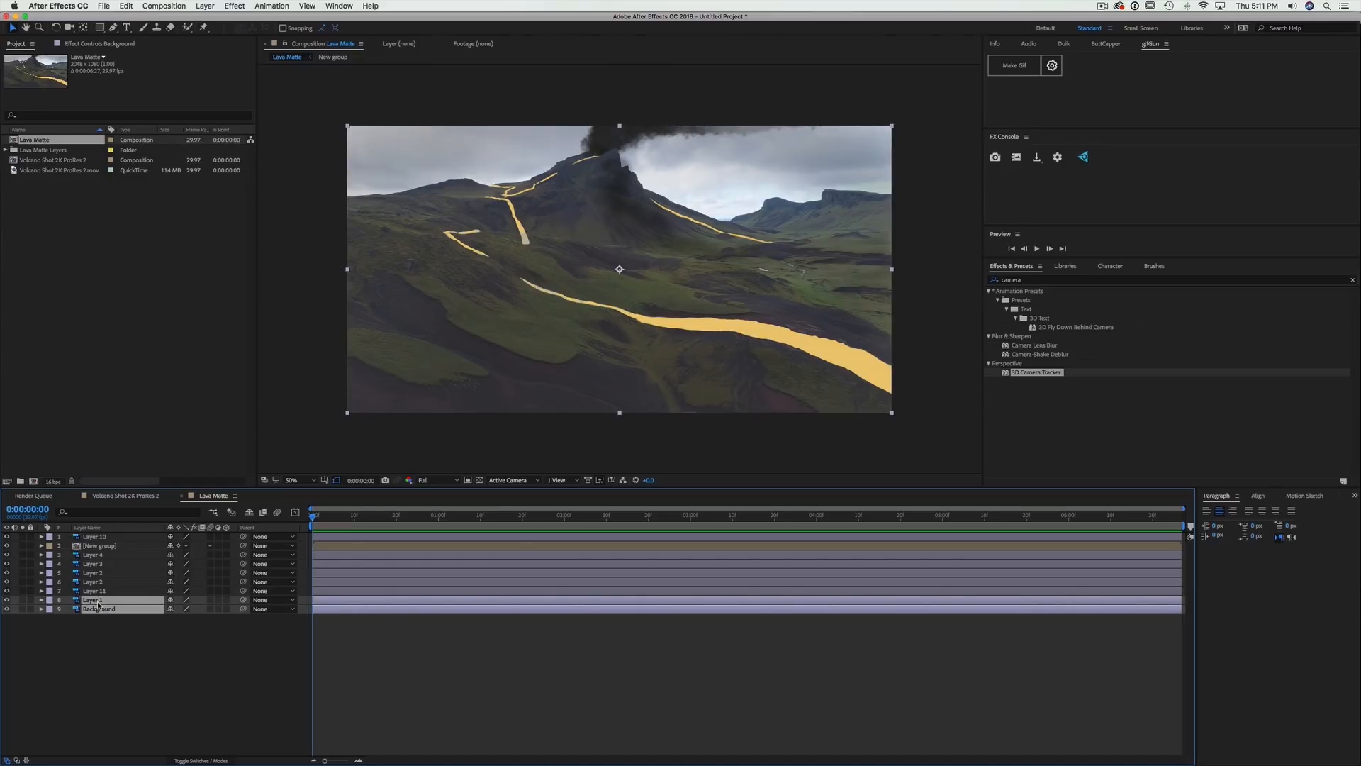
{"action": "key", "text": "Delete"}
{"action": "key", "text": "super+z"}
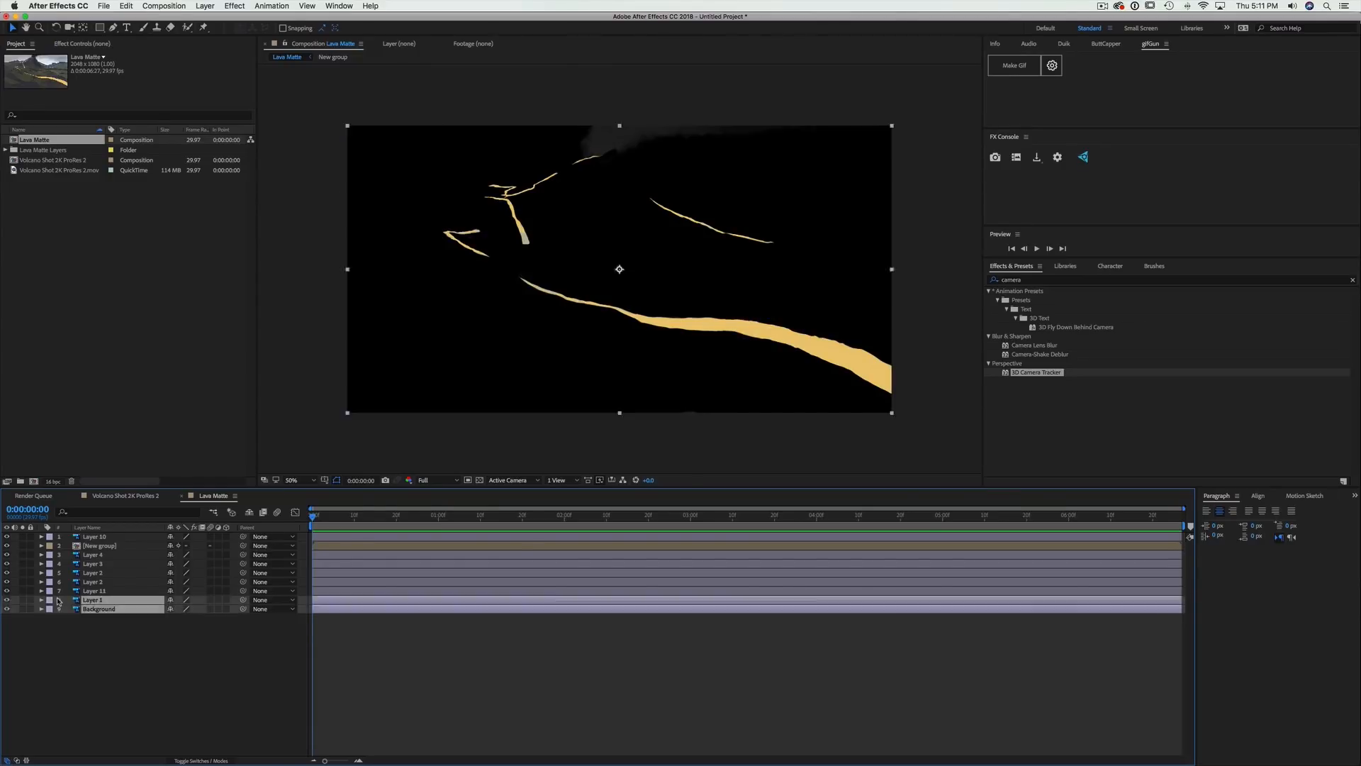
Delete only the Background layer from the Lava Matte composition
{"action": "left_click", "coordinate": [98, 631]}
{"action": "left_click", "coordinate": [100, 609]}
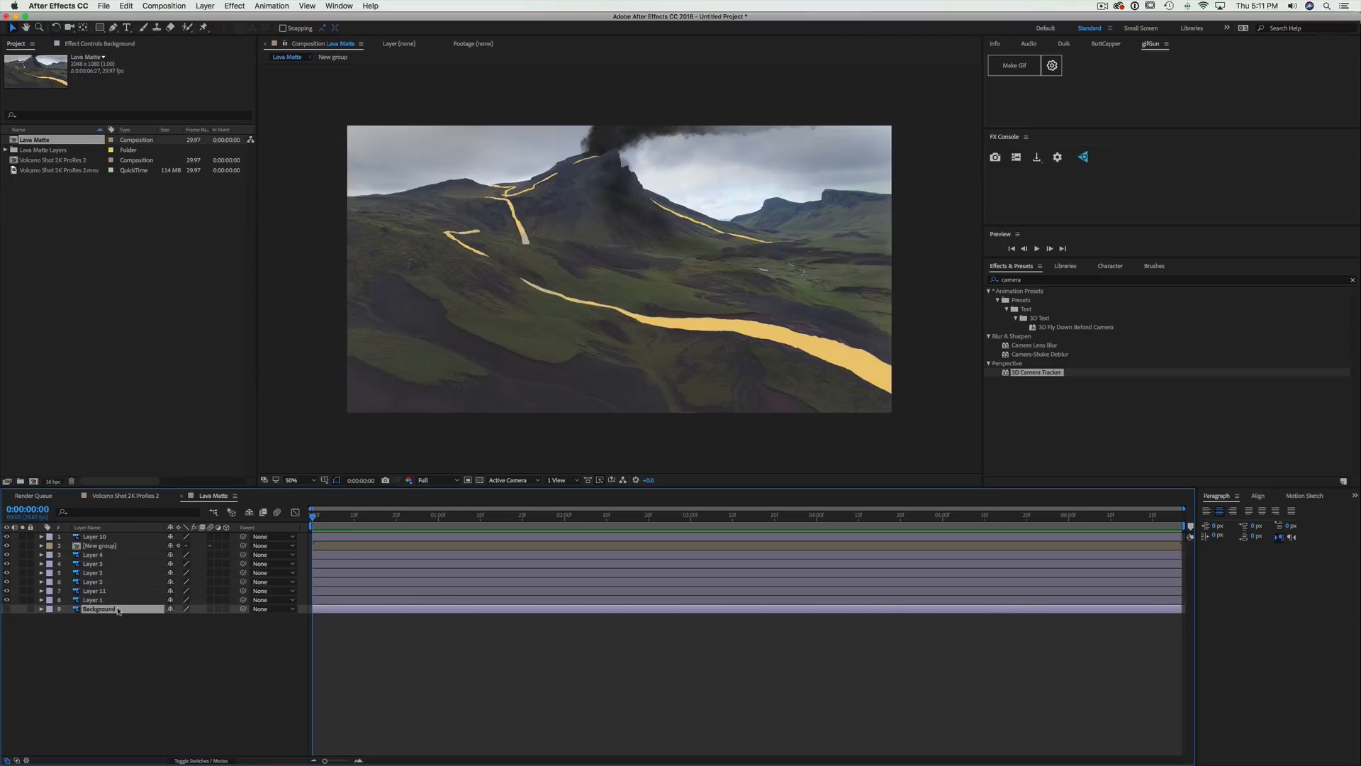
{"action": "key", "text": "Delete"}
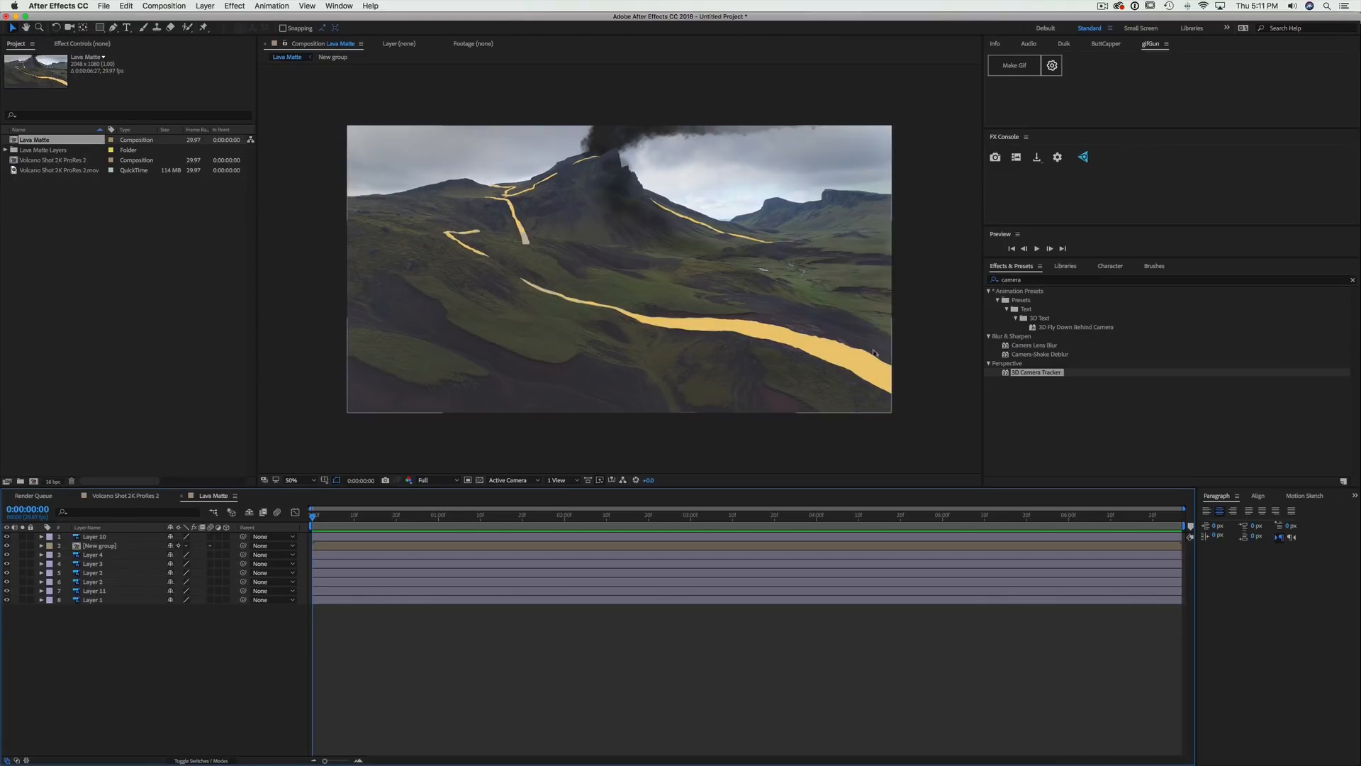
Copy all layers from the Lava Matte composition into Volcano Shot 2K ProRes 2, with the playhead at its last frame
{"action": "left_click", "coordinate": [124, 495]}
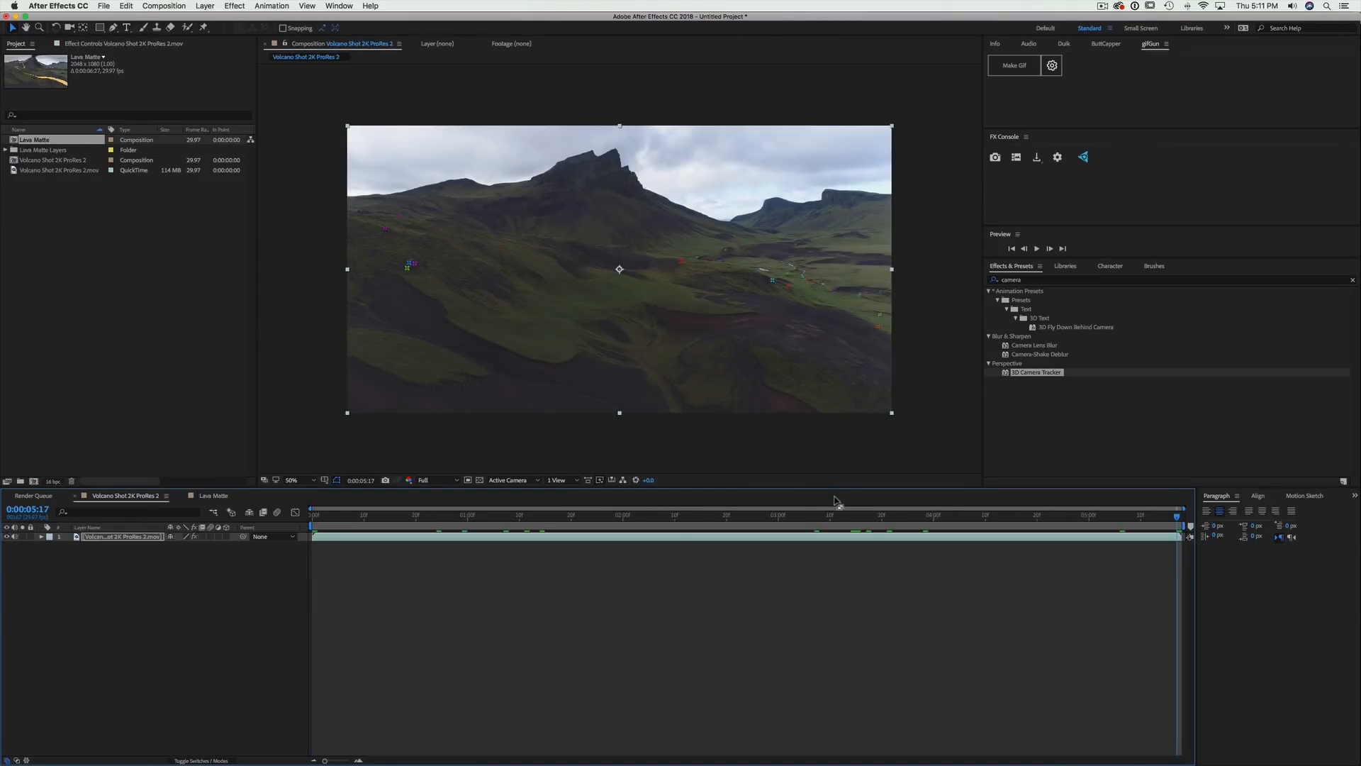
{"action": "left_click_drag", "start_coordinate": [458, 519], "coordinate": [1224, 525]}
{"action": "left_click", "coordinate": [220, 496]}
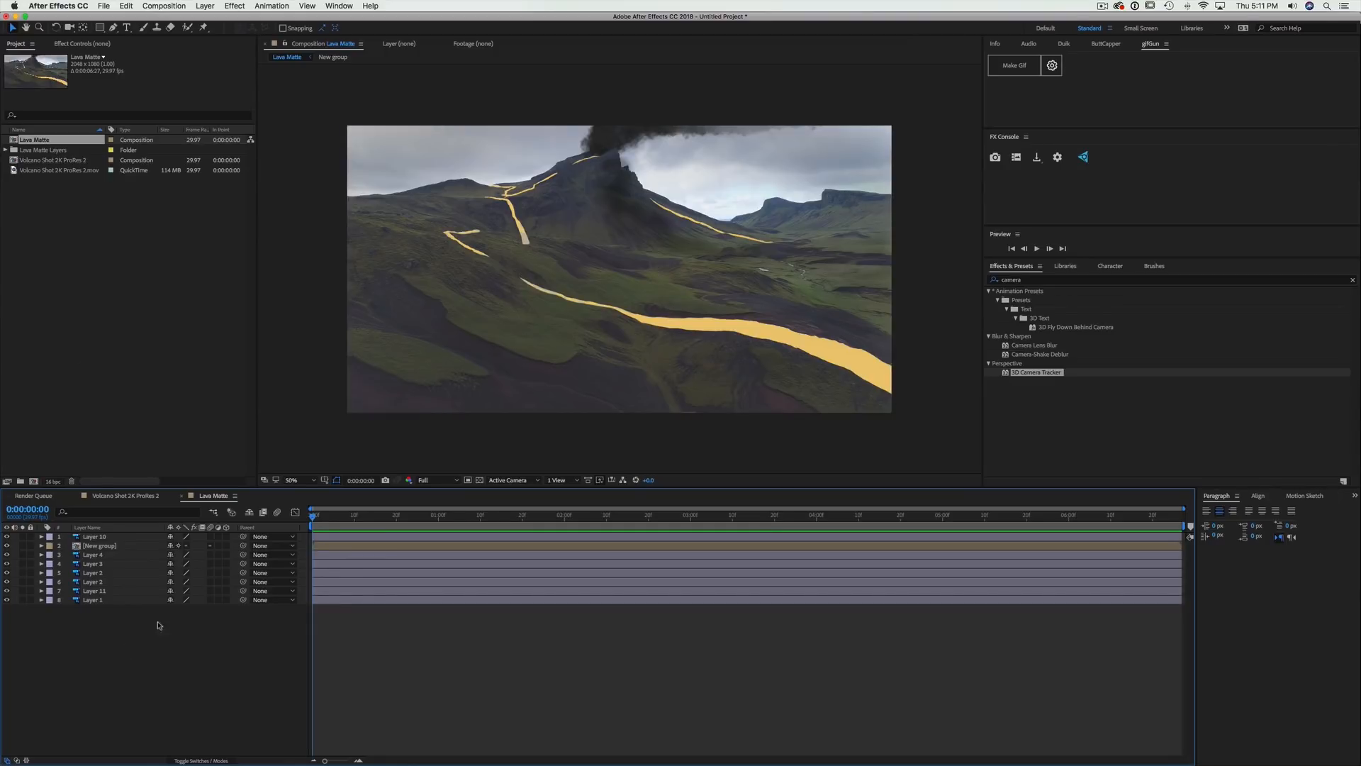
{"action": "key", "text": "super+a"}
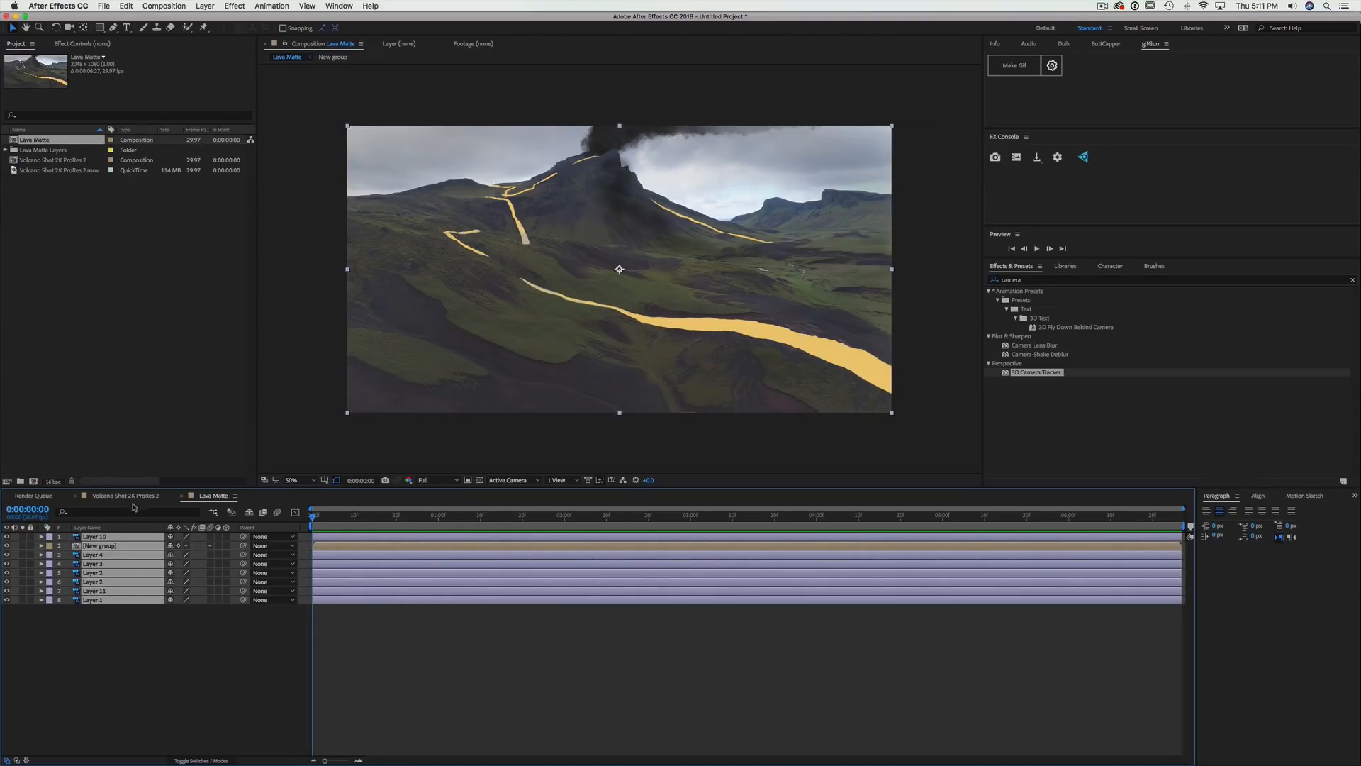
{"action": "left_click", "coordinate": [122, 496]}
{"action": "left_click", "coordinate": [197, 565]}
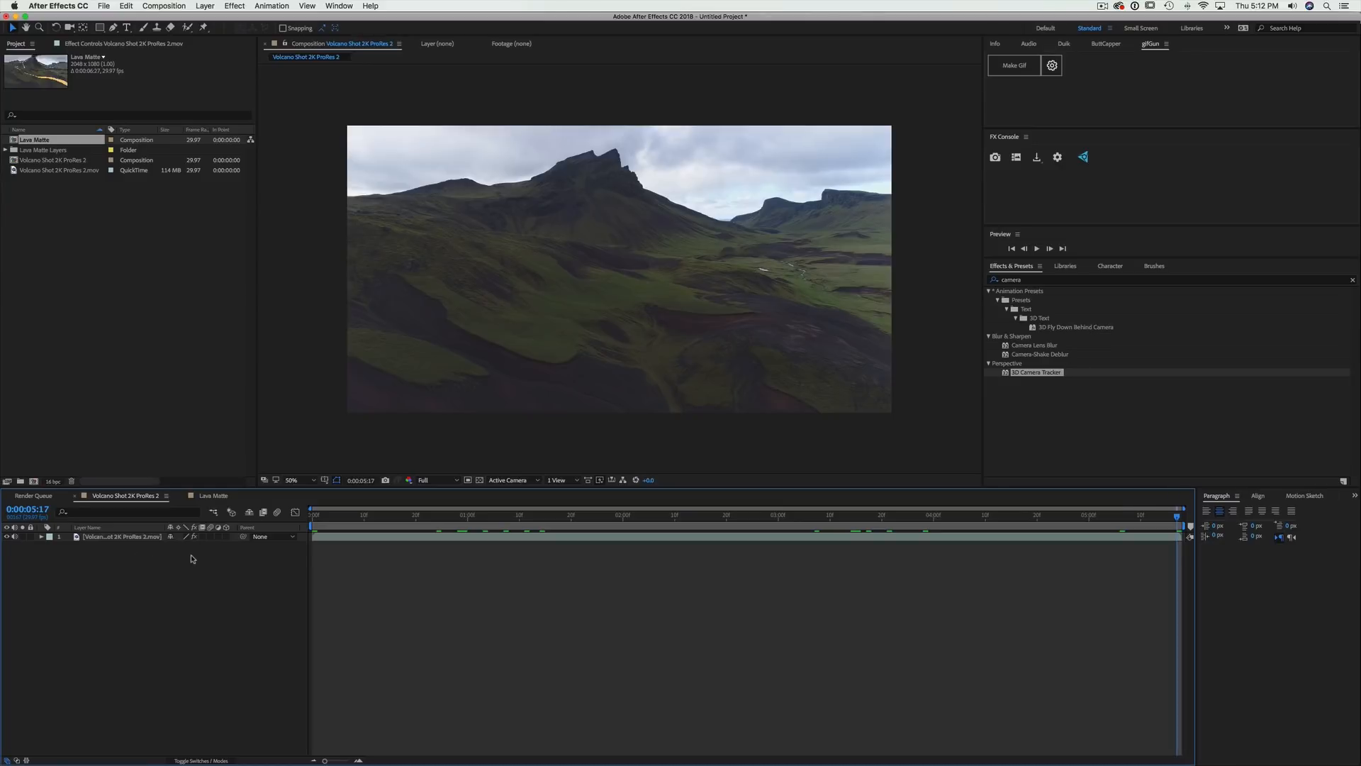
{"action": "key", "text": "super+v"}
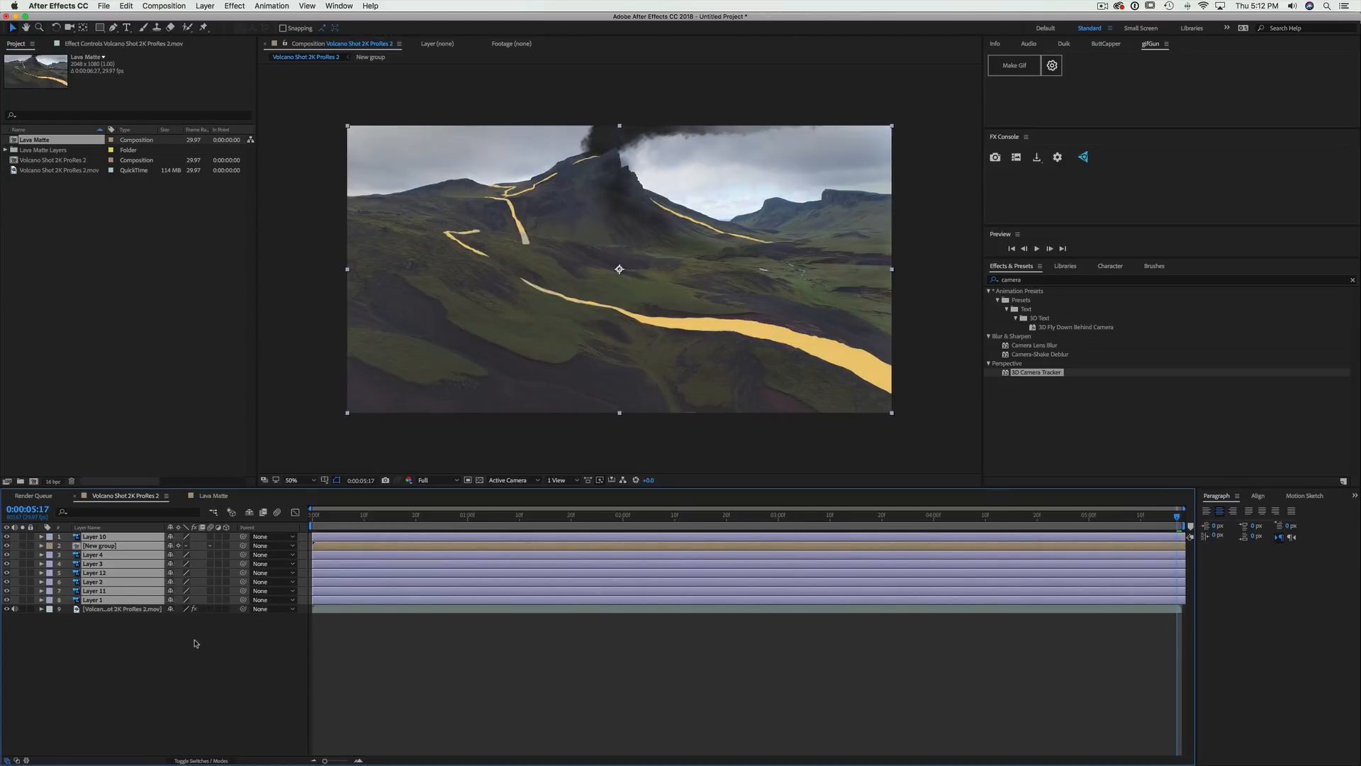
{"action": "left_click", "coordinate": [181, 636]}
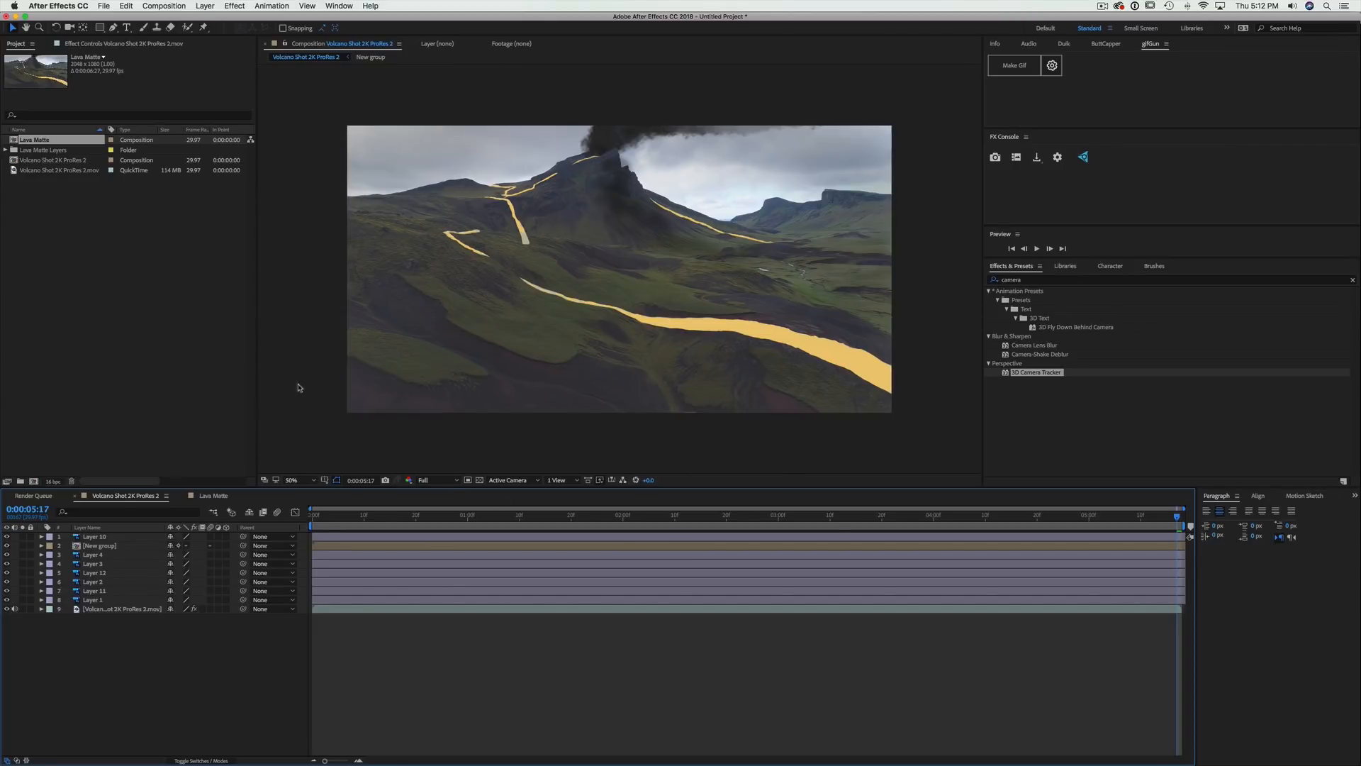
Delete Layer 1 from the Volcano Shot 2K ProRes 2 composition and keep the playhead on the last frame
{"action": "left_click", "coordinate": [93, 600]}
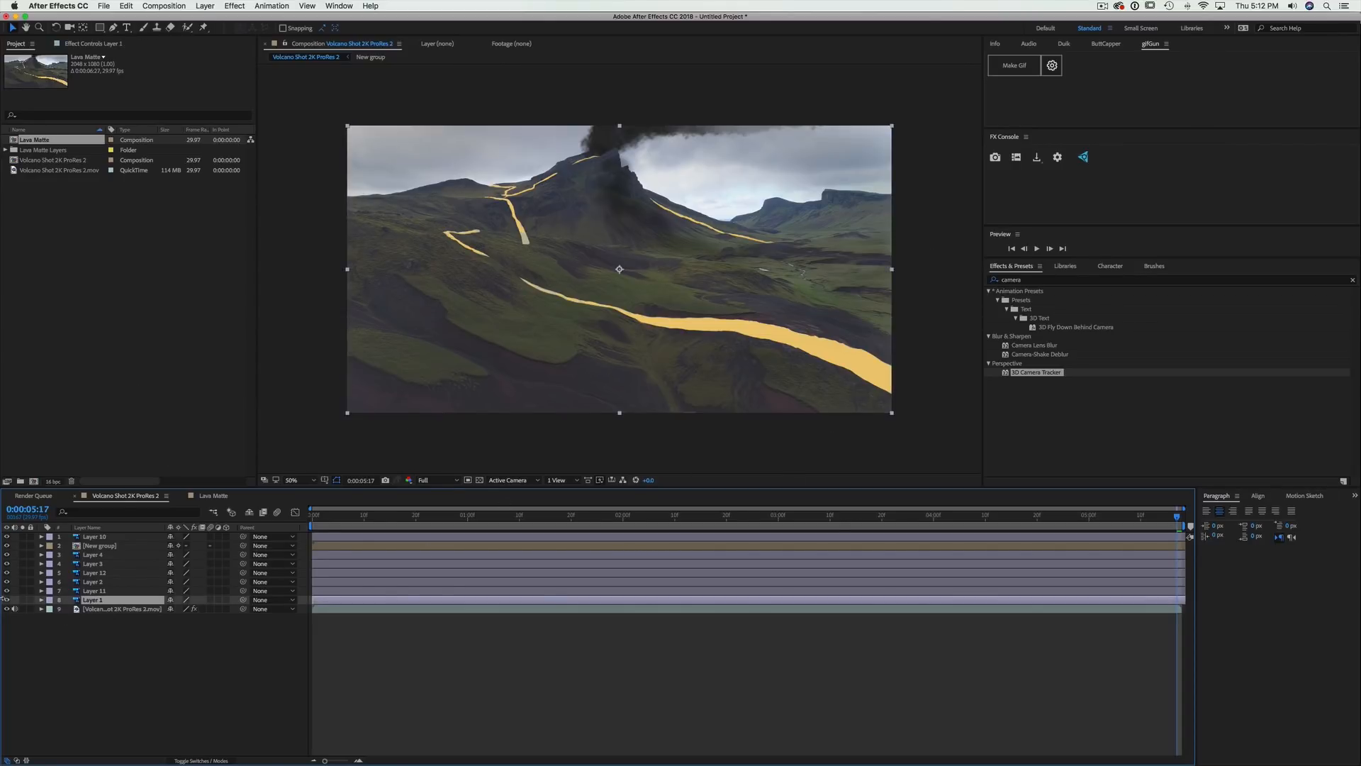
{"action": "left_click", "coordinate": [7, 600]}
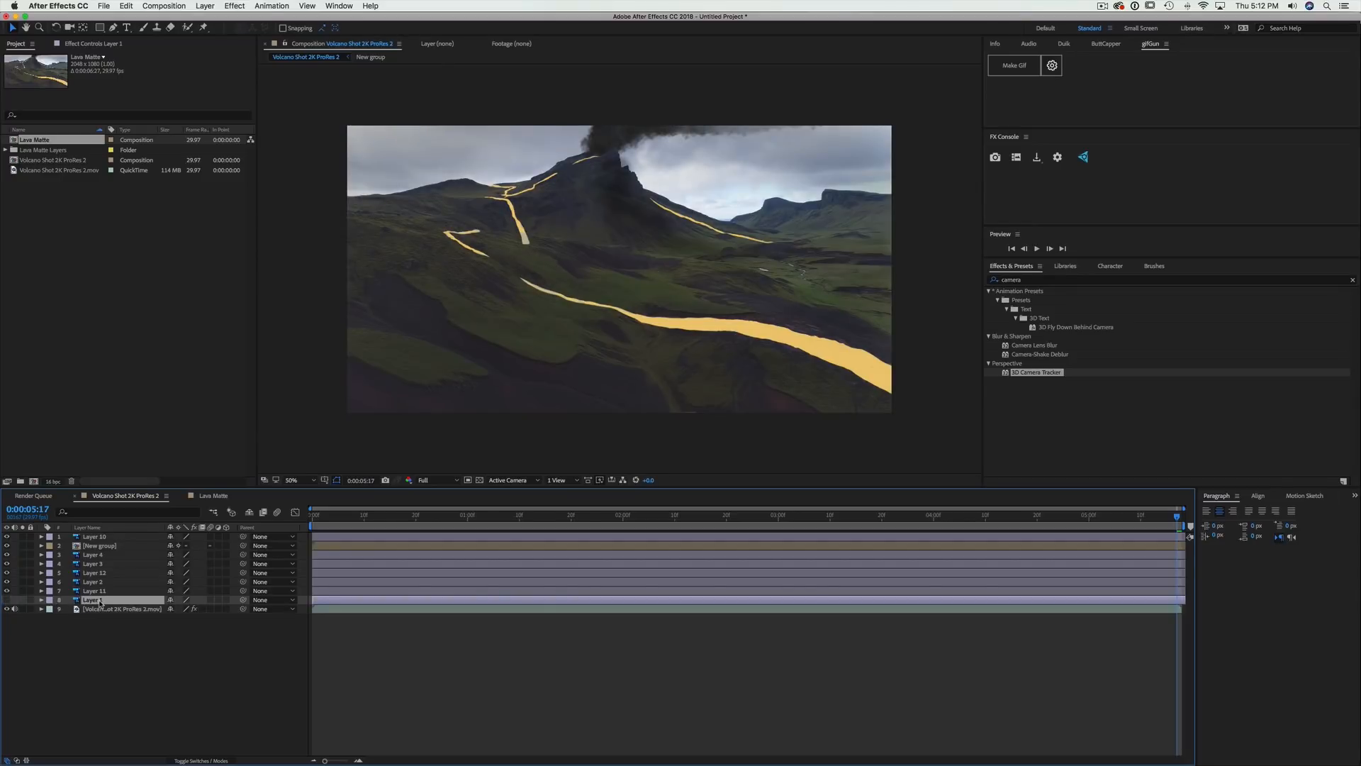
{"action": "key", "text": "Delete"}
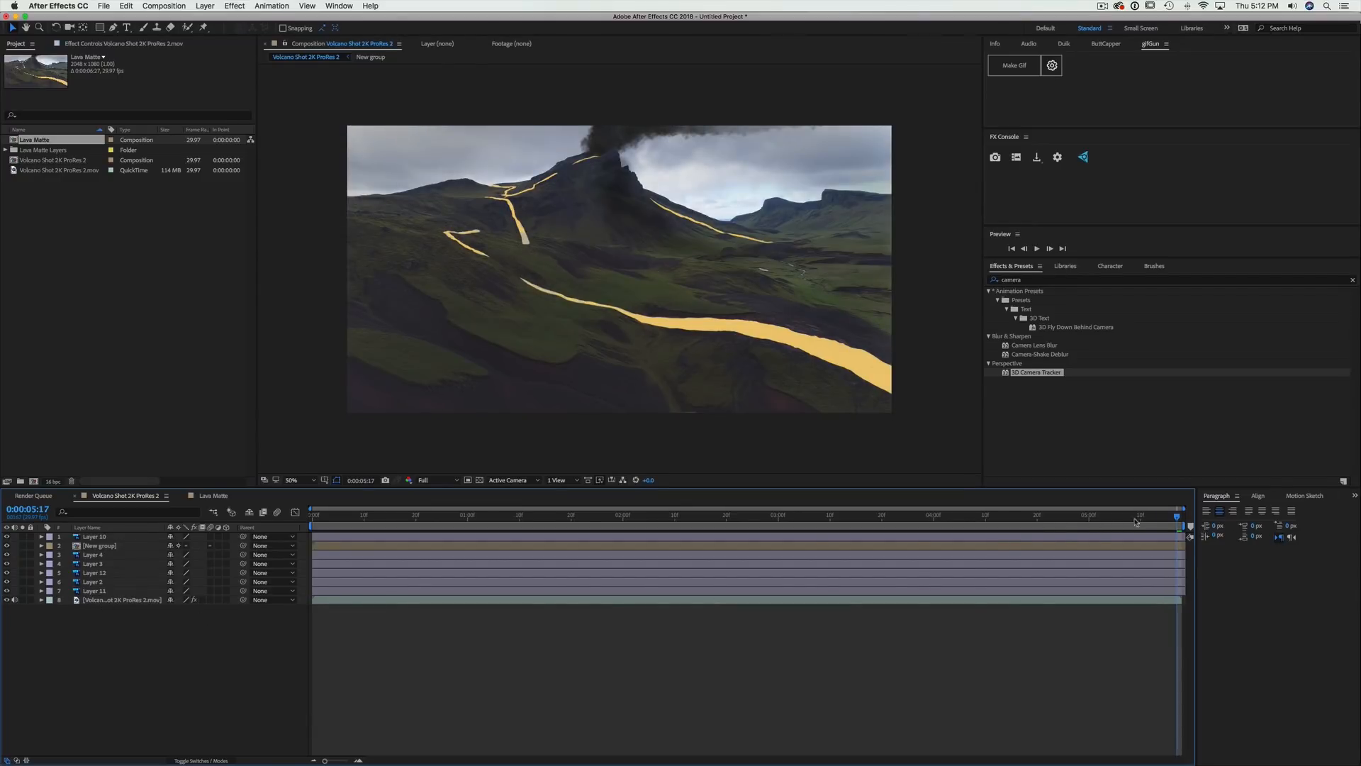
{"action": "left_click_drag", "start_coordinate": [1136, 522], "coordinate": [1216, 537]}
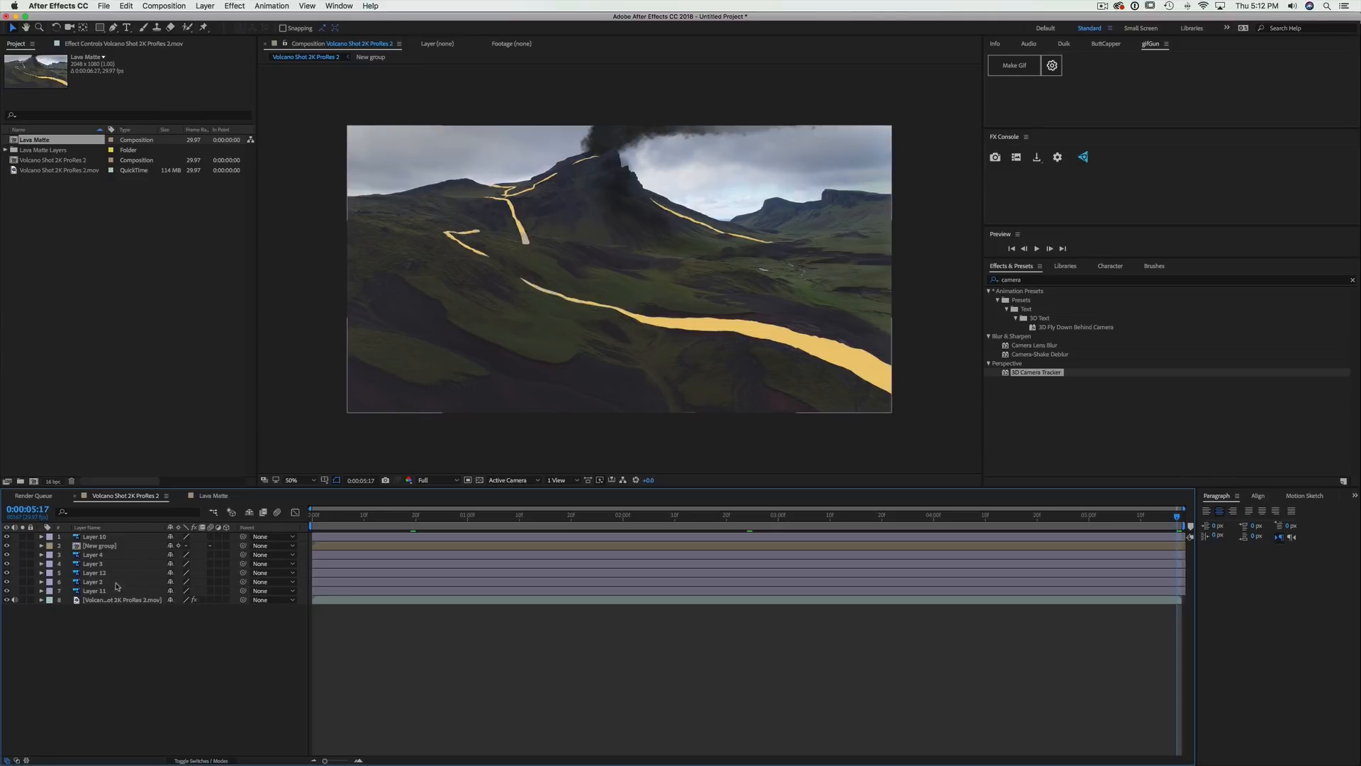
Toggle the visibility of Layers 11, 2, 12 and 3 to identify which lava strokes each contains
{"action": "left_click", "coordinate": [6, 590]}
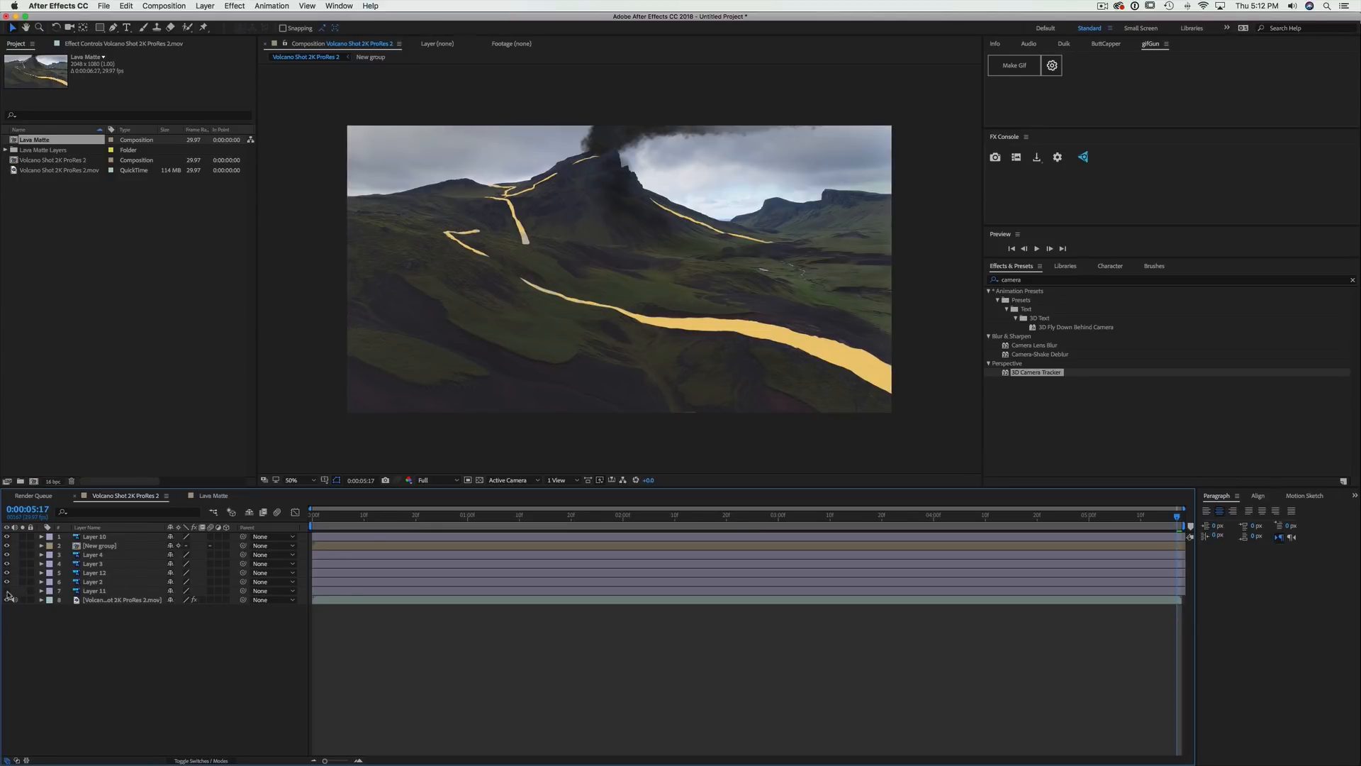
{"action": "left_click", "coordinate": [7, 582]}
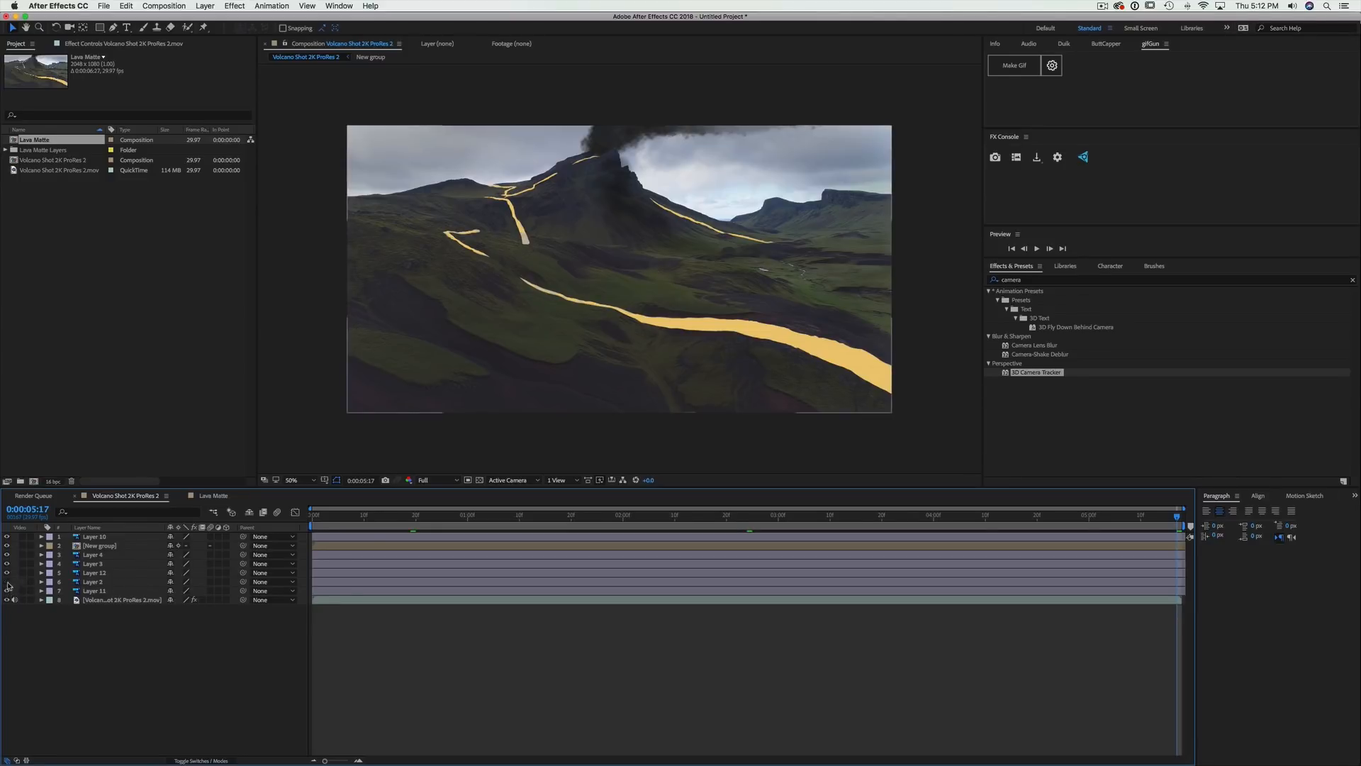
{"action": "left_click", "coordinate": [8, 582]}
{"action": "left_click", "coordinate": [7, 573]}
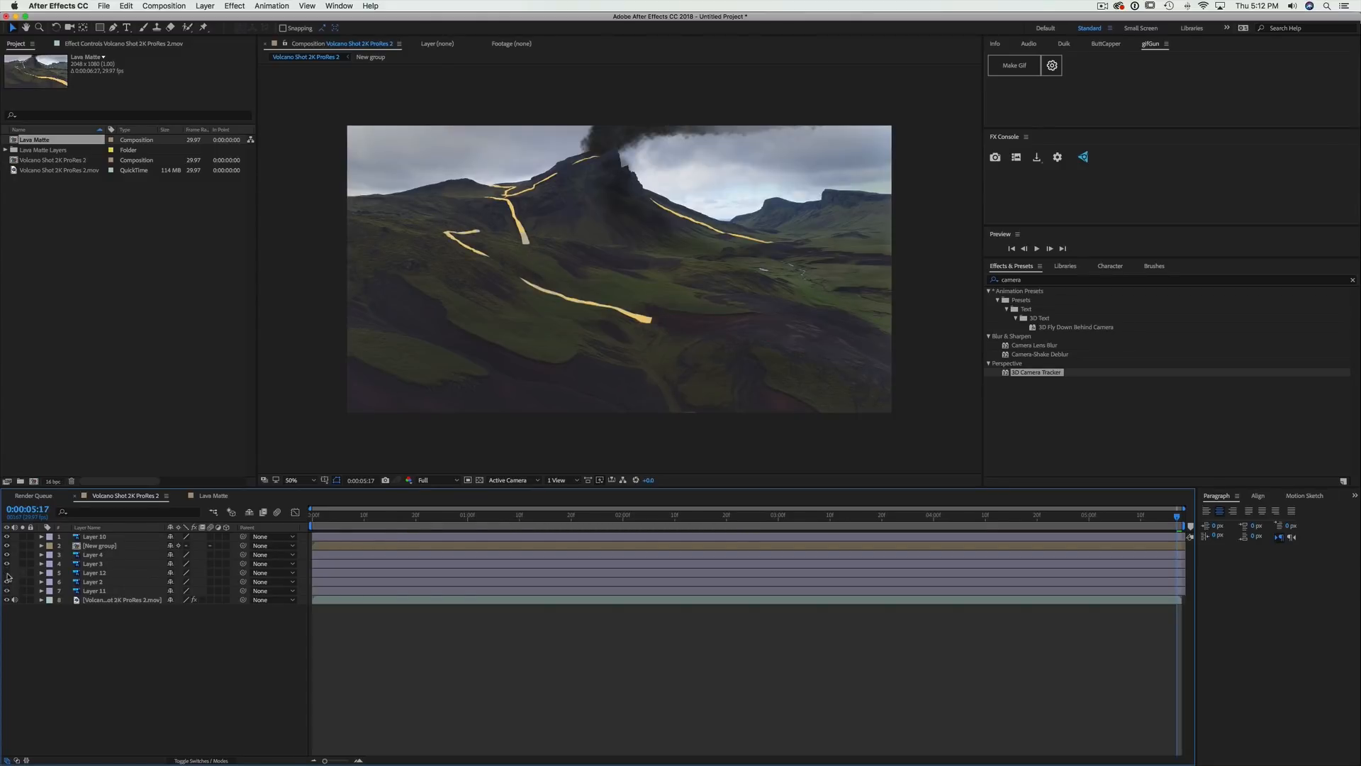
{"action": "left_click", "coordinate": [7, 573]}
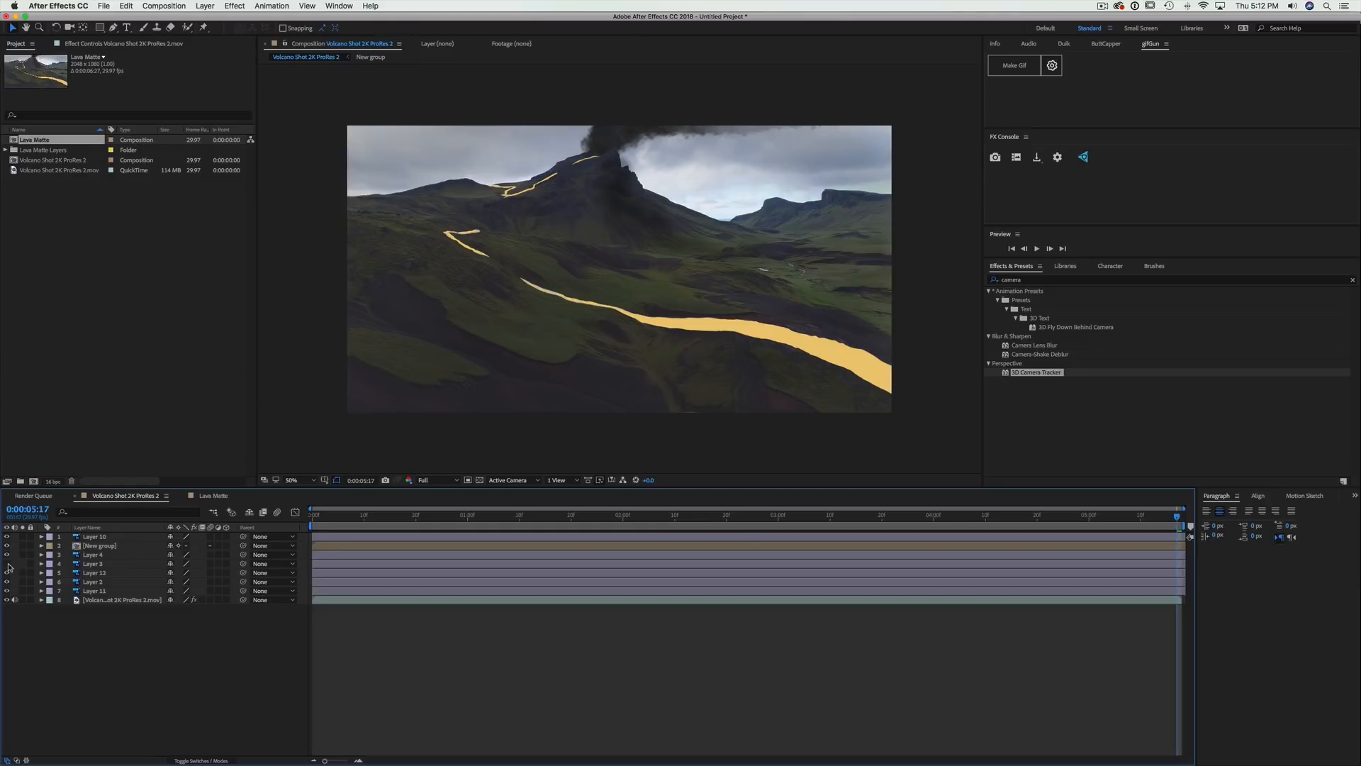
{"action": "left_click", "coordinate": [7, 564]}
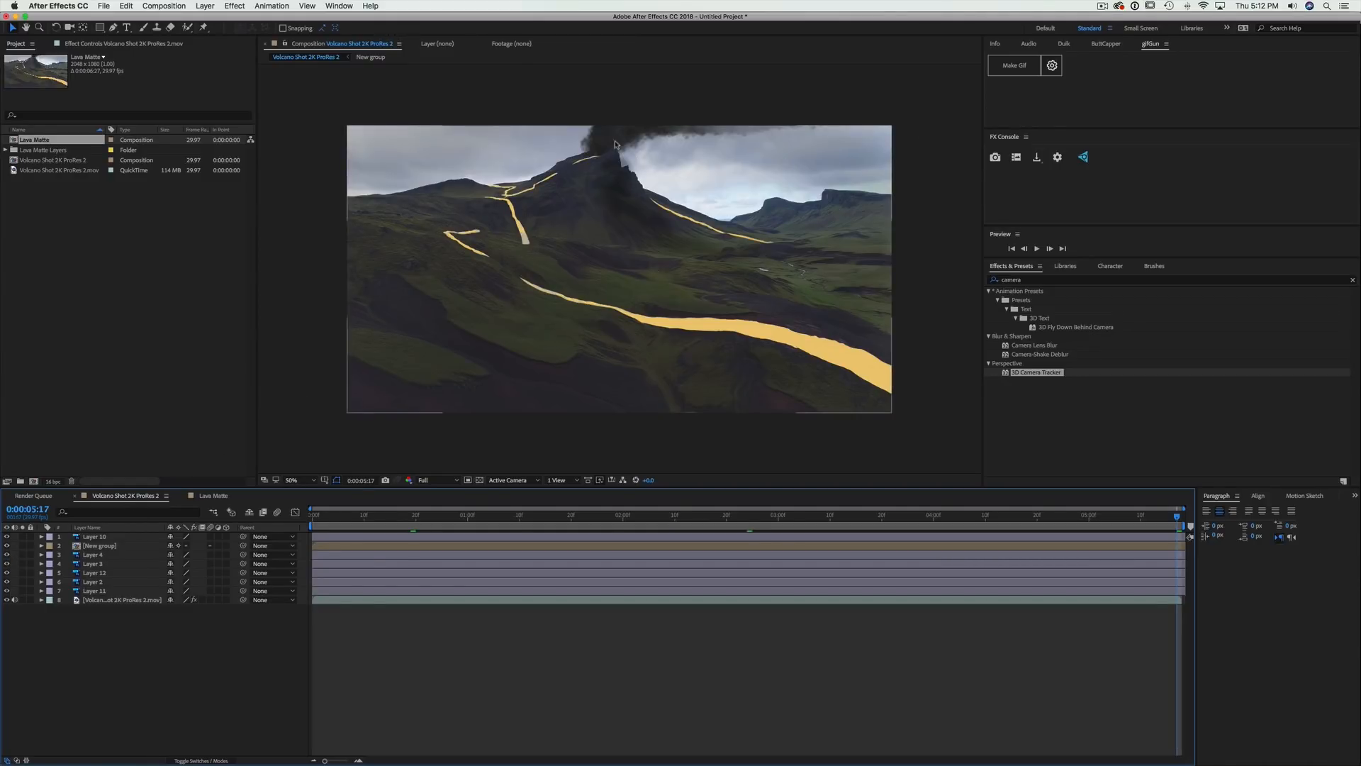
Rename Layer 4 as Background
{"action": "left_click", "coordinate": [140, 556]}
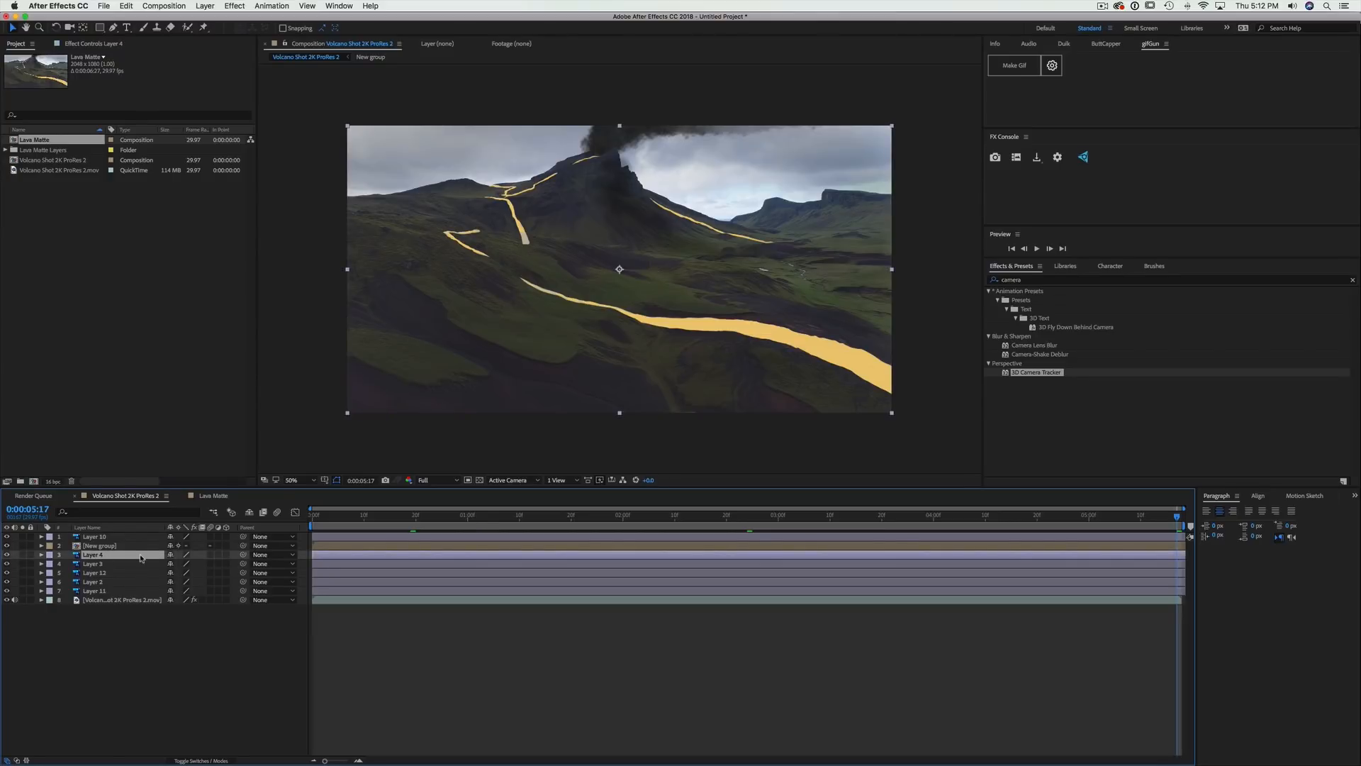
{"action": "key", "text": "Return"}
{"action": "type", "text": "E"}
{"action": "type", "text": "ackground"}
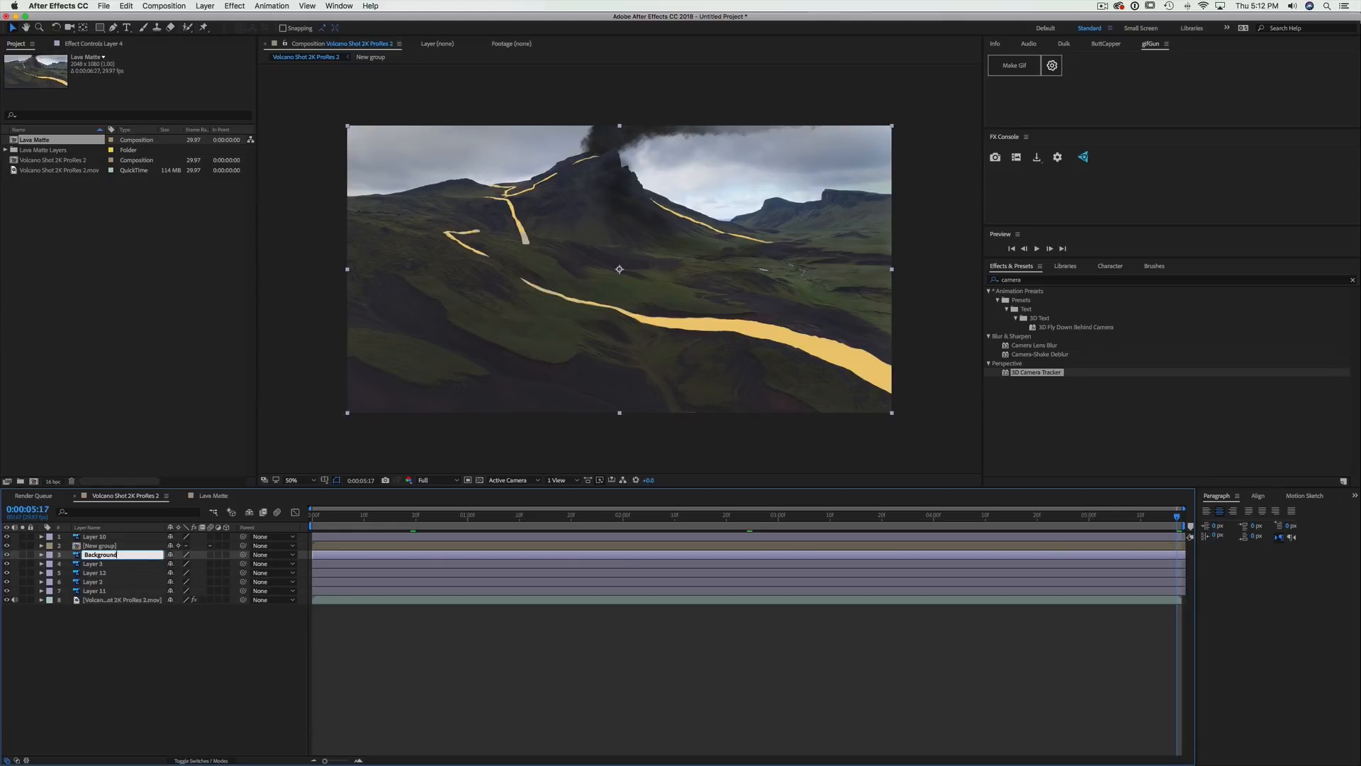
Check which lava strokes Layer 3 contains by toggling its visibility, and rename it as Midground
{"action": "left_click", "coordinate": [131, 565]}
{"action": "left_click", "coordinate": [7, 563]}
{"action": "left_click", "coordinate": [7, 564]}
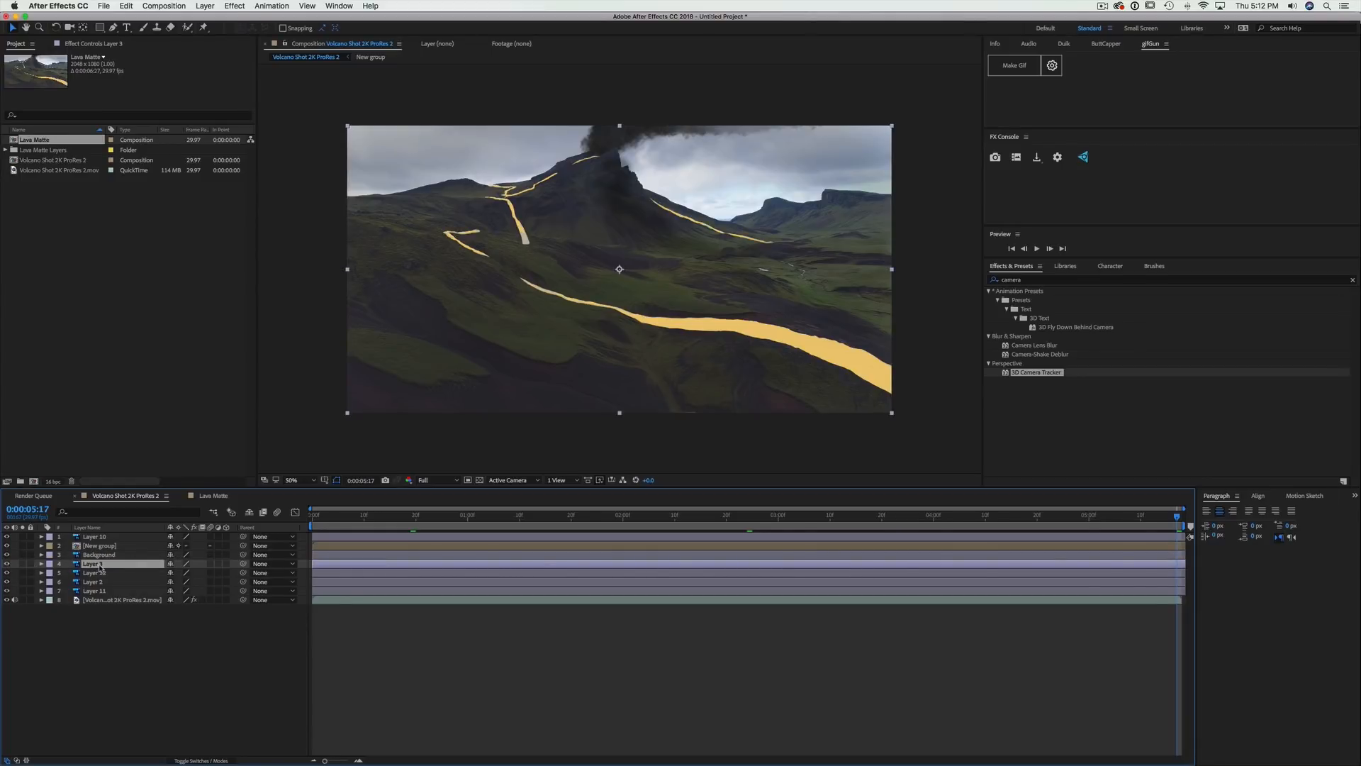
{"action": "key", "text": "Return"}
{"action": "type", "text": "Midgroun"}
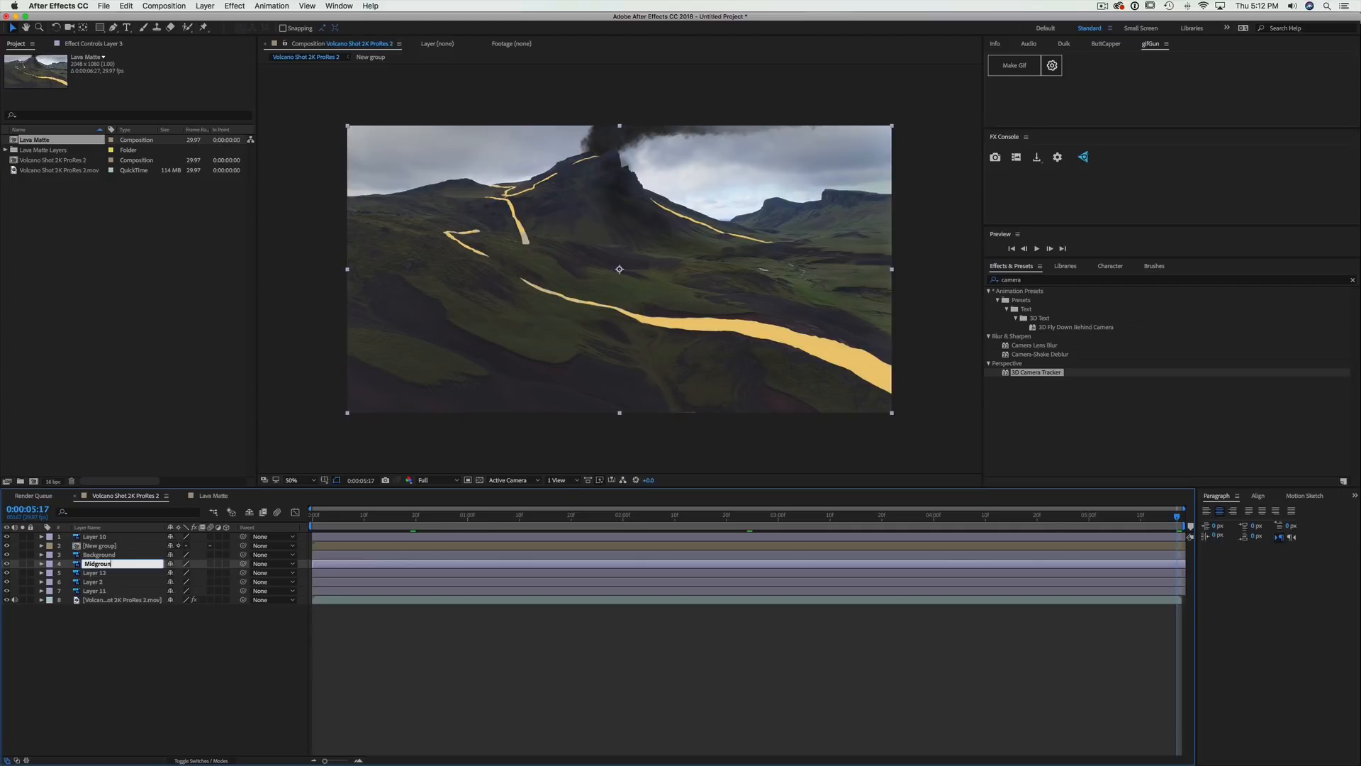
{"action": "type", "text": "d"}
Check the content of Layer 12 by toggling its visibility, and rename it as Flow
{"action": "left_click", "coordinate": [94, 572]}
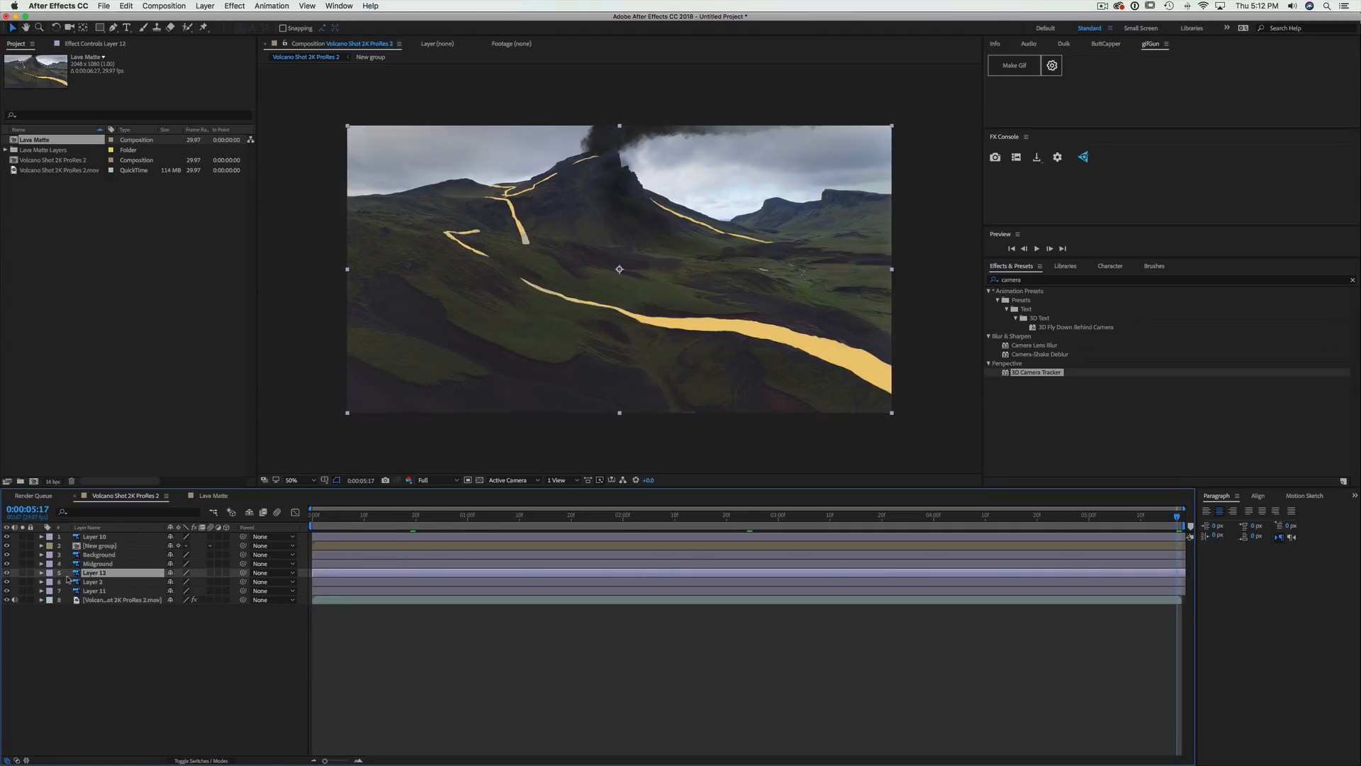
{"action": "left_click", "coordinate": [8, 573]}
{"action": "left_click", "coordinate": [7, 573]}
{"action": "key", "text": "Return"}
{"action": "type", "text": "Flow"}
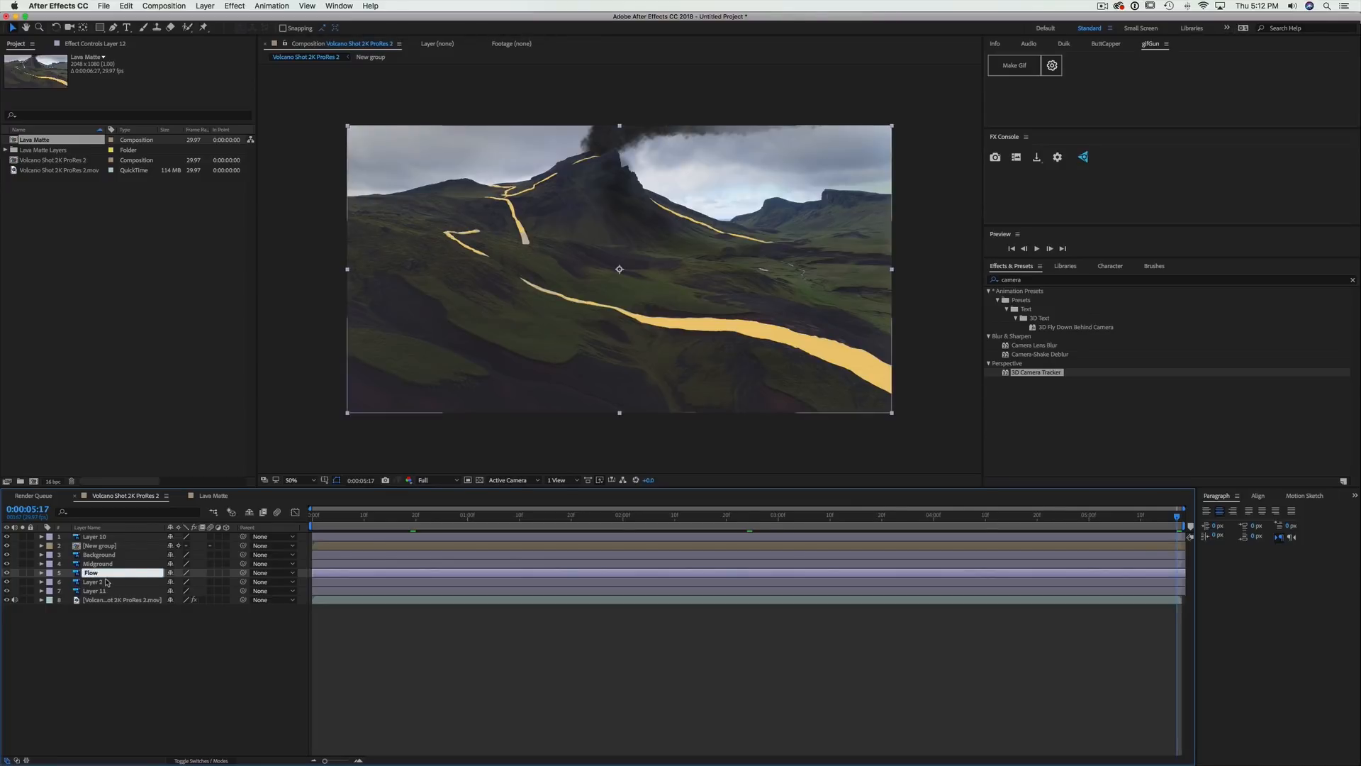
Check the content of Layer 2 by toggling its visibility, and rename it as Hill
{"action": "left_click", "coordinate": [95, 582]}
{"action": "left_click", "coordinate": [7, 582]}
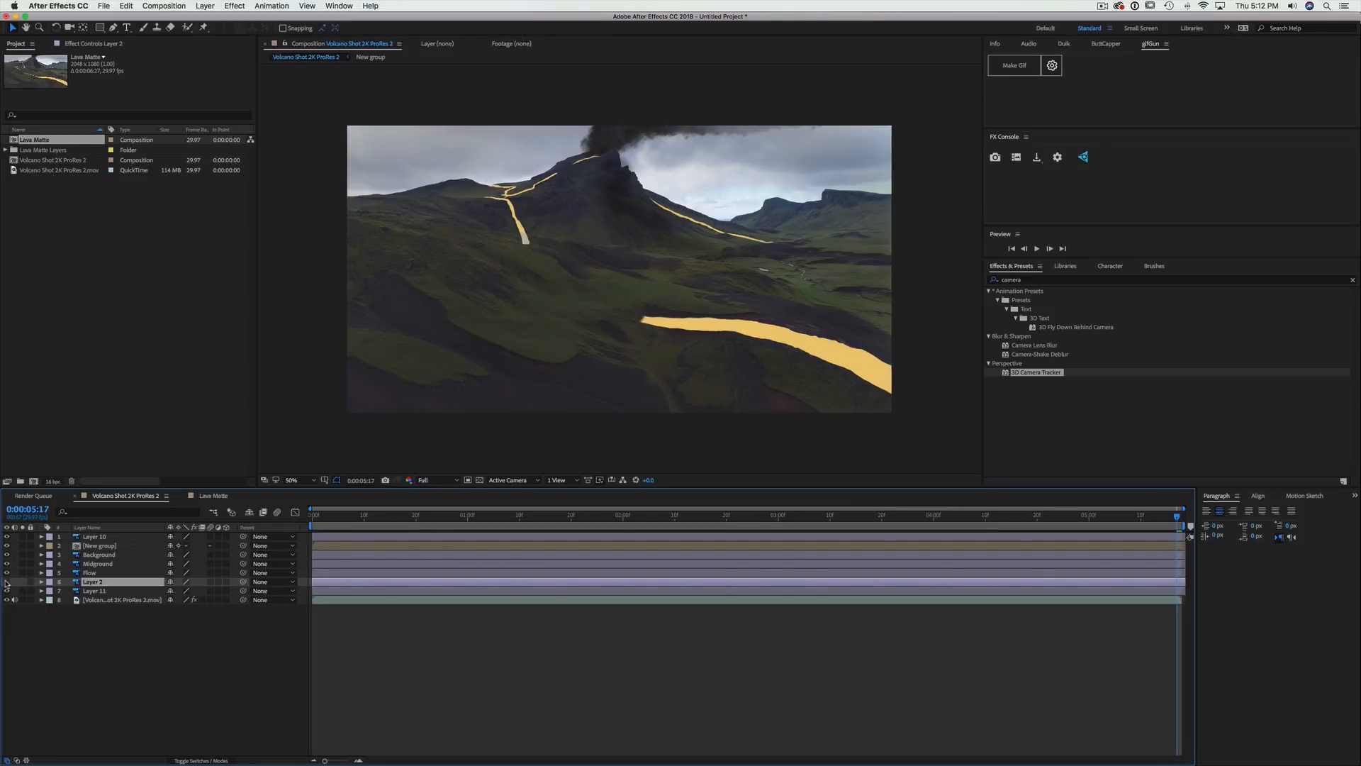
{"action": "left_click", "coordinate": [7, 582]}
{"action": "key", "text": "Return"}
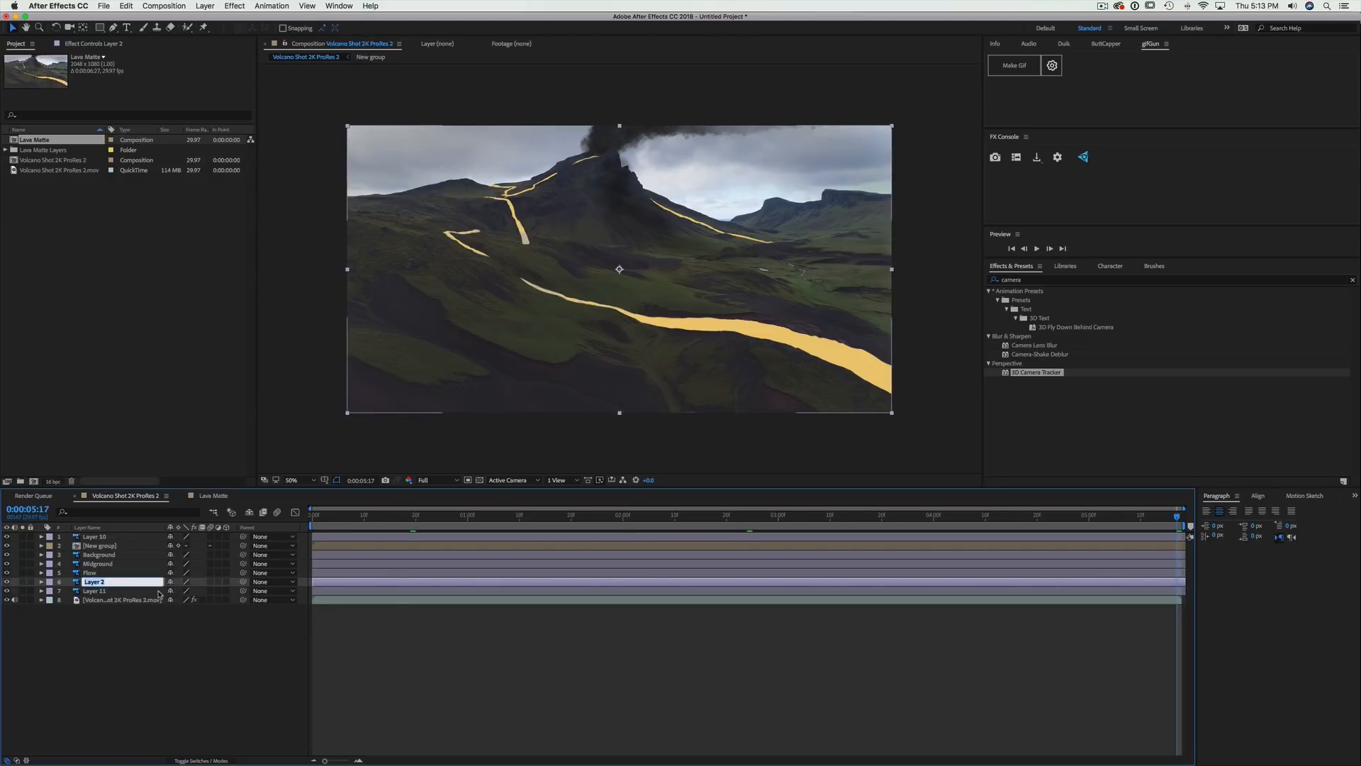
{"action": "type", "text": "Hill"}
{"action": "left_click", "coordinate": [157, 628]}
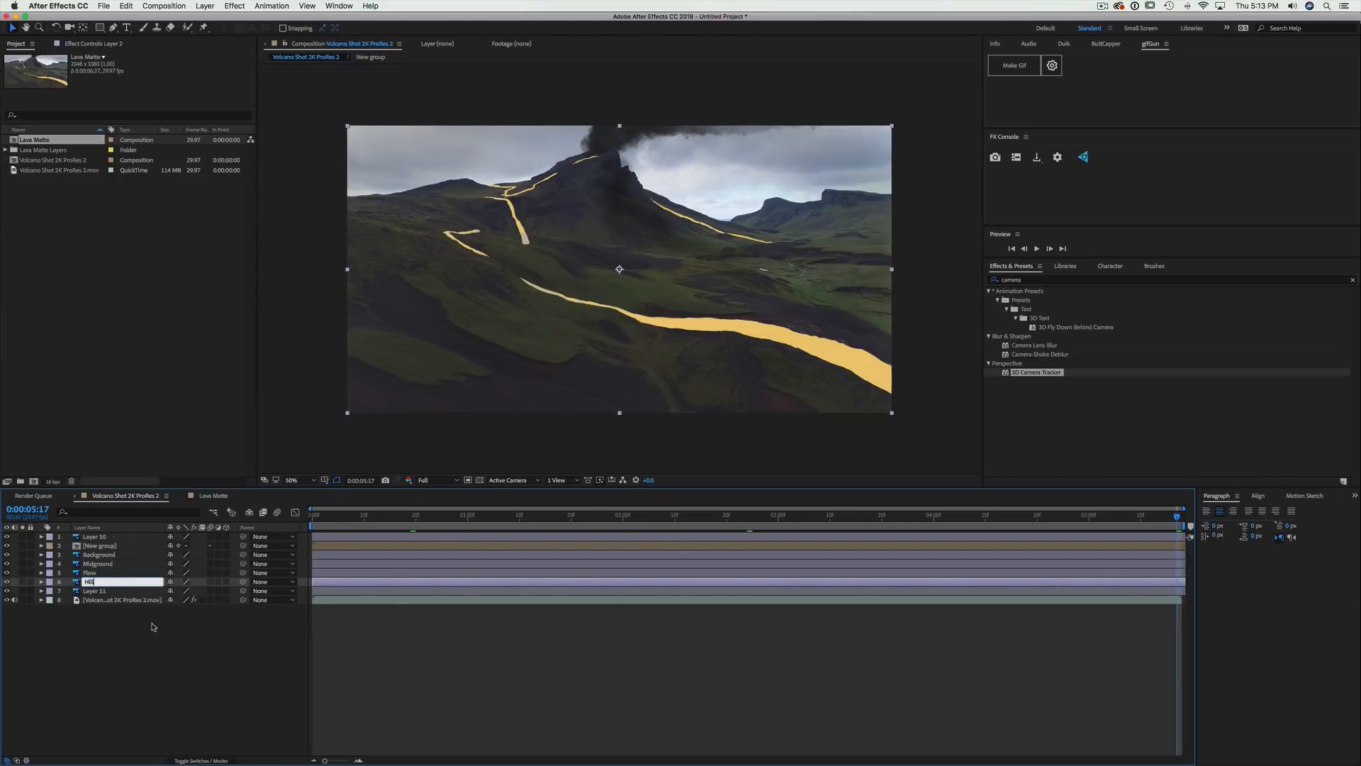
Toggle Layer 10 off and on to check its content, and delete it
{"action": "left_click", "coordinate": [103, 538]}
{"action": "left_click", "coordinate": [8, 538]}
{"action": "left_click", "coordinate": [8, 538]}
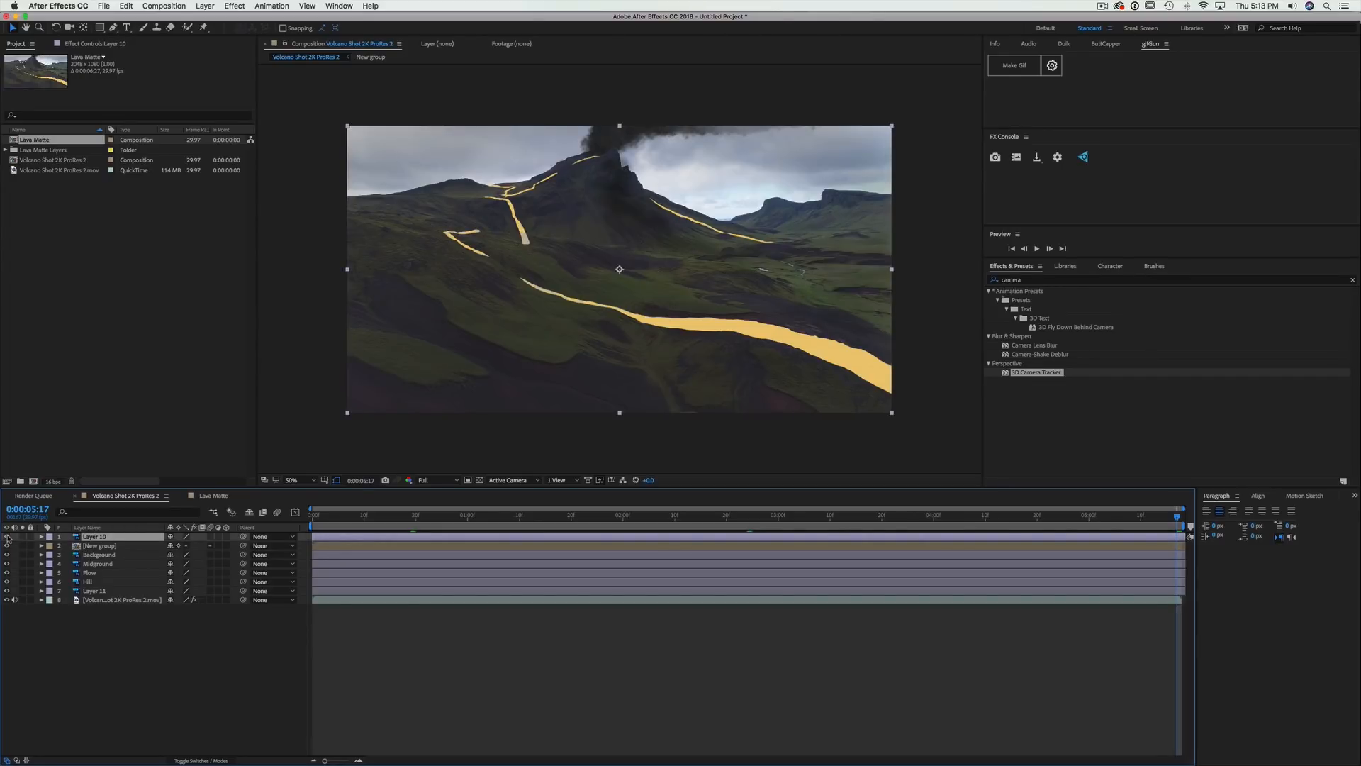
{"action": "key", "text": "Delete"}
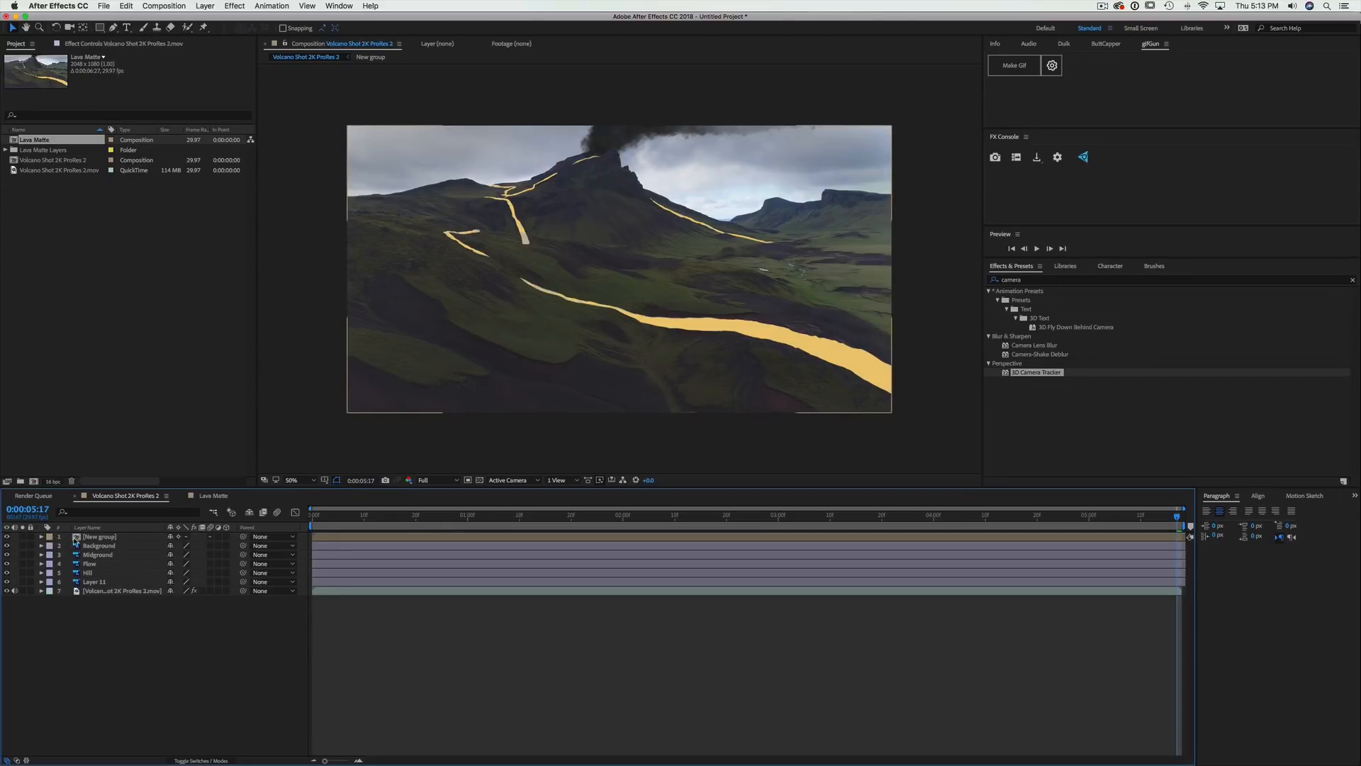
Inspect the smoke and sky in the New group layer by toggling its visibility, and delete it along with Layer 11
{"action": "left_click", "coordinate": [100, 538]}
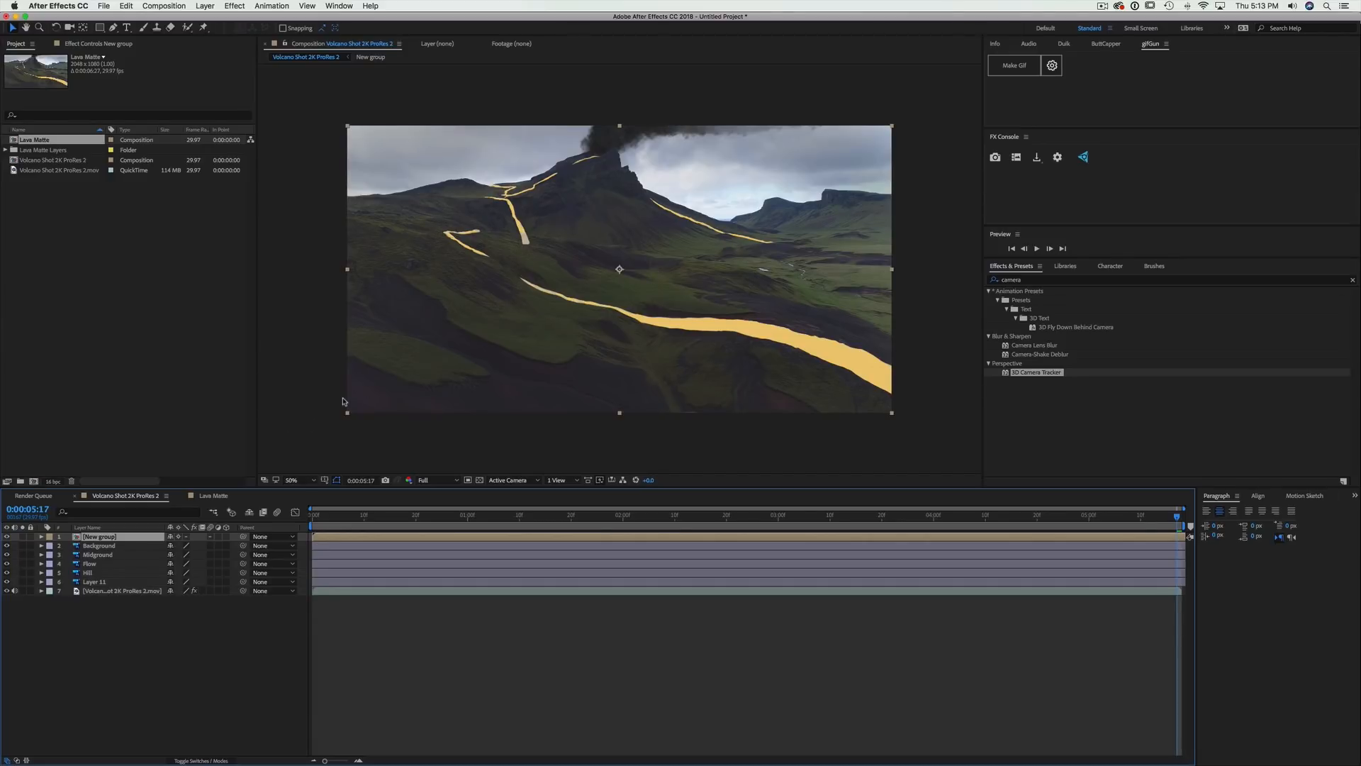
{"action": "left_click", "coordinate": [8, 537]}
{"action": "left_click", "coordinate": [7, 537]}
{"action": "left_click", "coordinate": [7, 537]}
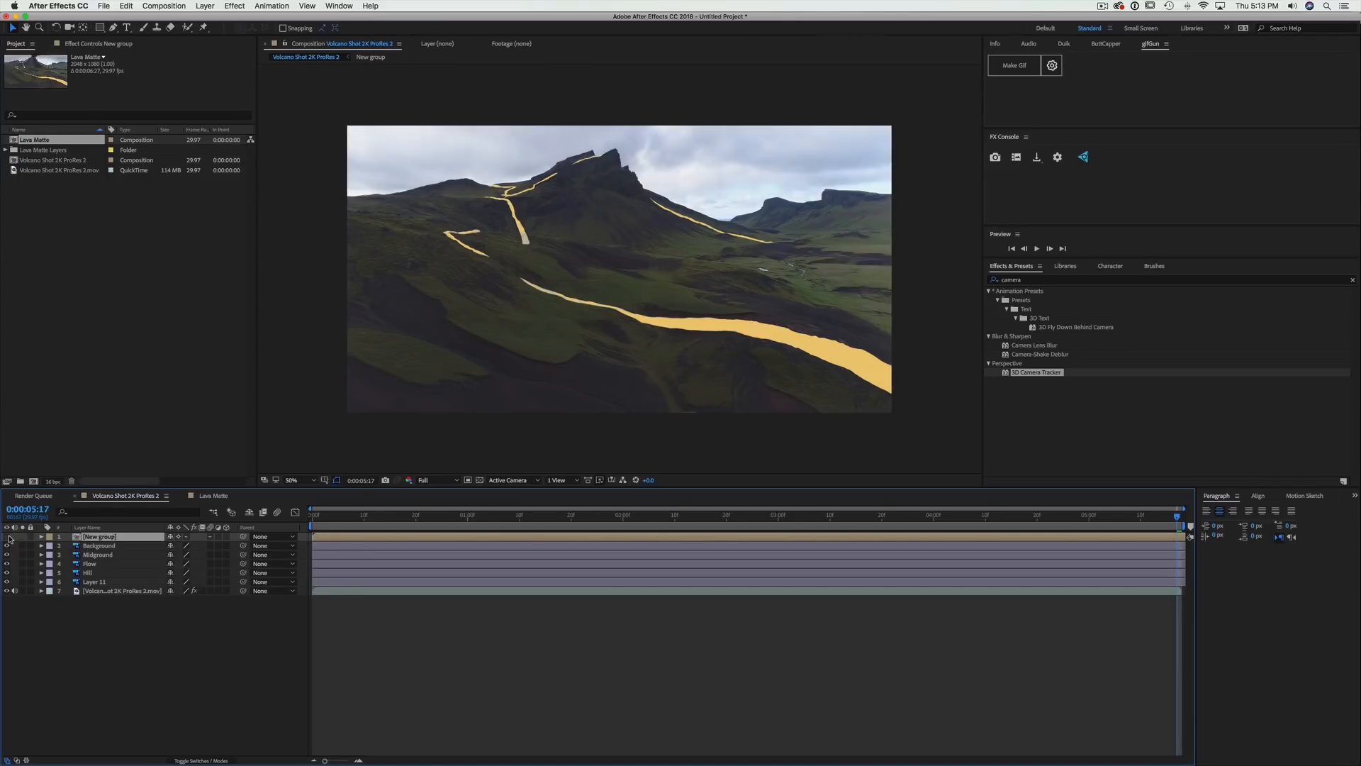
{"action": "left_click", "coordinate": [8, 537]}
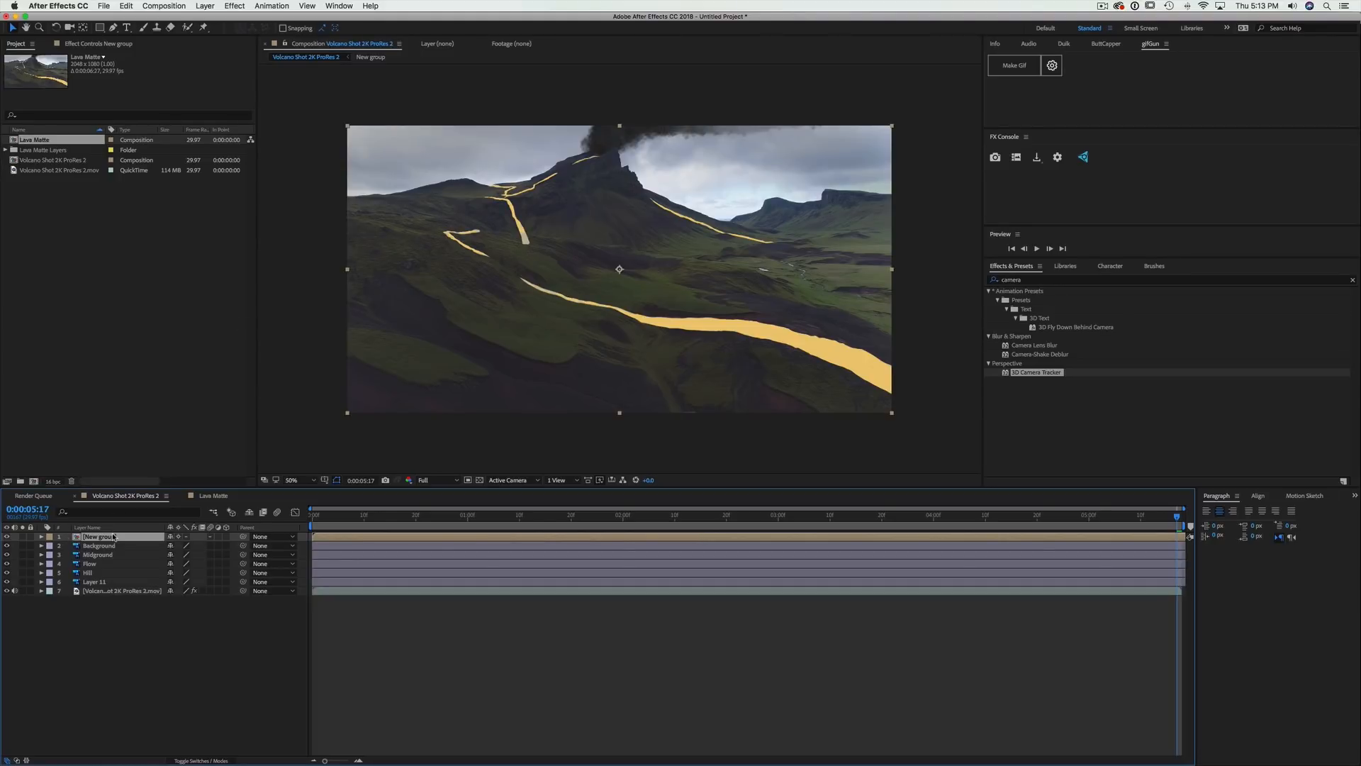
{"action": "key", "text": "Delete"}
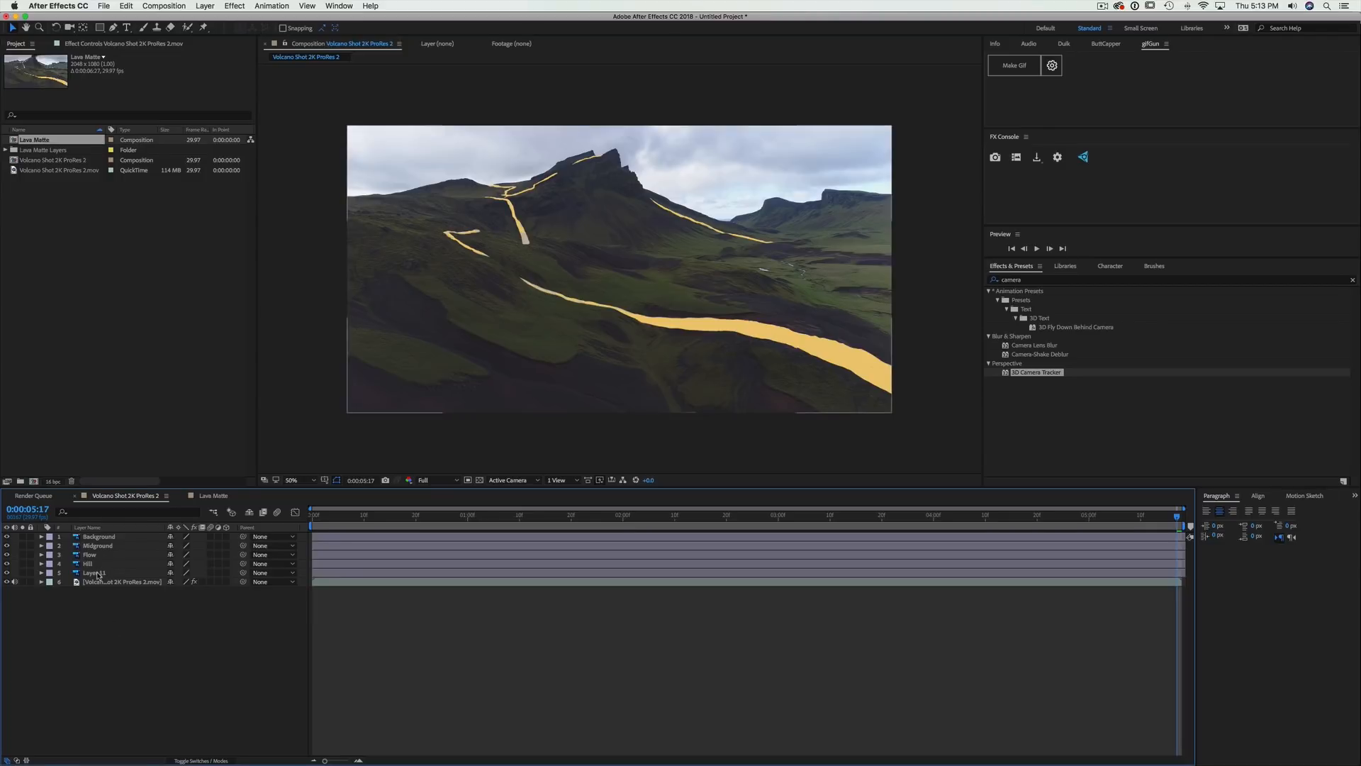
{"action": "left_click", "coordinate": [98, 574]}
{"action": "key", "text": "Delete"}
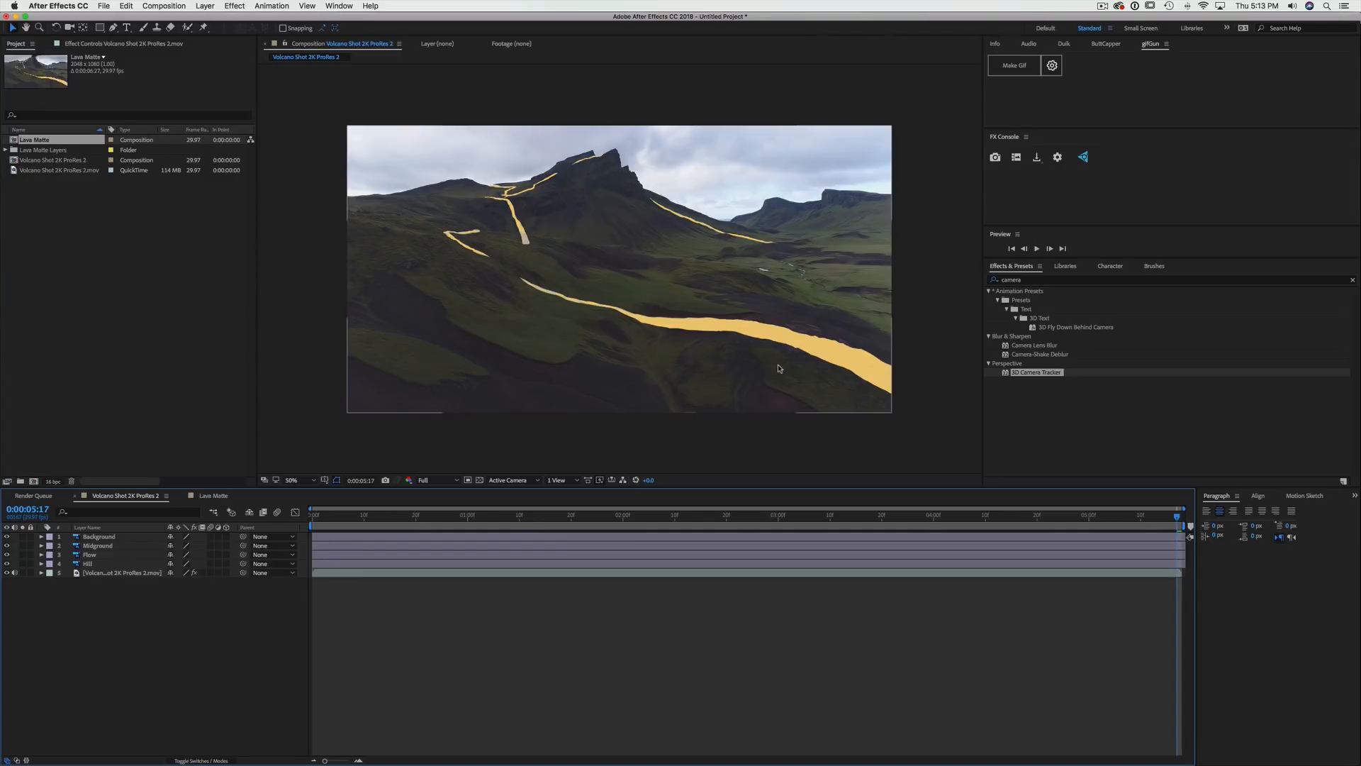
Show the 3D Camera Tracker's track points on the volcano footage layer and solo that layer
{"action": "left_click", "coordinate": [106, 564]}
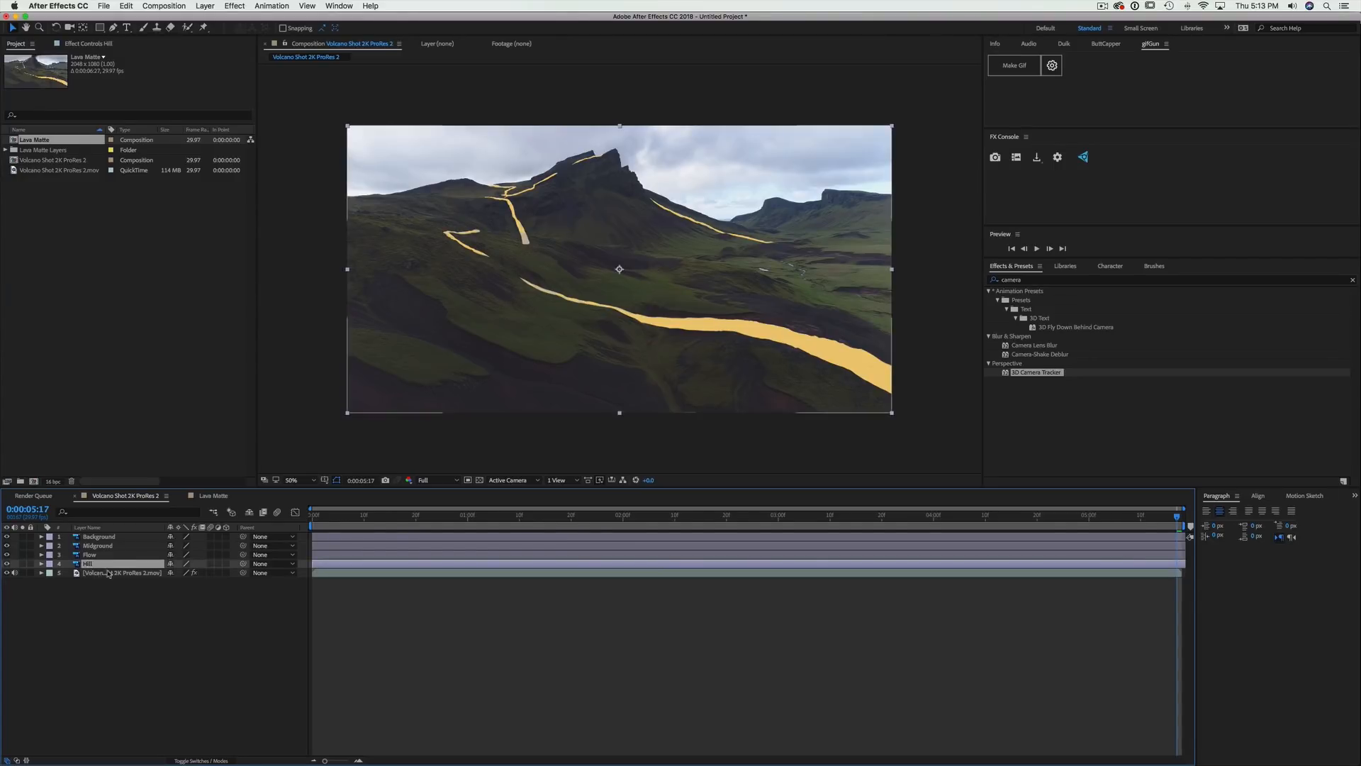
{"action": "left_click", "coordinate": [116, 573]}
{"action": "left_click", "coordinate": [124, 44]}
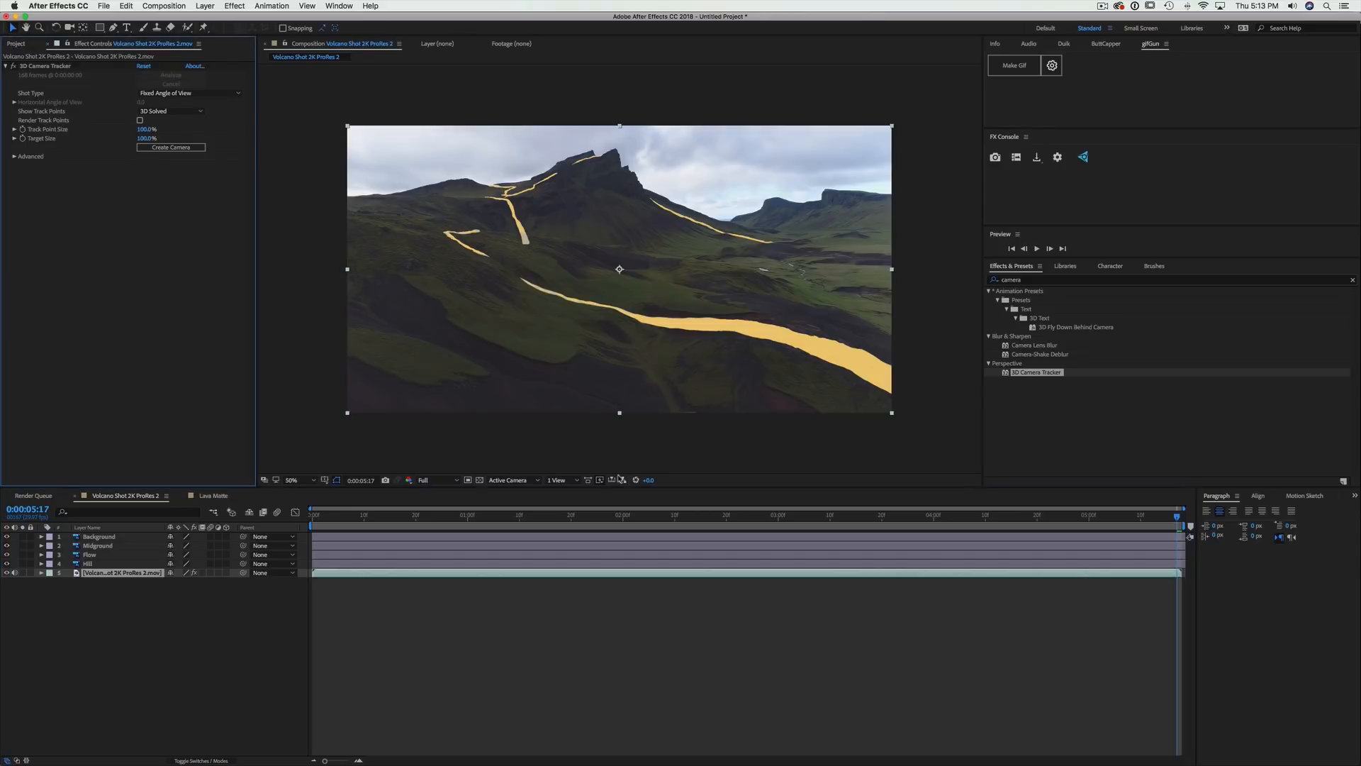
{"action": "left_click", "coordinate": [47, 67]}
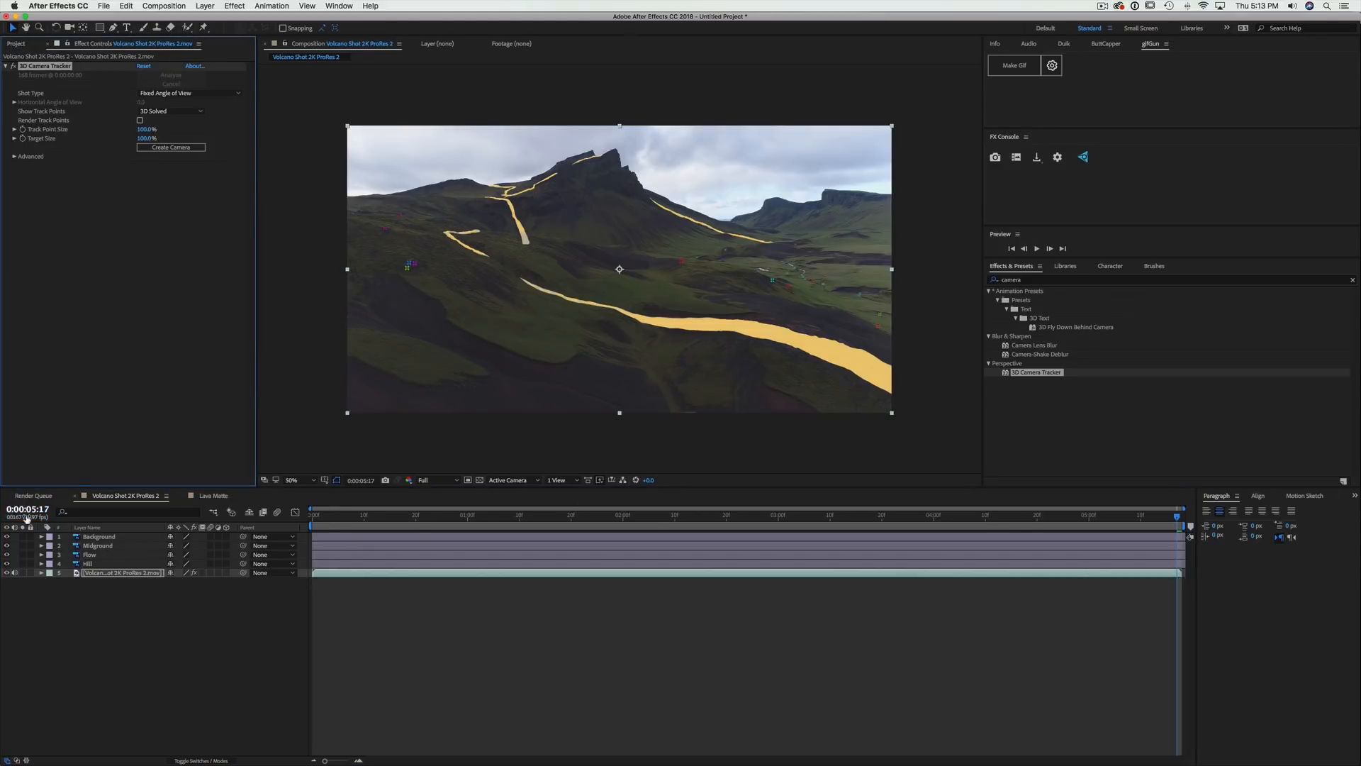
{"action": "left_click", "coordinate": [22, 573]}
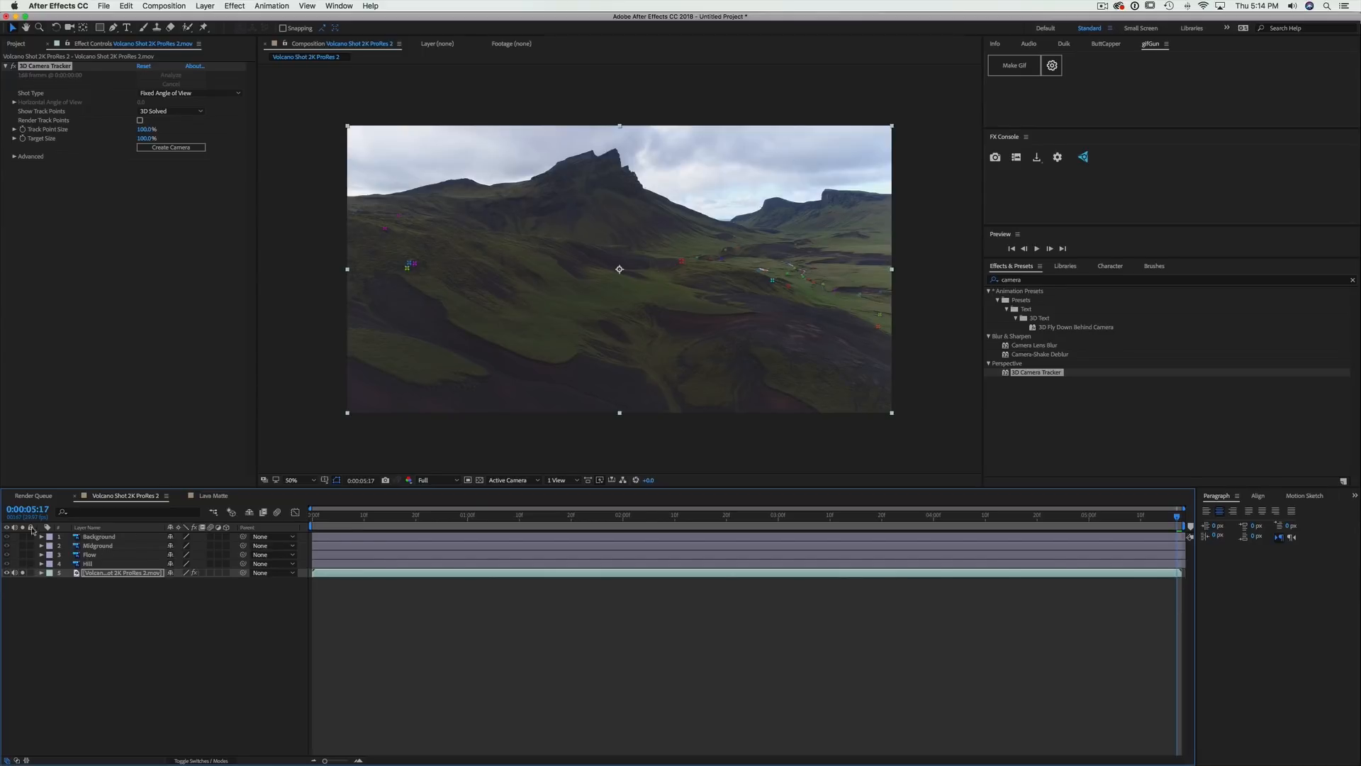
Solo the Hill layer and create a null and camera from the three track points surrounding the upper hill lava streak
{"action": "left_click", "coordinate": [23, 564]}
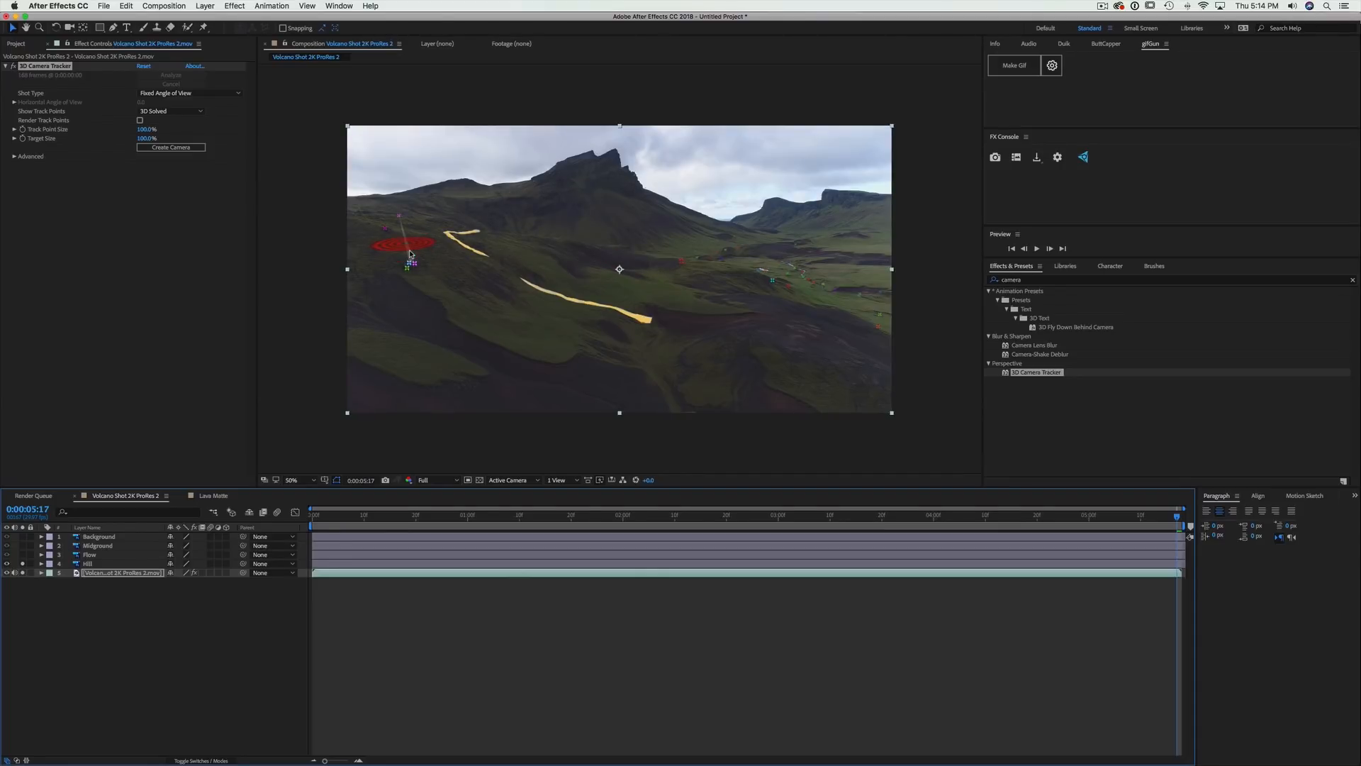
{"action": "left_click", "coordinate": [469, 253]}
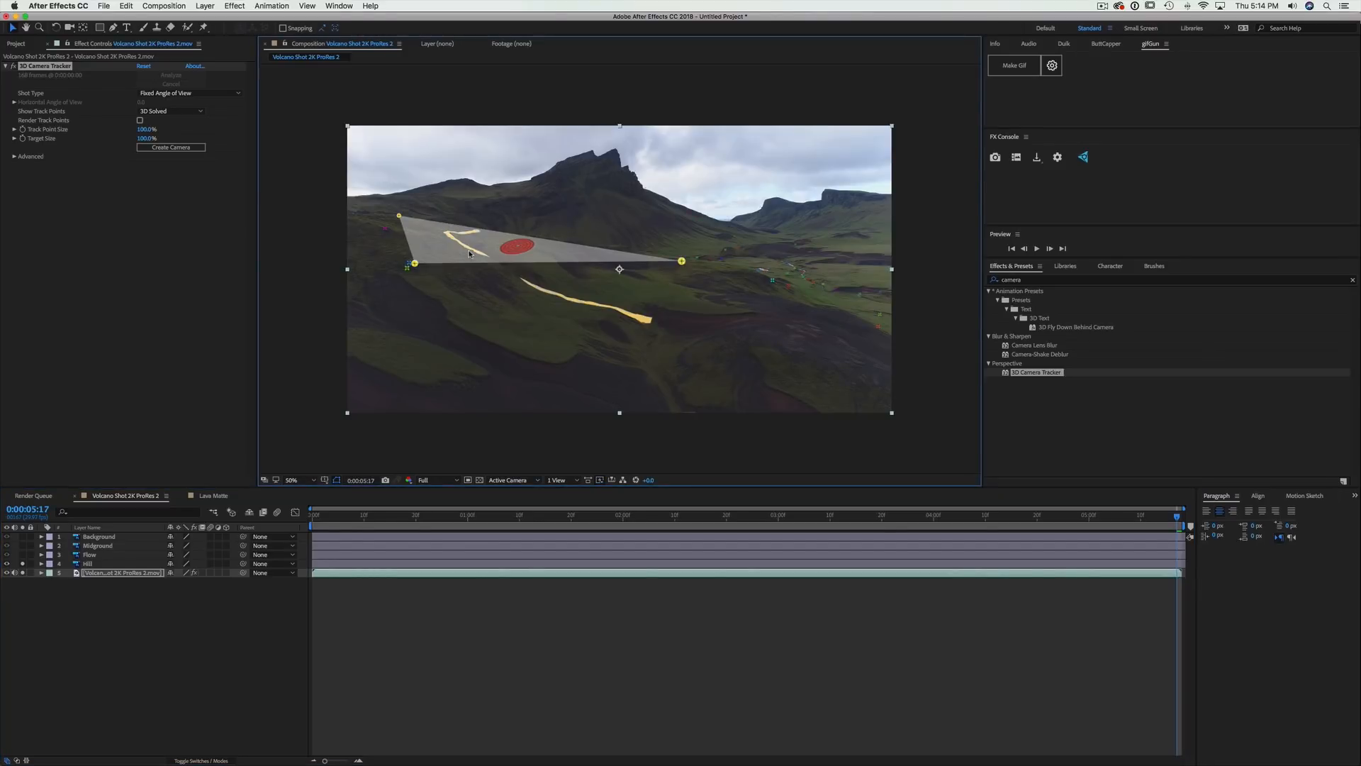
{"action": "right_click", "coordinate": [499, 253]}
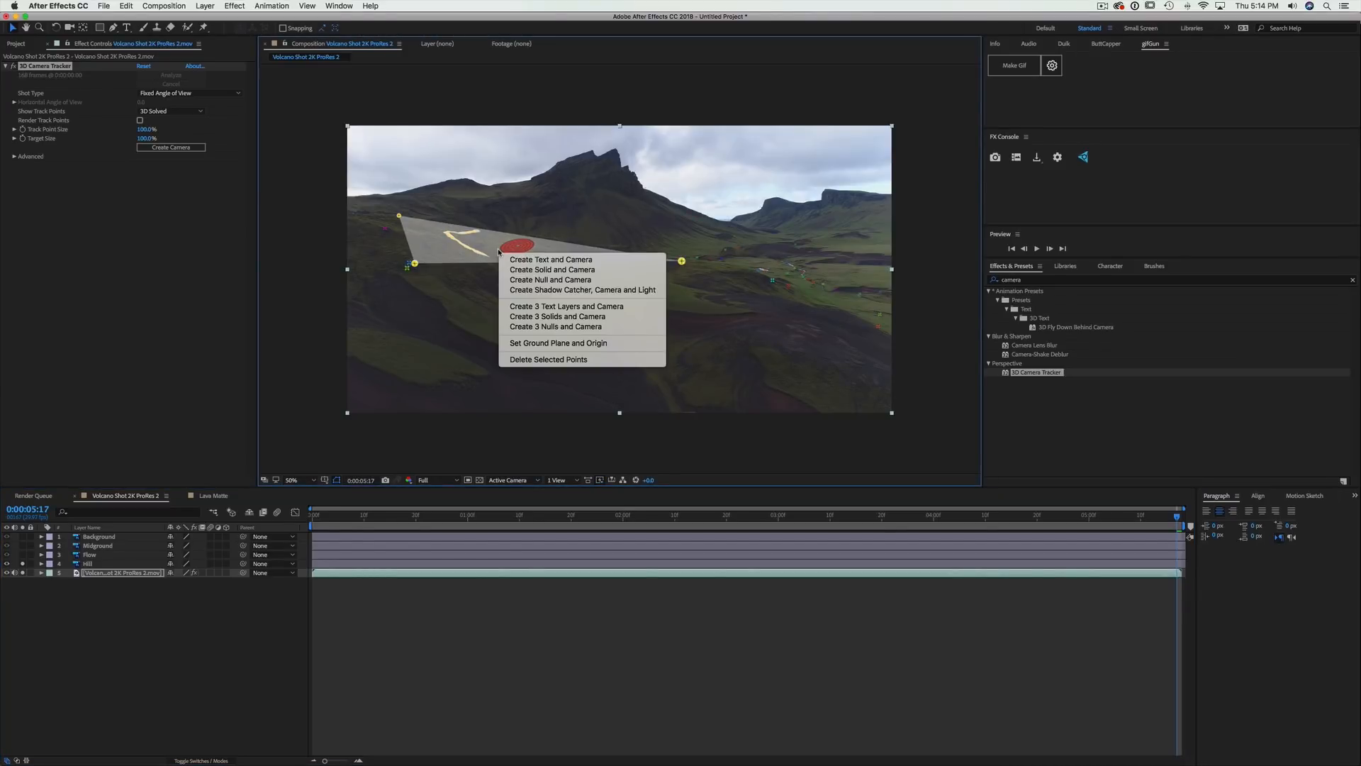
{"action": "left_click", "coordinate": [528, 281]}
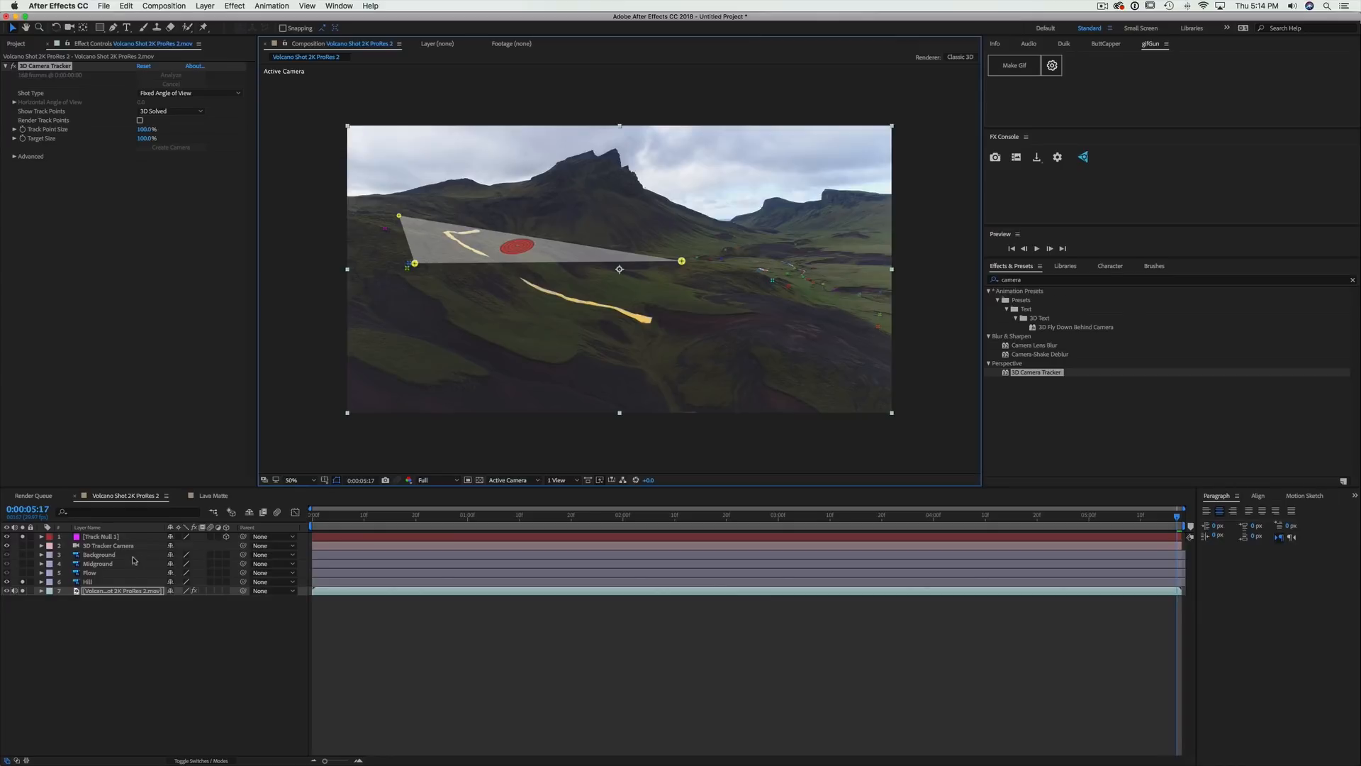
Solo the Flow layer in place of the Hill layer
{"action": "left_click", "coordinate": [89, 582]}
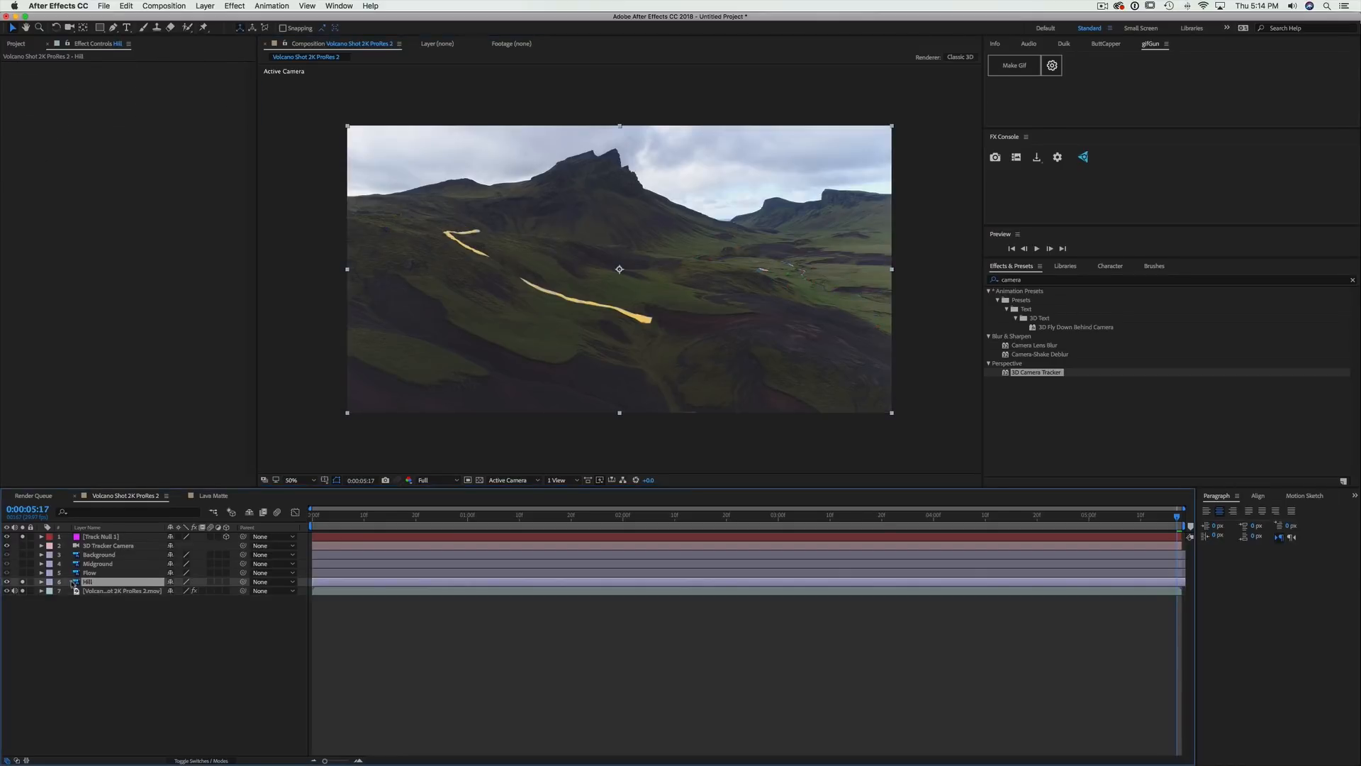
{"action": "left_click", "coordinate": [23, 583]}
{"action": "left_click", "coordinate": [22, 572]}
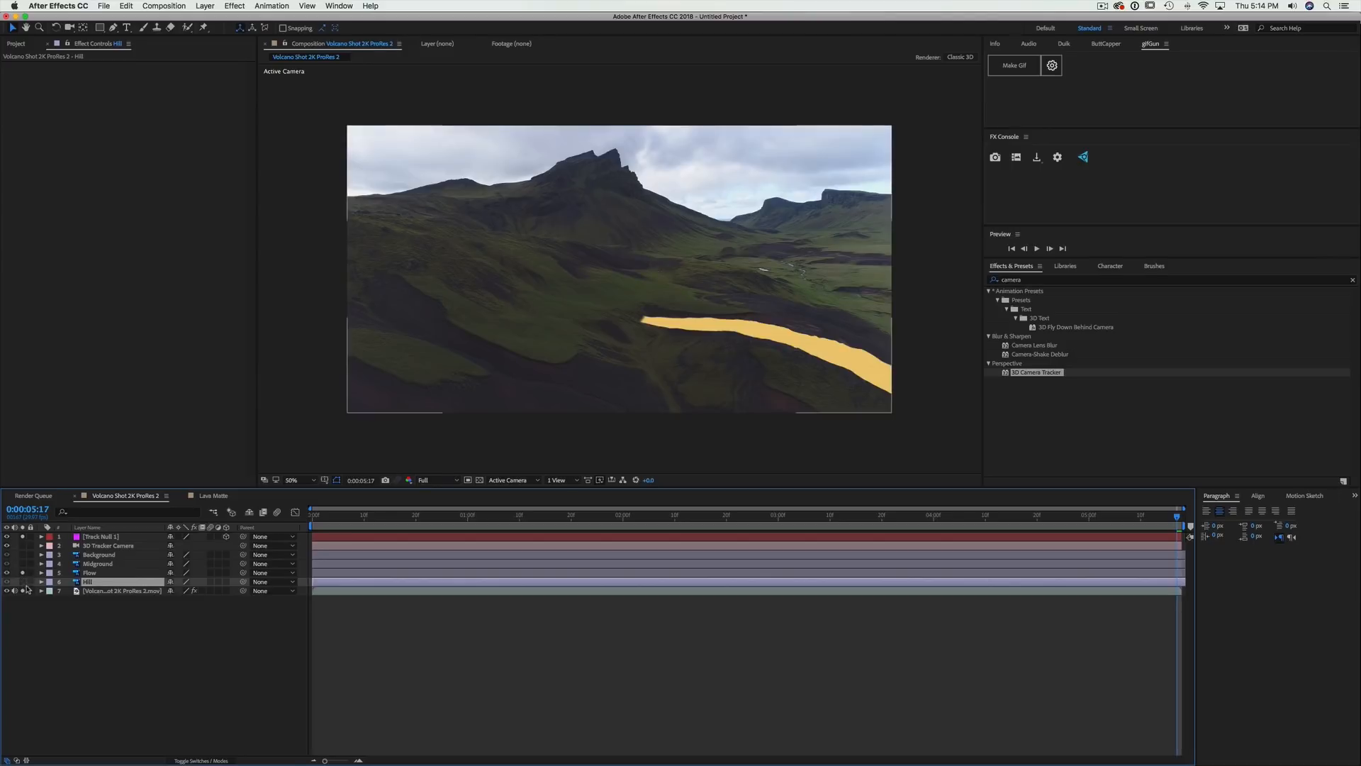
{"action": "left_click", "coordinate": [121, 574]}
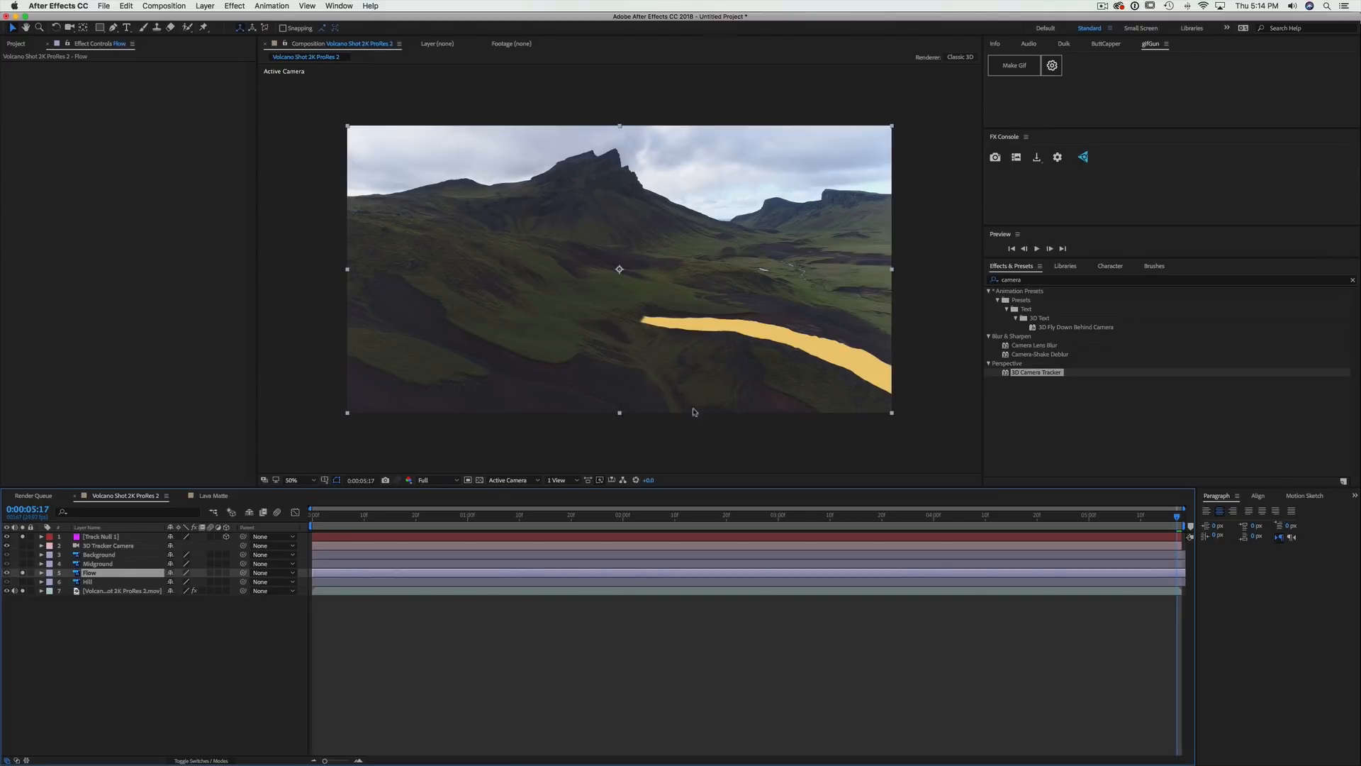
Show the footage's 3D Camera Tracker points and create a null from three points spanning the slope above the lava flow
{"action": "left_click", "coordinate": [145, 591]}
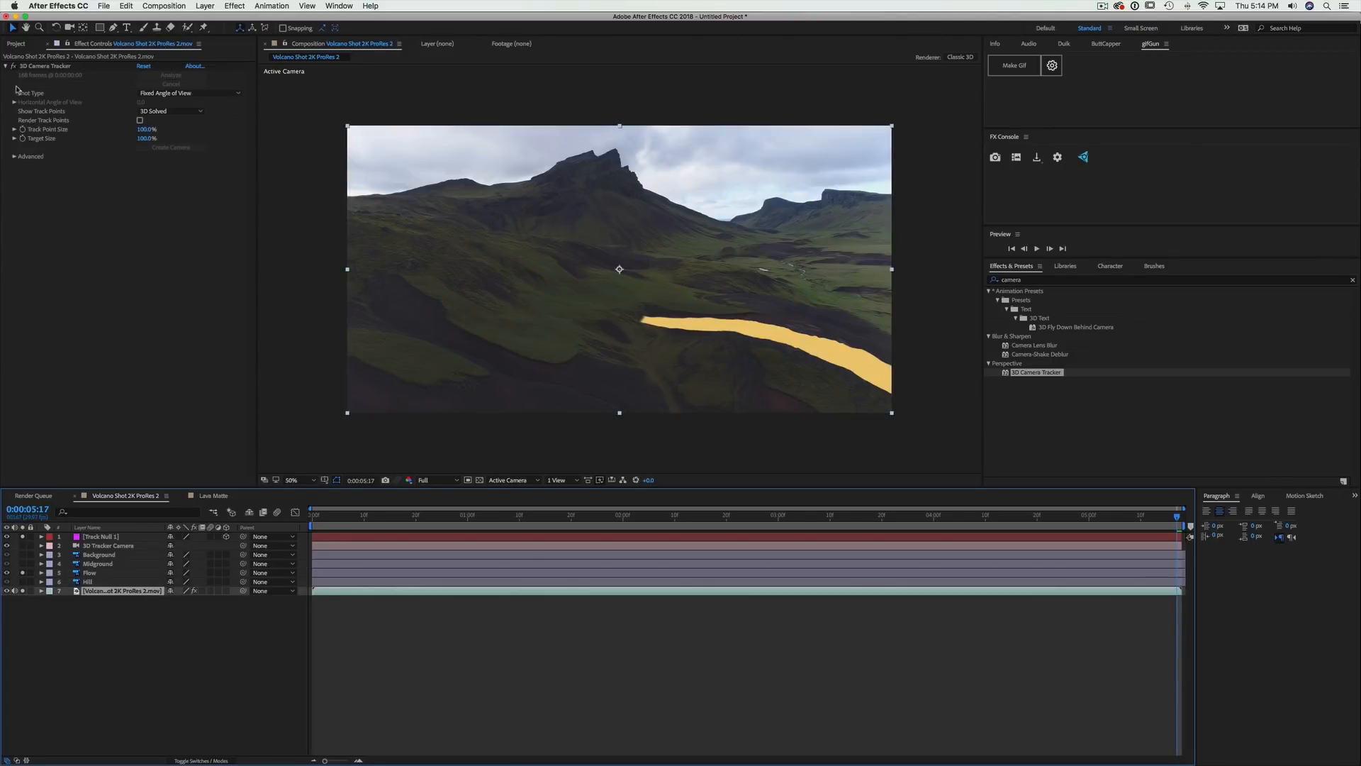
{"action": "left_click", "coordinate": [42, 66]}
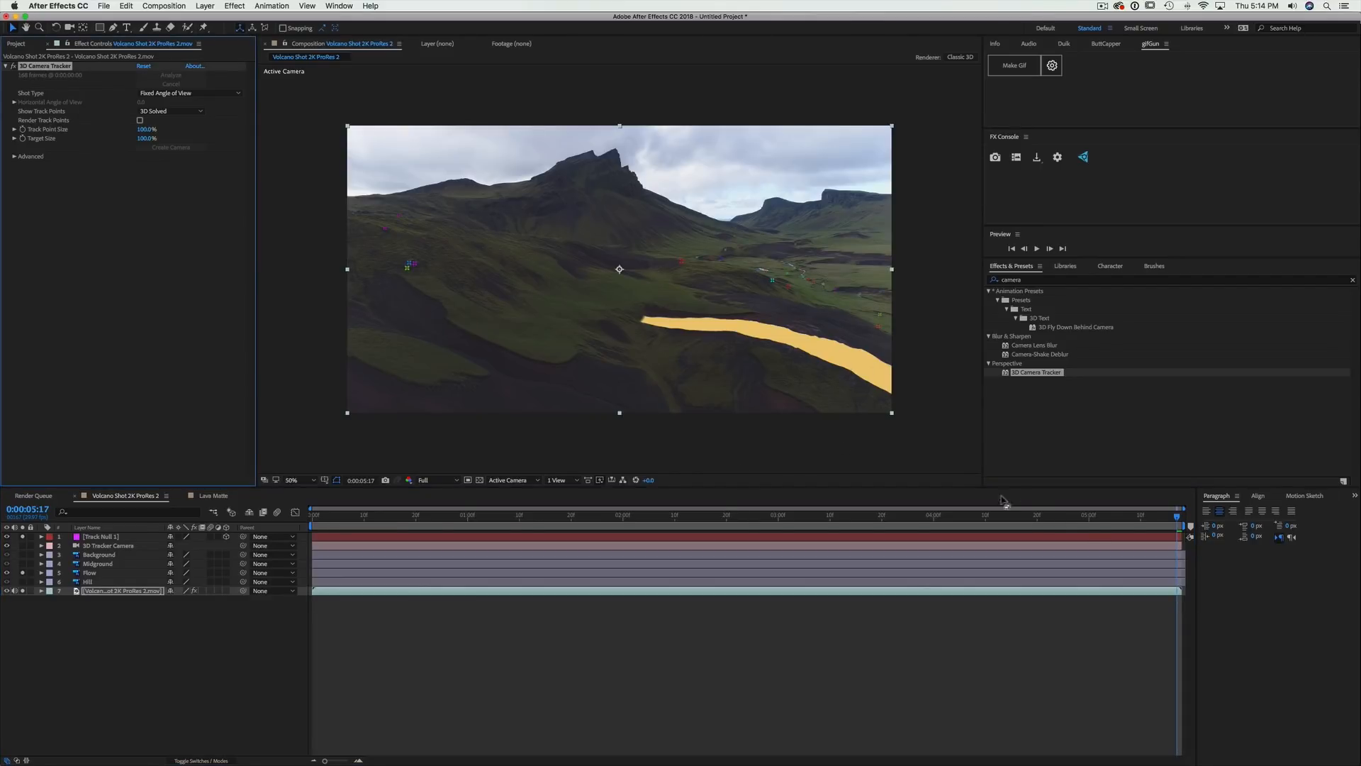
{"action": "mouse_move", "coordinate": [1177, 517]}
{"action": "left_mouse_down"}
{"action": "mouse_move", "coordinate": [678, 517]}
{"action": "mouse_move", "coordinate": [1178, 516]}
{"action": "left_mouse_up"}
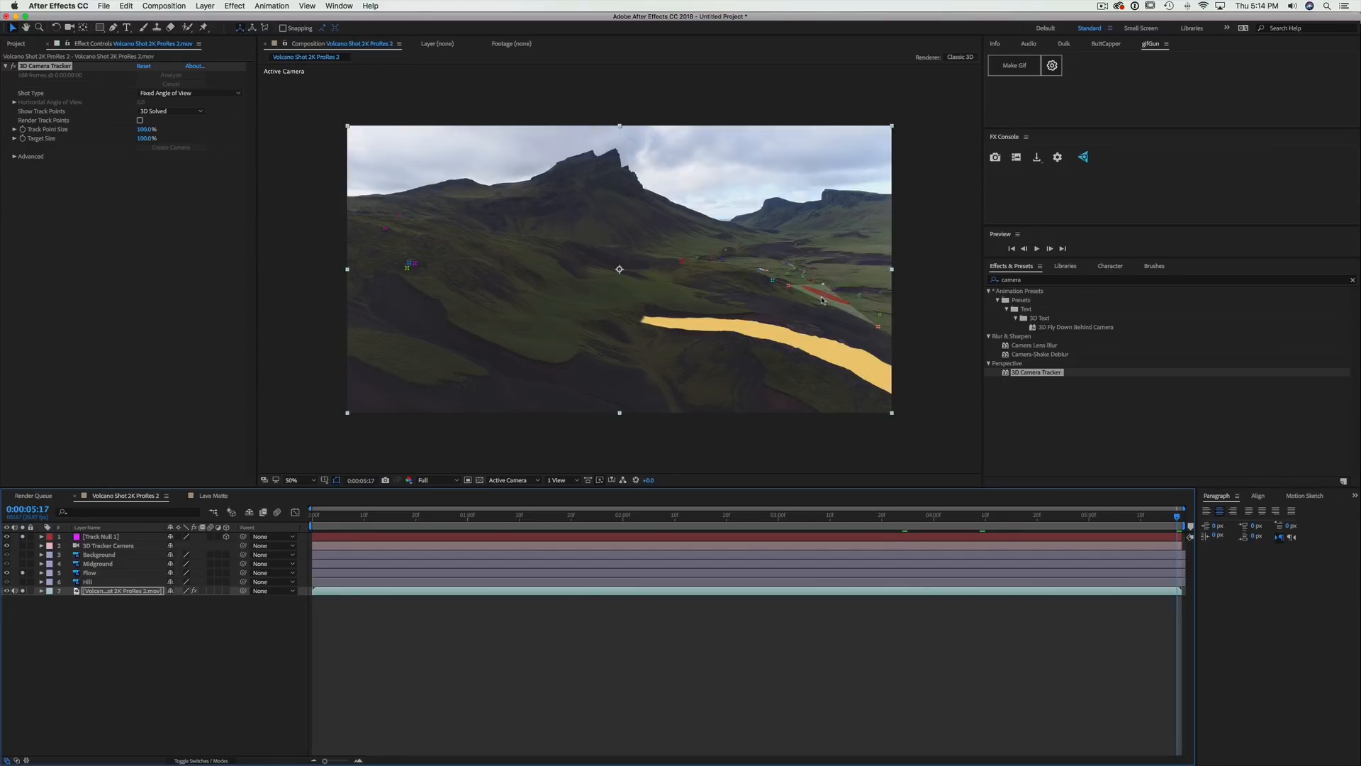
{"action": "left_click", "coordinate": [411, 270]}
{"action": "right_click", "coordinate": [489, 271]}
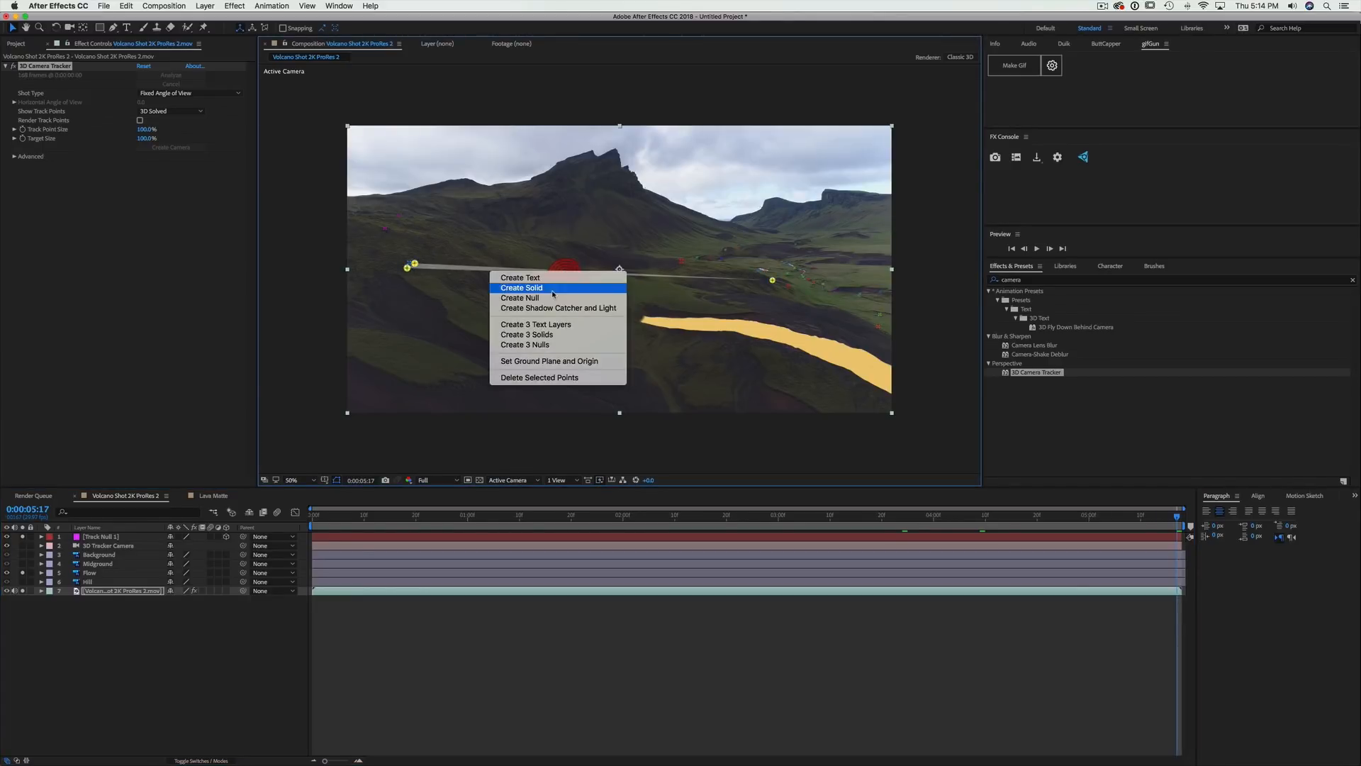
{"action": "left_click", "coordinate": [551, 298]}
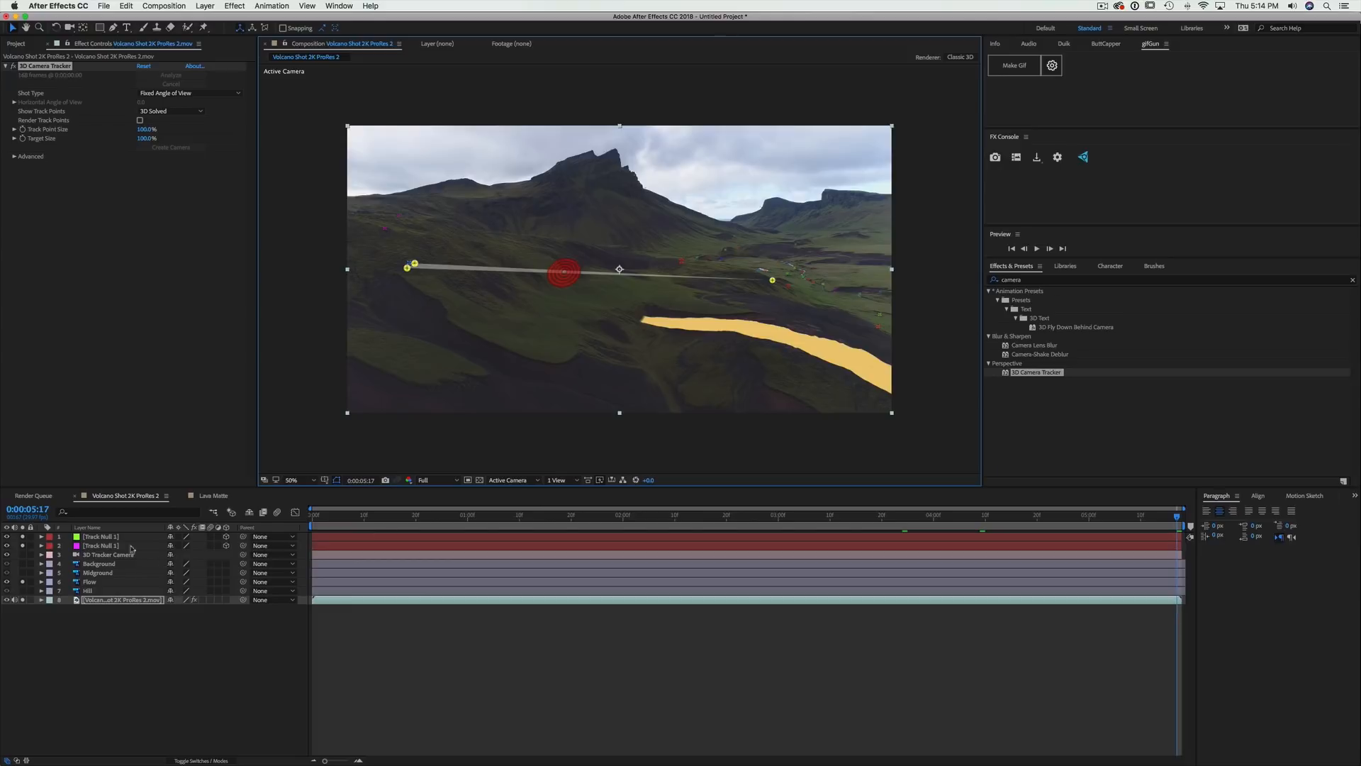
Rename the newest track null as Flow Track and the first one as Hill
{"action": "left_click", "coordinate": [127, 535]}
{"action": "key", "text": "Return"}
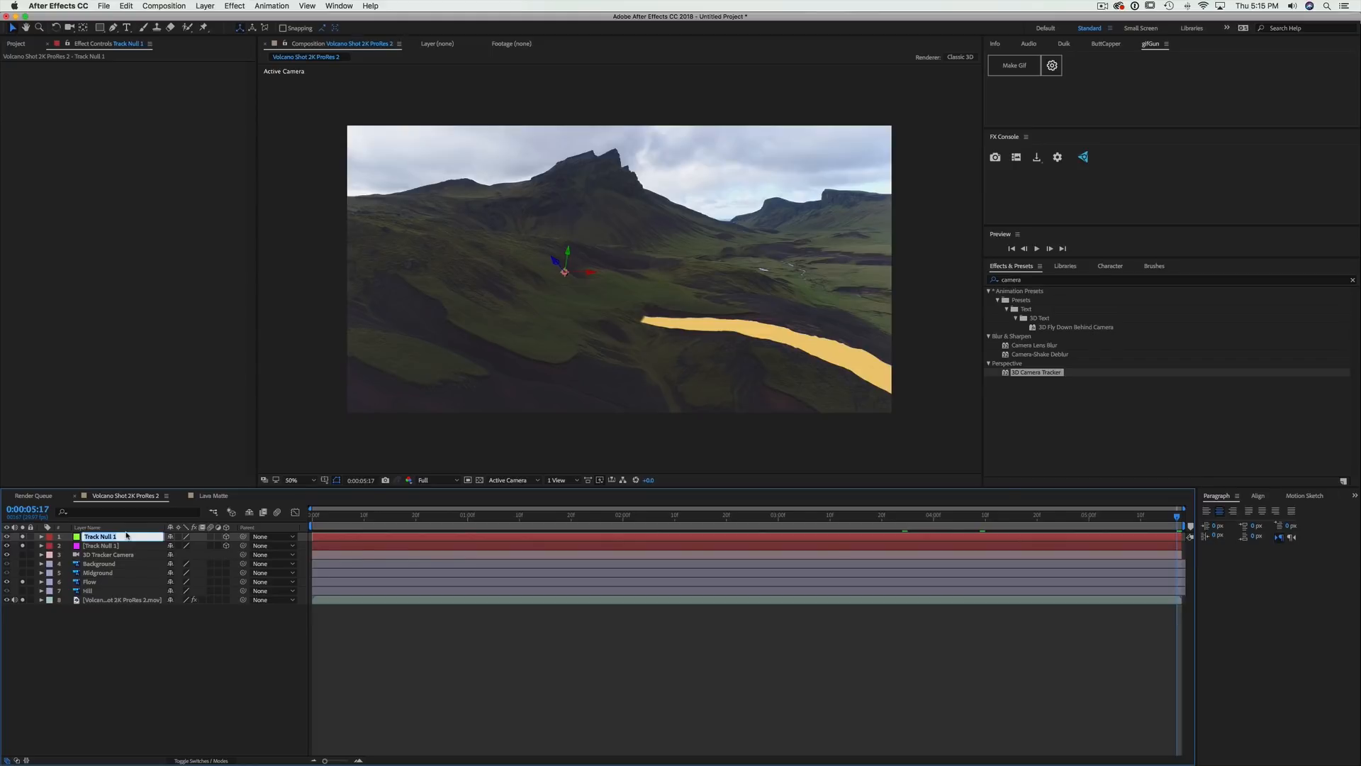
{"action": "type", "text": "Flow Track"}
{"action": "left_click", "coordinate": [115, 547]}
{"action": "key", "text": "Return"}
{"action": "type", "text": "Hill"}
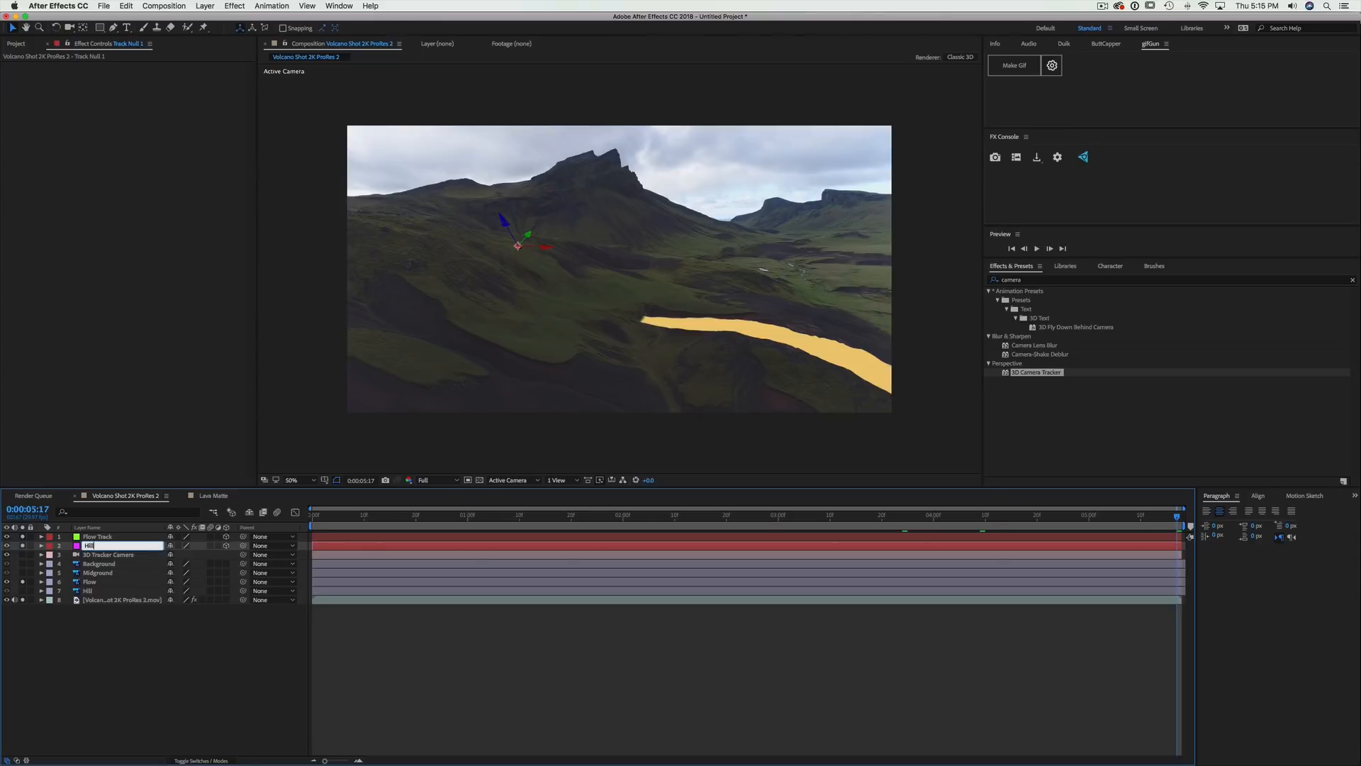
{"action": "left_click", "coordinate": [104, 652]}
Solo the Midground layer in place of the Flow layer
{"action": "left_click", "coordinate": [23, 582]}
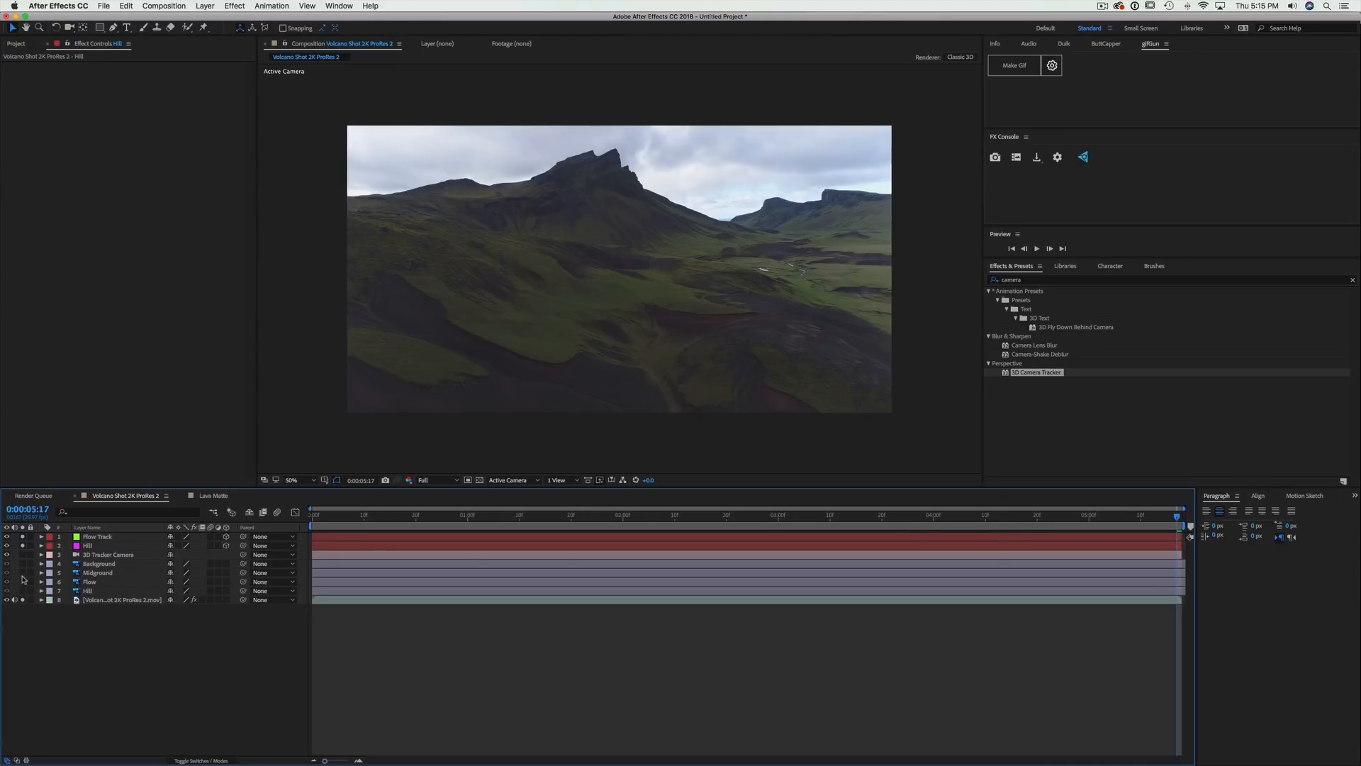
{"action": "left_click", "coordinate": [22, 572]}
{"action": "left_click", "coordinate": [98, 573]}
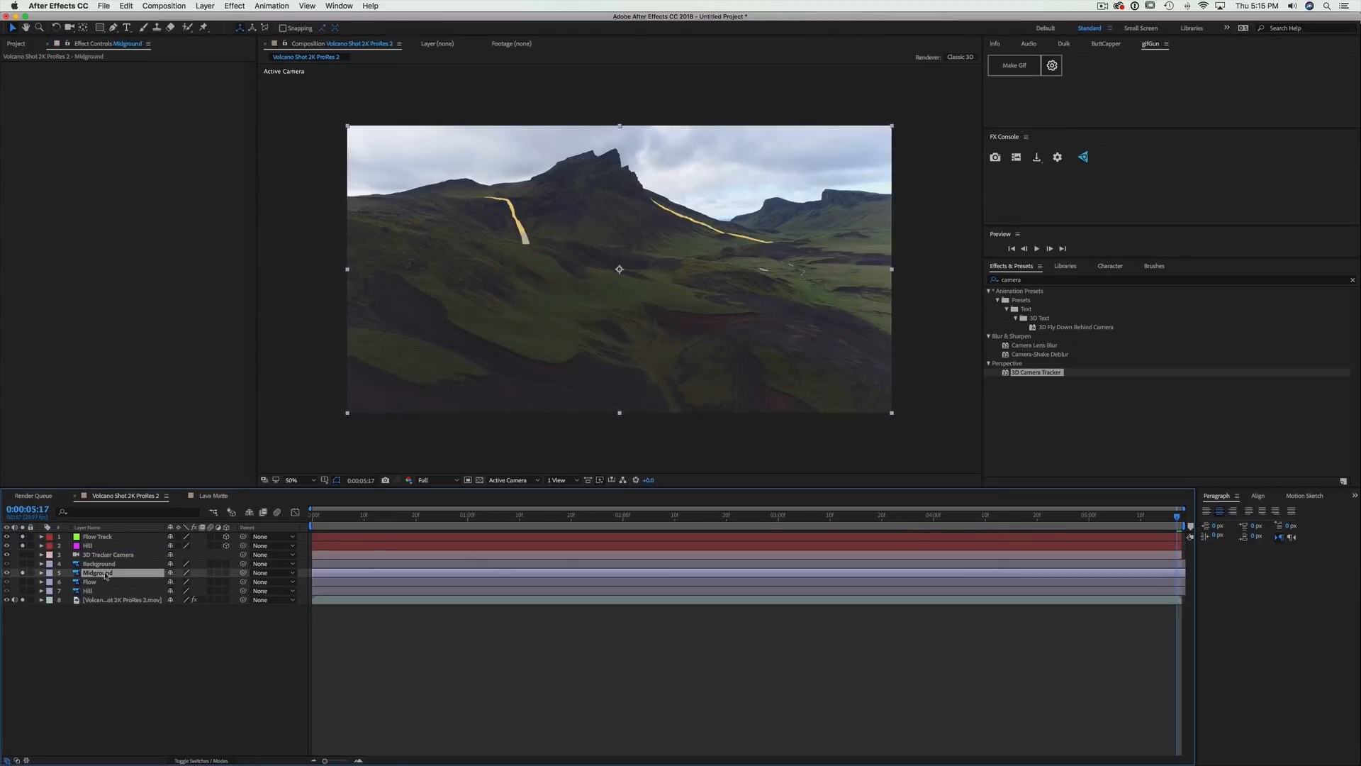
Create a null from three of the footage's camera track points on the mountain's slope between the midground lava streaks
{"action": "left_click", "coordinate": [135, 602]}
{"action": "left_click", "coordinate": [66, 67]}
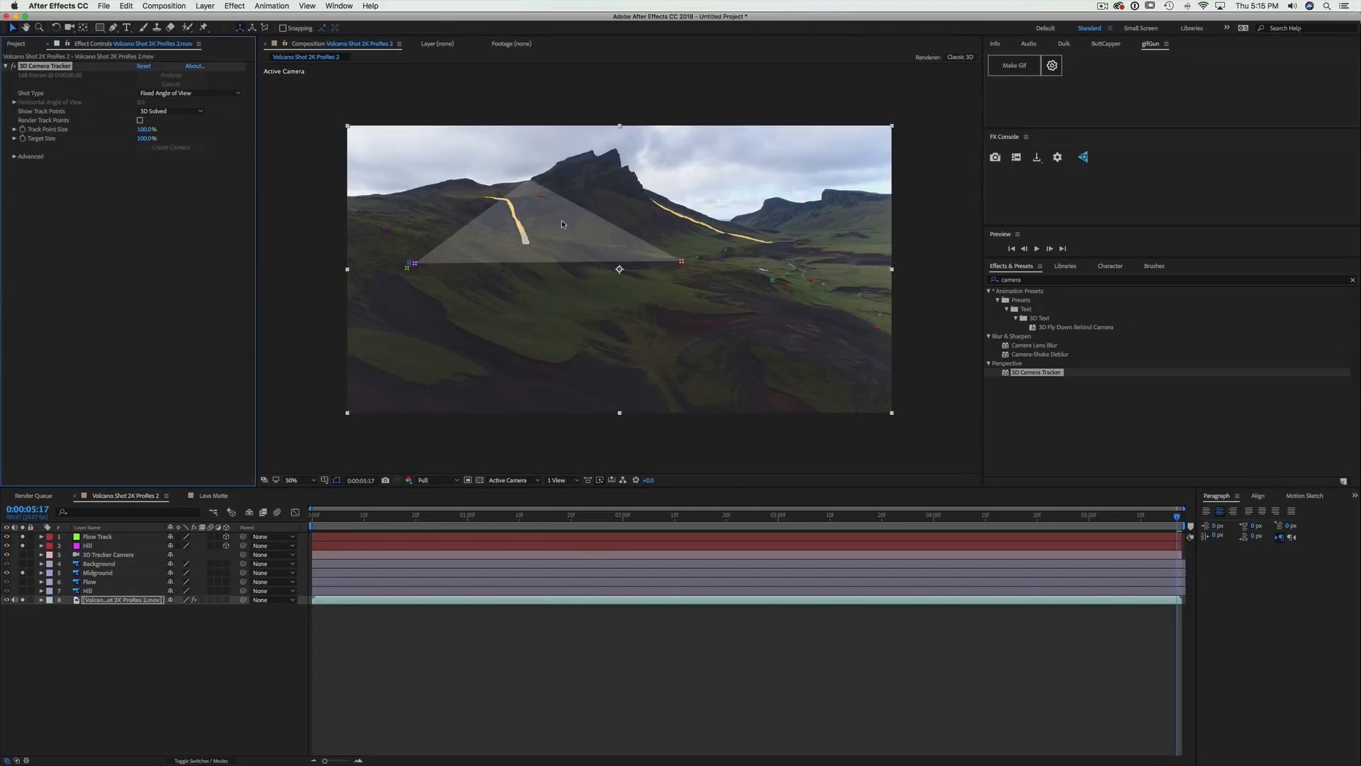
{"action": "left_click", "coordinate": [636, 228]}
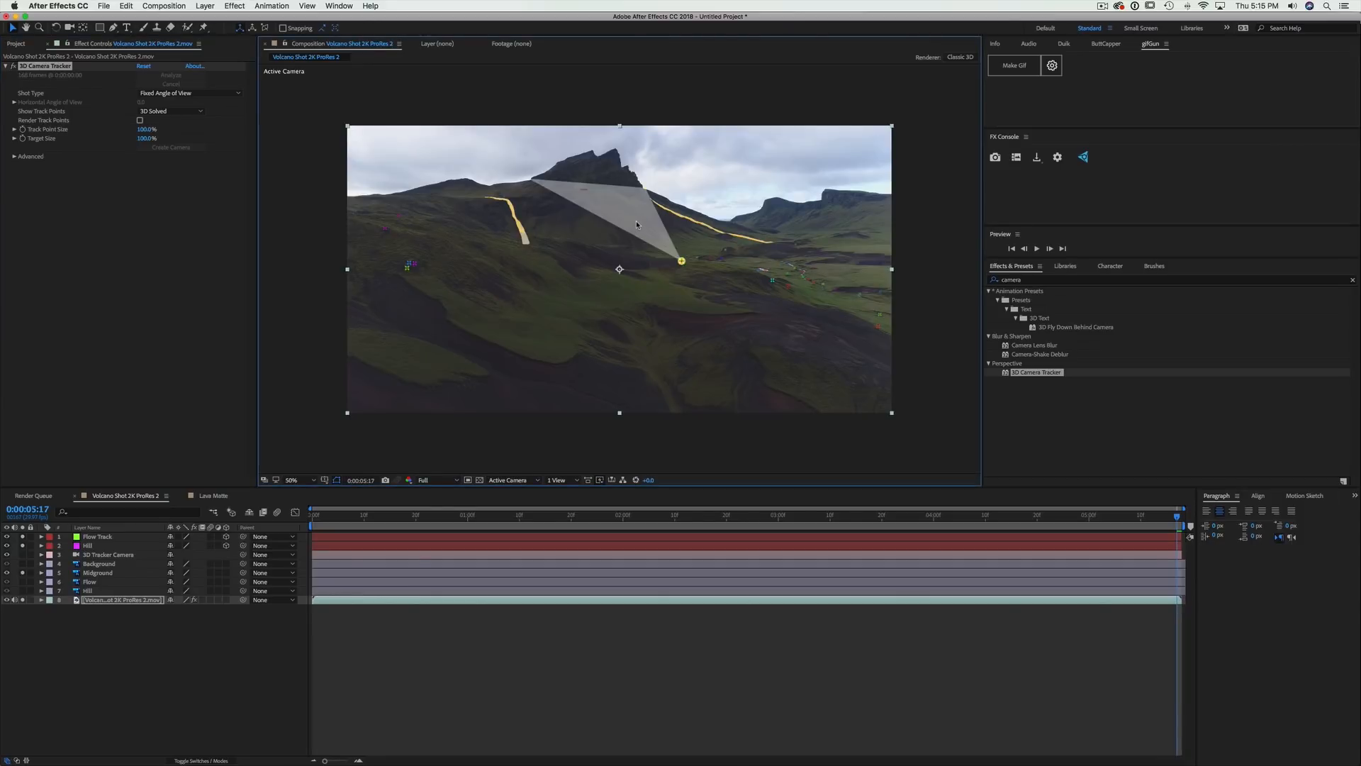
{"action": "right_click", "coordinate": [636, 223]}
{"action": "left_click", "coordinate": [666, 253]}
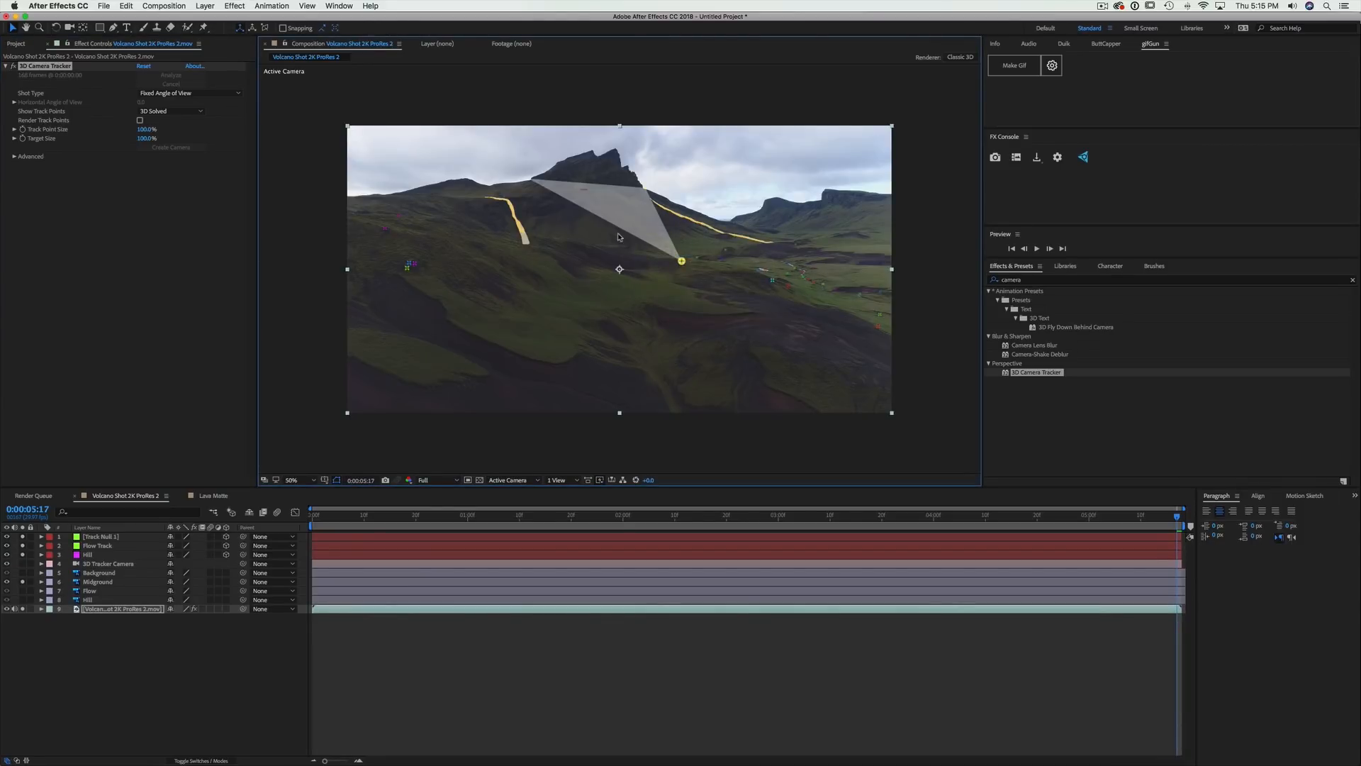
Rename the new track null as Midground Track and the Hill null as Hill Track
{"action": "left_click", "coordinate": [104, 537]}
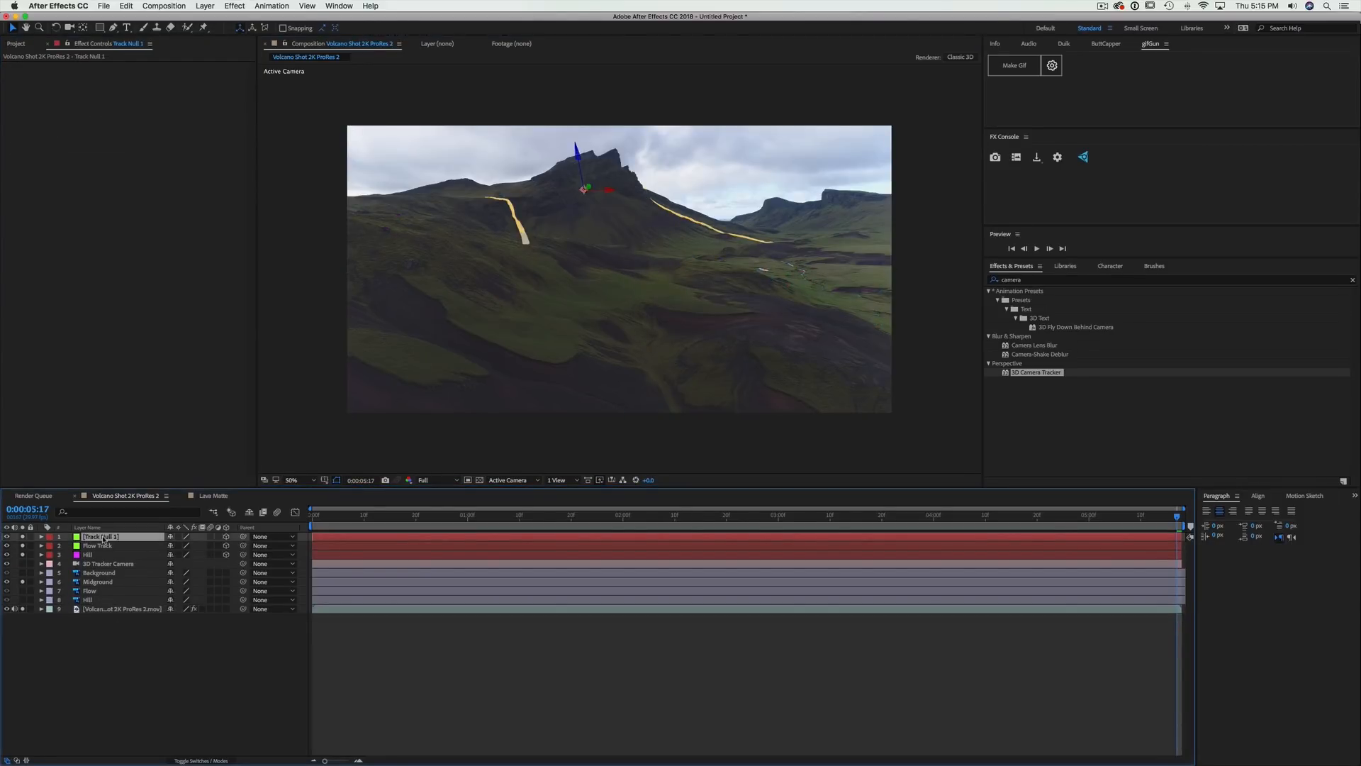
{"action": "key", "text": "Return"}
{"action": "type", "text": "Midground Track"}
{"action": "left_click", "coordinate": [93, 556]}
{"action": "key", "text": "Return"}
{"action": "key", "text": "Right"}
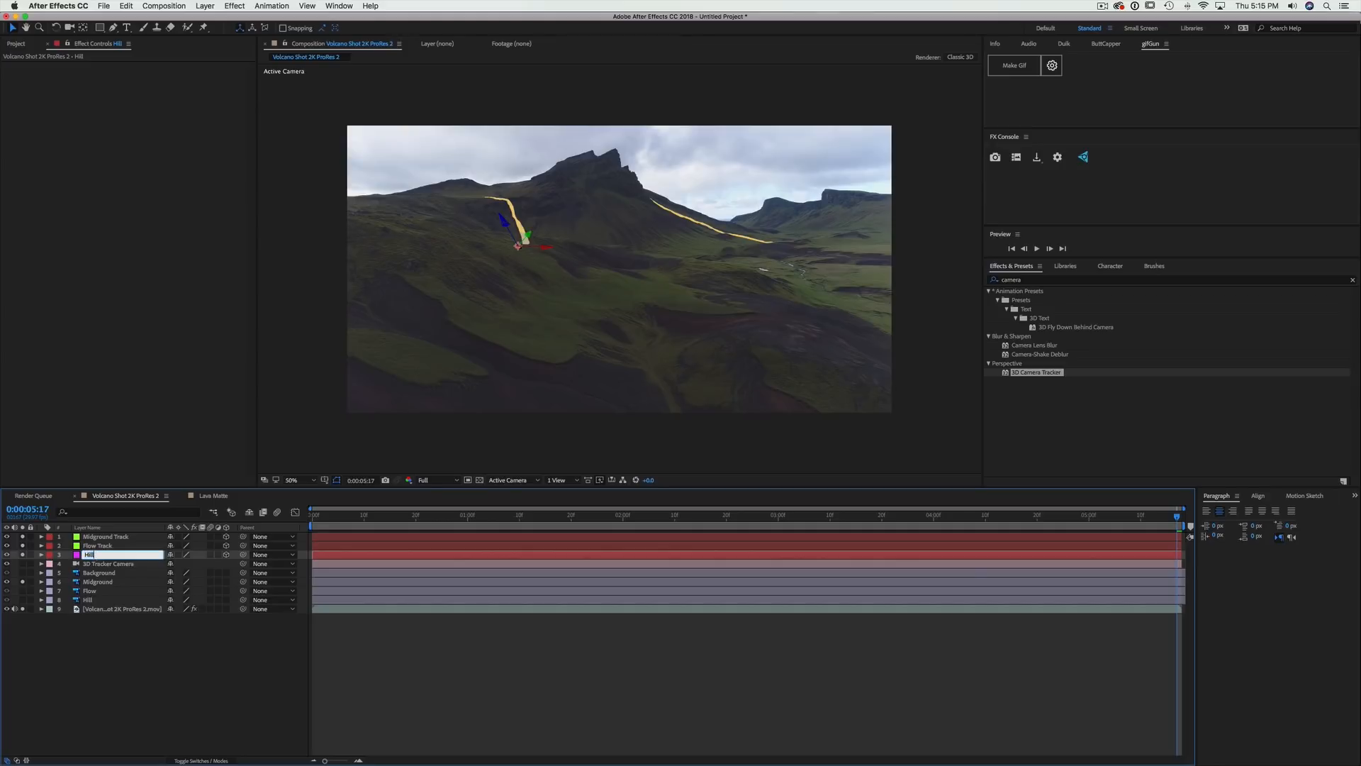
{"action": "type", "text": "Track"}
{"action": "left_click", "coordinate": [121, 623]}
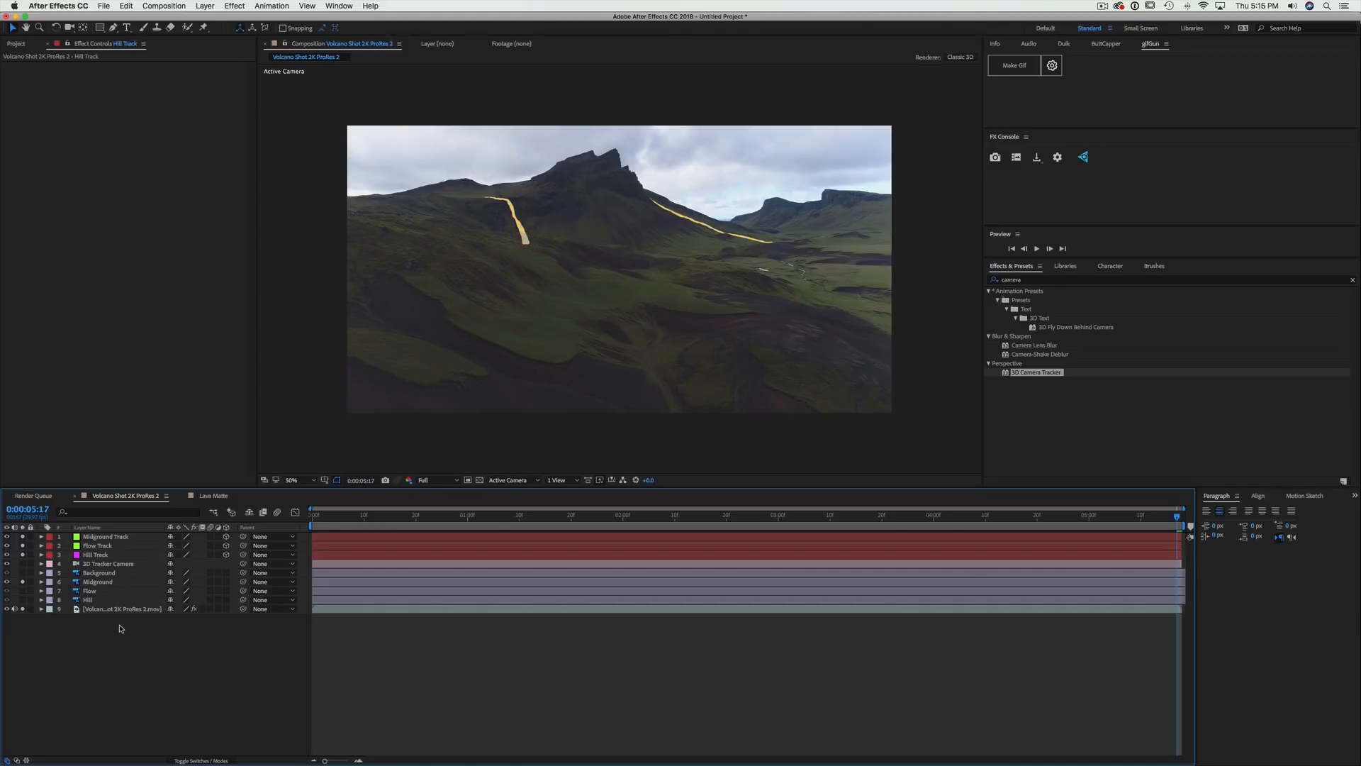
Solo the Background layer instead of Midground and create a null from the camera track points just below the mountain's peak
{"action": "left_click", "coordinate": [93, 573]}
{"action": "left_click", "coordinate": [22, 572]}
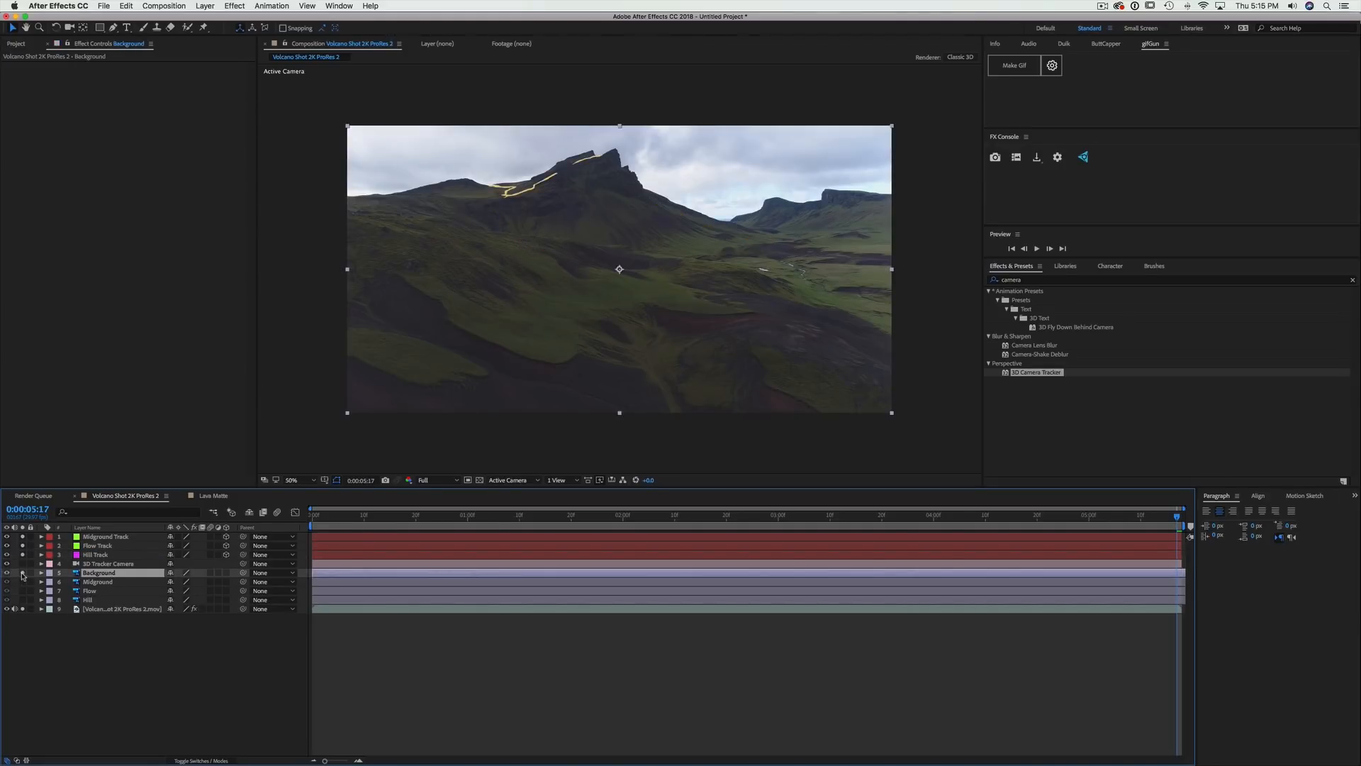
{"action": "left_click", "coordinate": [106, 608]}
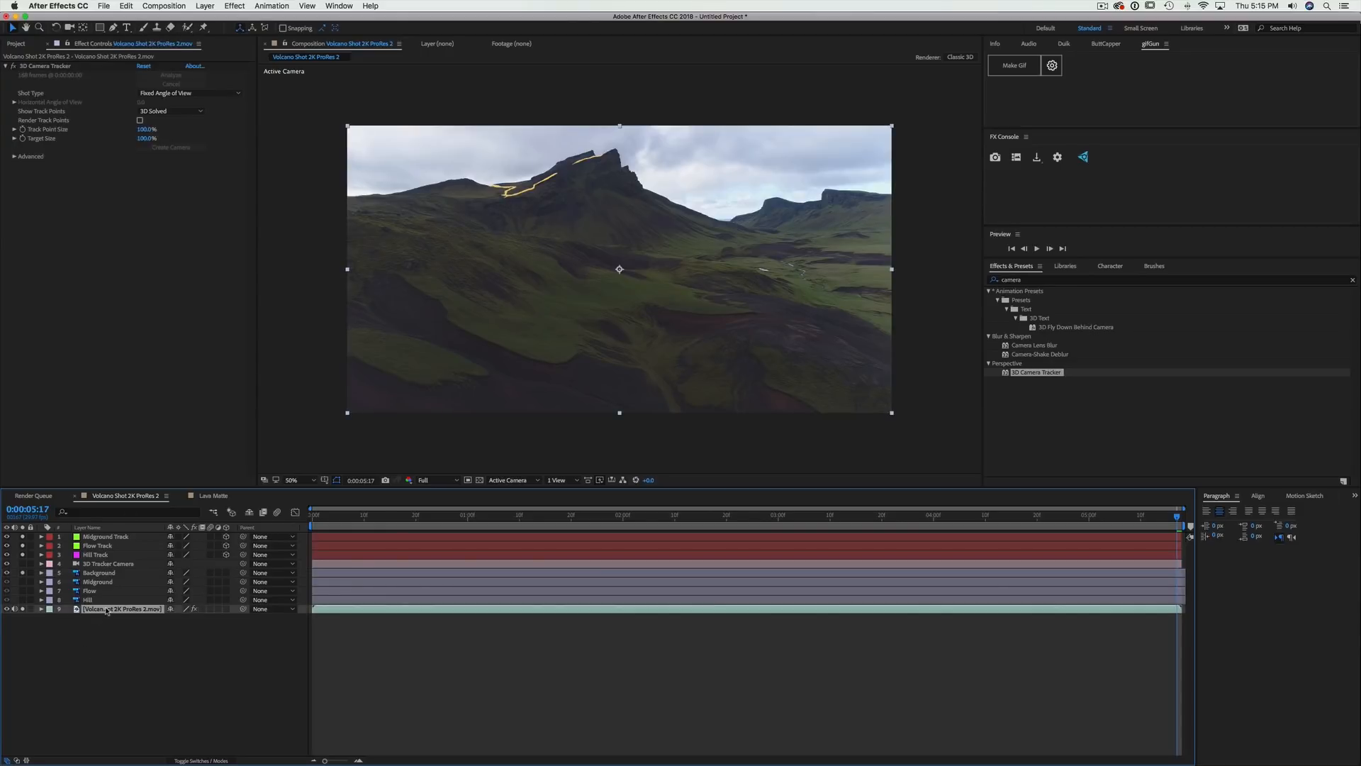
{"action": "left_click", "coordinate": [56, 66]}
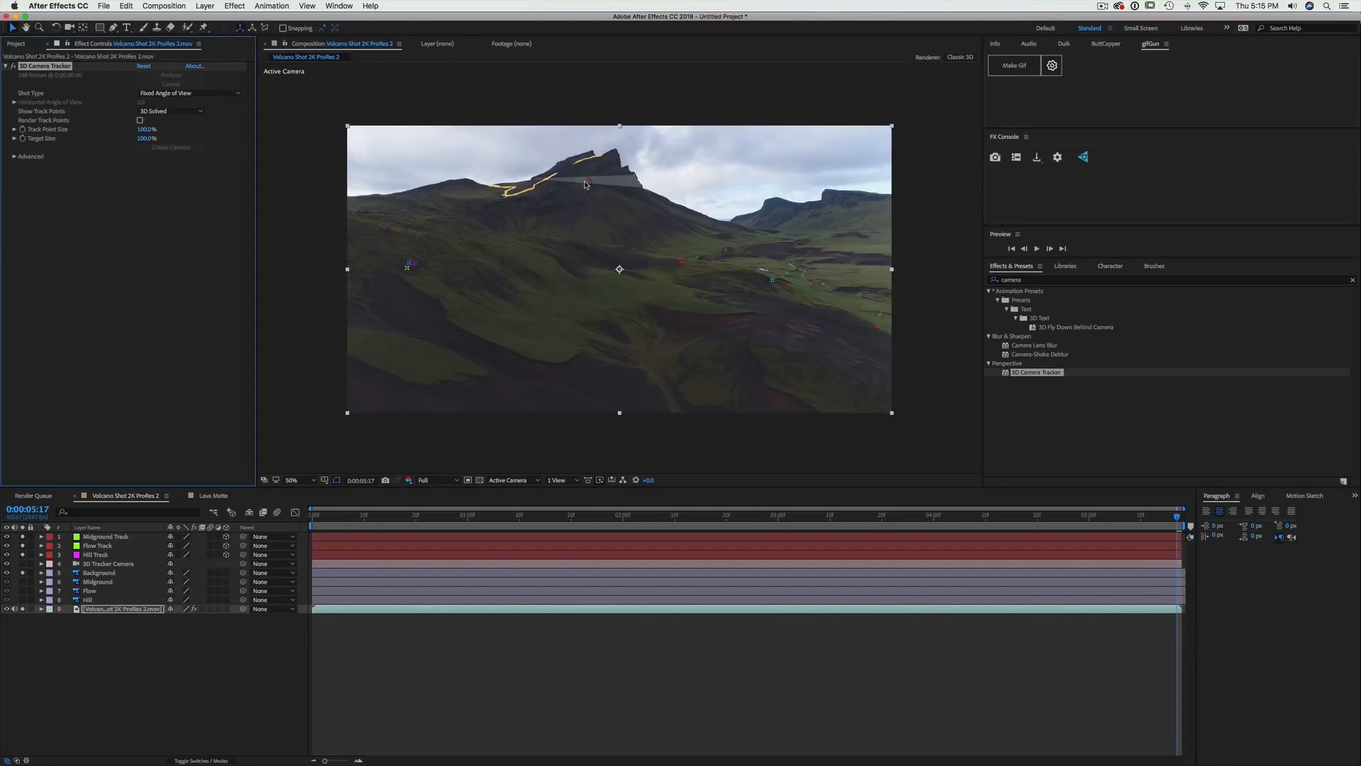
{"action": "left_click", "coordinate": [585, 185]}
{"action": "right_click", "coordinate": [599, 184]}
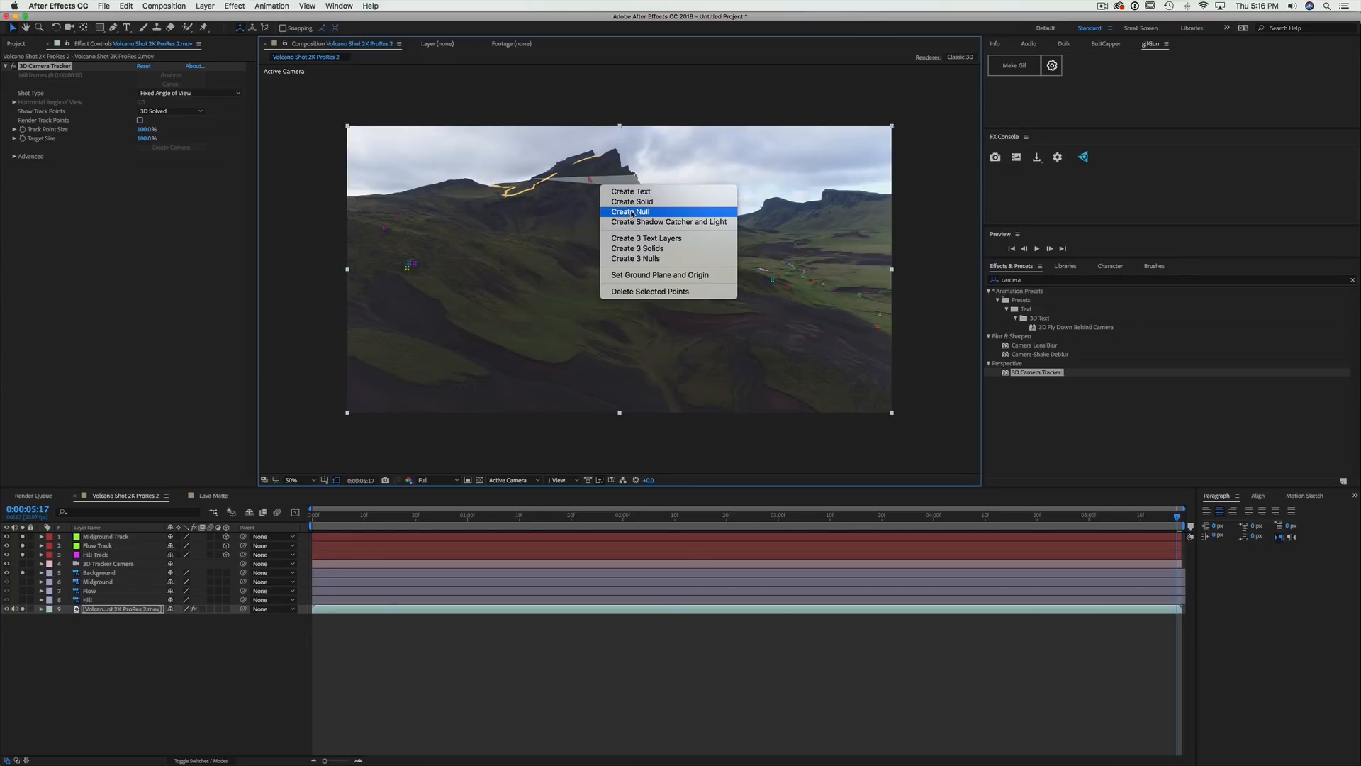
{"action": "left_click", "coordinate": [632, 212]}
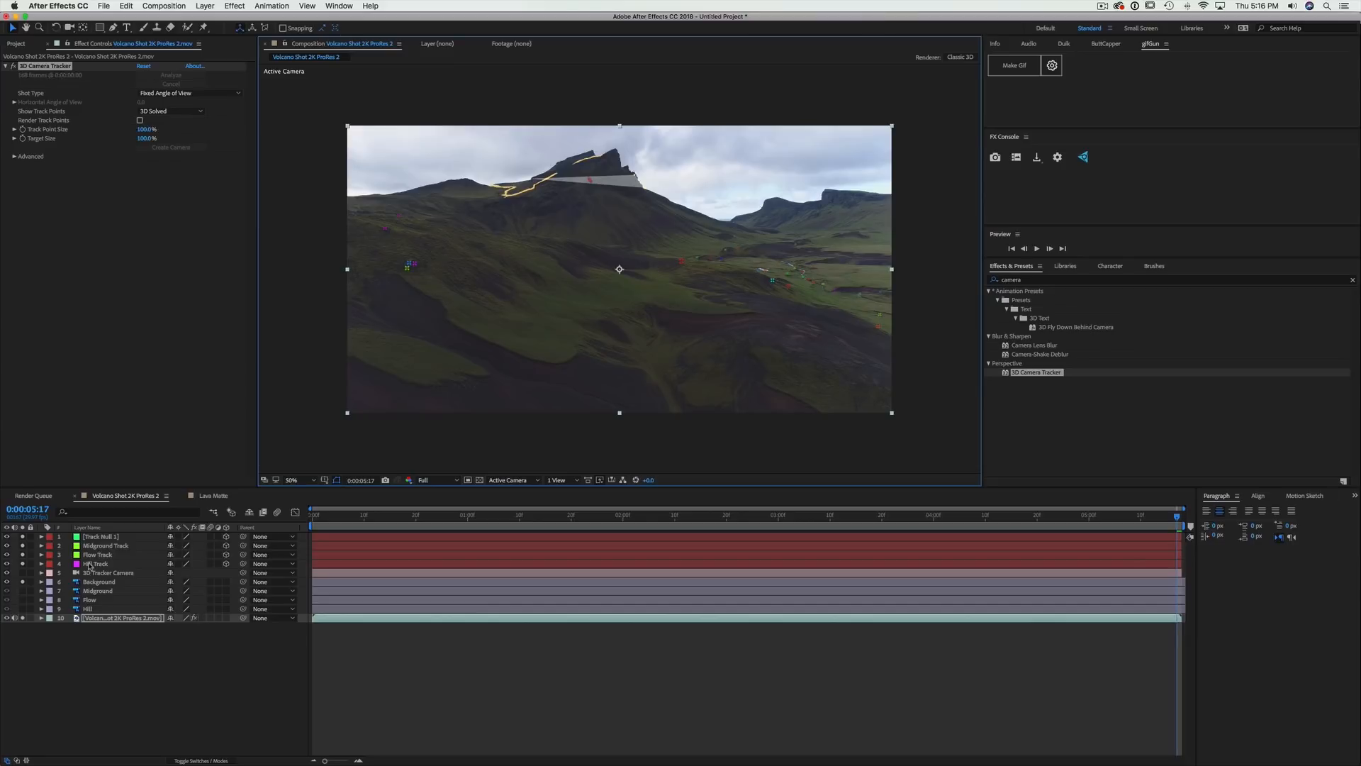
Rename the new track null as Background Track
{"action": "left_click", "coordinate": [106, 539]}
{"action": "key", "text": "Return"}
{"action": "type", "text": "E"}
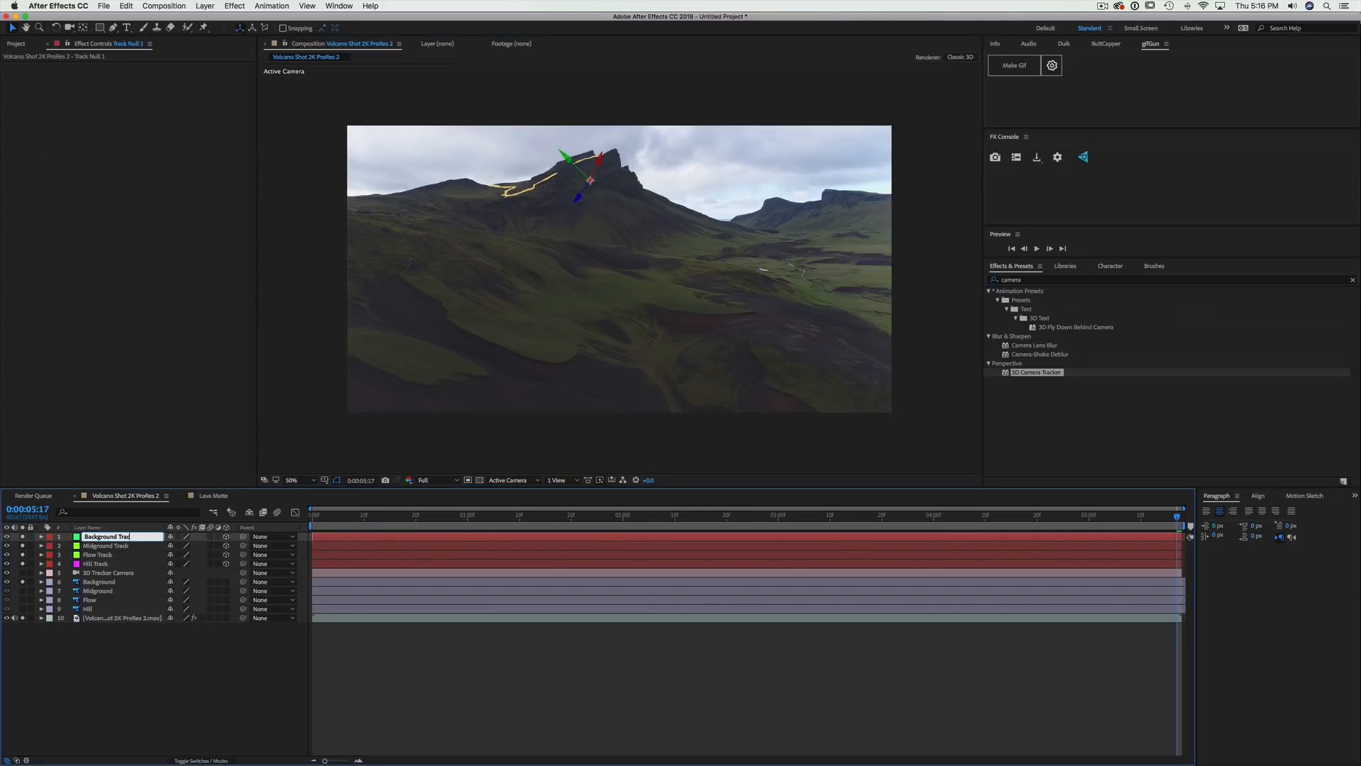
{"action": "left_click", "coordinate": [115, 638]}
Change the solid color of the Midground Track null to dark blue
{"action": "left_click", "coordinate": [99, 546]}
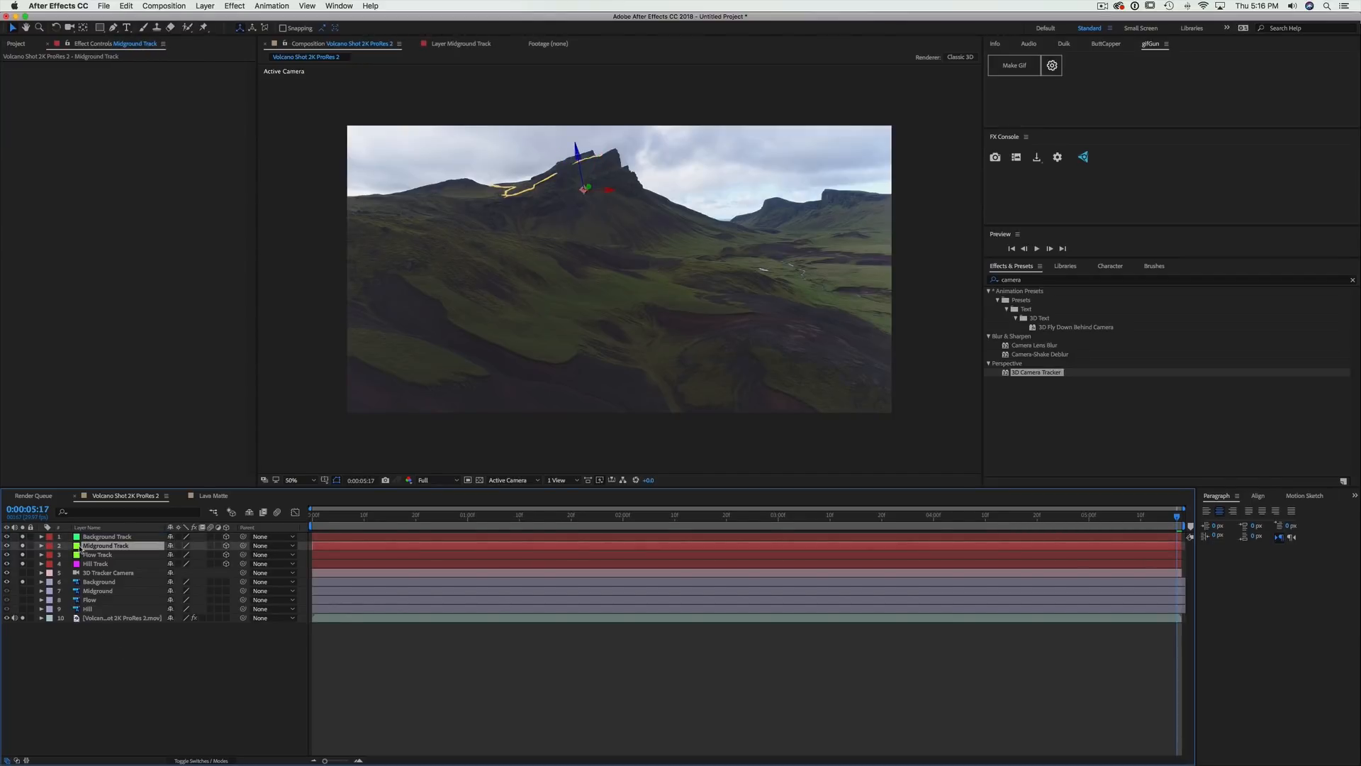
{"action": "key", "text": "super+shift+y"}
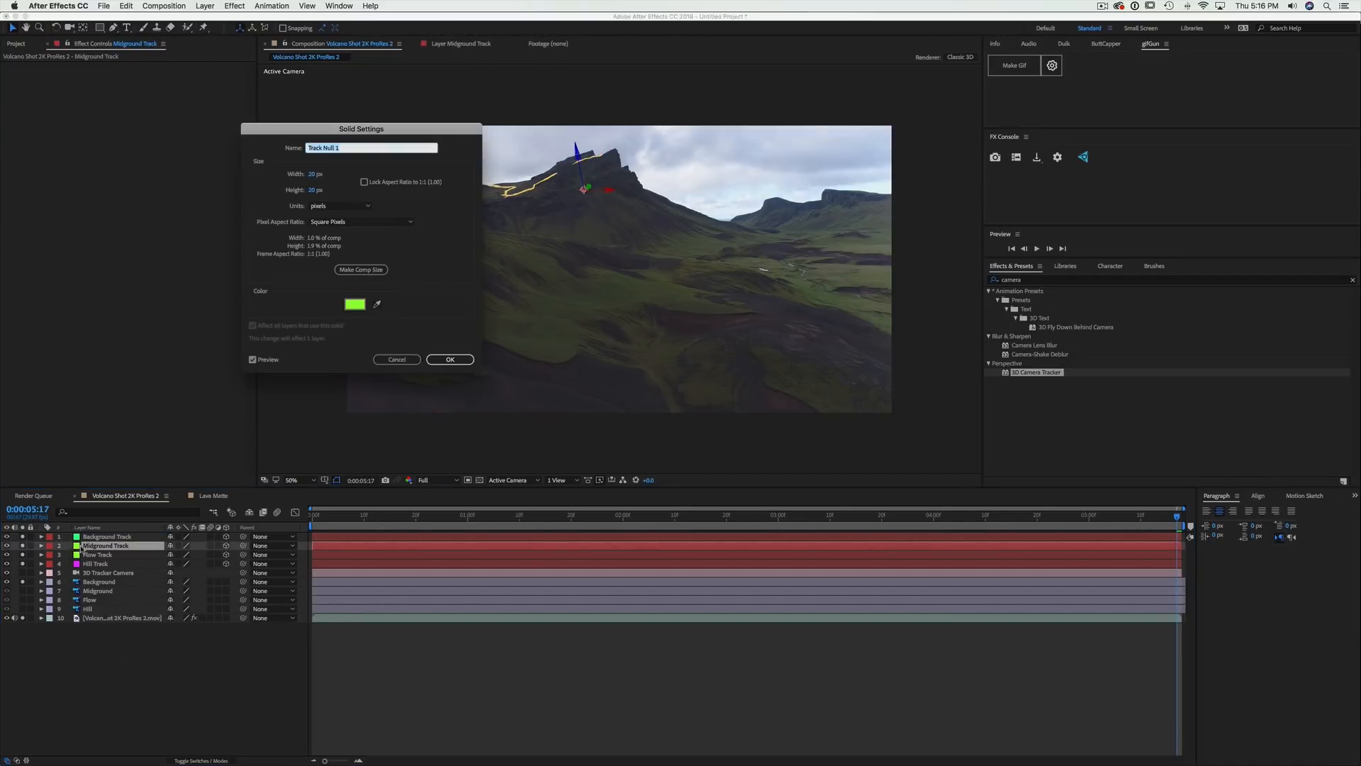
{"action": "left_click", "coordinate": [354, 305]}
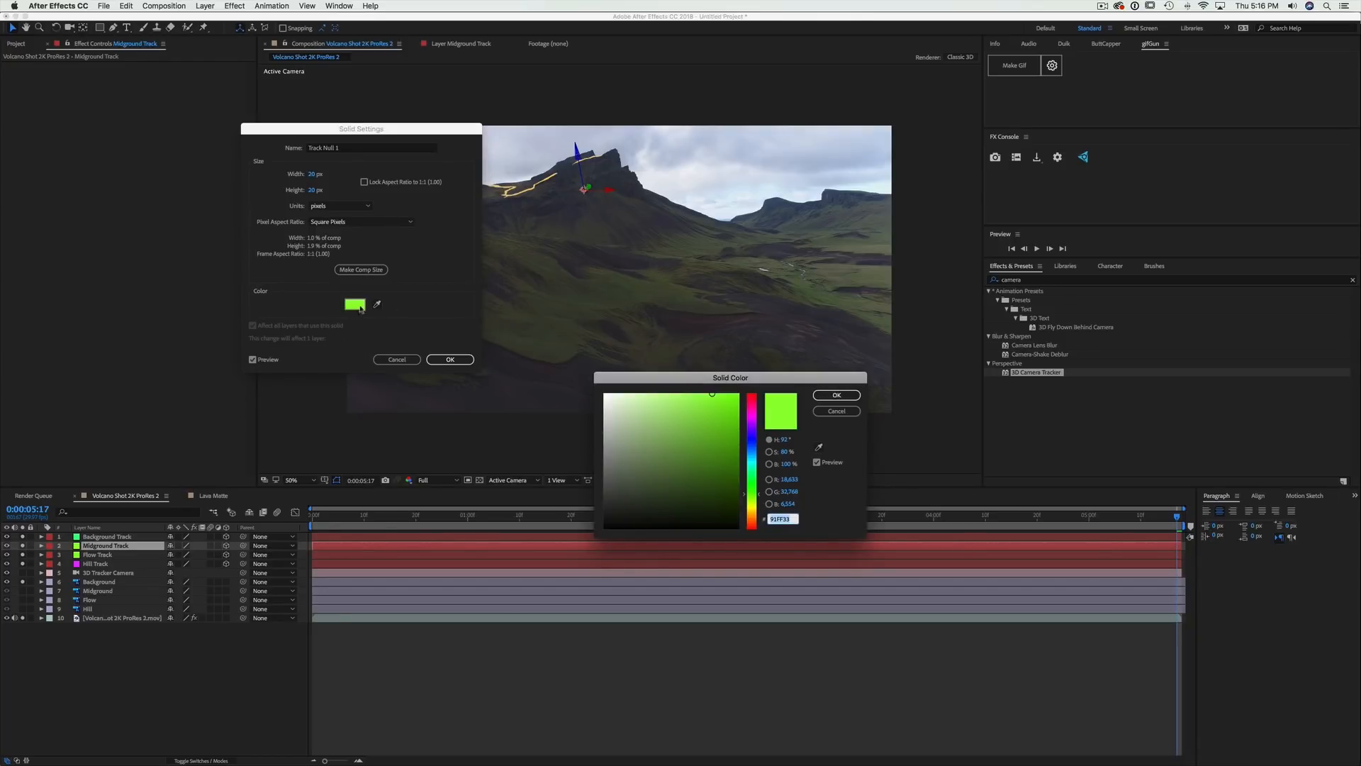
{"action": "left_click_drag", "start_coordinate": [704, 467], "coordinate": [753, 454]}
{"action": "left_click", "coordinate": [836, 395]}
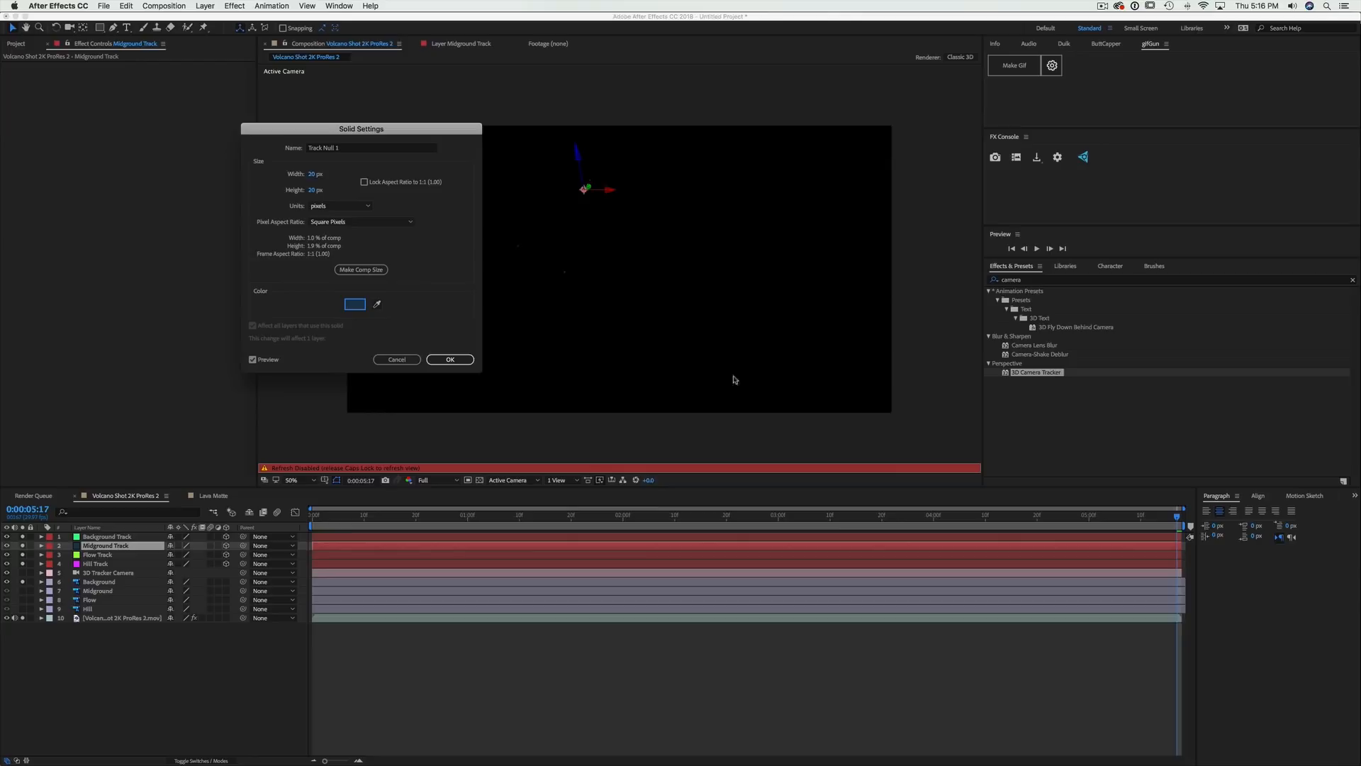
{"action": "left_click", "coordinate": [465, 360]}
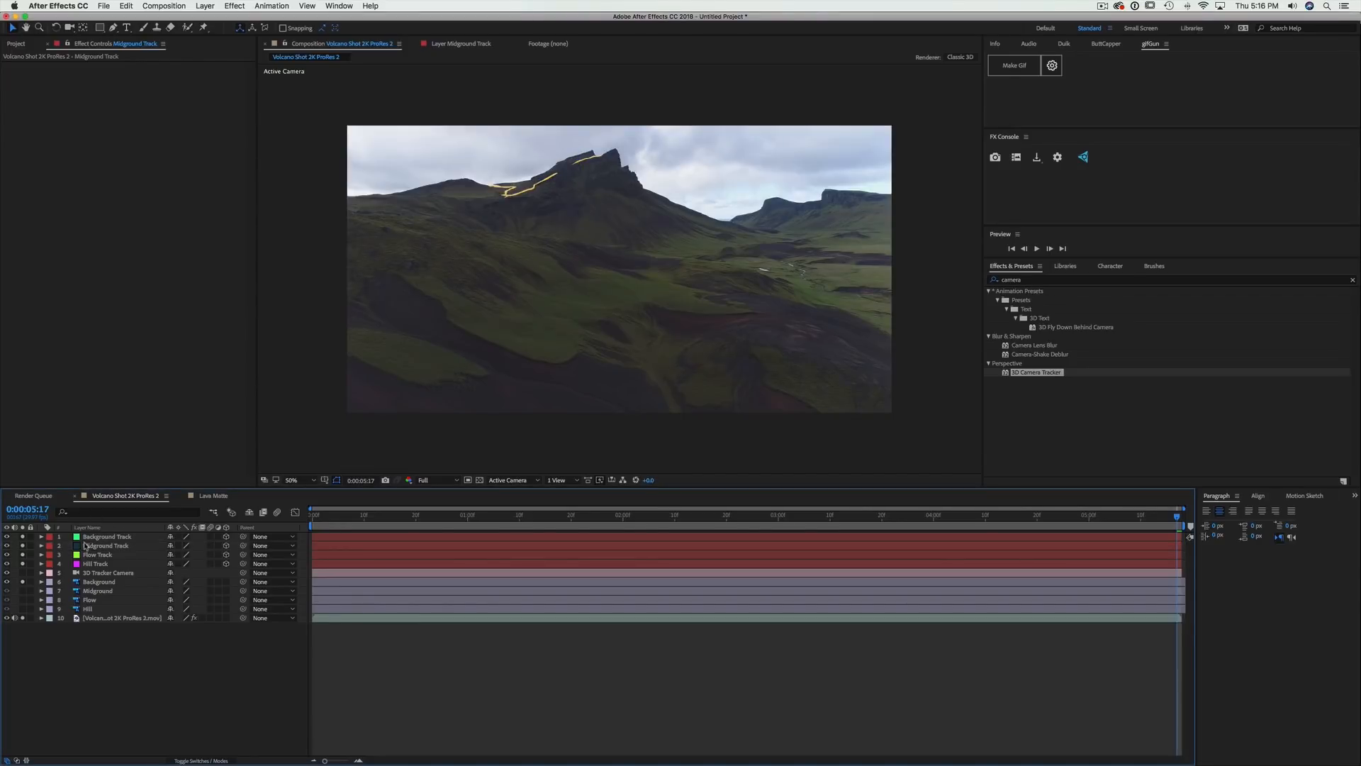
Change the solid color of the Background Track null to purple
{"action": "left_click", "coordinate": [79, 537]}
{"action": "key", "text": "super+shift+y"}
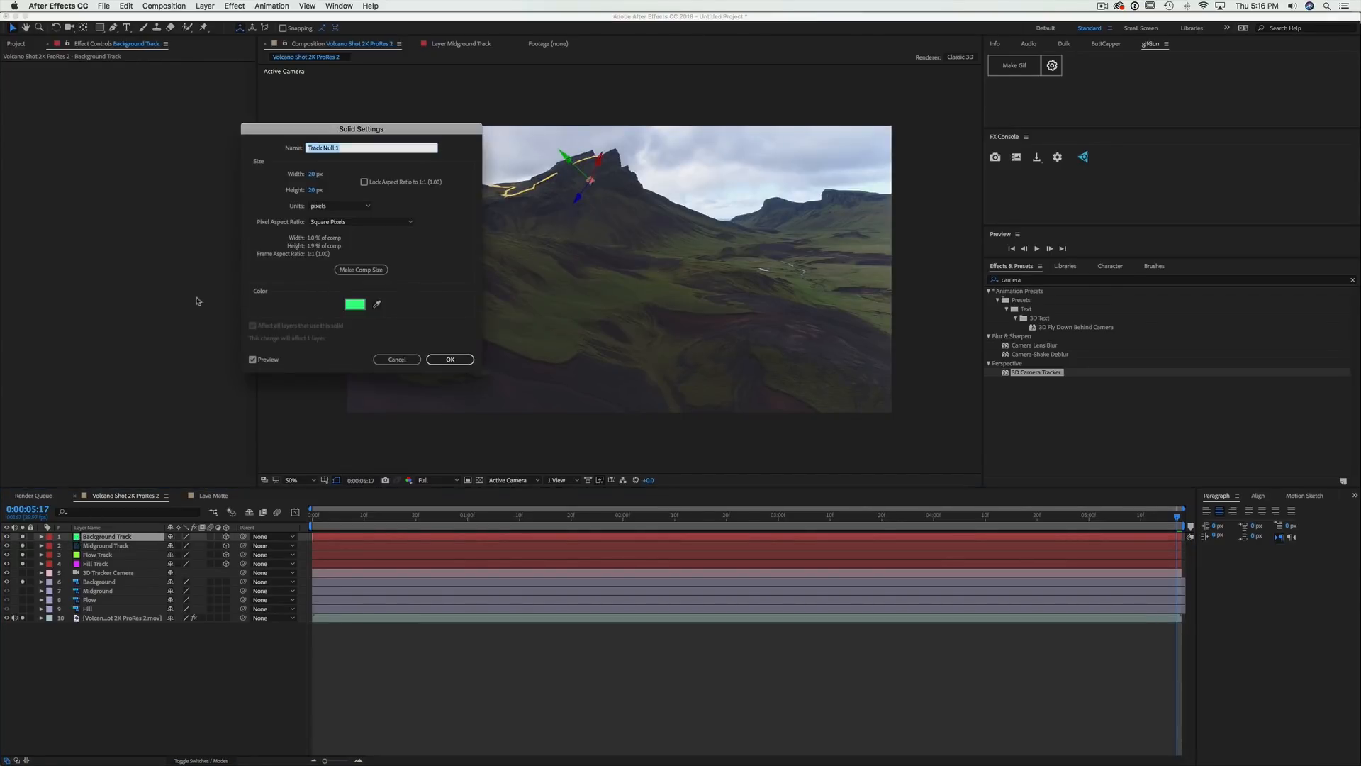
{"action": "left_click", "coordinate": [354, 304]}
{"action": "key", "text": "Caps_Lock"}
{"action": "left_click_drag", "start_coordinate": [749, 466], "coordinate": [750, 420]}
{"action": "left_click", "coordinate": [837, 395]}
{"action": "left_click", "coordinate": [457, 362]}
{"action": "key", "text": "Caps_Lock"}
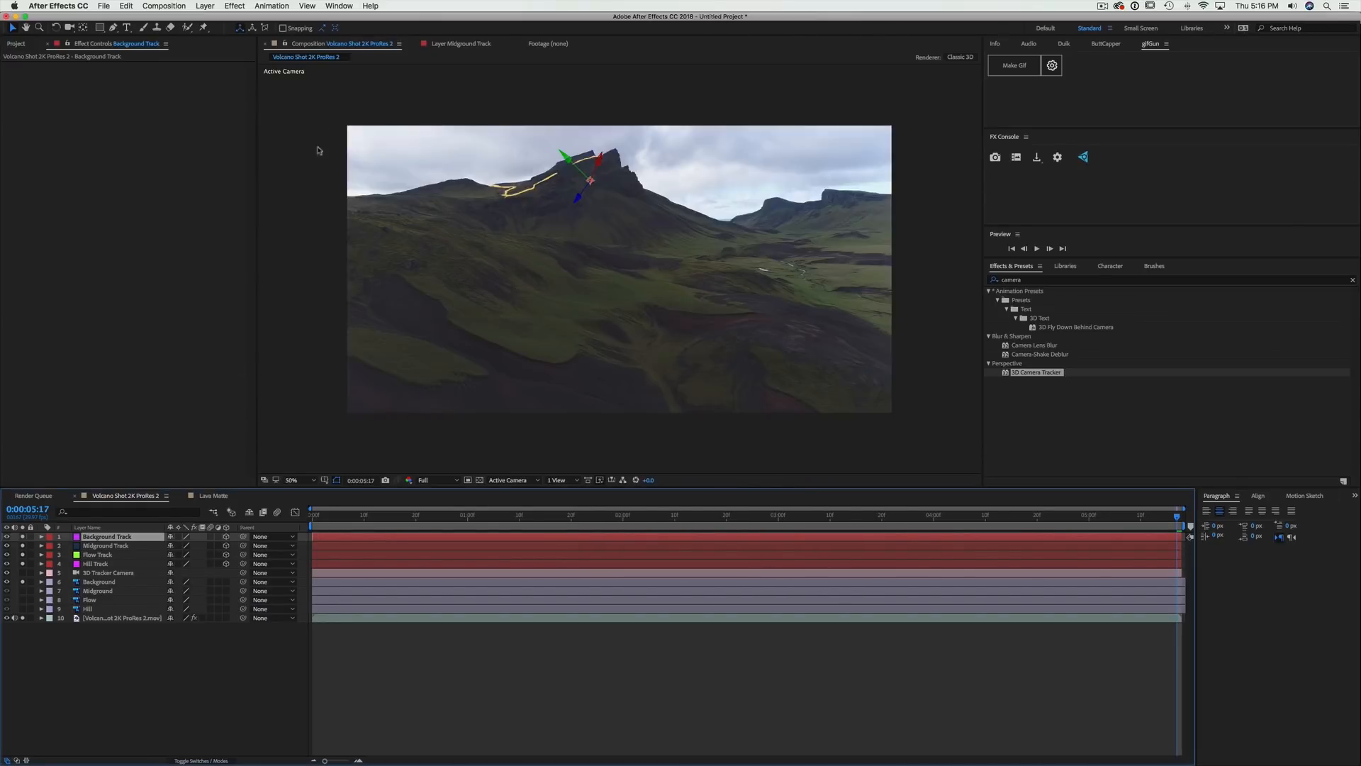
Change the solid color of the Background Track null to pink, FF3380
{"action": "left_click", "coordinate": [117, 673]}
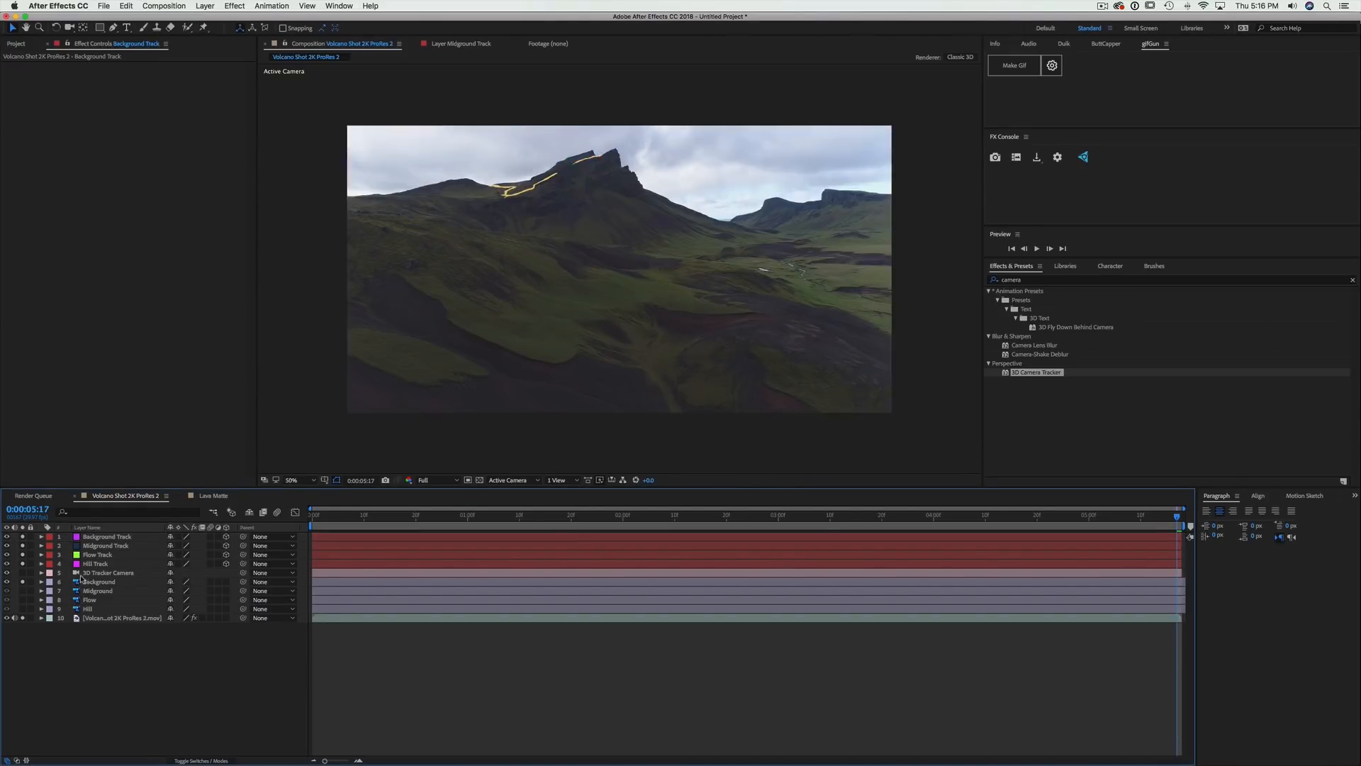
{"action": "left_click", "coordinate": [107, 537]}
{"action": "key", "text": "super+shift+y"}
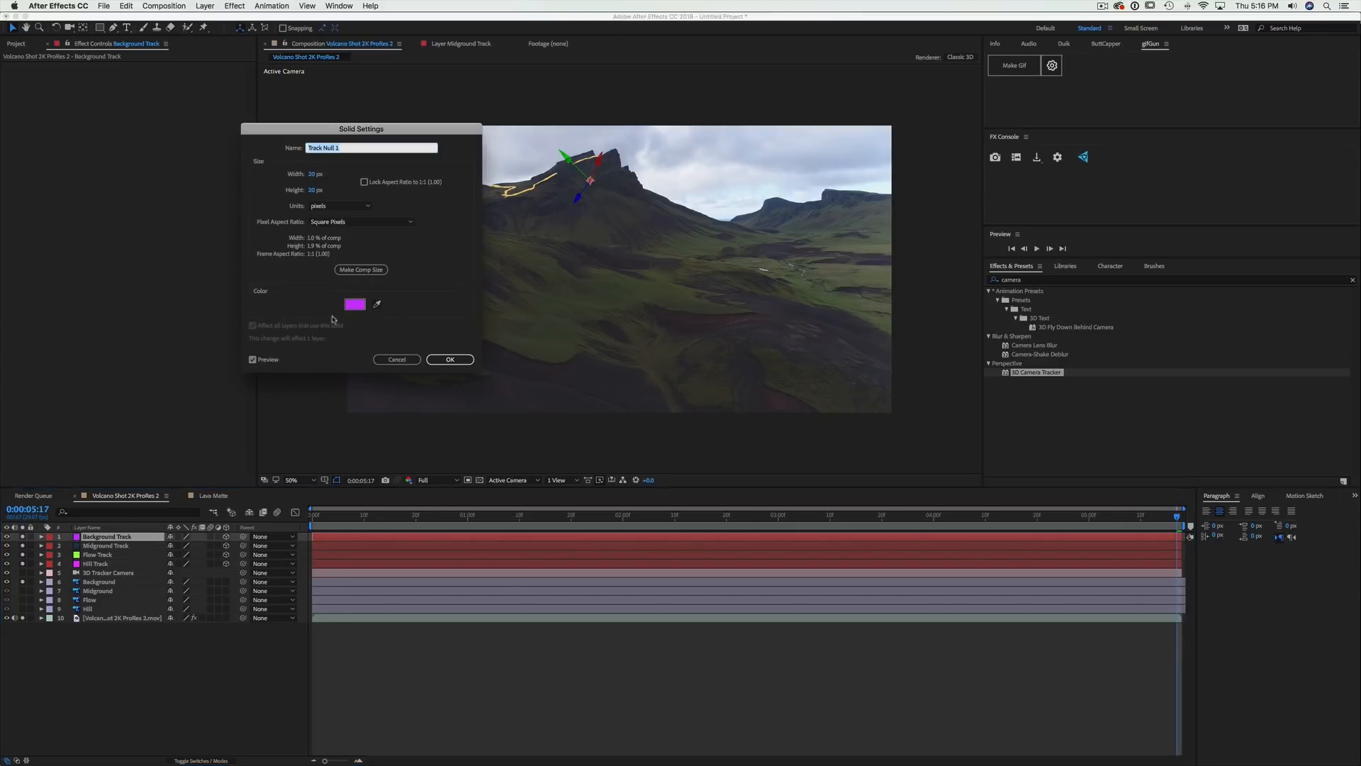
{"action": "left_click", "coordinate": [355, 304]}
{"action": "left_click_drag", "start_coordinate": [753, 433], "coordinate": [753, 415]}
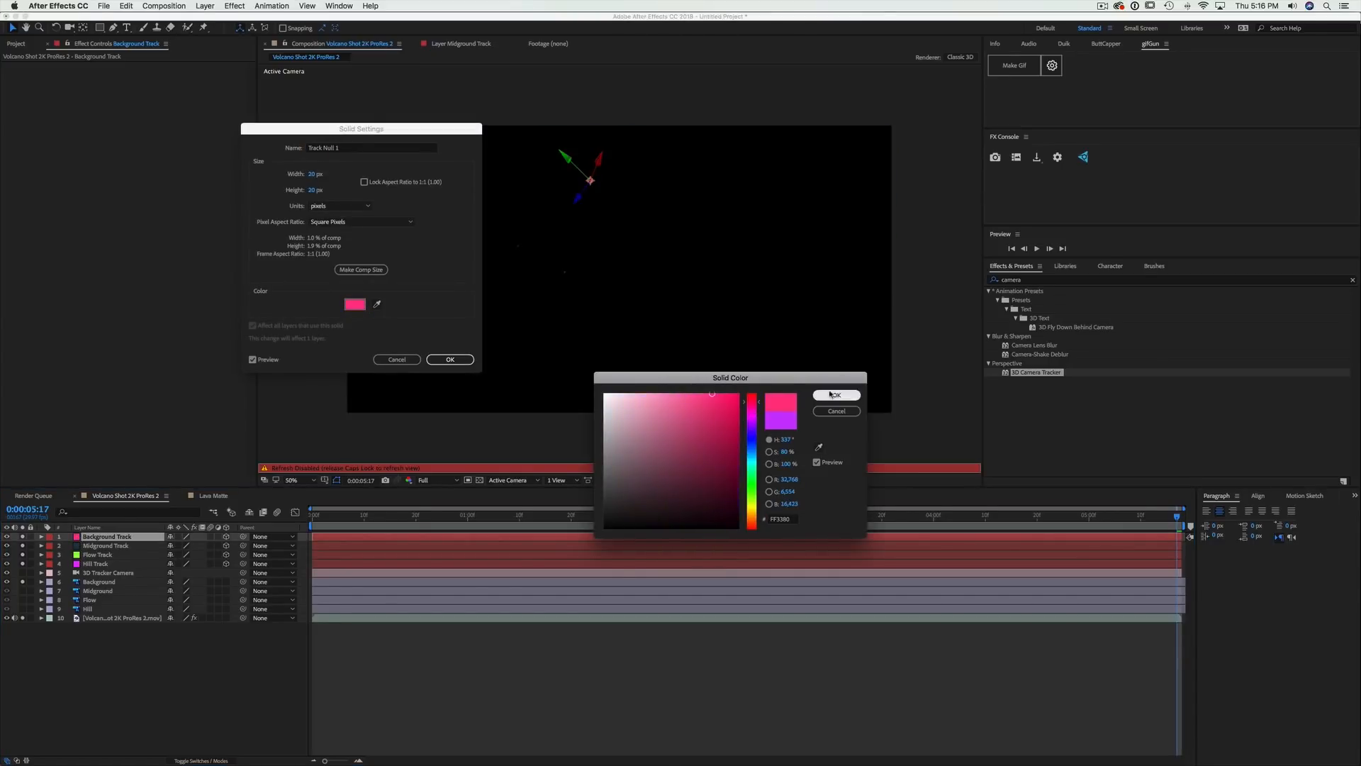
{"action": "left_click", "coordinate": [836, 395]}
{"action": "left_click", "coordinate": [450, 360]}
{"action": "left_click", "coordinate": [137, 702]}
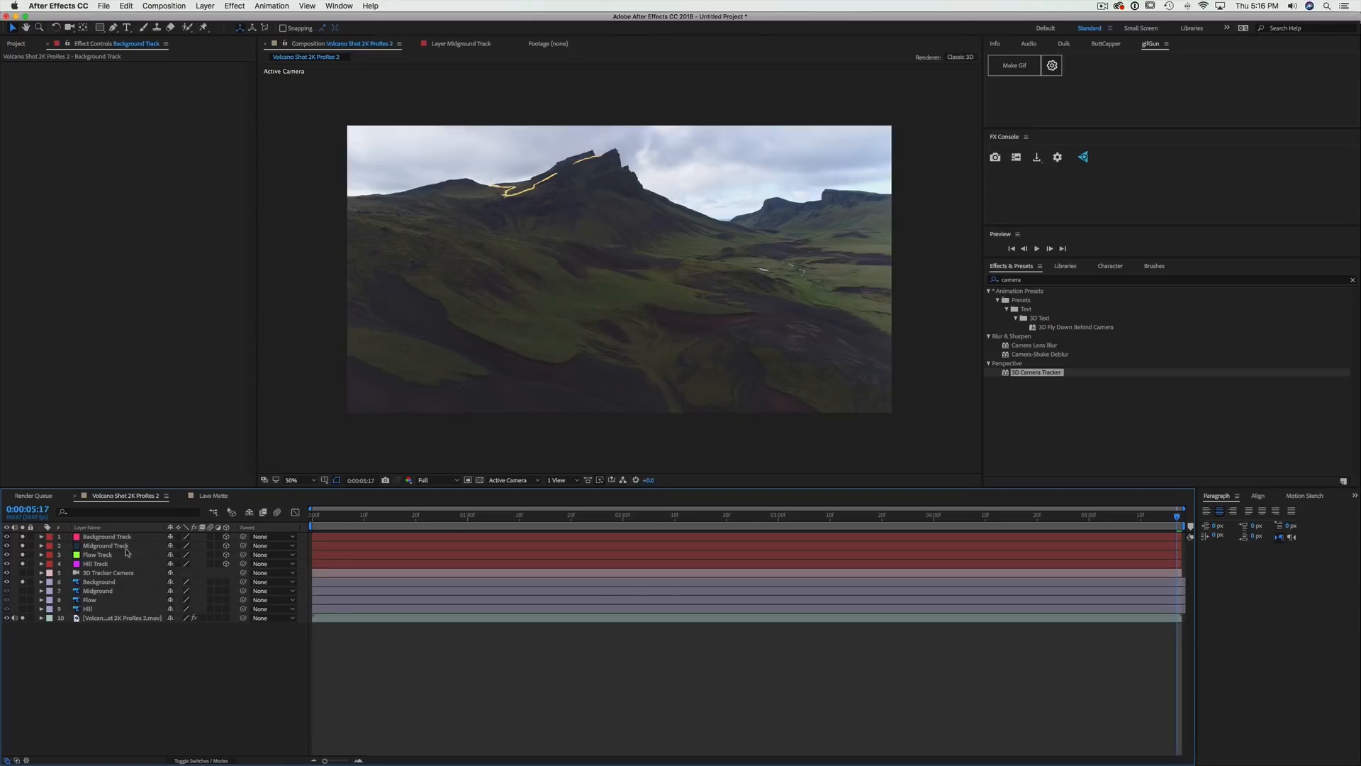
Unsolo the four track nulls and solo the Background, Midground, Flow and Hill layers over the footage
{"action": "left_click", "coordinate": [22, 581]}
{"action": "left_click", "coordinate": [23, 562]}
{"action": "left_click_drag", "start_coordinate": [22, 554], "coordinate": [24, 539]}
{"action": "left_click_drag", "start_coordinate": [23, 608], "coordinate": [23, 583]}
{"action": "key", "text": "Caps_Lock"}
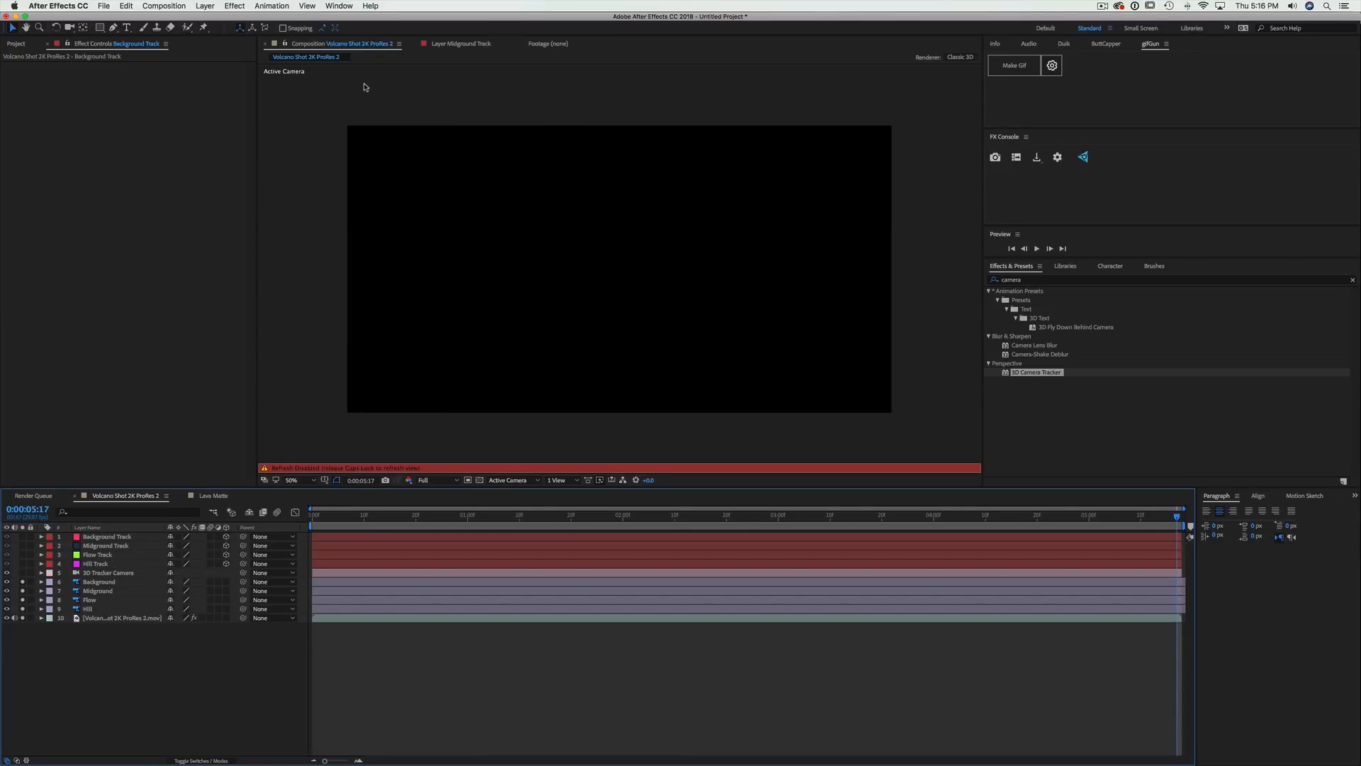
{"action": "key", "text": "Caps_Lock"}
{"action": "key", "text": "space"}
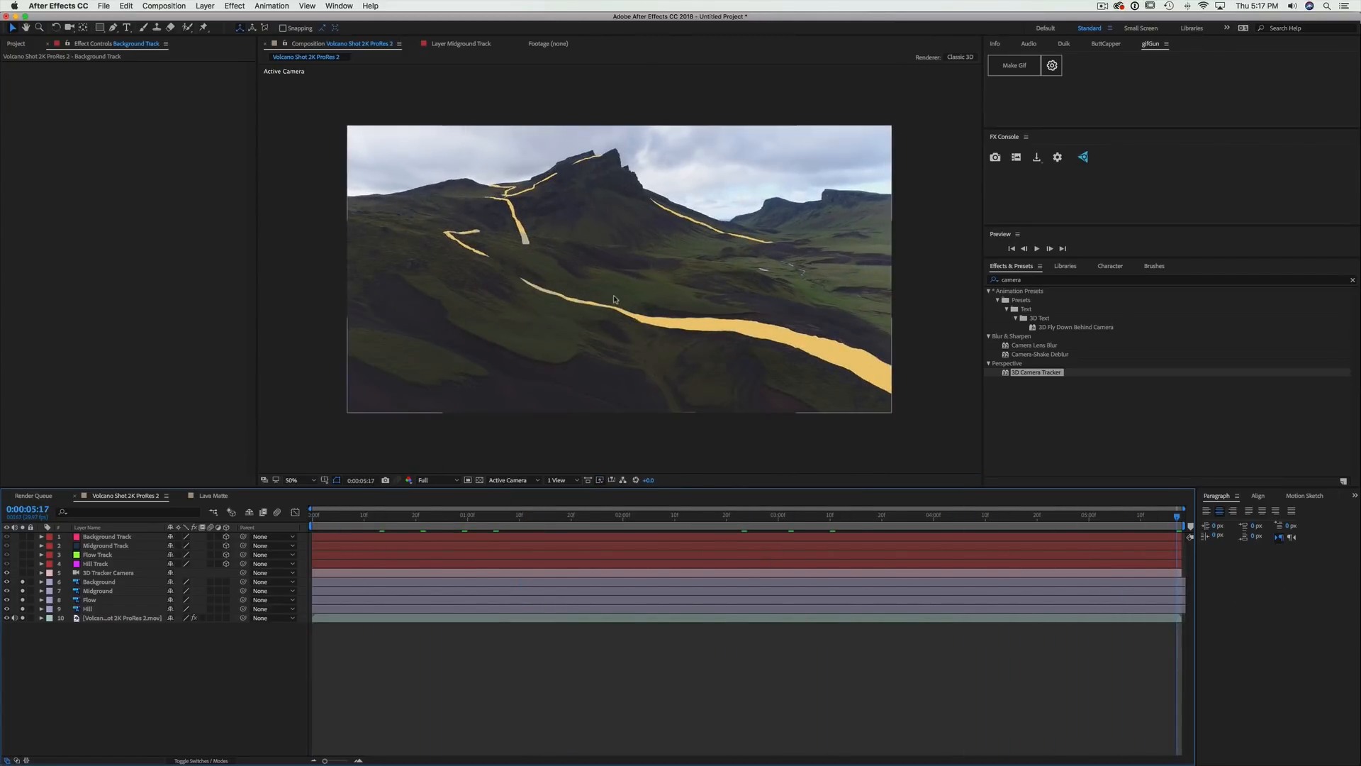
Clear the solo state of the Background, Midground, Flow and Hill layers and of the footage
{"action": "left_click", "coordinate": [101, 565]}
{"action": "mouse_move", "coordinate": [110, 584]}
{"action": "left_mouse_down"}
{"action": "mouse_move", "coordinate": [105, 609]}
{"action": "mouse_move", "coordinate": [106, 585]}
{"action": "left_mouse_up"}
{"action": "left_click", "coordinate": [105, 609], "text": "shift"}
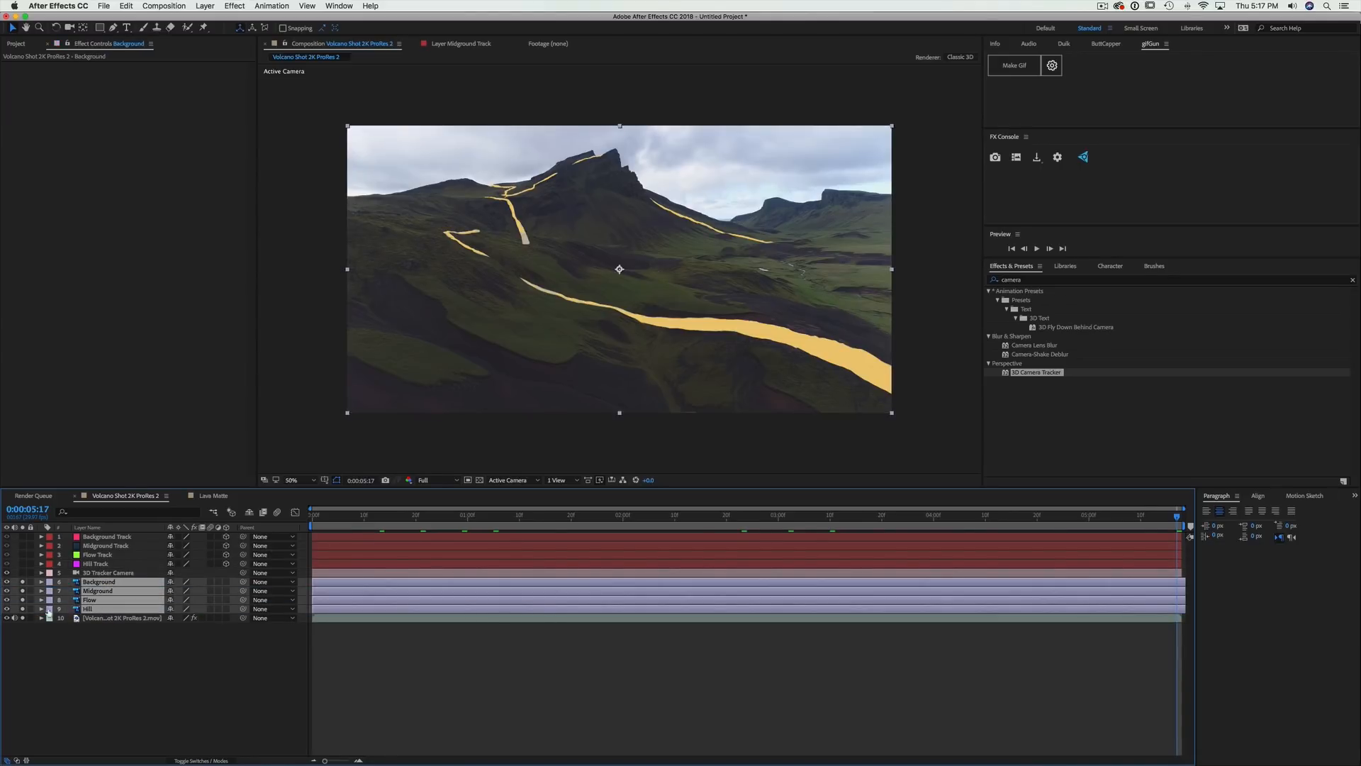
{"action": "left_click_drag", "start_coordinate": [24, 608], "coordinate": [22, 595]}
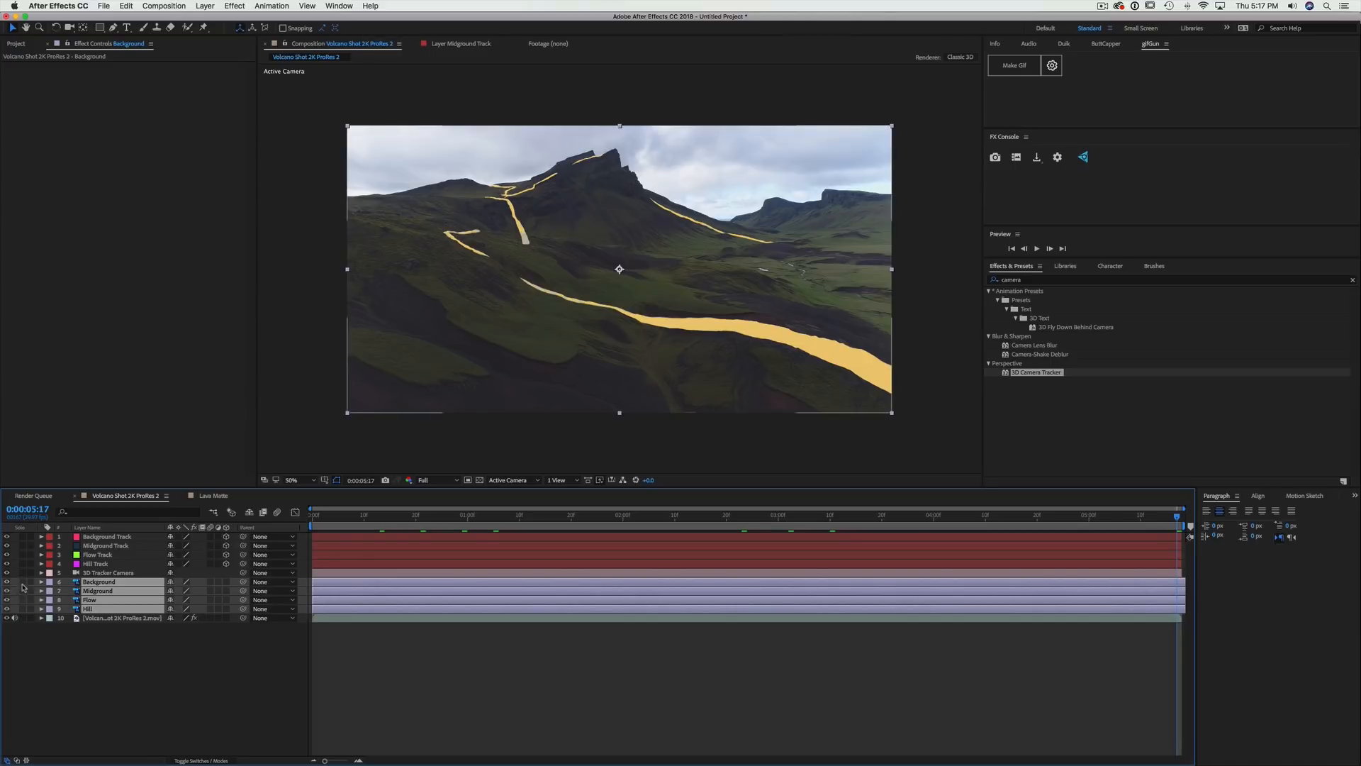
{"action": "left_click", "coordinate": [74, 642]}
Make the Background, Midground, Flow and Hill layers 3D and scale them all to 341%
{"action": "left_click", "coordinate": [90, 608]}
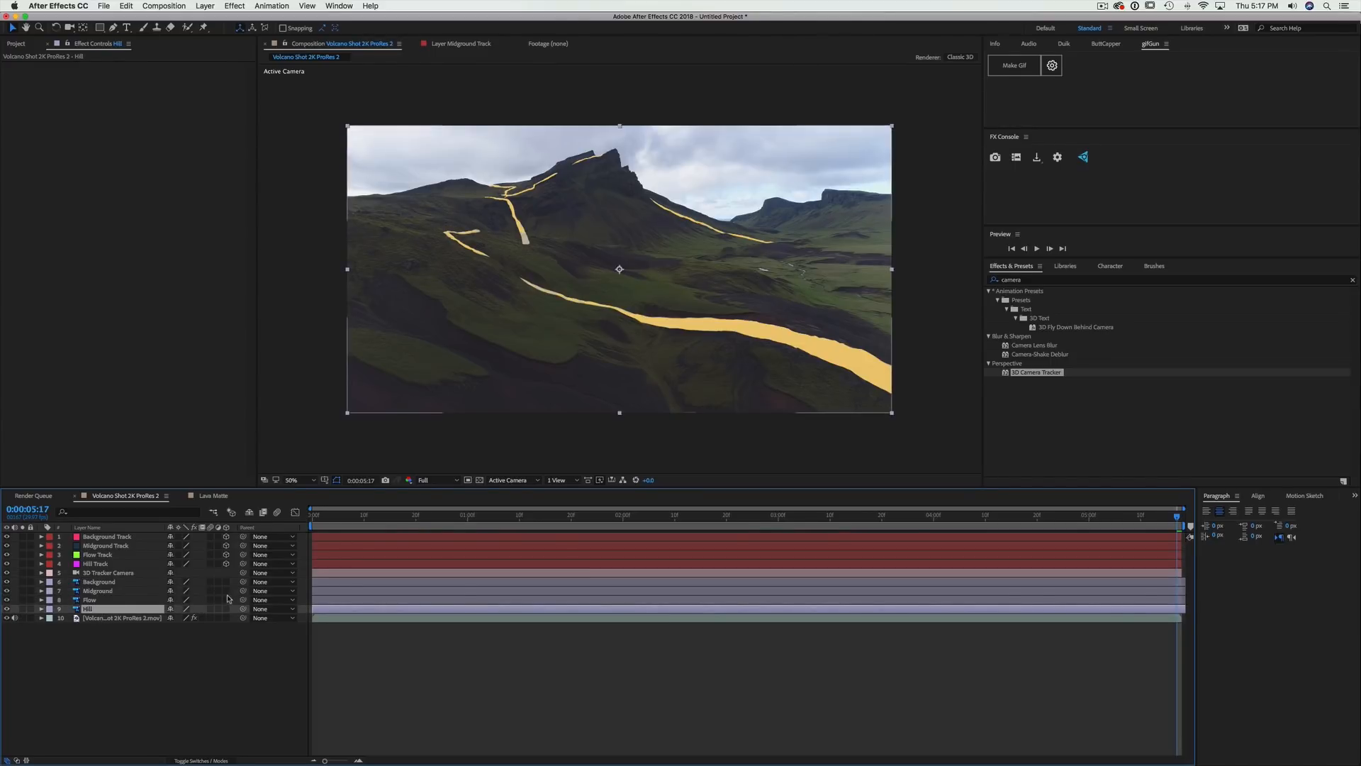
{"action": "left_click_drag", "start_coordinate": [227, 583], "coordinate": [224, 609]}
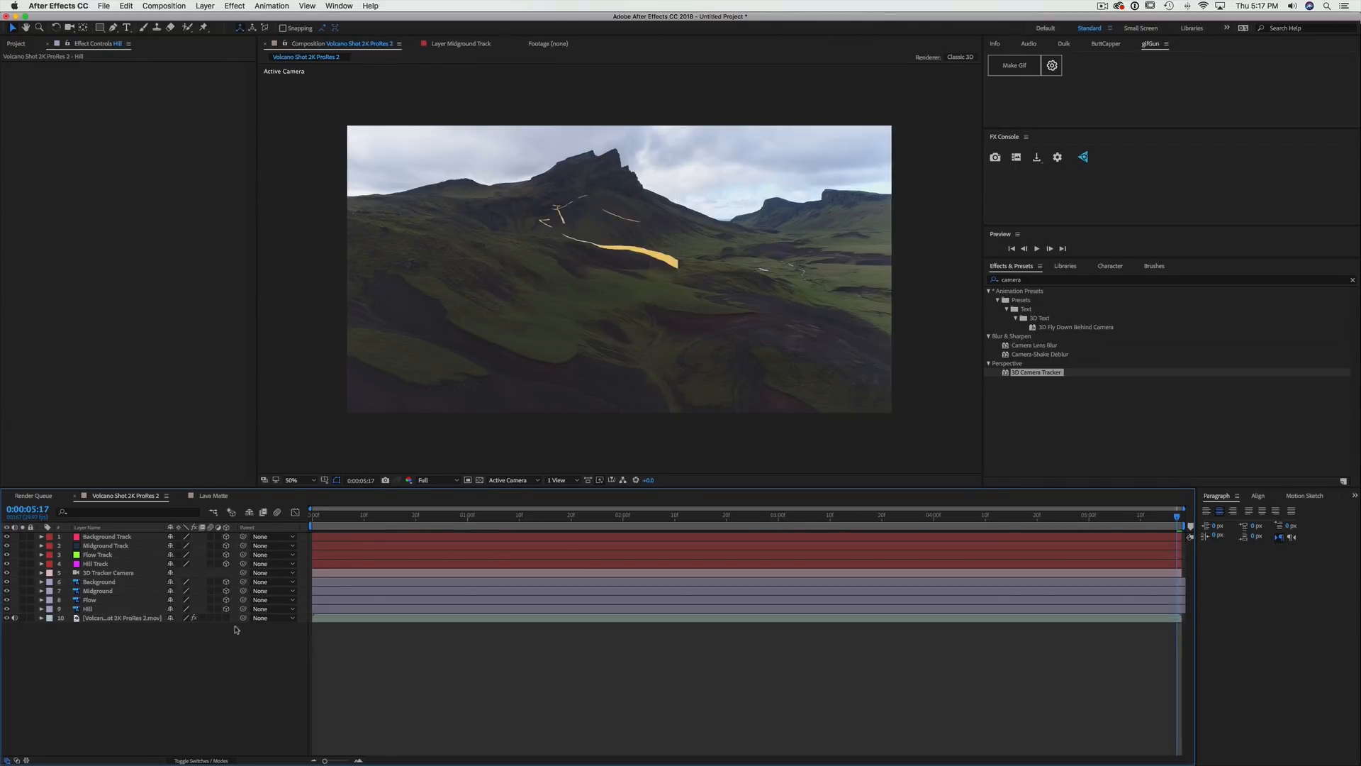
{"action": "left_click", "coordinate": [98, 609]}
{"action": "left_click", "coordinate": [99, 581], "text": "shift"}
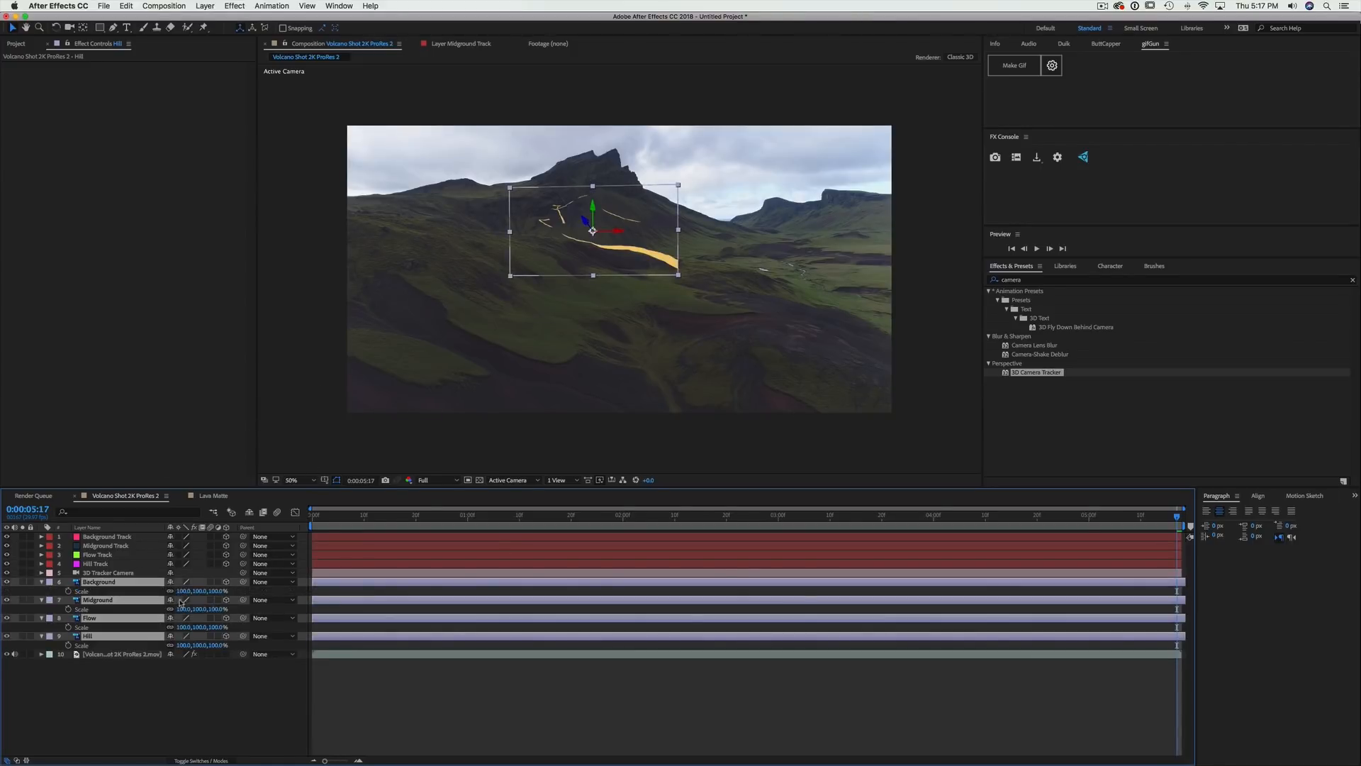
{"action": "key", "text": "s"}
{"action": "left_click_drag", "start_coordinate": [202, 610], "coordinate": [405, 505]}
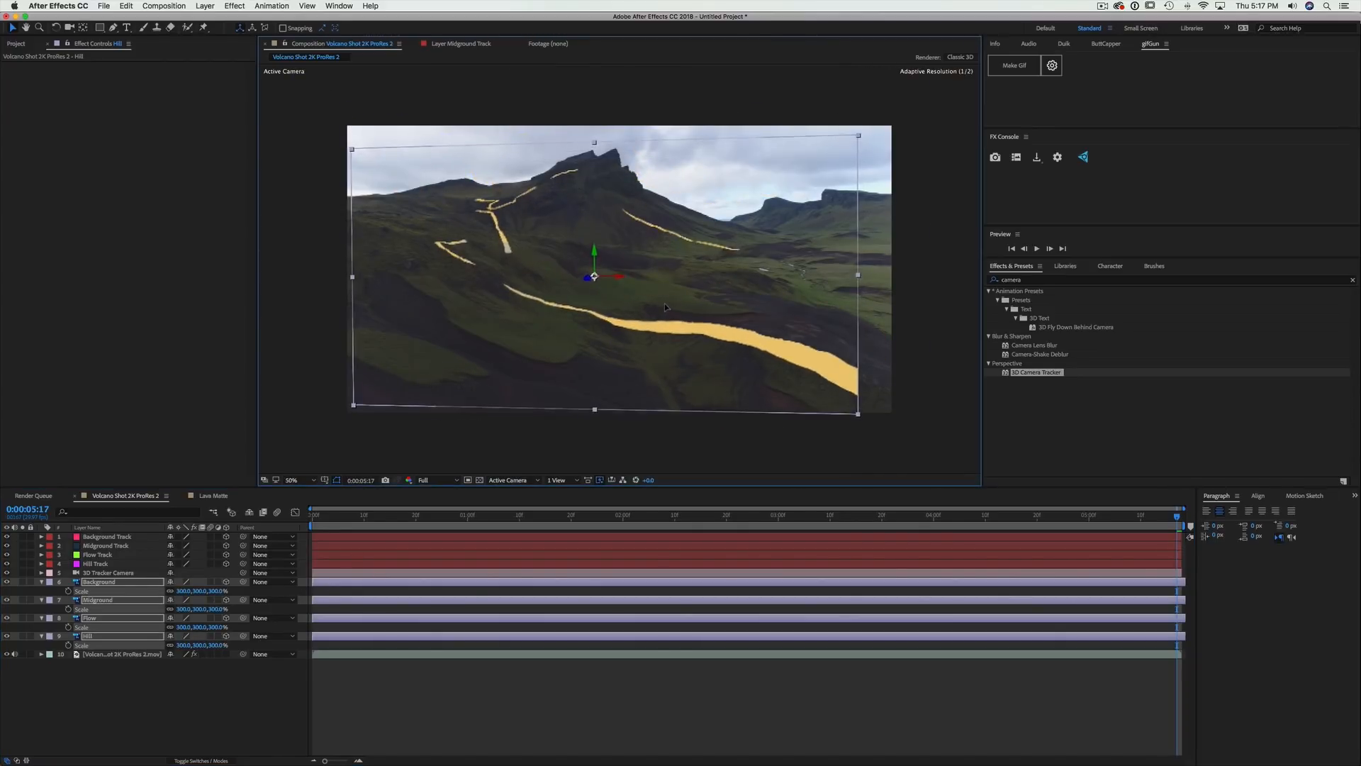
{"action": "left_click_drag", "start_coordinate": [203, 609], "coordinate": [231, 610]}
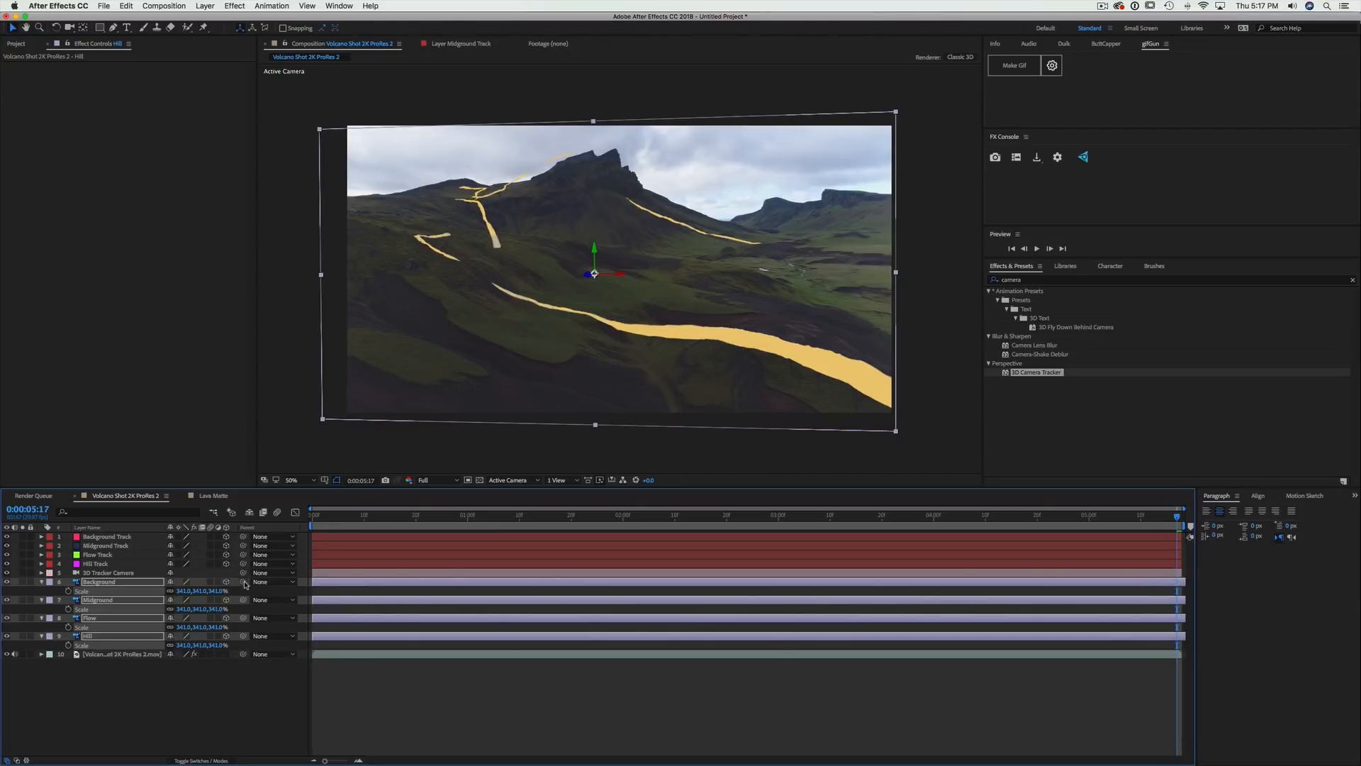
Try to parent the Background layer to the Background Track null and the Midground layer to the Midground Track null
{"action": "left_click", "coordinate": [240, 609]}
{"action": "left_click_drag", "start_coordinate": [244, 583], "coordinate": [106, 537]}
{"action": "left_click_drag", "start_coordinate": [242, 601], "coordinate": [106, 545]}
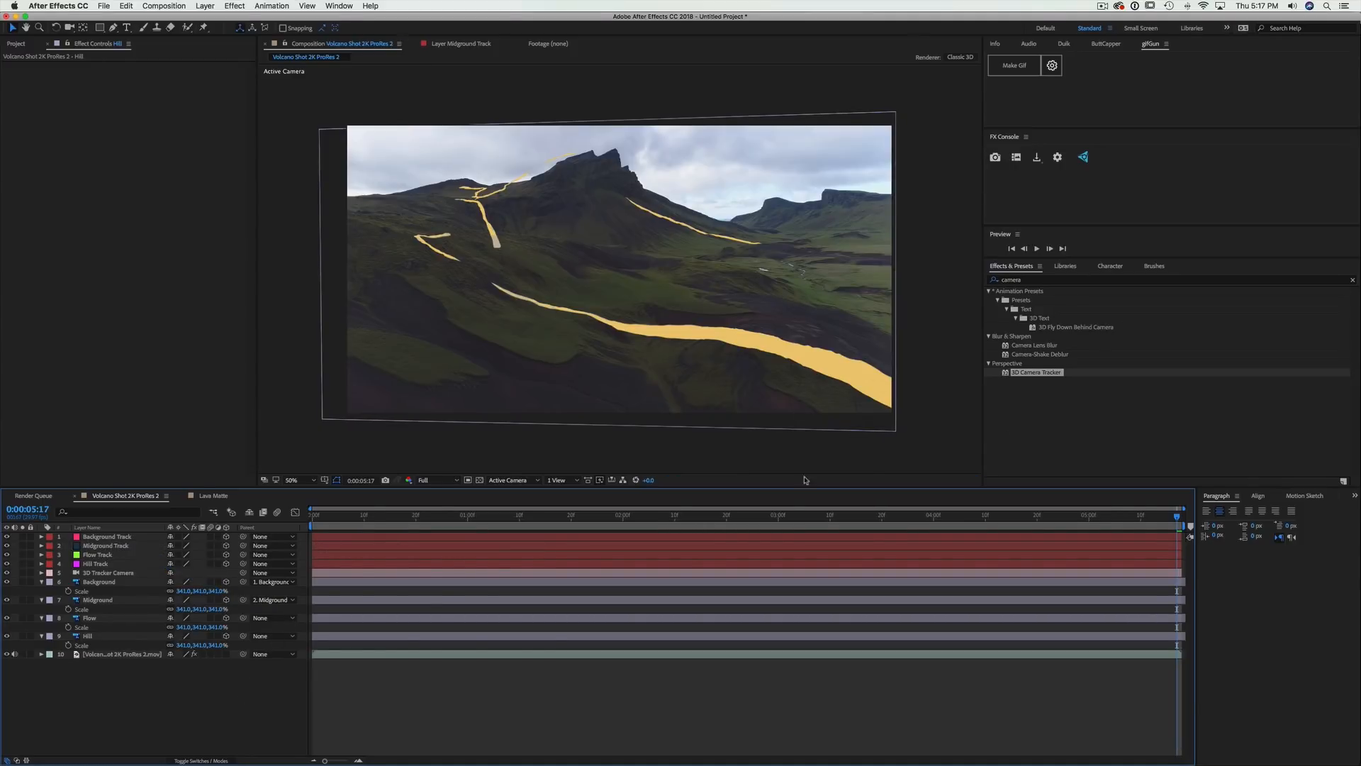
{"action": "left_click_drag", "start_coordinate": [1089, 518], "coordinate": [1184, 530]}
{"action": "key", "text": "super+z"}
{"action": "key", "text": "super+z"}
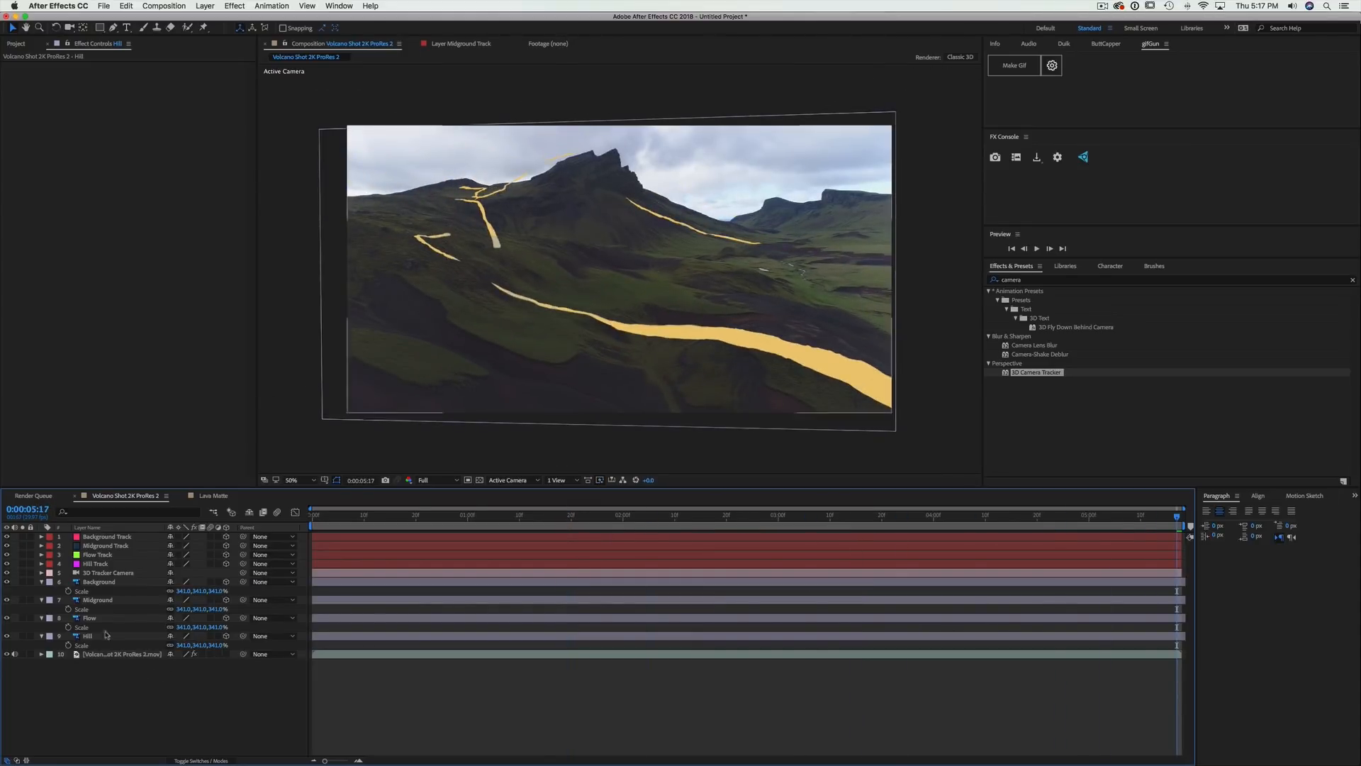
Copy the Background Track null's Z position, 22040.3, into the Background layer's Z position
{"action": "left_click", "coordinate": [115, 538]}
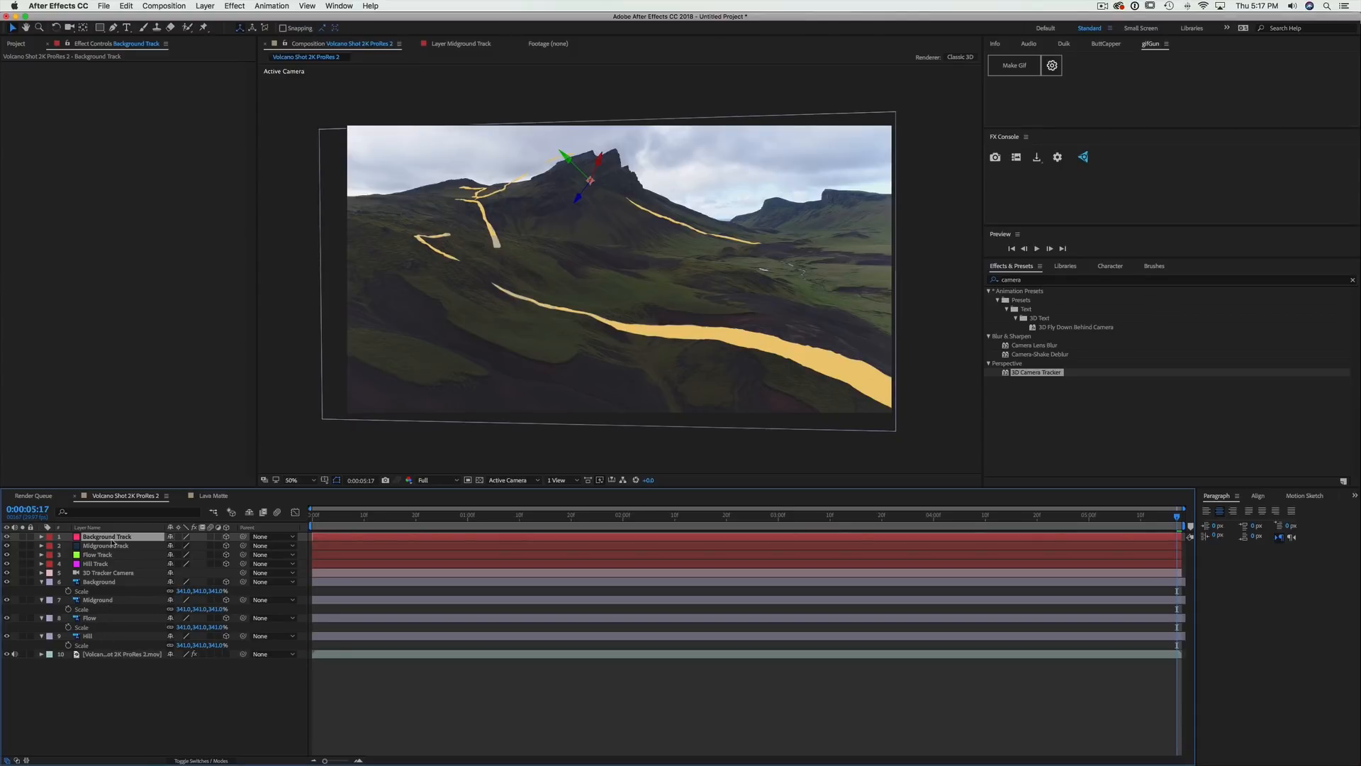
{"action": "key", "text": "p"}
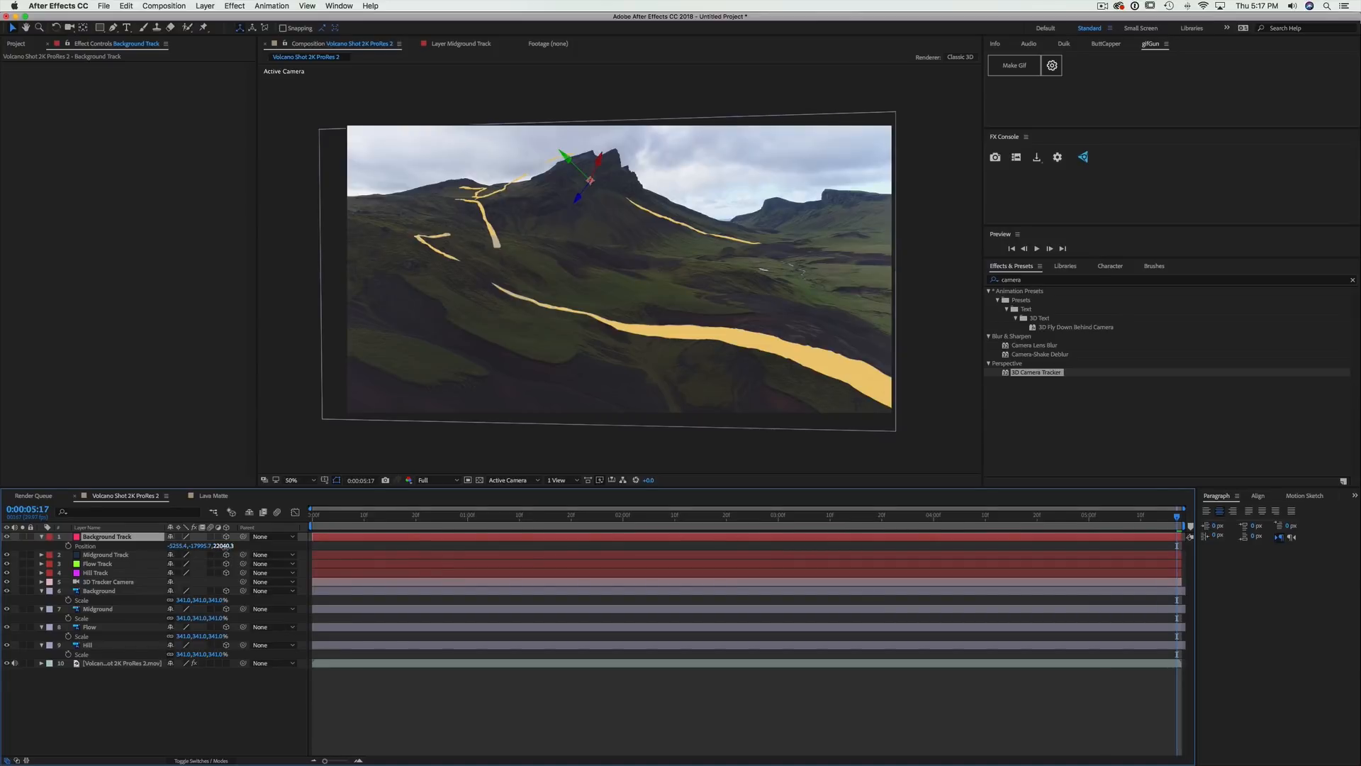
{"action": "left_click", "coordinate": [223, 546]}
{"action": "left_click", "coordinate": [214, 704]}
{"action": "left_click", "coordinate": [122, 593]}
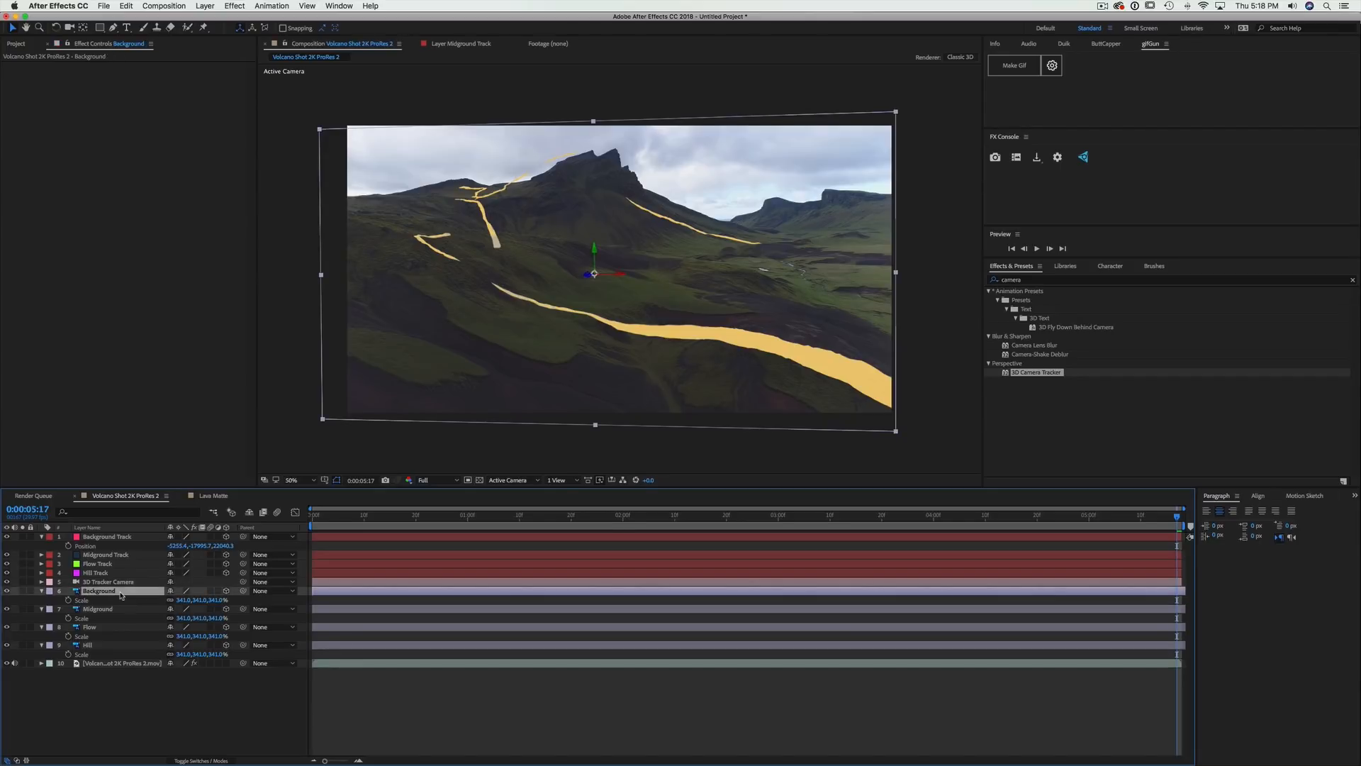
{"action": "key", "text": "p"}
{"action": "left_click", "coordinate": [224, 601]}
{"action": "type", "text": "10.3412"}
{"action": "left_click", "coordinate": [197, 690]}
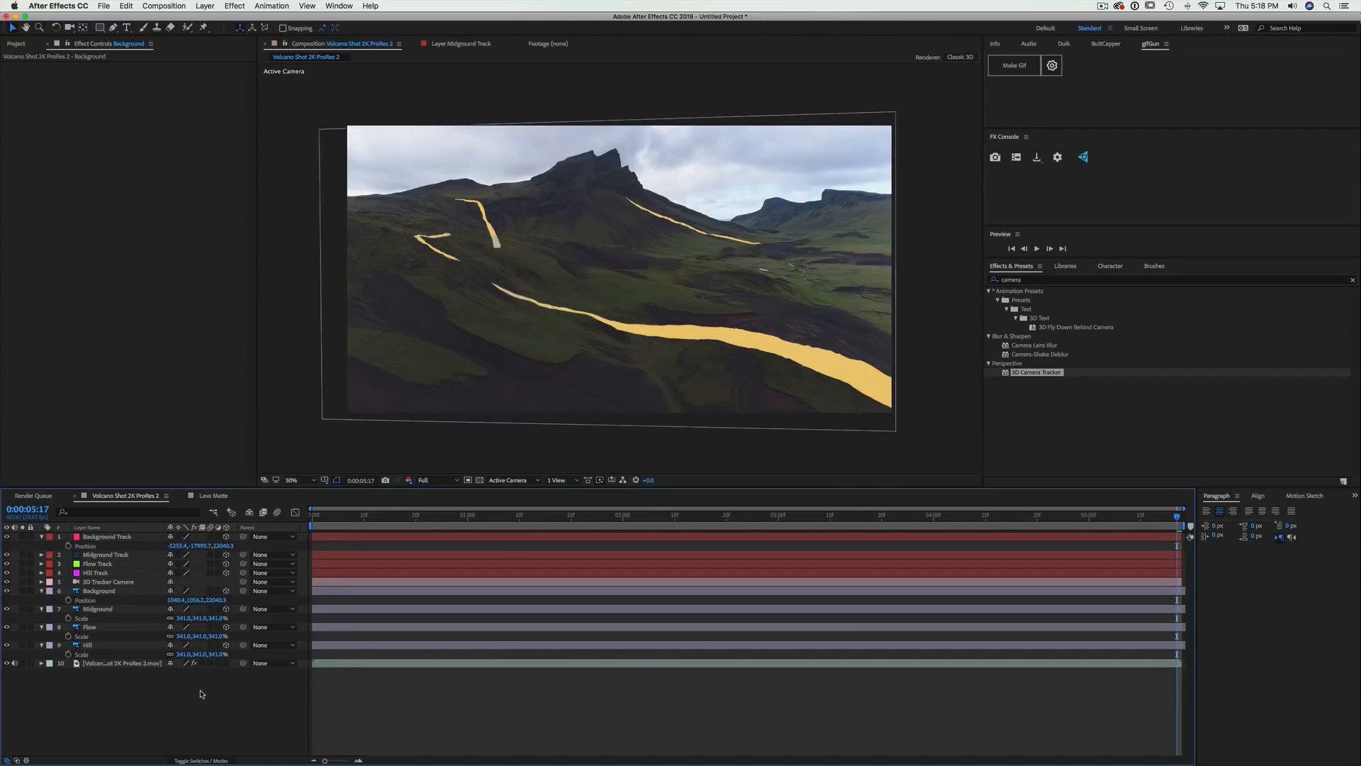
Enlarge the Background layer to nearly fill the frame and reposition it so its lava lines follow the mountain ridge
{"action": "left_click", "coordinate": [122, 592]}
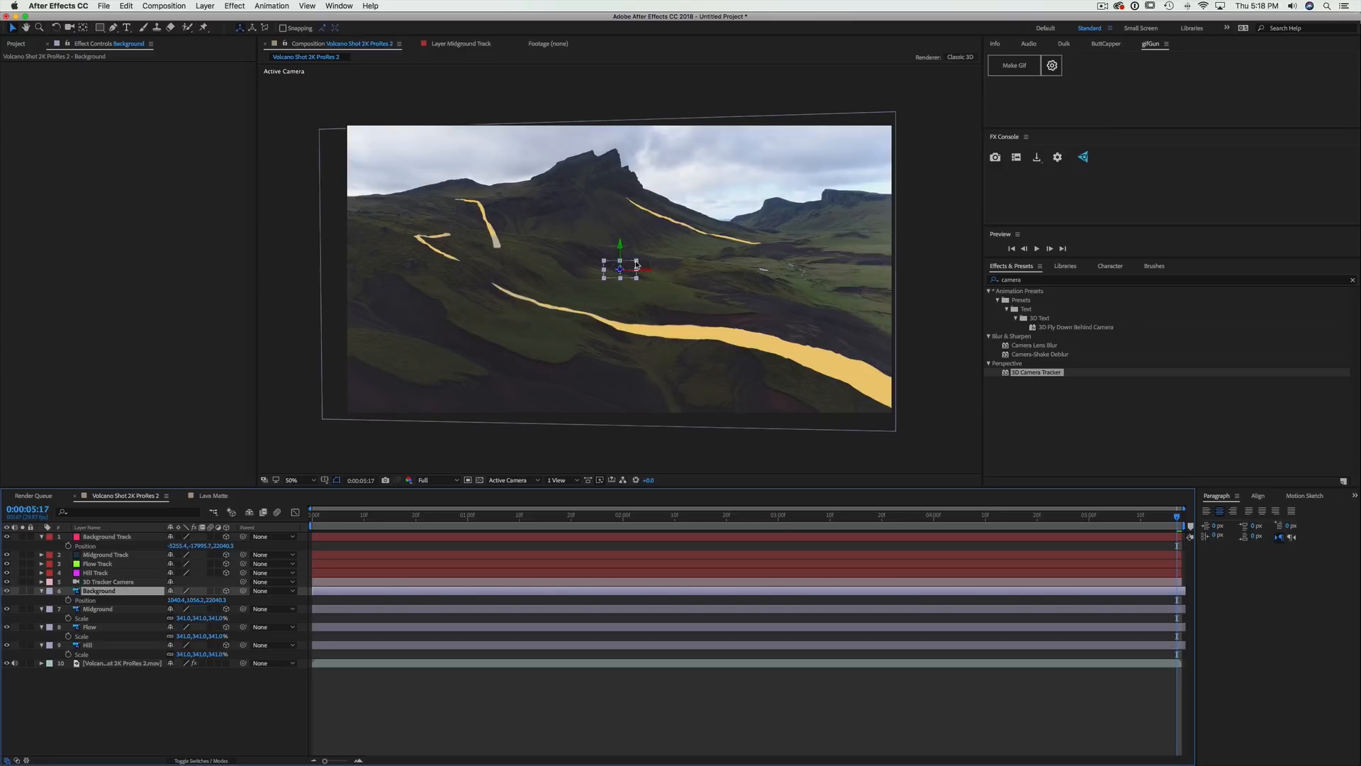
{"action": "left_click_drag", "start_coordinate": [637, 264], "coordinate": [1006, 115]}
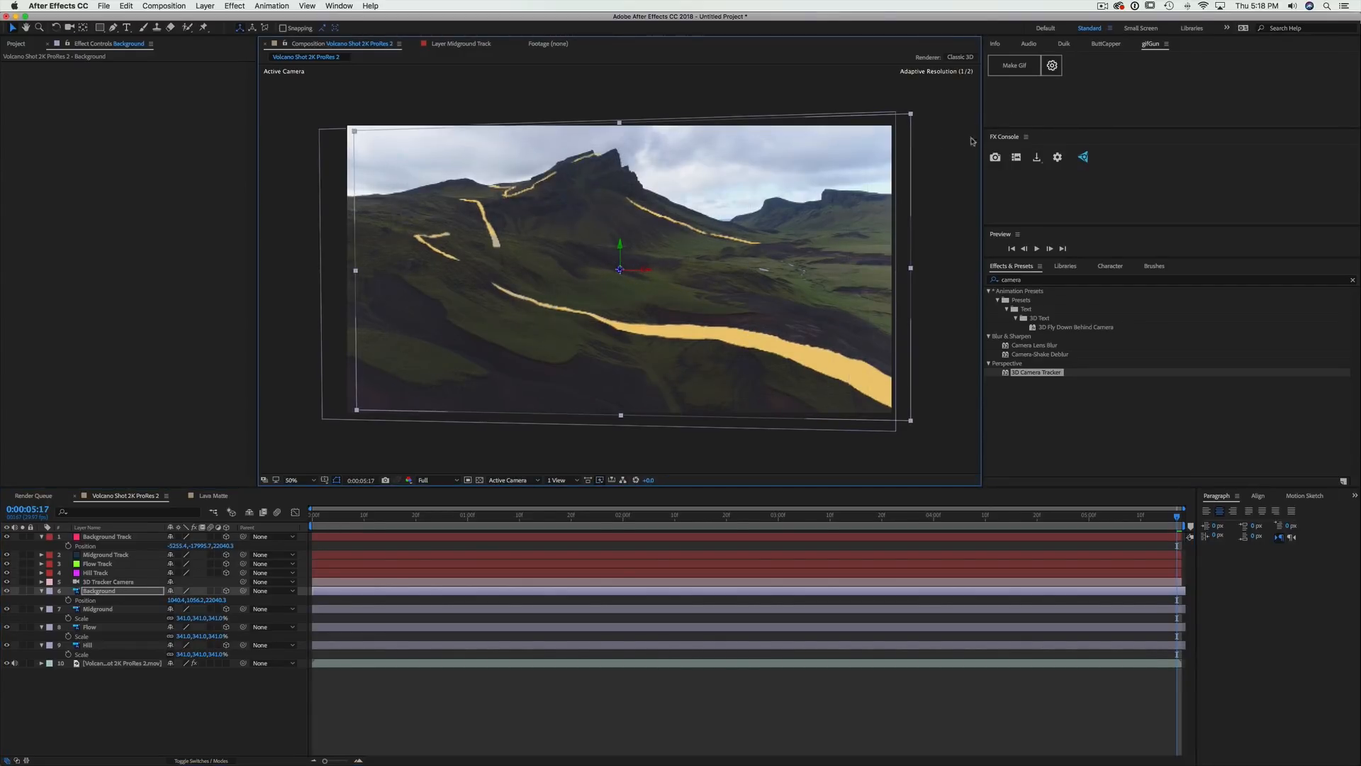
{"action": "left_click_drag", "start_coordinate": [721, 248], "coordinate": [712, 249]}
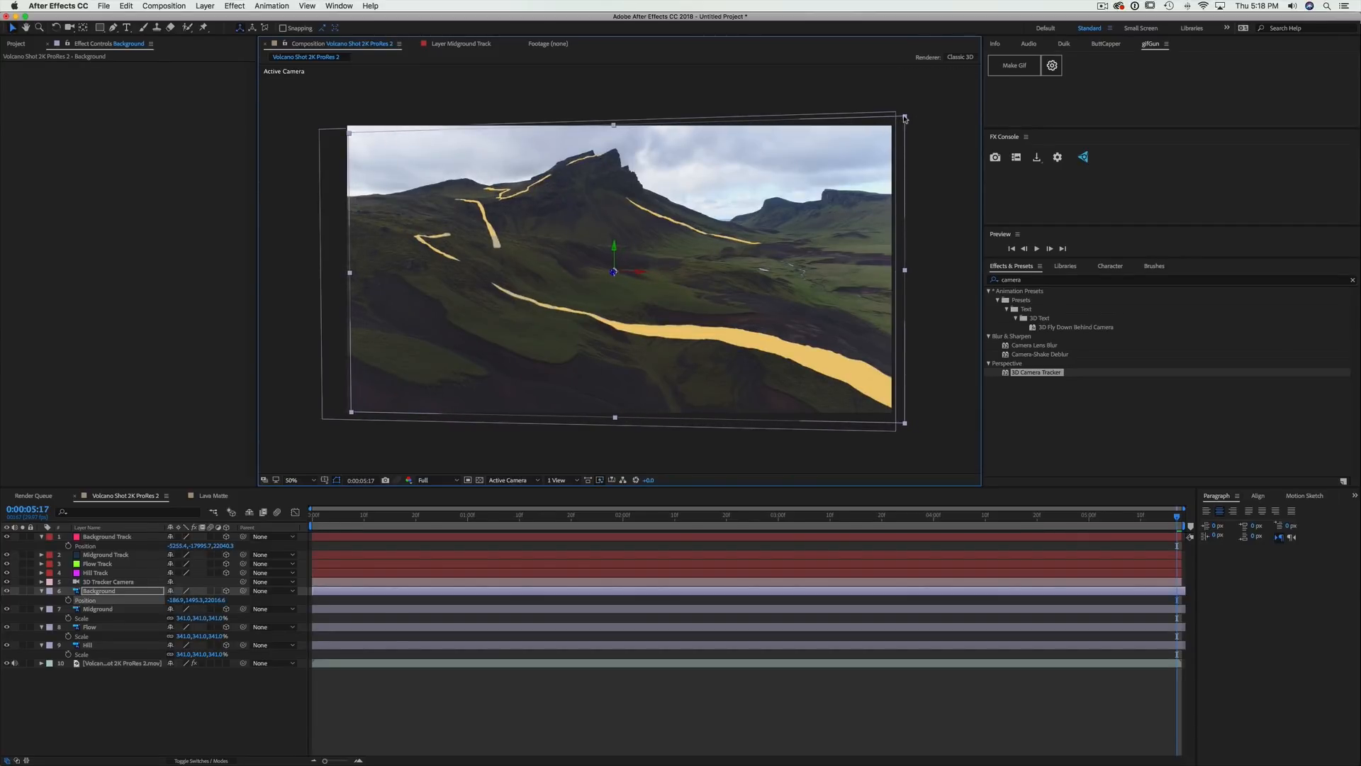
{"action": "left_click_drag", "start_coordinate": [904, 117], "coordinate": [899, 119]}
{"action": "left_click_drag", "start_coordinate": [652, 252], "coordinate": [654, 248]}
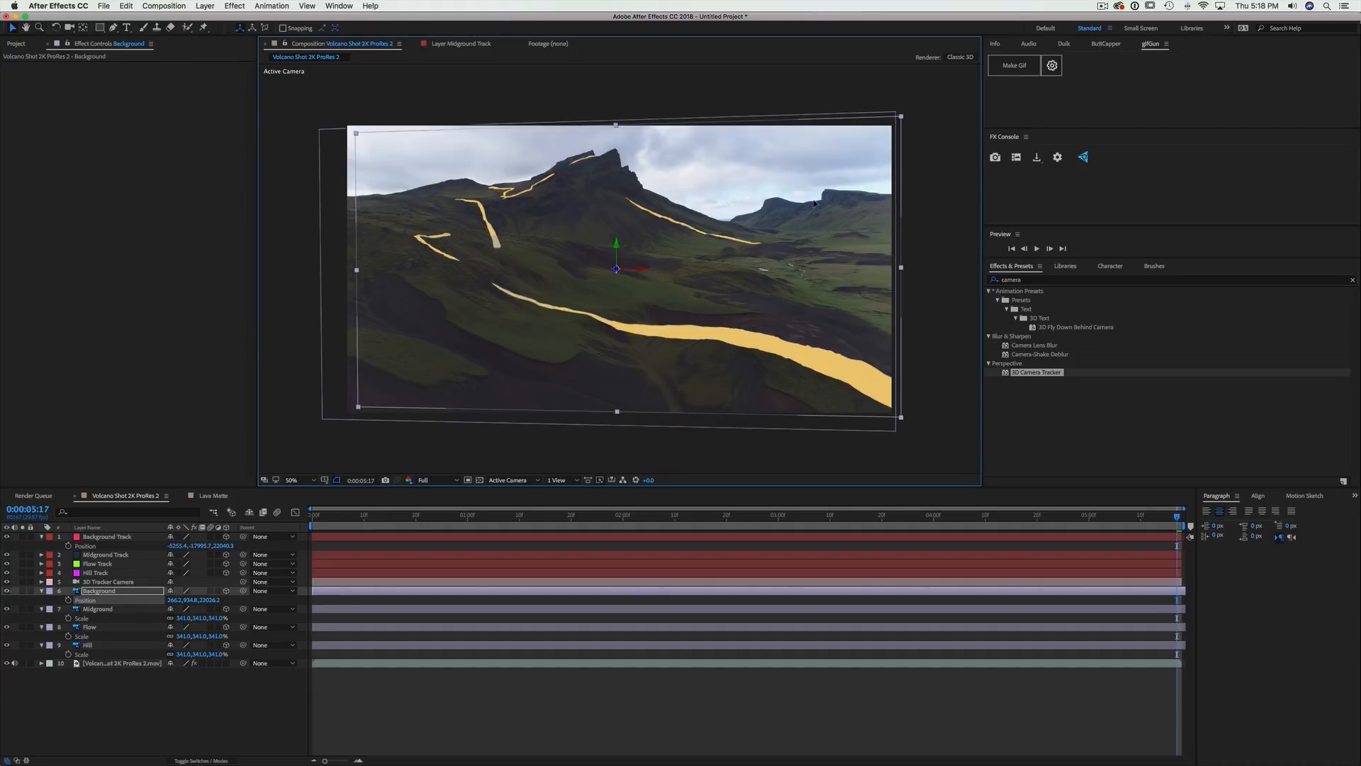
{"action": "left_click_drag", "start_coordinate": [814, 205], "coordinate": [760, 237]}
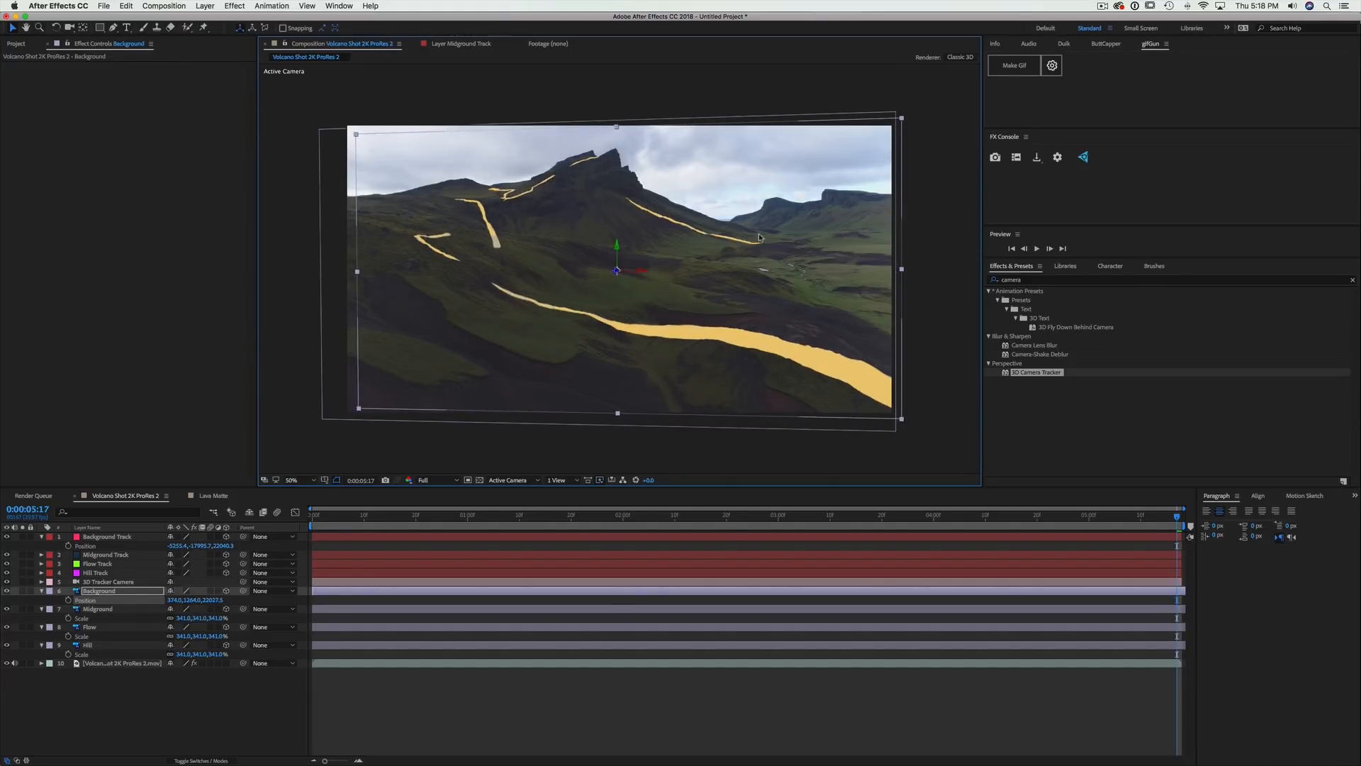
Set the Background layer's Z rotation to 2° and nudge the layer back onto the ridge
{"action": "key", "text": "w"}
{"action": "key", "text": "r"}
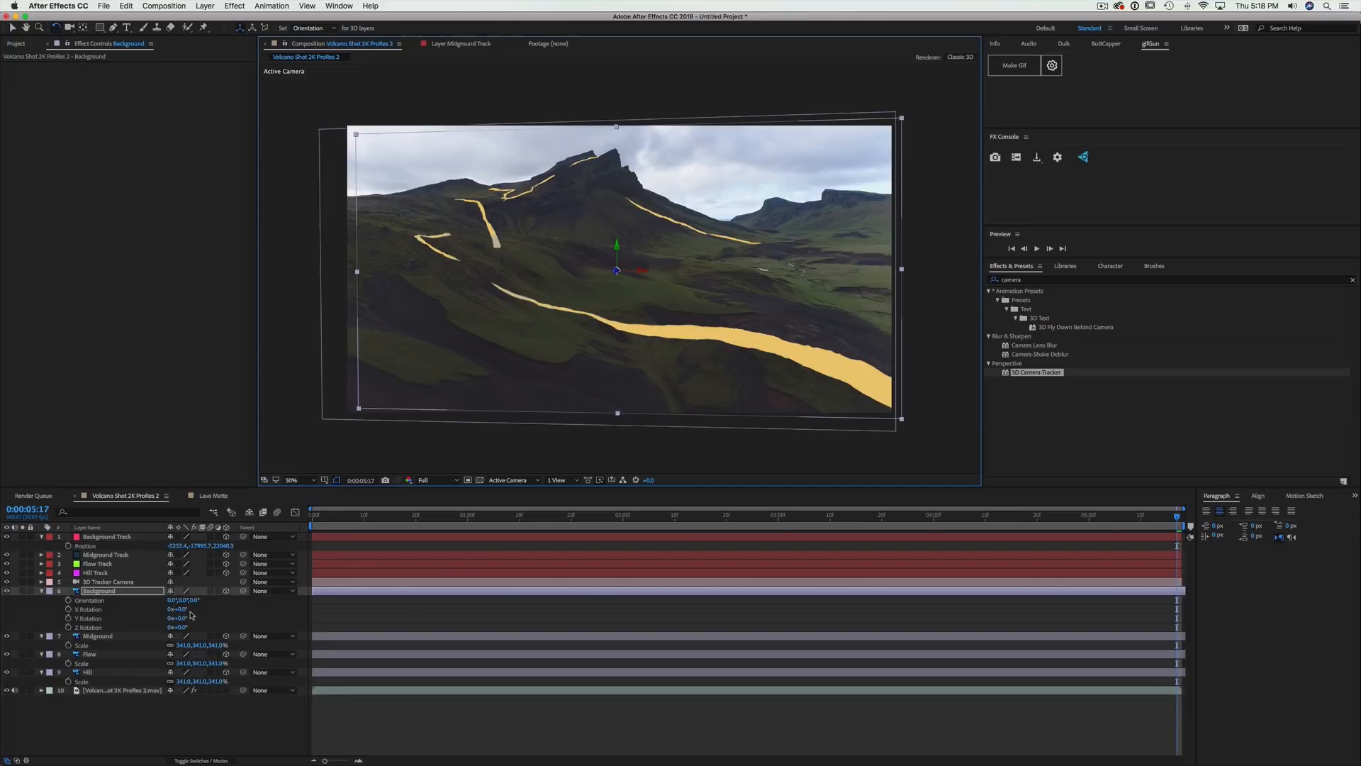
{"action": "left_click_drag", "start_coordinate": [178, 627], "coordinate": [182, 627]}
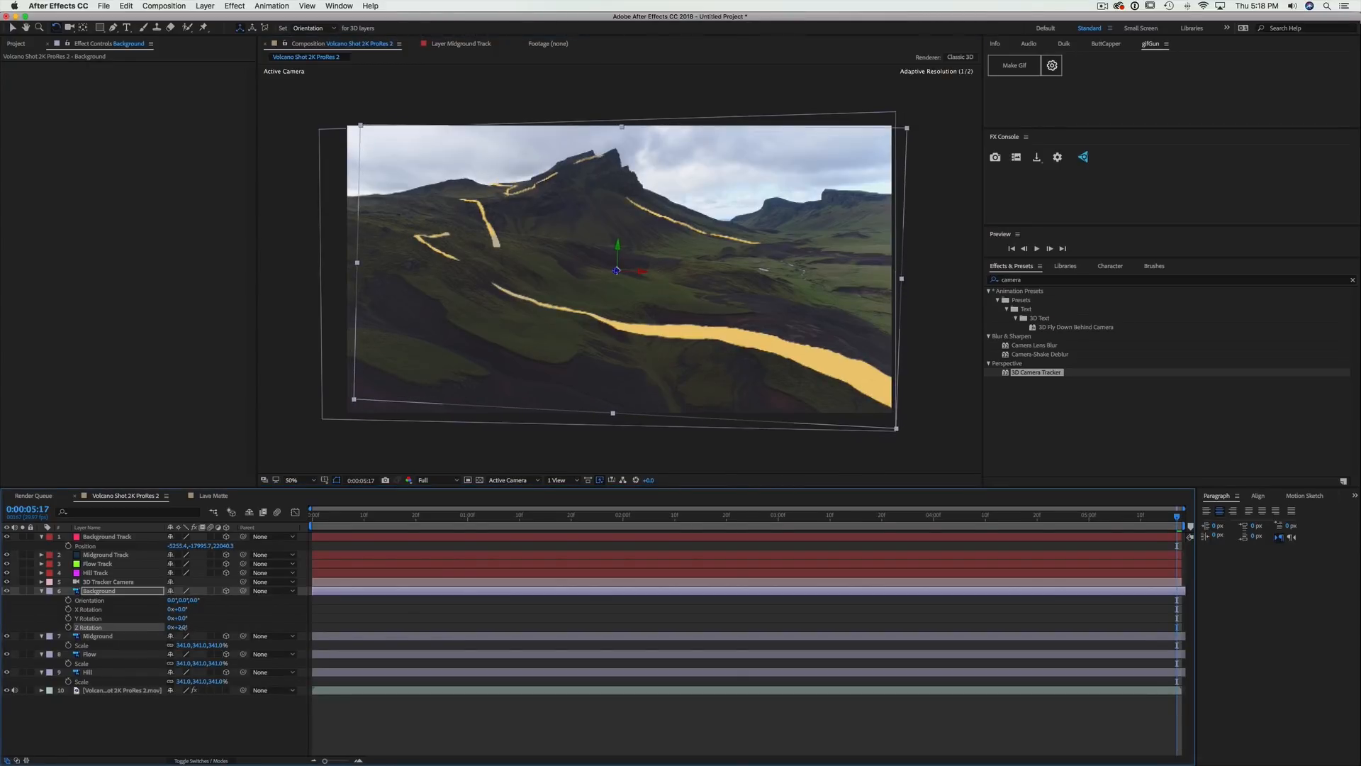
{"action": "key", "text": "v"}
{"action": "left_click_drag", "start_coordinate": [609, 256], "coordinate": [617, 271]}
{"action": "key", "text": "w"}
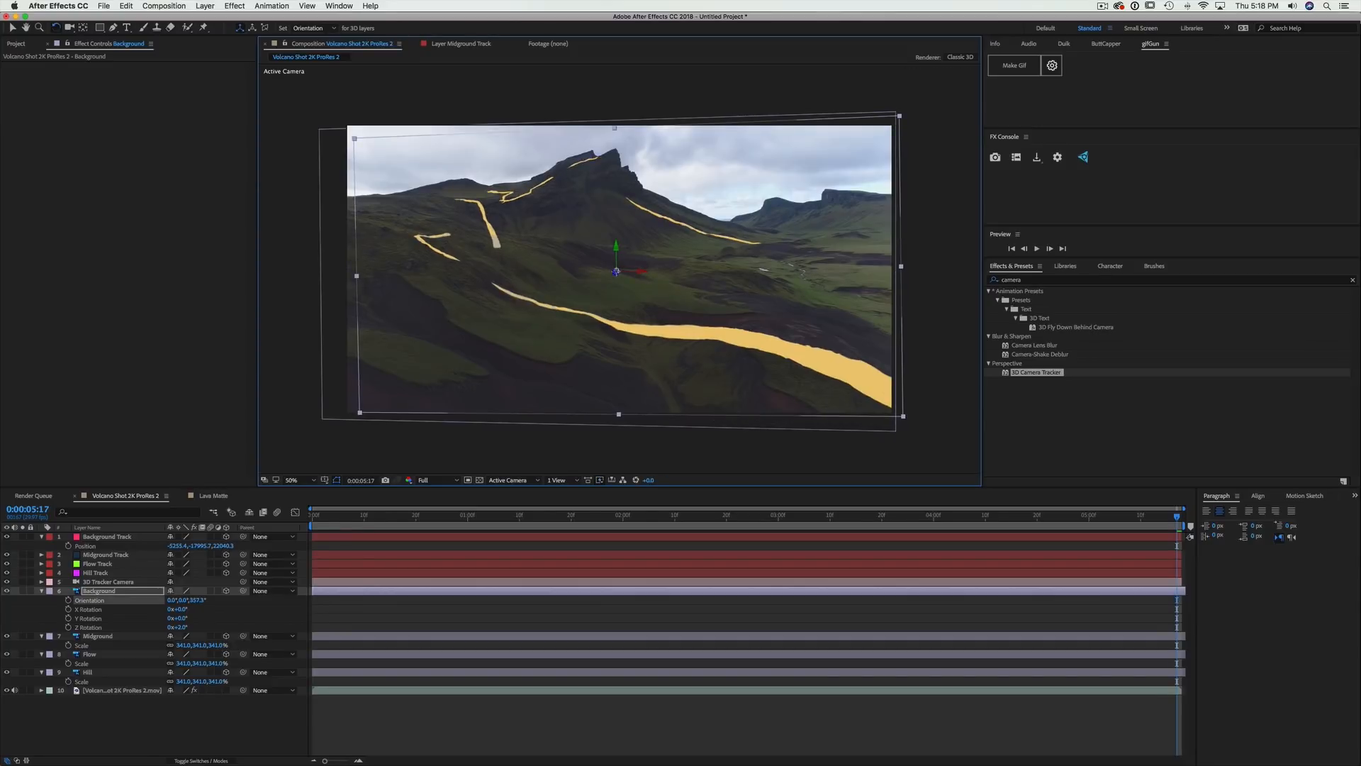
{"action": "key", "text": "super+z"}
Move the Background layer's anchor point onto the ridge beside the peak and fine-tune the layer's rotation and position around it
{"action": "left_click", "coordinate": [81, 28]}
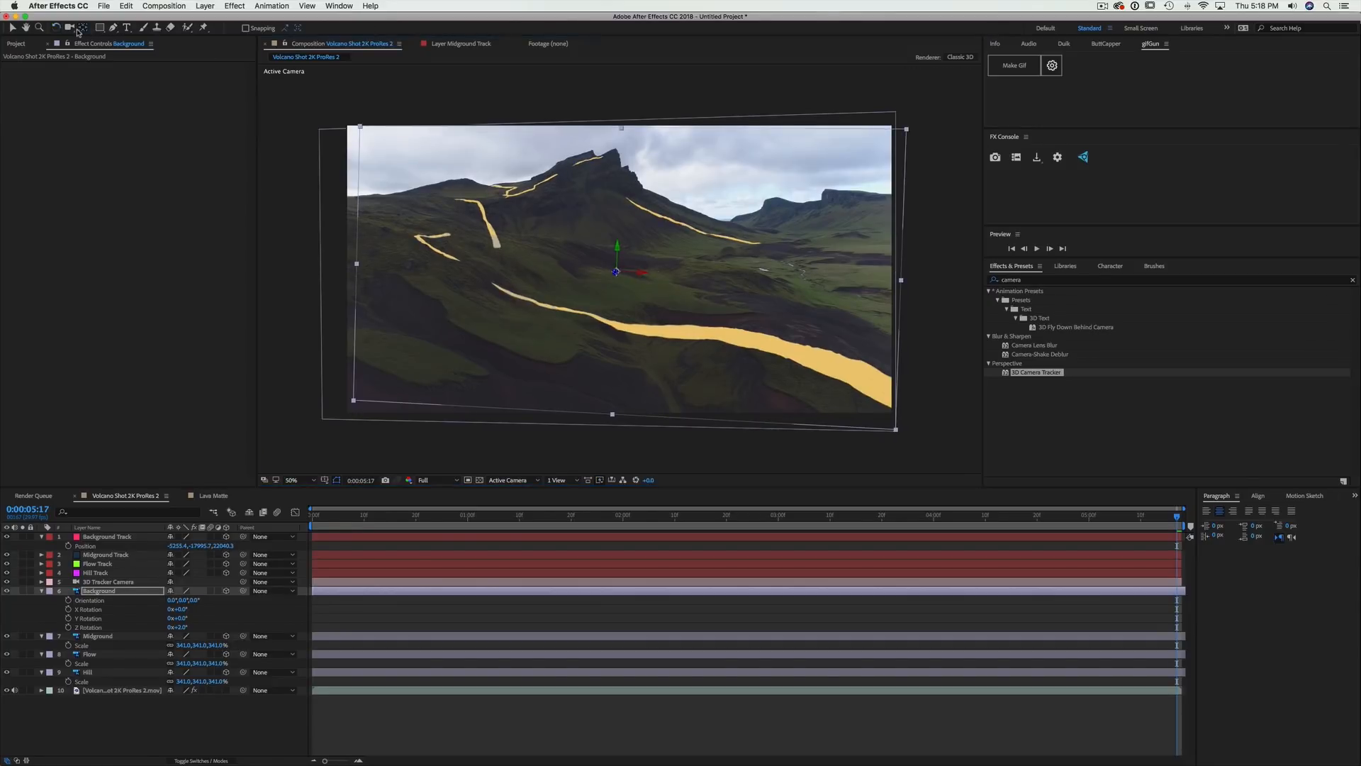
{"action": "left_click_drag", "start_coordinate": [615, 273], "coordinate": [614, 271]}
{"action": "left_click_drag", "start_coordinate": [547, 201], "coordinate": [525, 161]}
{"action": "key", "text": "w"}
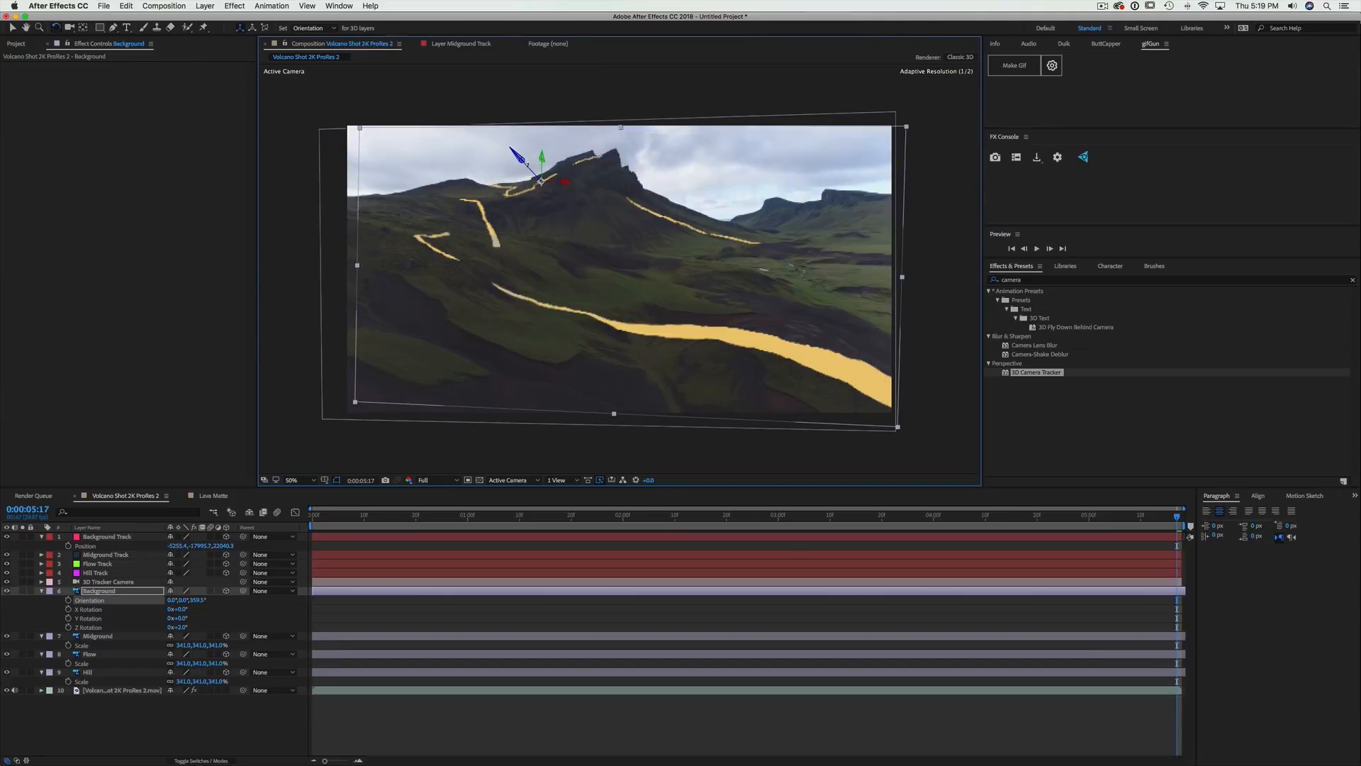
{"action": "key", "text": "v"}
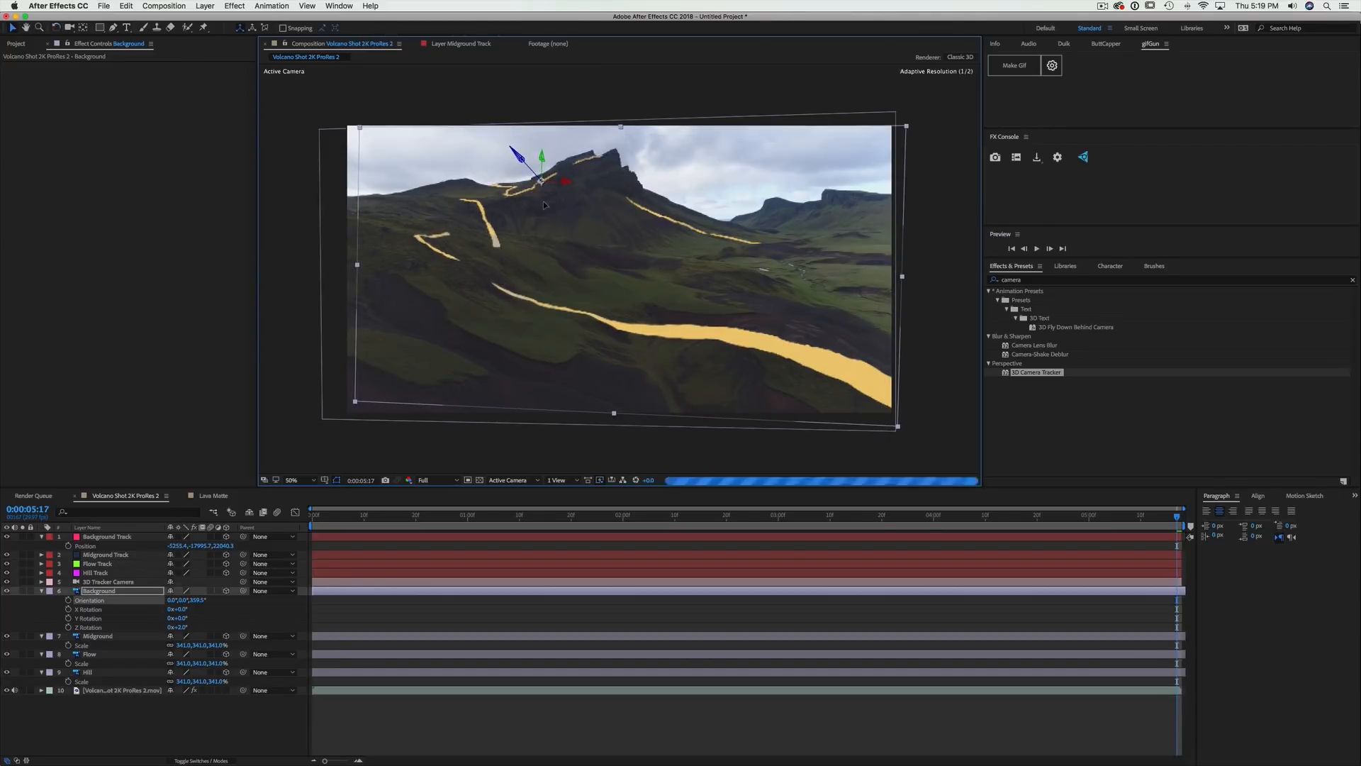
{"action": "left_click_drag", "start_coordinate": [545, 204], "coordinate": [542, 205]}
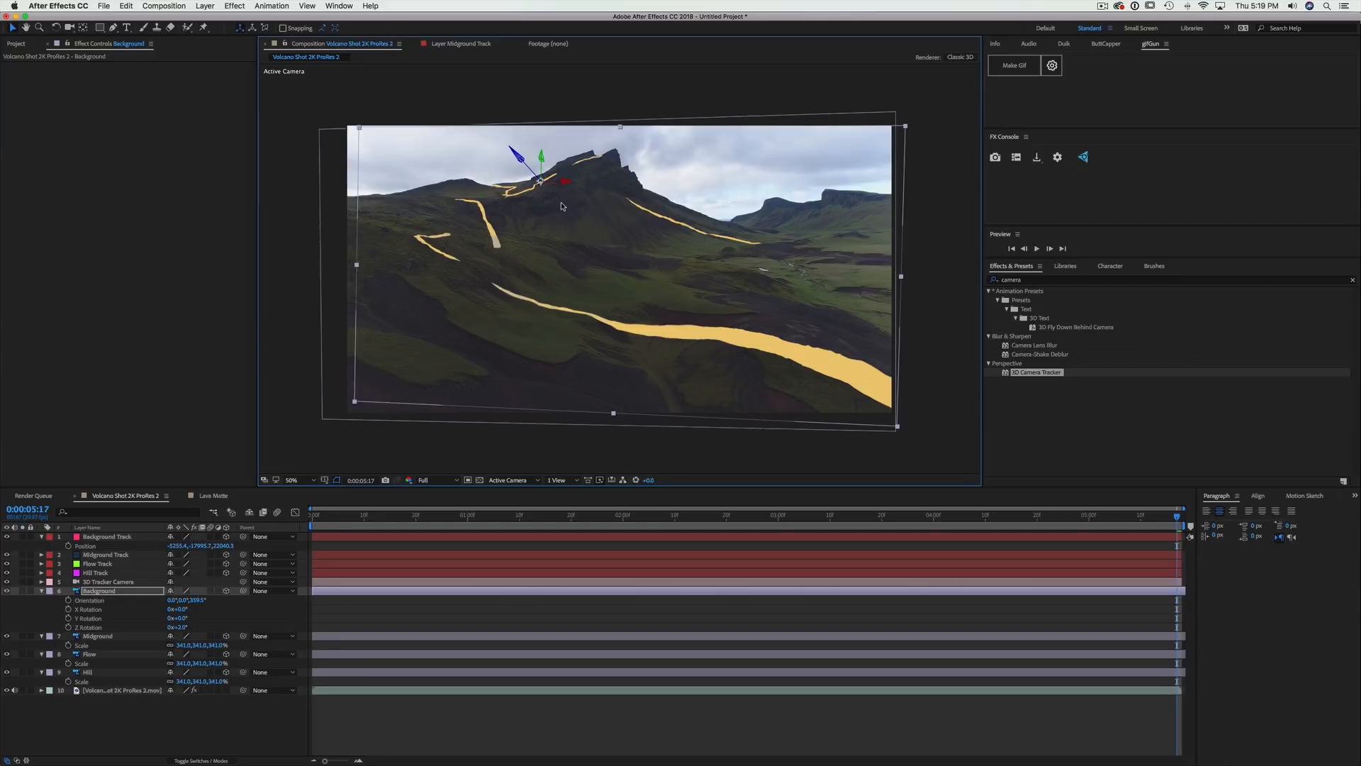
{"action": "left_click", "coordinate": [283, 355]}
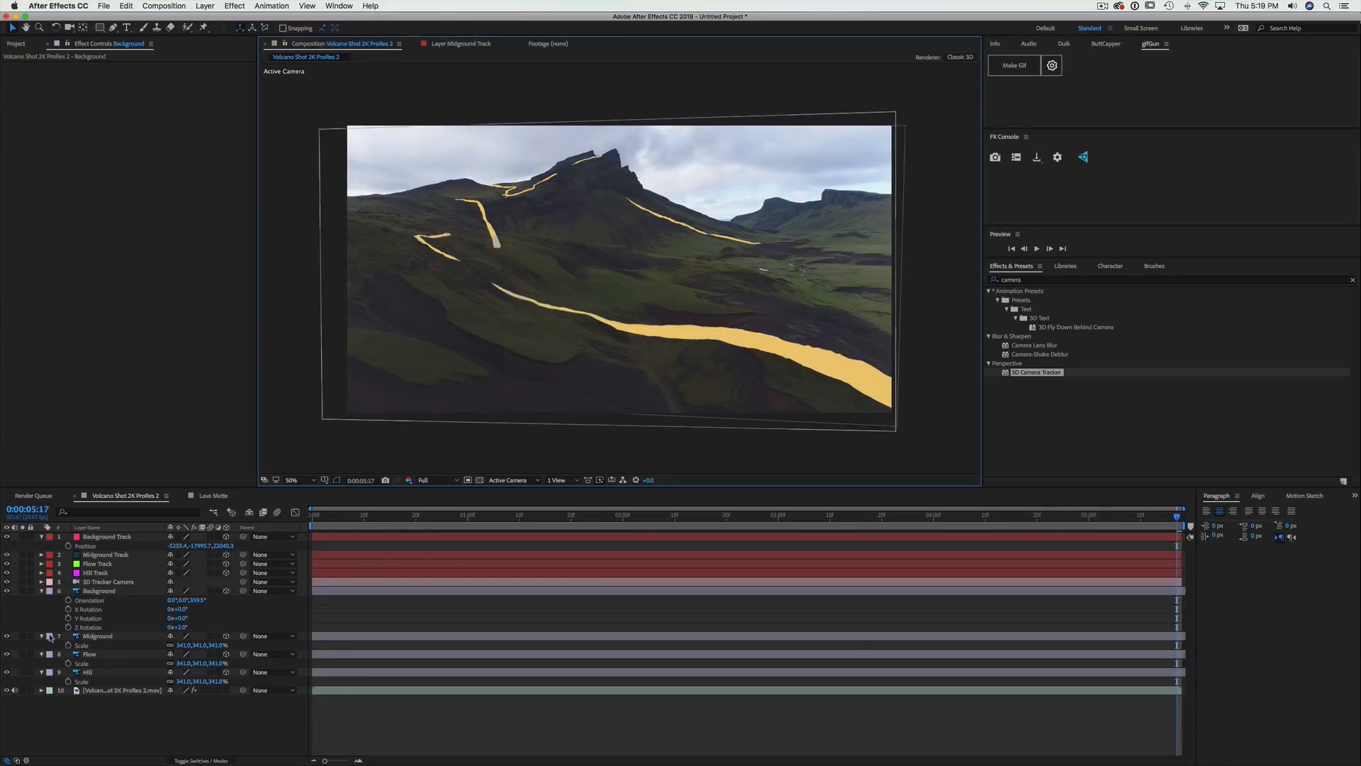
Copy the Midground Track null's Z position, 17537.8, into the Midground layer's Z position
{"action": "left_click", "coordinate": [41, 590]}
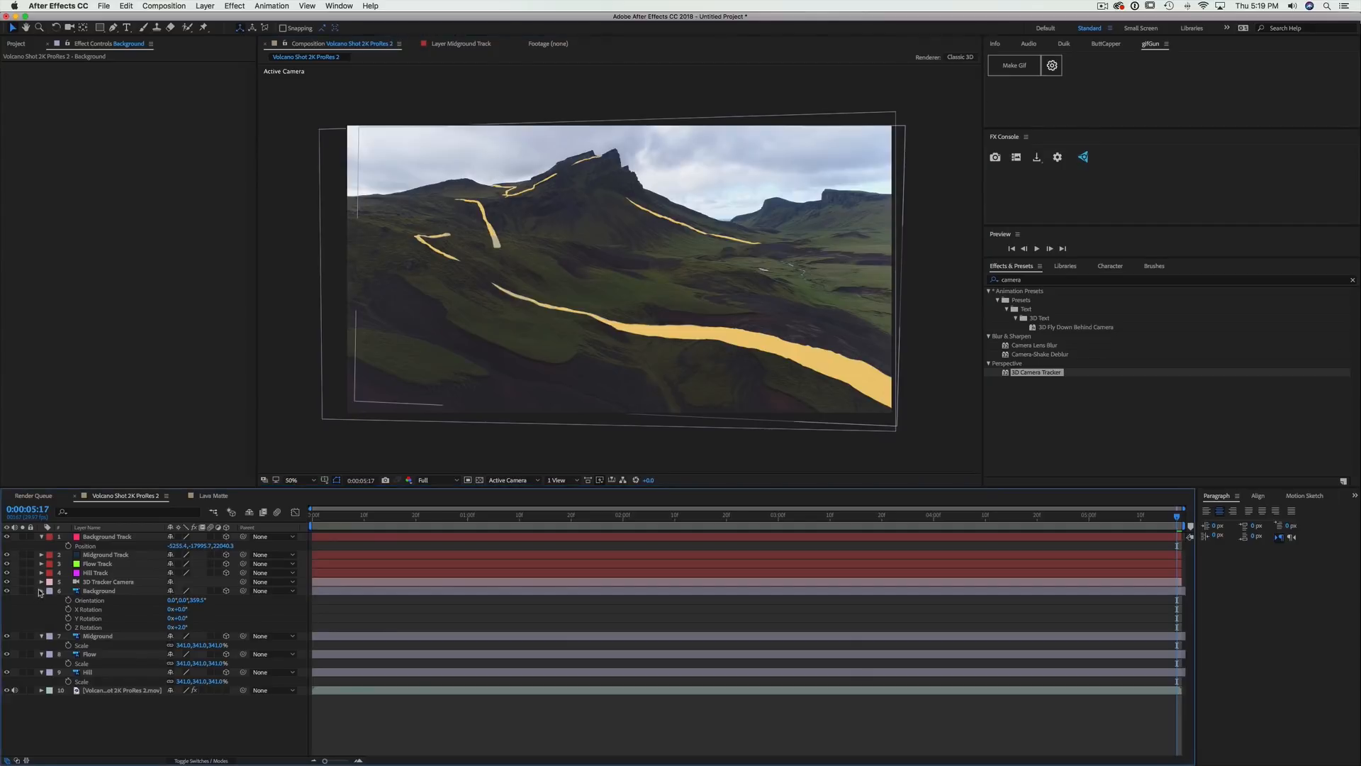
{"action": "left_click", "coordinate": [99, 555]}
{"action": "key", "text": "p"}
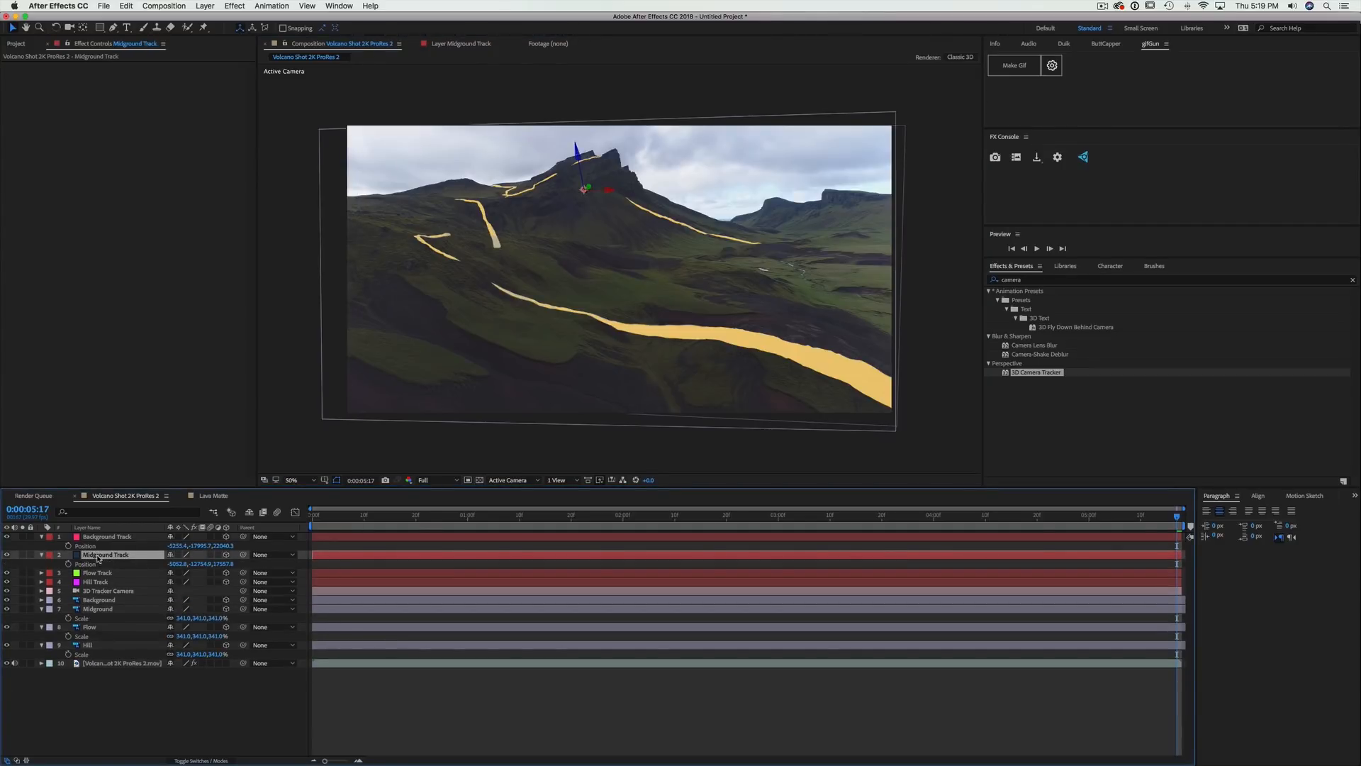
{"action": "left_click", "coordinate": [225, 563]}
{"action": "left_click", "coordinate": [100, 609]}
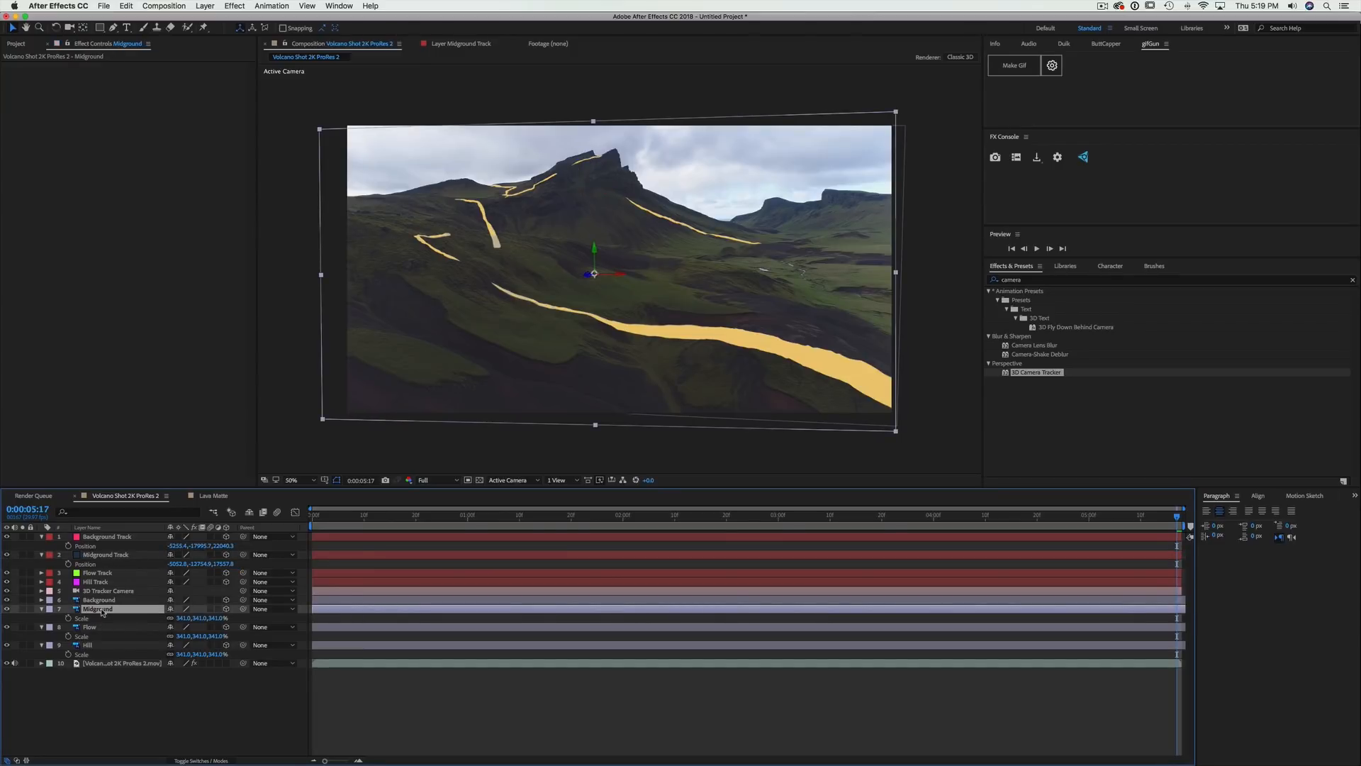
{"action": "key", "text": "p"}
{"action": "left_click", "coordinate": [218, 618]}
{"action": "type", "text": "17557.7616"}
{"action": "left_click", "coordinate": [249, 620]}
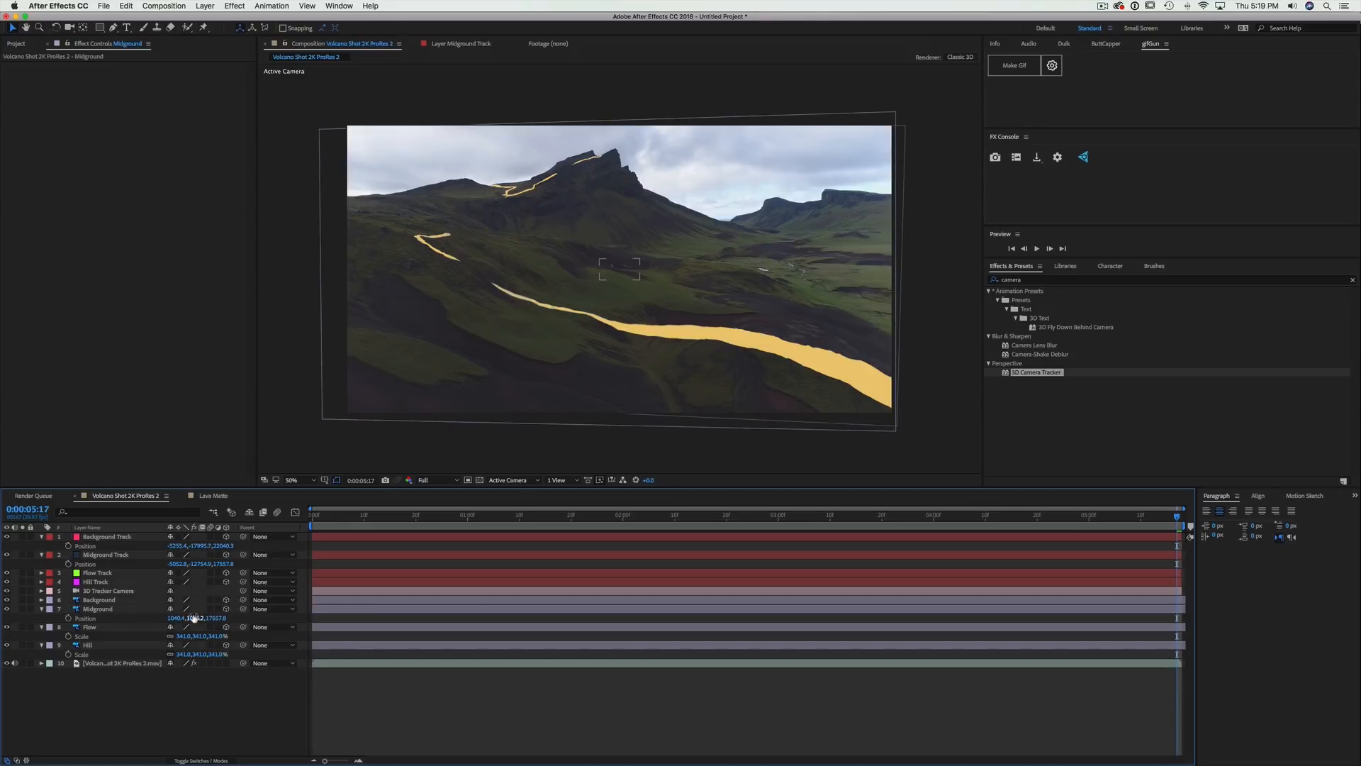
Enlarge the Midground layer to nearly fill the frame and reposition it so its lava lines follow the slopes below the peak
{"action": "left_click", "coordinate": [136, 610]}
{"action": "left_click_drag", "start_coordinate": [639, 267], "coordinate": [876, 181]}
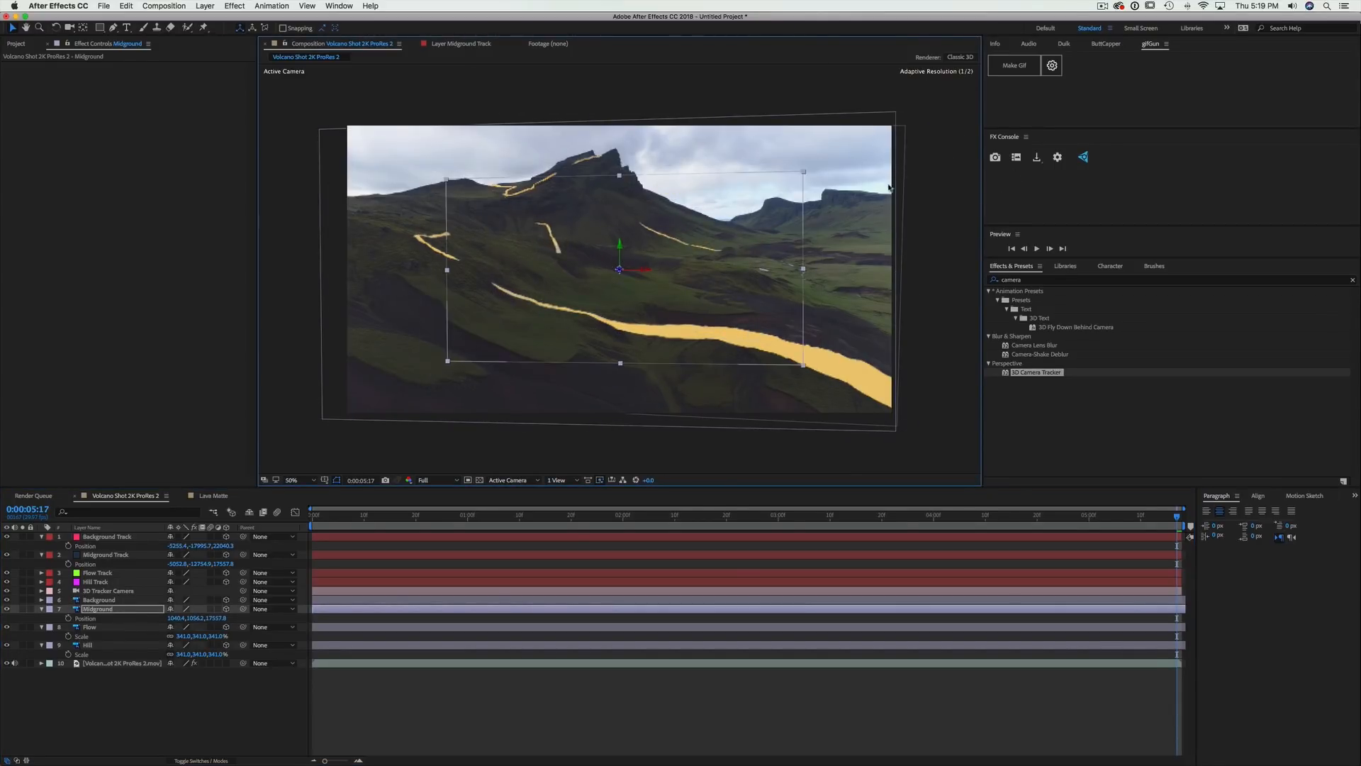
{"action": "left_click_drag", "start_coordinate": [727, 263], "coordinate": [686, 241]}
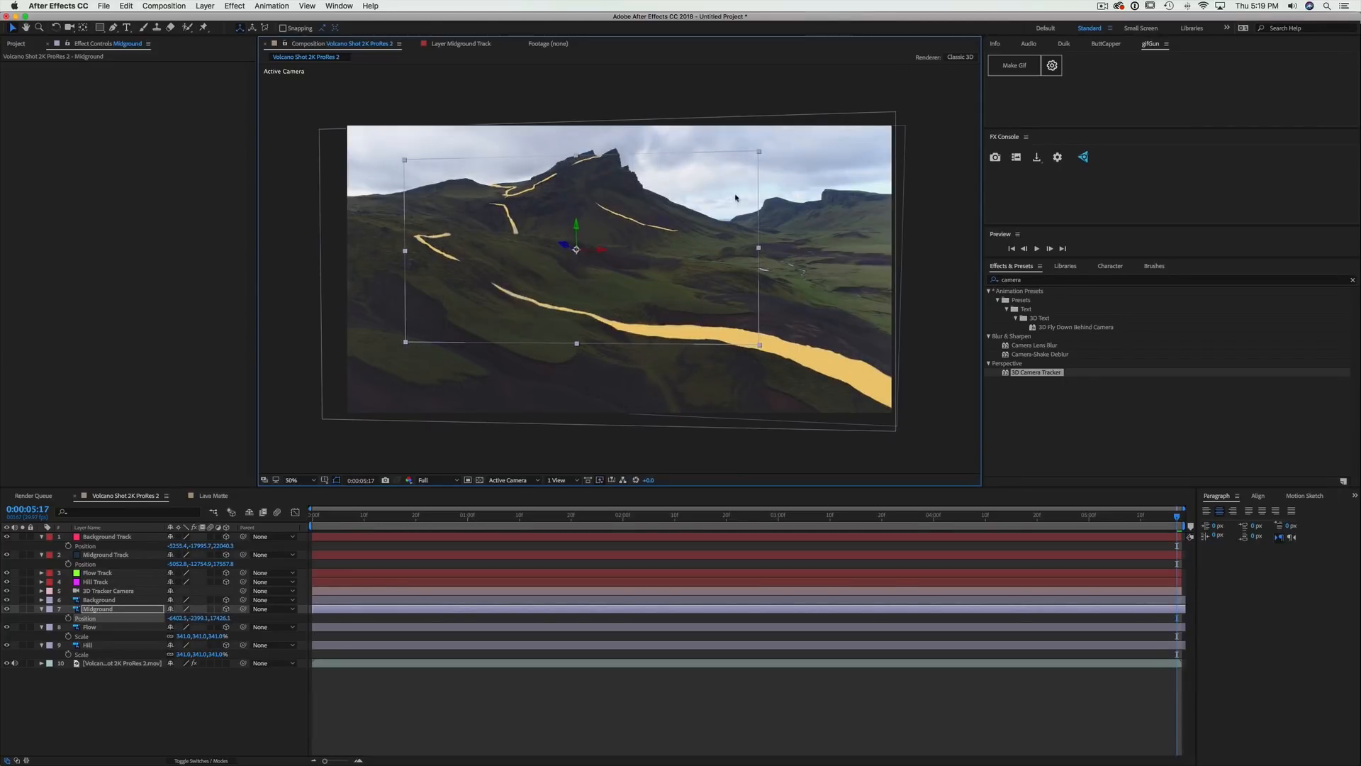
{"action": "left_click_drag", "start_coordinate": [759, 152], "coordinate": [823, 116]}
{"action": "left_click_drag", "start_coordinate": [632, 225], "coordinate": [651, 238]}
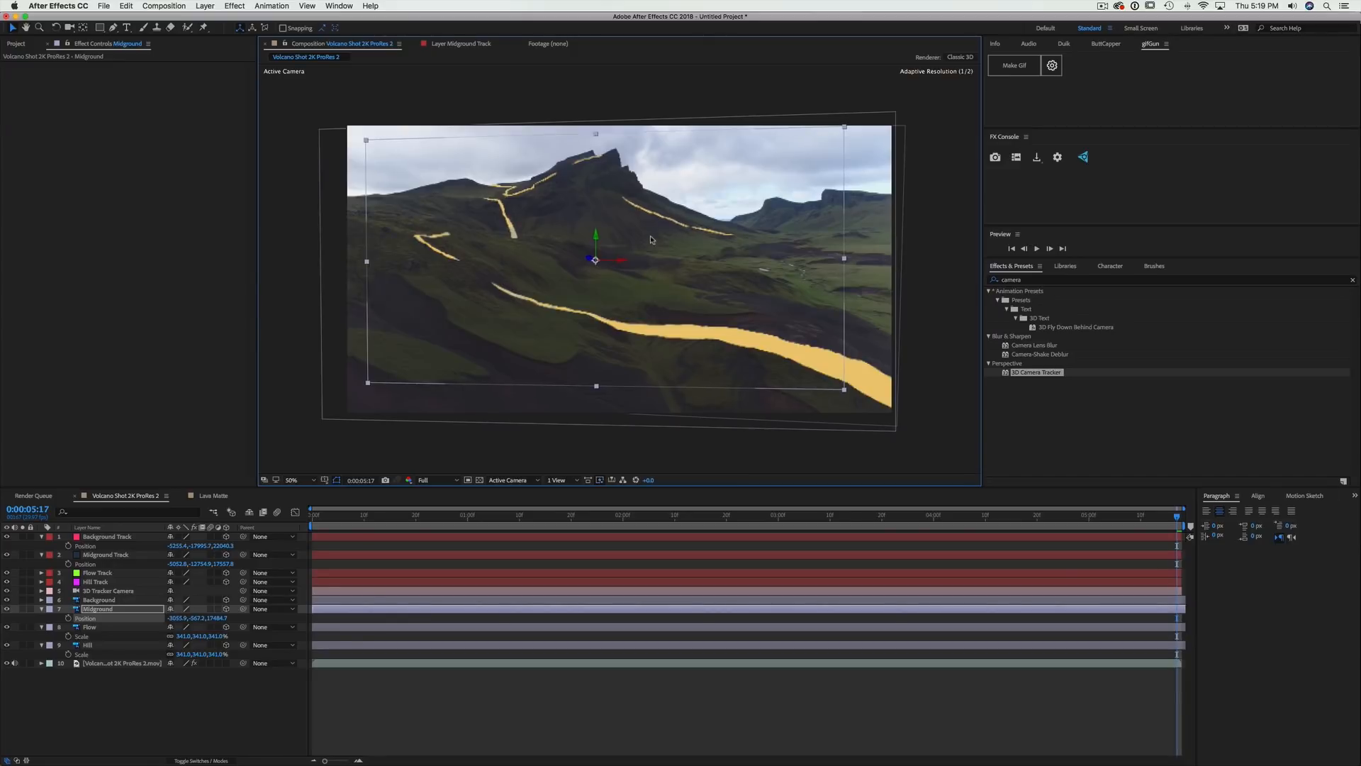
{"action": "left_click_drag", "start_coordinate": [850, 396], "coordinate": [885, 419]}
{"action": "left_click_drag", "start_coordinate": [777, 343], "coordinate": [788, 351]}
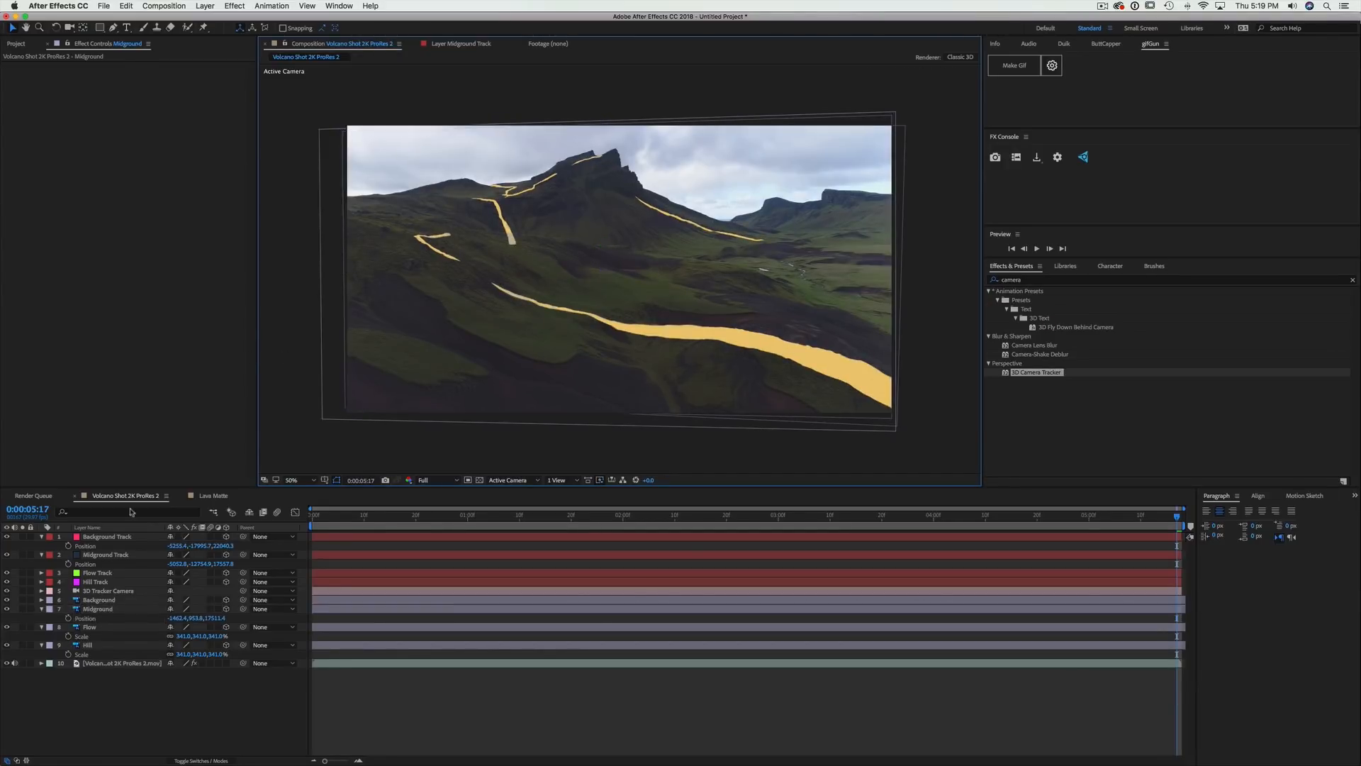
Reorder the layer stack so the Flow layer sits below the Hill layer
{"action": "left_click", "coordinate": [105, 628]}
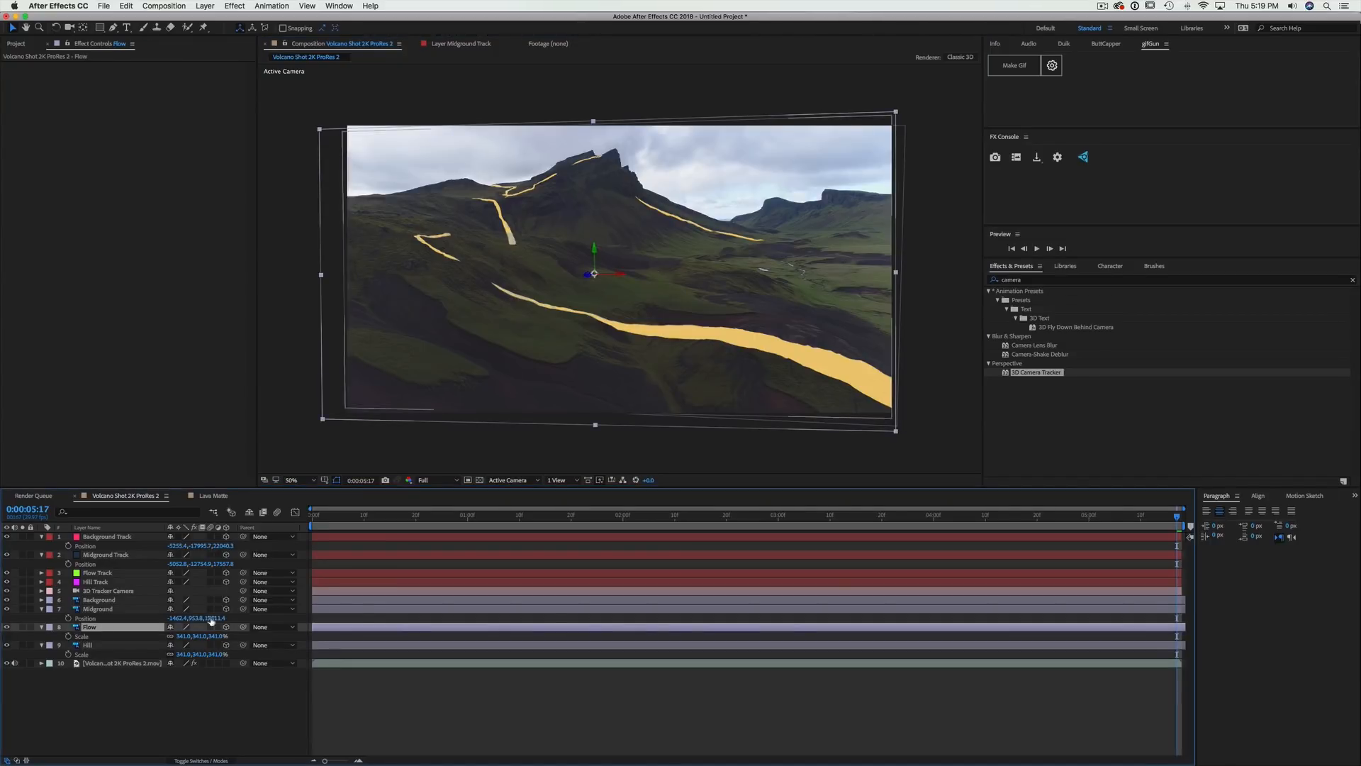
{"action": "left_click_drag", "start_coordinate": [104, 631], "coordinate": [106, 649]}
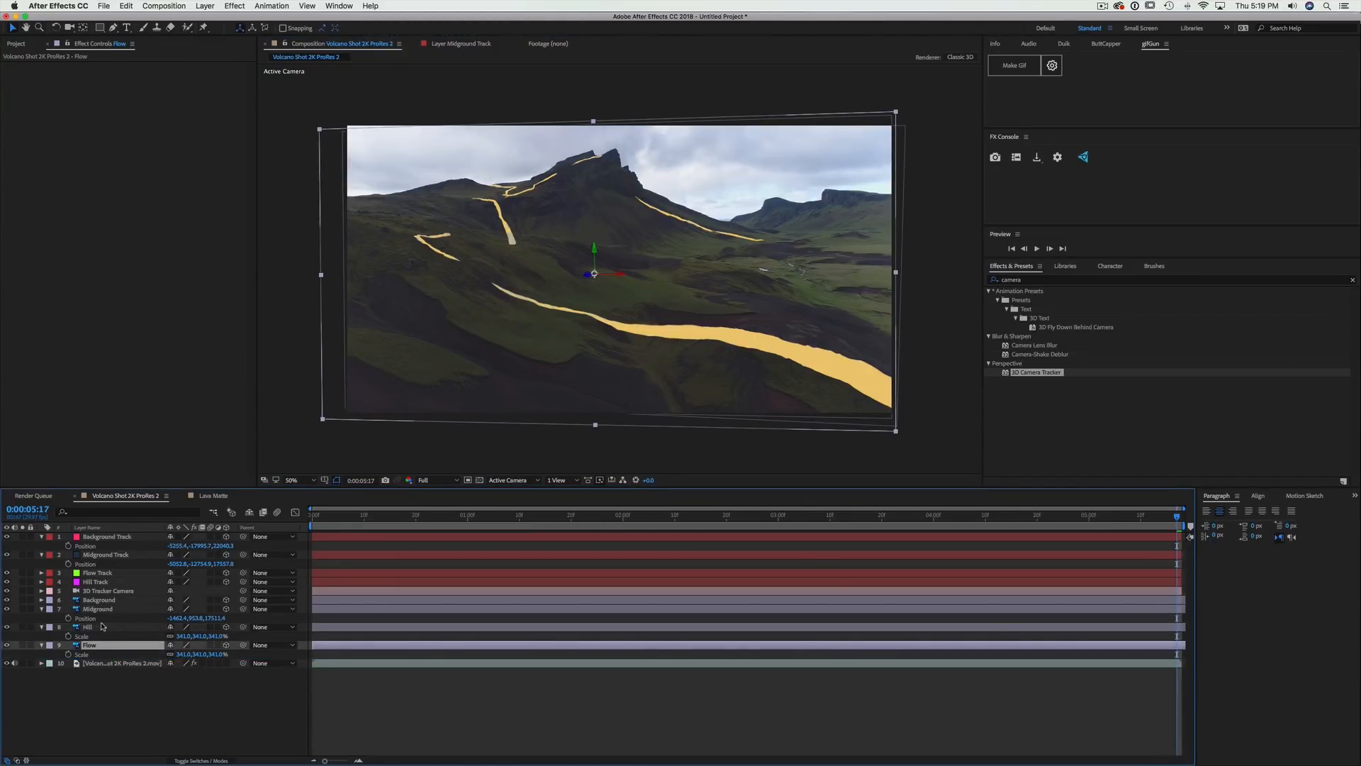
{"action": "left_click", "coordinate": [105, 627]}
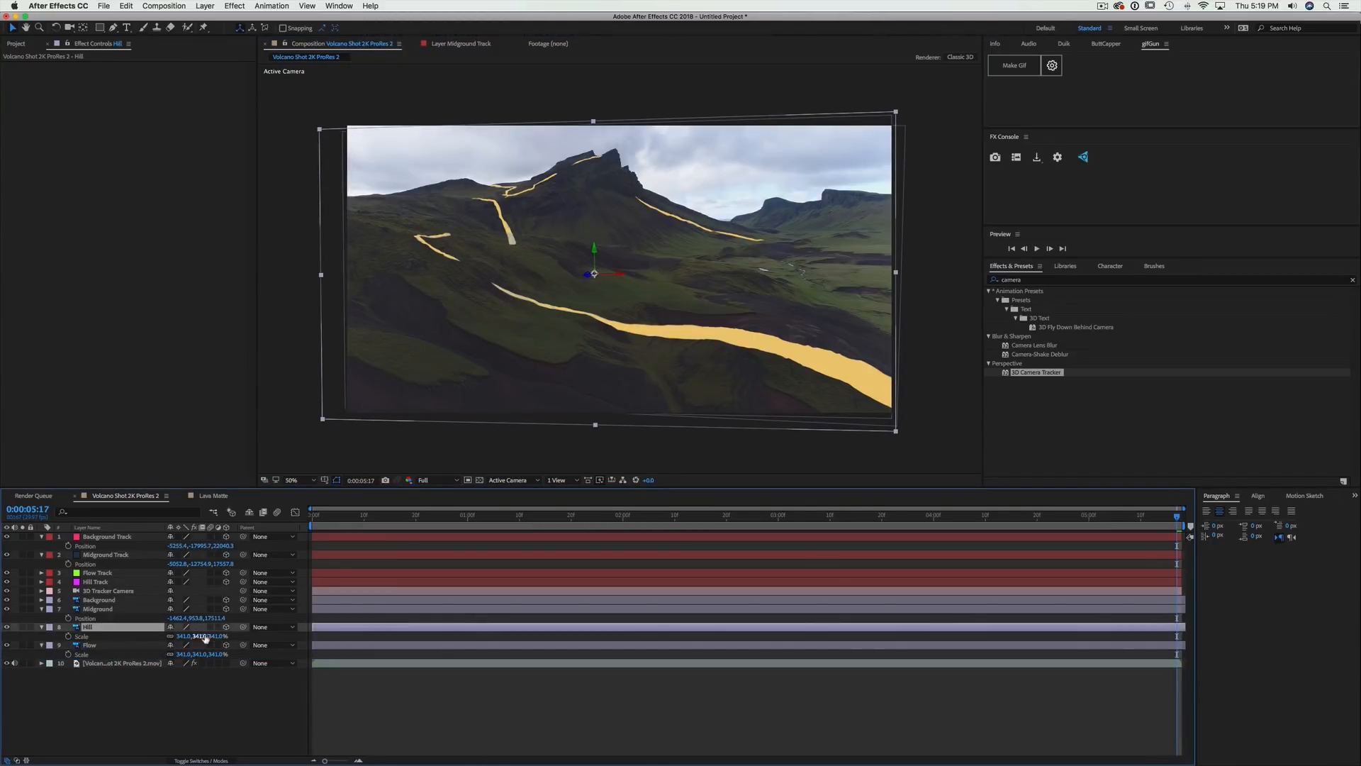
Copy the Hill Track null's Z position, 2973.1, into the Hill layer's Z position
{"action": "left_click", "coordinate": [110, 583]}
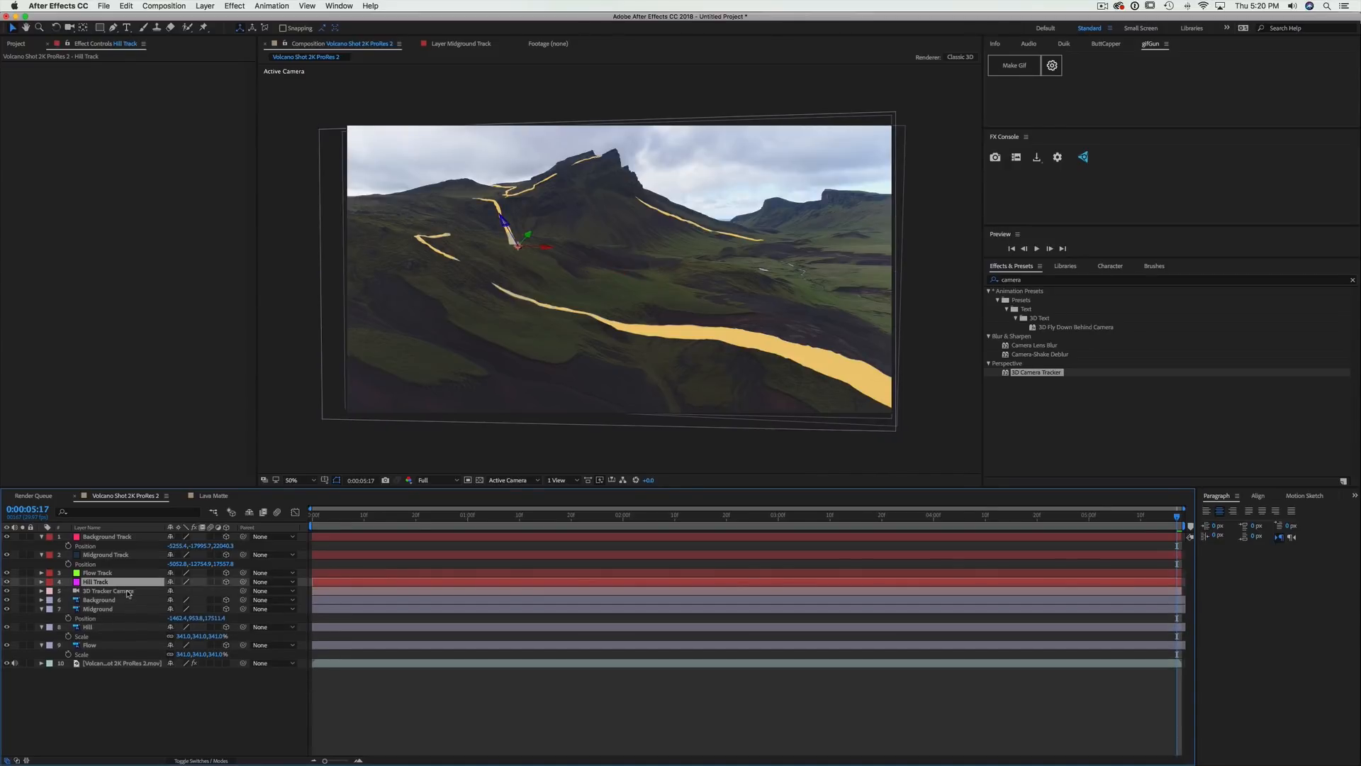
{"action": "key", "text": "p"}
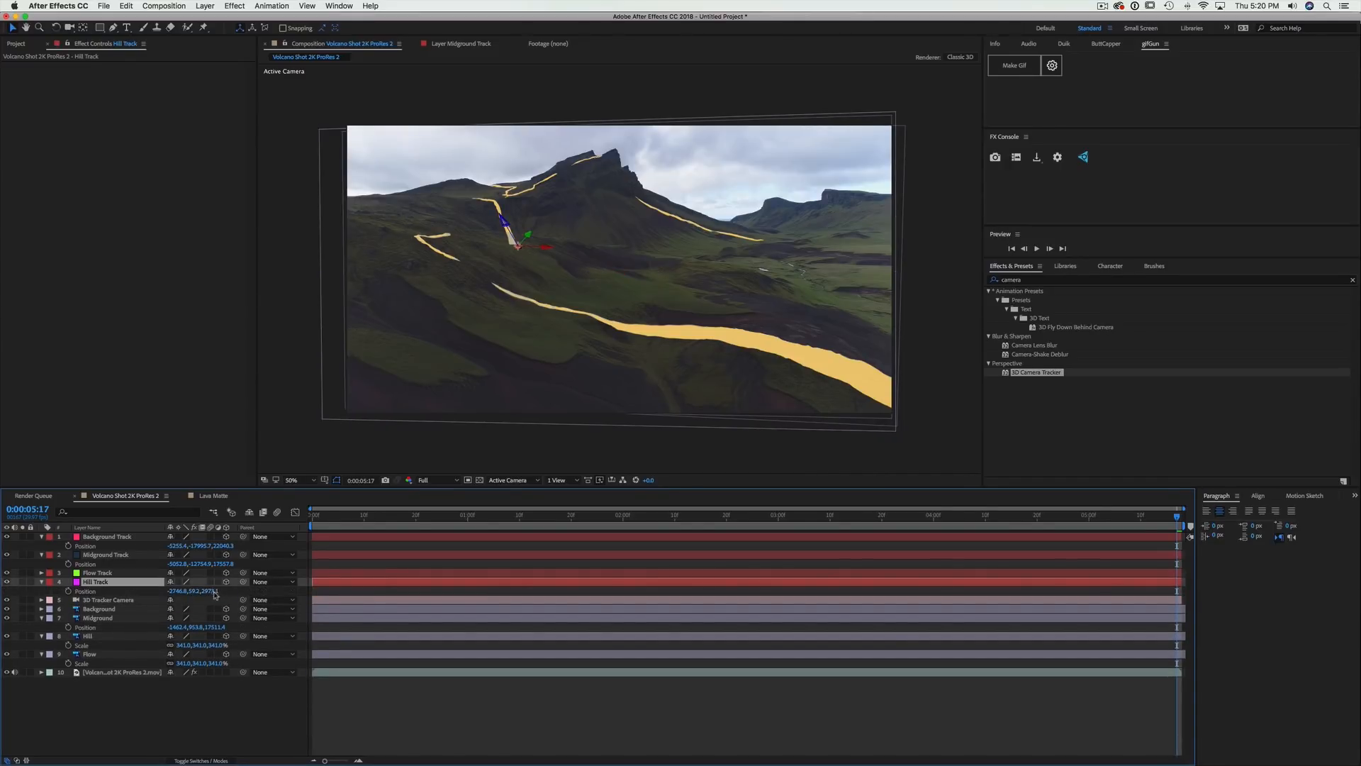
{"action": "left_click", "coordinate": [151, 727]}
{"action": "left_click", "coordinate": [157, 638]}
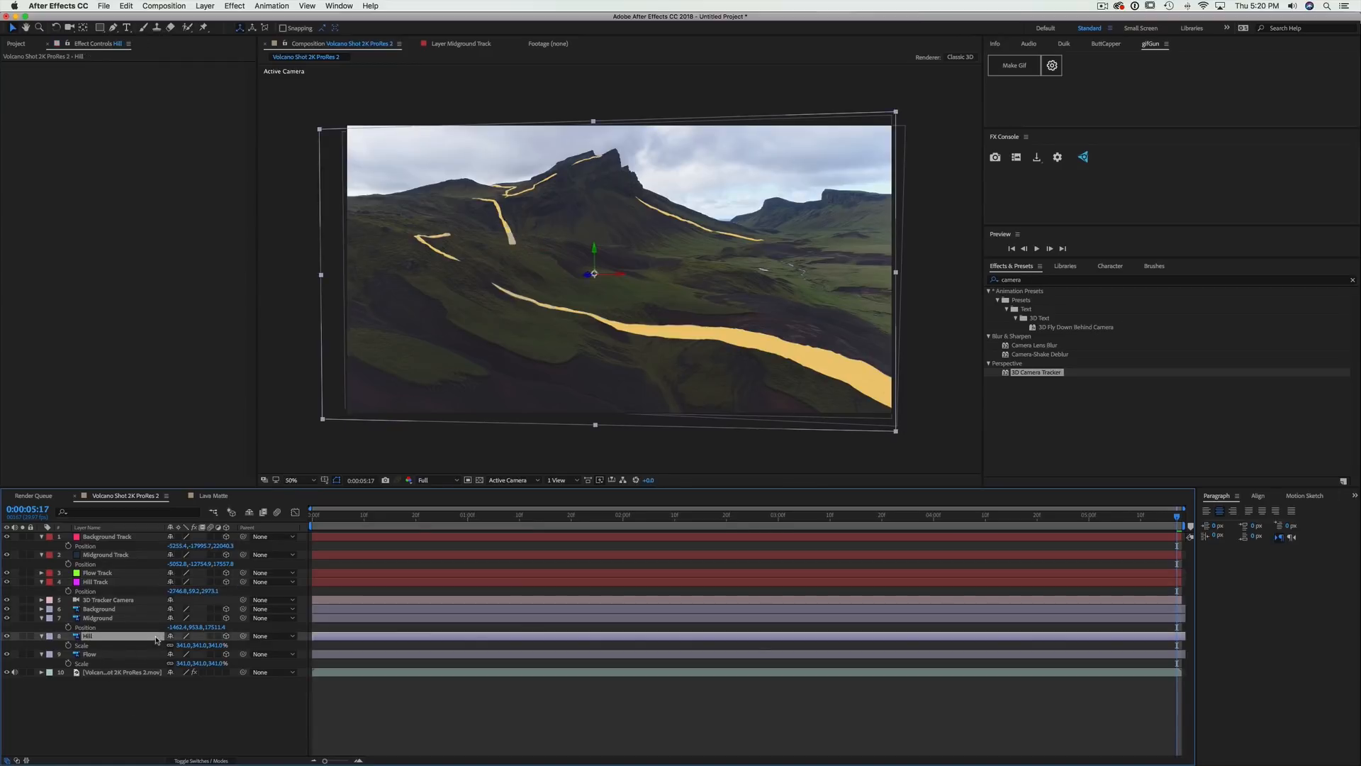
{"action": "key", "text": "p"}
{"action": "left_click", "coordinate": [210, 645]}
{"action": "type", "text": "2973.1"}
{"action": "left_click", "coordinate": [163, 627]}
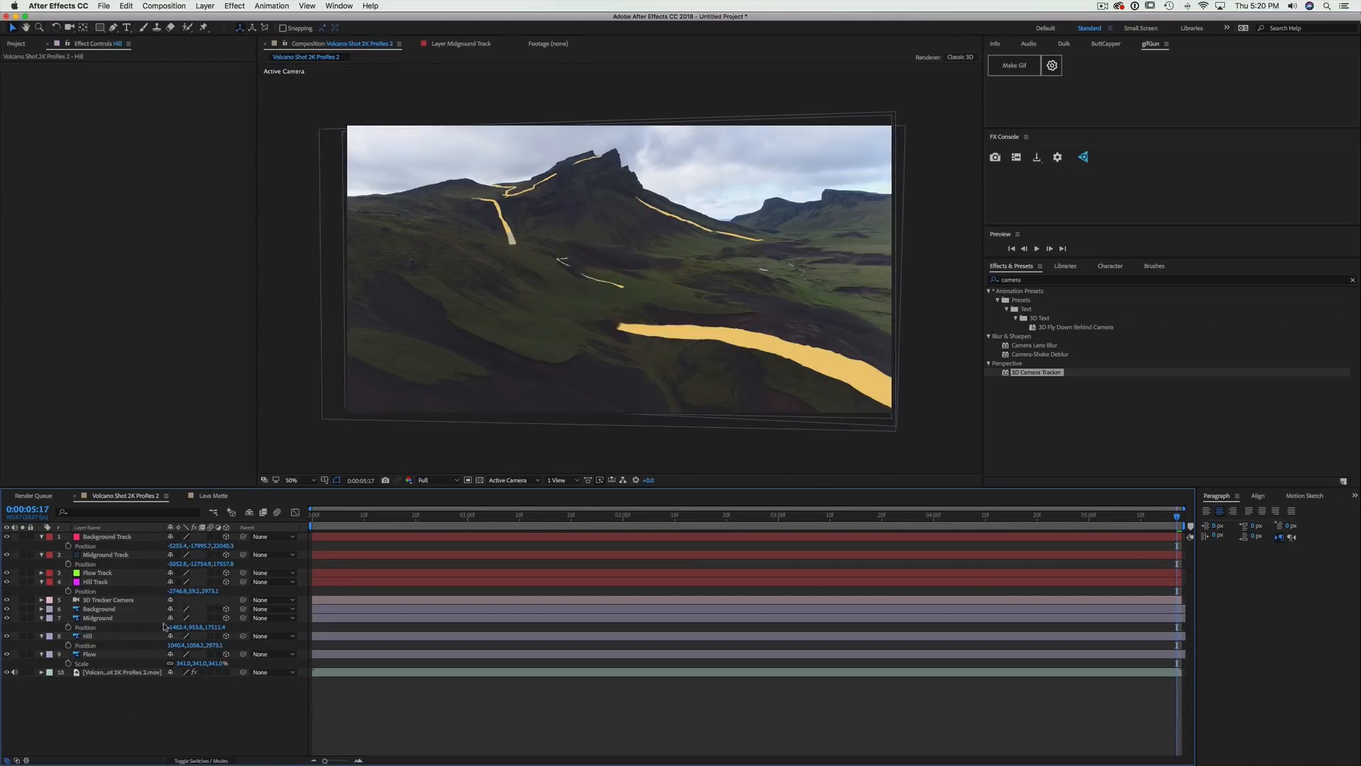
Enlarge the Hill layer to about the frame size and nudge it so its lava lies on the near hillside
{"action": "left_click", "coordinate": [119, 636]}
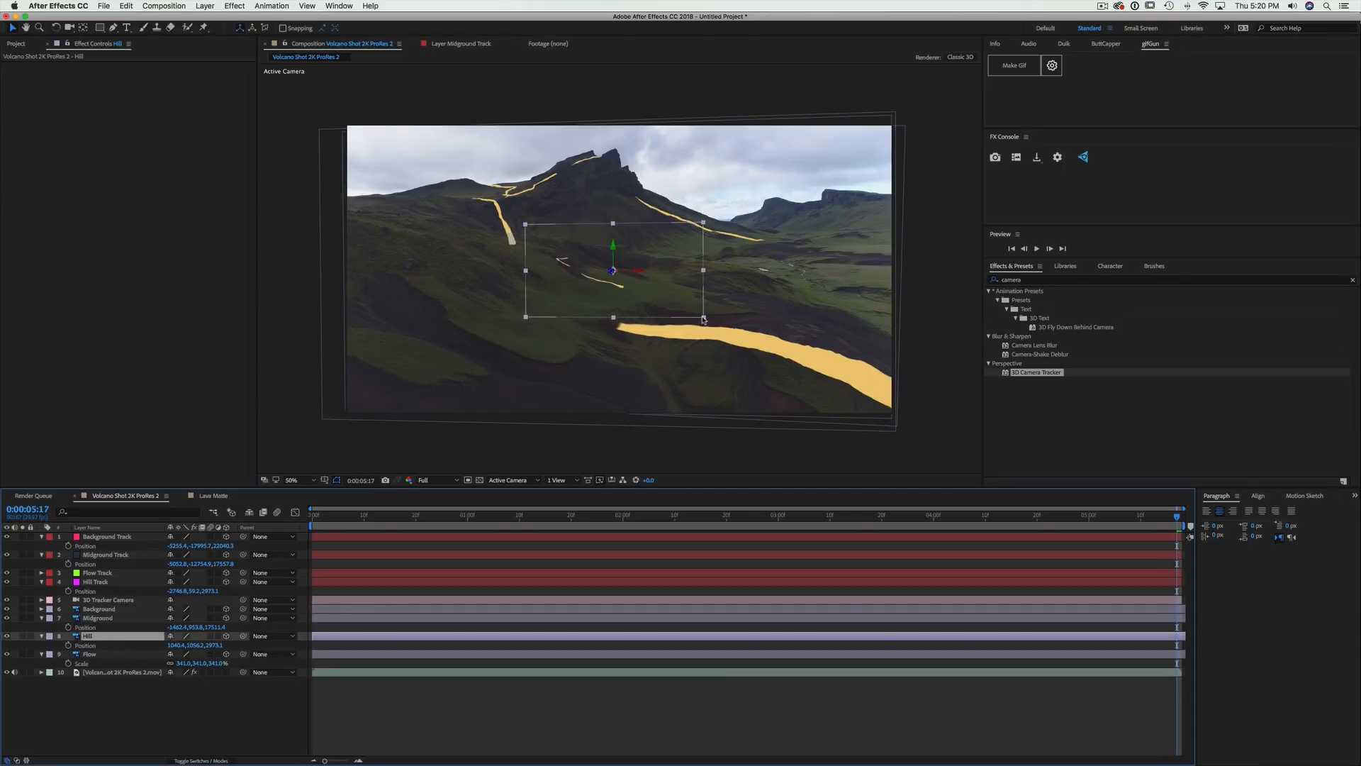
{"action": "left_click_drag", "start_coordinate": [704, 317], "coordinate": [931, 419]}
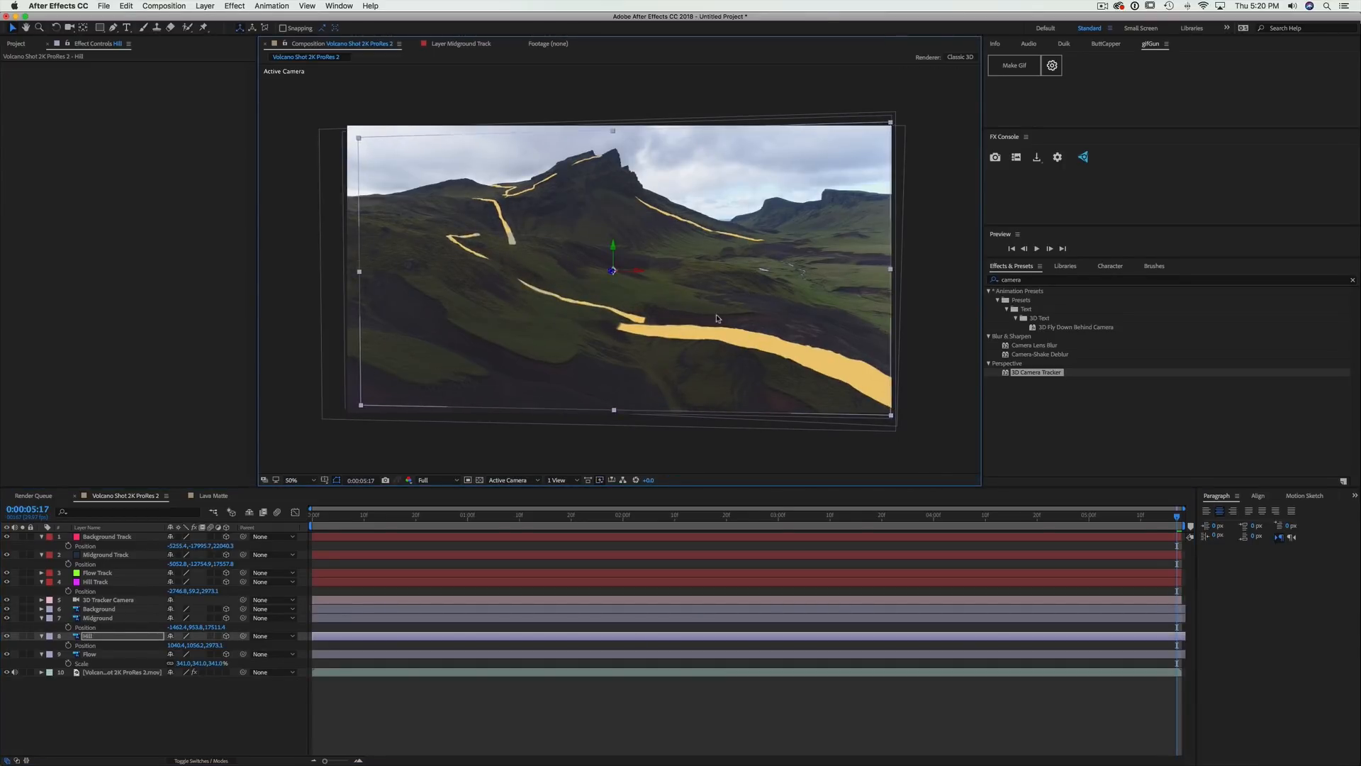
{"action": "left_click_drag", "start_coordinate": [717, 317], "coordinate": [716, 315]}
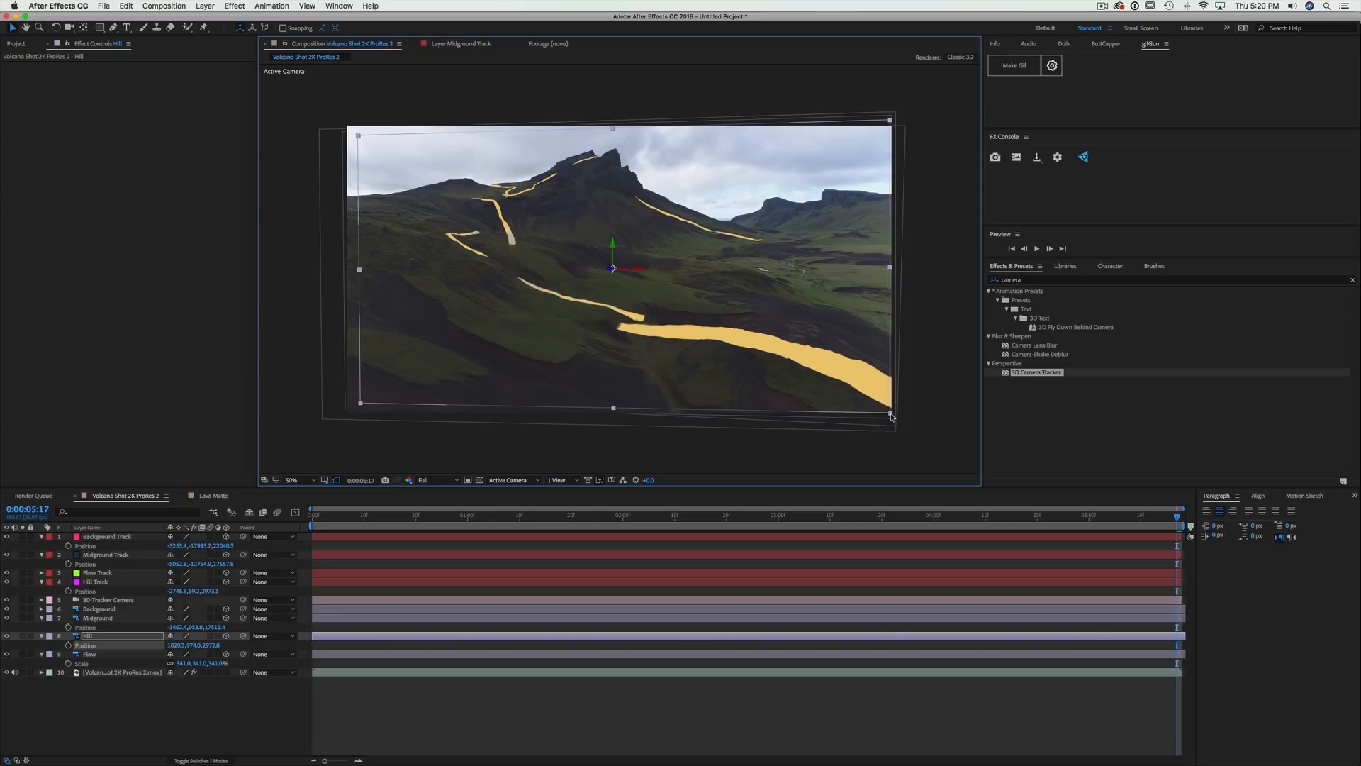
{"action": "left_click_drag", "start_coordinate": [891, 414], "coordinate": [896, 417]}
{"action": "left_click_drag", "start_coordinate": [803, 315], "coordinate": [813, 328]}
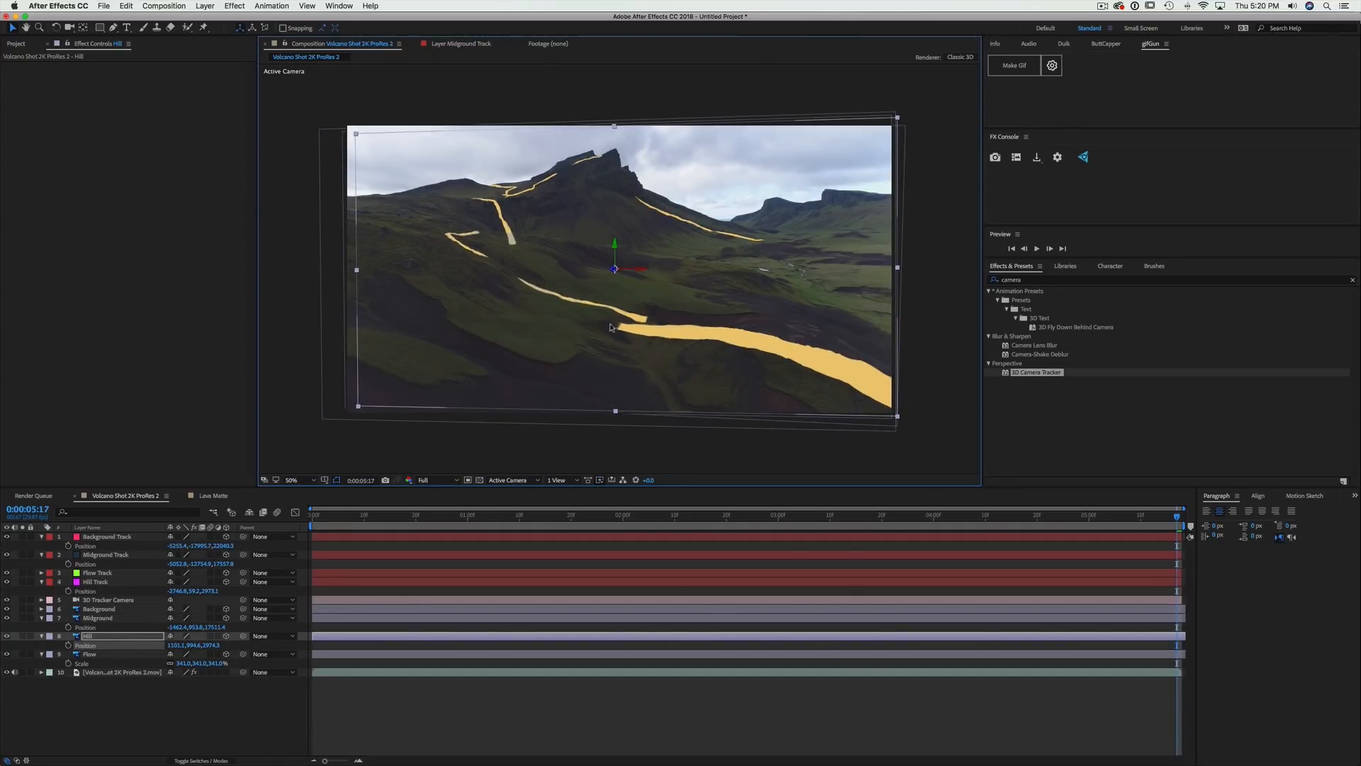
{"action": "left_click", "coordinate": [446, 448]}
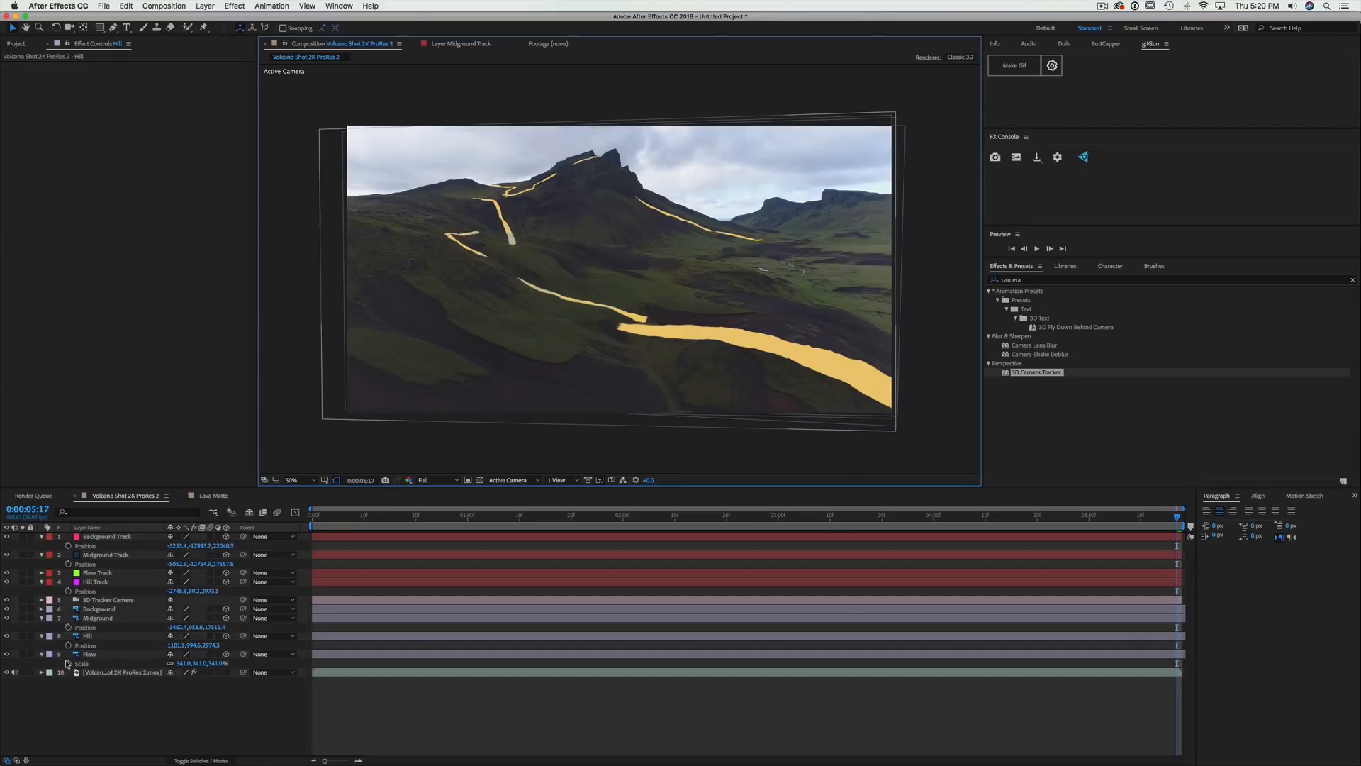
Collapse the Flow and Hill layers' properties and move the Flow Track null below the Hill Track null
{"action": "left_click", "coordinate": [40, 654]}
{"action": "left_click", "coordinate": [94, 654]}
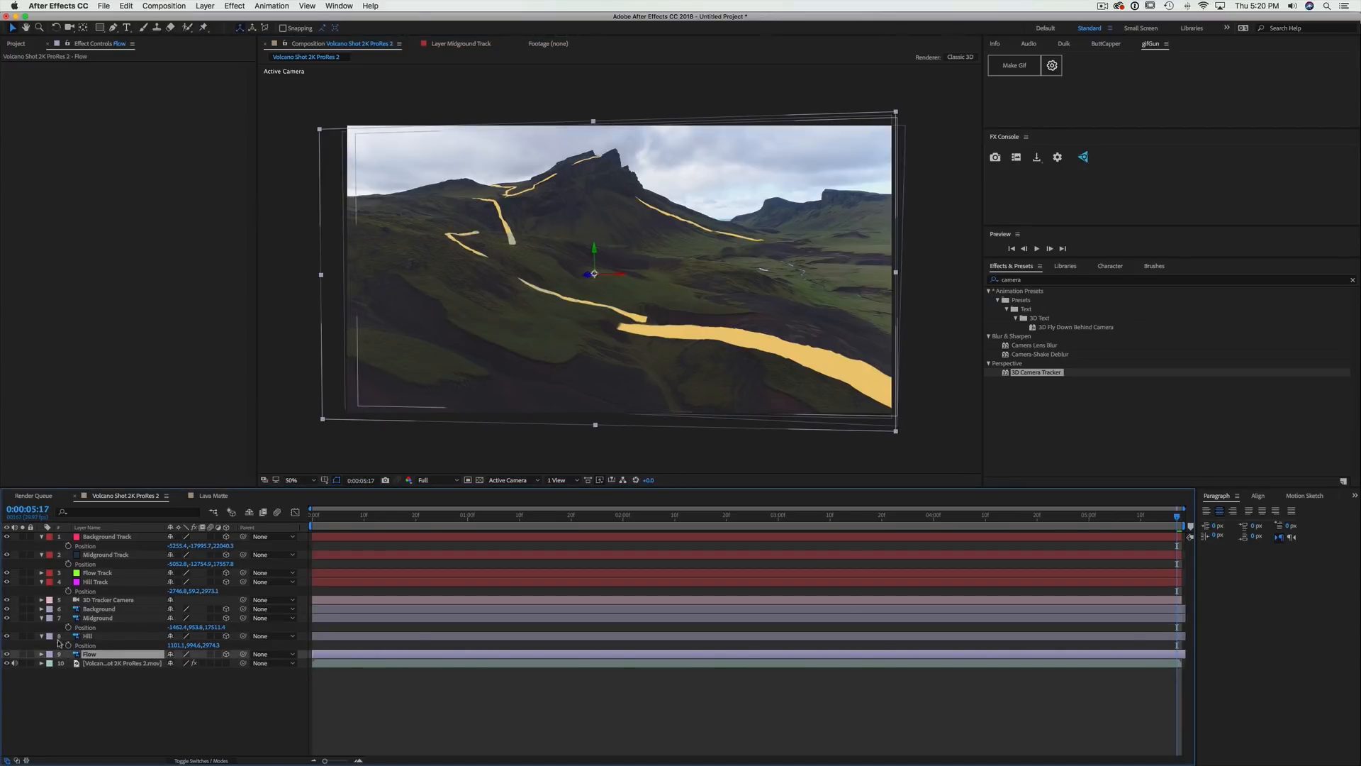
{"action": "left_click", "coordinate": [41, 636]}
{"action": "left_click", "coordinate": [108, 644]}
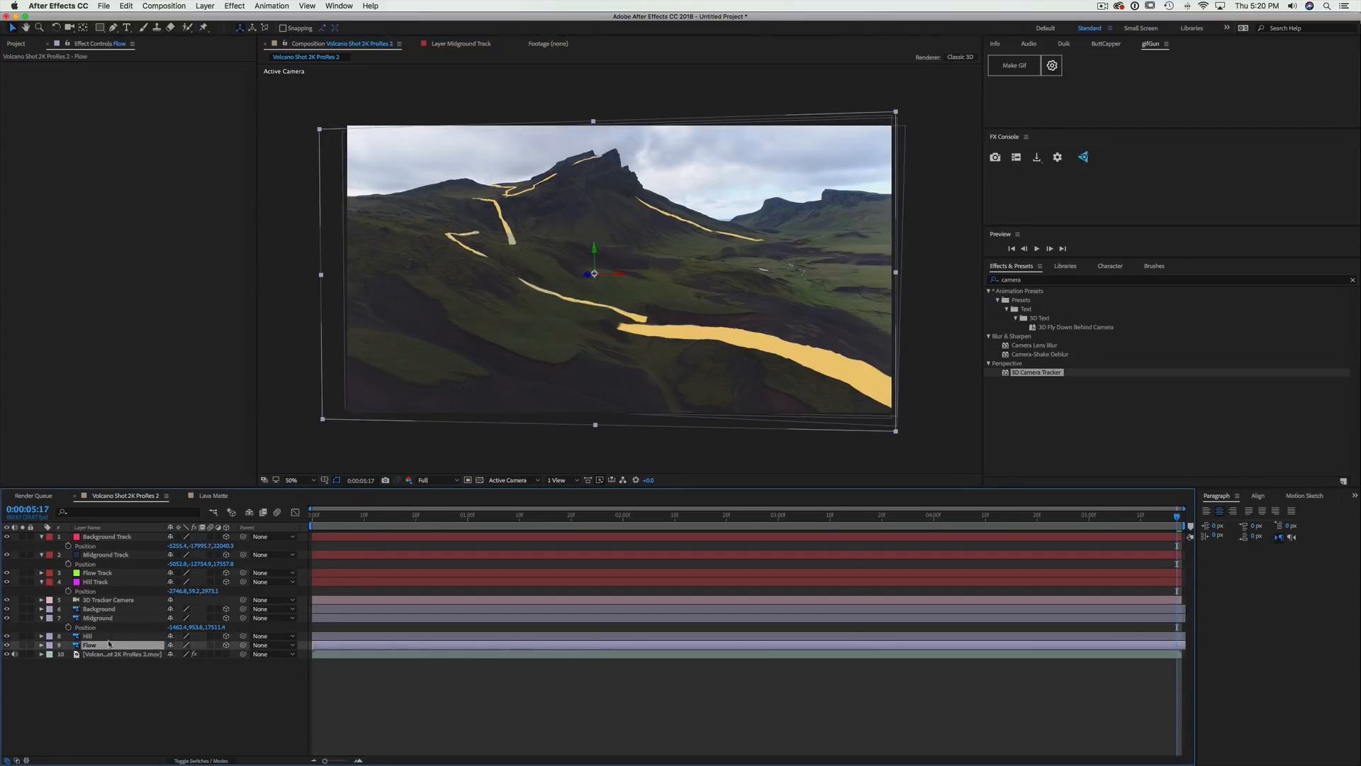
{"action": "left_click", "coordinate": [104, 583]}
{"action": "left_click", "coordinate": [113, 575]}
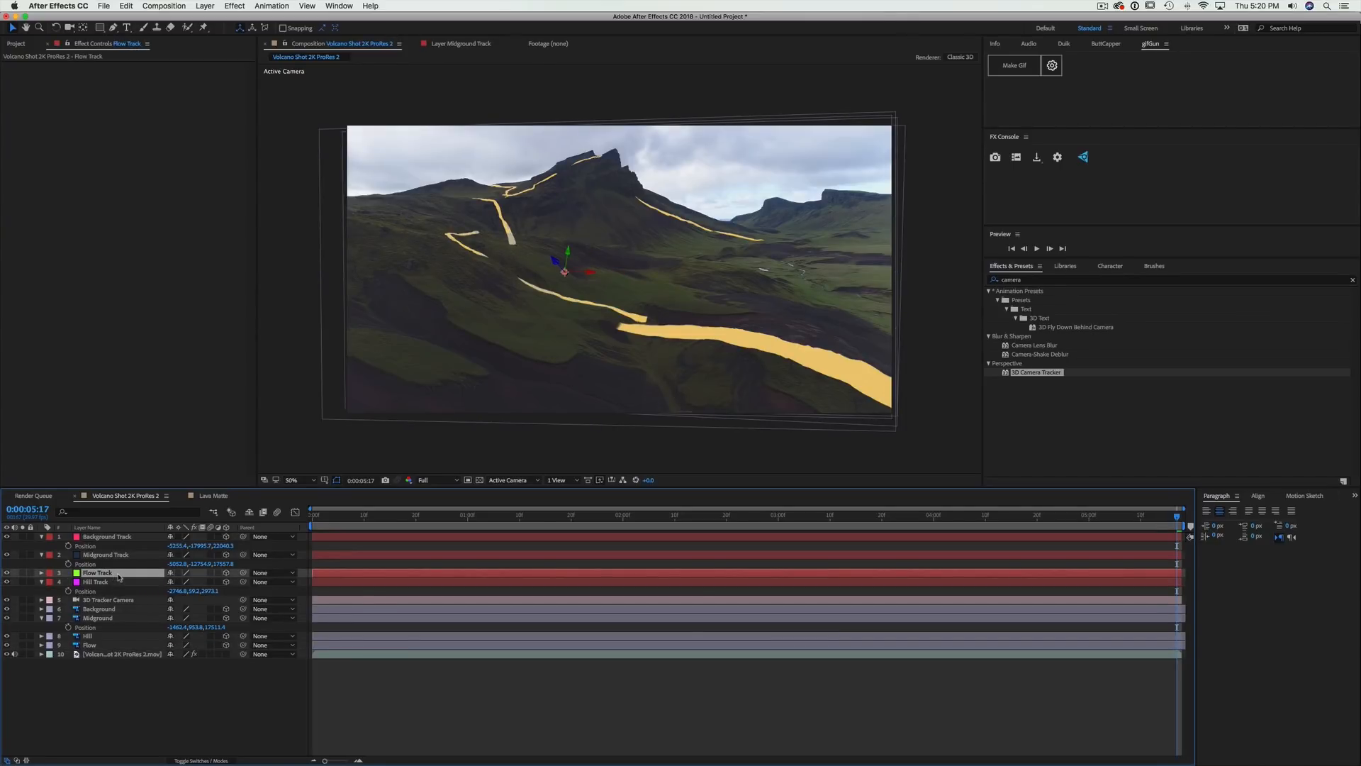
{"action": "left_click_drag", "start_coordinate": [119, 577], "coordinate": [136, 585]}
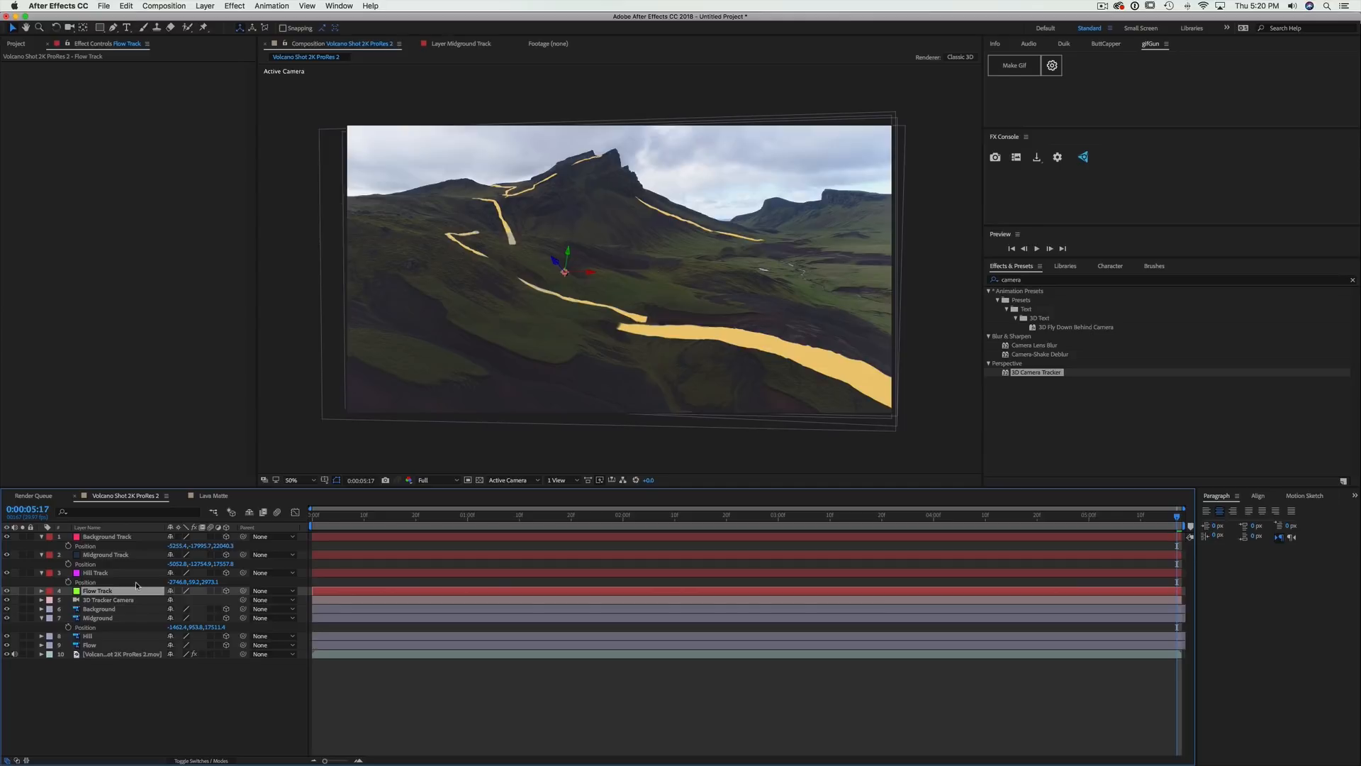
Copy the Flow Track null's Z position, 2308.7, into the Flow layer's Z position
{"action": "key", "text": "p"}
{"action": "left_click", "coordinate": [220, 600]}
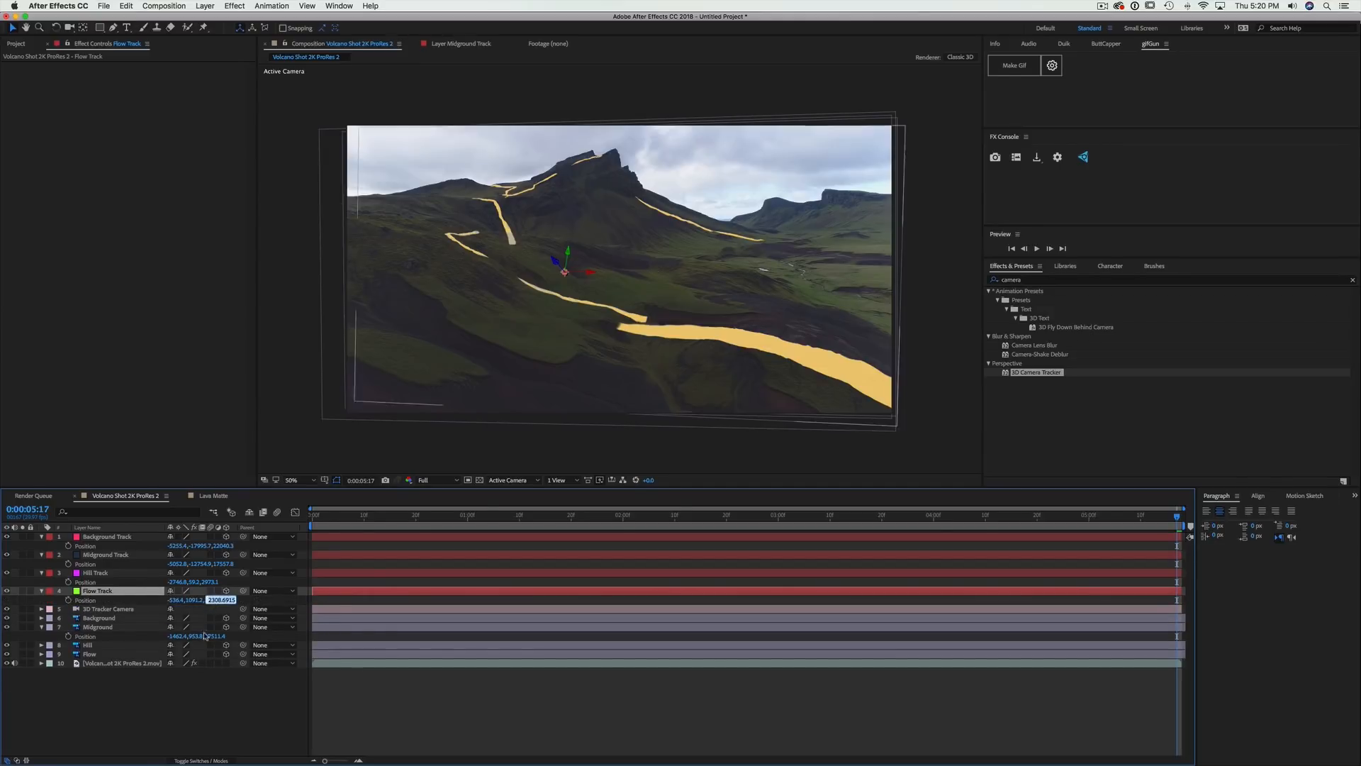
{"action": "left_click", "coordinate": [125, 693]}
{"action": "left_click", "coordinate": [112, 654]}
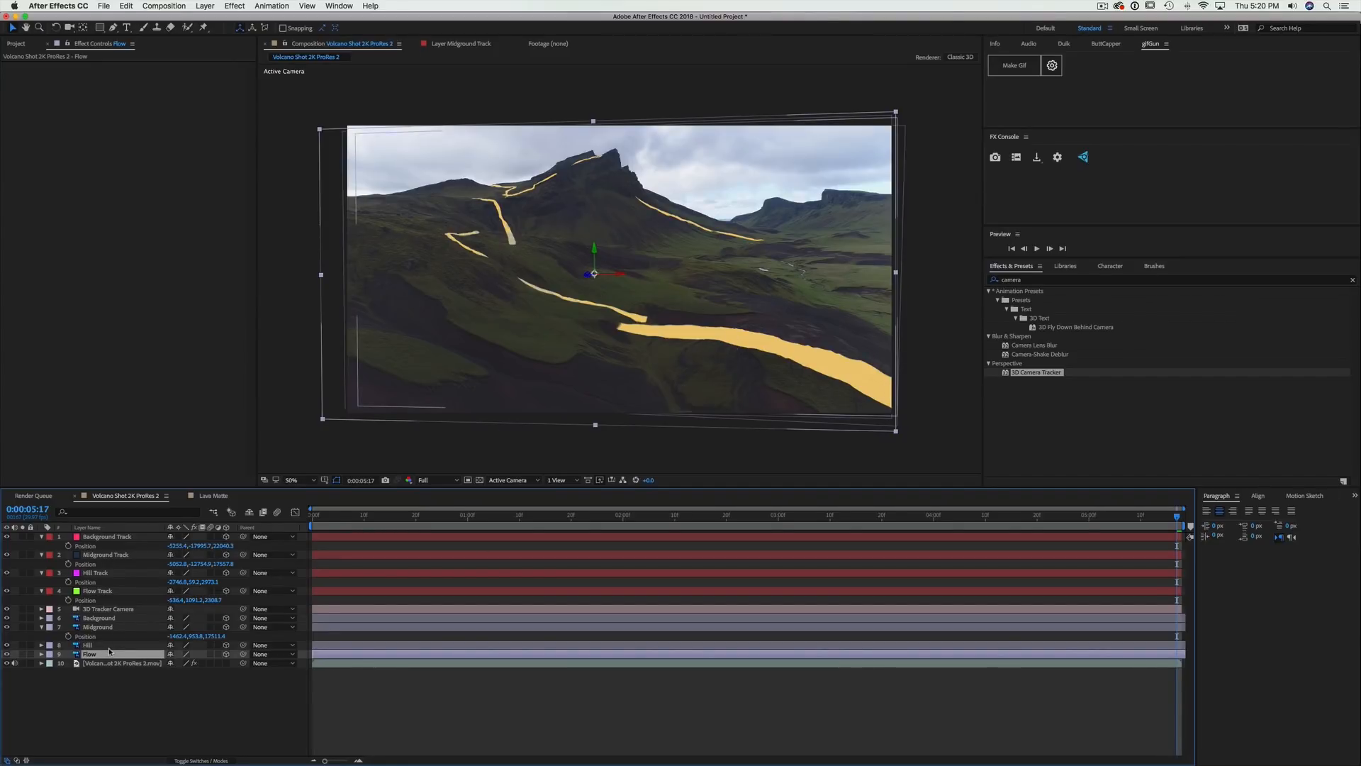
{"action": "key", "text": "p"}
{"action": "left_click", "coordinate": [213, 664]}
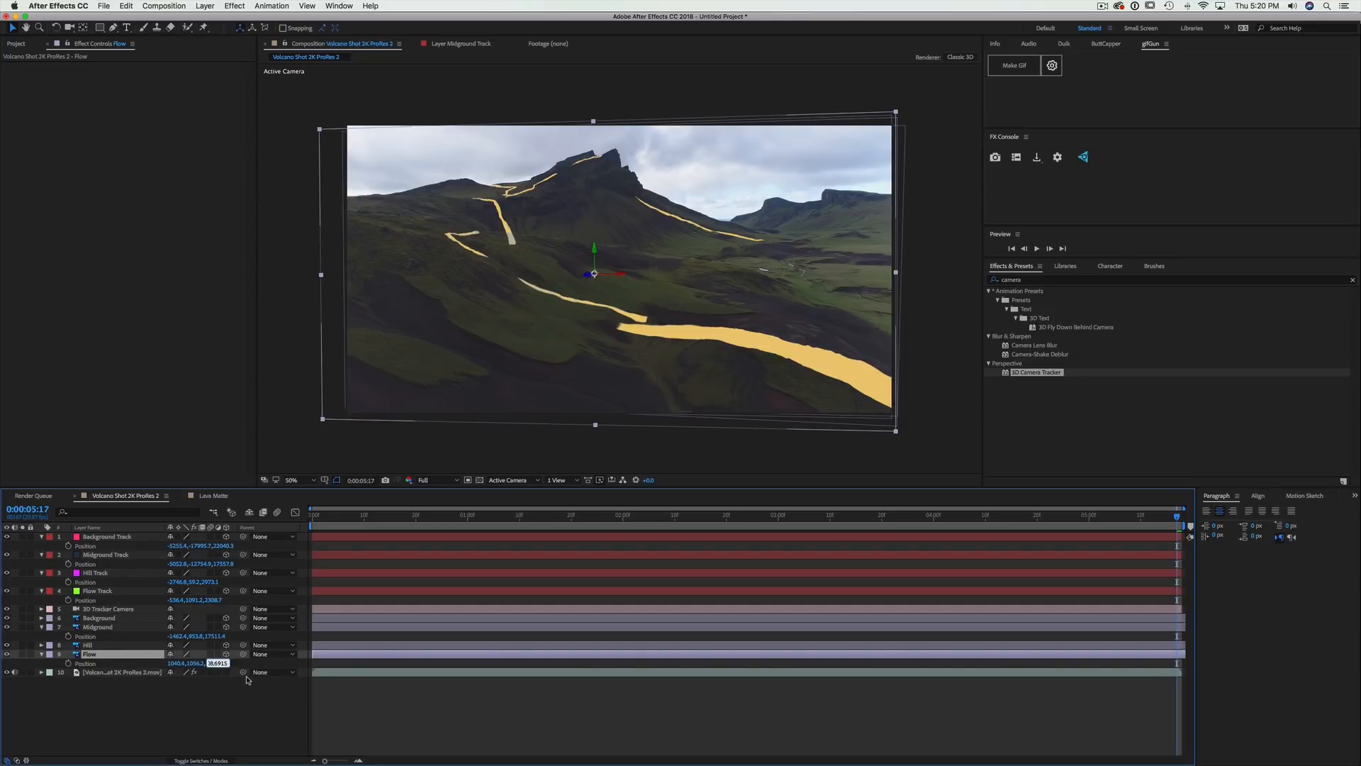
{"action": "type", "text": "2308.7"}
{"action": "key", "text": "Return"}
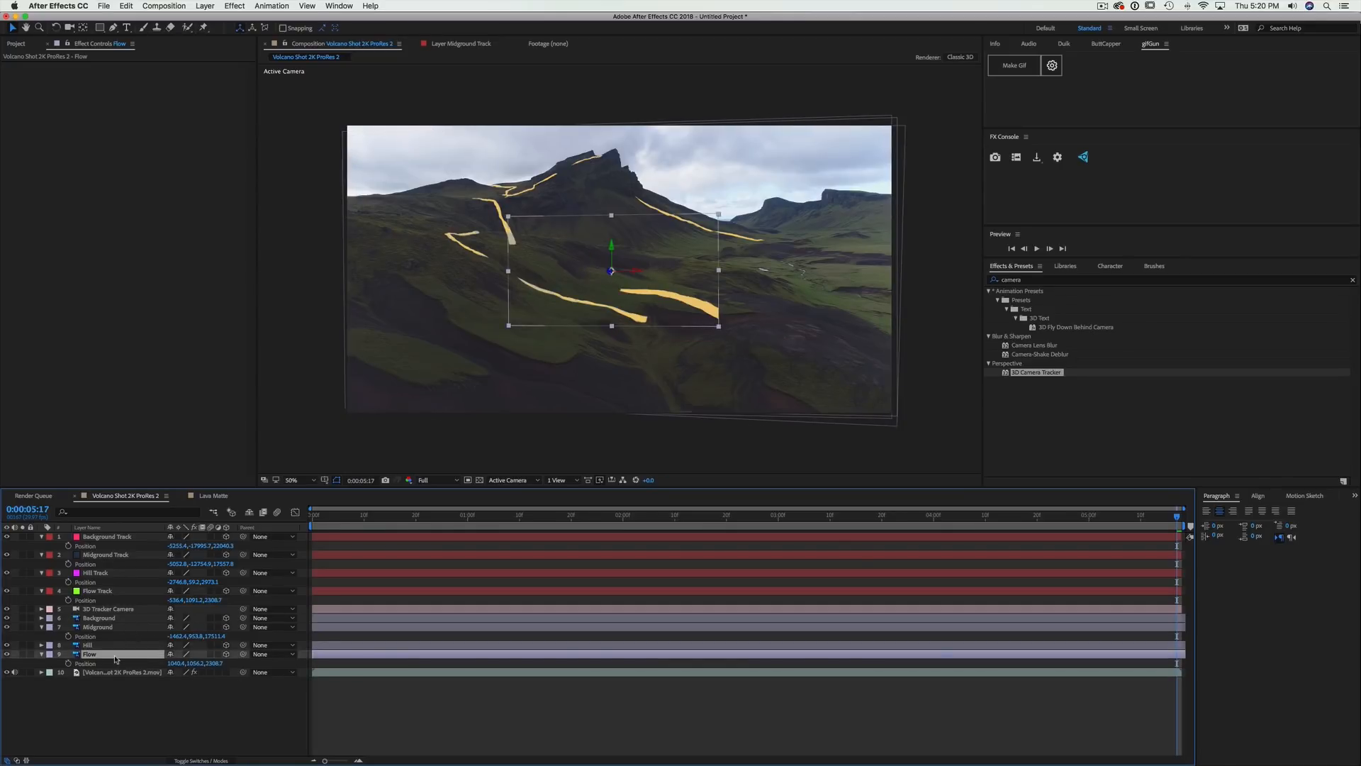
Scale the Flow layer to 901%, rotate it clockwise and position its lava against the lower end of the Hill layer's flow
{"action": "key", "text": "s"}
{"action": "left_click_drag", "start_coordinate": [186, 663], "coordinate": [433, 587]}
{"action": "key", "text": "w"}
{"action": "left_click", "coordinate": [611, 270]}
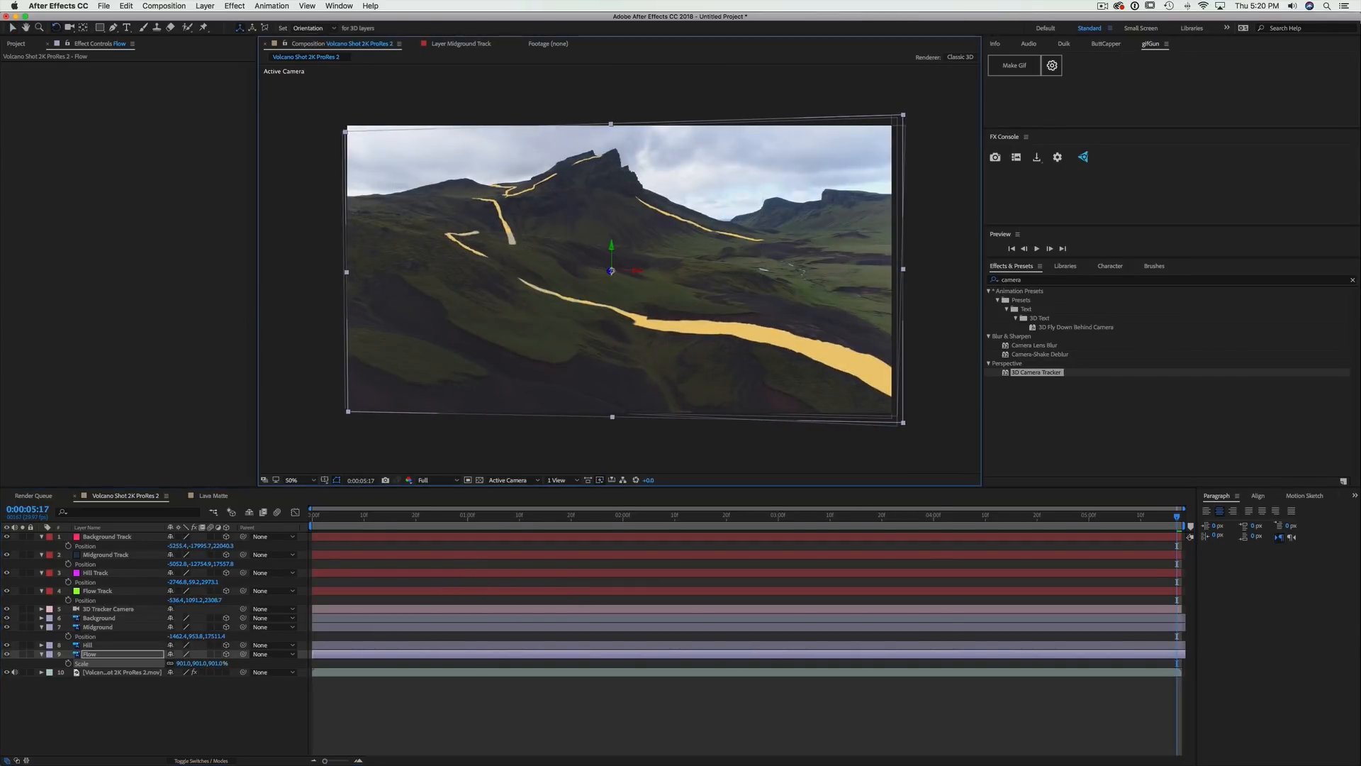
{"action": "left_click_drag", "start_coordinate": [611, 271], "coordinate": [687, 325]}
{"action": "key", "text": "v"}
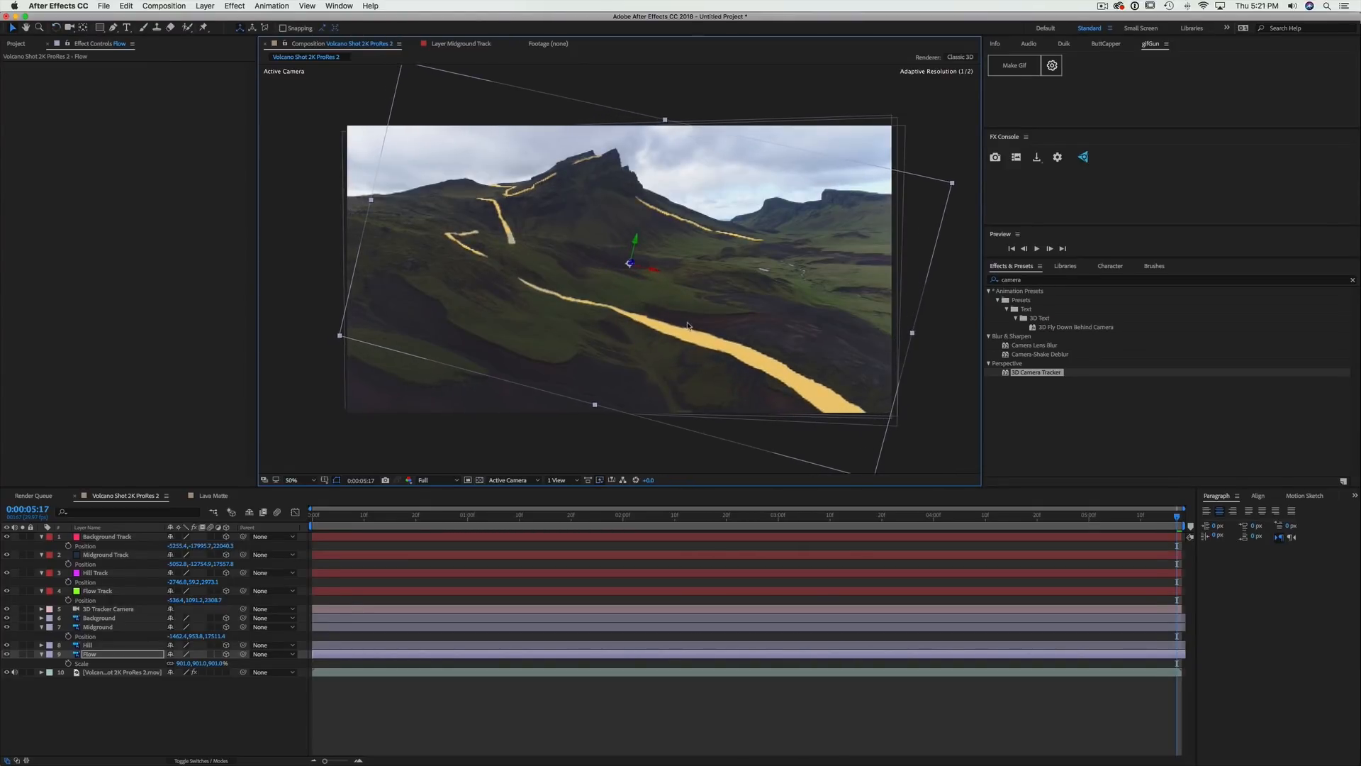
Inspect the join between the Hill and Flow lava and scrub back to 0:00:00:00 to check how the layers track
{"action": "scroll", "coordinate": [652, 331], "scroll_direction": "up", "scroll_amount": 4}
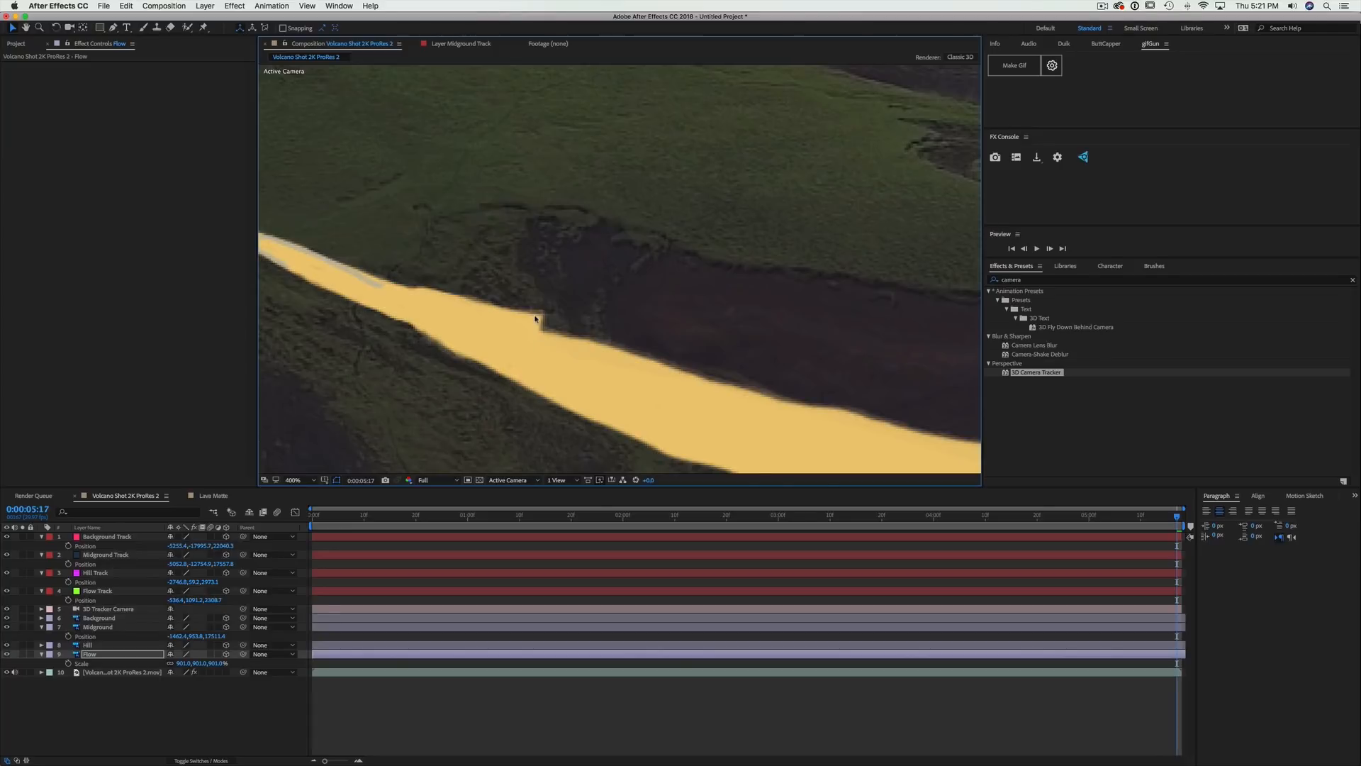
{"action": "scroll", "coordinate": [536, 319], "scroll_direction": "down", "scroll_amount": 6}
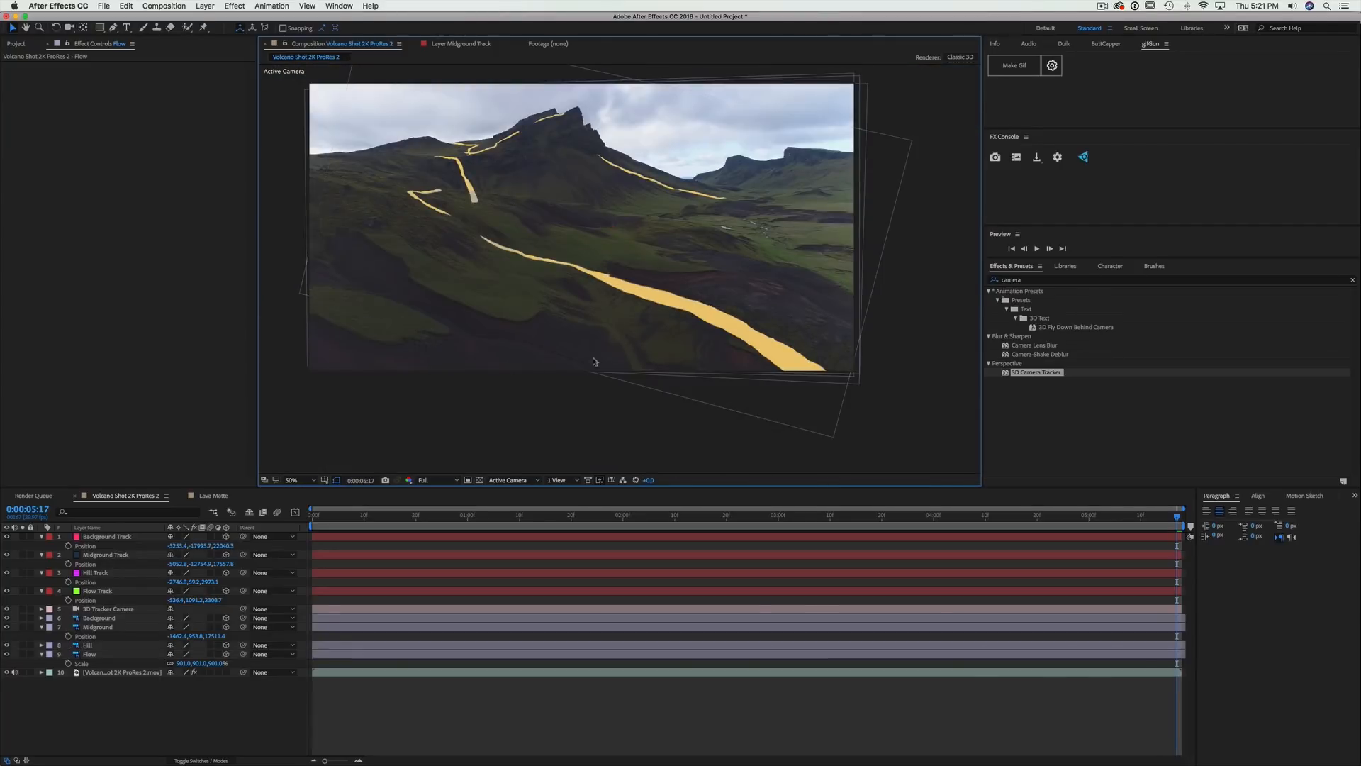
{"action": "left_click_drag", "start_coordinate": [547, 169], "coordinate": [556, 182]}
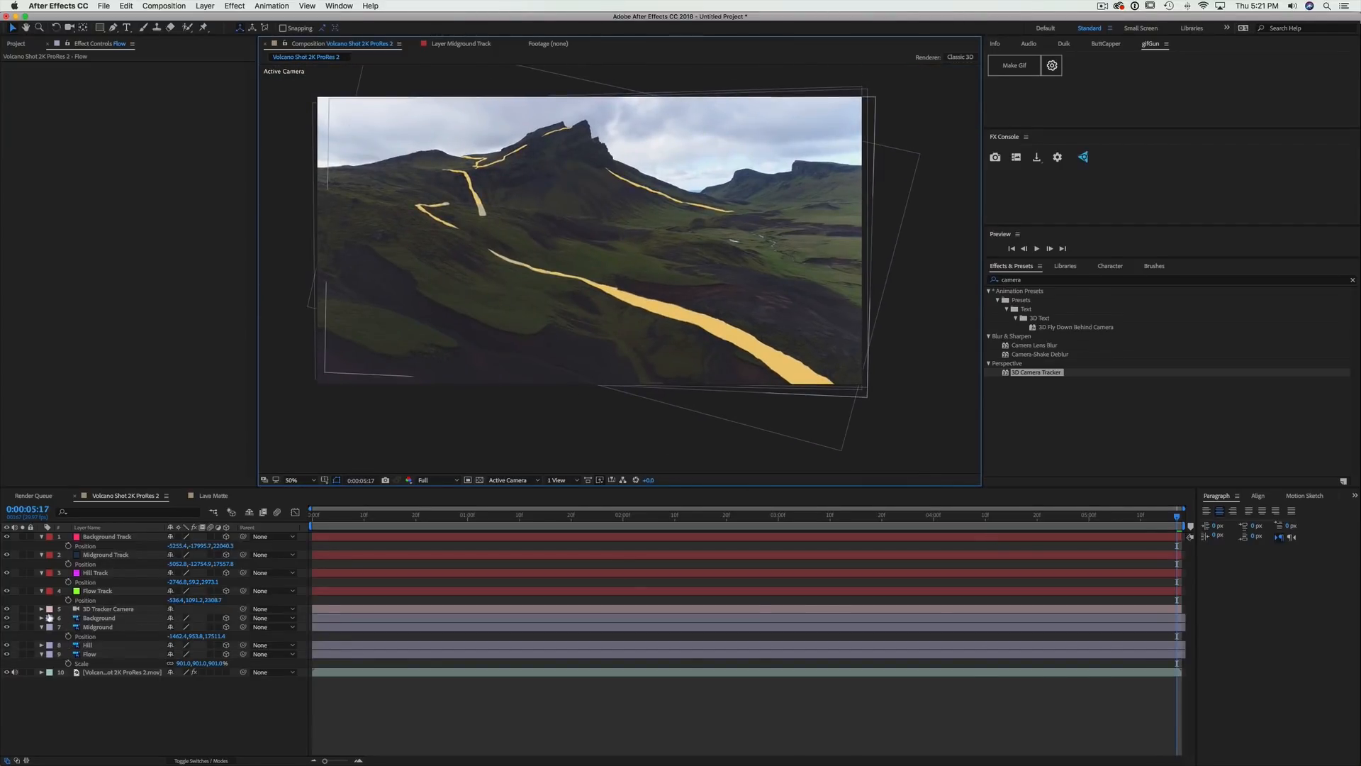
{"action": "left_click", "coordinate": [41, 590]}
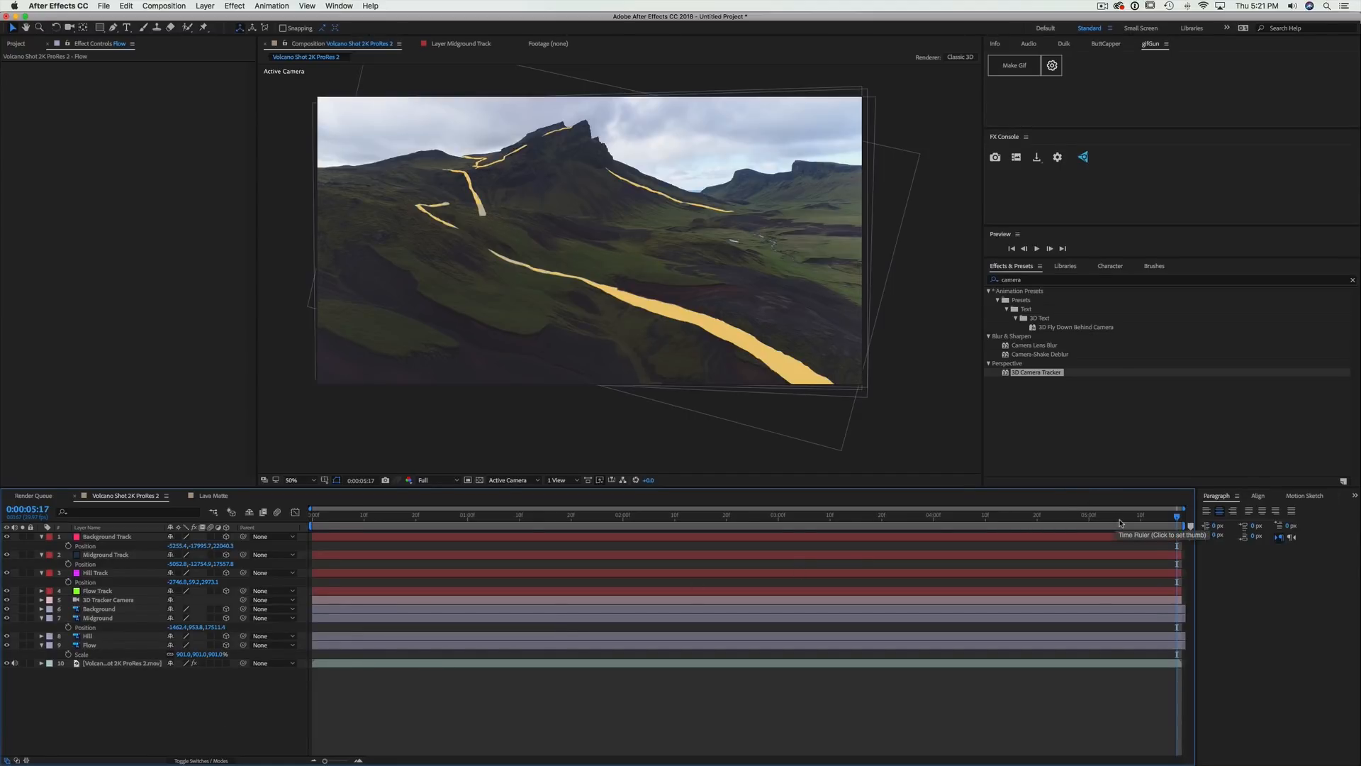
{"action": "left_click_drag", "start_coordinate": [1121, 523], "coordinate": [186, 537]}
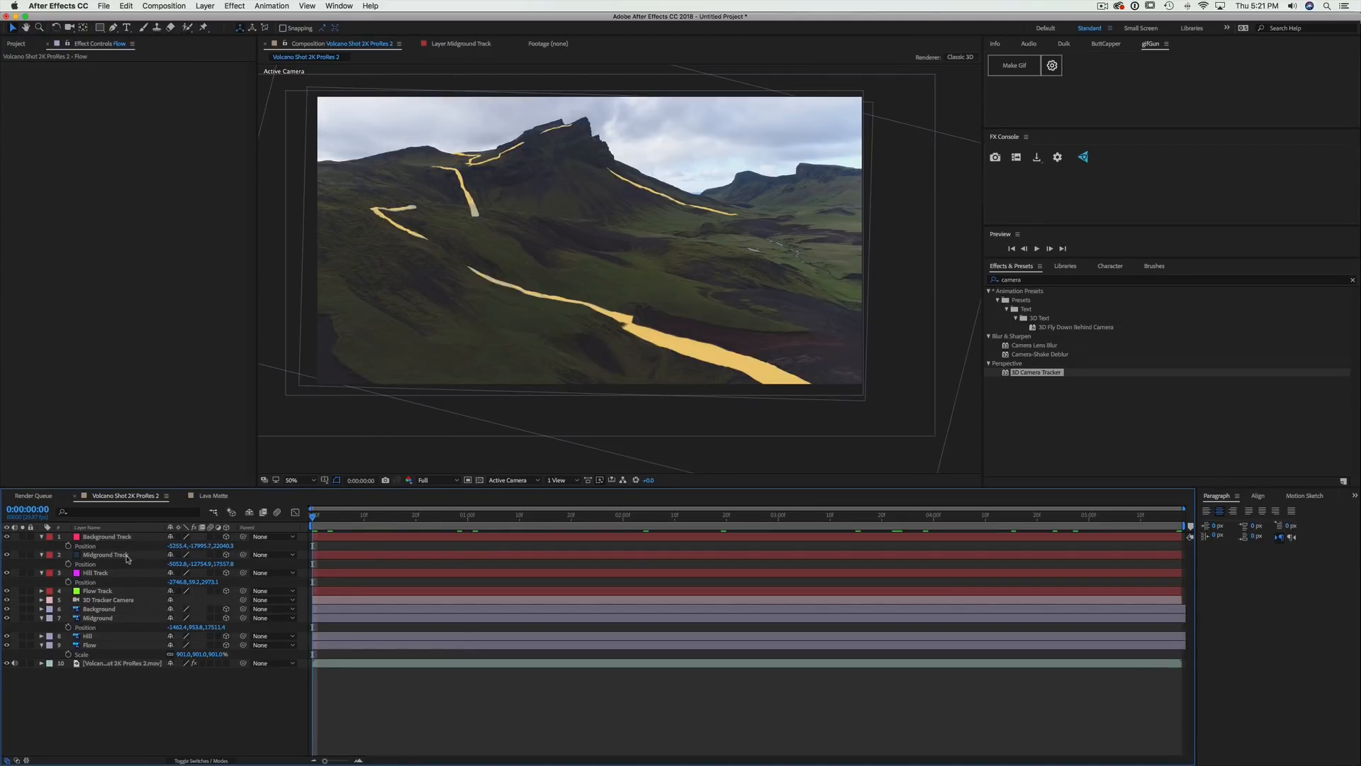
Delete the Background, Midground, Hill and Flow Track nulls and collapse the Midground and Flow layers' properties
{"action": "left_click", "coordinate": [103, 600]}
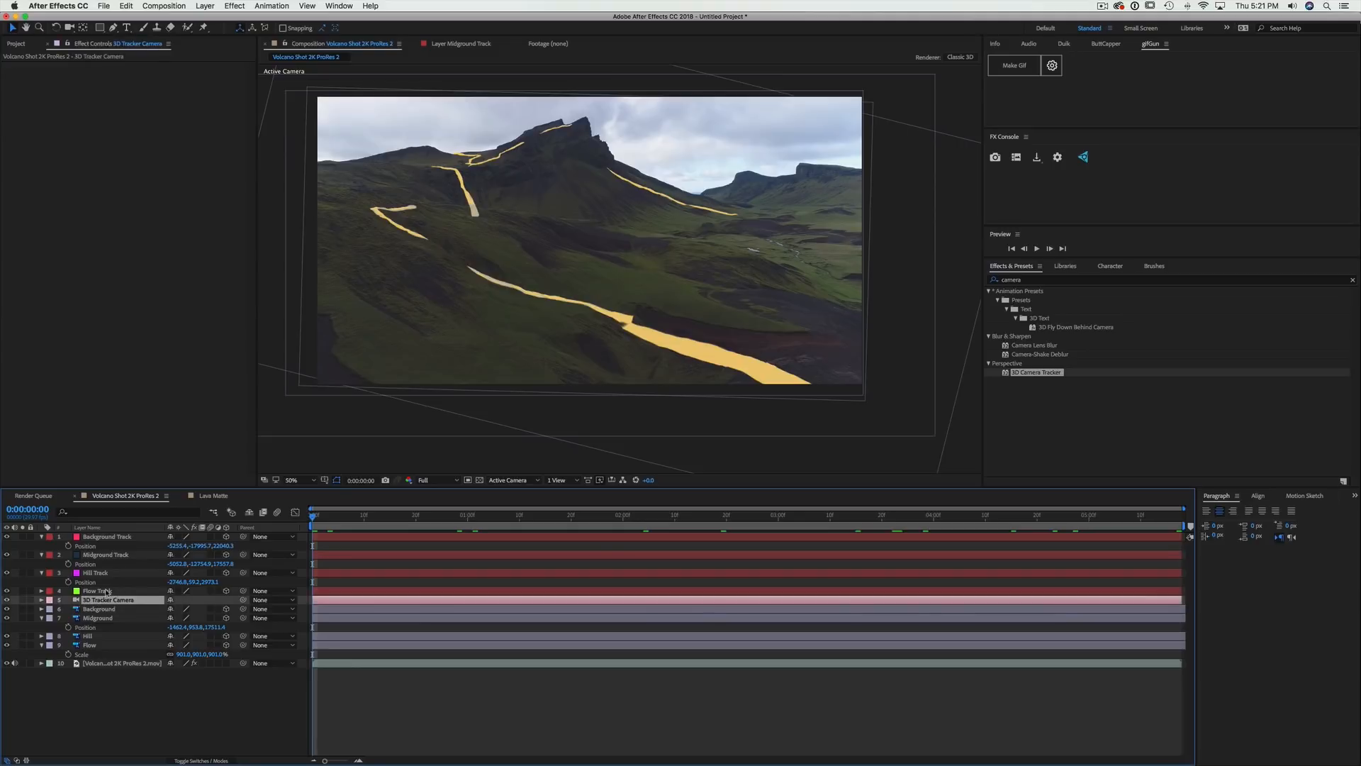
{"action": "left_click", "coordinate": [108, 591]}
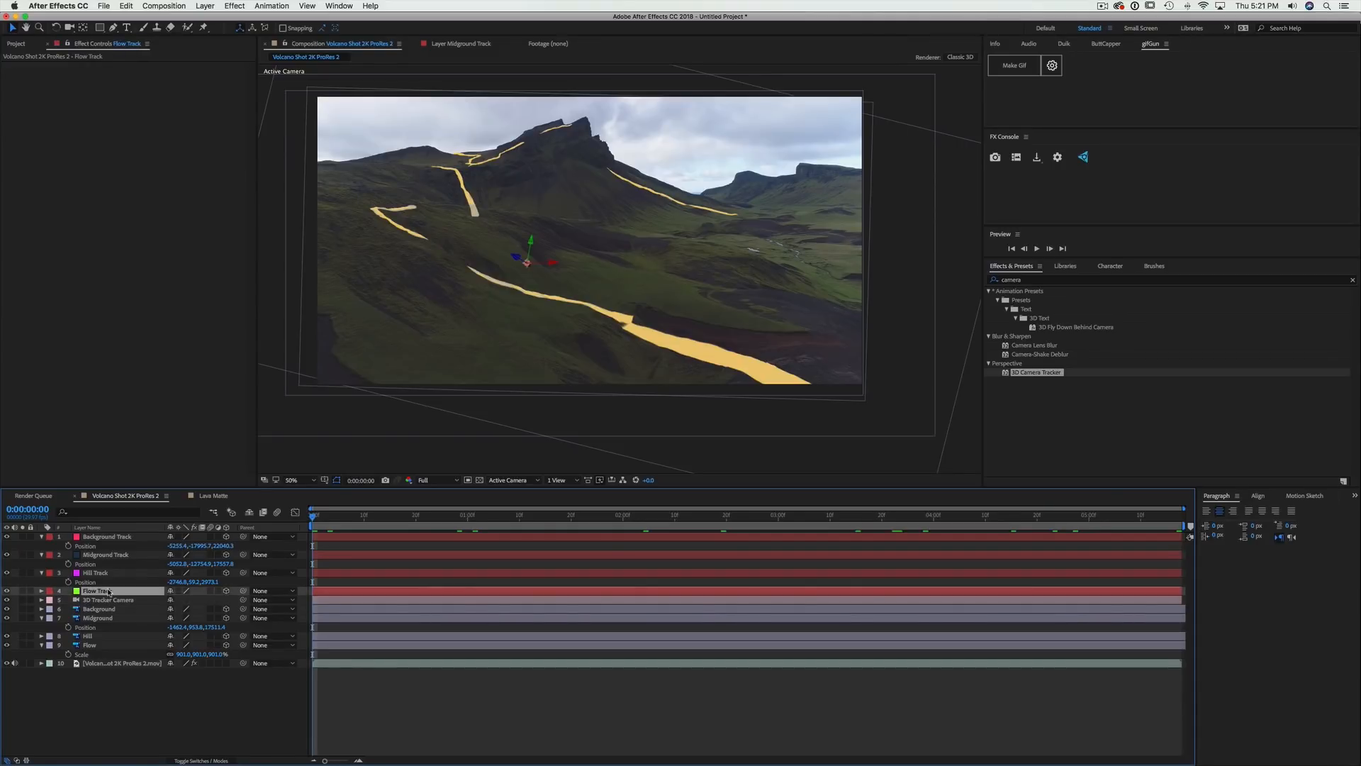
{"action": "left_click", "coordinate": [114, 538], "text": "shift"}
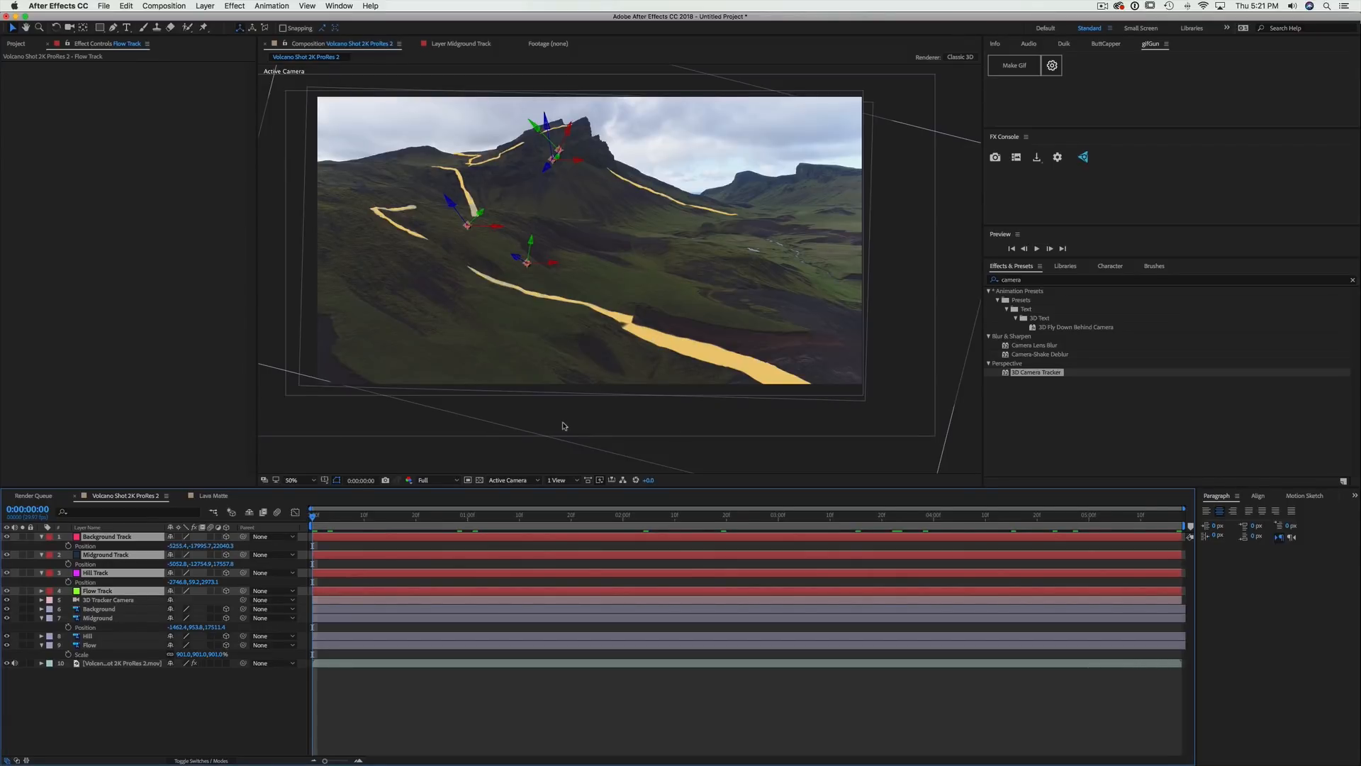
{"action": "key", "text": "Delete"}
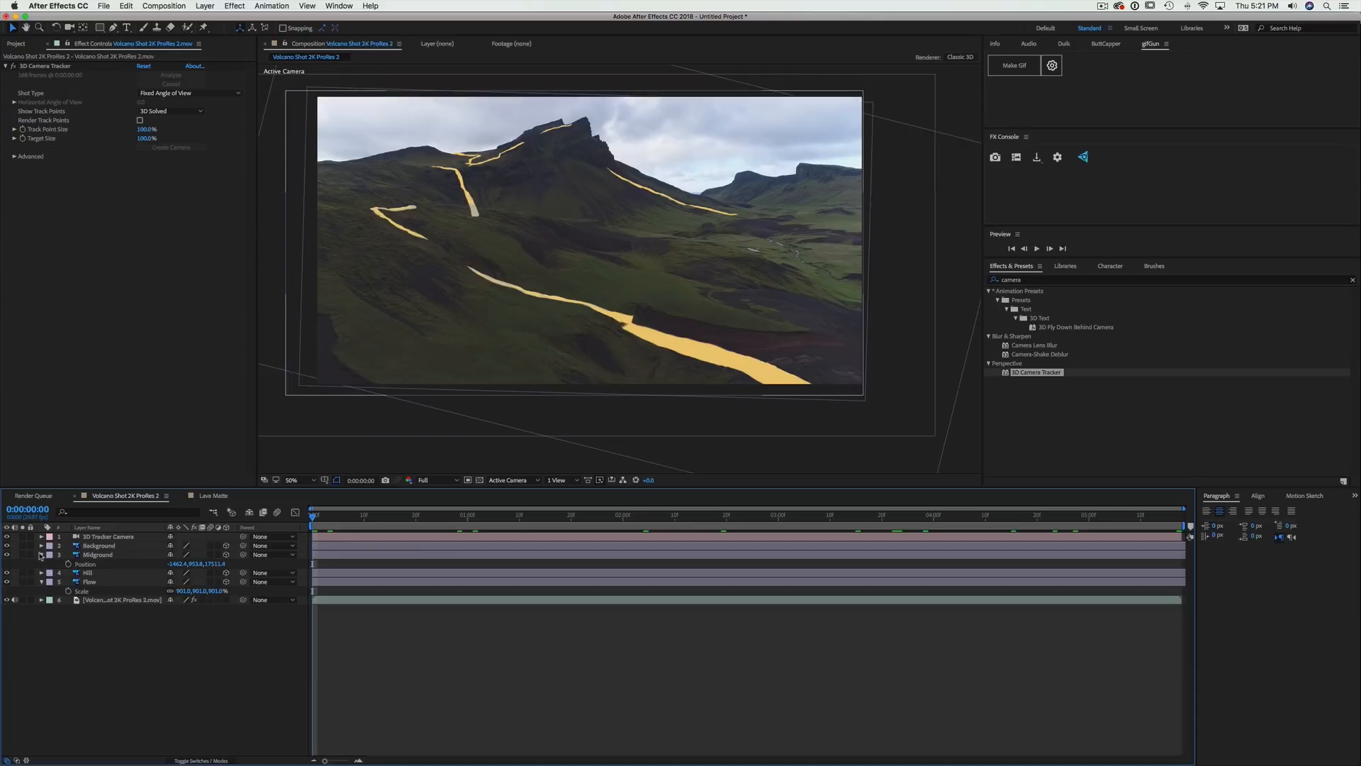
{"action": "left_click", "coordinate": [41, 554]}
{"action": "left_click", "coordinate": [41, 572]}
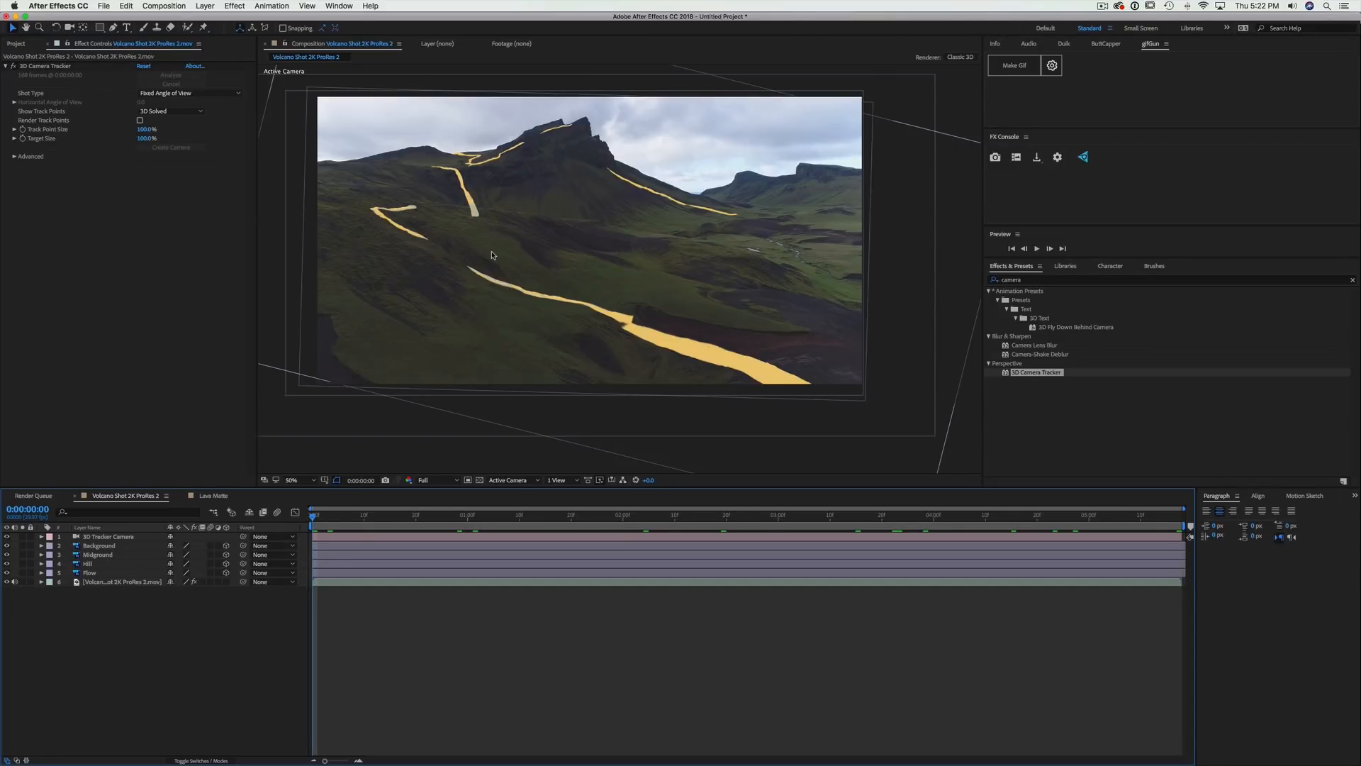
Create a new composition named Lava Flow, 500 px wide and 3000 px high, with the aspect ratio unlocked
{"action": "key", "text": "super+n"}
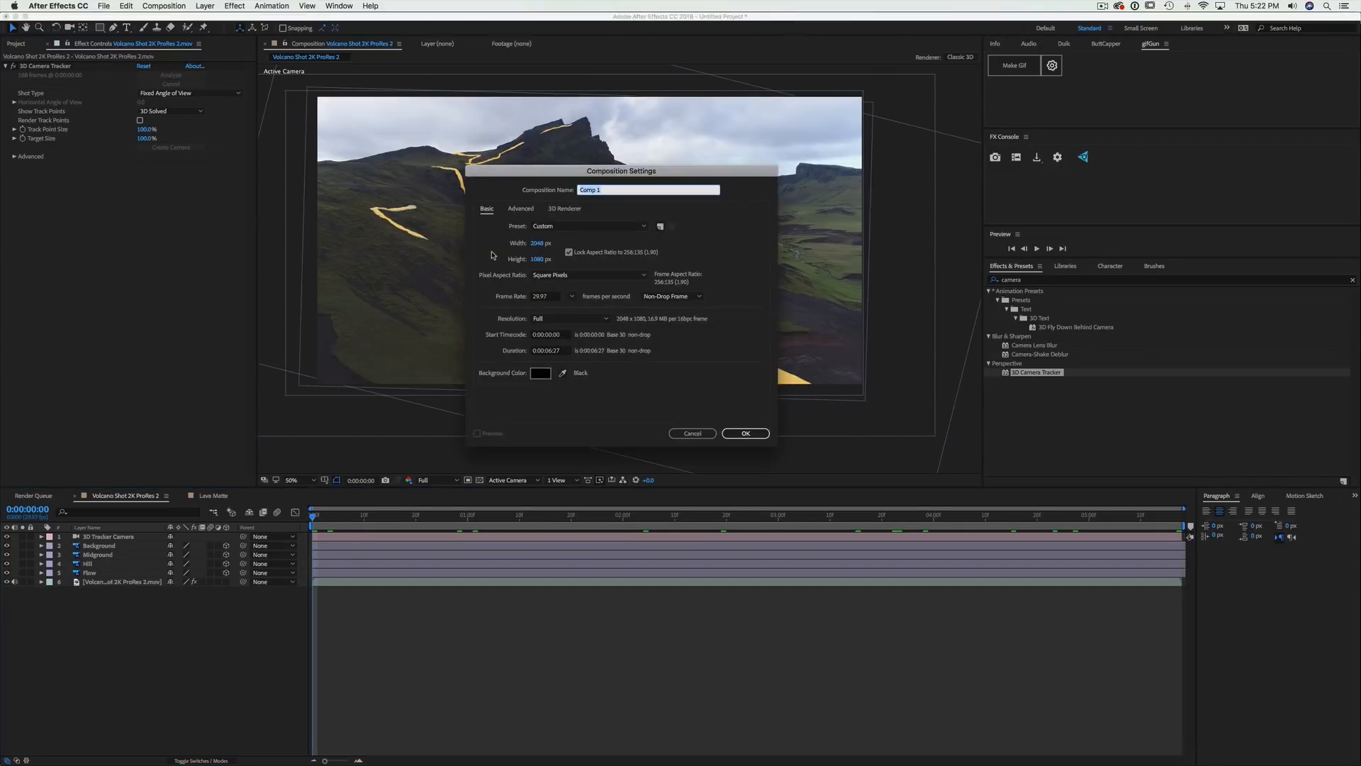
{"action": "left_click", "coordinate": [546, 243]}
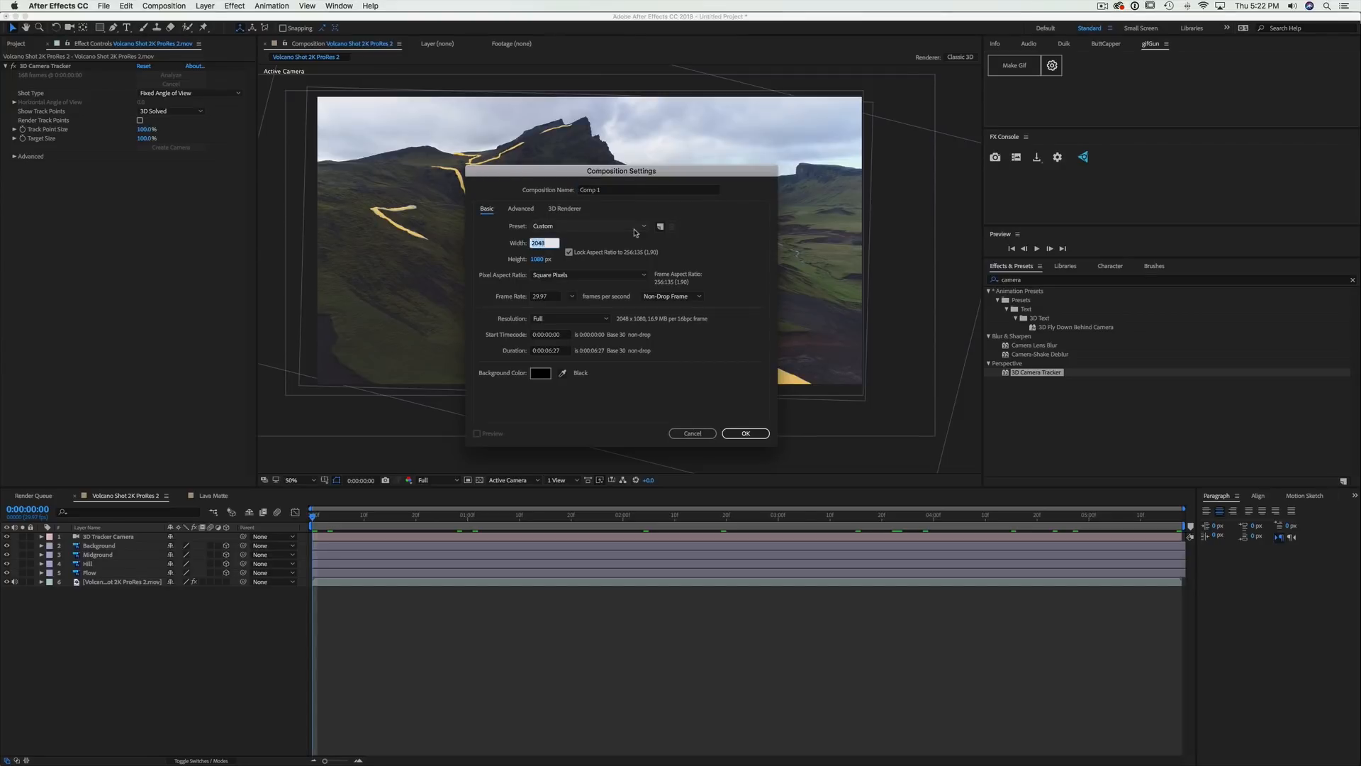
{"action": "type", "text": "1000"}
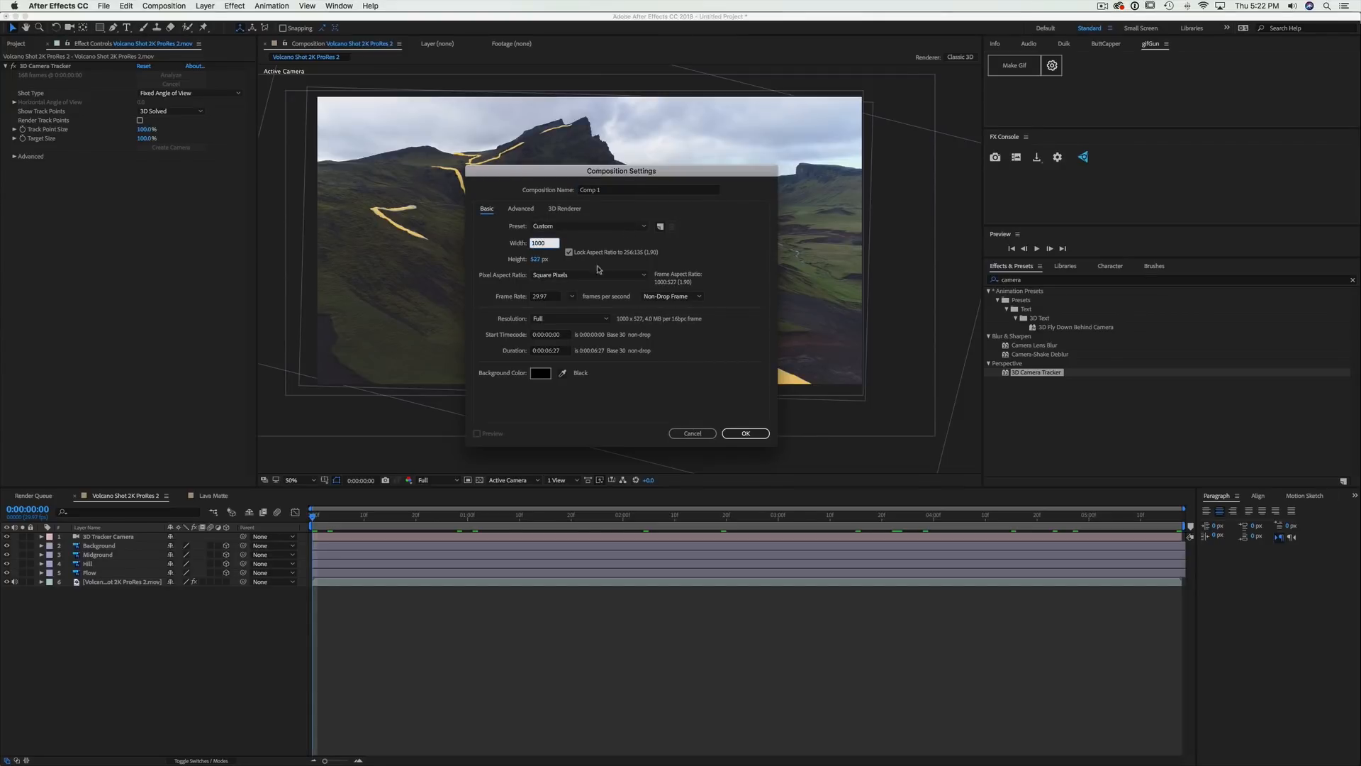
{"action": "left_click", "coordinate": [569, 252]}
{"action": "left_click", "coordinate": [539, 259]}
{"action": "type", "text": "3000"}
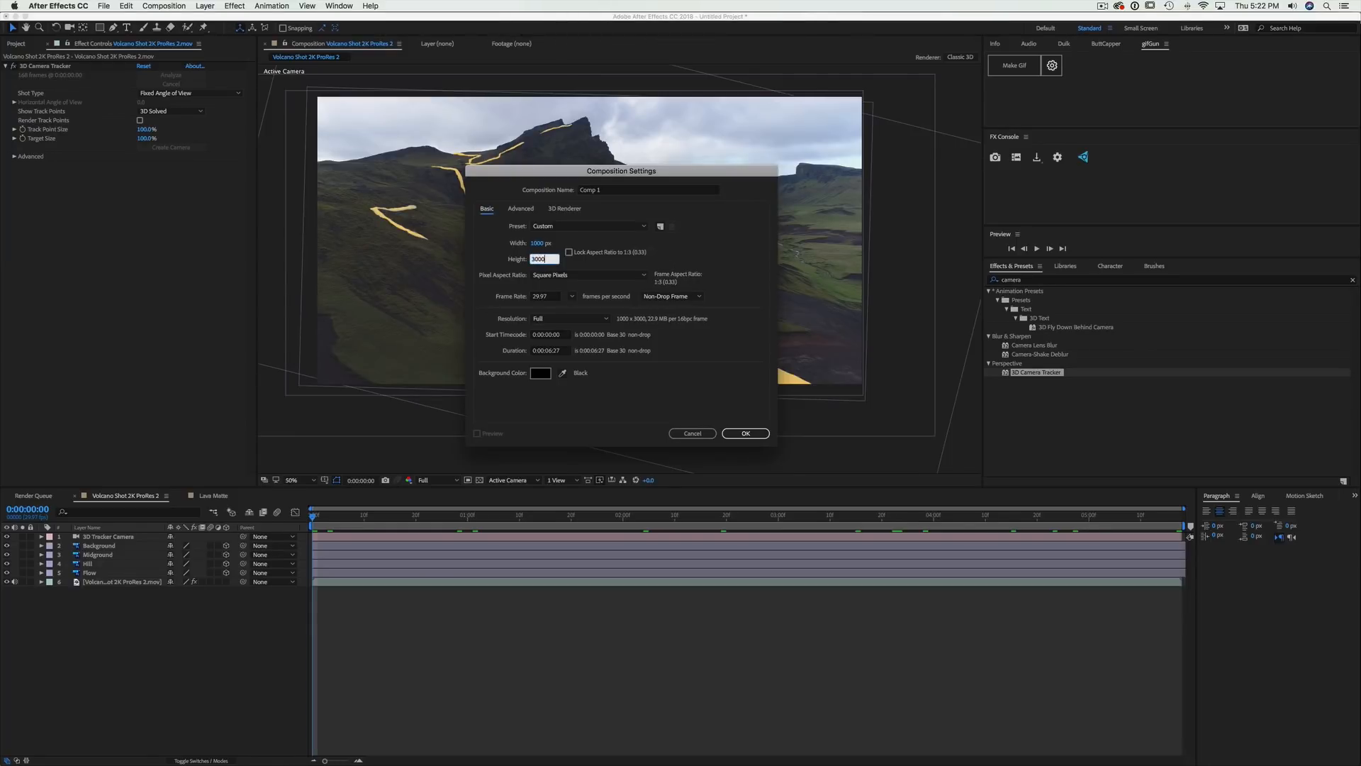
{"action": "left_click", "coordinate": [541, 243]}
{"action": "type", "text": "500"}
{"action": "left_click_drag", "start_coordinate": [610, 191], "coordinate": [545, 189]}
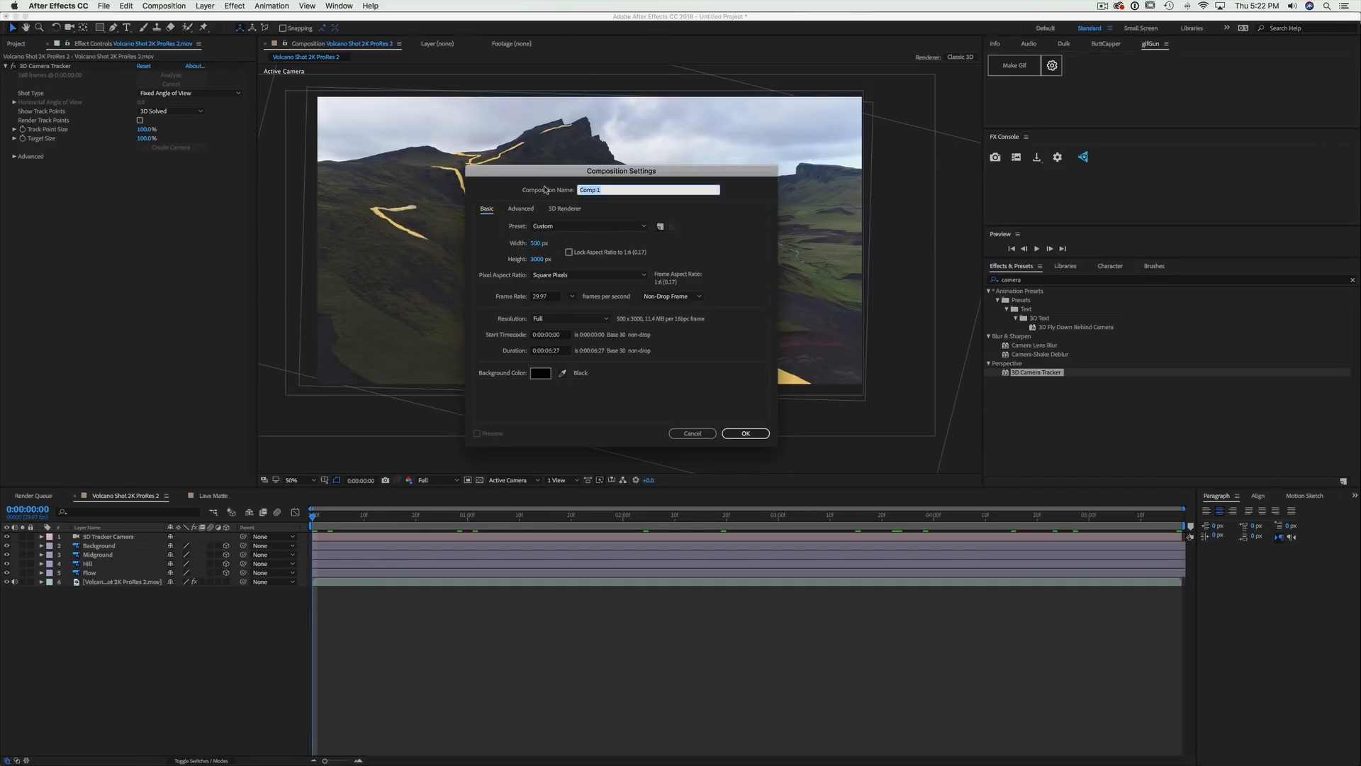
{"action": "type", "text": "Lava Flow"}
{"action": "key", "text": "Return"}
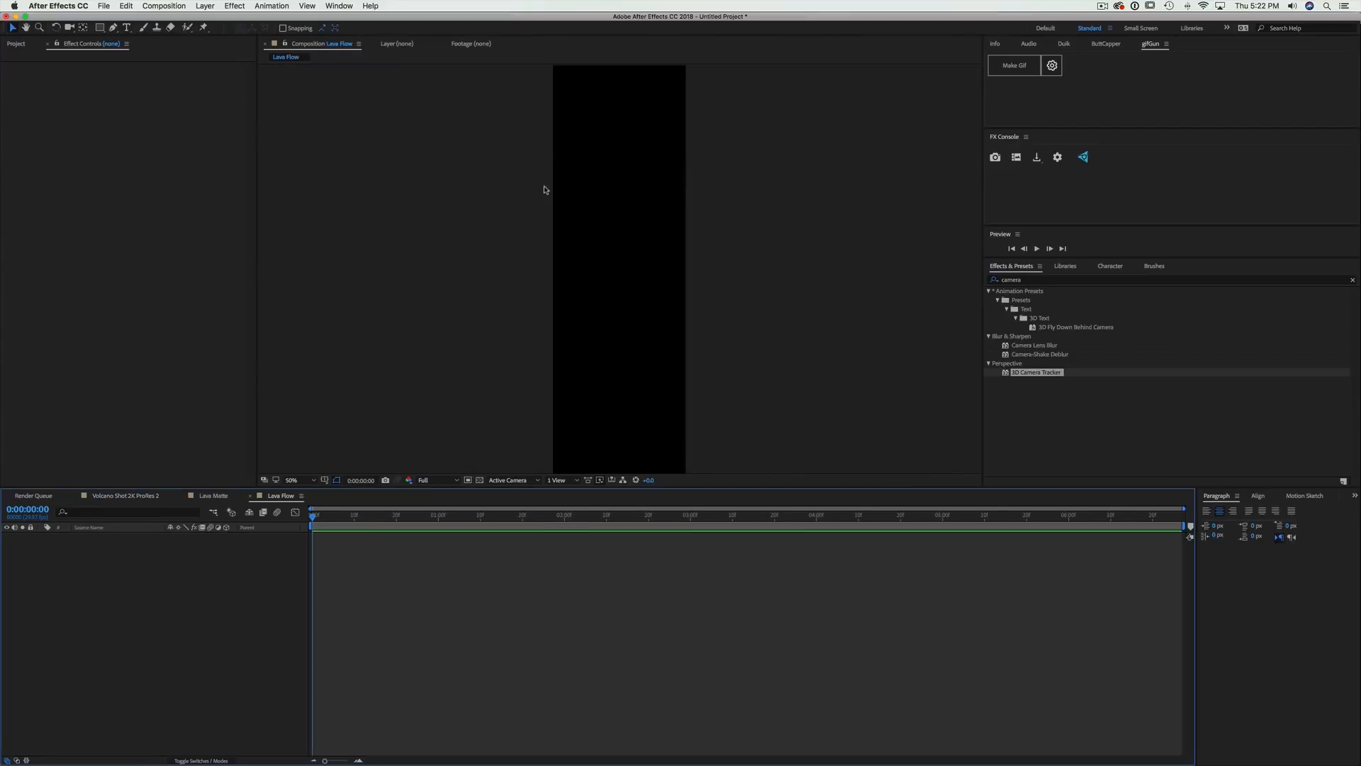
Add a black solid named Base Lava, 500 × 3000 px, to the Lava Flow composition
{"action": "left_click_drag", "start_coordinate": [531, 520], "coordinate": [692, 650]}
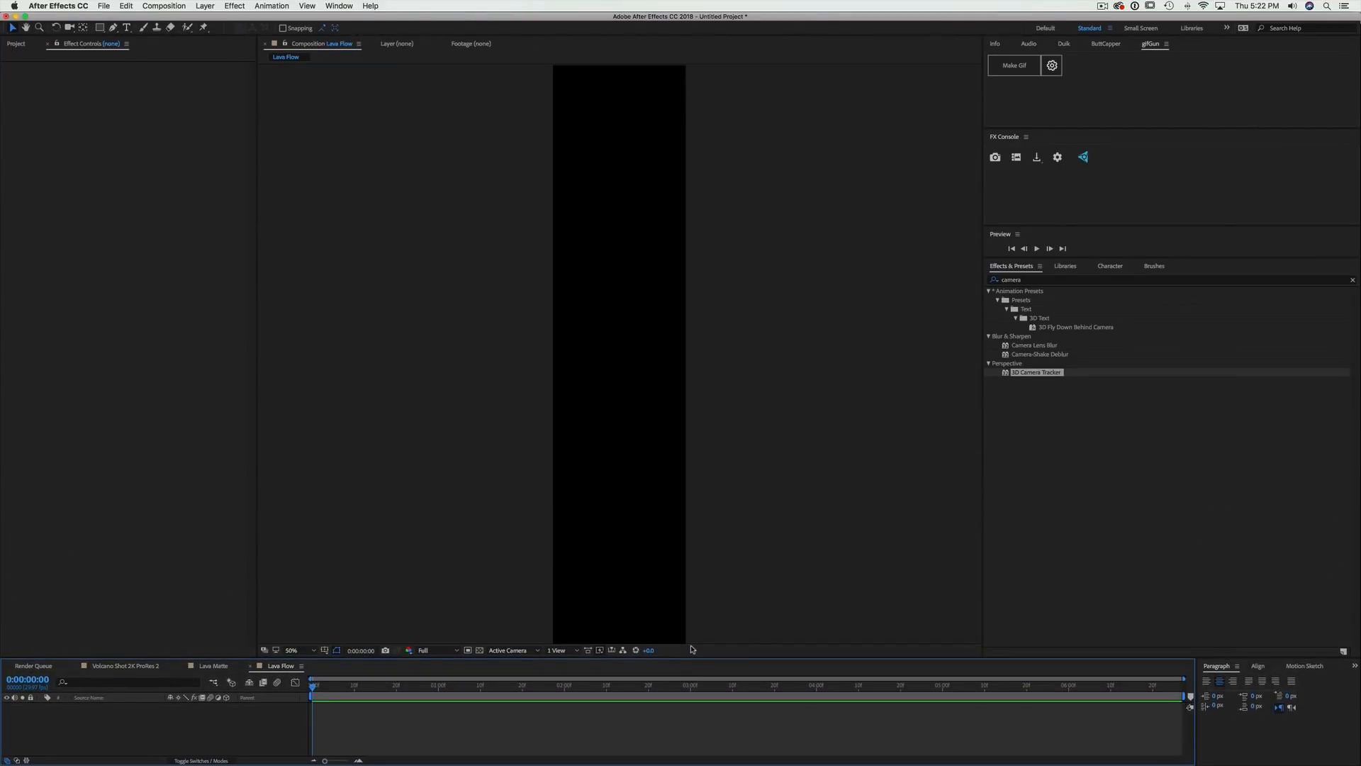
{"action": "key", "text": "super+y"}
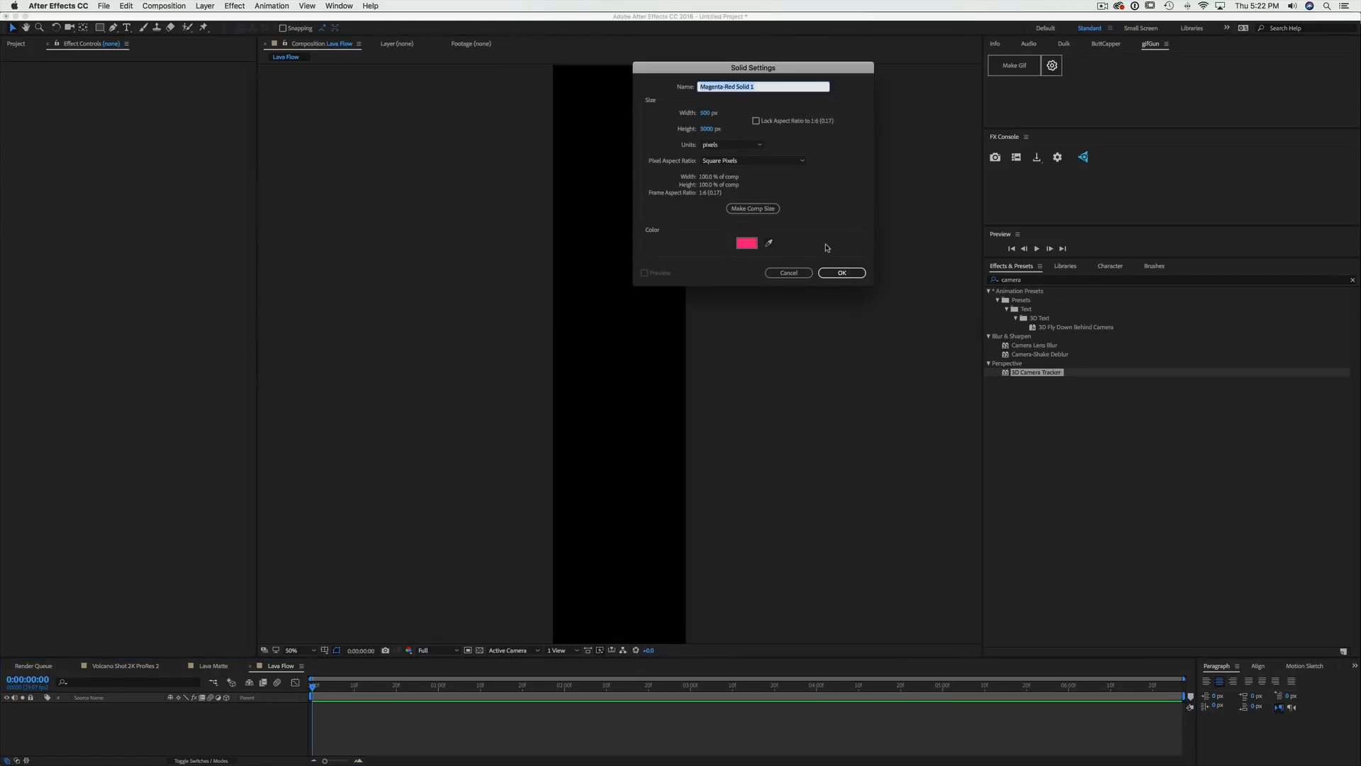
{"action": "type", "text": "Base Lava"}
{"action": "left_click", "coordinate": [847, 272]}
{"action": "left_click", "coordinate": [747, 243]}
{"action": "left_click_drag", "start_coordinate": [632, 526], "coordinate": [576, 560]}
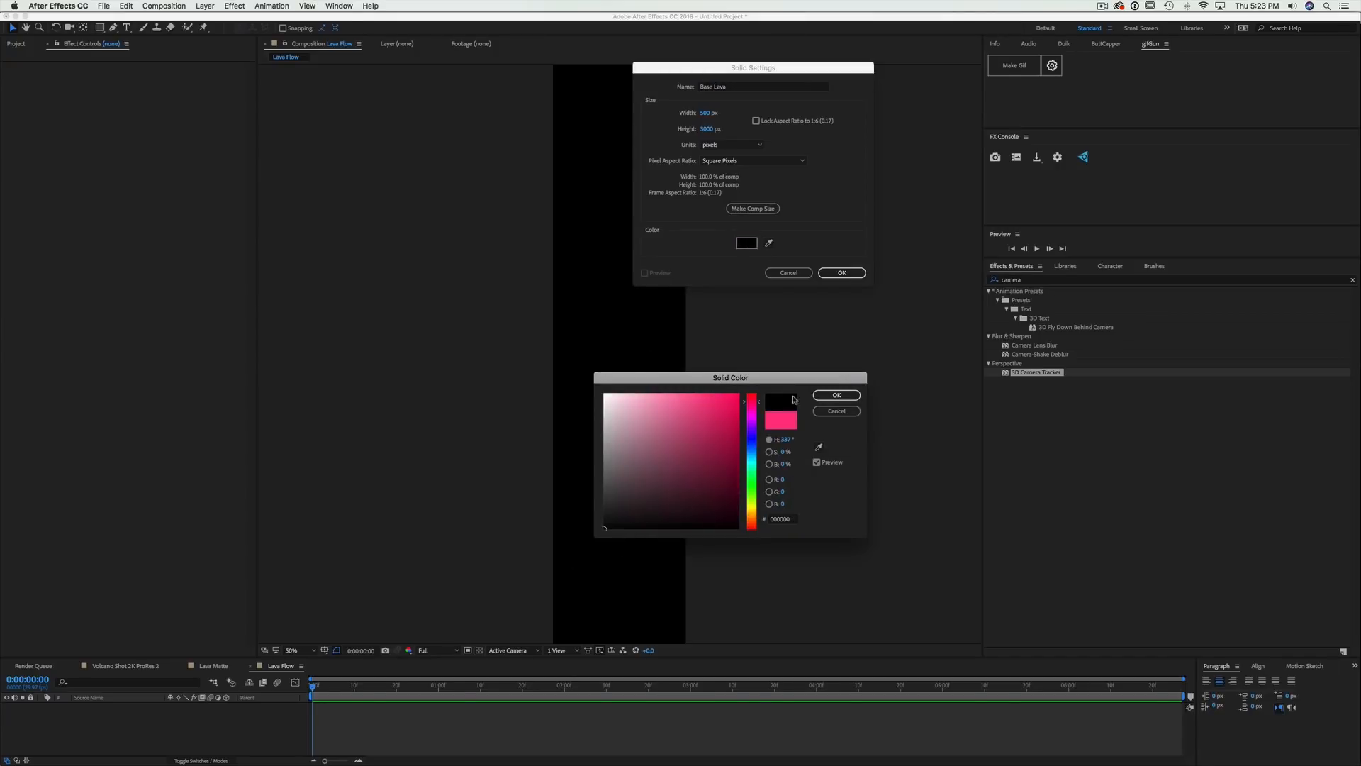
{"action": "left_click", "coordinate": [838, 395]}
{"action": "left_click", "coordinate": [842, 273]}
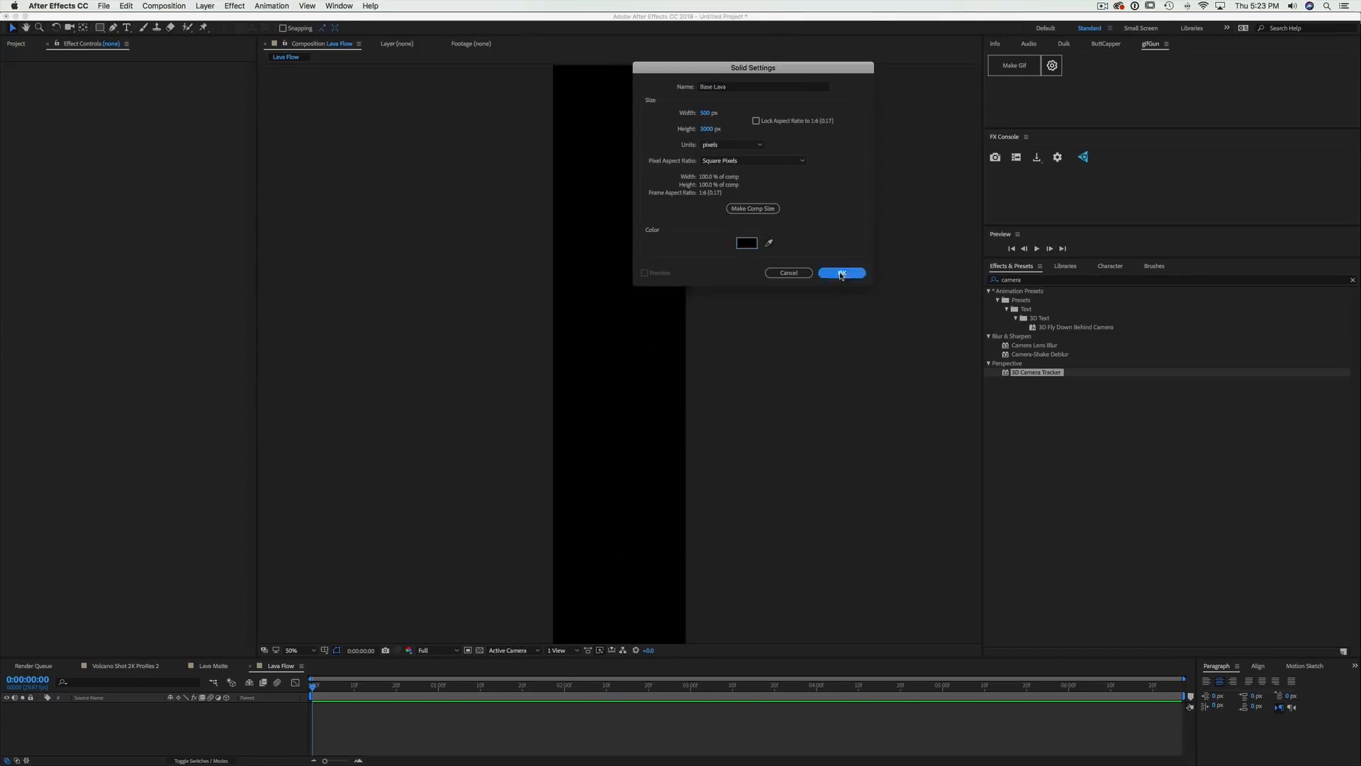
Find the Fractal Noise effect and apply it to the Base Lava solid
{"action": "left_click", "coordinate": [1024, 280]}
{"action": "type", "text": "fractal"}
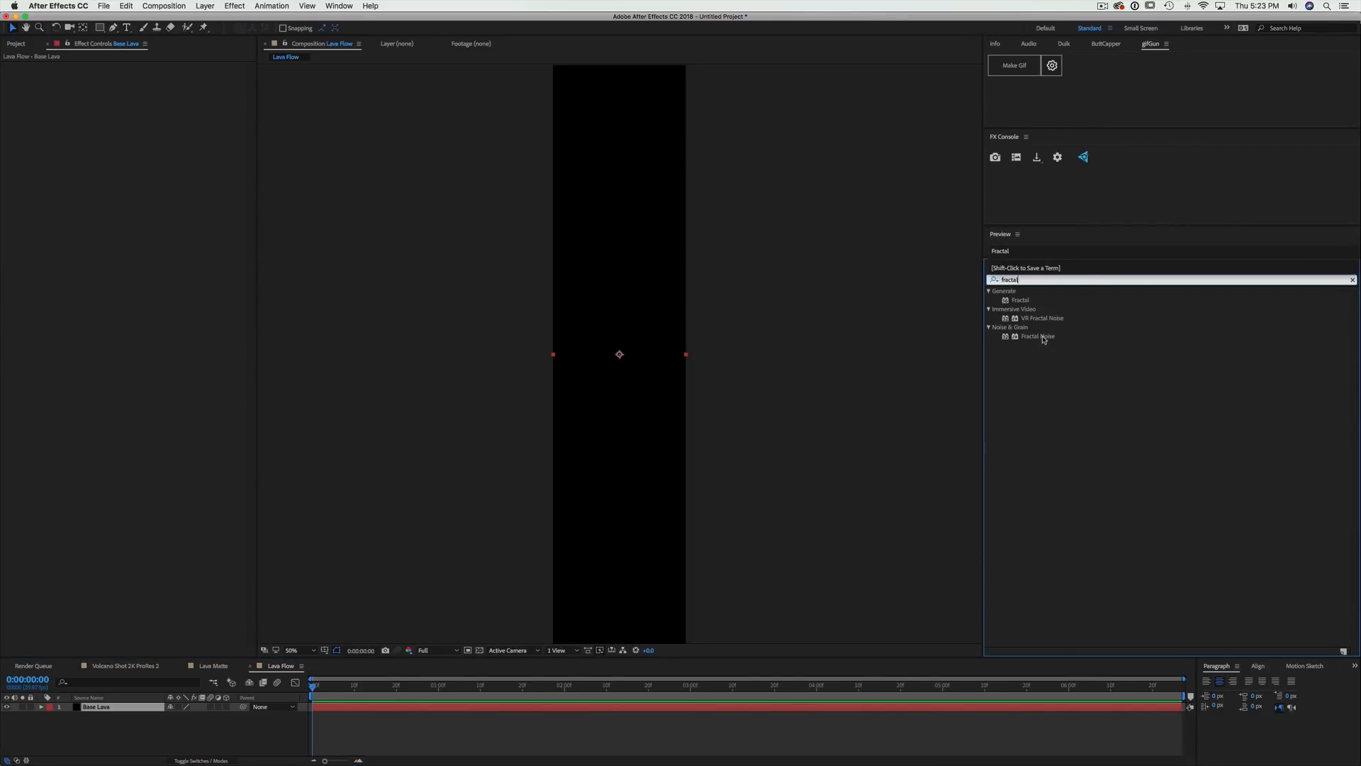
{"action": "left_click_drag", "start_coordinate": [1042, 337], "coordinate": [638, 316]}
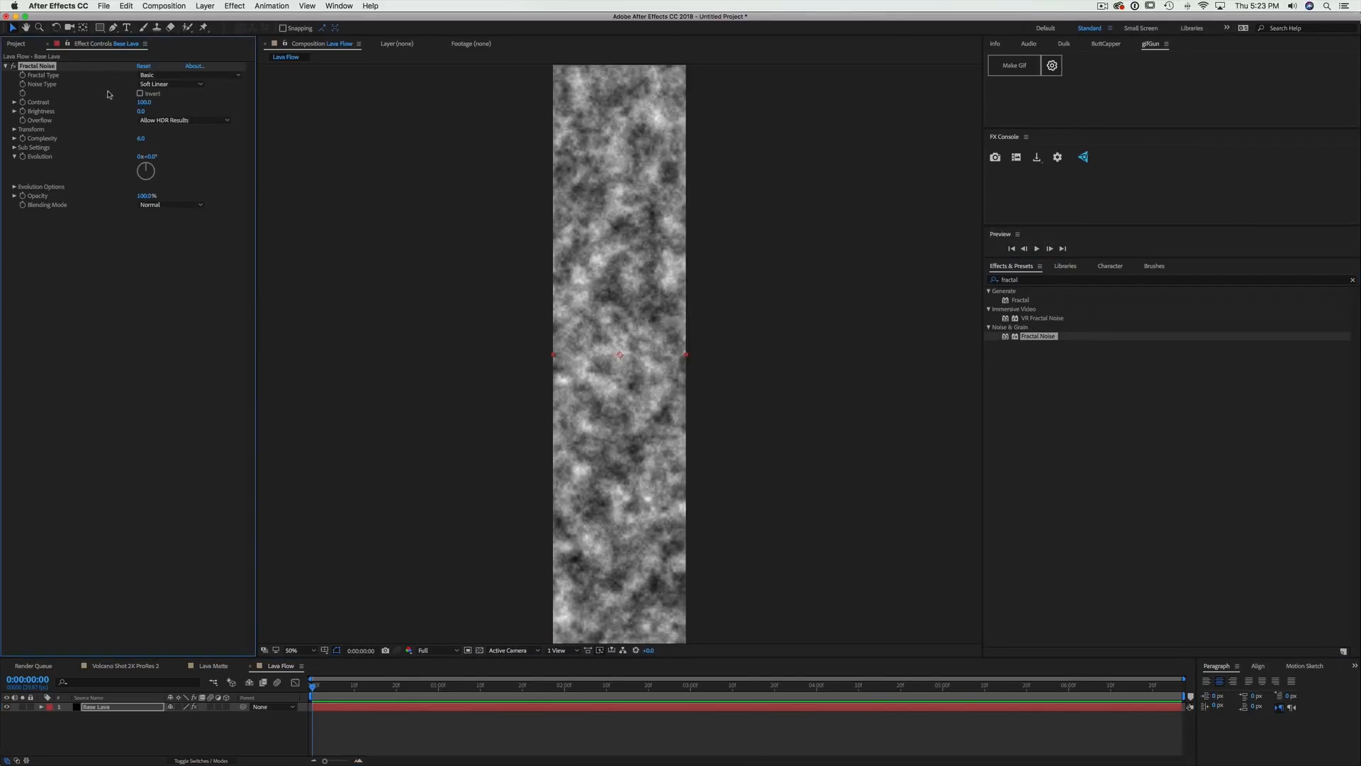
Set the Fractal Noise scale to 50 and its contrast to 175 on Base Lava
{"action": "left_click", "coordinate": [14, 130]}
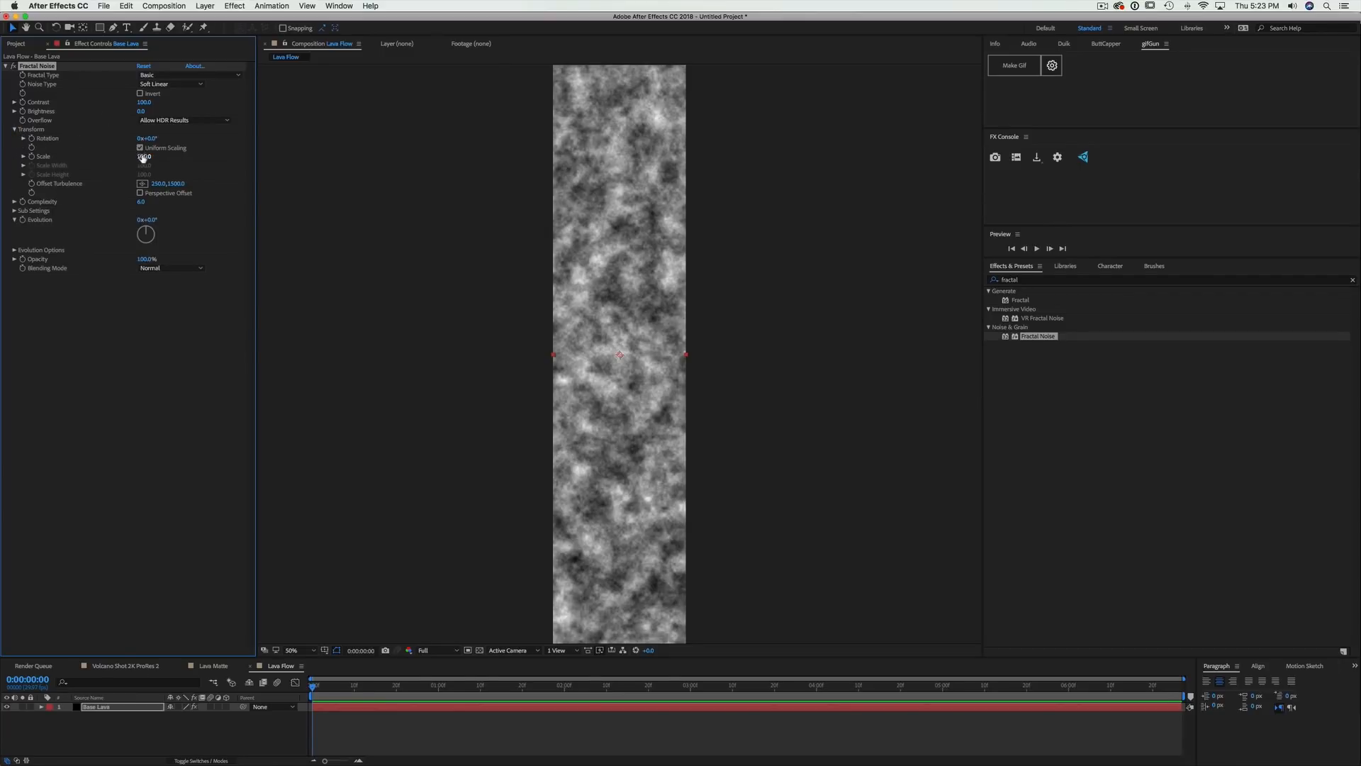
{"action": "left_click_drag", "start_coordinate": [142, 156], "coordinate": [122, 161]}
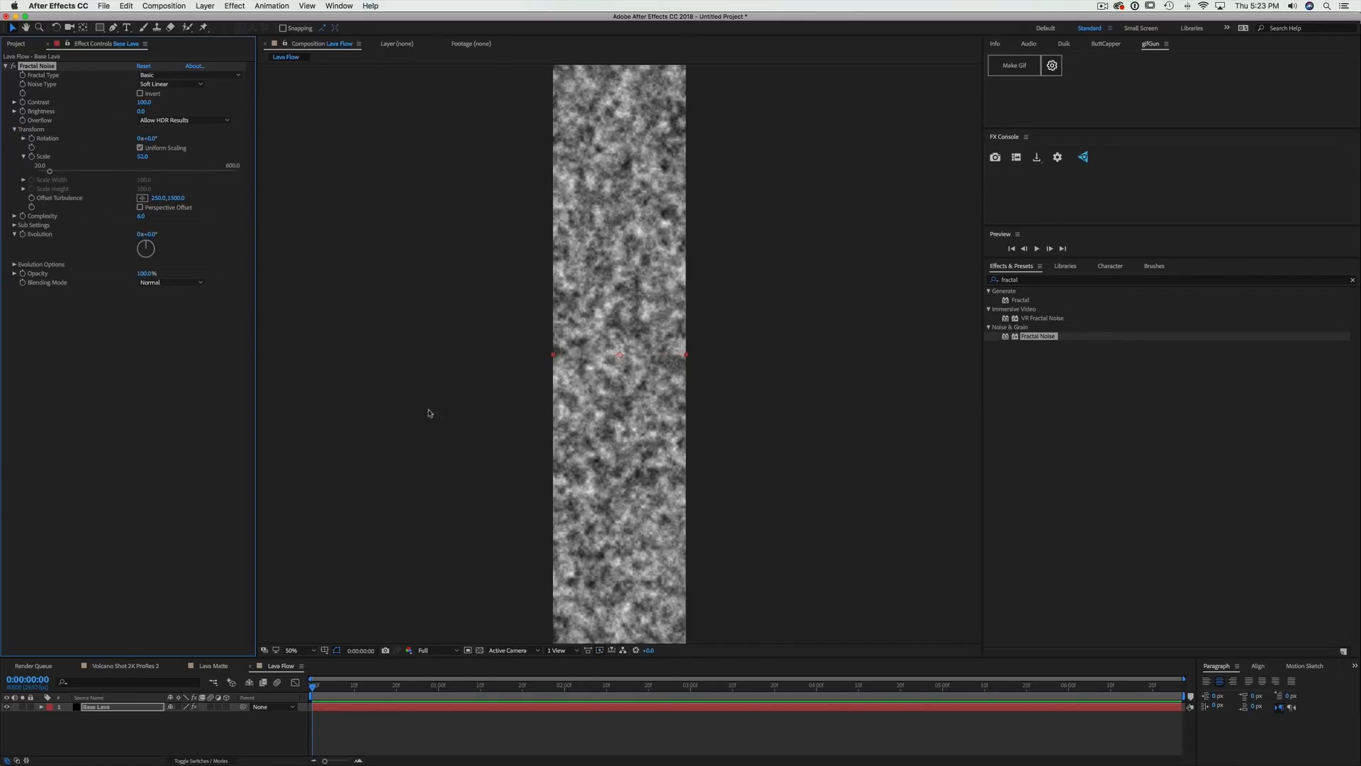
{"action": "left_click", "coordinate": [143, 157]}
{"action": "left_click", "coordinate": [395, 352]}
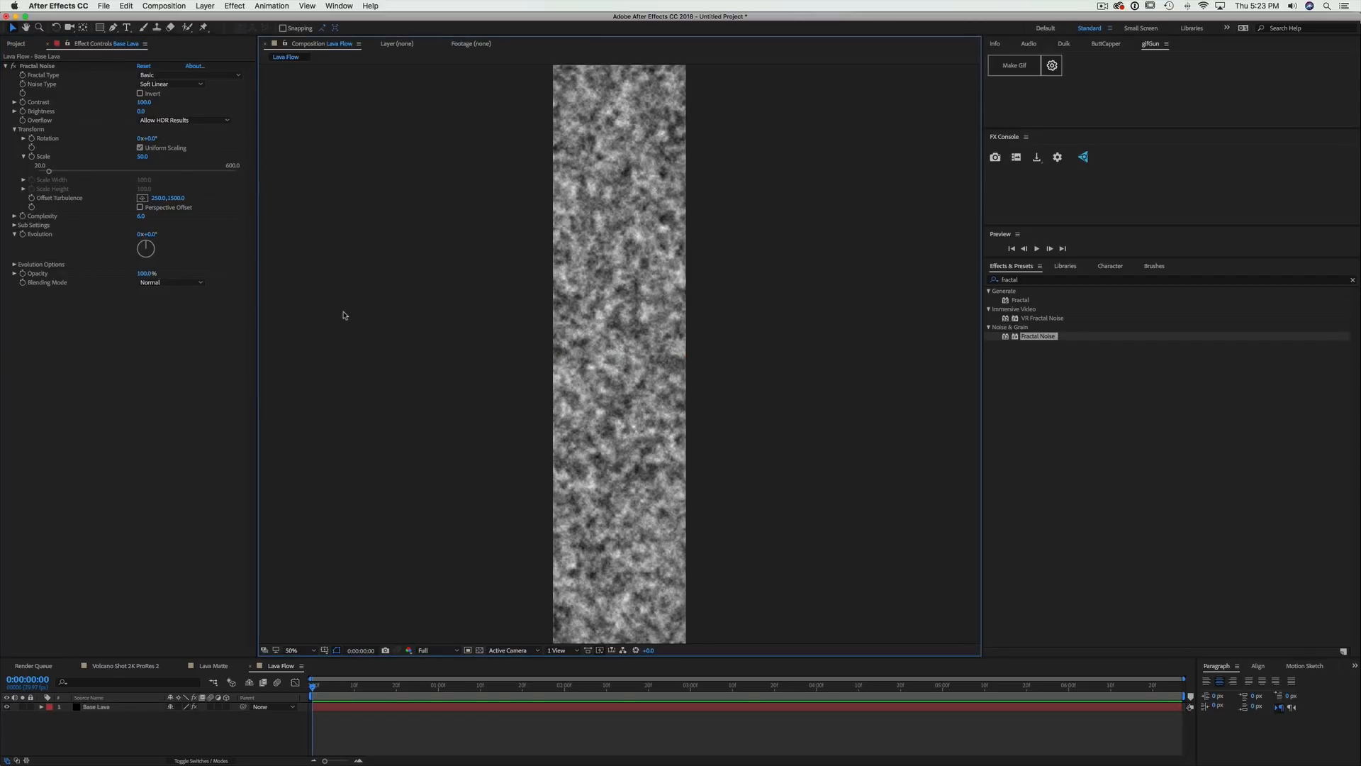
{"action": "mouse_move", "coordinate": [142, 103]}
{"action": "left_mouse_down"}
{"action": "mouse_move", "coordinate": [189, 106]}
{"action": "mouse_move", "coordinate": [137, 105]}
{"action": "left_mouse_up"}
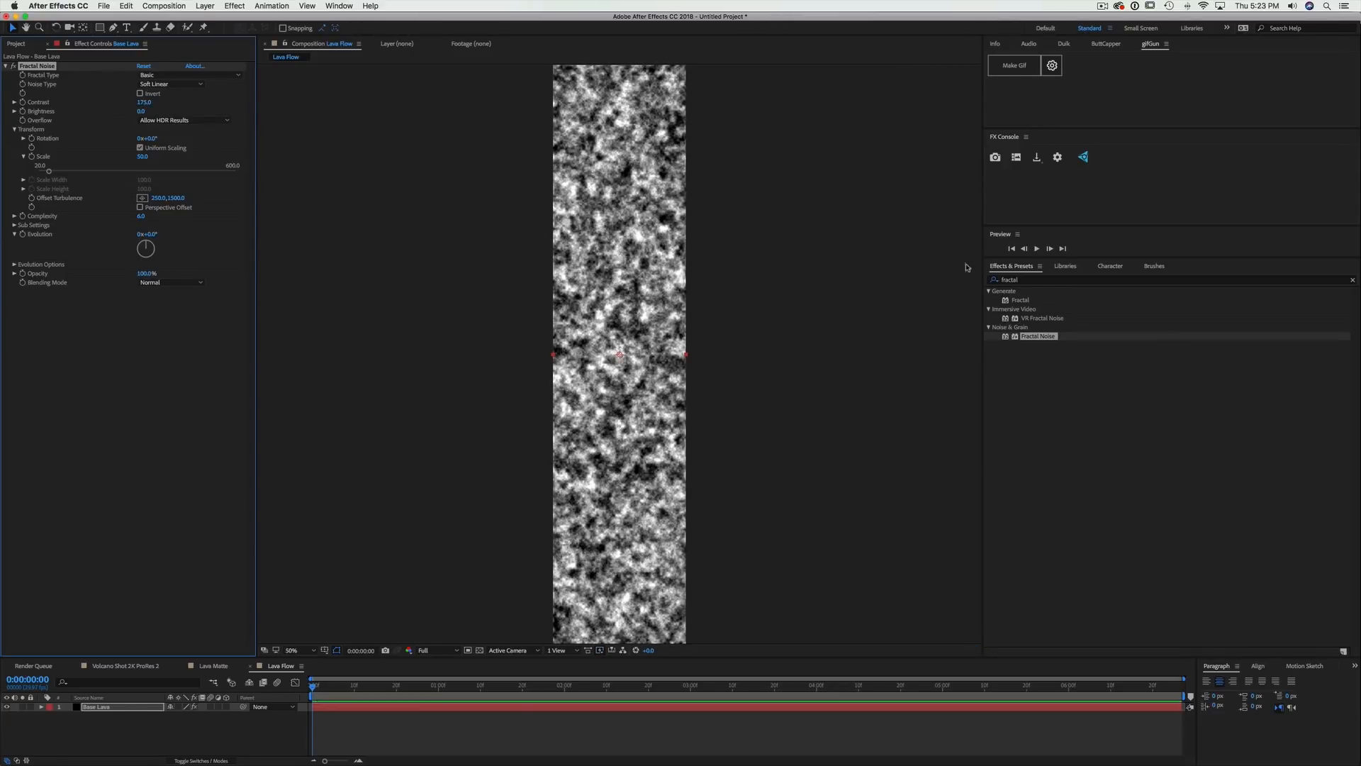
Find the Tint effect and apply it to the Base Lava layer
{"action": "left_click", "coordinate": [1041, 279]}
{"action": "type", "text": "tint"}
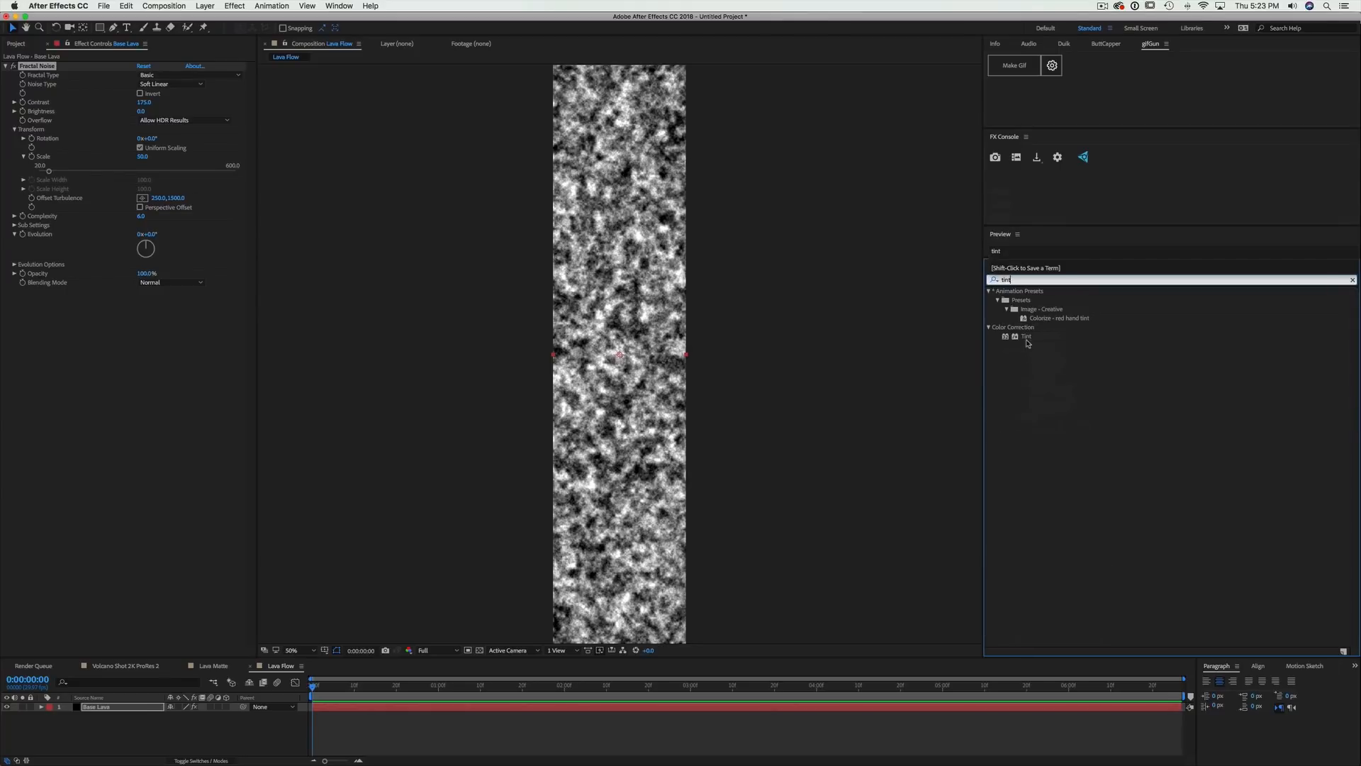
{"action": "double_click", "coordinate": [1026, 337]}
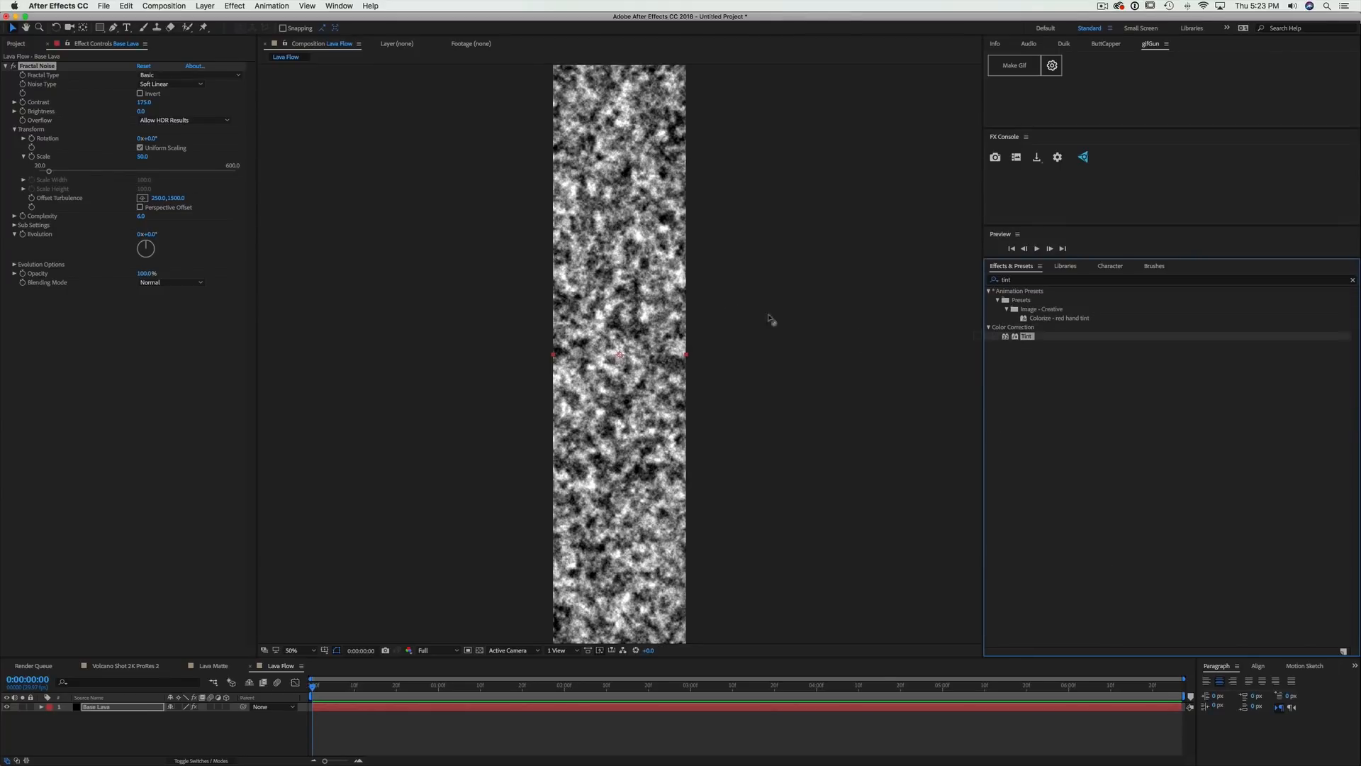
Map Tint's white to an orange-red with hue 13°, saturation 76% and brightness 87%, and raise the Fractal Noise contrast to 212
{"action": "left_click", "coordinate": [142, 310]}
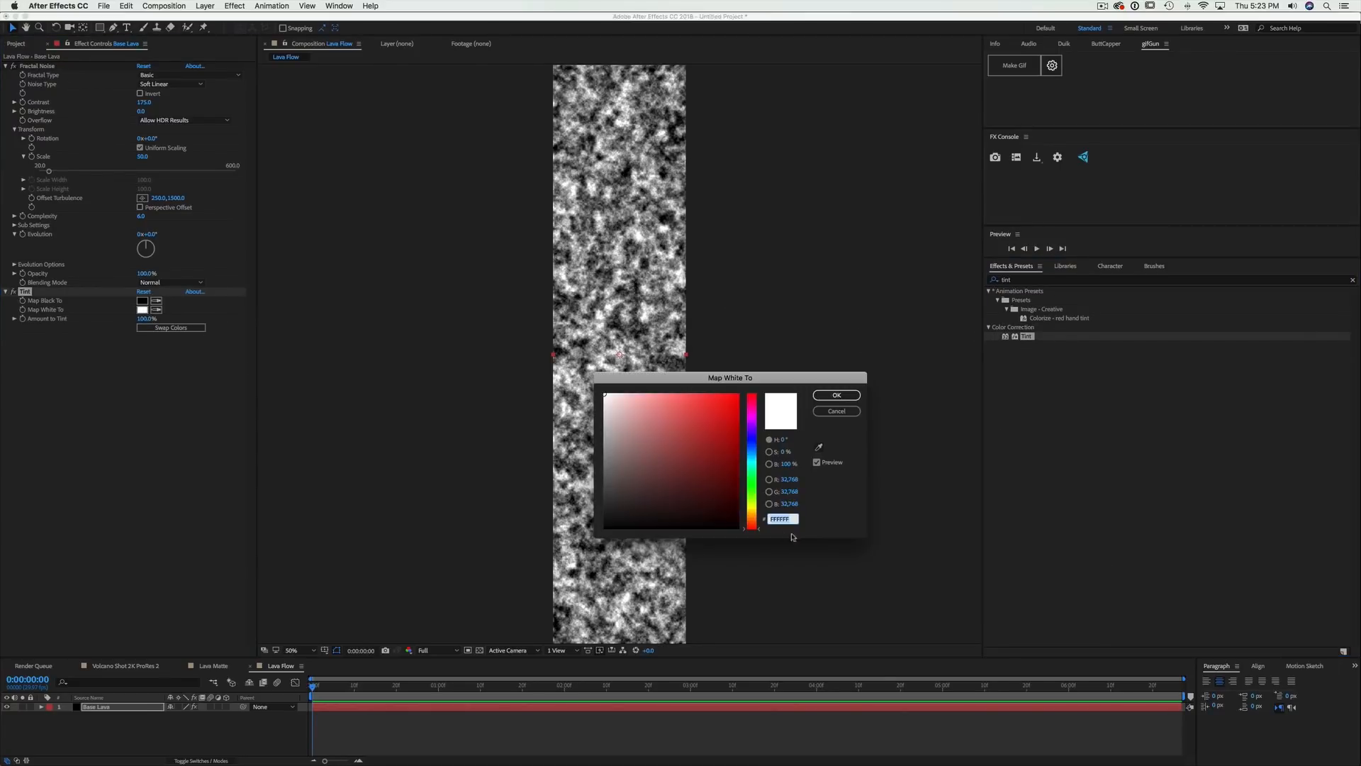
{"action": "left_click_drag", "start_coordinate": [752, 531], "coordinate": [752, 522]}
{"action": "left_click", "coordinate": [700, 437]}
{"action": "left_click_drag", "start_coordinate": [700, 437], "coordinate": [706, 412]}
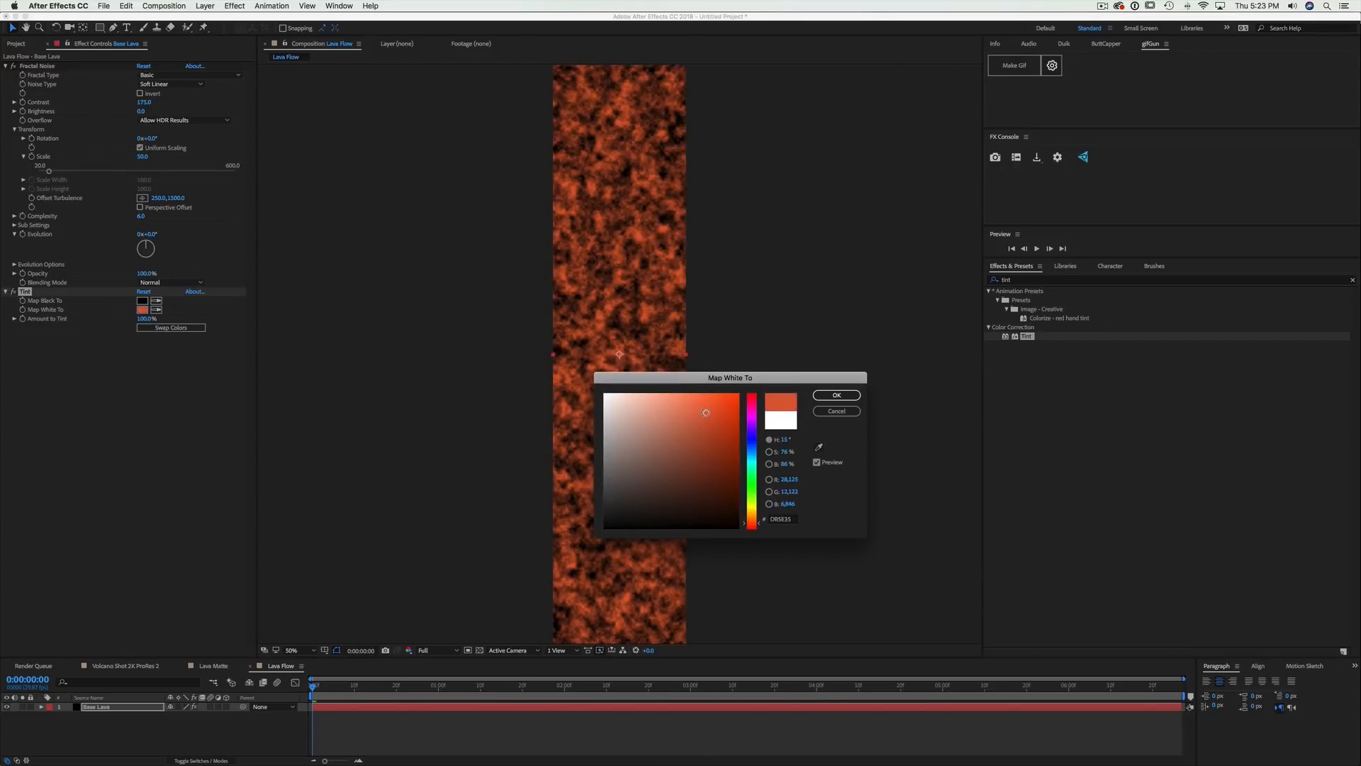
{"action": "mouse_move", "coordinate": [754, 529]}
{"action": "left_mouse_down"}
{"action": "mouse_move", "coordinate": [734, 468]}
{"action": "mouse_move", "coordinate": [738, 395]}
{"action": "left_mouse_up"}
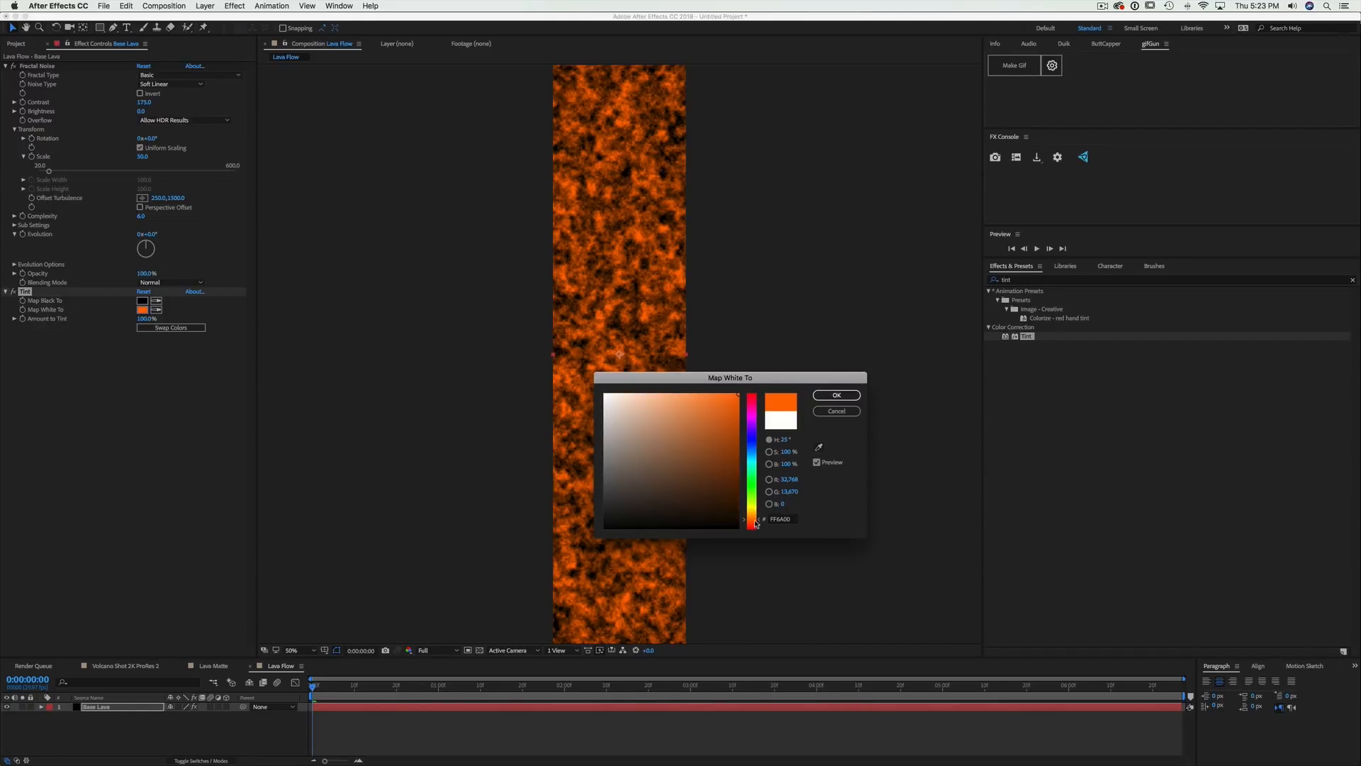
{"action": "left_click_drag", "start_coordinate": [755, 524], "coordinate": [758, 527]}
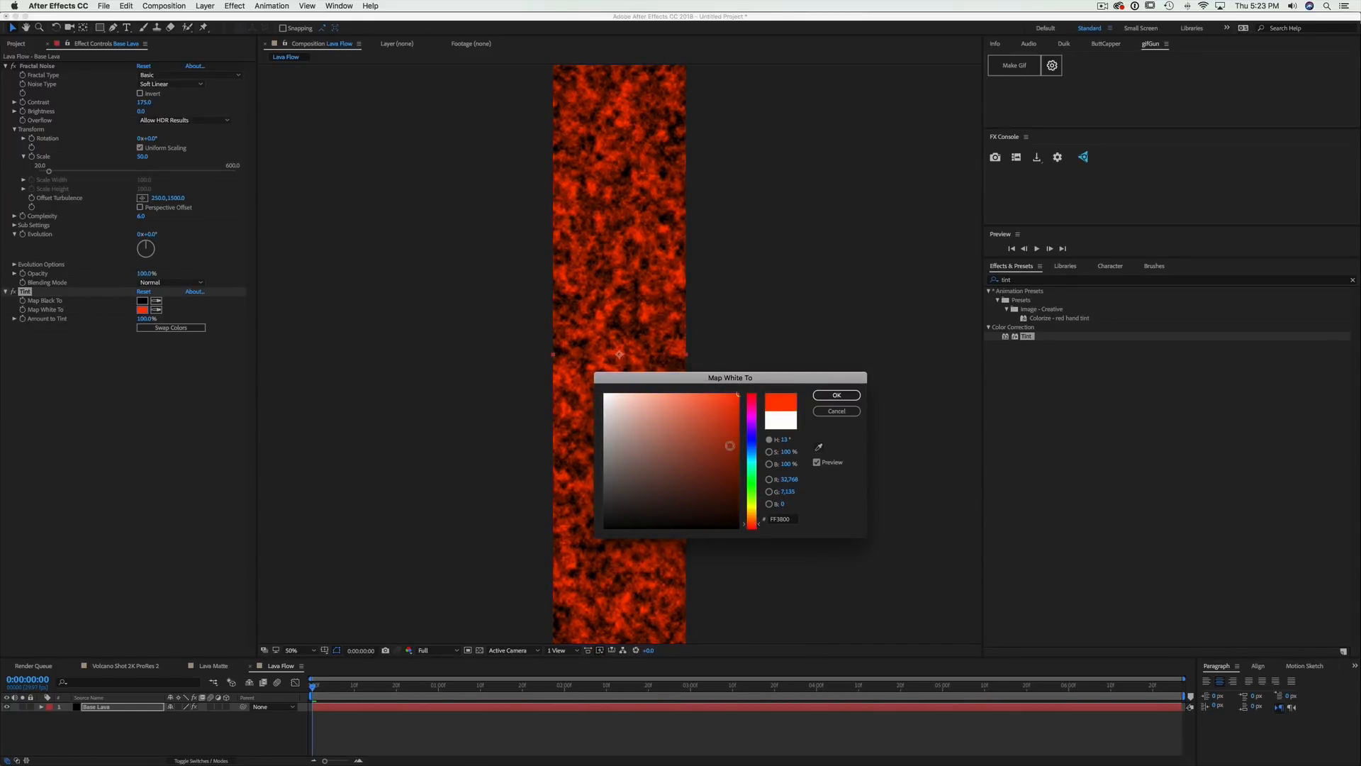
{"action": "left_click_drag", "start_coordinate": [729, 445], "coordinate": [707, 415]}
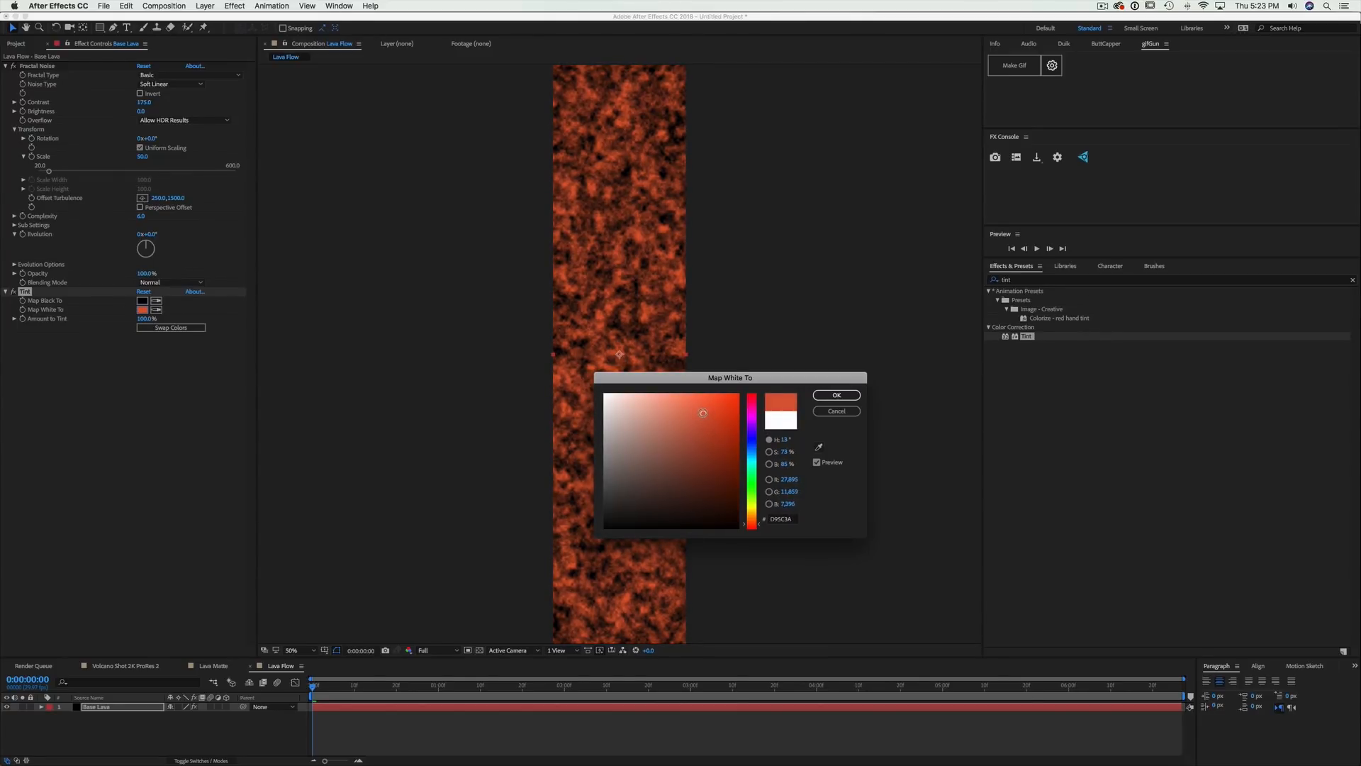
{"action": "left_click_drag", "start_coordinate": [702, 413], "coordinate": [741, 397]}
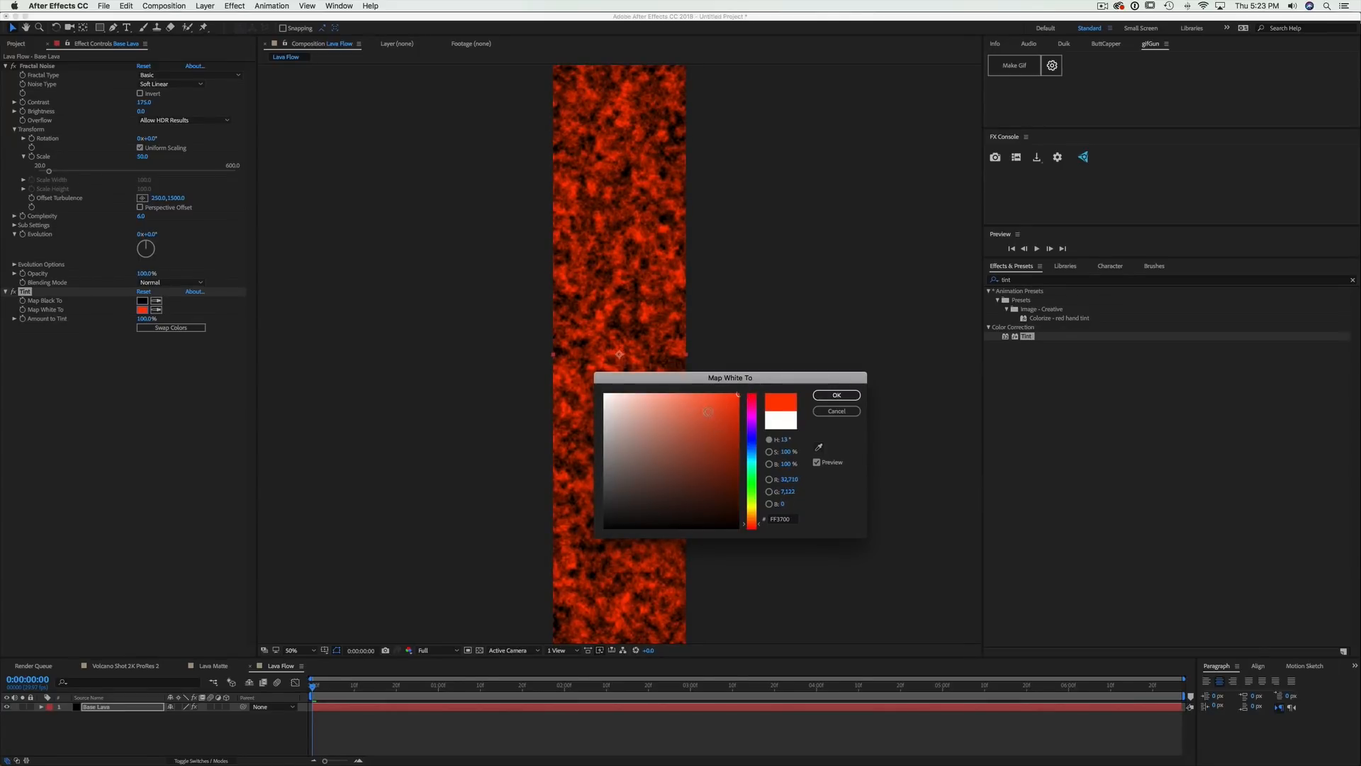
{"action": "left_click_drag", "start_coordinate": [707, 413], "coordinate": [759, 384]}
{"action": "left_click", "coordinate": [709, 408]}
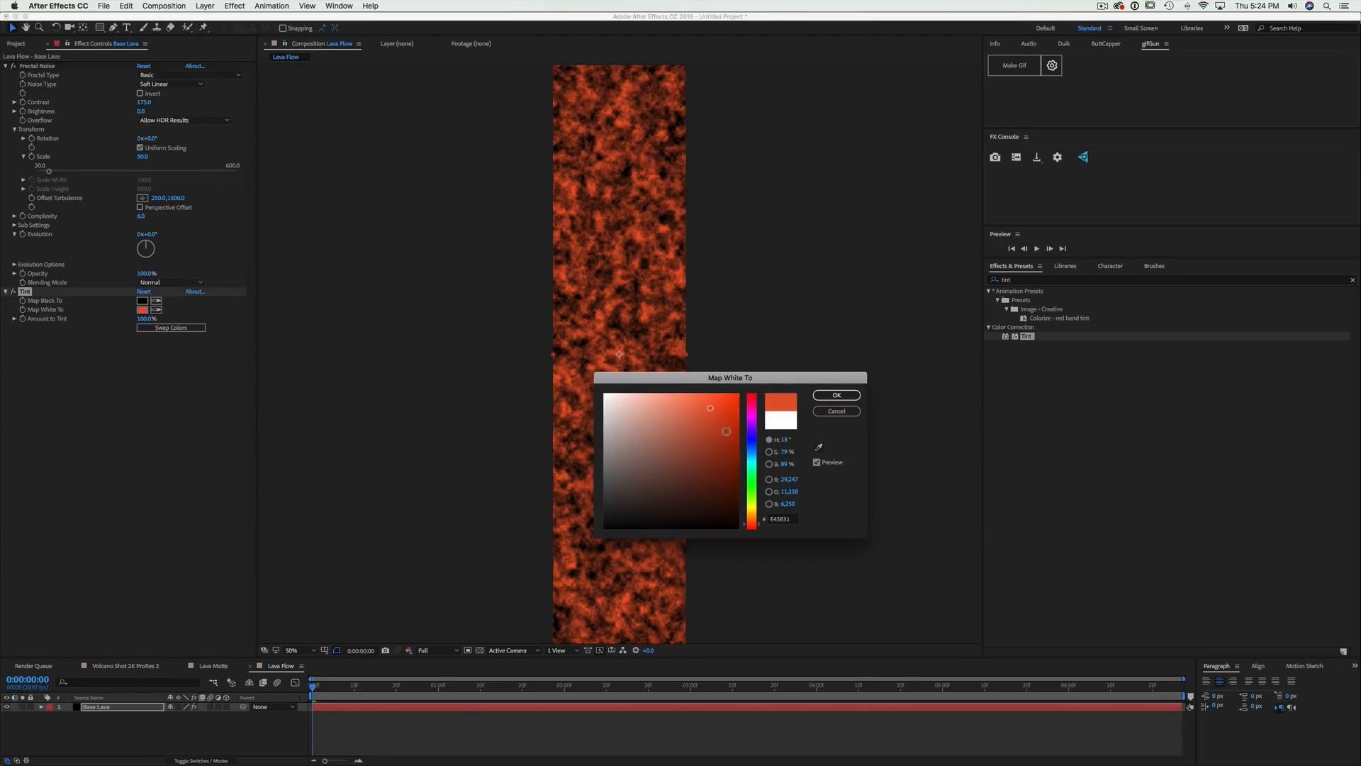
{"action": "left_click_drag", "start_coordinate": [708, 413], "coordinate": [706, 411]}
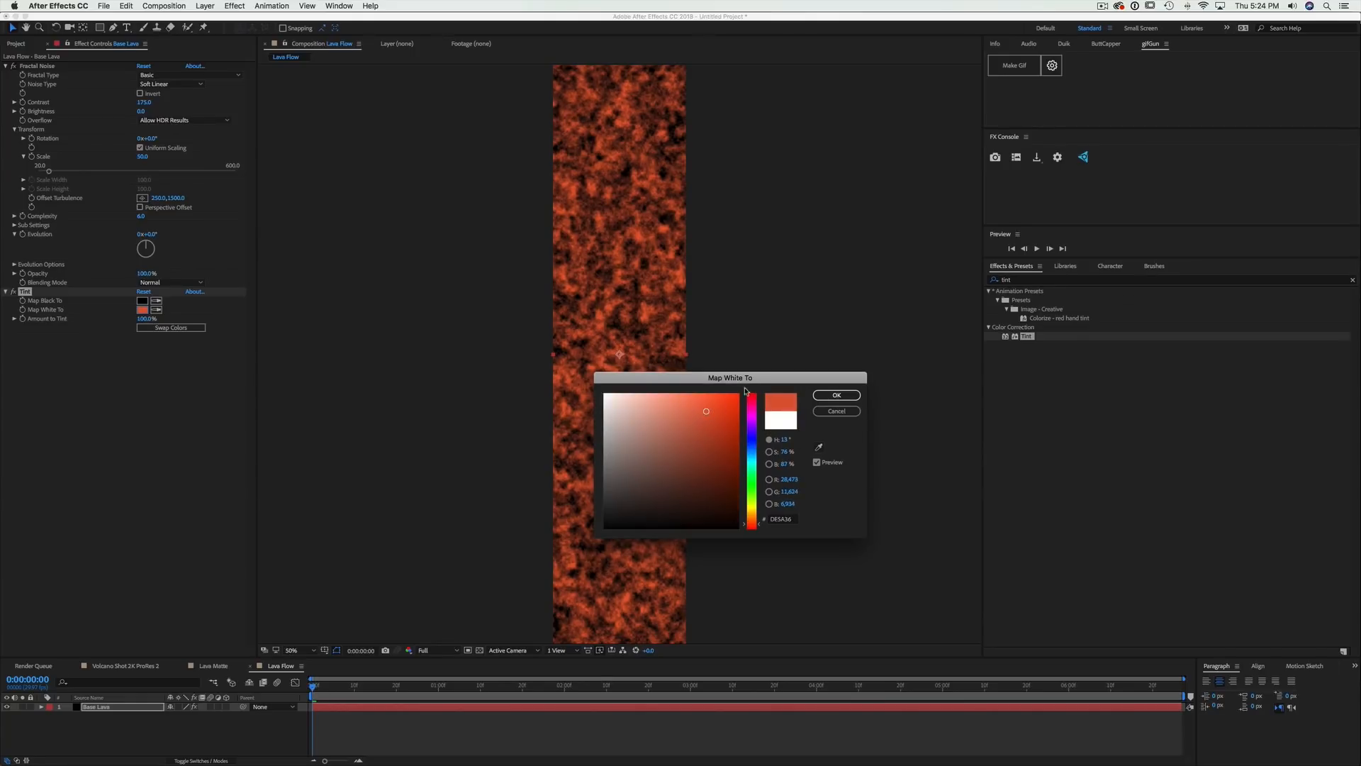
{"action": "left_click", "coordinate": [841, 397]}
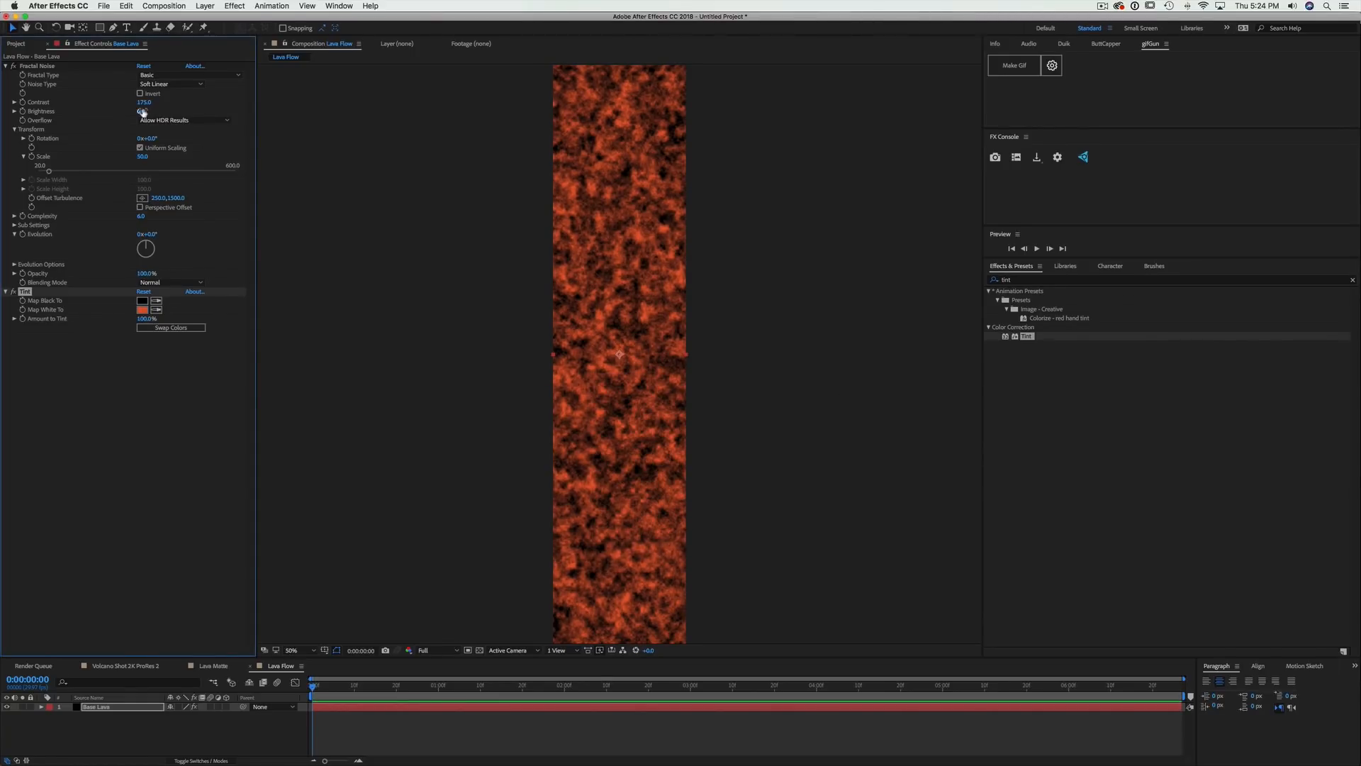
{"action": "left_click_drag", "start_coordinate": [144, 102], "coordinate": [166, 102]}
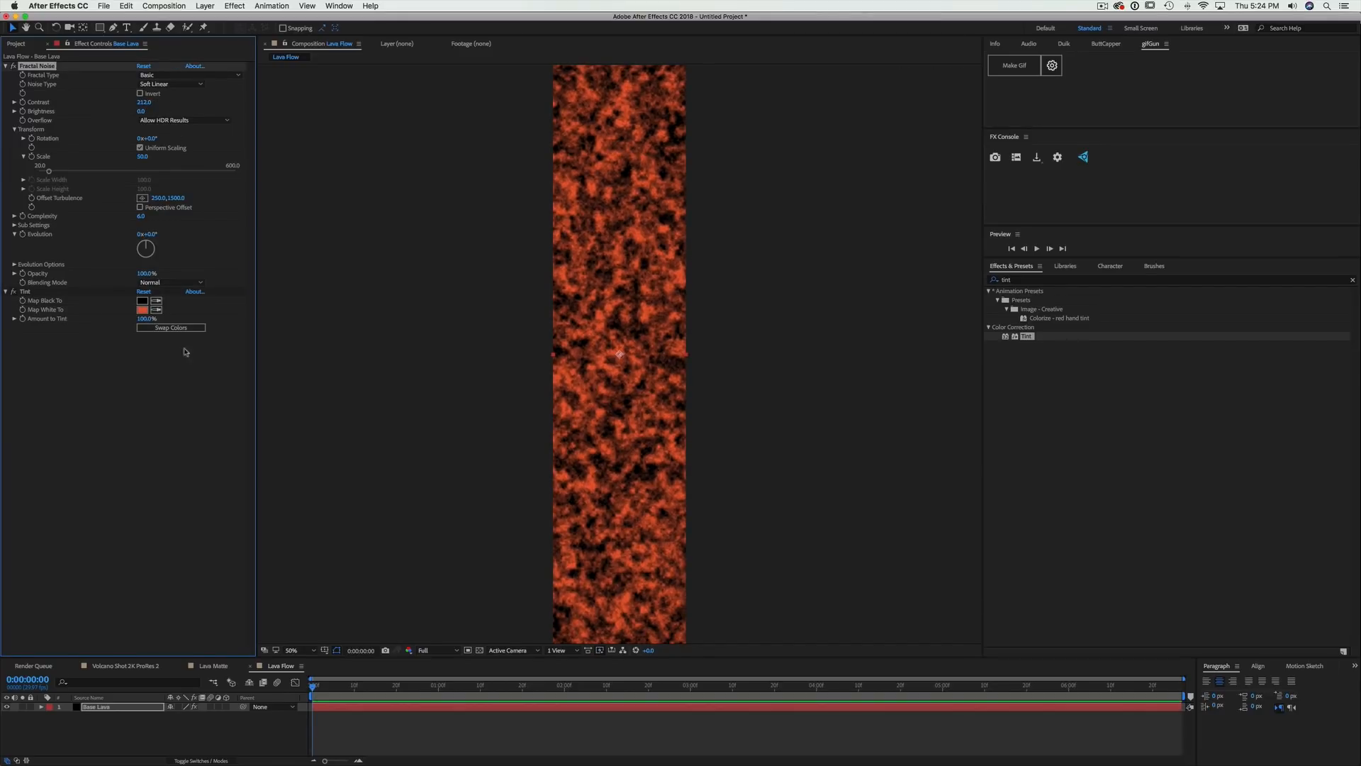
Keyframe Base Lava's Fractal Noise Offset Turbulence from the timeline start to about 250, 1828 at two seconds, and reveal its keyframes
{"action": "left_click_drag", "start_coordinate": [376, 654], "coordinate": [377, 524]}
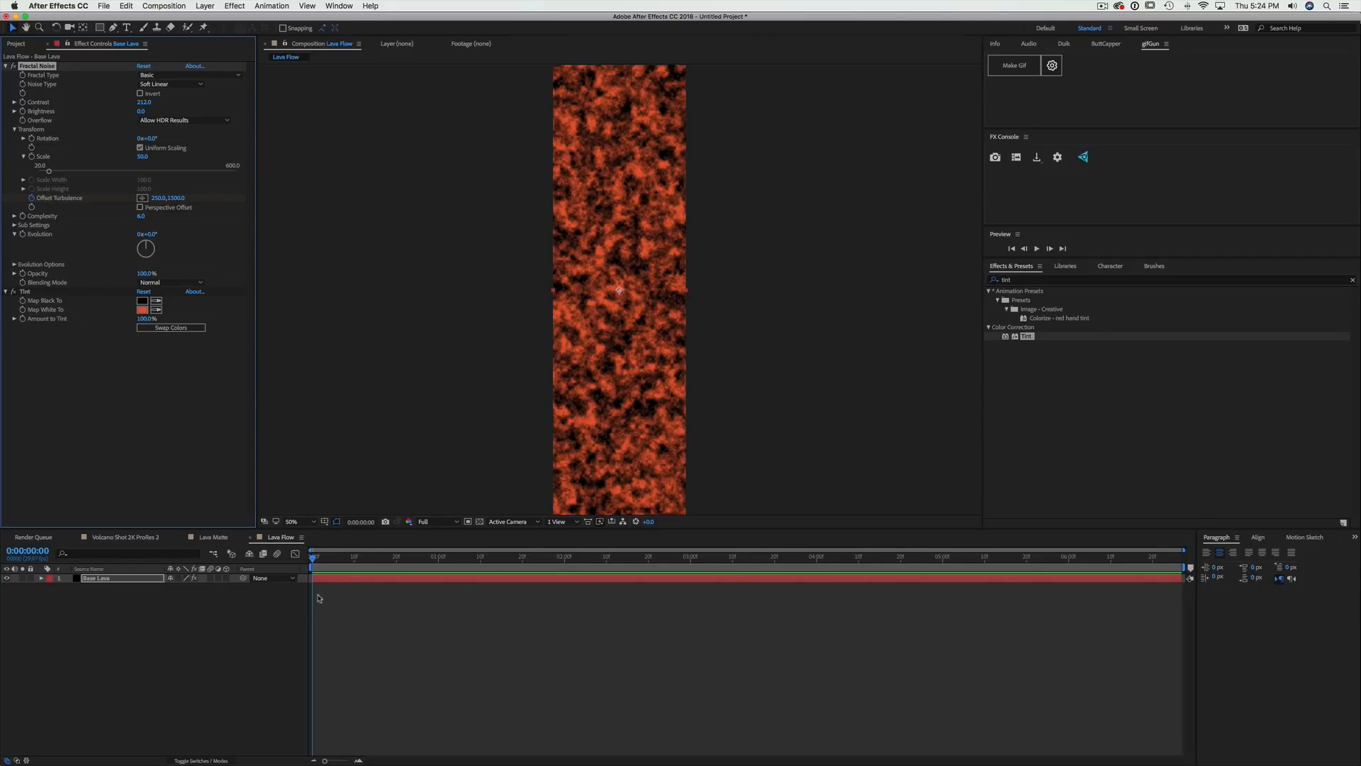
{"action": "left_click_drag", "start_coordinate": [313, 570], "coordinate": [565, 579]}
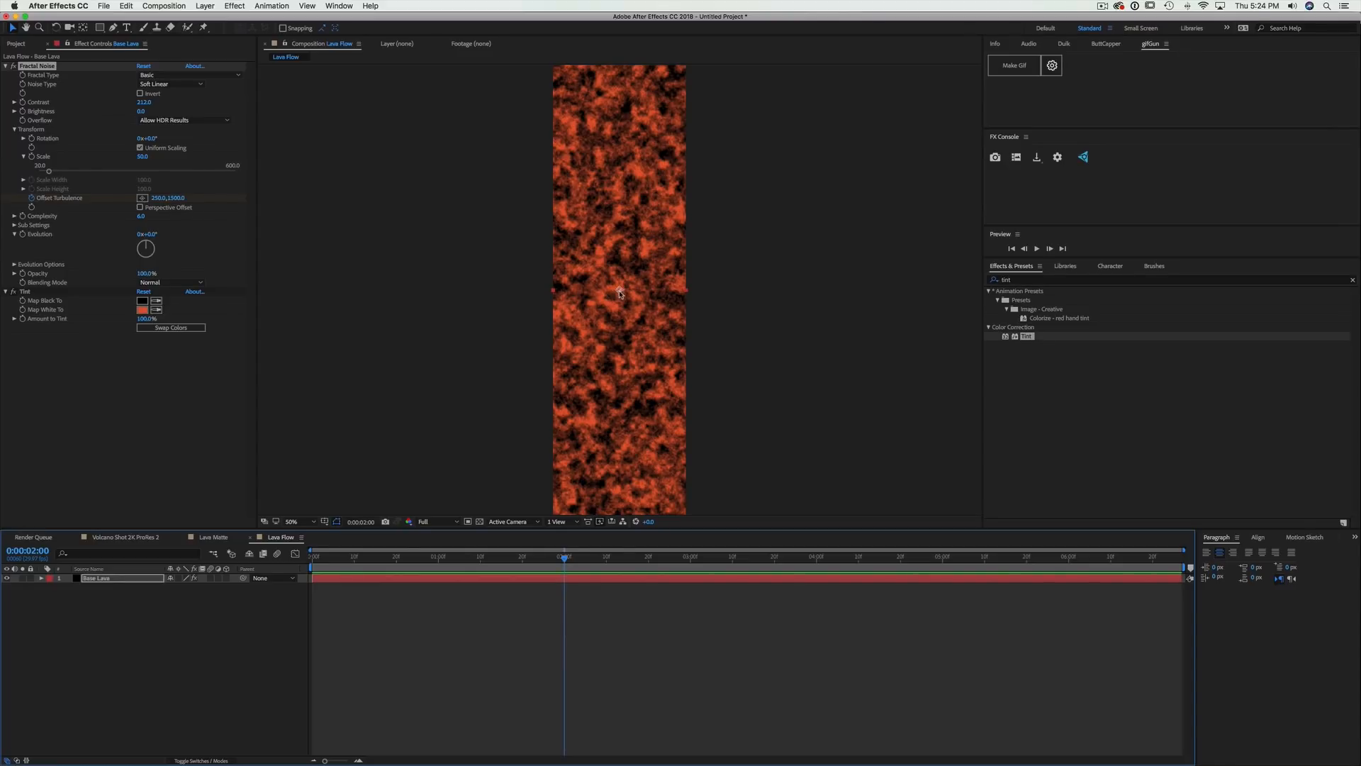
{"action": "left_click_drag", "start_coordinate": [620, 292], "coordinate": [621, 385]}
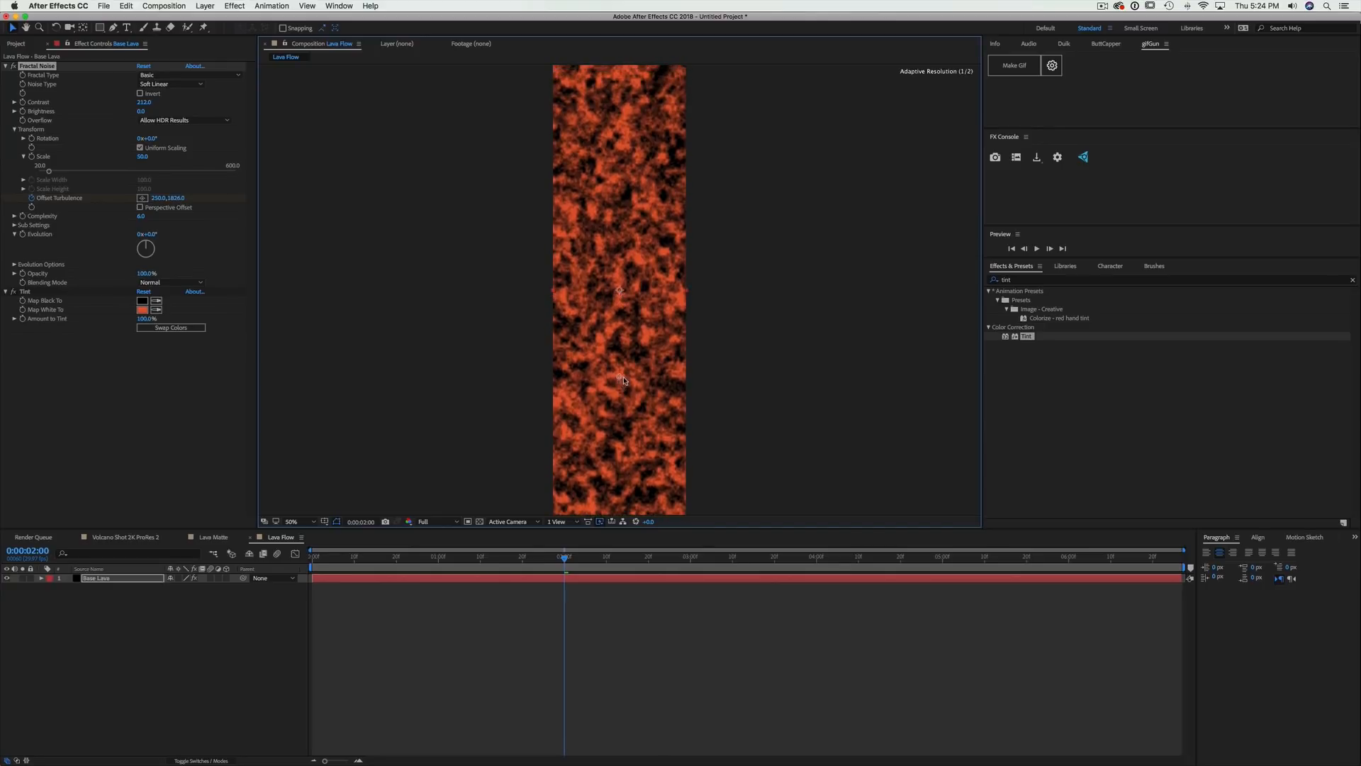
{"action": "left_click_drag", "start_coordinate": [439, 561], "coordinate": [262, 570]}
{"action": "key", "text": "space"}
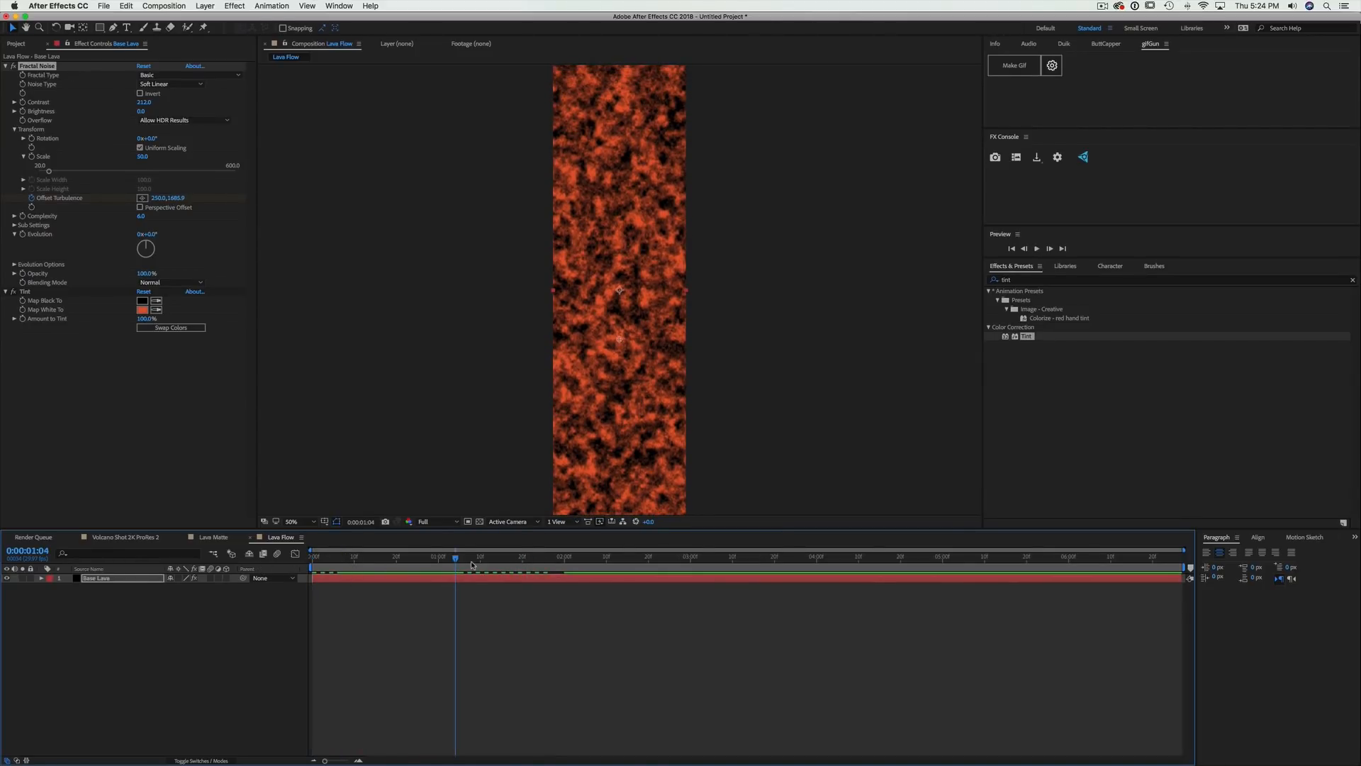
{"action": "key", "text": "u"}
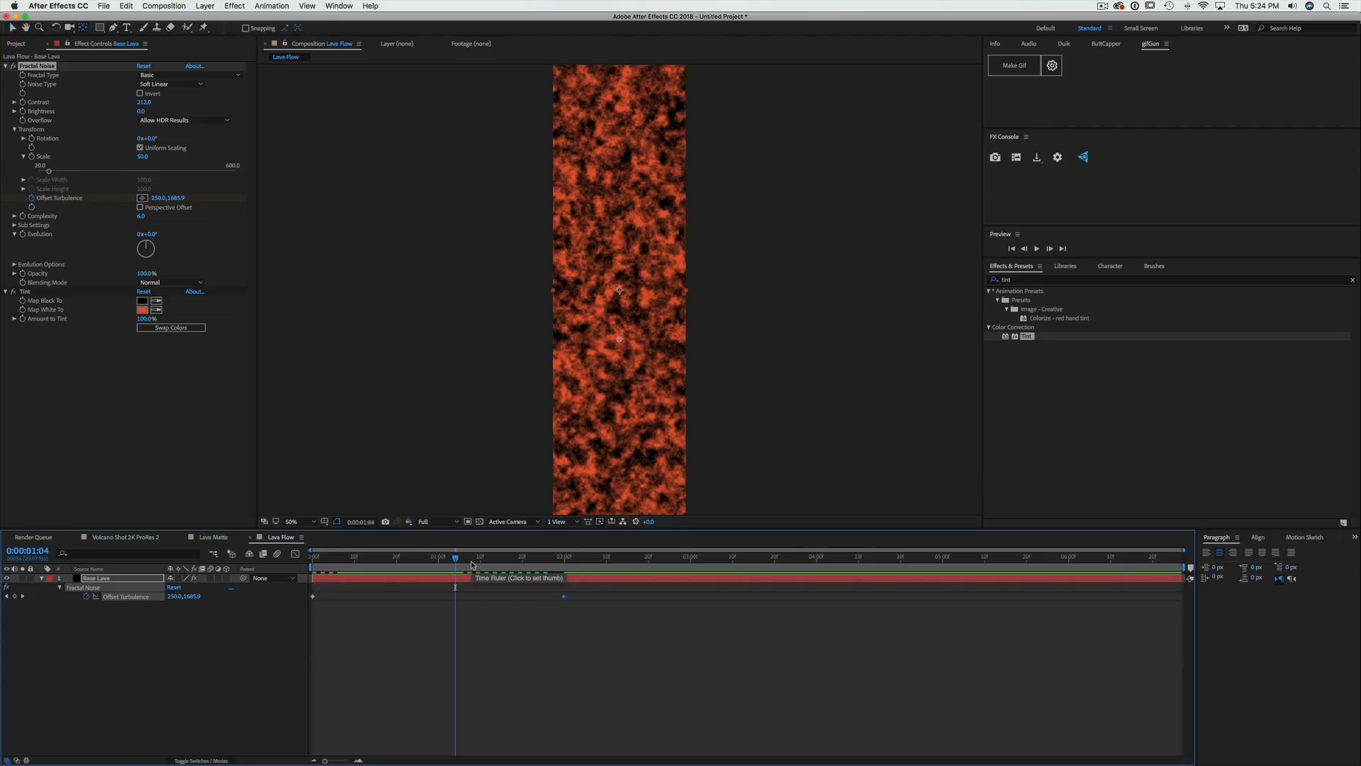
{"action": "left_click", "coordinate": [544, 560]}
{"action": "left_click_drag", "start_coordinate": [546, 562], "coordinate": [564, 560]}
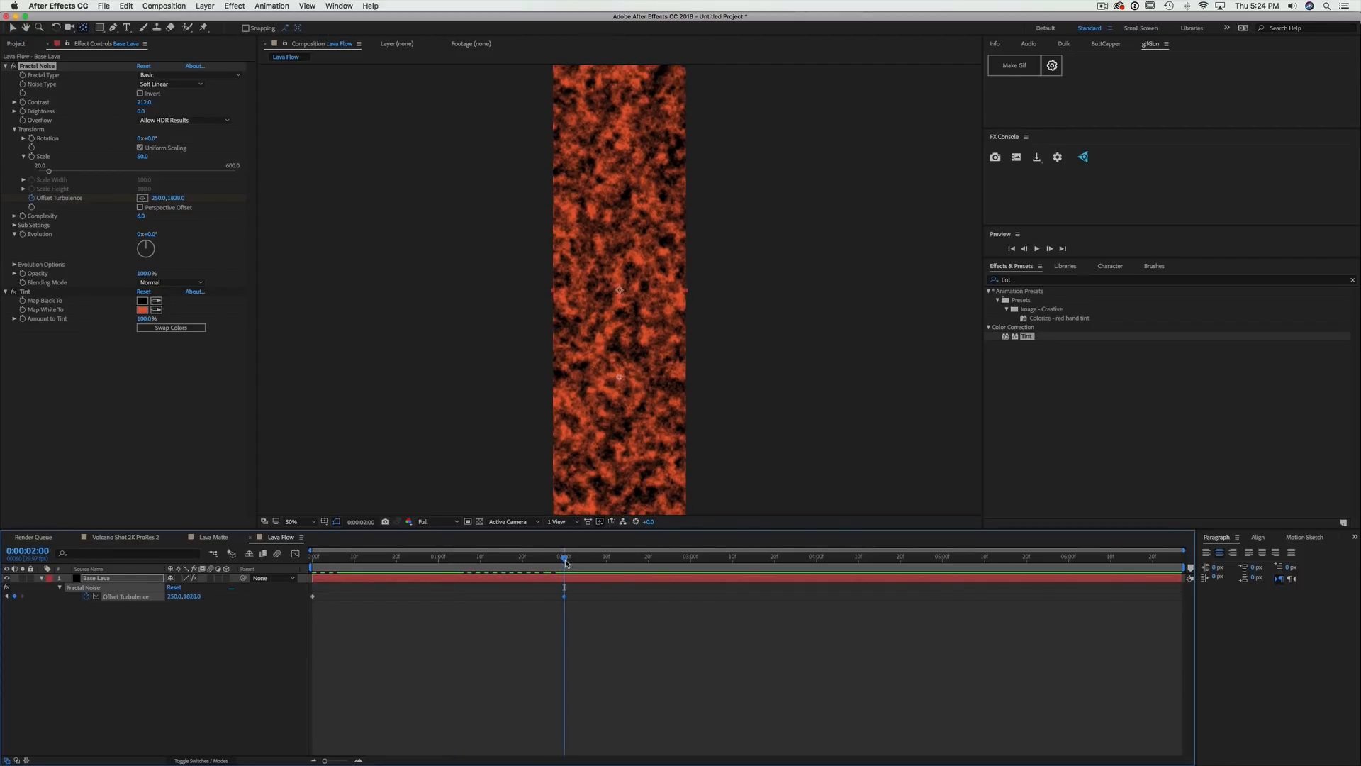
{"action": "left_click_drag", "start_coordinate": [617, 378], "coordinate": [619, 351]}
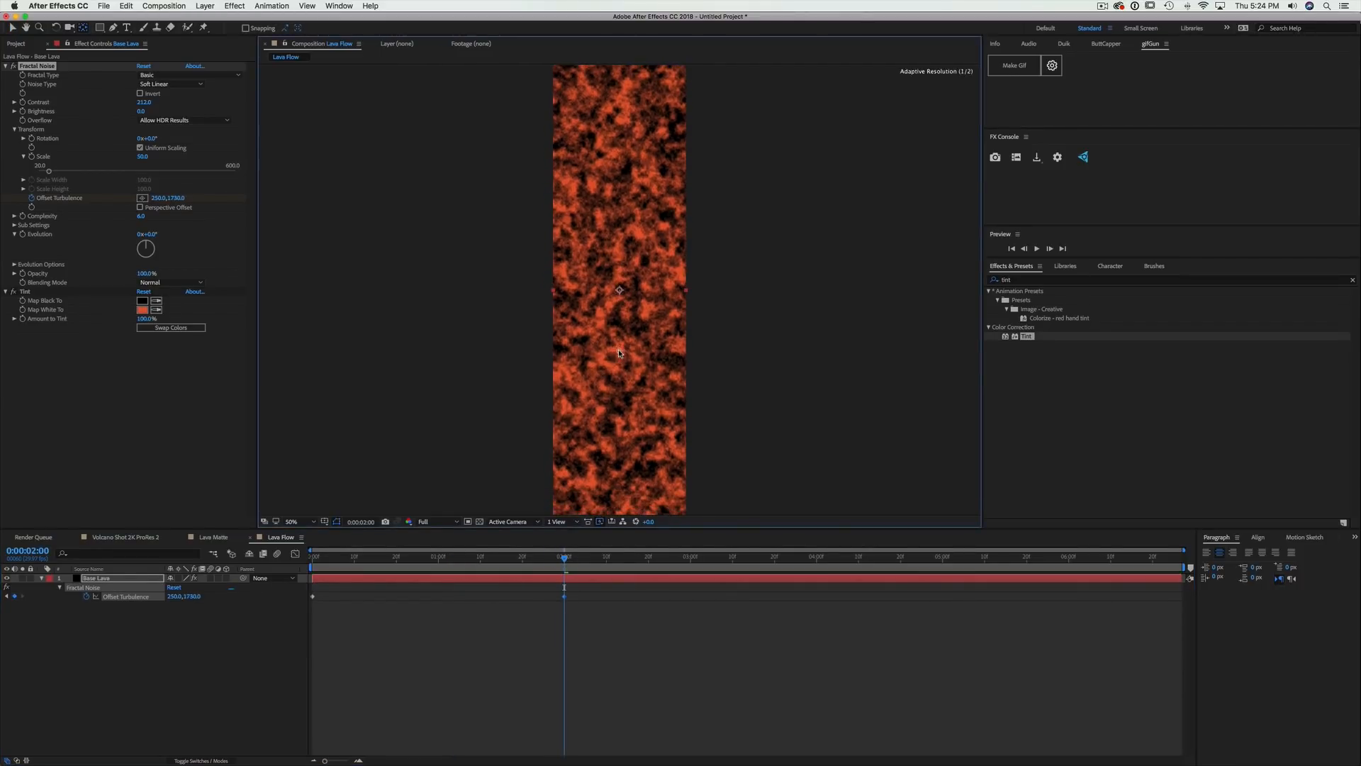
{"action": "key", "text": "super+z"}
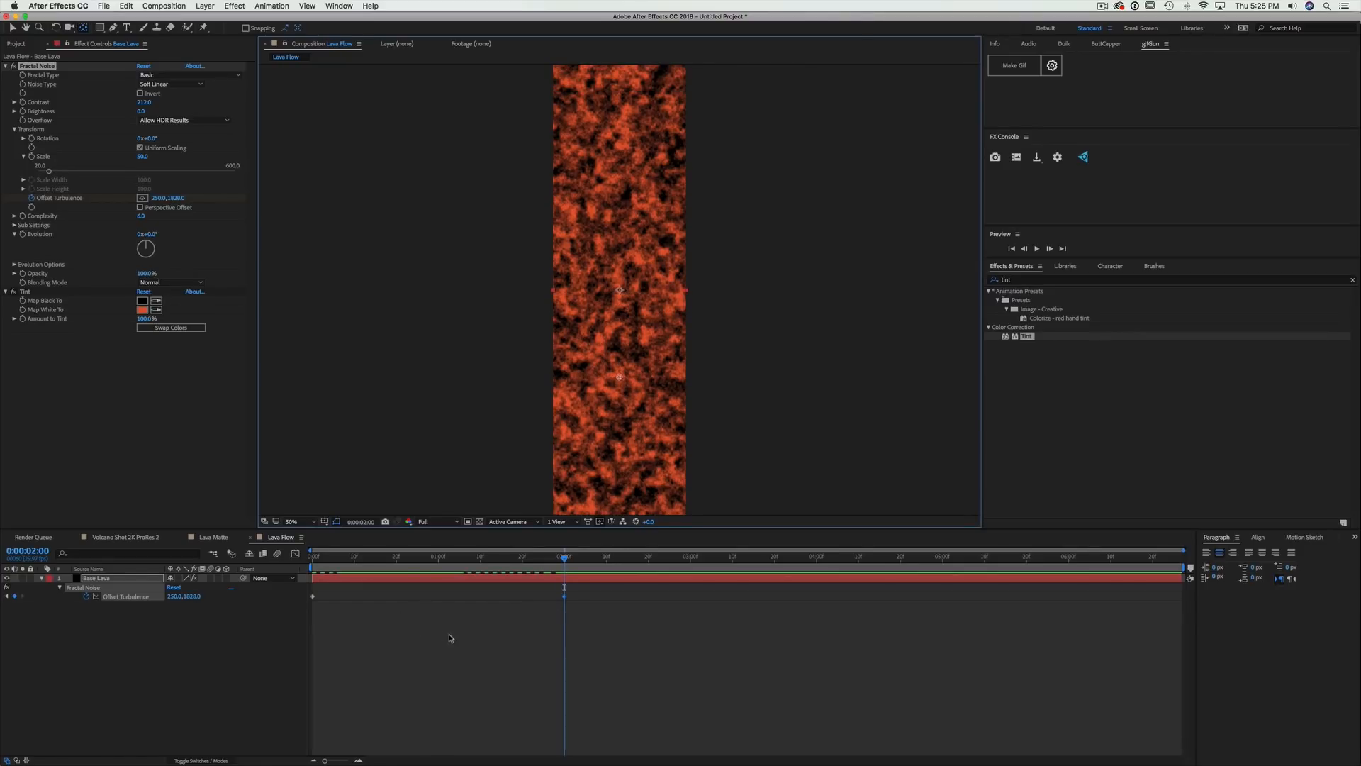
Add the expression loopOut("offset"); to Offset Turbulence and preview the continuing lava movement
{"action": "left_click", "coordinate": [209, 653]}
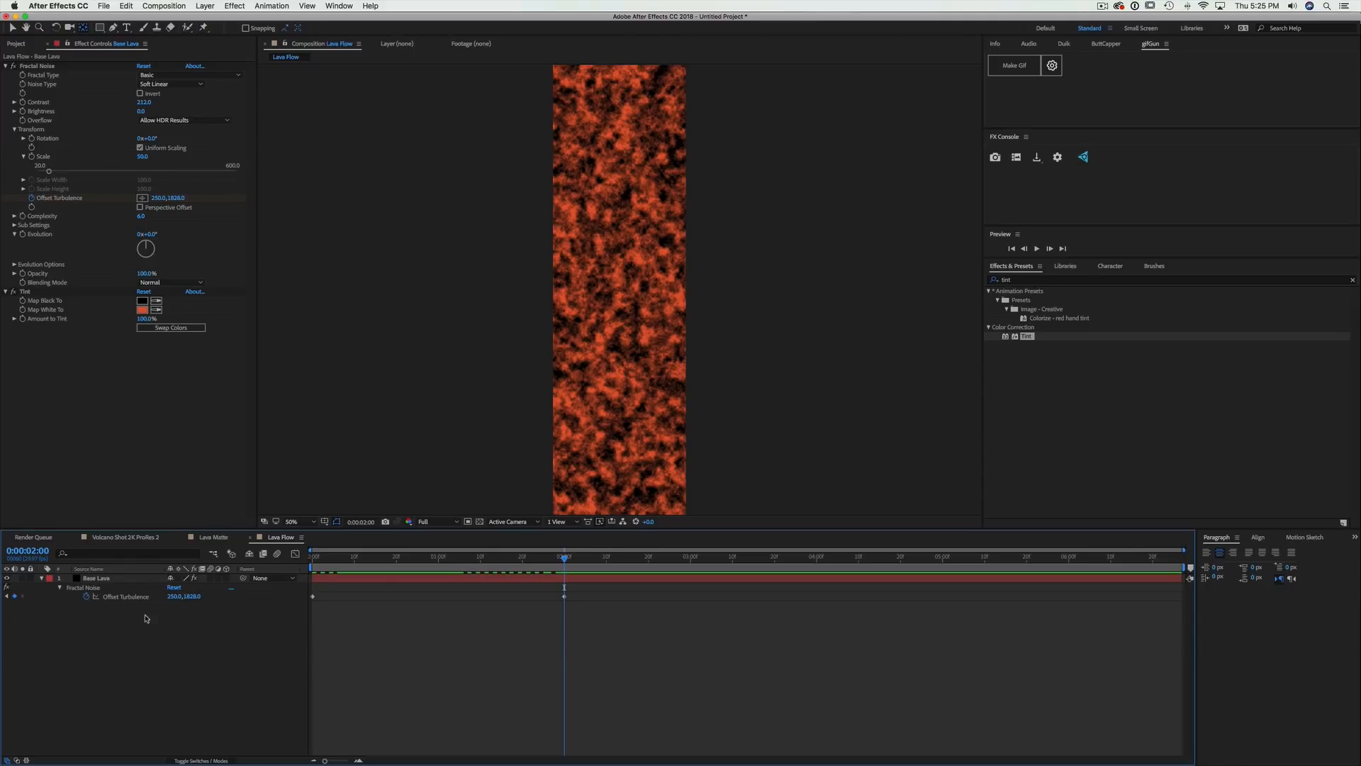
{"action": "left_click", "coordinate": [86, 598], "text": "alt"}
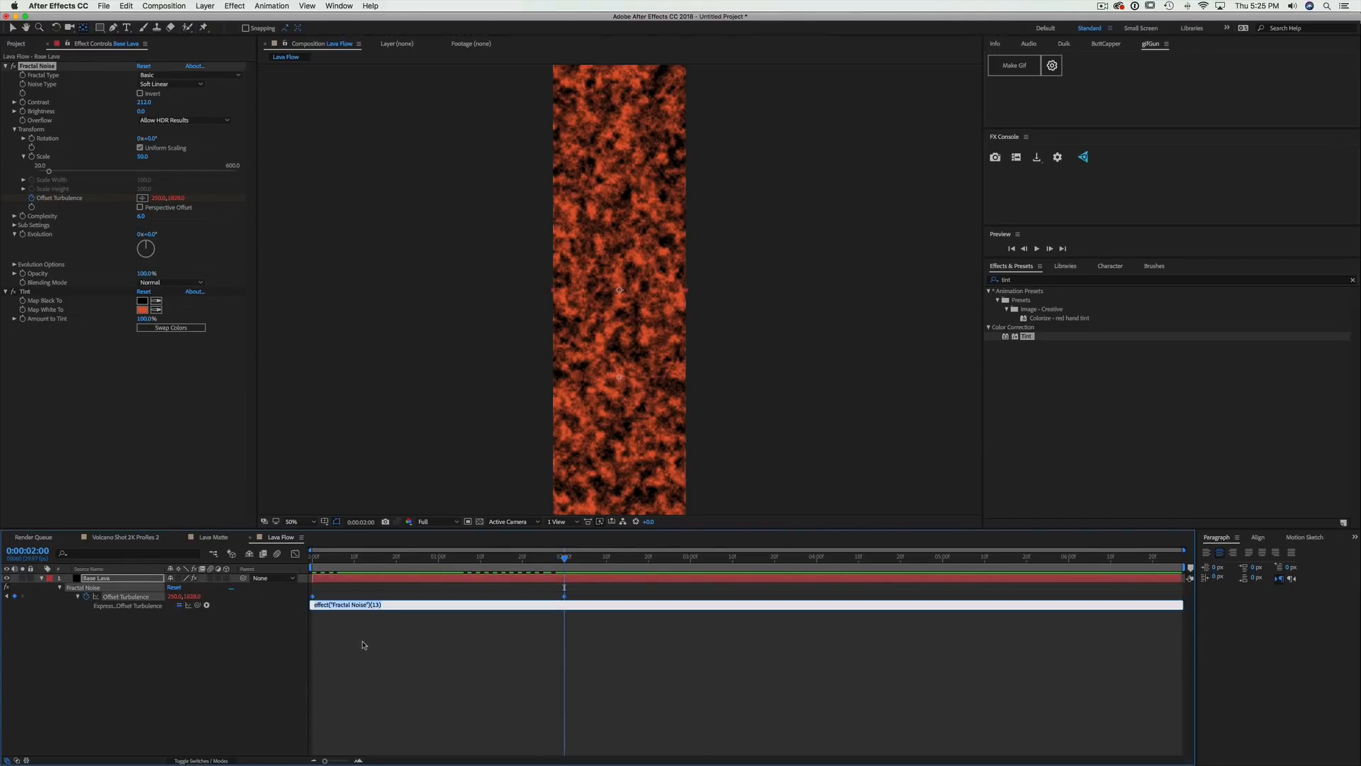
{"action": "type", "text": "loopOut(\"offset\");"}
{"action": "left_click", "coordinate": [263, 663]}
{"action": "left_click", "coordinate": [425, 557]}
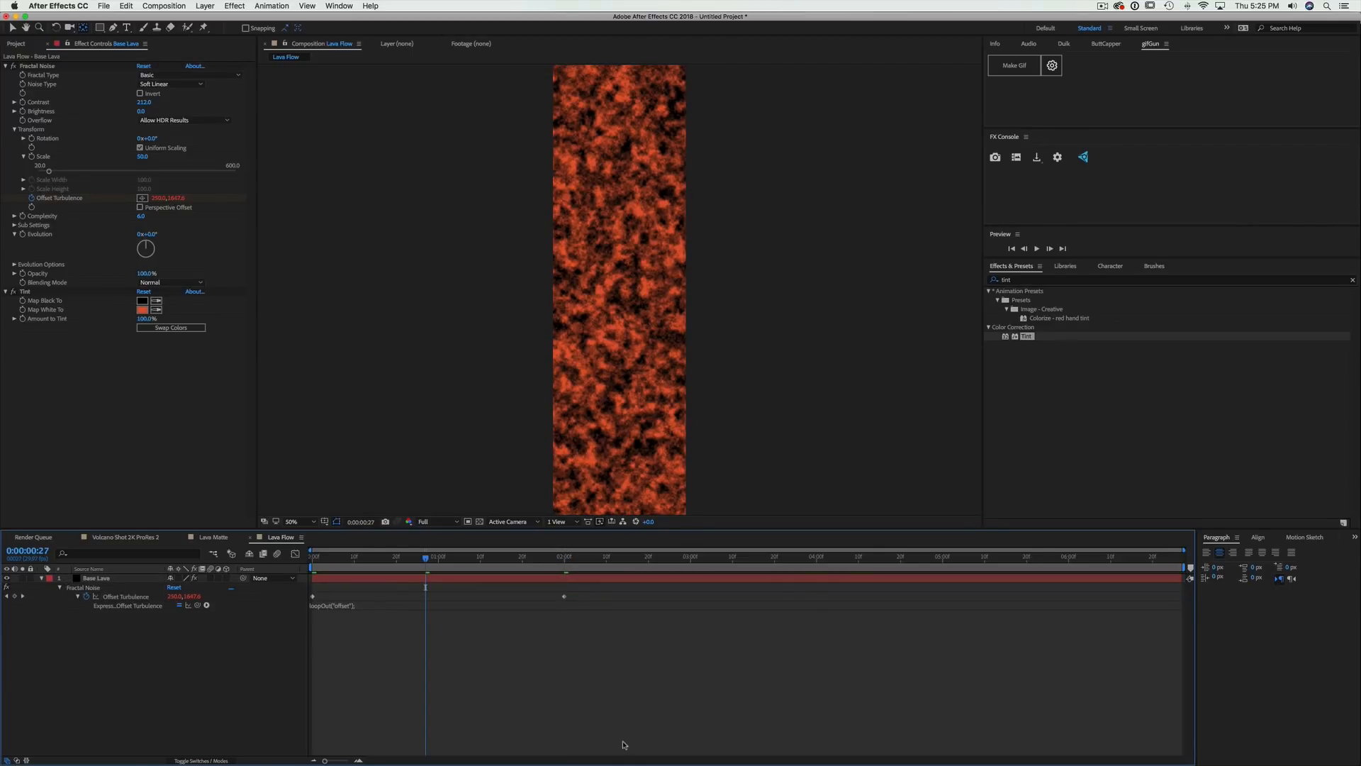
{"action": "key", "text": "space"}
{"action": "left_click_drag", "start_coordinate": [486, 565], "coordinate": [413, 587]}
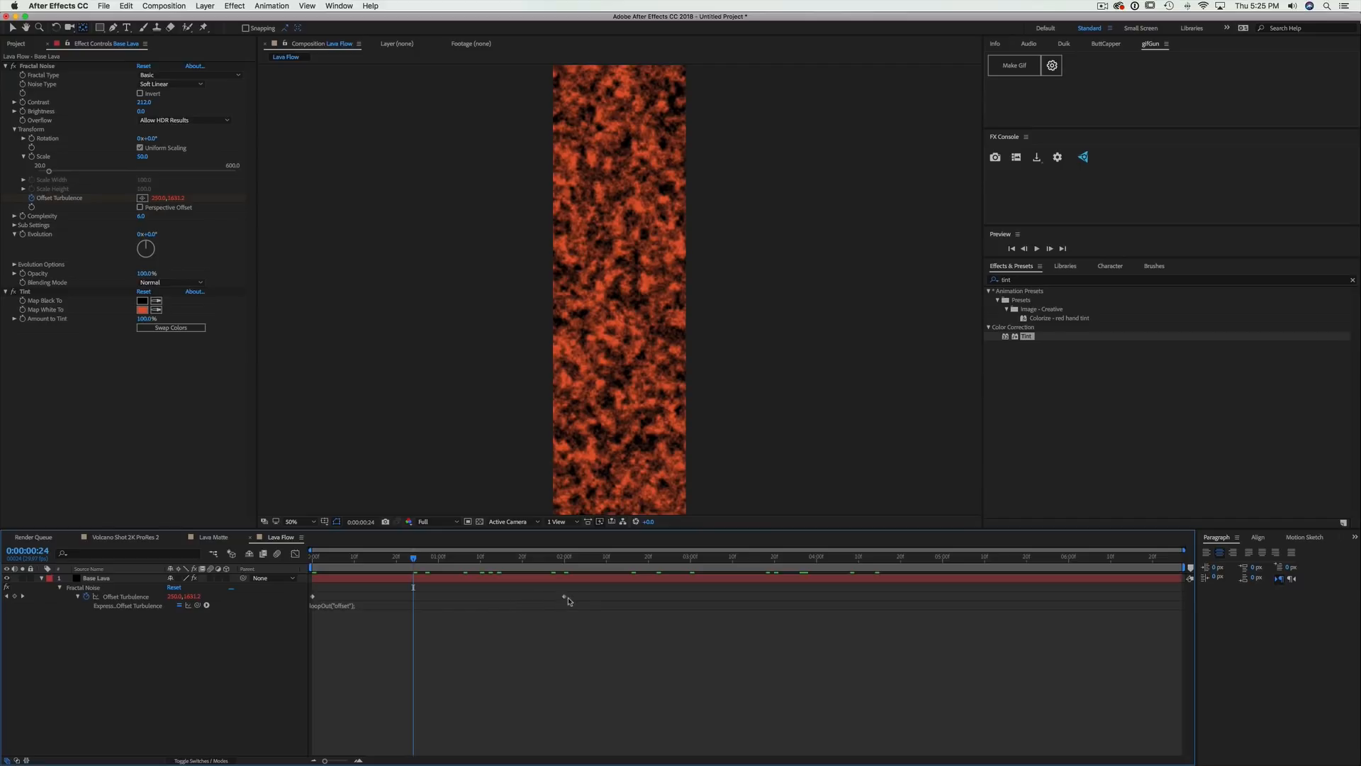
Slow the lava flow by moving the second Offset Turbulence keyframe to about 6.4 seconds, previewing the speed
{"action": "mouse_move", "coordinate": [565, 599]}
{"action": "left_click_drag", "start_coordinate": [565, 600], "coordinate": [925, 596]}
{"action": "key", "text": "space"}
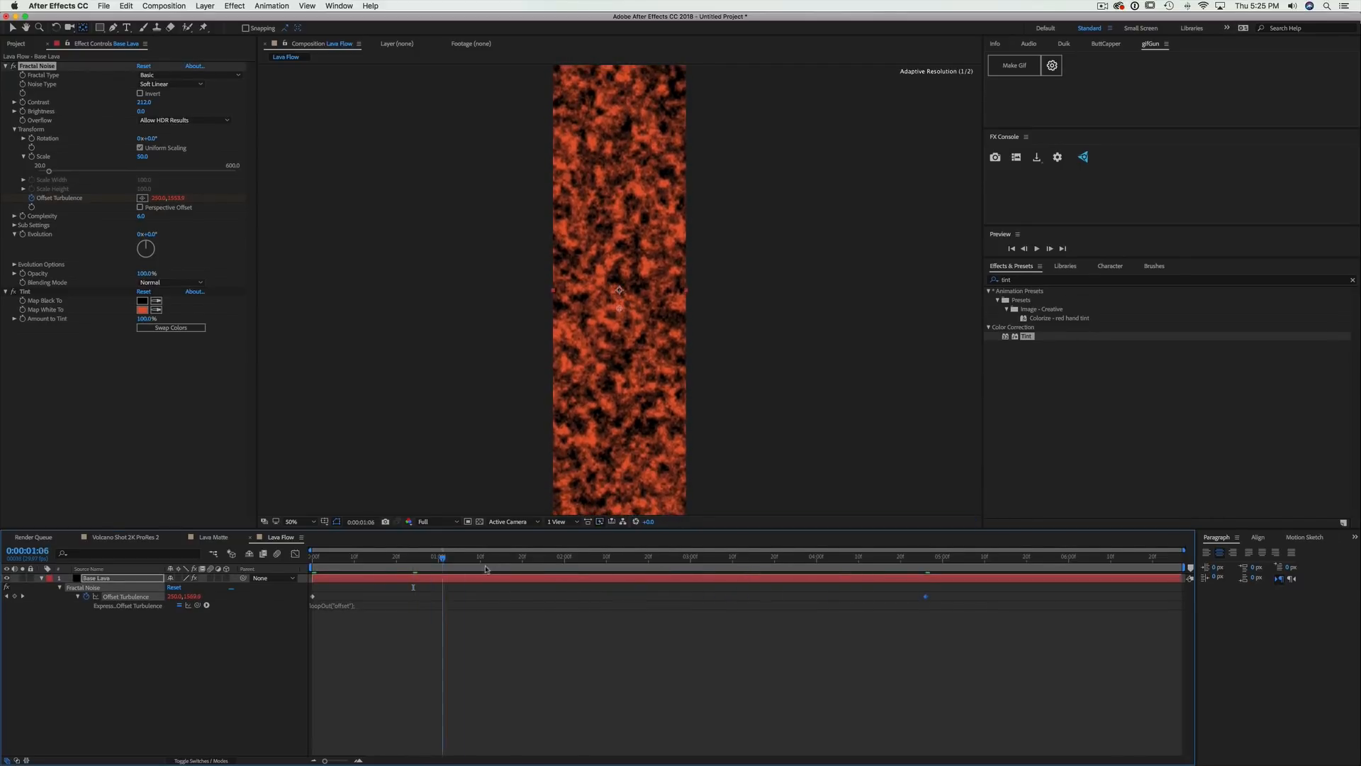
{"action": "left_click_drag", "start_coordinate": [180, 589], "coordinate": [186, 590]}
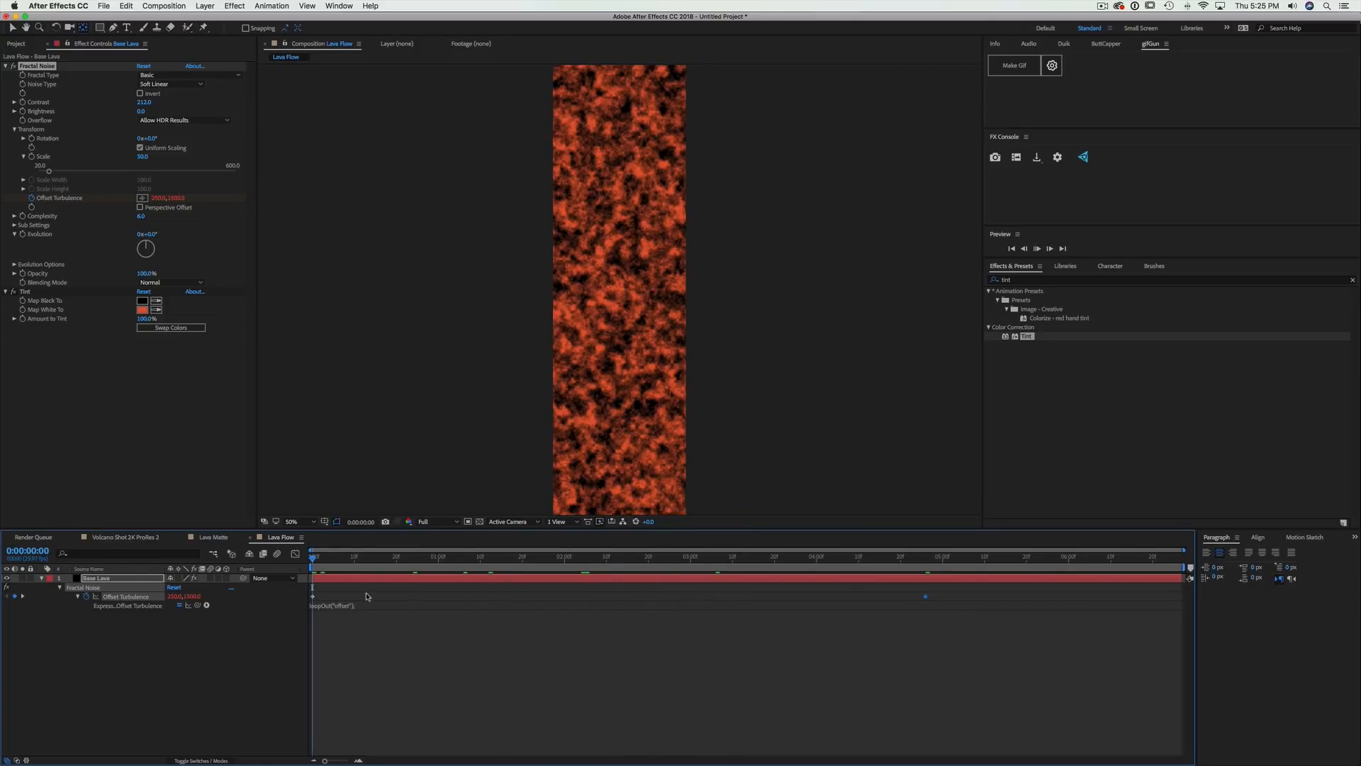
{"action": "key", "text": "space"}
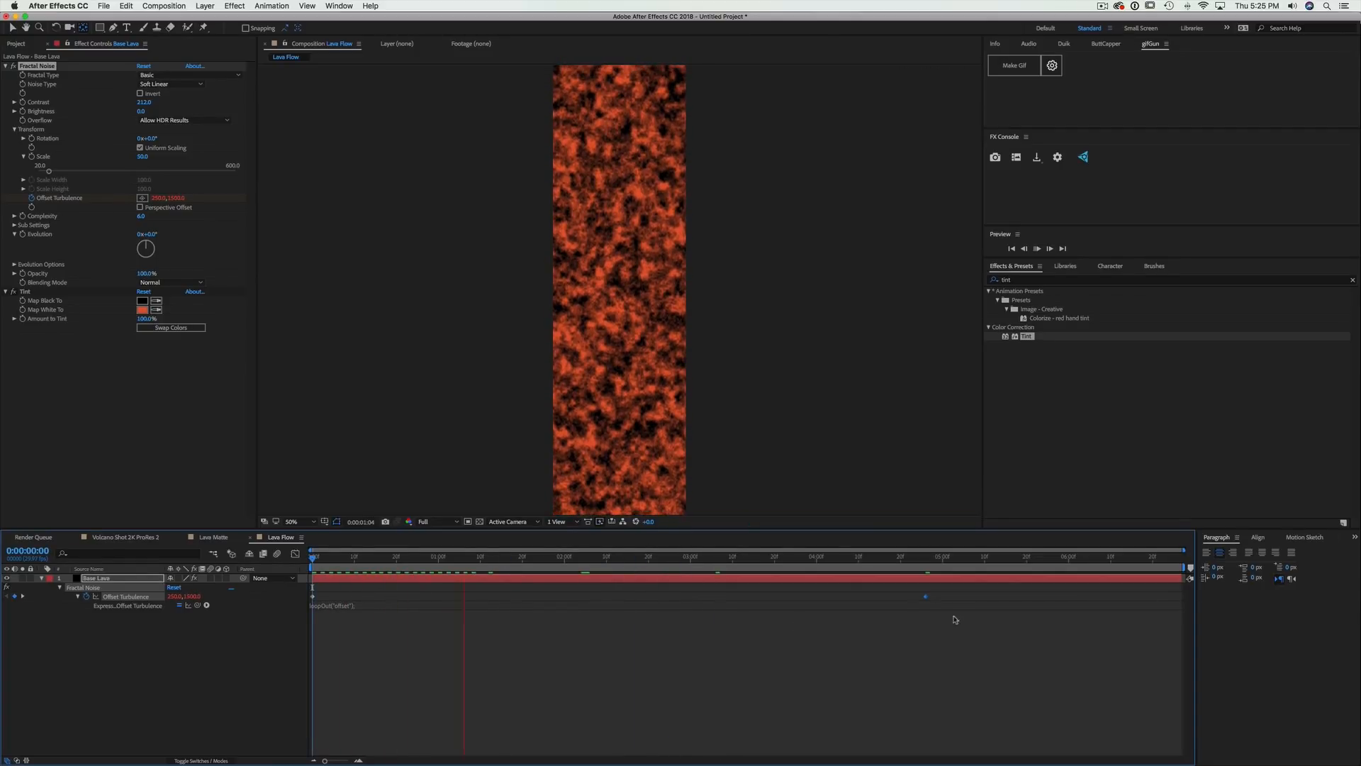
{"action": "left_click_drag", "start_coordinate": [926, 596], "coordinate": [1112, 596]}
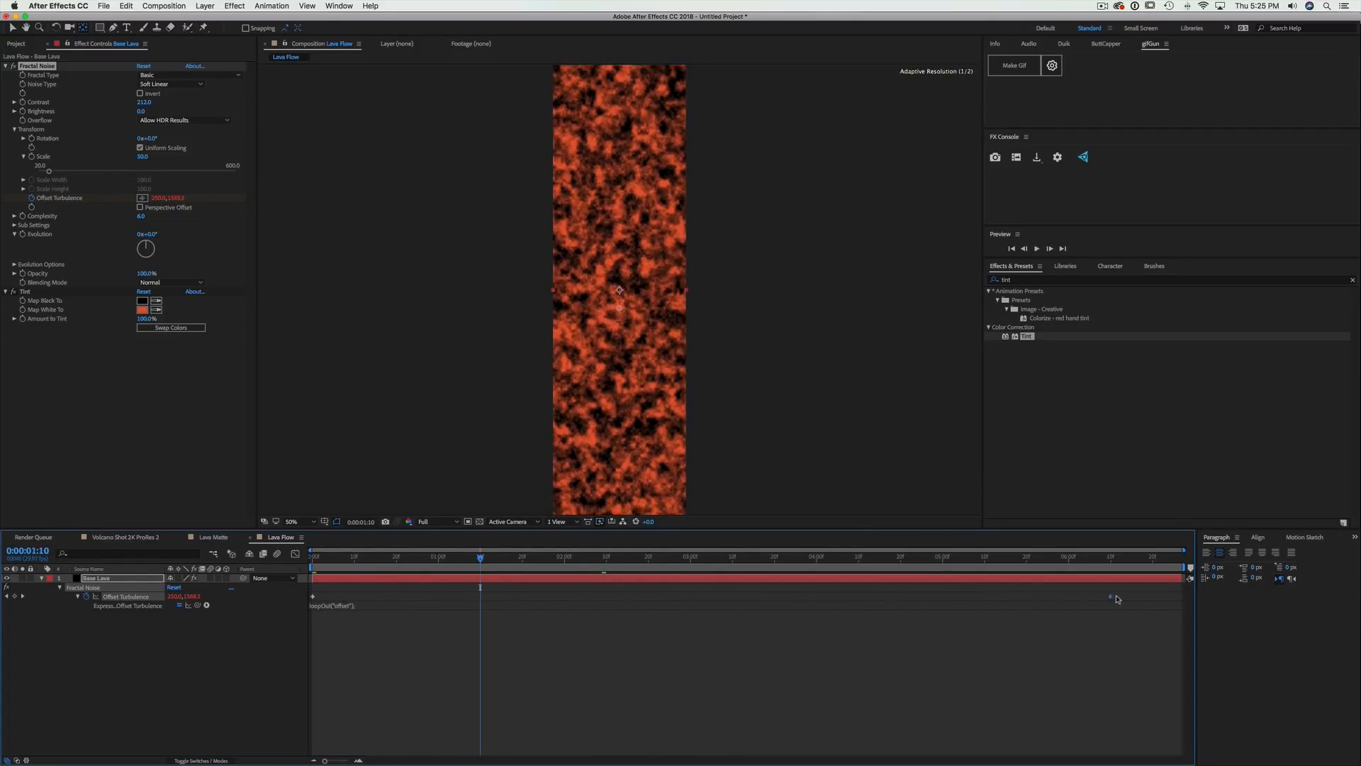
{"action": "key", "text": "space"}
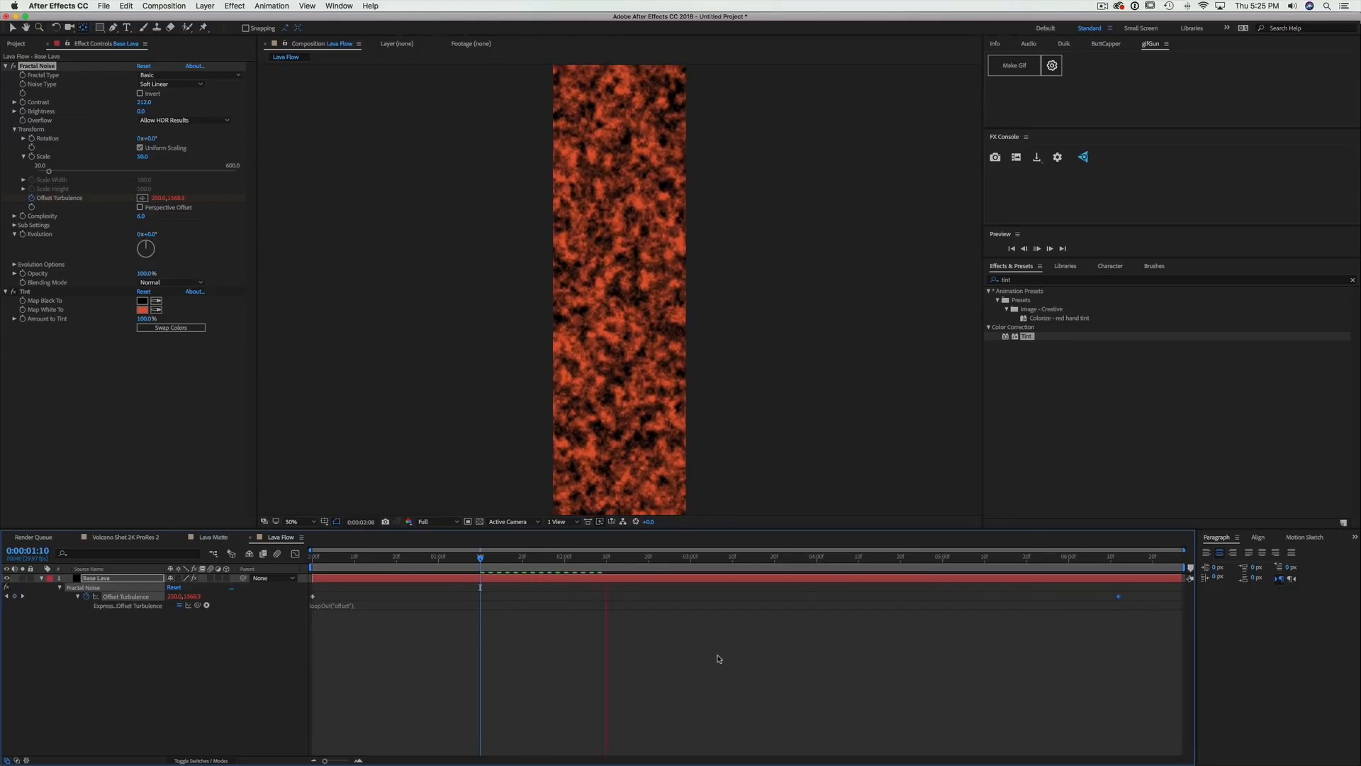
{"action": "key", "text": "space"}
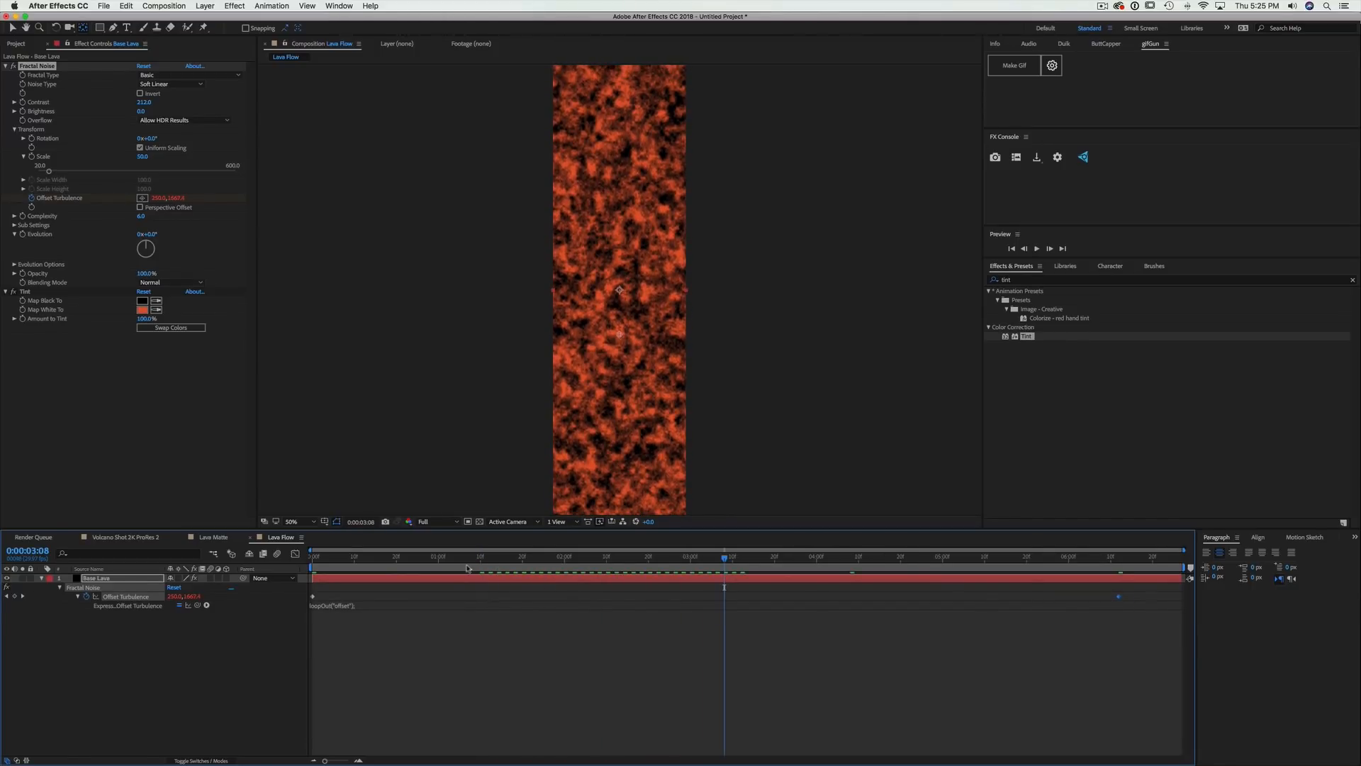
Copy the loopOut expression from Offset Turbulence and return to the start of the timeline
{"action": "left_click", "coordinate": [365, 604]}
{"action": "key", "text": "super+c"}
{"action": "left_click", "coordinate": [359, 644]}
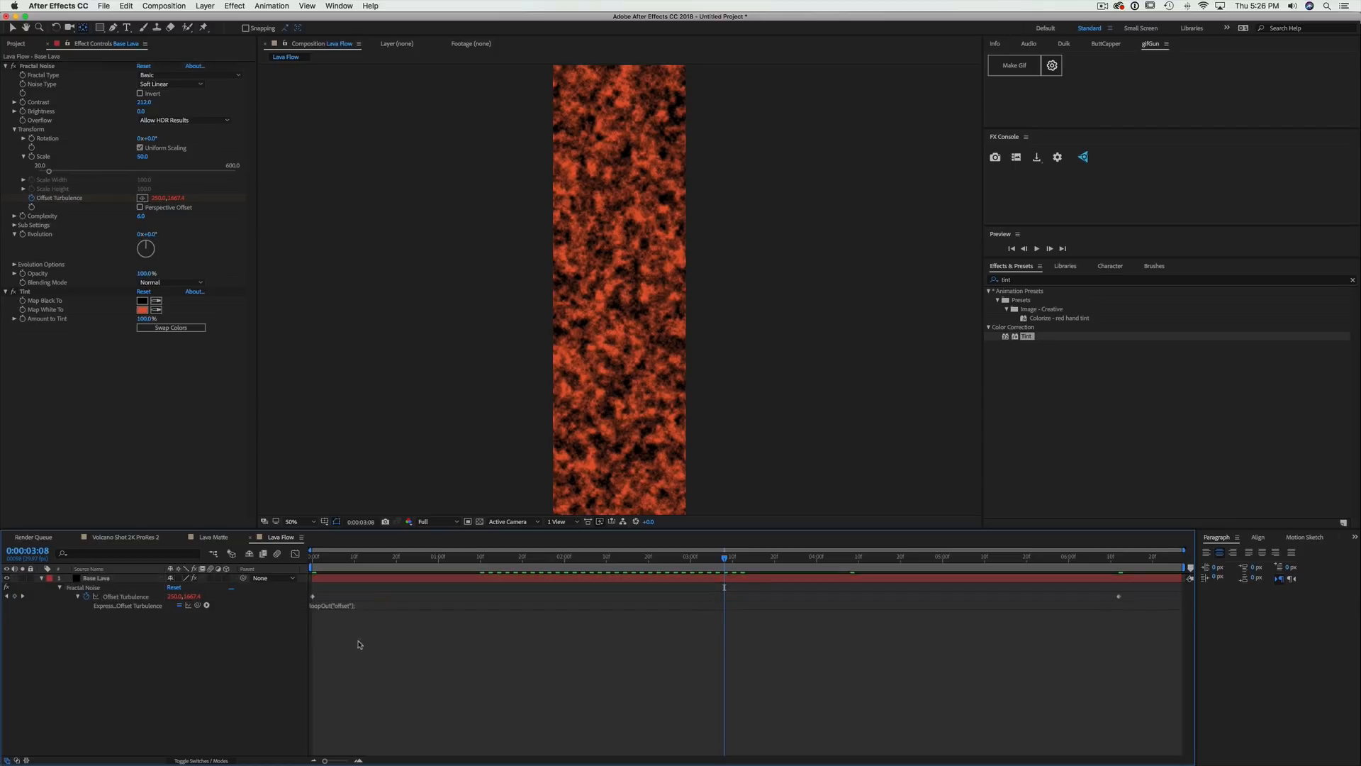
{"action": "key", "text": "Home"}
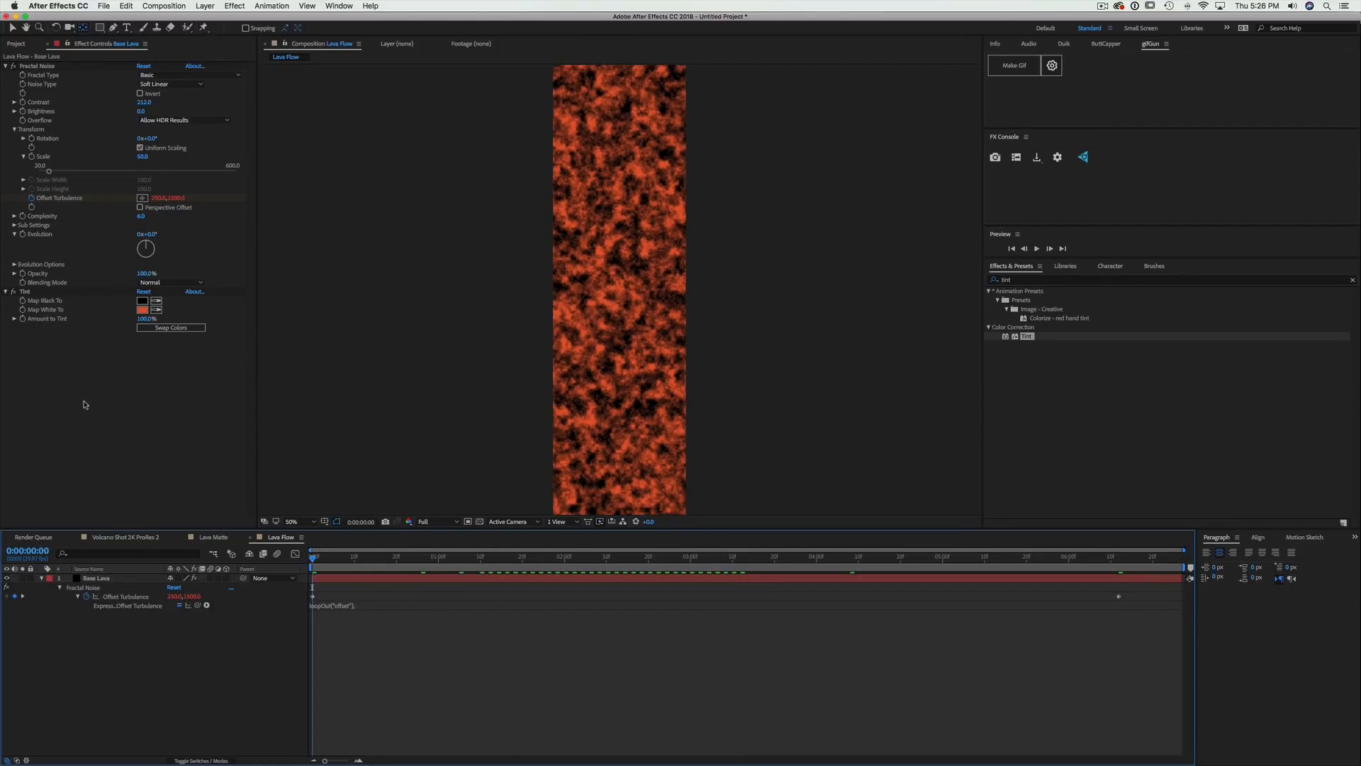
{"action": "left_click", "coordinate": [23, 234], "text": "alt"}
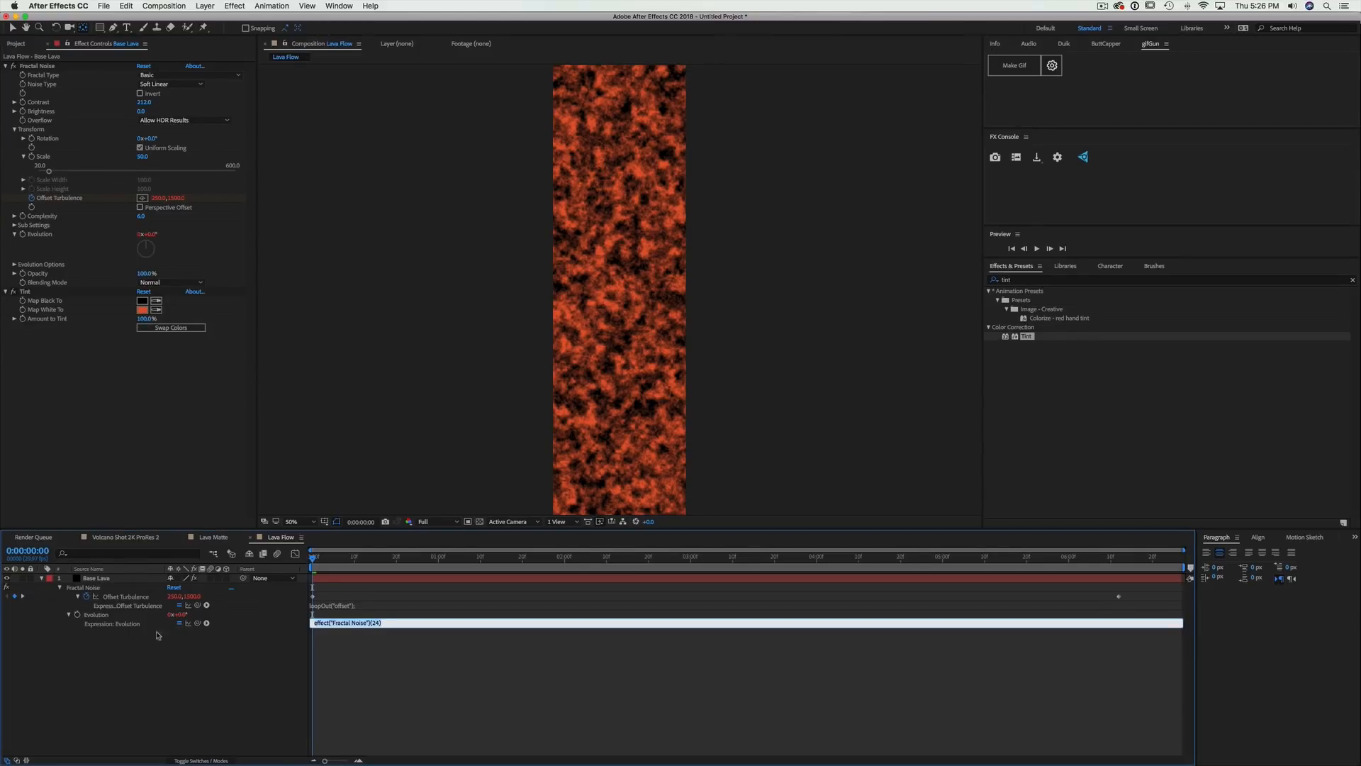
{"action": "left_click", "coordinate": [180, 686]}
{"action": "key", "text": "super+z"}
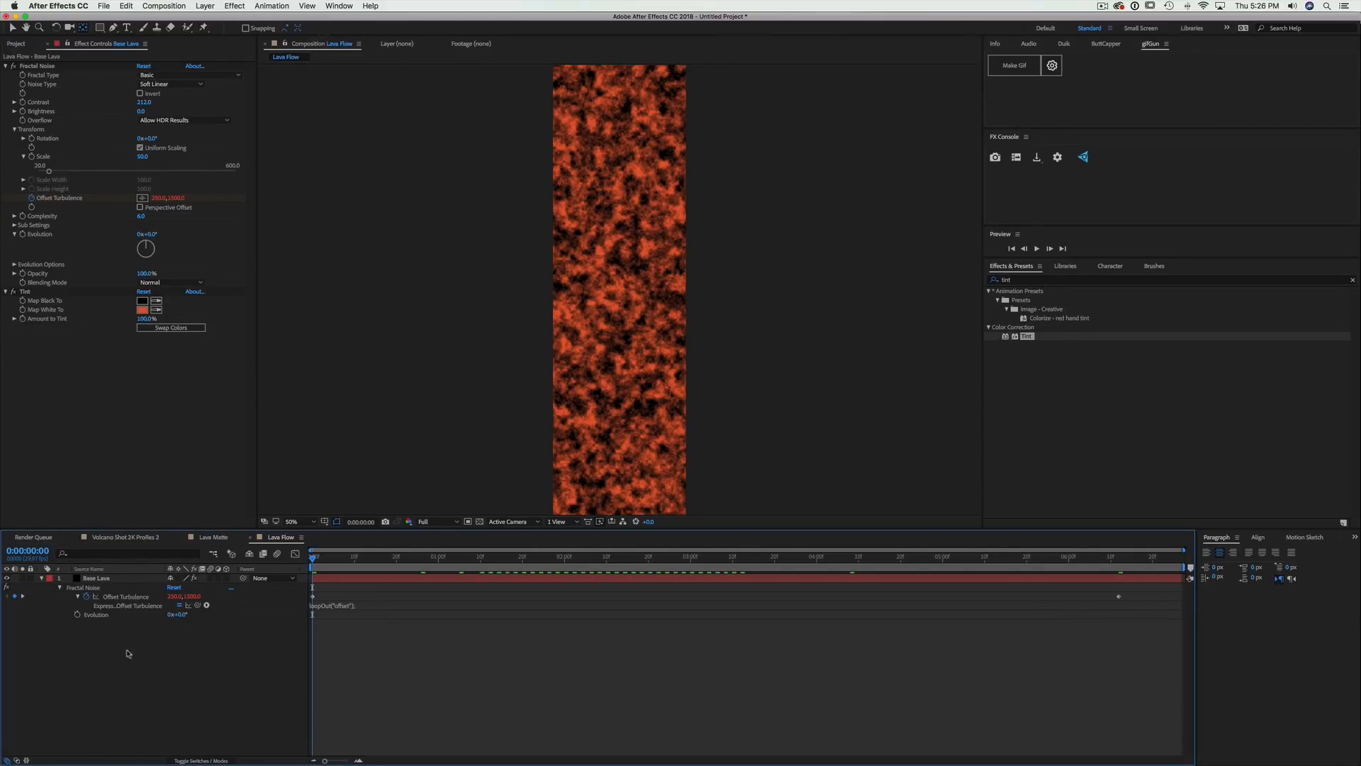
Keyframe the Fractal Noise Evolution from 0° at the timeline start to 100° at two seconds
{"action": "left_click", "coordinate": [78, 614]}
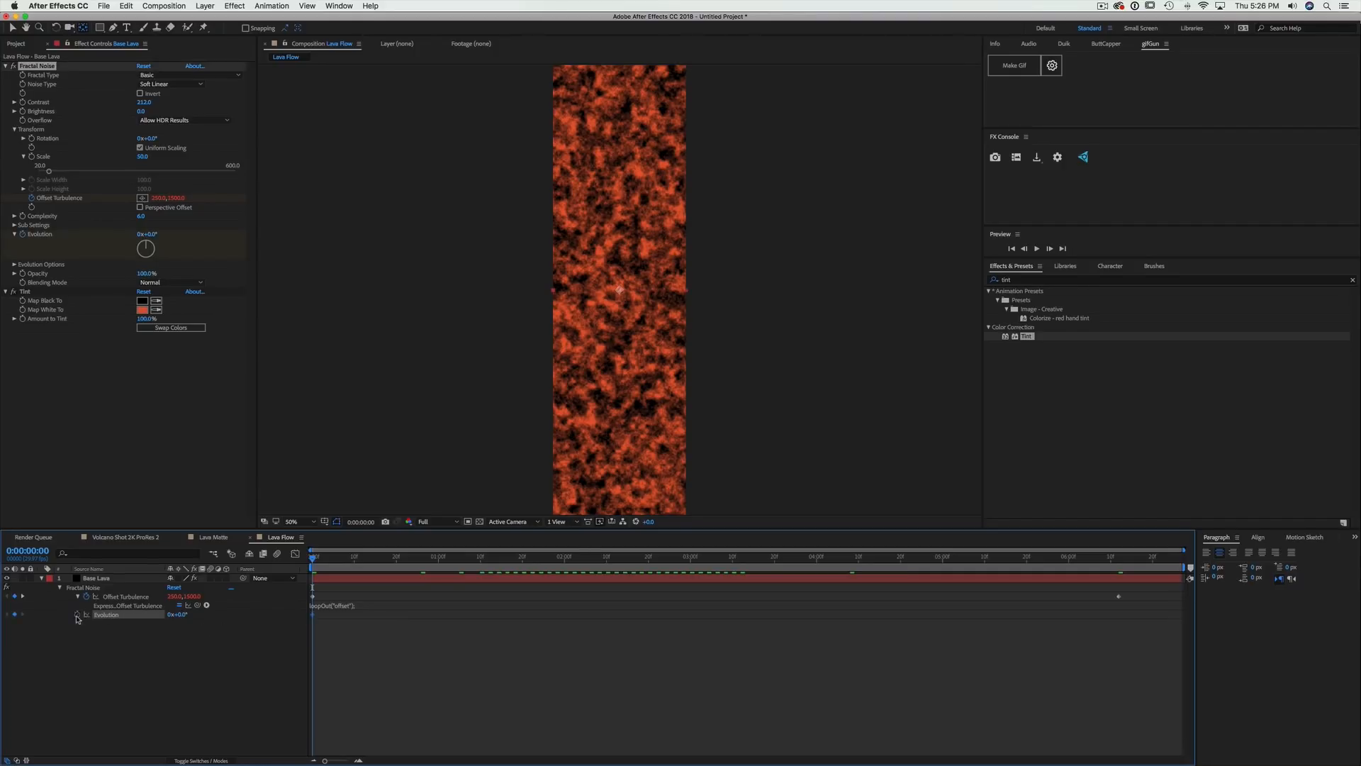
{"action": "left_click_drag", "start_coordinate": [345, 574], "coordinate": [564, 582]}
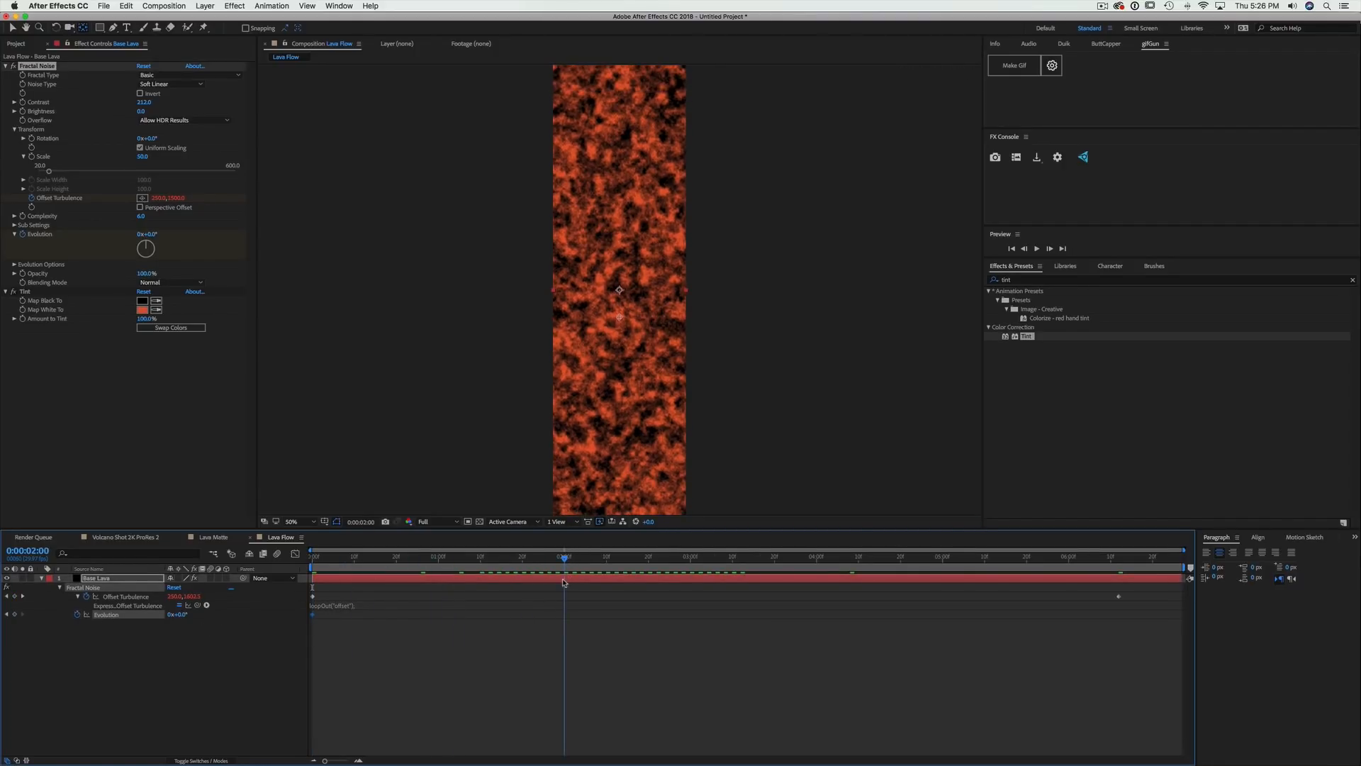
{"action": "left_click_drag", "start_coordinate": [179, 614], "coordinate": [226, 615]}
{"action": "left_click", "coordinate": [181, 614]}
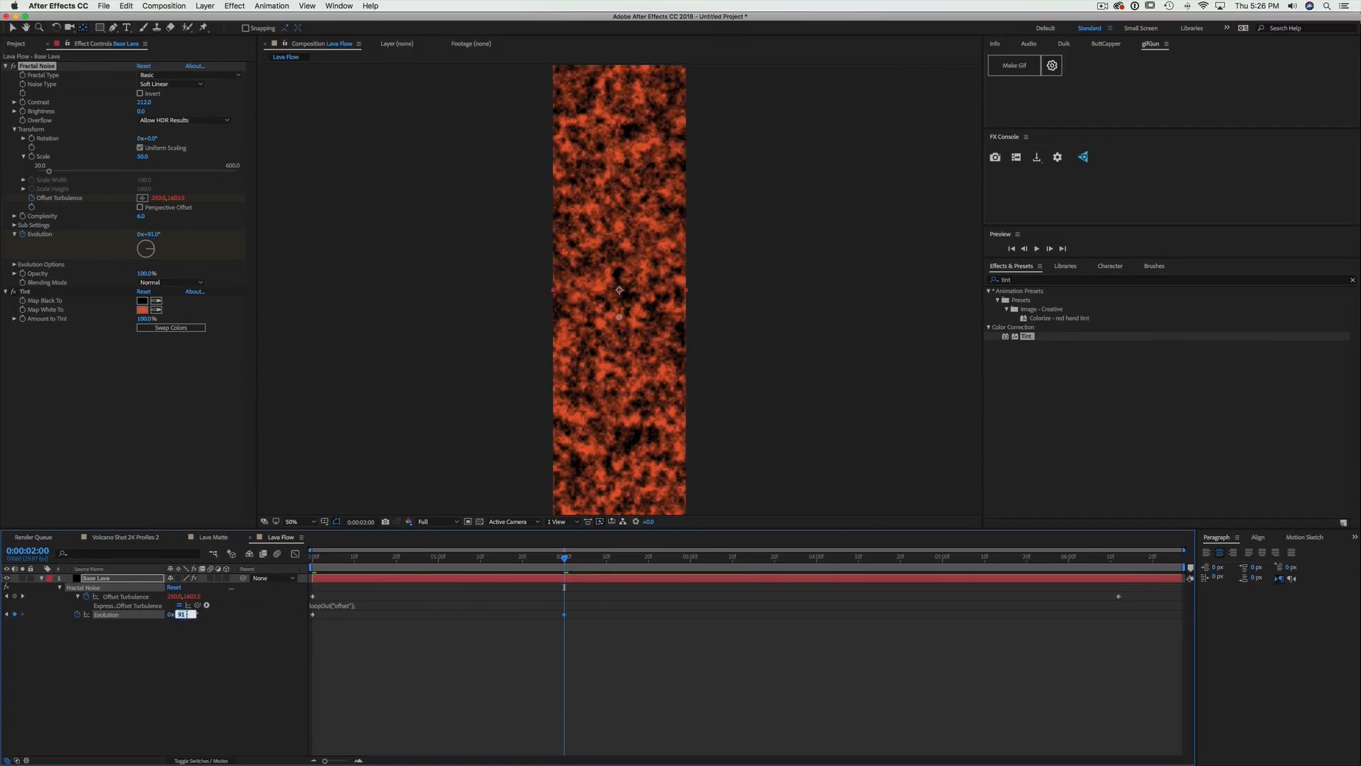
{"action": "type", "text": "100"}
{"action": "key", "text": "Return"}
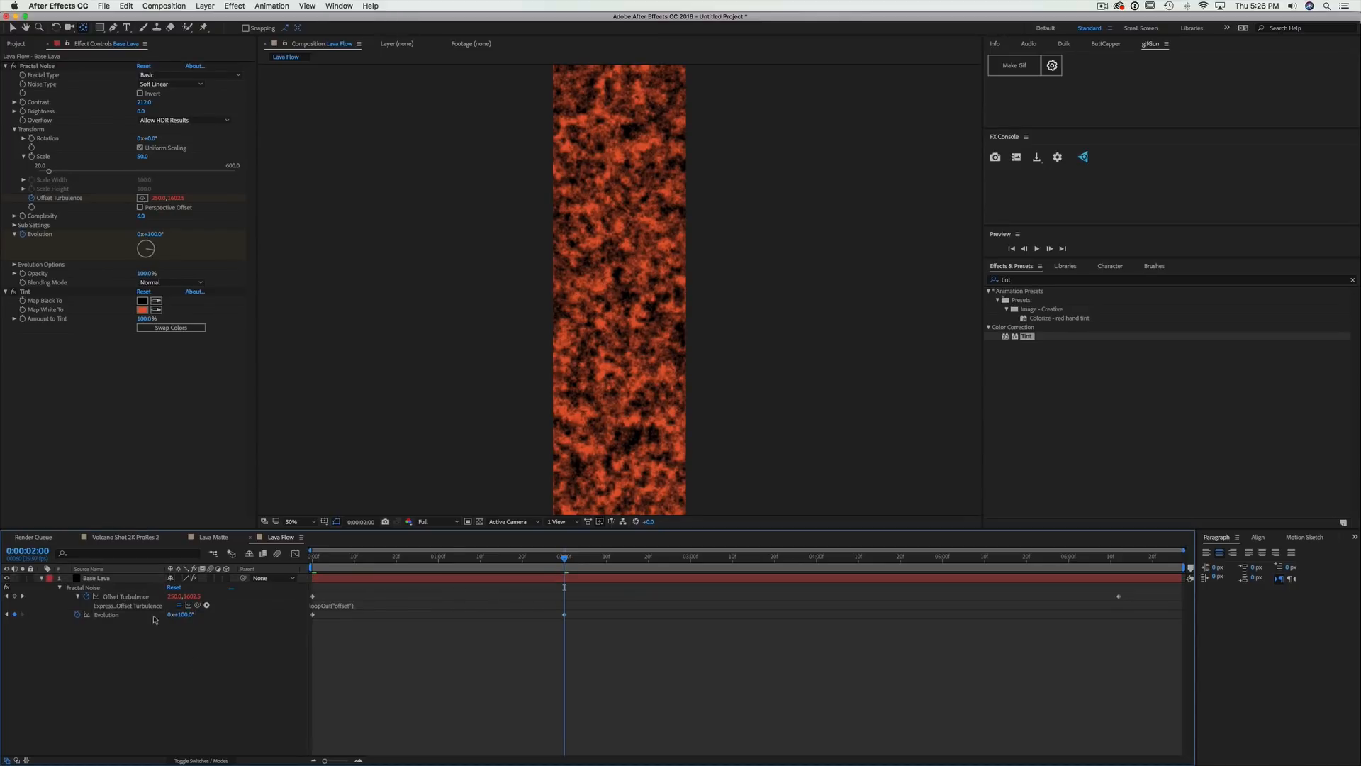
Paste the copied loopOut("offset"); expression onto Evolution and preview the animation
{"action": "left_click", "coordinate": [77, 614], "text": "alt"}
{"action": "key", "text": "super+v"}
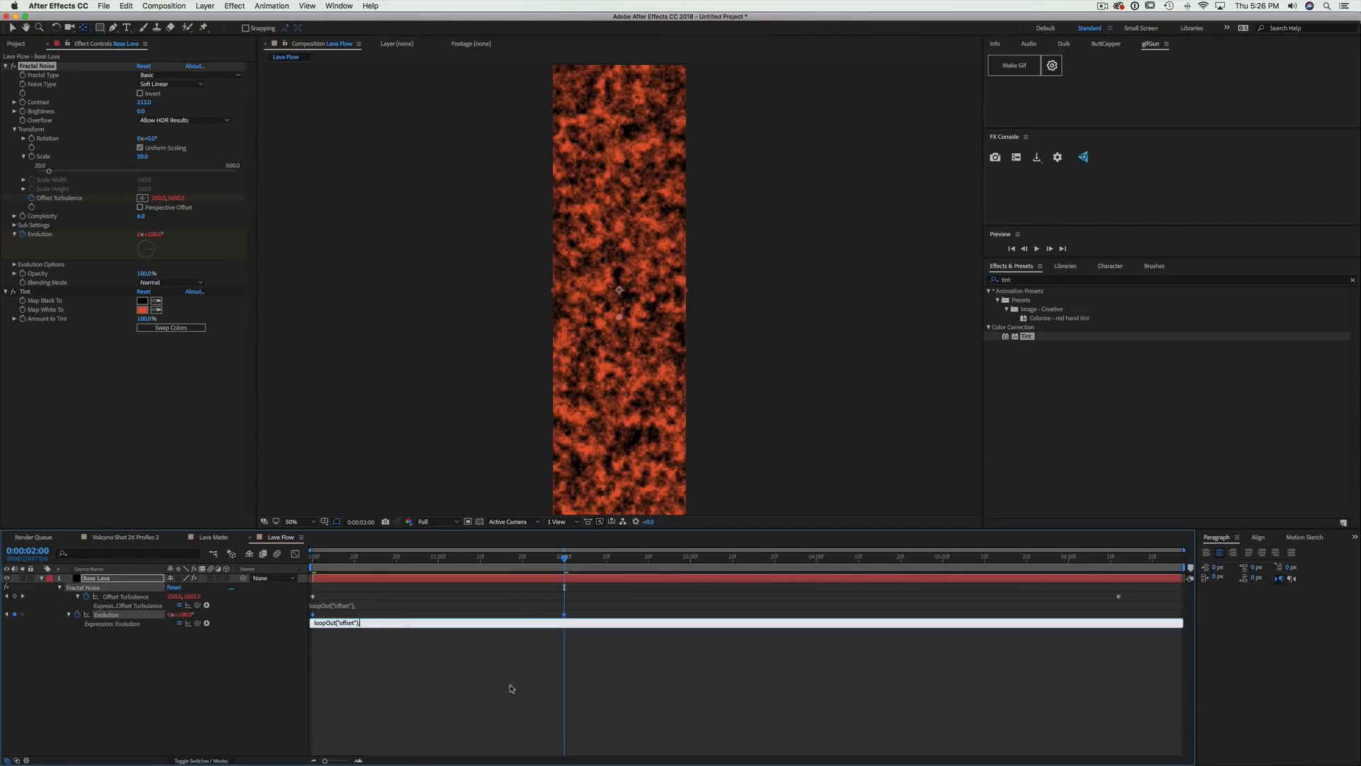
{"action": "left_click", "coordinate": [247, 677]}
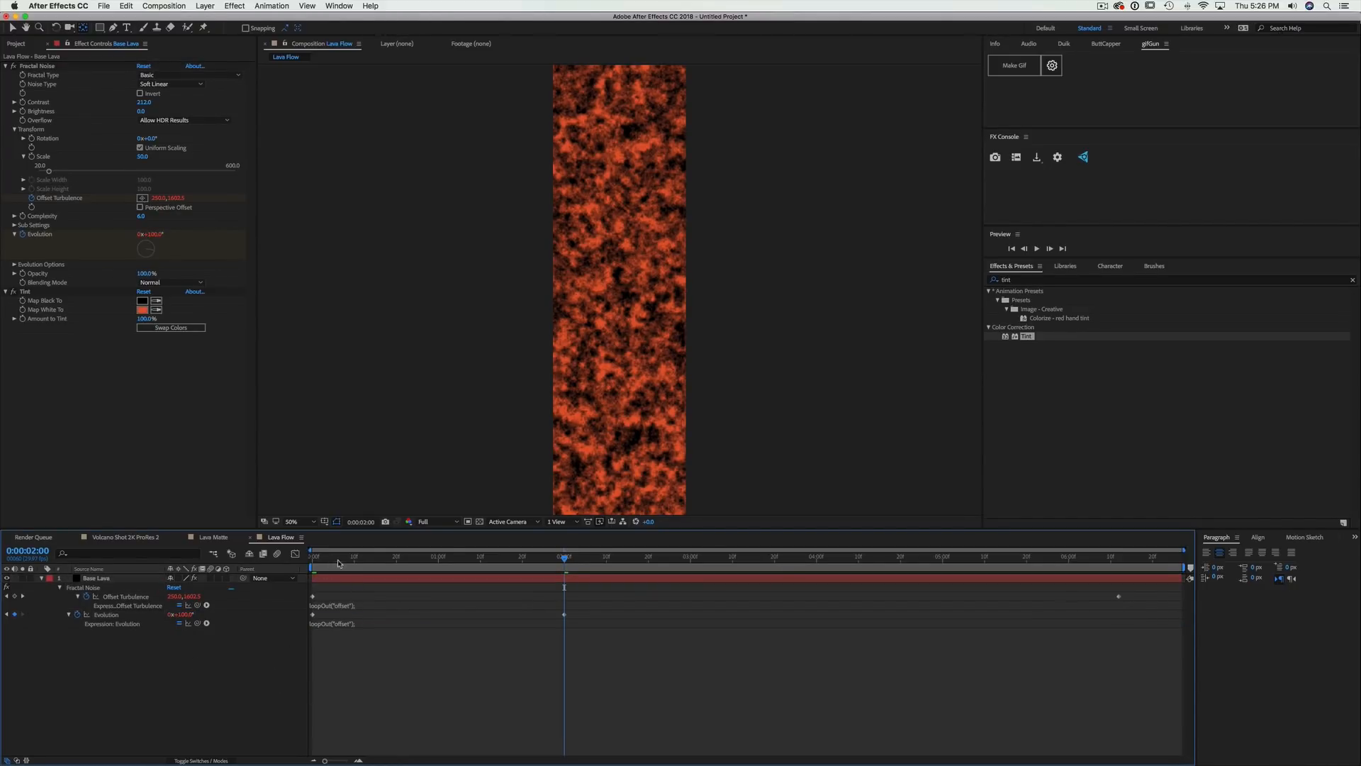
{"action": "key", "text": "space"}
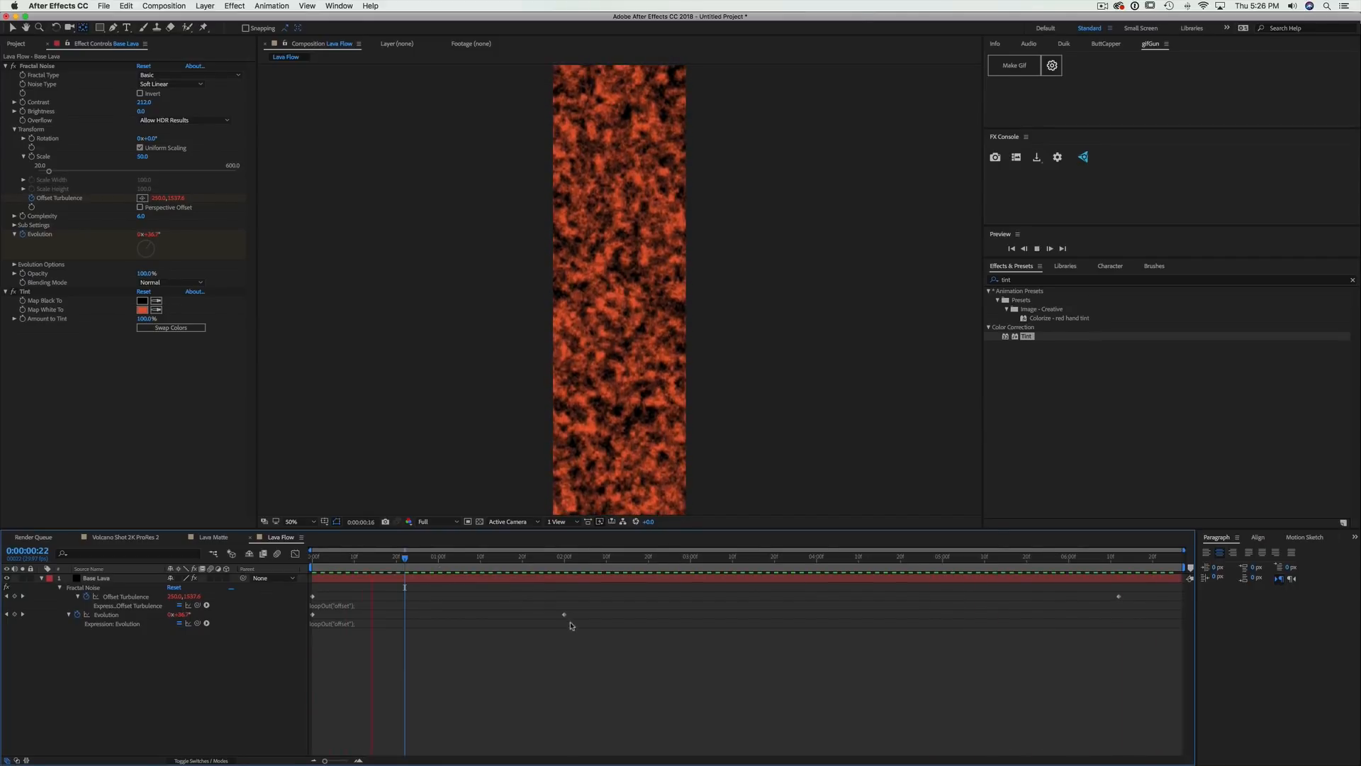
Slow the churning by moving the second Evolution keyframe to about 3.2 seconds, and preview the result
{"action": "left_click_drag", "start_coordinate": [564, 614], "coordinate": [715, 616]}
{"action": "left_click", "coordinate": [687, 658]}
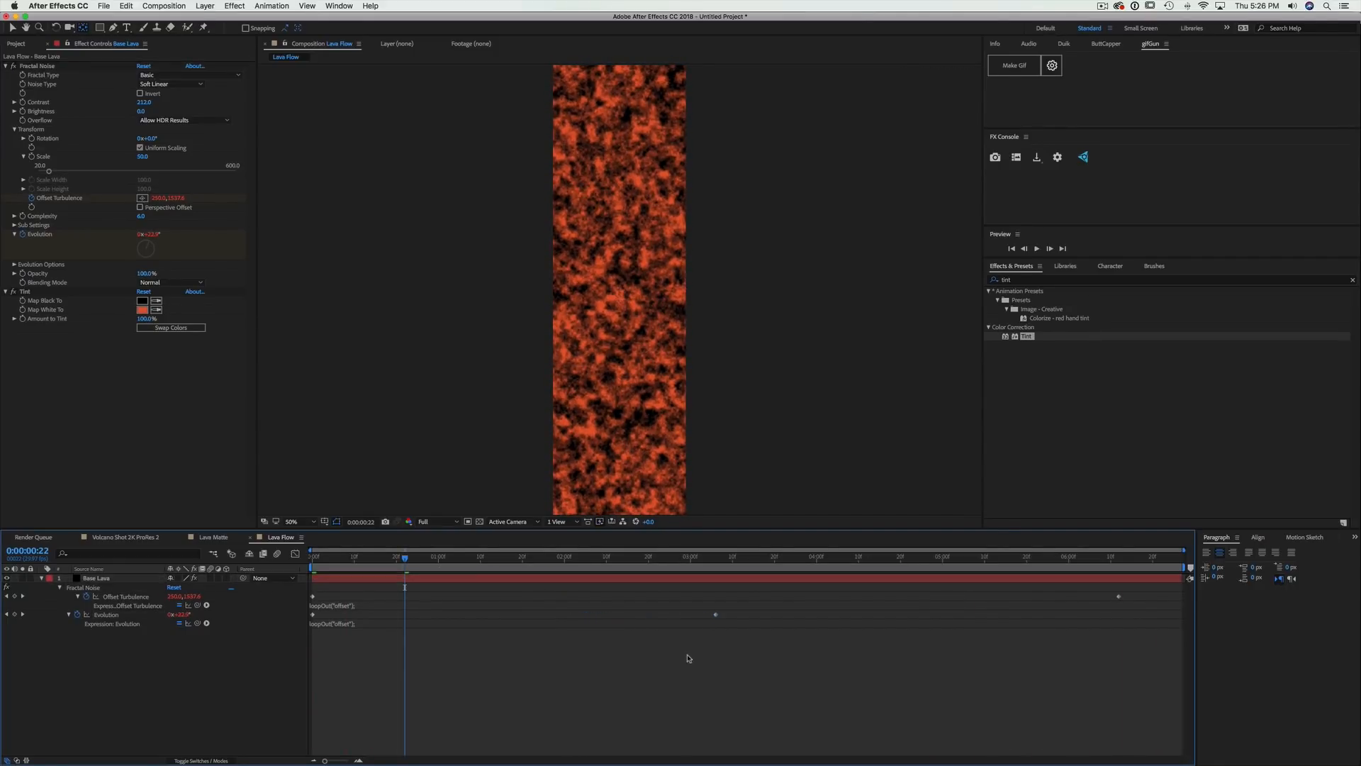
{"action": "key", "text": "space"}
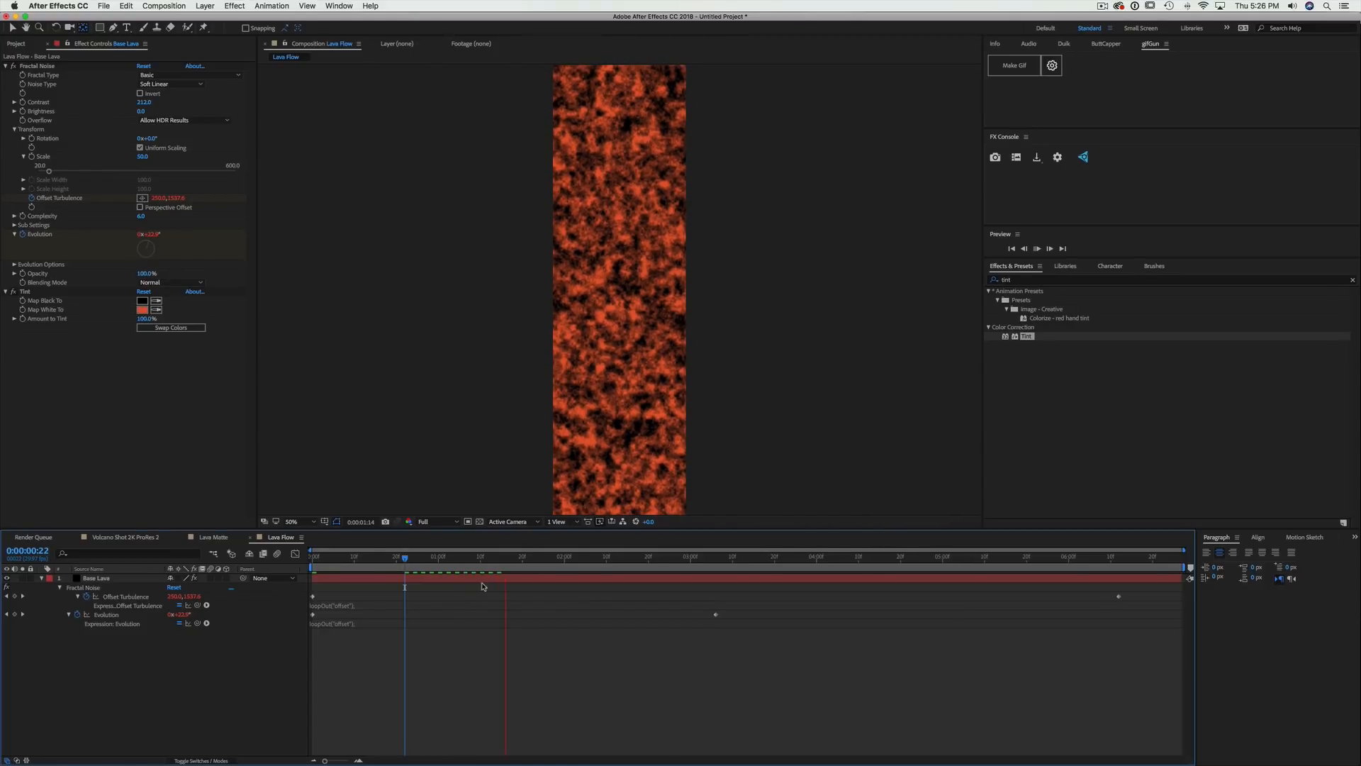
{"action": "key", "text": "space"}
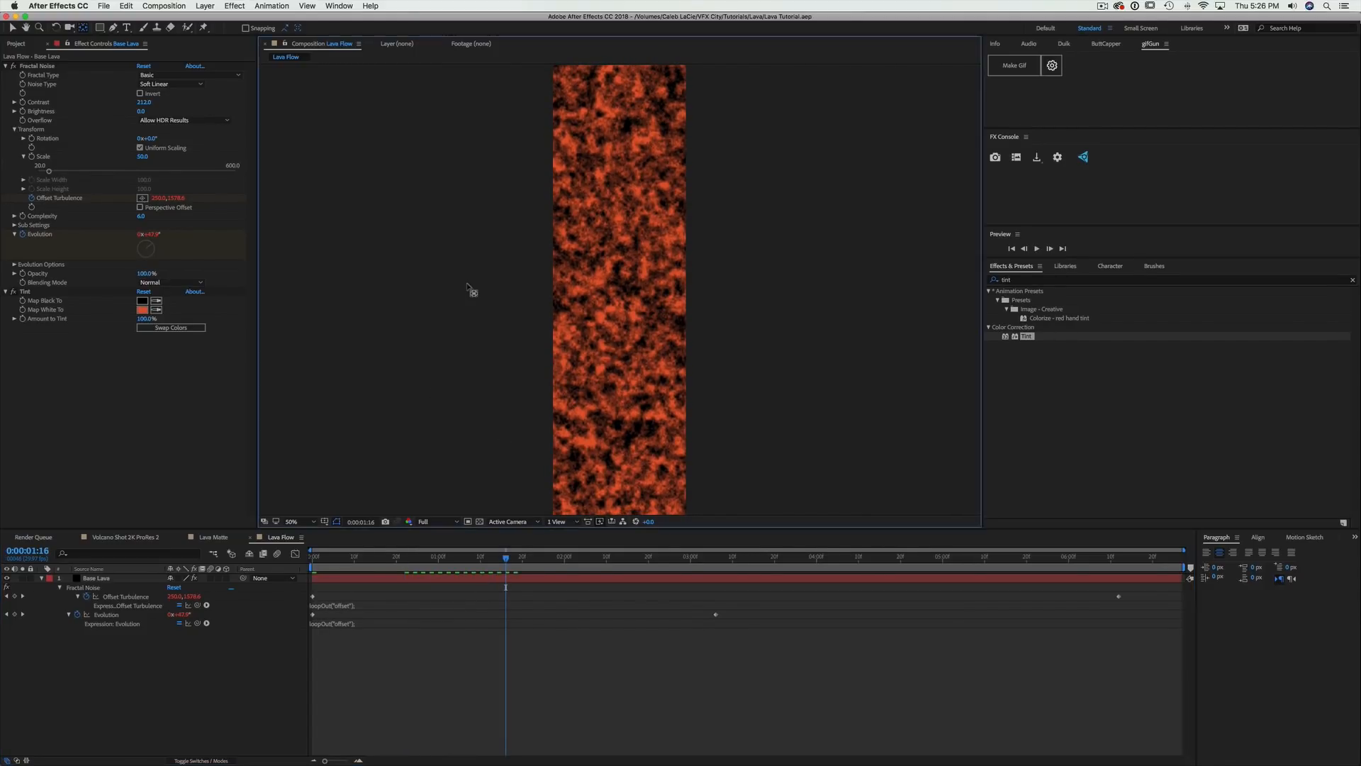
Collapse the Base Lava layer's properties and duplicate the layer
{"action": "left_click", "coordinate": [41, 580]}
{"action": "left_click", "coordinate": [102, 577]}
{"action": "key", "text": "super+d"}
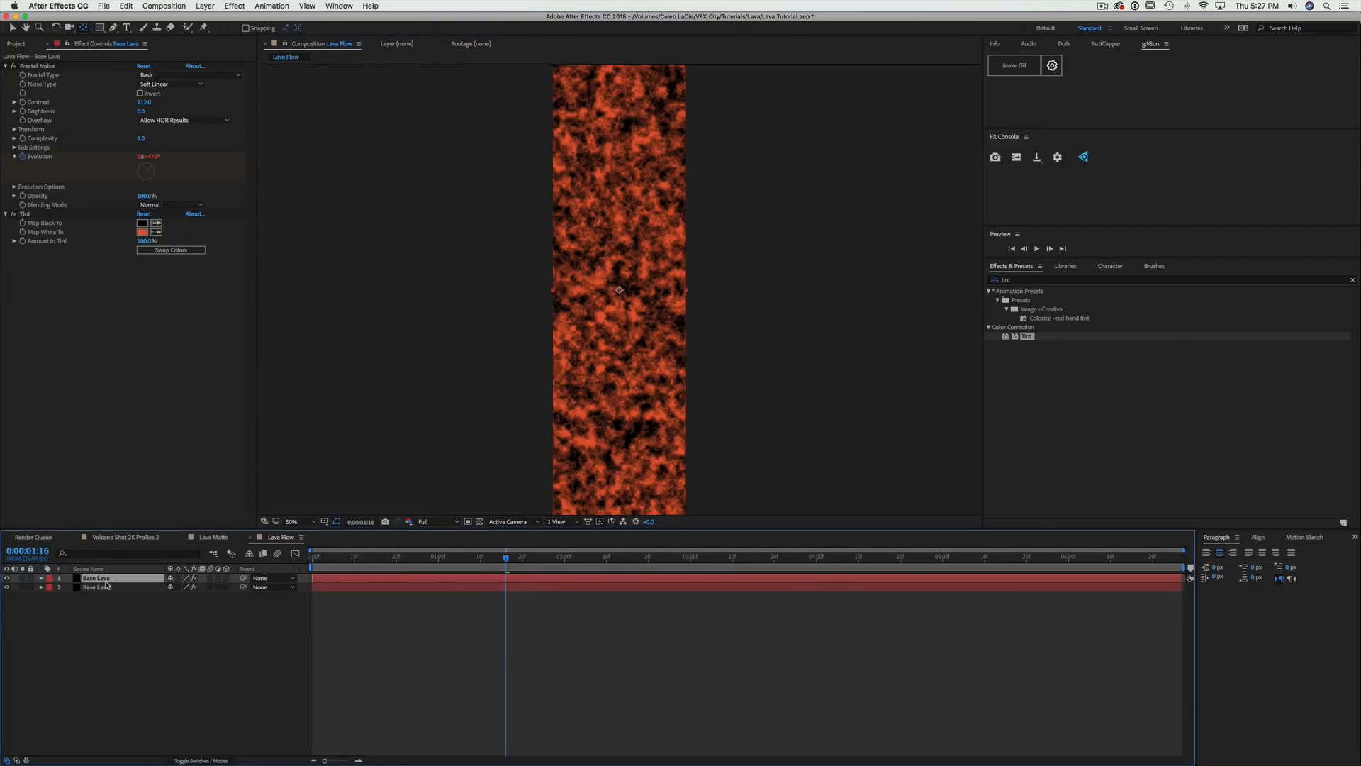
Solo the upper Base Lava copy and set its Fractal Noise brightness to -31, viewing the result at 100%
{"action": "left_click", "coordinate": [22, 578]}
{"action": "left_click", "coordinate": [141, 112]}
{"action": "type", "text": "-31"}
{"action": "key", "text": "Return"}
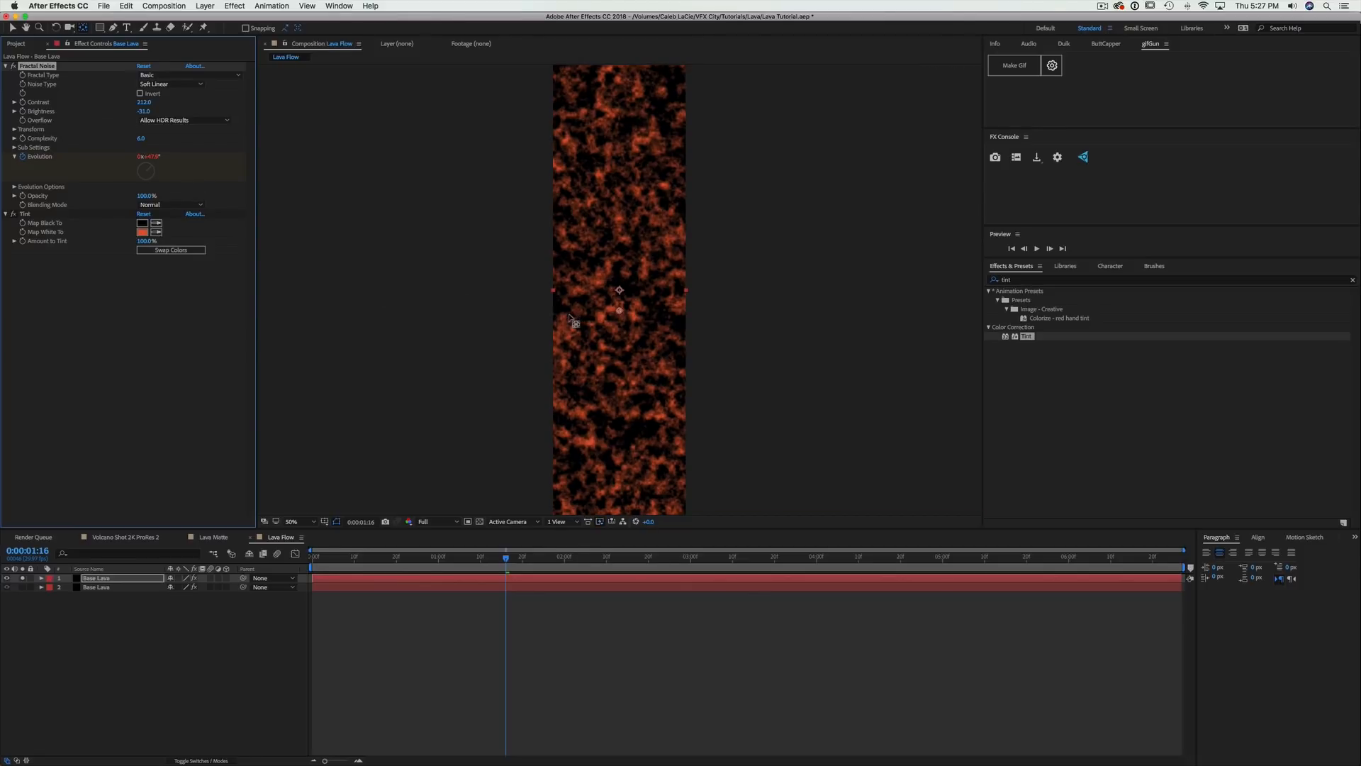
{"action": "scroll", "coordinate": [580, 323], "scroll_direction": "up", "scroll_amount": 1}
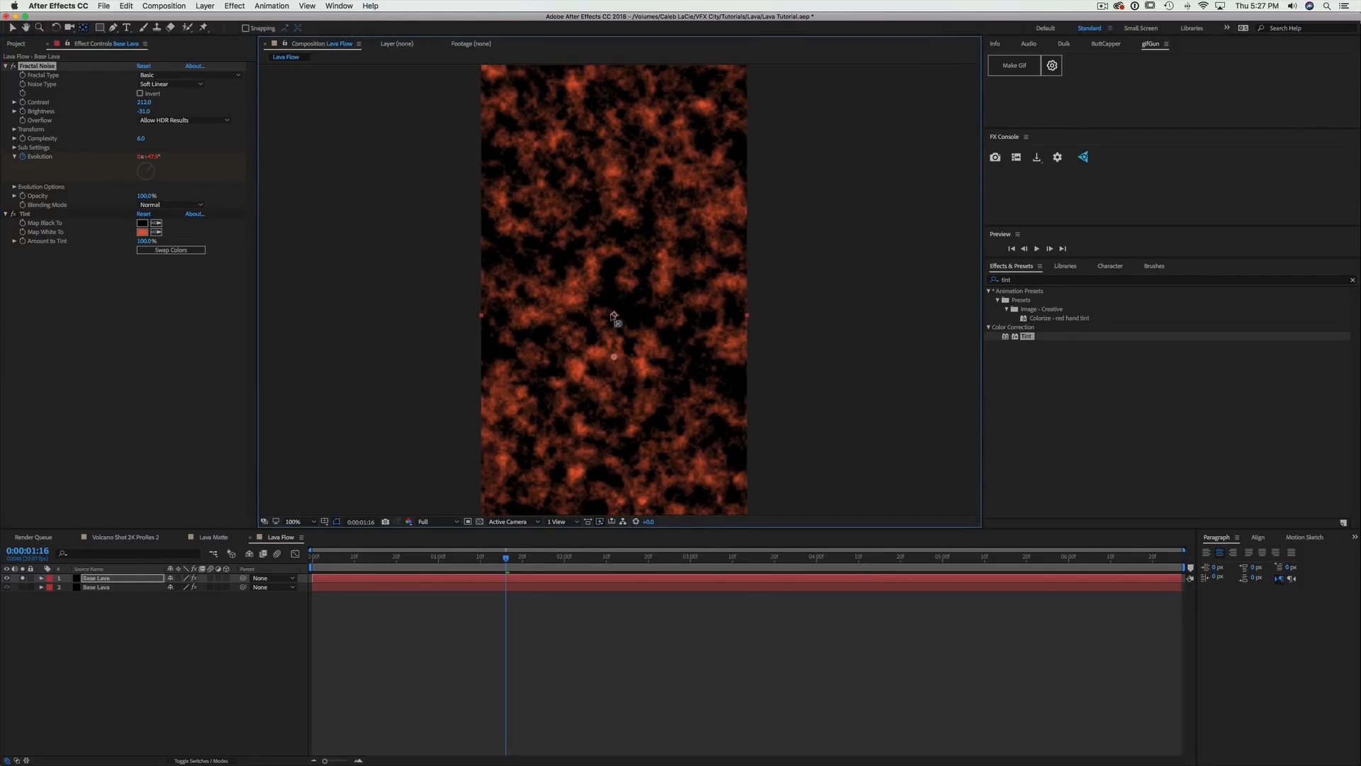
Set the upper Base Lava copy's Fractal Type to Dynamic Twist, raise Sub Influence to 78.3, increase Sub Scaling slightly and set Sub Rotation to 219°
{"action": "left_click", "coordinate": [177, 75]}
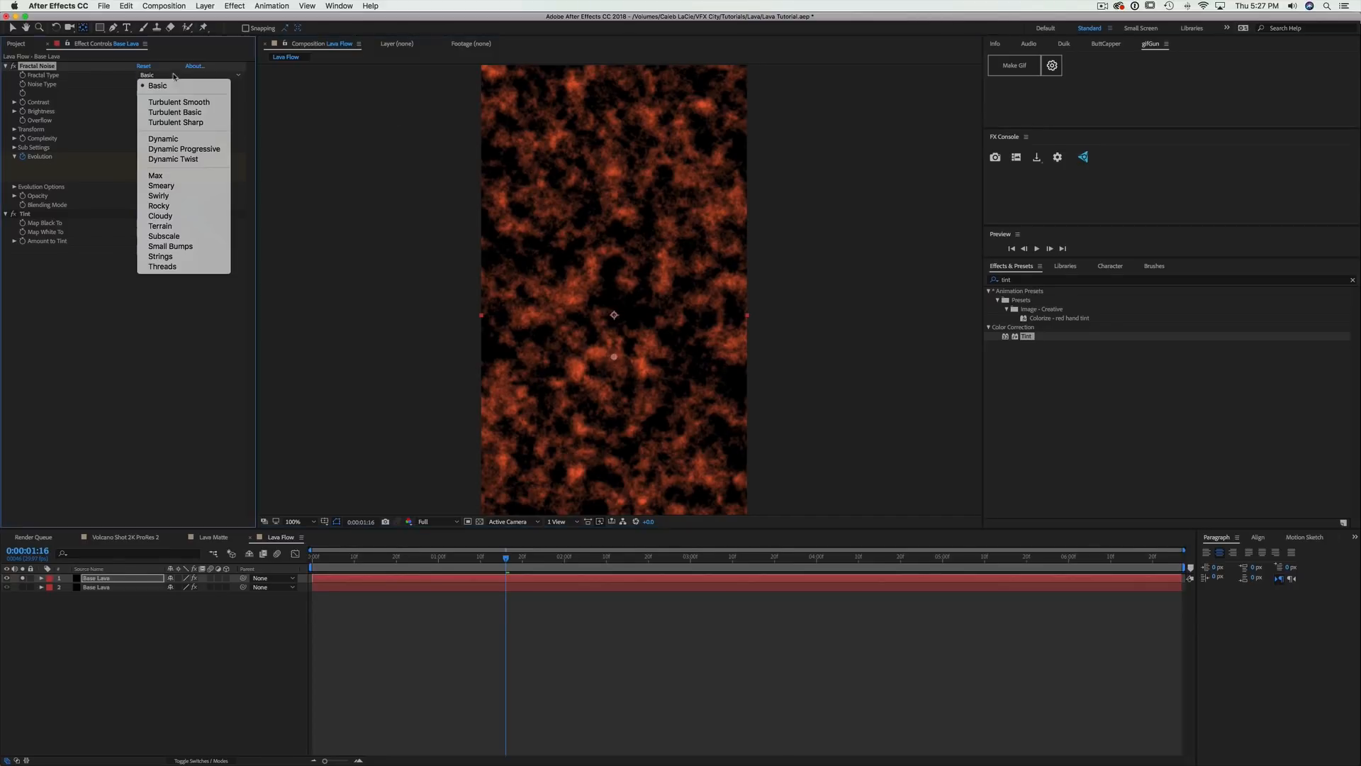
{"action": "left_click", "coordinate": [210, 160]}
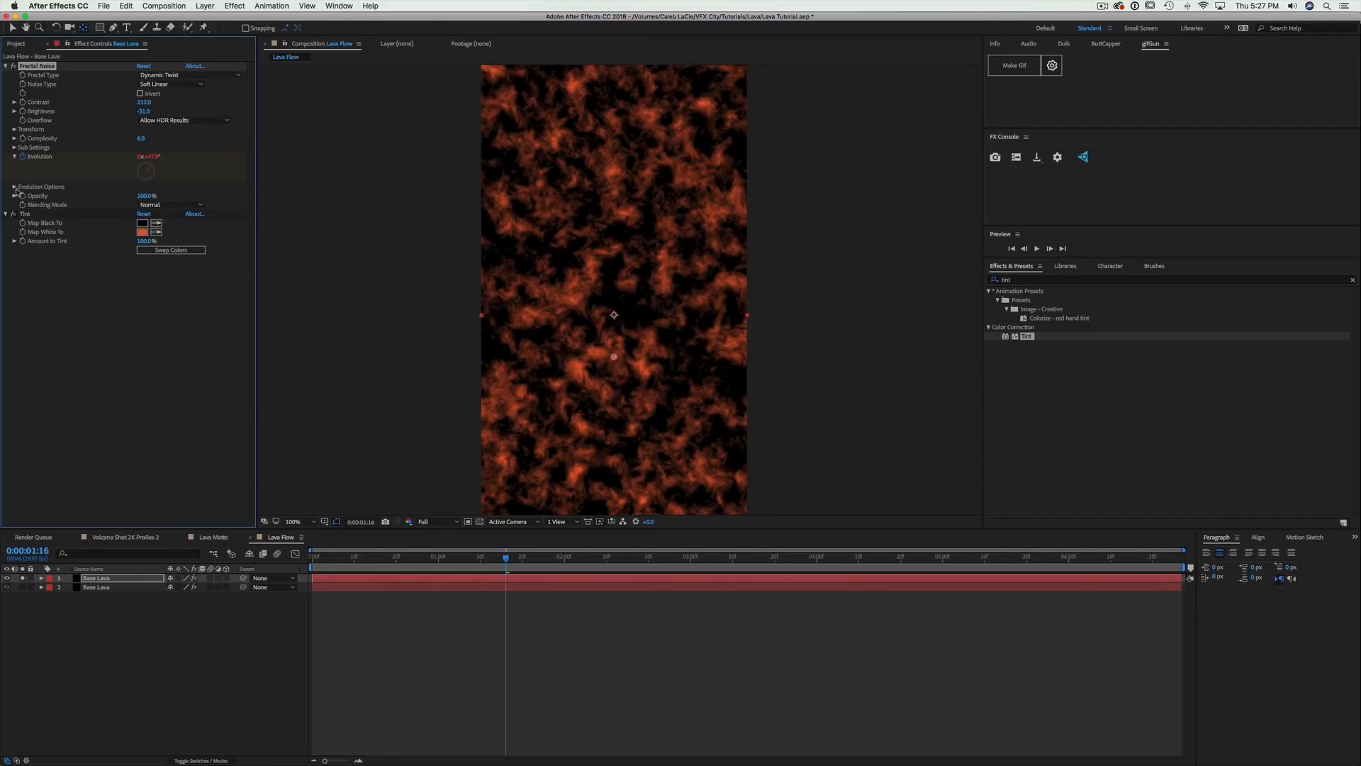
{"action": "left_click", "coordinate": [14, 148]}
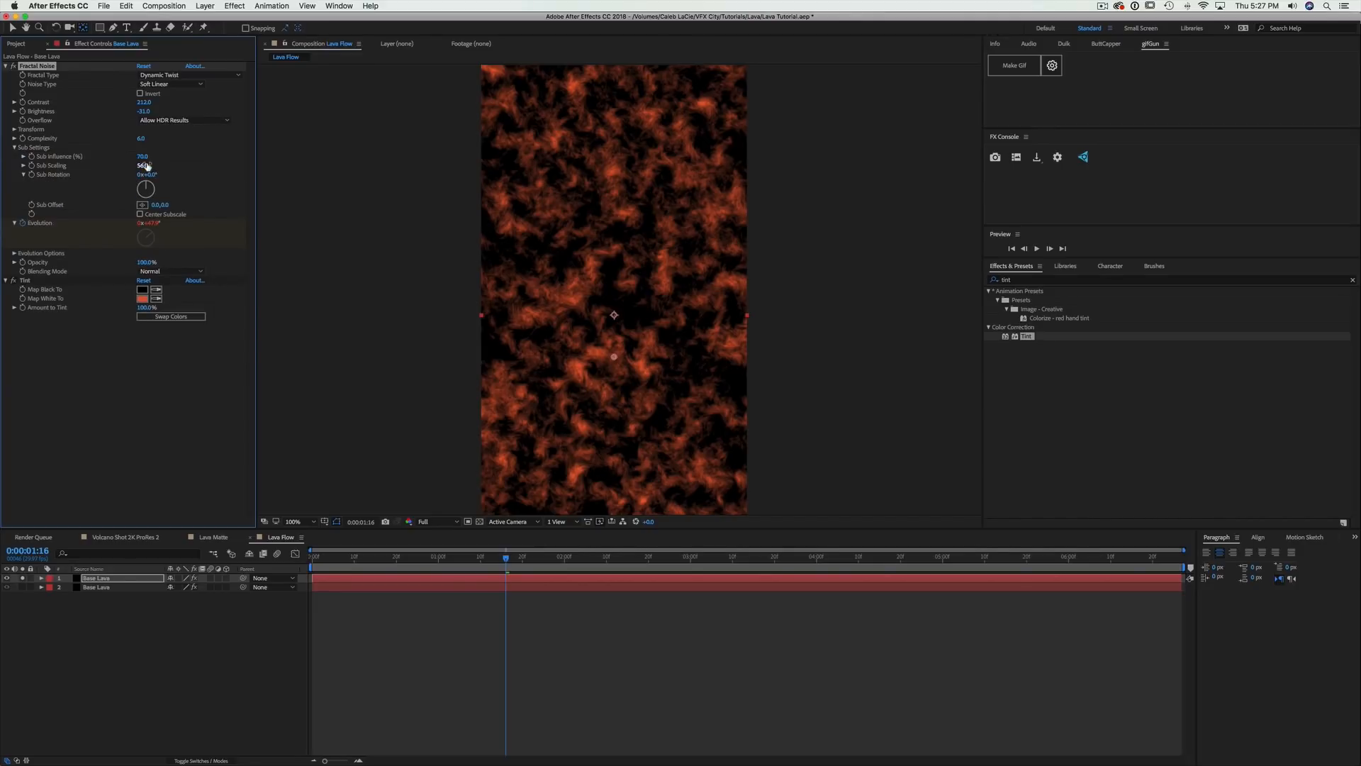
{"action": "left_click_drag", "start_coordinate": [146, 156], "coordinate": [192, 161]}
{"action": "left_click", "coordinate": [145, 167]}
{"action": "mouse_move", "coordinate": [149, 175]}
{"action": "left_mouse_down"}
{"action": "mouse_move", "coordinate": [169, 175]}
{"action": "mouse_move", "coordinate": [131, 170]}
{"action": "mouse_move", "coordinate": [162, 171]}
{"action": "left_mouse_up"}
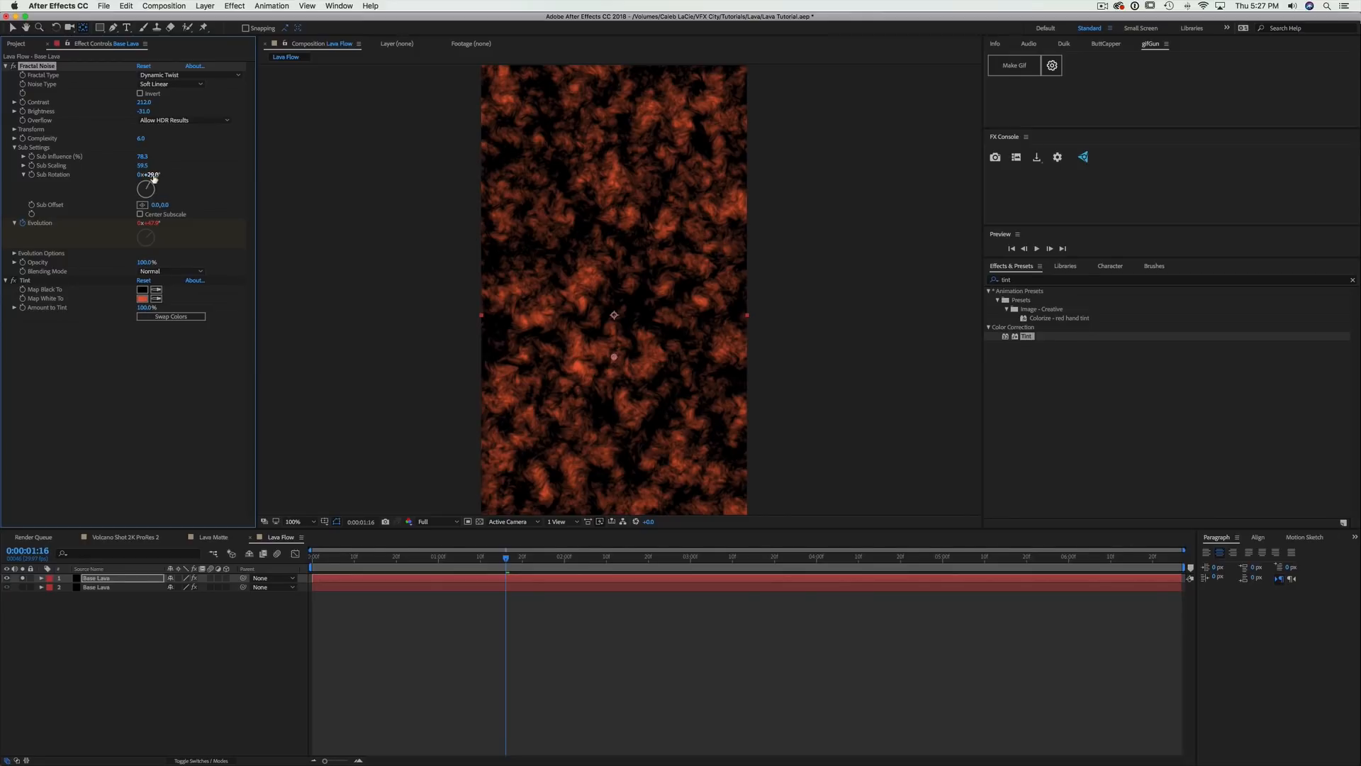
{"action": "left_click_drag", "start_coordinate": [154, 178], "coordinate": [615, 220]}
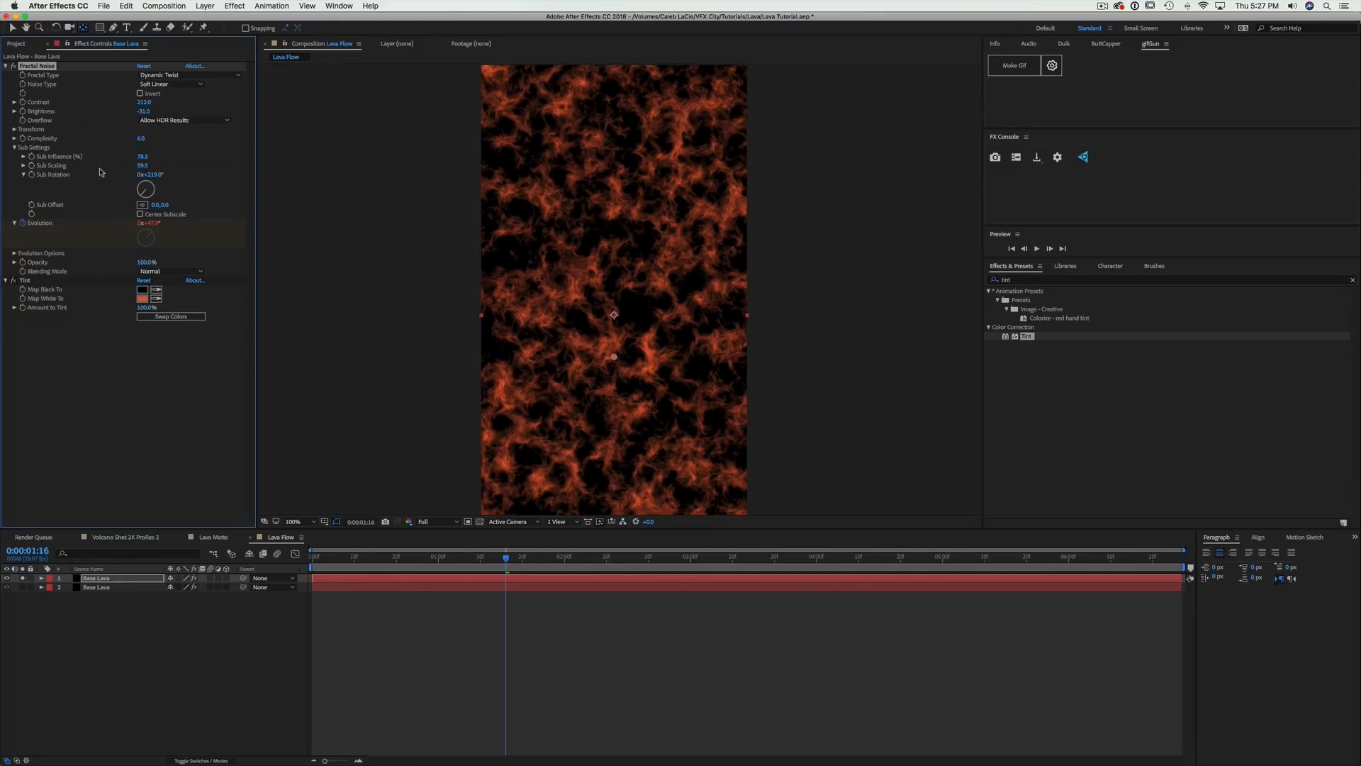
Disable uniform scaling in the upper copy's Fractal Noise transform settings and set Scale Width to 50
{"action": "left_click", "coordinate": [14, 130]}
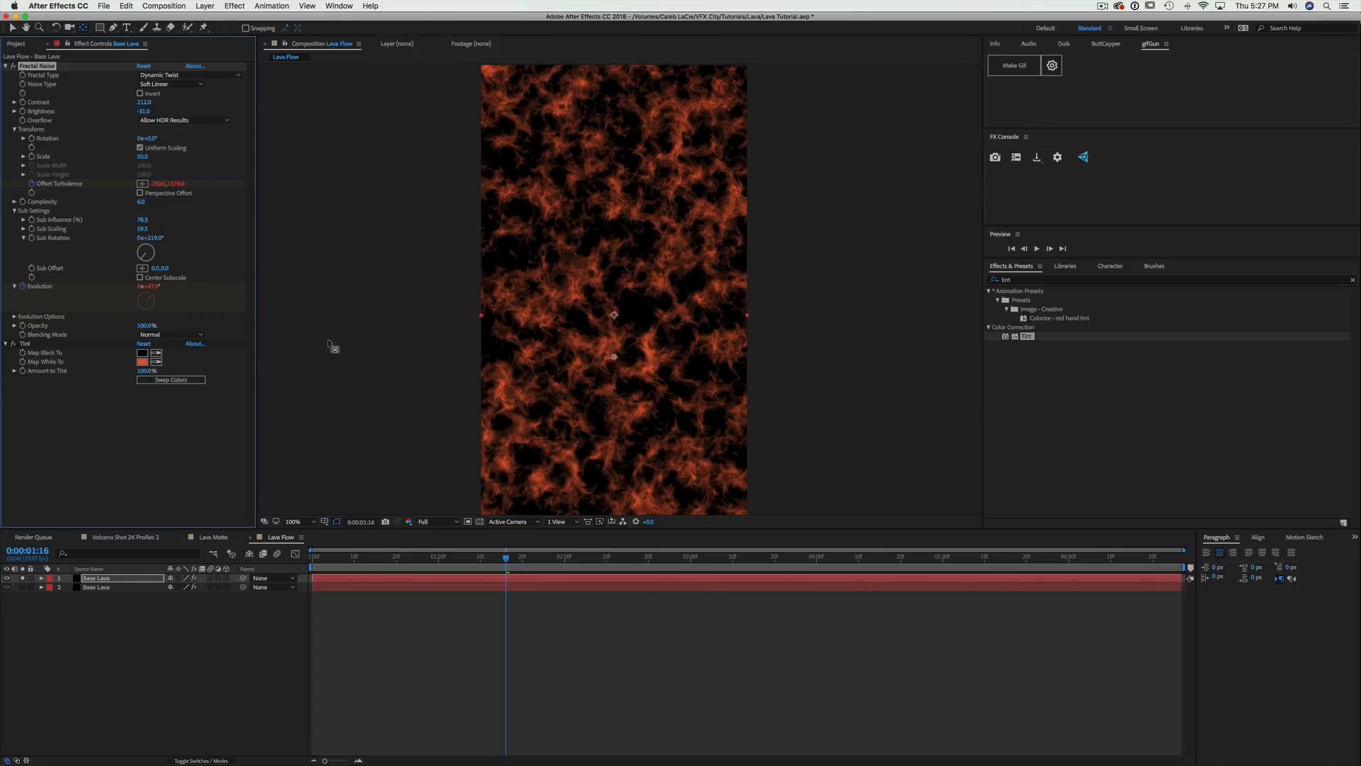
{"action": "left_click", "coordinate": [140, 148]}
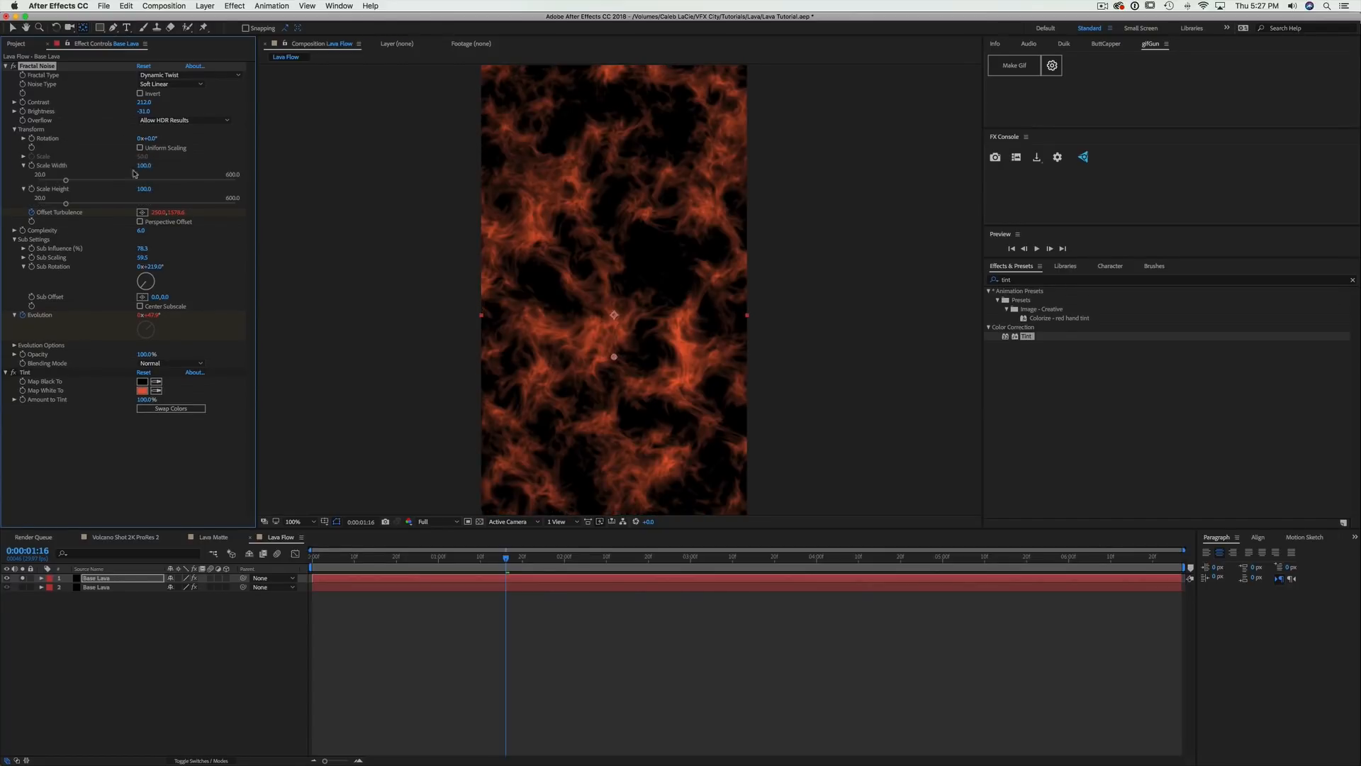
{"action": "left_click", "coordinate": [146, 167]}
{"action": "type", "text": "50"}
{"action": "key", "text": "Return"}
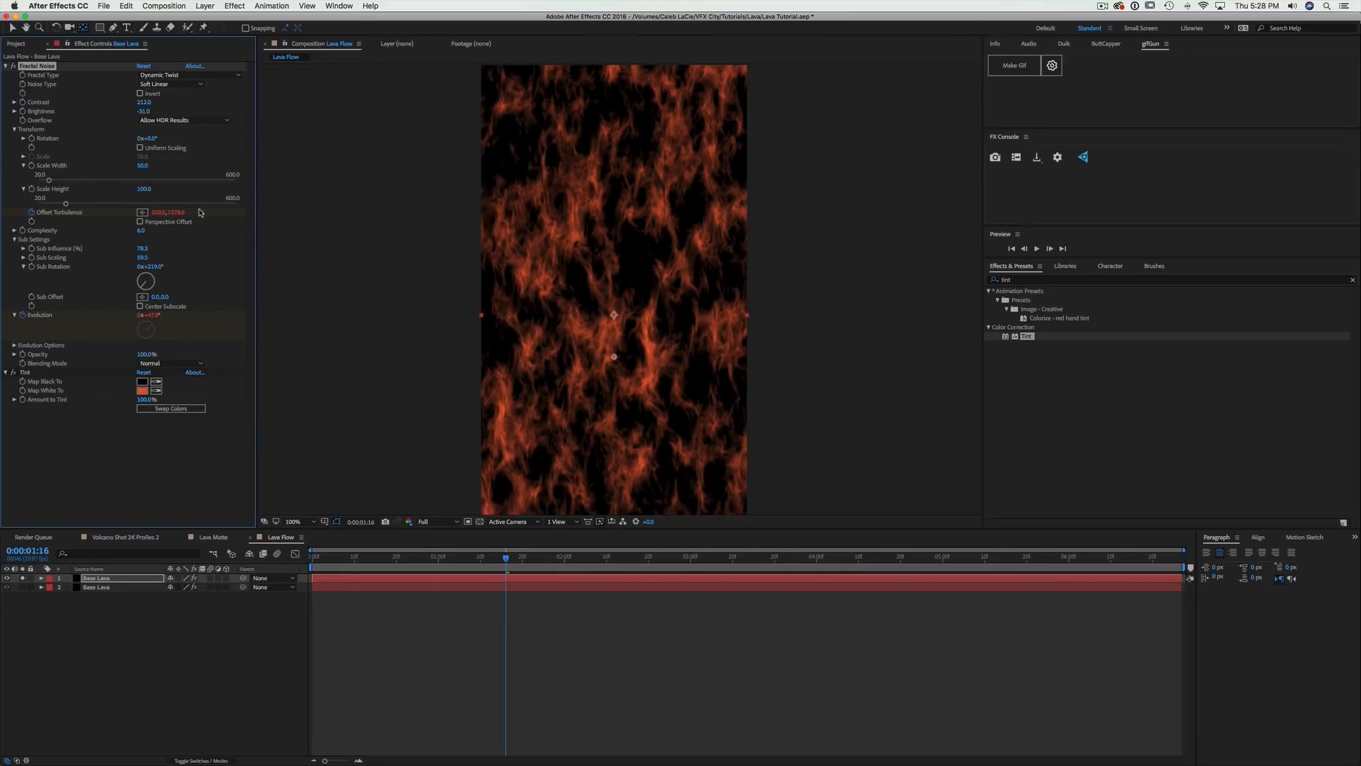
Stretch the noise into thin vertical streaks with Scale Height about 172, Brightness -73 and a Scale Width below 50
{"action": "left_click_drag", "start_coordinate": [144, 189], "coordinate": [183, 192]}
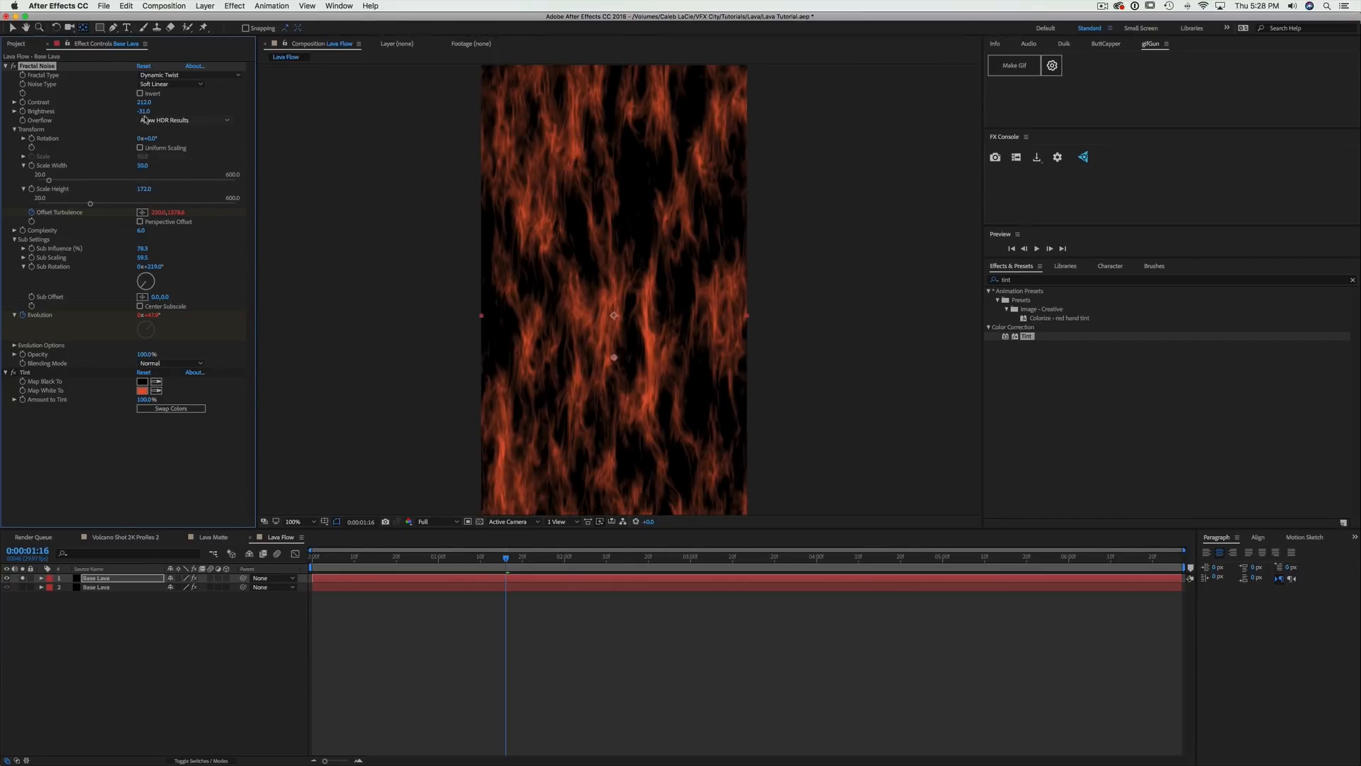
{"action": "left_click_drag", "start_coordinate": [144, 112], "coordinate": [113, 112]}
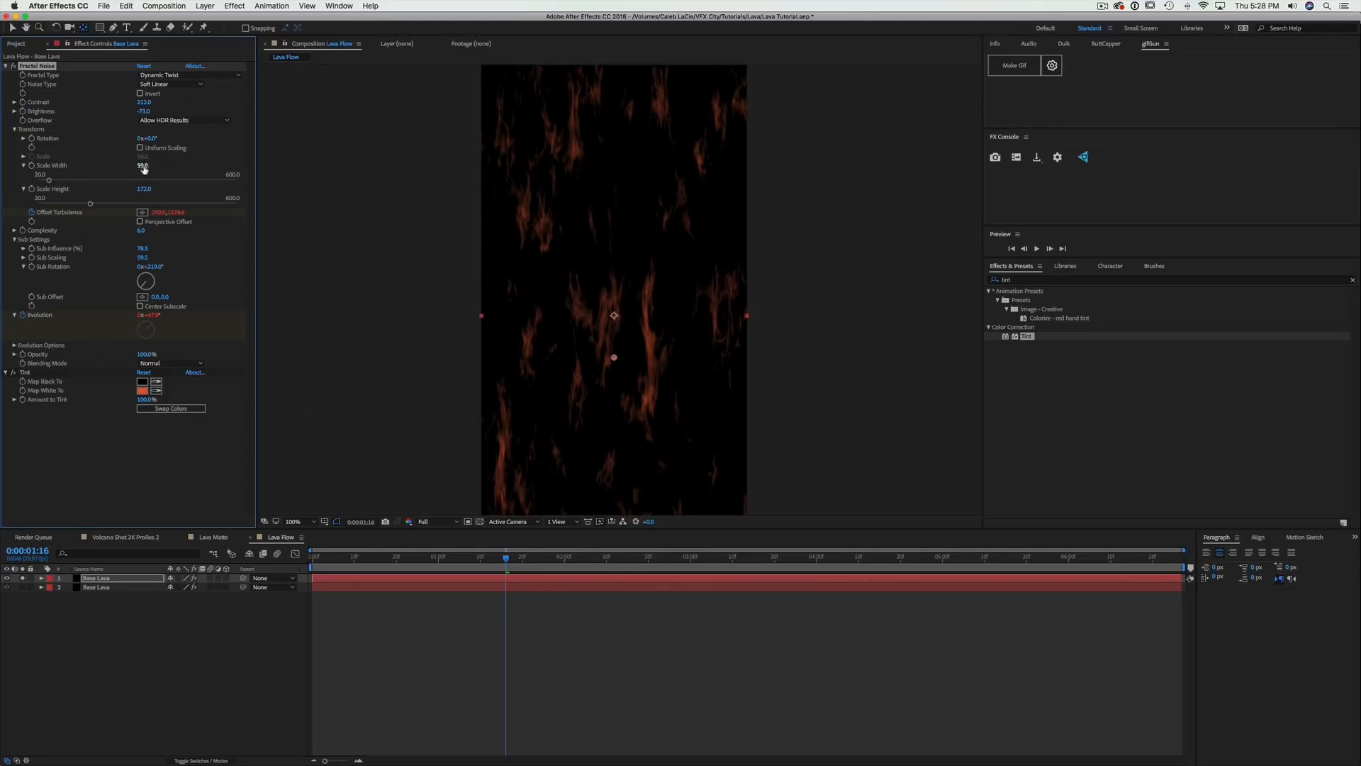
{"action": "left_click_drag", "start_coordinate": [142, 165], "coordinate": [130, 166]}
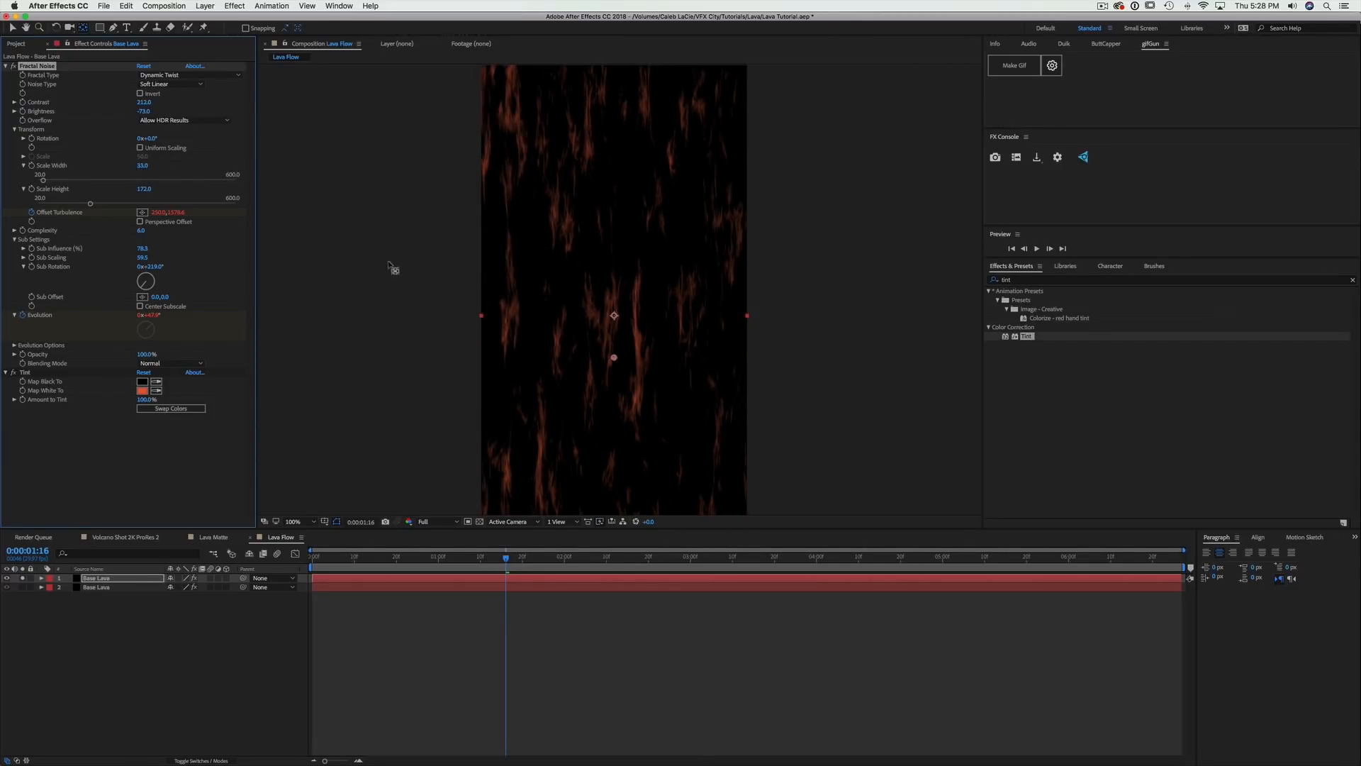
Set the upper Base Lava copy's blending mode to Add, turn off its solo, and preview the combined layers from the start
{"action": "key", "text": "space"}
{"action": "left_click", "coordinate": [201, 760]}
{"action": "left_click", "coordinate": [185, 580]}
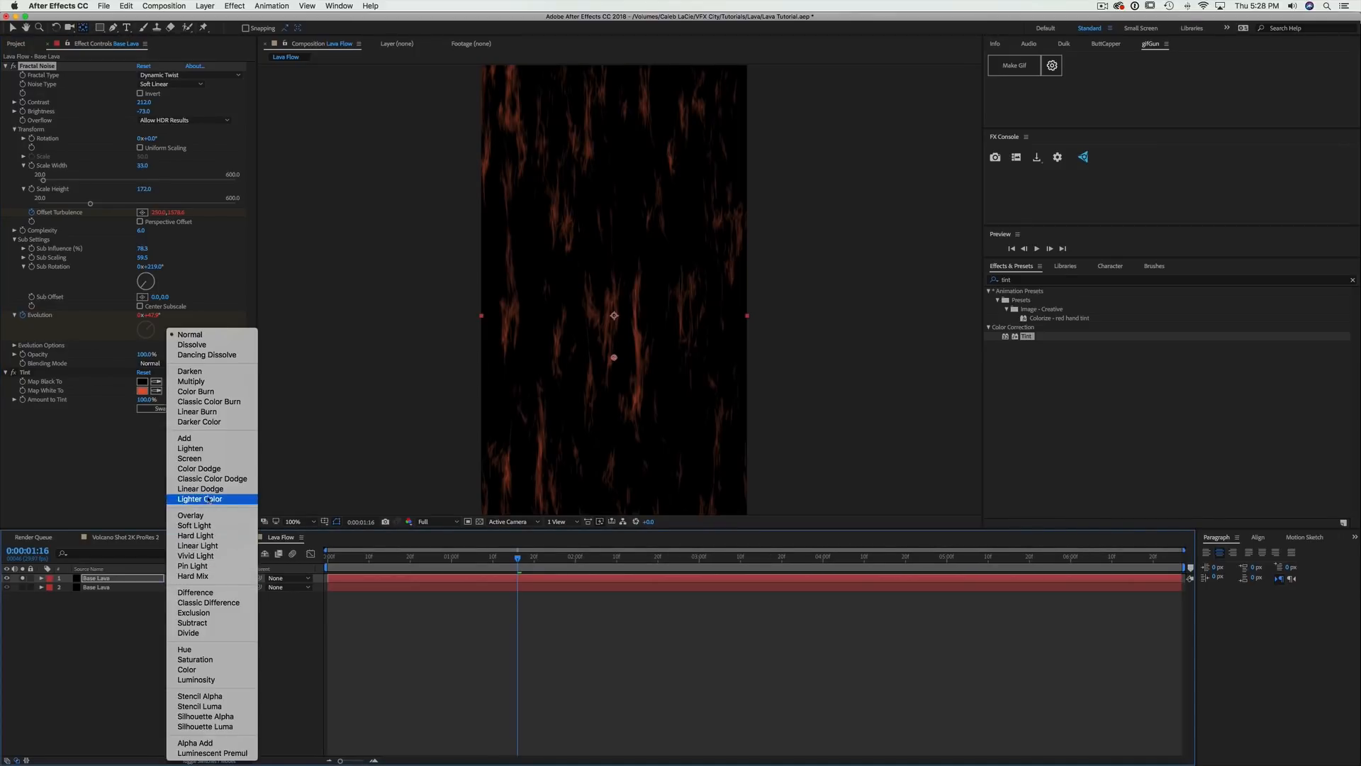
{"action": "left_click", "coordinate": [206, 438]}
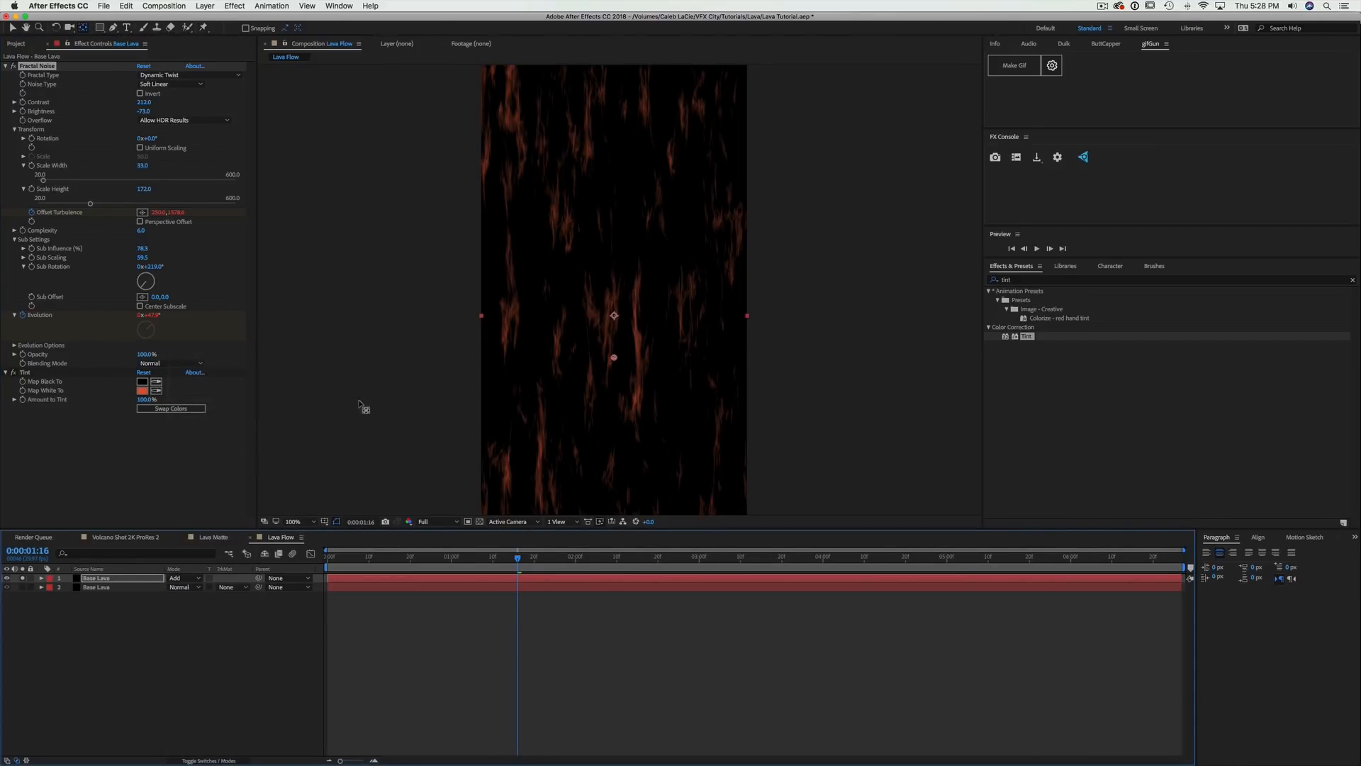
{"action": "left_click", "coordinate": [22, 578]}
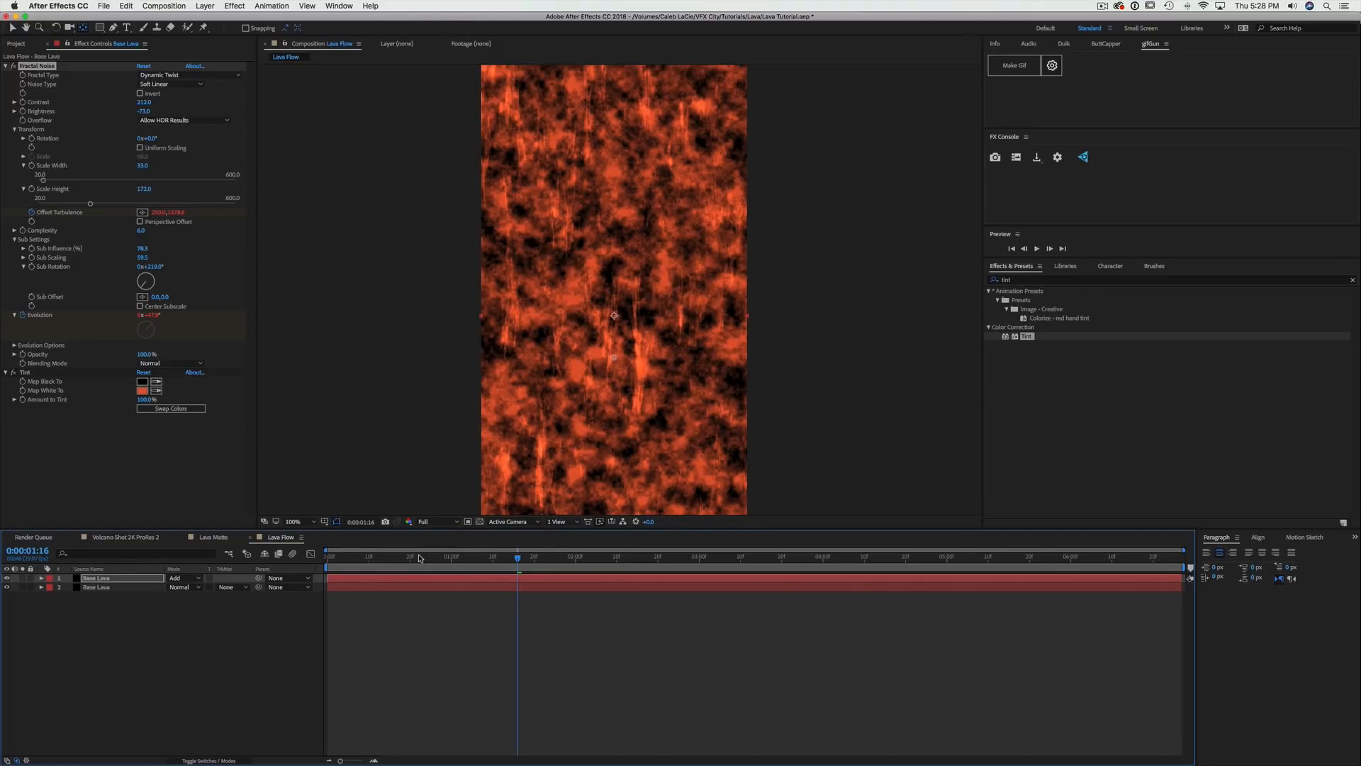
{"action": "key", "text": "Home"}
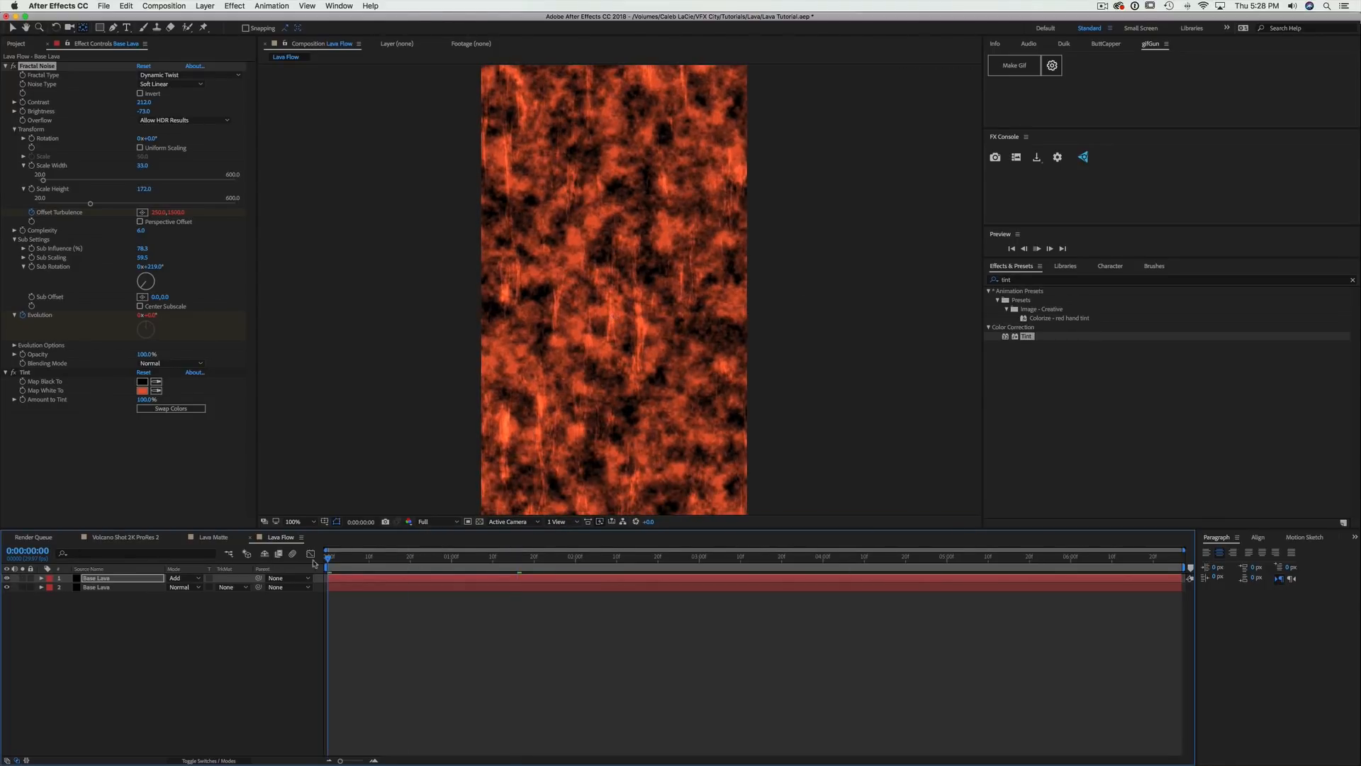
{"action": "key", "text": "space"}
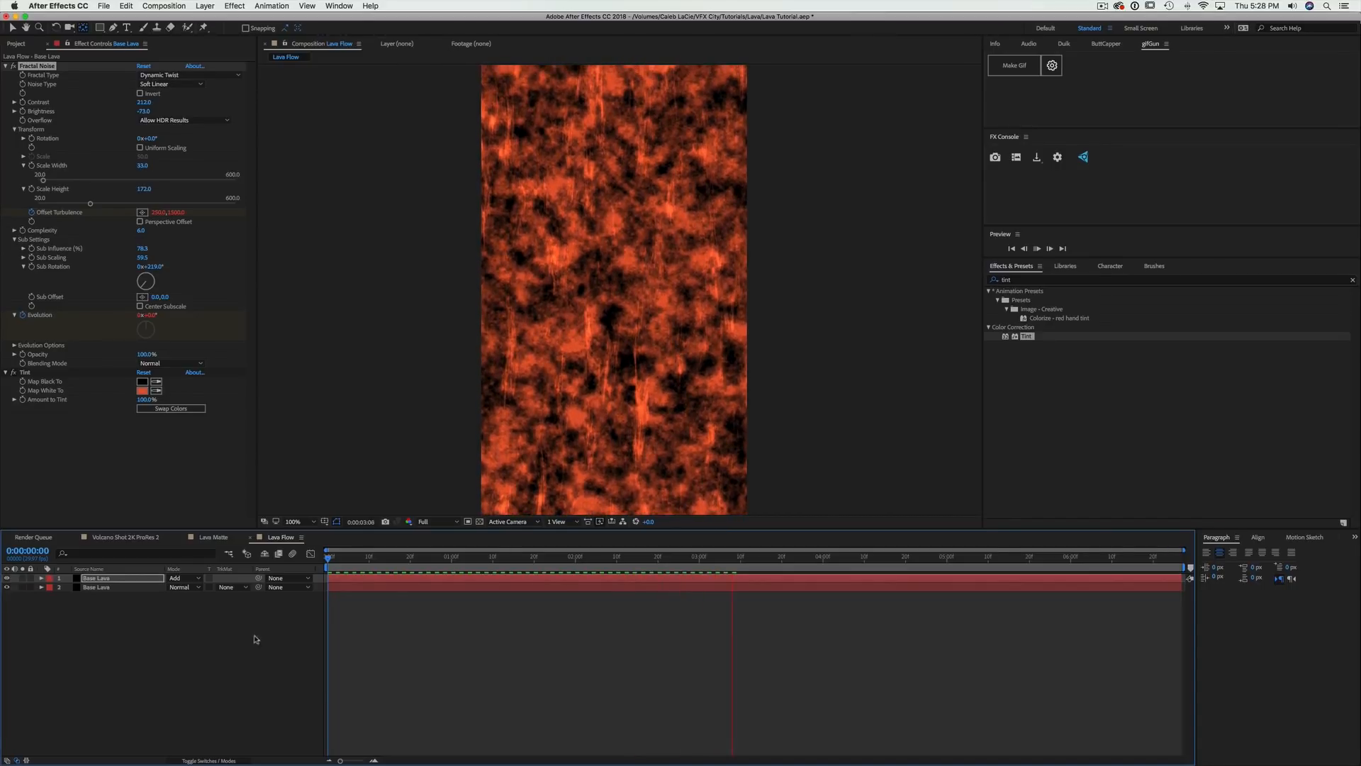
Disable uniform scaling for the lower Base Lava layer's Fractal Noise and set its Scale Width to 50
{"action": "left_click", "coordinate": [122, 588]}
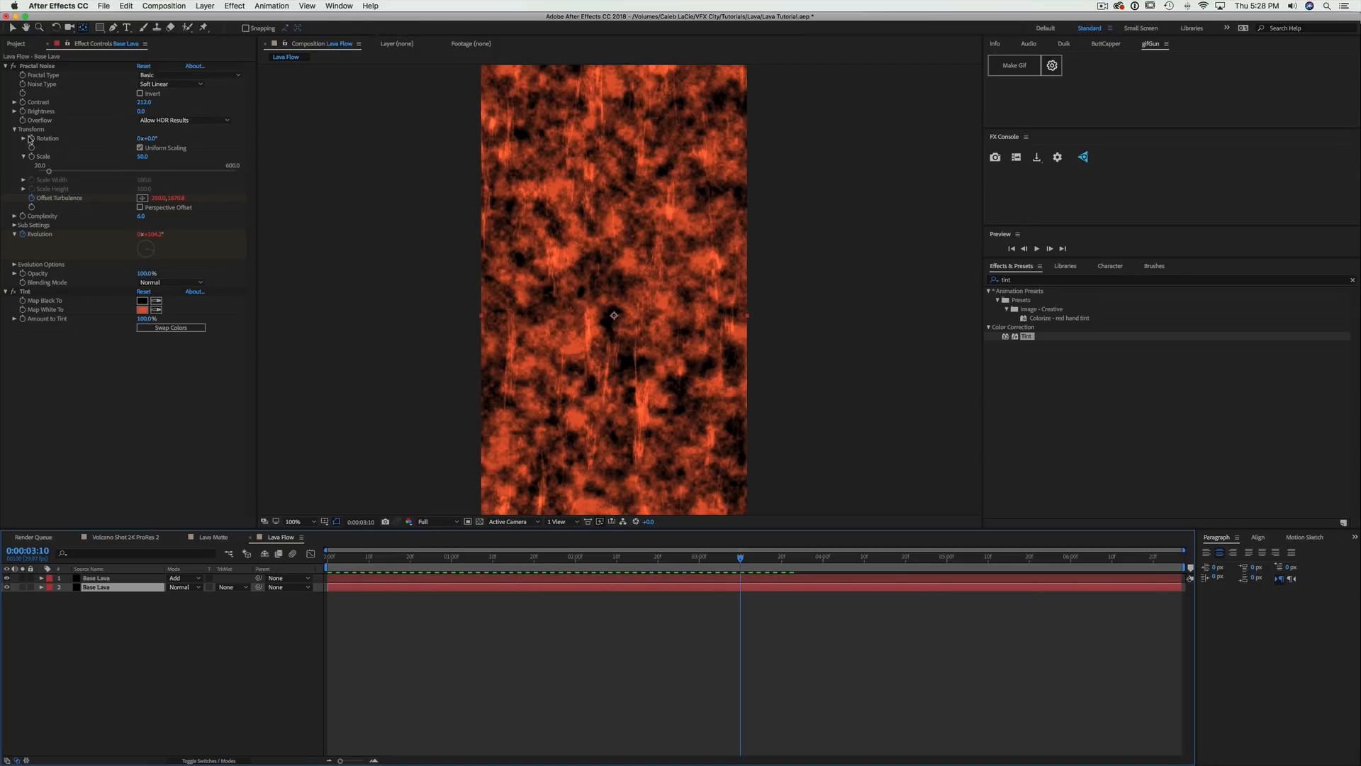
{"action": "left_click", "coordinate": [139, 147]}
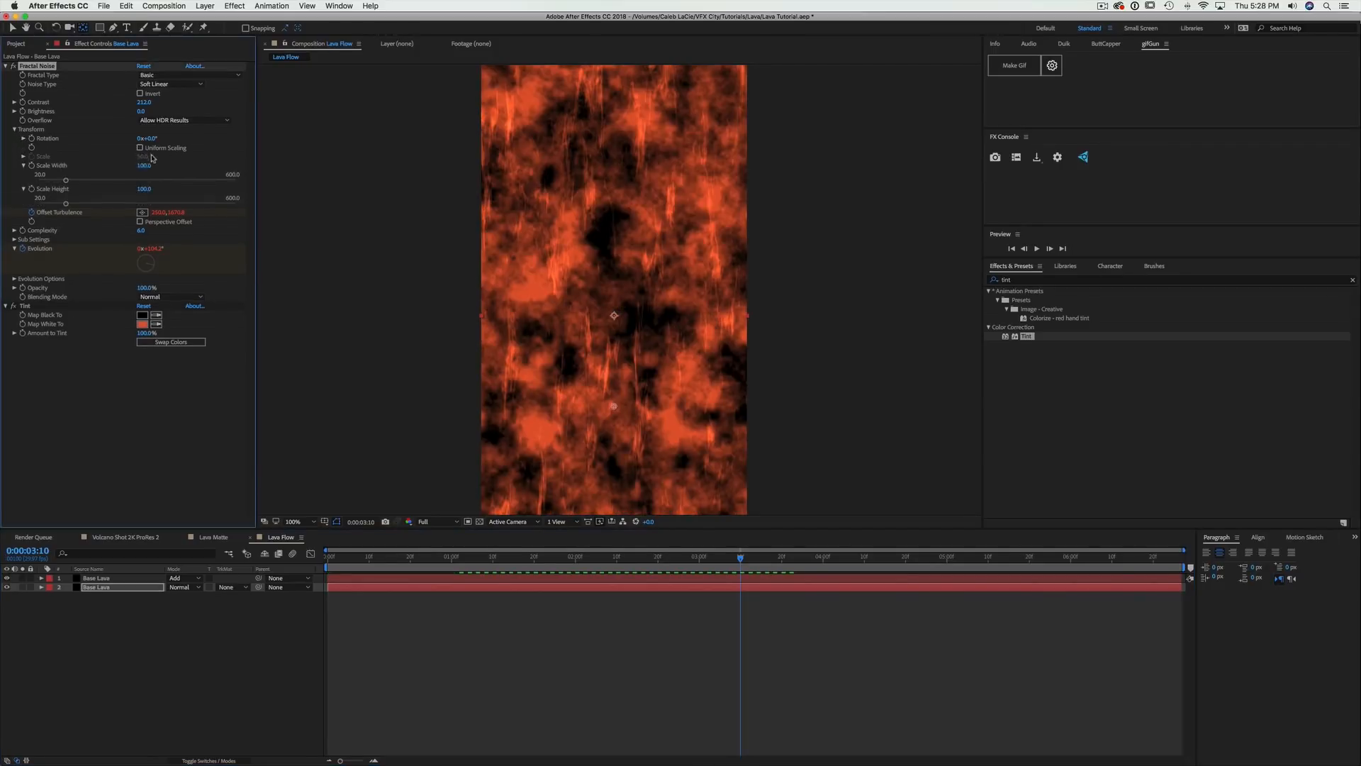
{"action": "left_click", "coordinate": [146, 166]}
{"action": "left_click", "coordinate": [161, 399]}
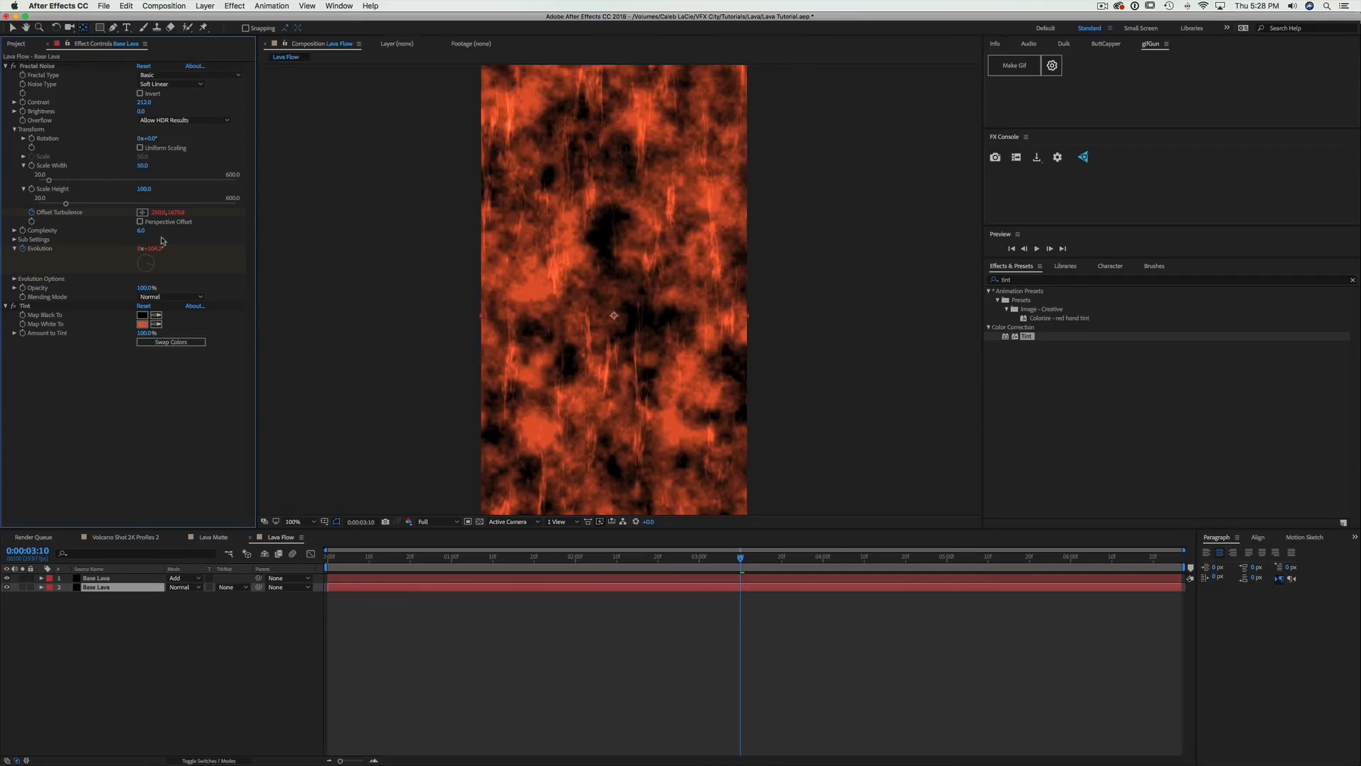
{"action": "scroll", "coordinate": [558, 327], "scroll_direction": "down", "scroll_amount": 1}
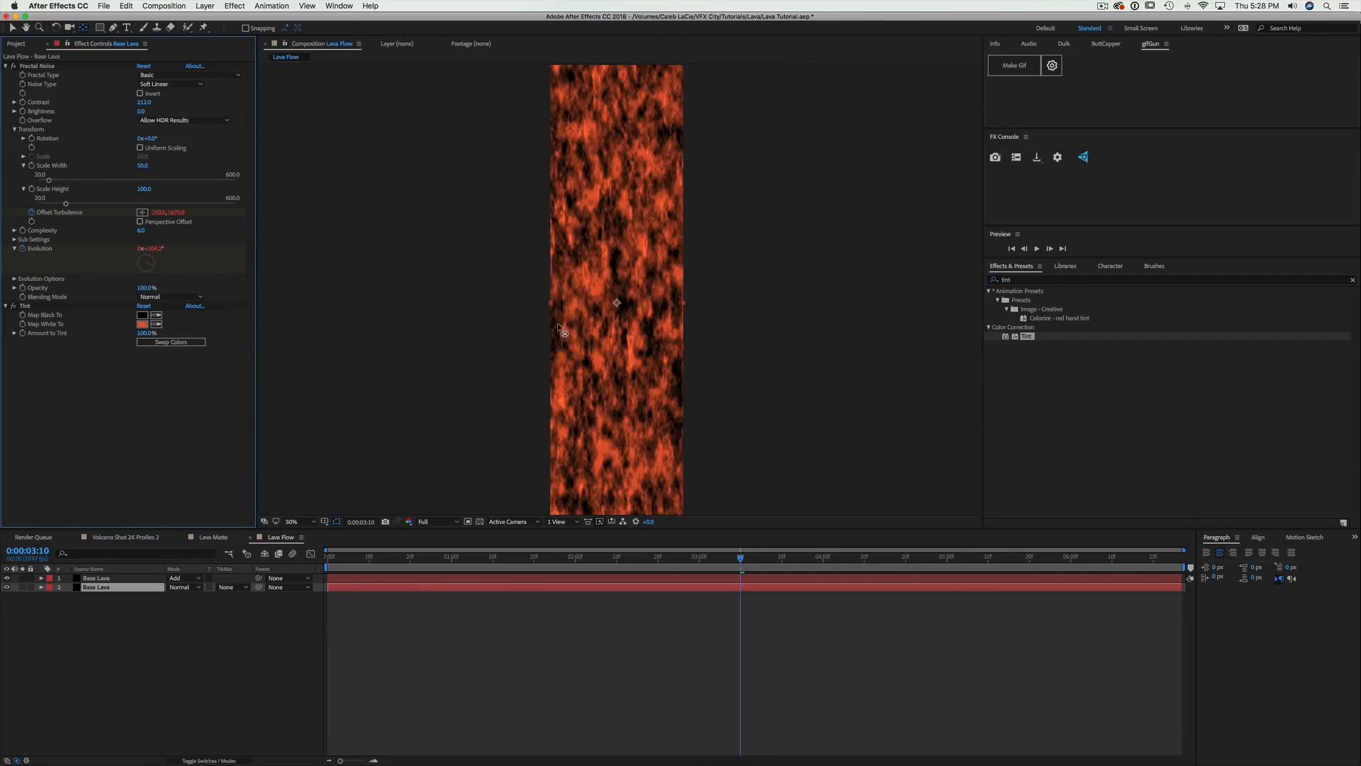
Reduce the upper Base Lava copy's Fractal Noise Scale Height to 72 and check the blended texture
{"action": "left_click", "coordinate": [125, 579]}
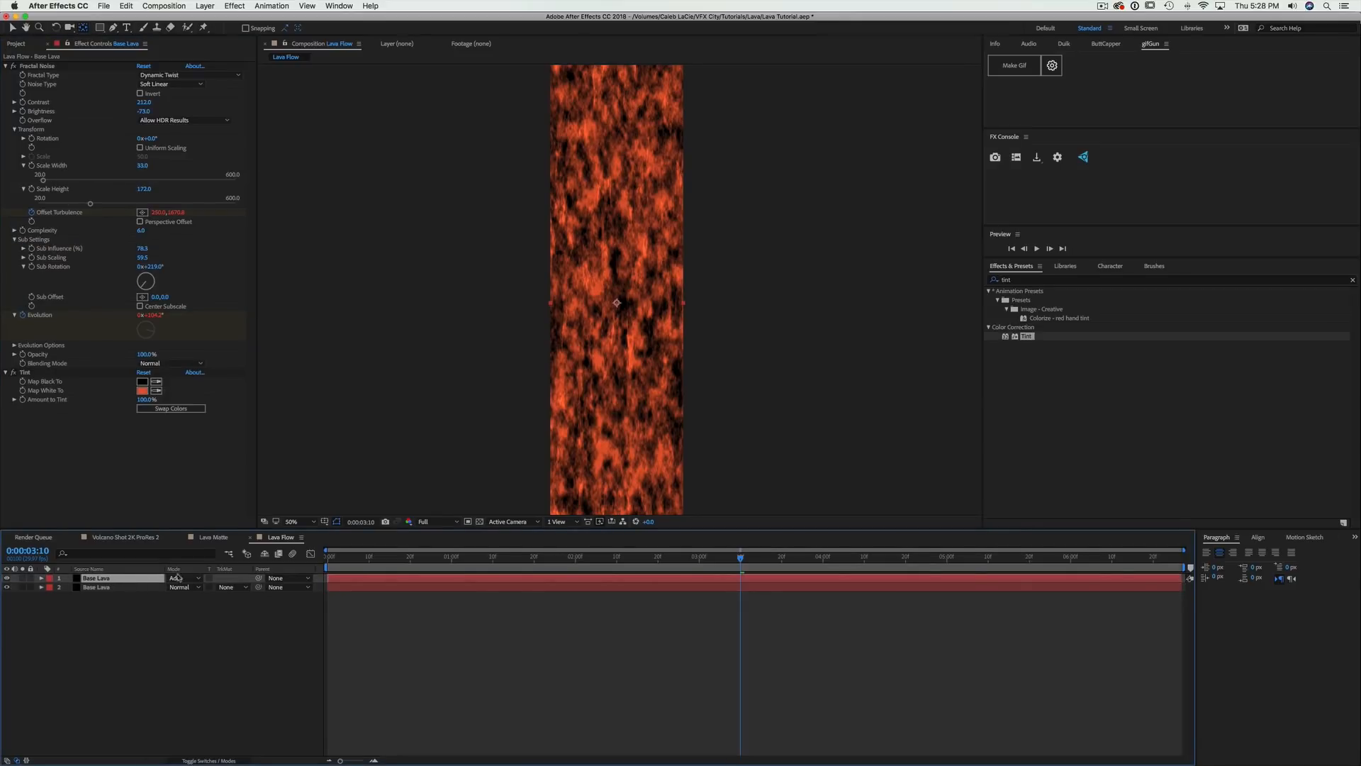
{"action": "left_click_drag", "start_coordinate": [137, 190], "coordinate": [65, 190]}
{"action": "left_click", "coordinate": [507, 338]}
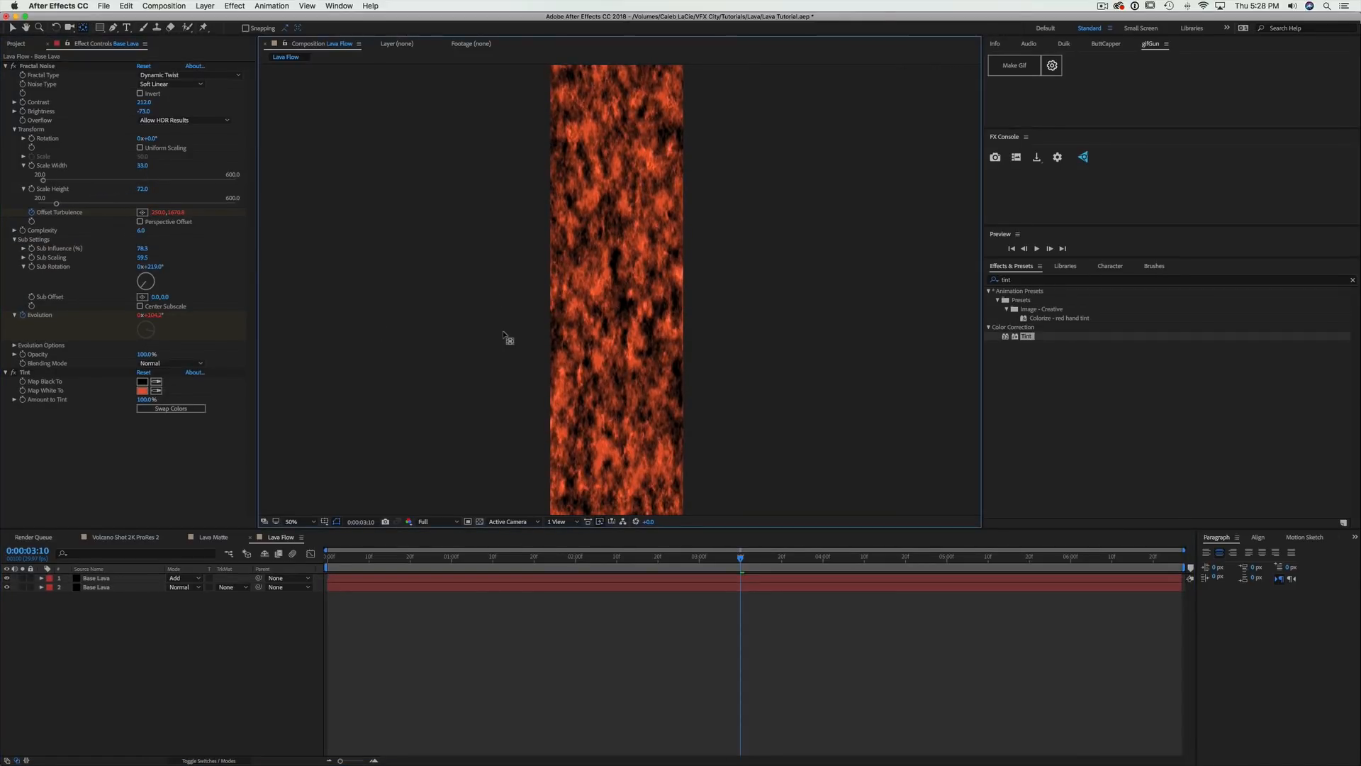
{"action": "scroll", "coordinate": [506, 337], "scroll_direction": "up", "scroll_amount": 1}
{"action": "scroll", "coordinate": [506, 338], "scroll_direction": "down", "scroll_amount": 1}
{"action": "key", "text": "space"}
{"action": "mouse_move", "coordinate": [603, 379]}
{"action": "left_mouse_down"}
{"action": "mouse_move", "coordinate": [596, 347]}
{"action": "mouse_move", "coordinate": [600, 360]}
{"action": "left_mouse_up"}
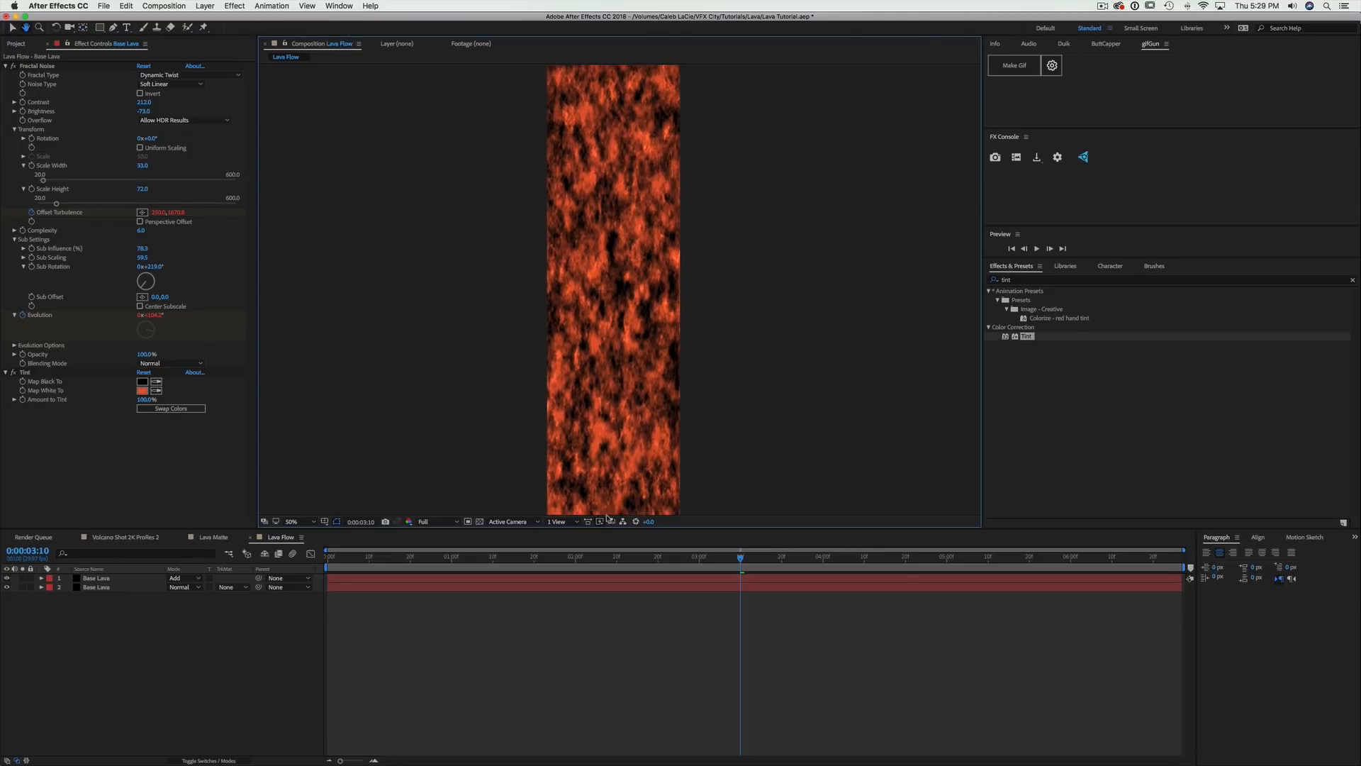
Enlarge the composition viewing area and create a new adjustment layer above both Base Lava layers
{"action": "left_click_drag", "start_coordinate": [608, 529], "coordinate": [616, 618]}
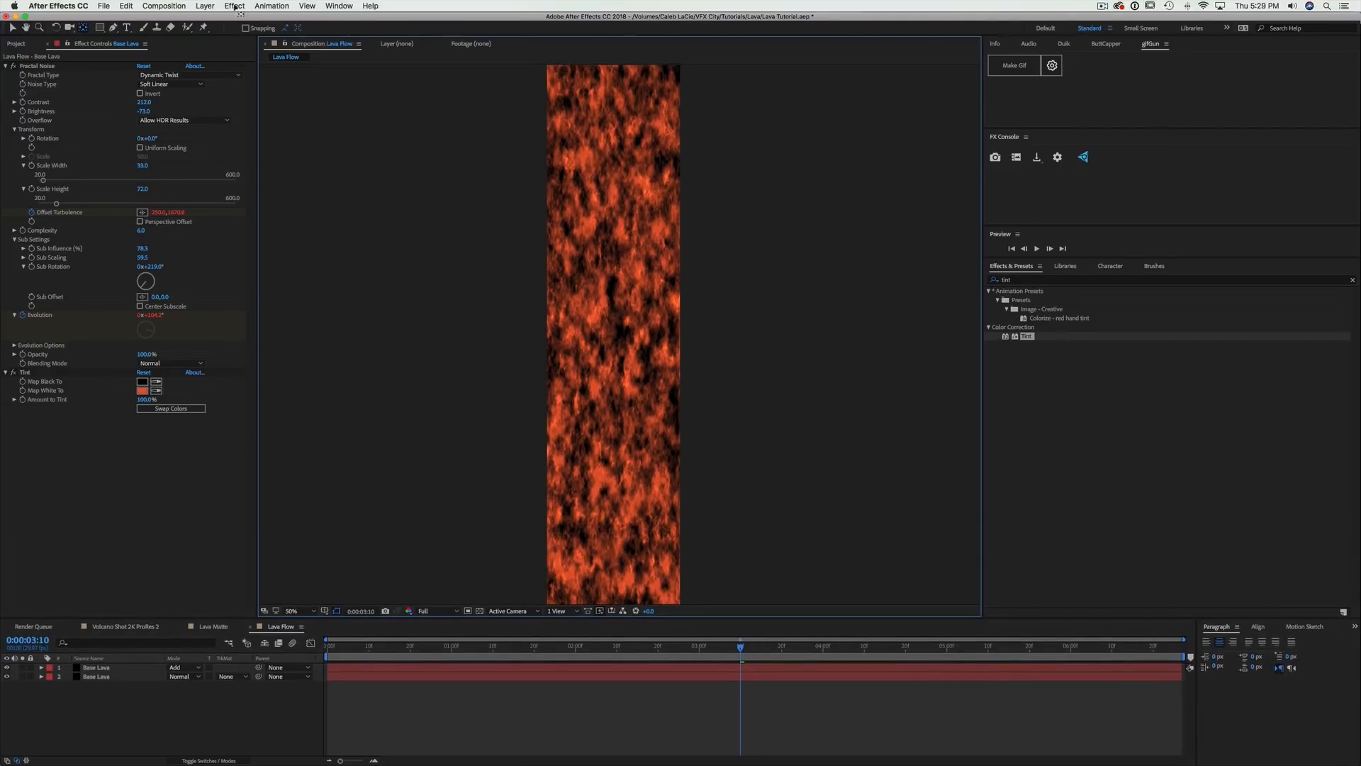
{"action": "left_click", "coordinate": [205, 6]}
{"action": "mouse_move", "coordinate": [213, 29]}
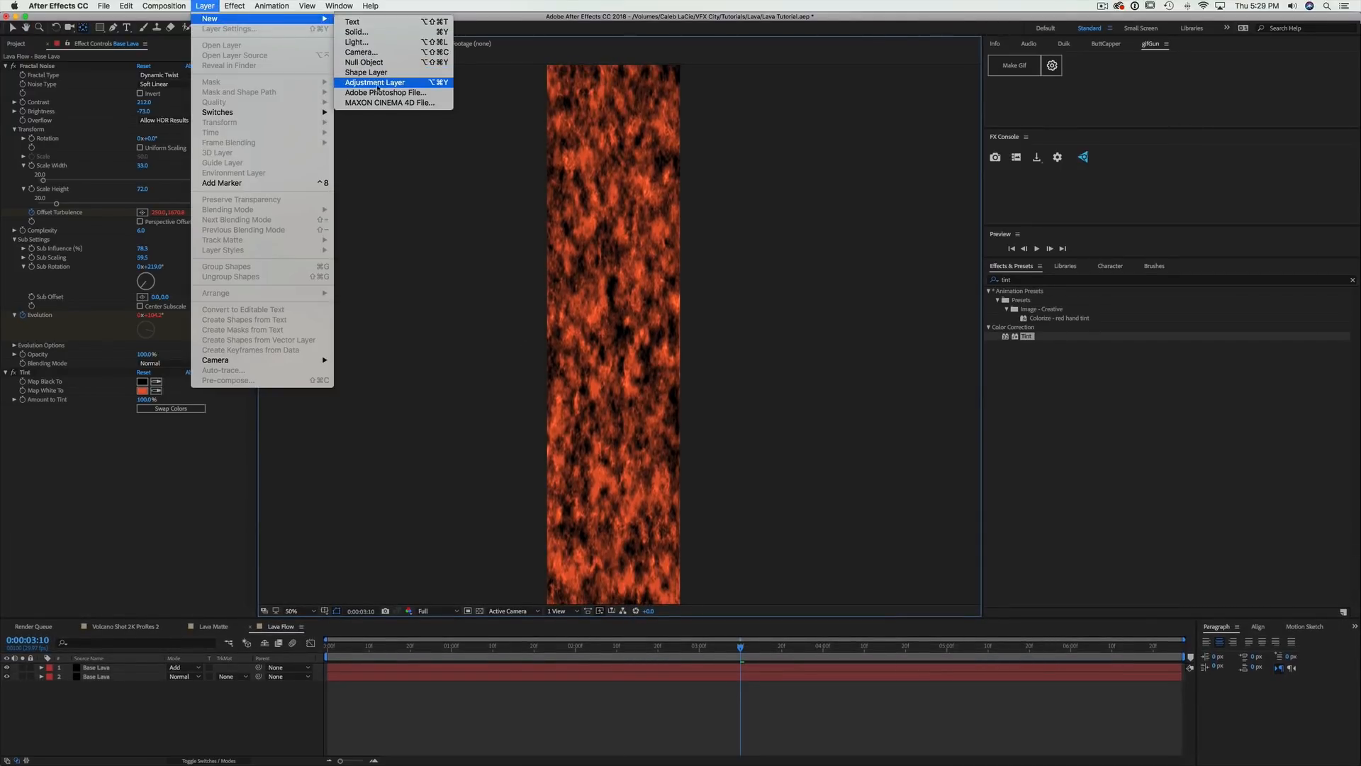
{"action": "left_click", "coordinate": [401, 88]}
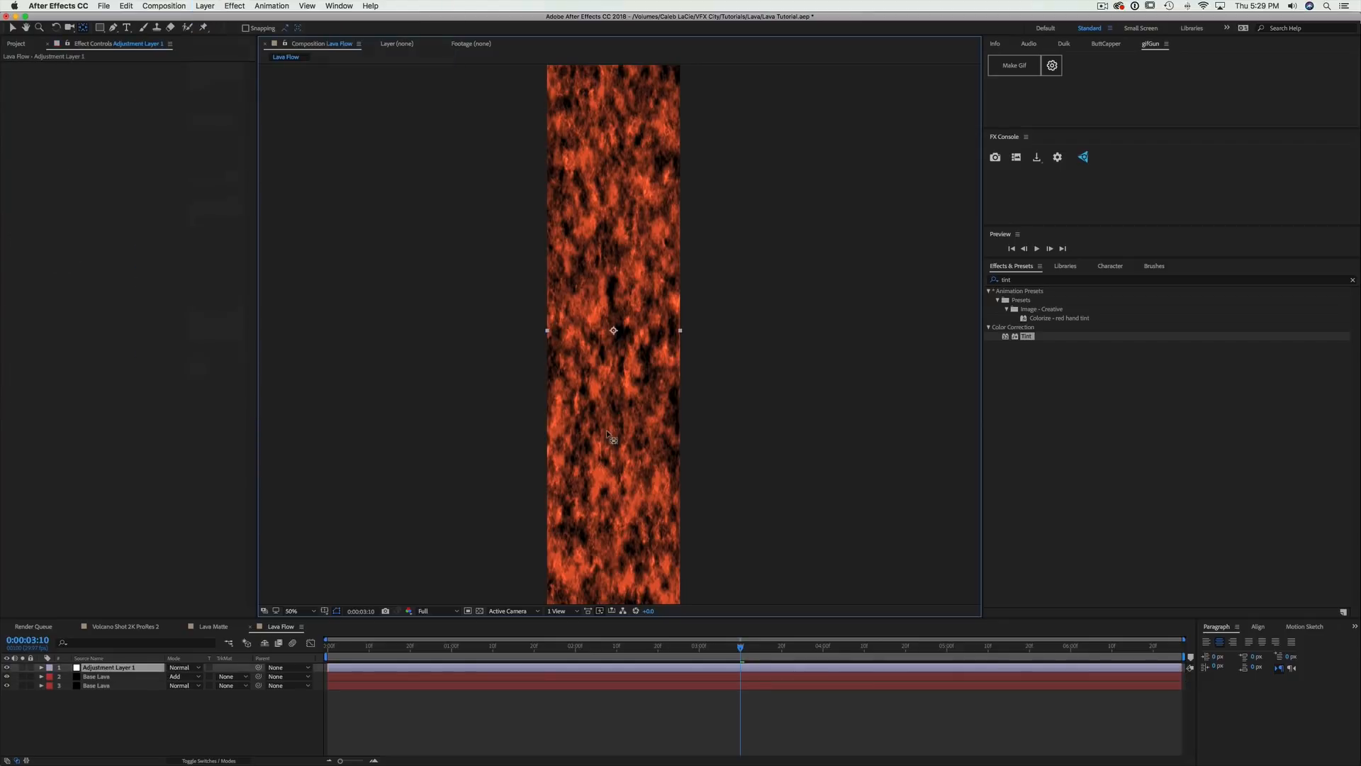
Find the CC Plastic effect, apply it to Adjustment Layer 1, and inspect the texture at 100%
{"action": "left_click", "coordinate": [1032, 278]}
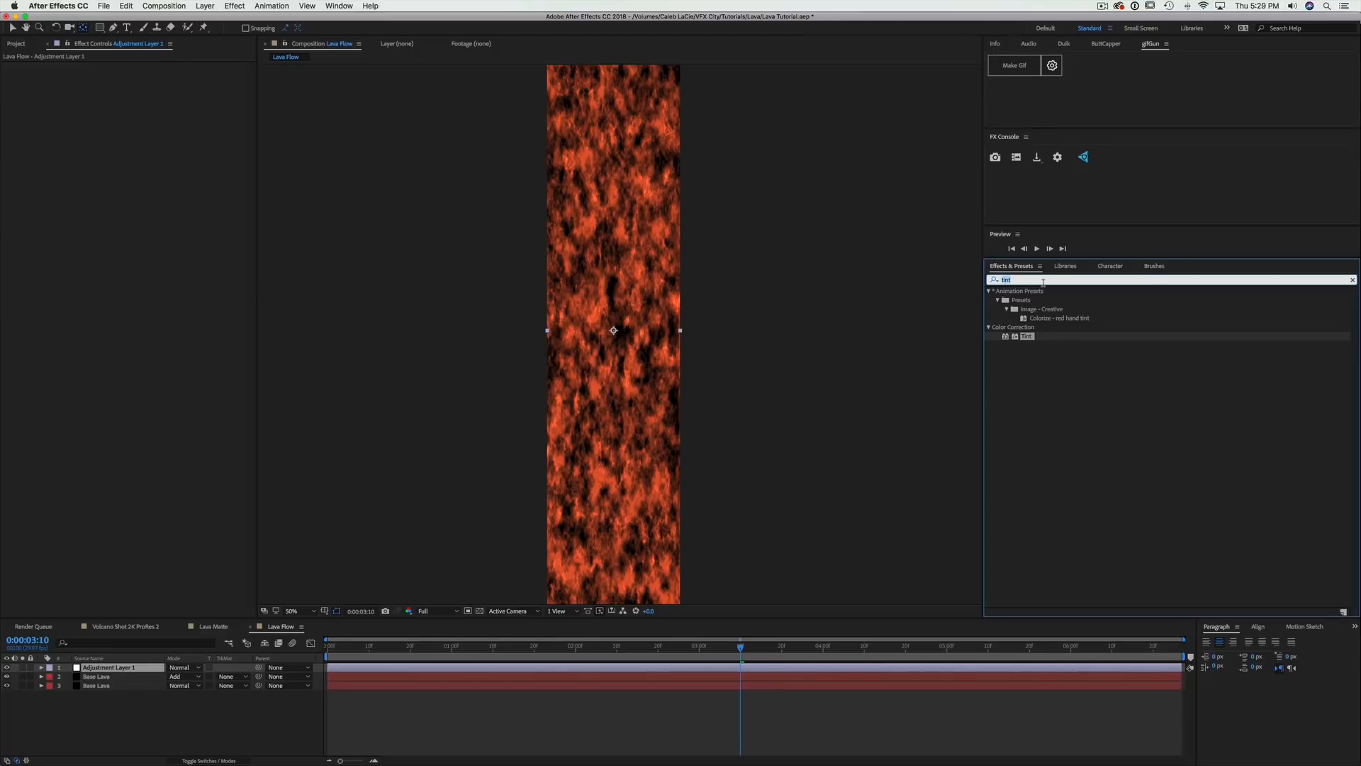
{"action": "type", "text": "cc"}
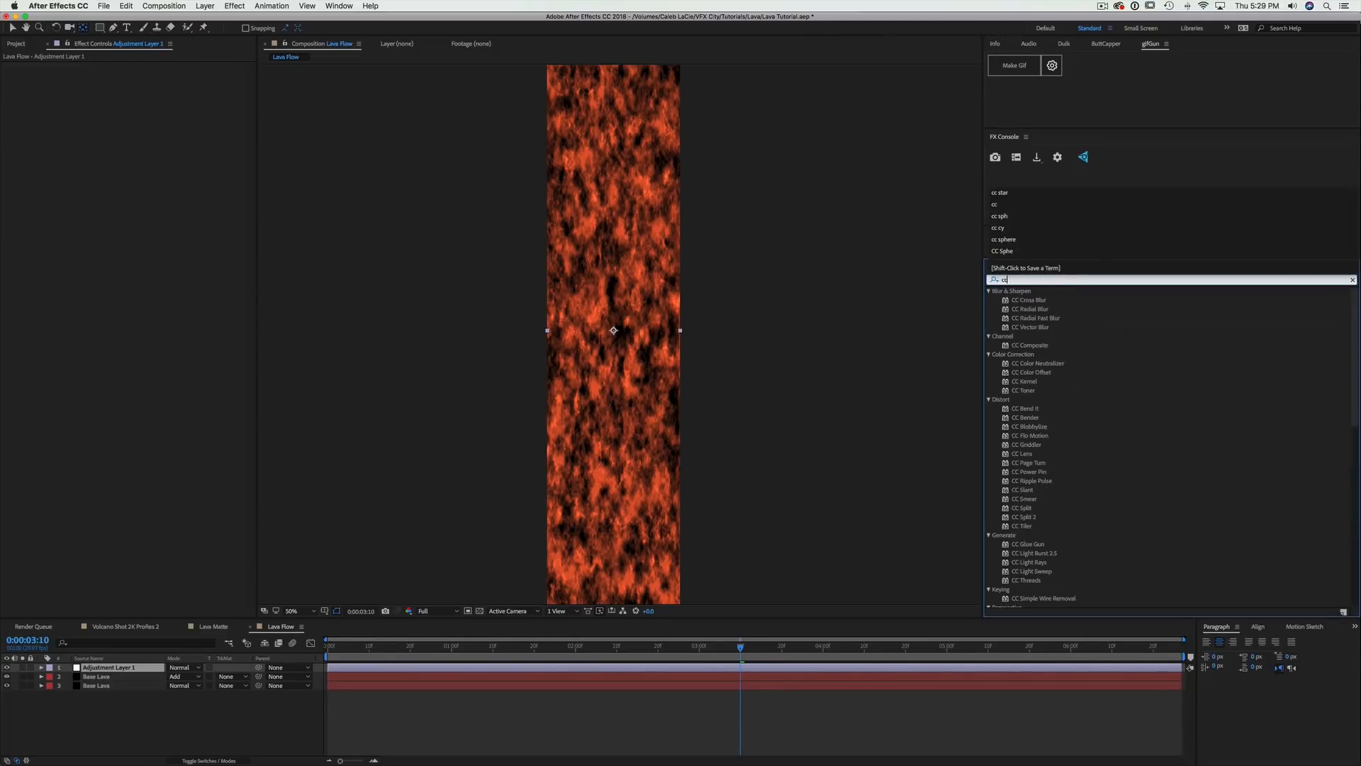
{"action": "type", "text": " pl"}
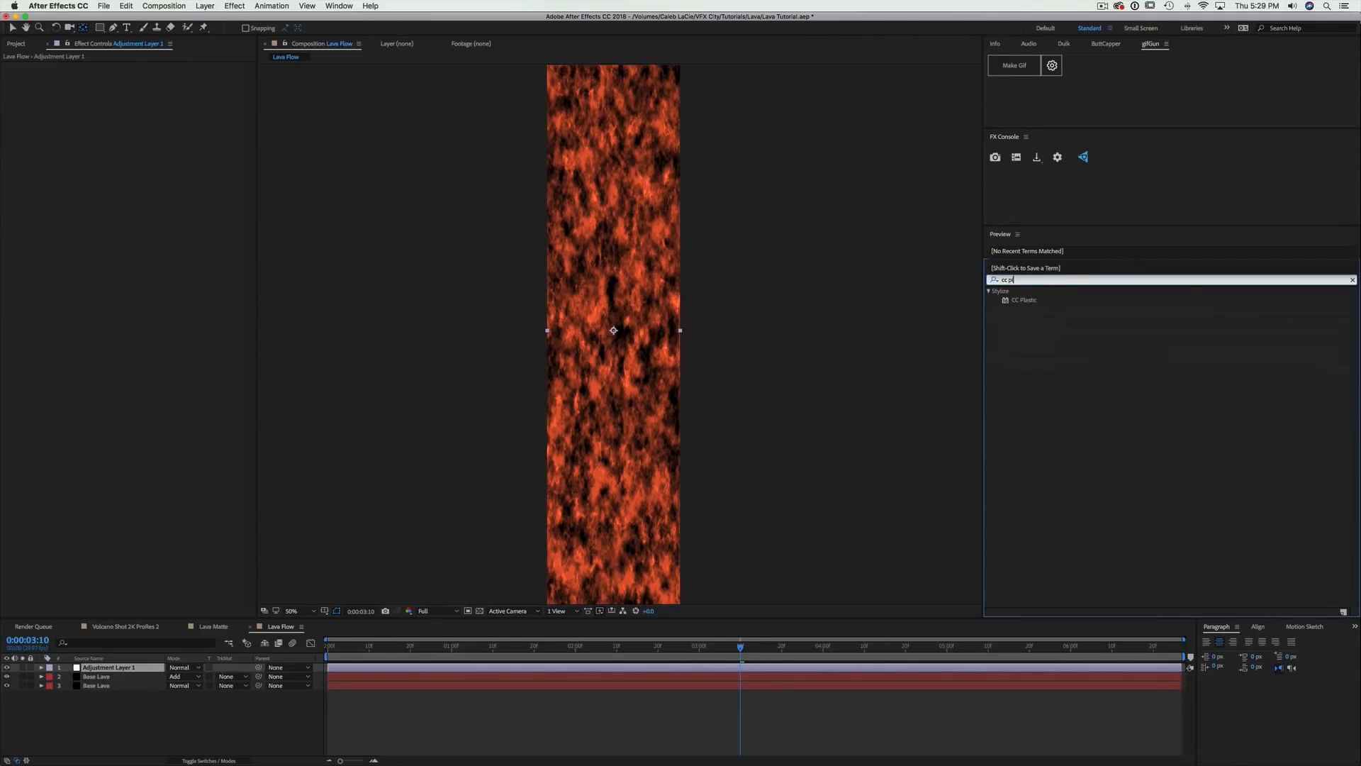
{"action": "type", "text": "ast"}
{"action": "left_click_drag", "start_coordinate": [1033, 303], "coordinate": [140, 670]}
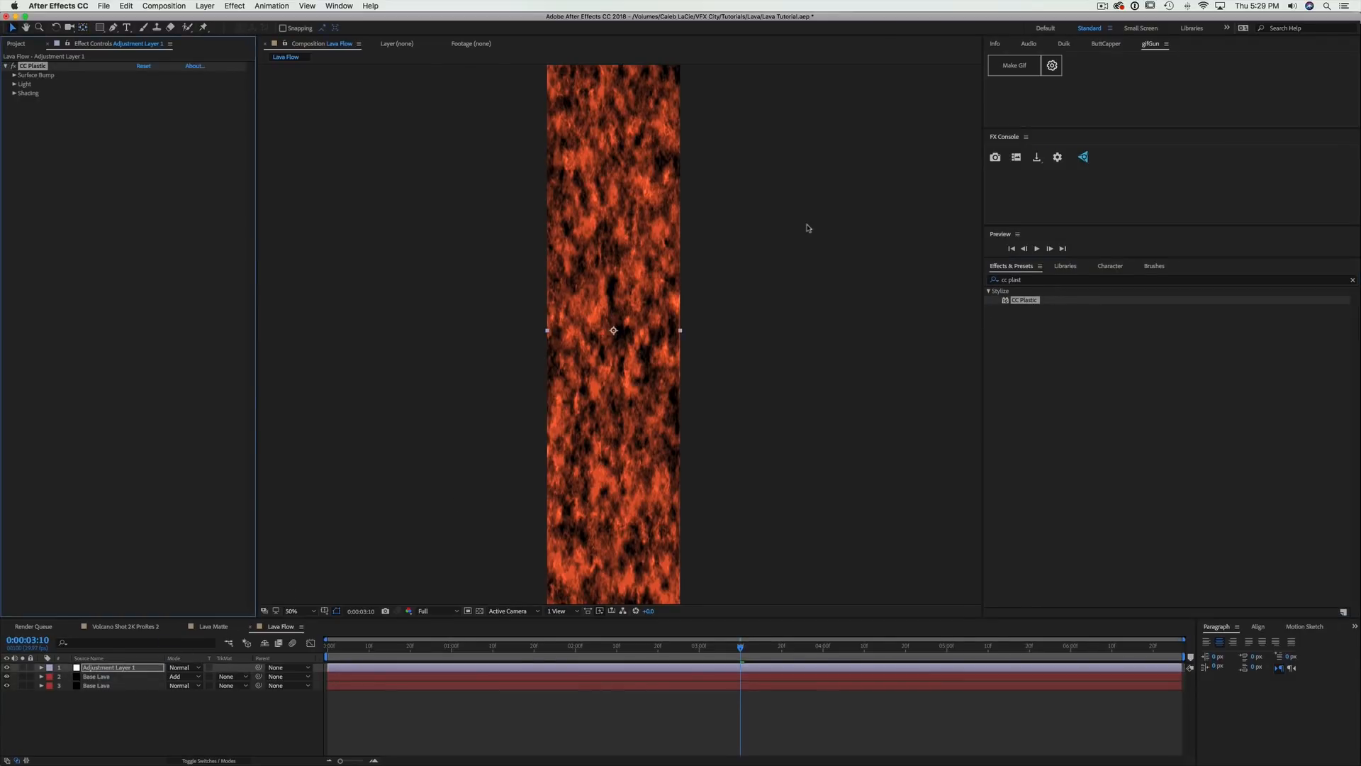
{"action": "scroll", "coordinate": [589, 341], "scroll_direction": "up", "scroll_amount": 4}
{"action": "scroll", "coordinate": [633, 316], "scroll_direction": "down", "scroll_amount": 2}
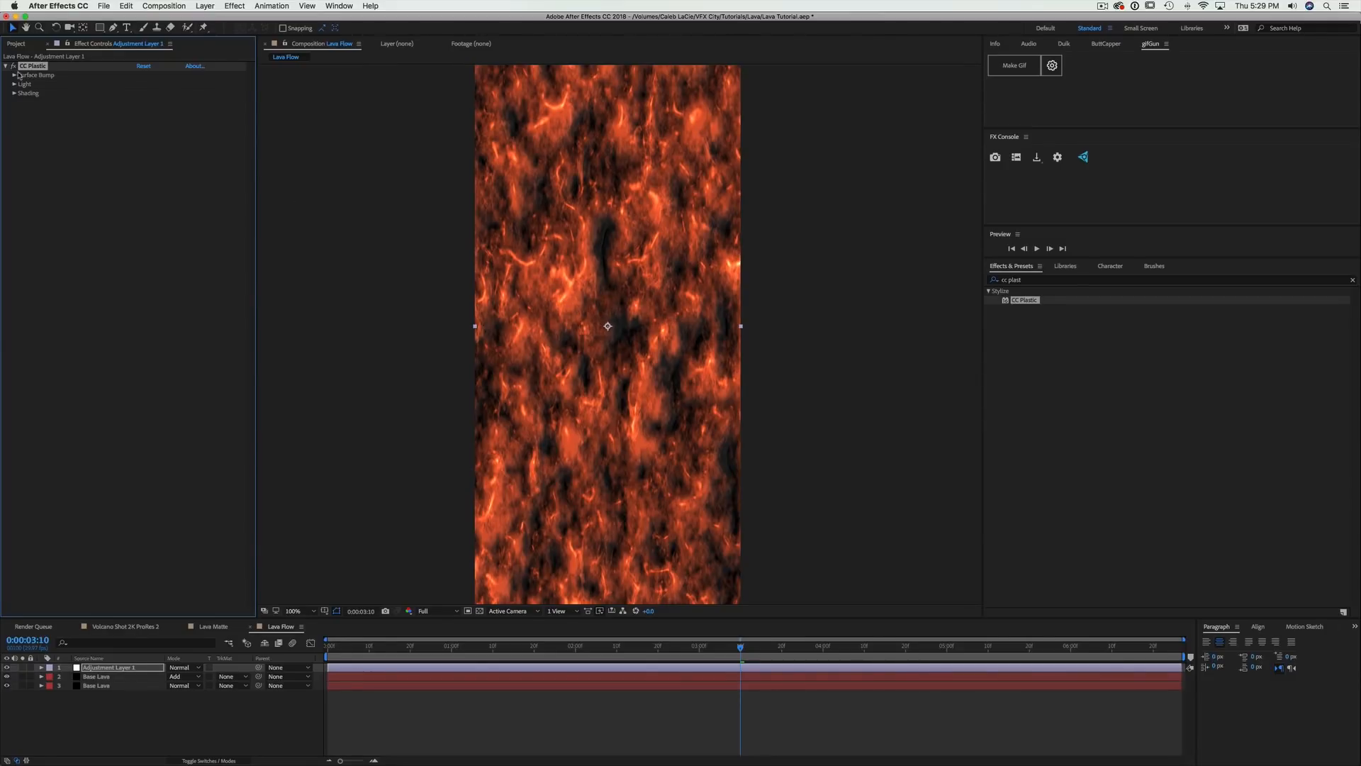
Lower CC Plastic's surface bump Softness to about 13 and reduce its Height, checking the texture close up and as a whole
{"action": "left_click", "coordinate": [14, 75]}
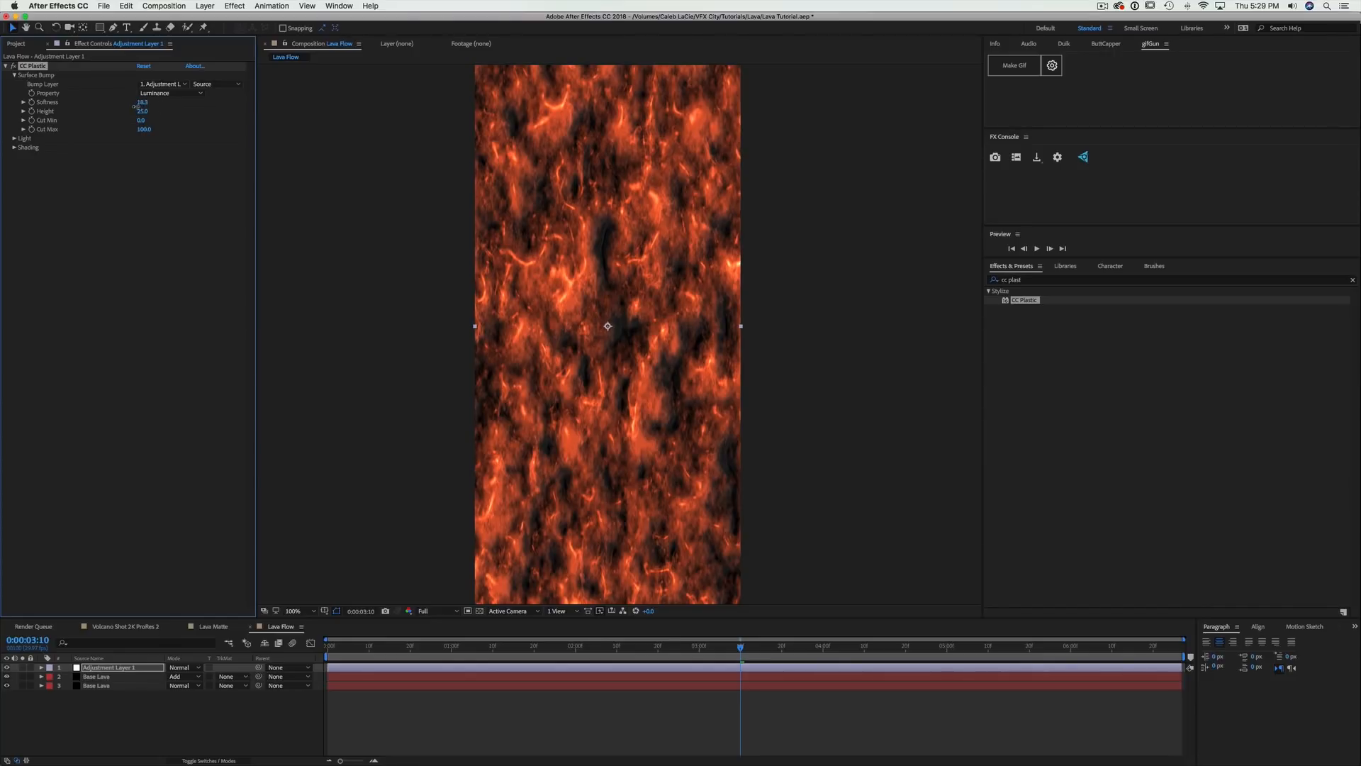
{"action": "left_click_drag", "start_coordinate": [135, 107], "coordinate": [141, 117]}
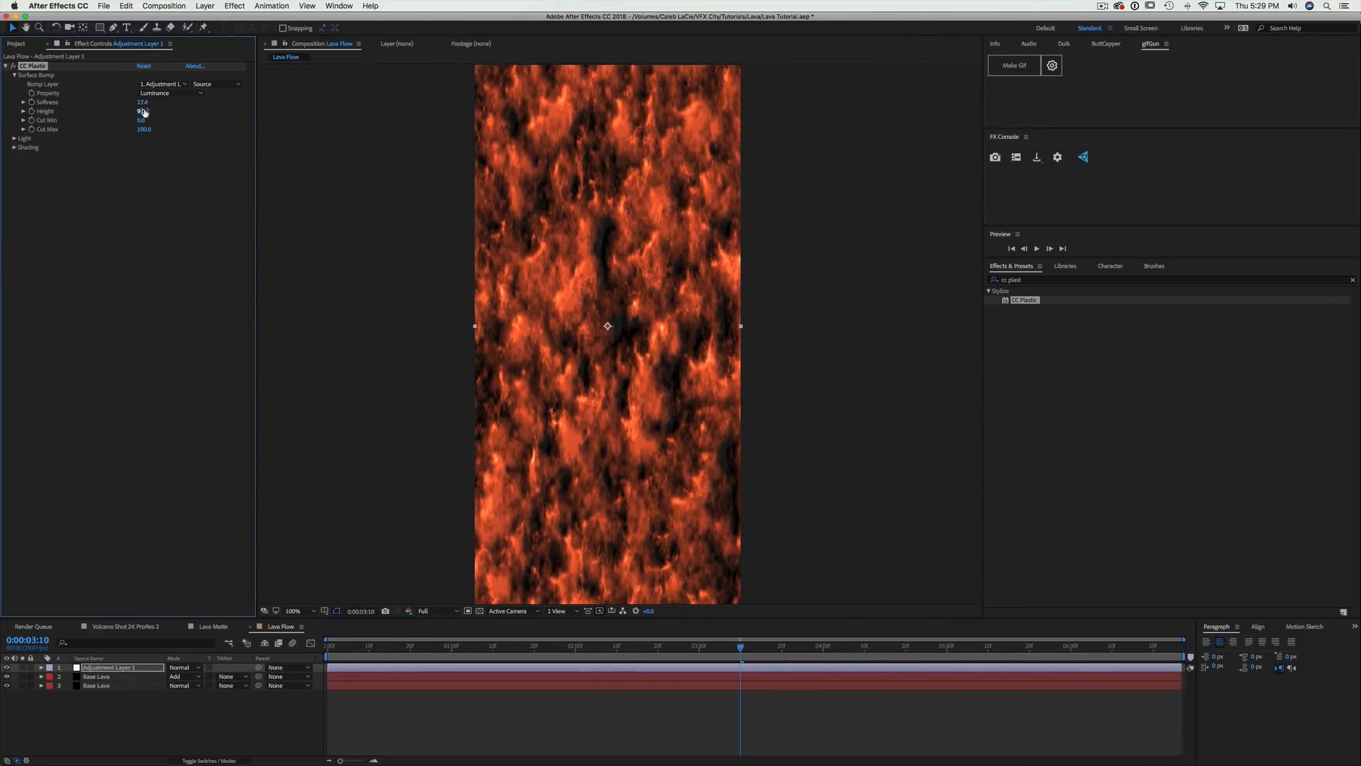
{"action": "left_click_drag", "start_coordinate": [142, 103], "coordinate": [131, 108]}
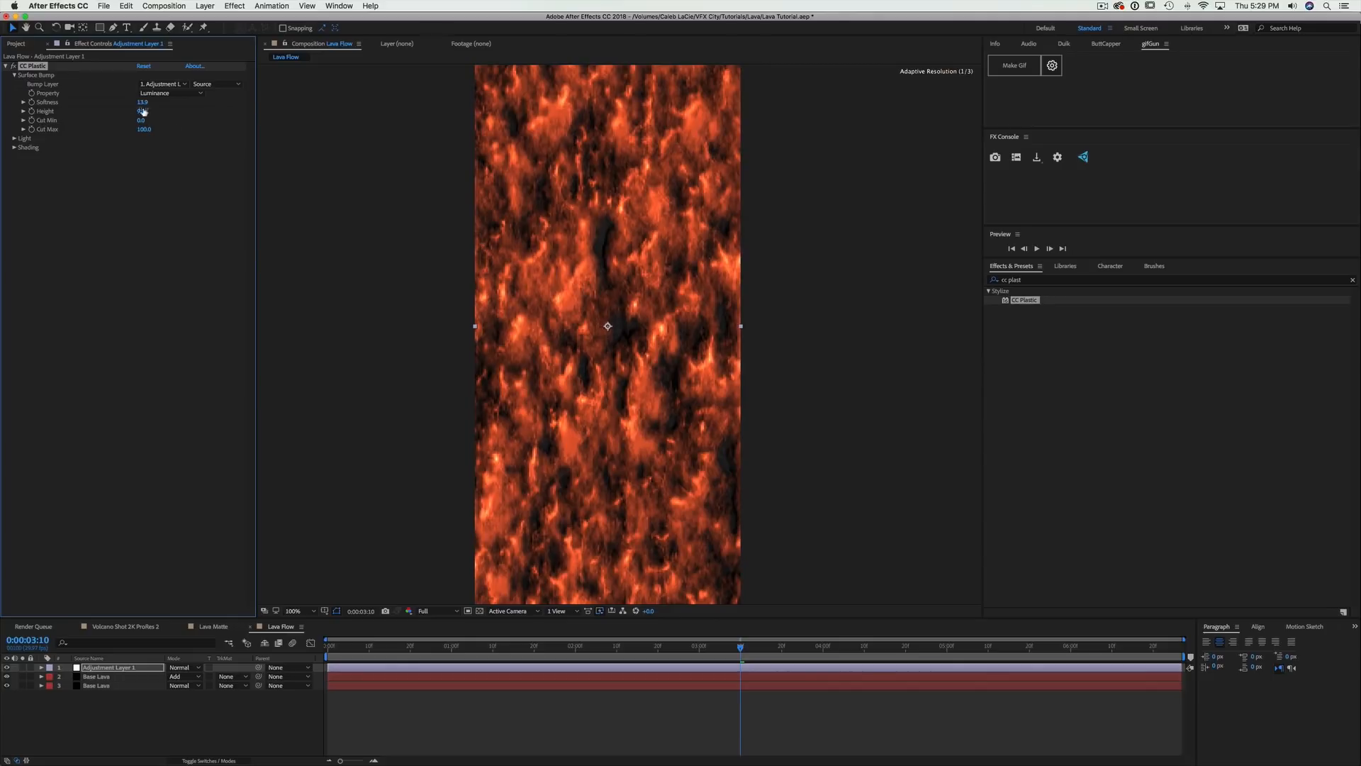
{"action": "key", "text": "period"}
{"action": "left_click_drag", "start_coordinate": [749, 360], "coordinate": [728, 355]}
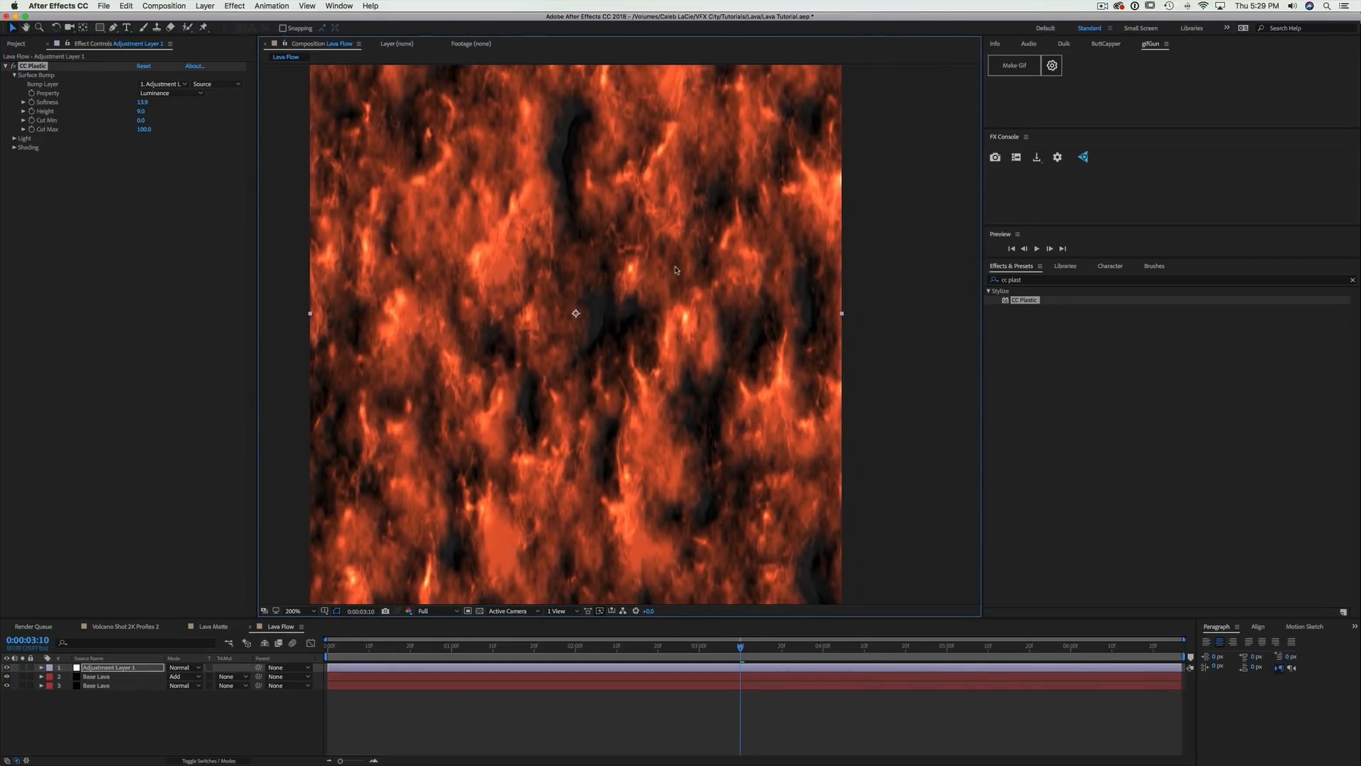
{"action": "key", "text": "comma"}
{"action": "key", "text": "comma"}
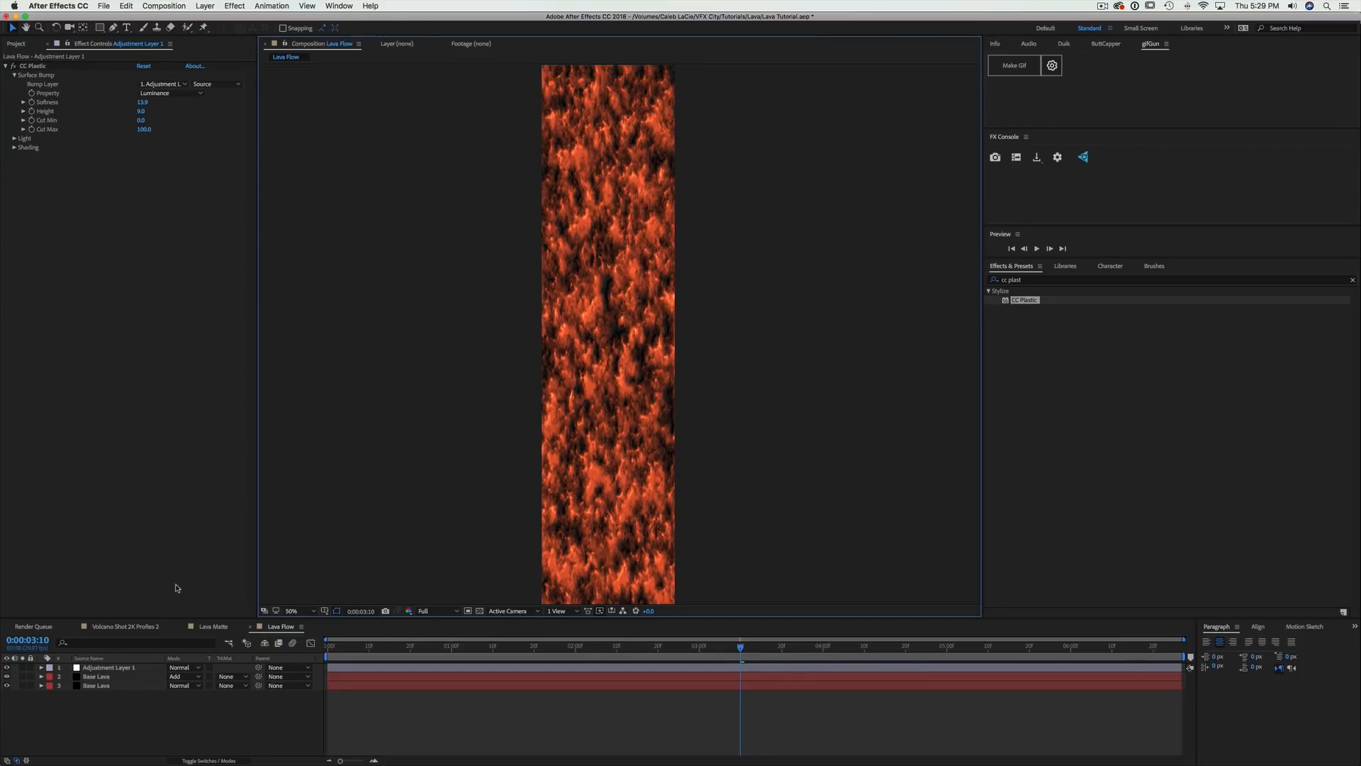
Return to the Volcano Shot 2K ProRes 2 composition and select the Lava Flow composition among the project items
{"action": "left_click", "coordinate": [220, 629]}
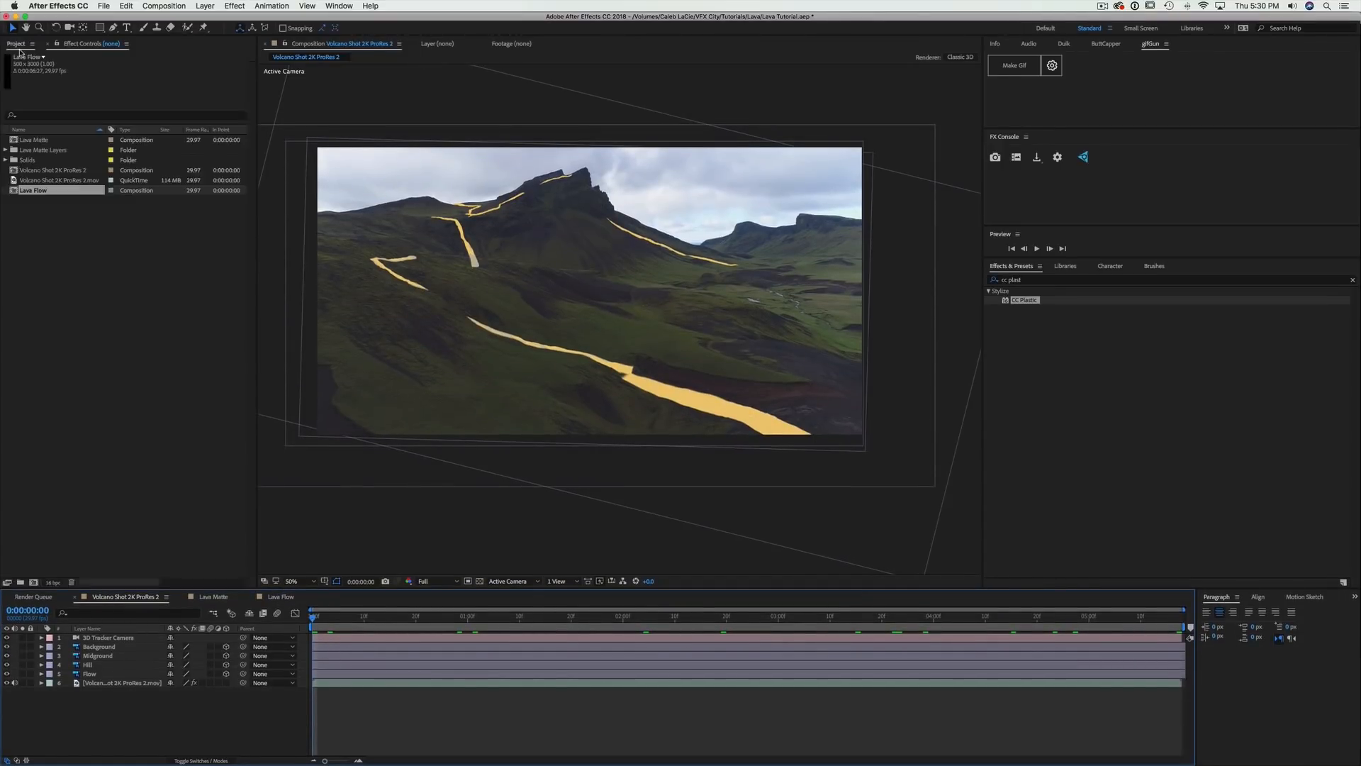
{"action": "left_click", "coordinate": [19, 47]}
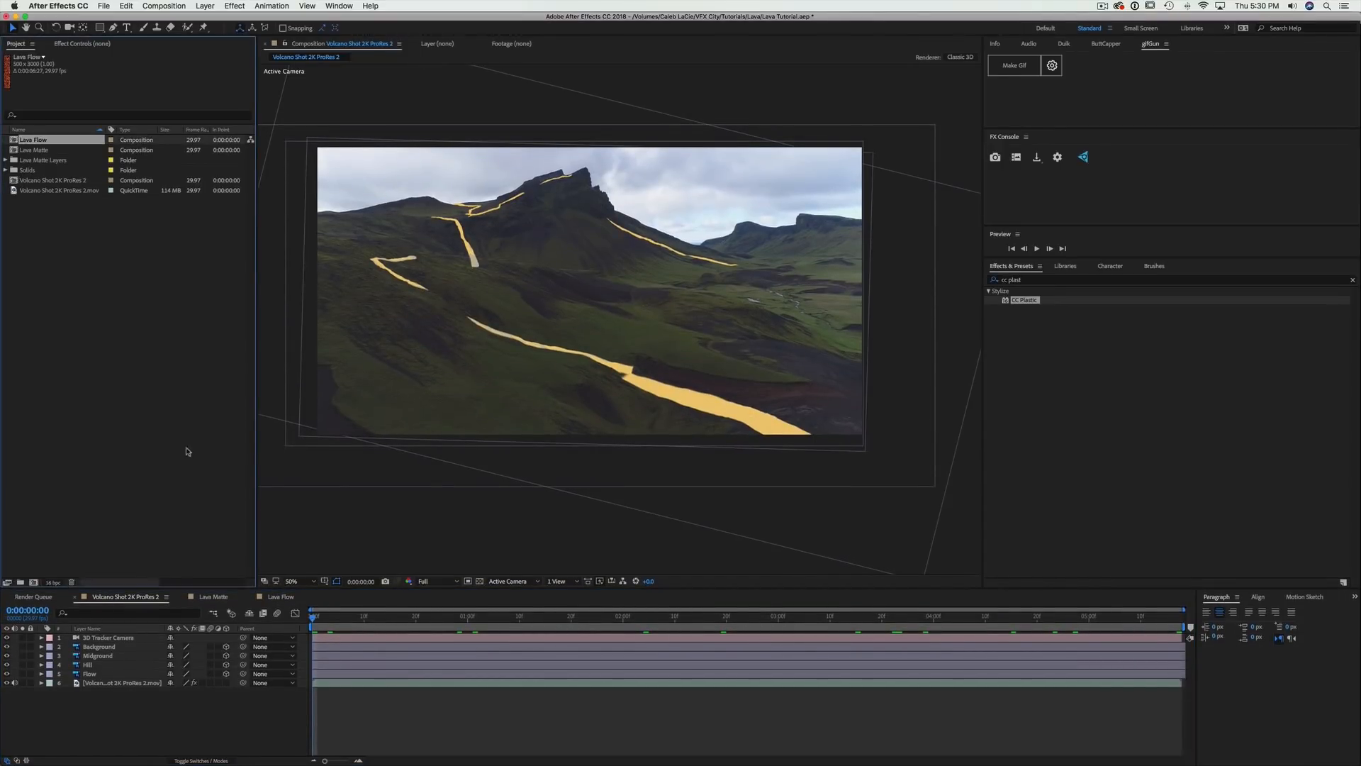
{"action": "left_click", "coordinate": [150, 724]}
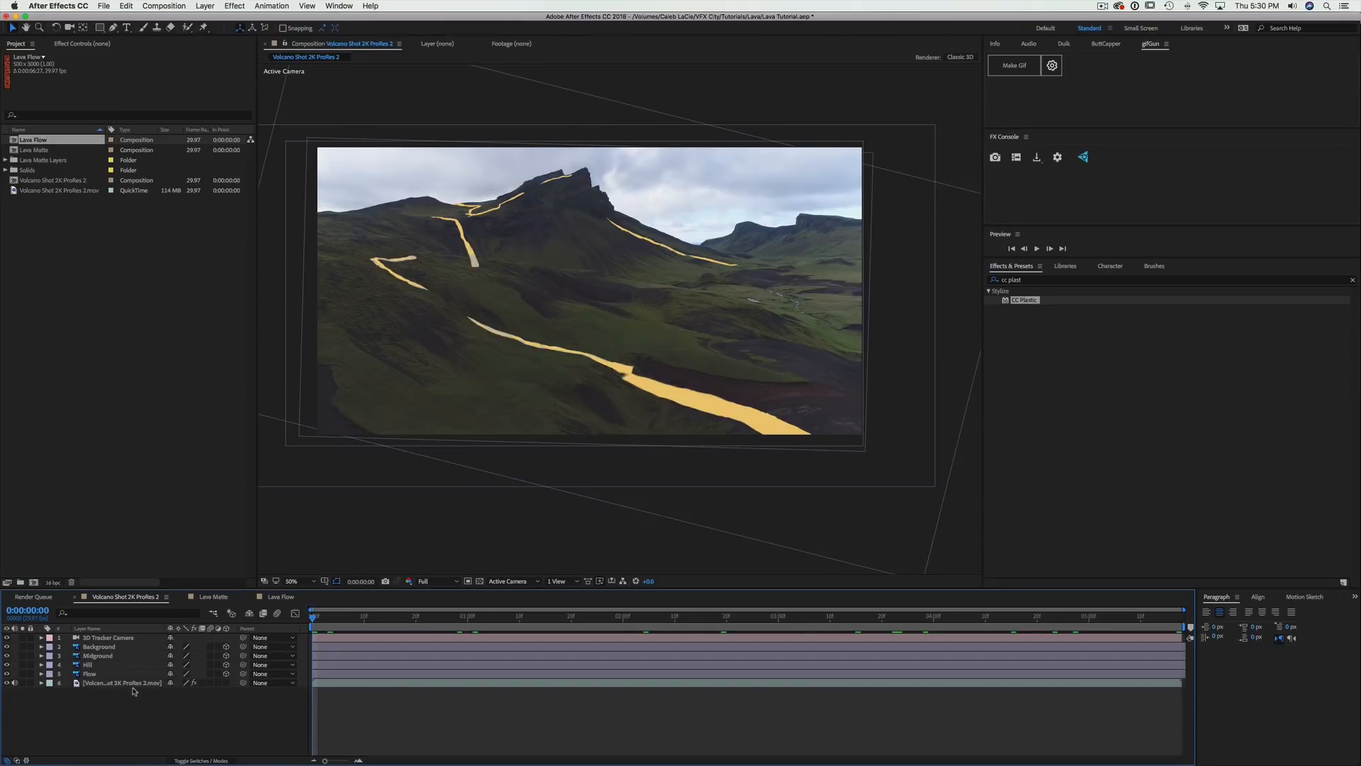
Rename the Volcano Shot 2K ProRes 2 composition as Lava Scene
{"action": "left_click", "coordinate": [47, 181]}
{"action": "key", "text": "Return"}
{"action": "type", "text": "Lava Scene"}
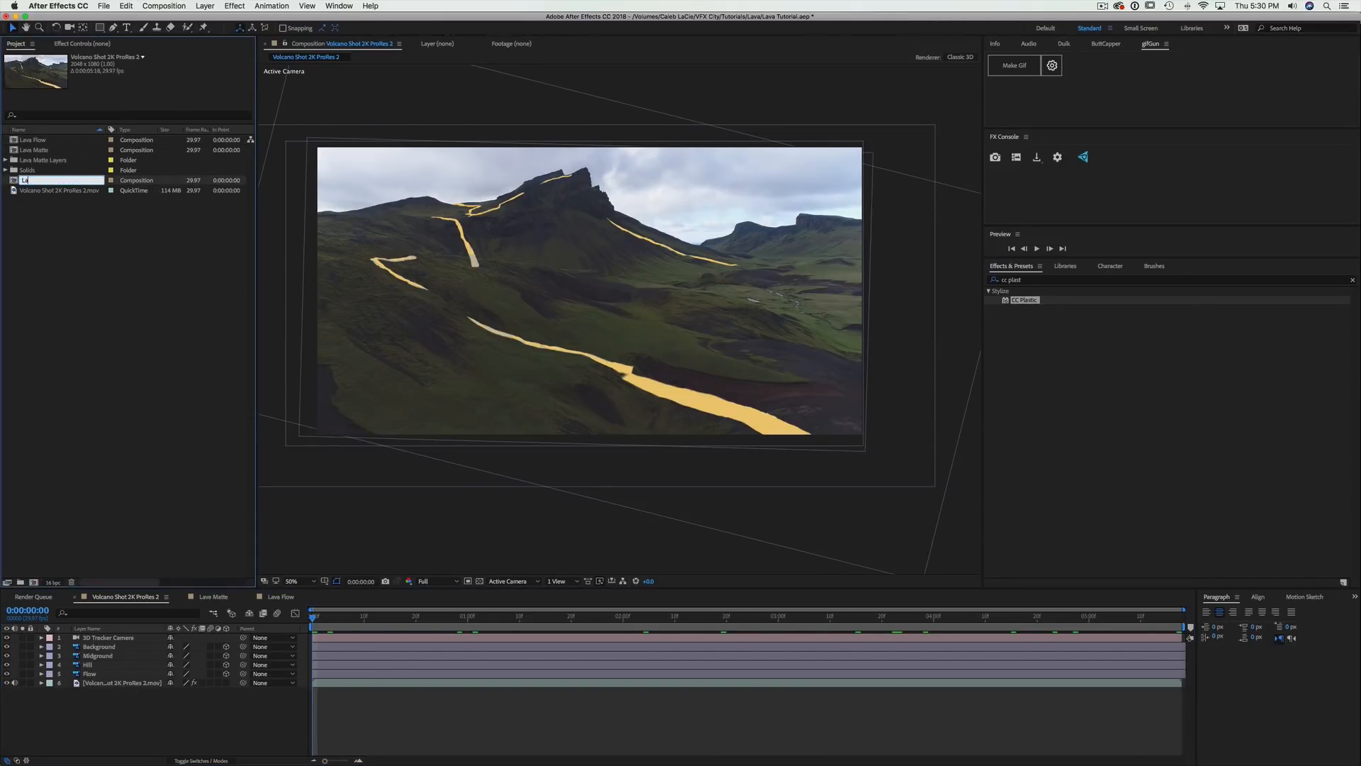
{"action": "left_click", "coordinate": [442, 531]}
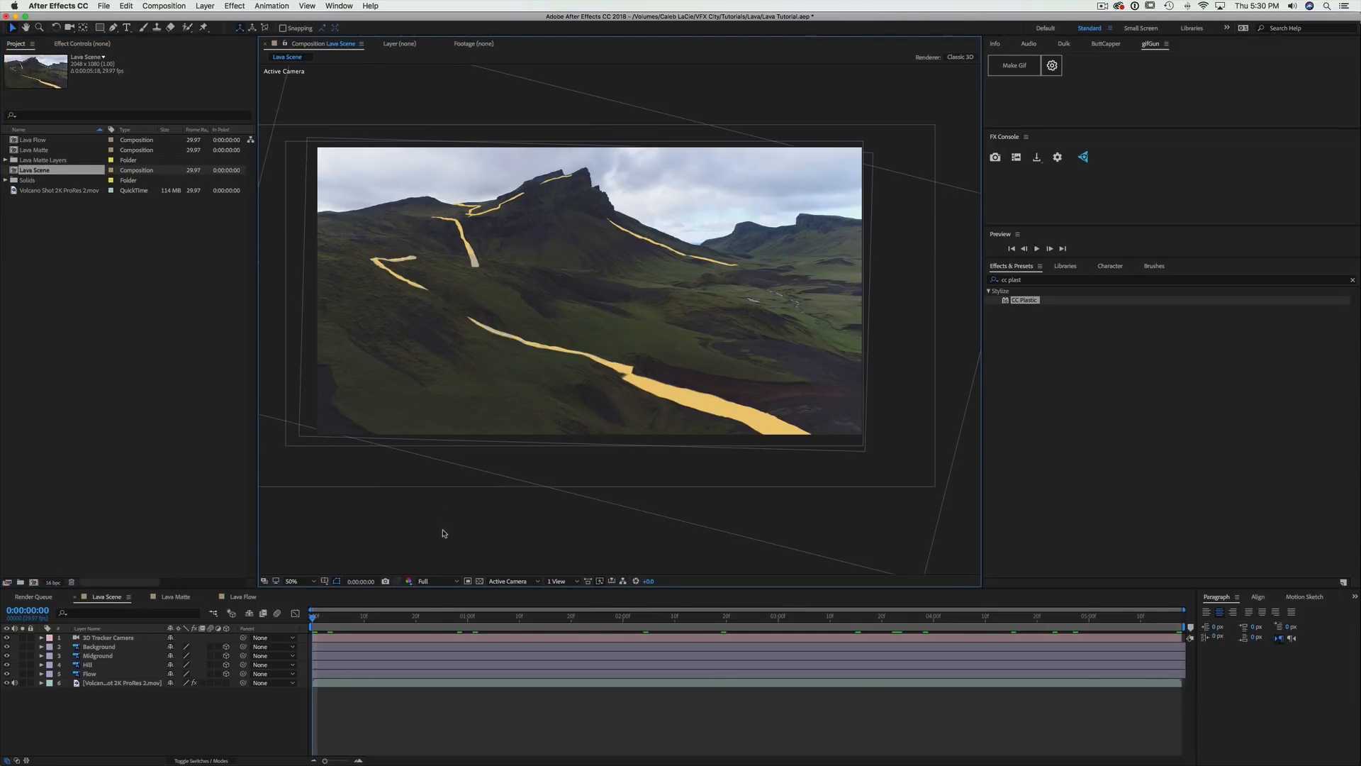
At the last frame, add the Lava Flow composition between the tracker camera and Background layers, shifting it sideways off the frame's centre
{"action": "left_click", "coordinate": [266, 695]}
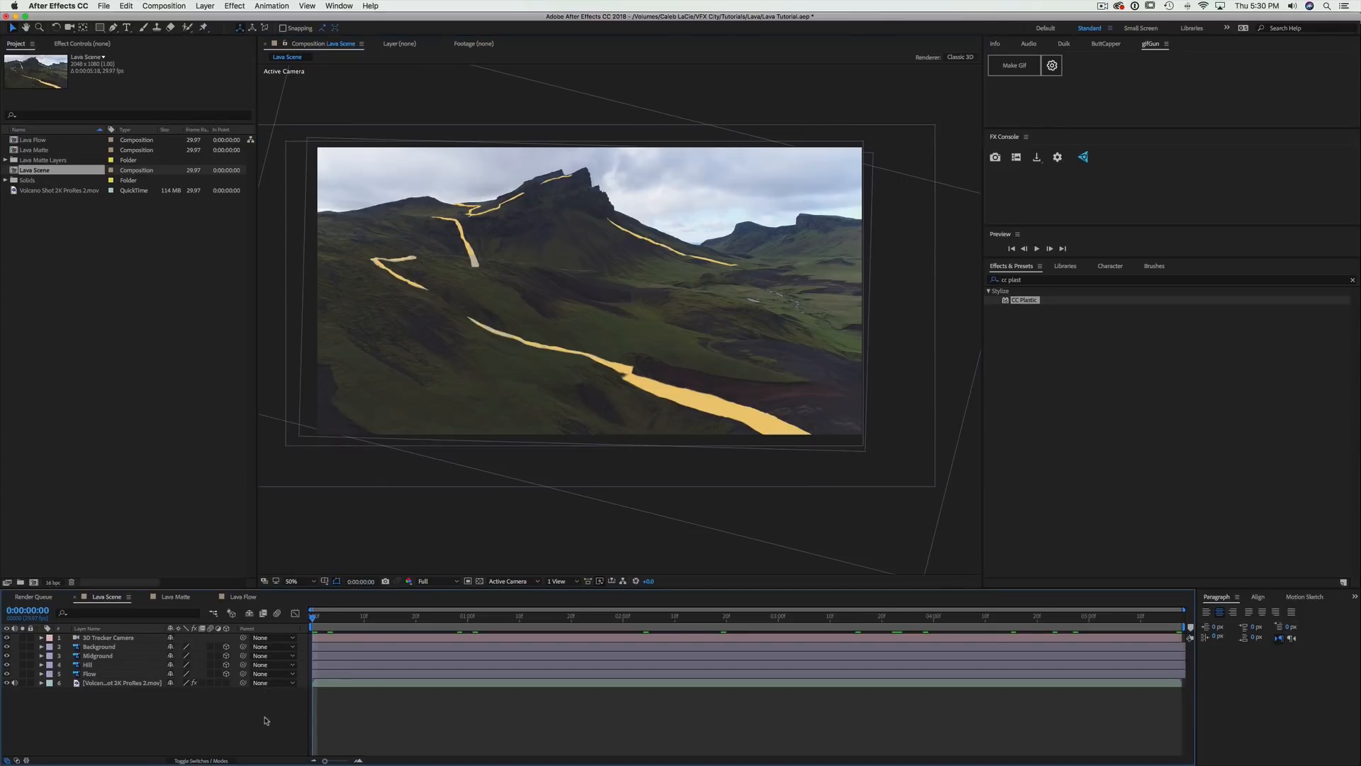
{"action": "key", "text": "End"}
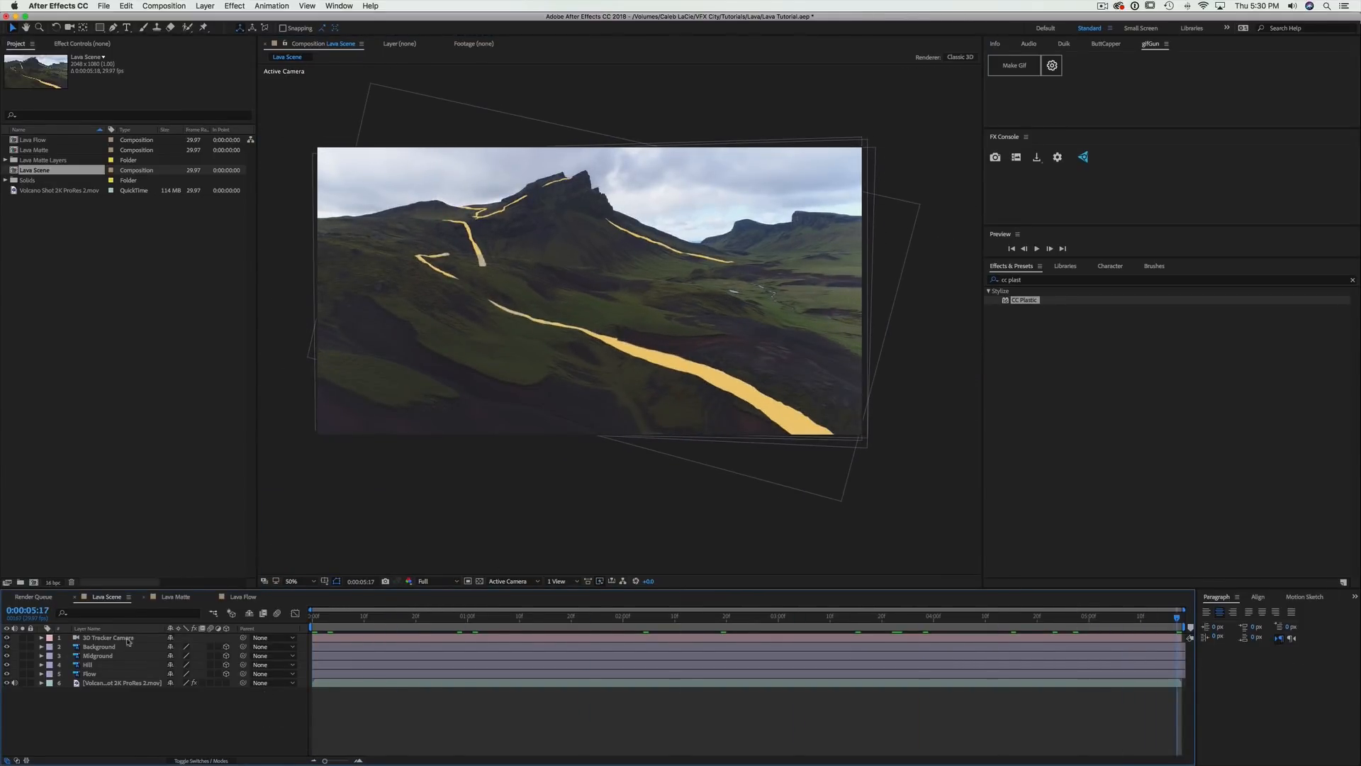
{"action": "left_click", "coordinate": [40, 142]}
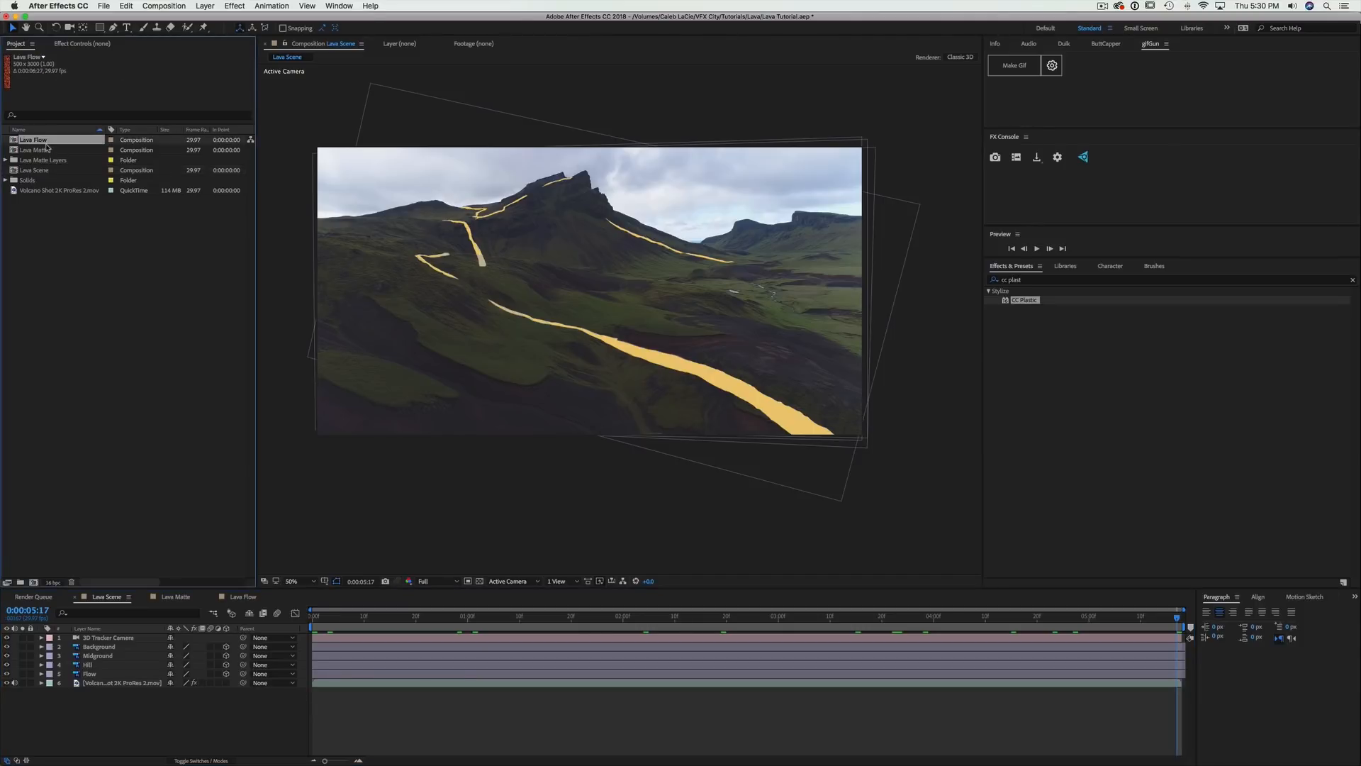
{"action": "left_click_drag", "start_coordinate": [44, 143], "coordinate": [175, 654]}
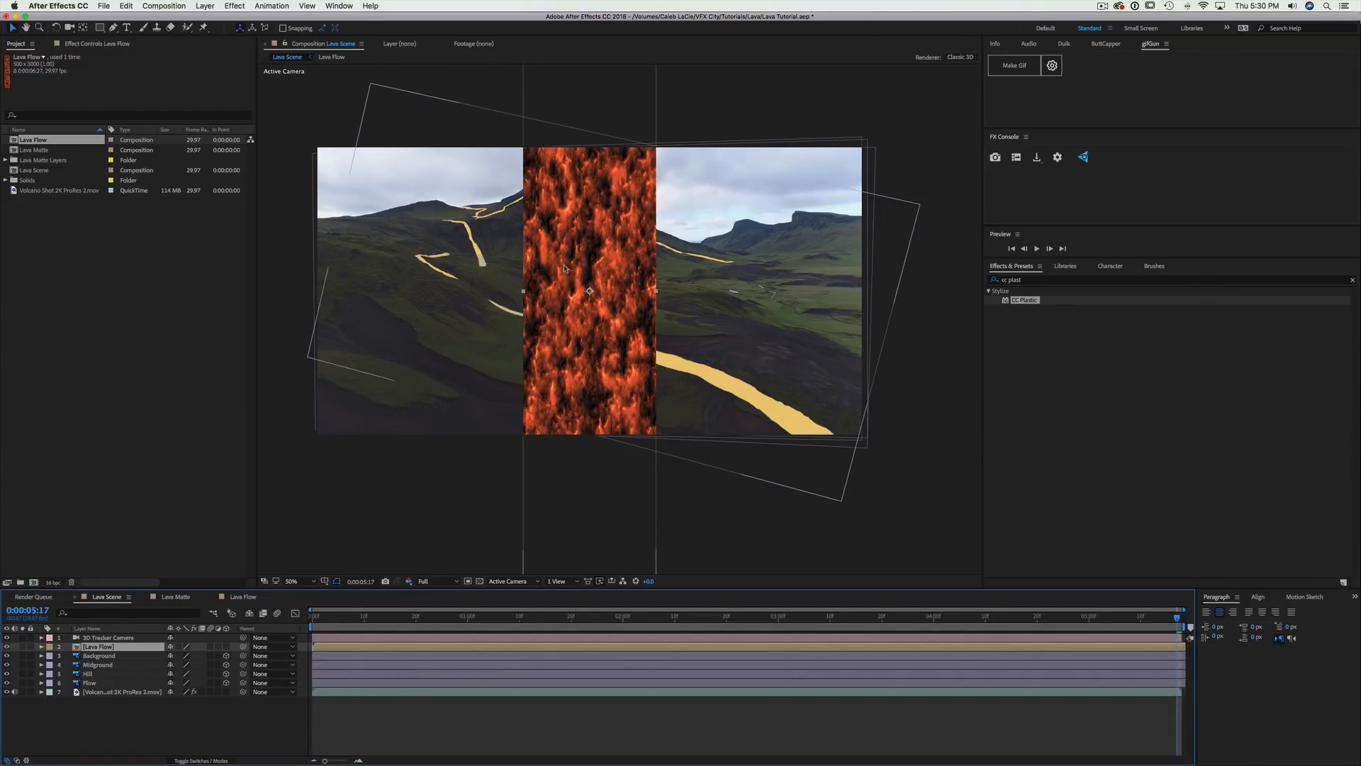
{"action": "left_click_drag", "start_coordinate": [565, 268], "coordinate": [753, 268]}
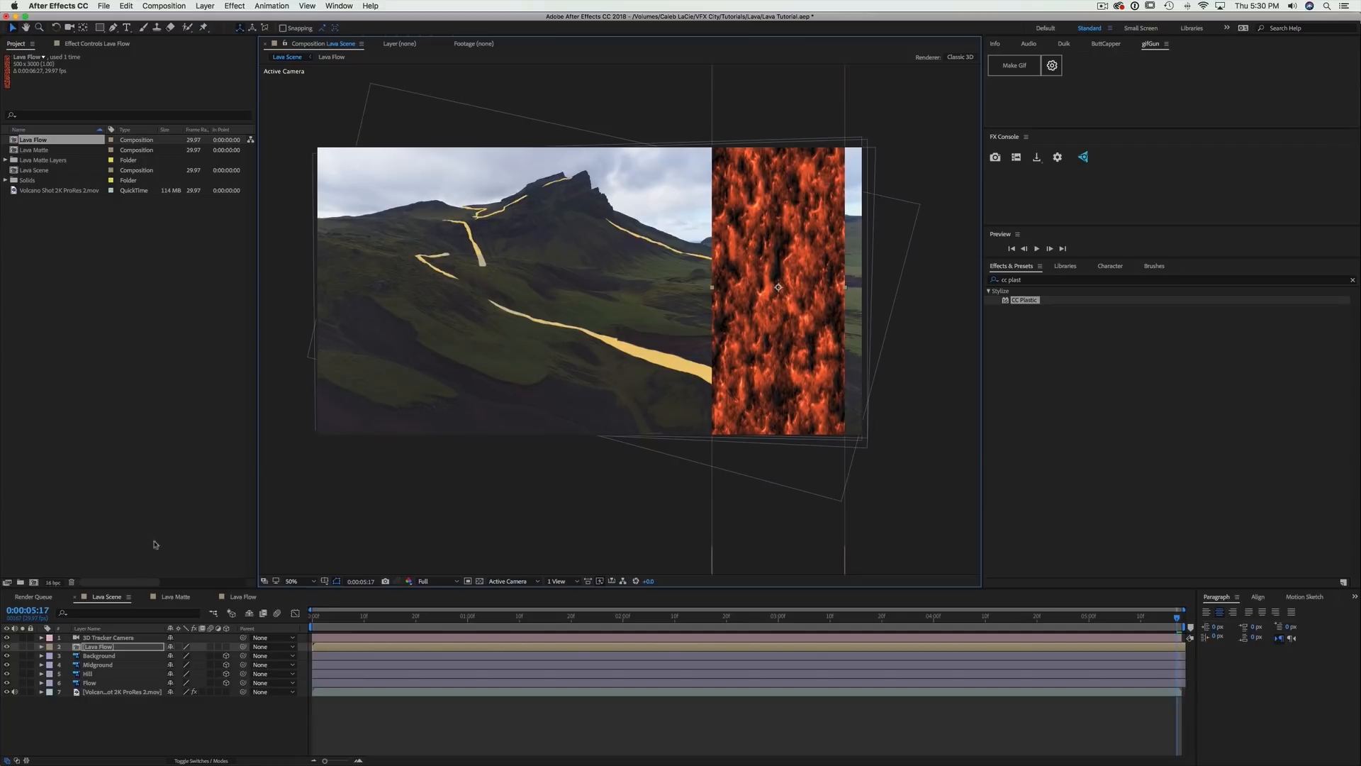
Make the Lava Flow layer 3D and give it the same Z position as the Background layer
{"action": "left_click", "coordinate": [101, 656]}
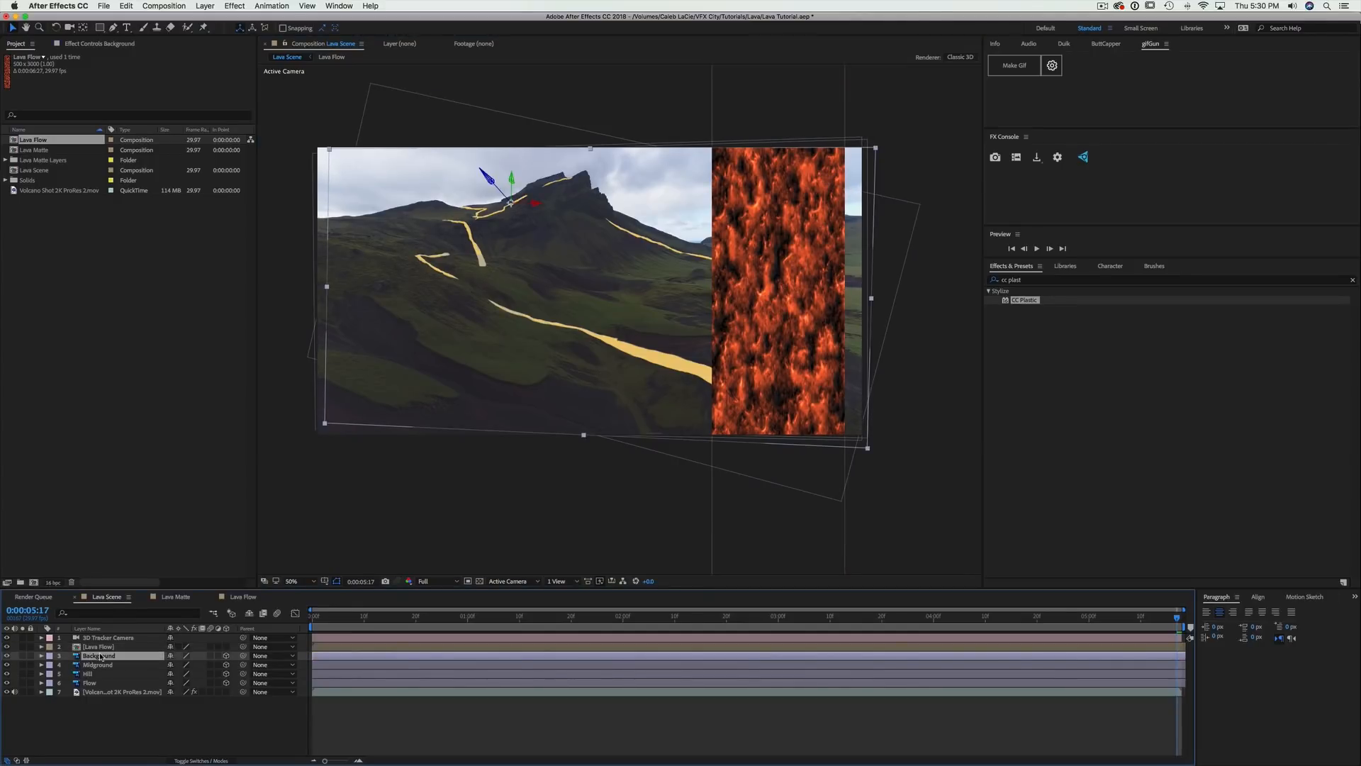
{"action": "key", "text": "p"}
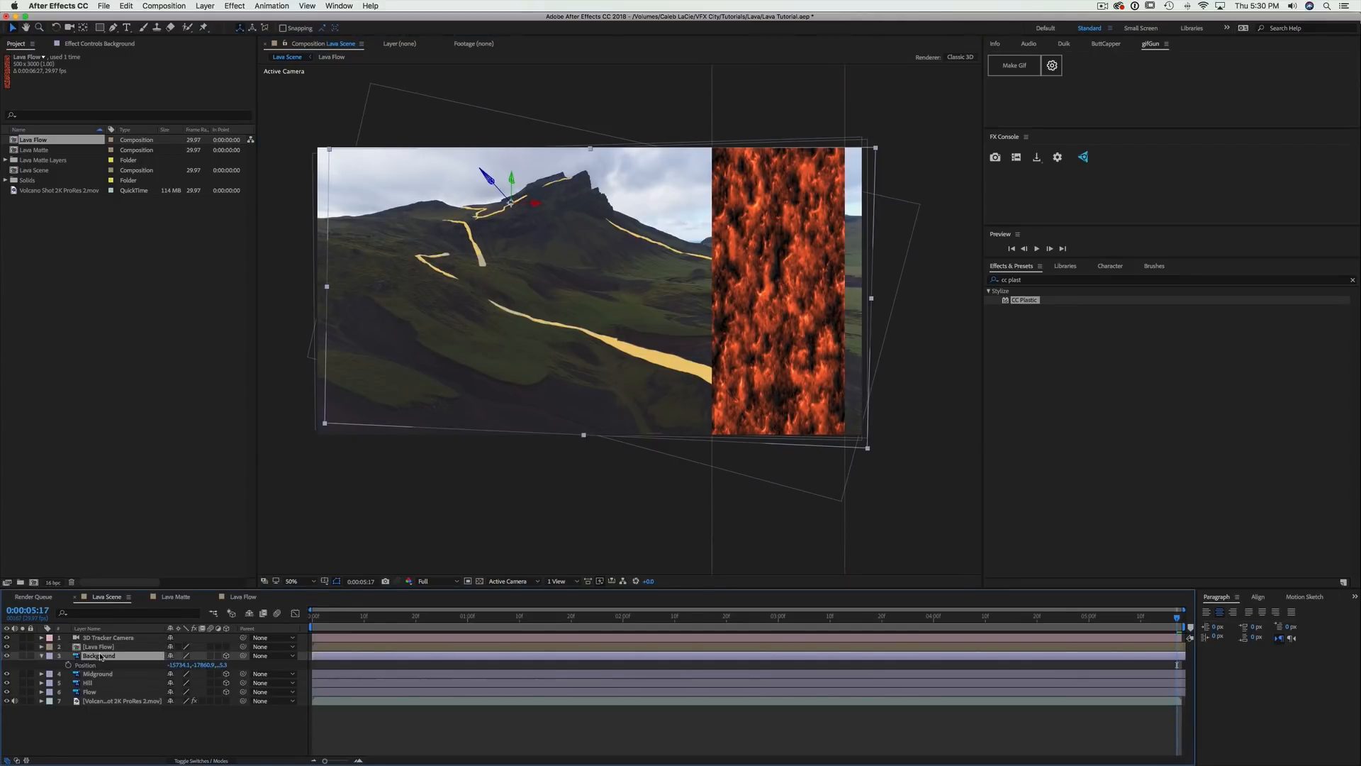
{"action": "left_click", "coordinate": [223, 665]}
{"action": "left_click", "coordinate": [145, 648]}
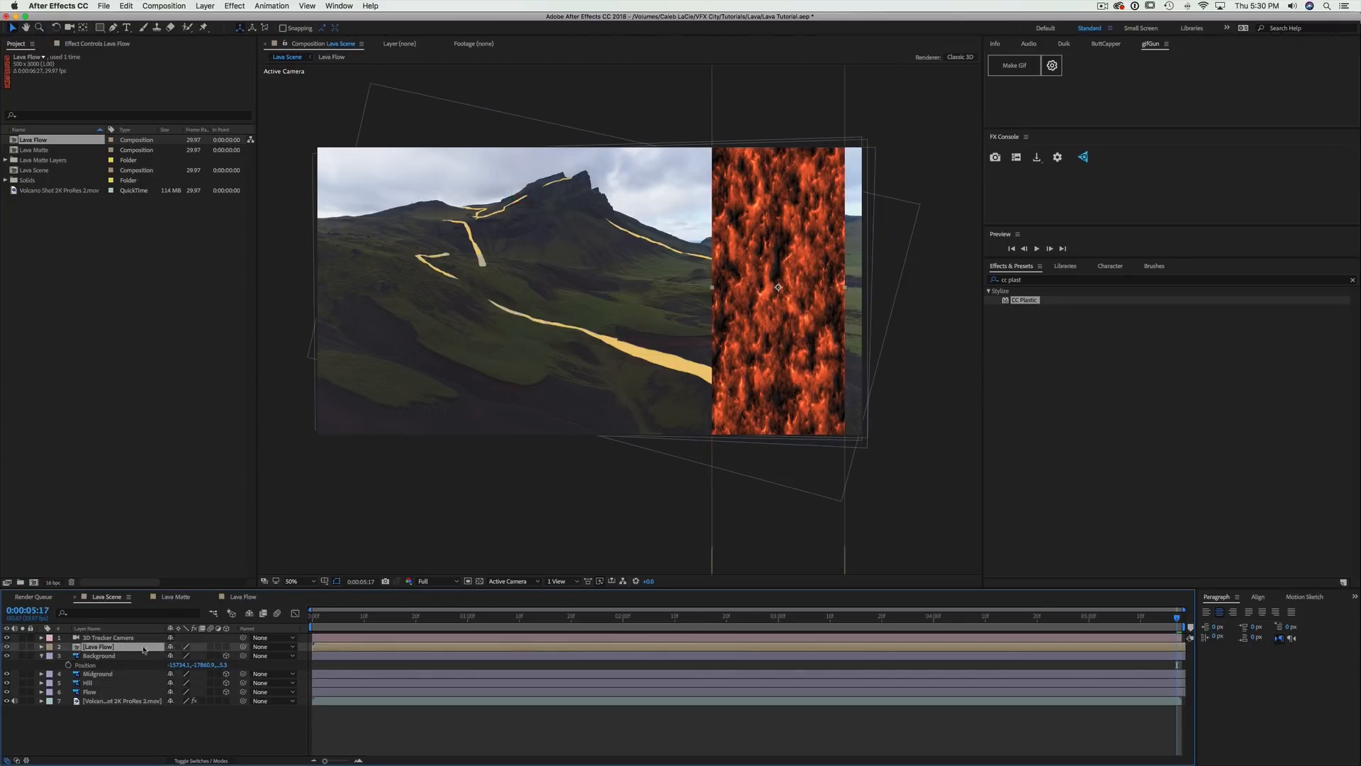
{"action": "left_click", "coordinate": [227, 647]}
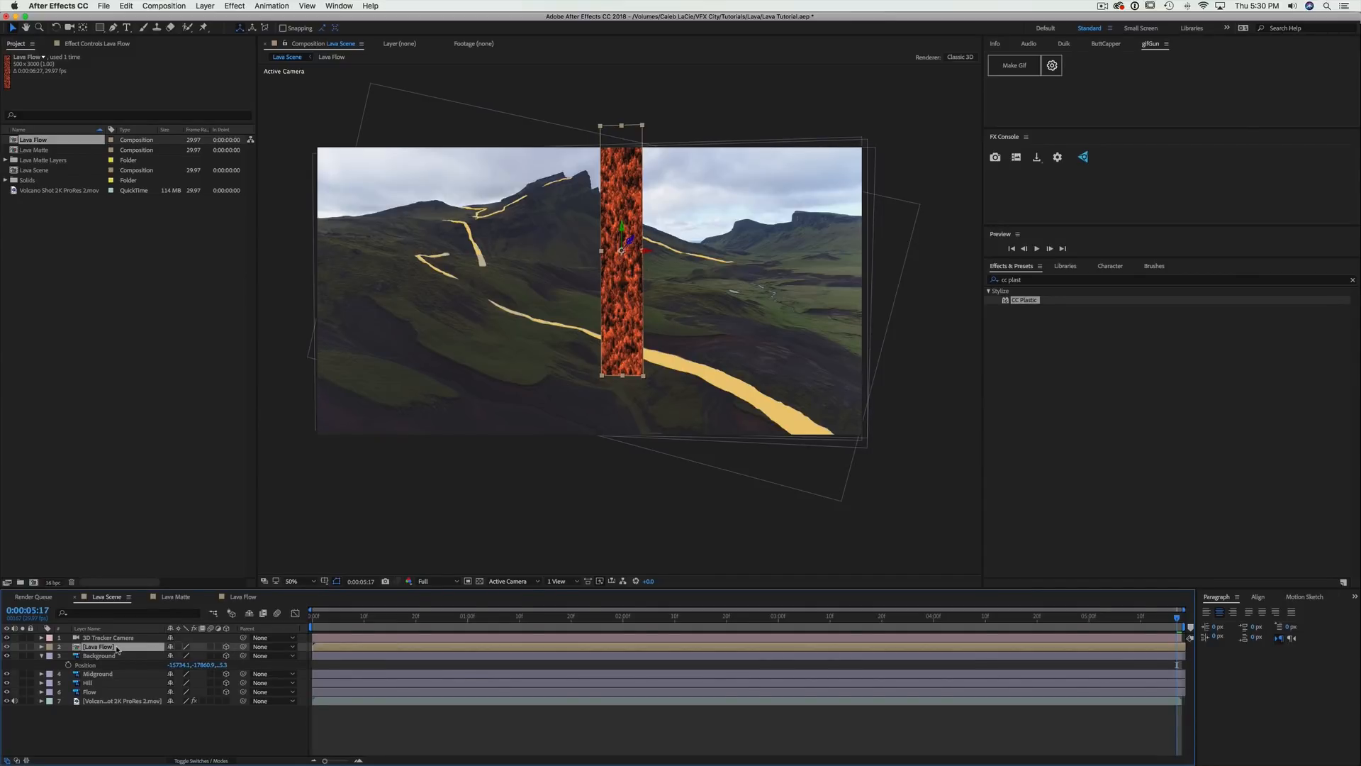
{"action": "key", "text": "p"}
{"action": "left_click", "coordinate": [205, 656]}
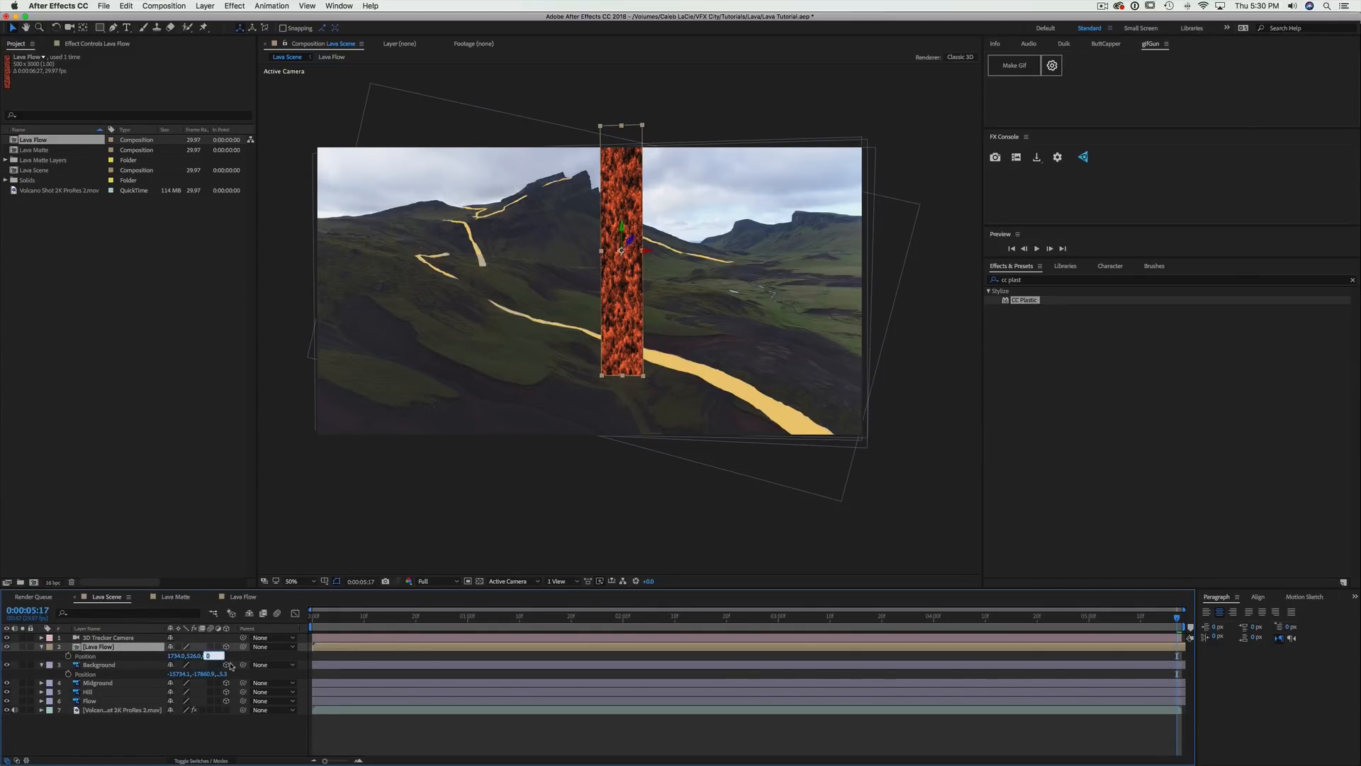
{"action": "key", "text": "super+v"}
{"action": "key", "text": "Return"}
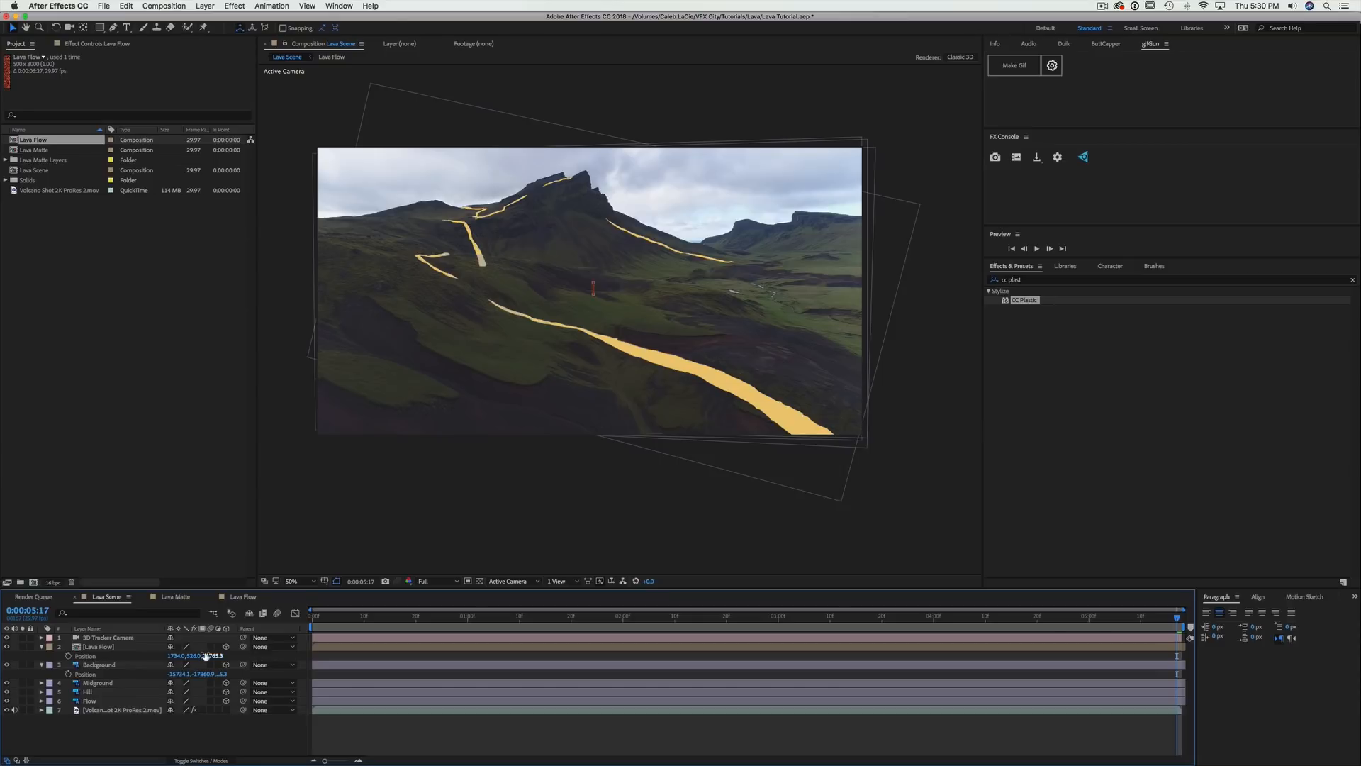
Set the Lava Flow layer's Y position to about 1738 and scale it up to nearly the full frame height
{"action": "left_click", "coordinate": [96, 647]}
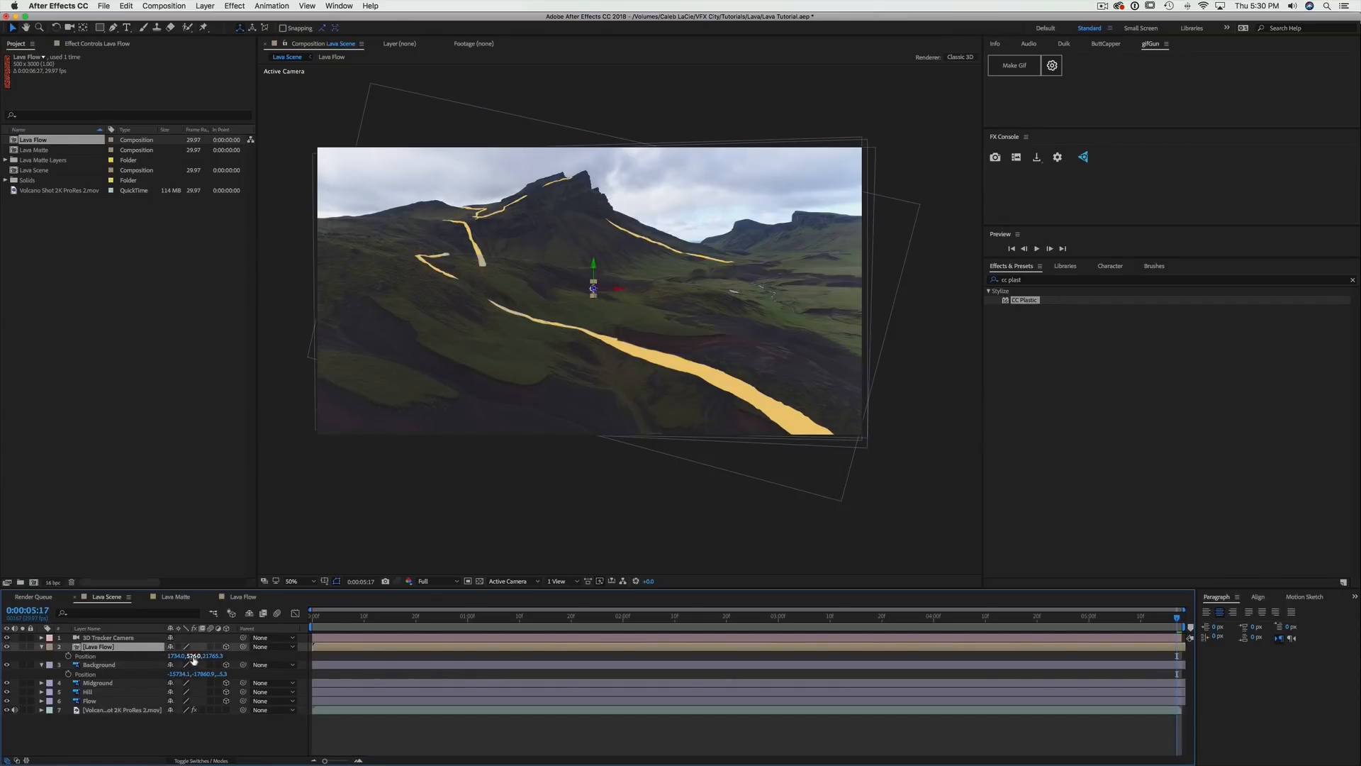
{"action": "left_click_drag", "start_coordinate": [194, 657], "coordinate": [1356, 131]}
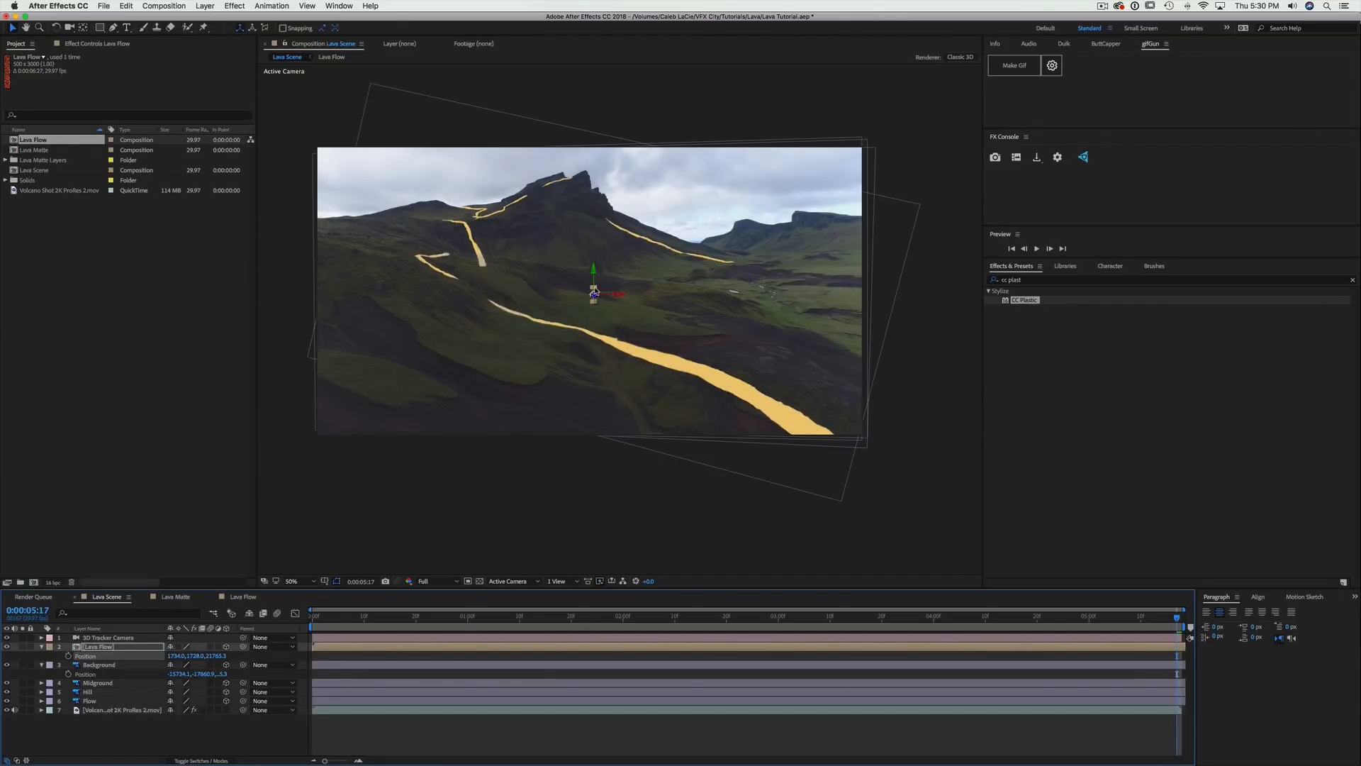
{"action": "left_click_drag", "start_coordinate": [597, 288], "coordinate": [617, 155]}
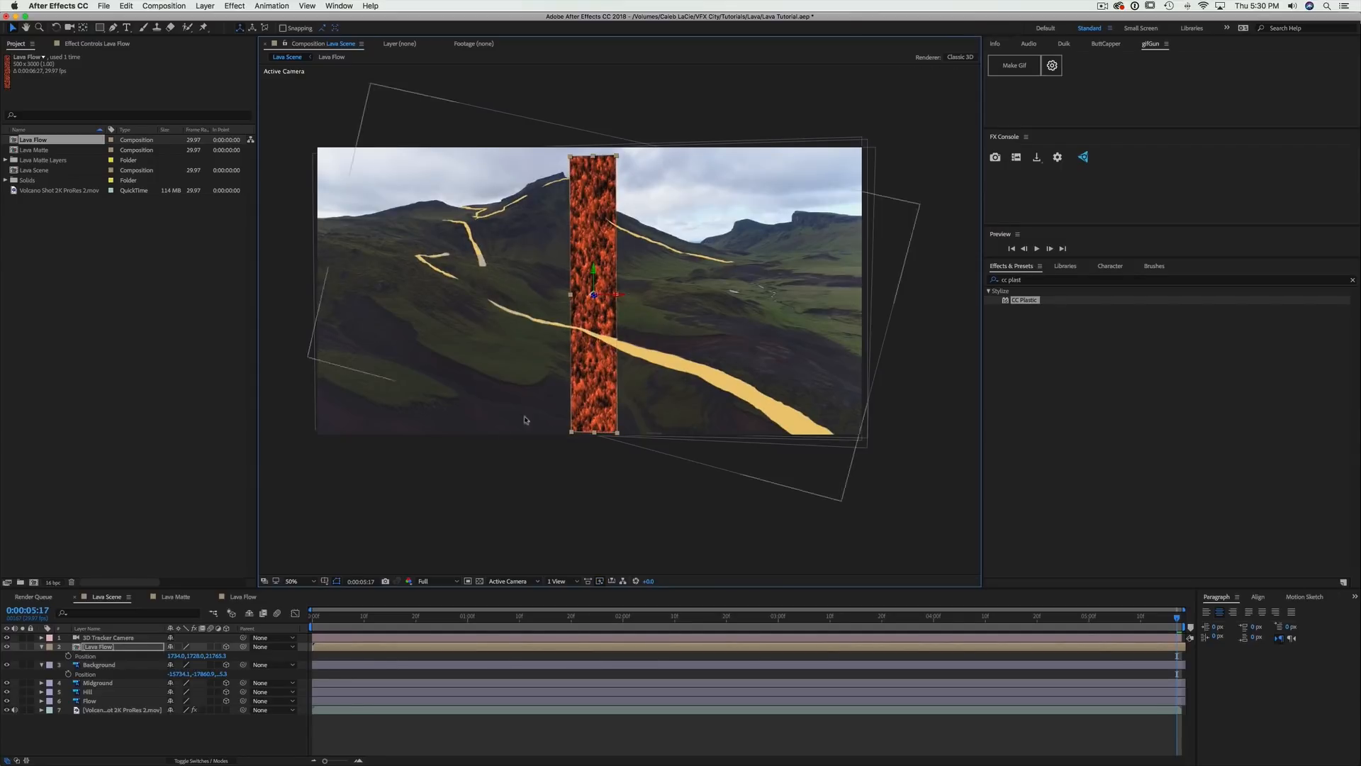
Solo the Background and Lava Flow layers and move the lava strip up over the distant mountain's lava paths
{"action": "left_click", "coordinate": [22, 665]}
{"action": "left_click", "coordinate": [22, 646]}
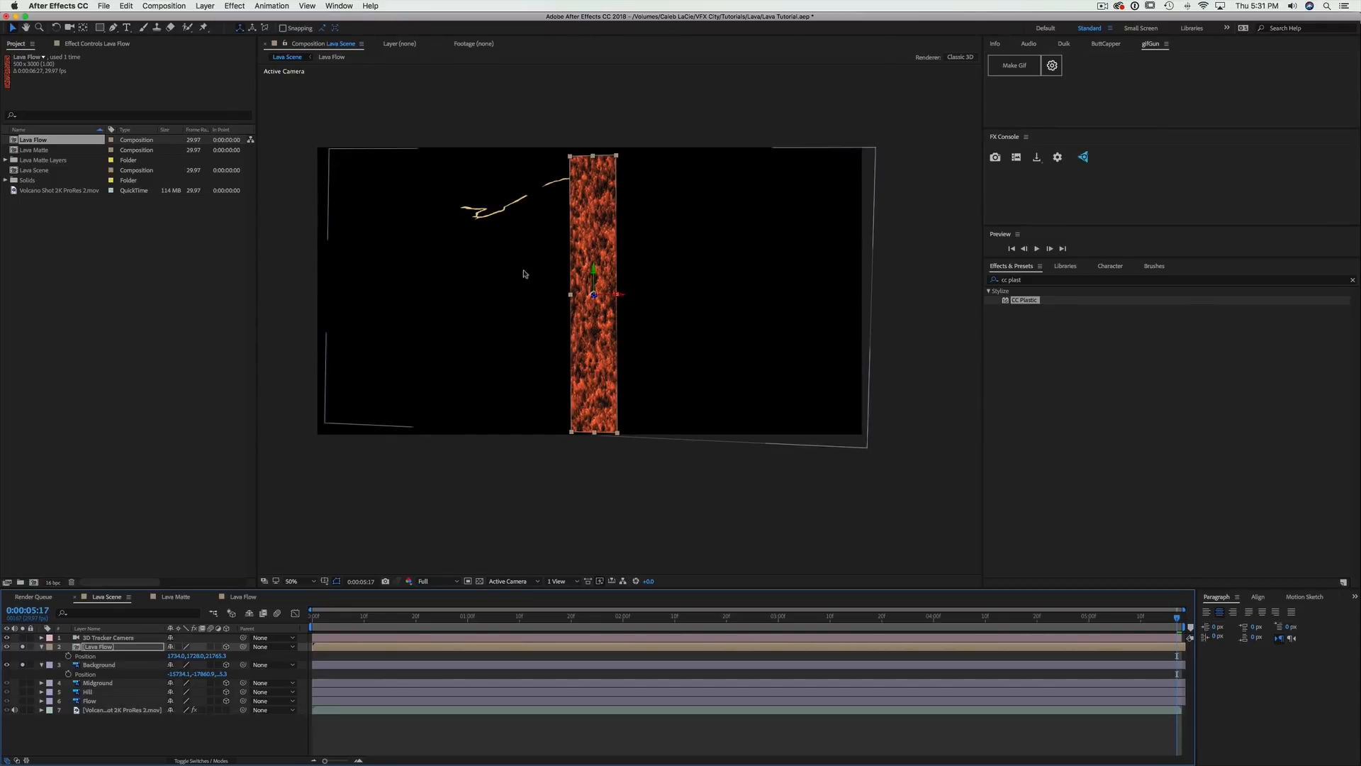
{"action": "scroll", "coordinate": [572, 304], "scroll_direction": "up", "scroll_amount": 2}
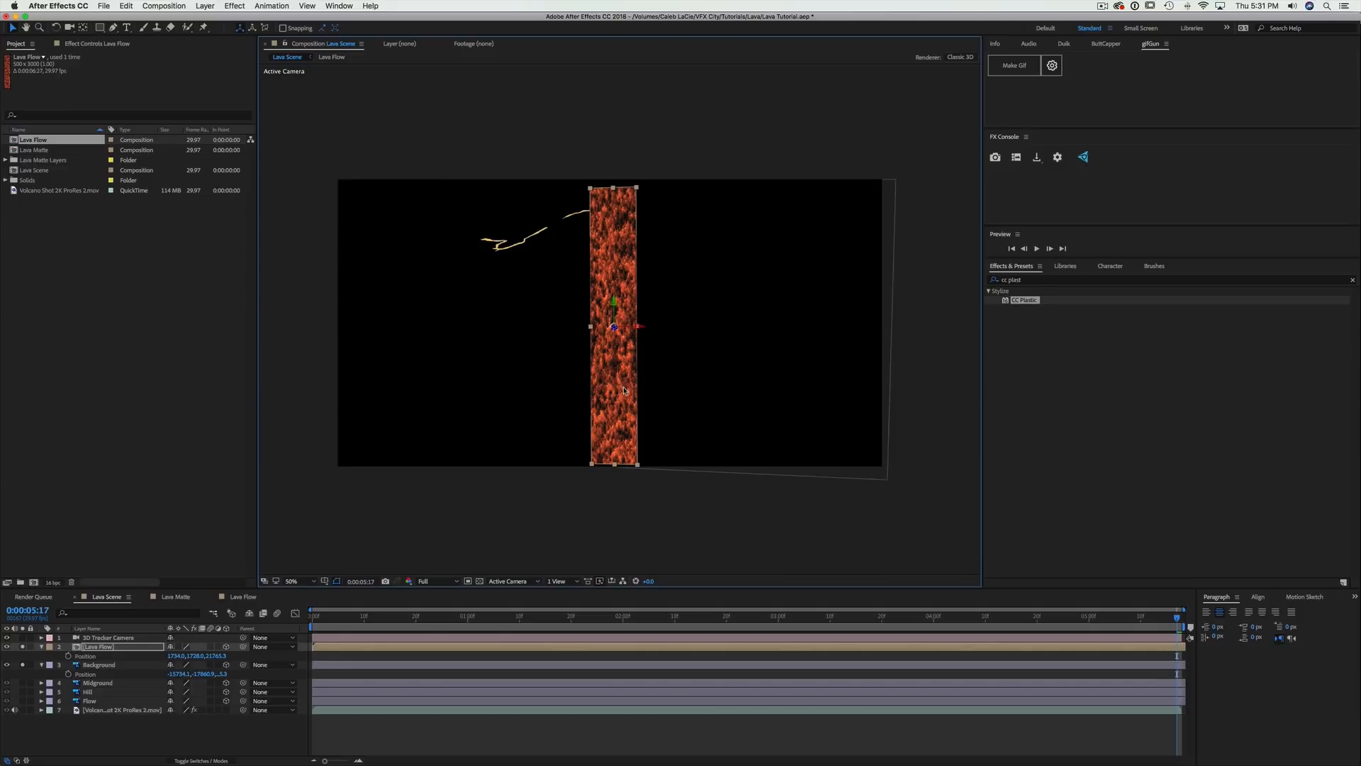
{"action": "left_click_drag", "start_coordinate": [617, 384], "coordinate": [539, 259]}
{"action": "key", "text": "period"}
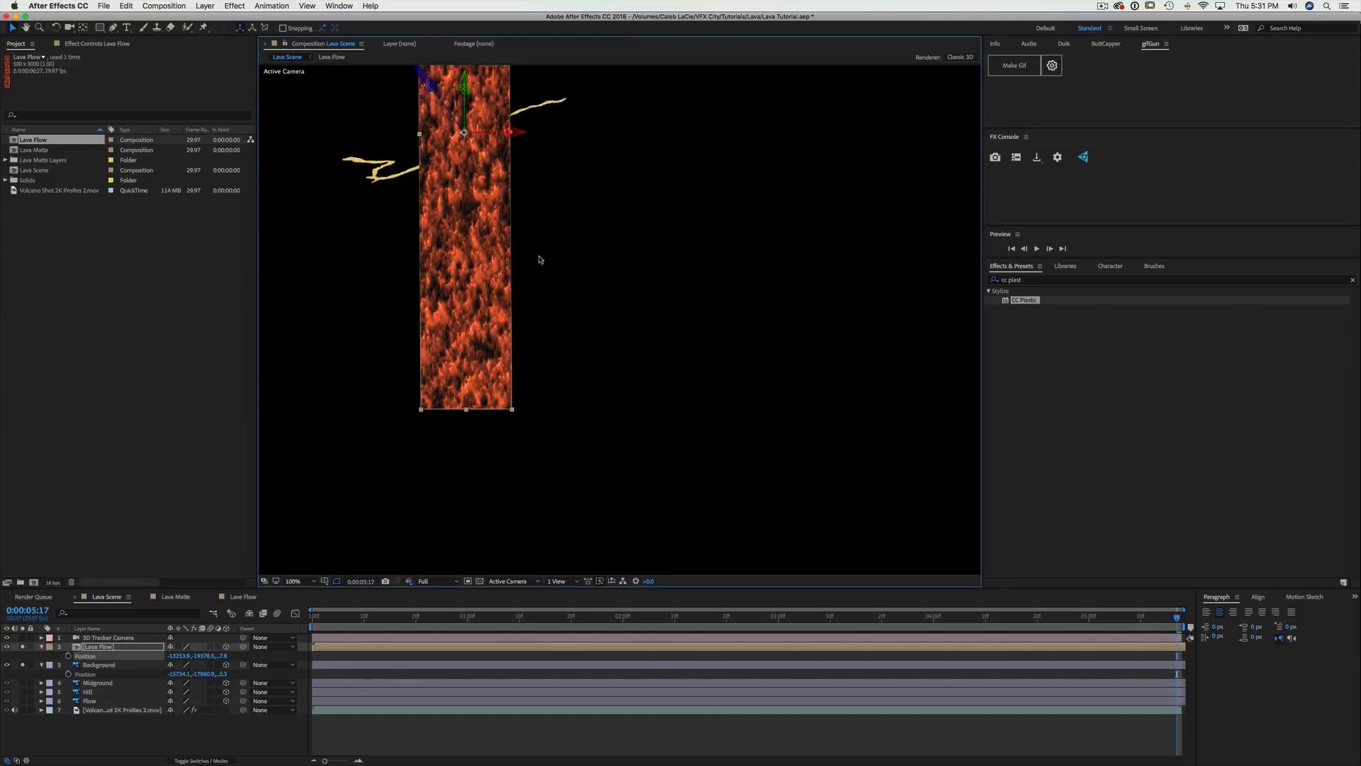
{"action": "left_click_drag", "start_coordinate": [519, 203], "coordinate": [648, 307]}
Rotate the Lava Flow layer to a Z orientation of 350.9° and a Z Rotation of 82° to follow the path
{"action": "key", "text": "w"}
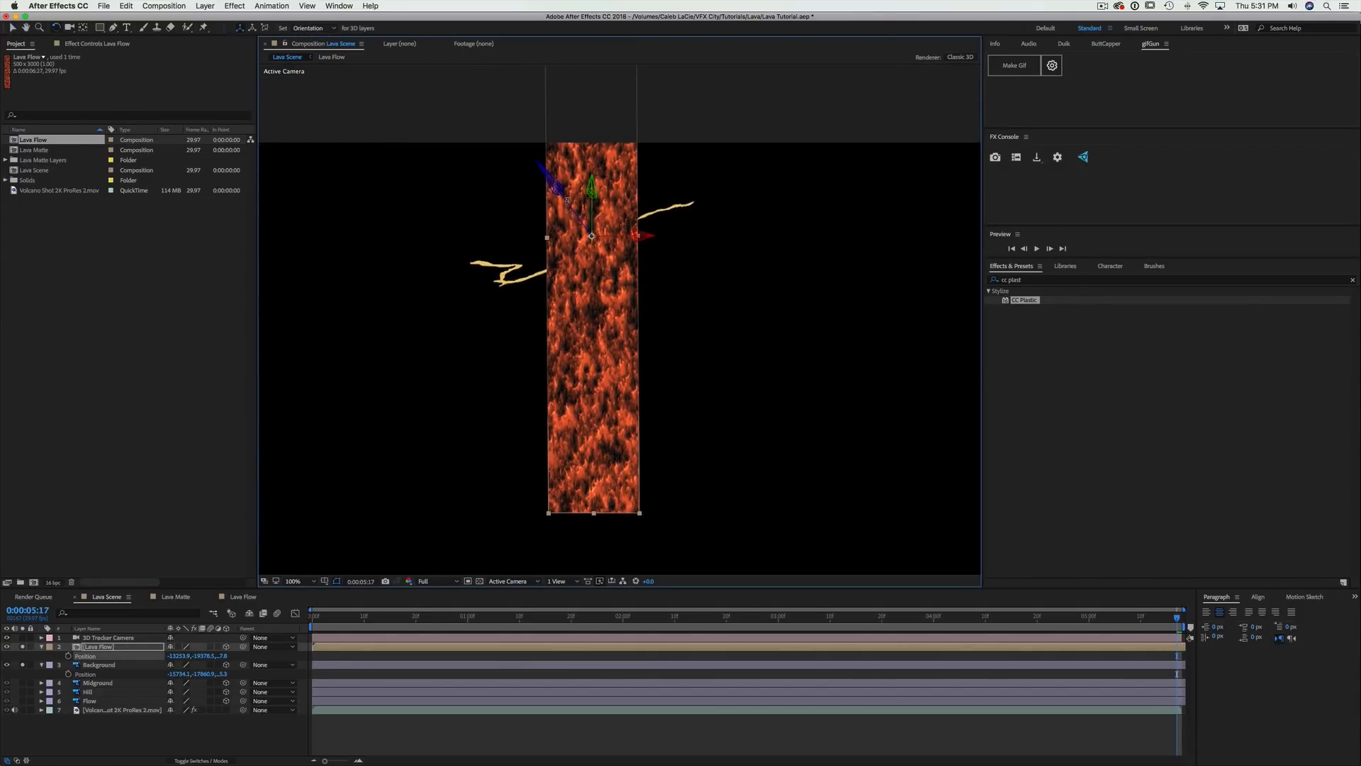
{"action": "left_click_drag", "start_coordinate": [557, 195], "coordinate": [528, 195]}
{"action": "key", "text": "super+z"}
{"action": "left_click_drag", "start_coordinate": [640, 231], "coordinate": [356, 421]}
{"action": "key", "text": "super+z"}
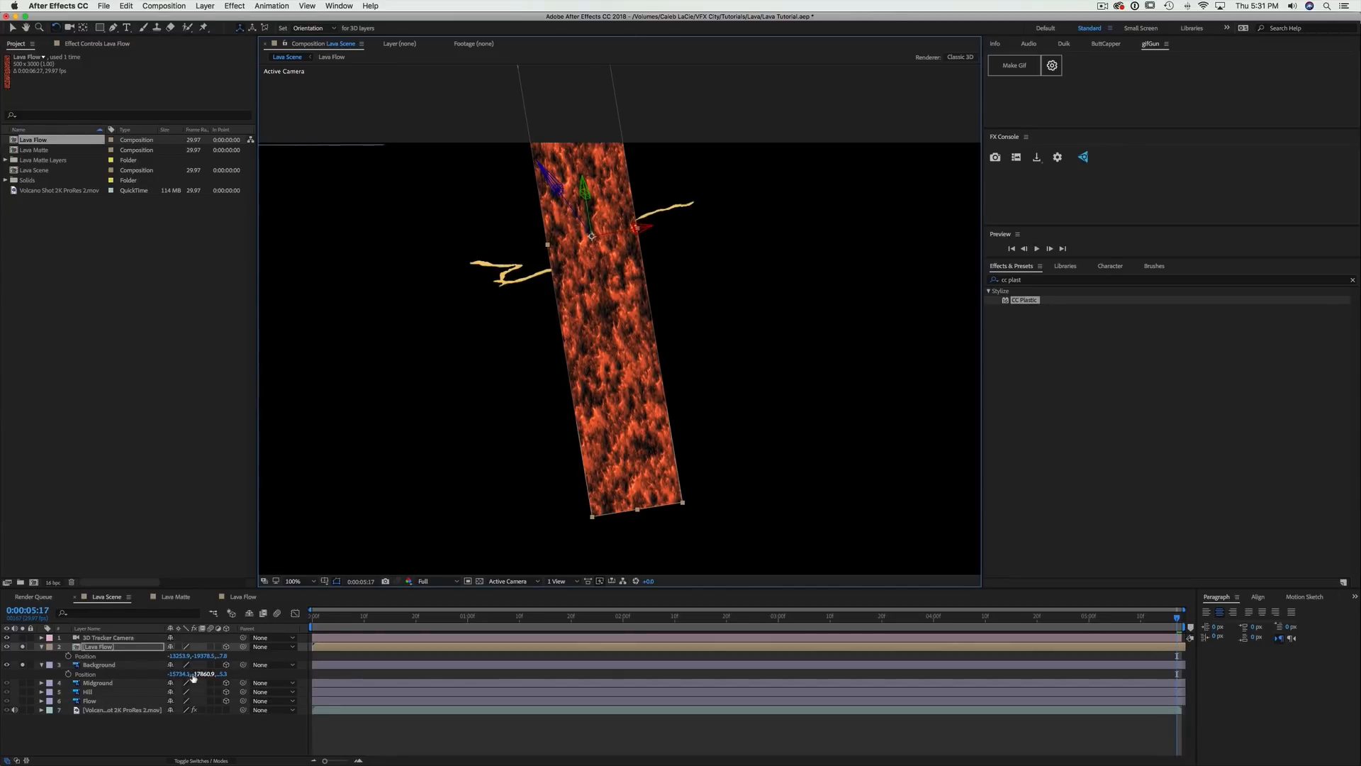
{"action": "key", "text": "r"}
{"action": "left_click_drag", "start_coordinate": [188, 683], "coordinate": [201, 678]}
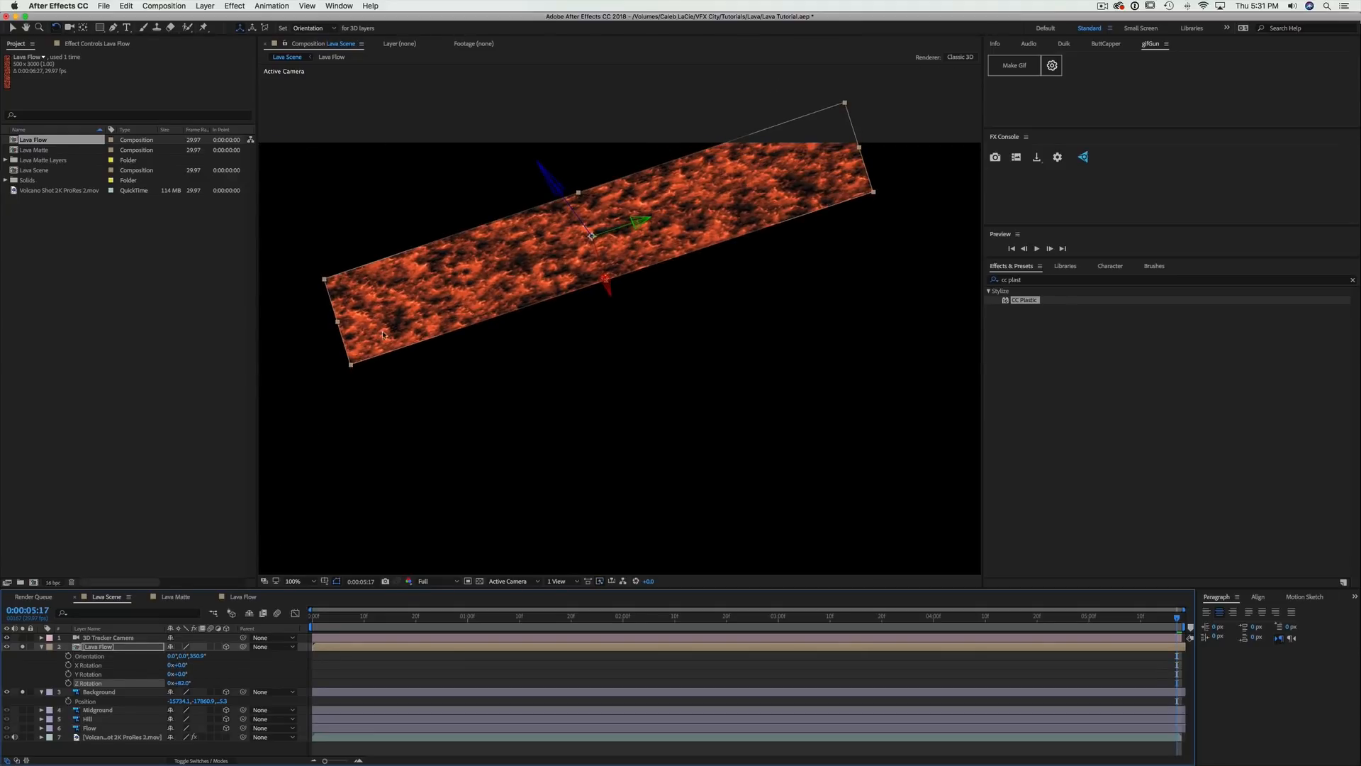
Scale the rotated Lava Flow layer down so it narrowly covers the Background lava paths
{"action": "key", "text": "v"}
{"action": "left_click_drag", "start_coordinate": [353, 368], "coordinate": [486, 303]}
{"action": "scroll", "coordinate": [559, 307], "scroll_direction": "up", "scroll_amount": 2}
{"action": "left_click_drag", "start_coordinate": [529, 255], "coordinate": [580, 333]}
Draw a closed, curved six-point Pen mask around the Lava Flow layer, cutting across its upper-left end
{"action": "left_click", "coordinate": [119, 647]}
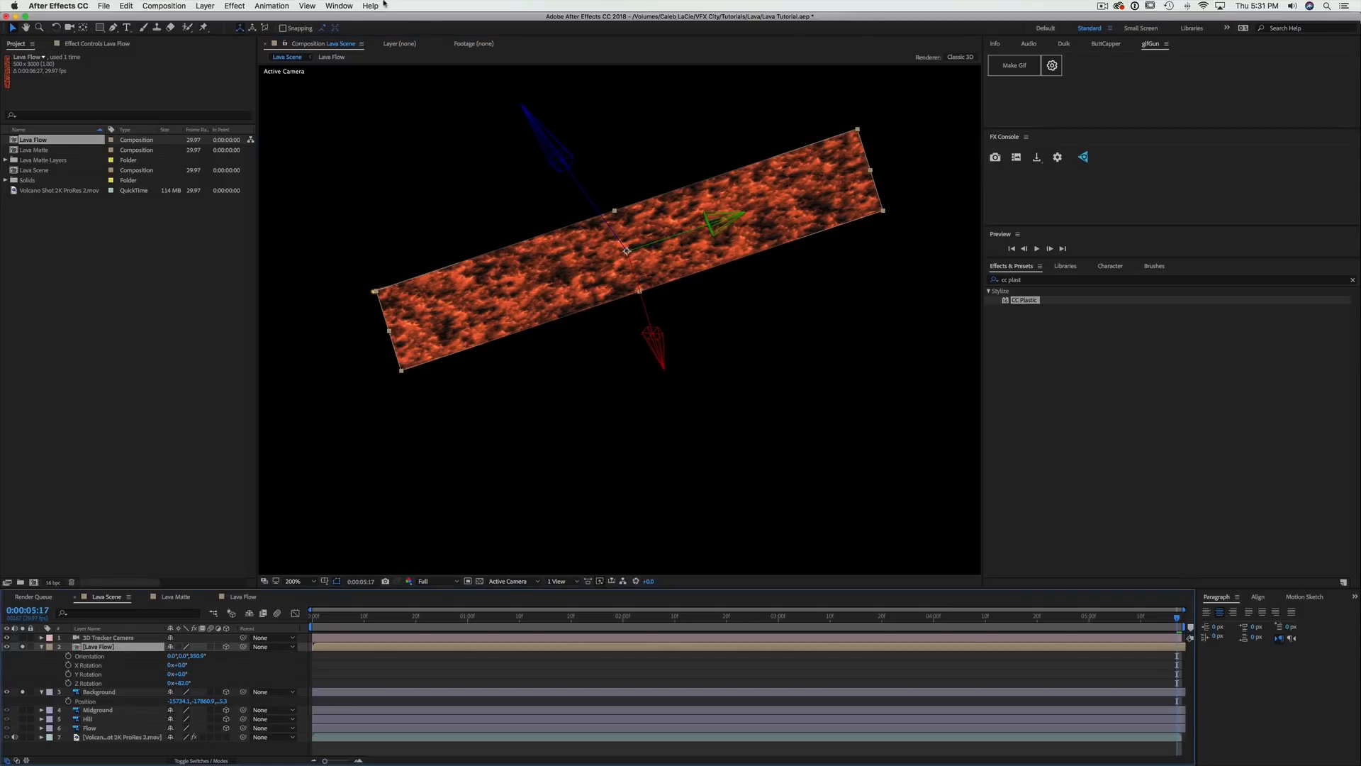
{"action": "left_click", "coordinate": [113, 27]}
{"action": "left_click_drag", "start_coordinate": [360, 319], "coordinate": [379, 318]}
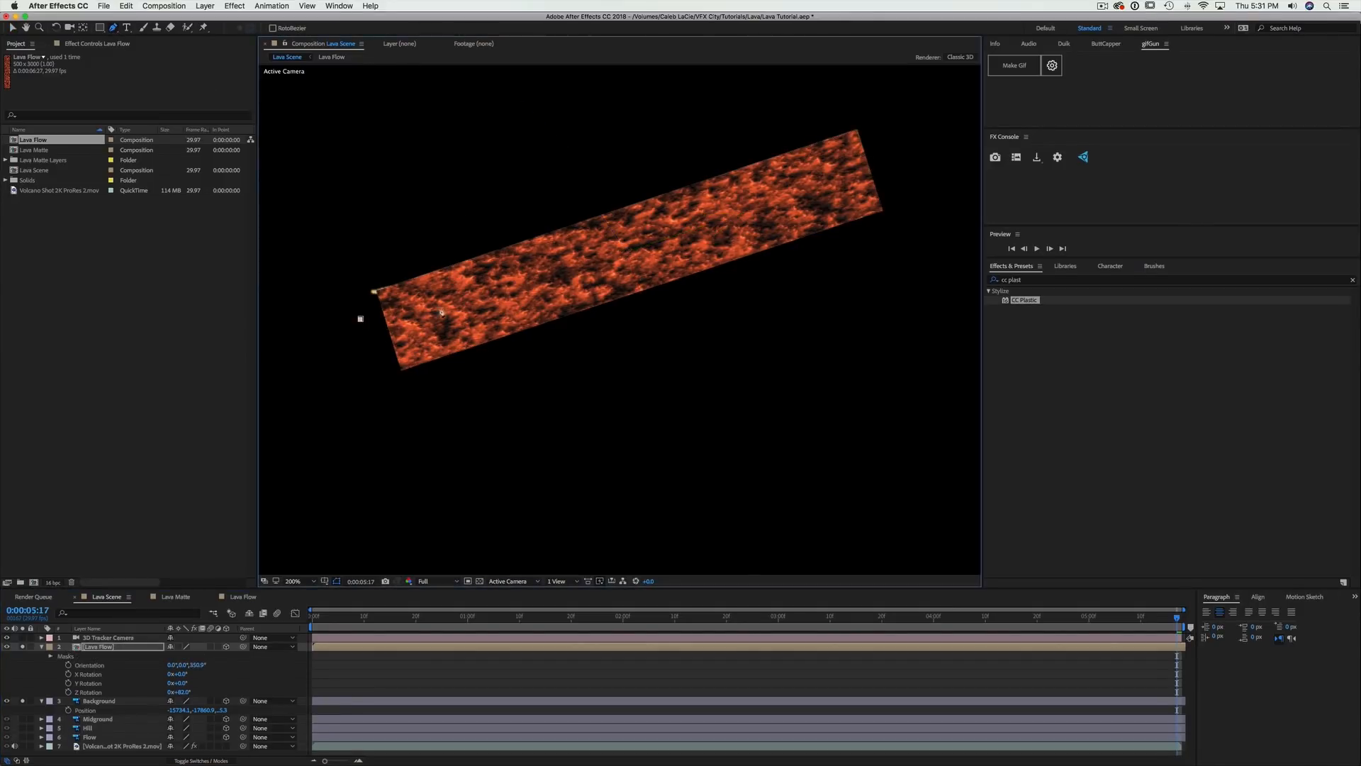
{"action": "left_click_drag", "start_coordinate": [580, 196], "coordinate": [629, 144]}
{"action": "left_click_drag", "start_coordinate": [915, 108], "coordinate": [924, 130]}
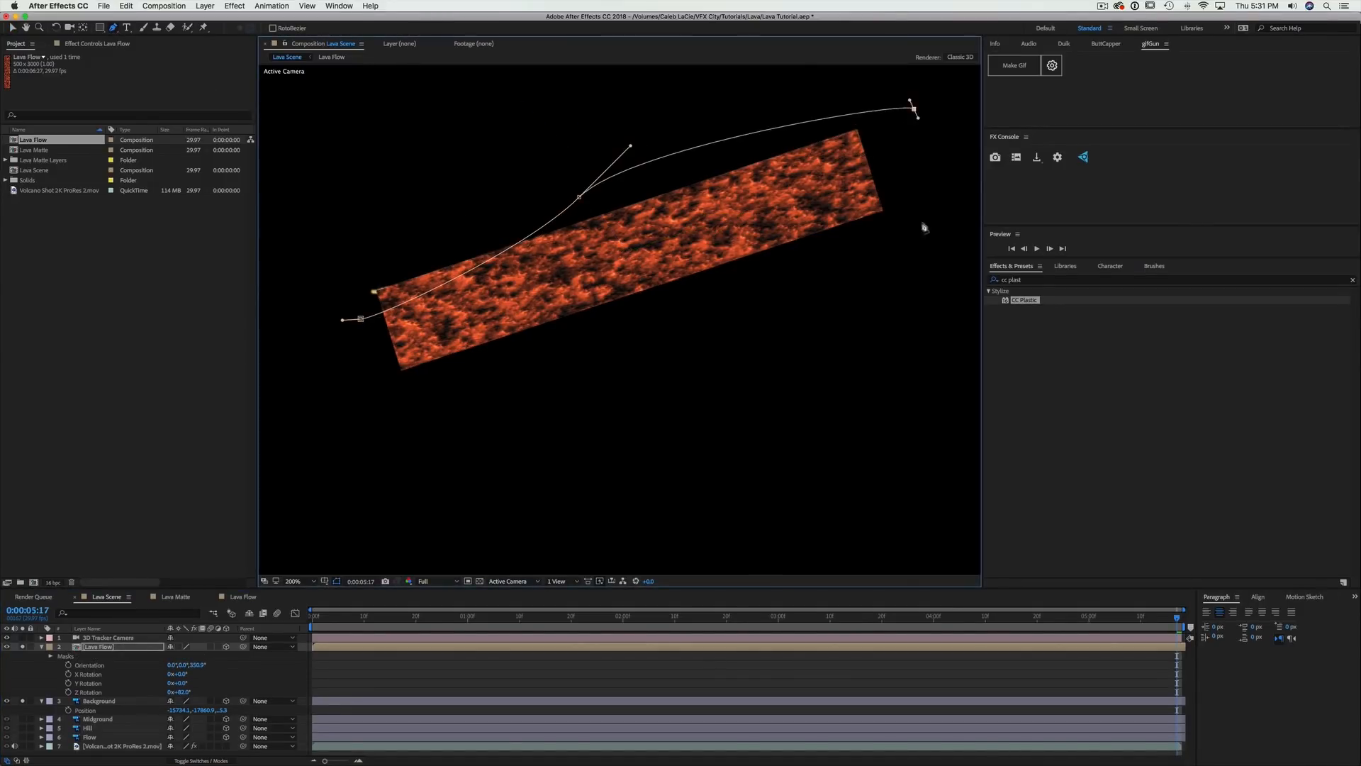
{"action": "left_click_drag", "start_coordinate": [900, 287], "coordinate": [795, 313]}
{"action": "left_click_drag", "start_coordinate": [392, 413], "coordinate": [356, 395]}
{"action": "left_click", "coordinate": [360, 319]}
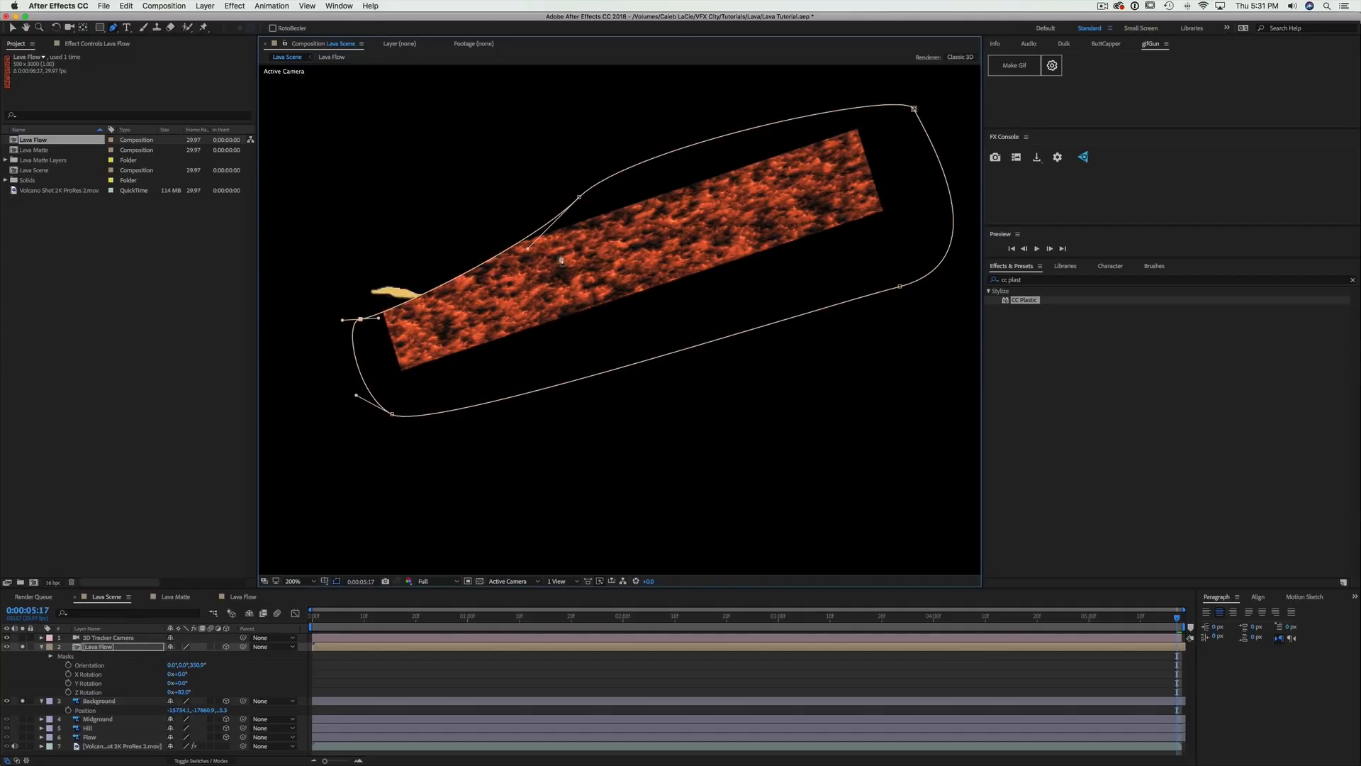
Reshape the mask's upper-left edge inward to uncover the zigzag part of the lava path
{"action": "key", "text": "v"}
{"action": "left_click_drag", "start_coordinate": [579, 197], "coordinate": [546, 265]}
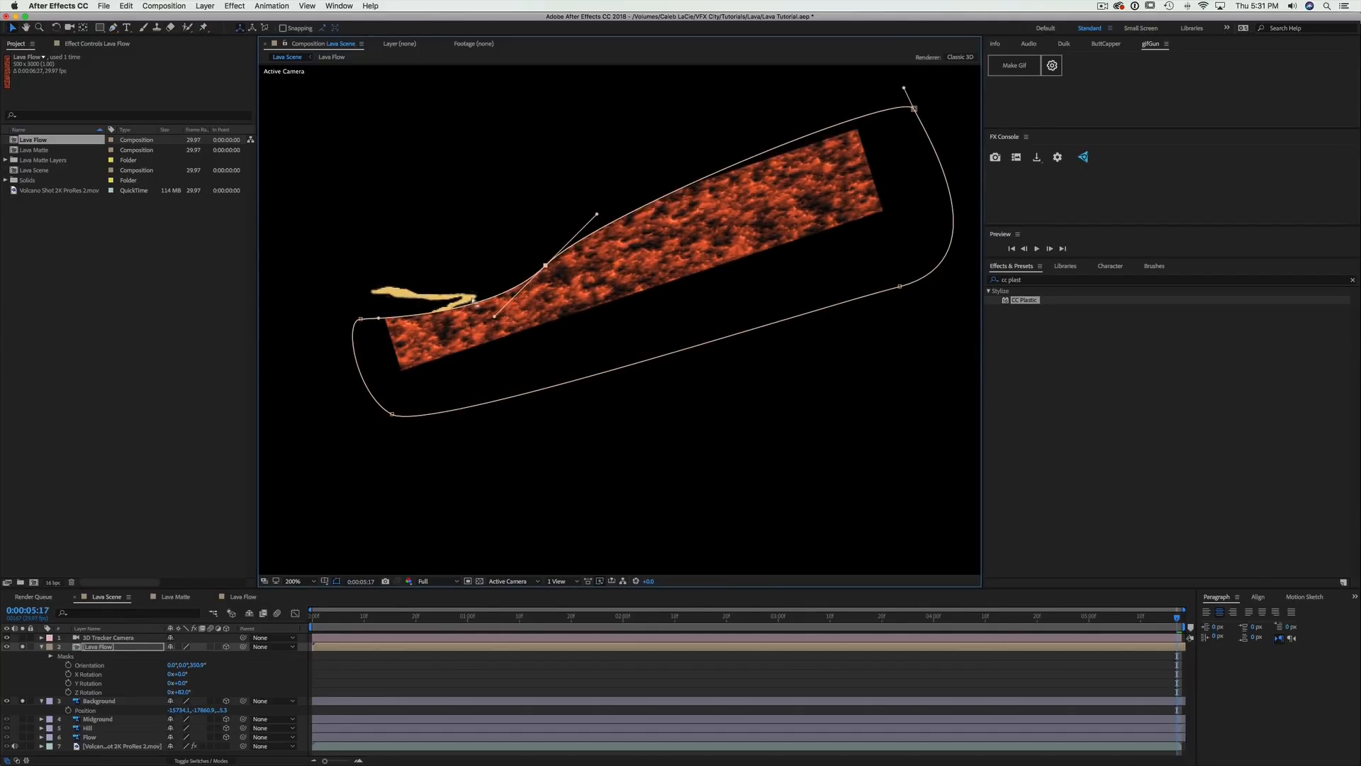
{"action": "left_click", "coordinate": [365, 337]}
{"action": "left_click_drag", "start_coordinate": [361, 319], "coordinate": [420, 329]}
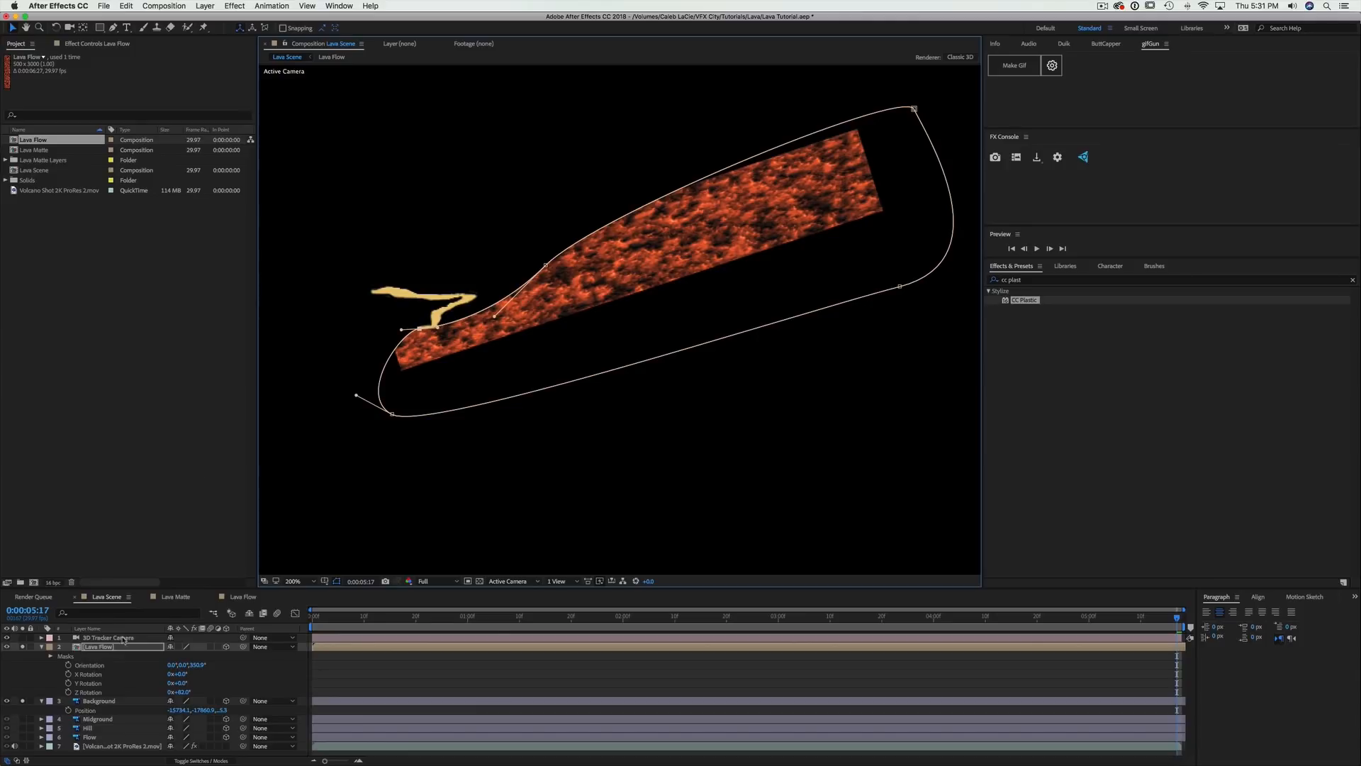
Duplicate the masked Lava Flow layer and set the copy's Z Rotation to about -55°
{"action": "left_click", "coordinate": [117, 647]}
{"action": "key", "text": "super+d"}
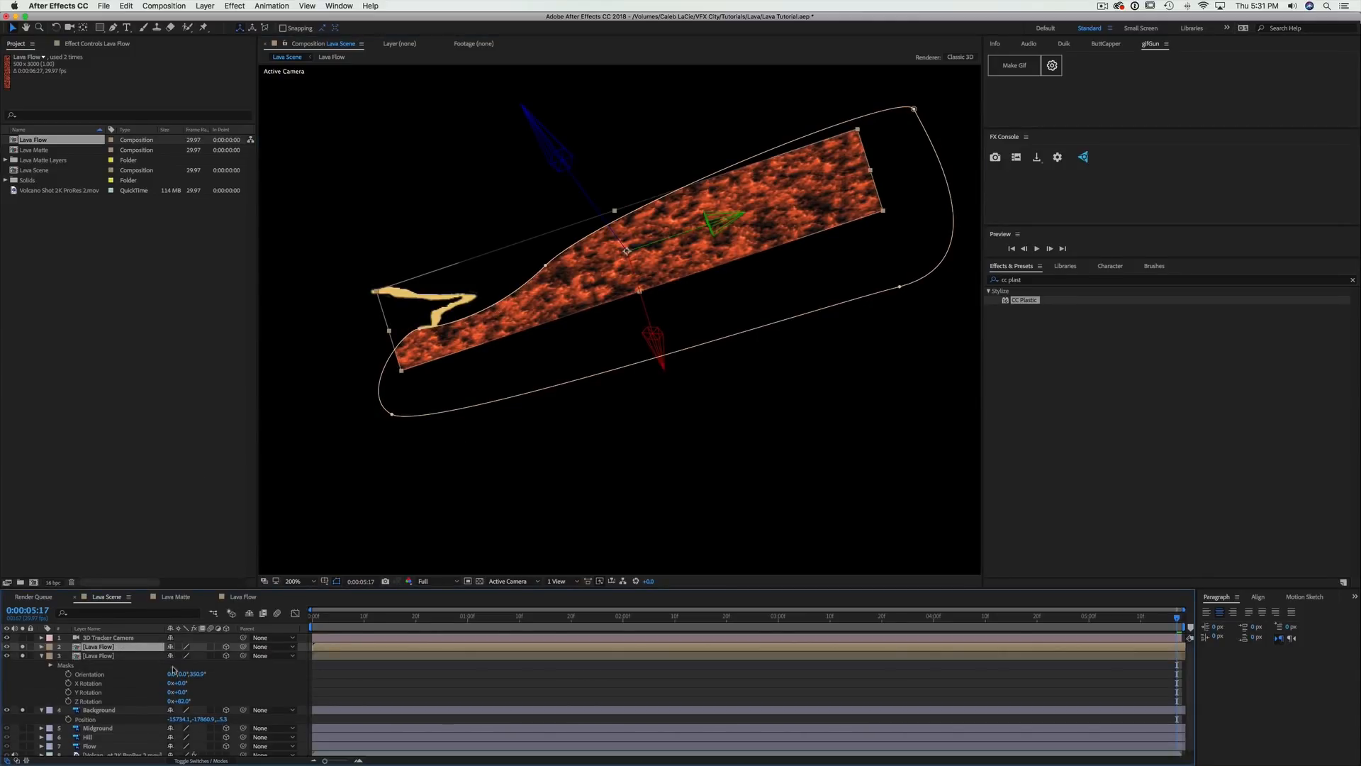
{"action": "left_click", "coordinate": [41, 656]}
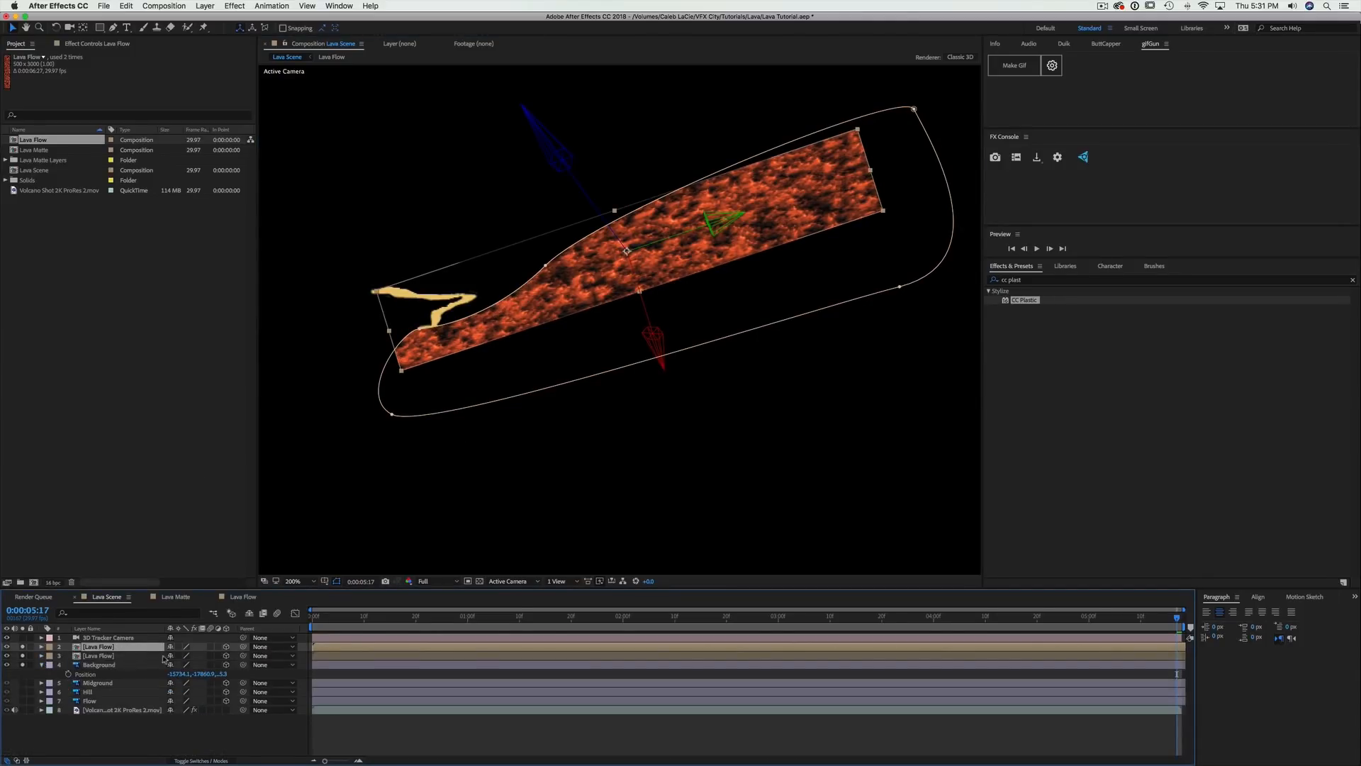
{"action": "key", "text": "r"}
{"action": "left_click_drag", "start_coordinate": [178, 683], "coordinate": [113, 685]}
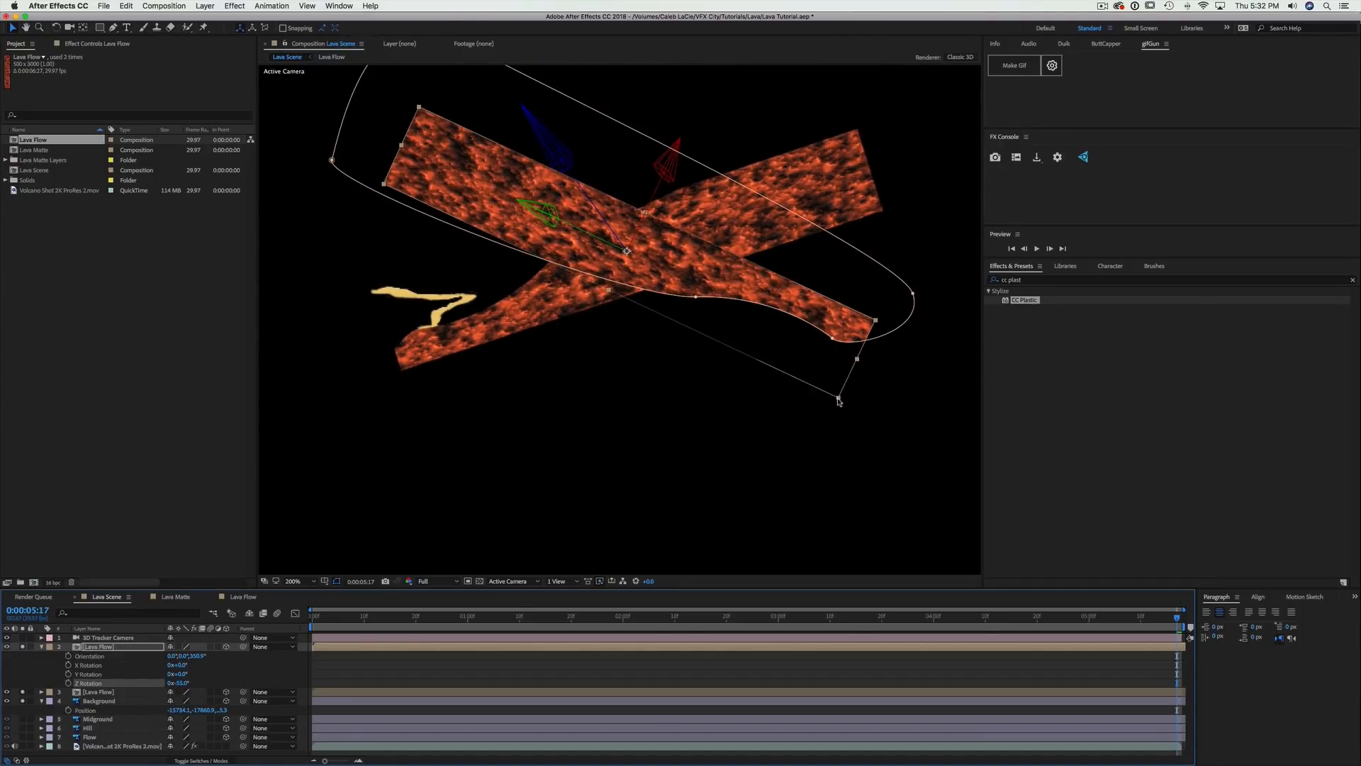
Scale down the duplicated Lava Flow layer and move it over the zigzag section of the path
{"action": "left_click_drag", "start_coordinate": [838, 401], "coordinate": [737, 342]}
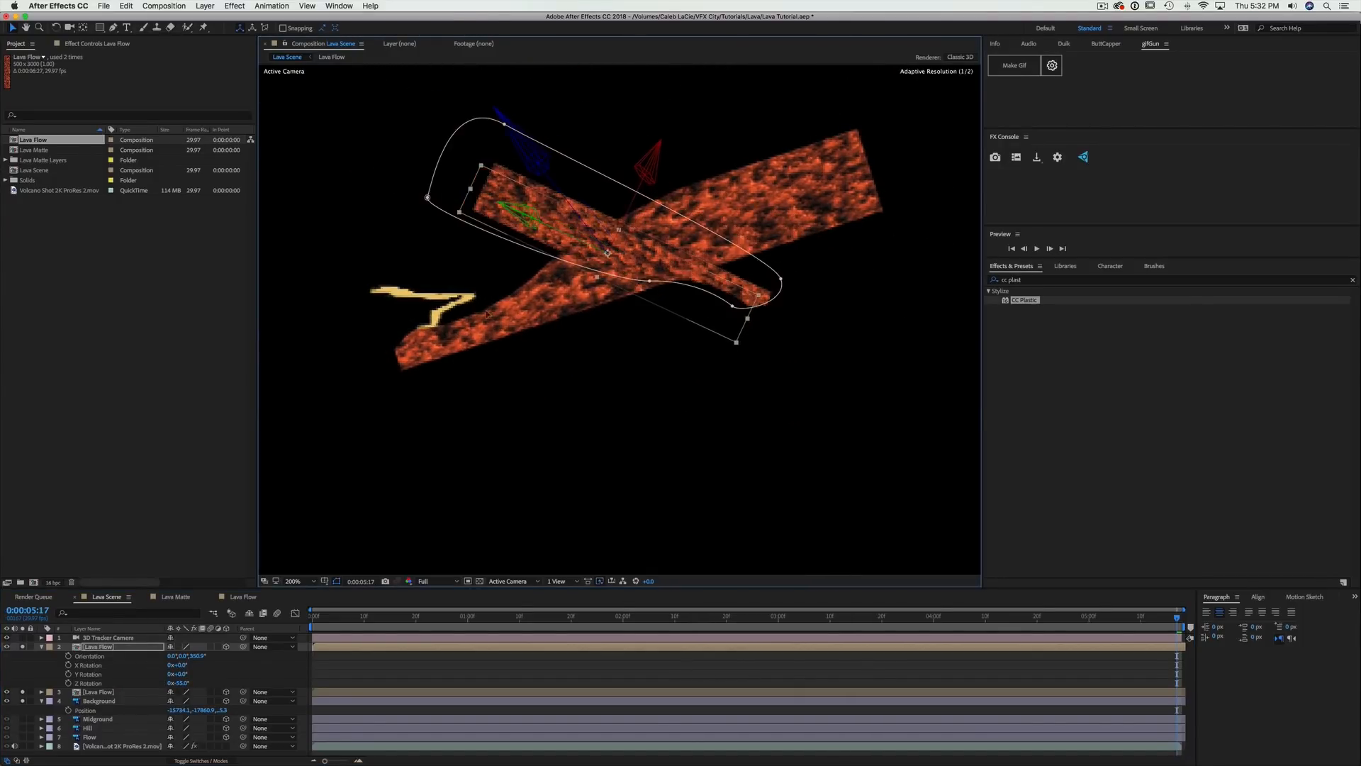
{"action": "mouse_move", "coordinate": [487, 314]}
{"action": "left_mouse_down"}
{"action": "mouse_move", "coordinate": [470, 311]}
{"action": "mouse_move", "coordinate": [502, 313]}
{"action": "left_mouse_up"}
{"action": "mouse_move", "coordinate": [585, 401]}
{"action": "left_mouse_down"}
{"action": "mouse_move", "coordinate": [535, 365]}
{"action": "mouse_move", "coordinate": [576, 384]}
{"action": "left_mouse_up"}
{"action": "left_click_drag", "start_coordinate": [503, 319], "coordinate": [486, 319]}
Set the duplicate's Z Rotation to -67° and nudge it along the upper arm of the zigzag
{"action": "key", "text": "w"}
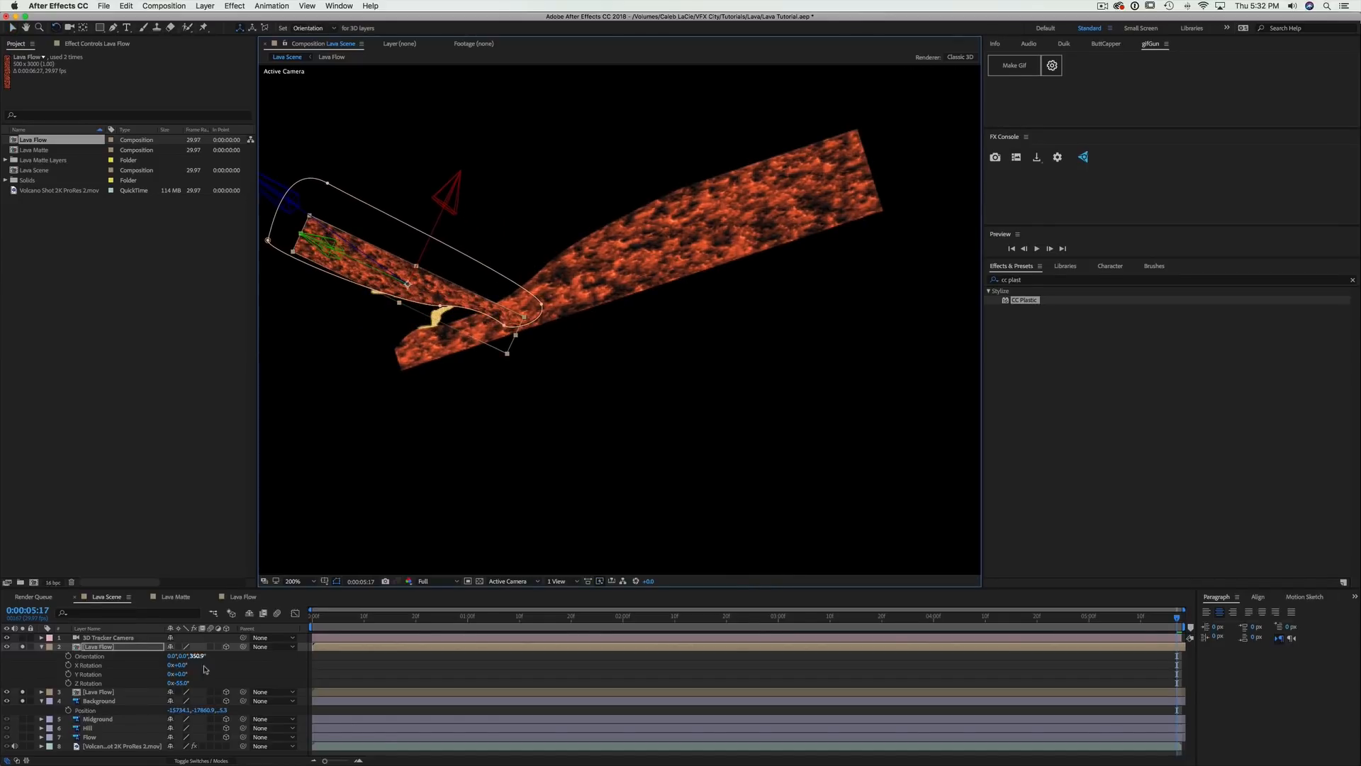
{"action": "left_click_drag", "start_coordinate": [181, 685], "coordinate": [170, 682]}
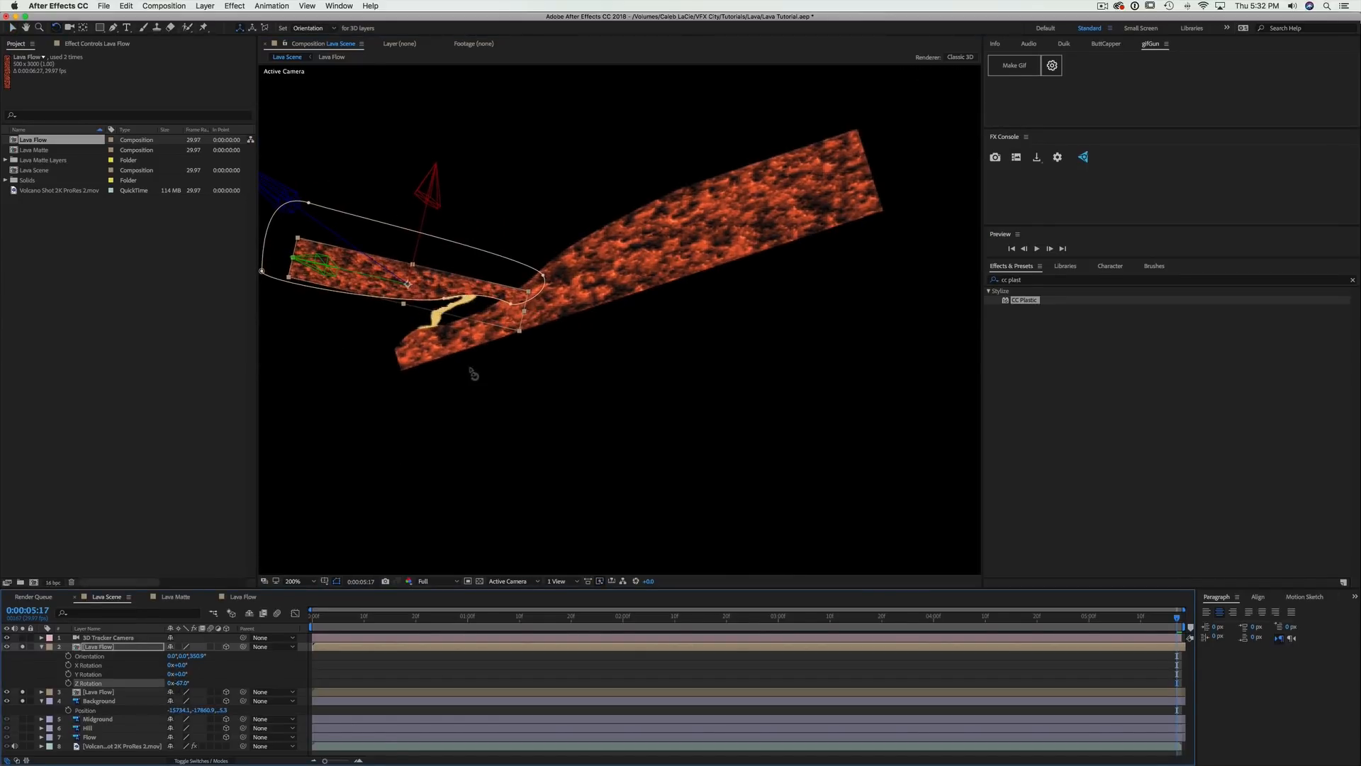
{"action": "key", "text": "v"}
{"action": "left_click", "coordinate": [455, 286]}
{"action": "left_click_drag", "start_coordinate": [455, 286], "coordinate": [459, 288]}
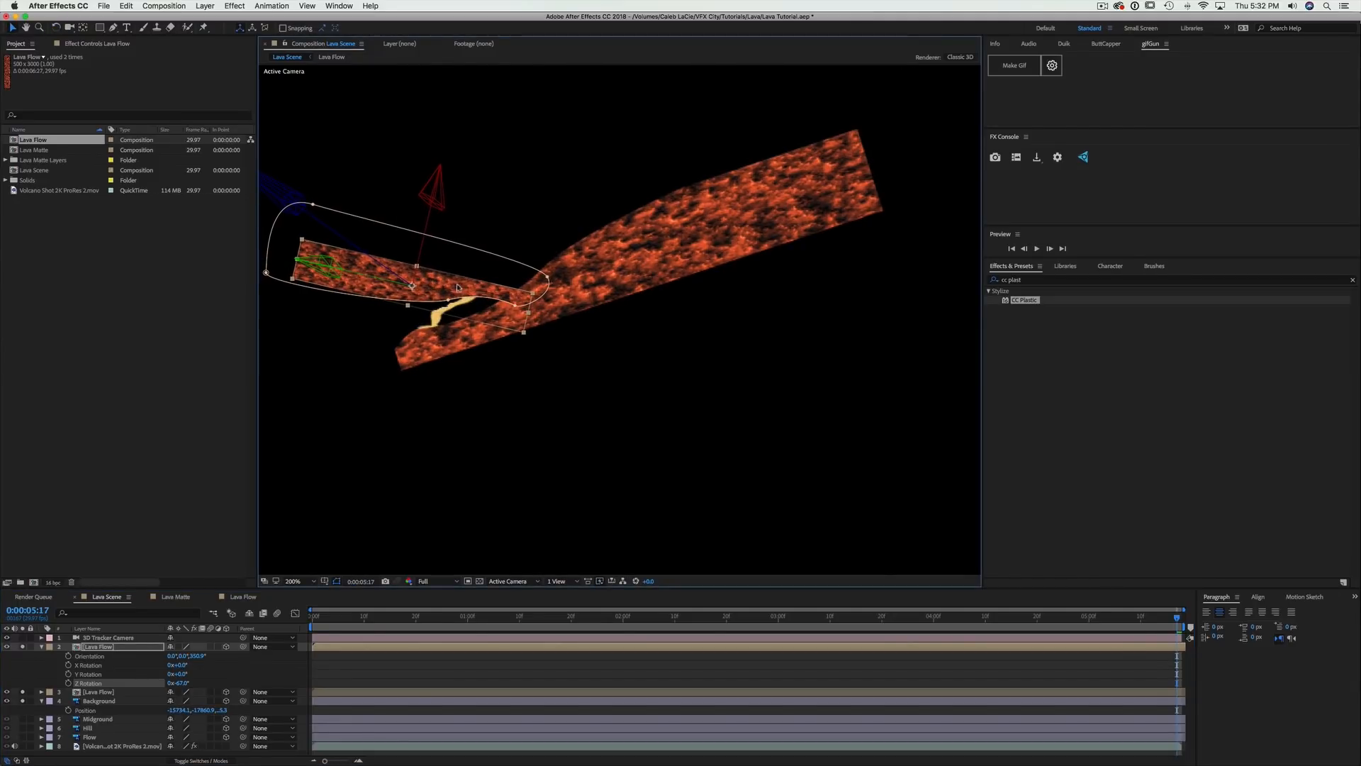
Place a duplicate of the zigzag's Lava Flow layer over the diagonal lower section of the zigzag, with its Z Rotation at 54°
{"action": "left_click", "coordinate": [124, 648]}
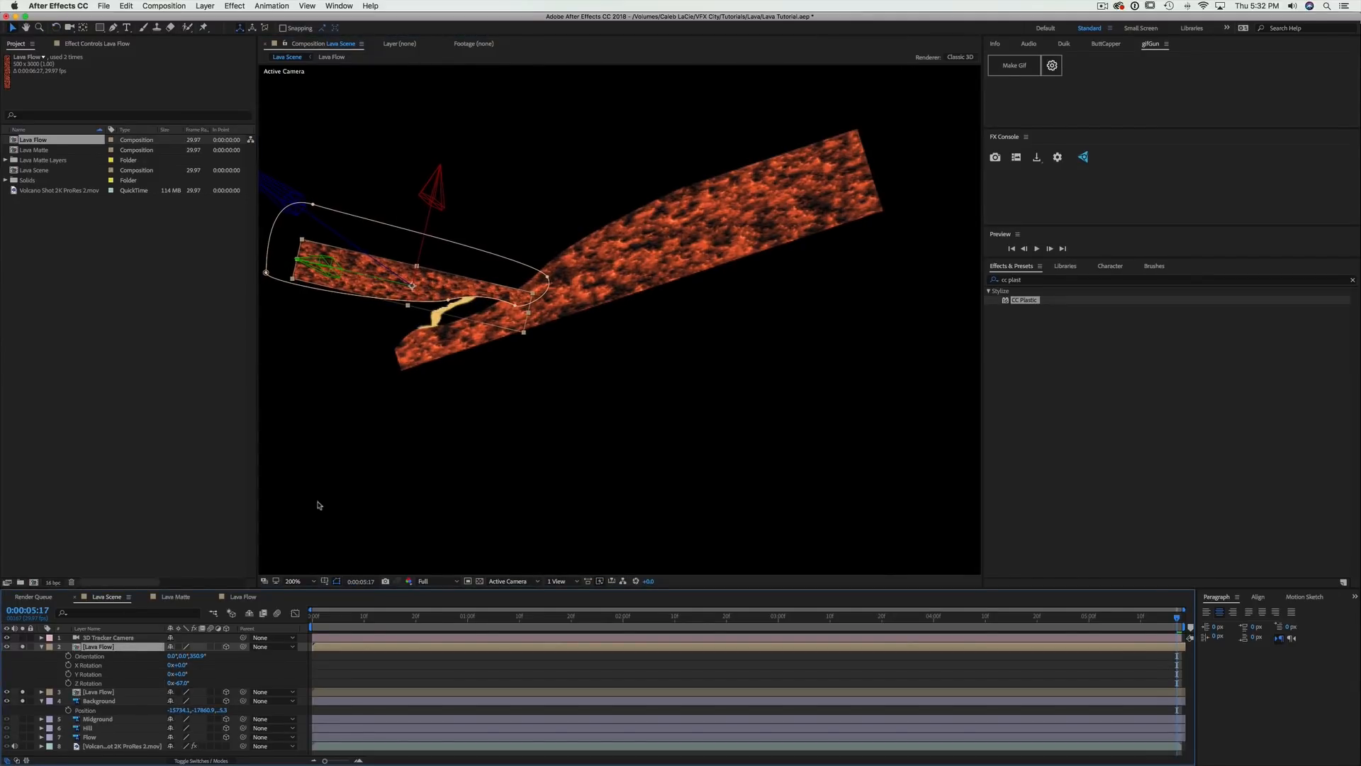
{"action": "key", "text": "ctrl+d"}
{"action": "key", "text": "r"}
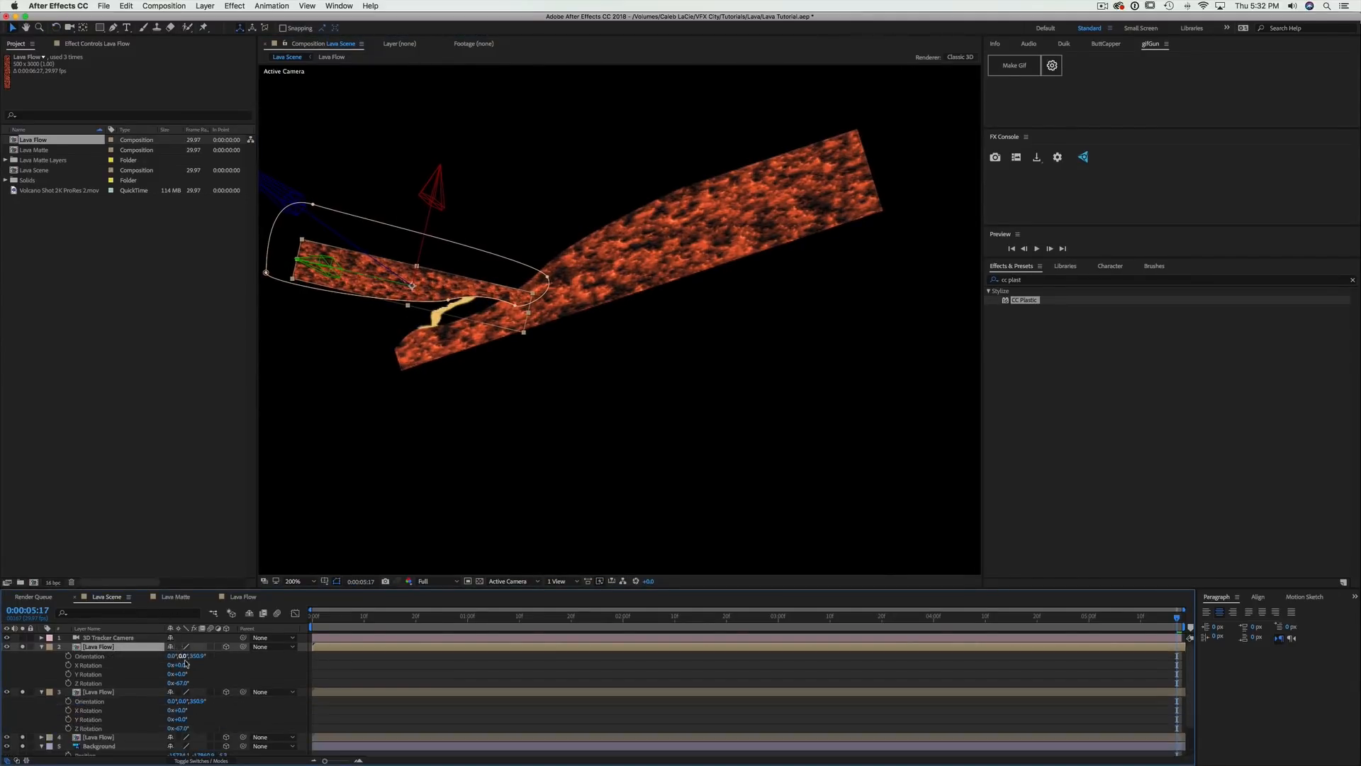
{"action": "left_click_drag", "start_coordinate": [179, 682], "coordinate": [224, 664]}
{"action": "left_click_drag", "start_coordinate": [409, 301], "coordinate": [432, 349]}
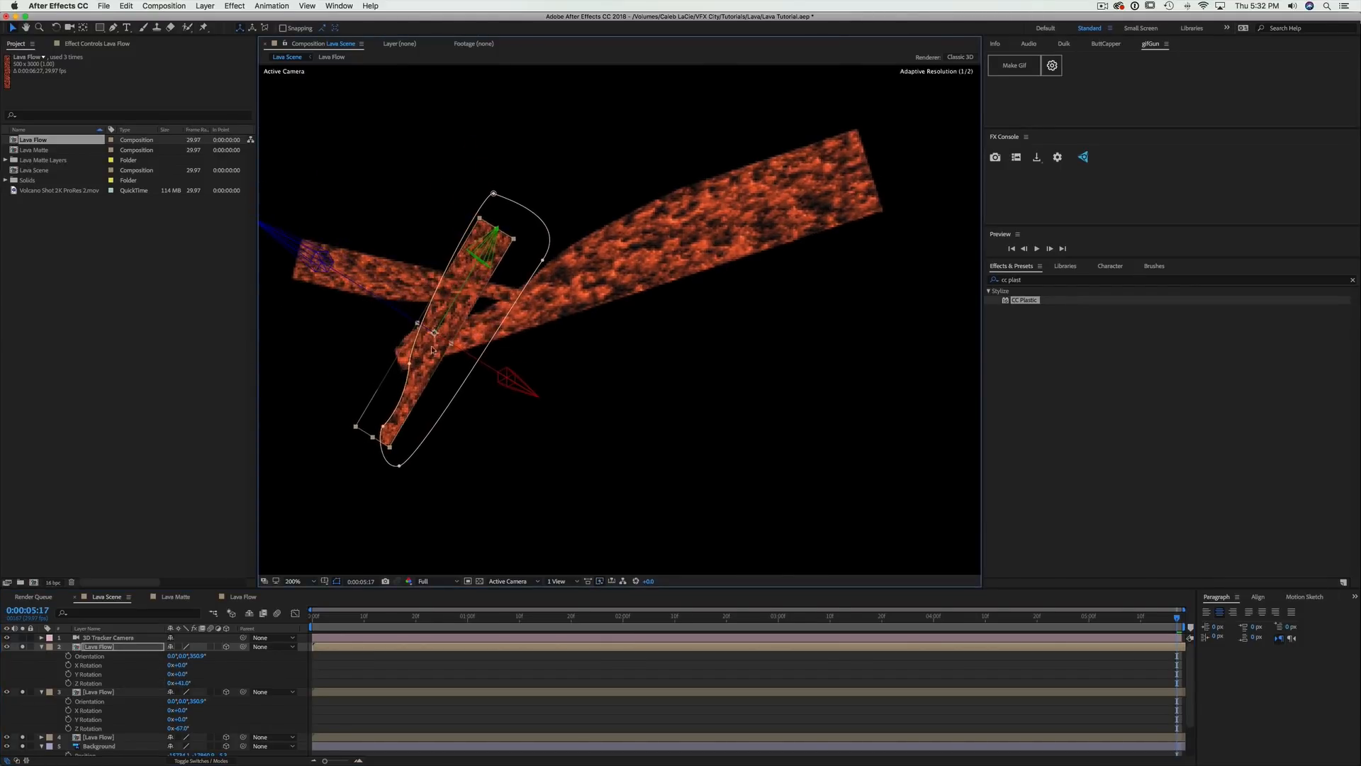
{"action": "left_click_drag", "start_coordinate": [179, 683], "coordinate": [188, 680]}
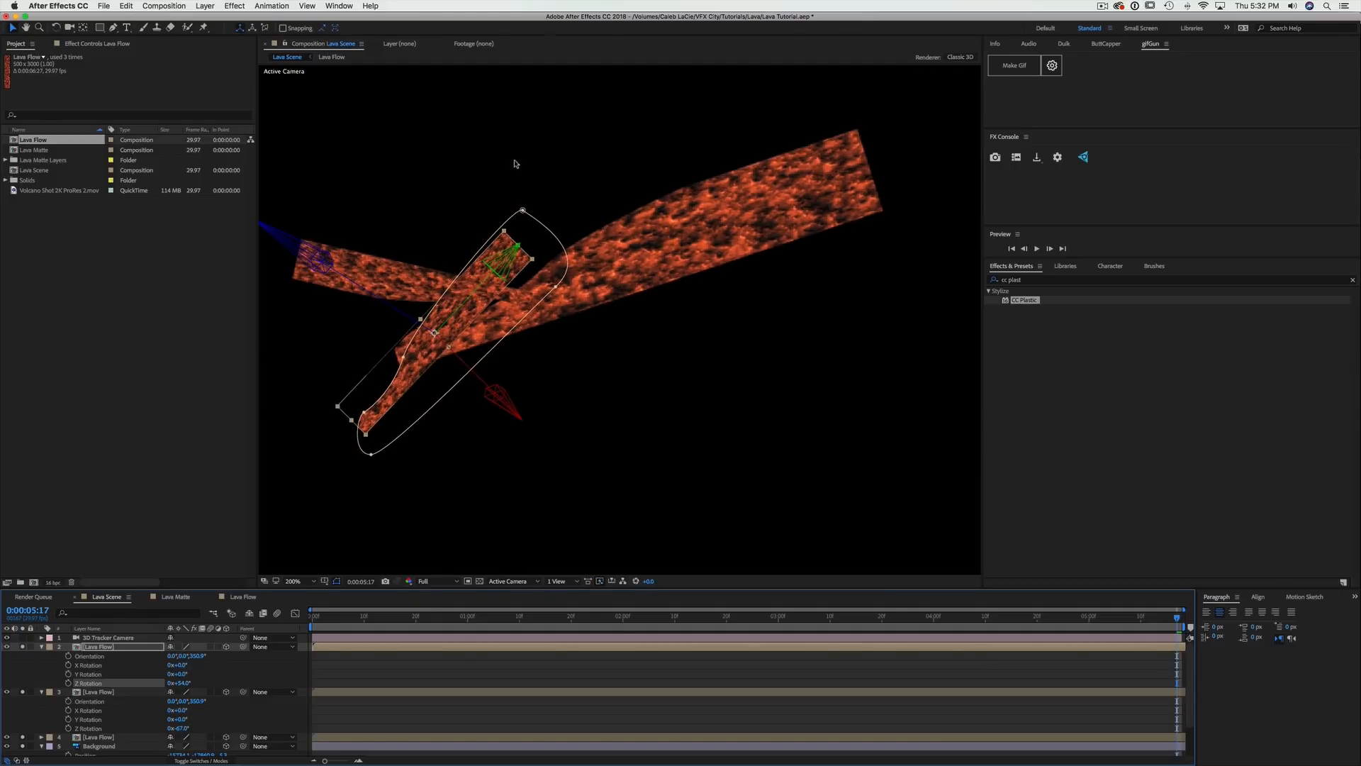
{"action": "left_click_drag", "start_coordinate": [461, 292], "coordinate": [452, 322]}
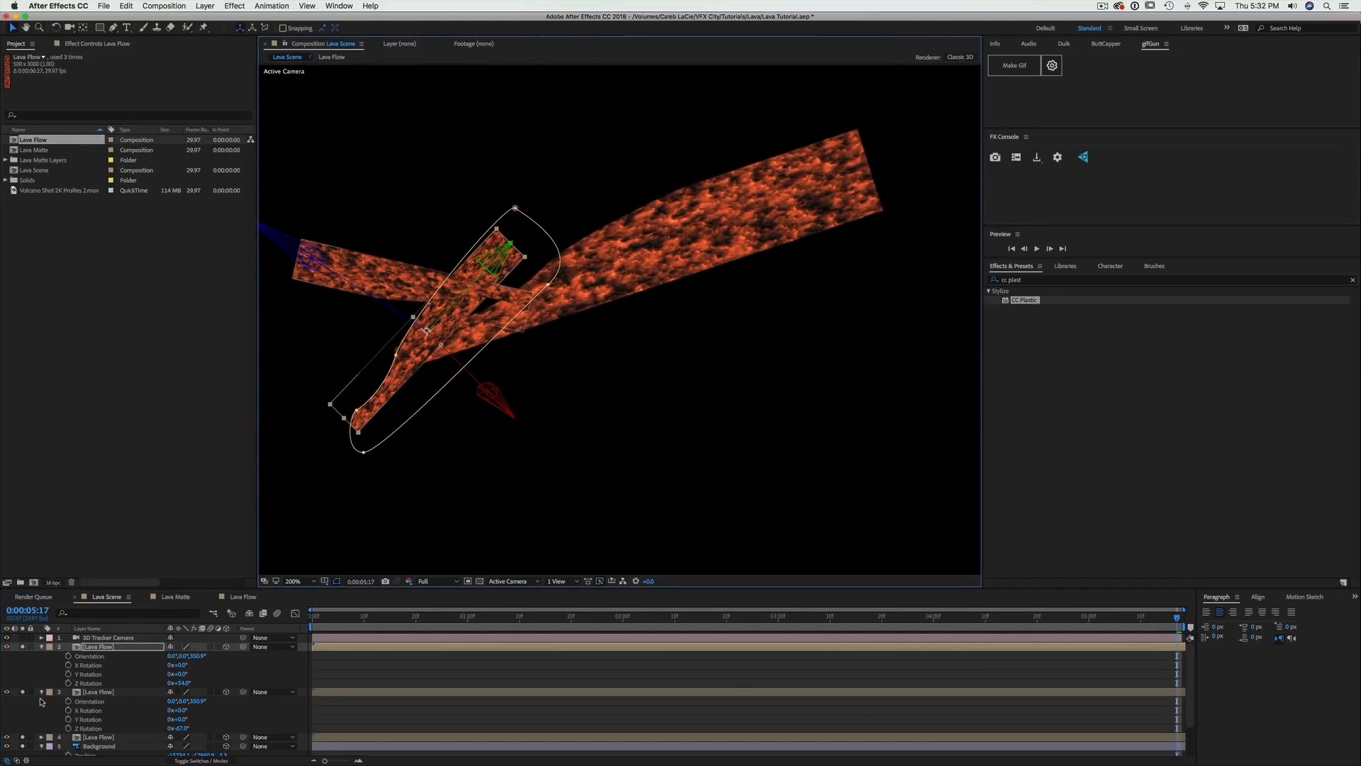
Collapse the Lava Flow layers' properties and move the large Lava Flow layer above its two duplicates in the layer stack
{"action": "left_click", "coordinate": [41, 647]}
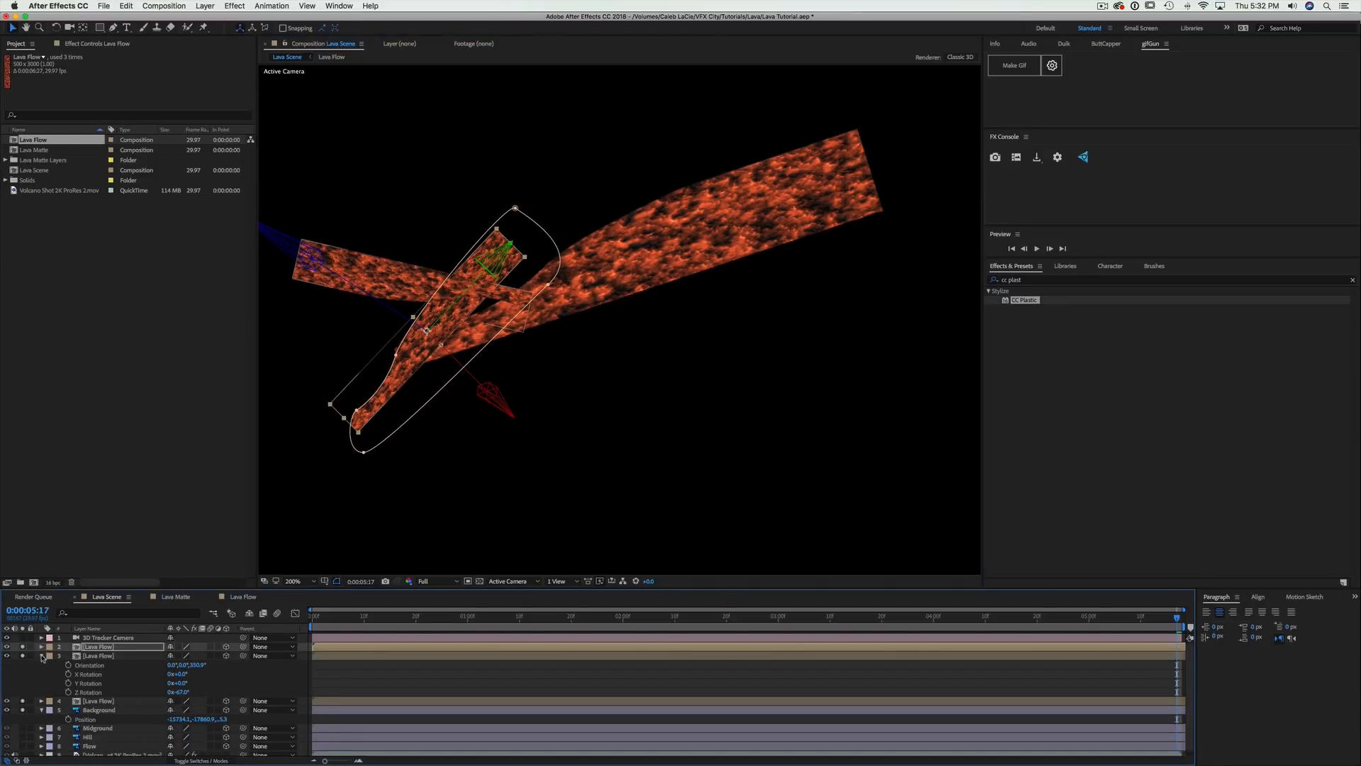
{"action": "left_click", "coordinate": [41, 656]}
{"action": "left_click_drag", "start_coordinate": [100, 665], "coordinate": [101, 645]}
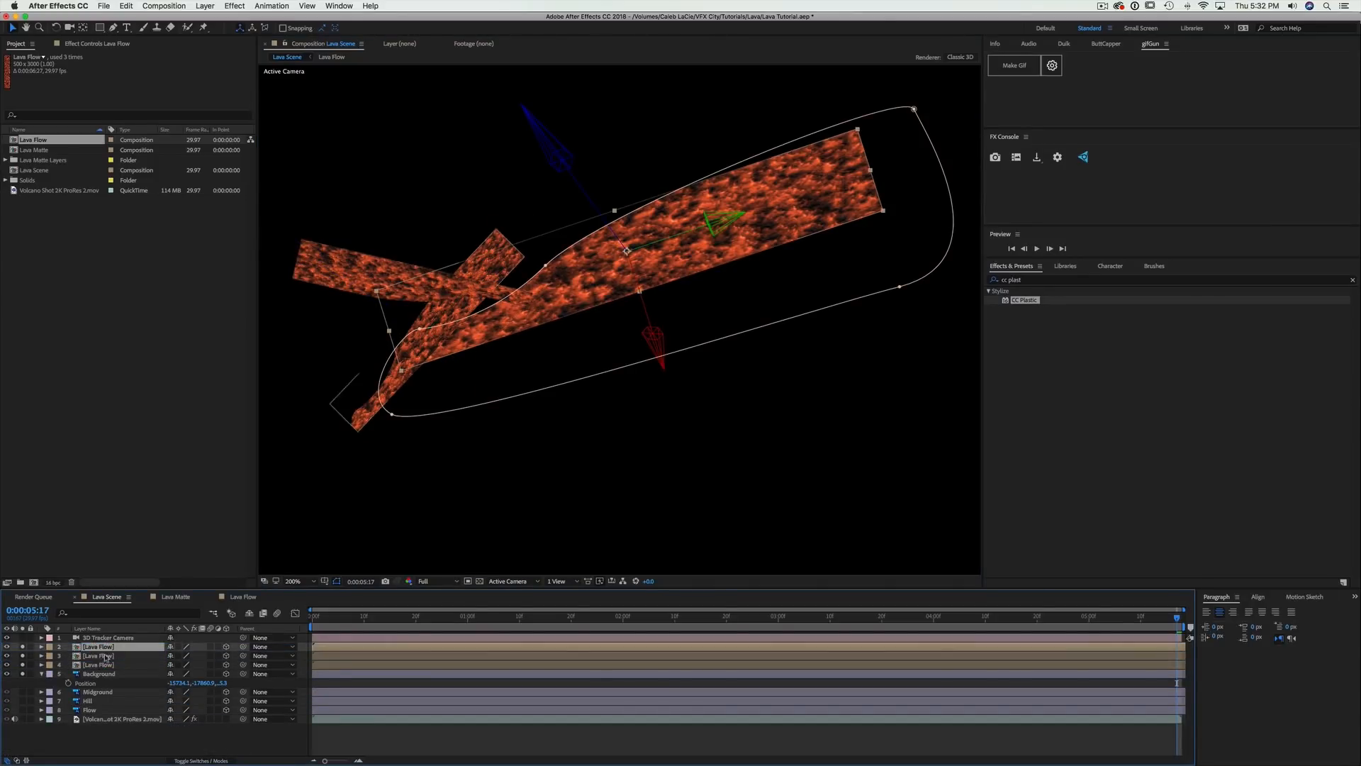
{"action": "key", "text": "comma"}
{"action": "key", "text": "comma"}
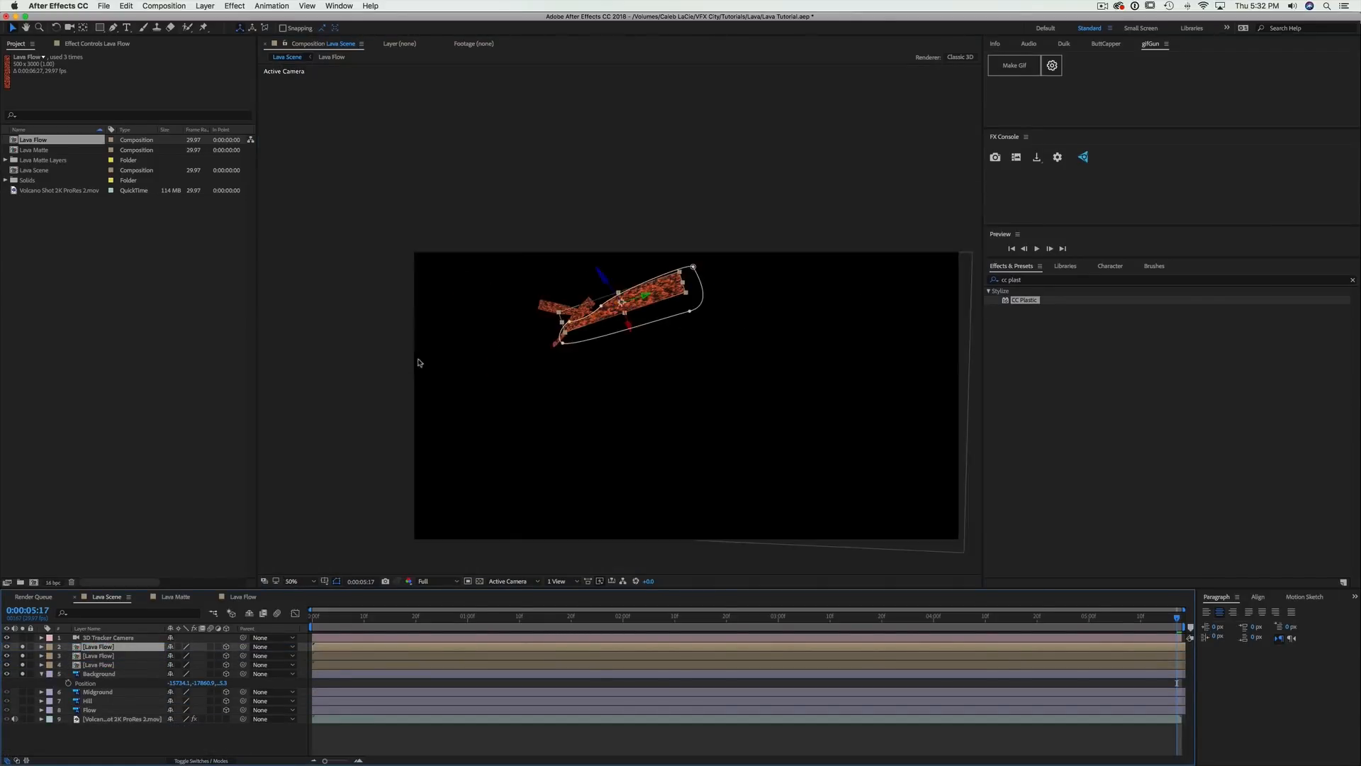
{"action": "left_click", "coordinate": [474, 164]}
{"action": "key", "text": "period"}
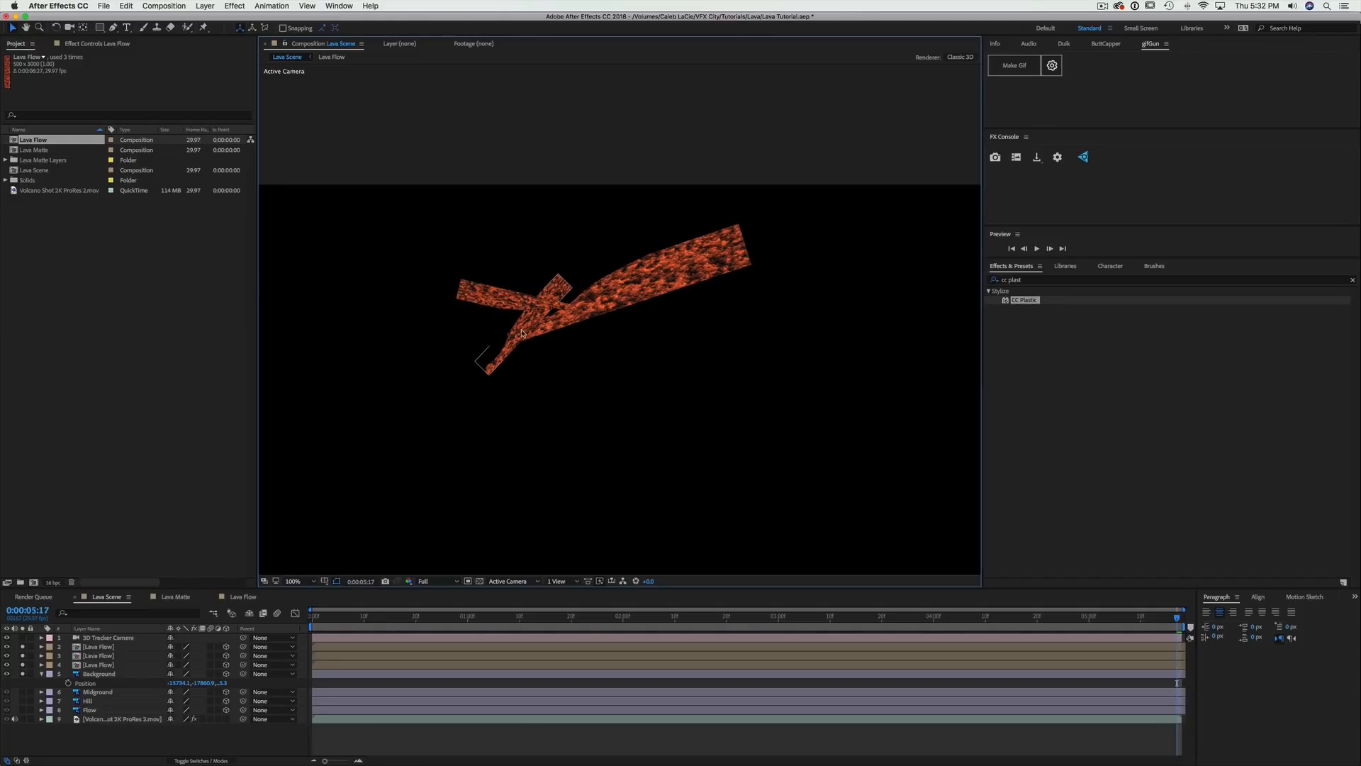
Pre-compose the three Lava Flow layers as "Background Lava Matte", moving all attributes into the new composition
{"action": "left_click", "coordinate": [104, 665]}
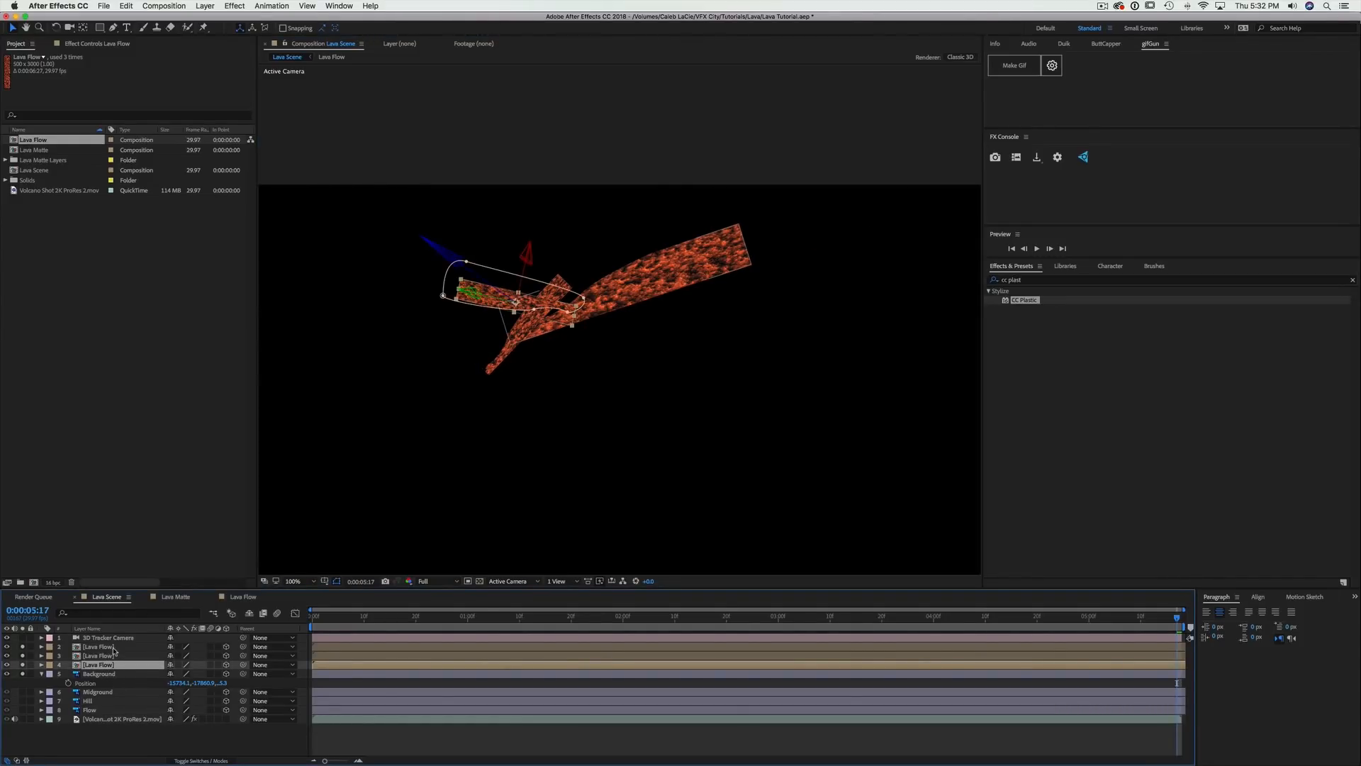
{"action": "left_click", "coordinate": [113, 646]}
{"action": "left_click", "coordinate": [108, 666], "text": "shift"}
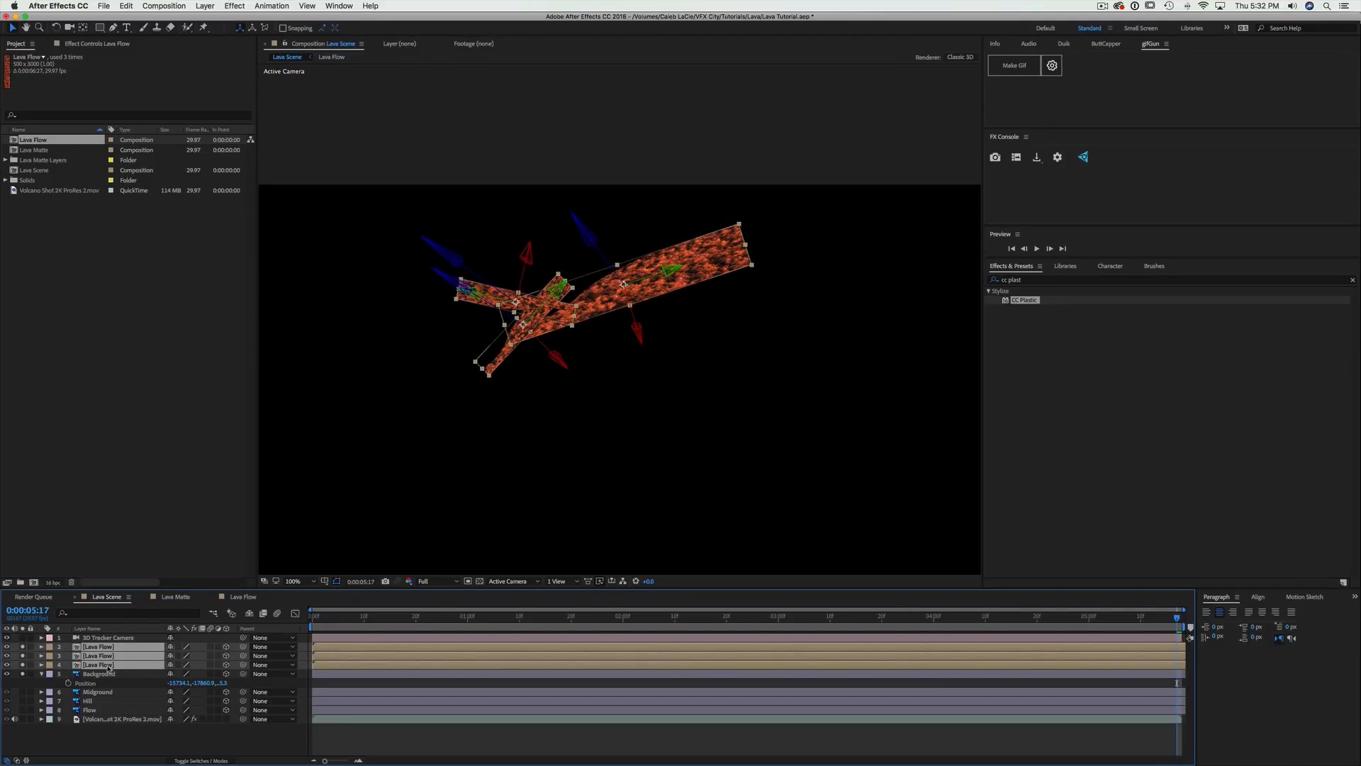
{"action": "left_click", "coordinate": [200, 6]}
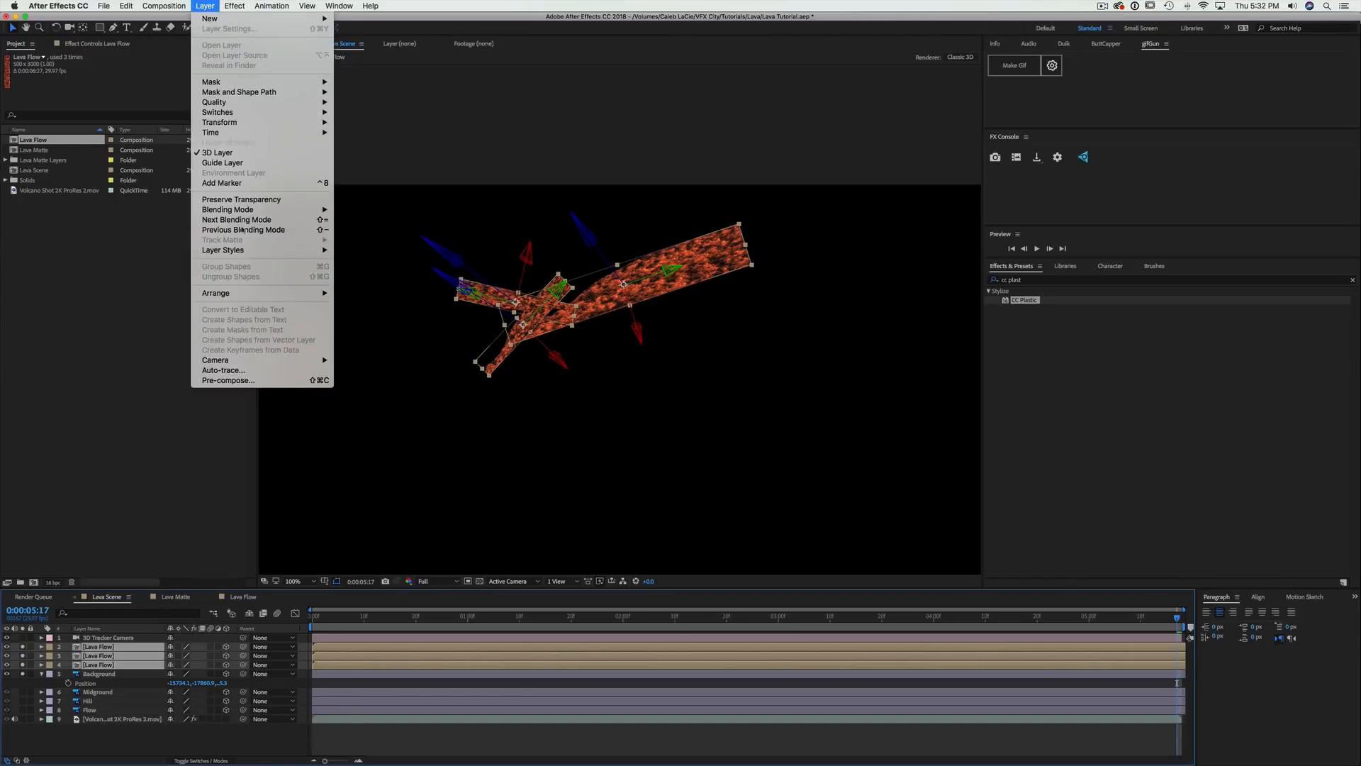
{"action": "left_click", "coordinate": [236, 381]}
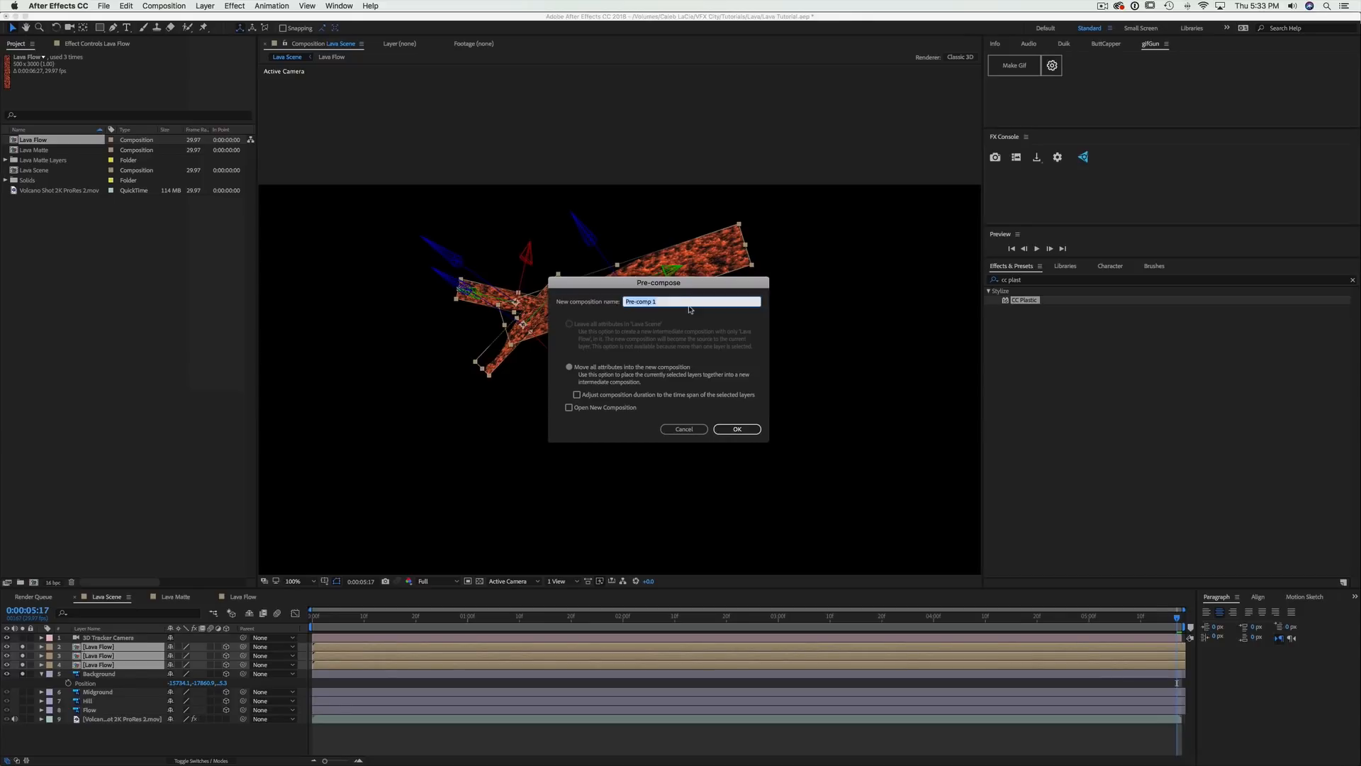
{"action": "type", "text": "Background Lava Matte"}
{"action": "left_click", "coordinate": [738, 429]}
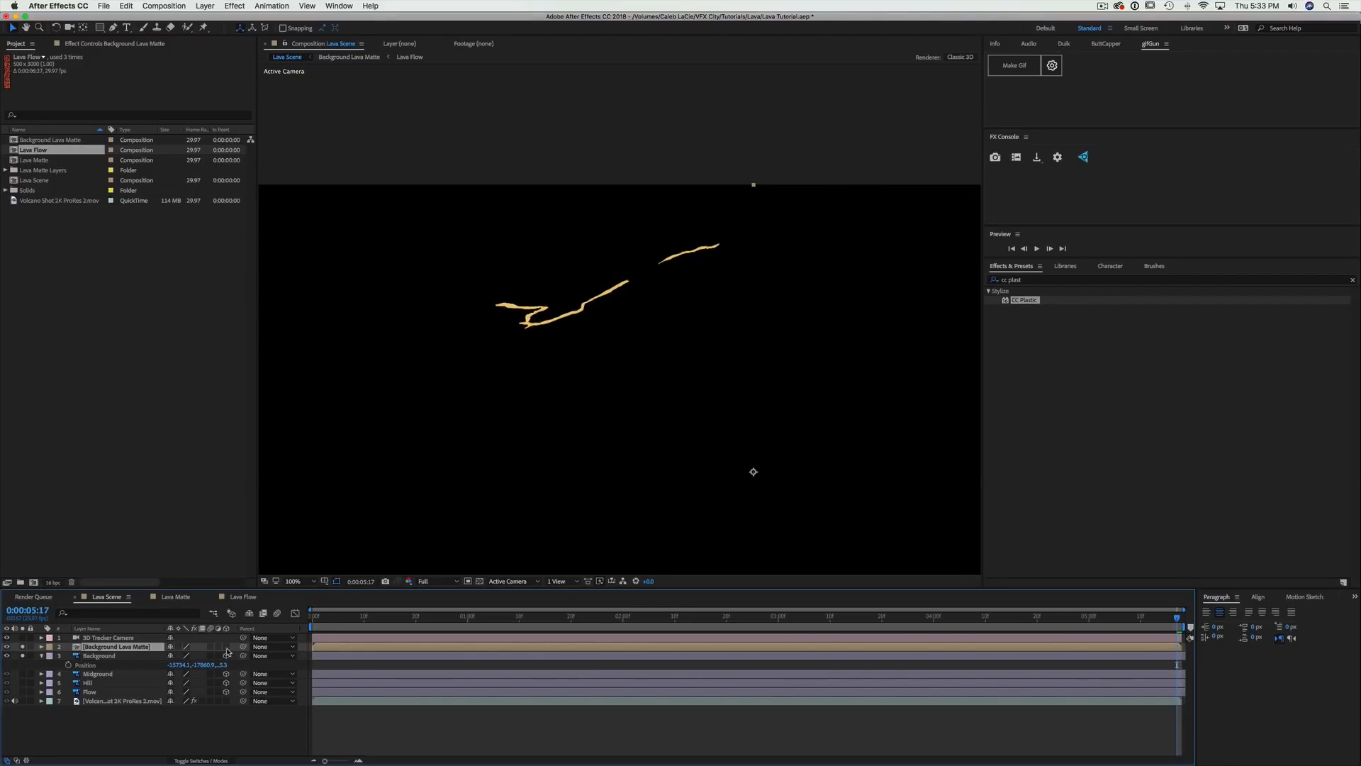
Make the Background Lava Matte layer 3D and turn on Collapse Transformations for it
{"action": "left_click", "coordinate": [227, 647]}
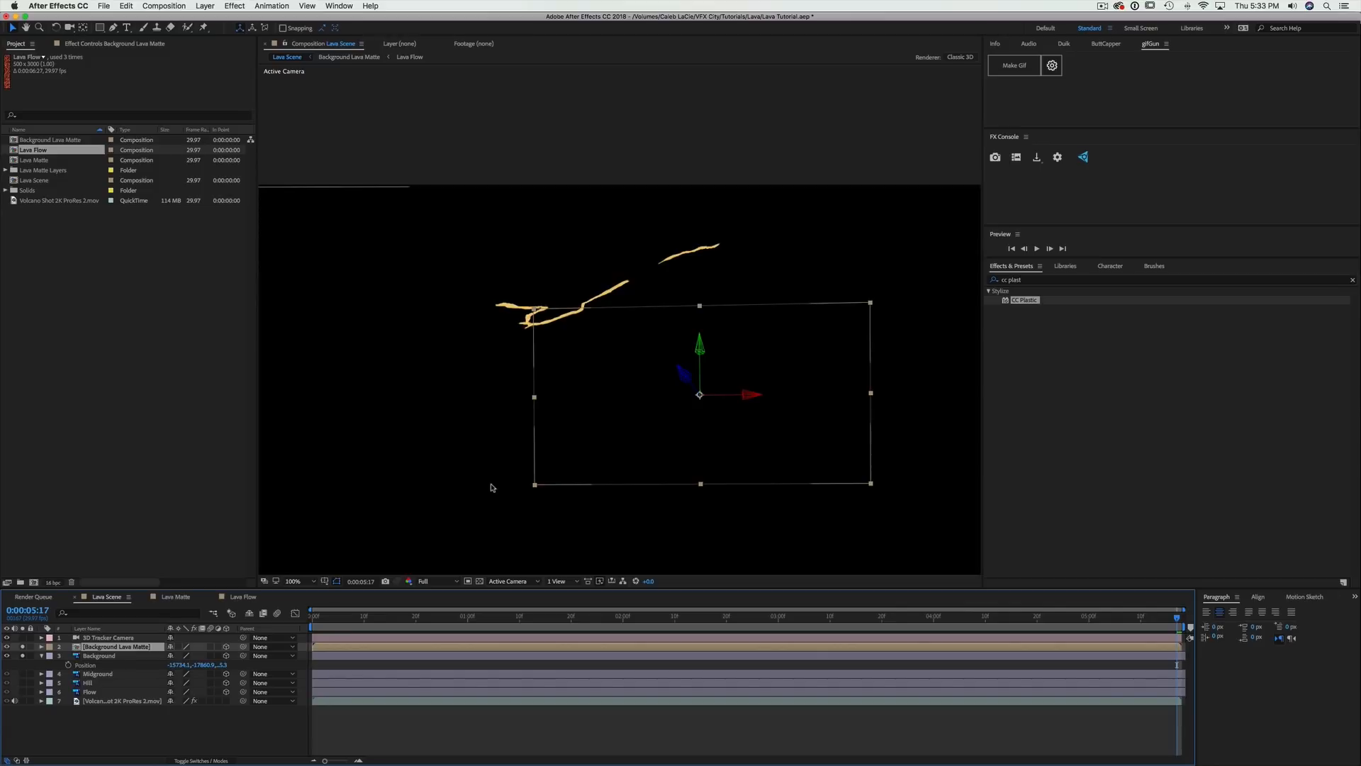
{"action": "left_click", "coordinate": [179, 647]}
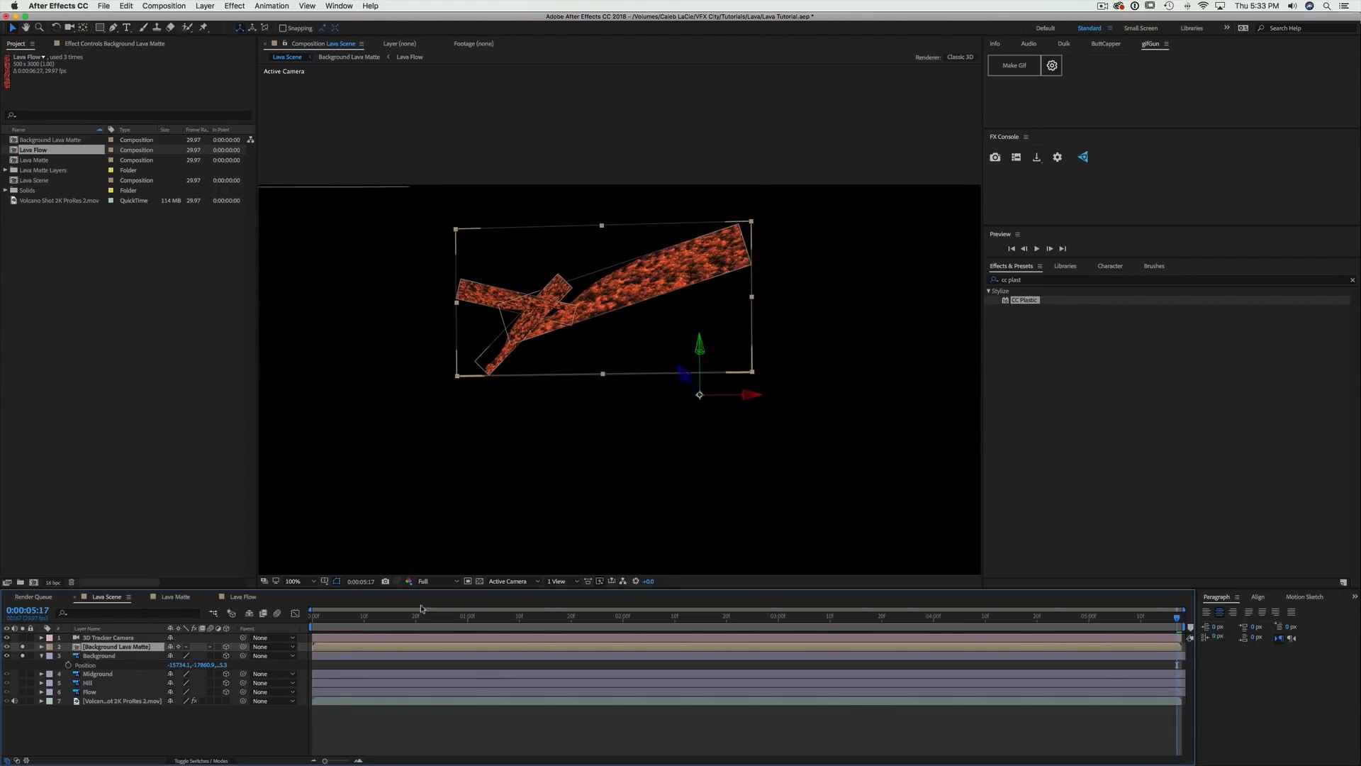
Move the Background layer above Background Lava Matte and set the latter's track matte to Alpha Matte "Background"
{"action": "left_click", "coordinate": [40, 657]}
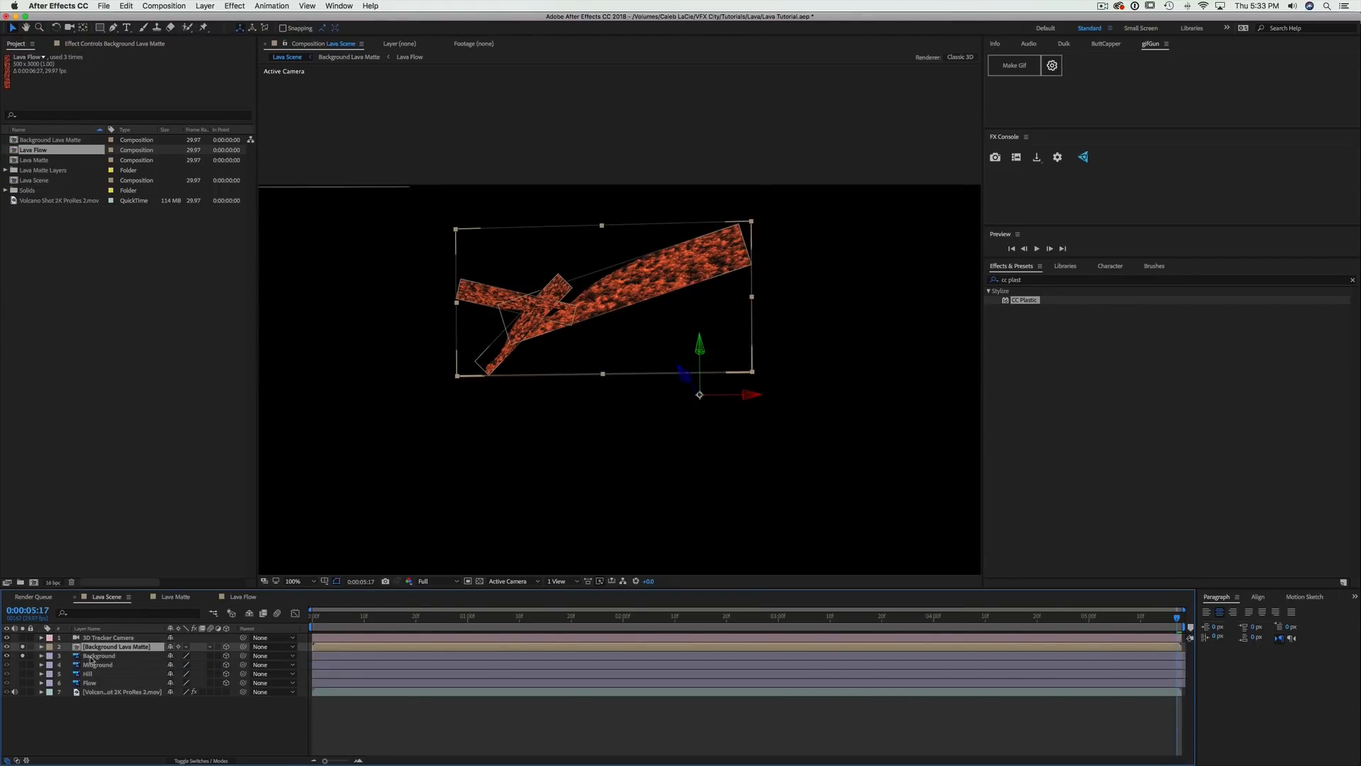
{"action": "left_click", "coordinate": [98, 655]}
{"action": "left_click_drag", "start_coordinate": [98, 647], "coordinate": [98, 645]}
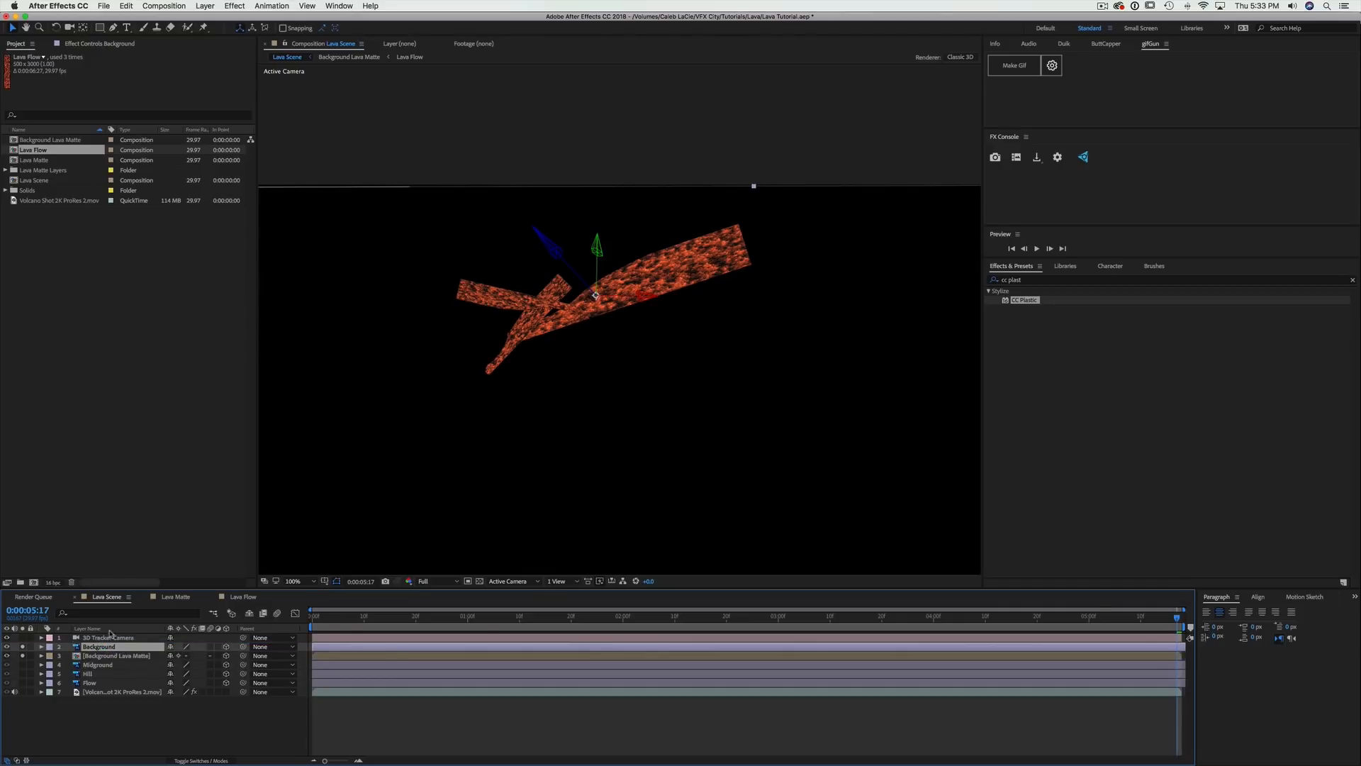
{"action": "left_click", "coordinate": [213, 756]}
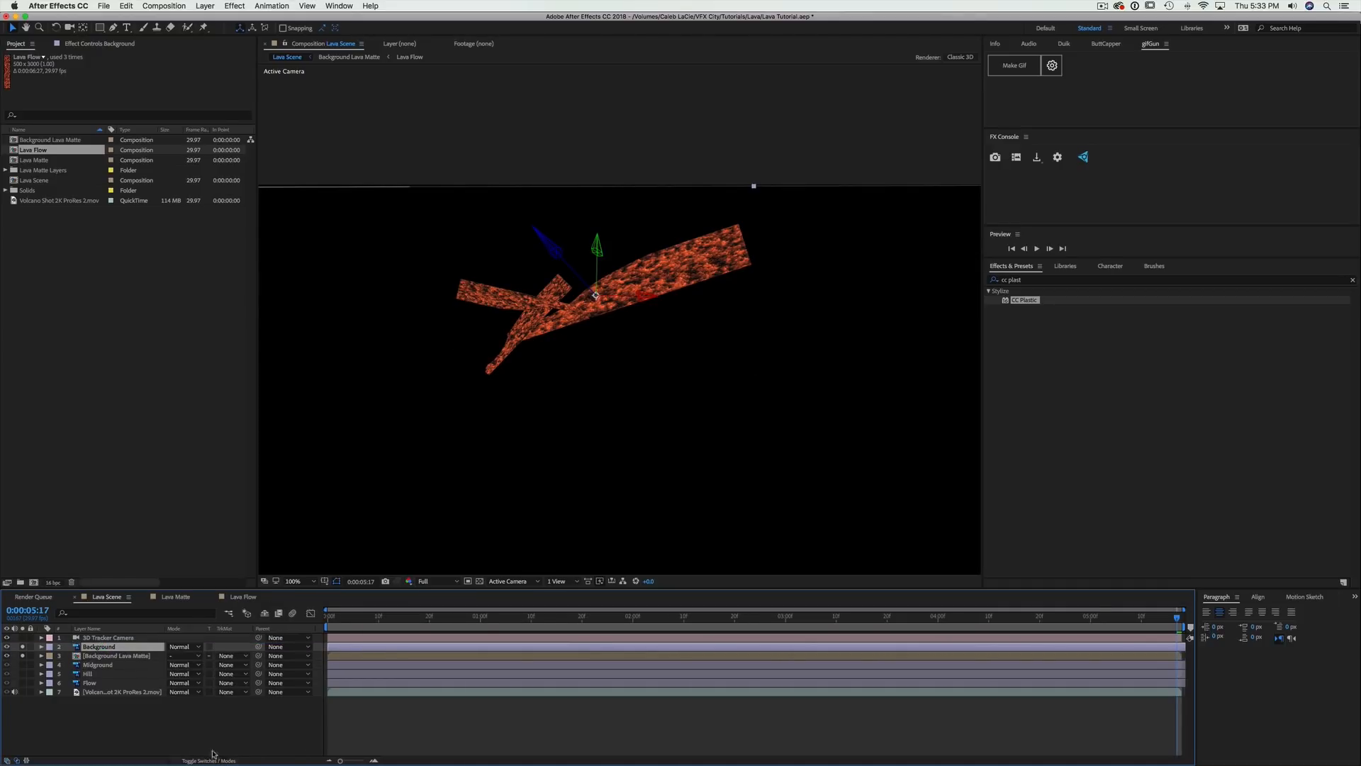
{"action": "left_click", "coordinate": [228, 655]}
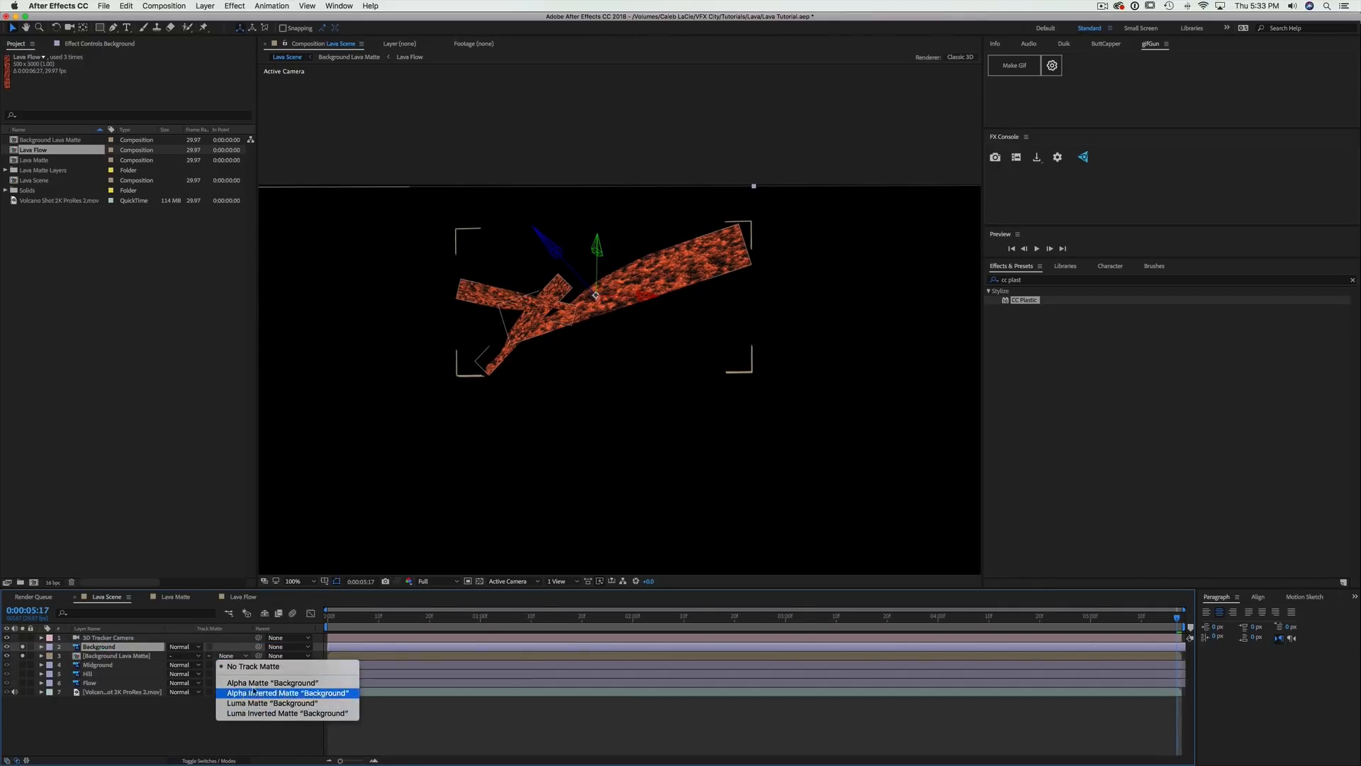
{"action": "left_click", "coordinate": [257, 683]}
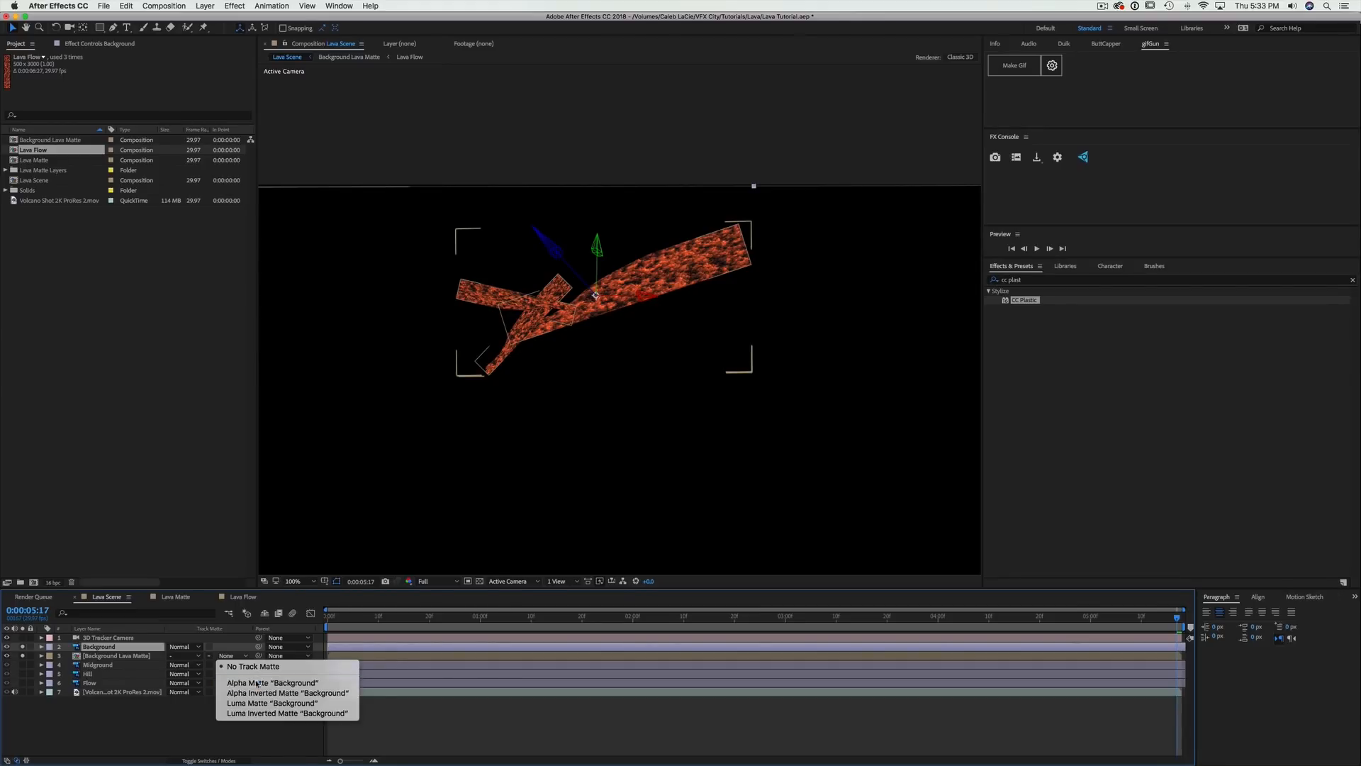
{"action": "left_click", "coordinate": [720, 132]}
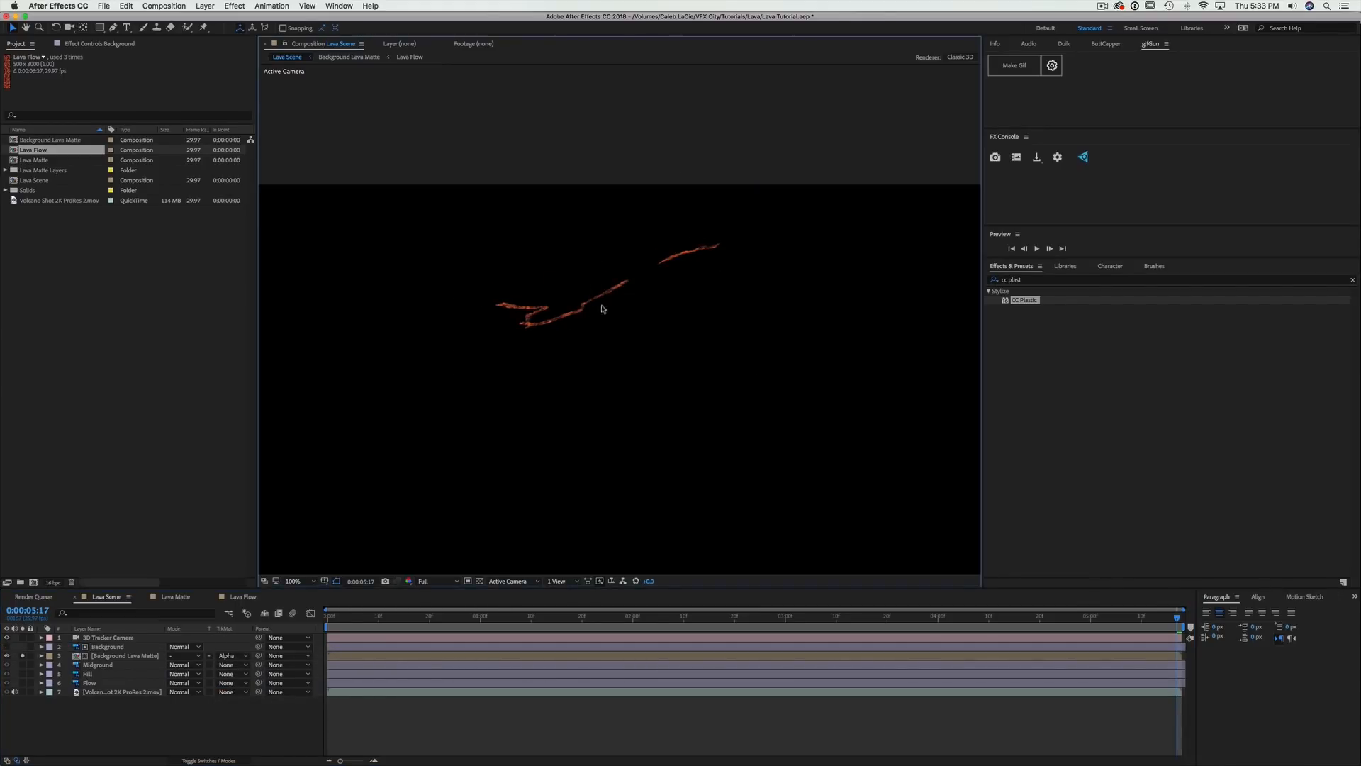
Unsolo Background Lava Matte and scrub through the shot to check the background lava against the footage, ending on the final frames
{"action": "left_click", "coordinate": [22, 655]}
{"action": "left_click_drag", "start_coordinate": [357, 619], "coordinate": [1178, 618]}
{"action": "scroll", "coordinate": [797, 451], "scroll_direction": "down", "scroll_amount": 2}
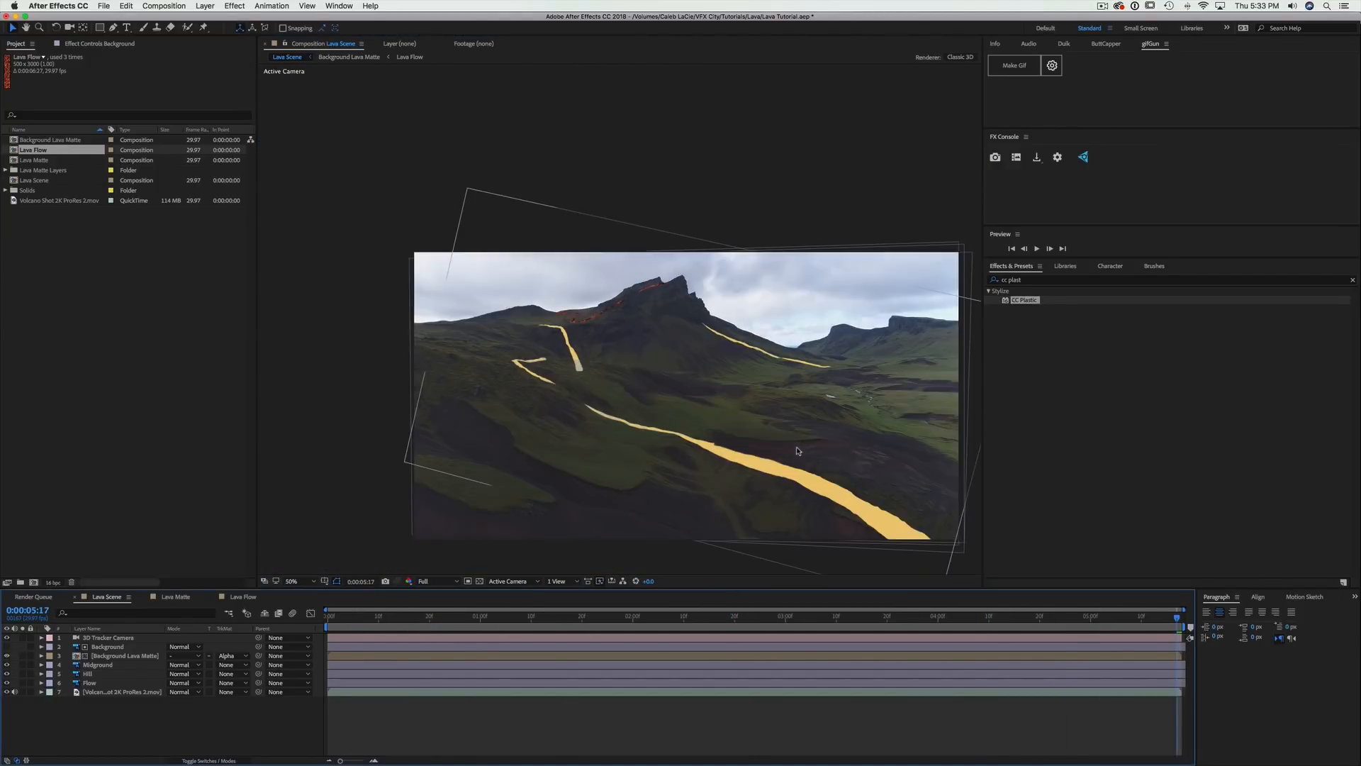
{"action": "left_click_drag", "start_coordinate": [383, 619], "coordinate": [704, 627]}
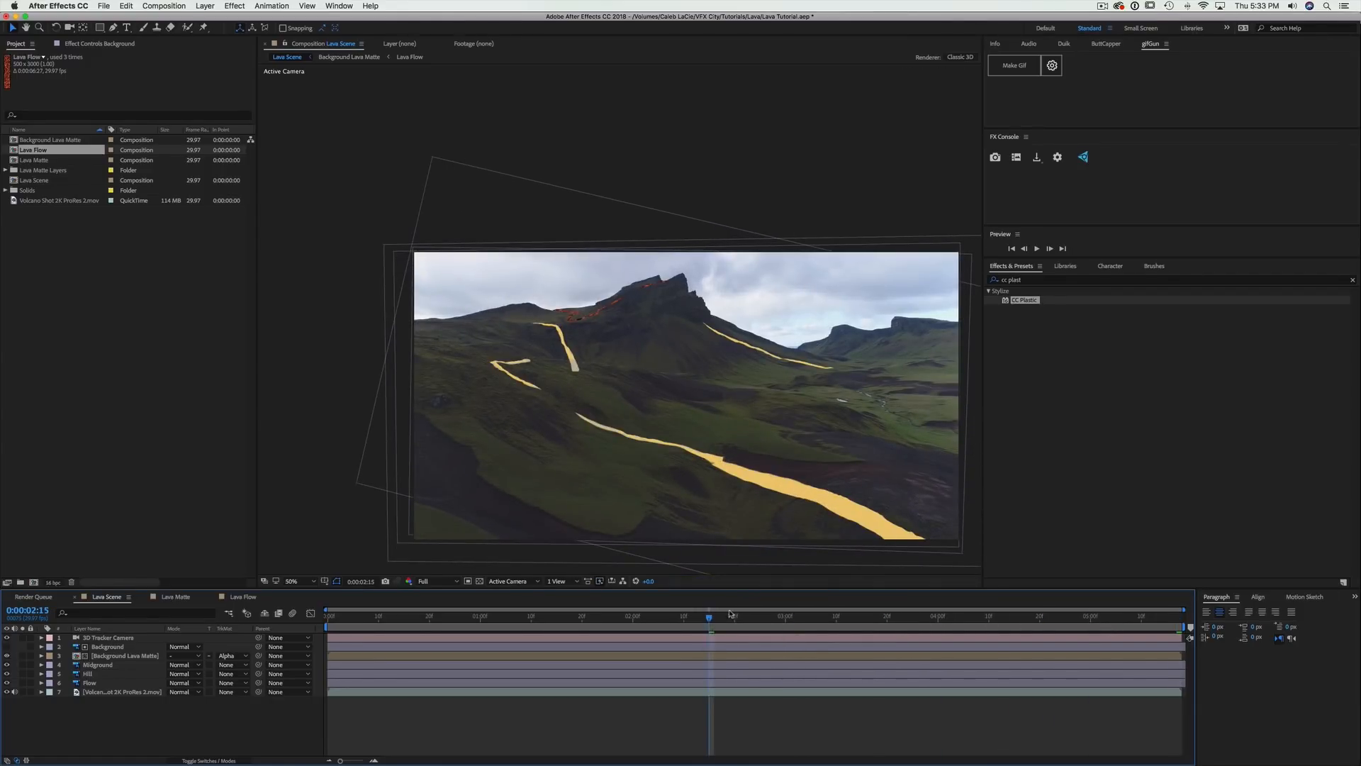
{"action": "left_click_drag", "start_coordinate": [784, 628], "coordinate": [1181, 633]}
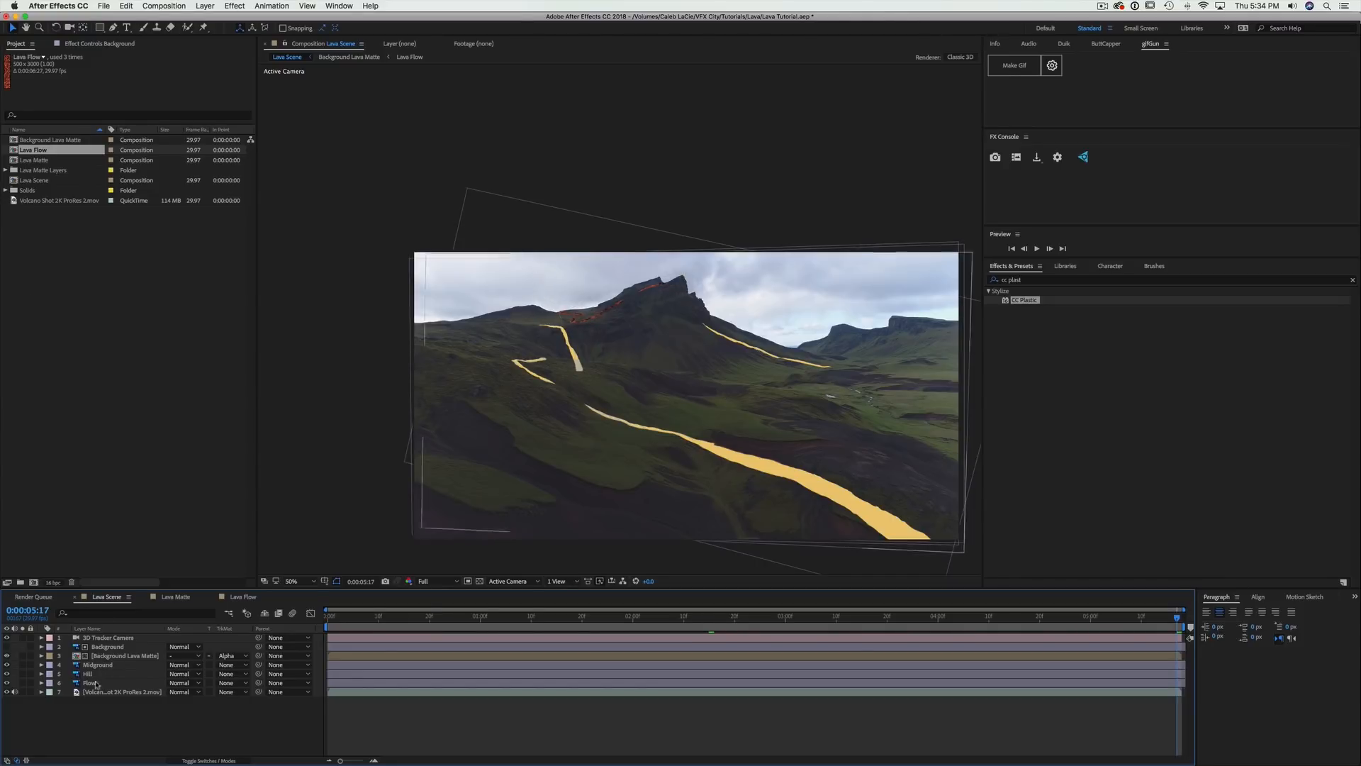
Solo the Midground layer and add the Lava Flow composition directly above it
{"action": "left_click", "coordinate": [102, 647]}
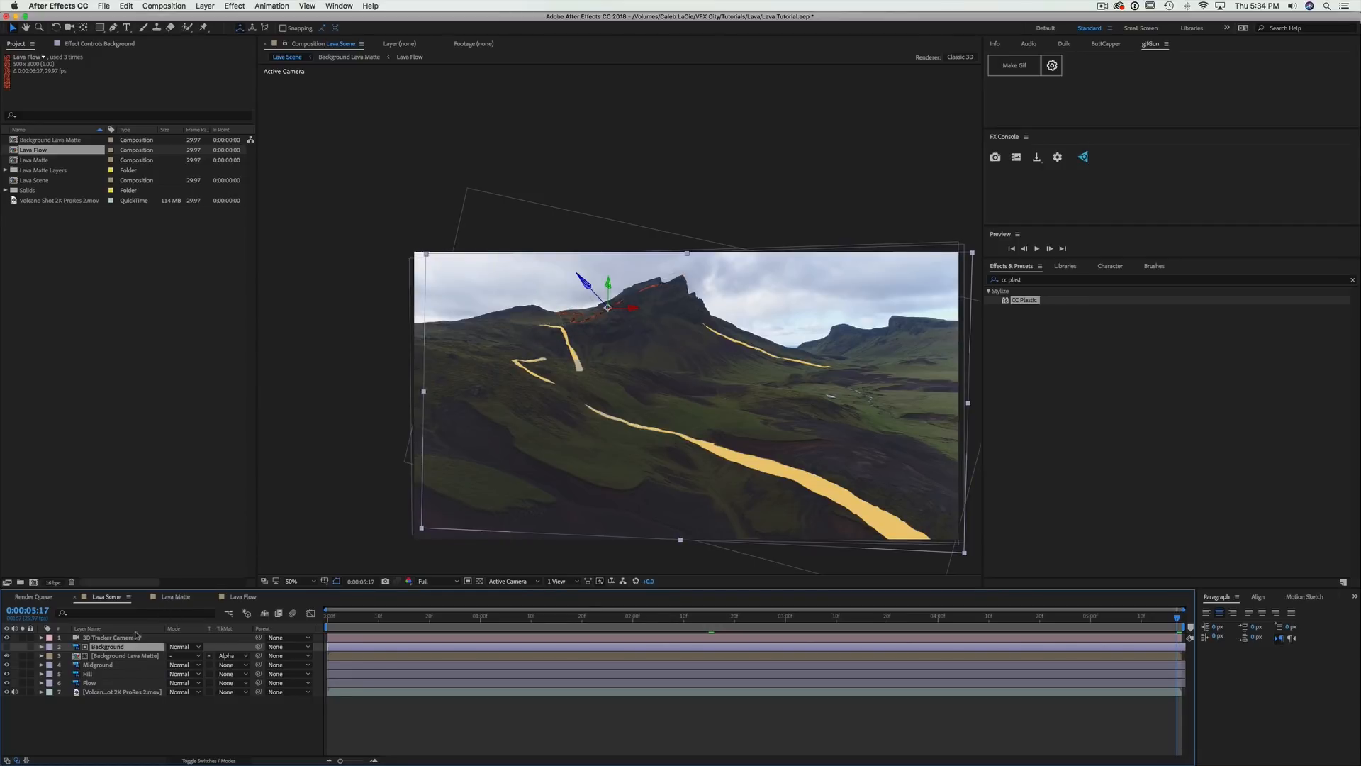
{"action": "left_click", "coordinate": [22, 665]}
{"action": "left_click", "coordinate": [103, 667]}
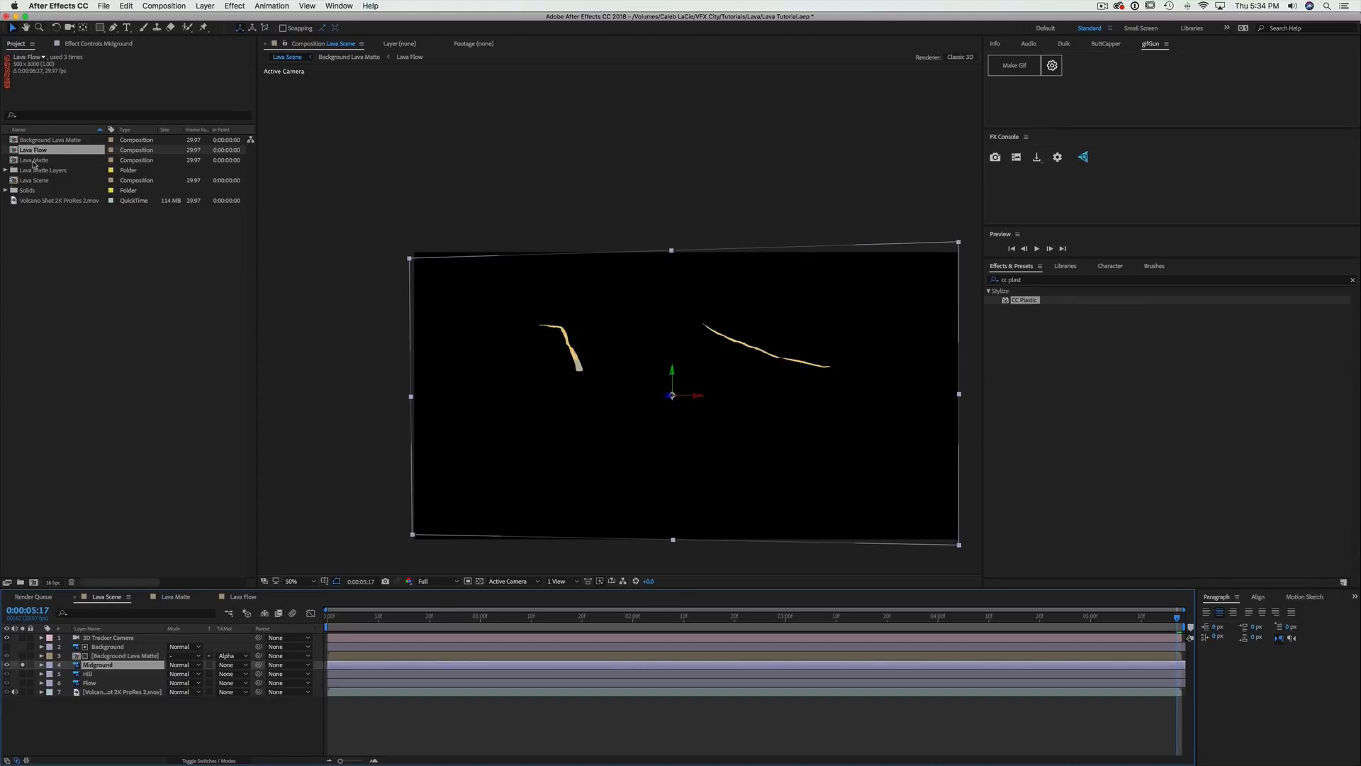
{"action": "left_click_drag", "start_coordinate": [34, 153], "coordinate": [103, 662]}
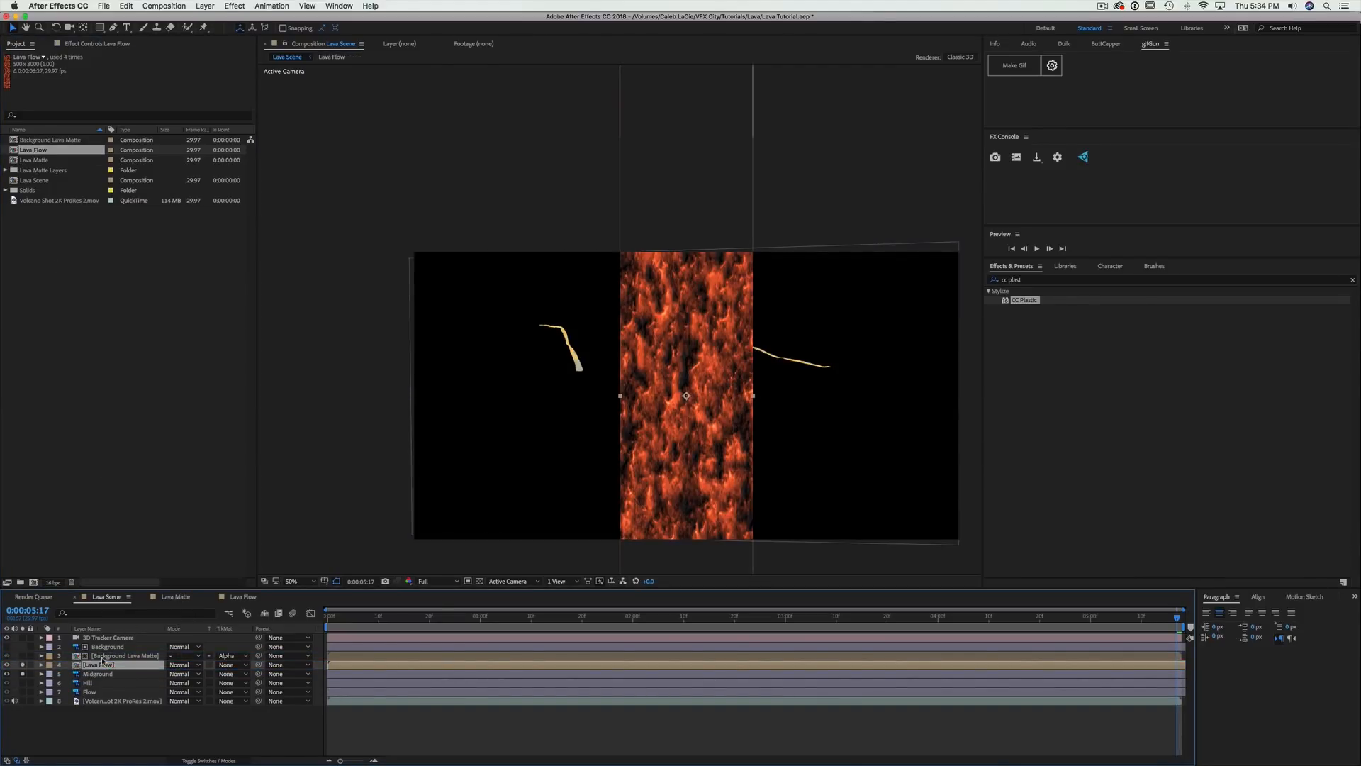
Make the new Lava Flow layer 3D and set its Z Position to 17511.4 to match the Midground layer
{"action": "left_click", "coordinate": [208, 760]}
{"action": "left_click", "coordinate": [226, 664]}
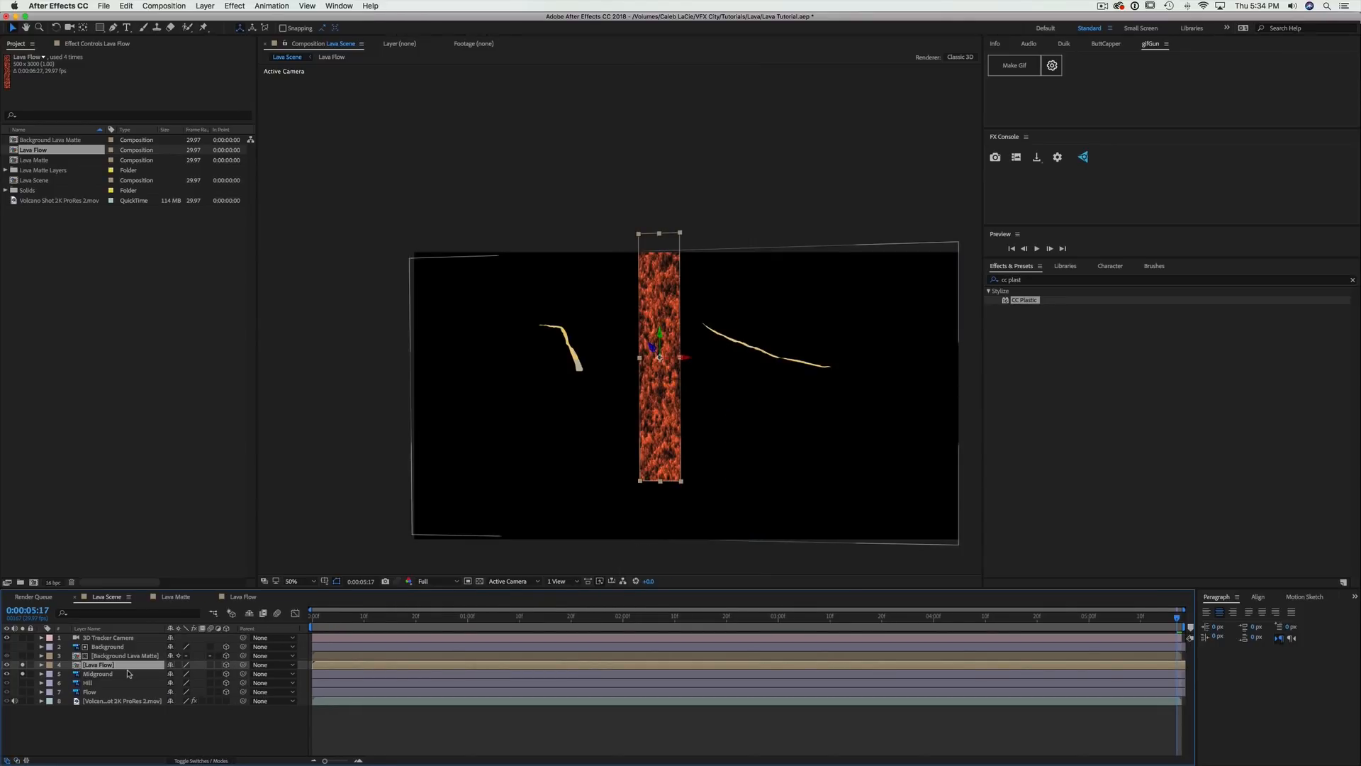
{"action": "left_click", "coordinate": [128, 674]}
{"action": "key", "text": "p"}
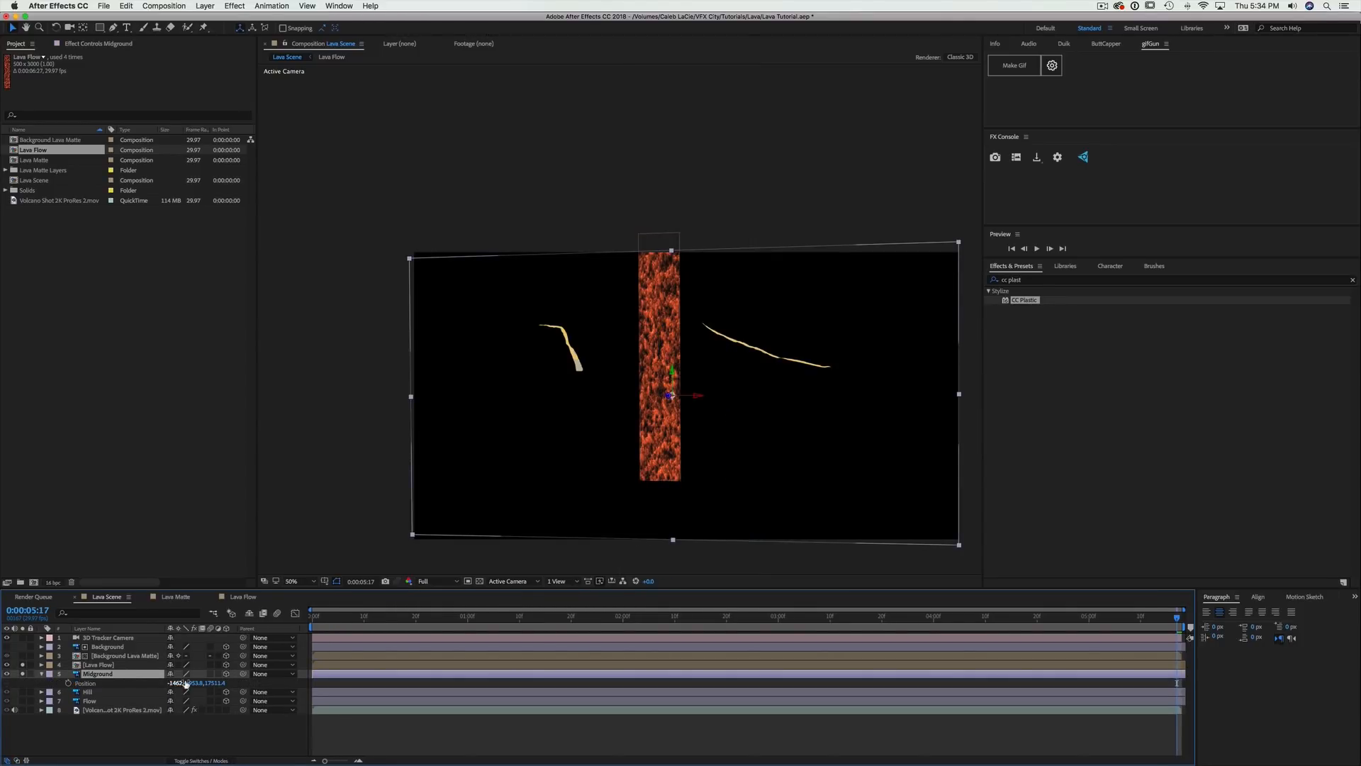
{"action": "left_click", "coordinate": [130, 666]}
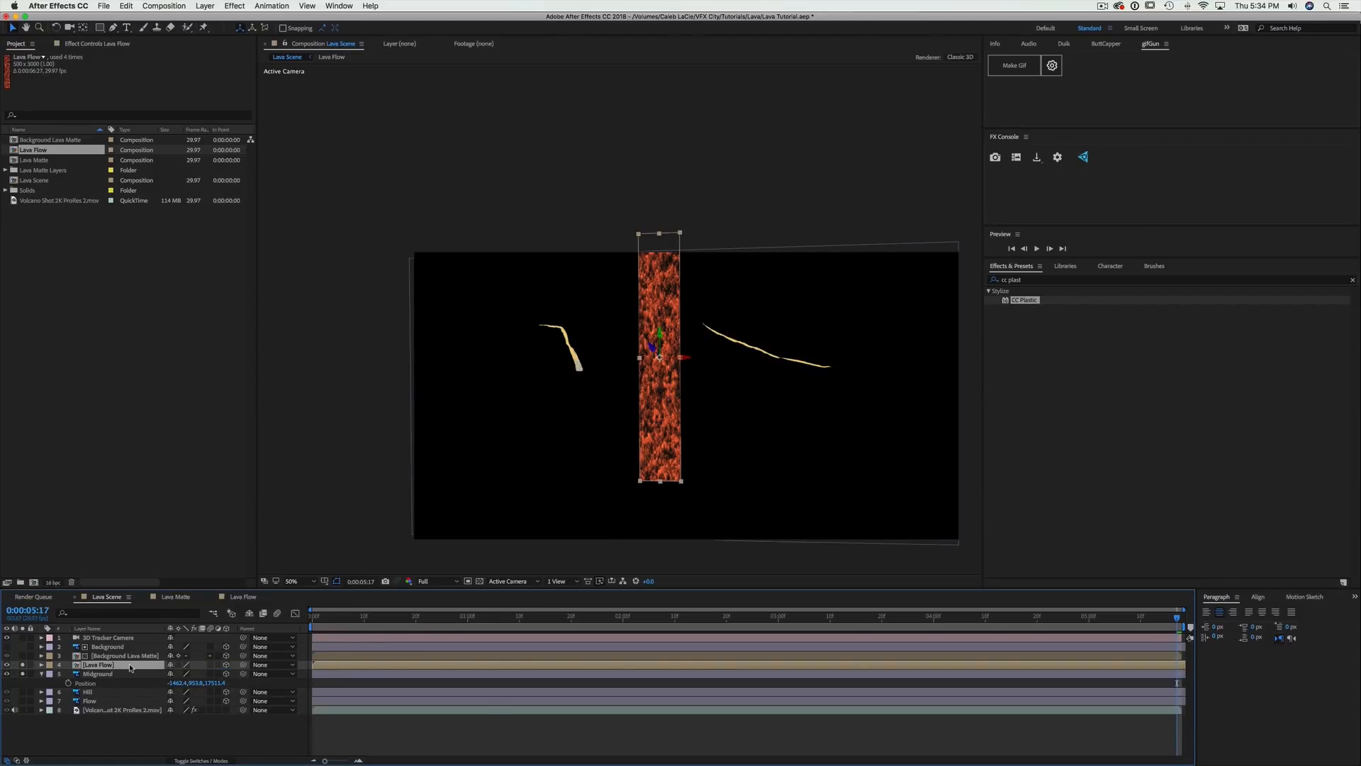
{"action": "key", "text": "p"}
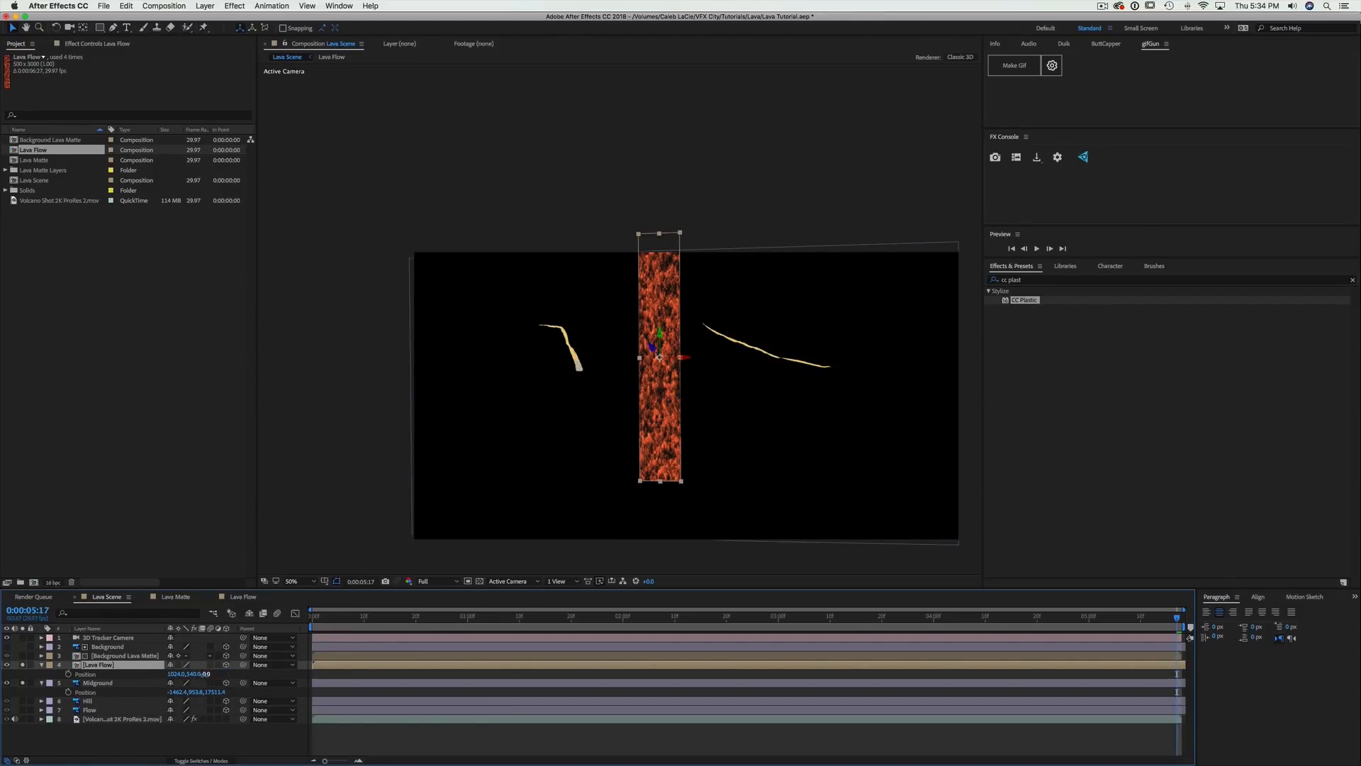
{"action": "left_click", "coordinate": [207, 675]}
{"action": "type", "text": "17511.4"}
{"action": "left_click", "coordinate": [268, 675]}
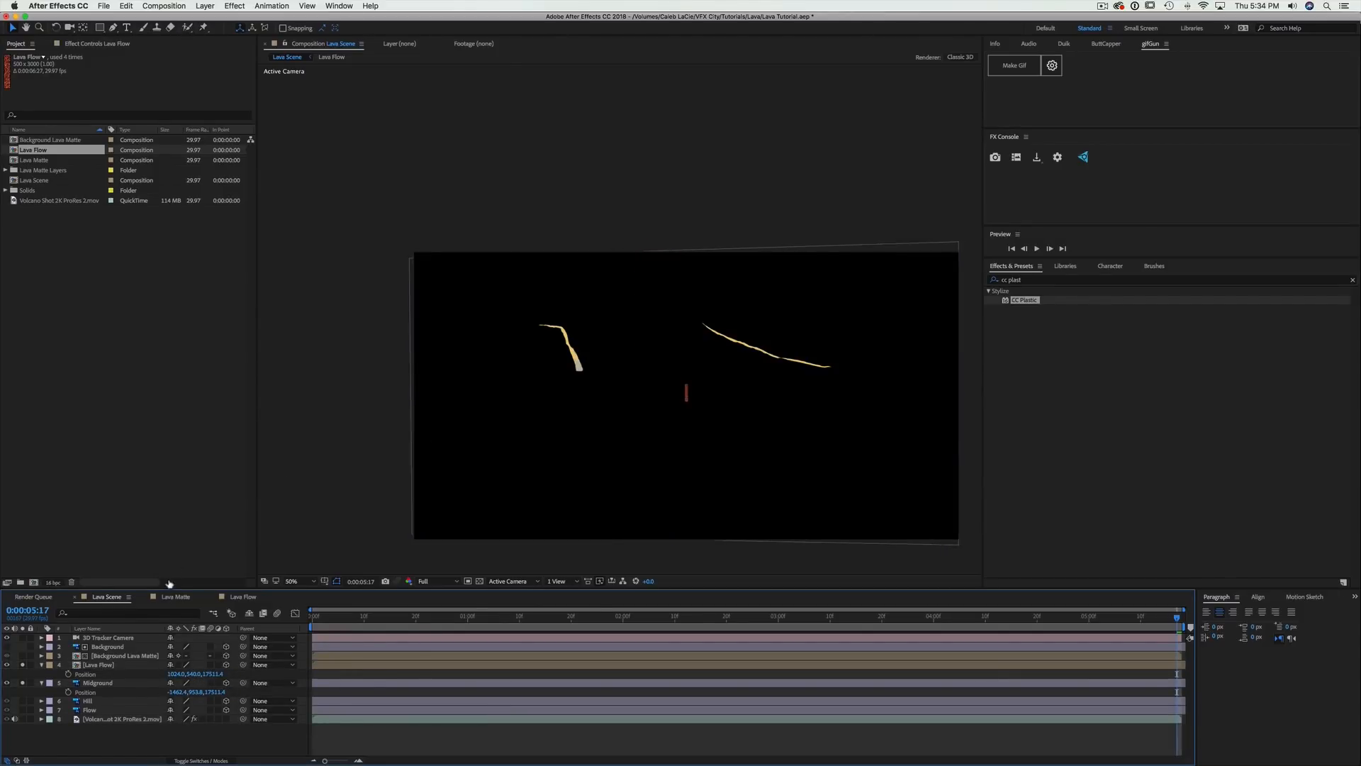
Scale up the Lava Flow layer between the two midground lava paths
{"action": "left_click", "coordinate": [146, 666]}
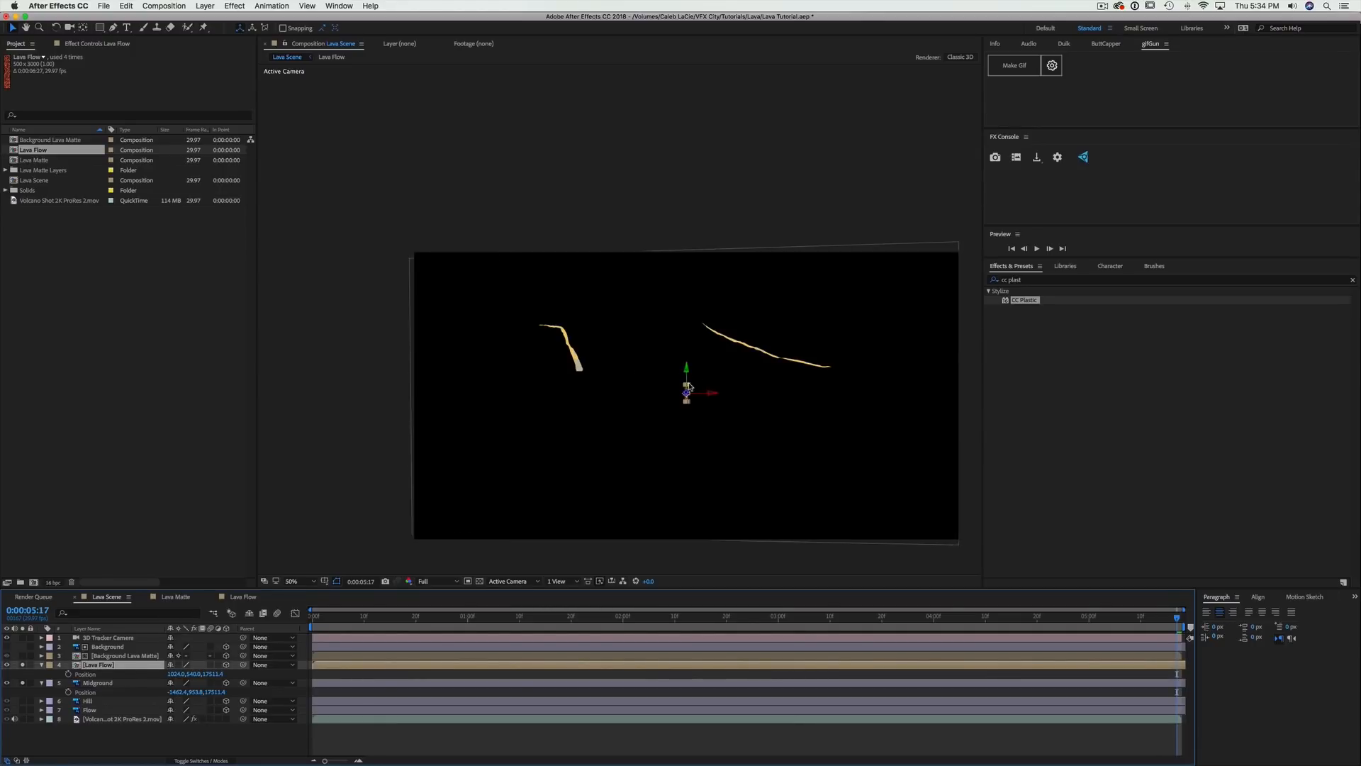
{"action": "left_click_drag", "start_coordinate": [687, 385], "coordinate": [771, 299]}
{"action": "key", "text": "w"}
{"action": "left_click_drag", "start_coordinate": [692, 469], "coordinate": [716, 471]}
{"action": "key", "text": "super+z"}
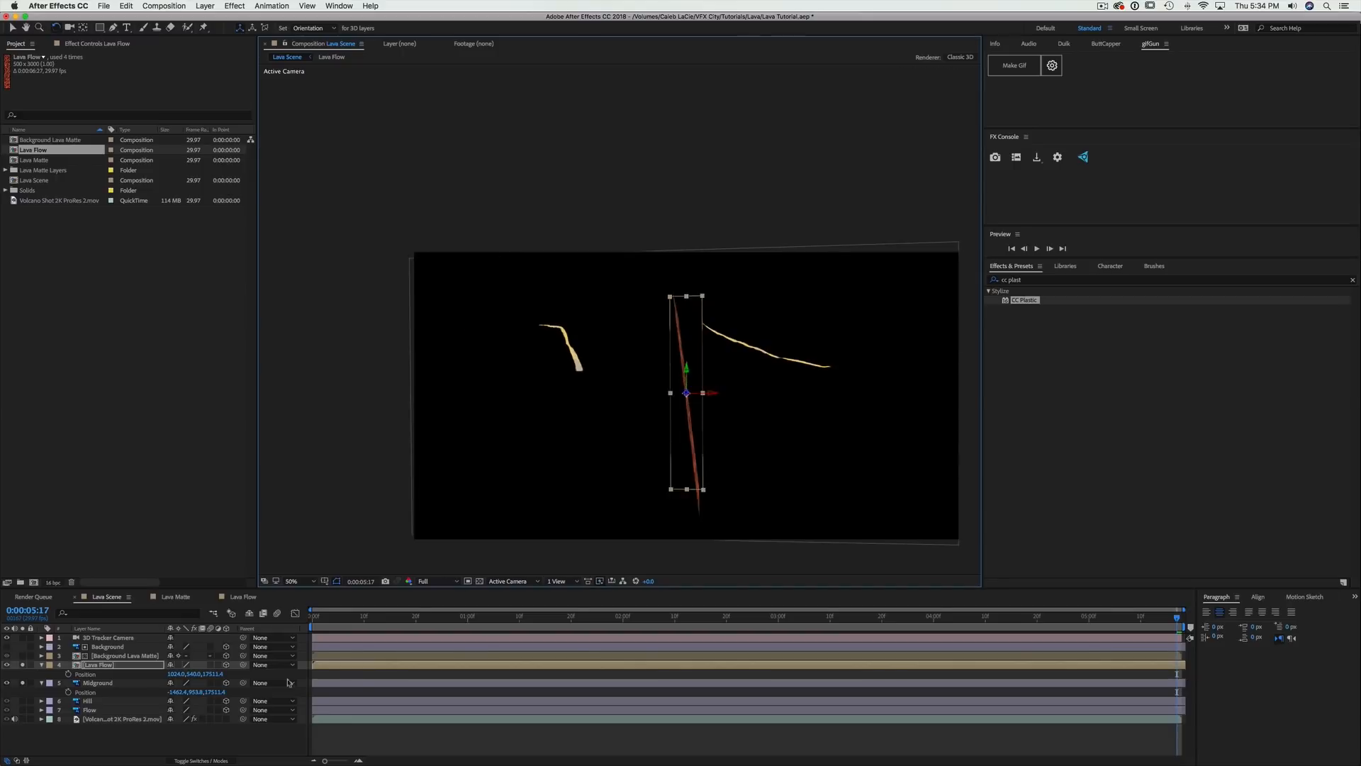
Rotate the Lava Flow layer to -68° around Z and move it over the right-hand midground lava path
{"action": "key", "text": "r"}
{"action": "left_click_drag", "start_coordinate": [177, 701], "coordinate": [158, 707]}
{"action": "key", "text": "v"}
{"action": "left_click_drag", "start_coordinate": [720, 417], "coordinate": [808, 374]}
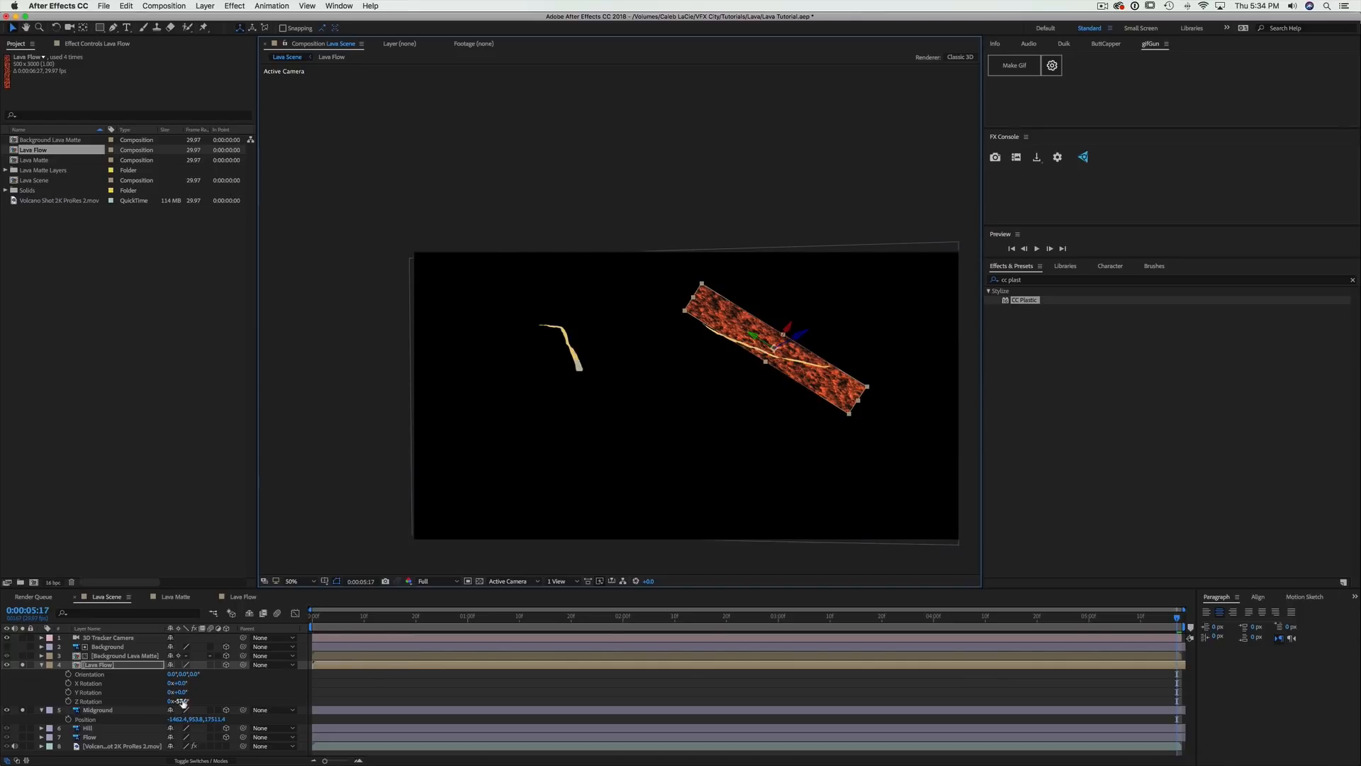
{"action": "left_click_drag", "start_coordinate": [163, 702], "coordinate": [179, 701]}
Scale the Lava Flow layer down into a narrower strip covering the right-hand lava path
{"action": "key", "text": "."}
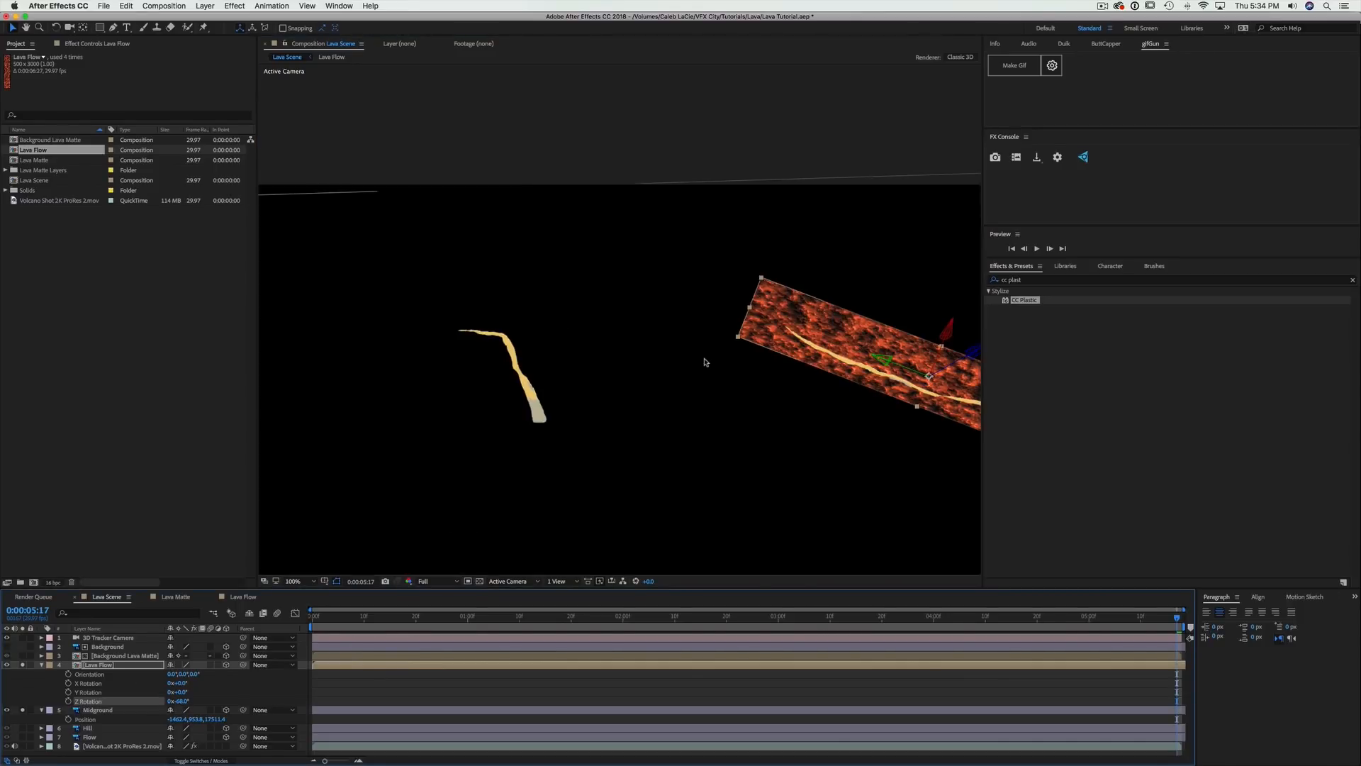
{"action": "key", "text": "space"}
{"action": "left_click_drag", "start_coordinate": [691, 341], "coordinate": [480, 278]}
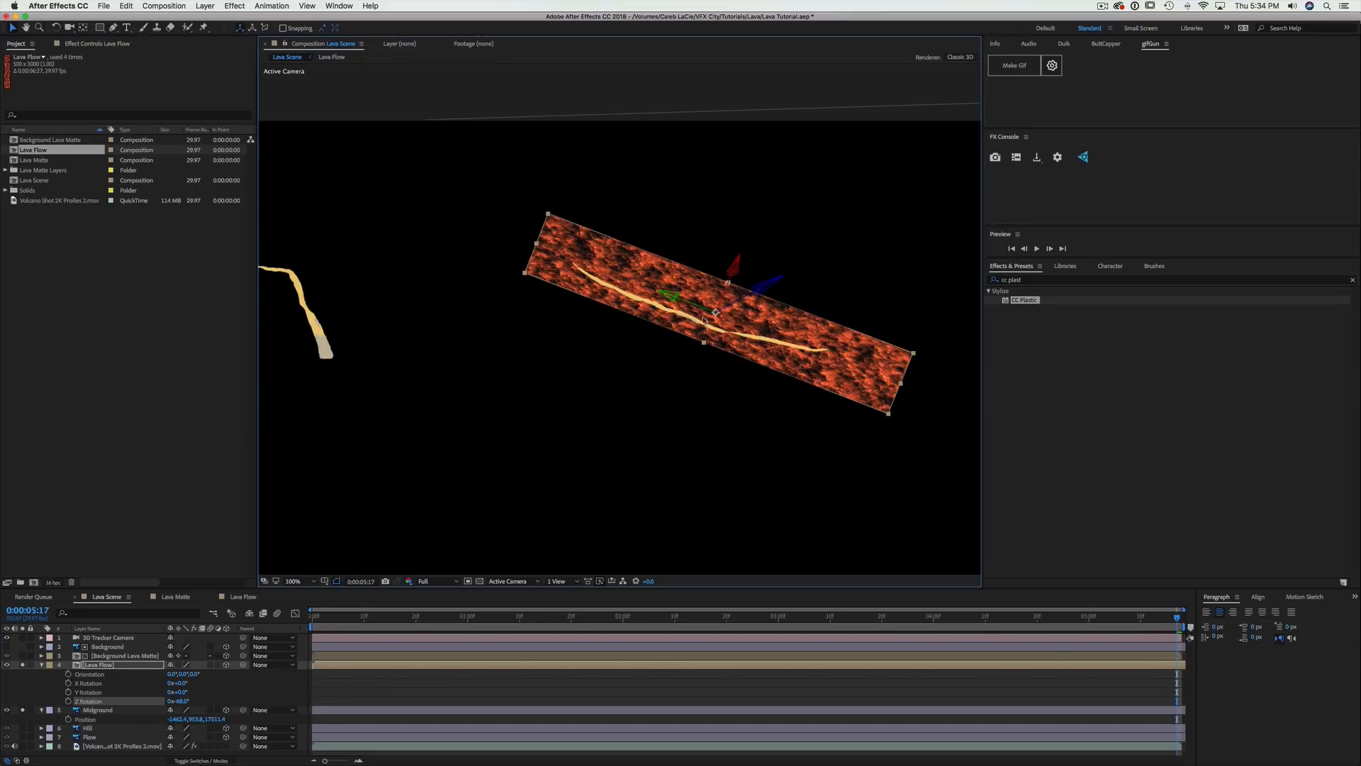
{"action": "left_click_drag", "start_coordinate": [729, 287], "coordinate": [758, 335]}
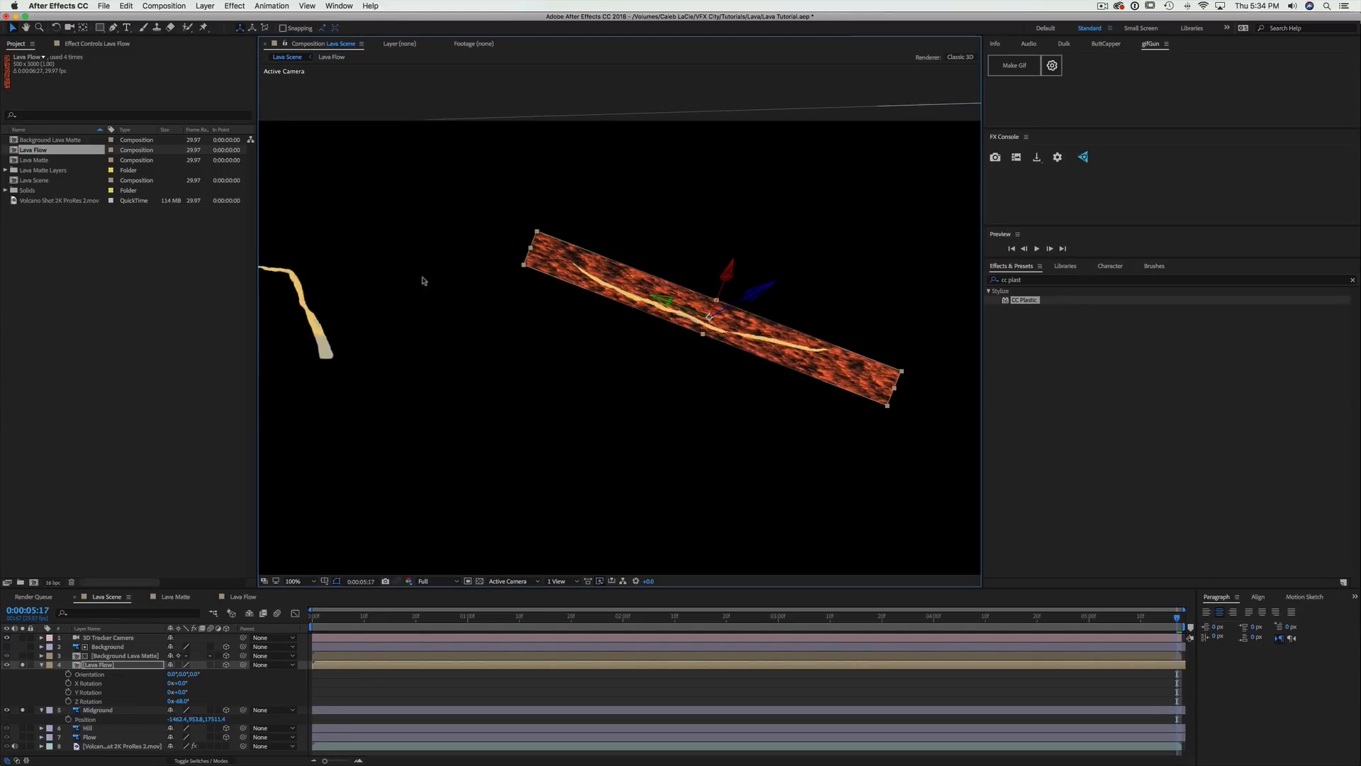
Duplicate the Lava Flow layer, move the copy over the left-hand midground lava path and adjust its size
{"action": "left_click", "coordinate": [110, 667]}
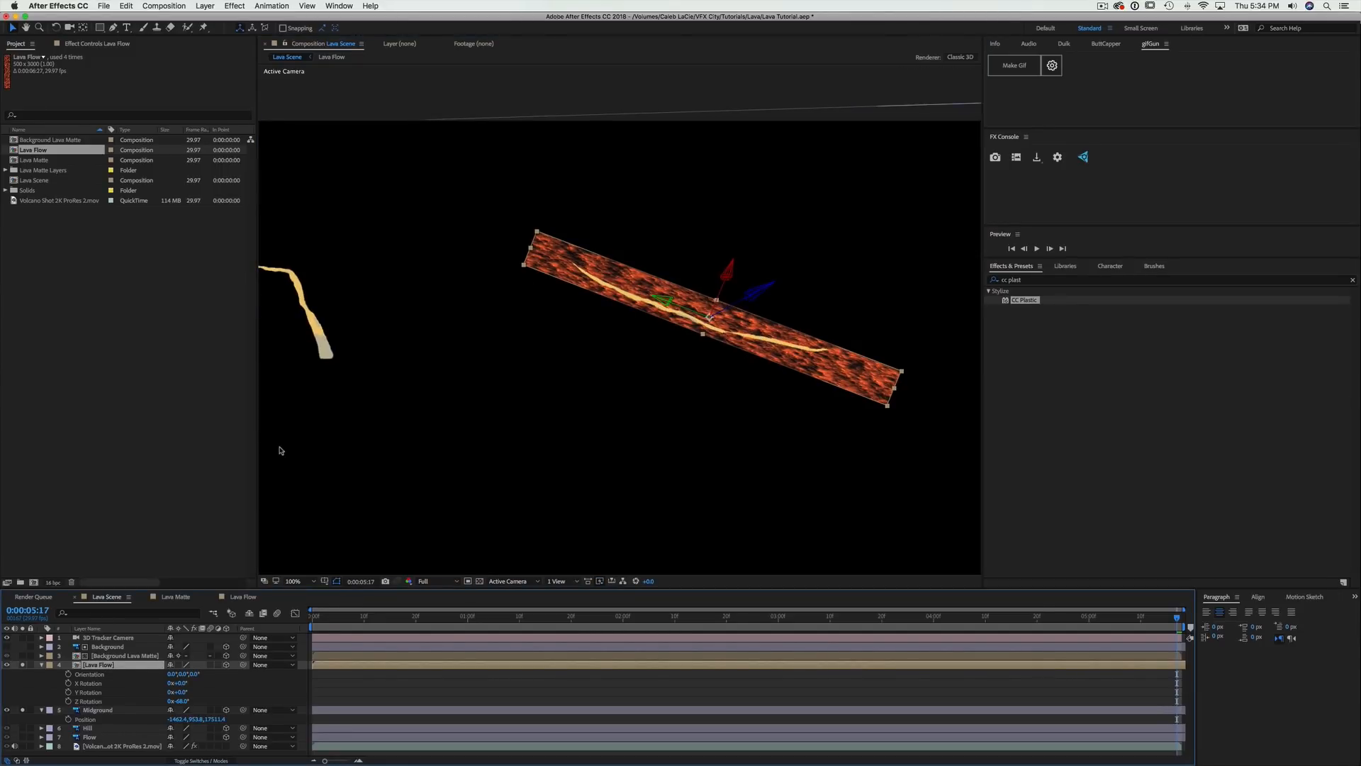
{"action": "key", "text": "super+d"}
{"action": "left_click_drag", "start_coordinate": [607, 378], "coordinate": [781, 396]}
{"action": "left_click_drag", "start_coordinate": [792, 287], "coordinate": [409, 261]}
{"action": "left_click_drag", "start_coordinate": [667, 400], "coordinate": [642, 413]}
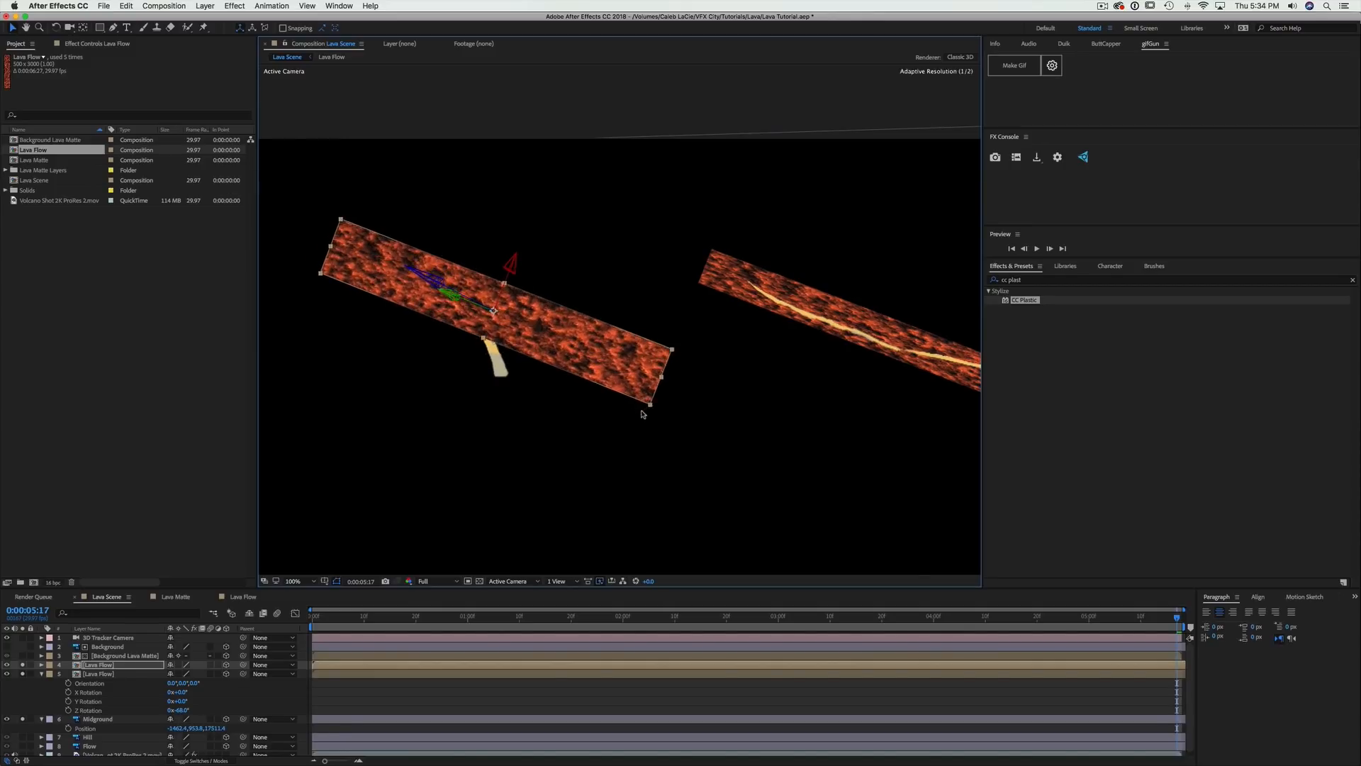
{"action": "key", "text": "w"}
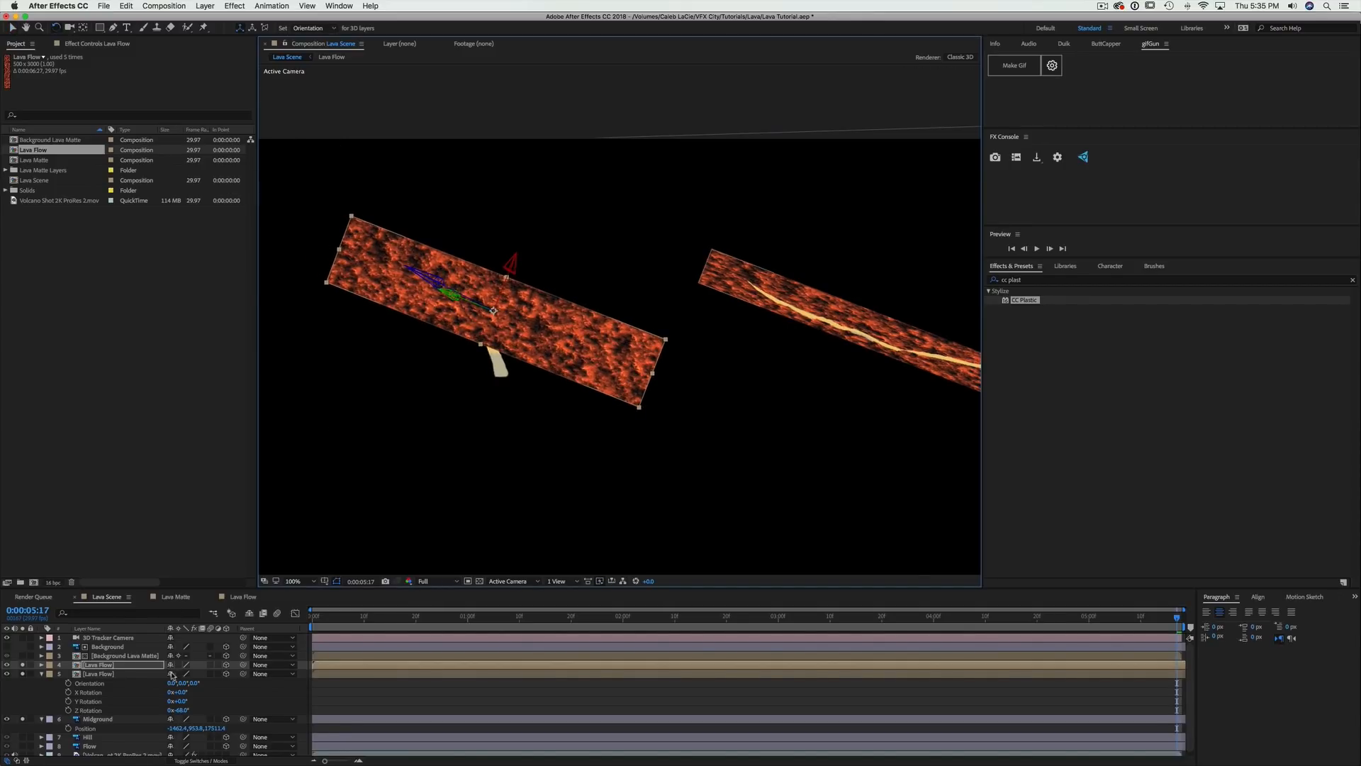
Set the copy's Z Rotation to -7° and position it over the descending part of the left-hand path
{"action": "key", "text": "r"}
{"action": "left_click_drag", "start_coordinate": [177, 701], "coordinate": [203, 685]}
{"action": "key", "text": "v"}
{"action": "left_click_drag", "start_coordinate": [482, 432], "coordinate": [526, 516]}
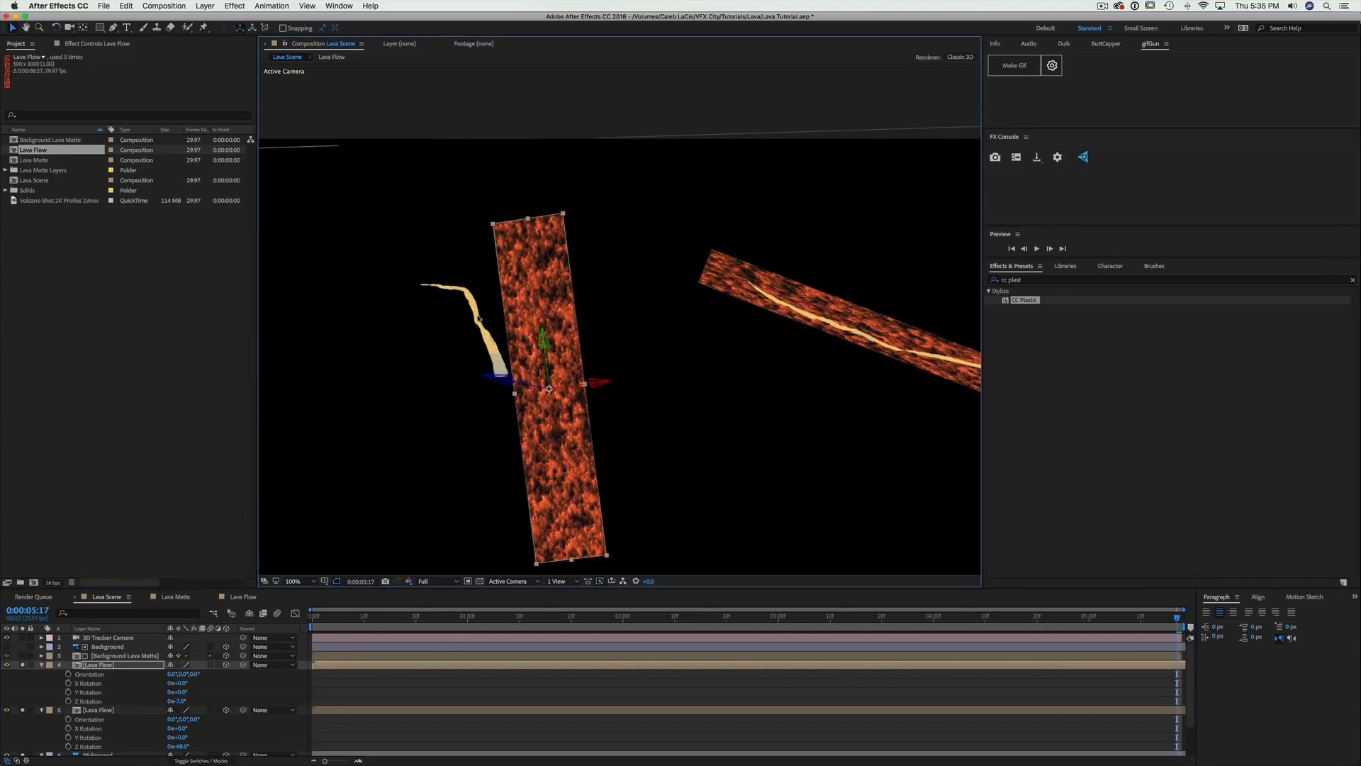
{"action": "left_click_drag", "start_coordinate": [526, 288], "coordinate": [484, 345]}
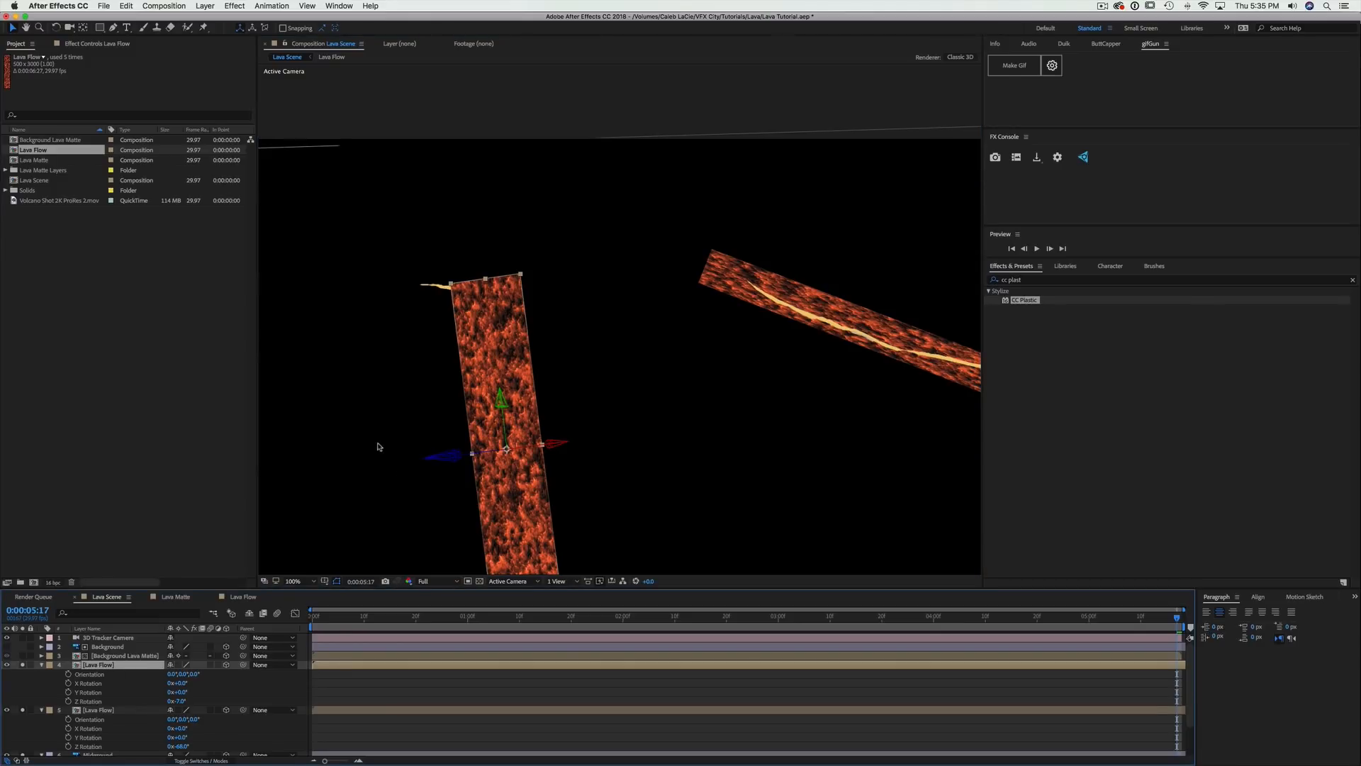
Duplicate the left-hand Lava Flow layer, set the copy's Z Rotation to -60° and move it over the path's upper bend
{"action": "key", "text": "super+d"}
{"action": "key", "text": "r"}
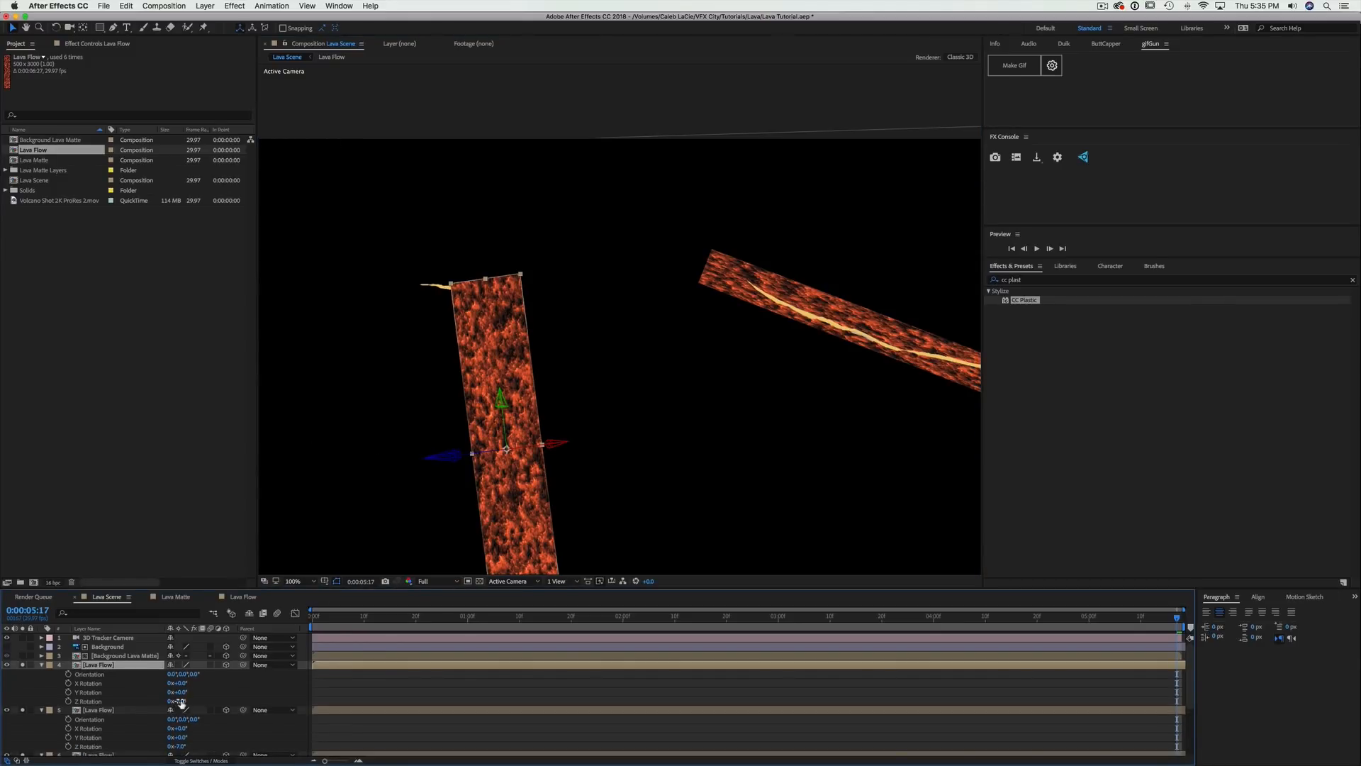
{"action": "left_click_drag", "start_coordinate": [178, 701], "coordinate": [154, 703]}
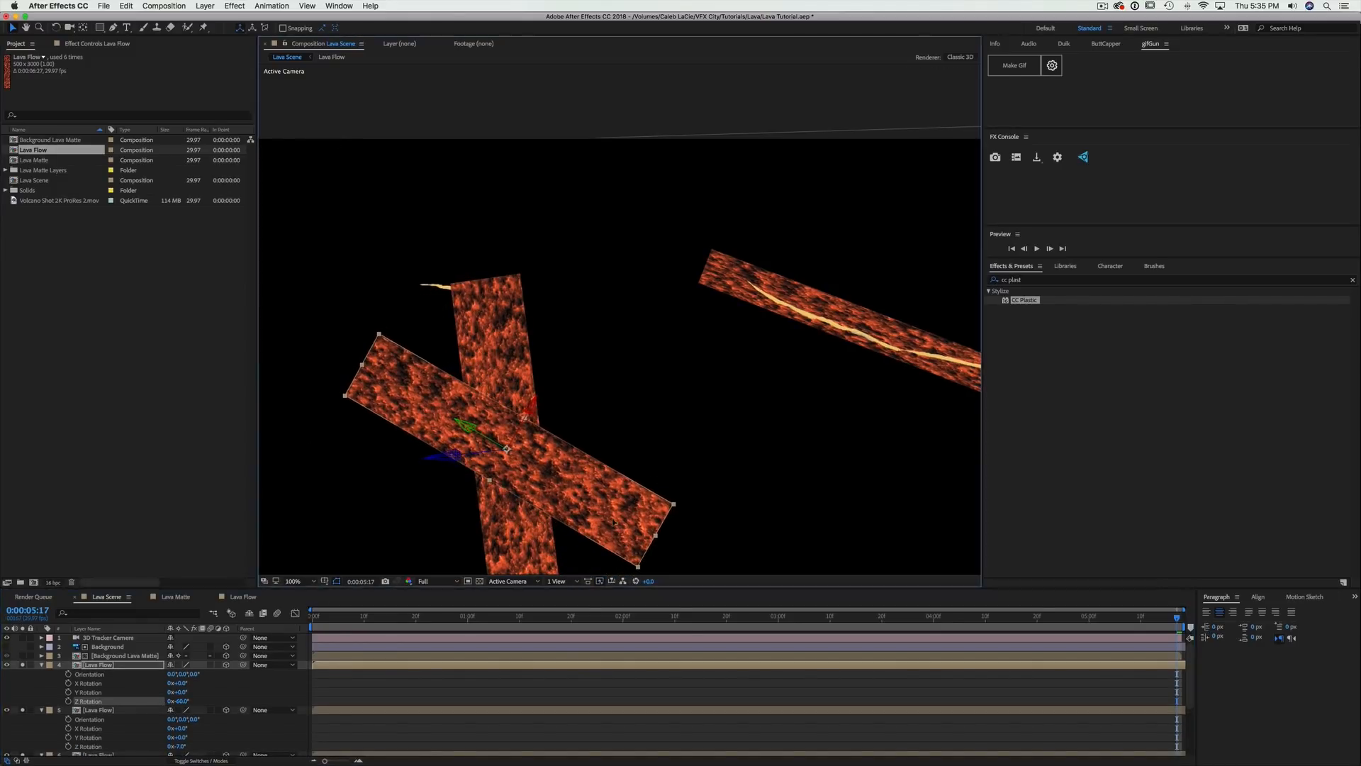
{"action": "left_click_drag", "start_coordinate": [515, 492], "coordinate": [656, 375]}
Lower the opacity of the steep Lava Flow strip to about 52% and the diagonal one to about 41% to reveal the path
{"action": "scroll", "coordinate": [656, 375], "scroll_direction": "up", "scroll_amount": 1}
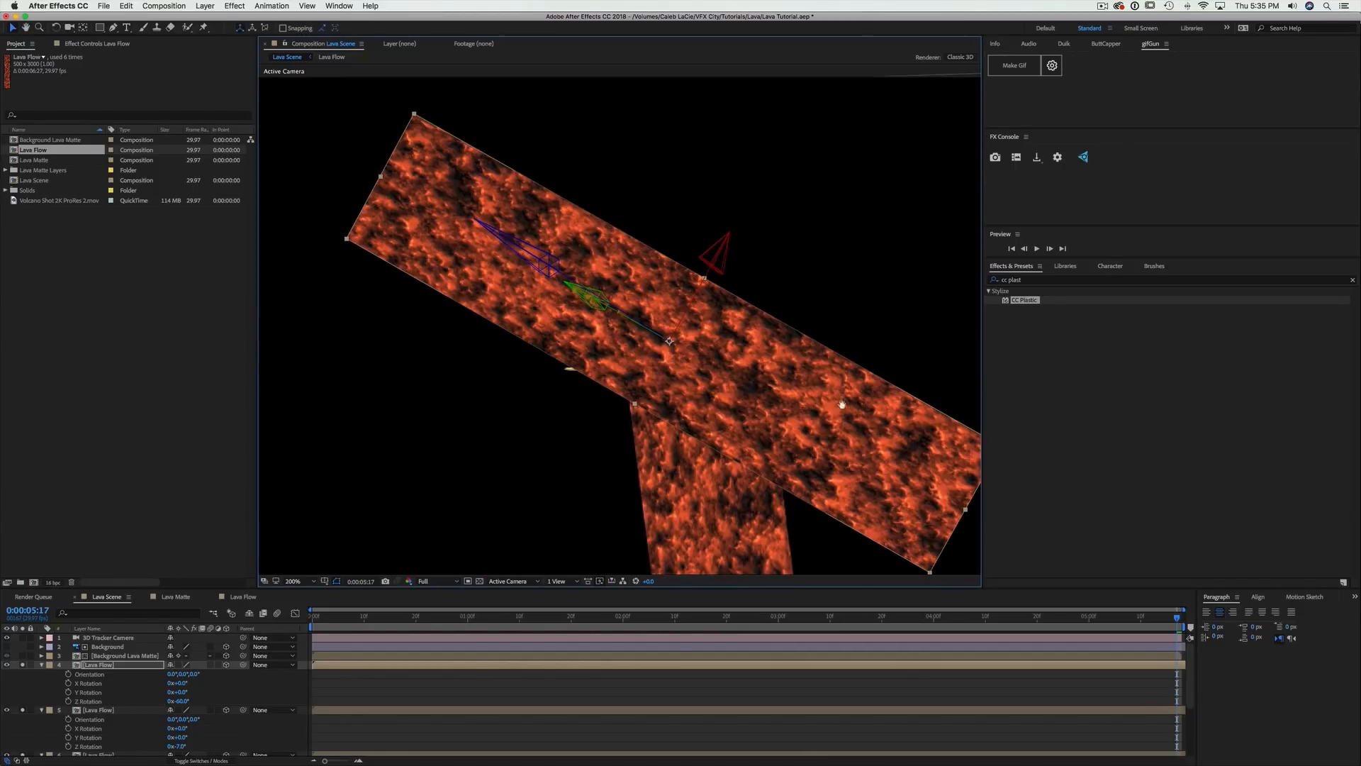
{"action": "left_click_drag", "start_coordinate": [842, 404], "coordinate": [778, 351]}
{"action": "left_click", "coordinate": [111, 709]}
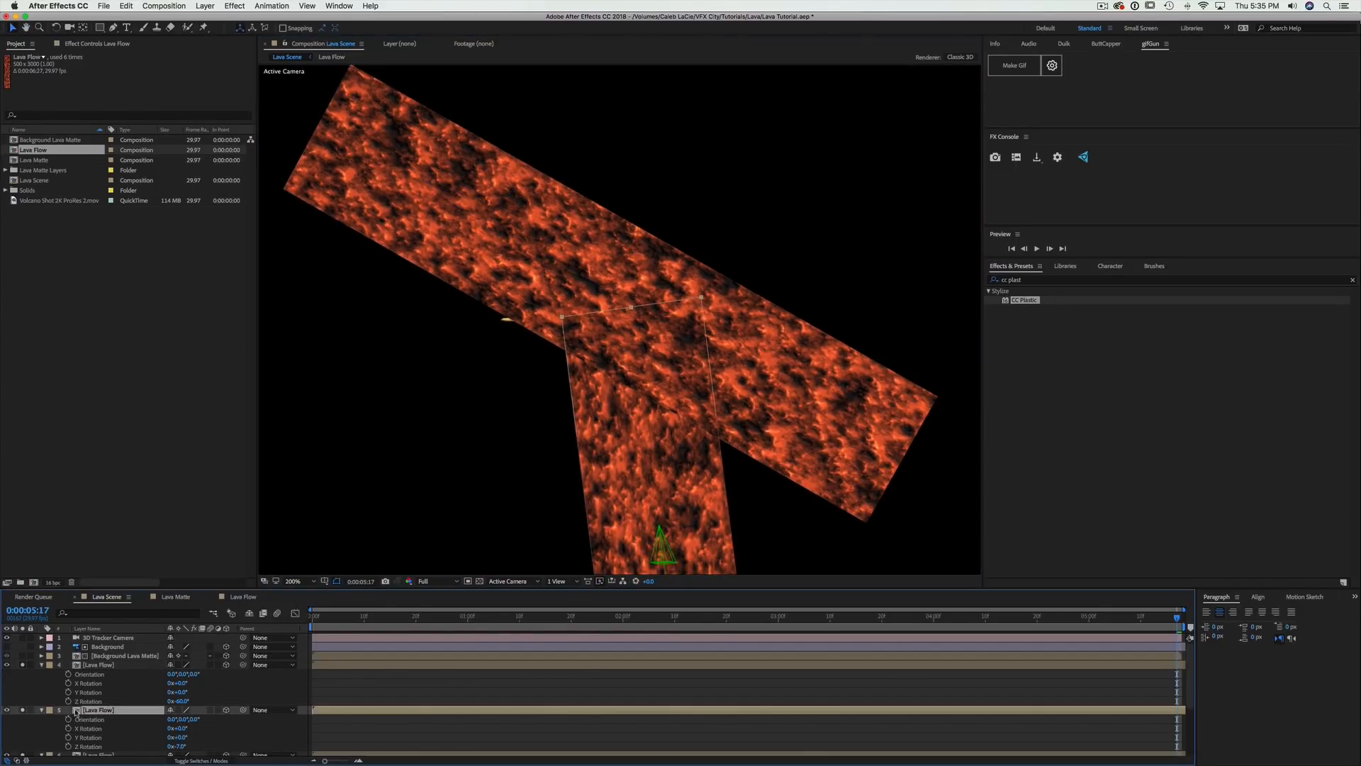
{"action": "left_click", "coordinate": [43, 710]}
{"action": "key", "text": "t"}
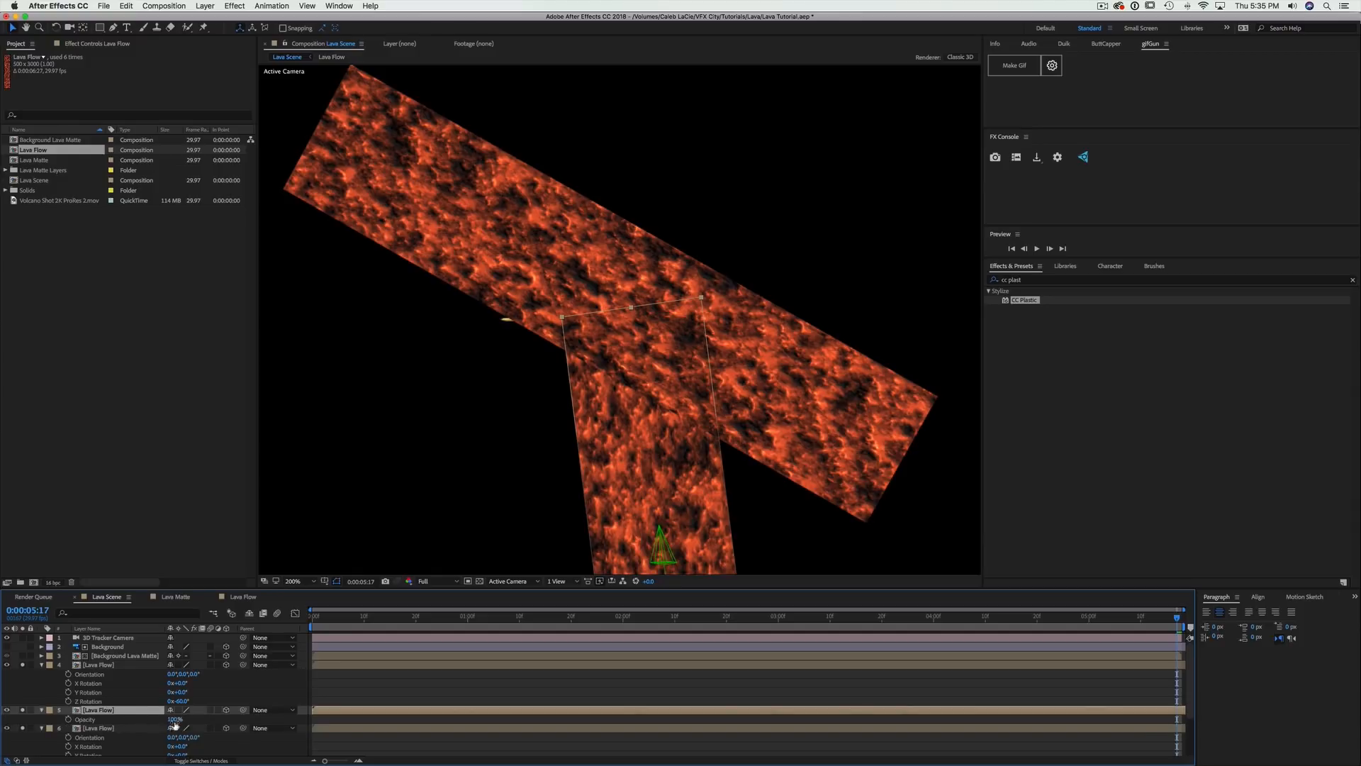
{"action": "left_click_drag", "start_coordinate": [175, 721], "coordinate": [142, 721]}
{"action": "left_click", "coordinate": [99, 665]}
{"action": "key", "text": "t"}
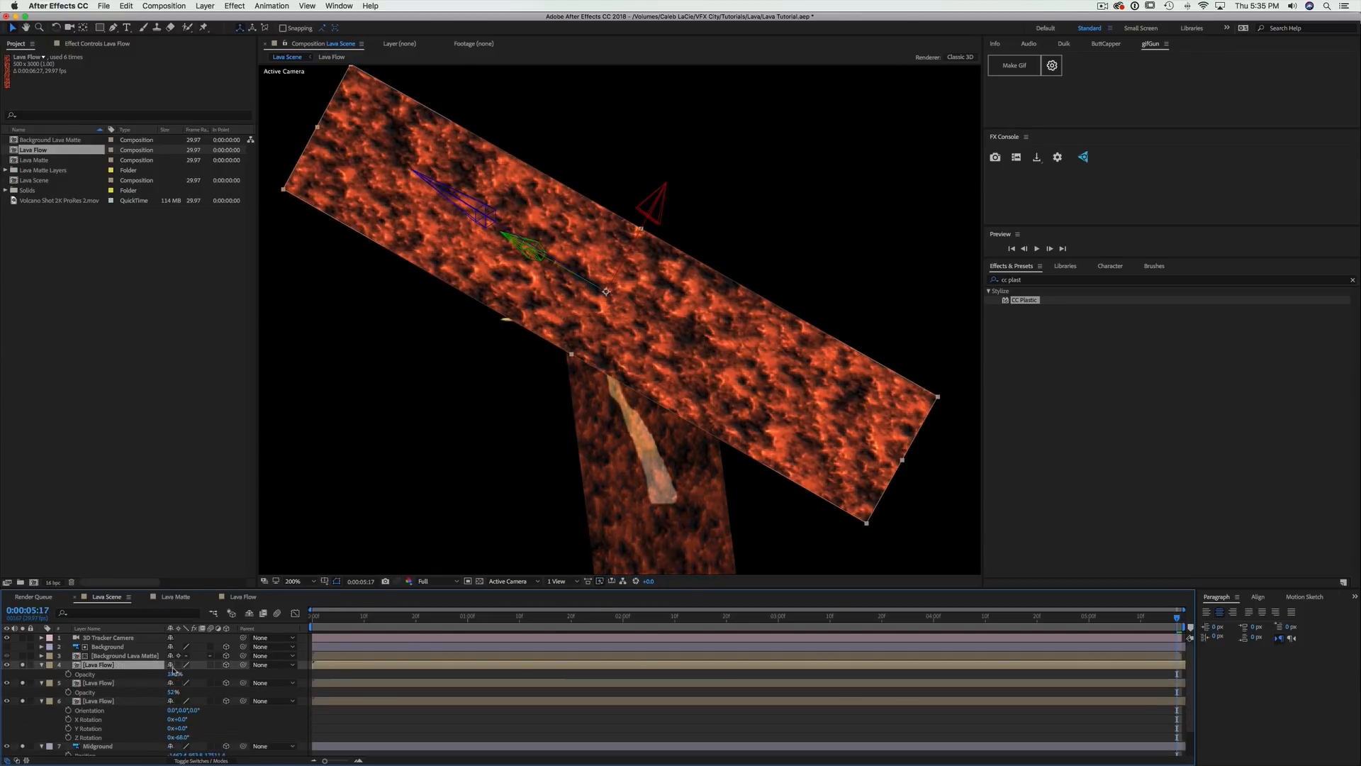
{"action": "left_click_drag", "start_coordinate": [171, 677], "coordinate": [129, 677]}
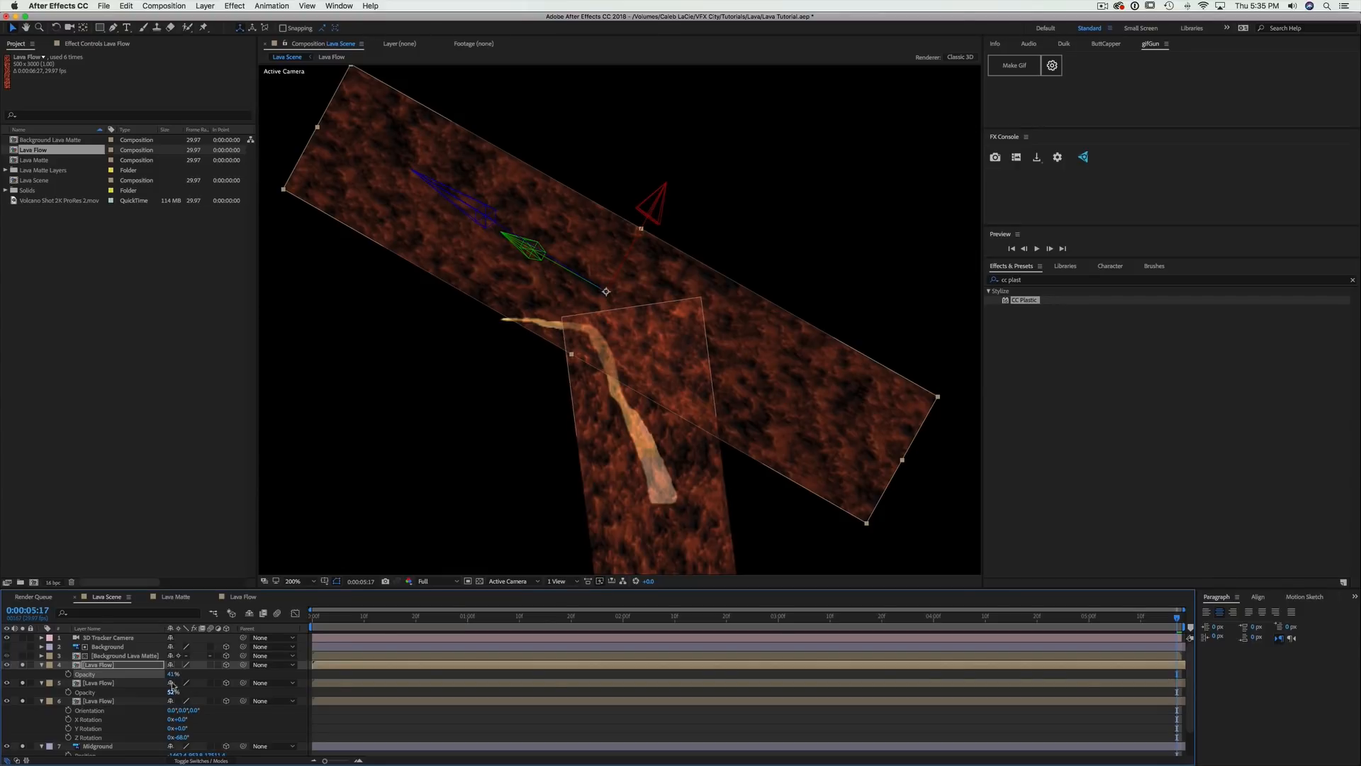
Scale the diagonal Lava Flow strip to about 784% and reposition it over the path's upper bend
{"action": "key", "text": "s"}
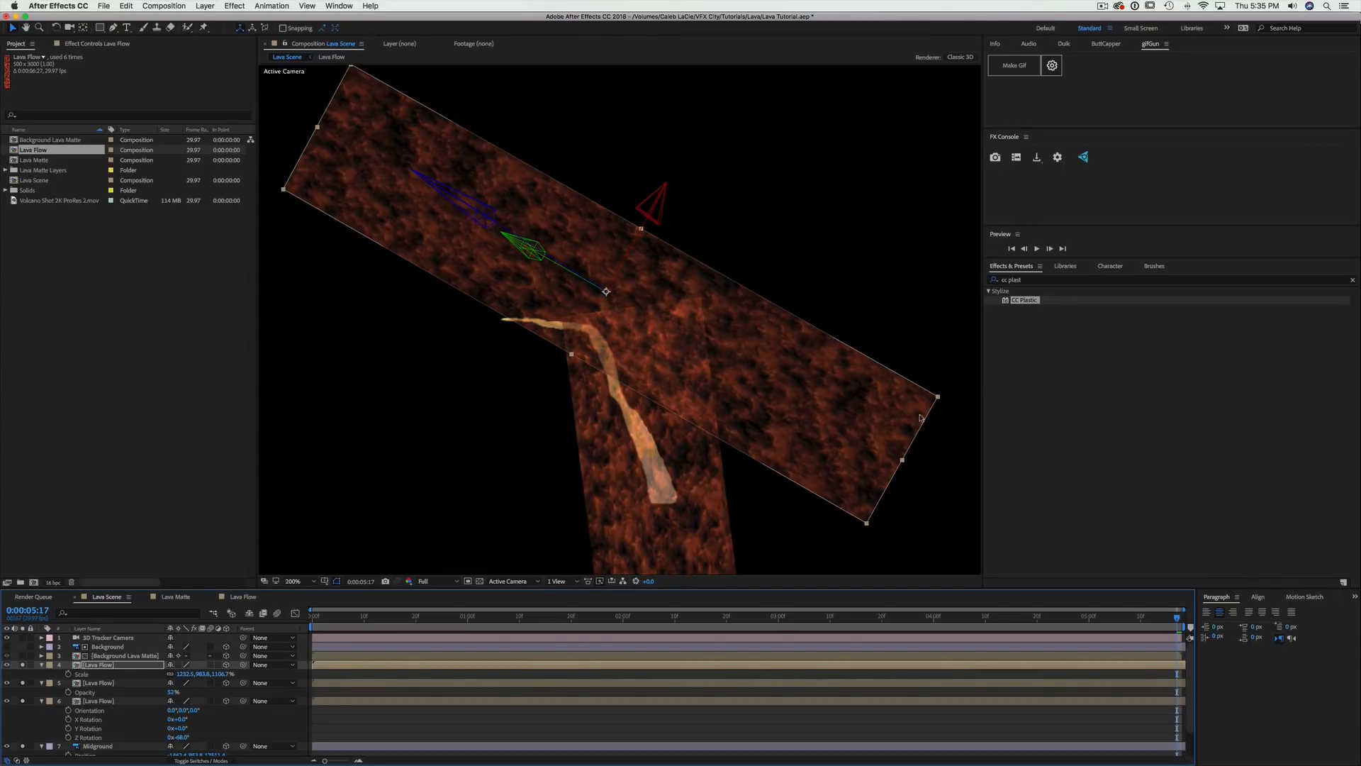
{"action": "left_click_drag", "start_coordinate": [937, 398], "coordinate": [863, 385]}
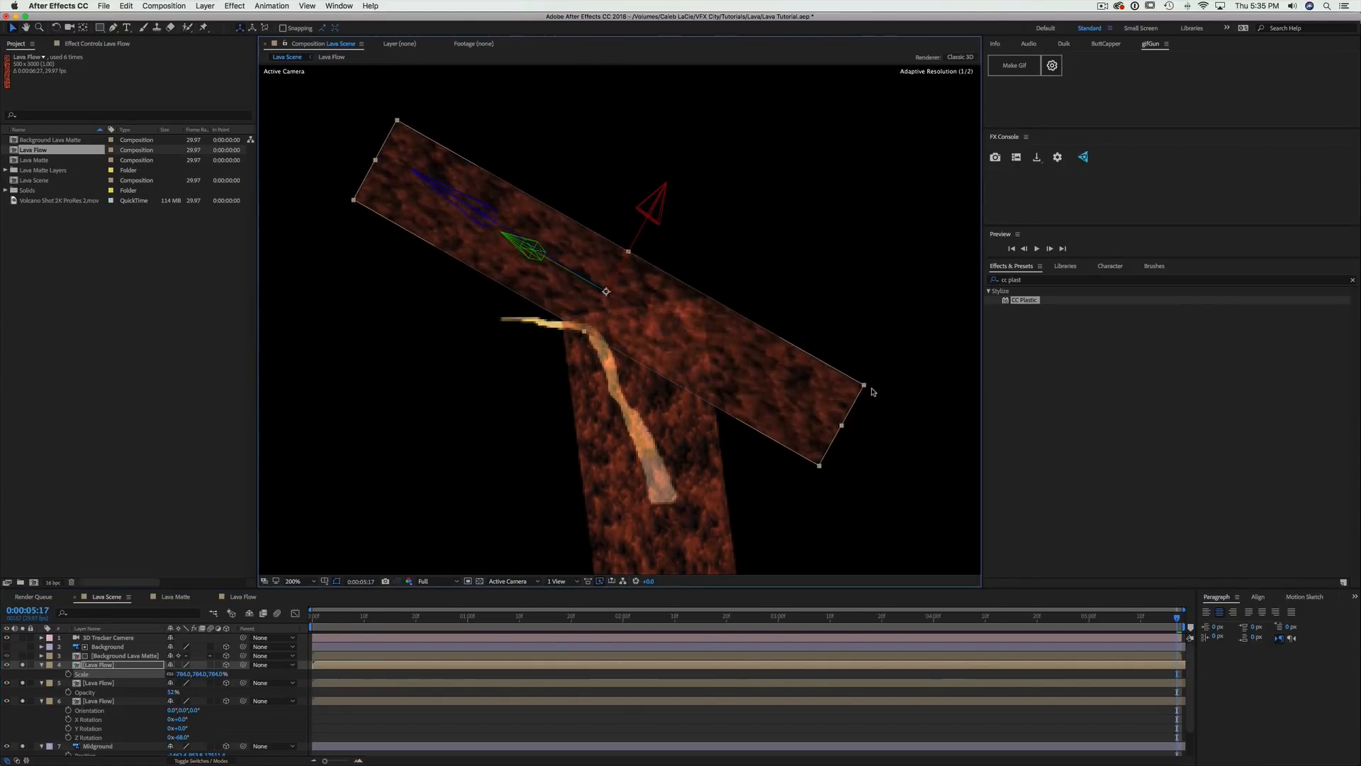
{"action": "left_click_drag", "start_coordinate": [646, 355], "coordinate": [633, 389]}
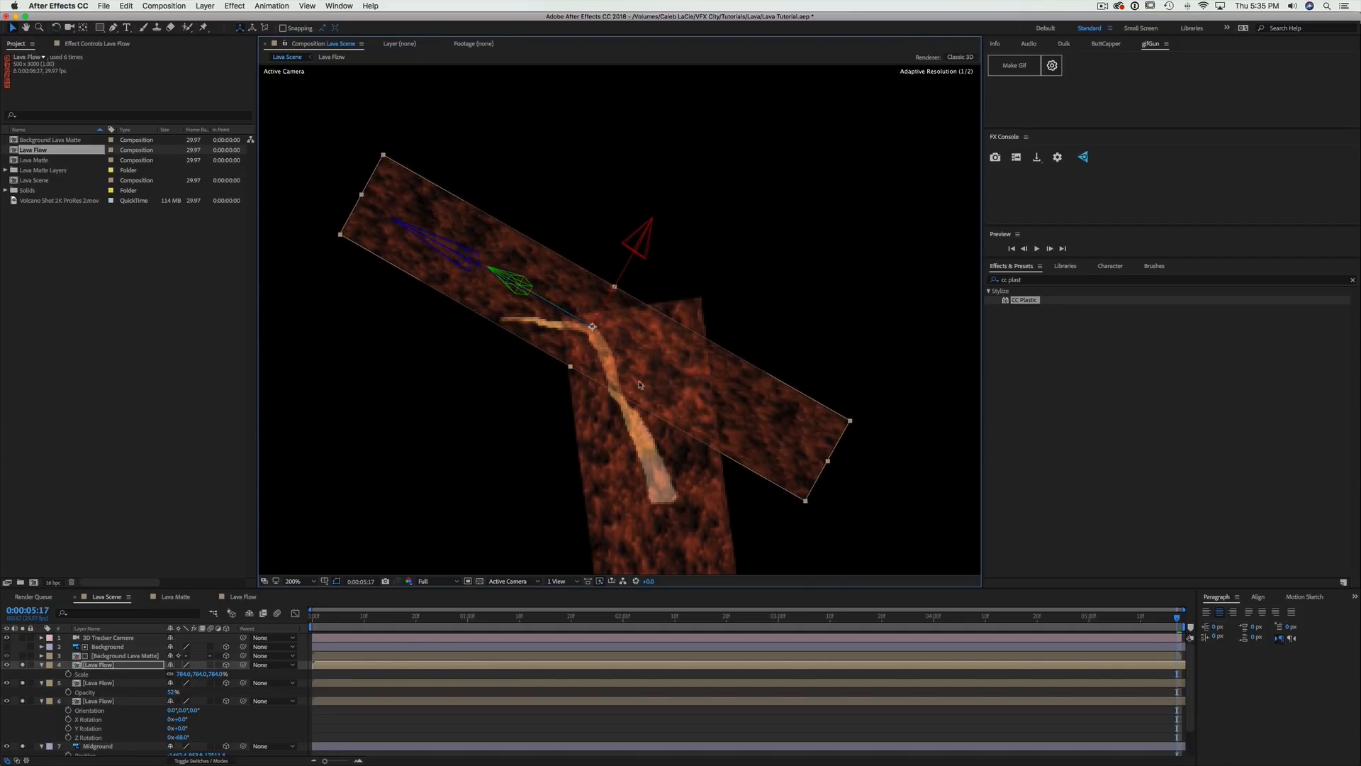
Draw a closed, curved Pen mask on the diagonal Lava Flow layer around the path's upper horizontal section
{"action": "left_click", "coordinate": [114, 27]}
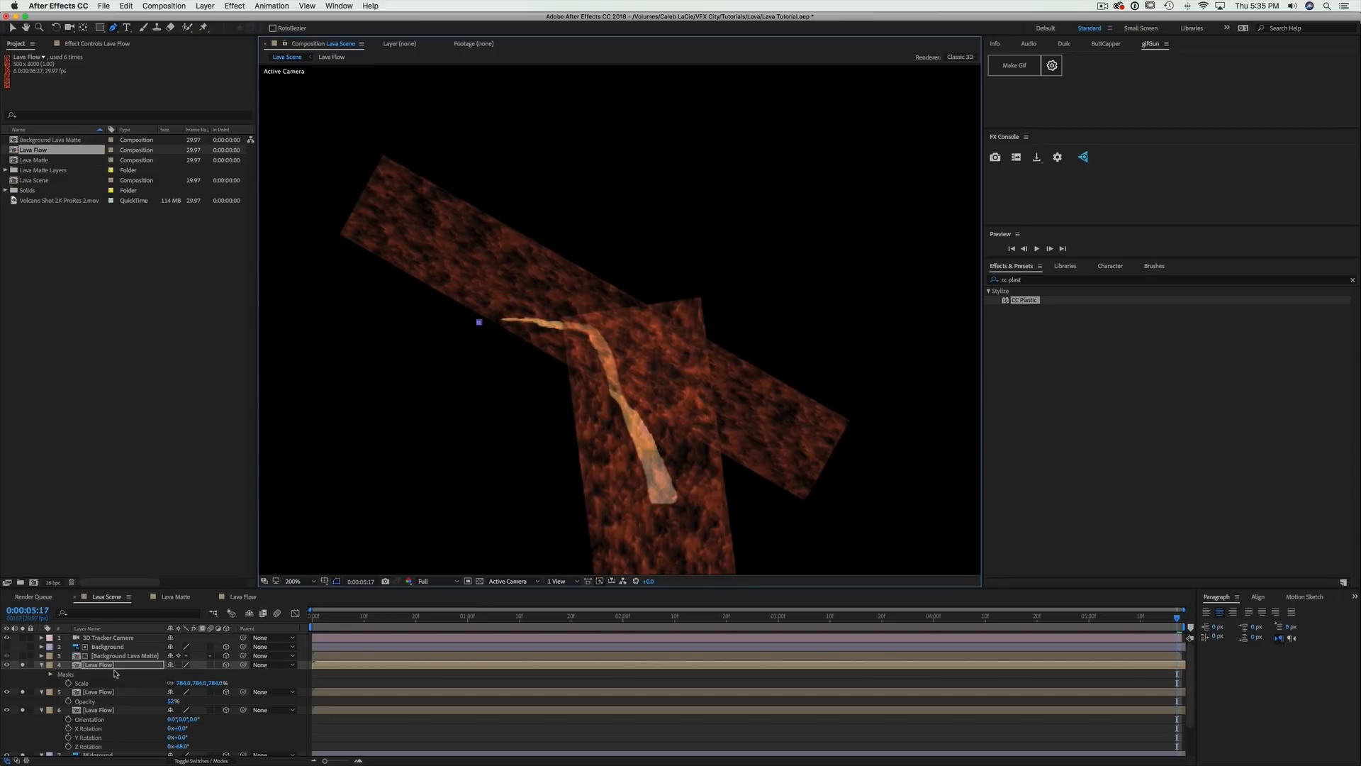
{"action": "left_click_drag", "start_coordinate": [484, 322], "coordinate": [494, 310]}
{"action": "left_click_drag", "start_coordinate": [596, 306], "coordinate": [629, 312]}
{"action": "left_click", "coordinate": [653, 340]}
{"action": "left_click_drag", "start_coordinate": [553, 344], "coordinate": [518, 343]}
{"action": "left_click", "coordinate": [485, 321]}
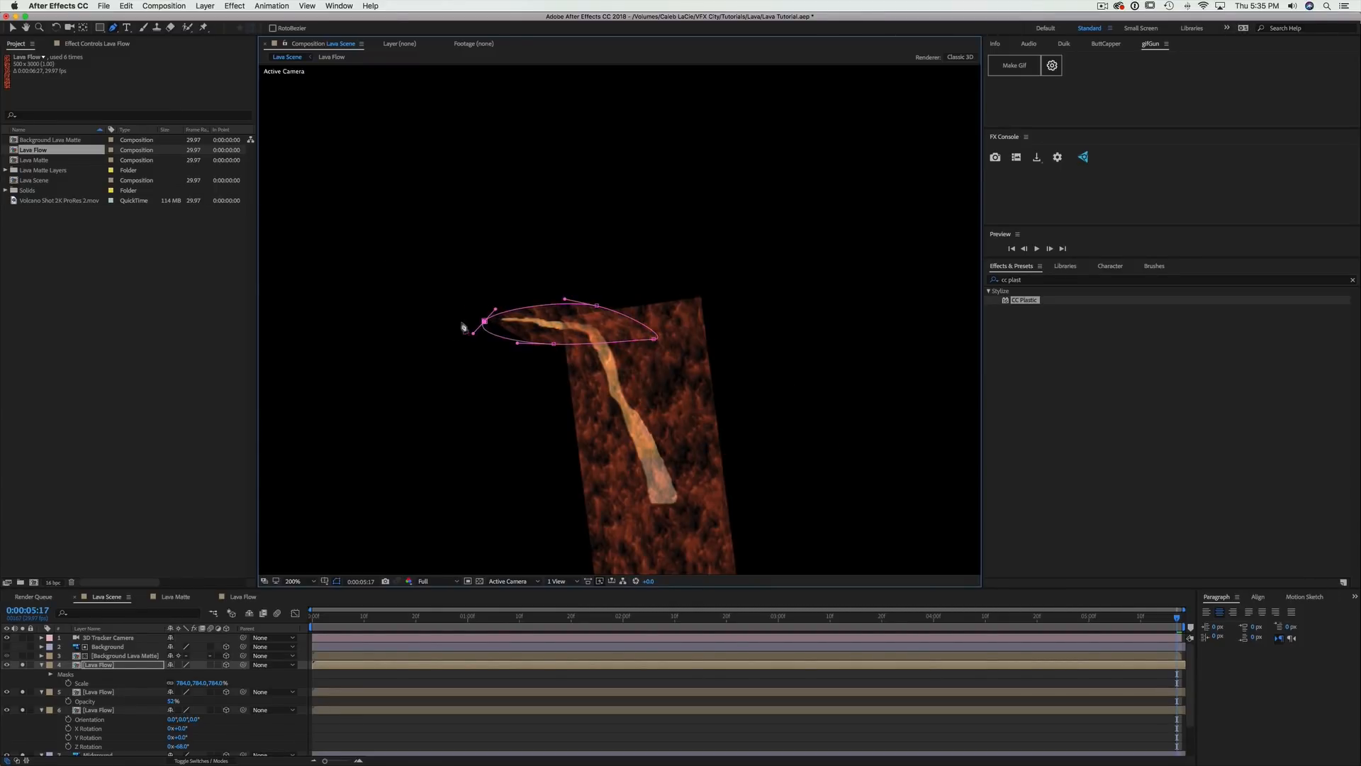
Raise the opacity of the masked Lava Flow layer to 89% and the steep strip to 100%
{"action": "left_click", "coordinate": [94, 691], "text": "shift"}
{"action": "key", "text": "t"}
{"action": "left_click_drag", "start_coordinate": [172, 693], "coordinate": [638, 492]}
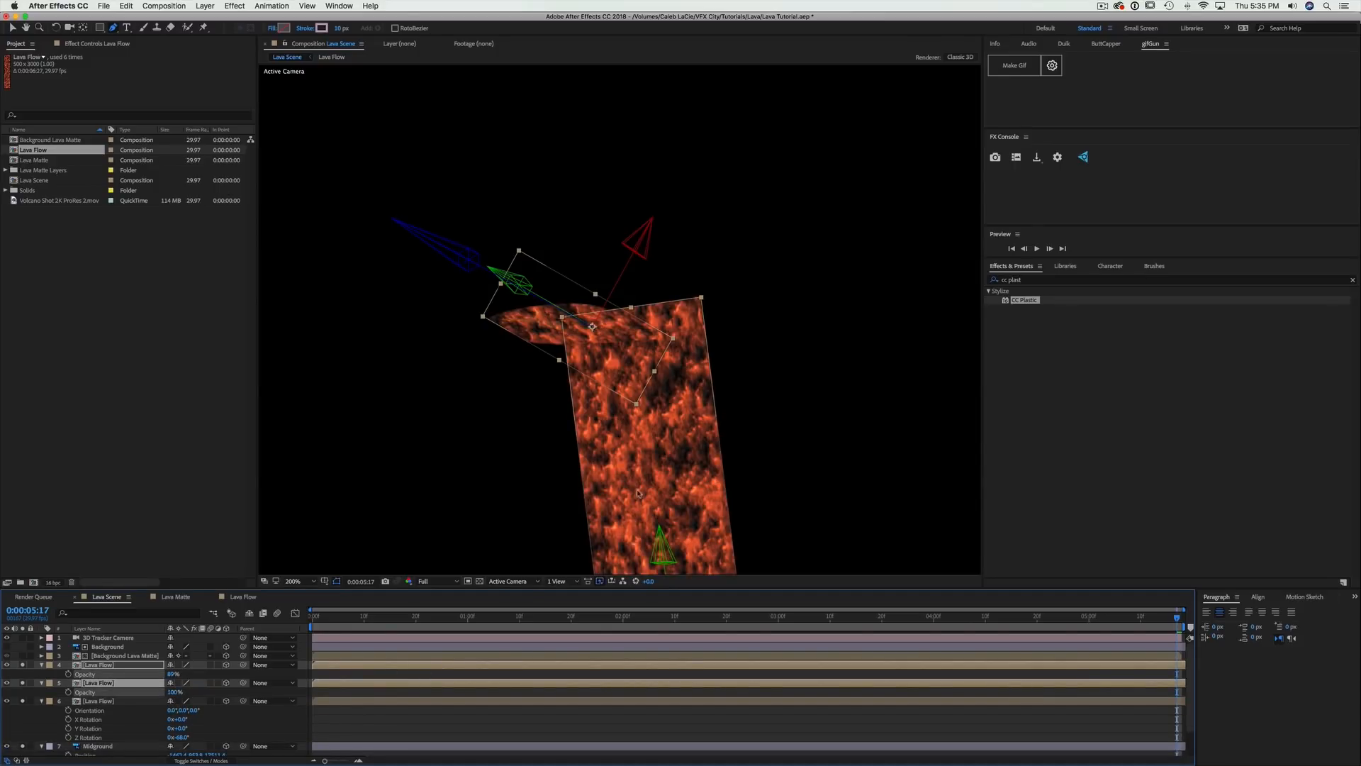
{"action": "key", "text": "v"}
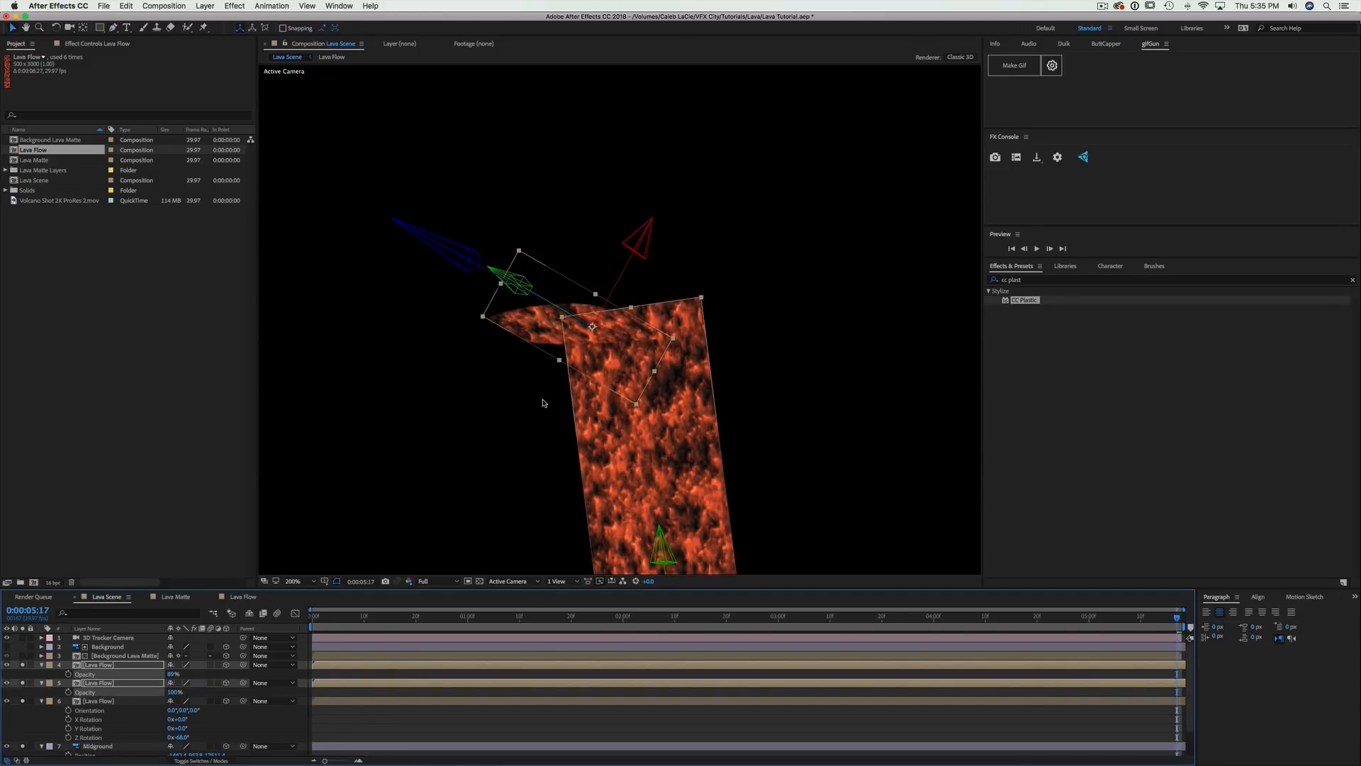
Reshape the right end of the mask where the masked Lava Flow overlaps the steep strip
{"action": "left_click", "coordinate": [100, 665]}
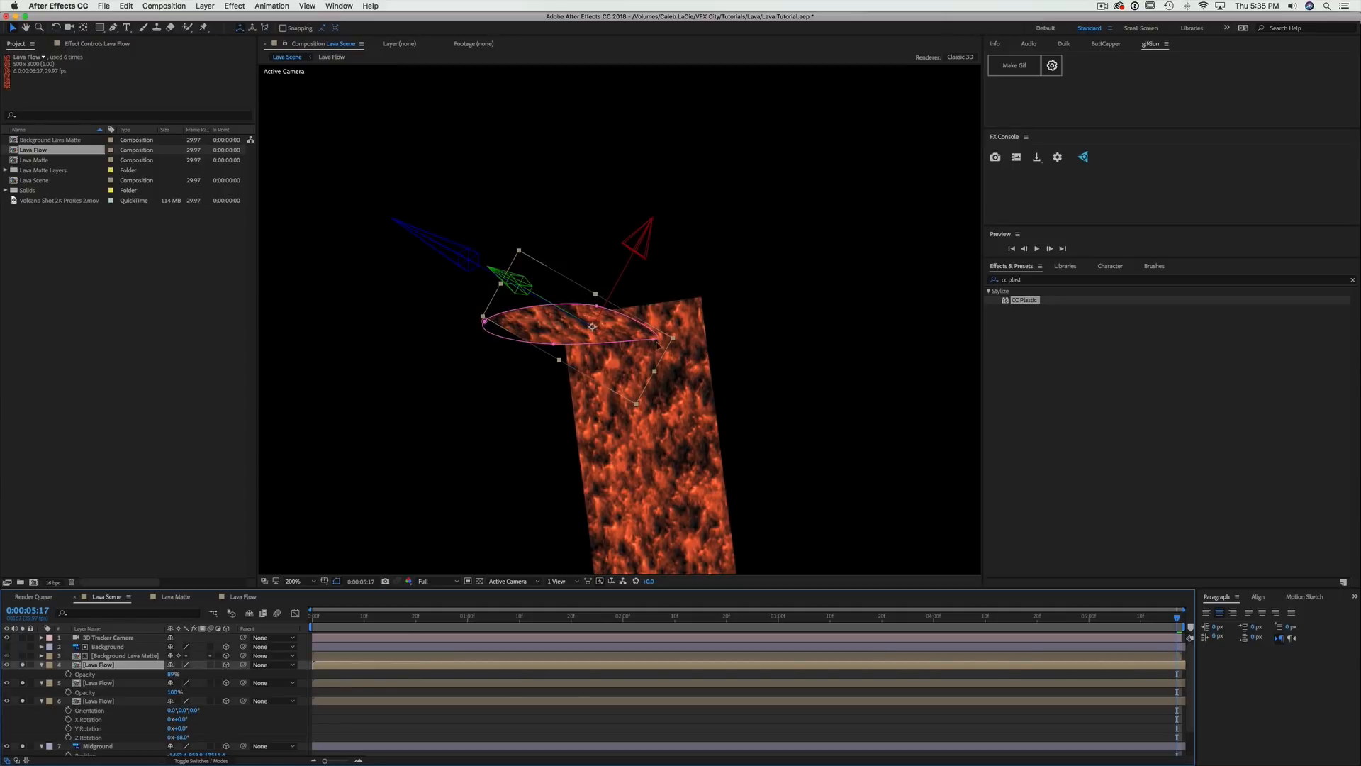
{"action": "key", "text": "period"}
{"action": "key", "text": "period"}
{"action": "left_click_drag", "start_coordinate": [688, 361], "coordinate": [631, 349]}
Feather the mask by 76 pixels and move its left end point up and outward
{"action": "key", "text": "f"}
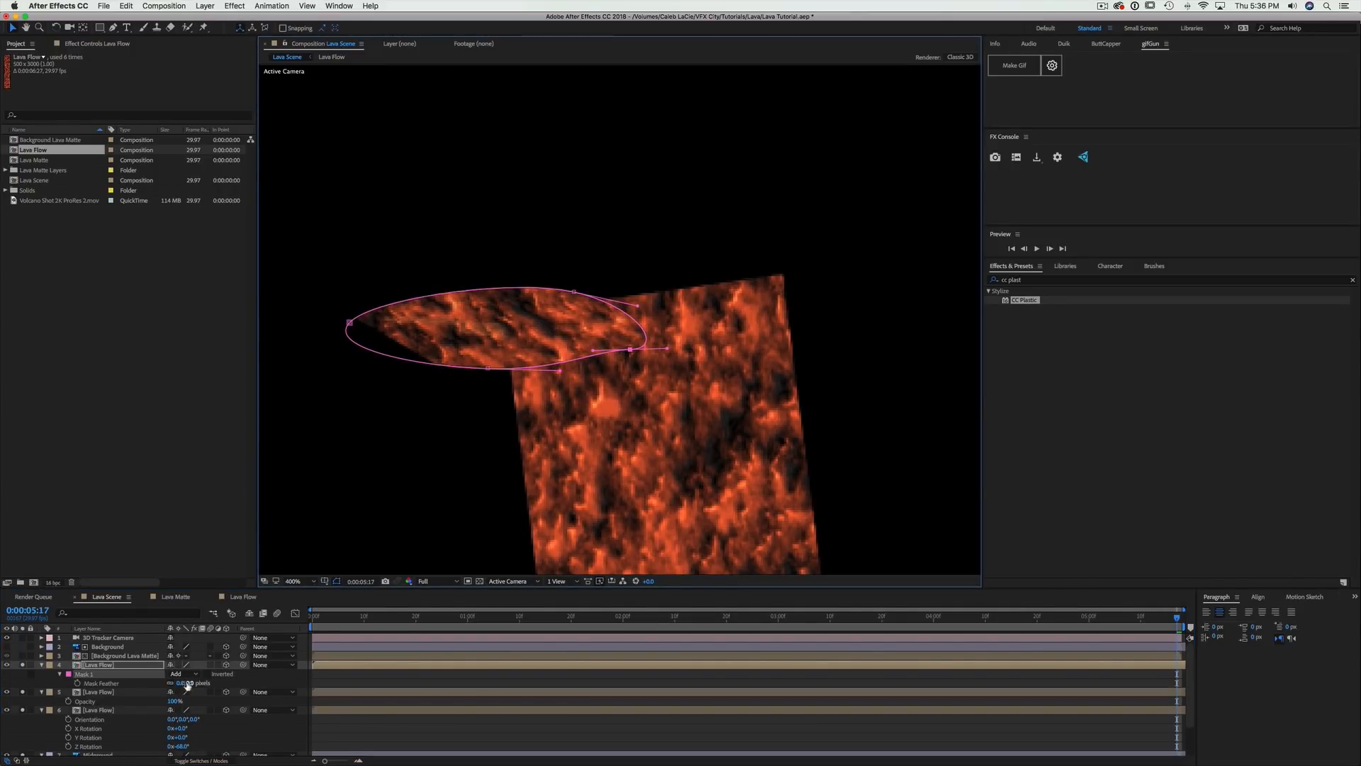
{"action": "left_click_drag", "start_coordinate": [187, 684], "coordinate": [236, 682]}
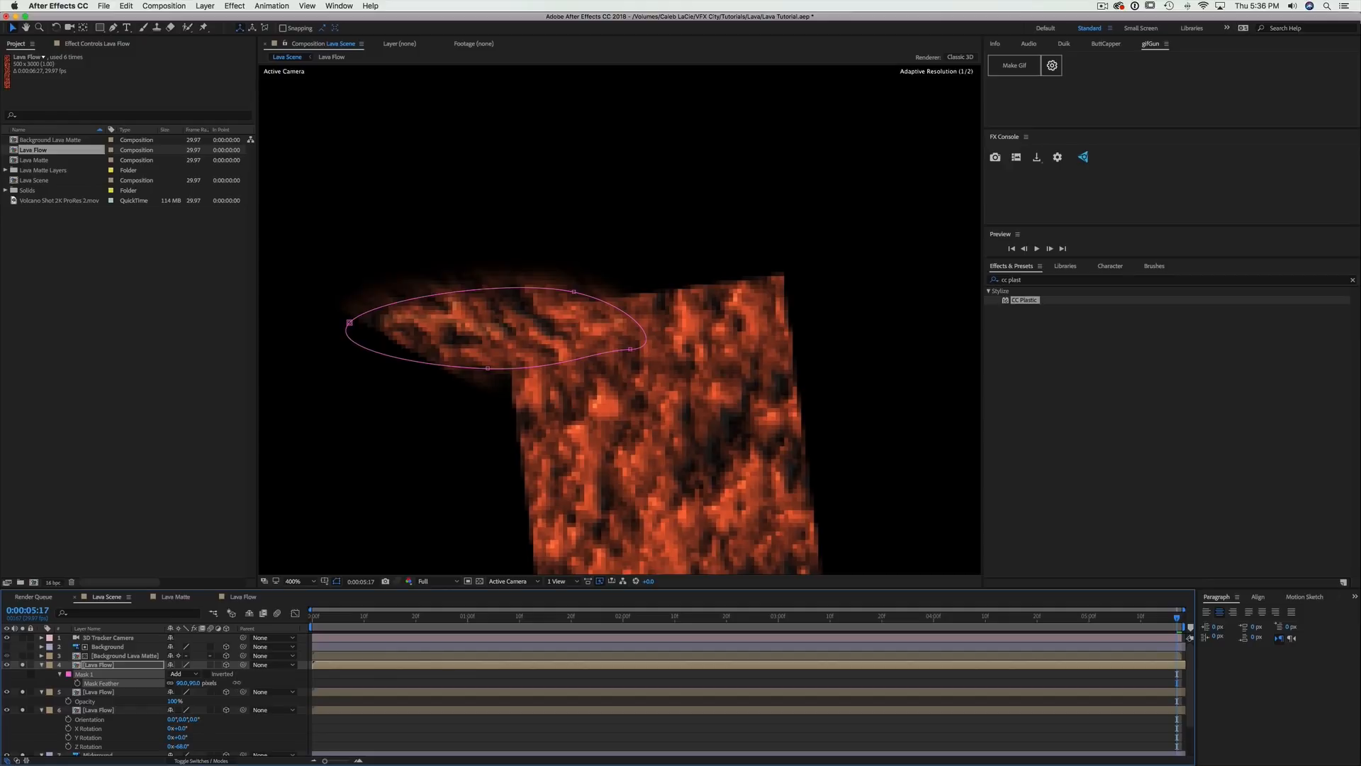
{"action": "left_click", "coordinate": [395, 328]}
{"action": "left_click_drag", "start_coordinate": [350, 323], "coordinate": [330, 284]}
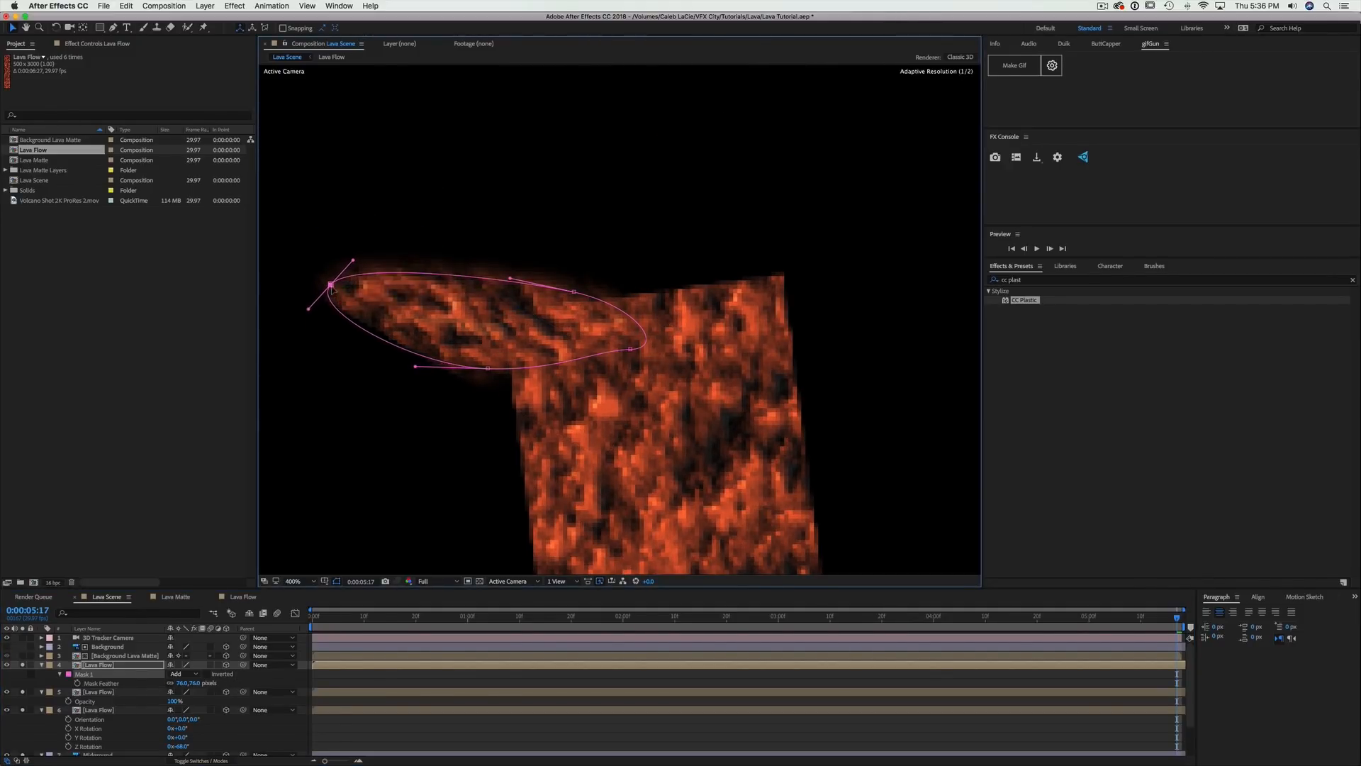
{"action": "left_click", "coordinate": [648, 402]}
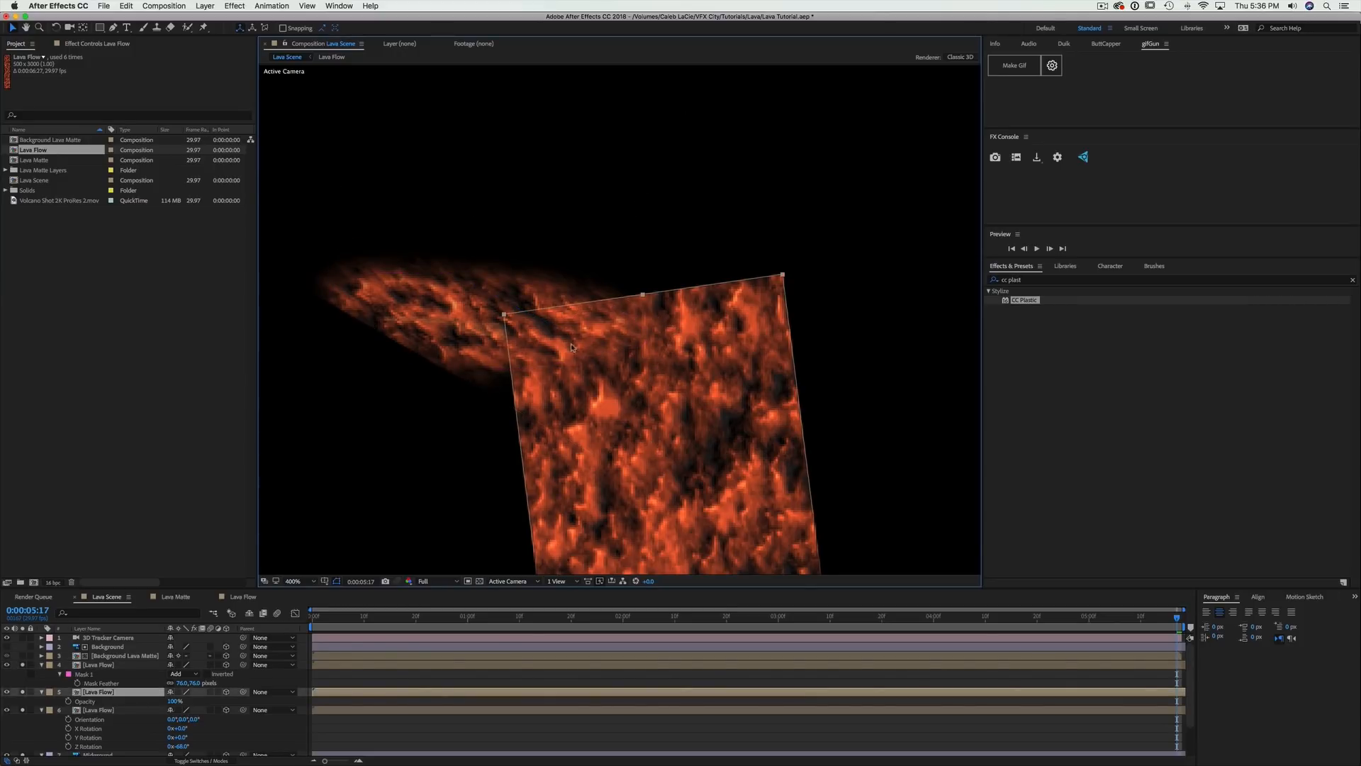
Collapse the expanded properties of the three midground Lava Flow layers
{"action": "scroll", "coordinate": [572, 346], "scroll_direction": "down", "scroll_amount": 4}
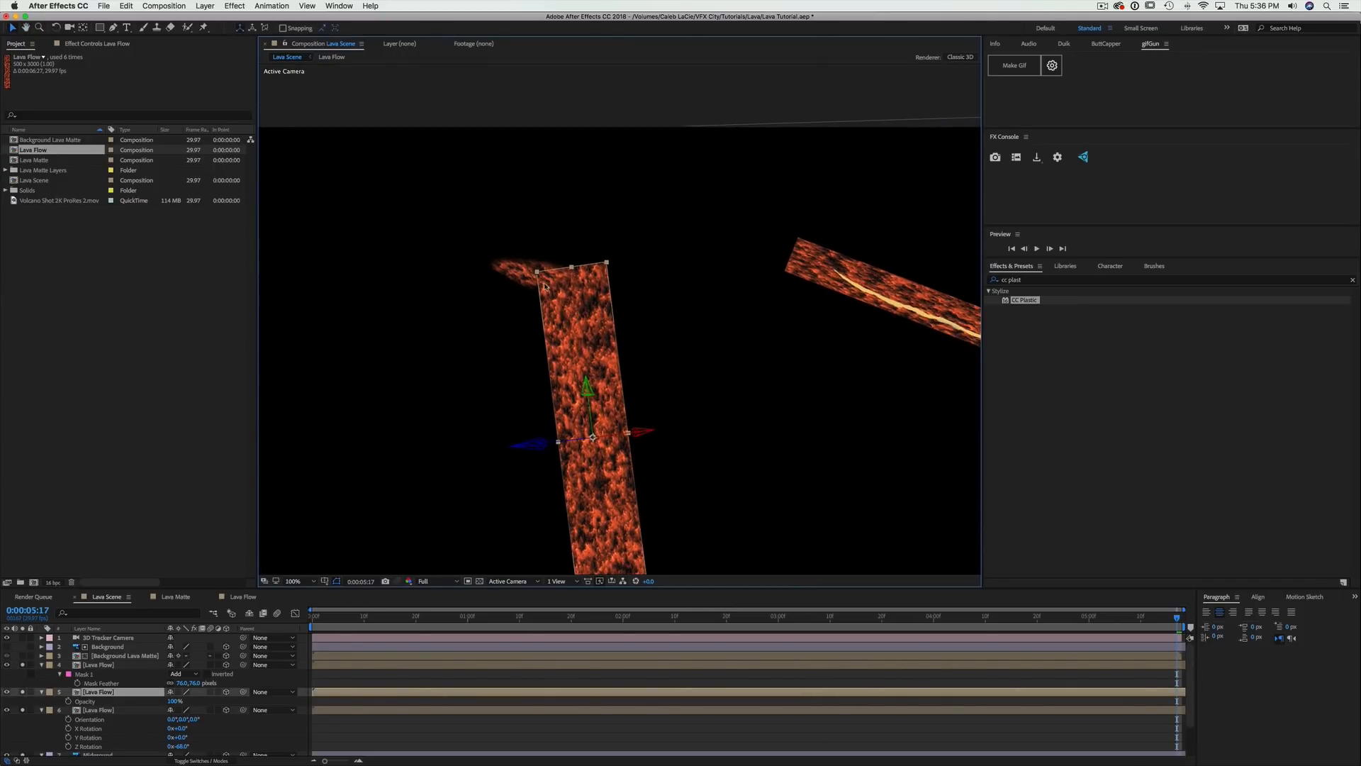
{"action": "left_click_drag", "start_coordinate": [631, 328], "coordinate": [470, 263]}
{"action": "left_click", "coordinate": [41, 665]}
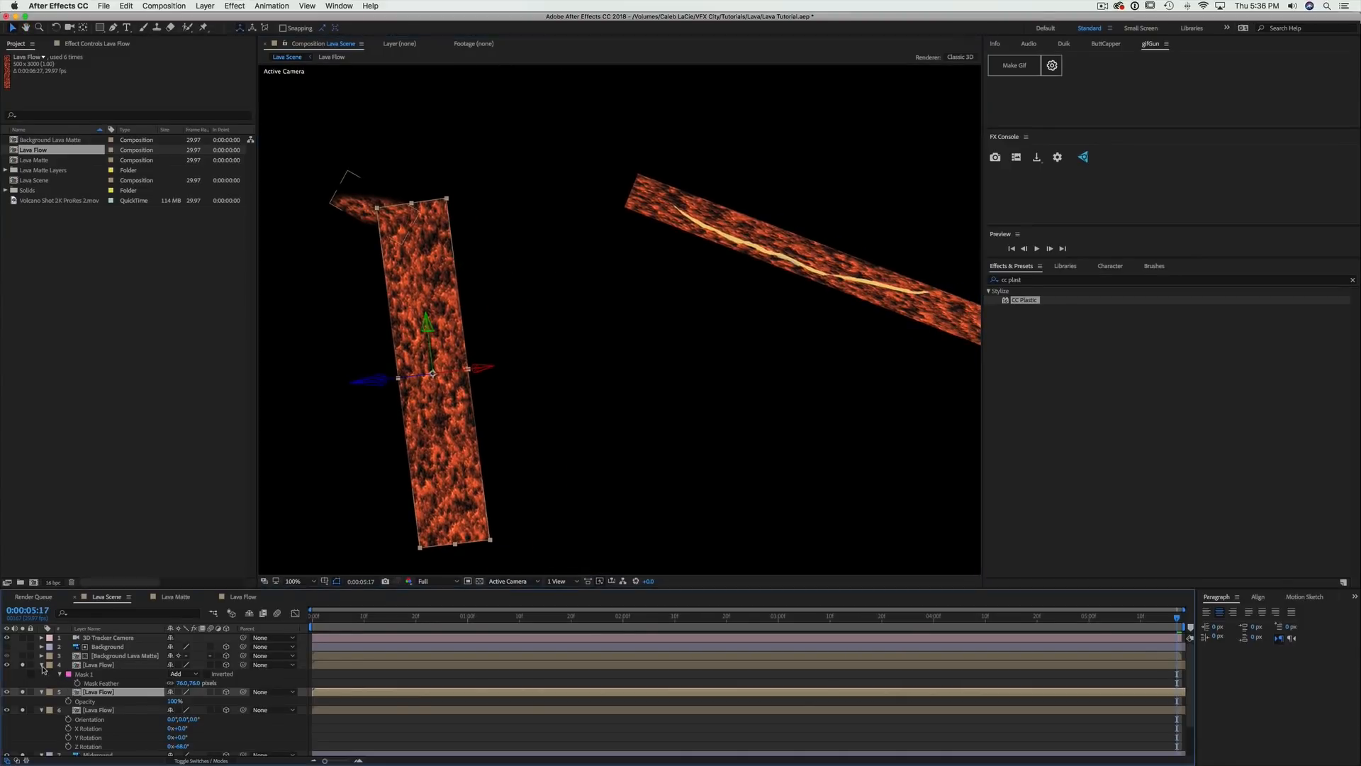
{"action": "left_click", "coordinate": [41, 674]}
{"action": "left_click", "coordinate": [40, 685]}
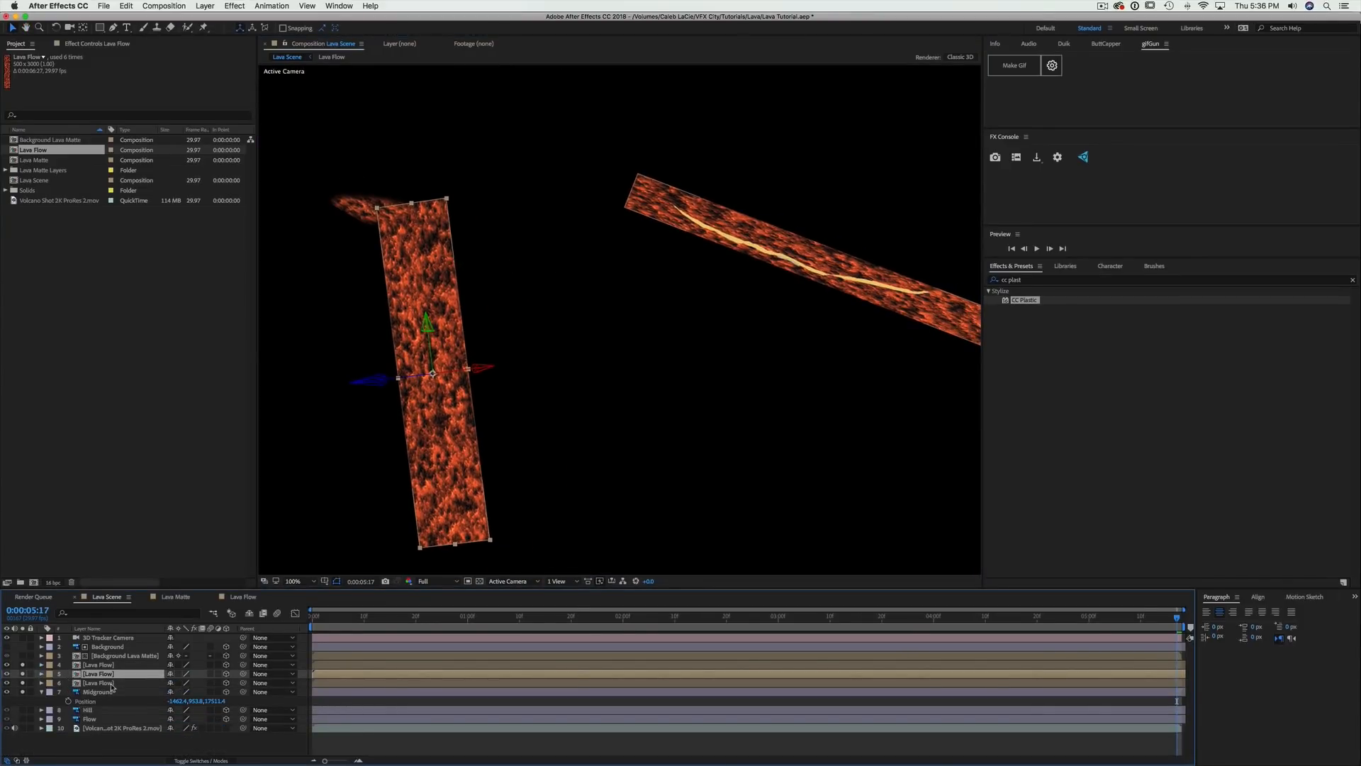
Pre-compose the three midground Lava Flow layers as Midground Lava Matte, moving all attributes into the new composition
{"action": "left_click", "coordinate": [97, 683], "text": "shift"}
{"action": "left_click", "coordinate": [101, 665], "text": "shift"}
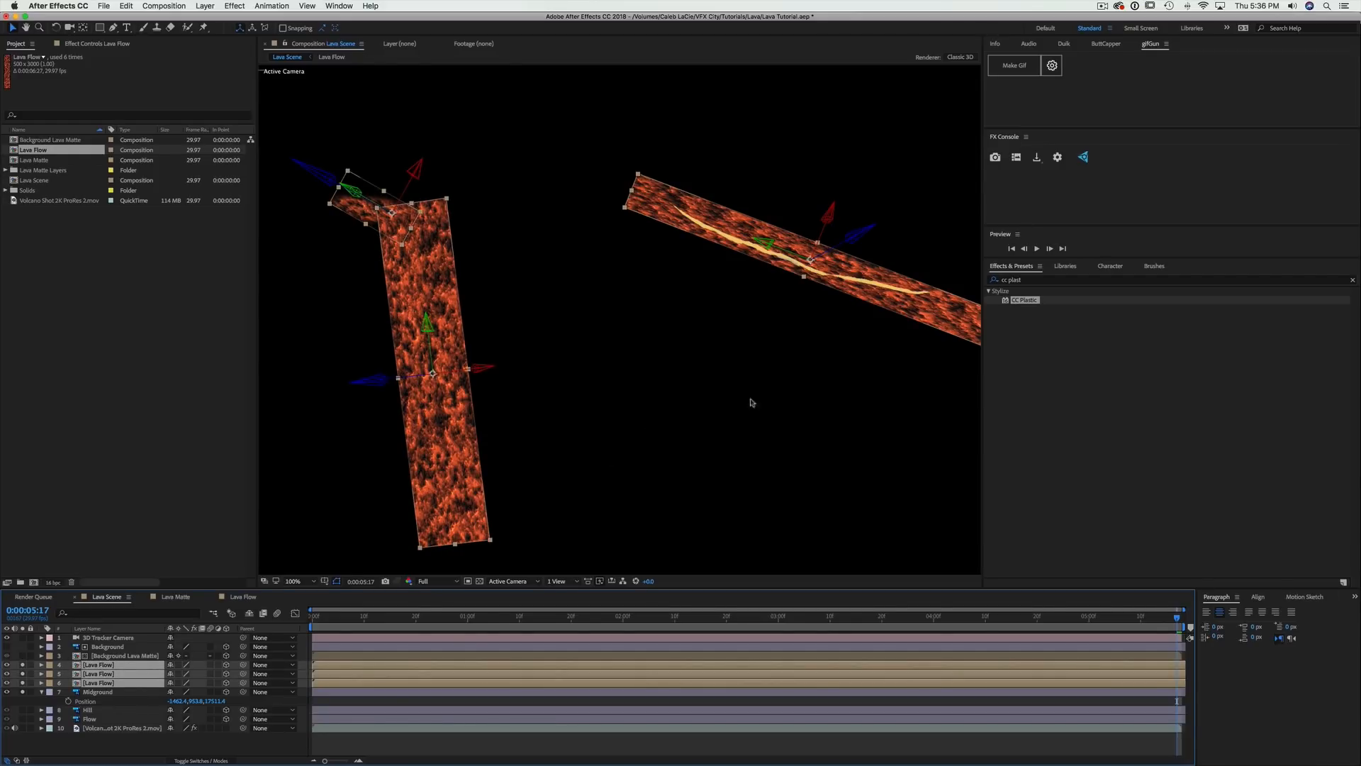
{"action": "key", "text": "comma"}
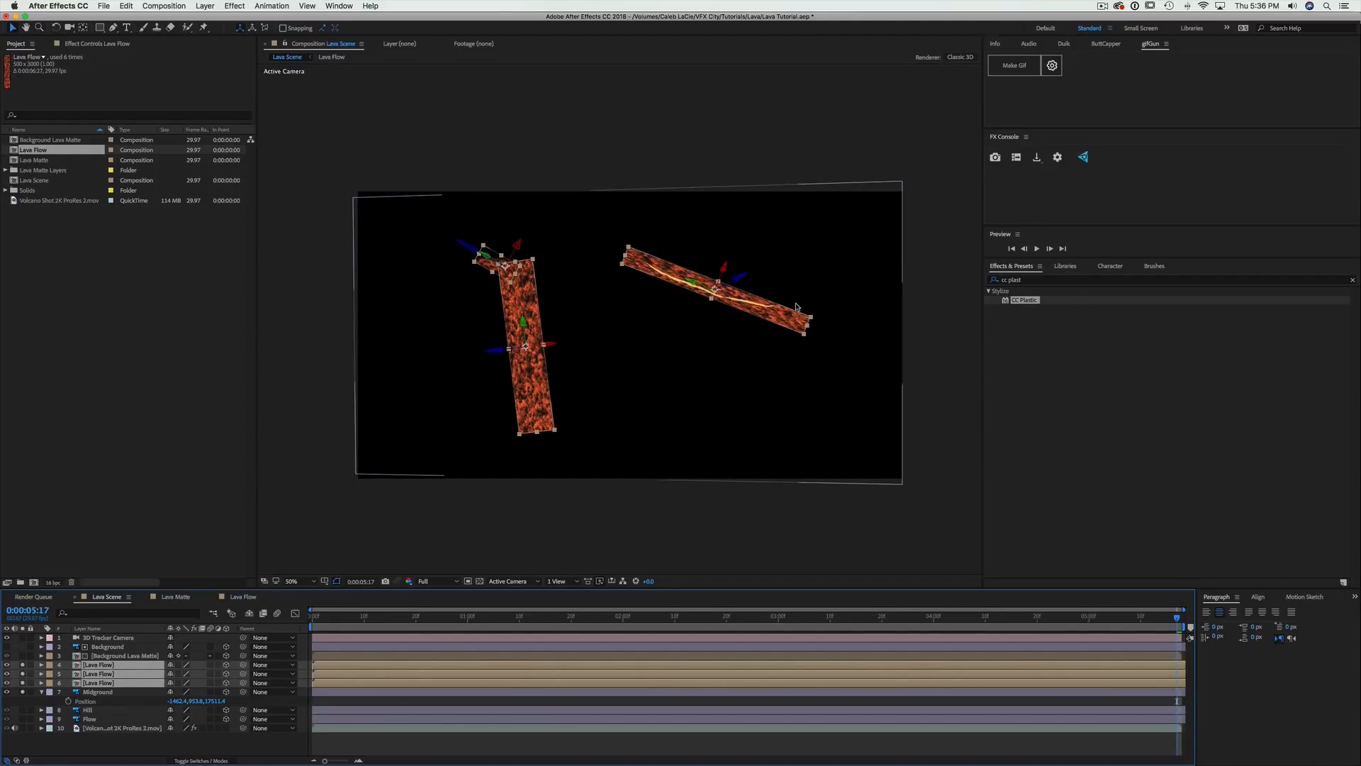
{"action": "key", "text": "super+shift+c"}
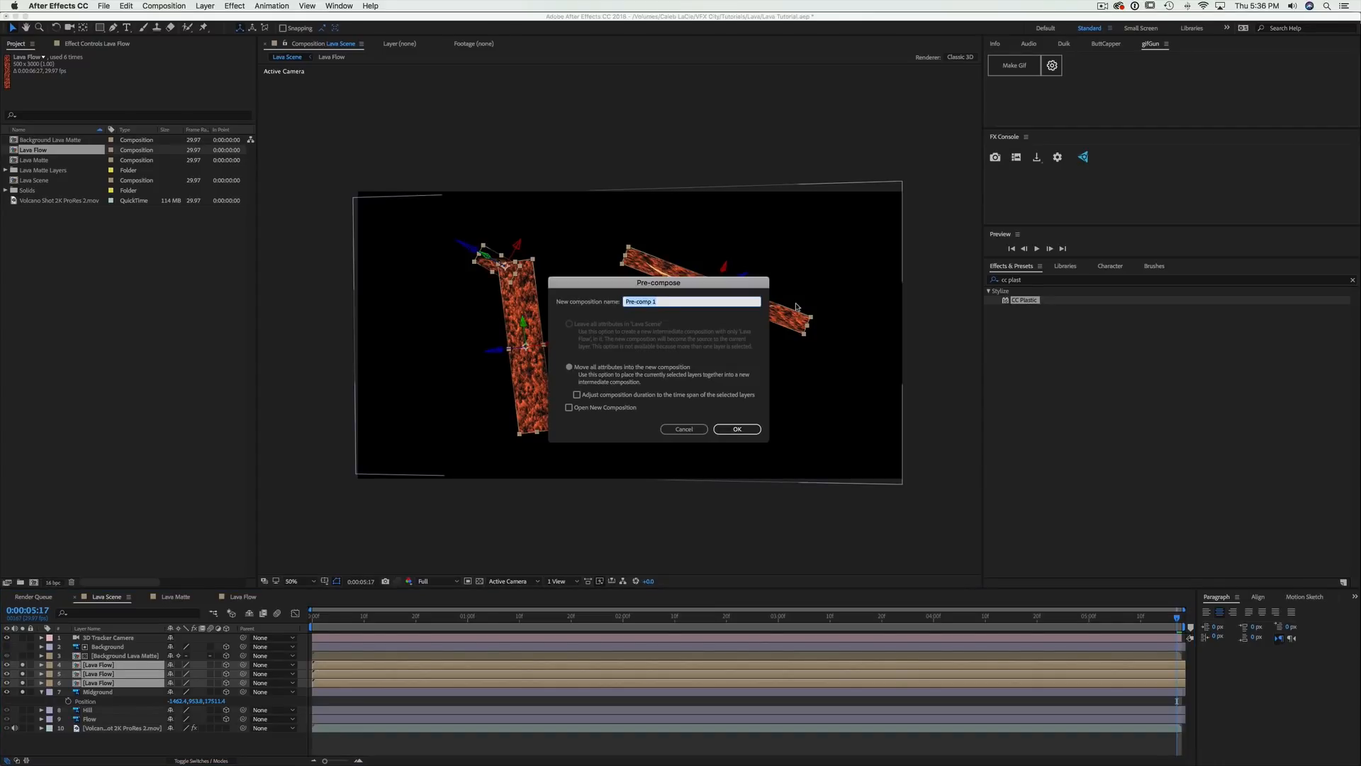
{"action": "type", "text": "Midground Lava Matte"}
{"action": "left_click", "coordinate": [737, 429]}
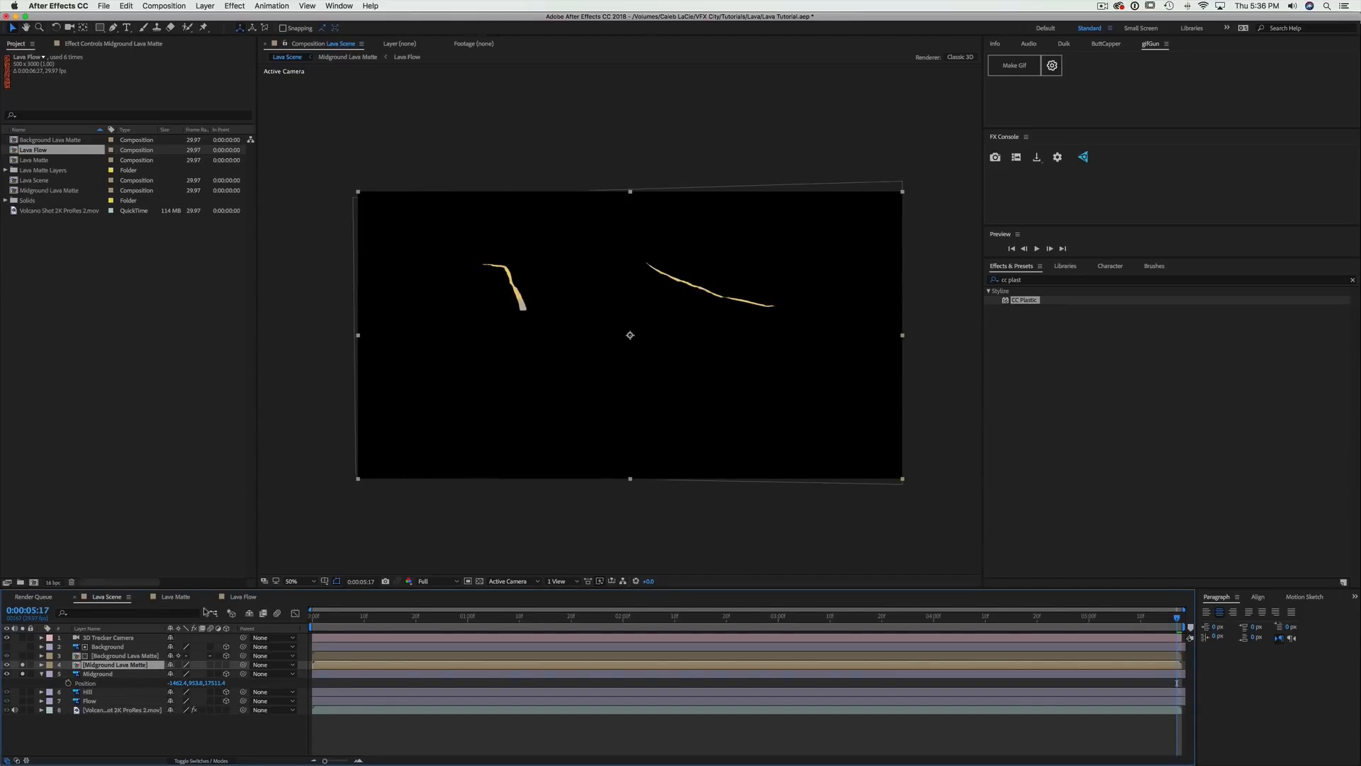
Enable collapse transformations on the Midground Lava Matte layer, and move the Midground layer directly above it
{"action": "left_click", "coordinate": [179, 664]}
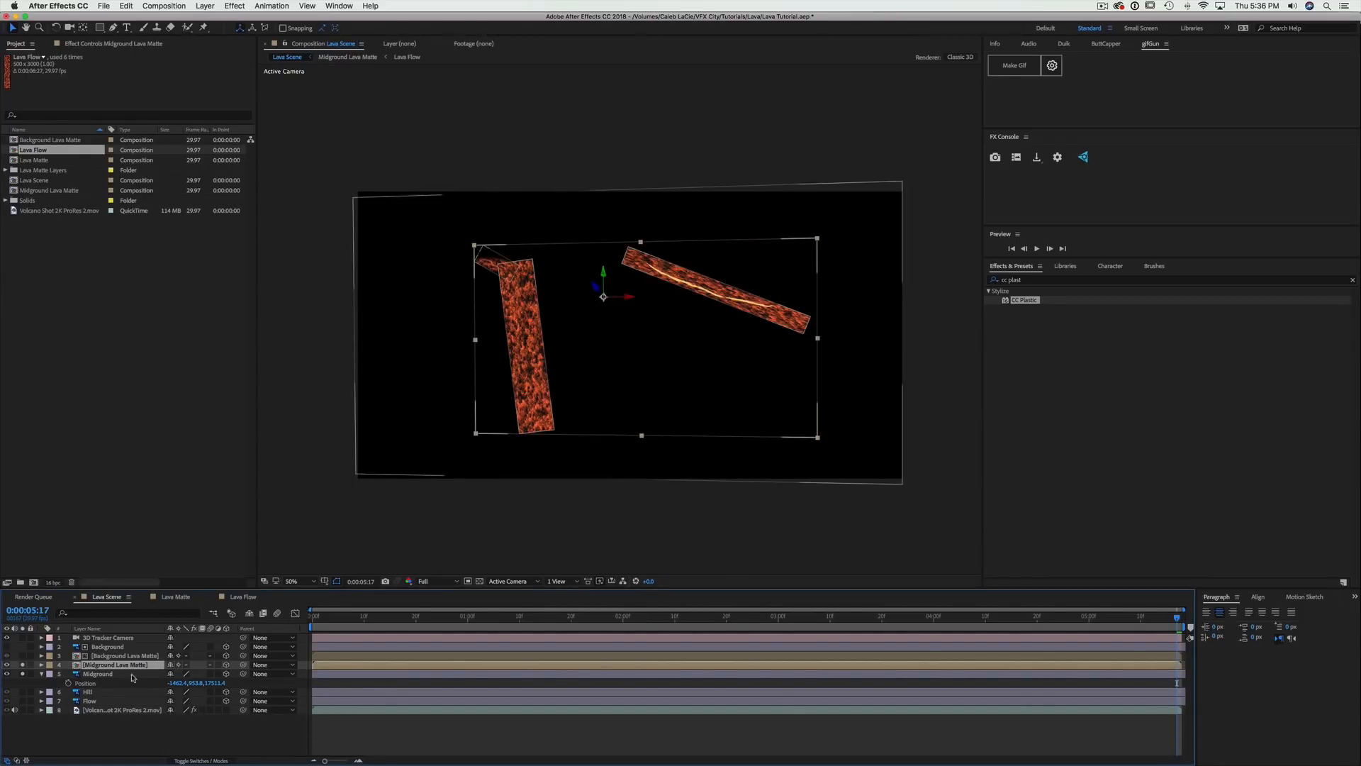
{"action": "left_click_drag", "start_coordinate": [110, 677], "coordinate": [113, 660]}
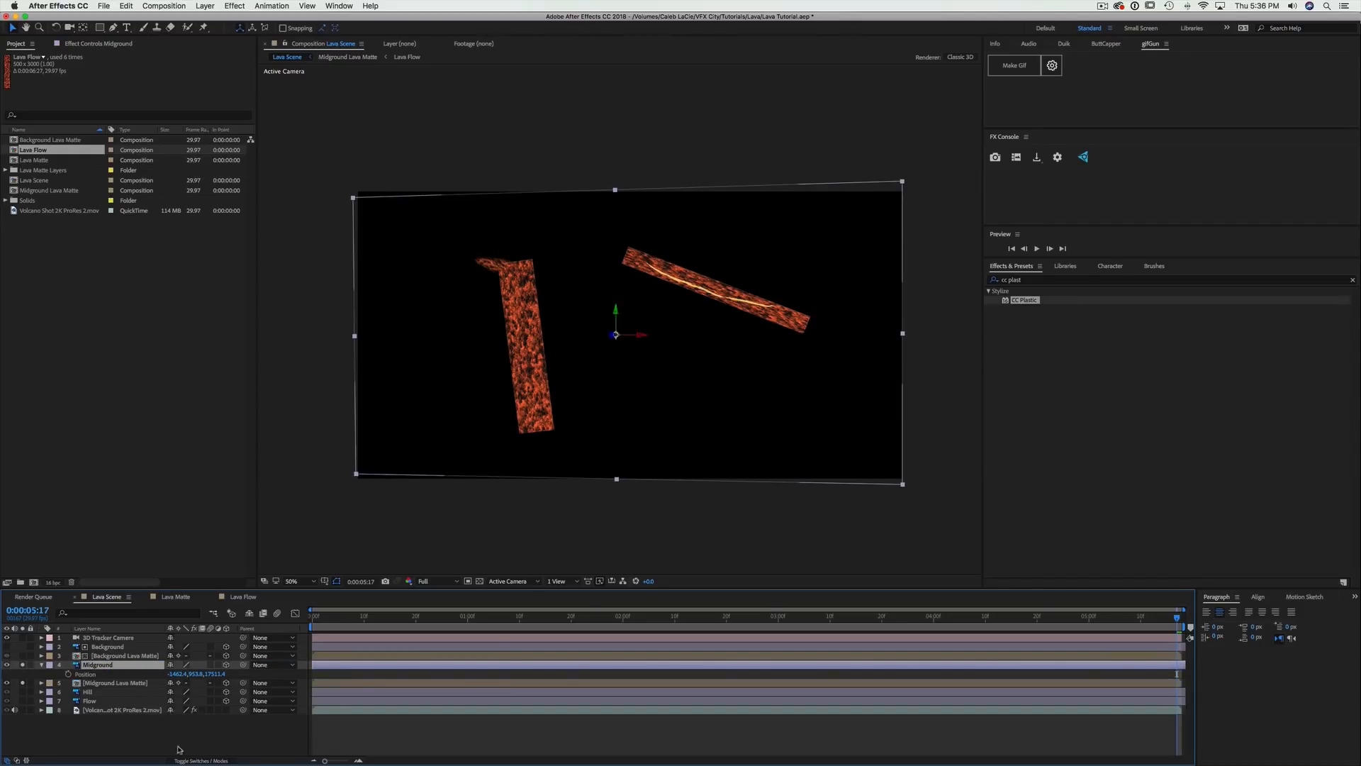
{"action": "left_click", "coordinate": [193, 761]}
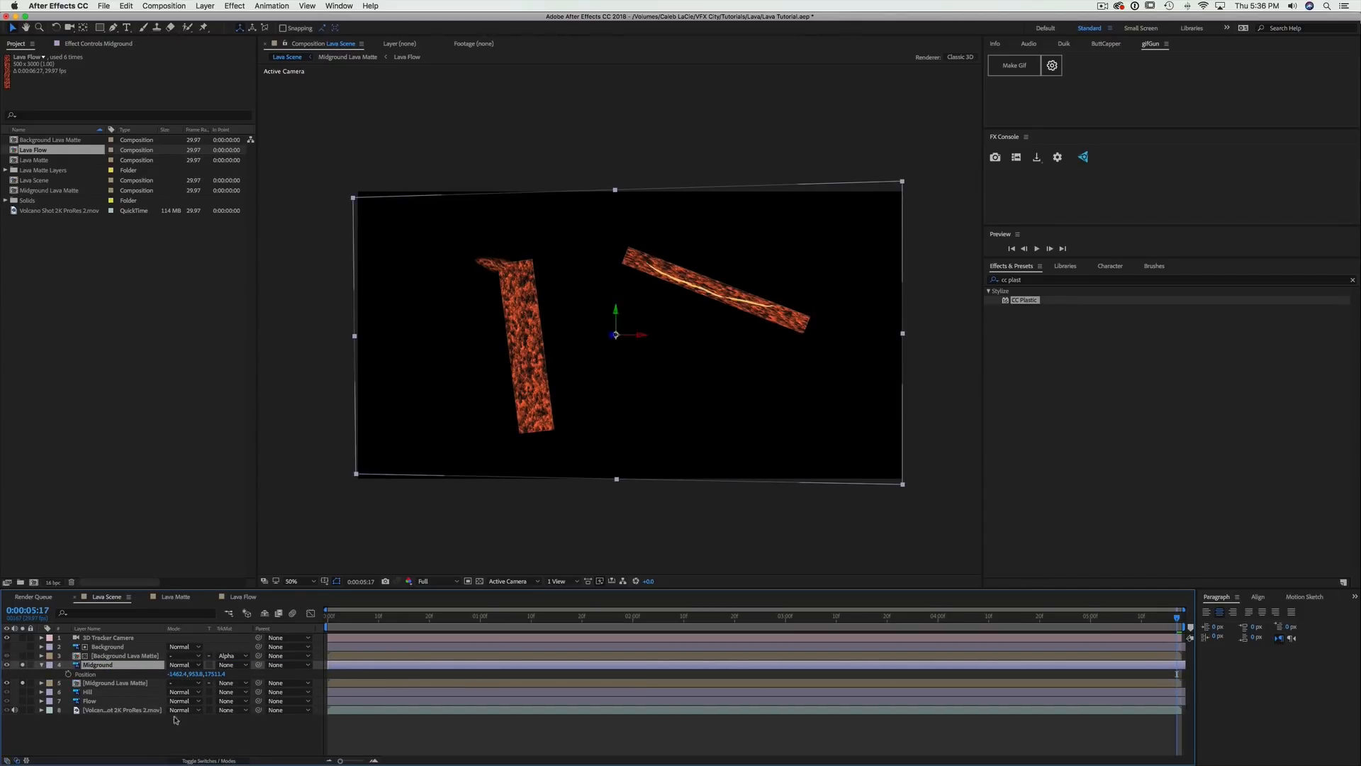
{"action": "left_click", "coordinate": [226, 665]}
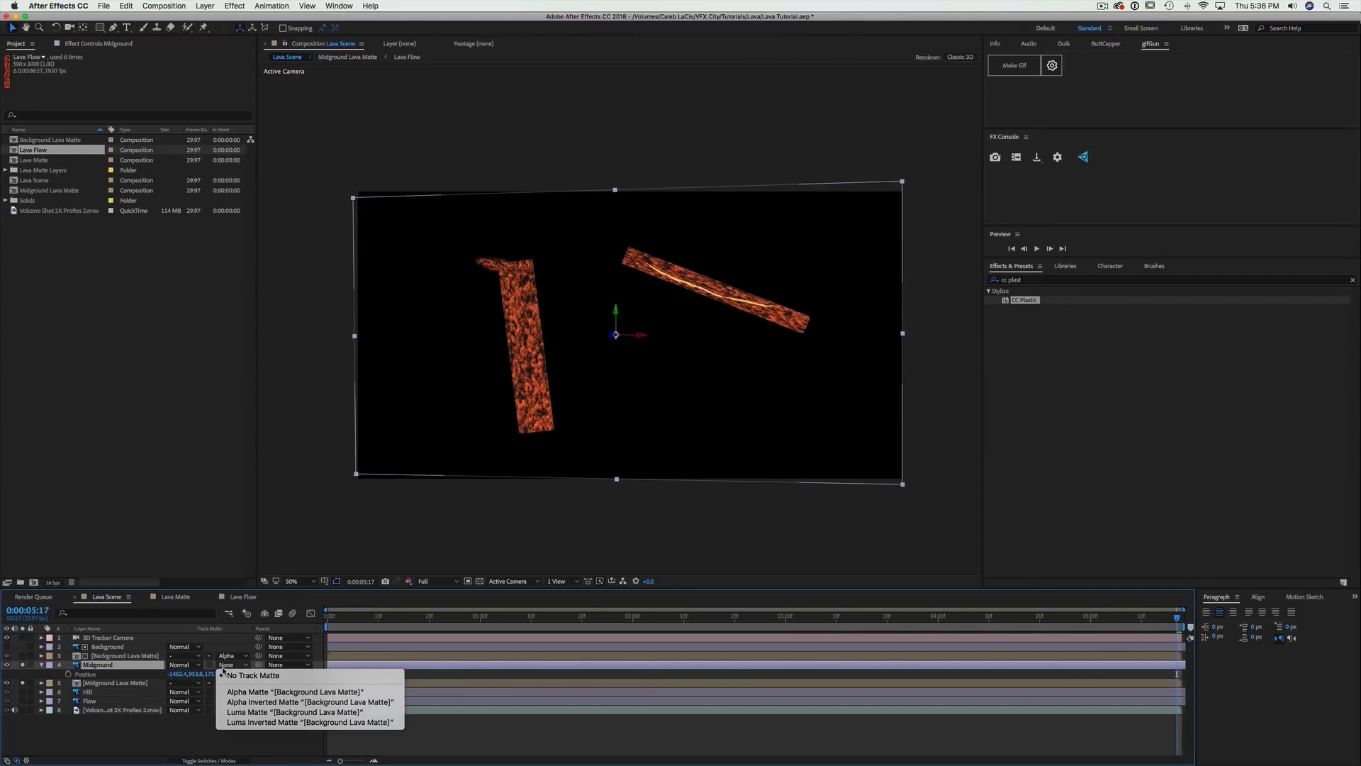
{"action": "left_click", "coordinate": [267, 692]}
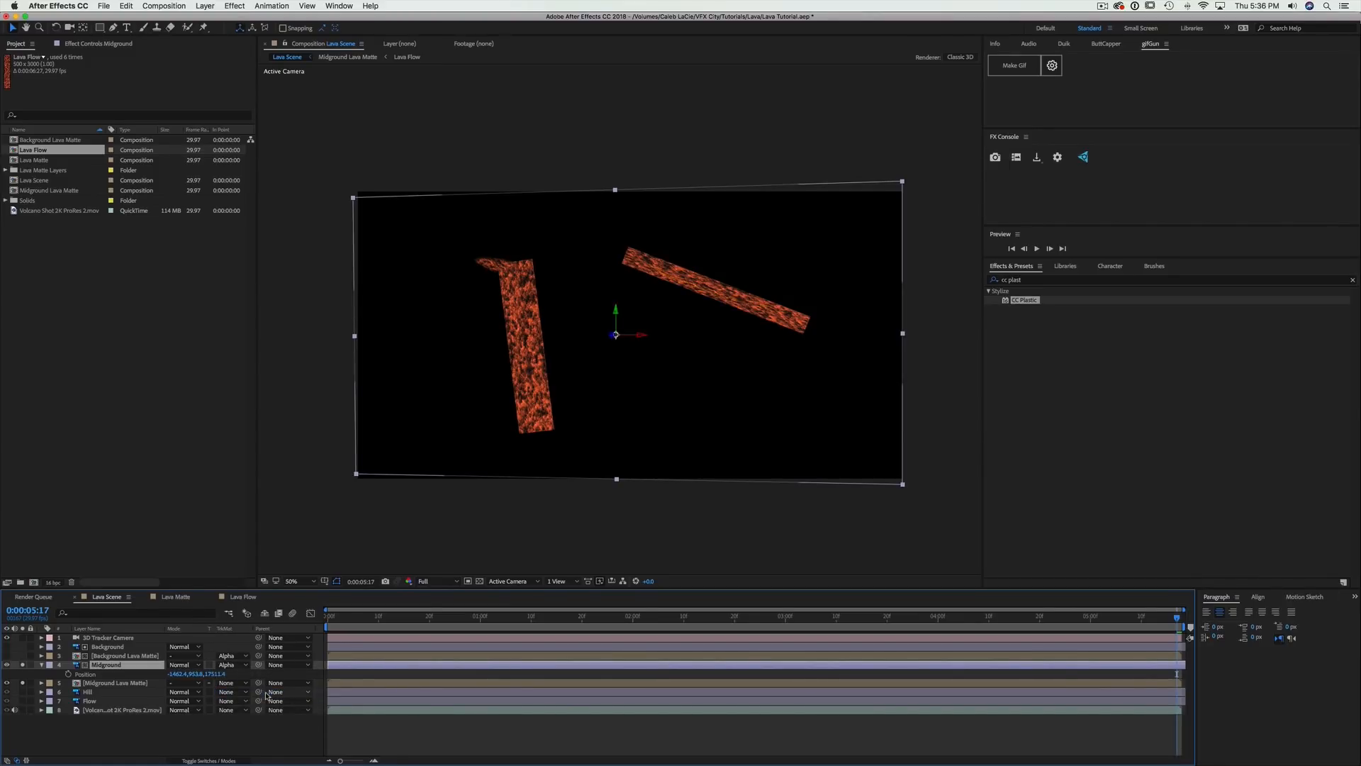
{"action": "left_click", "coordinate": [104, 753]}
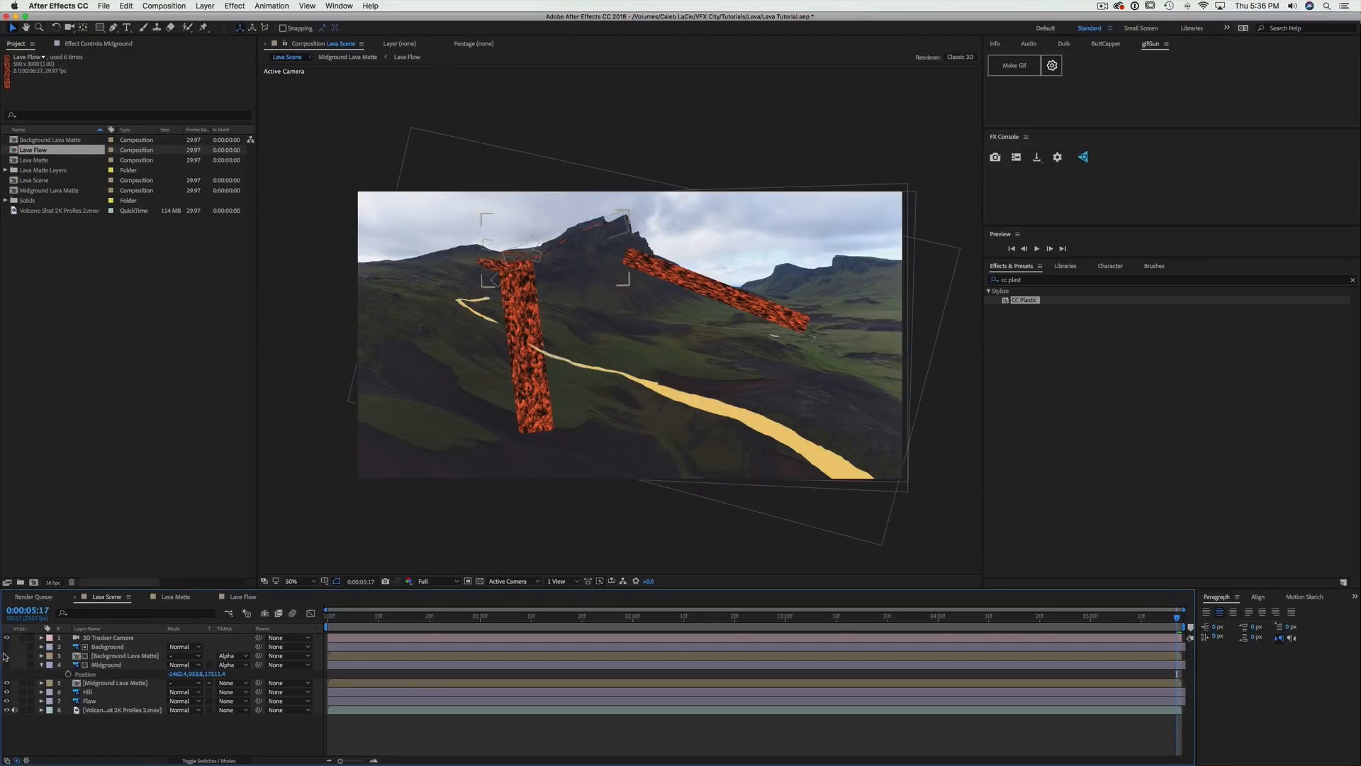
{"action": "left_click", "coordinate": [105, 683]}
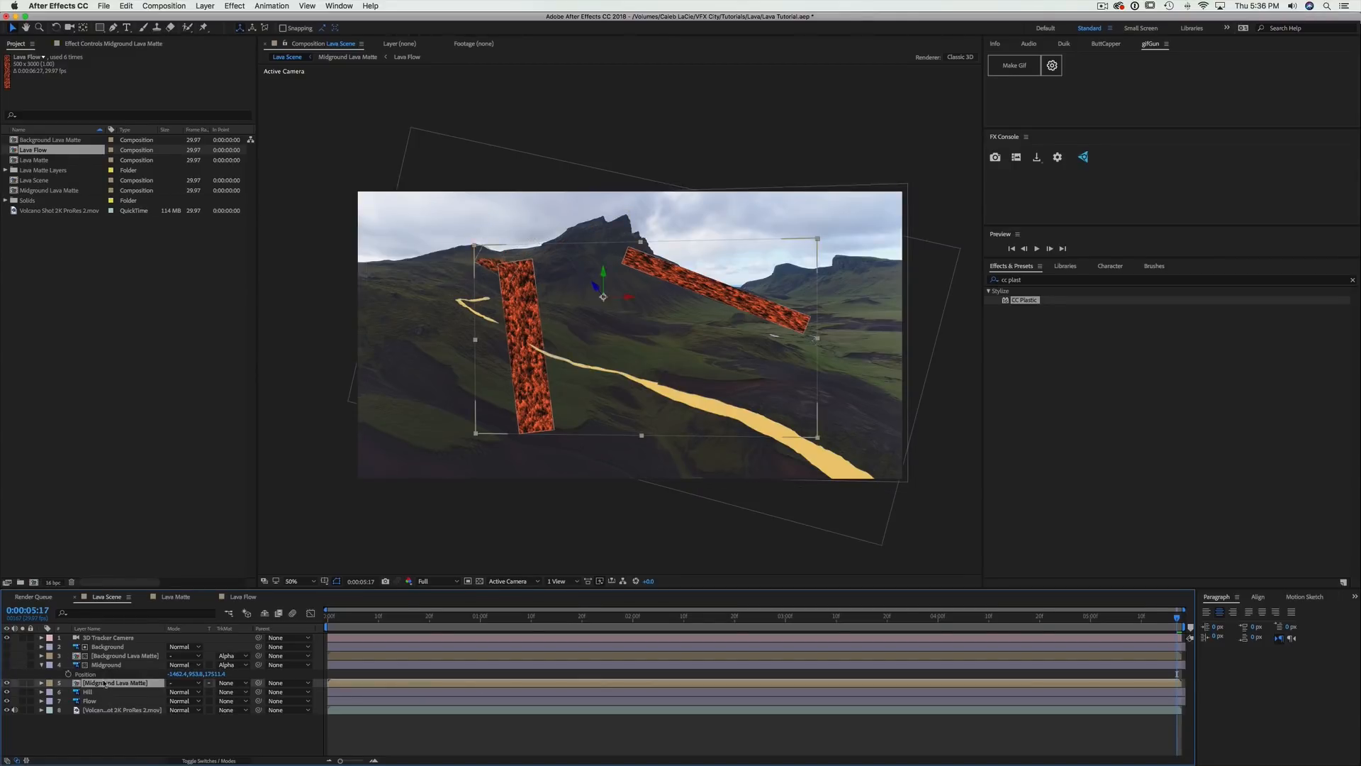
{"action": "left_click", "coordinate": [106, 665]}
{"action": "left_click", "coordinate": [228, 665]}
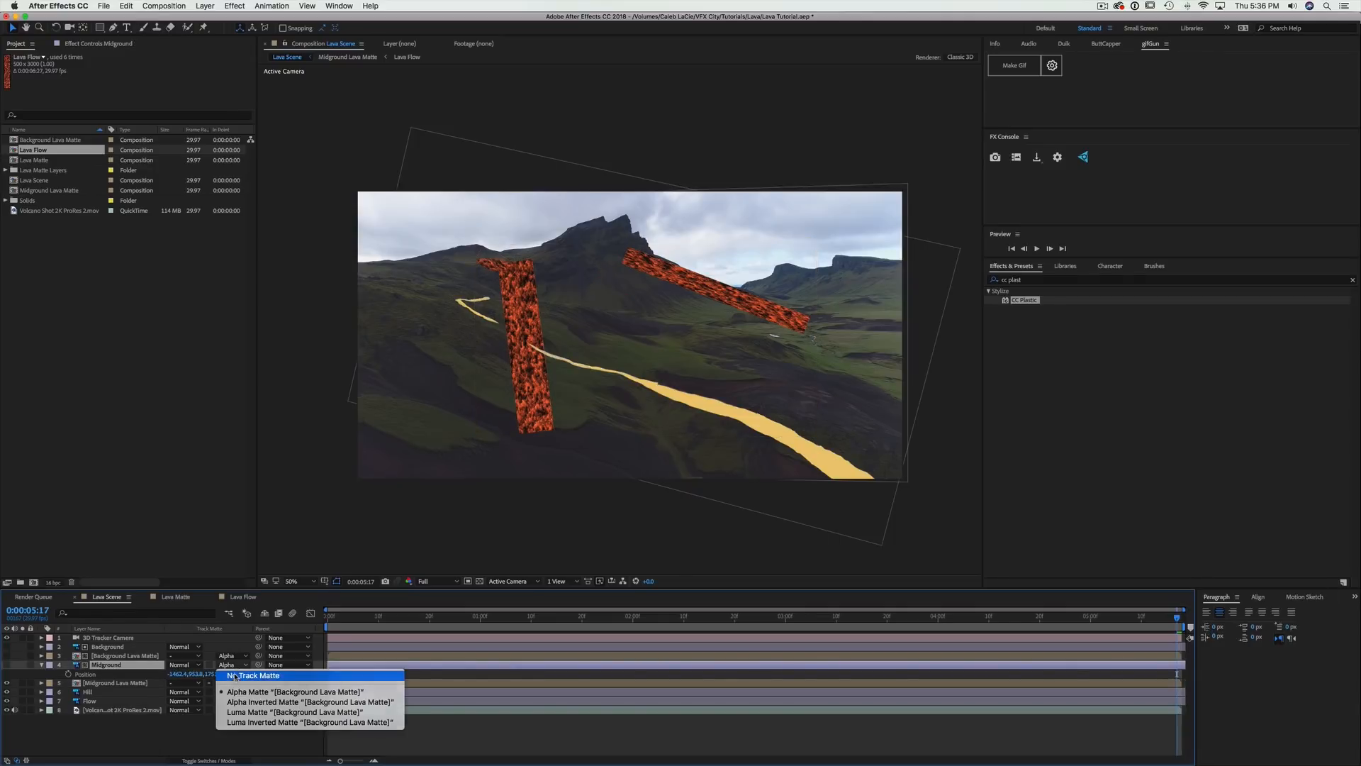
{"action": "left_click", "coordinate": [230, 672]}
Set the Midground Lava Matte layer's track matte to Alpha Matte "Midground"
{"action": "left_click", "coordinate": [228, 691]}
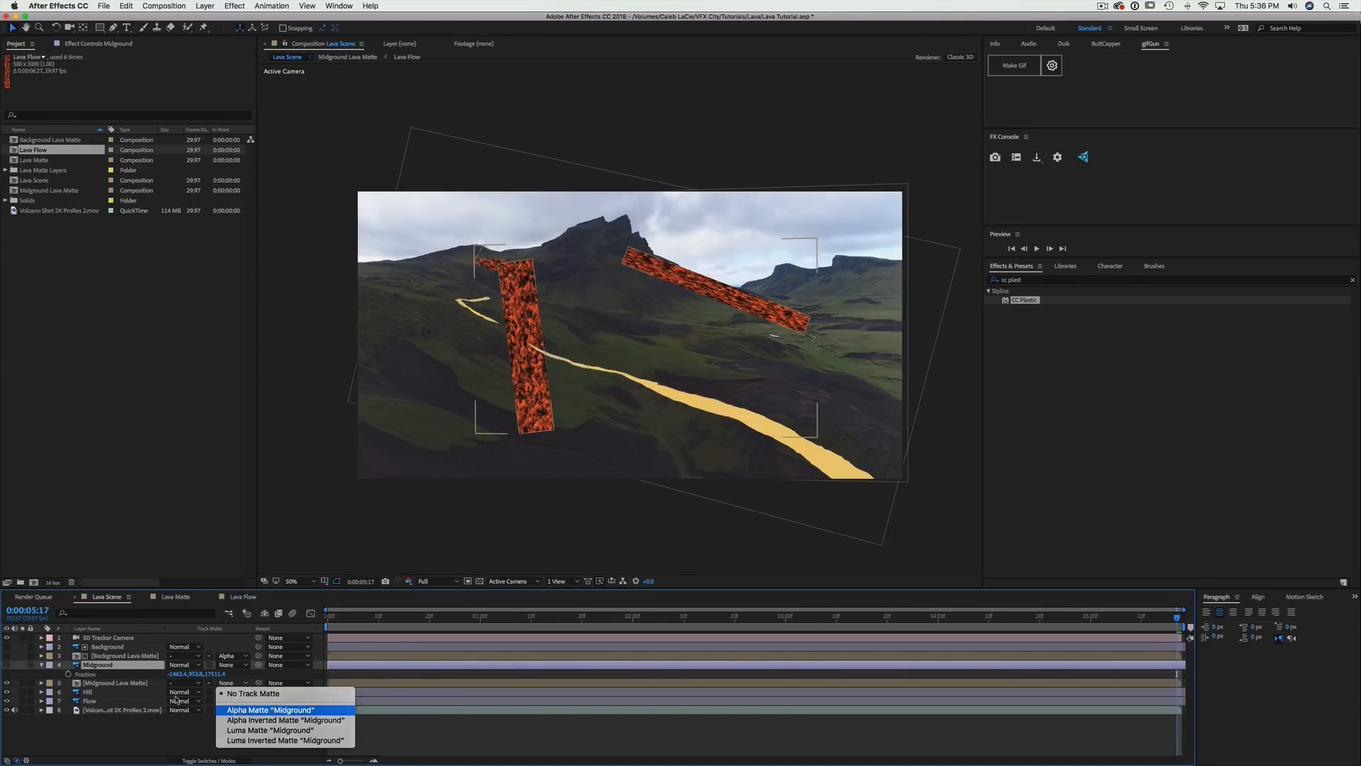
{"action": "left_click", "coordinate": [269, 710]}
{"action": "left_click", "coordinate": [131, 684]}
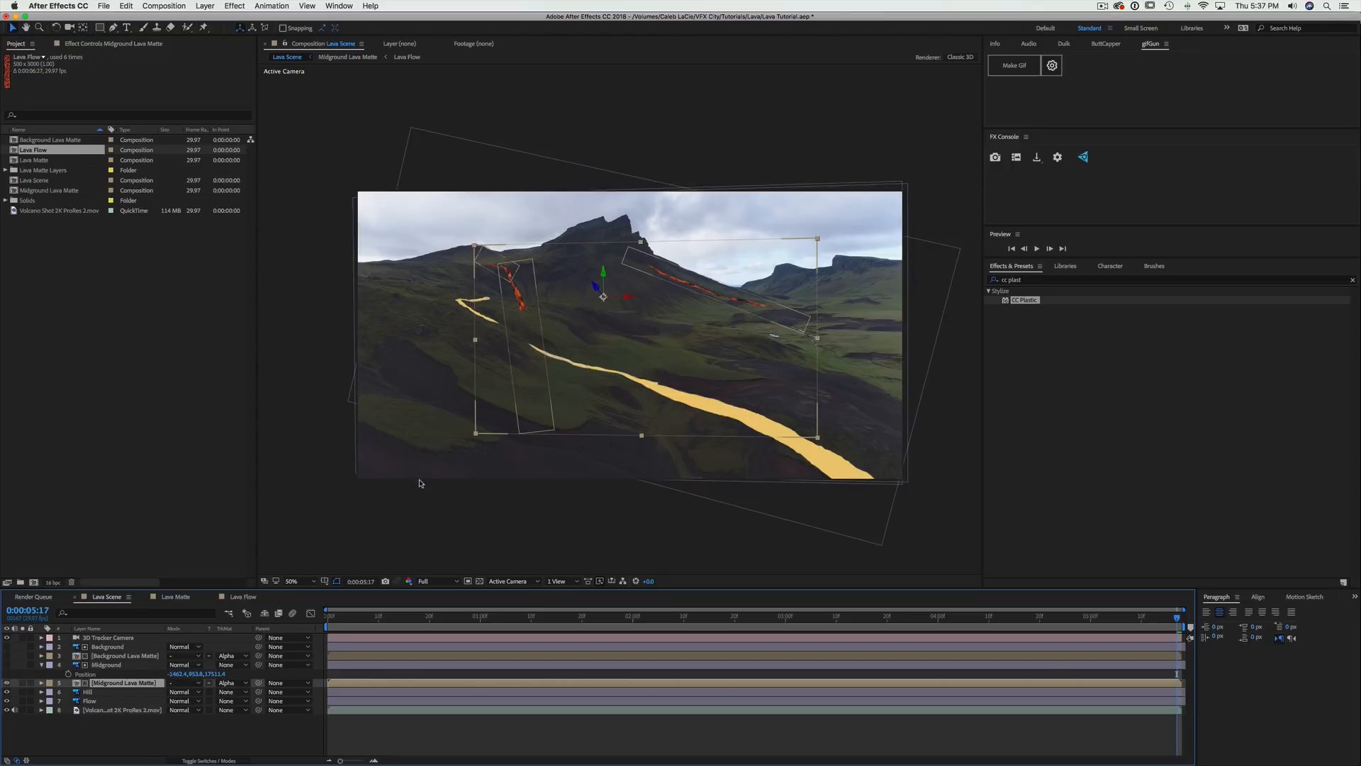
{"action": "left_click", "coordinate": [404, 504]}
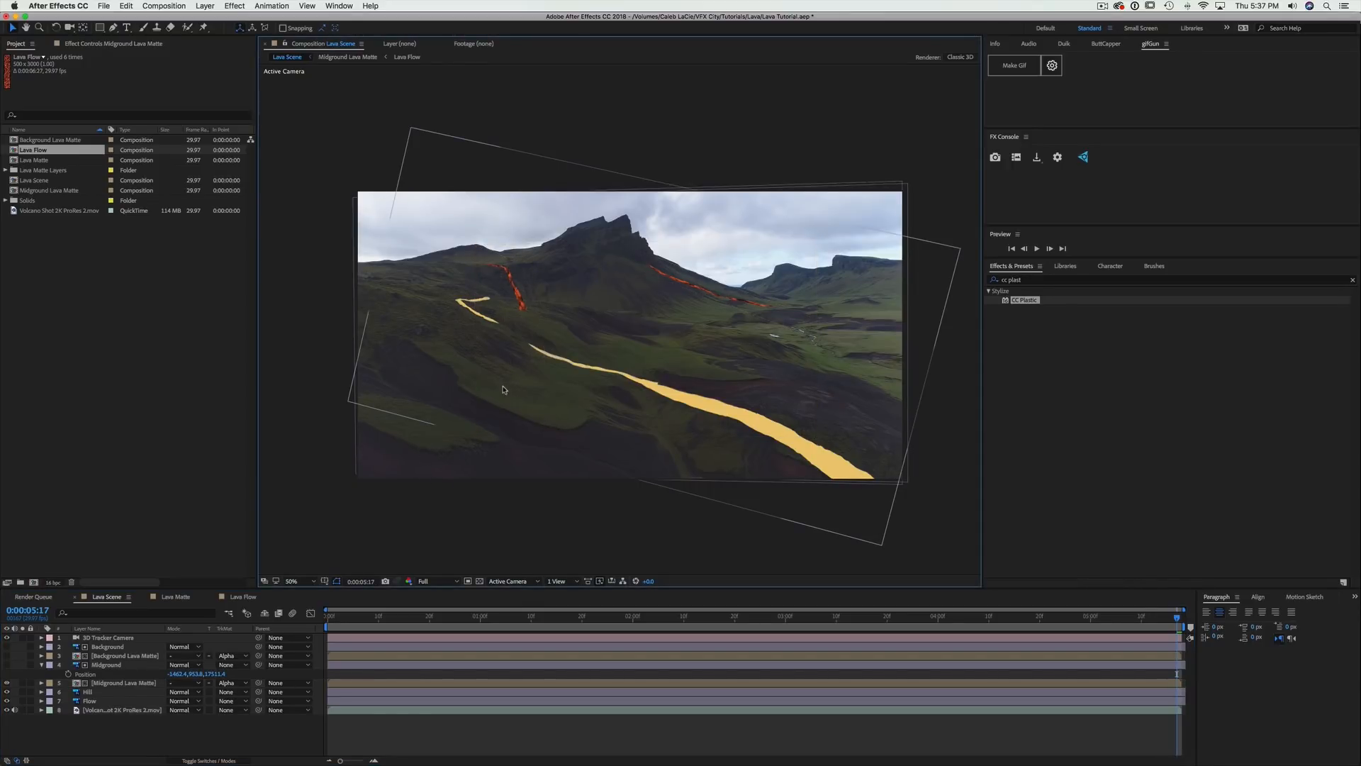
Add the Lava Flow composition directly above the Hill layer and make it a 3D layer
{"action": "left_click", "coordinate": [112, 693]}
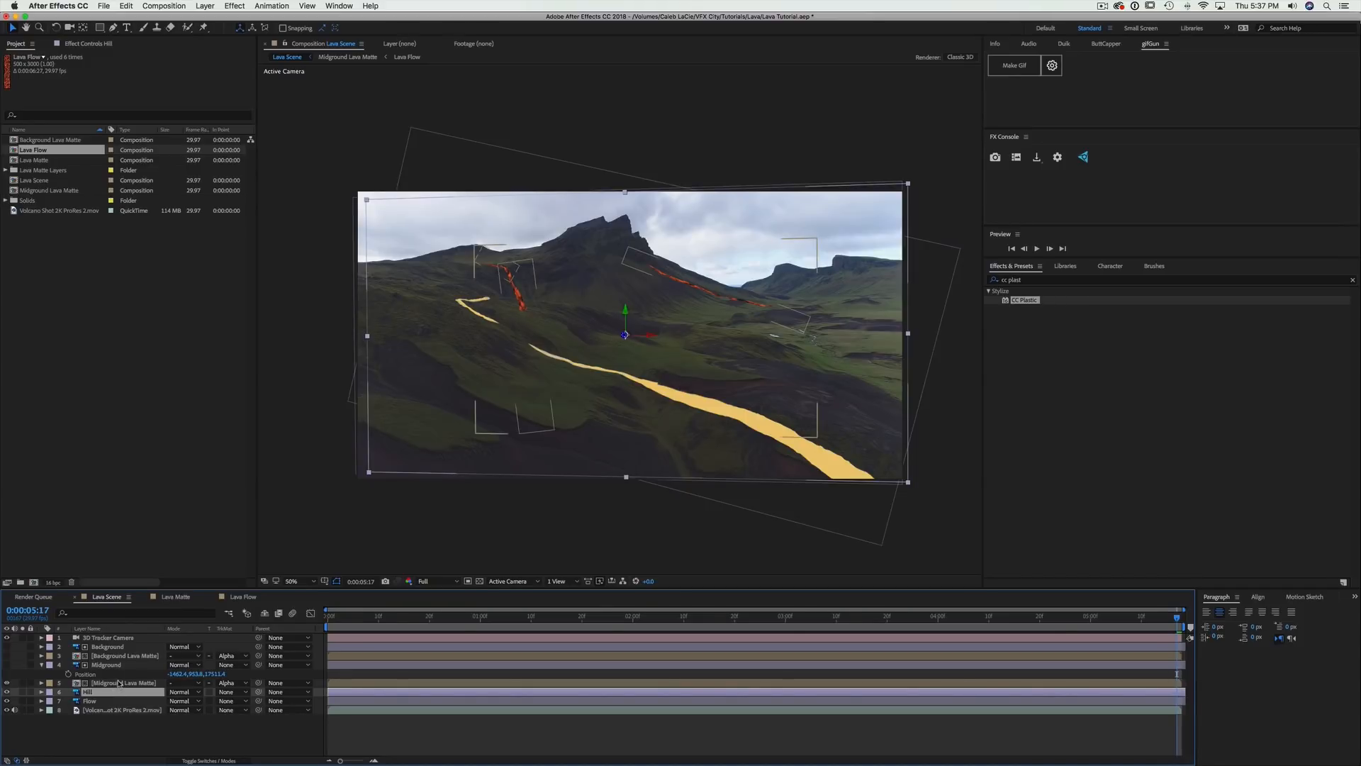
{"action": "left_click_drag", "start_coordinate": [44, 151], "coordinate": [122, 688]}
{"action": "key", "text": "p"}
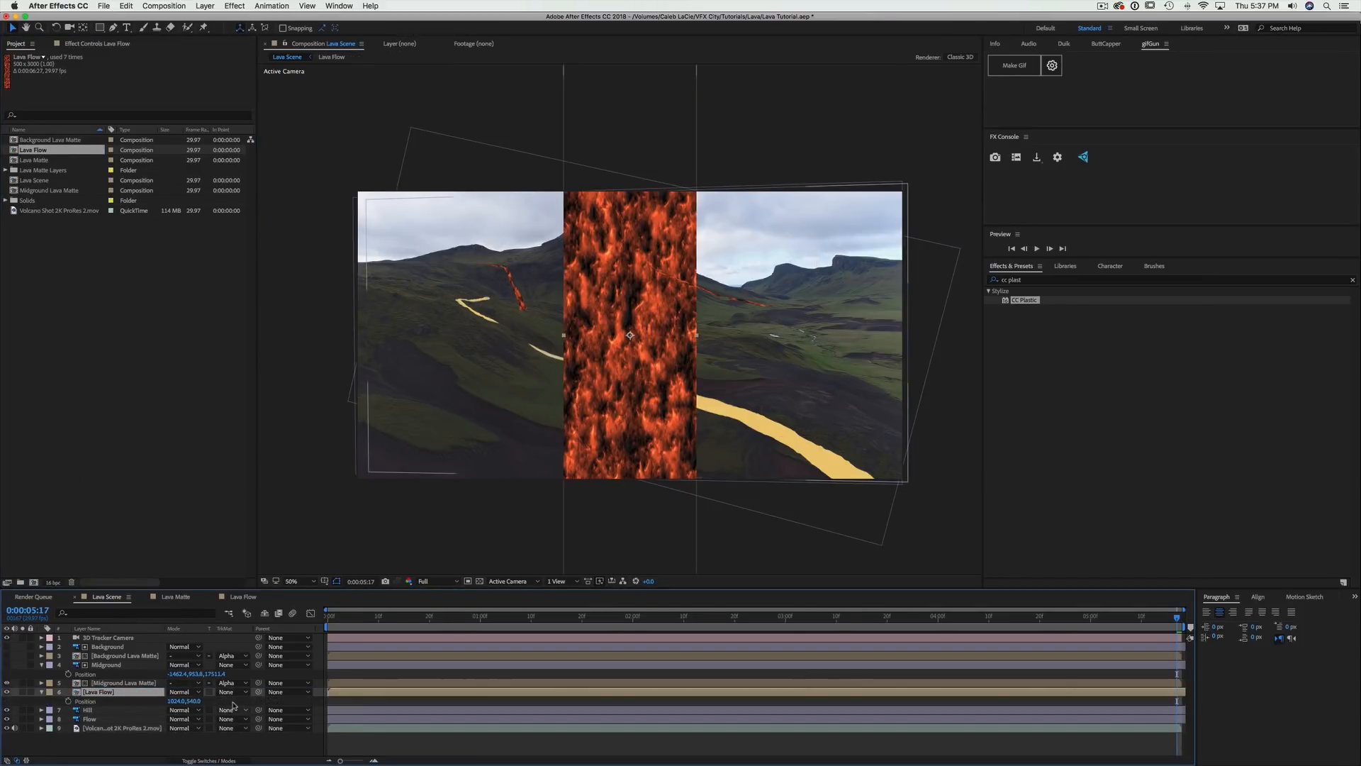
{"action": "left_click", "coordinate": [239, 761]}
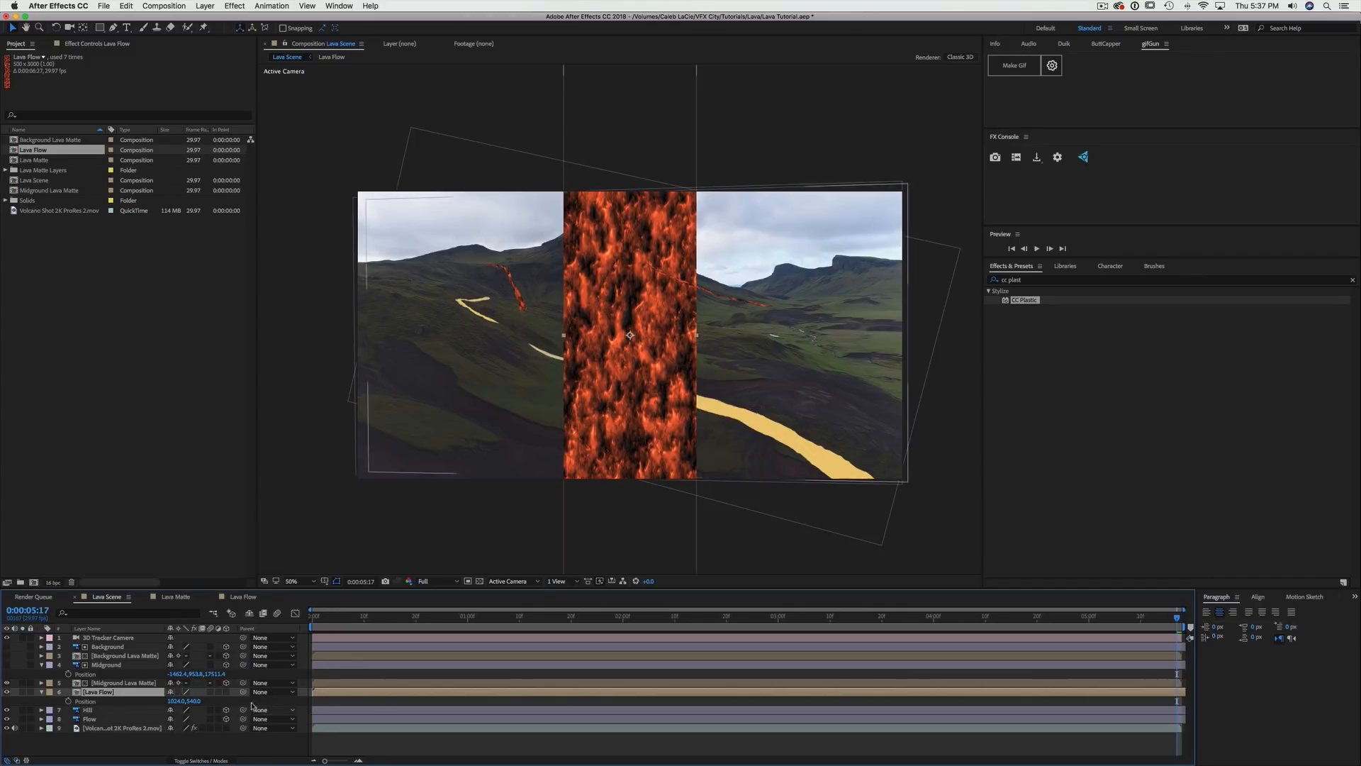
{"action": "left_click", "coordinate": [226, 691]}
{"action": "left_click", "coordinate": [213, 760]}
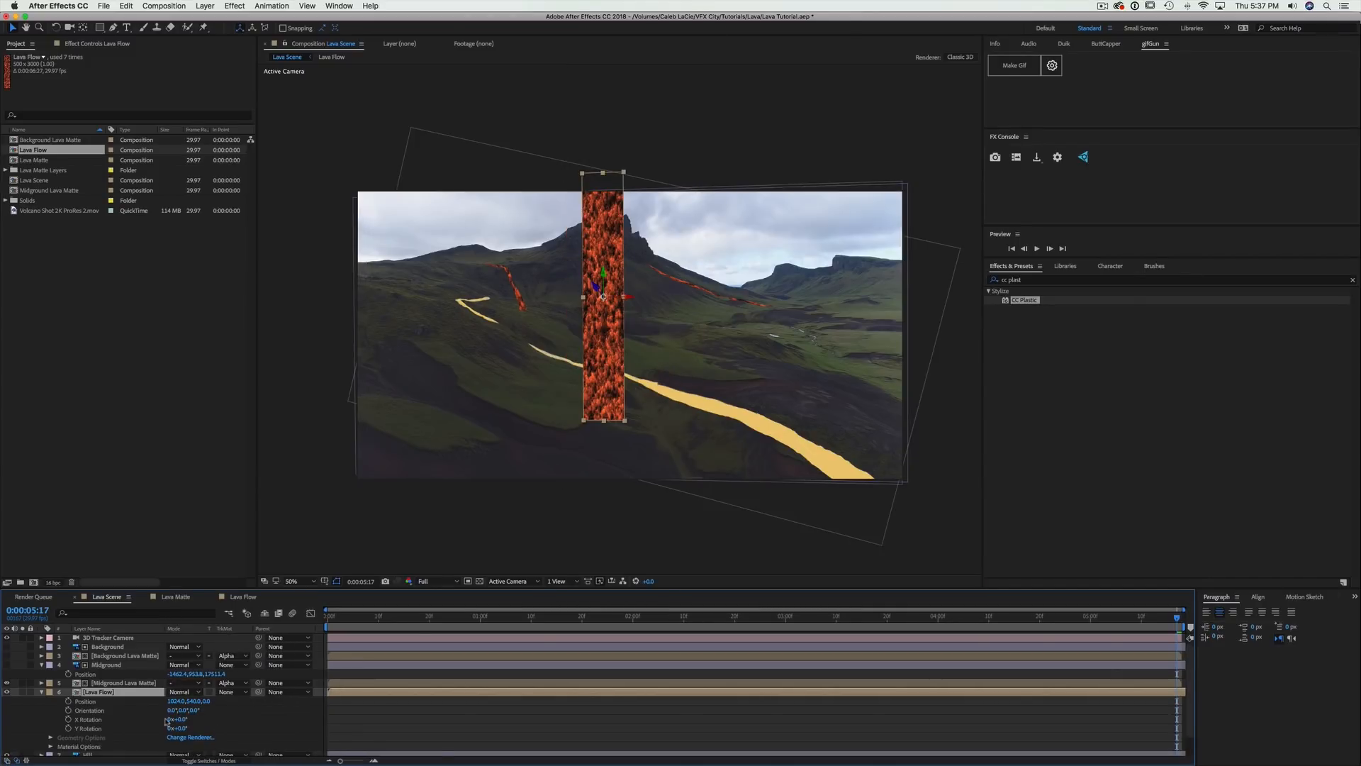
Copy the Hill layer's Z position value, 2974.3, to the new Lava Flow layer's Z position
{"action": "scroll", "coordinate": [113, 709], "scroll_direction": "down", "scroll_amount": 1}
{"action": "left_click", "coordinate": [100, 734]}
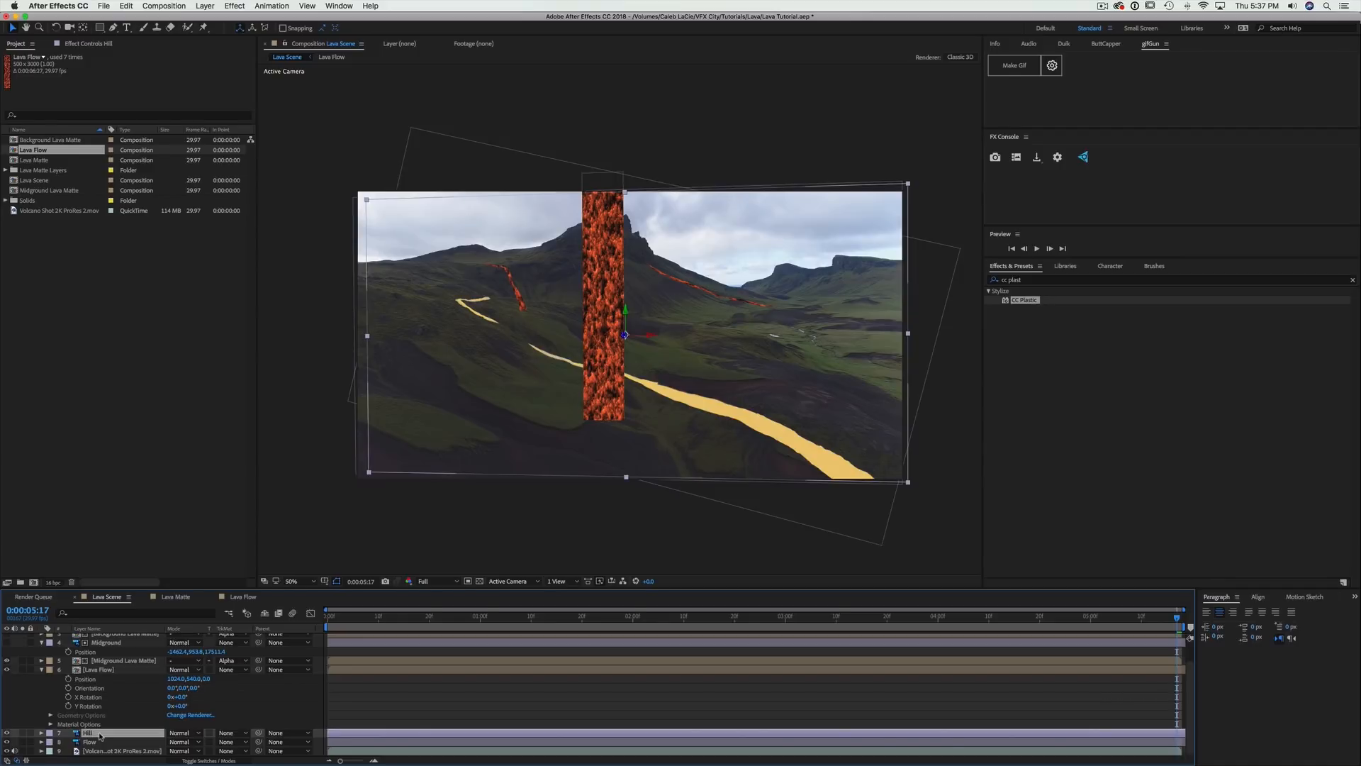
{"action": "key", "text": "p"}
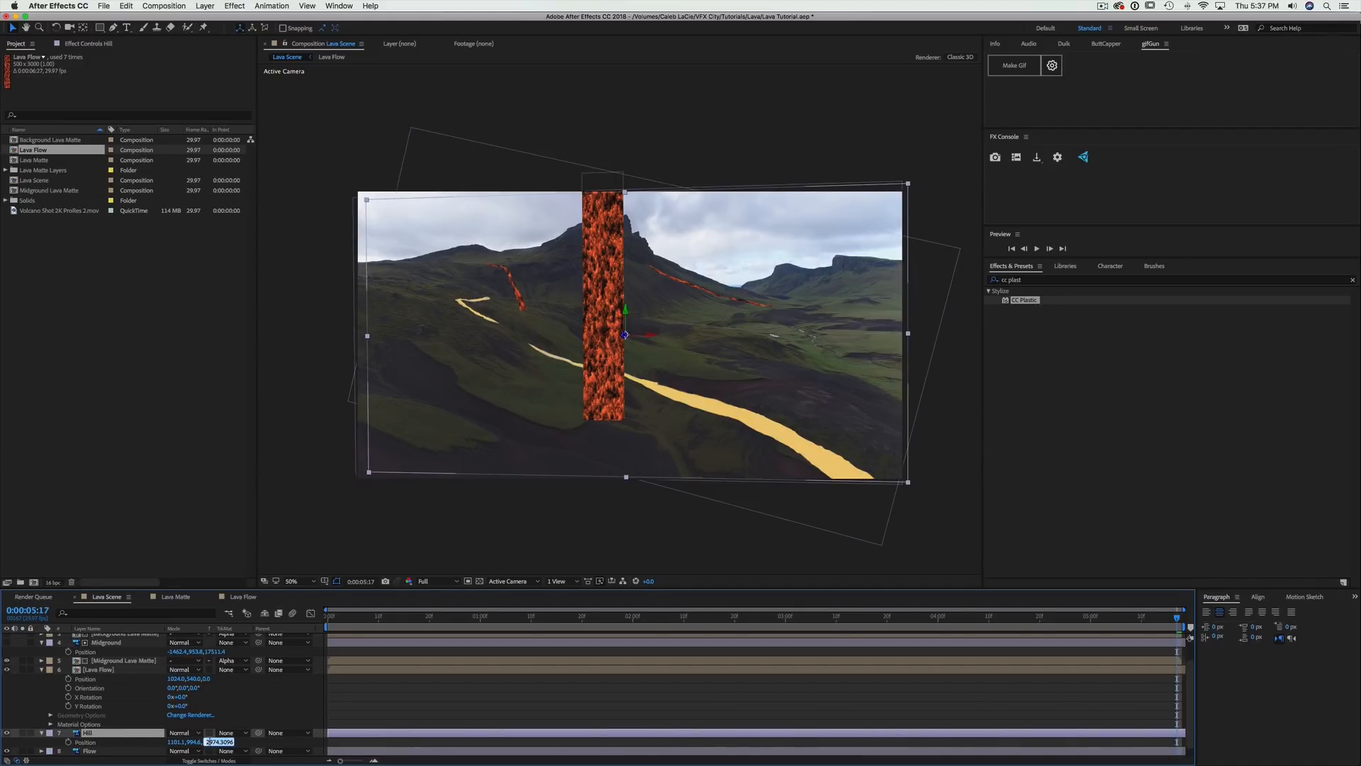
{"action": "left_click", "coordinate": [227, 695]}
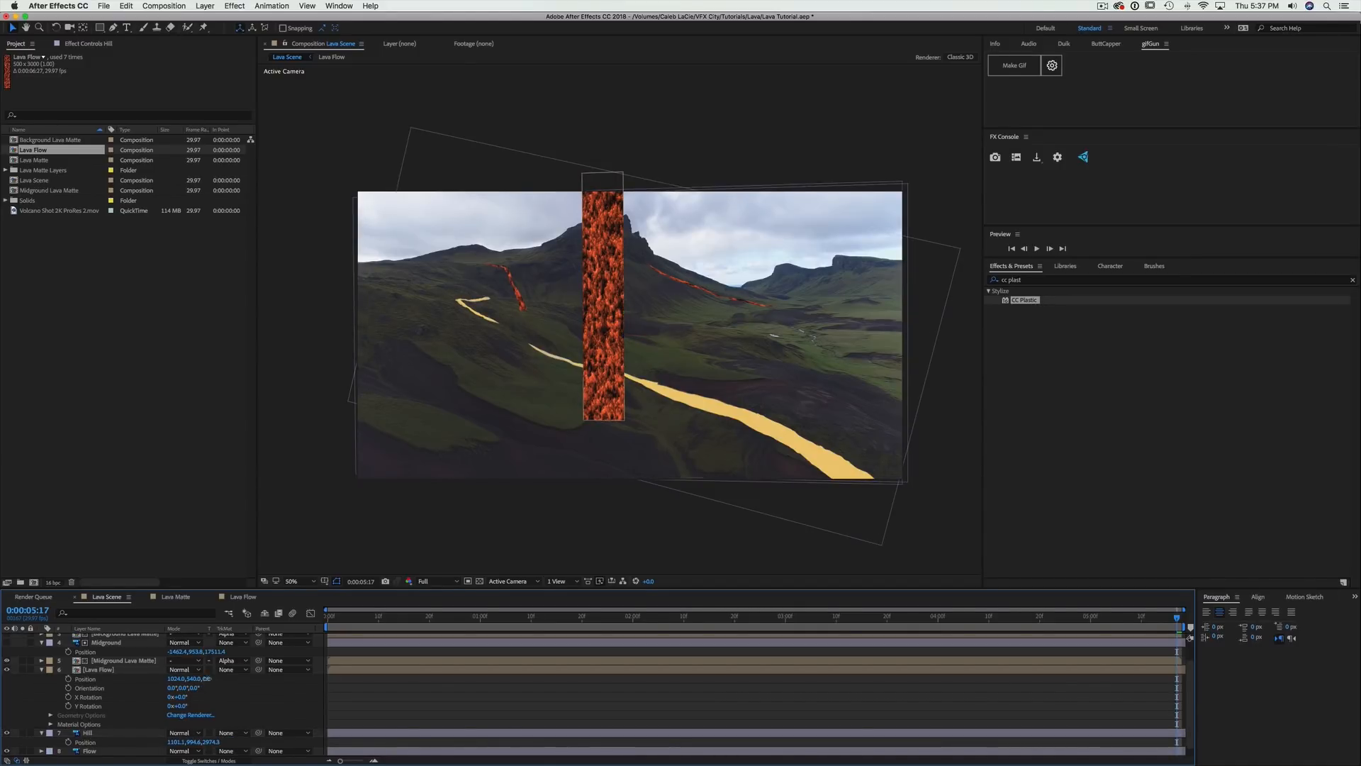
{"action": "left_click", "coordinate": [206, 679]}
{"action": "type", "text": "2974.3"}
{"action": "key", "text": "Return"}
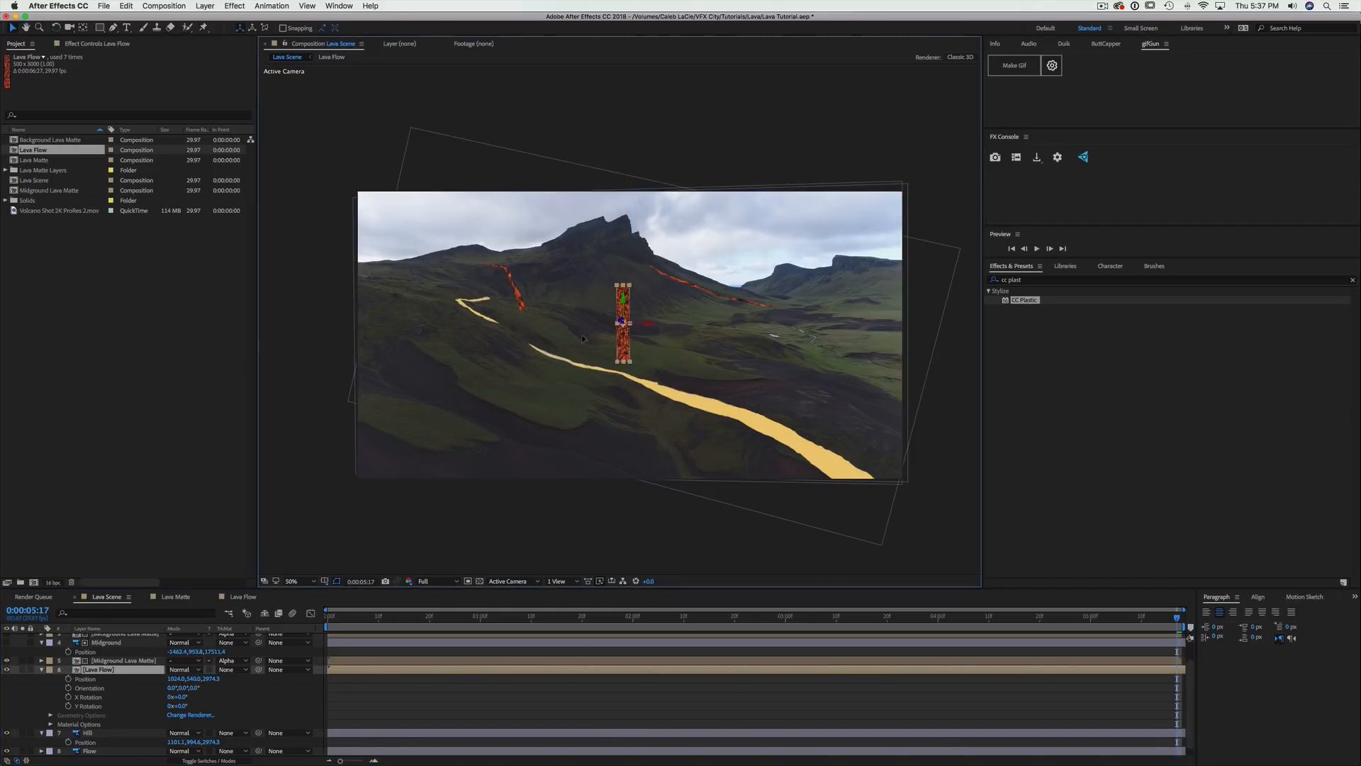
Move the new Lava Flow layer over the small bent lava path on the left hillside
{"action": "left_click_drag", "start_coordinate": [623, 334], "coordinate": [489, 314]}
{"action": "scroll", "coordinate": [659, 327], "scroll_direction": "up", "scroll_amount": 2}
{"action": "left_click_drag", "start_coordinate": [559, 354], "coordinate": [714, 396]}
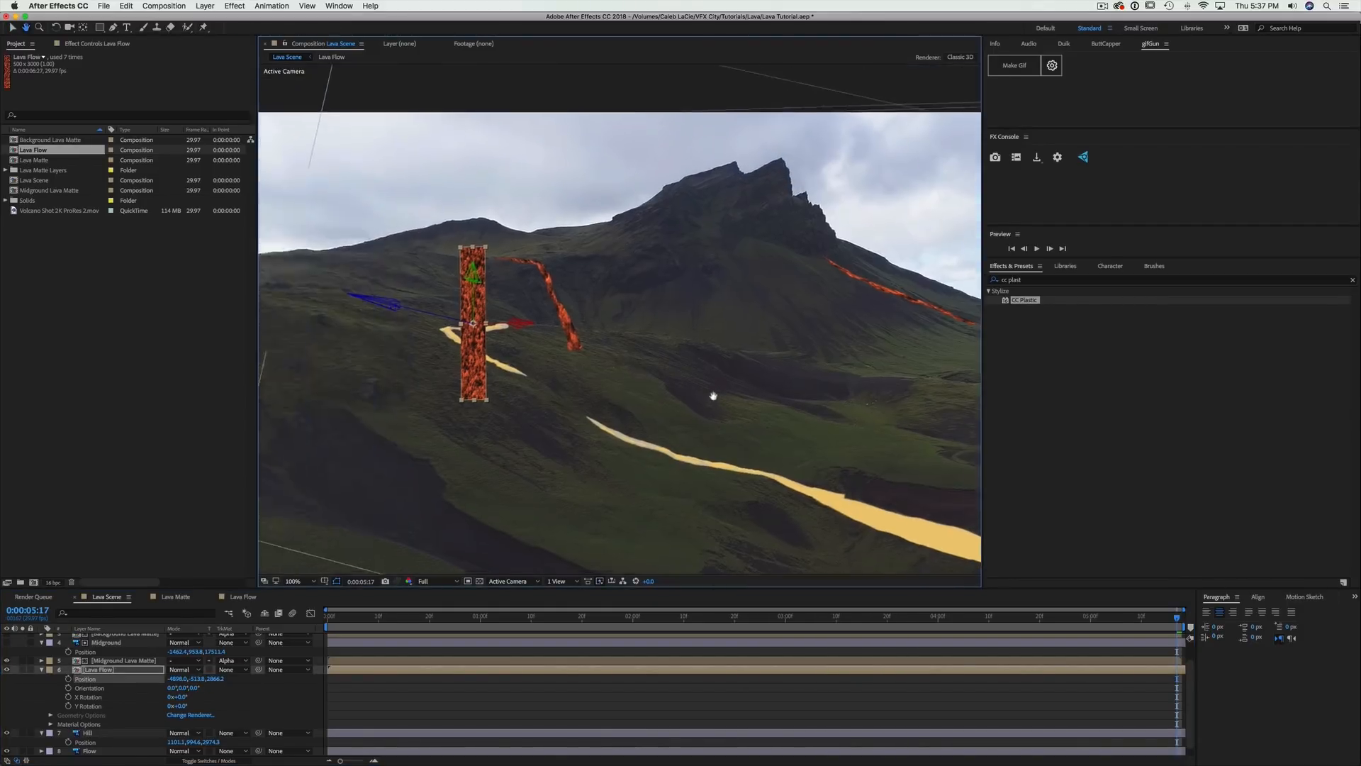
{"action": "left_click_drag", "start_coordinate": [641, 441], "coordinate": [697, 488]}
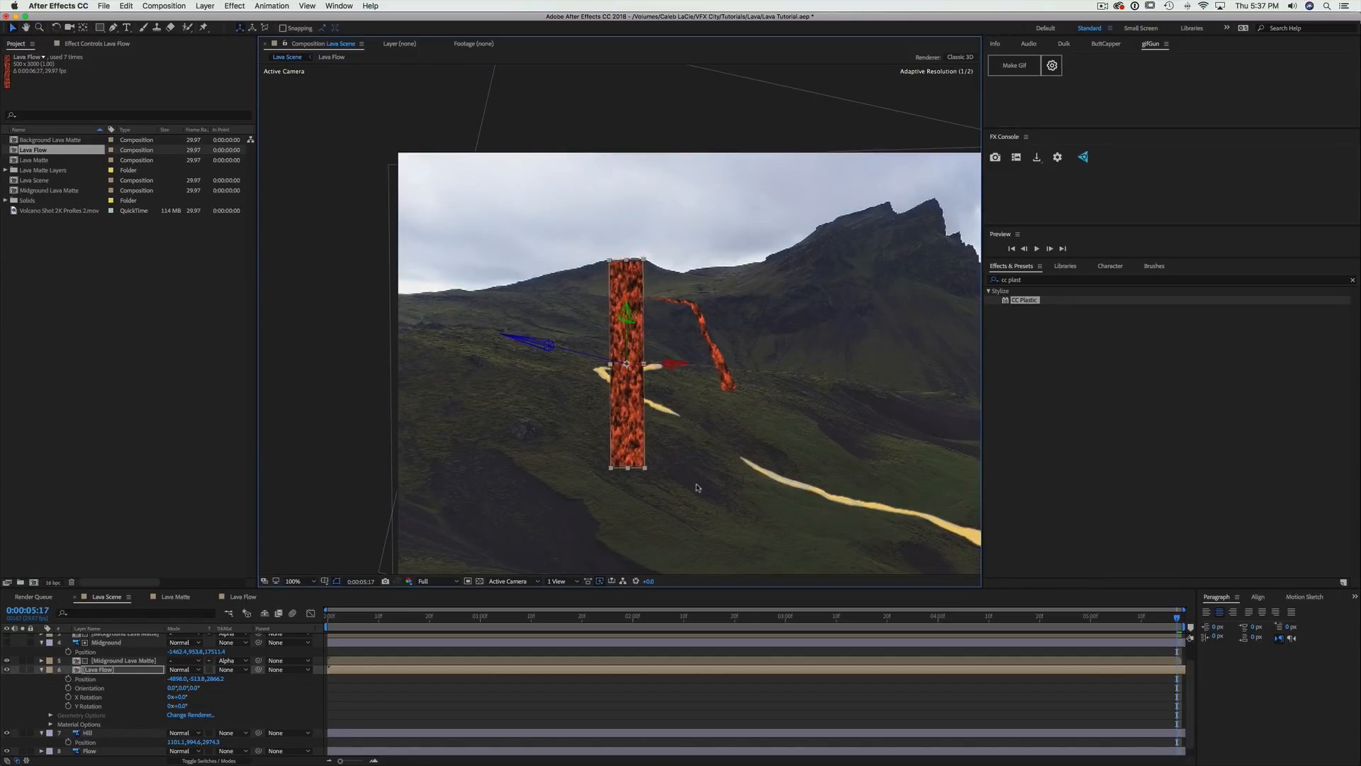
Rotate the Lava Flow layer about Z and reposition it along the upper branch of the bent path
{"action": "key", "text": "r"}
{"action": "left_click_drag", "start_coordinate": [179, 724], "coordinate": [232, 723]}
{"action": "mouse_move", "coordinate": [541, 400]}
{"action": "left_mouse_down"}
{"action": "mouse_move", "coordinate": [568, 390]}
{"action": "mouse_move", "coordinate": [548, 347]}
{"action": "mouse_move", "coordinate": [561, 390]}
{"action": "left_mouse_up"}
{"action": "key", "text": "period"}
Lower the Lava Flow layer's opacity to 52%, draw a curved mask around the bent path's upper branch, and nudge the layer into place
{"action": "key", "text": "t"}
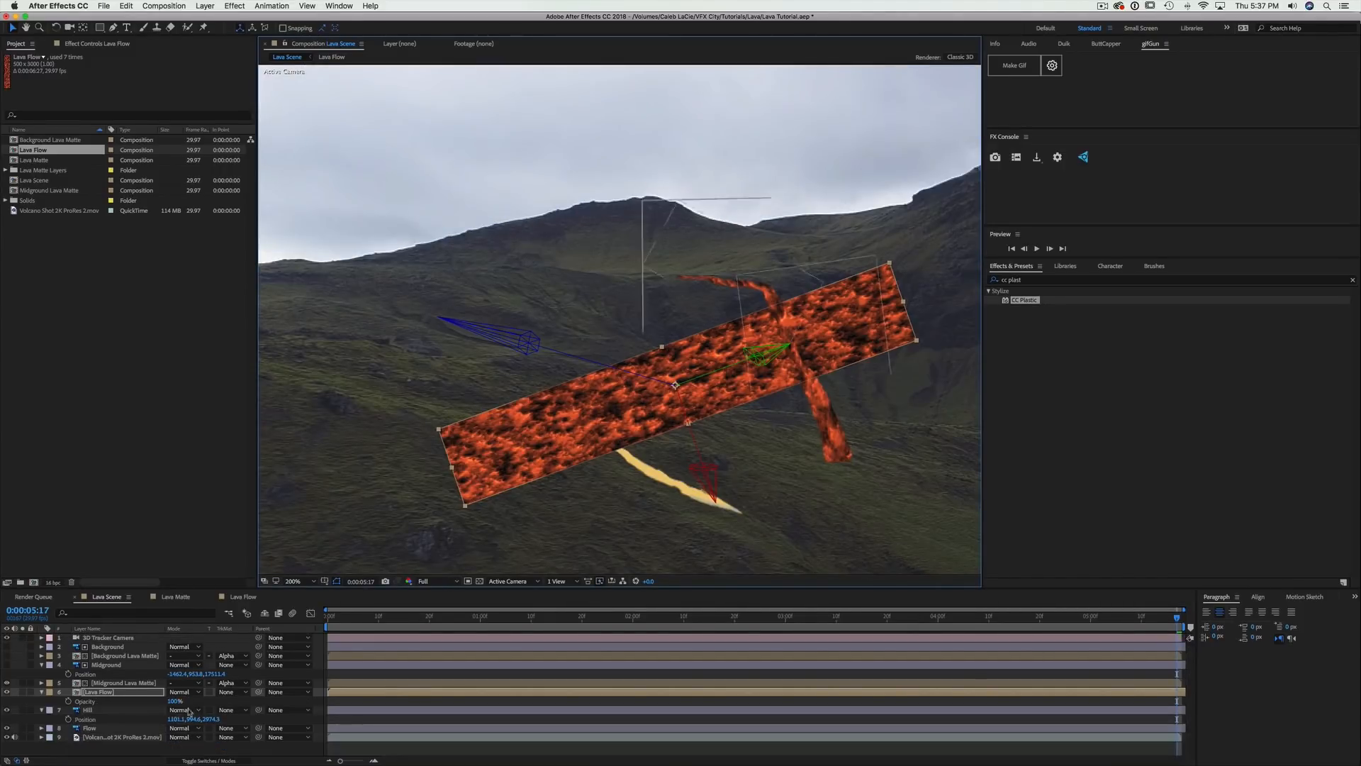
{"action": "left_click_drag", "start_coordinate": [174, 701], "coordinate": [141, 701]}
{"action": "key", "text": "g"}
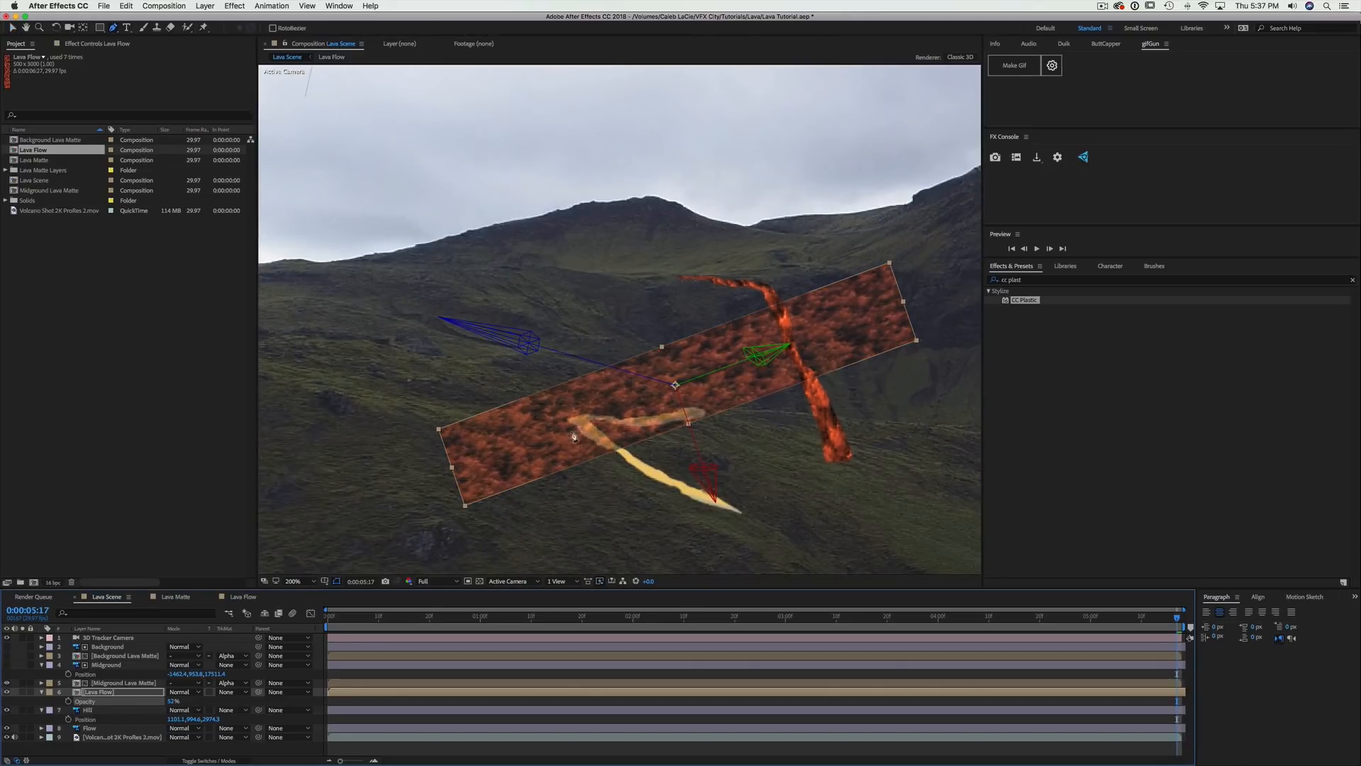
{"action": "left_click", "coordinate": [555, 414]}
{"action": "left_click", "coordinate": [599, 422]}
{"action": "left_click", "coordinate": [624, 431]}
{"action": "left_click", "coordinate": [649, 441]}
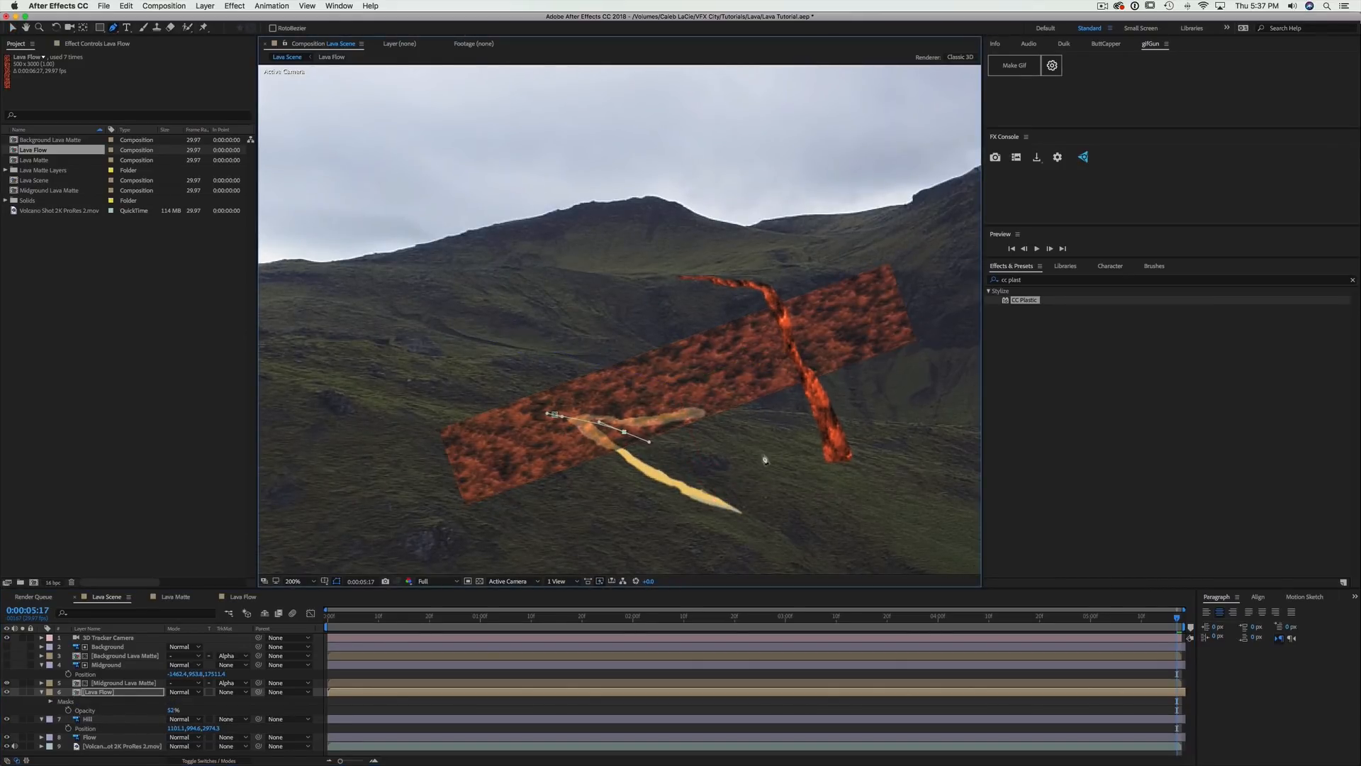
{"action": "left_click_drag", "start_coordinate": [739, 421], "coordinate": [767, 387]}
{"action": "left_click", "coordinate": [555, 414]}
{"action": "key", "text": "v"}
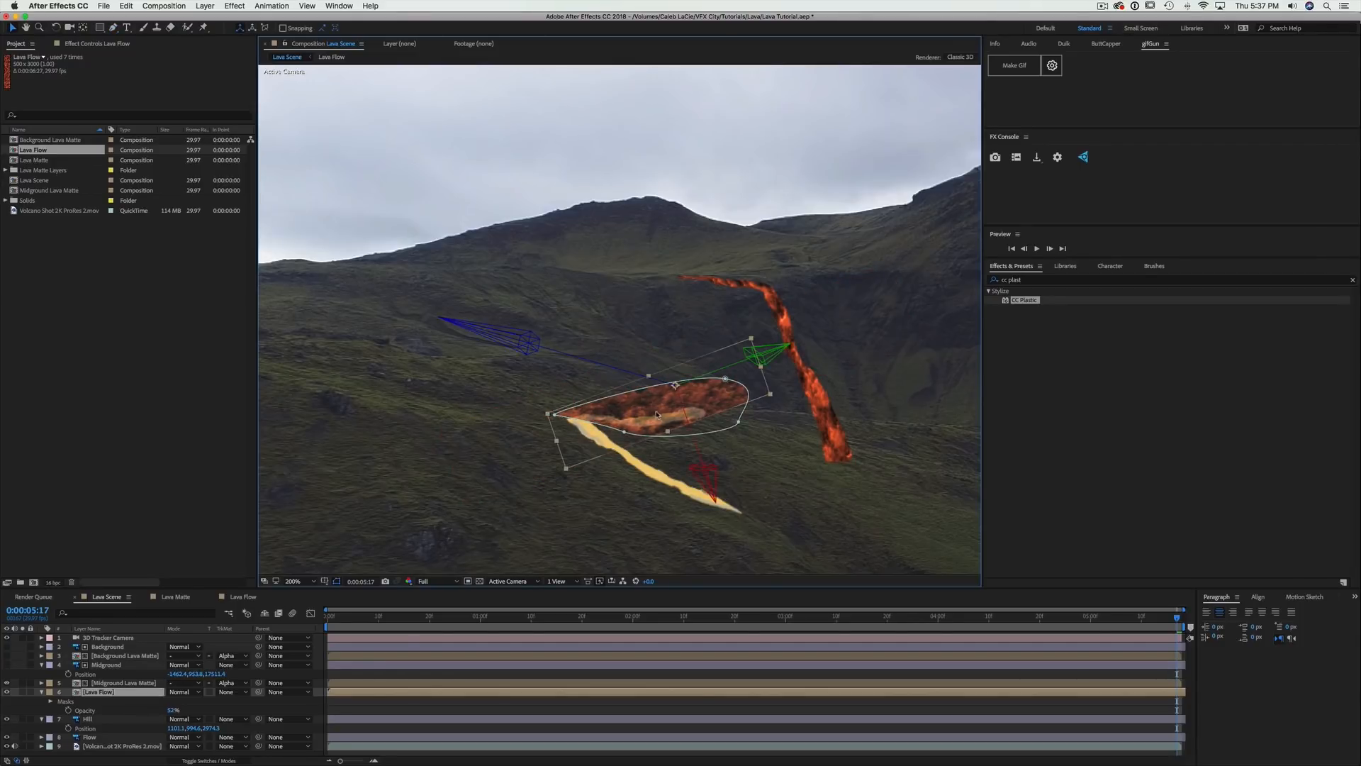
{"action": "left_click_drag", "start_coordinate": [648, 410], "coordinate": [653, 412]}
Duplicate the masked Lava Flow layer, rotate the copy to -47° about Z, and move it over the bent path's lower branch
{"action": "left_click", "coordinate": [164, 701]}
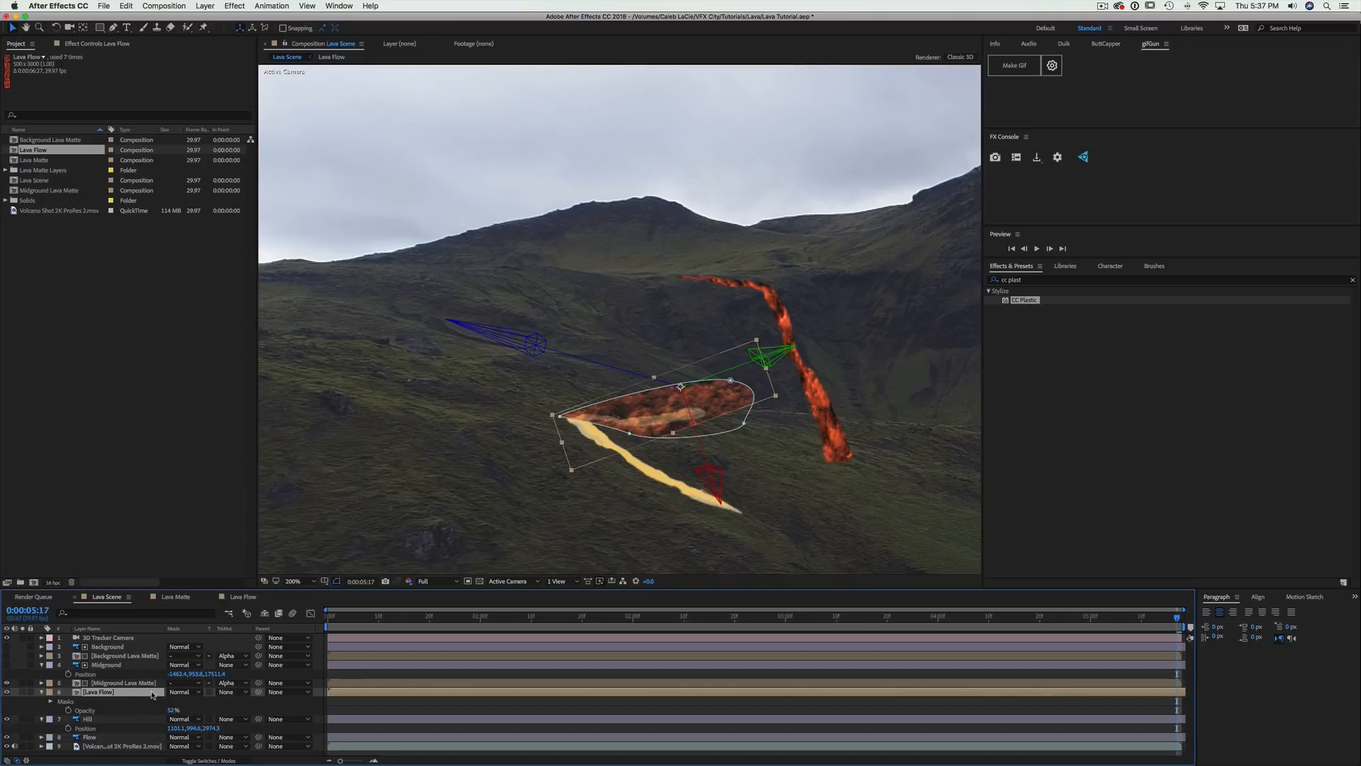
{"action": "key", "text": "super+d"}
{"action": "key", "text": "r"}
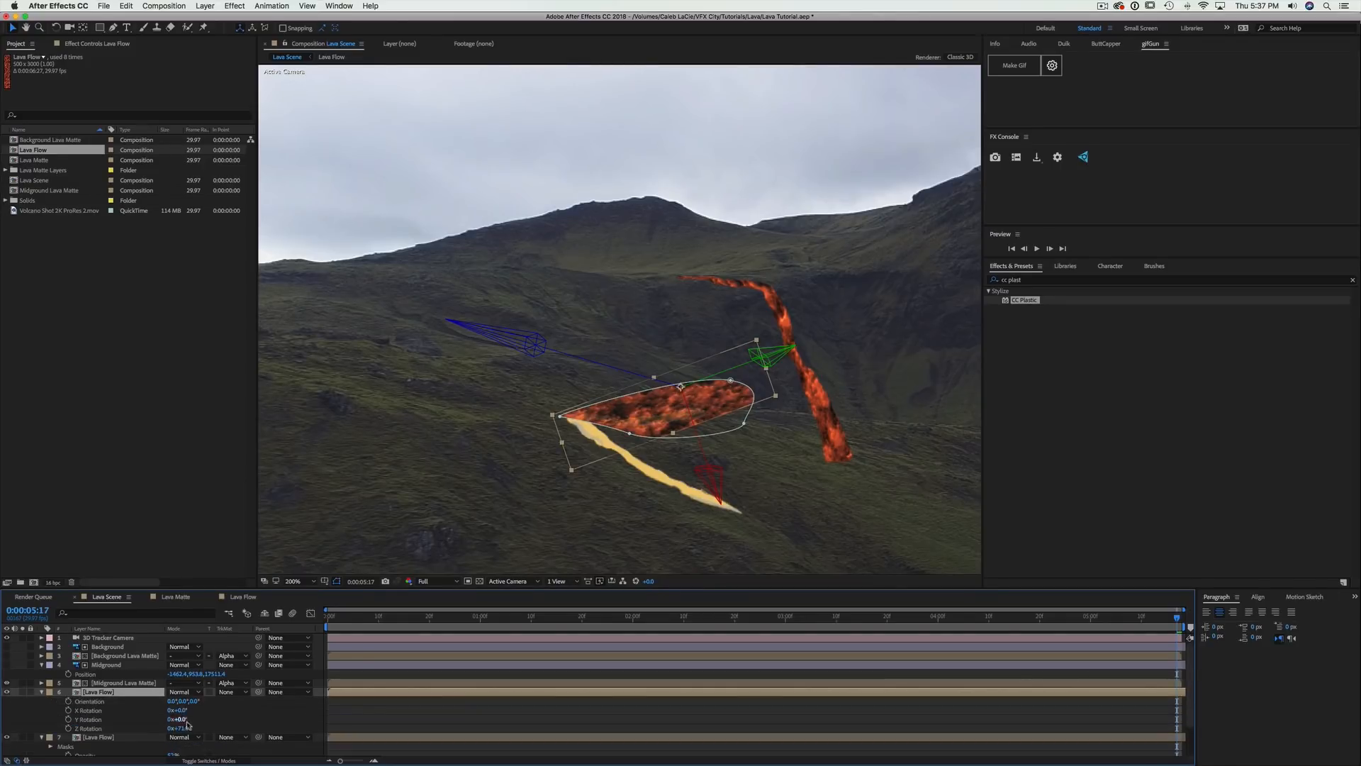
{"action": "left_click_drag", "start_coordinate": [177, 728], "coordinate": [100, 731]}
{"action": "left_click_drag", "start_coordinate": [706, 450], "coordinate": [838, 543]}
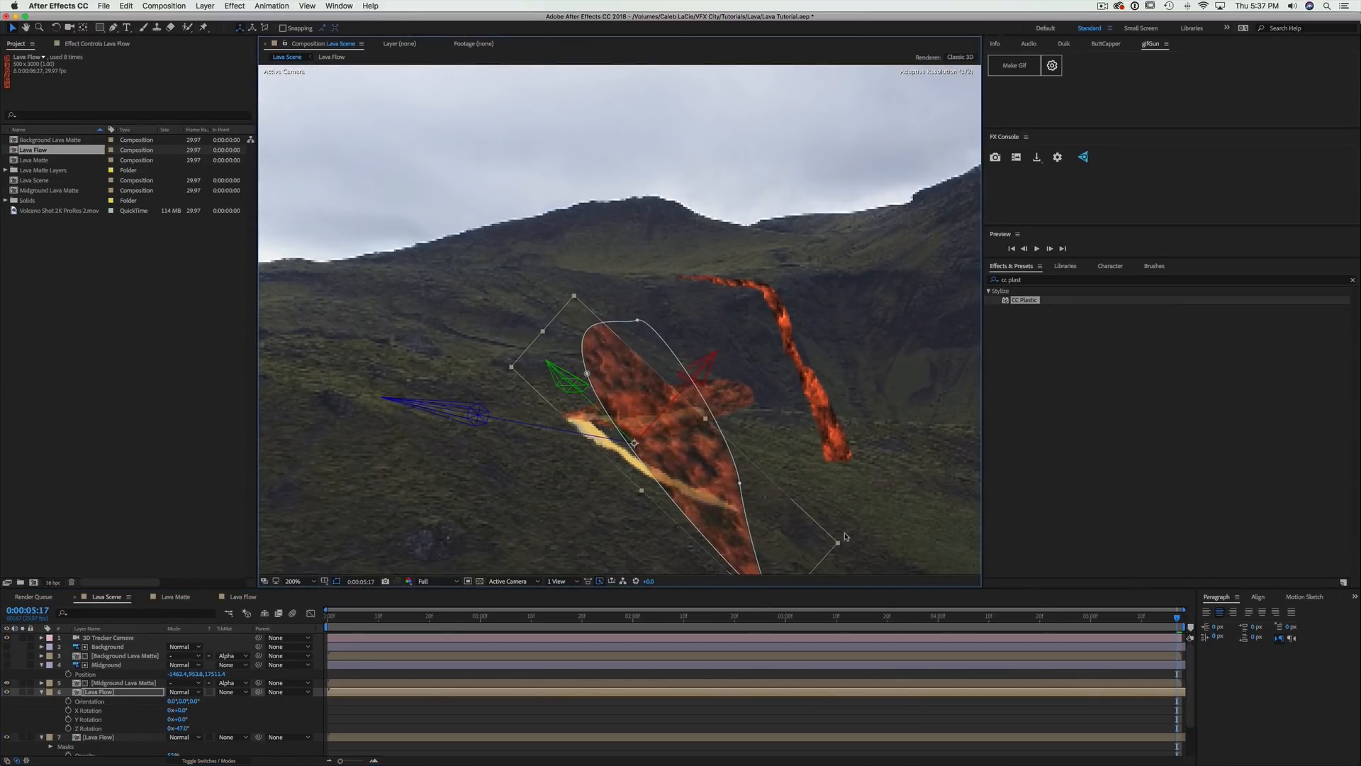
Delete the inherited mask from the duplicated Lava Flow layer
{"action": "key", "text": "m"}
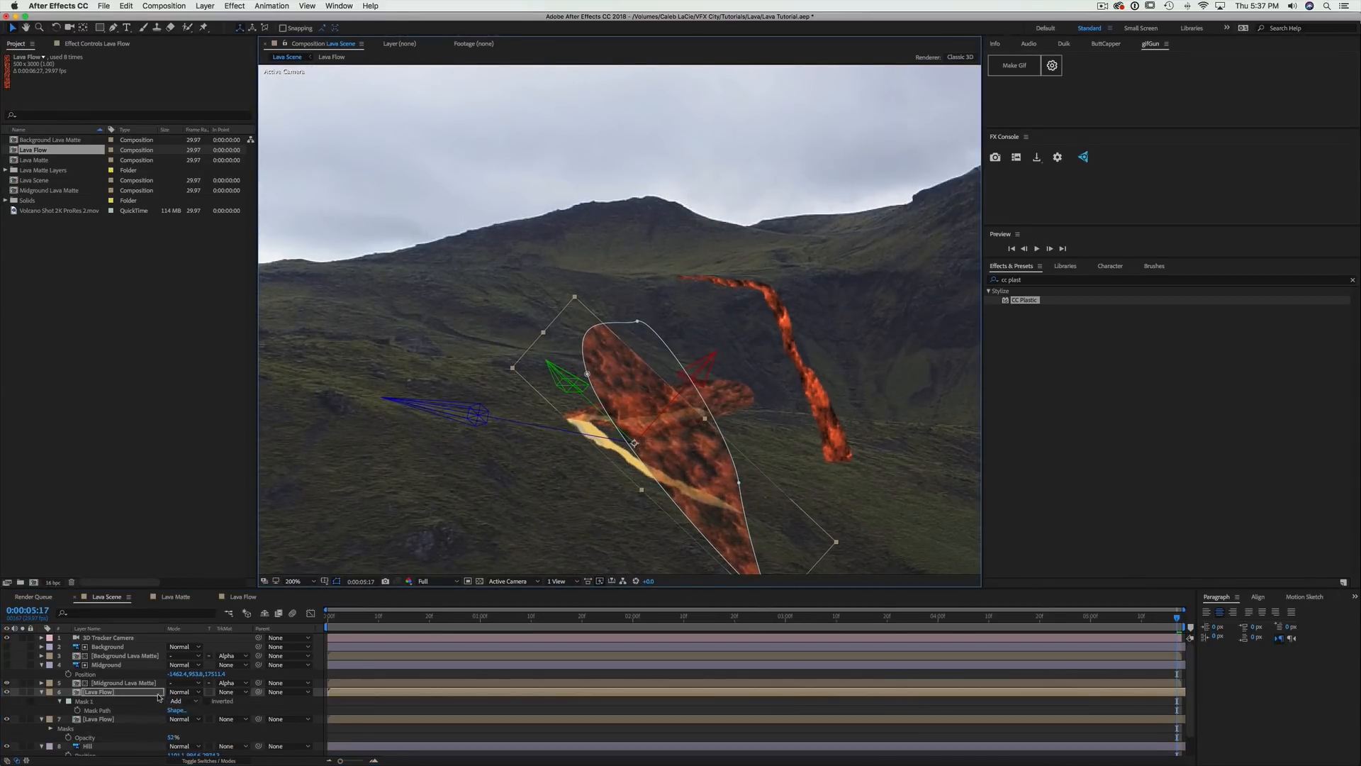
{"action": "left_click", "coordinate": [106, 702]}
{"action": "key", "text": "Delete"}
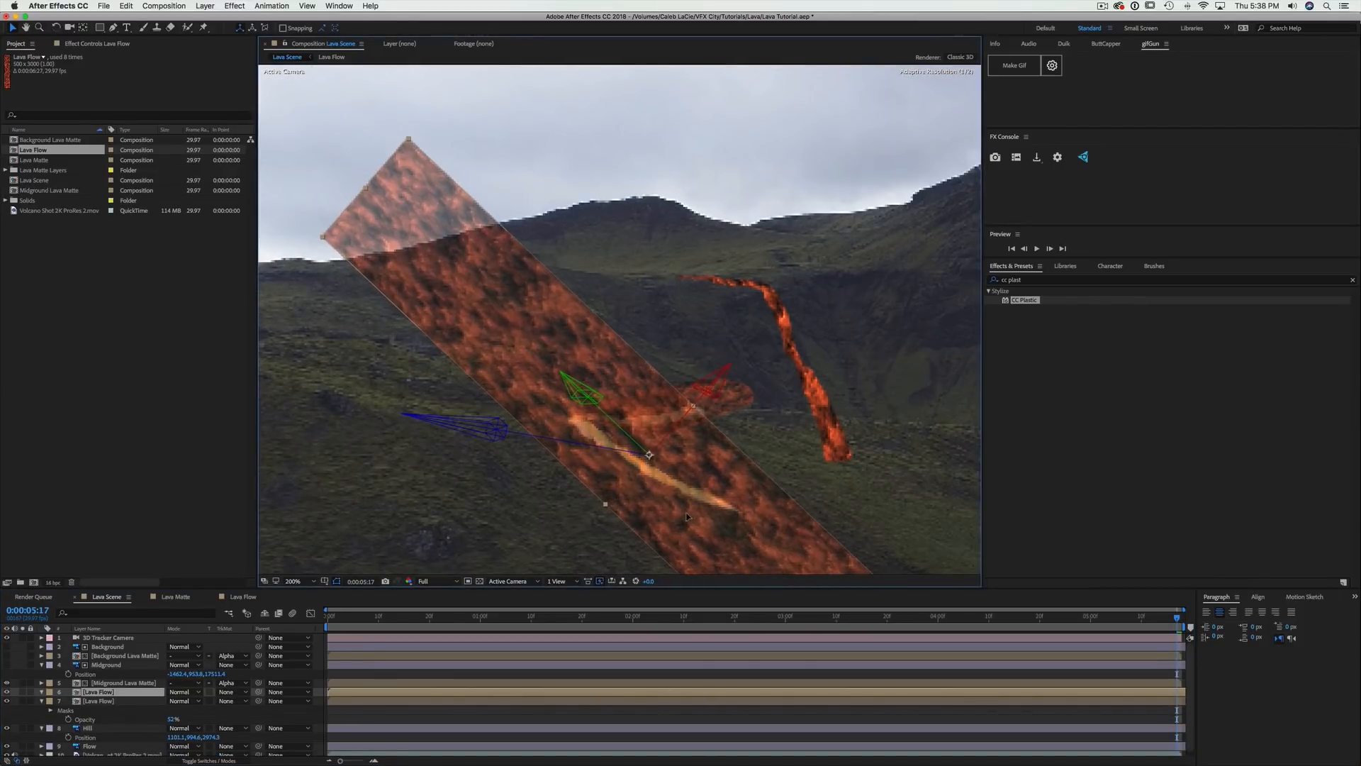
Draw a new closed curved mask on the duplicated Lava Flow layer around the bent path's lower branch
{"action": "key", "text": "g"}
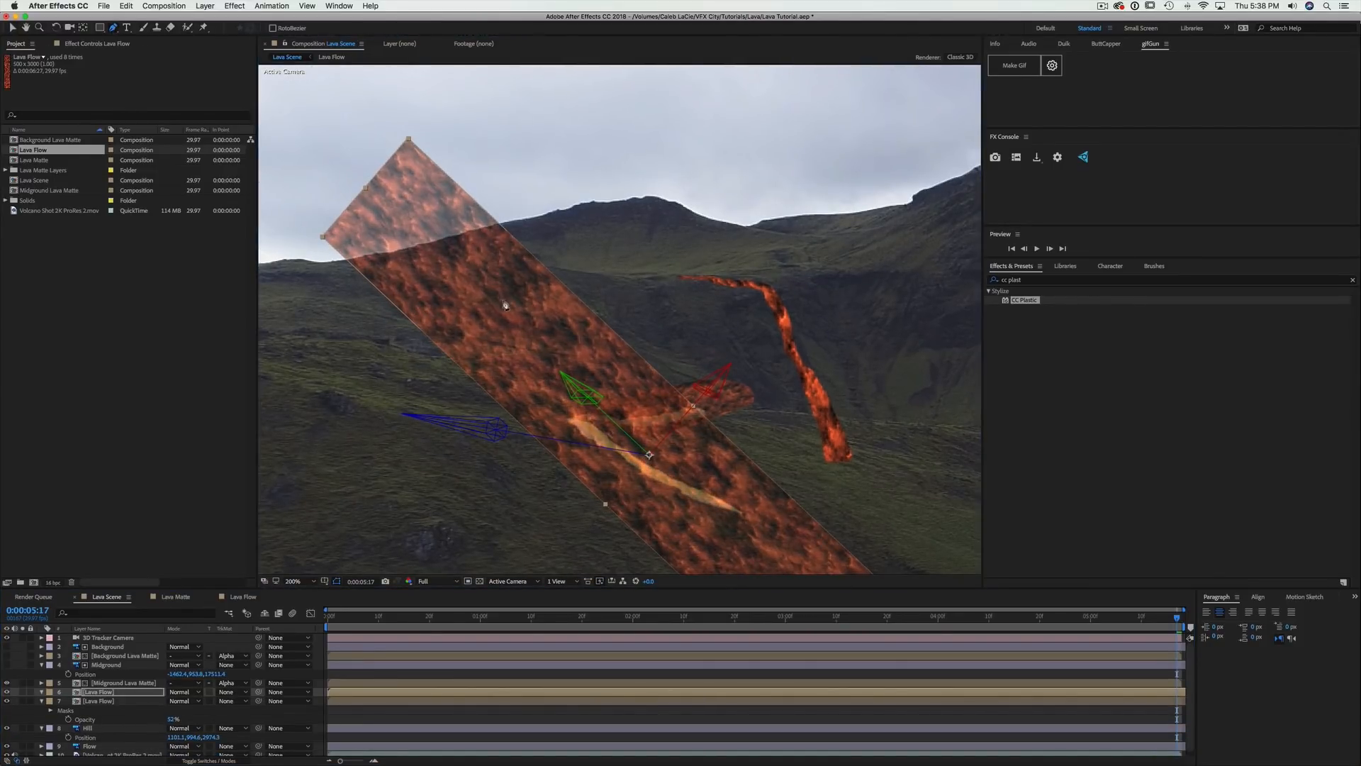
{"action": "left_click_drag", "start_coordinate": [547, 410], "coordinate": [612, 429]}
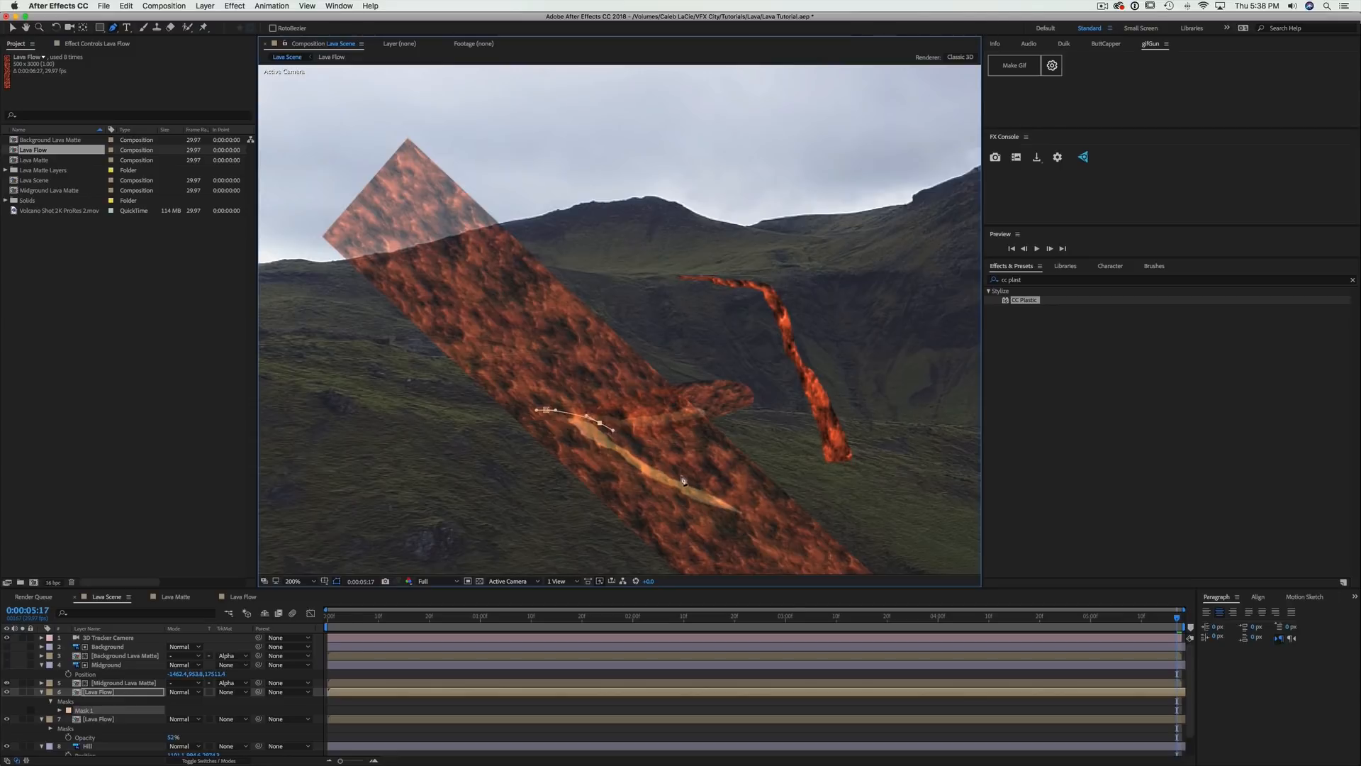
{"action": "left_click_drag", "start_coordinate": [776, 521], "coordinate": [695, 519]}
{"action": "left_click_drag", "start_coordinate": [558, 444], "coordinate": [550, 432]}
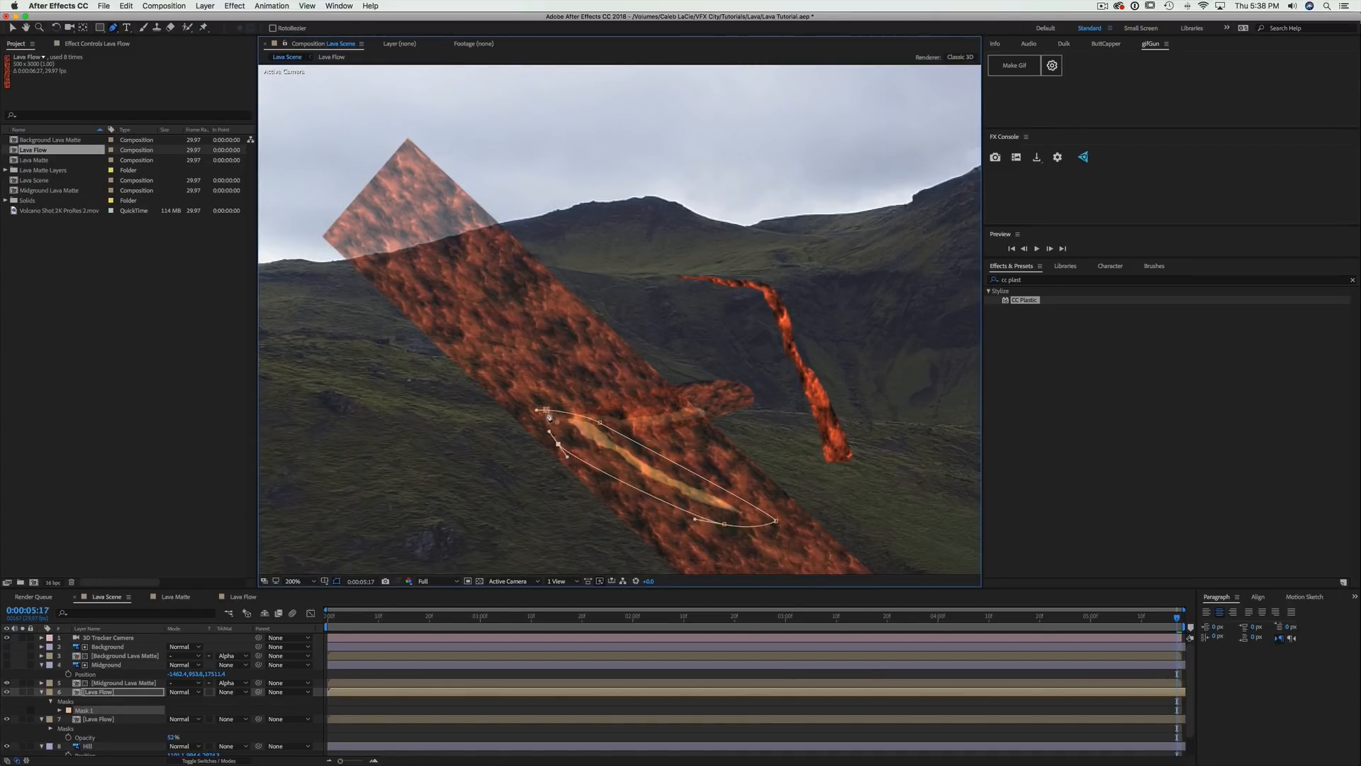
{"action": "left_click", "coordinate": [548, 411]}
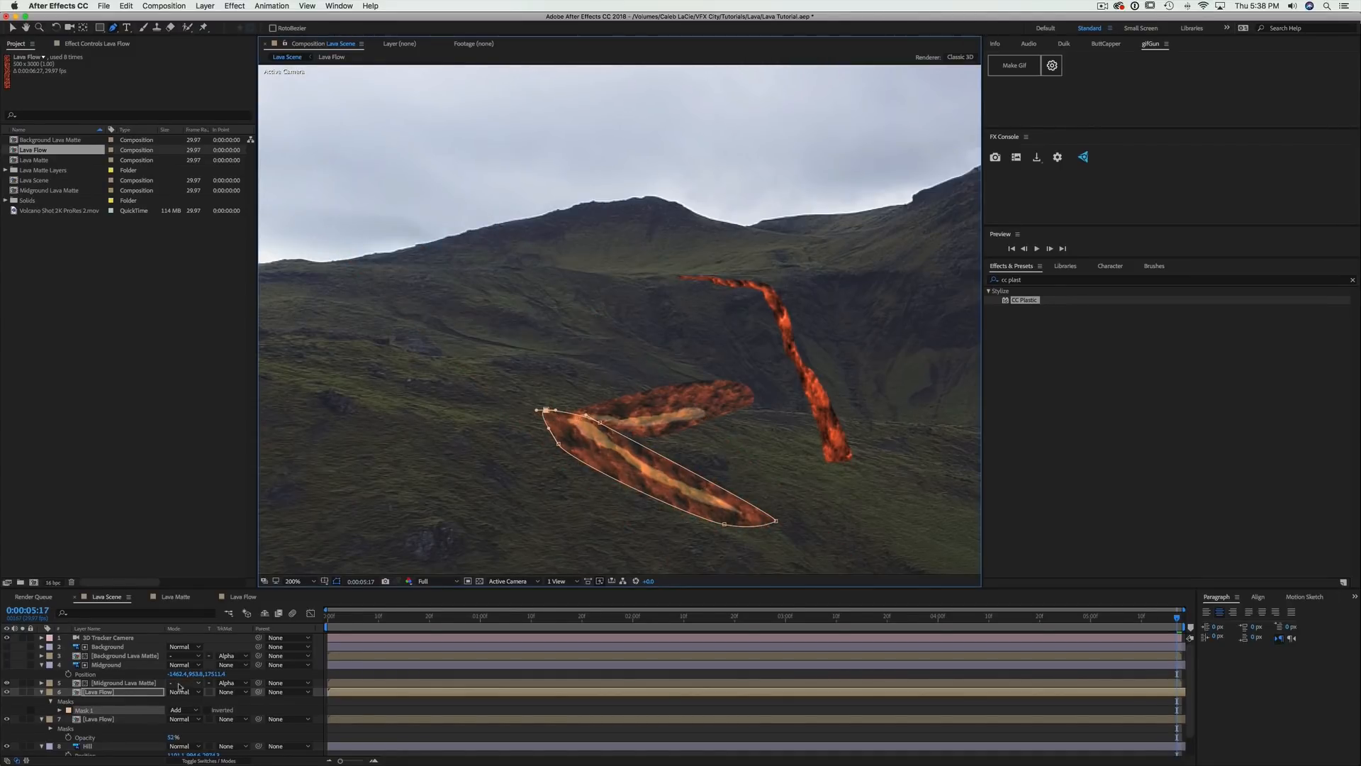
Restore both Lava Flow layers on the hill's bent path to 100% opacity and collapse their properties
{"action": "left_click", "coordinate": [122, 719], "text": "shift"}
{"action": "key", "text": "t"}
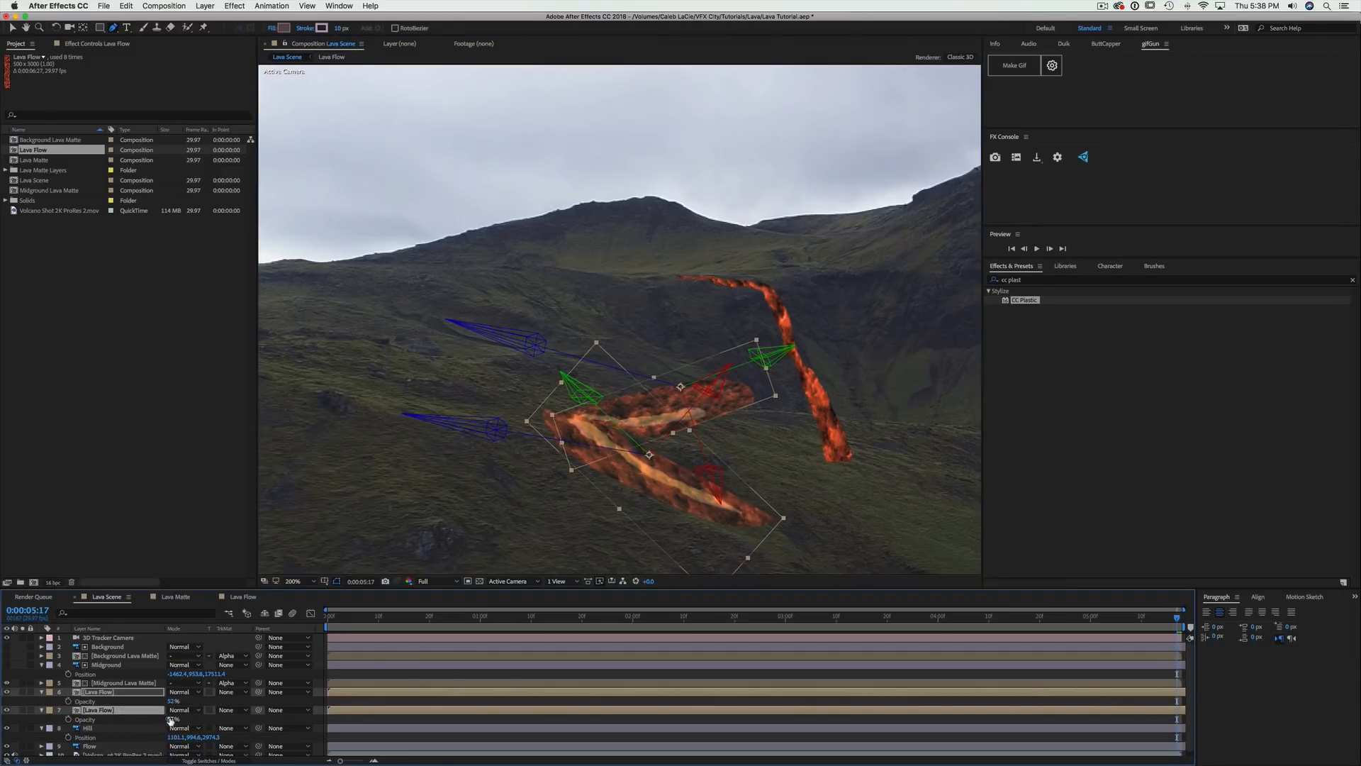
{"action": "left_click_drag", "start_coordinate": [170, 721], "coordinate": [225, 718]}
{"action": "key", "text": "v"}
{"action": "key", "text": "comma"}
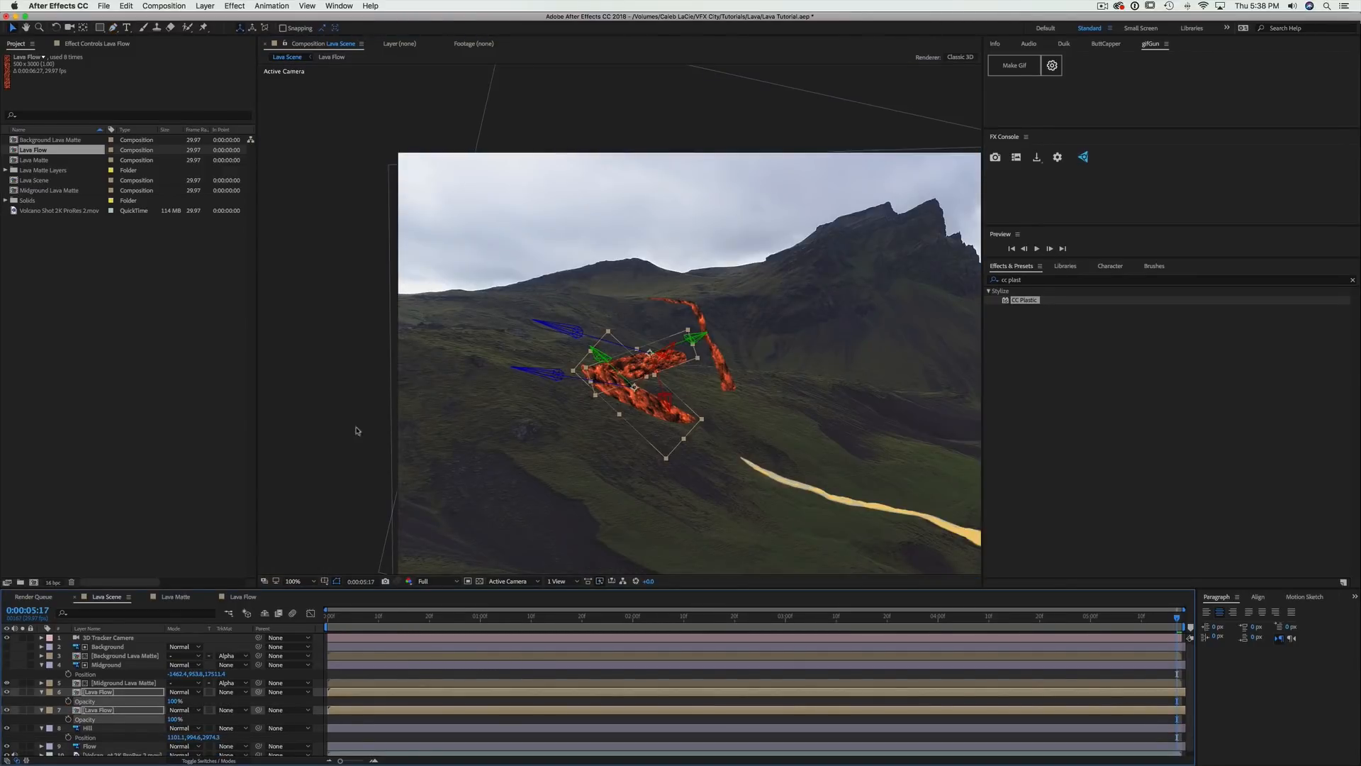
{"action": "left_click", "coordinate": [41, 693]}
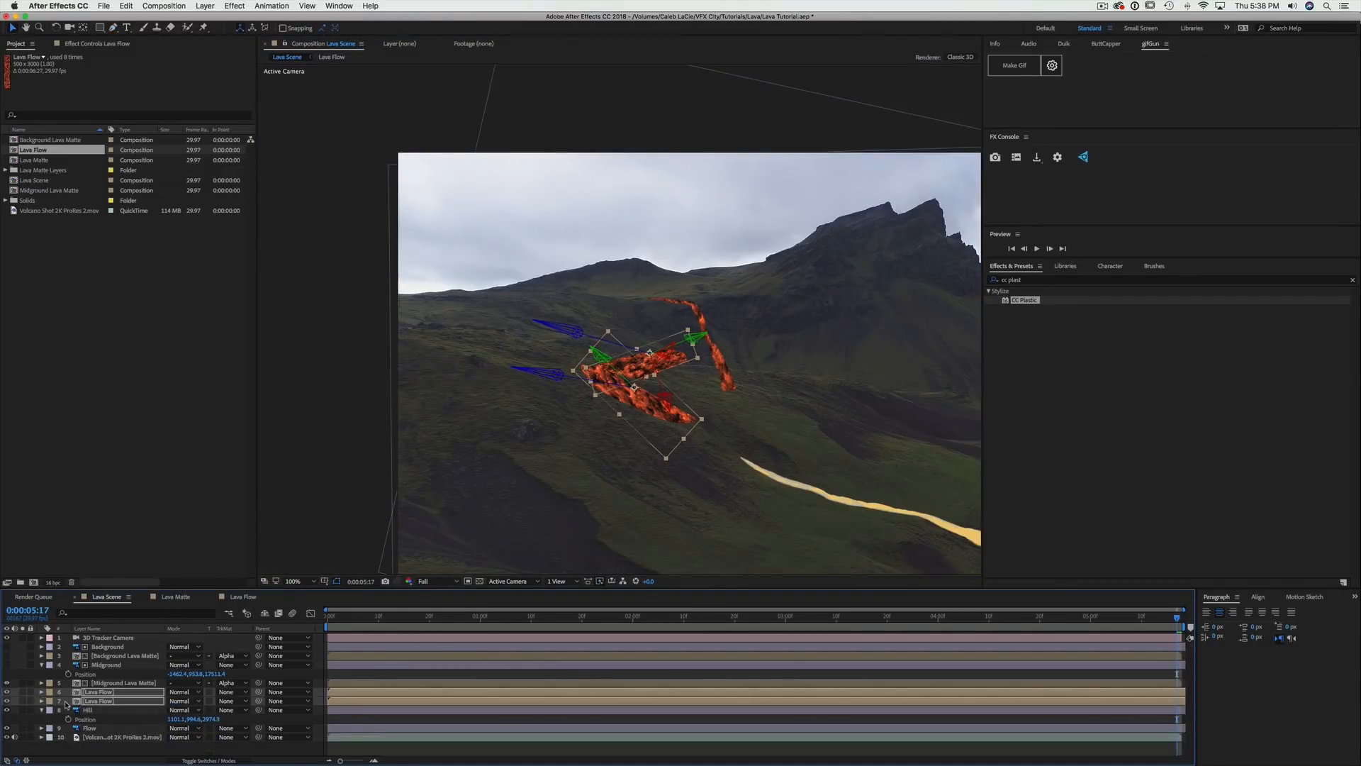
Duplicate the lower branch's Lava Flow layer and move the copy onto the hill's long lower path
{"action": "left_click", "coordinate": [106, 710]}
{"action": "left_click", "coordinate": [119, 701]}
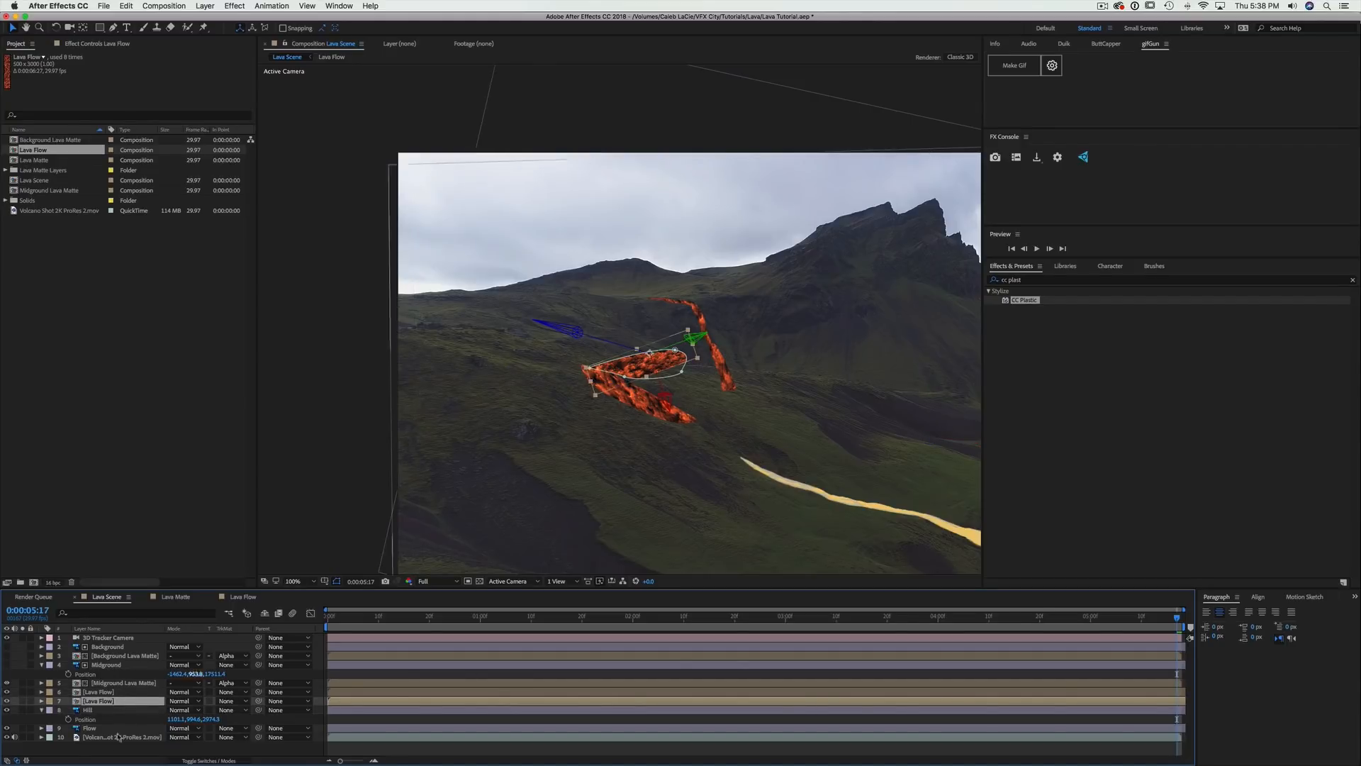
{"action": "left_click", "coordinate": [104, 693]}
{"action": "key", "text": "super+d"}
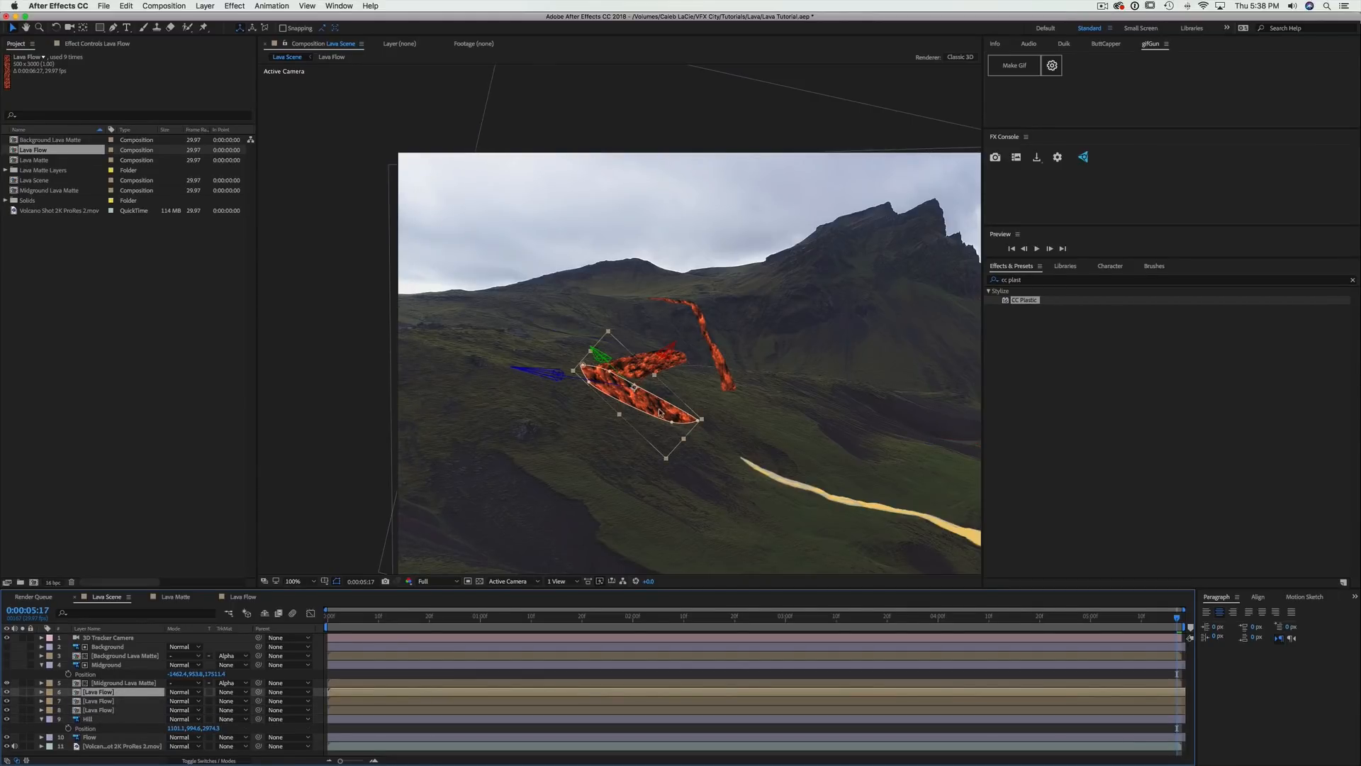
{"action": "left_click_drag", "start_coordinate": [660, 412], "coordinate": [915, 531]}
{"action": "left_click_drag", "start_coordinate": [789, 559], "coordinate": [509, 448]}
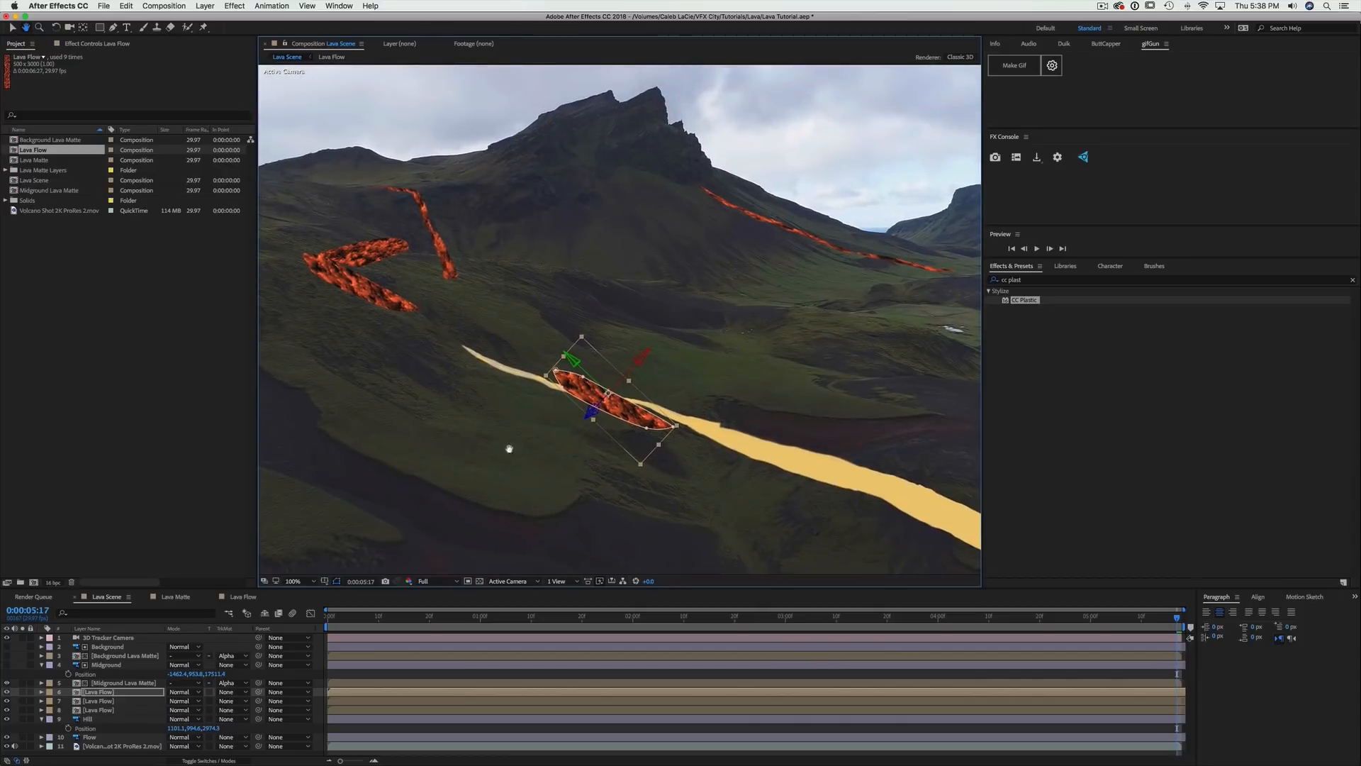
Solo the Hill layer and the new Lava Flow copy, and delete the copy's inherited mask
{"action": "left_click", "coordinate": [22, 721]}
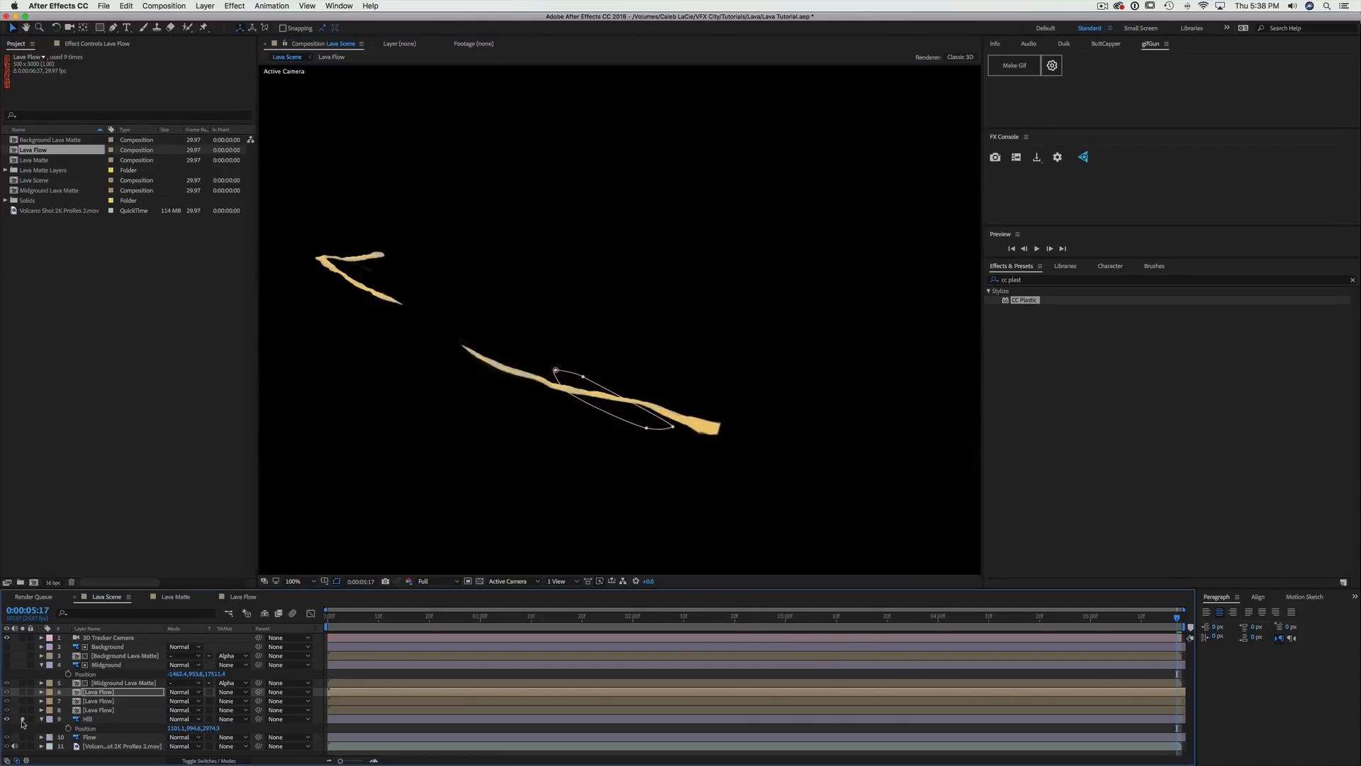
{"action": "left_click", "coordinate": [22, 693]}
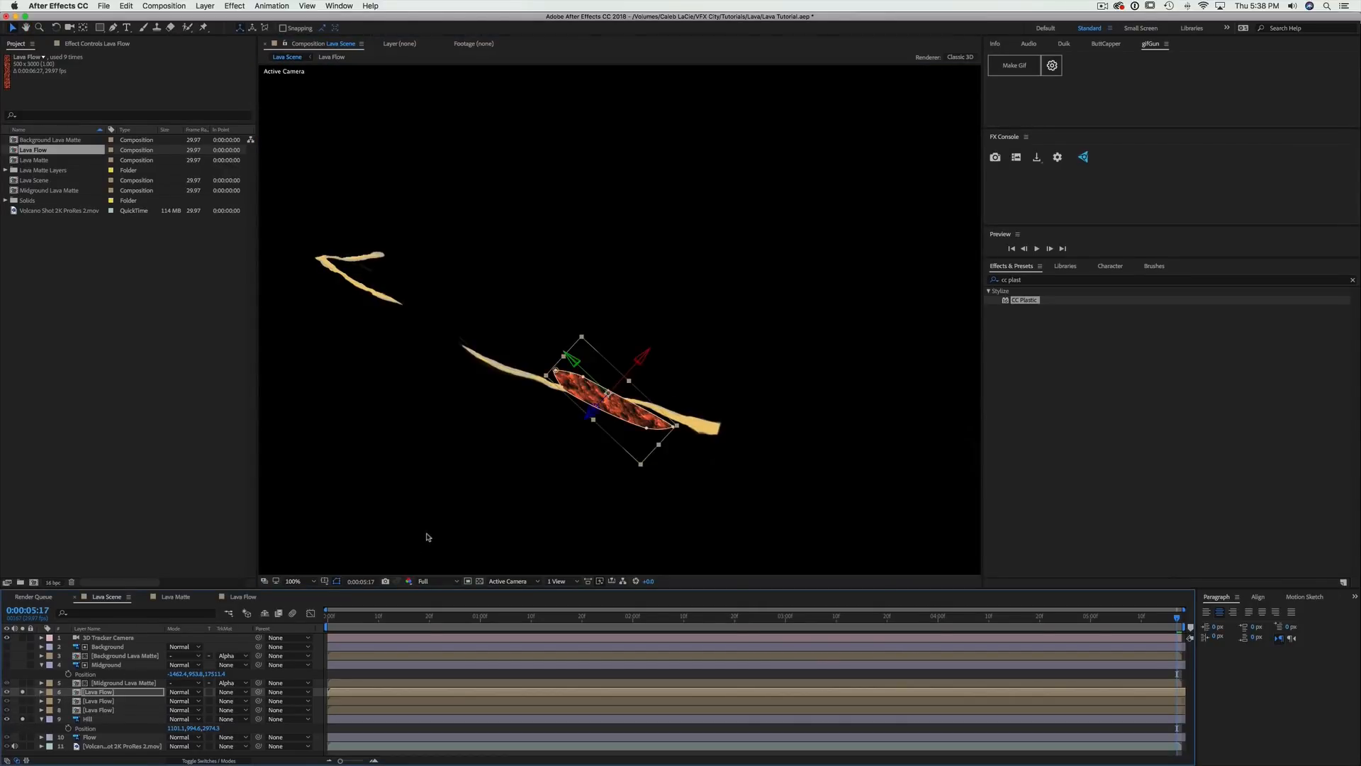
{"action": "key", "text": "m"}
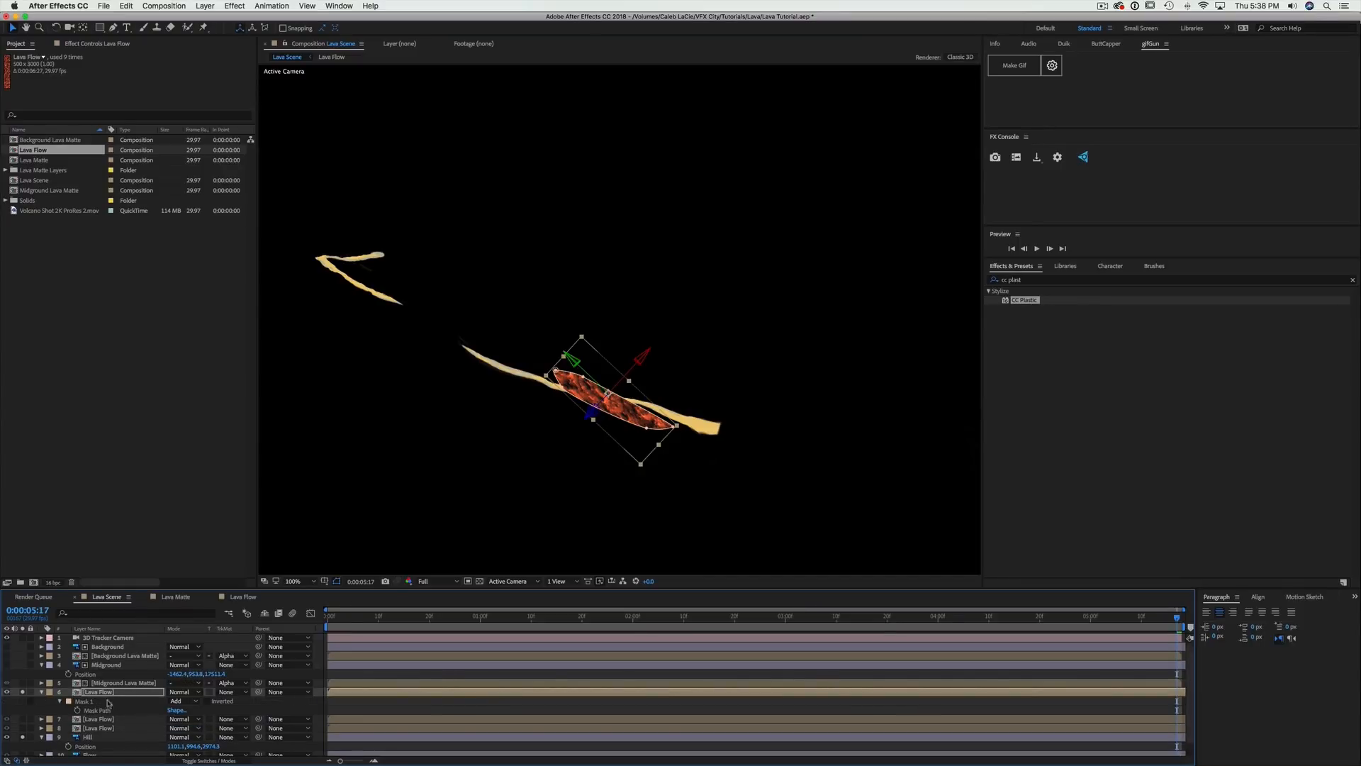
{"action": "left_click", "coordinate": [124, 699]}
{"action": "key", "text": "Delete"}
Rotate the Lava Flow copy to -67° about Z, shrink it slightly, and position it over the hill's long path
{"action": "key", "text": "r"}
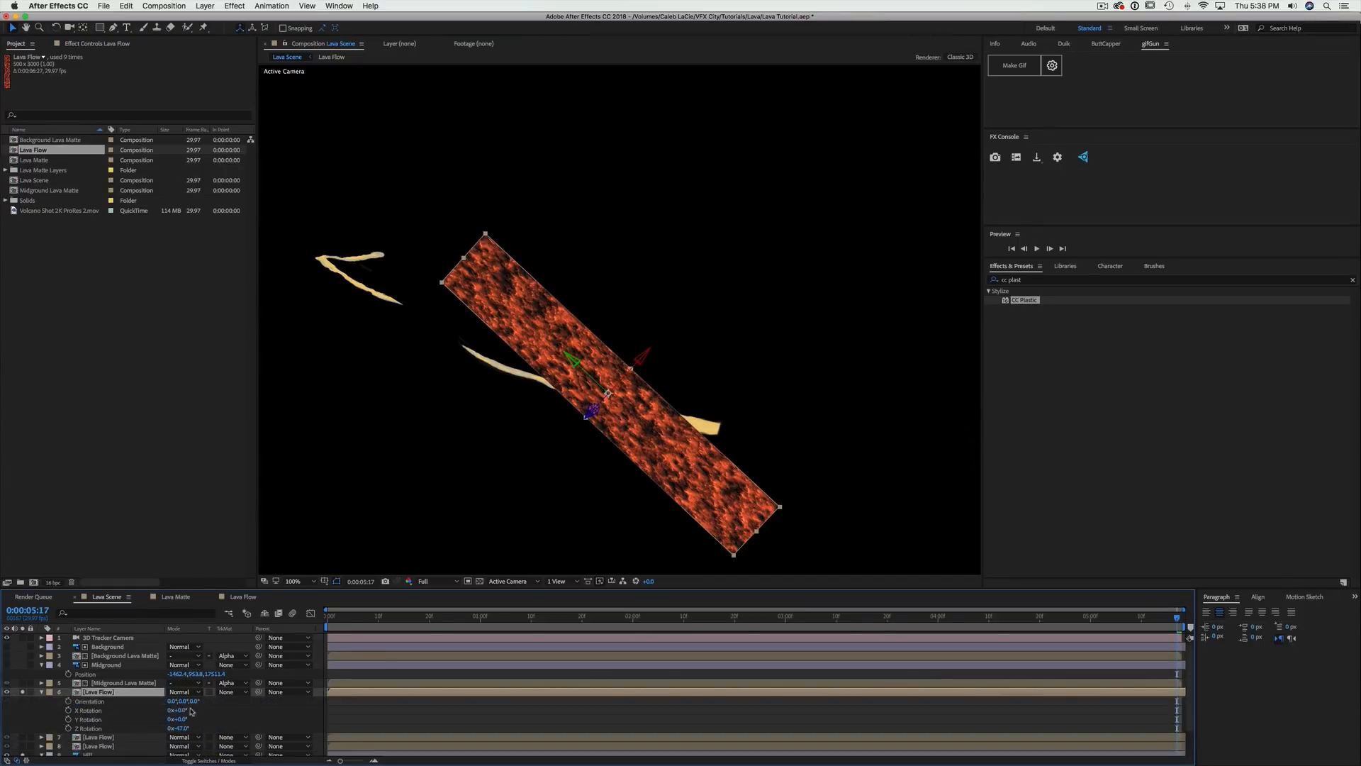
{"action": "mouse_move", "coordinate": [178, 728]}
{"action": "left_mouse_down"}
{"action": "mouse_move", "coordinate": [142, 729]}
{"action": "mouse_move", "coordinate": [175, 729]}
{"action": "left_mouse_up"}
{"action": "left_click_drag", "start_coordinate": [622, 363], "coordinate": [621, 365]}
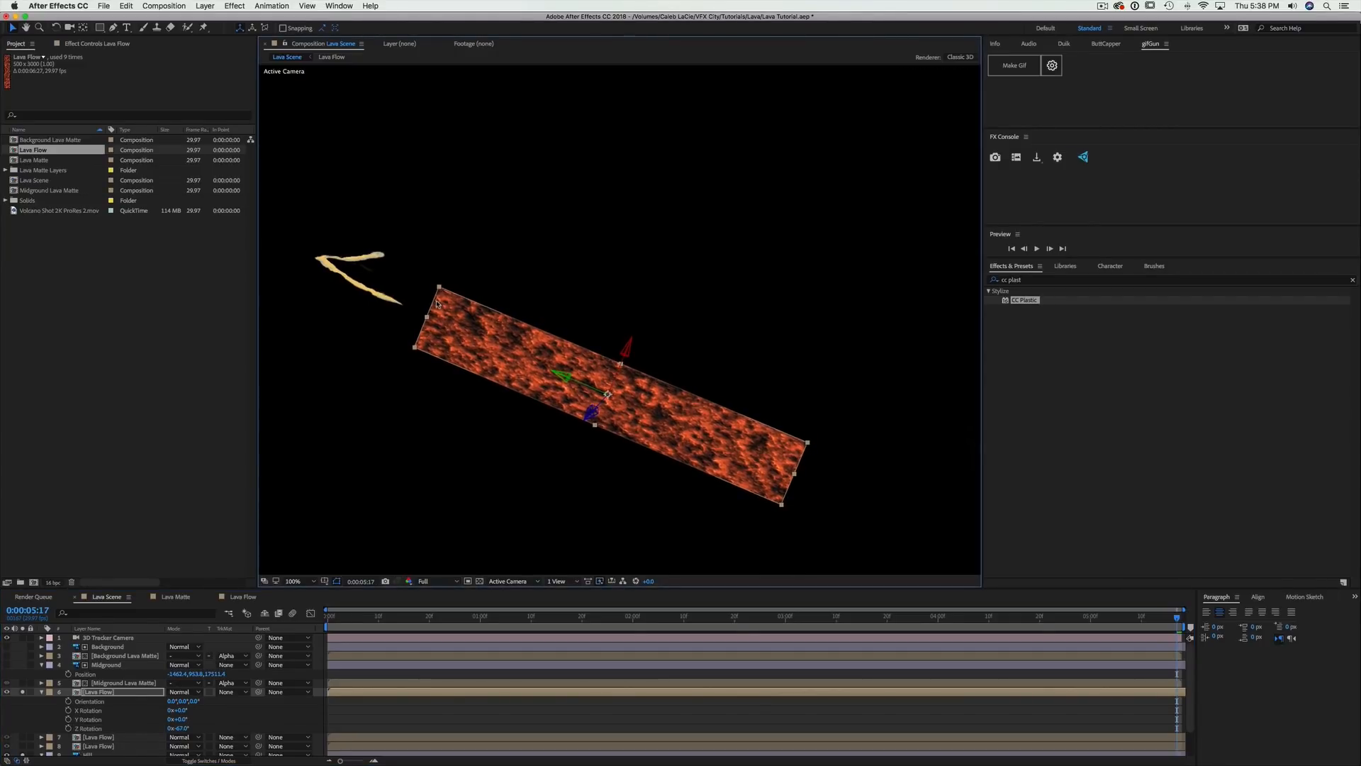
{"action": "left_click_drag", "start_coordinate": [439, 287], "coordinate": [446, 301]}
{"action": "mouse_move", "coordinate": [500, 341]}
{"action": "left_mouse_down"}
{"action": "mouse_move", "coordinate": [499, 373]}
{"action": "mouse_move", "coordinate": [481, 331]}
{"action": "left_mouse_up"}
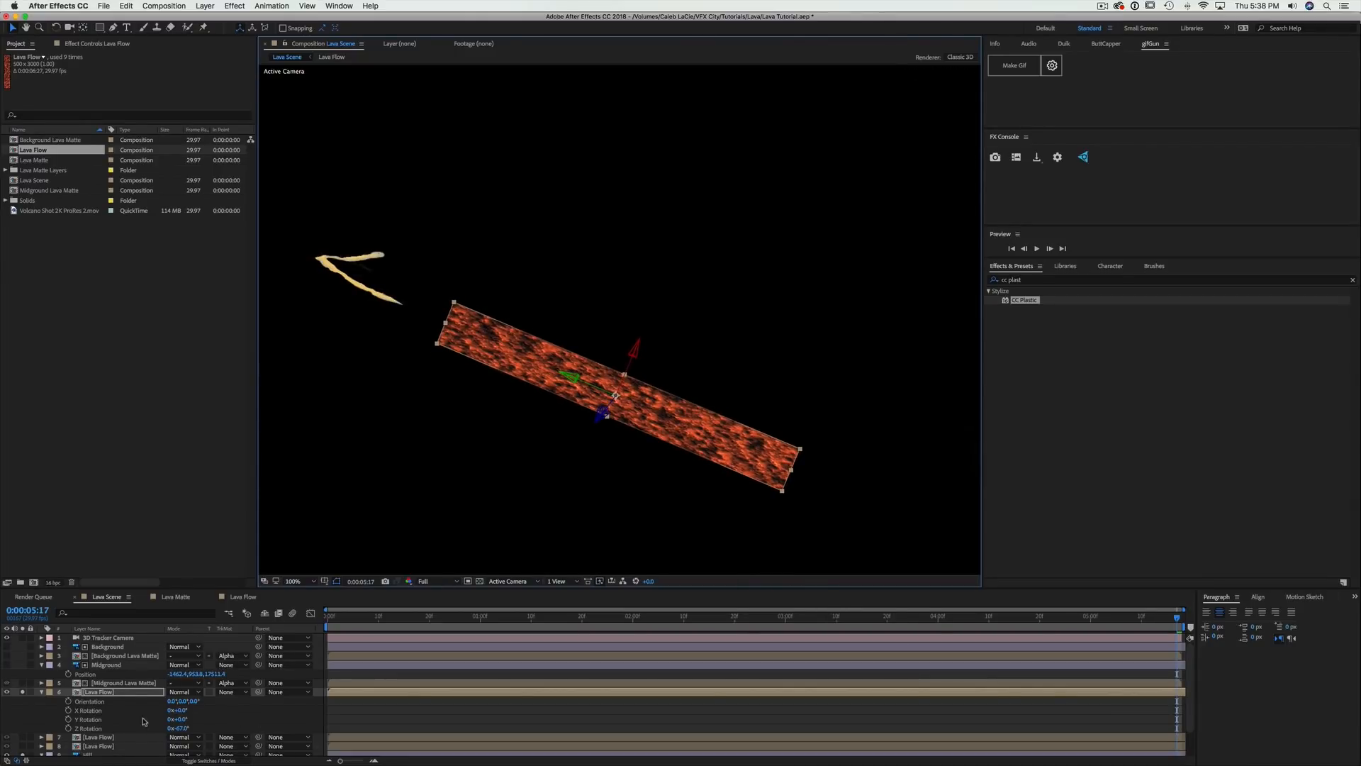
Collapse the Lava Flow copy's properties and turn off solo for it and the Hill layer
{"action": "left_click", "coordinate": [41, 692]}
{"action": "left_click", "coordinate": [23, 692]}
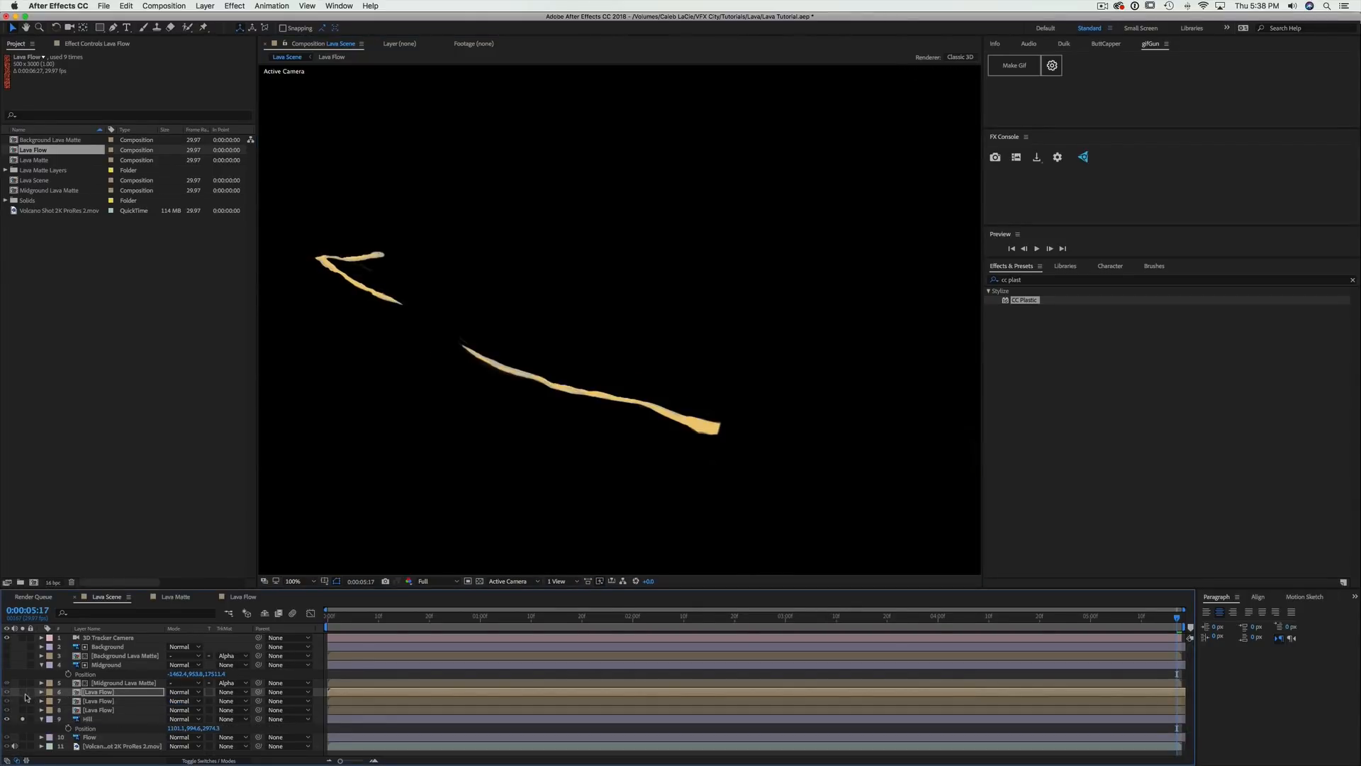
{"action": "left_click", "coordinate": [22, 719]}
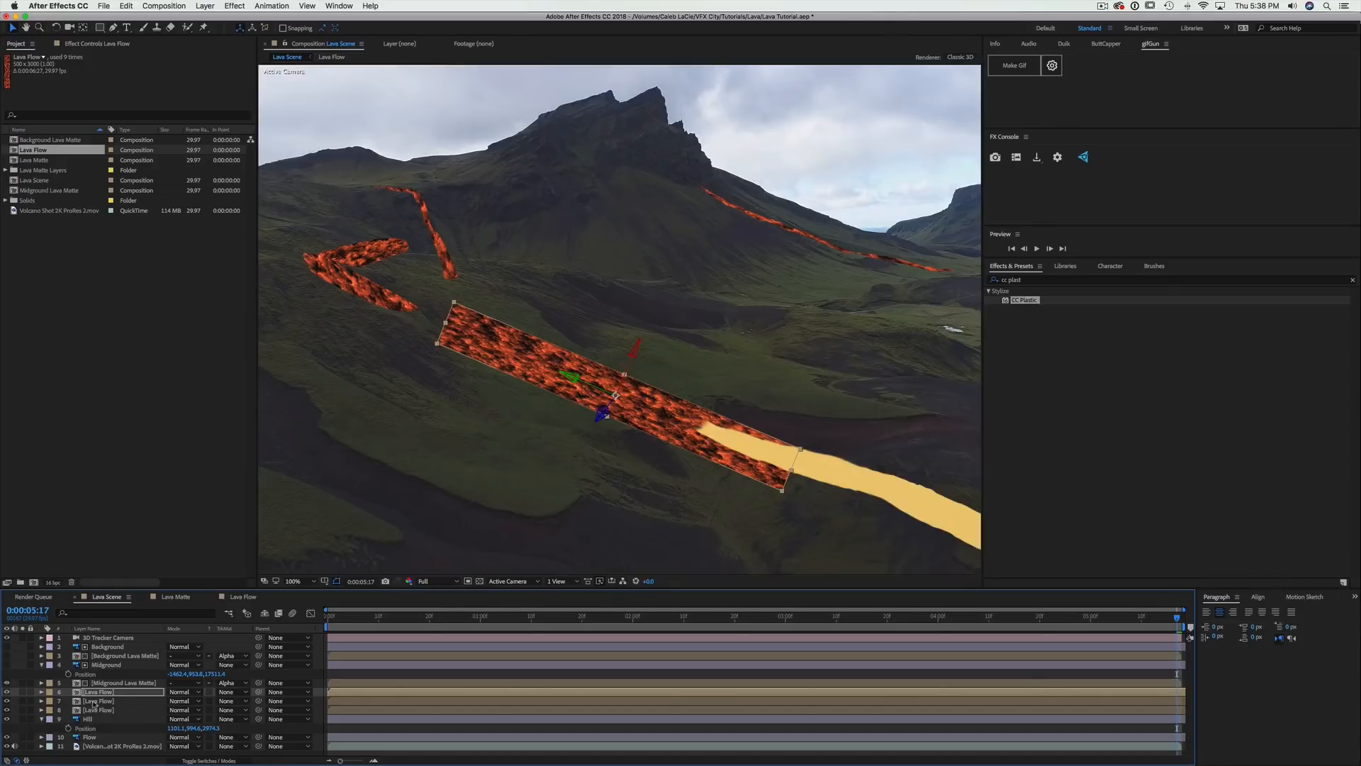
Pre-compose the three hill Lava Flow layers into a composition named Hill Lava Matte
{"action": "left_click", "coordinate": [99, 710]}
{"action": "left_click", "coordinate": [109, 692], "text": "shift"}
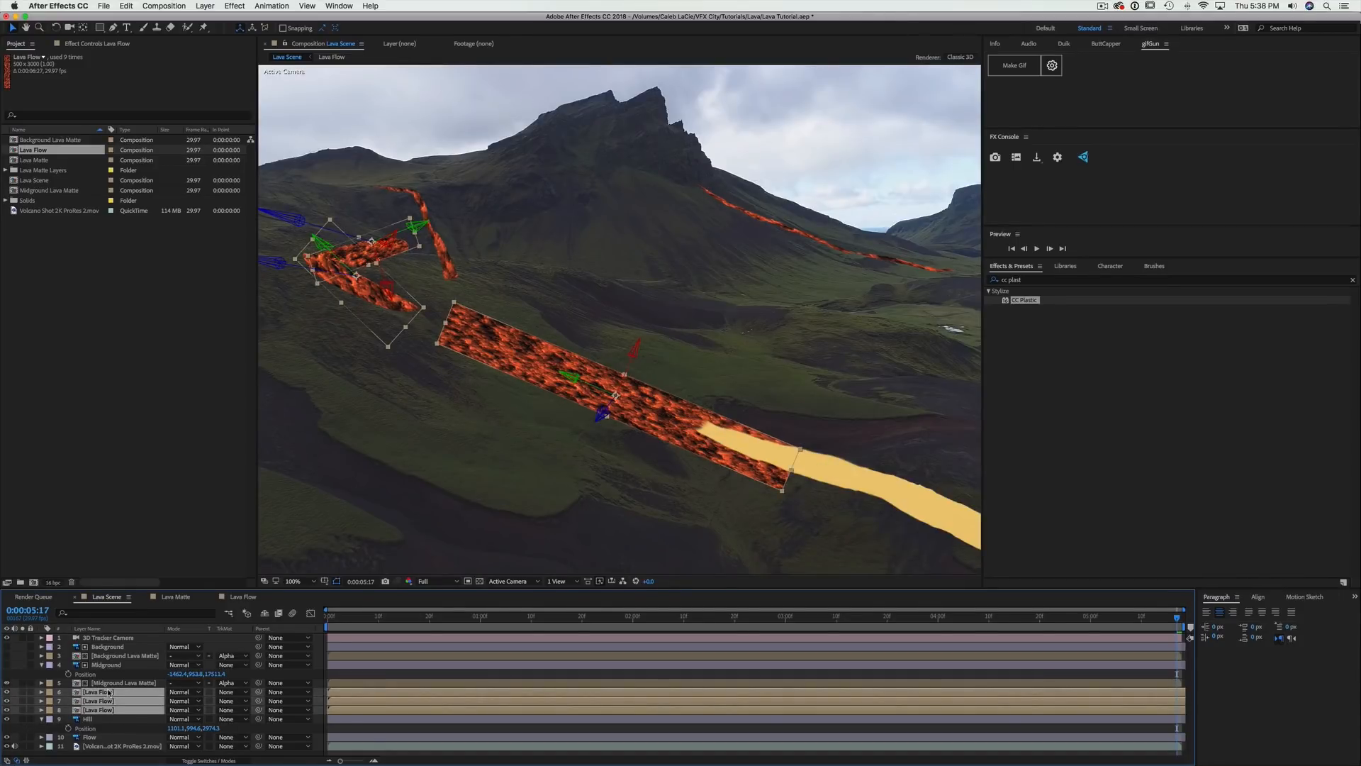
{"action": "key", "text": "super+shift+c"}
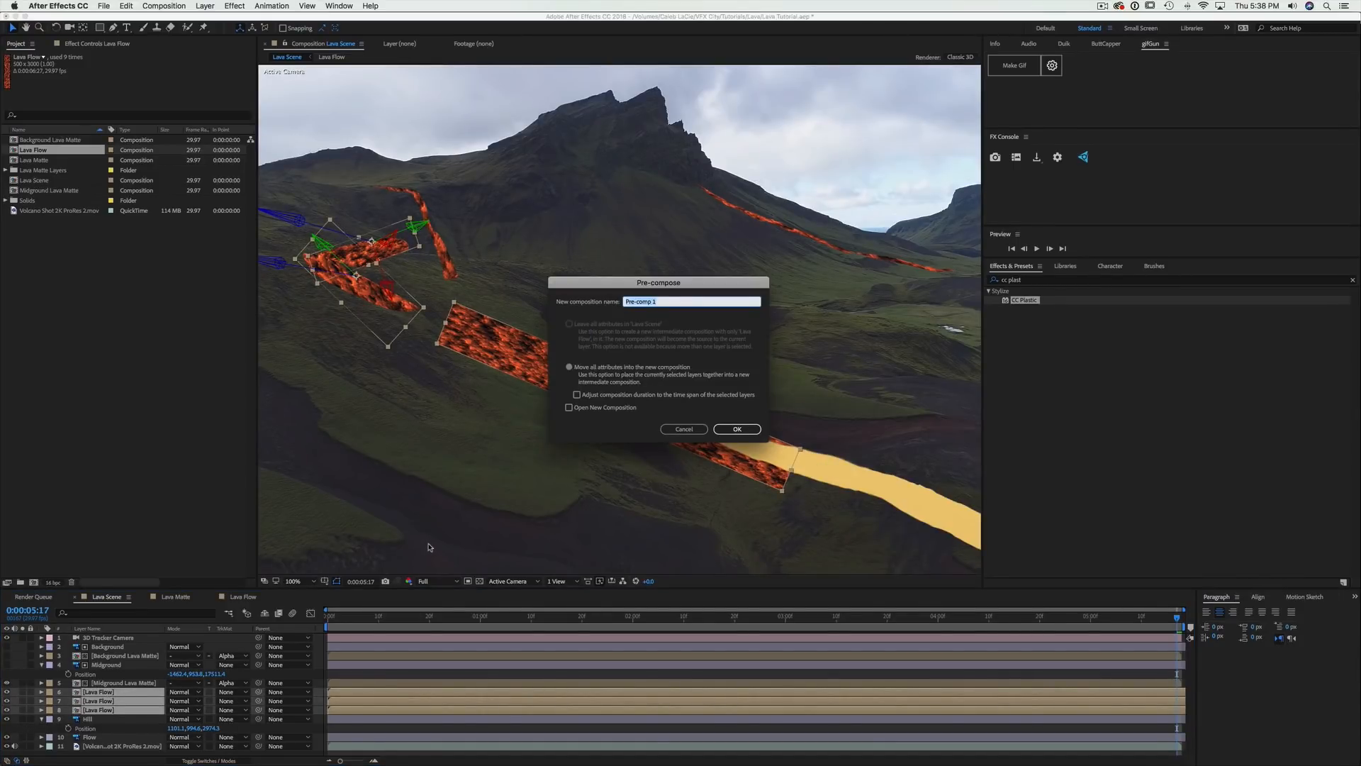
{"action": "type", "text": "Lava Matte"}
{"action": "key", "text": "Return"}
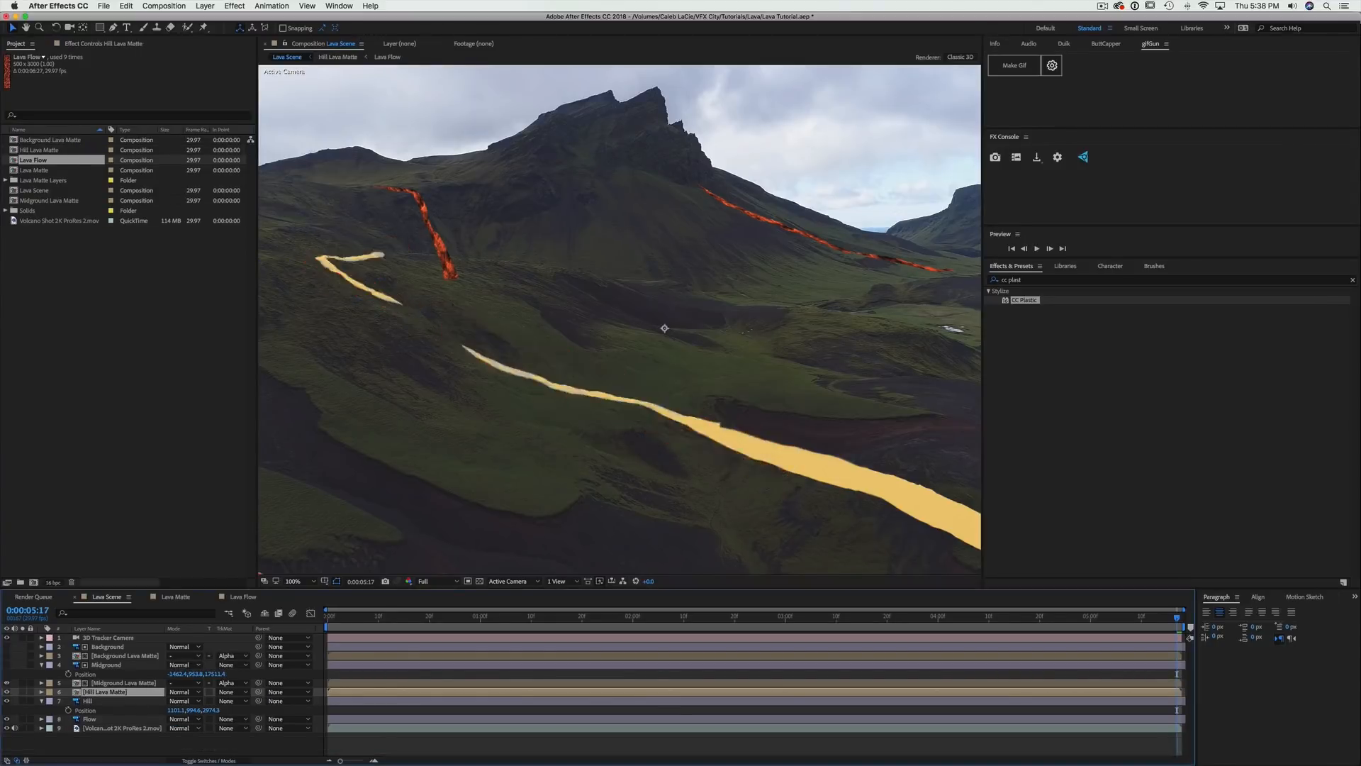
Make the Hill Lava Matte layer 3D and enable Collapse Transformations on it
{"action": "left_click", "coordinate": [235, 749]}
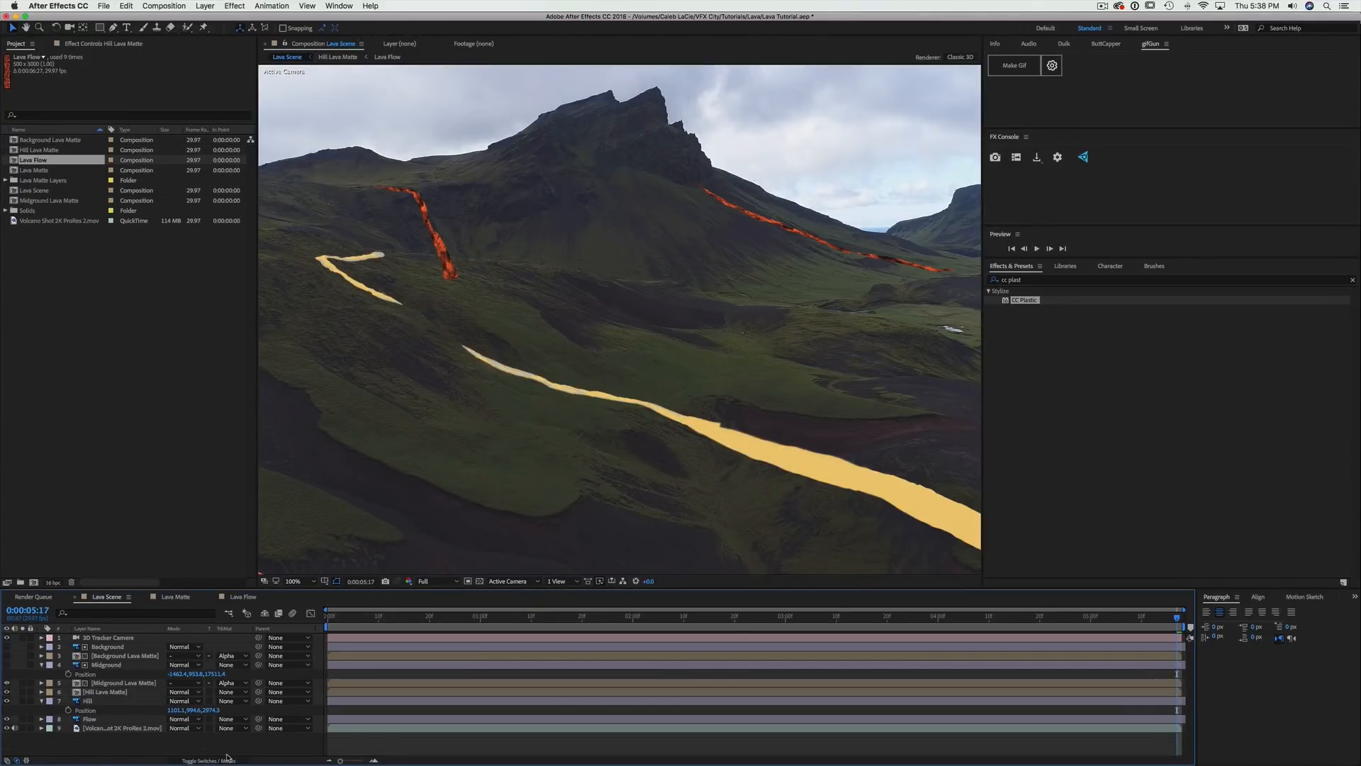
{"action": "left_click", "coordinate": [225, 761]}
{"action": "left_click", "coordinate": [226, 692]}
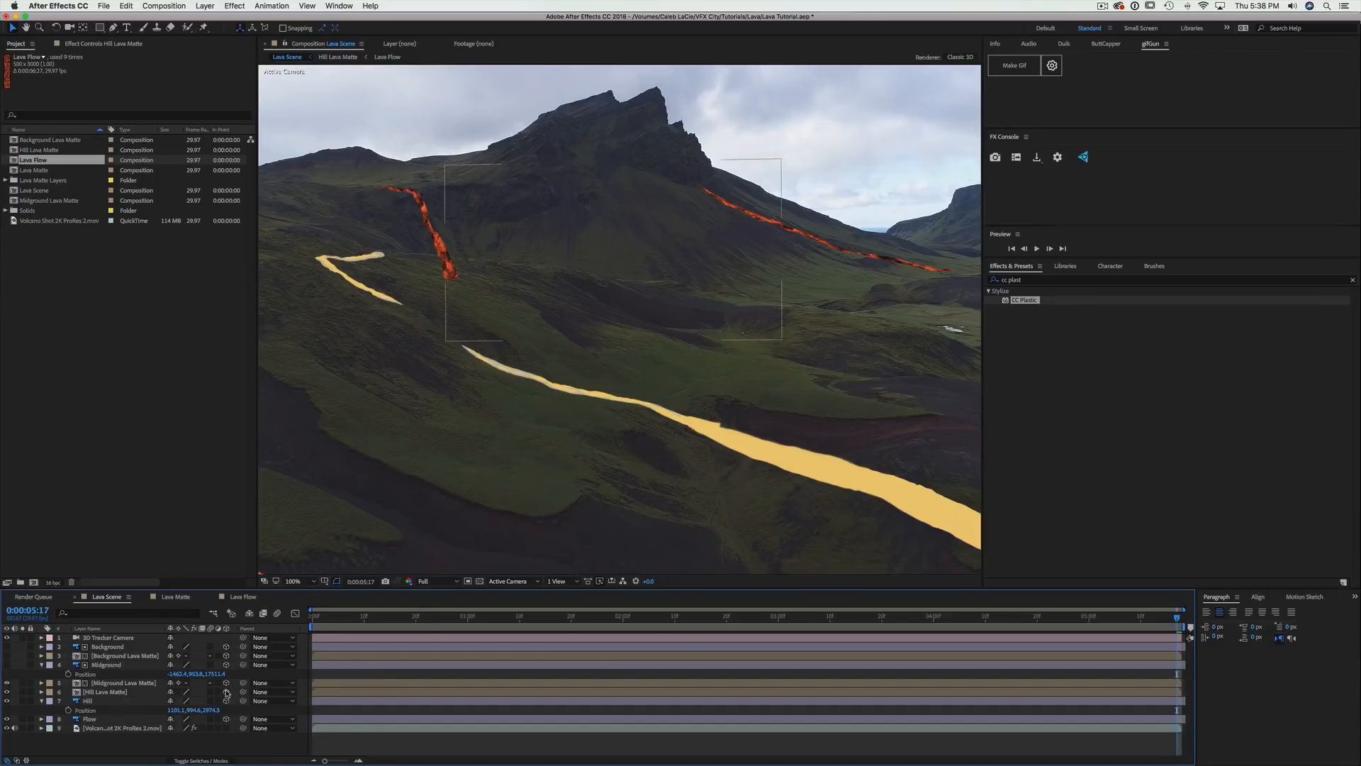
{"action": "left_click", "coordinate": [178, 692]}
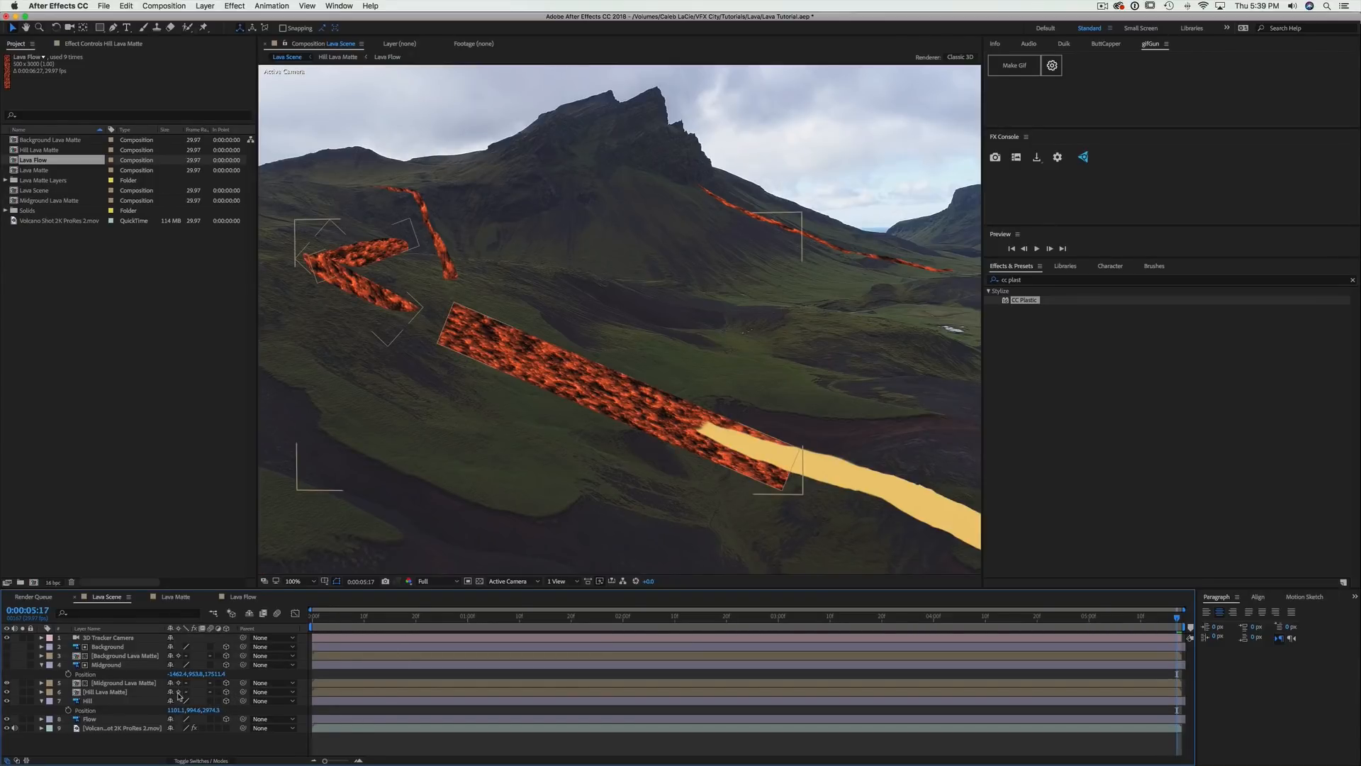
Move Hill Lava Matte directly below the Hill layer and set its track matte to Alpha Matte "Hill"
{"action": "left_click", "coordinate": [122, 693]}
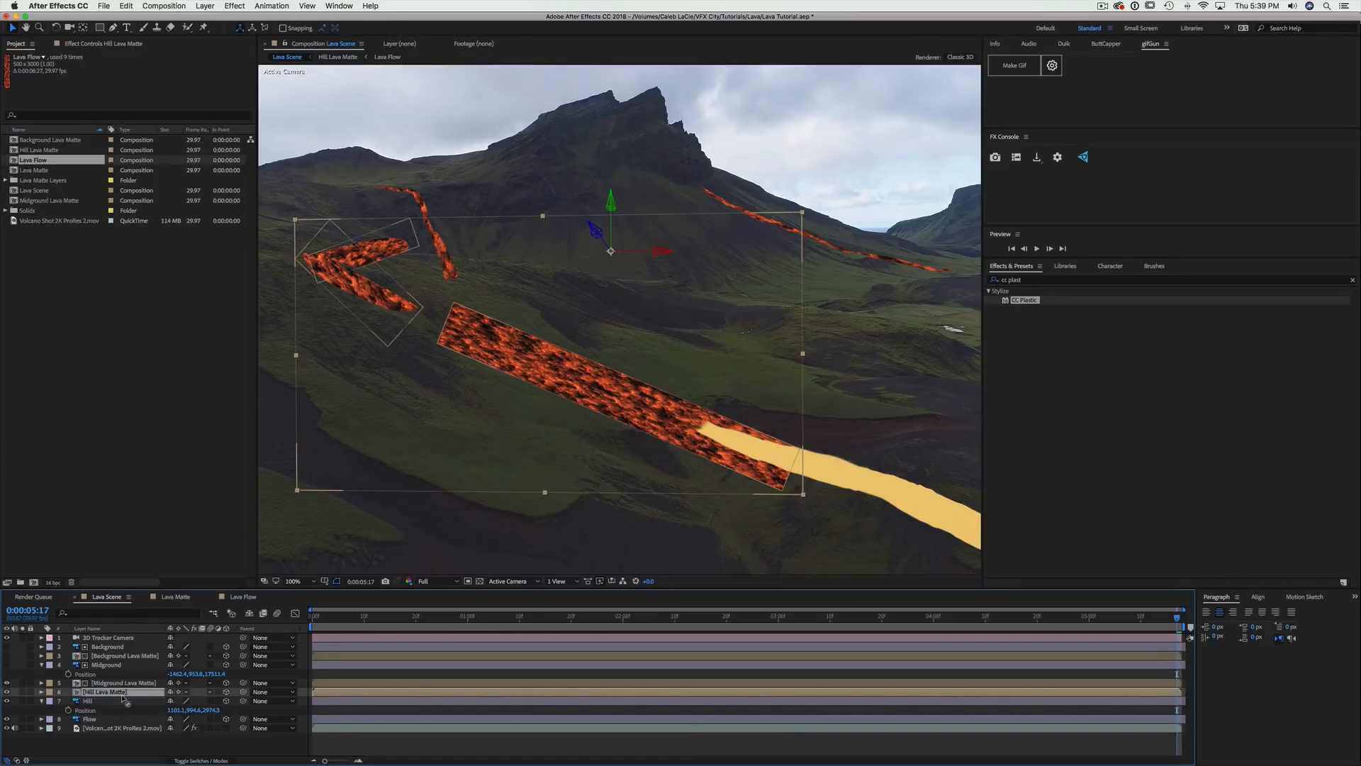
{"action": "left_click_drag", "start_coordinate": [124, 698], "coordinate": [136, 711]}
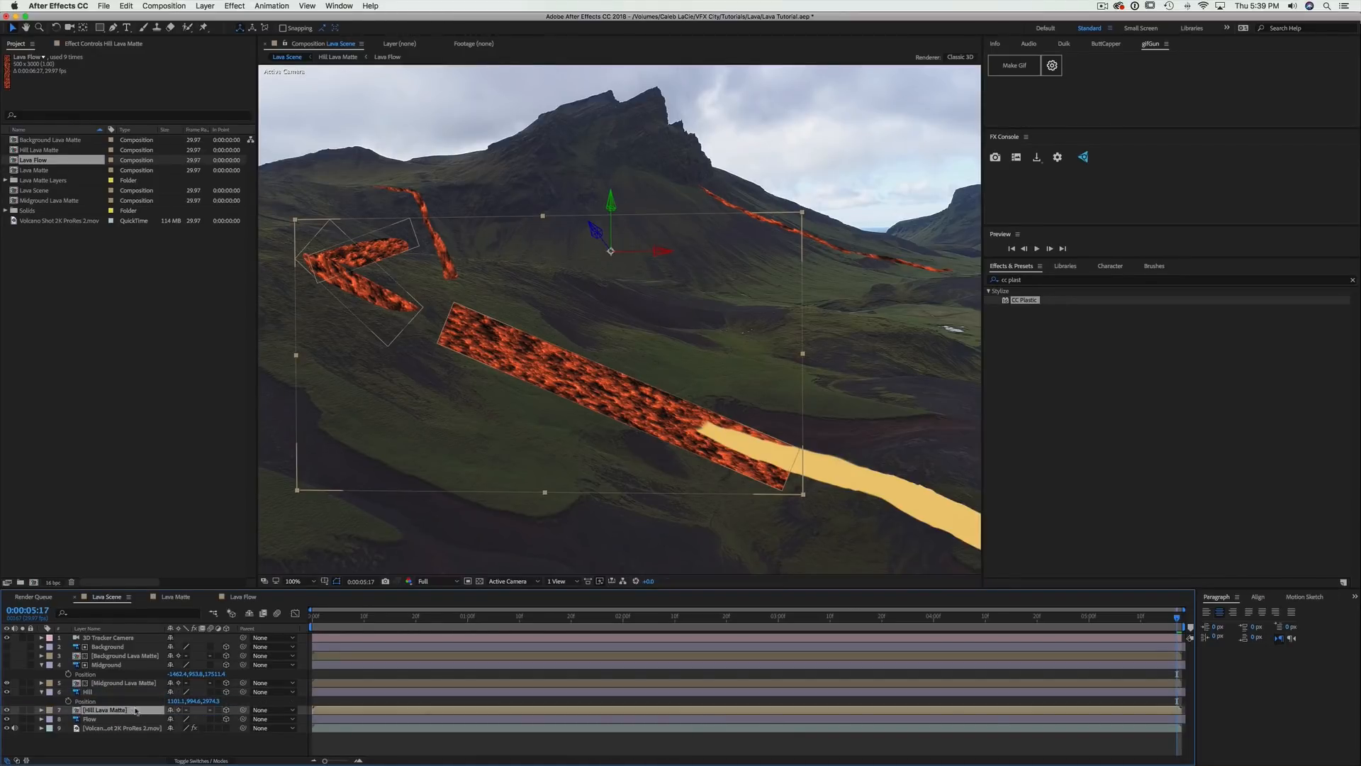
{"action": "left_click", "coordinate": [226, 757]}
{"action": "left_click", "coordinate": [226, 710]}
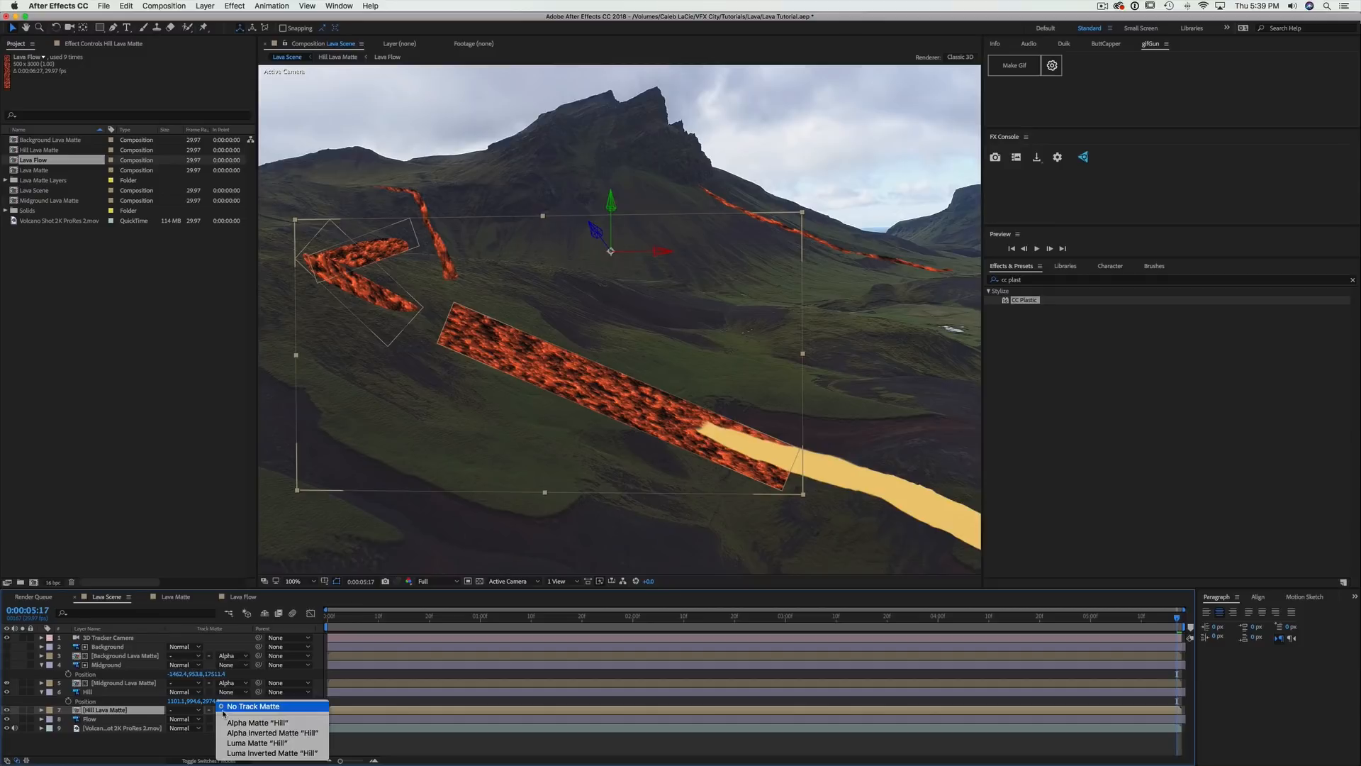
{"action": "left_click", "coordinate": [238, 723]}
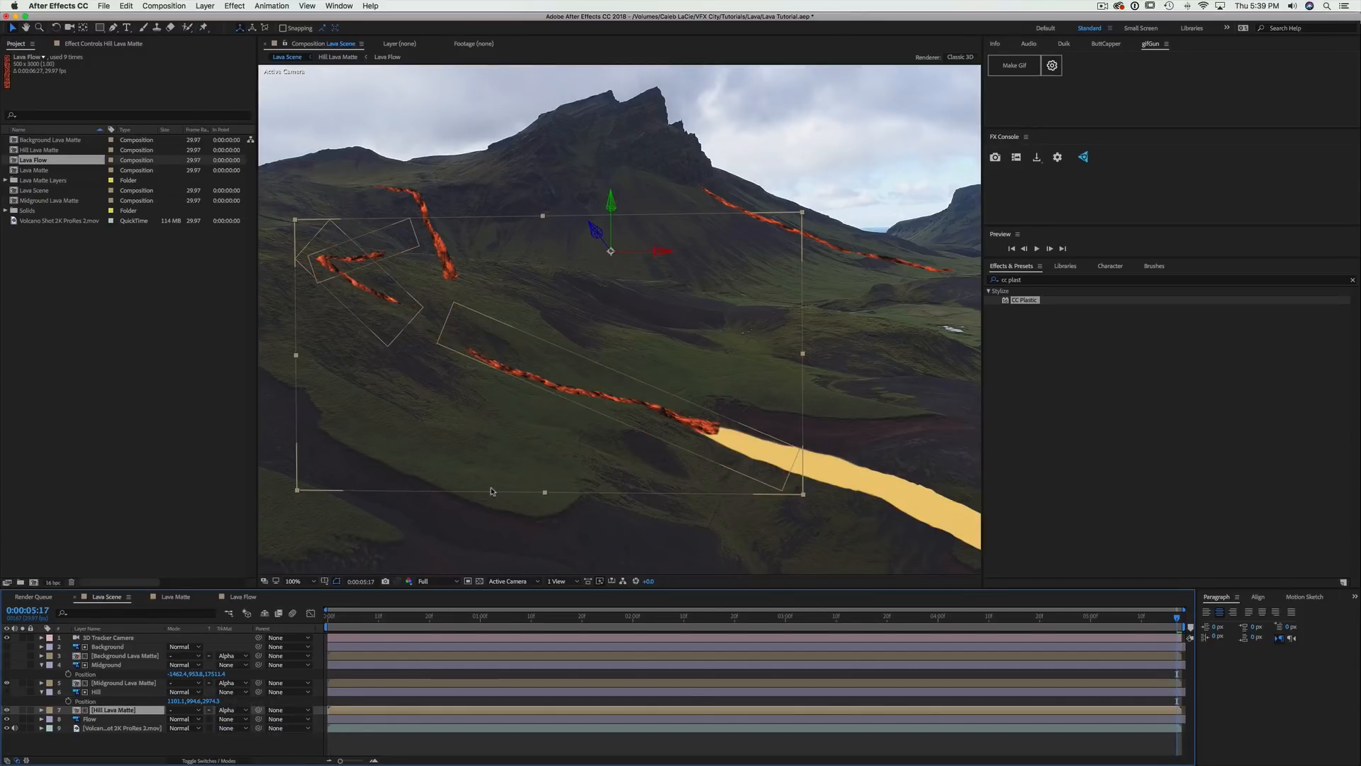
Add the Lava Flow composition to the timeline directly above the Flow layer and make it 3D
{"action": "key", "text": "comma"}
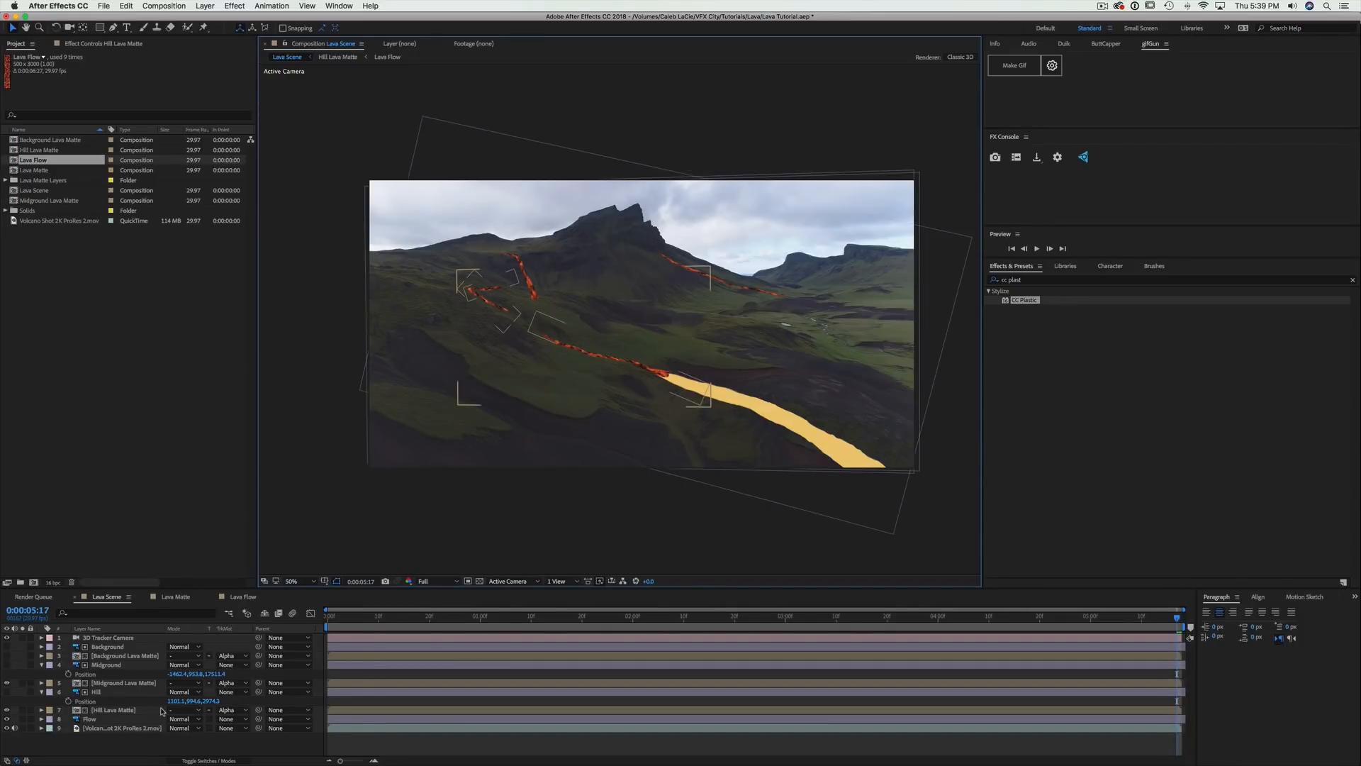
{"action": "left_click", "coordinate": [111, 719]}
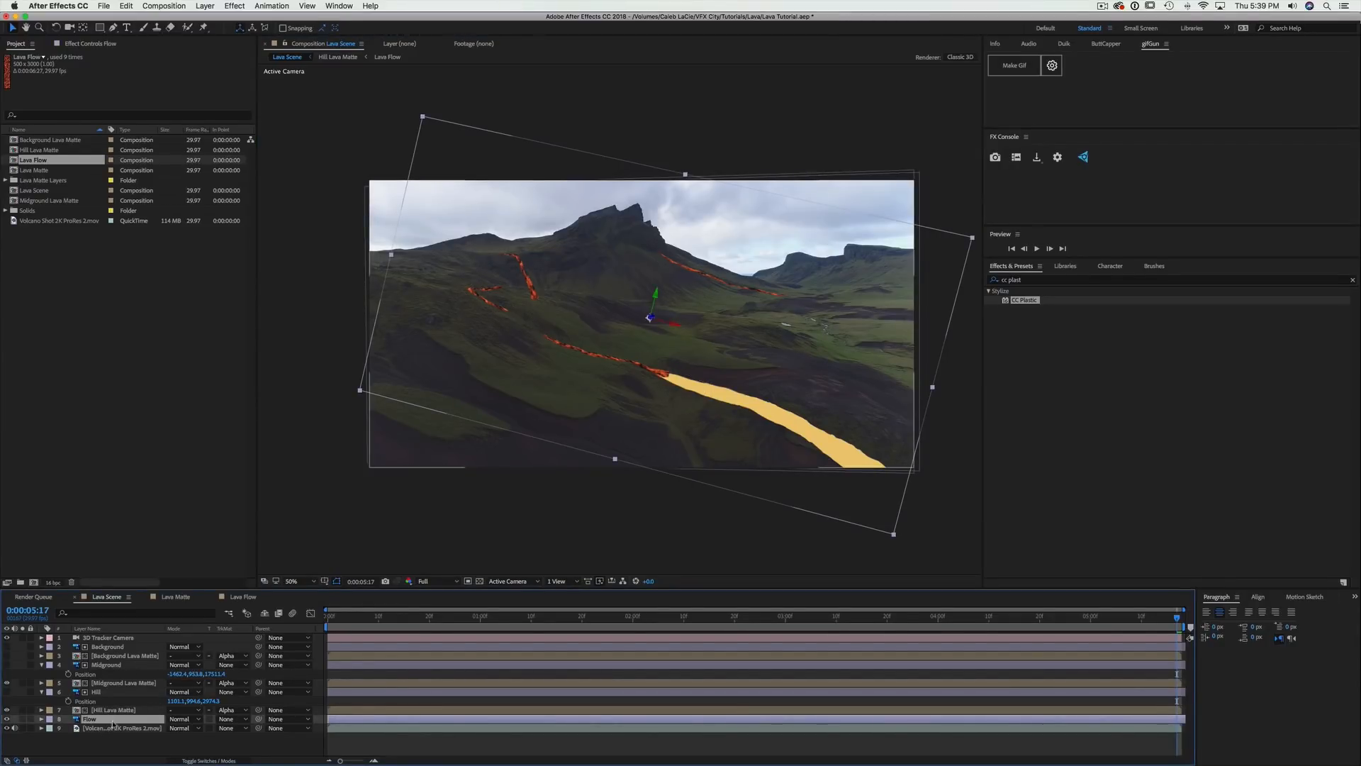
{"action": "left_click_drag", "start_coordinate": [108, 724], "coordinate": [147, 715]}
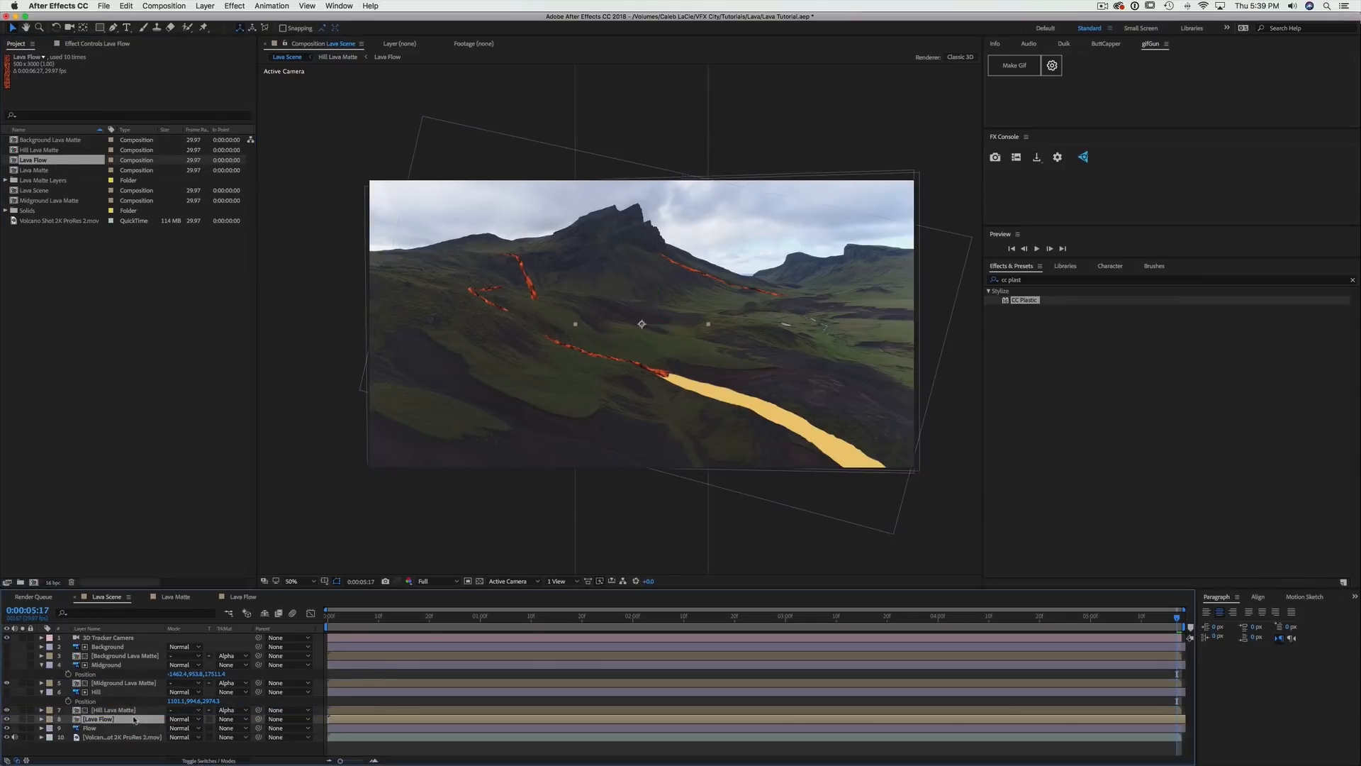
{"action": "key", "text": "p"}
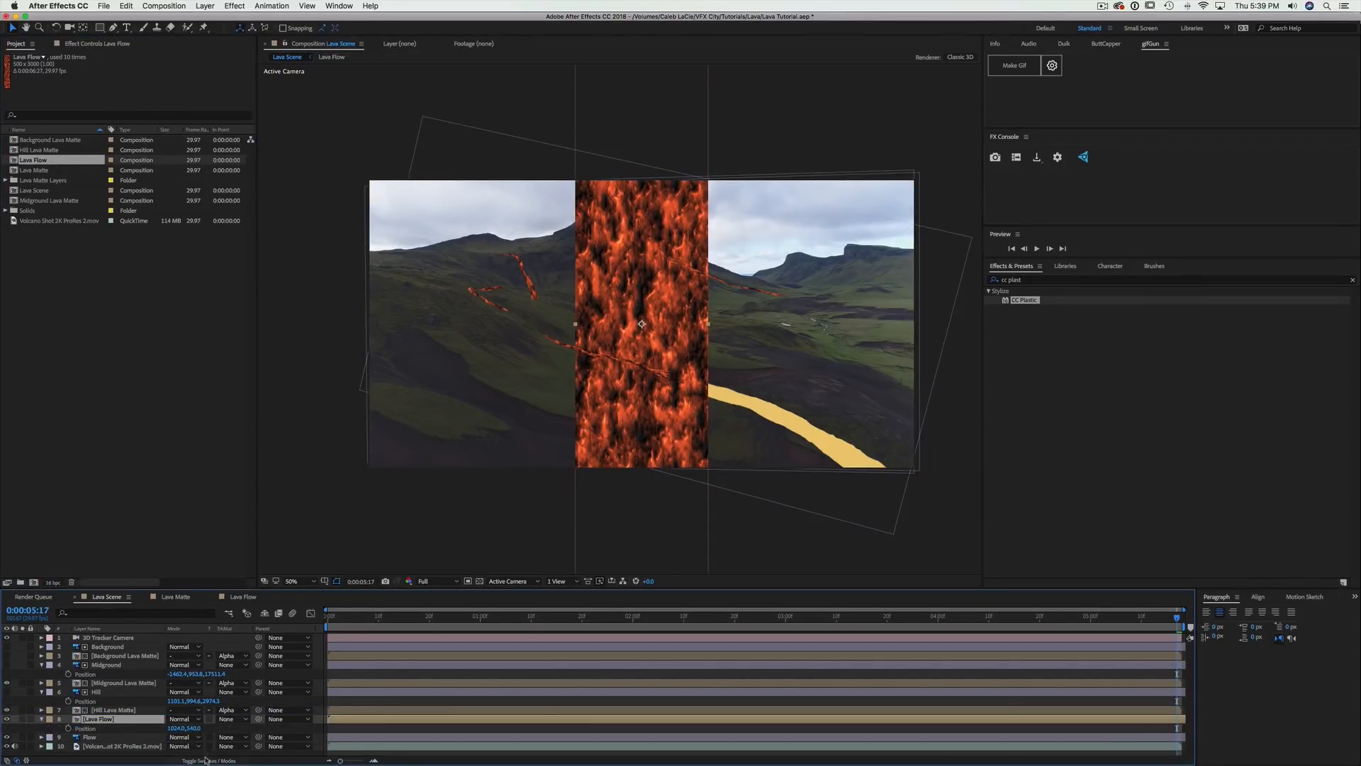
{"action": "left_click", "coordinate": [210, 760]}
{"action": "left_click", "coordinate": [227, 719]}
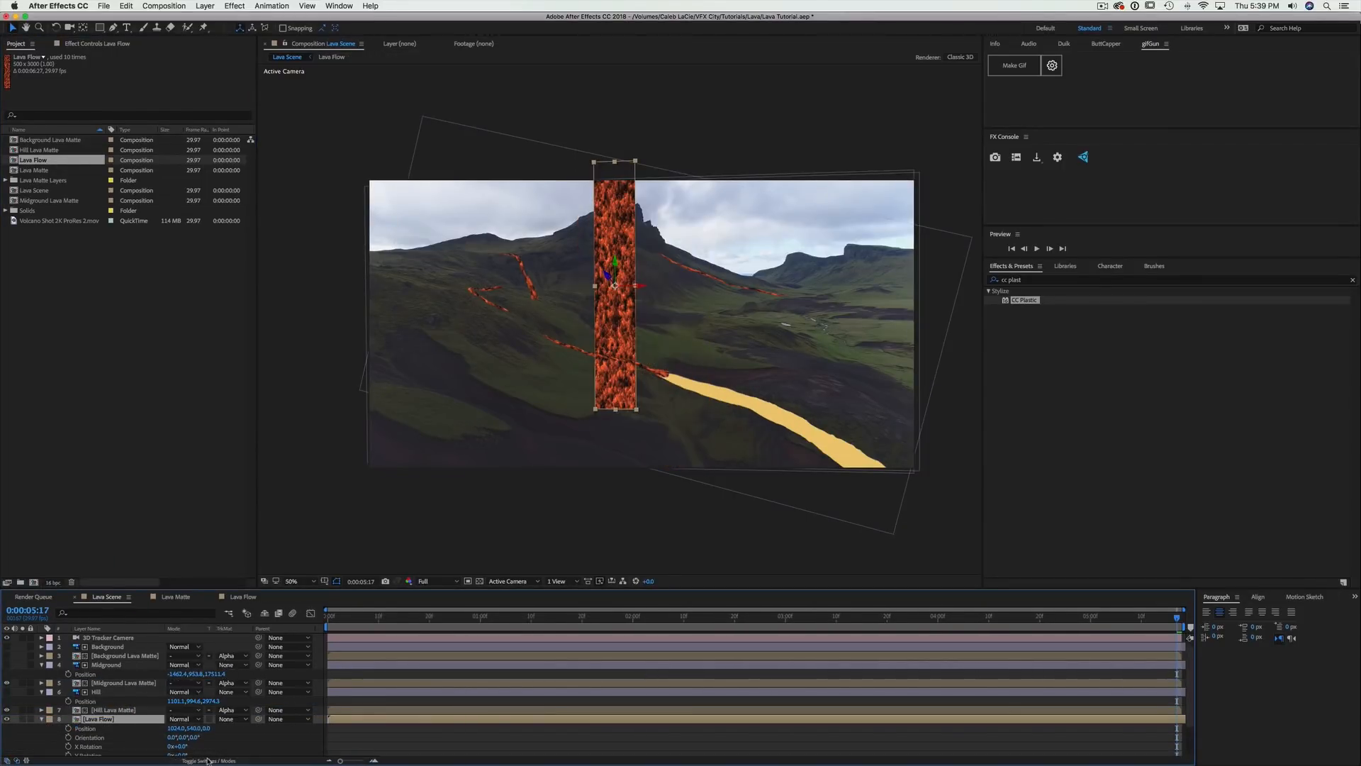
Copy the Flow layer's Z position, 2319.0, into the new Lava Flow layer's Z position
{"action": "left_click", "coordinate": [204, 760]}
{"action": "key", "text": "shift+r"}
{"action": "left_click", "coordinate": [110, 741]}
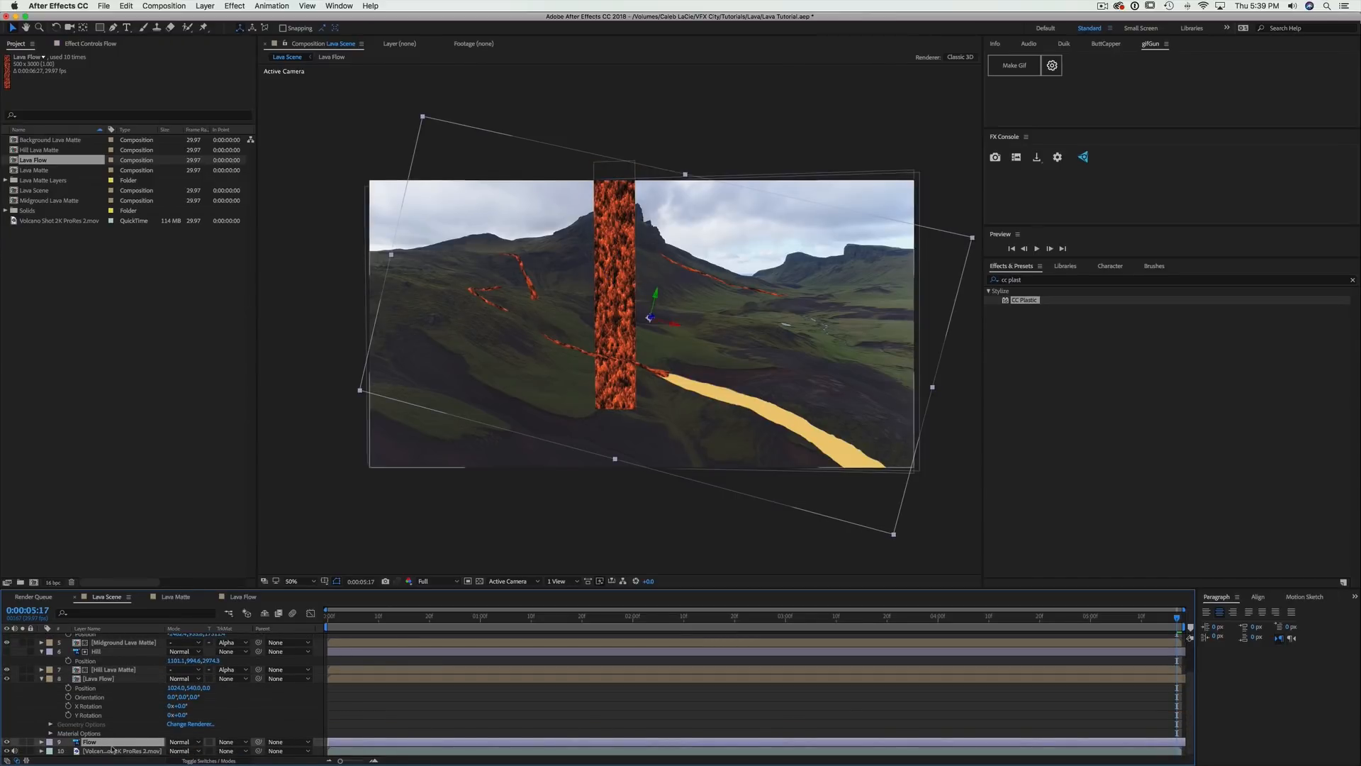
{"action": "key", "text": "p"}
{"action": "scroll", "coordinate": [170, 721], "scroll_direction": "down", "scroll_amount": 1}
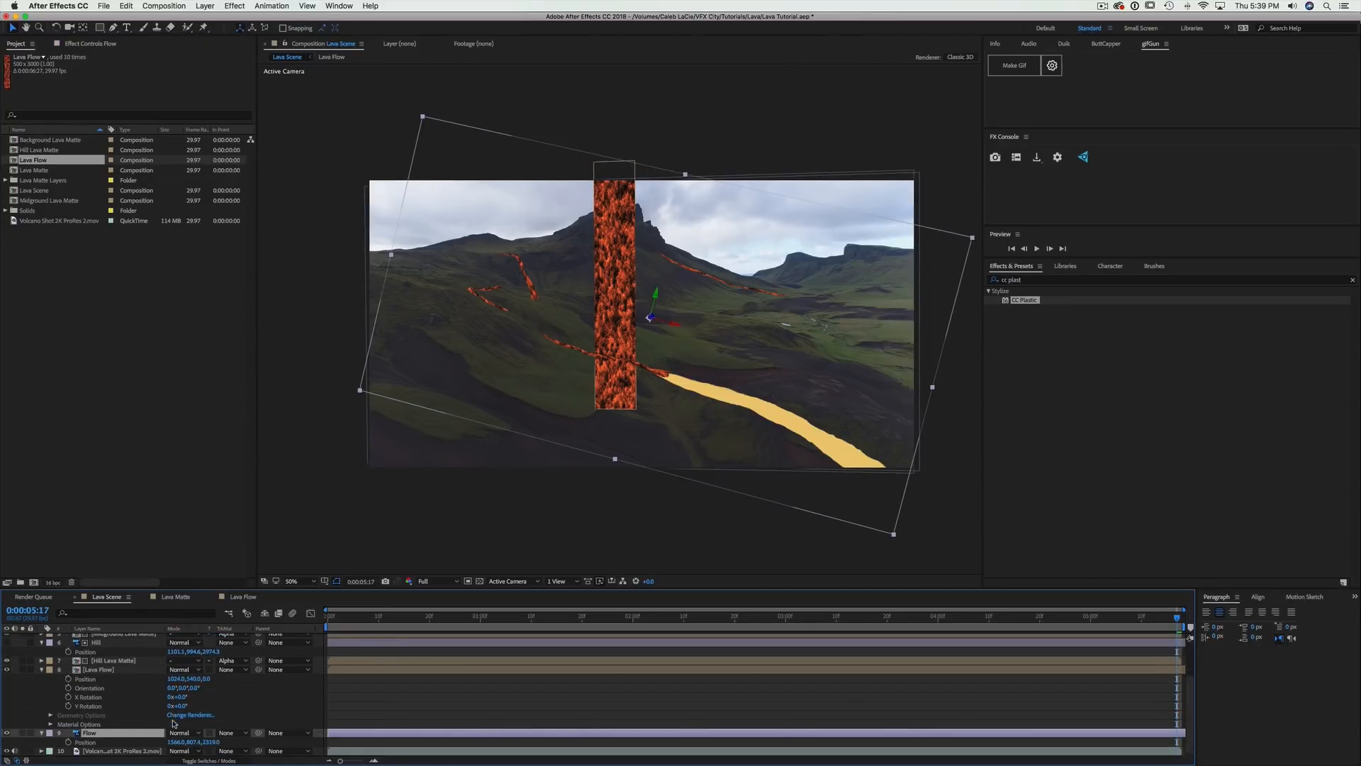
{"action": "left_click", "coordinate": [212, 742]}
{"action": "key", "text": "super+c"}
{"action": "left_click", "coordinate": [238, 707]}
{"action": "left_click", "coordinate": [206, 680]}
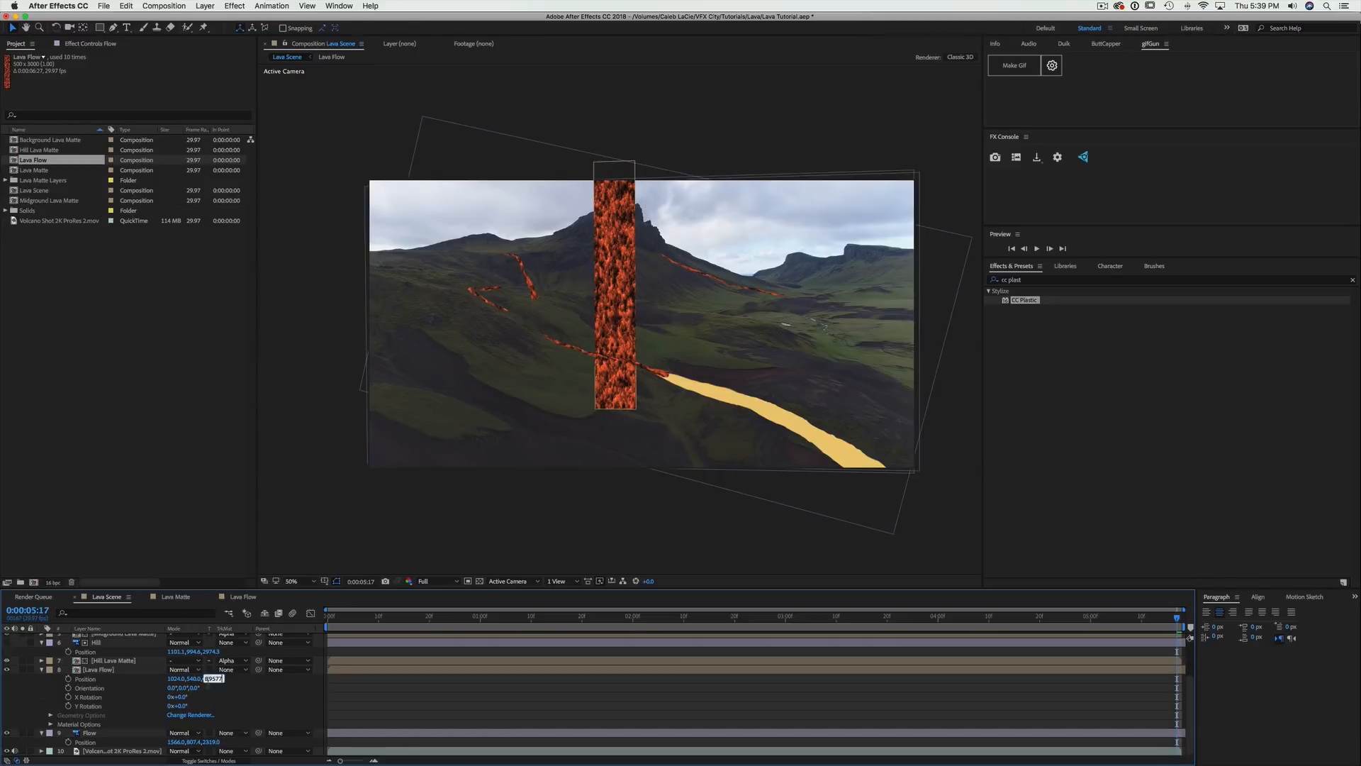
{"action": "key", "text": "super+v"}
{"action": "left_click", "coordinate": [264, 712]}
Scale the new Lava Flow layer above Flow up to 401%
{"action": "left_click", "coordinate": [139, 673]}
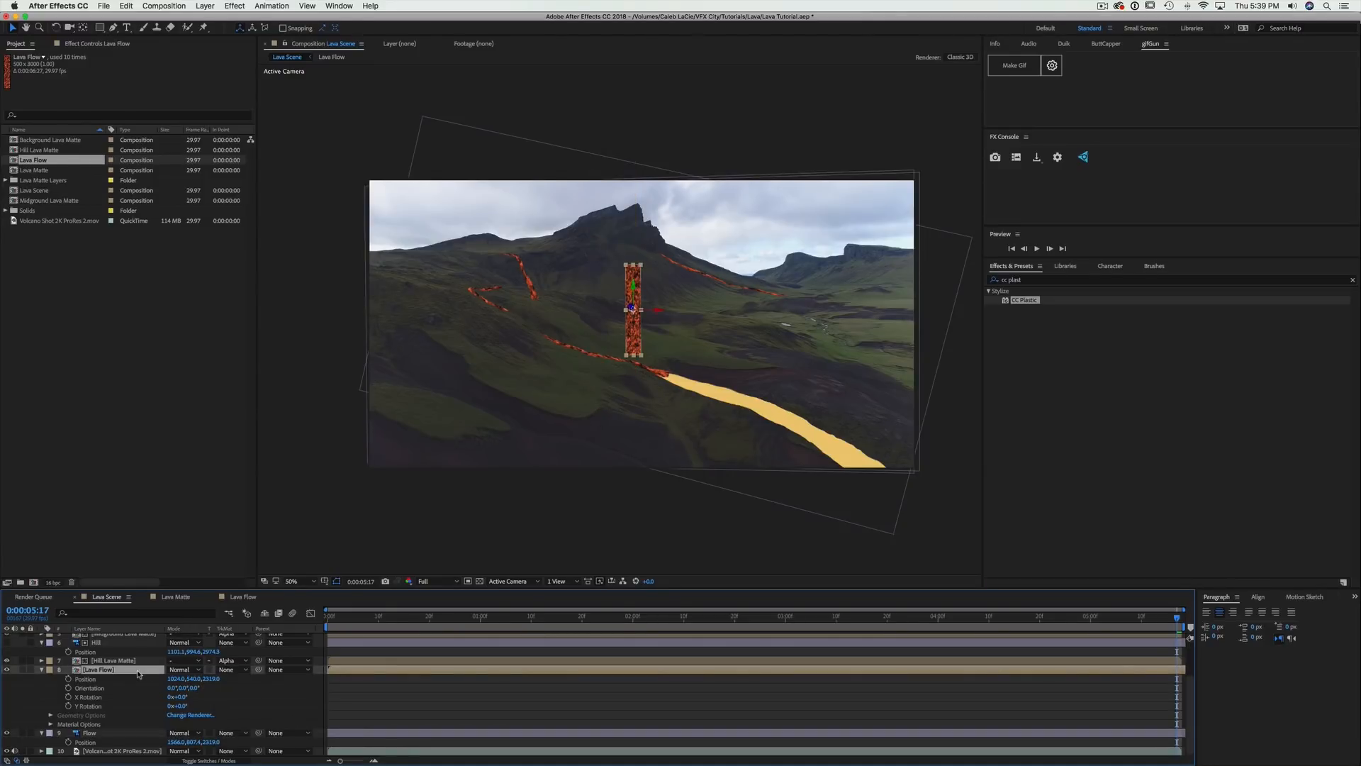
{"action": "key", "text": "s"}
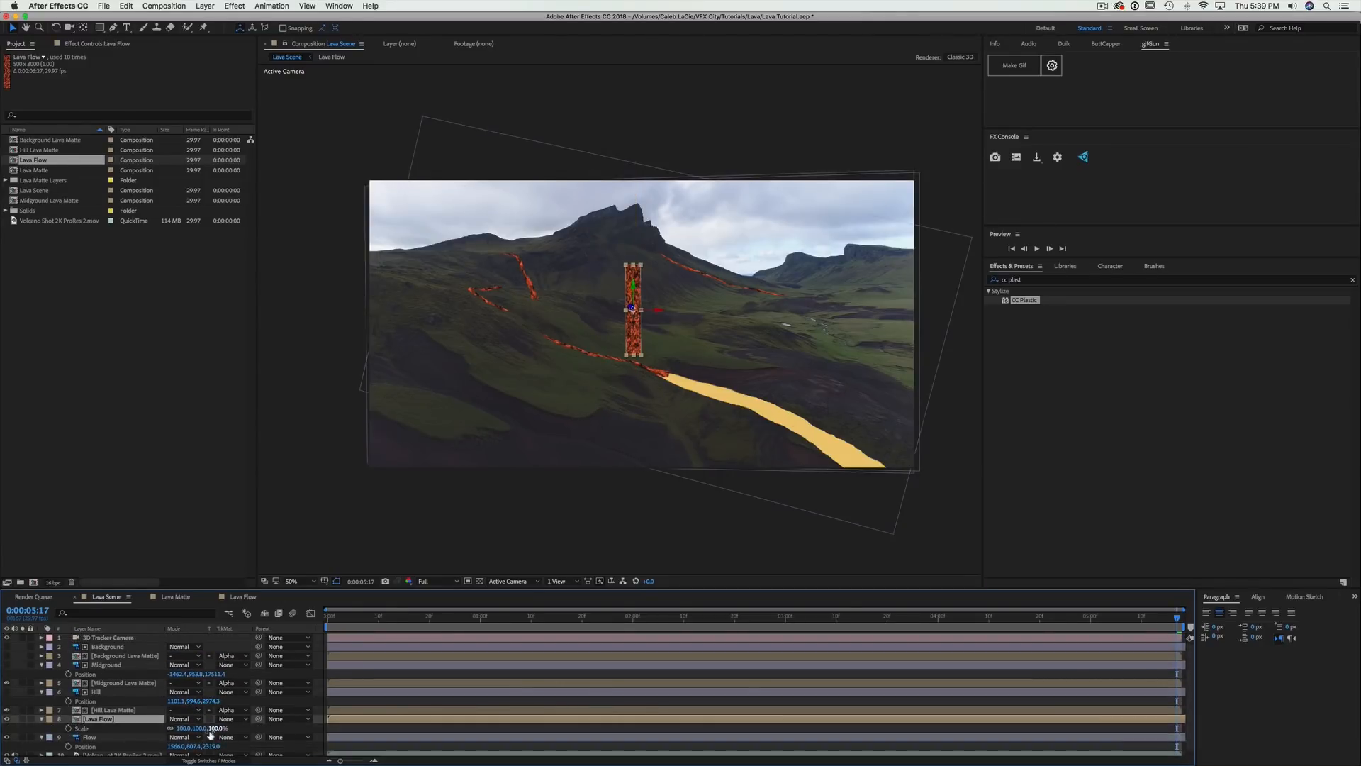
{"action": "left_click_drag", "start_coordinate": [212, 731], "coordinate": [371, 698]}
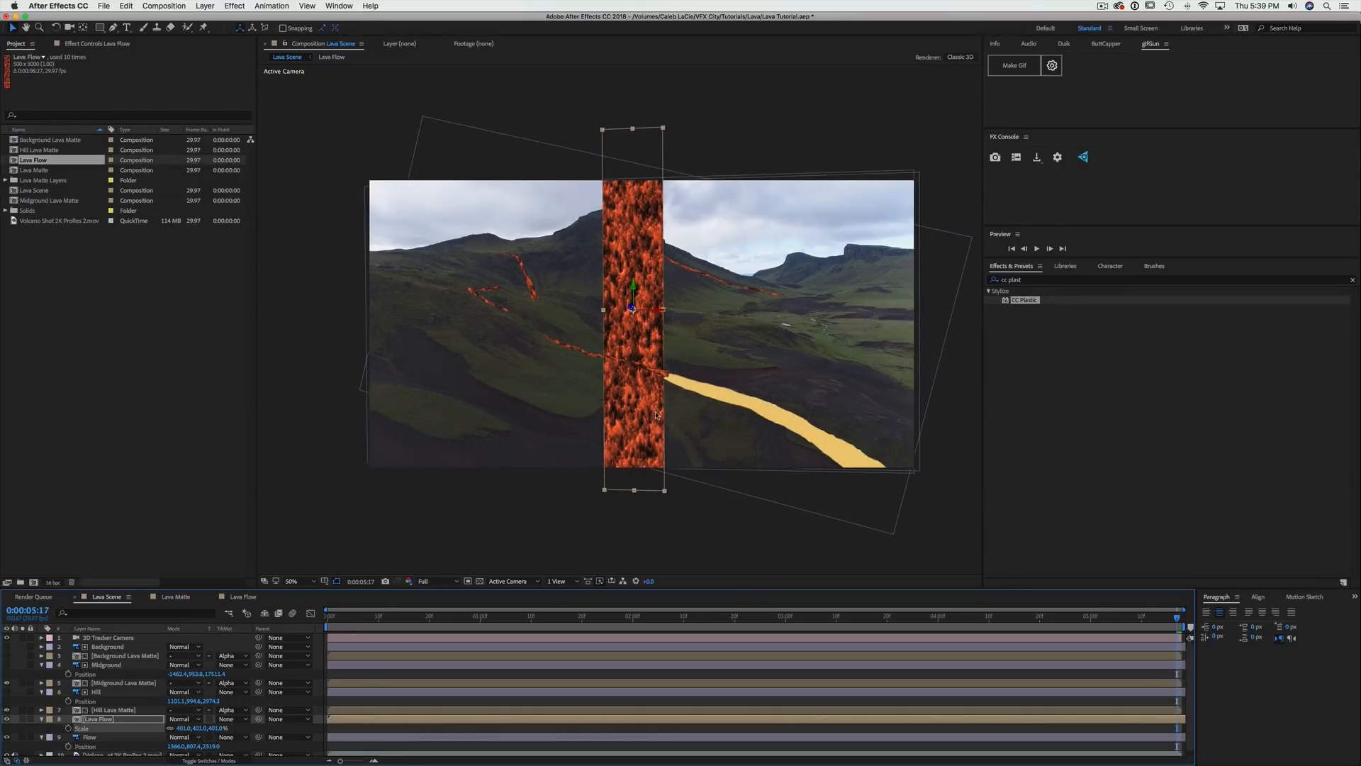
Rotate the new Lava Flow layer to about -63° on Z and position it over the foreground Flow path
{"action": "key", "text": "r"}
{"action": "scroll", "coordinate": [188, 741], "scroll_direction": "down", "scroll_amount": 2}
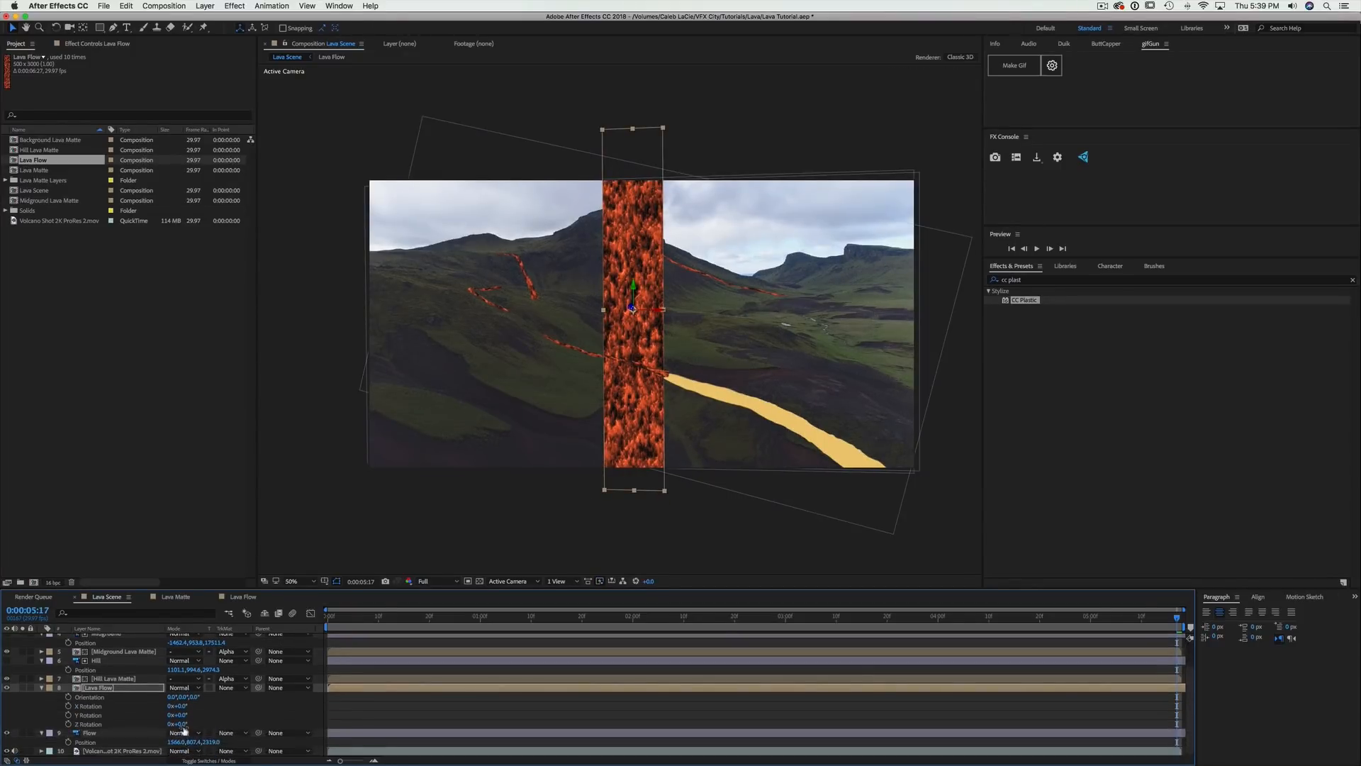
{"action": "left_click_drag", "start_coordinate": [182, 728], "coordinate": [145, 728]}
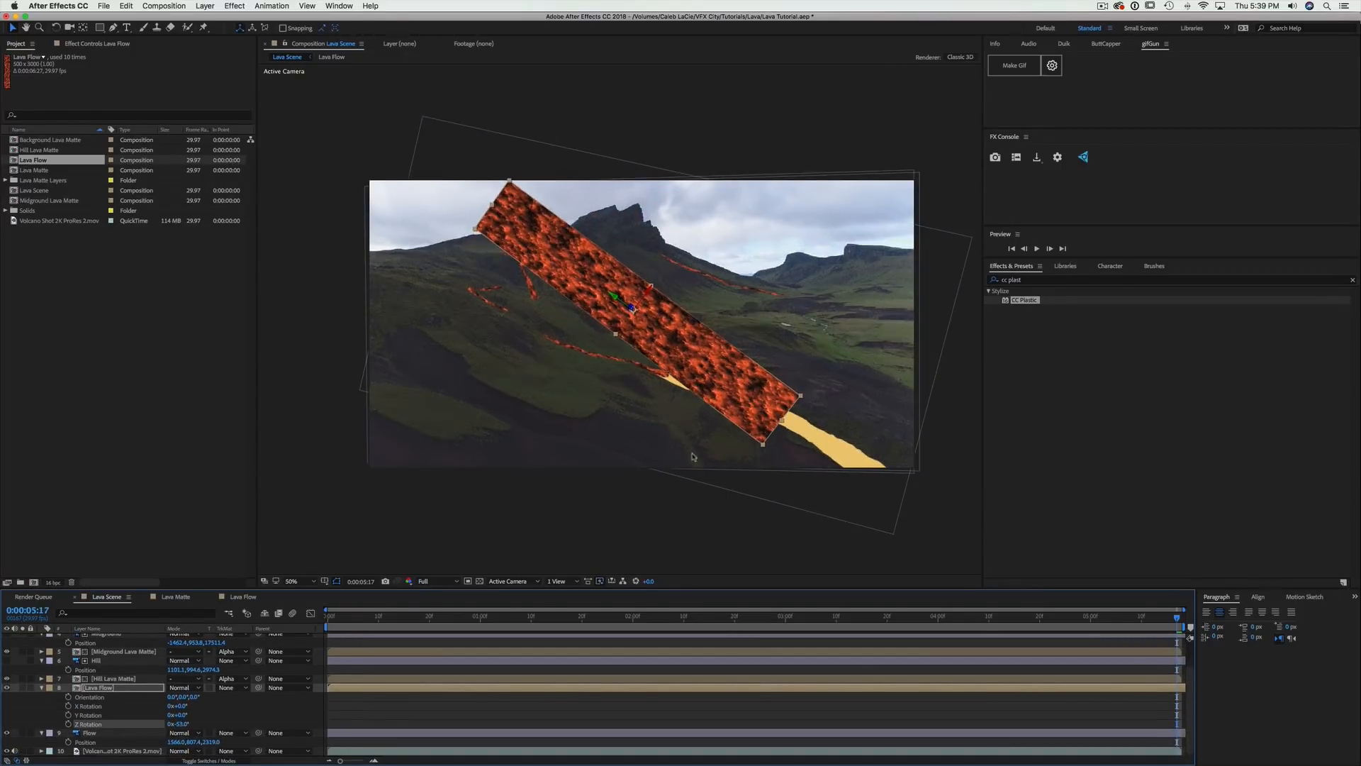
{"action": "left_click_drag", "start_coordinate": [694, 457], "coordinate": [851, 578]}
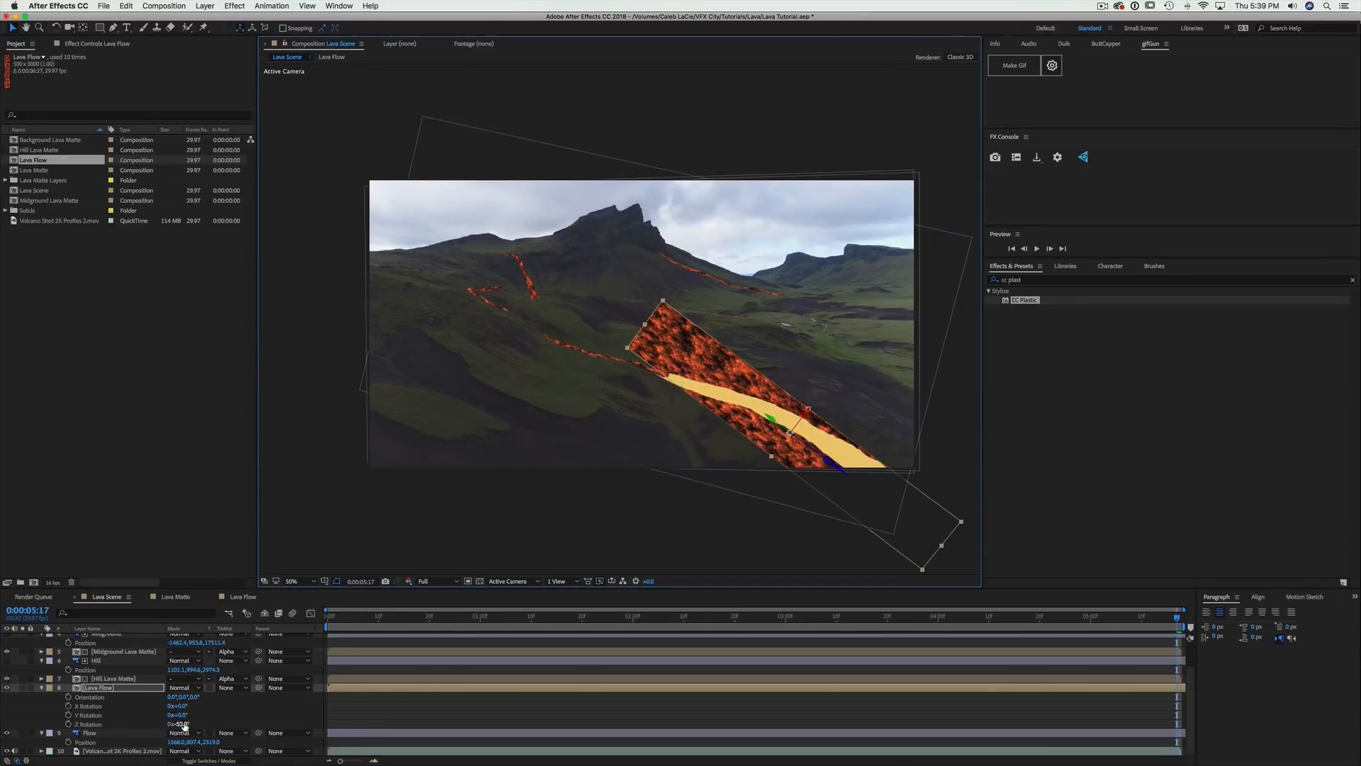
{"action": "left_click_drag", "start_coordinate": [182, 724], "coordinate": [174, 724]}
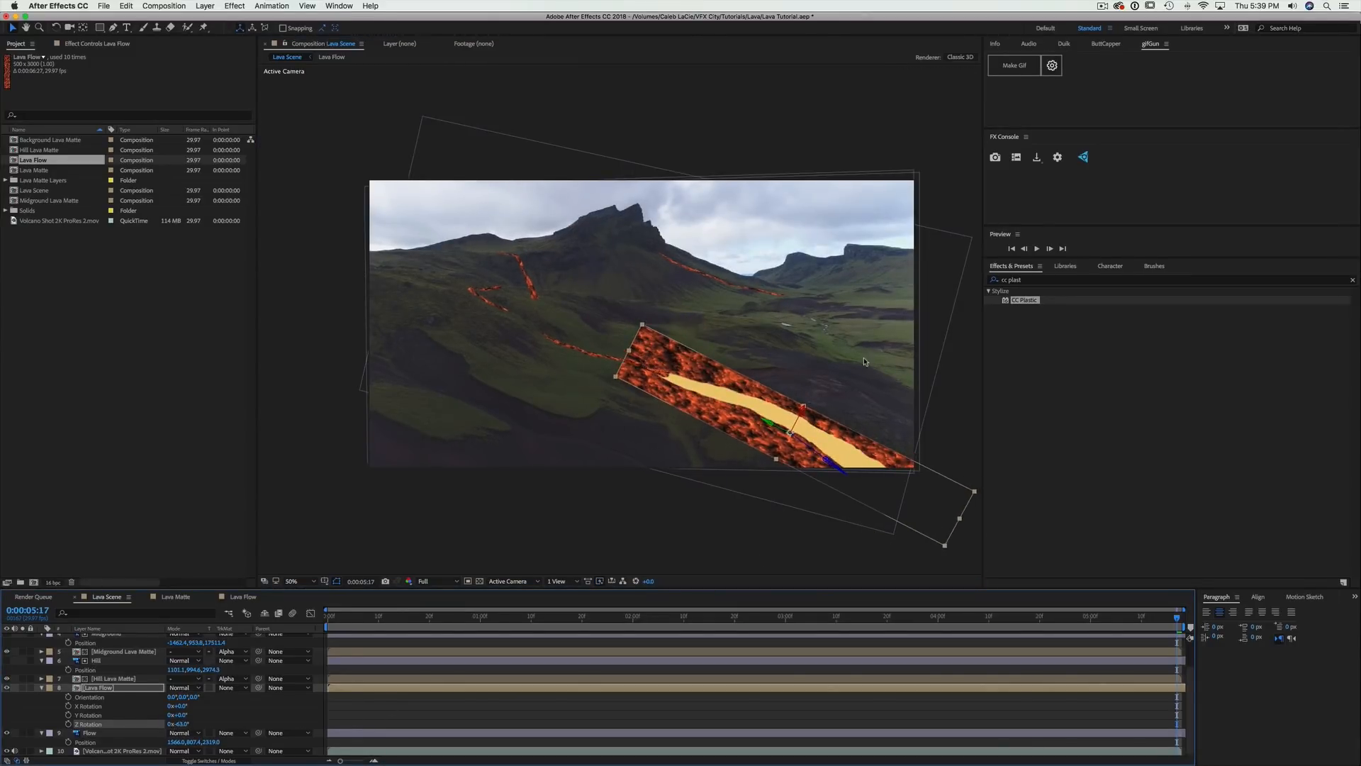
{"action": "left_click_drag", "start_coordinate": [684, 404], "coordinate": [700, 412]}
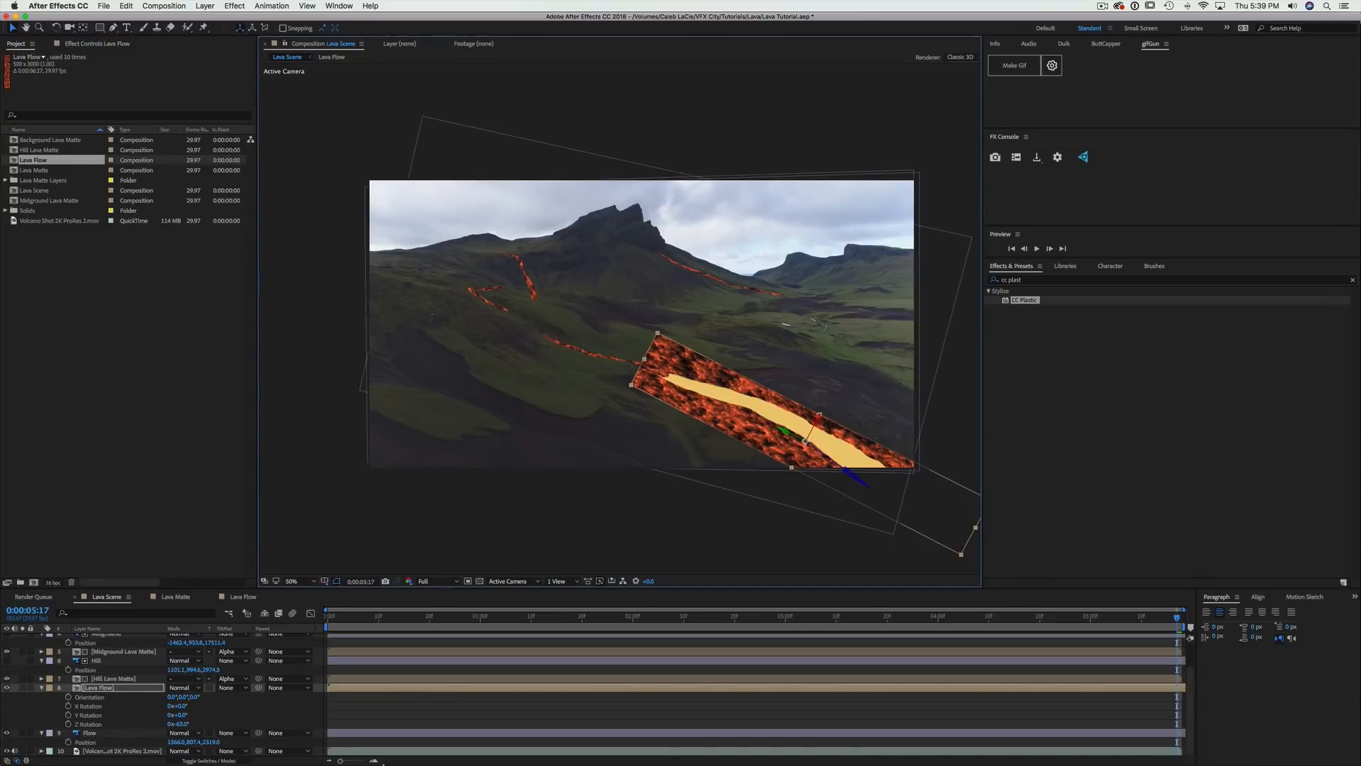
Collapse the Lava Flow layer's properties and rename the layer Flow Matte
{"action": "left_click", "coordinate": [42, 689]}
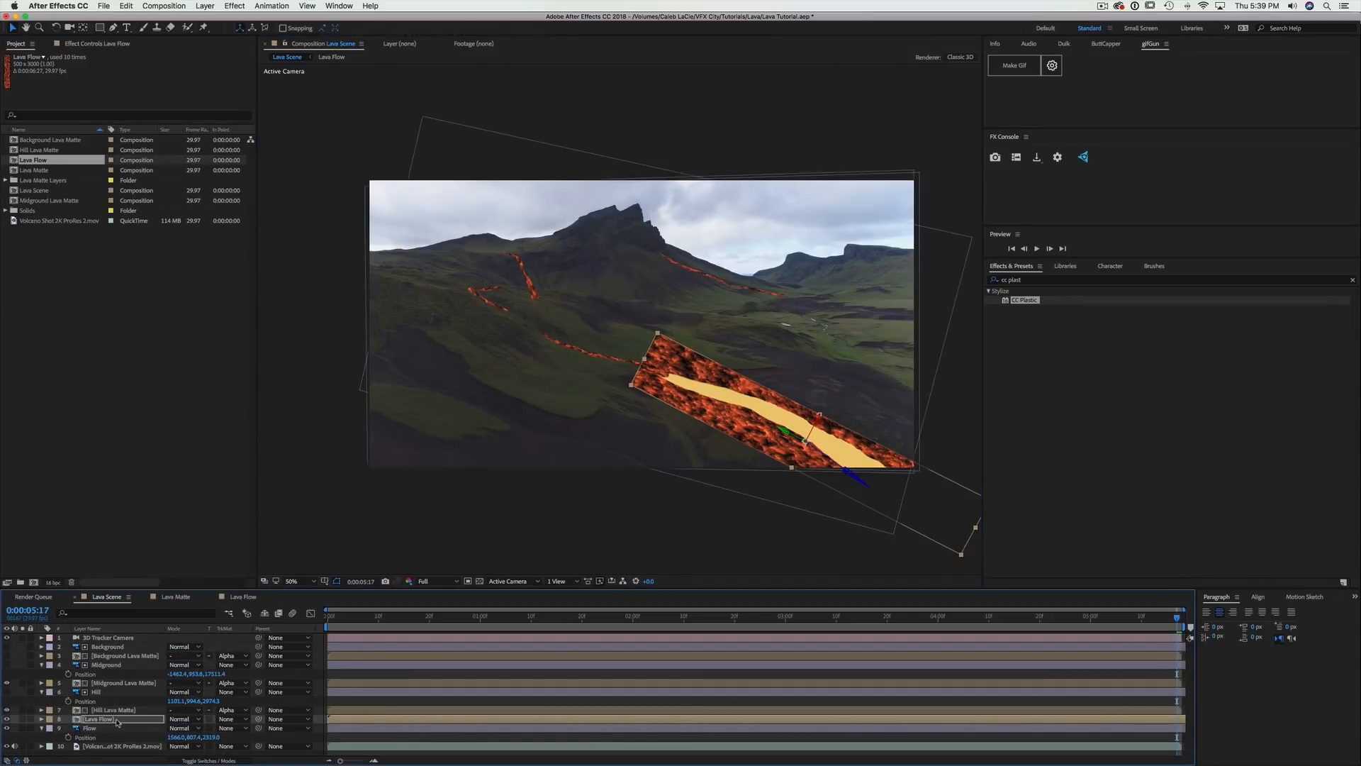
{"action": "key", "text": "Return"}
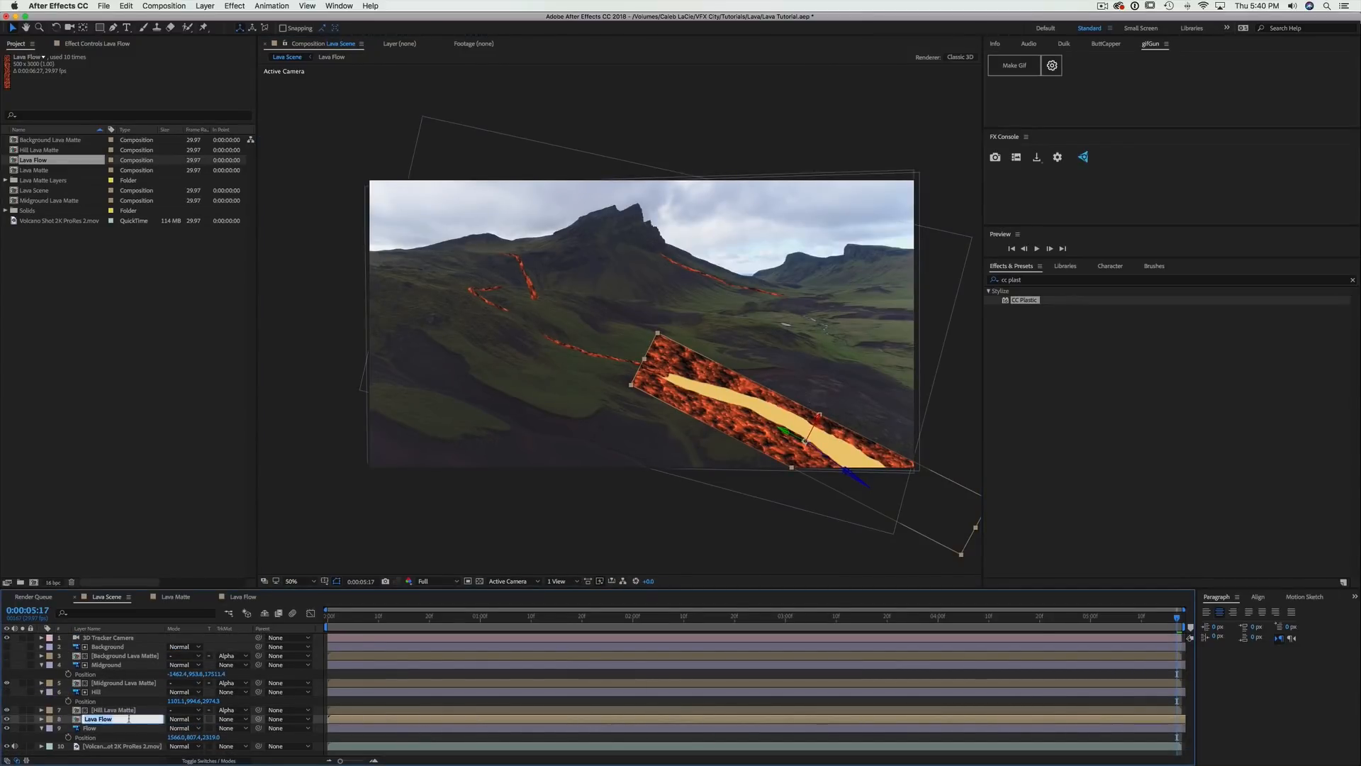
{"action": "type", "text": "H"}
{"action": "left_click", "coordinate": [99, 728]}
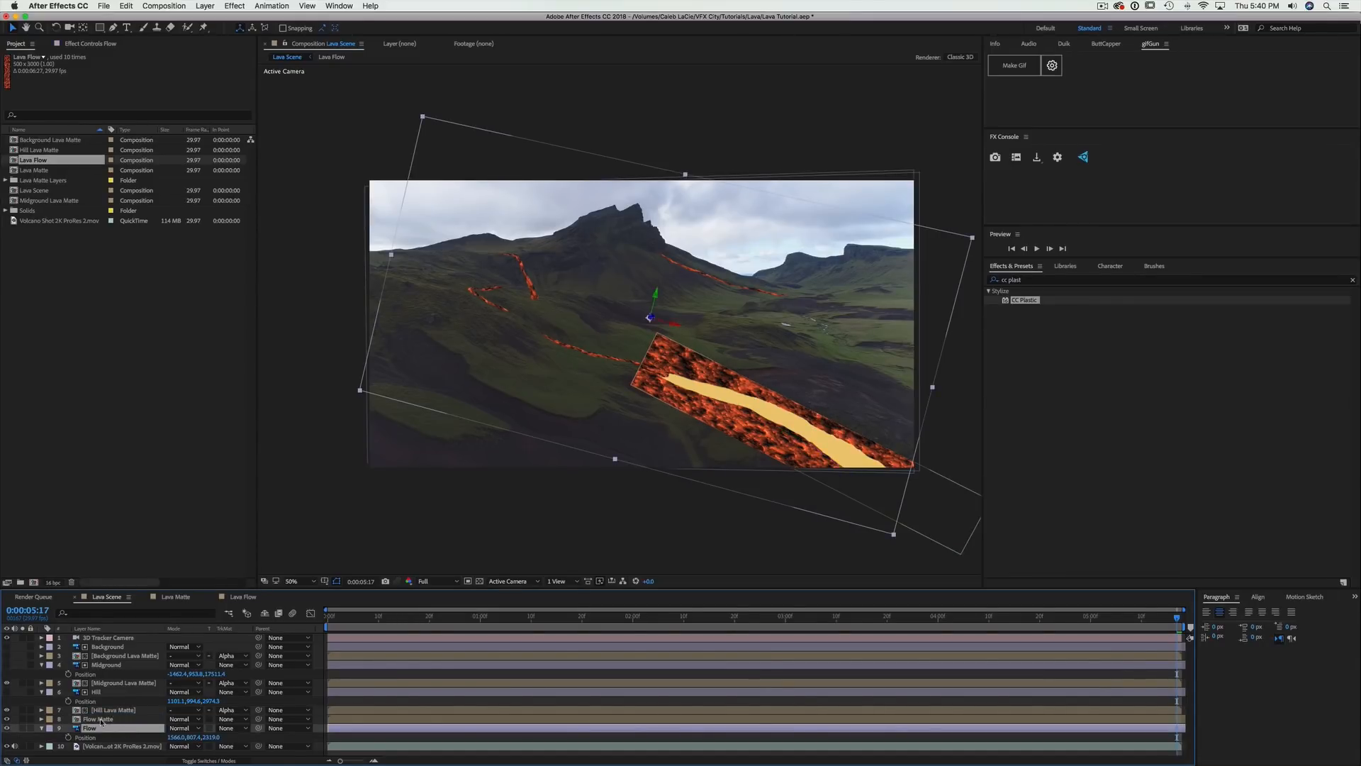
Move Flow Matte directly below the Flow layer and set its track matte to Alpha Matte "Flow"
{"action": "left_click_drag", "start_coordinate": [103, 720], "coordinate": [107, 741]}
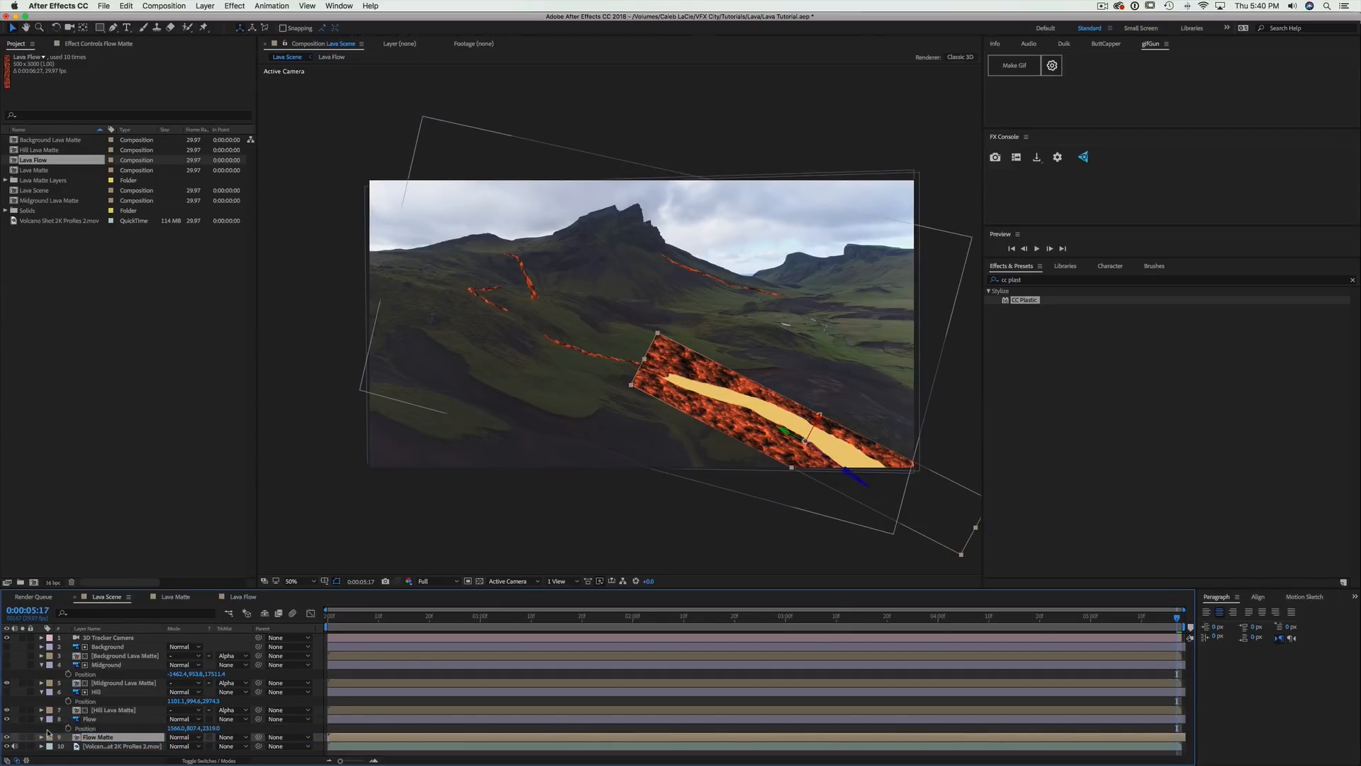
{"action": "left_click", "coordinate": [226, 737]}
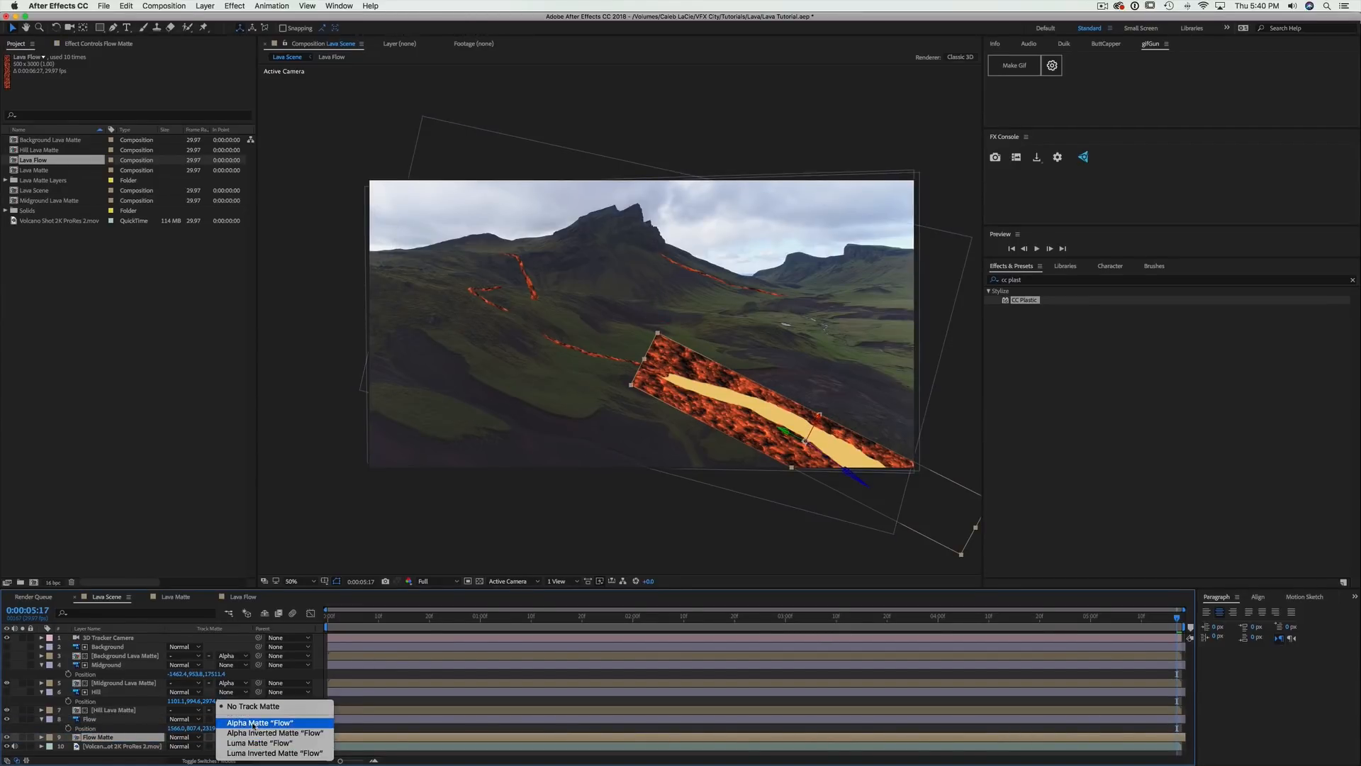
{"action": "left_click", "coordinate": [253, 722]}
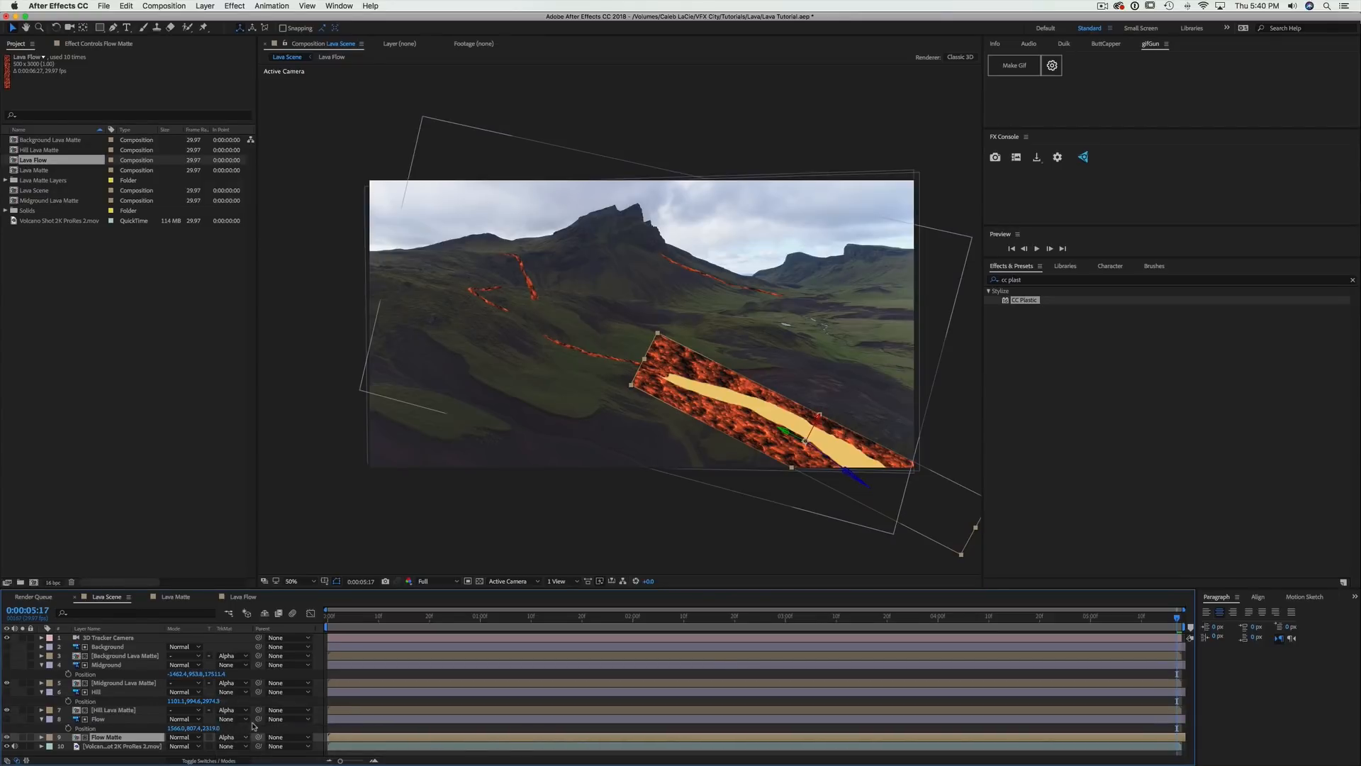
{"action": "left_click", "coordinate": [389, 506]}
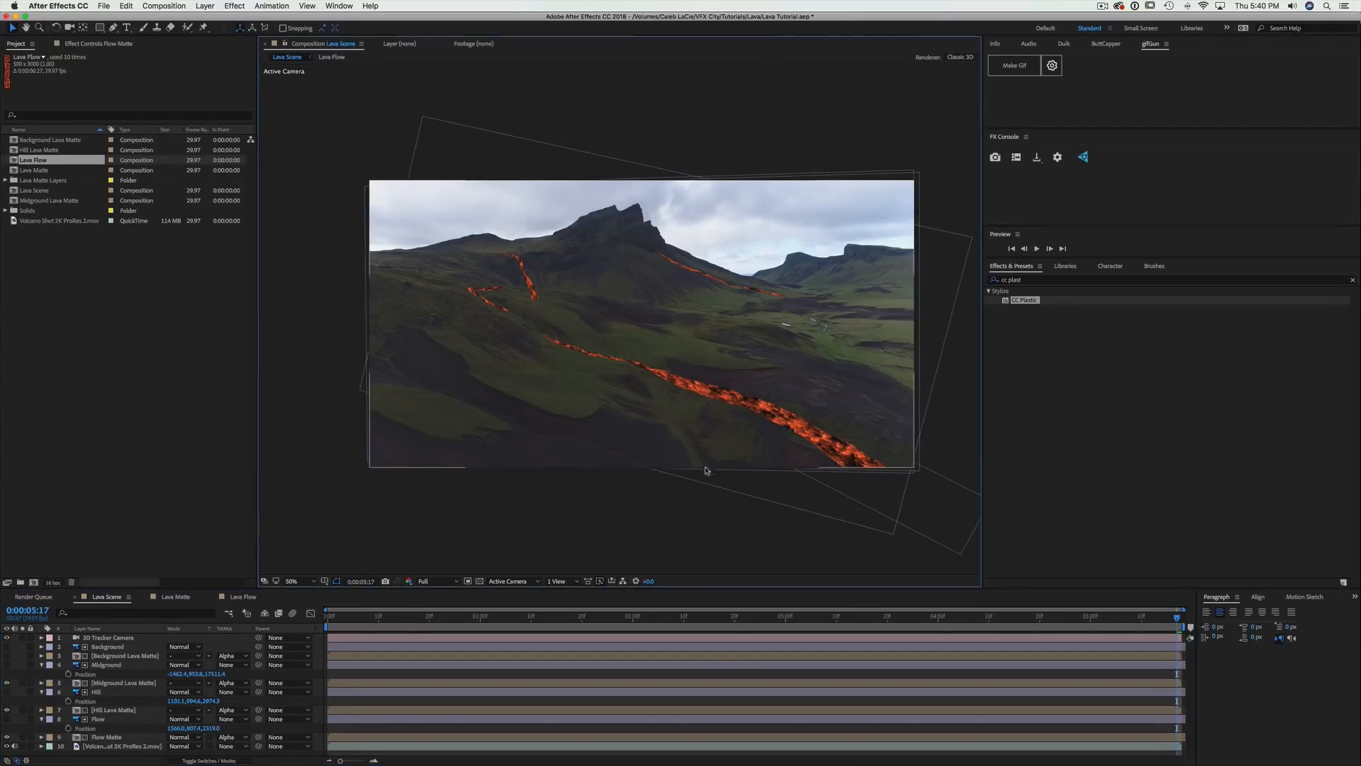
Examine the lava paths up close and across the Lava Scene timeline to check how they follow the terrain
{"action": "key", "text": "/"}
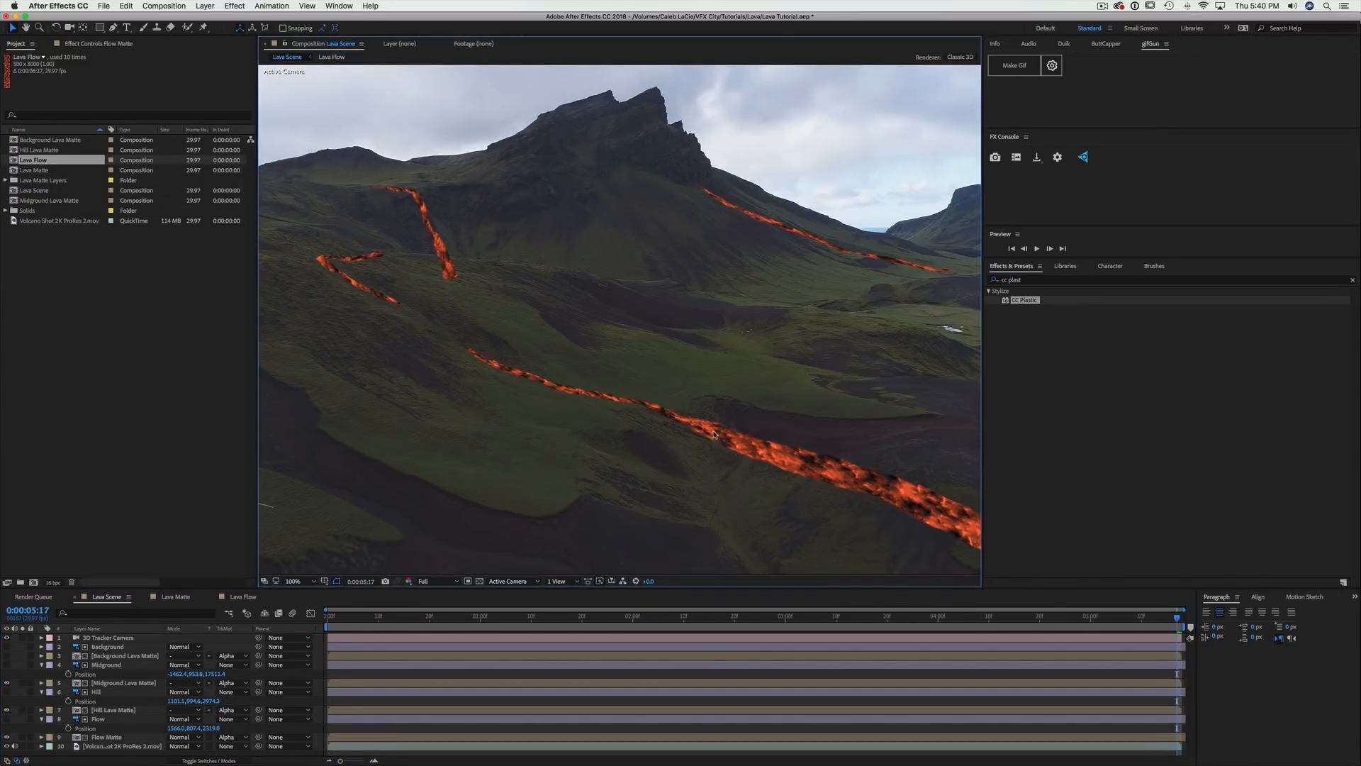
{"action": "key", "text": "comma"}
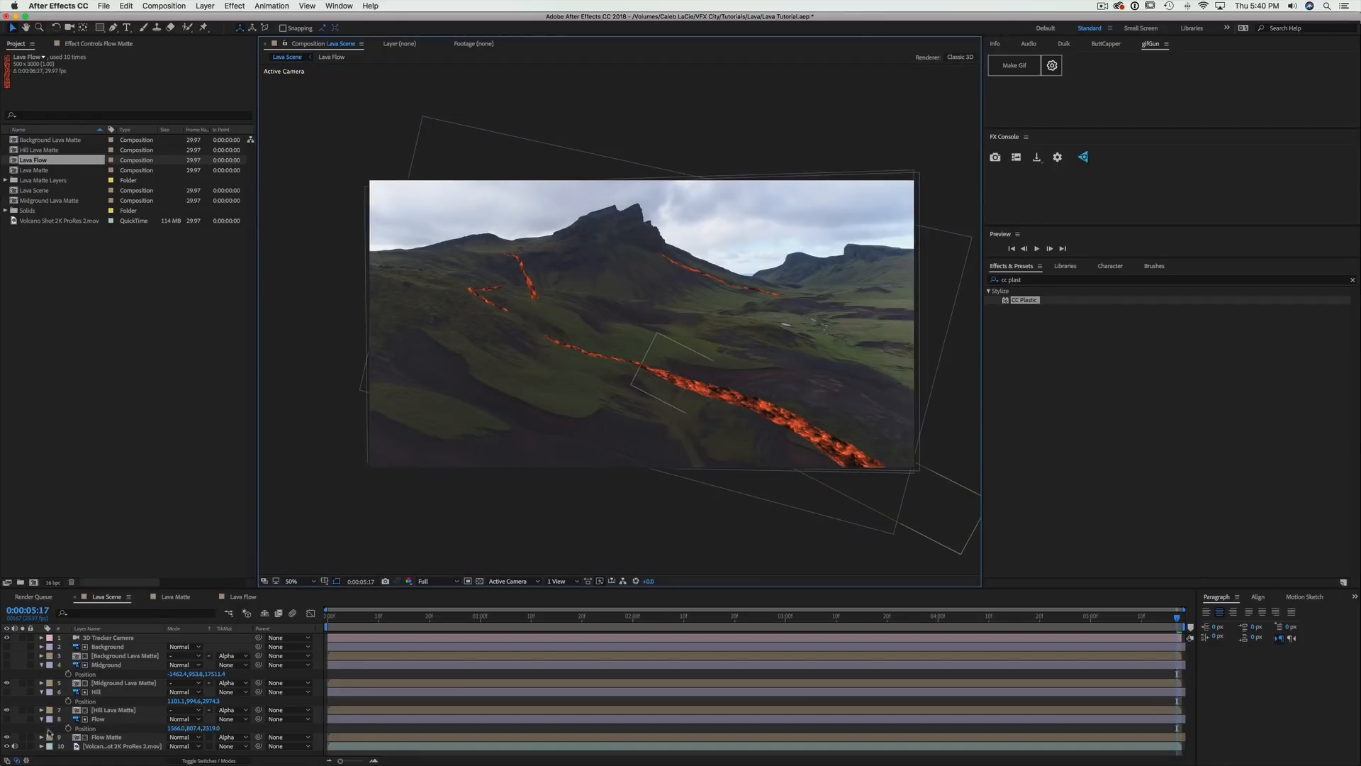
{"action": "left_click", "coordinate": [42, 719]}
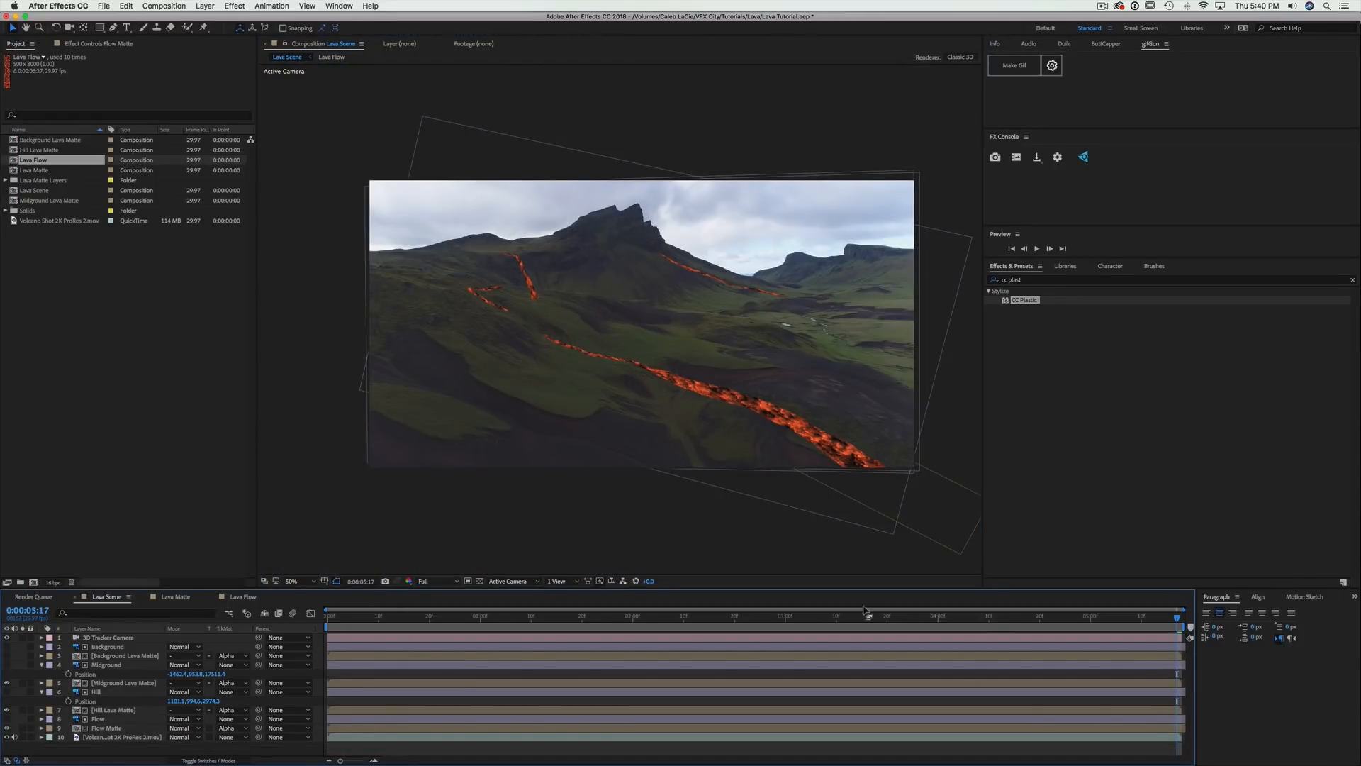
{"action": "left_click_drag", "start_coordinate": [1157, 628], "coordinate": [445, 624]}
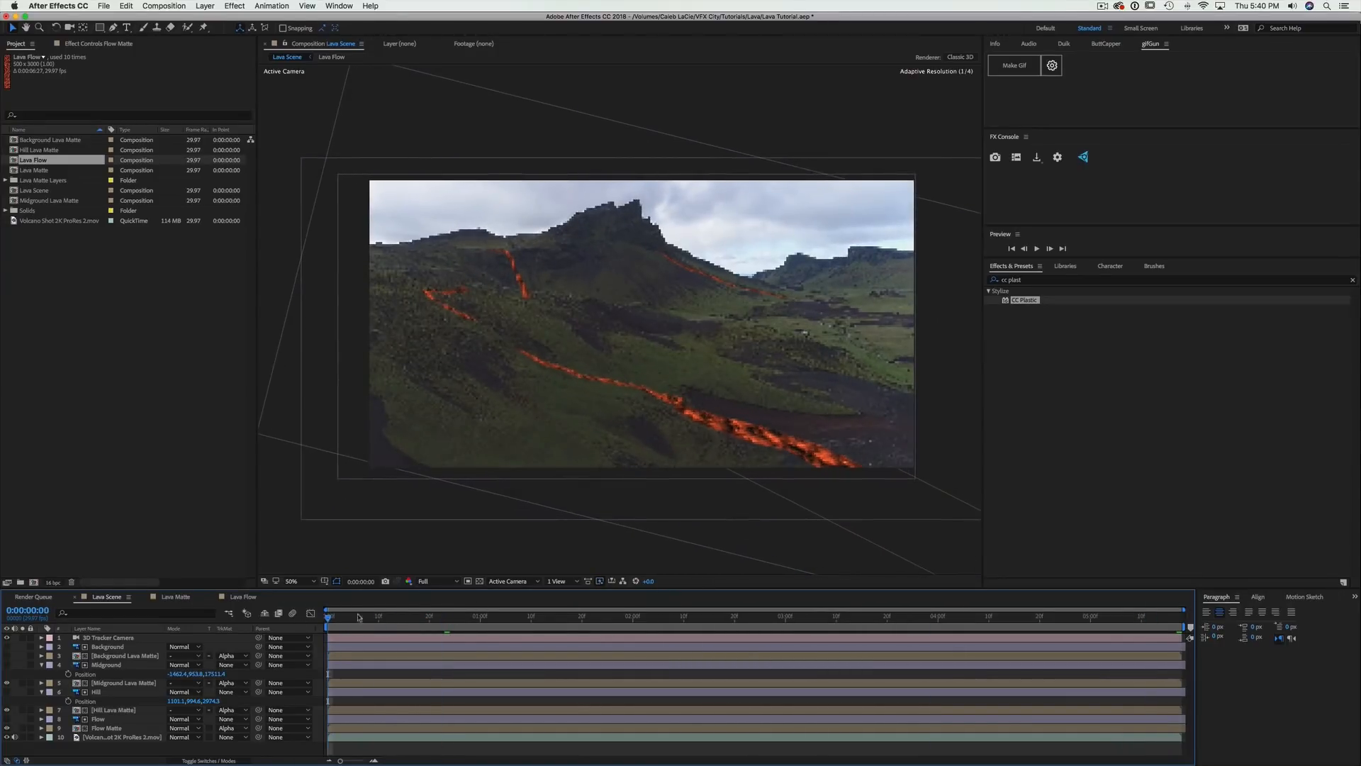
{"action": "key", "text": "Home"}
{"action": "left_click", "coordinate": [377, 637]}
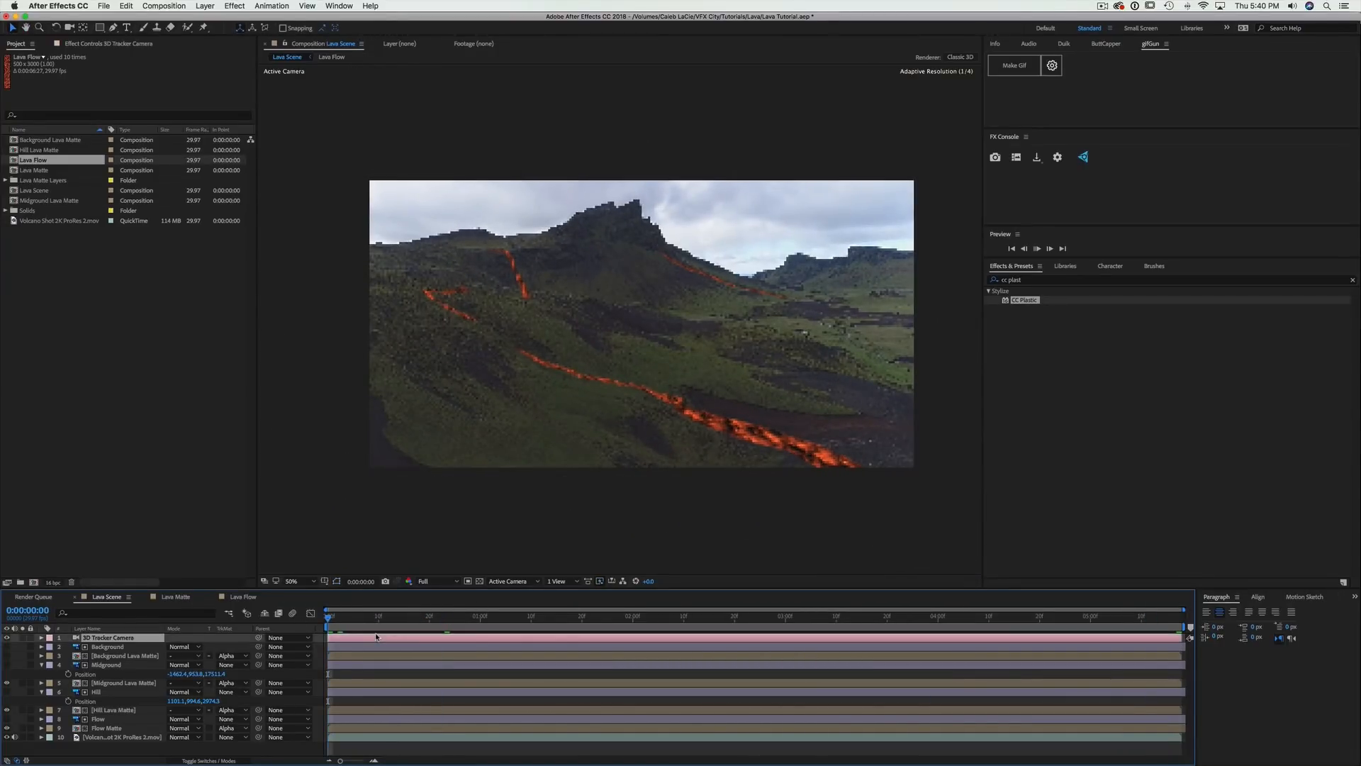
{"action": "left_click_drag", "start_coordinate": [359, 620], "coordinate": [1205, 632]}
{"action": "key", "text": "space"}
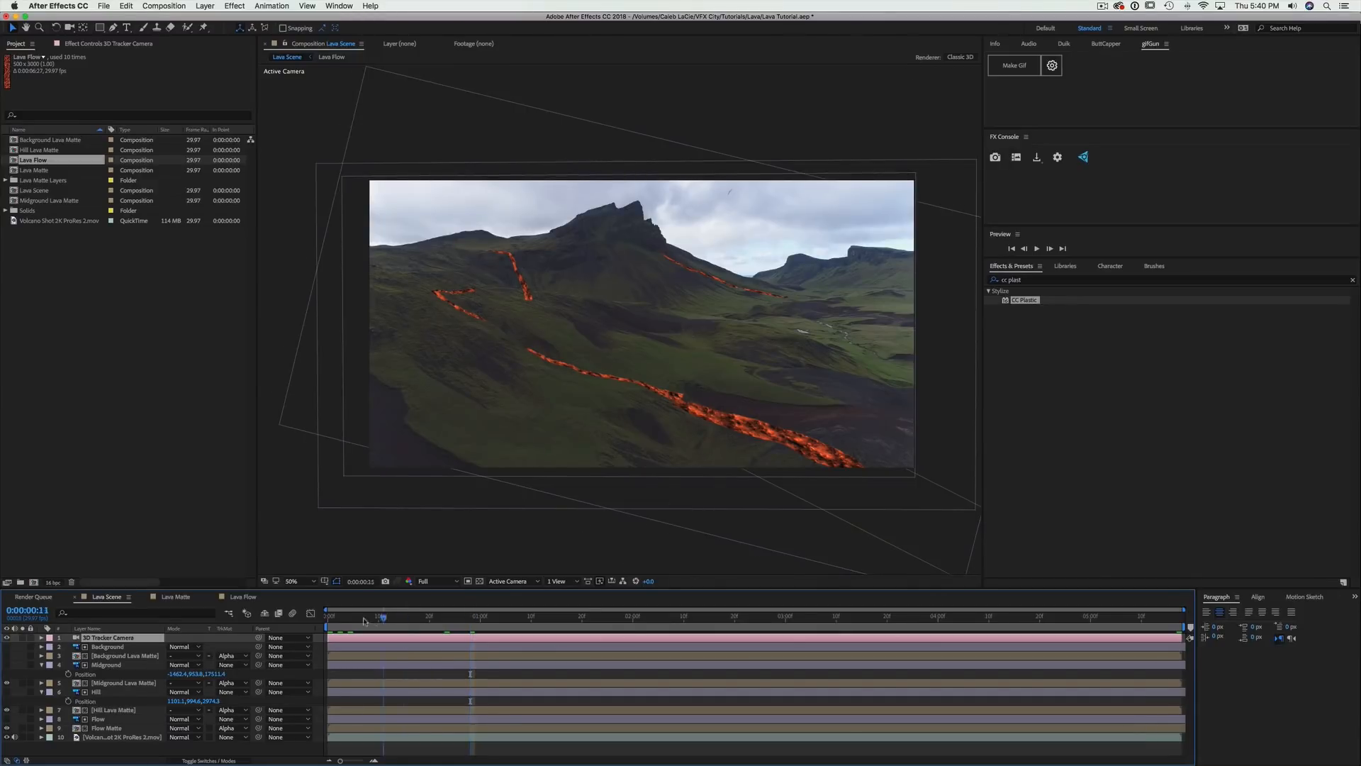
{"action": "key", "text": "Home"}
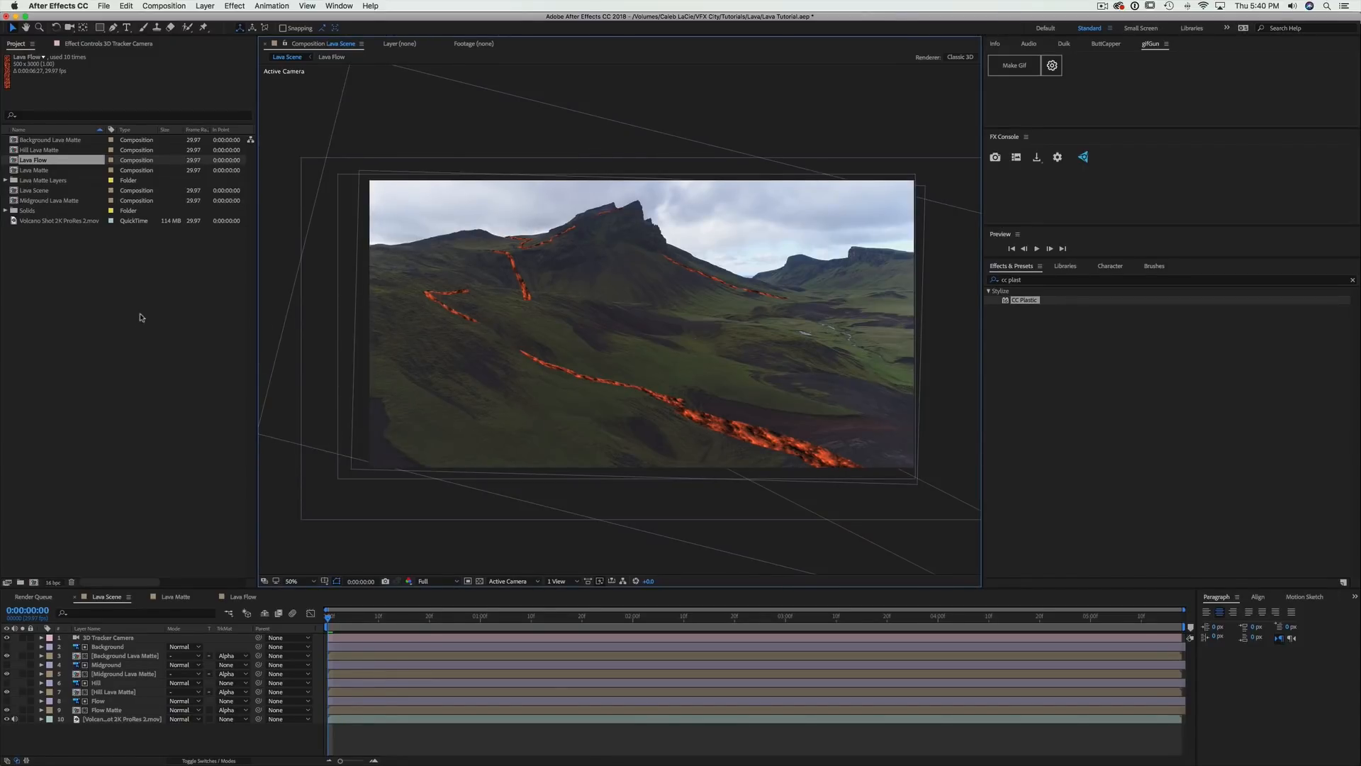
Create a new composition with the HDTV 1080 29.97 preset and a duration of 0:00:06:27
{"action": "key", "text": "super+n"}
{"action": "left_click", "coordinate": [559, 226]}
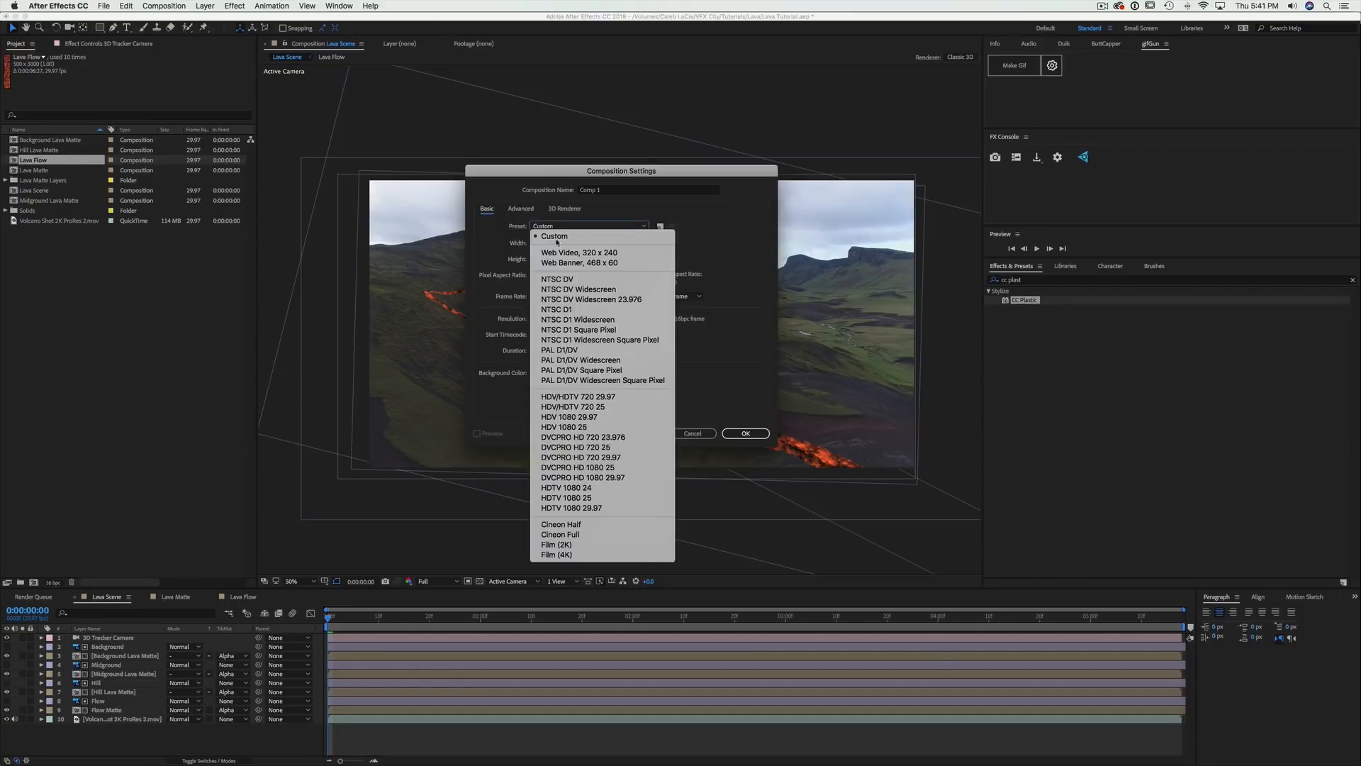
{"action": "left_click", "coordinate": [611, 478]}
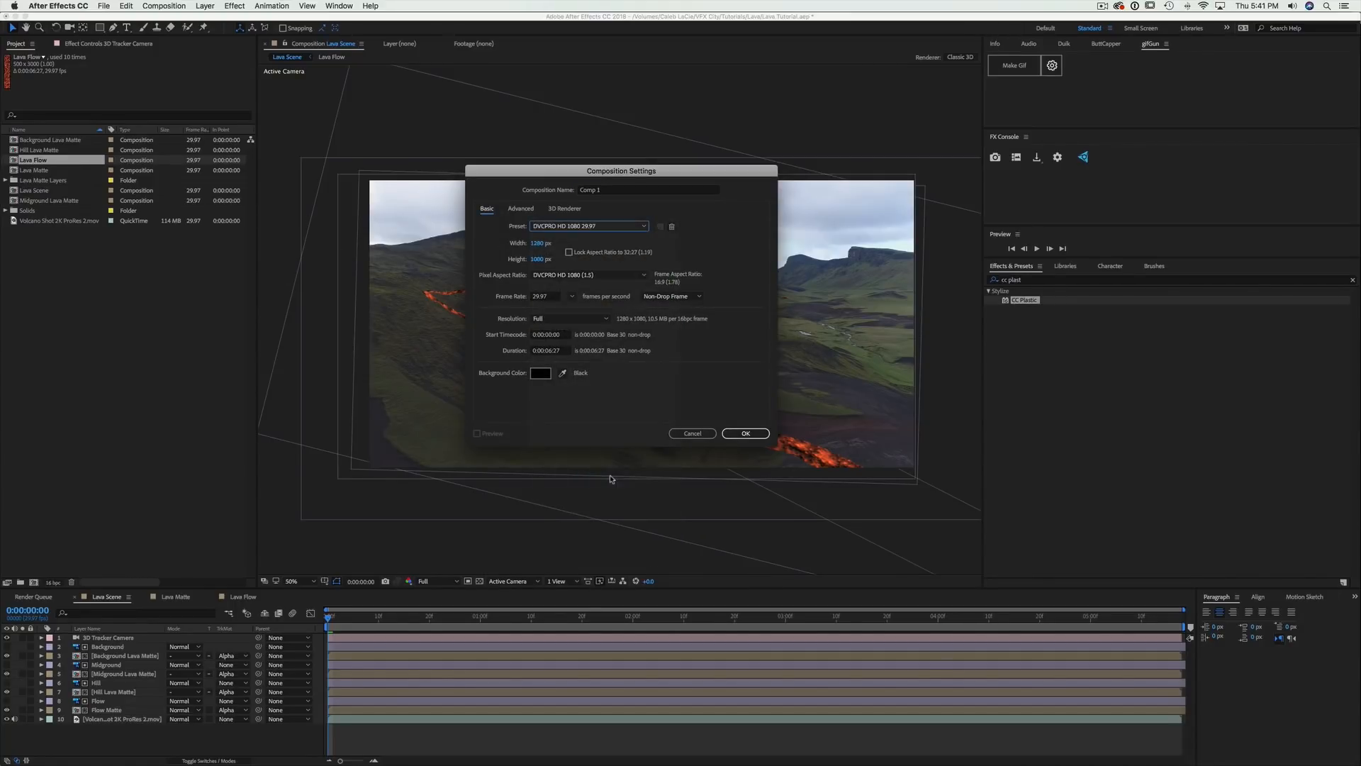
{"action": "left_click", "coordinate": [561, 227]}
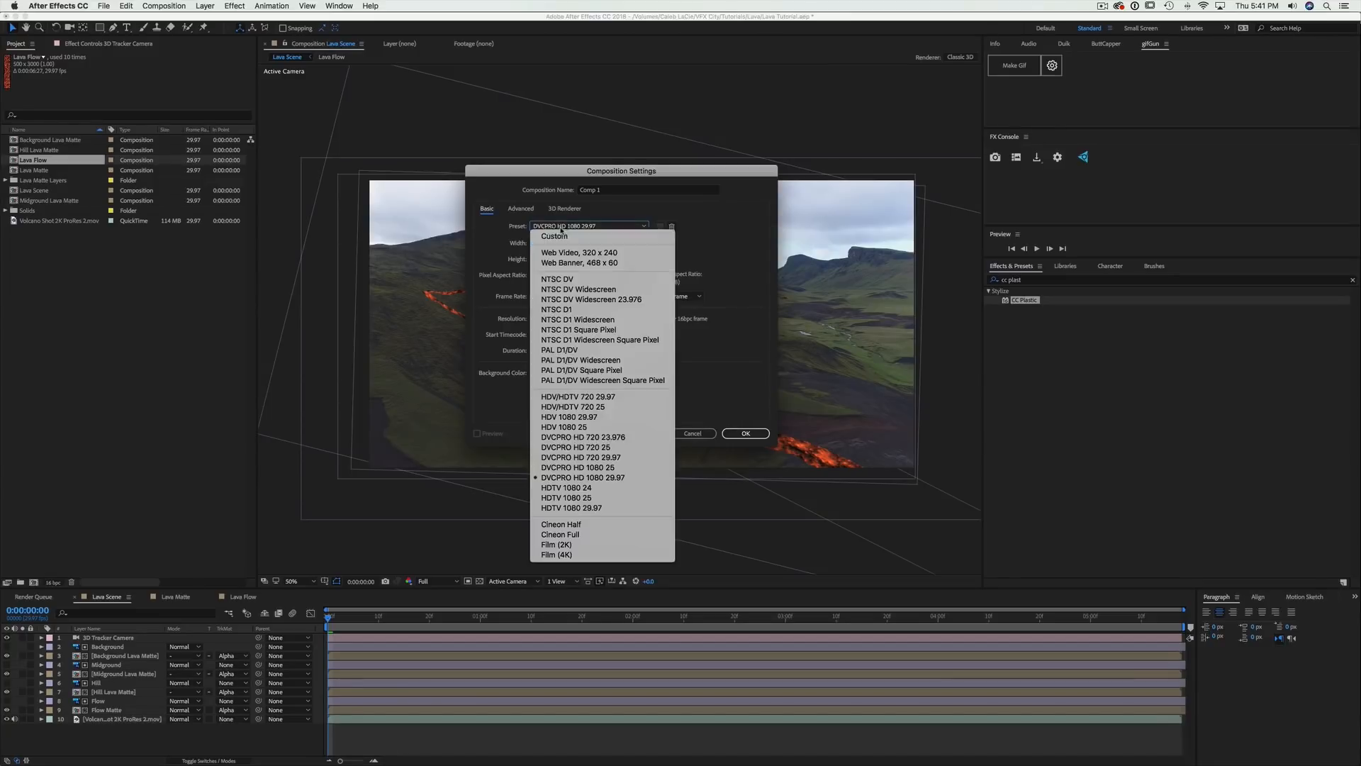
{"action": "left_click", "coordinate": [602, 509]}
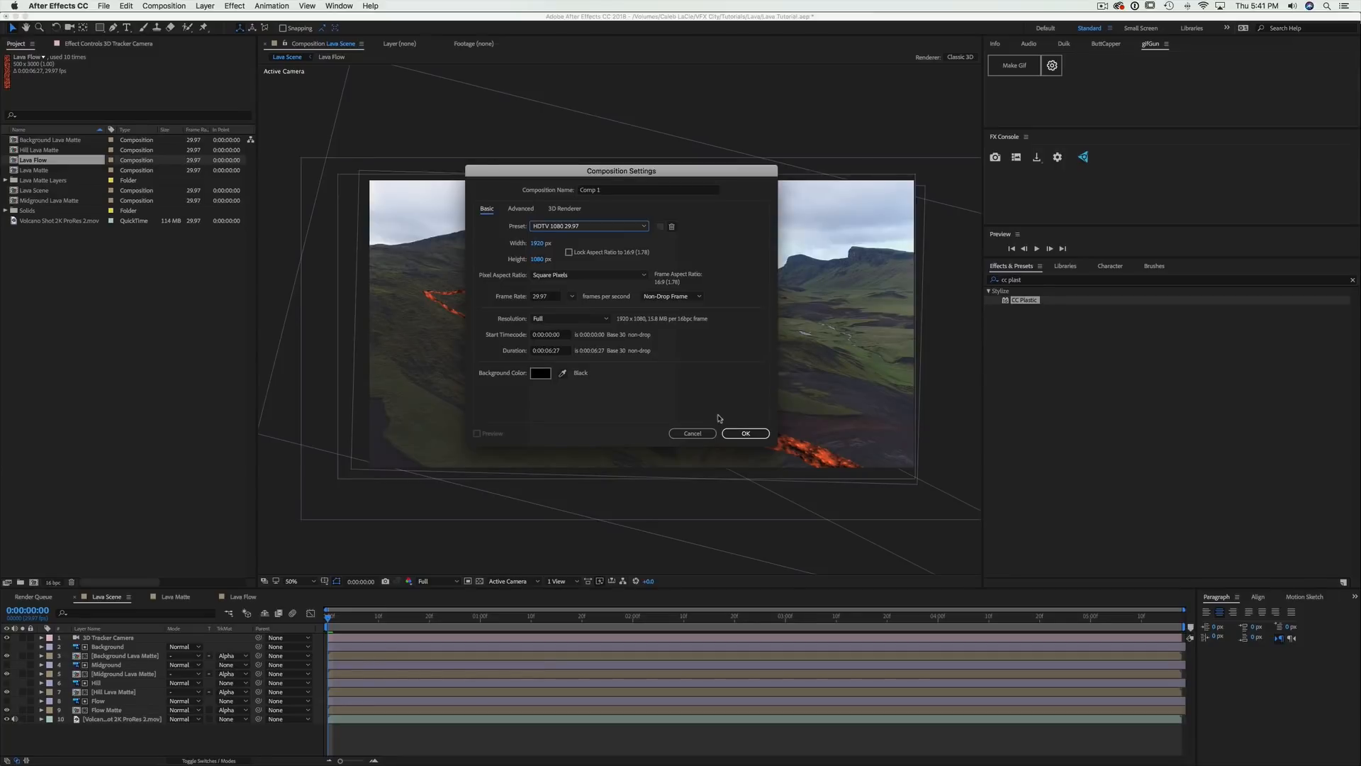
{"action": "left_click", "coordinate": [736, 430]}
{"action": "left_click", "coordinate": [738, 433]}
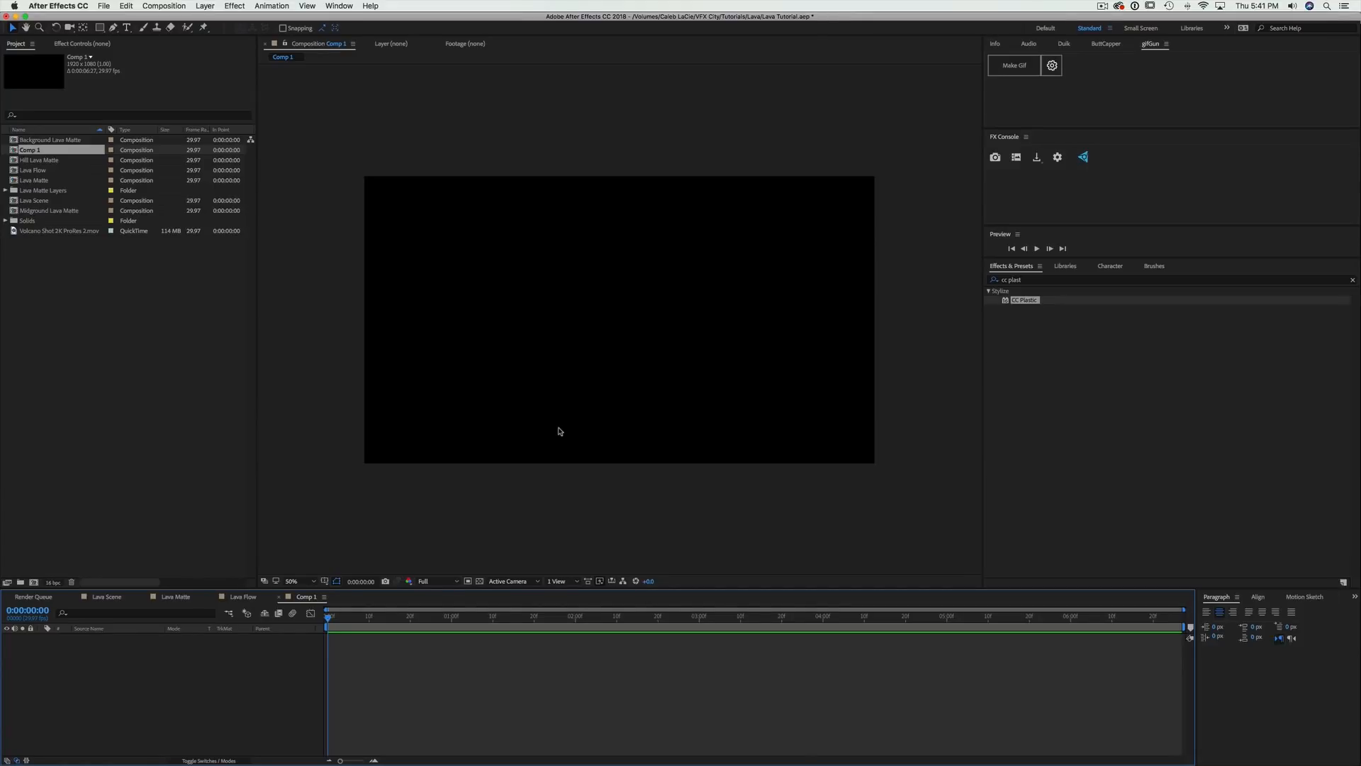
Add a black 1920 x 1080 solid named Volcano Eruption to the new composition
{"action": "key", "text": "super+y"}
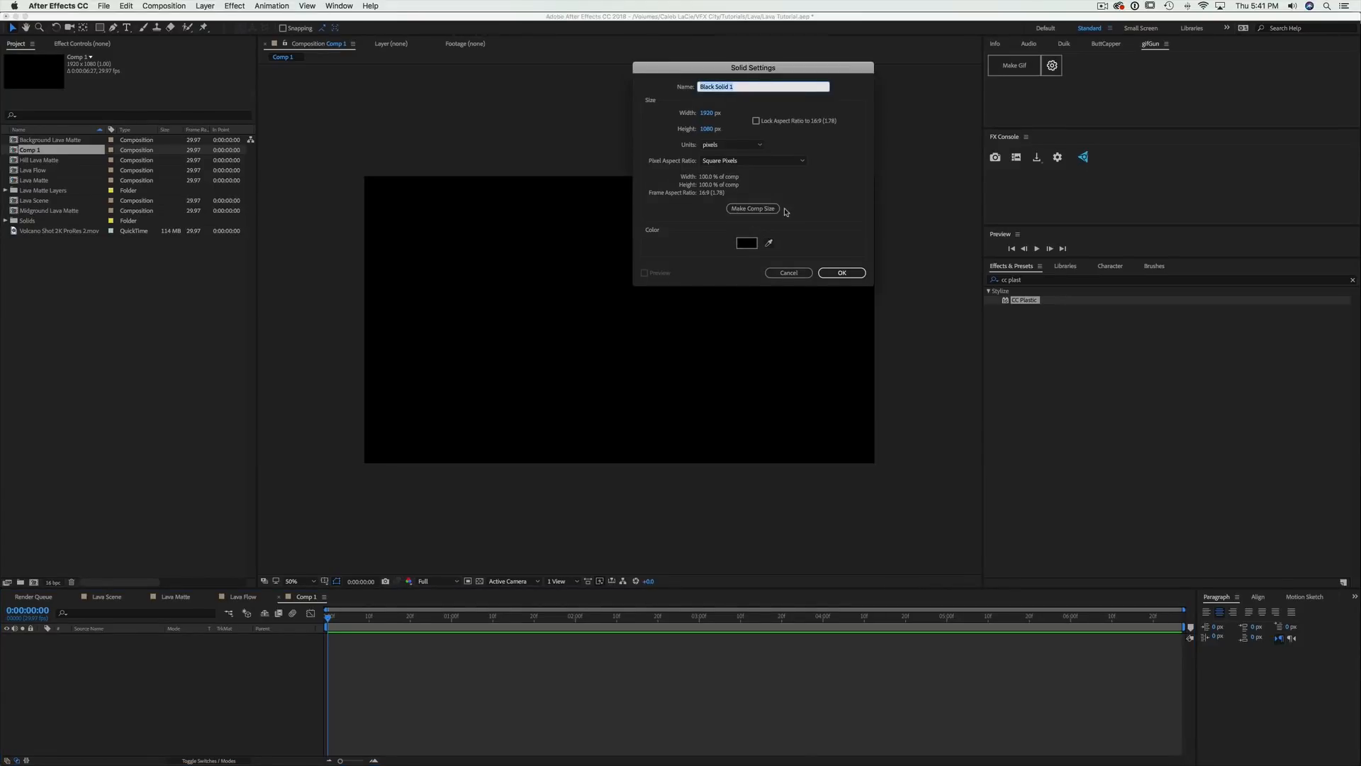
{"action": "type", "text": "Volcano Eruption"}
{"action": "left_click", "coordinate": [853, 274]}
Find the CC Particle World effect and apply it to the Volcano Eruption solid
{"action": "left_click", "coordinate": [1021, 280]}
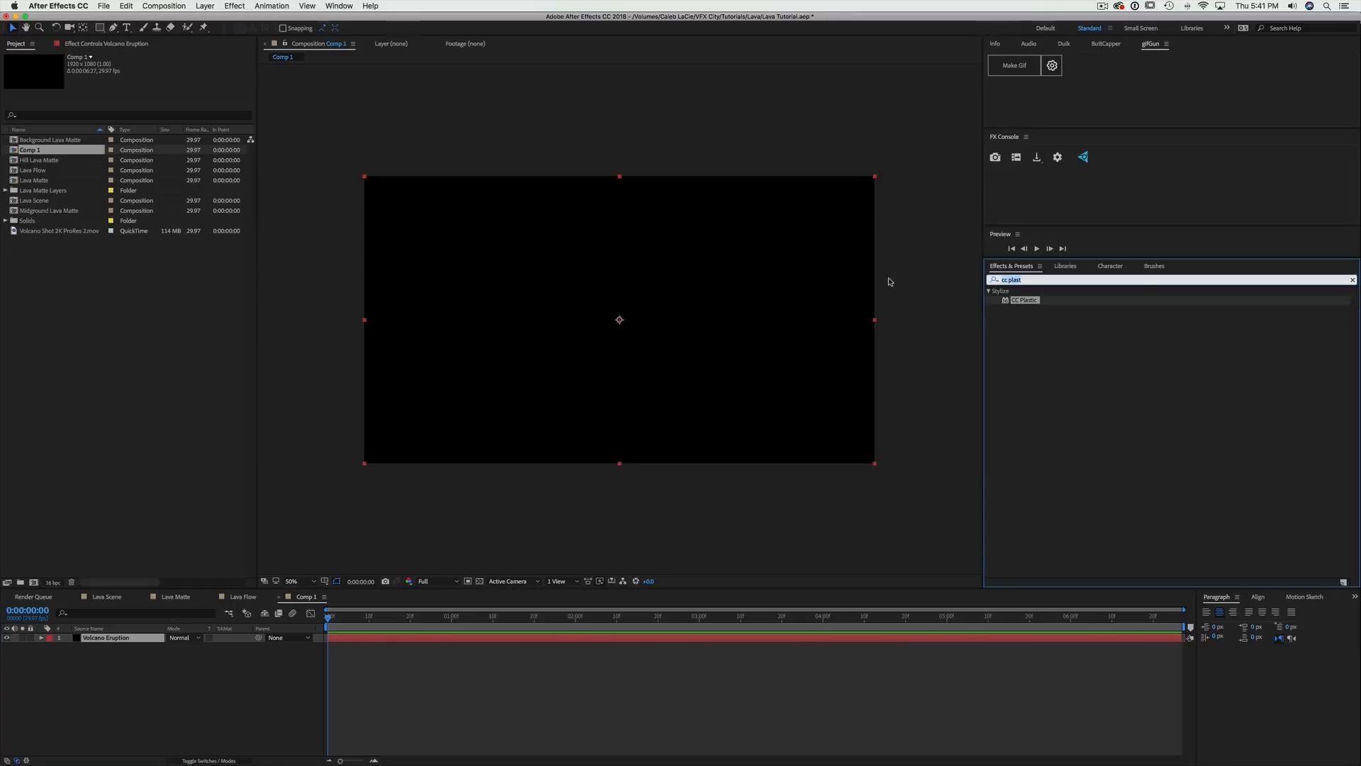
{"action": "type", "text": "CC Parti"}
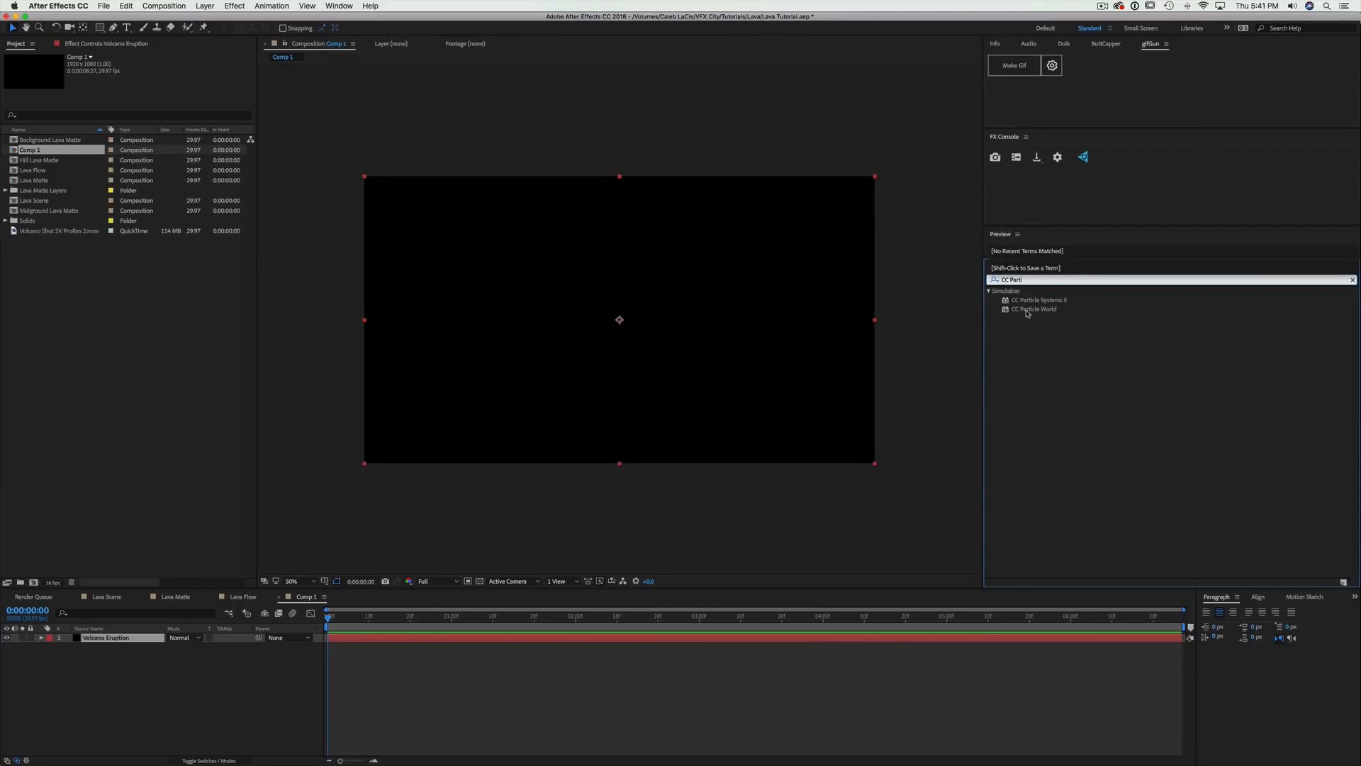
{"action": "left_click_drag", "start_coordinate": [1027, 310], "coordinate": [681, 321]}
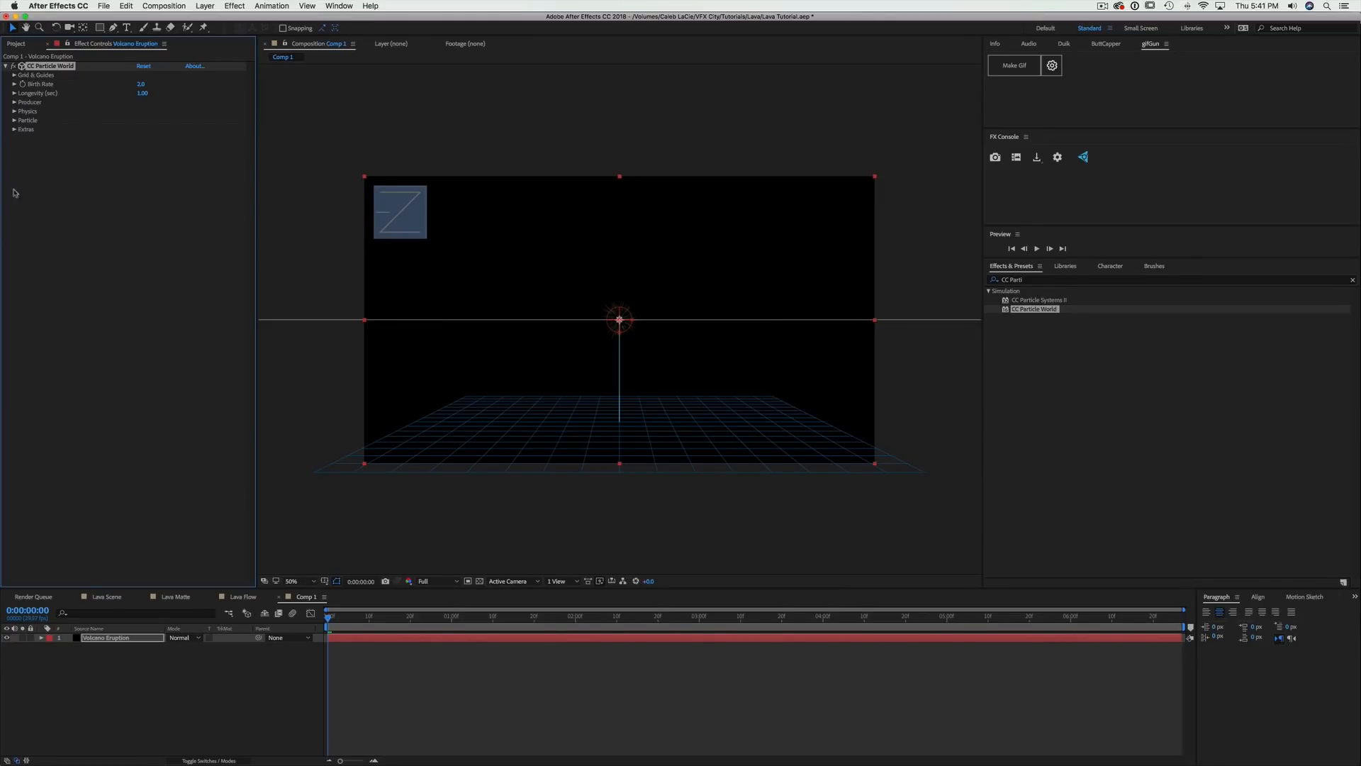
Set CC Particle World's Physics Animation to Cone Axis, preview the particle burst, and return to the first frame
{"action": "left_click", "coordinate": [14, 103]}
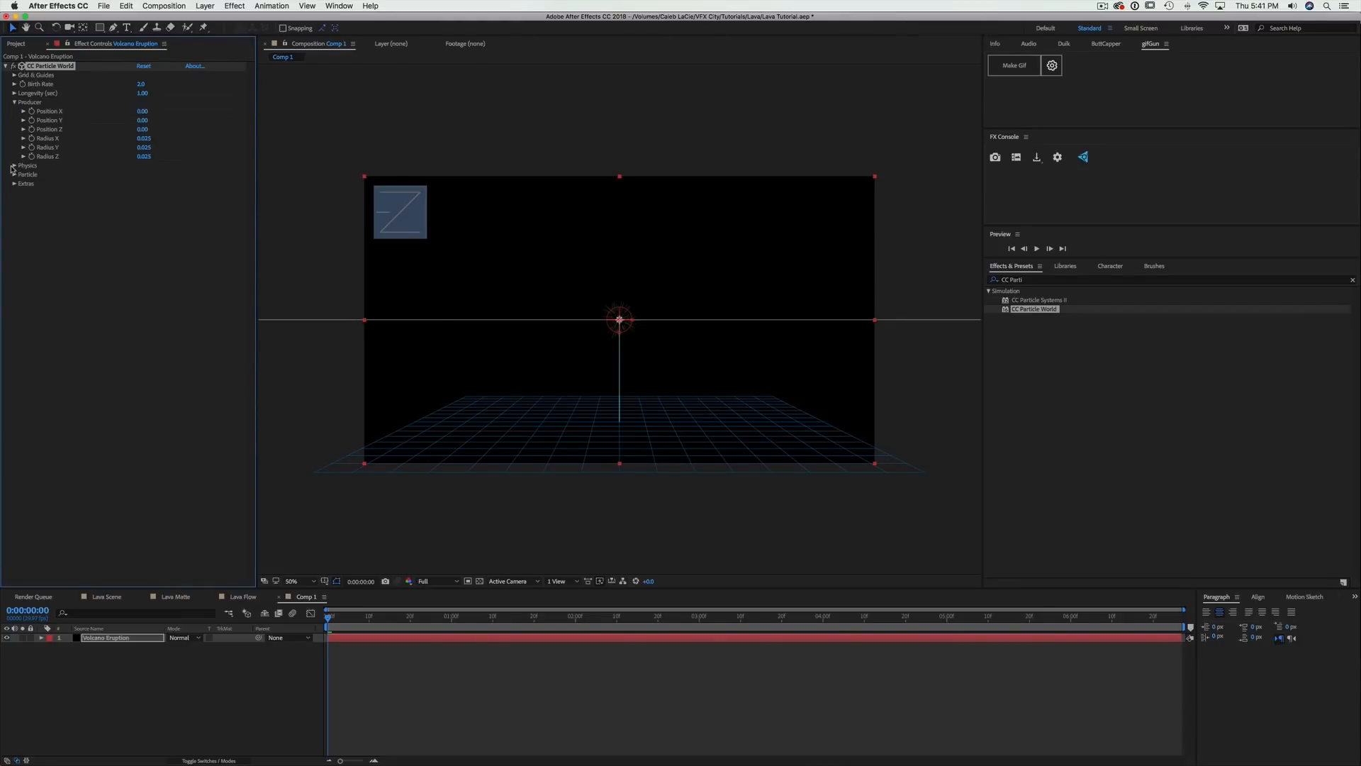
{"action": "left_click", "coordinate": [14, 166]}
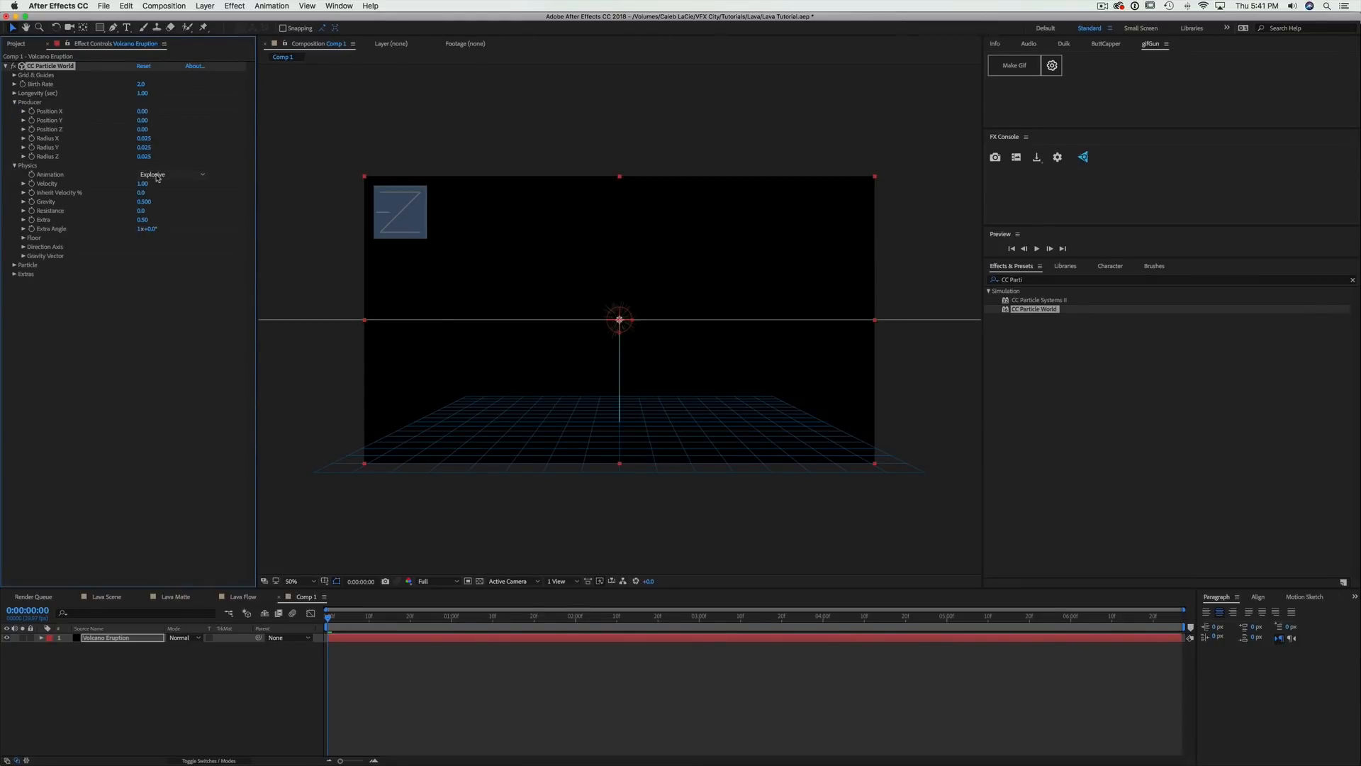
{"action": "left_click", "coordinate": [156, 175]}
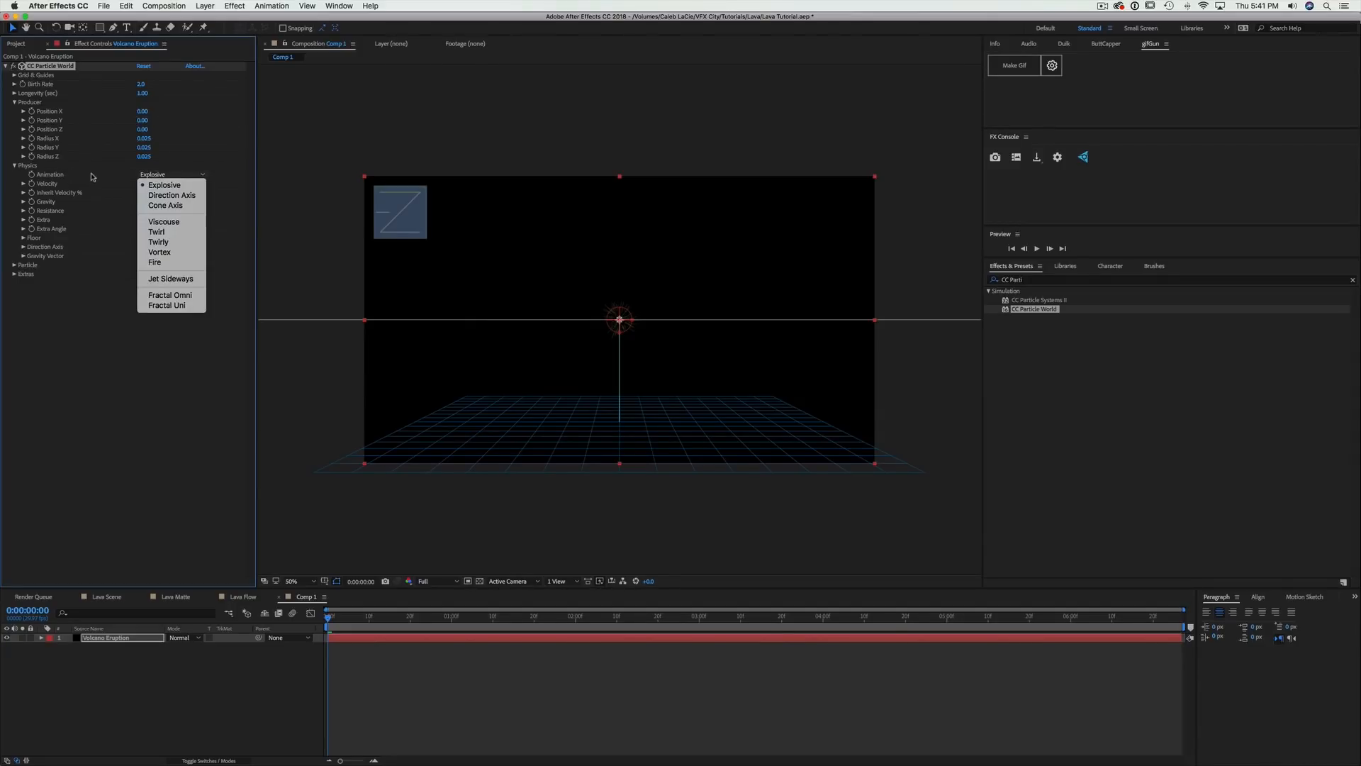
{"action": "left_click", "coordinate": [184, 206]}
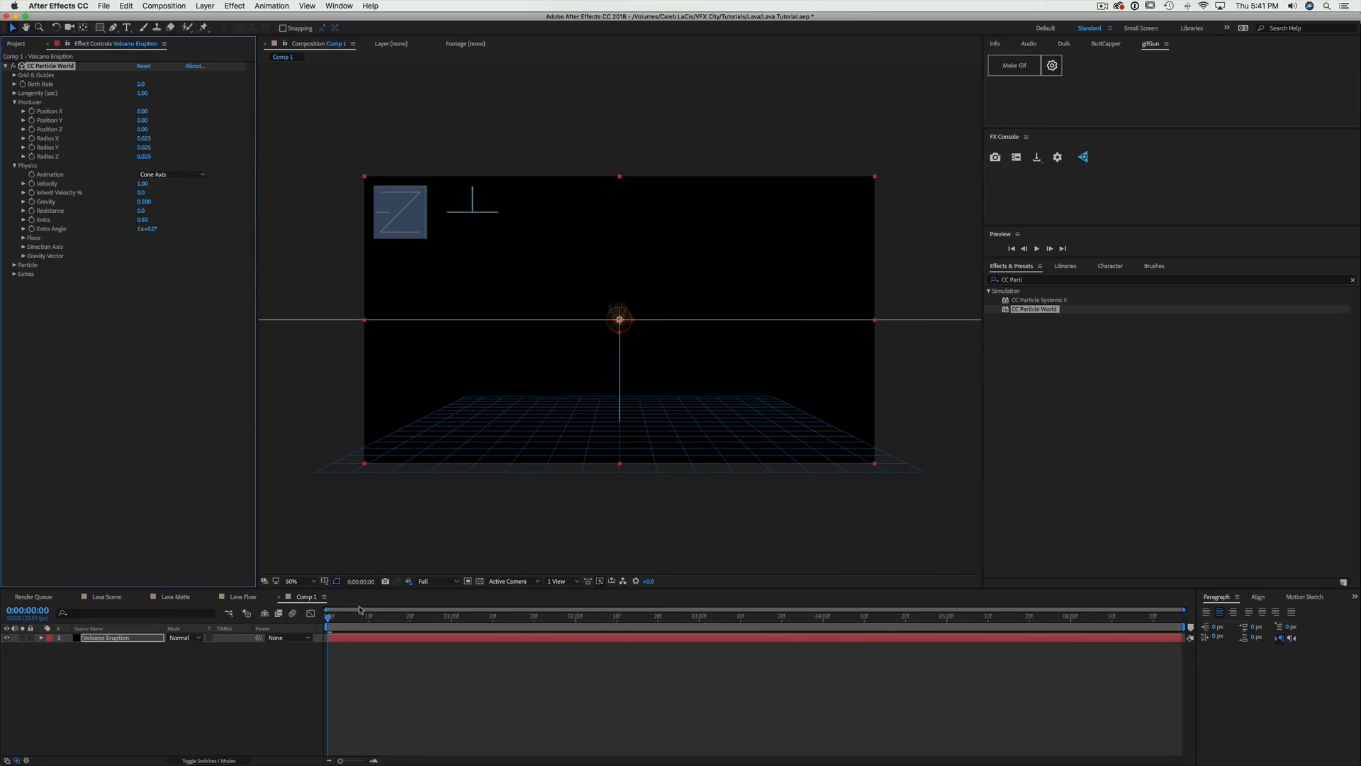
{"action": "left_click_drag", "start_coordinate": [351, 615], "coordinate": [432, 584]}
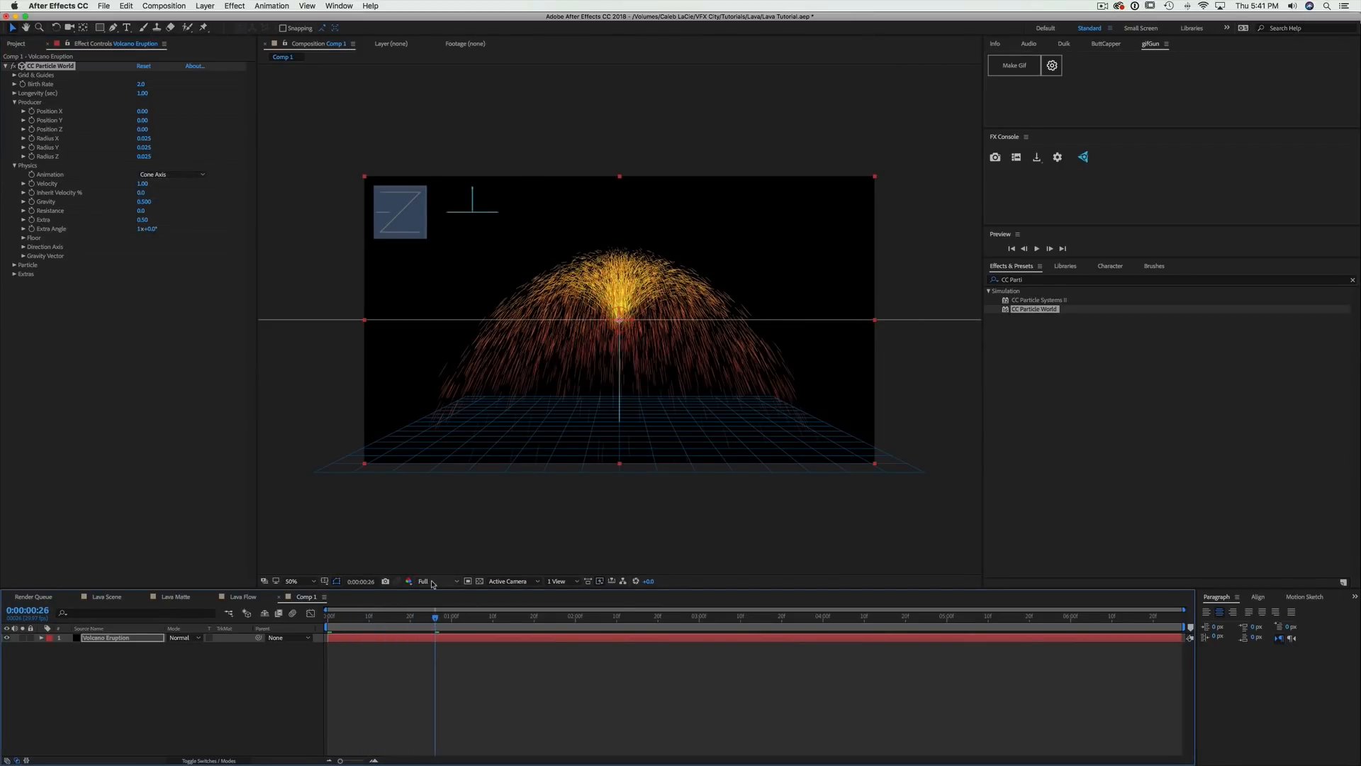
{"action": "left_click_drag", "start_coordinate": [390, 629], "coordinate": [305, 641]}
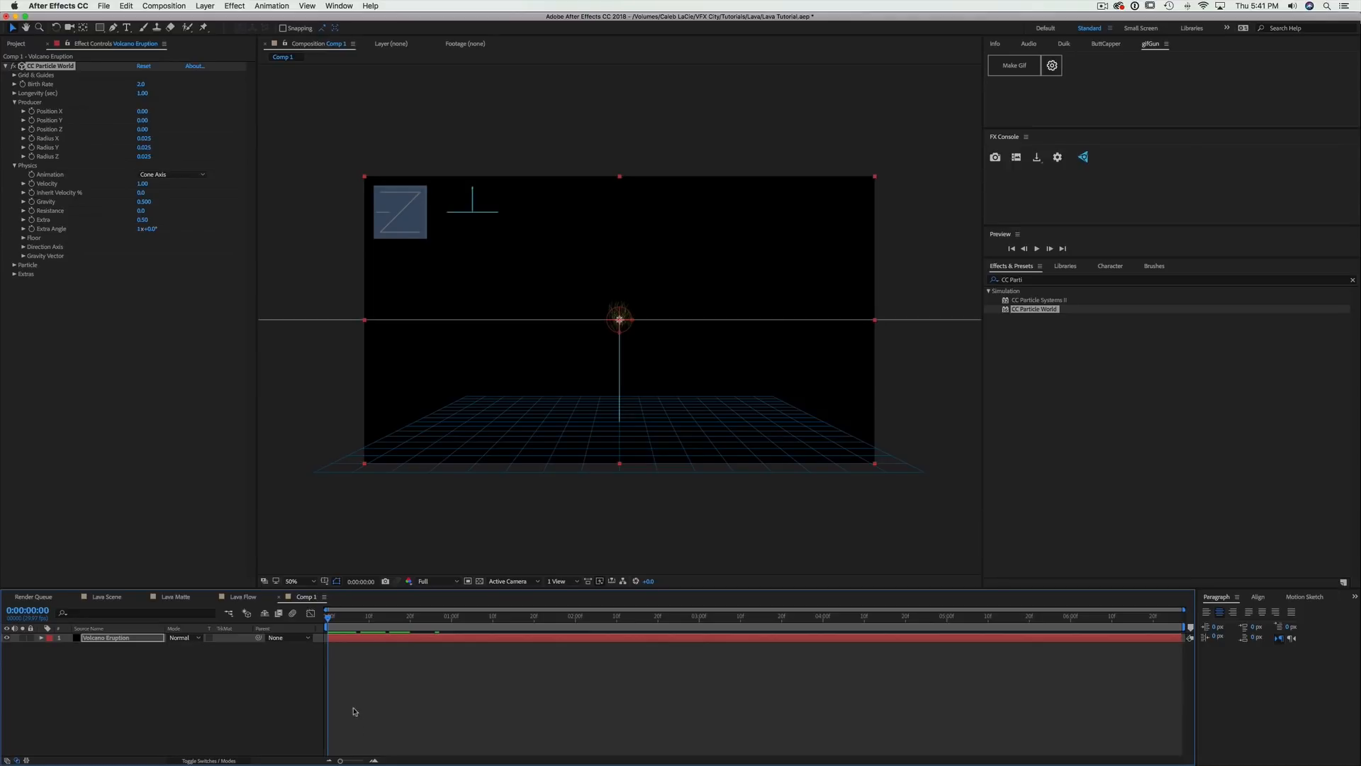
Keyframe CC Particle World's Birth Rate from 2.0 at the first frame to 1.0 at 0:00:01:00
{"action": "left_click", "coordinate": [22, 86]}
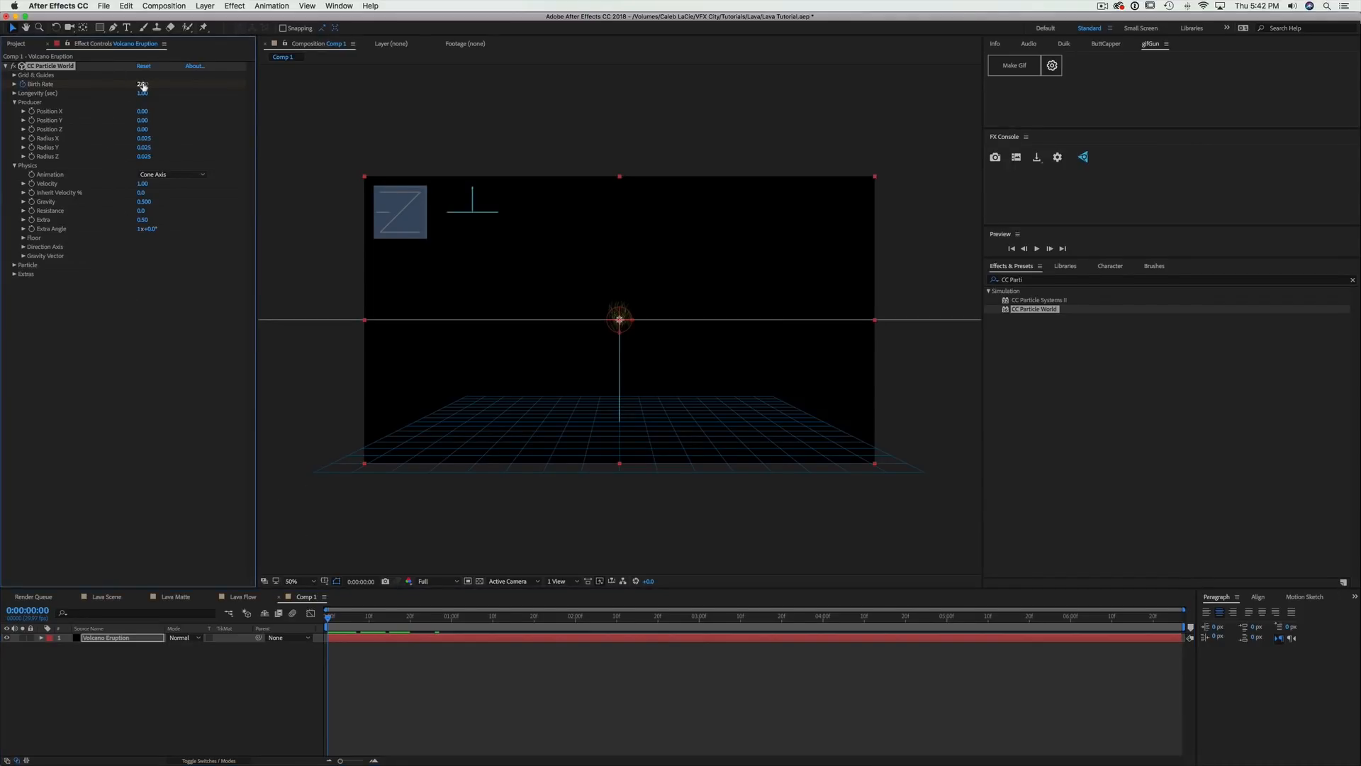
{"action": "left_click_drag", "start_coordinate": [391, 617], "coordinate": [454, 622]}
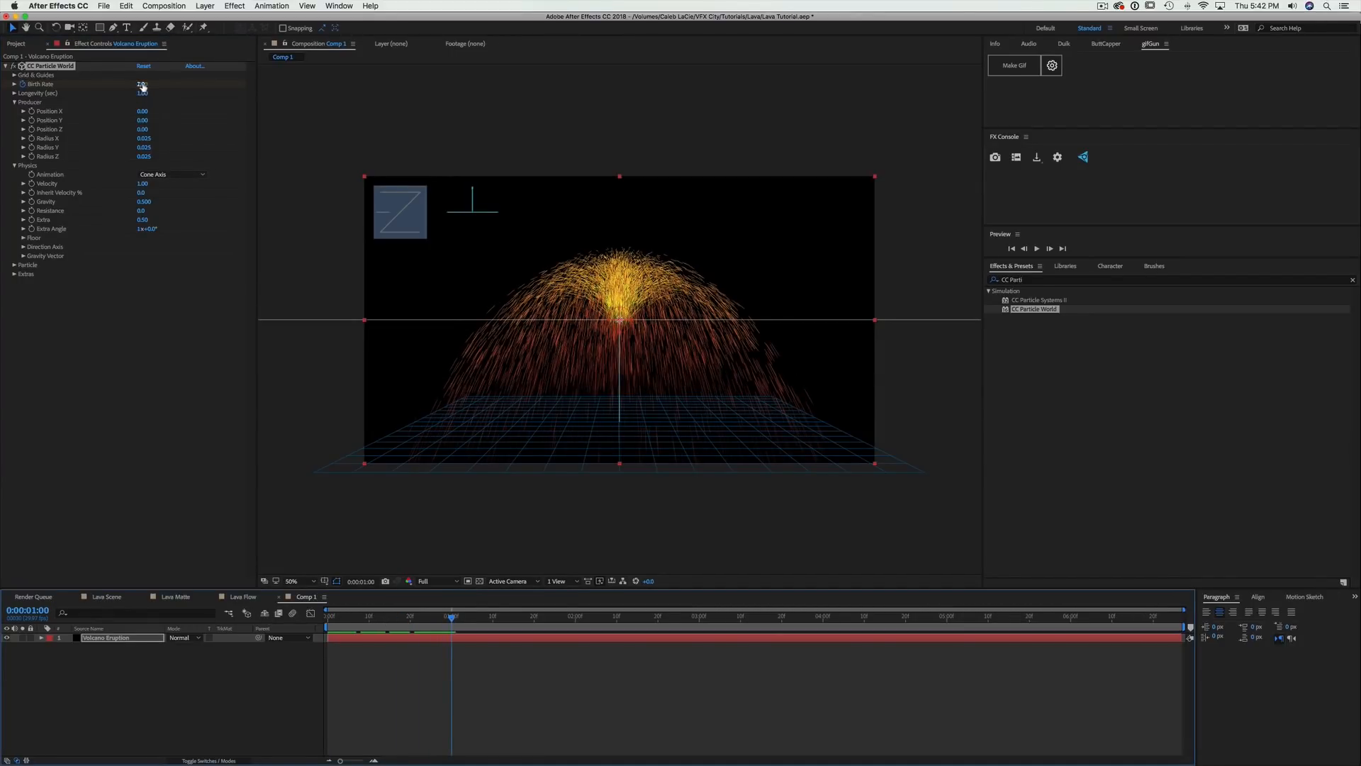
{"action": "left_click", "coordinate": [143, 84]}
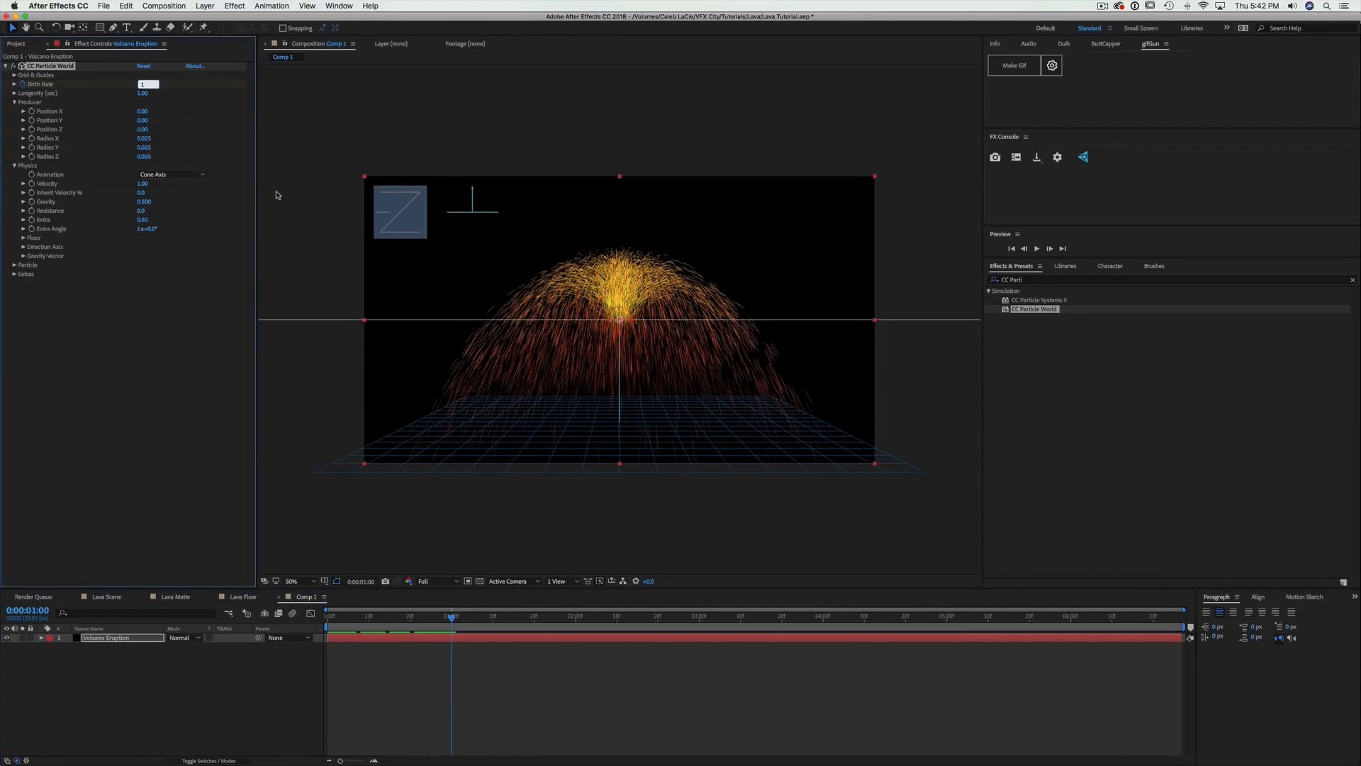
{"action": "type", "text": "1"}
{"action": "left_click", "coordinate": [511, 675]}
Keyframe the Physics Velocity from 2.00 at the first frame to 1.00 at 0:00:01:00
{"action": "left_click_drag", "start_coordinate": [455, 626], "coordinate": [307, 643]}
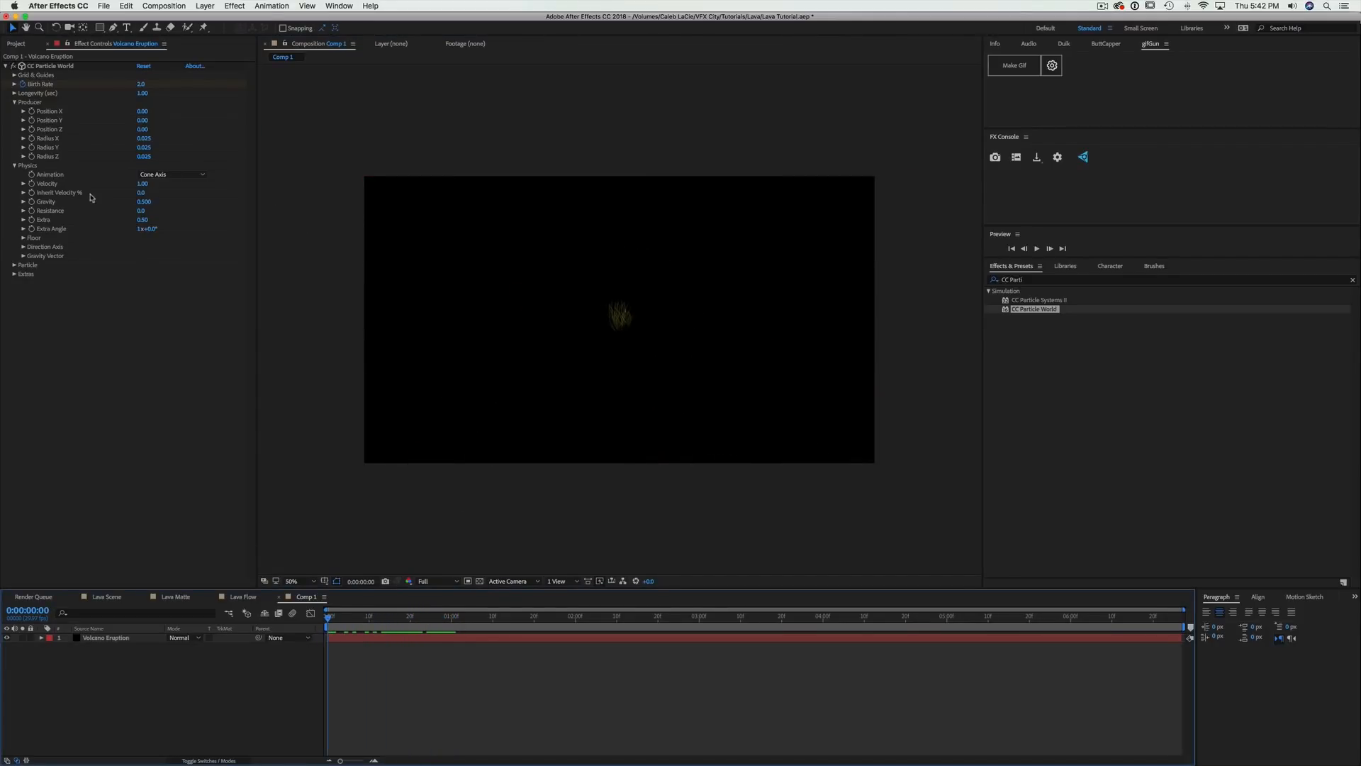
{"action": "left_click", "coordinate": [32, 184]}
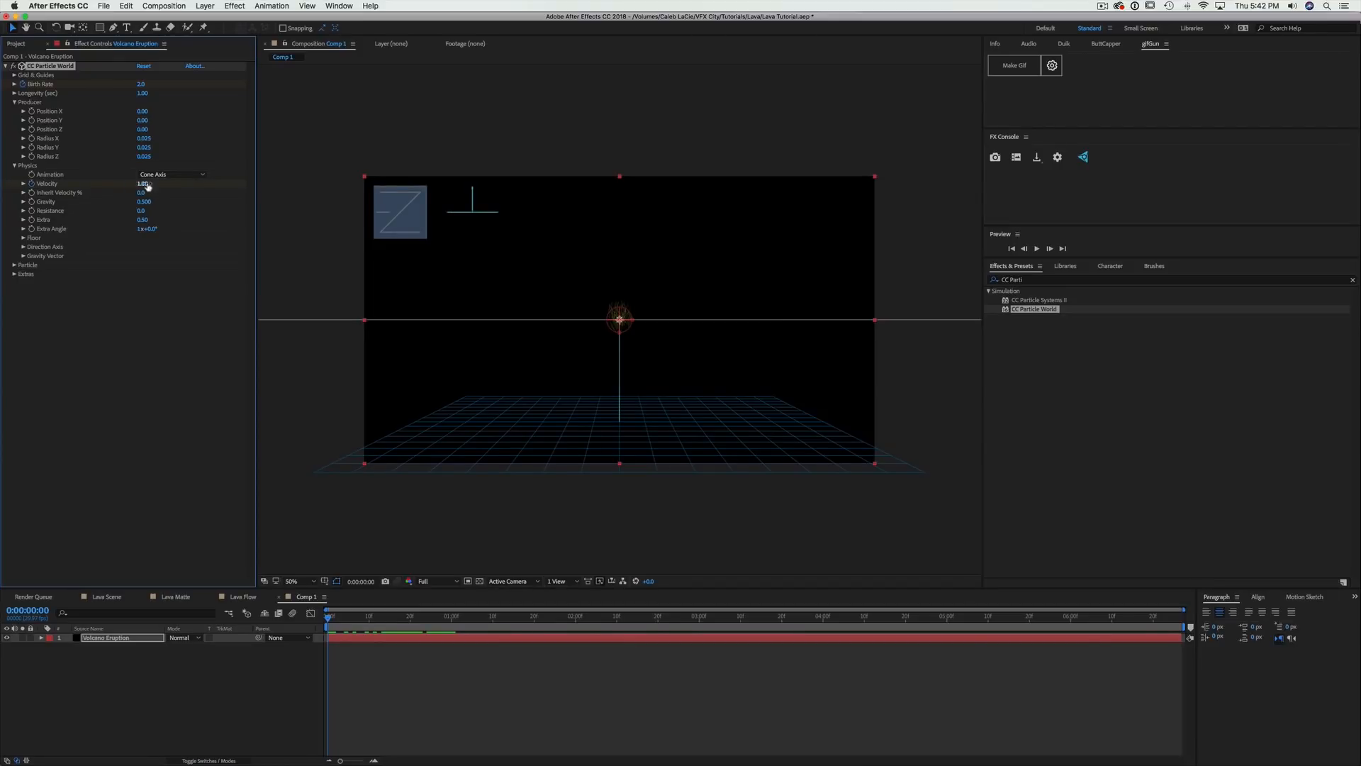
{"action": "left_click", "coordinate": [145, 184]}
{"action": "left_click", "coordinate": [411, 562]}
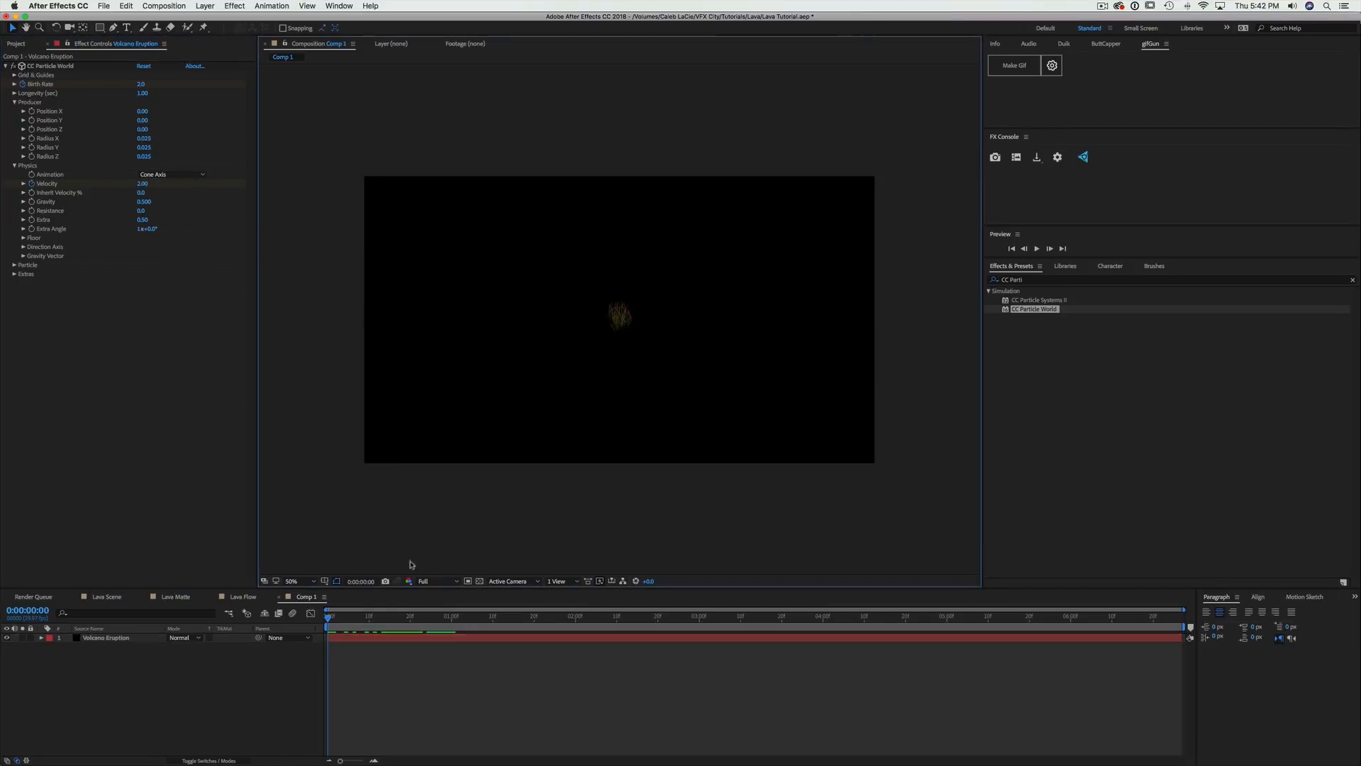
{"action": "left_click_drag", "start_coordinate": [329, 618], "coordinate": [453, 618]}
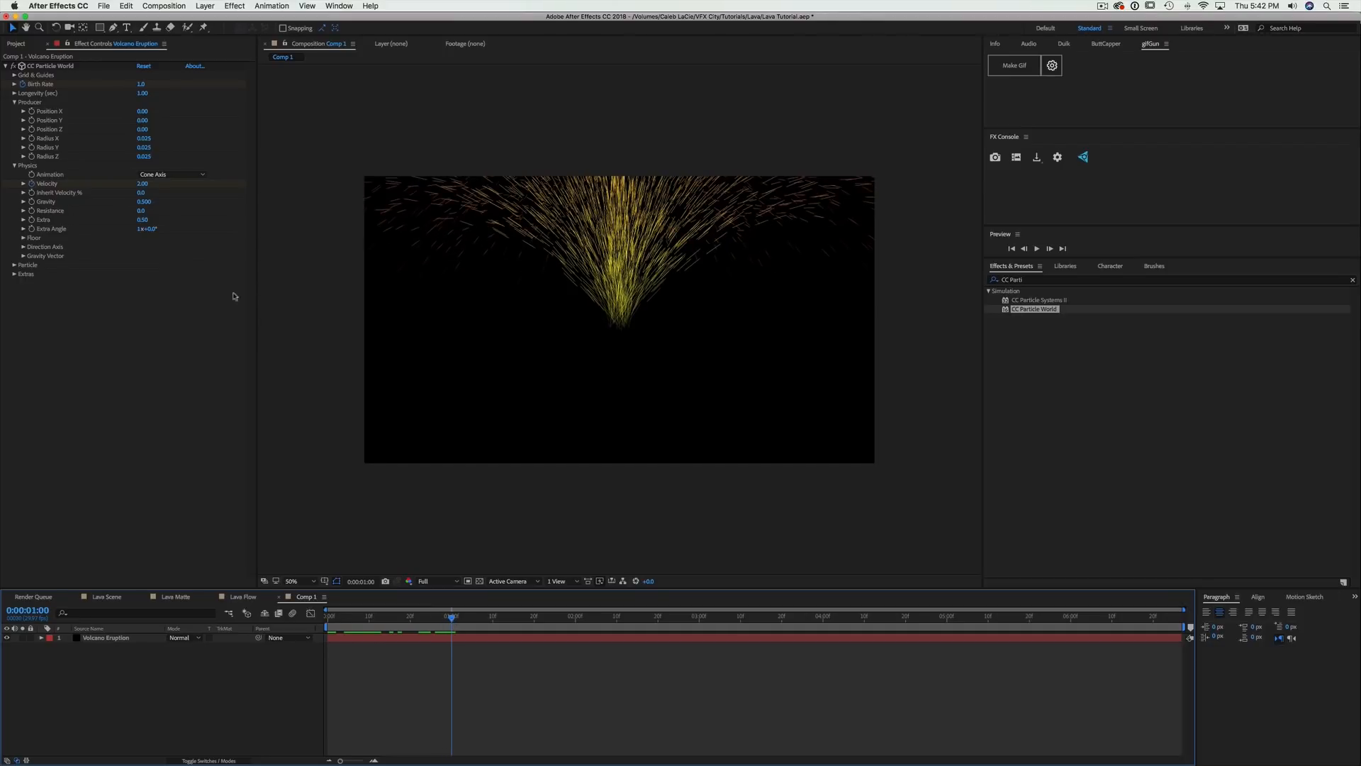
{"action": "left_click", "coordinate": [143, 184]}
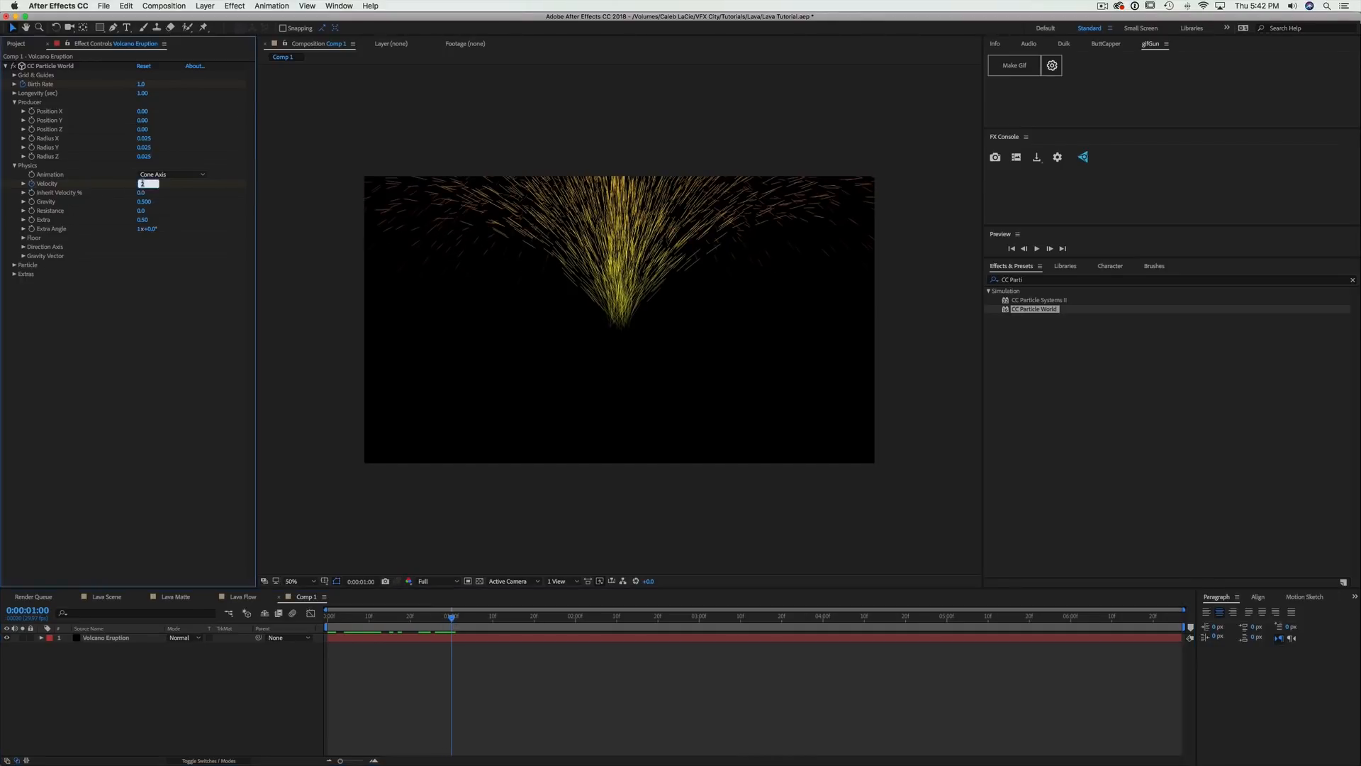
{"action": "left_click", "coordinate": [297, 540]}
Push the particle producer back in depth by setting Position Z to 4.47, and preview from the first frame
{"action": "mouse_move", "coordinate": [390, 622]}
{"action": "left_mouse_down"}
{"action": "mouse_move", "coordinate": [335, 621]}
{"action": "mouse_move", "coordinate": [712, 629]}
{"action": "mouse_move", "coordinate": [408, 636]}
{"action": "left_mouse_up"}
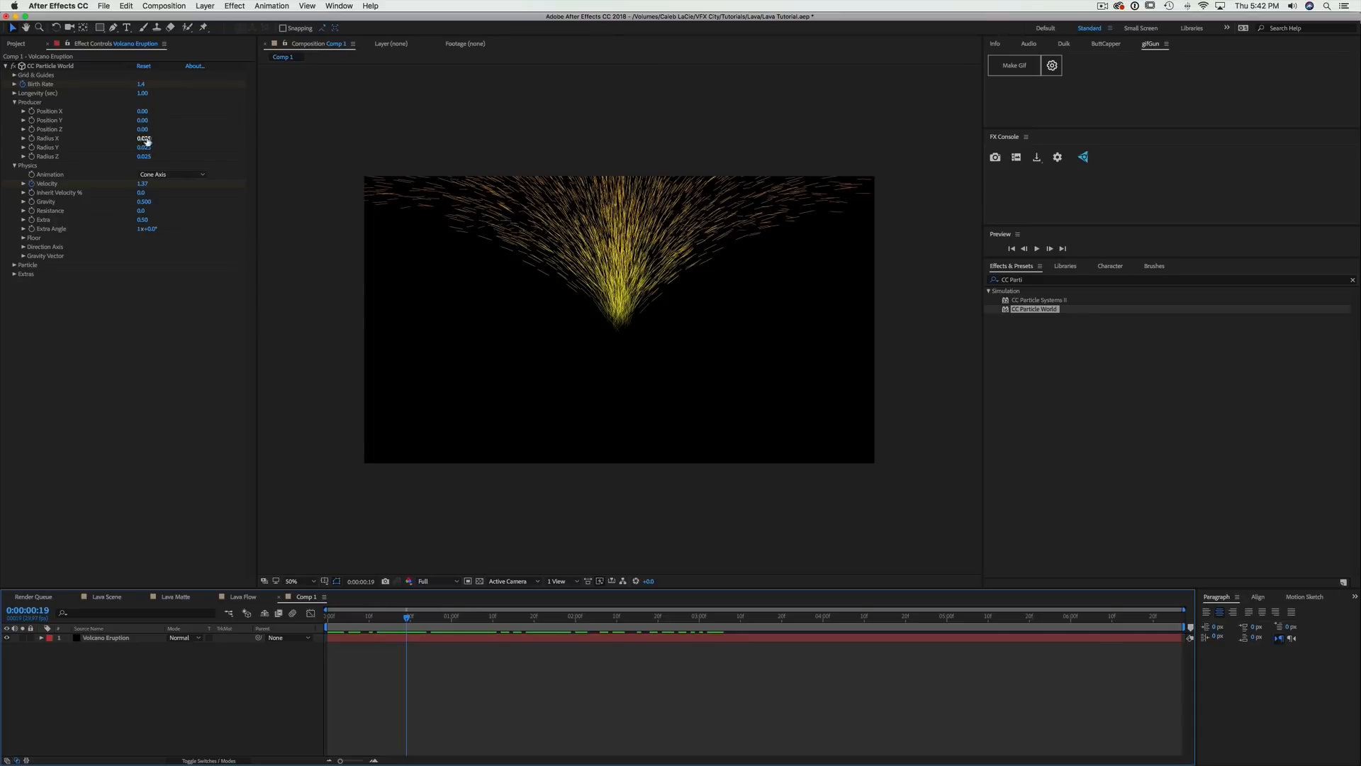
{"action": "left_click_drag", "start_coordinate": [142, 133], "coordinate": [477, 154]}
{"action": "left_click_drag", "start_coordinate": [329, 623], "coordinate": [262, 631]}
{"action": "key", "text": "space"}
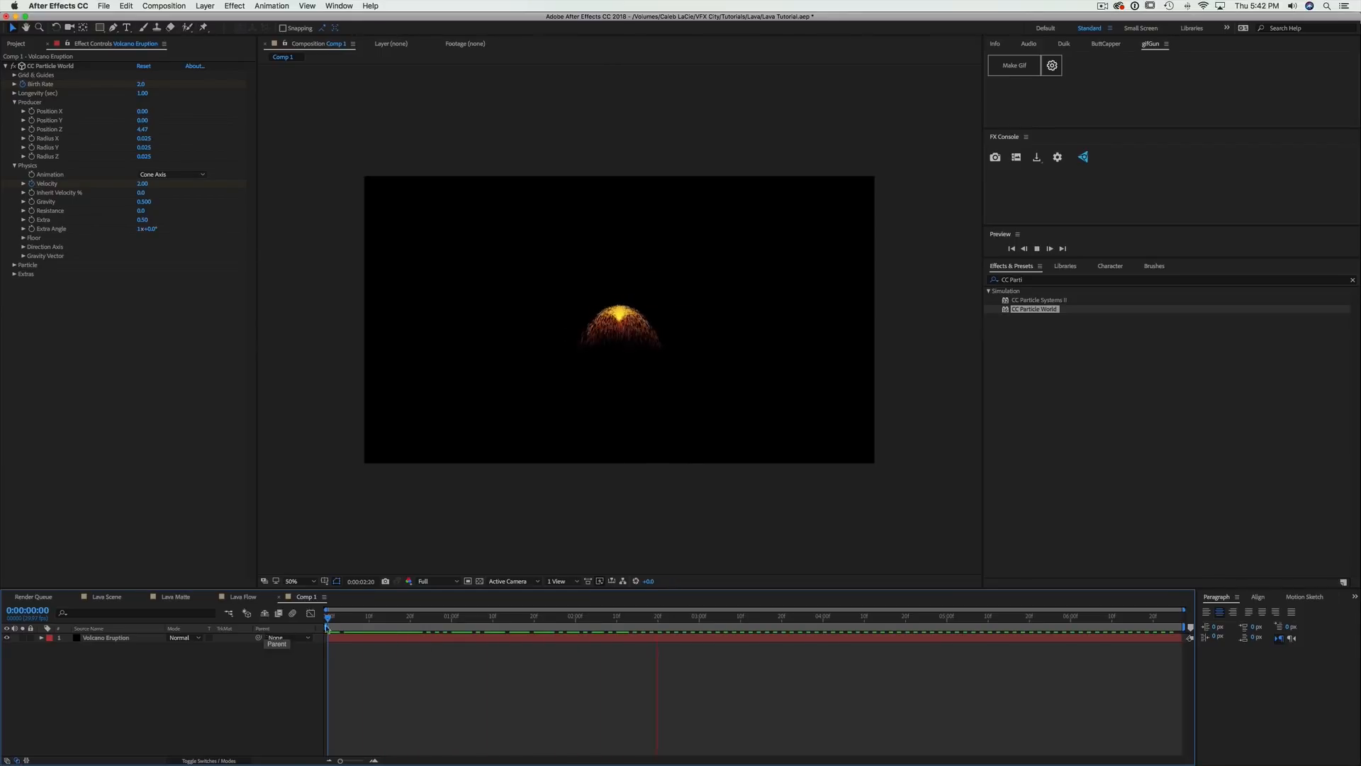
Replay the eruption from the first frame several times to examine the opening burst and how the particles fall
{"action": "left_click_drag", "start_coordinate": [397, 623], "coordinate": [312, 623]}
{"action": "key", "text": "space"}
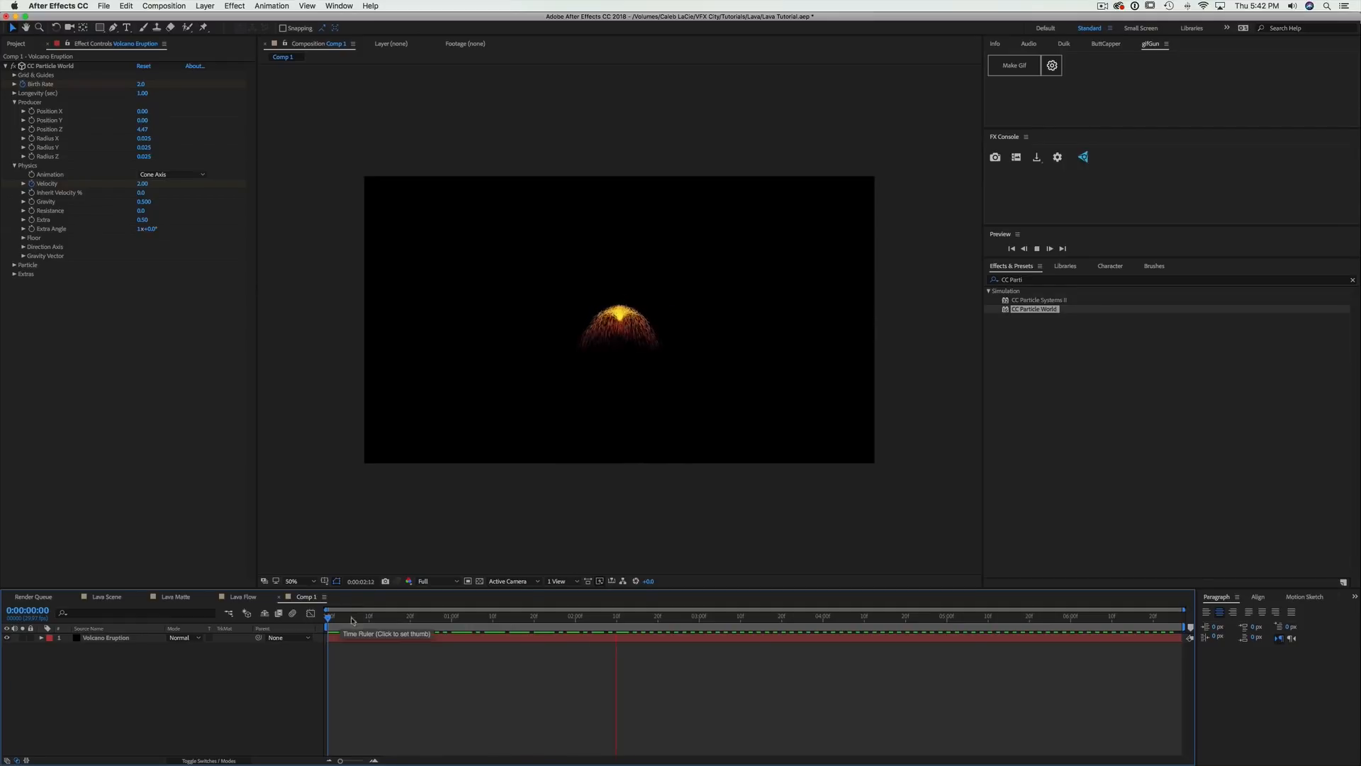
{"action": "left_click_drag", "start_coordinate": [376, 620], "coordinate": [266, 622]}
{"action": "key", "text": "space"}
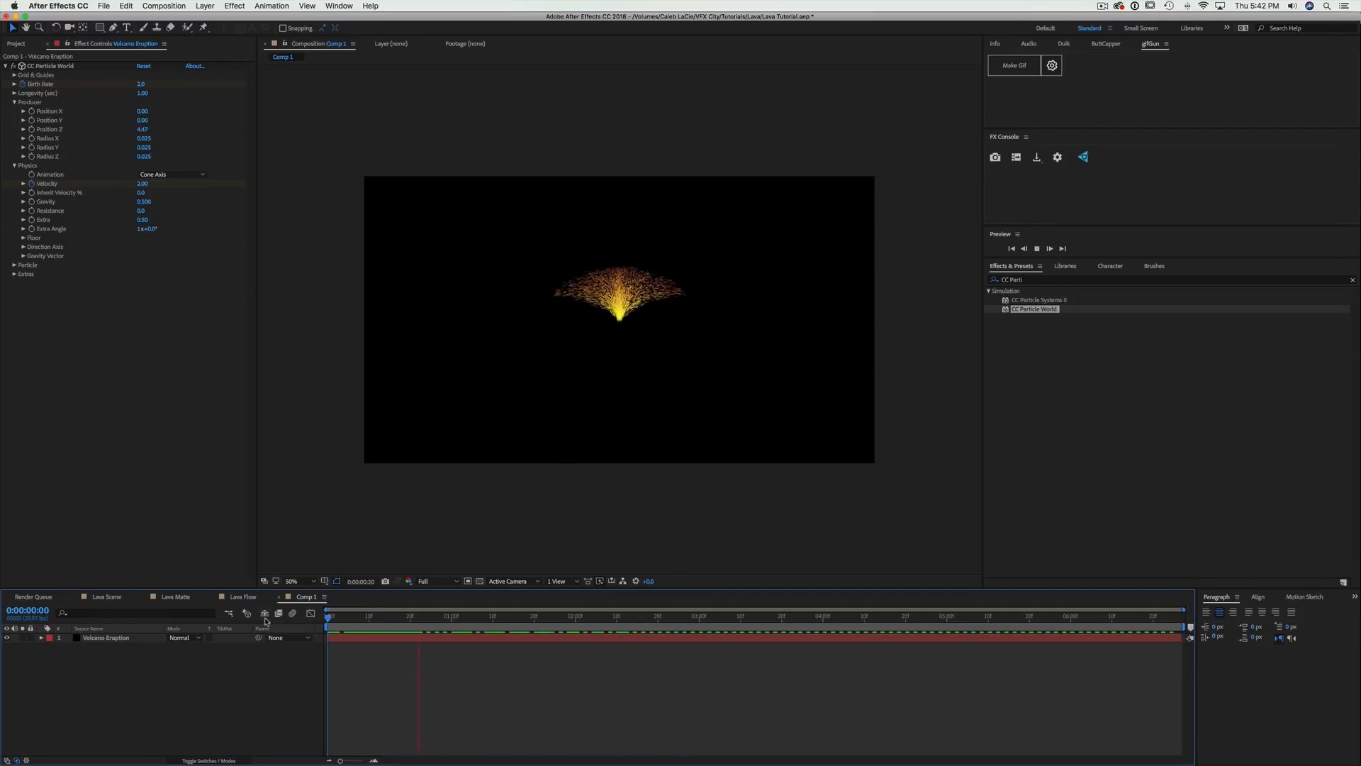
{"action": "key", "text": "space"}
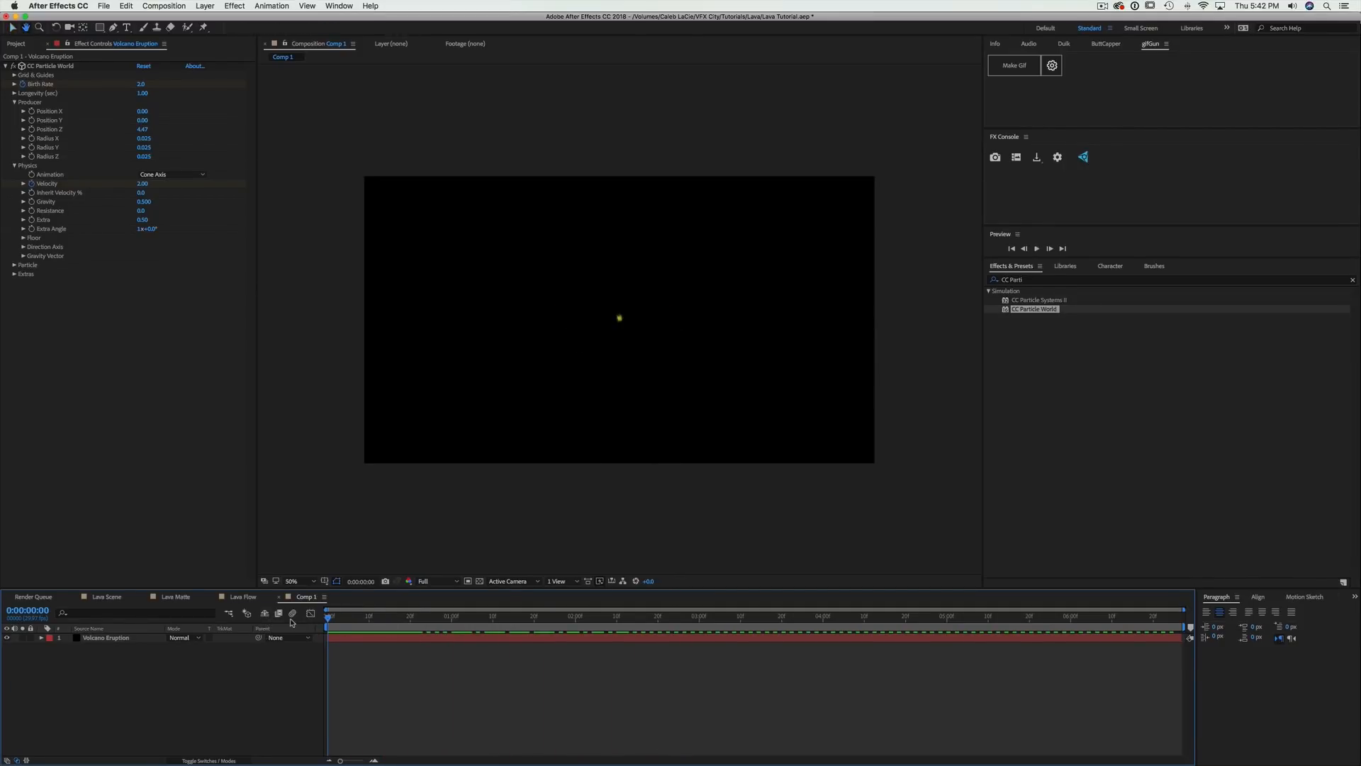
{"action": "key", "text": "space"}
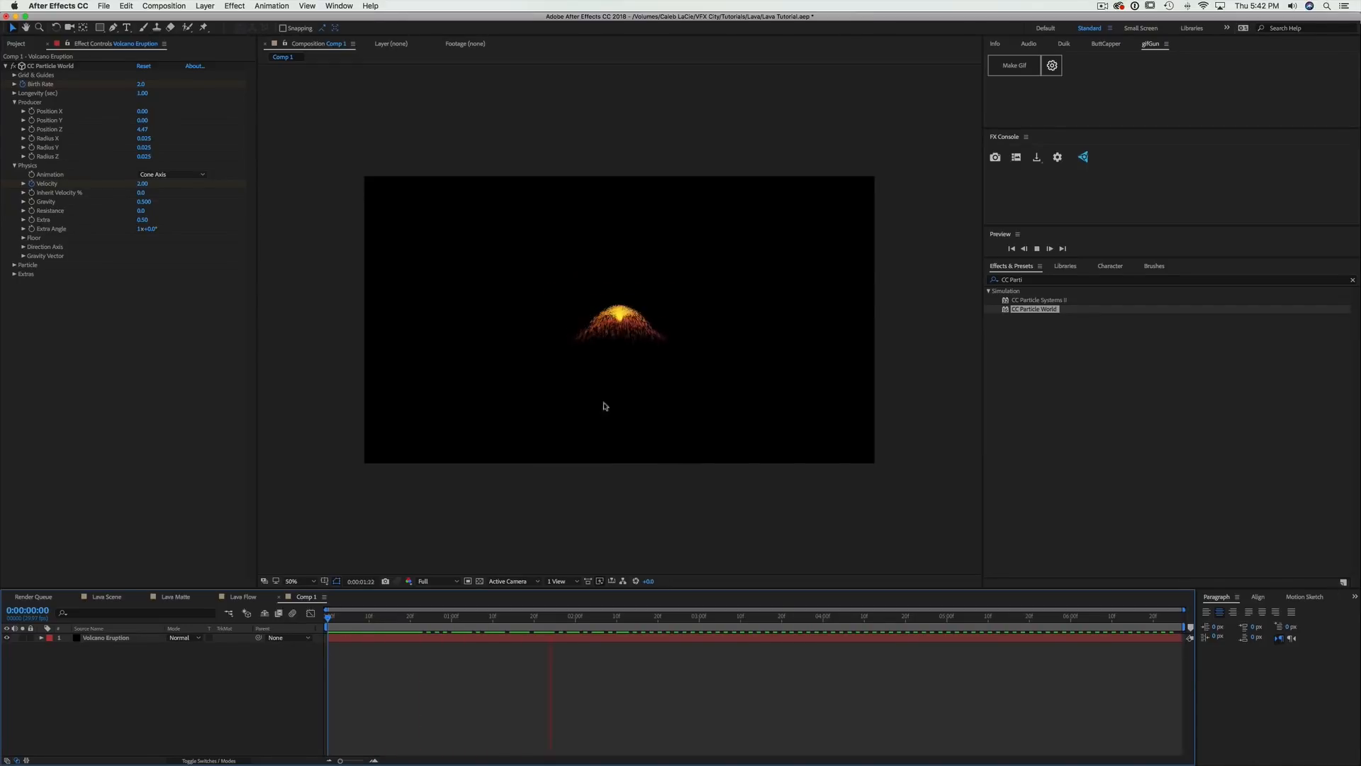
{"action": "key", "text": "space"}
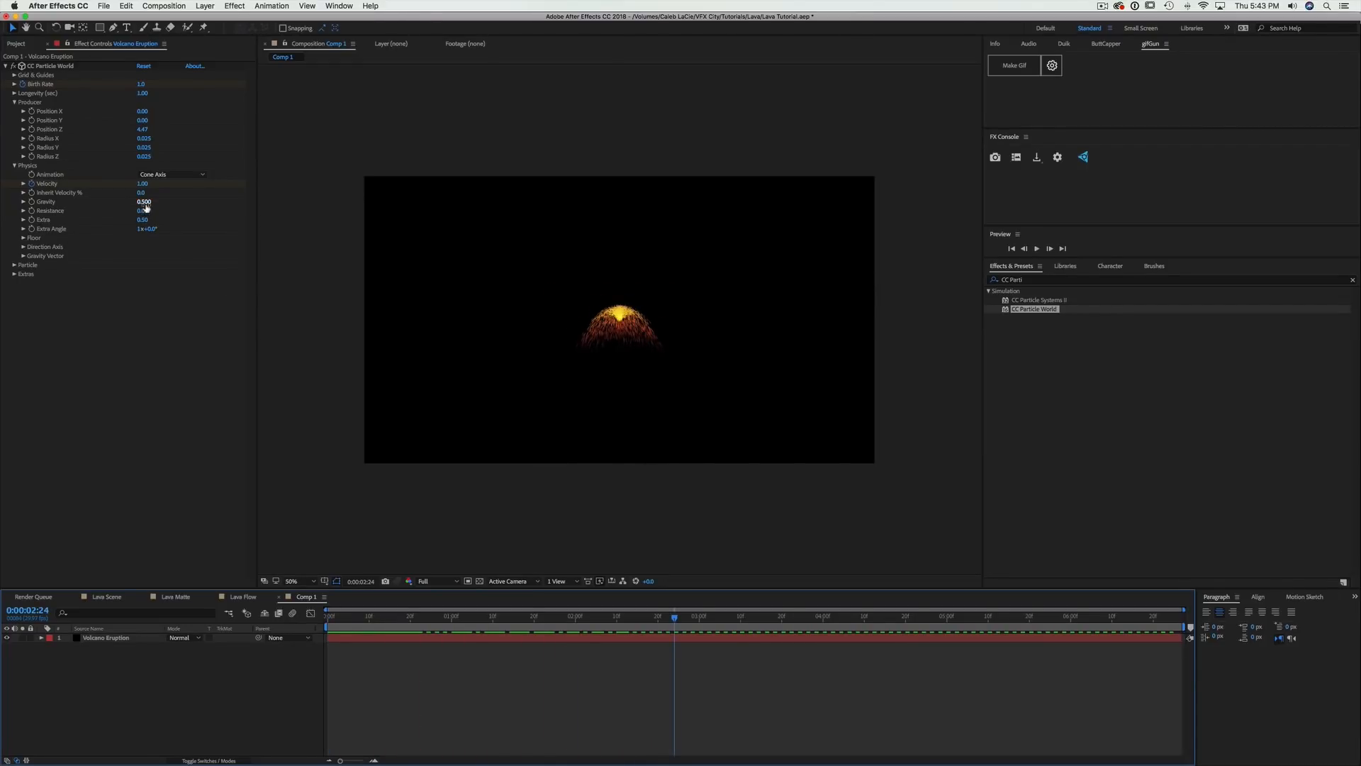
Try a Physics Gravity of 0.2 and play back the eruption
{"action": "left_click", "coordinate": [145, 202]}
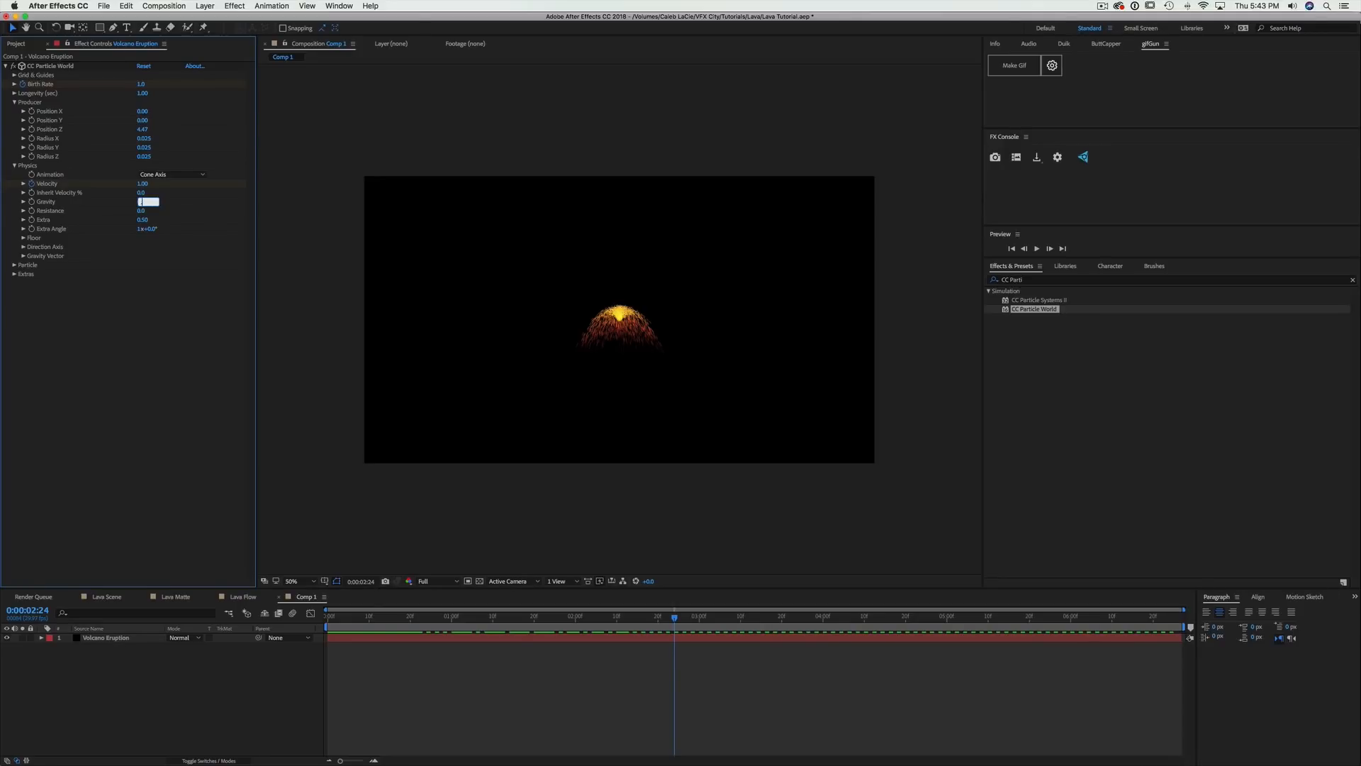
{"action": "key", "text": "Return"}
{"action": "key", "text": "space"}
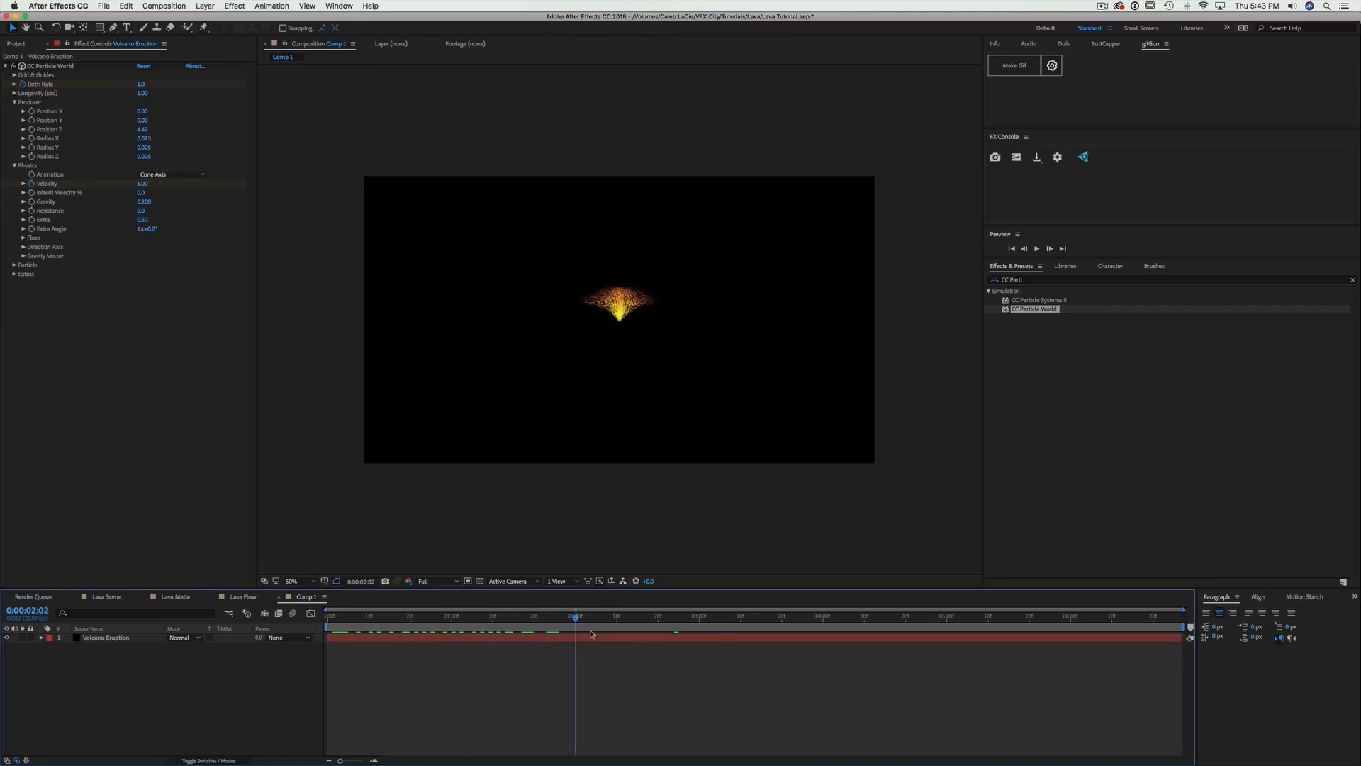
{"action": "key", "text": "space"}
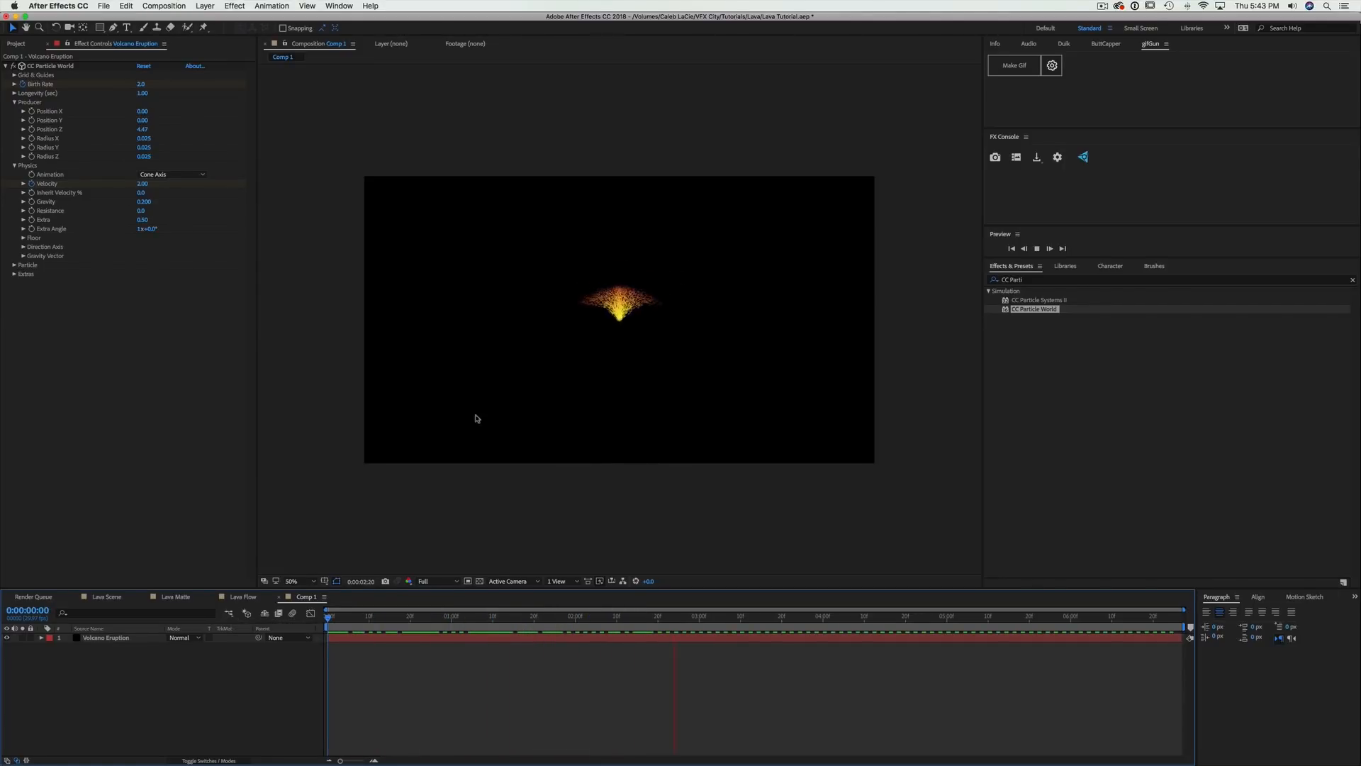
{"action": "key", "text": "space"}
Try a weaker Physics Gravity of 0.1 for the particles
{"action": "left_click", "coordinate": [147, 205]}
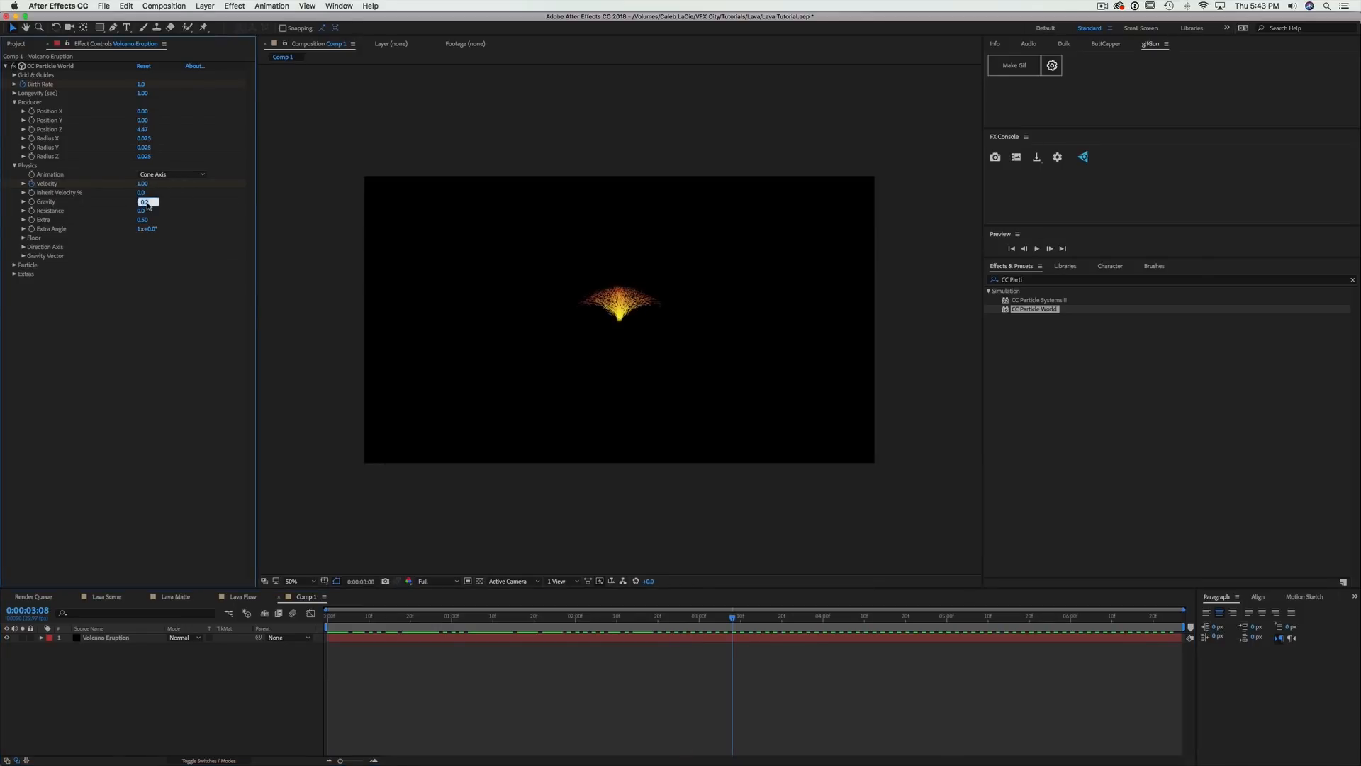
{"action": "type", "text": ".1"}
{"action": "left_click", "coordinate": [434, 425]}
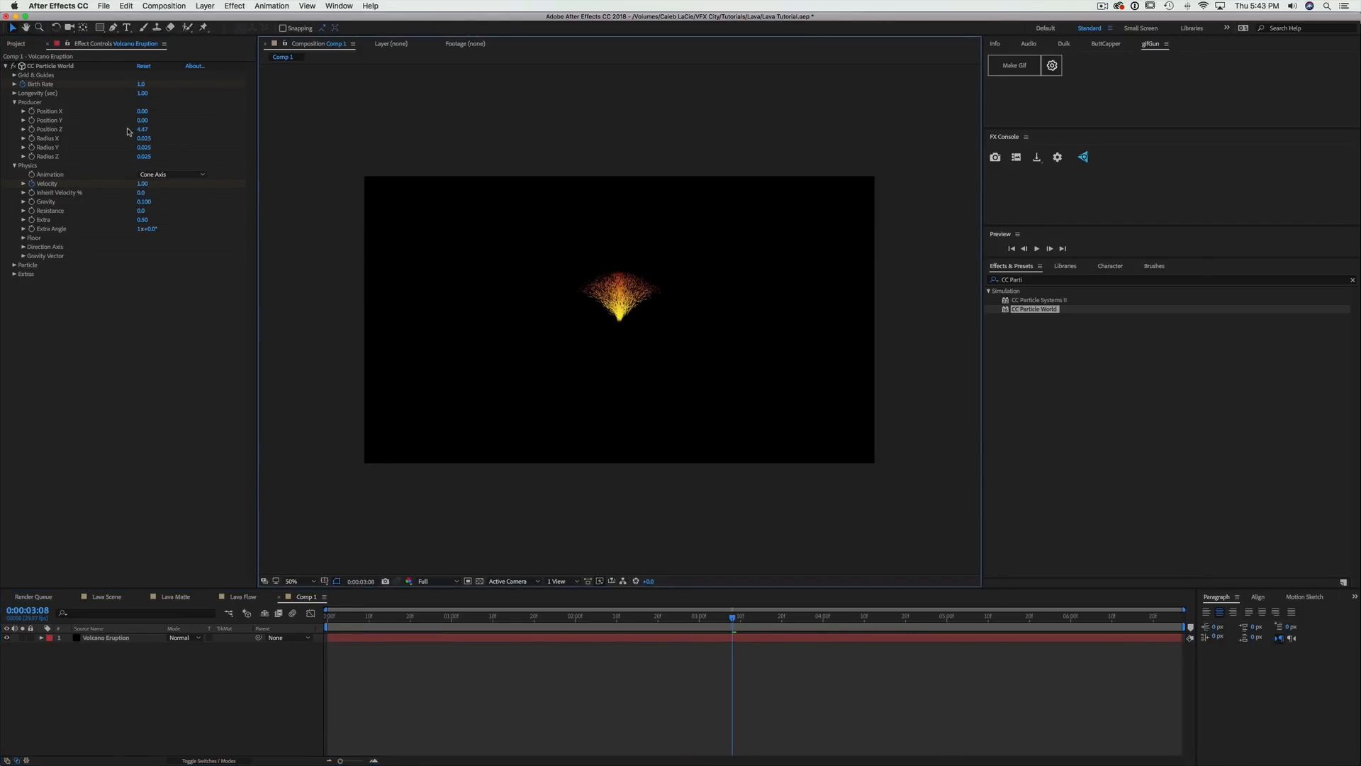
Extend the particles' Longevity to 12.90 seconds and review the eruption up to about 0:00:02:21
{"action": "left_click_drag", "start_coordinate": [141, 92], "coordinate": [550, 99]}
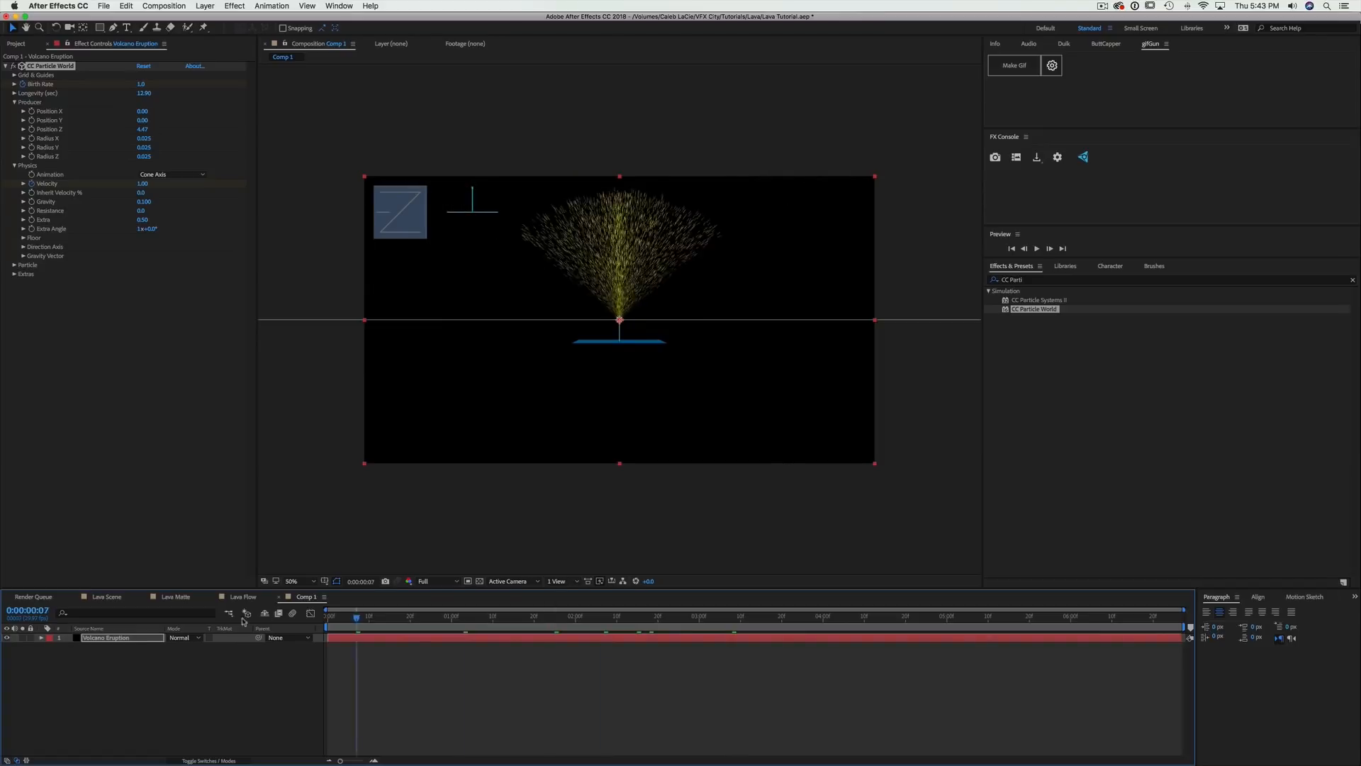
{"action": "key", "text": "space"}
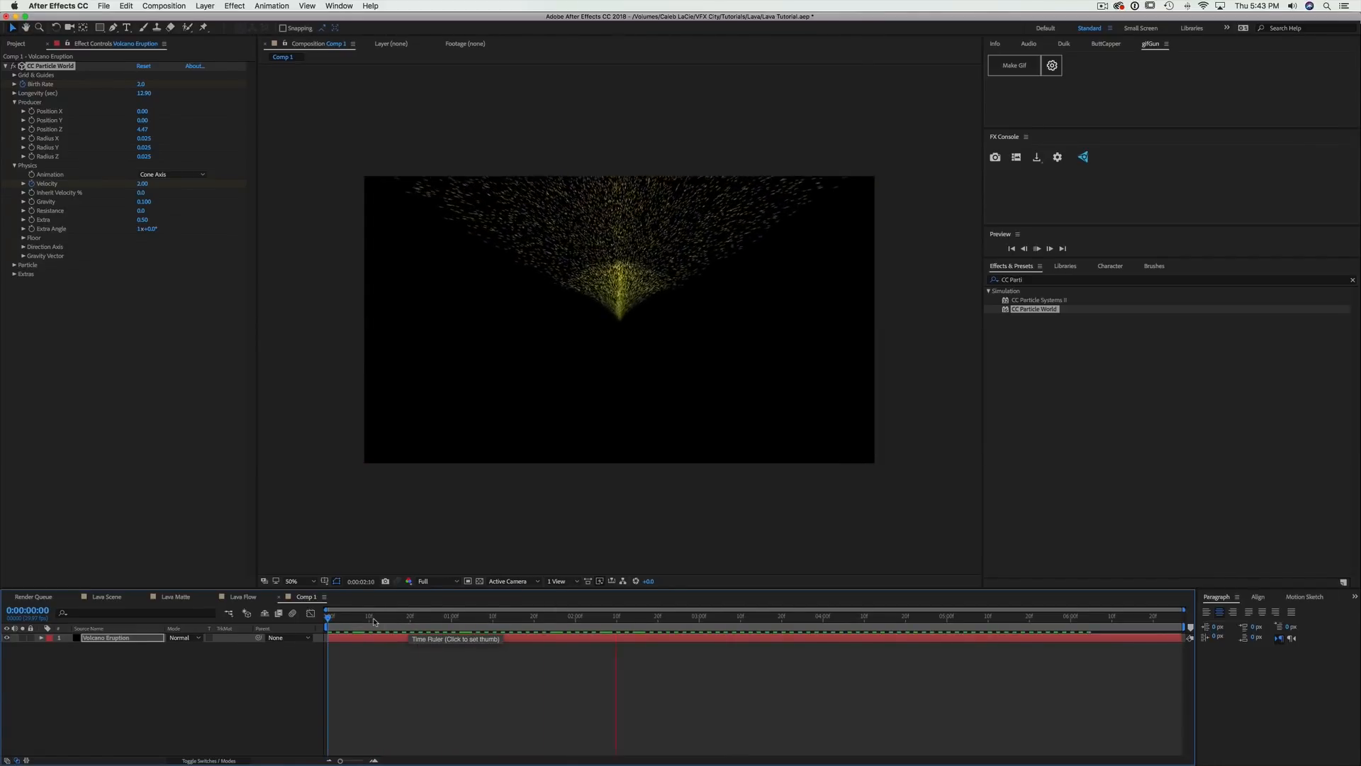
{"action": "left_click_drag", "start_coordinate": [373, 622], "coordinate": [662, 621]}
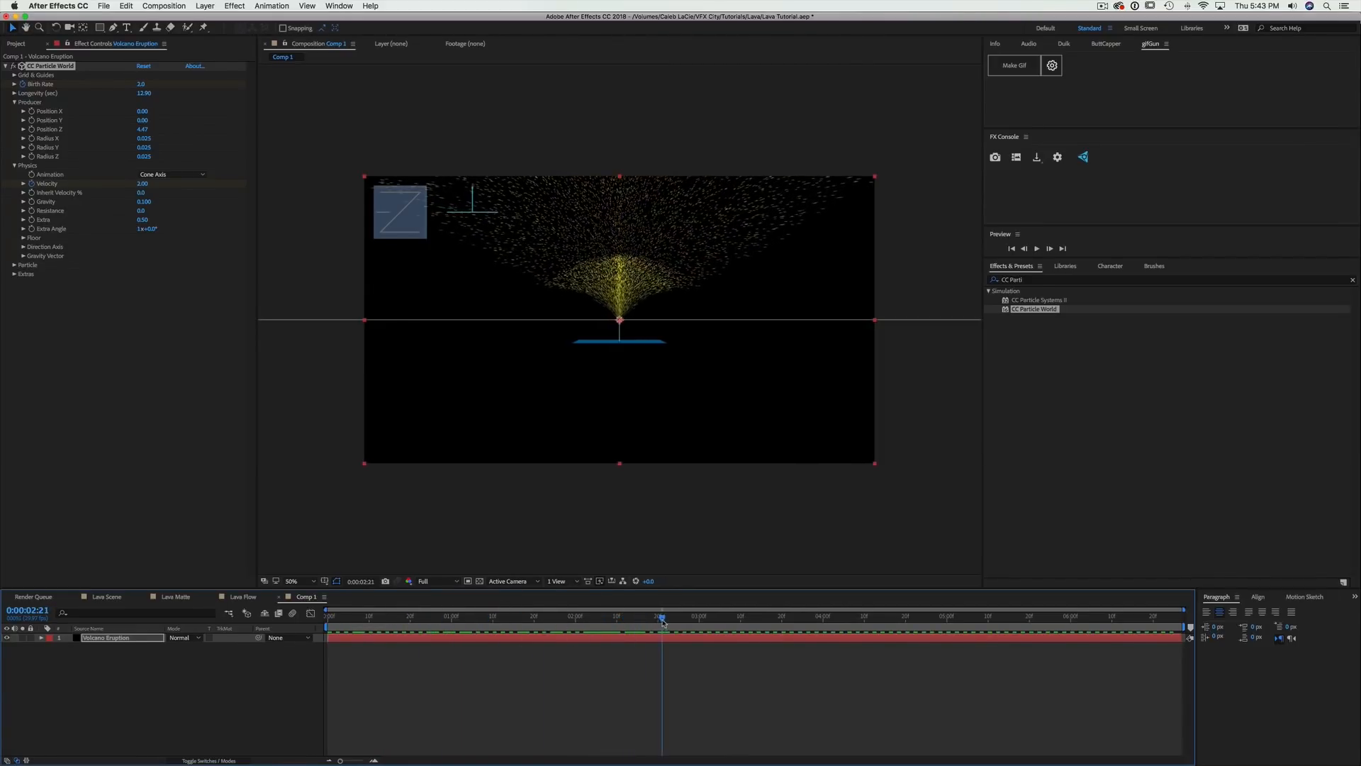
Set the Physics Gravity to 0.2 and scrub through the eruption to check the particle arc
{"action": "left_click", "coordinate": [144, 202]}
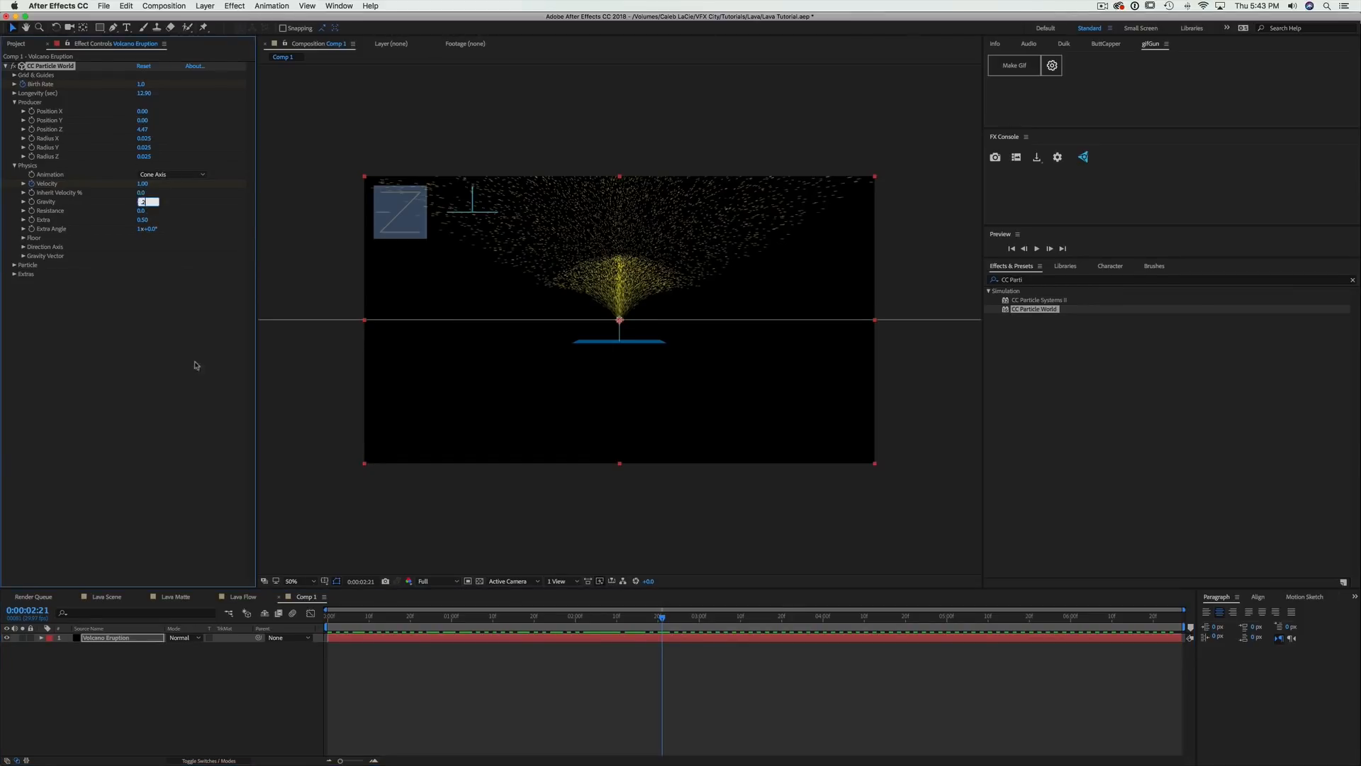
{"action": "type", "text": ".2"}
{"action": "left_click", "coordinate": [411, 522]}
{"action": "left_click_drag", "start_coordinate": [520, 626], "coordinate": [667, 627]}
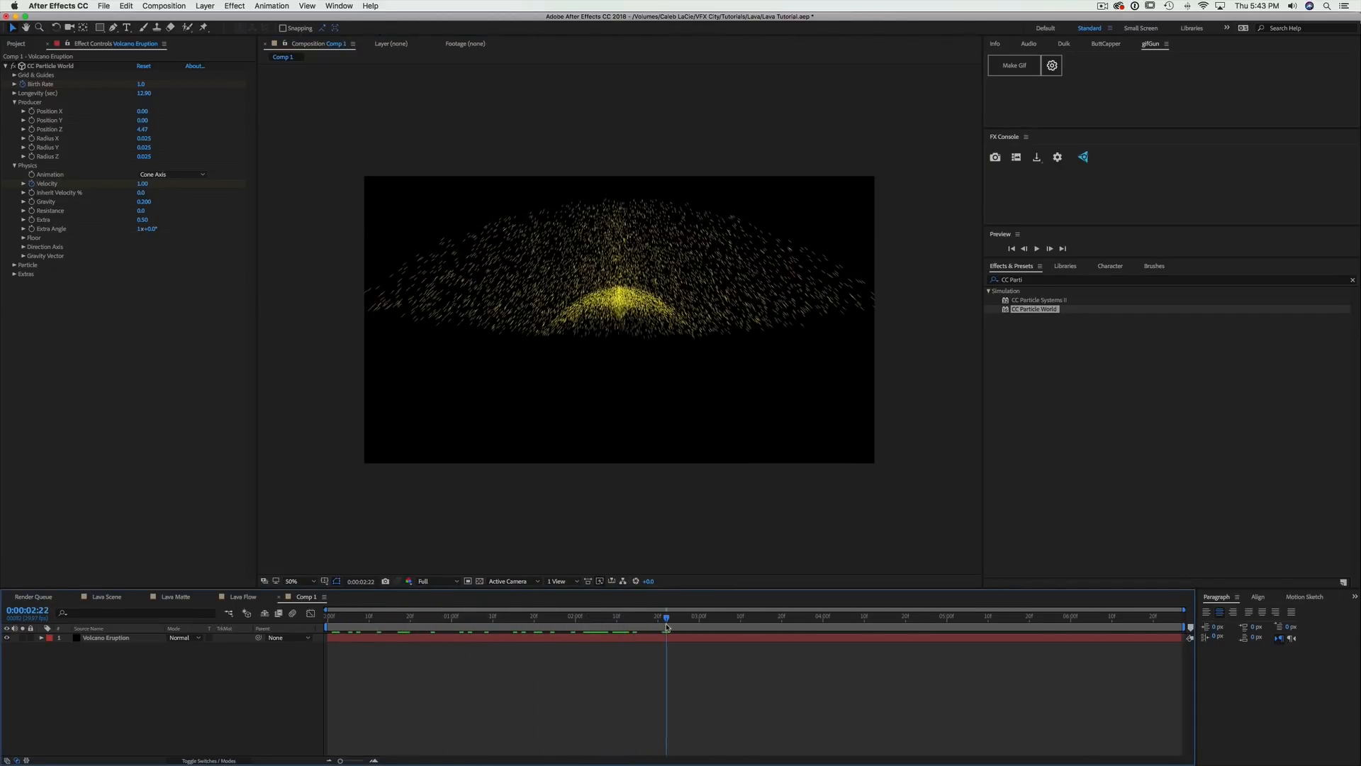
Try a Physics Gravity of 0.25 and scrub back through the eruption to compare the fall
{"action": "left_click", "coordinate": [144, 201]}
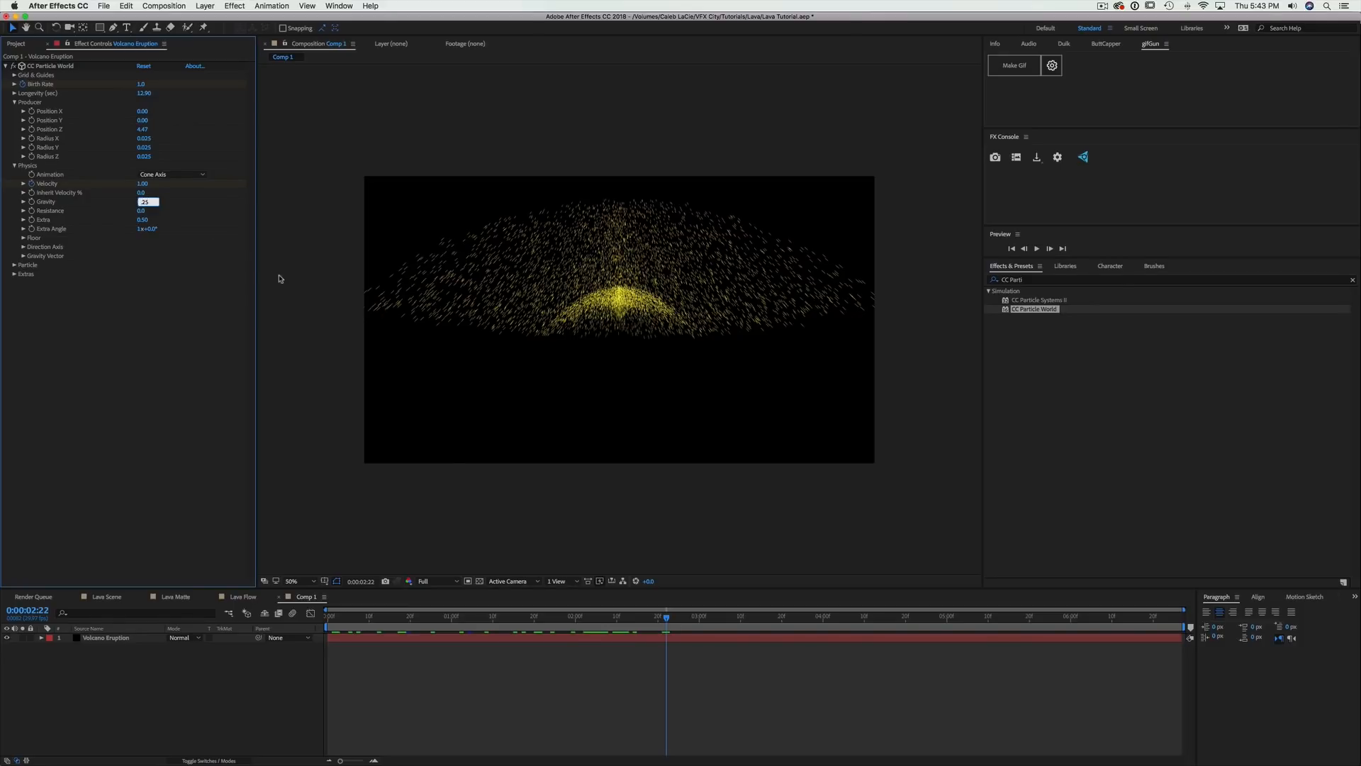
{"action": "type", "text": ".25"}
{"action": "key", "text": "Return"}
{"action": "left_click_drag", "start_coordinate": [667, 627], "coordinate": [527, 616]}
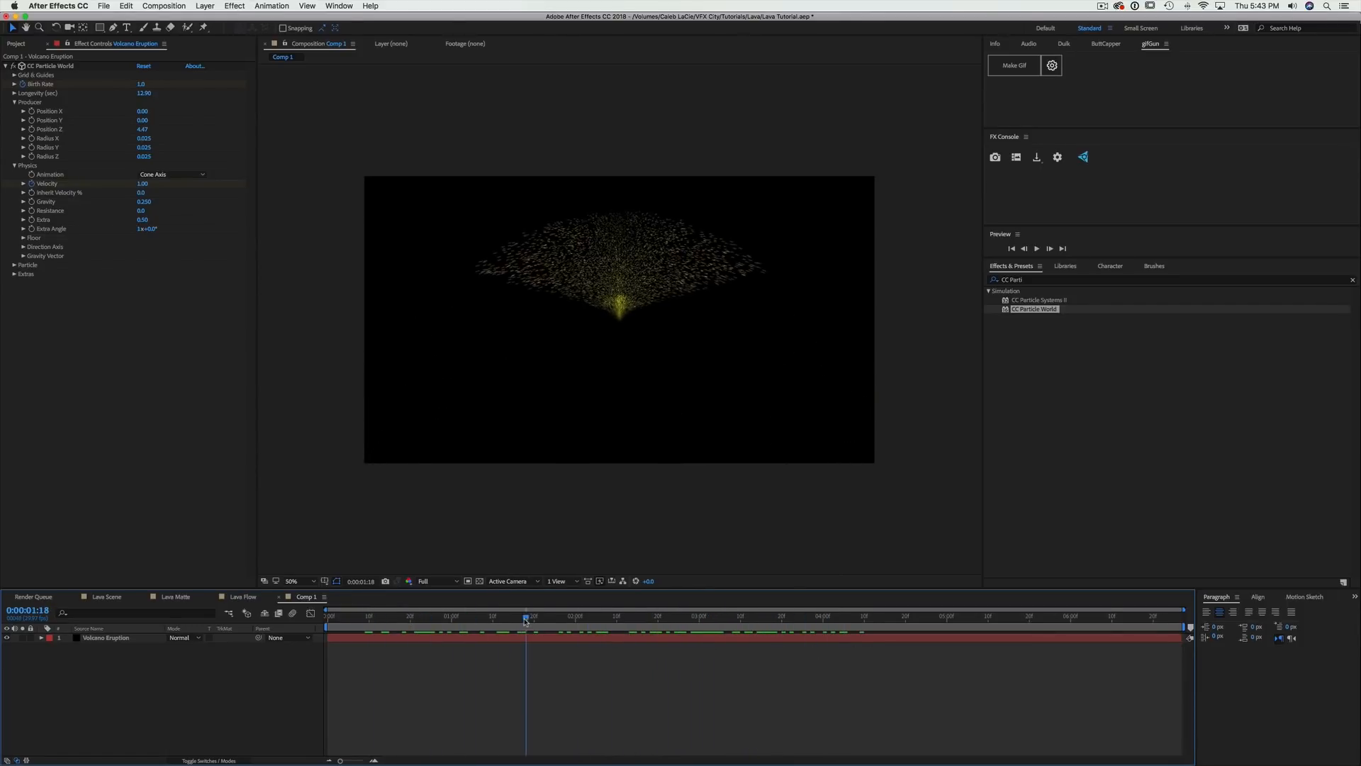
Collapse the Producer and Physics settings and change the Particle Type to TriPolygon
{"action": "left_click", "coordinate": [13, 166]}
{"action": "left_click", "coordinate": [14, 103]}
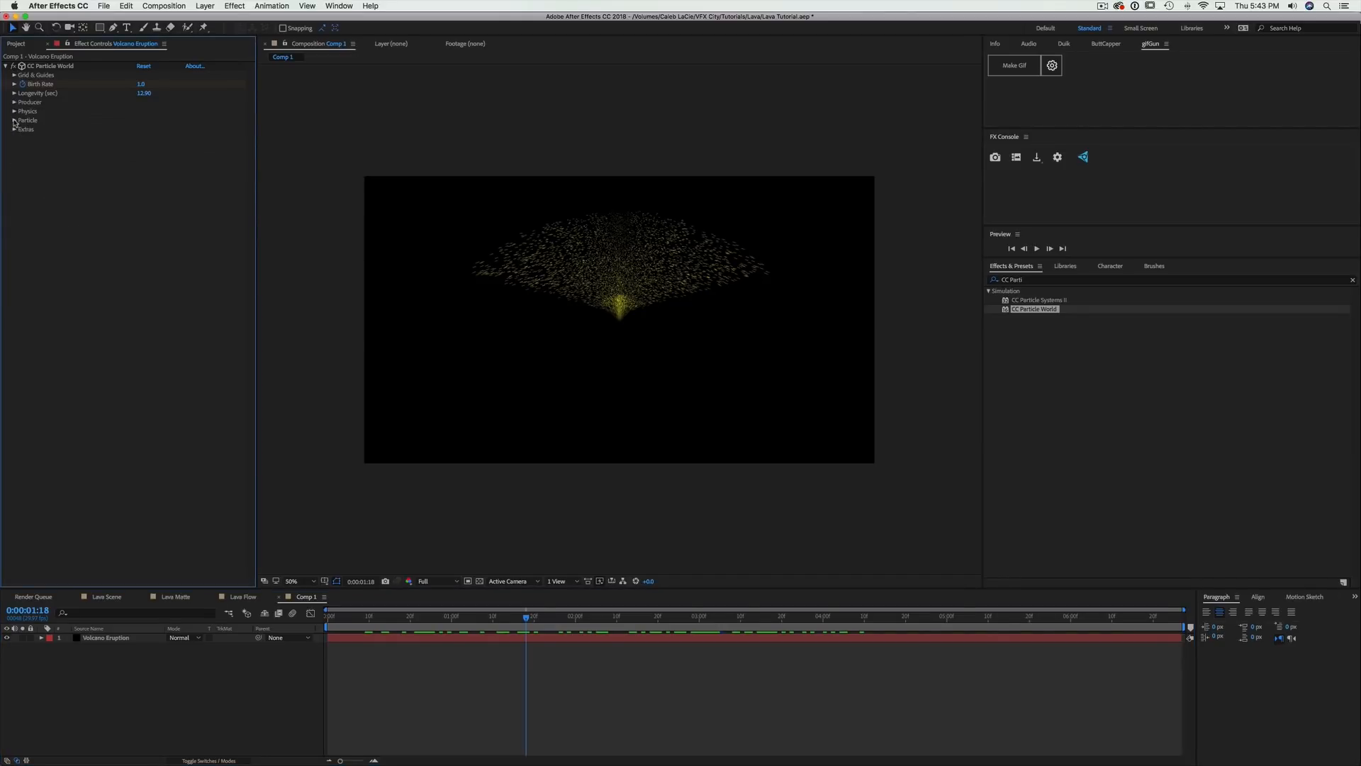
{"action": "left_click", "coordinate": [14, 120]}
{"action": "left_click", "coordinate": [196, 132]}
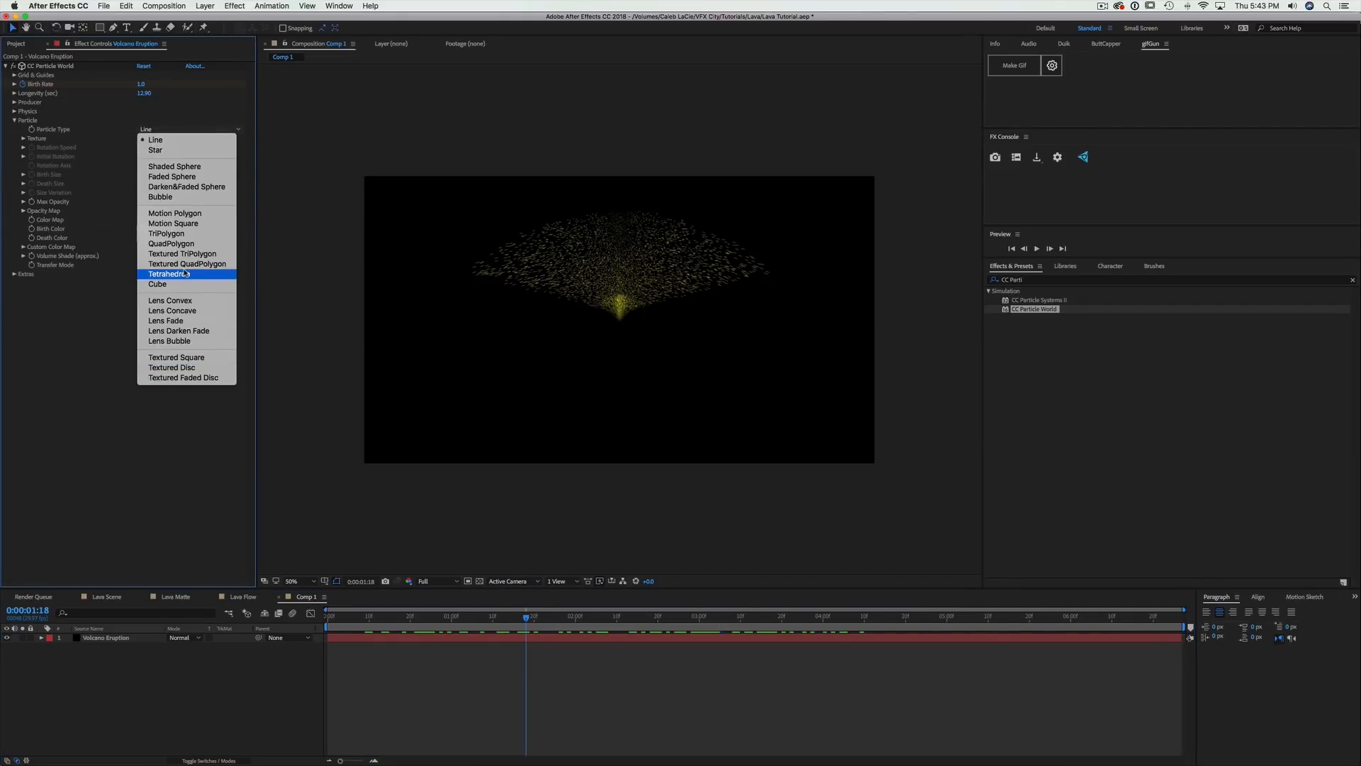
{"action": "left_click", "coordinate": [183, 235]}
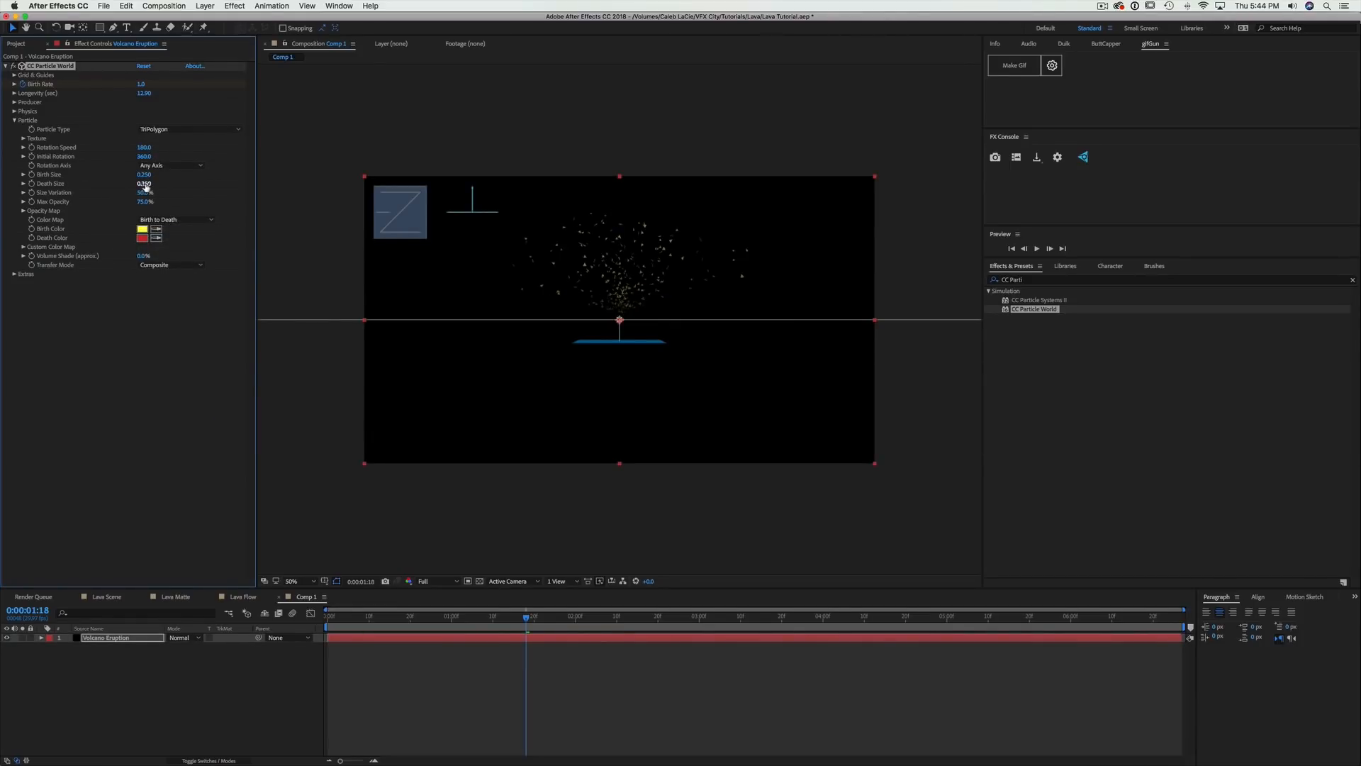
Set the particles' Birth Size to 0.700, raise their Death Size, set Size Variation to 100%, and preview the eruption
{"action": "left_click_drag", "start_coordinate": [144, 174], "coordinate": [170, 175]}
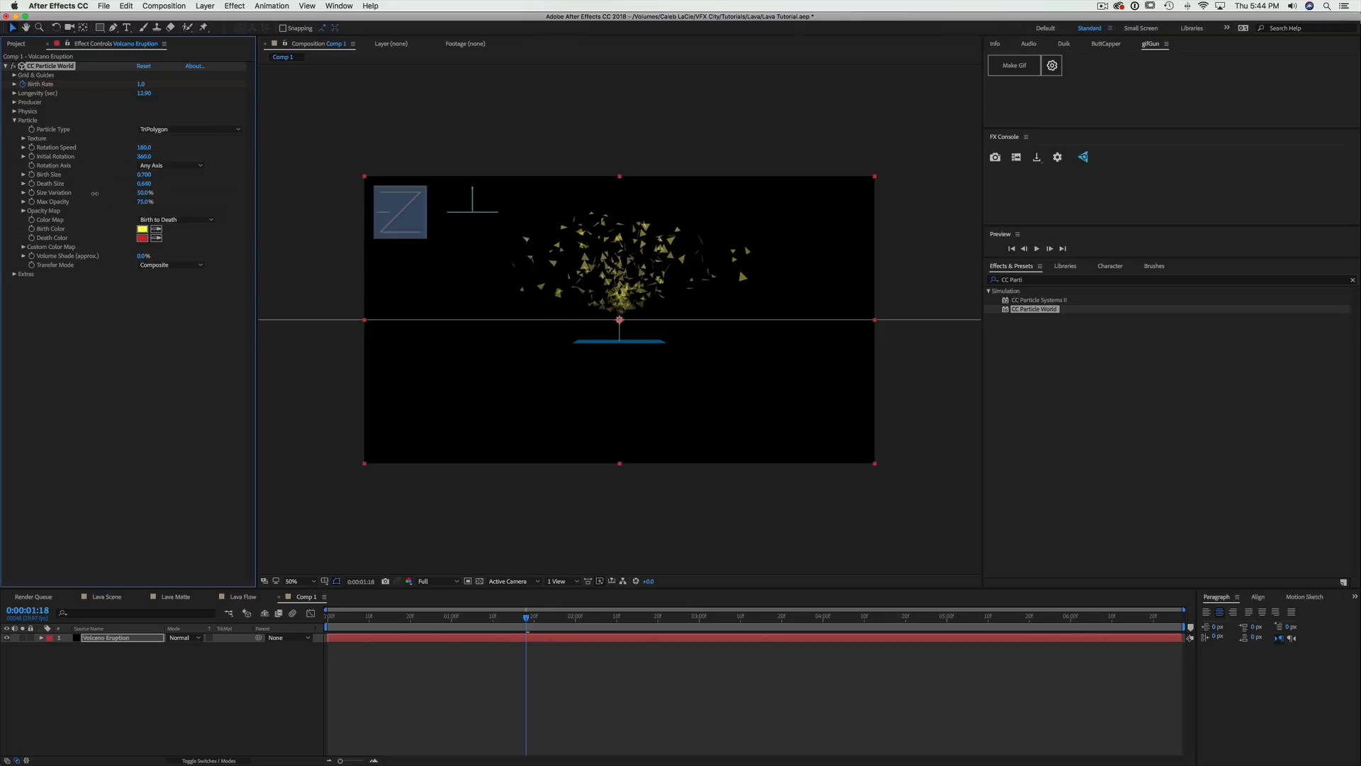
{"action": "left_click", "coordinate": [395, 564]}
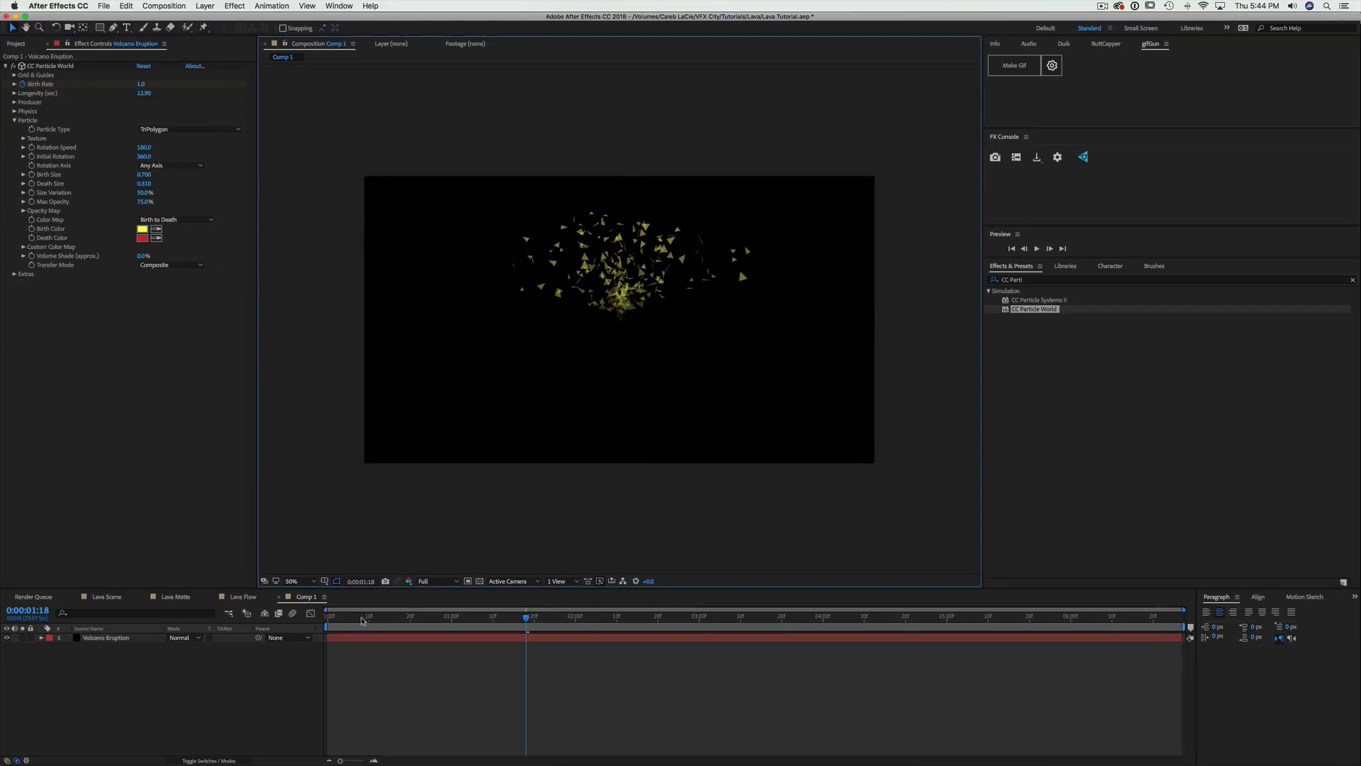
{"action": "mouse_move", "coordinate": [353, 619]}
{"action": "left_mouse_down"}
{"action": "mouse_move", "coordinate": [327, 617]}
{"action": "mouse_move", "coordinate": [693, 624]}
{"action": "mouse_move", "coordinate": [346, 621]}
{"action": "left_mouse_up"}
{"action": "key", "text": "space"}
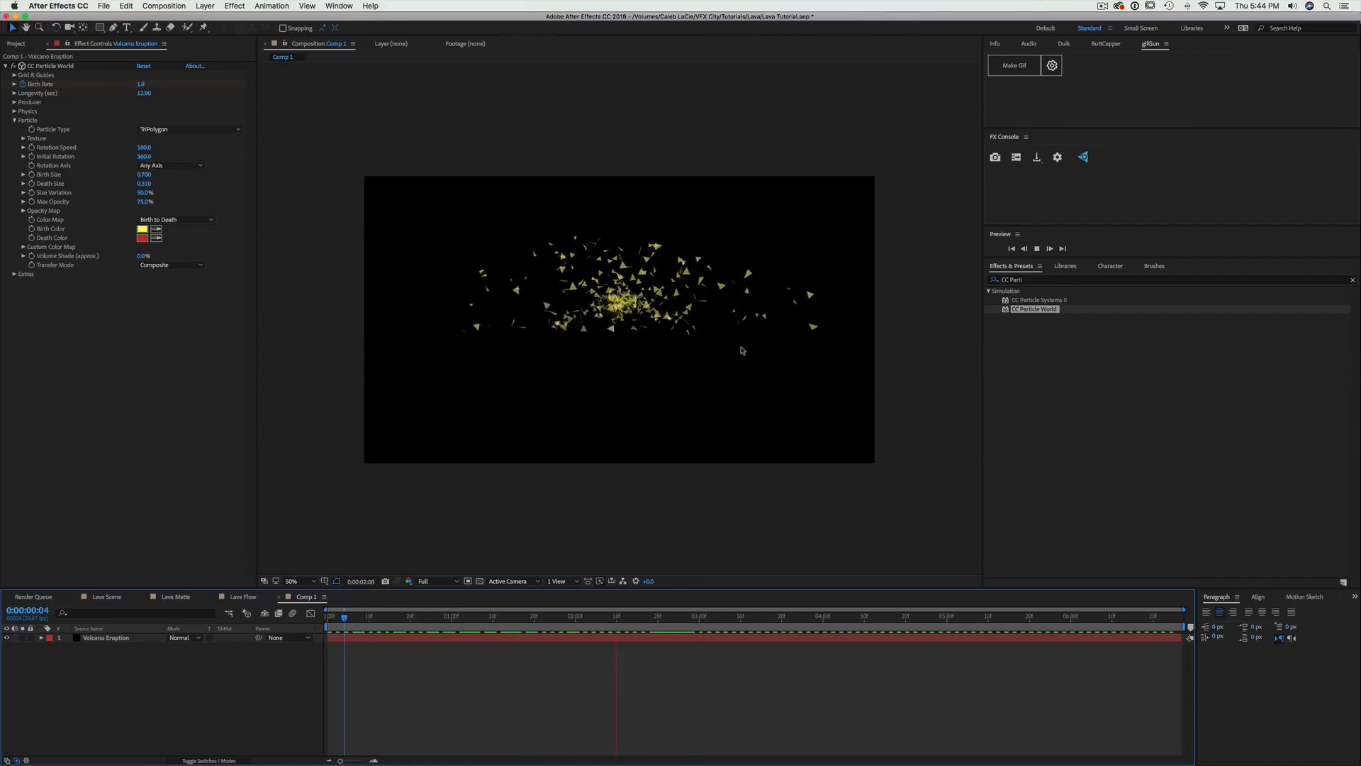
{"action": "key", "text": "space"}
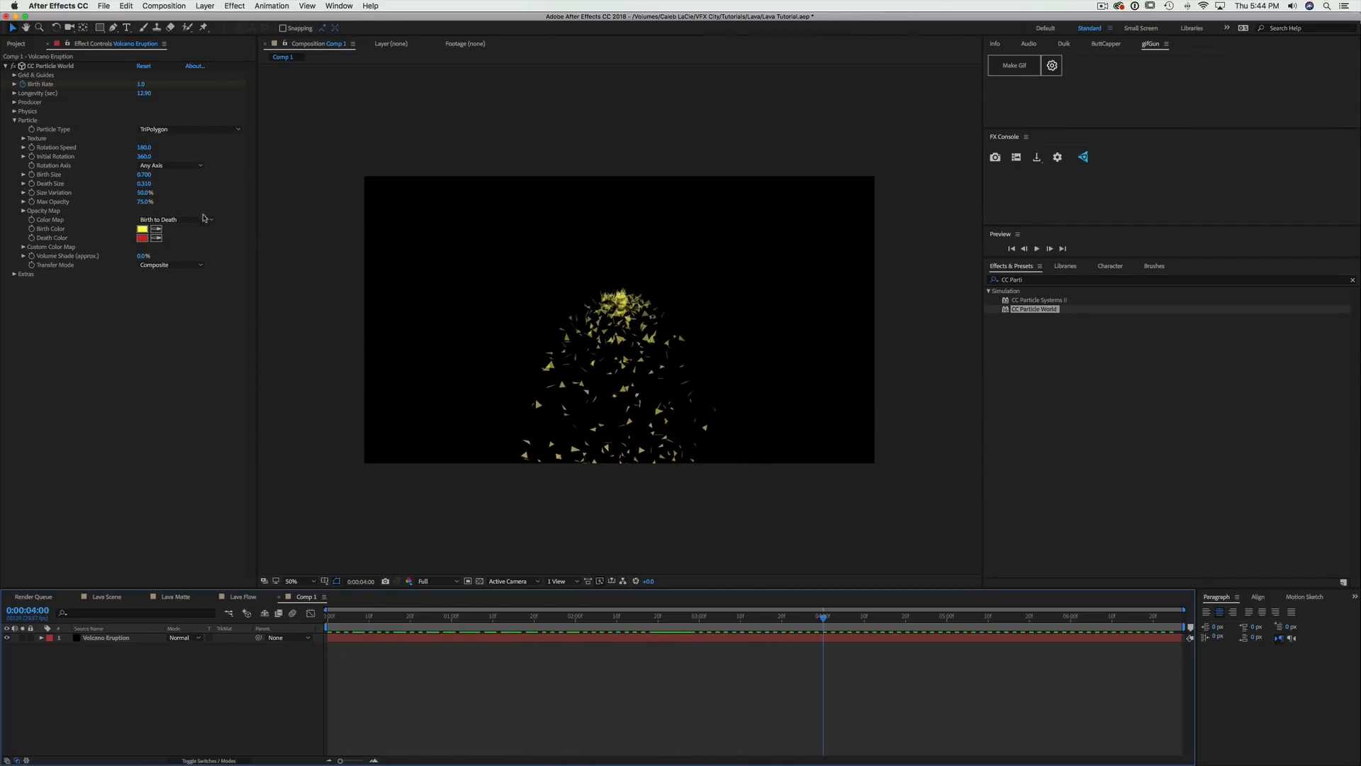
{"action": "key", "text": "space"}
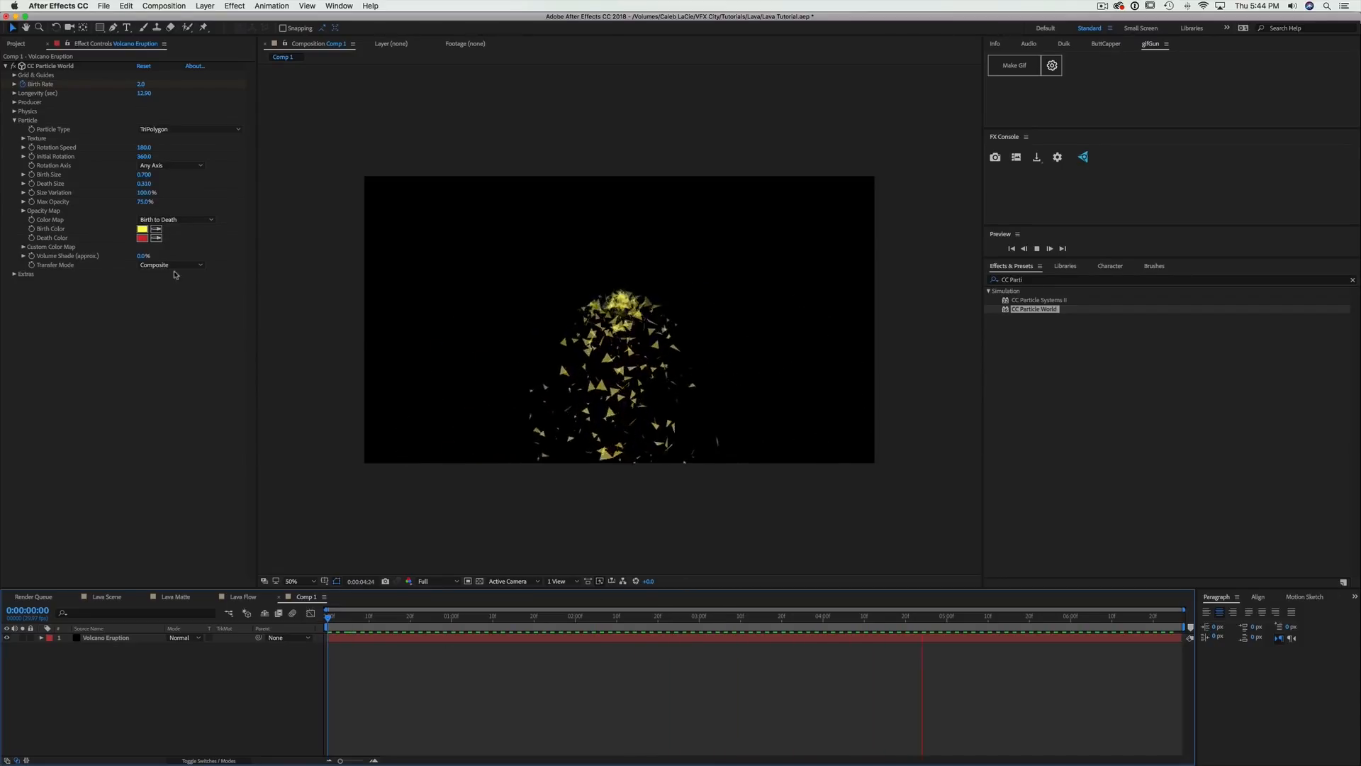
Change the particles' Birth Color and Death Color to orange-red and preview the eruption from the start
{"action": "left_click", "coordinate": [144, 230]}
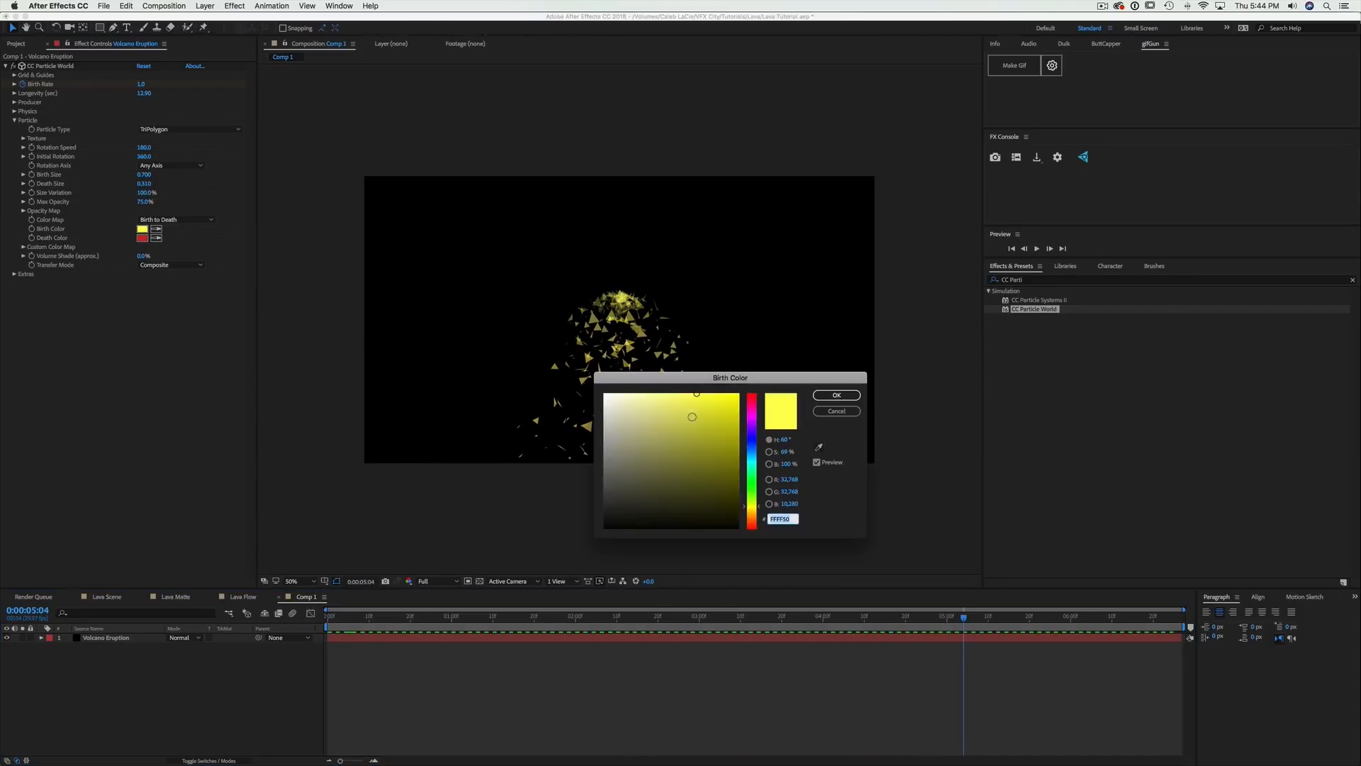
{"action": "left_click_drag", "start_coordinate": [752, 501], "coordinate": [753, 524]}
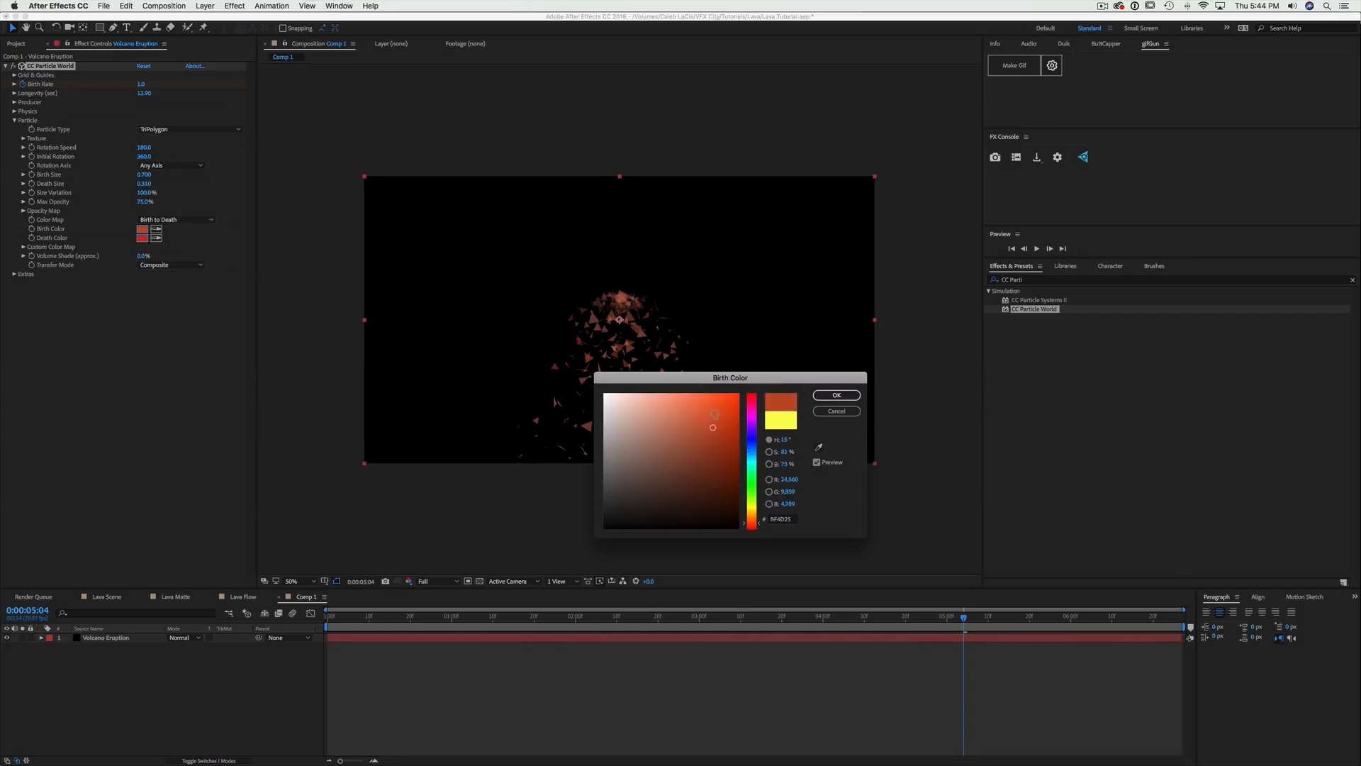
{"action": "left_click", "coordinate": [836, 395]}
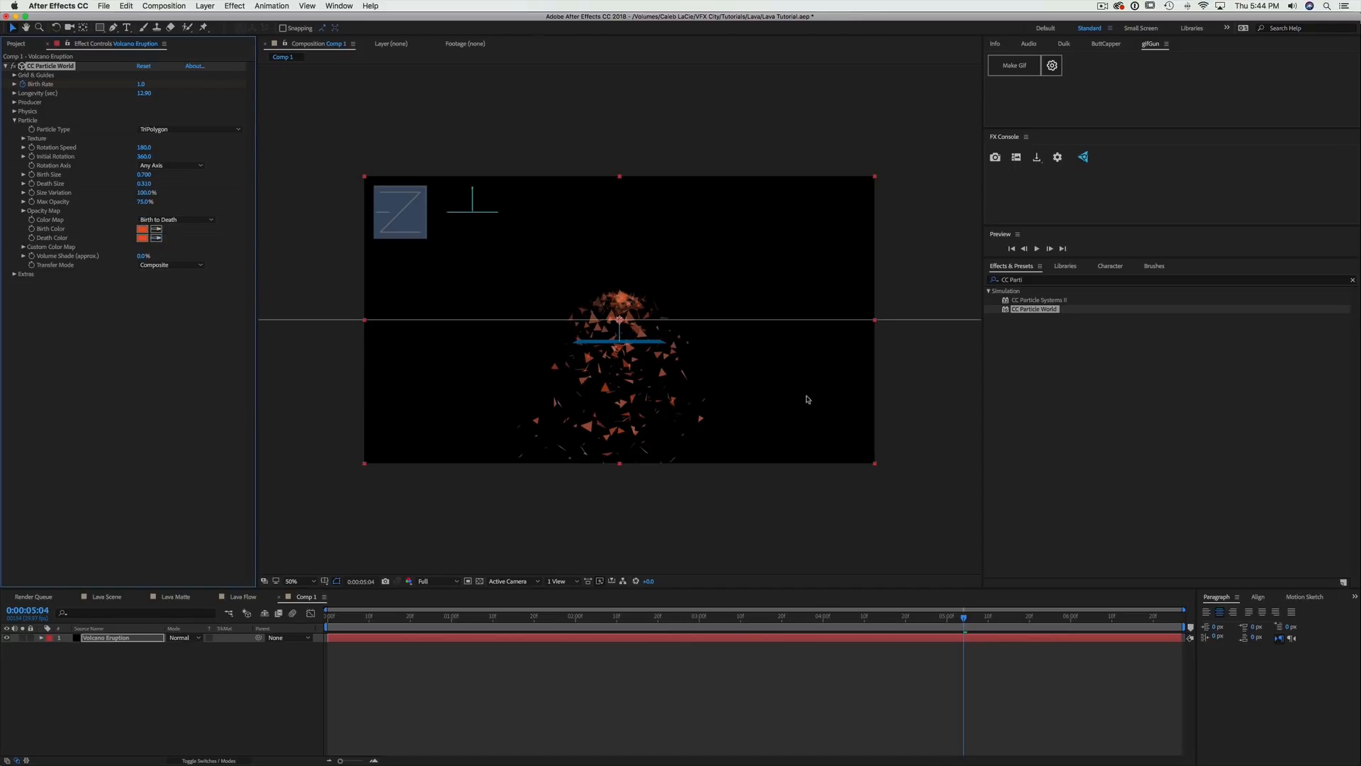
{"action": "left_click", "coordinate": [940, 247]}
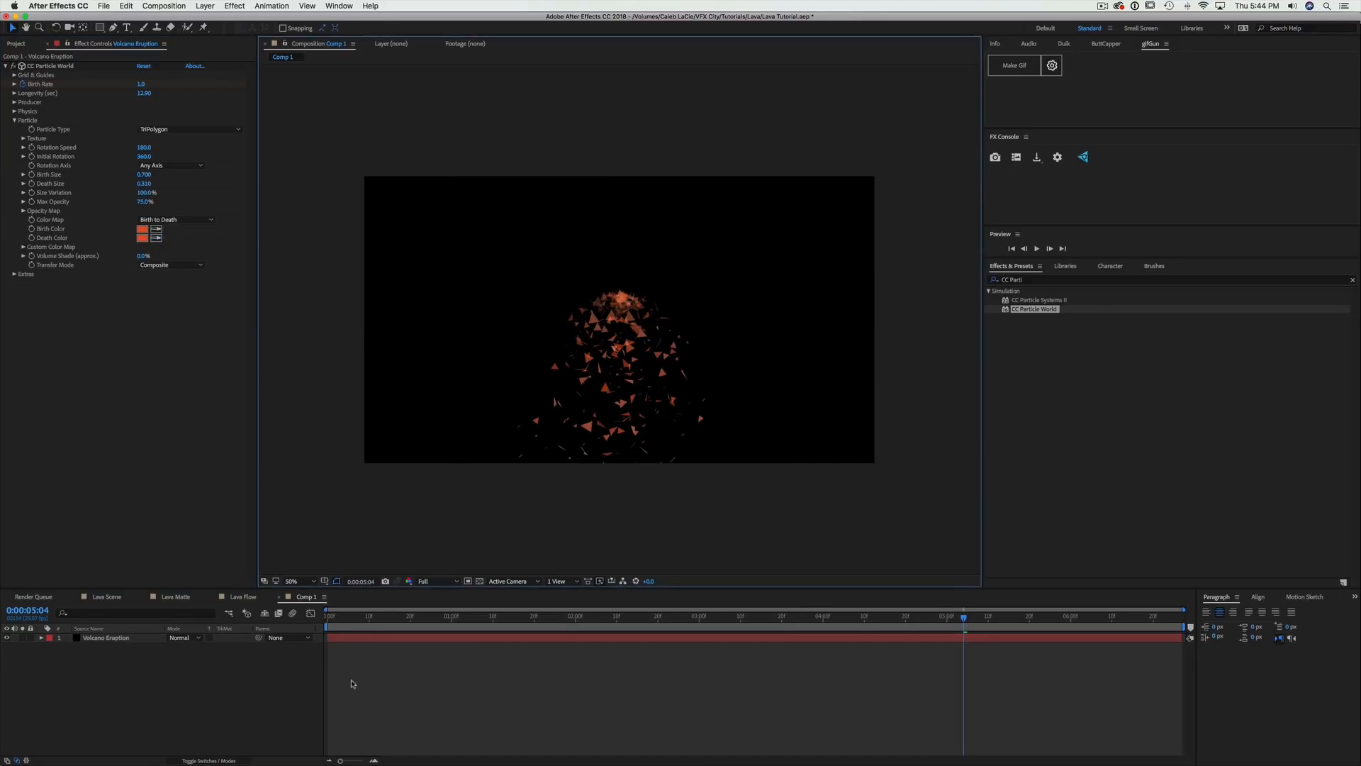
{"action": "left_click", "coordinate": [353, 627]}
{"action": "key", "text": "space"}
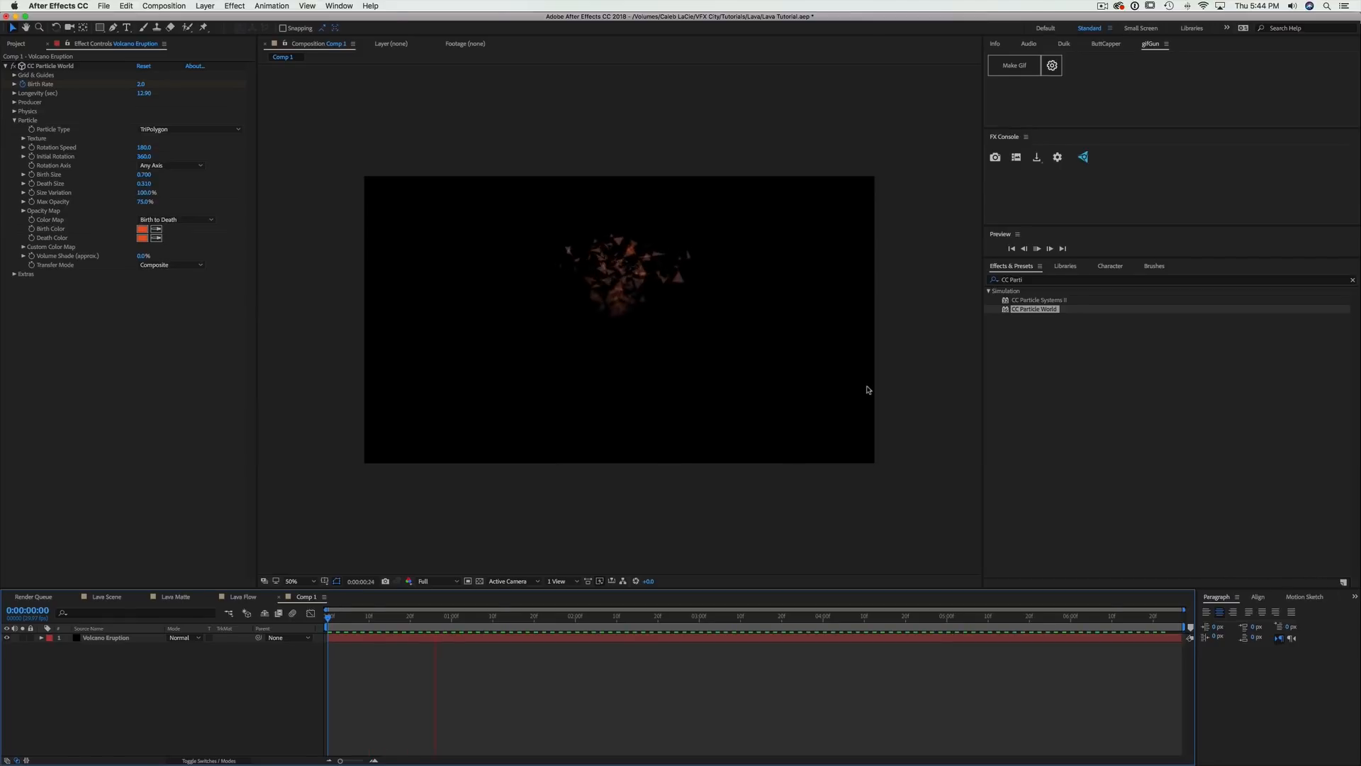
Apply CC Vector Blur to the Volcano Eruption layer and preview how it reshapes the particles
{"action": "key", "text": "super+5"}
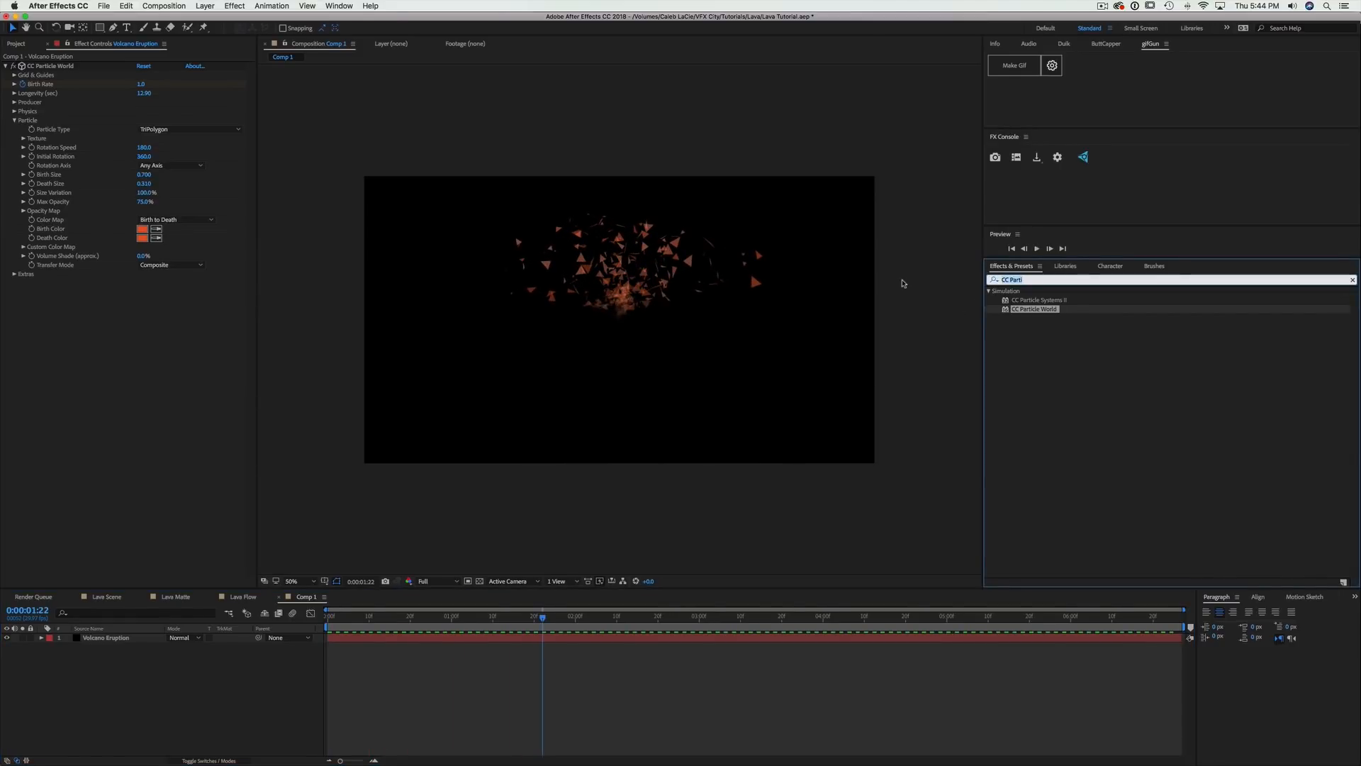
{"action": "type", "text": "vect"}
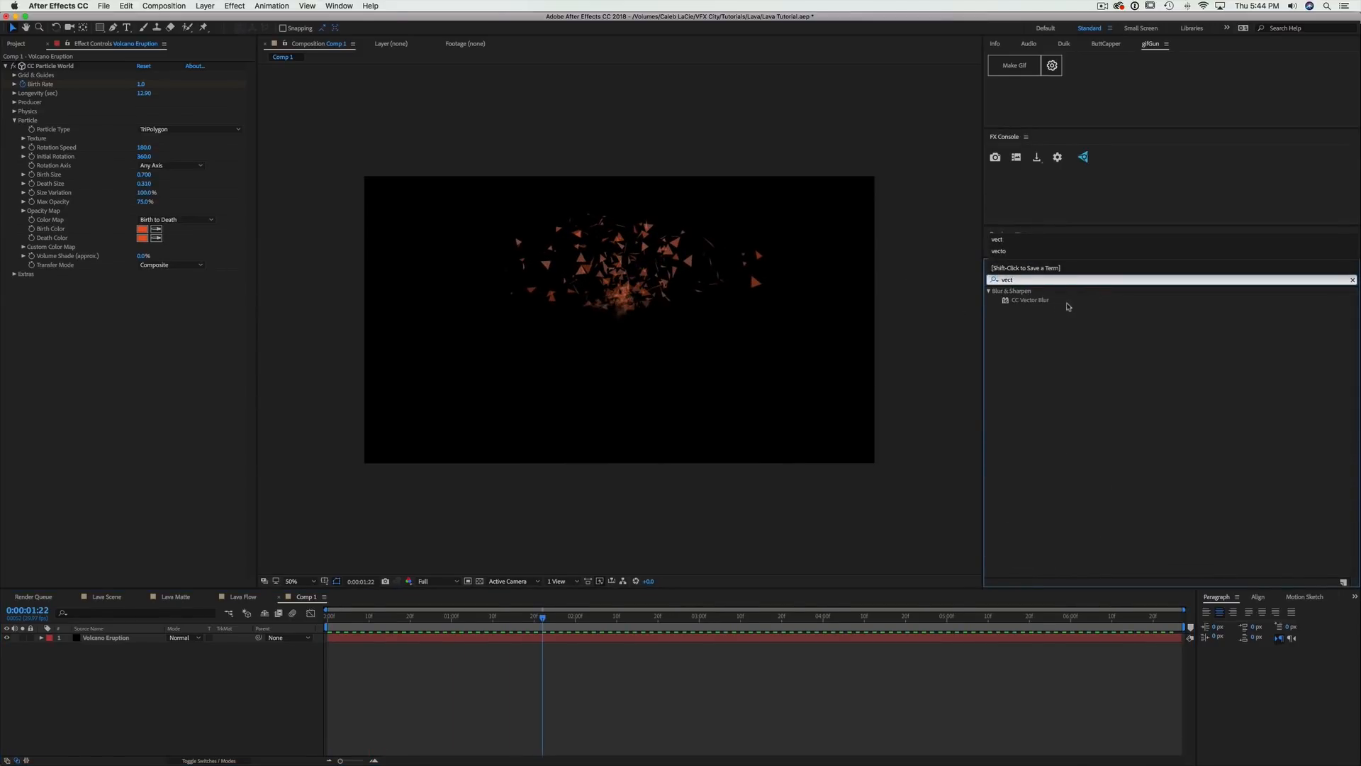
{"action": "left_click_drag", "start_coordinate": [1069, 306], "coordinate": [146, 301]}
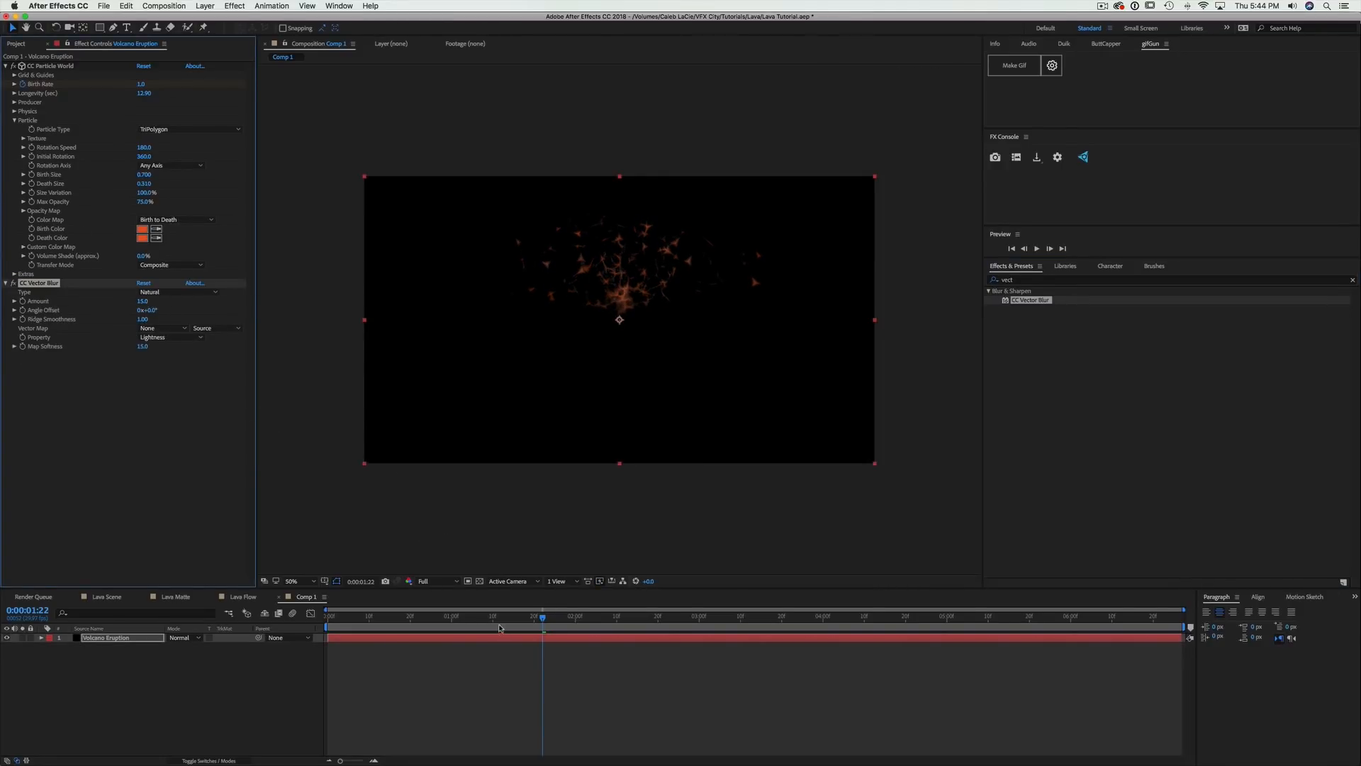
{"action": "left_click_drag", "start_coordinate": [541, 618], "coordinate": [327, 618]}
{"action": "key", "text": "space"}
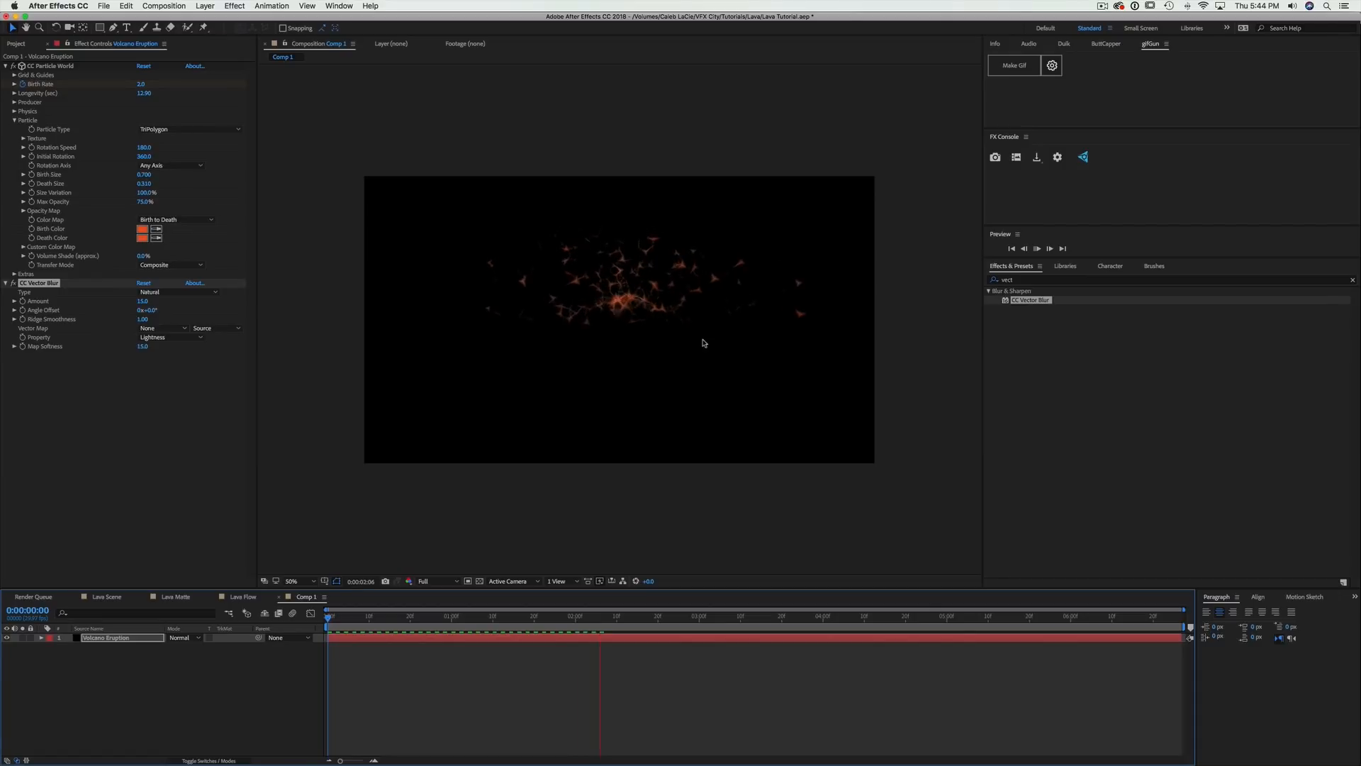
{"action": "key", "text": "space"}
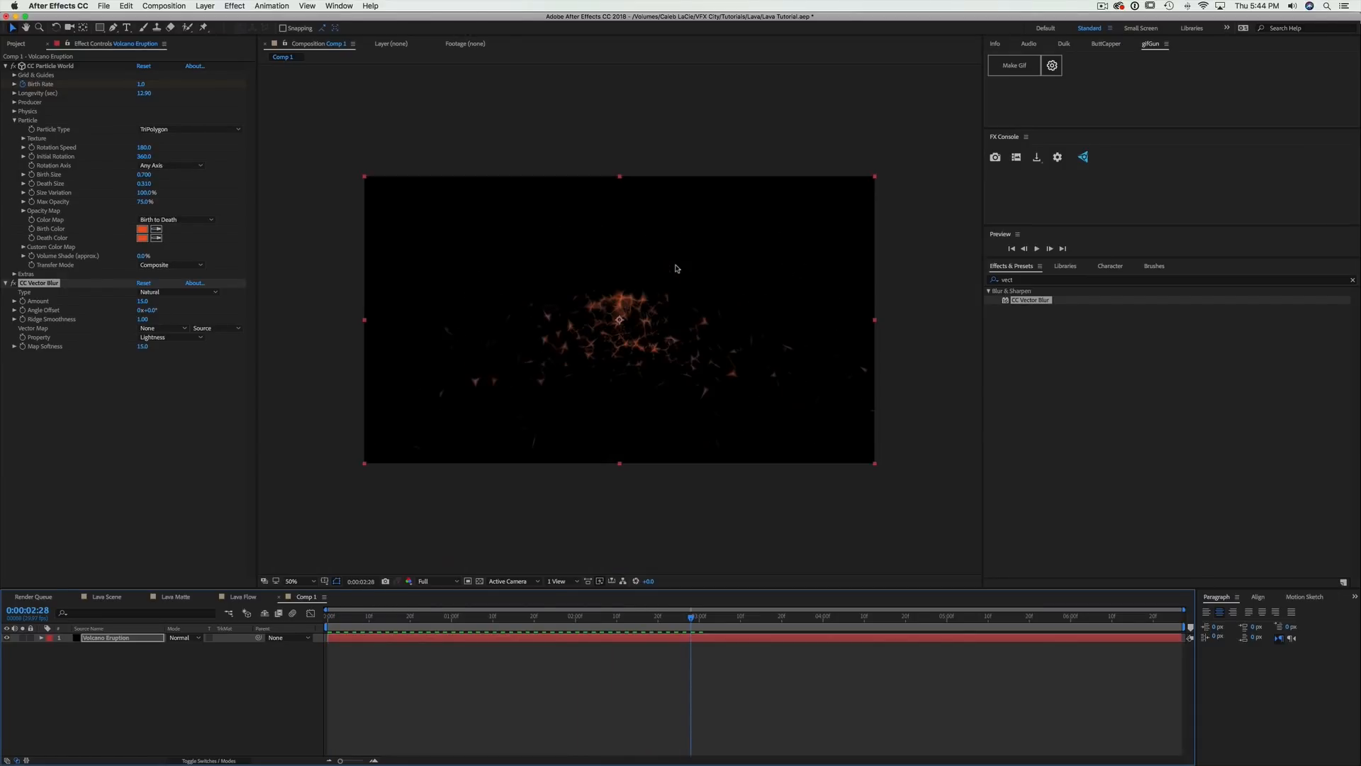
{"action": "left_click_drag", "start_coordinate": [344, 622], "coordinate": [521, 623]}
{"action": "key", "text": "space"}
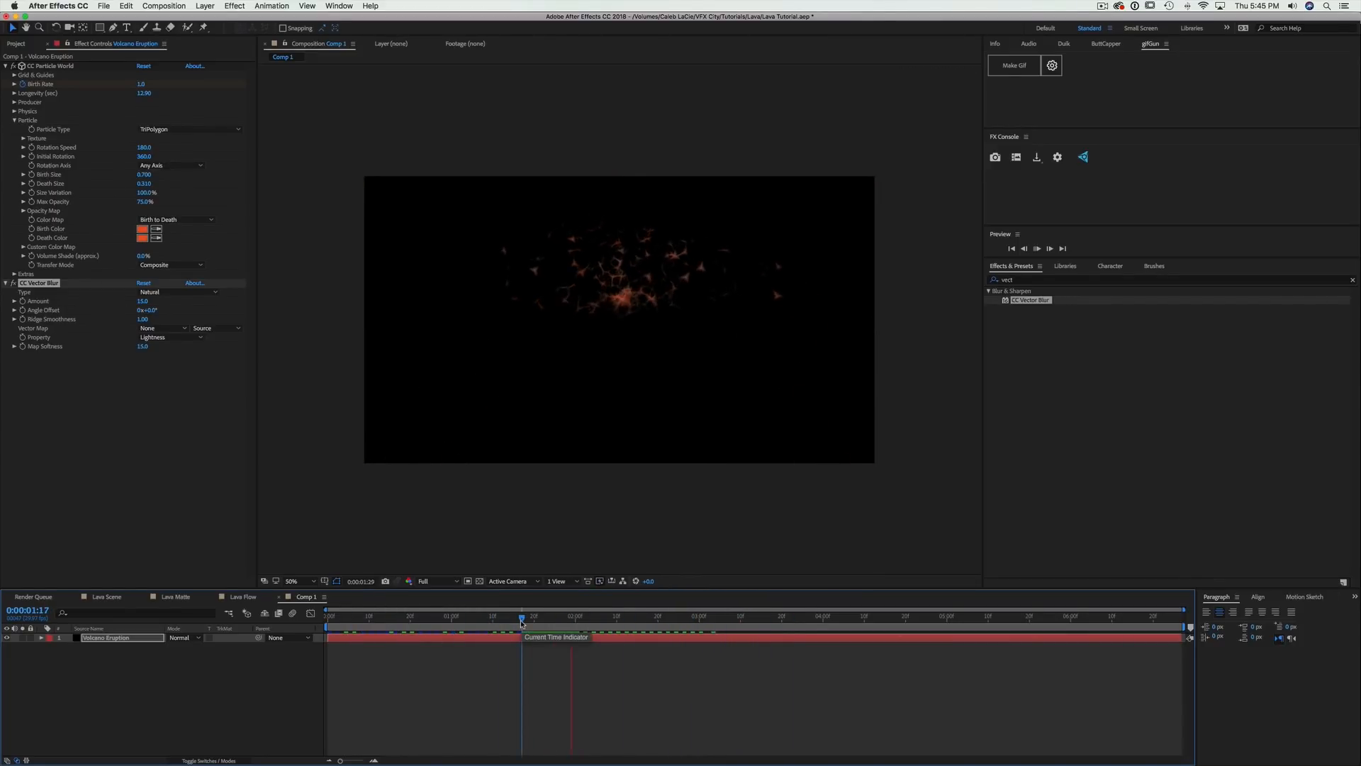
{"action": "key", "text": "space"}
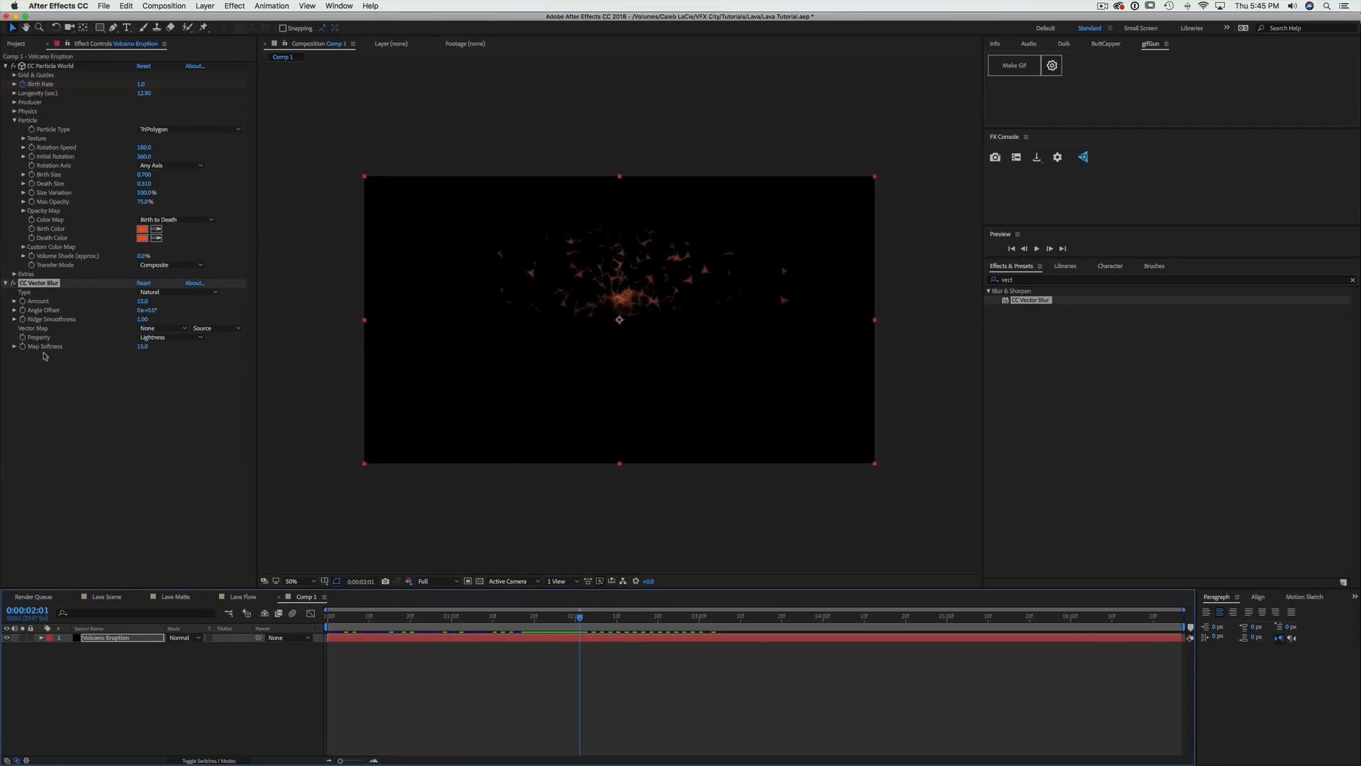
Duplicate the CC Vector Blur effect and set the copy's Amount to -24.0
{"action": "key", "text": "super+d"}
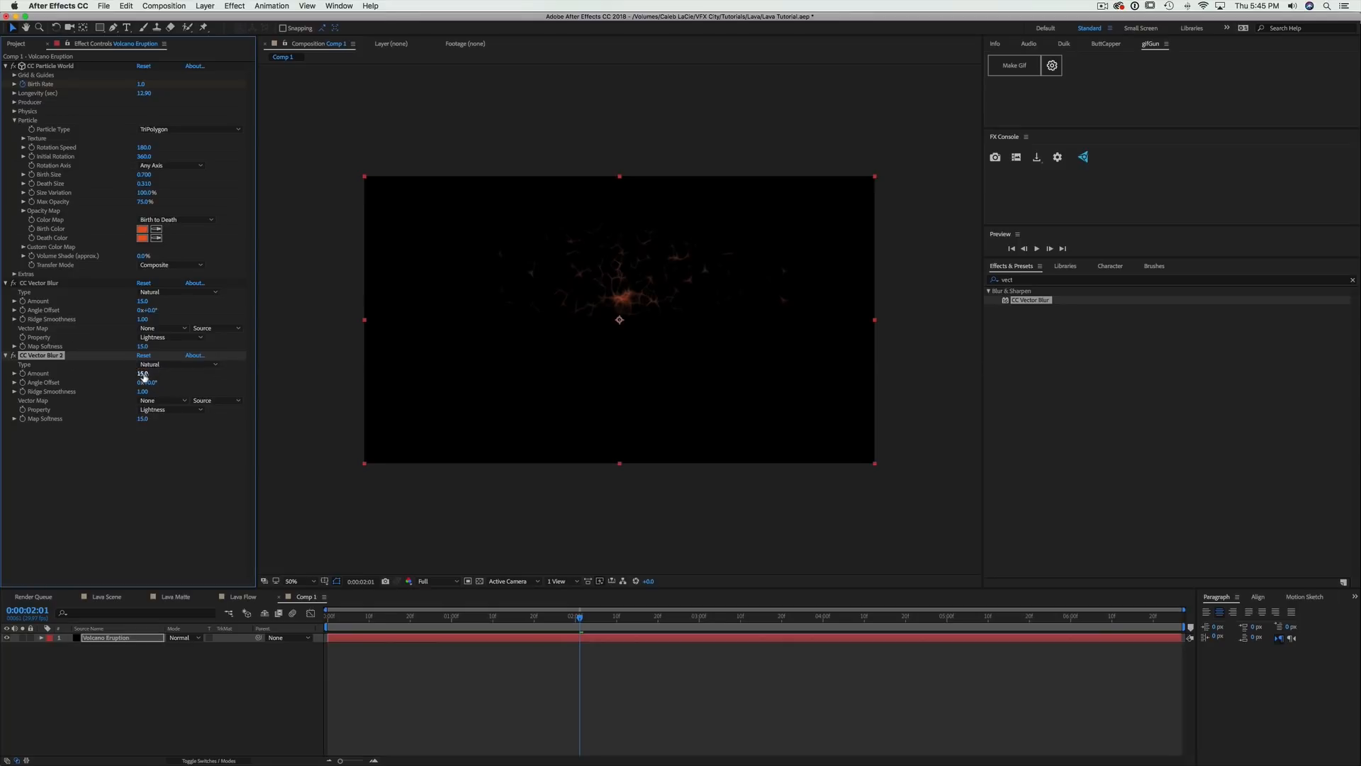
{"action": "left_click_drag", "start_coordinate": [144, 374], "coordinate": [131, 373]}
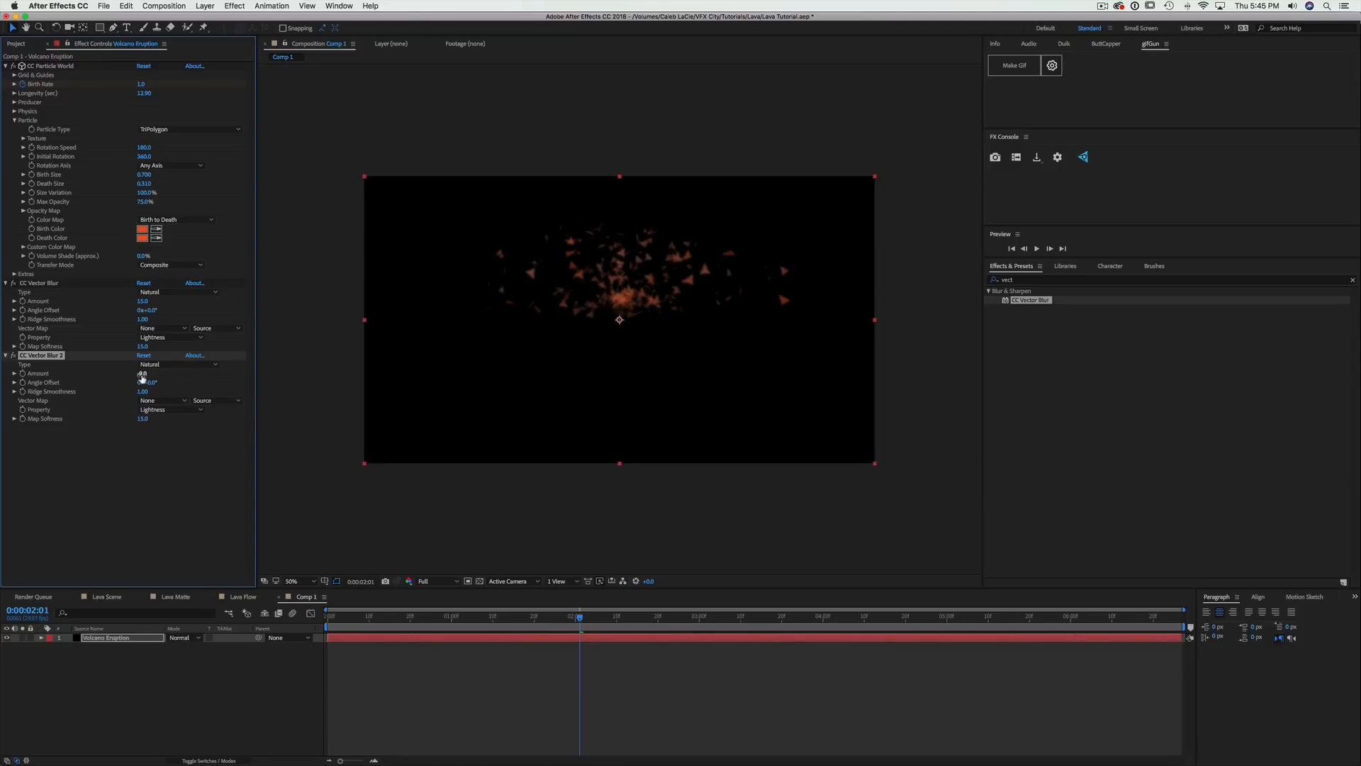
{"action": "left_click_drag", "start_coordinate": [141, 377], "coordinate": [135, 377]}
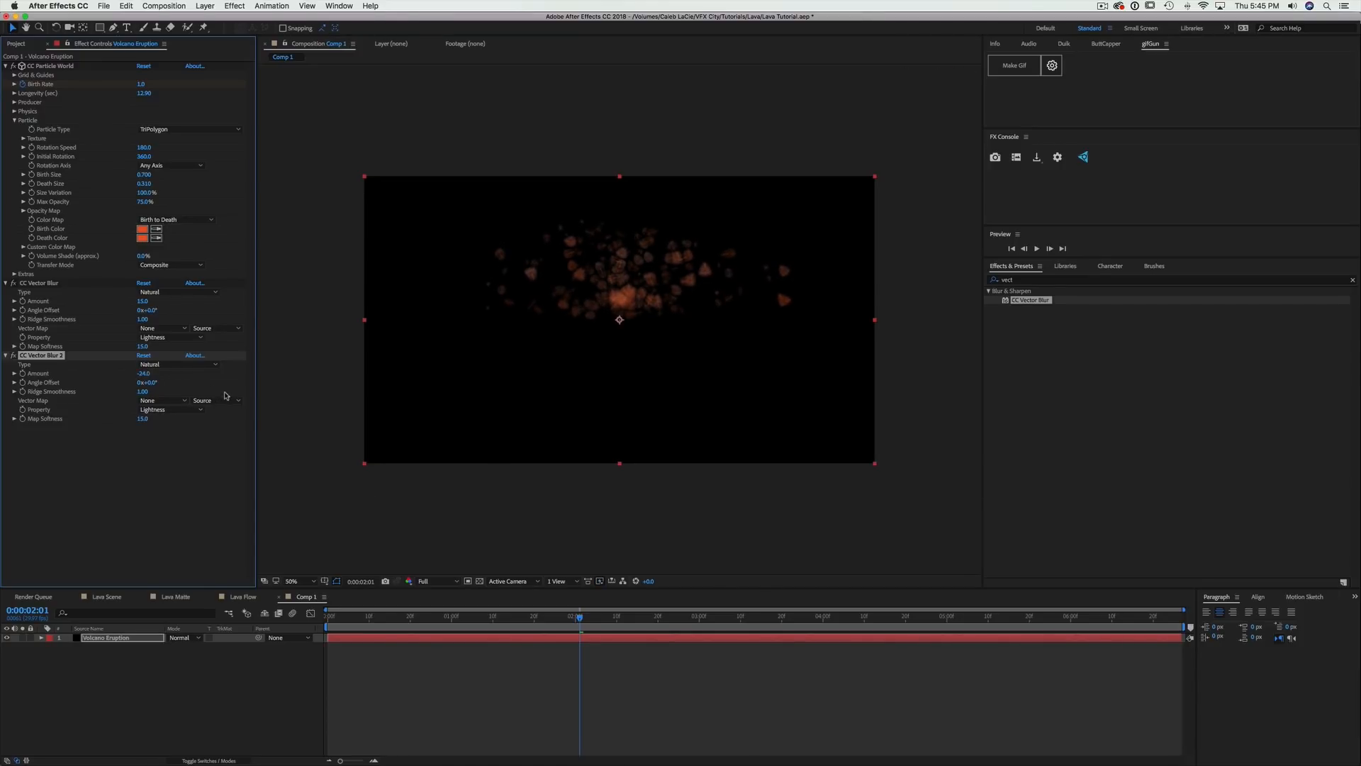
Move the original CC Vector Blur below its duplicate, raise its Amount to about 29, and preview the eruption
{"action": "left_click_drag", "start_coordinate": [25, 283], "coordinate": [110, 461]}
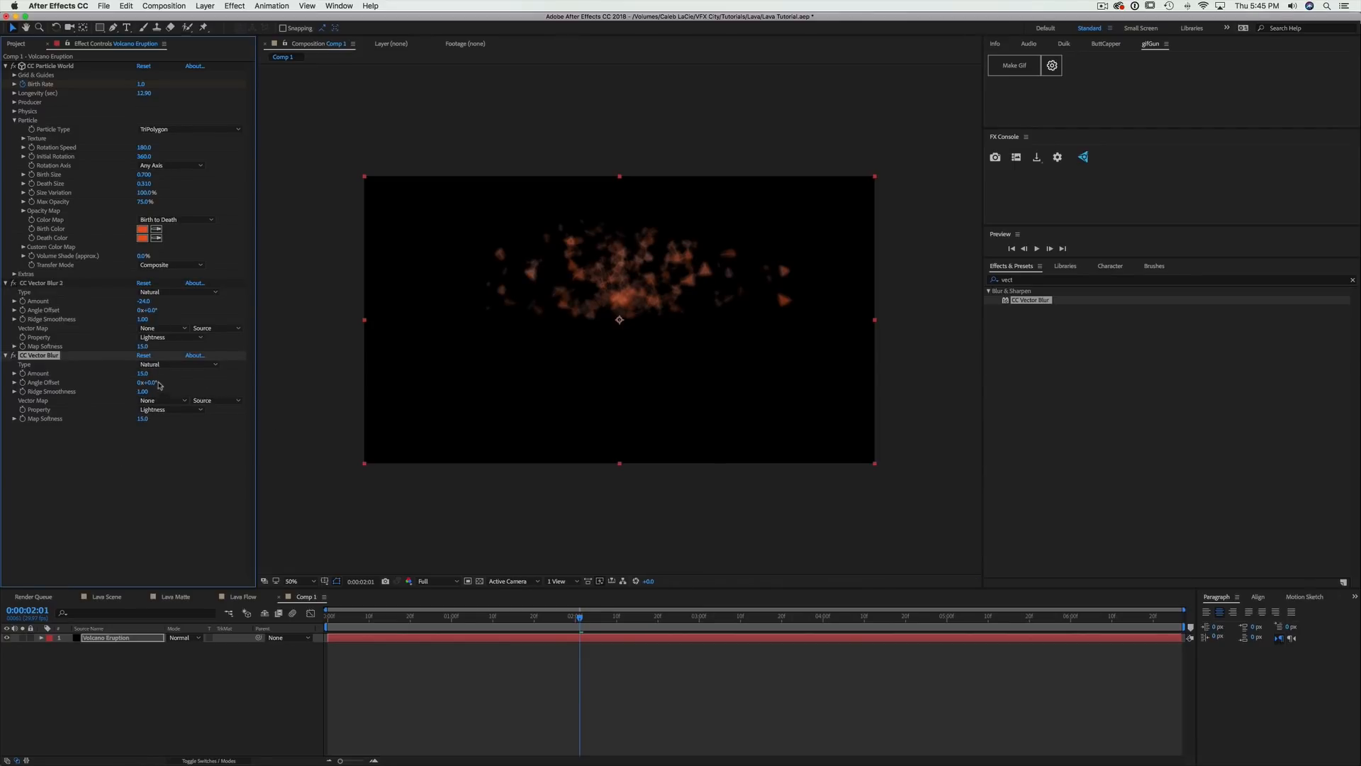
{"action": "left_click_drag", "start_coordinate": [142, 373], "coordinate": [141, 373]}
{"action": "left_click", "coordinate": [378, 497]}
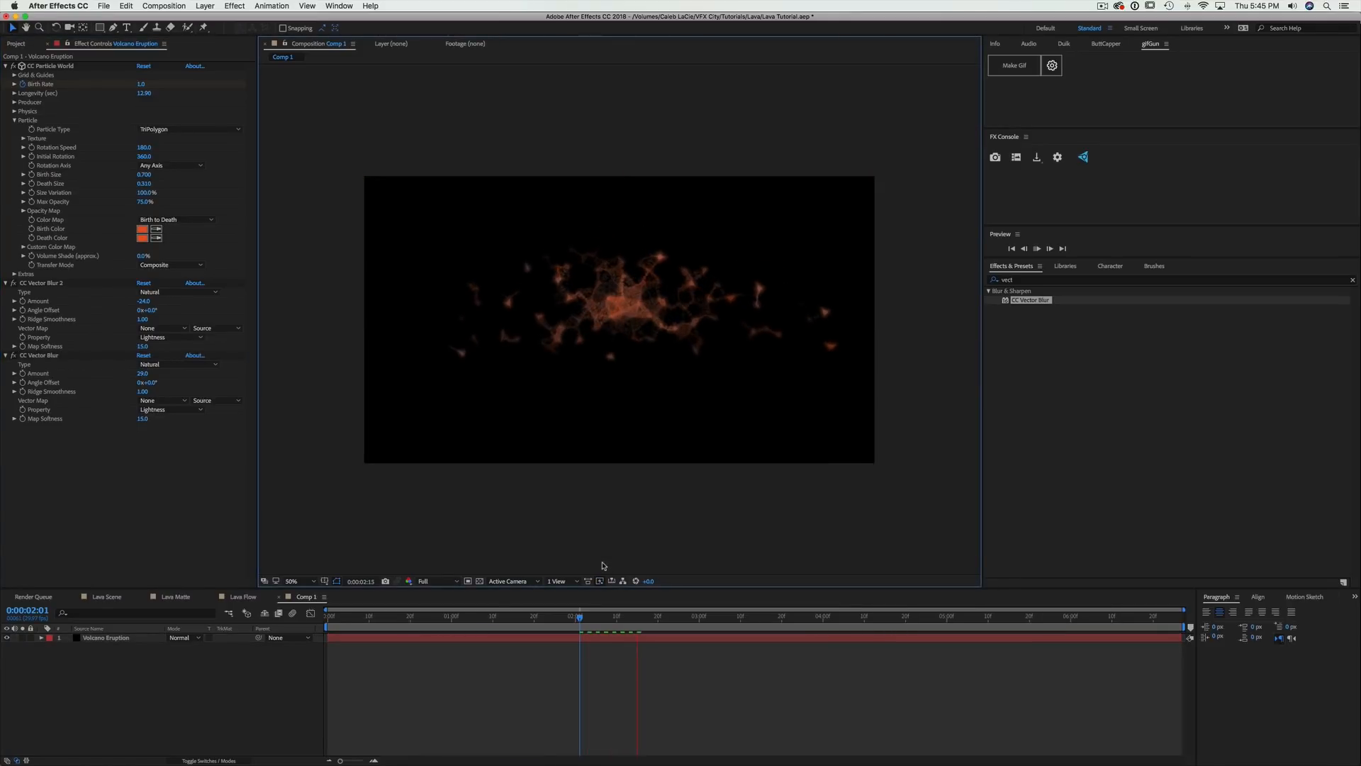
{"action": "key", "text": "space"}
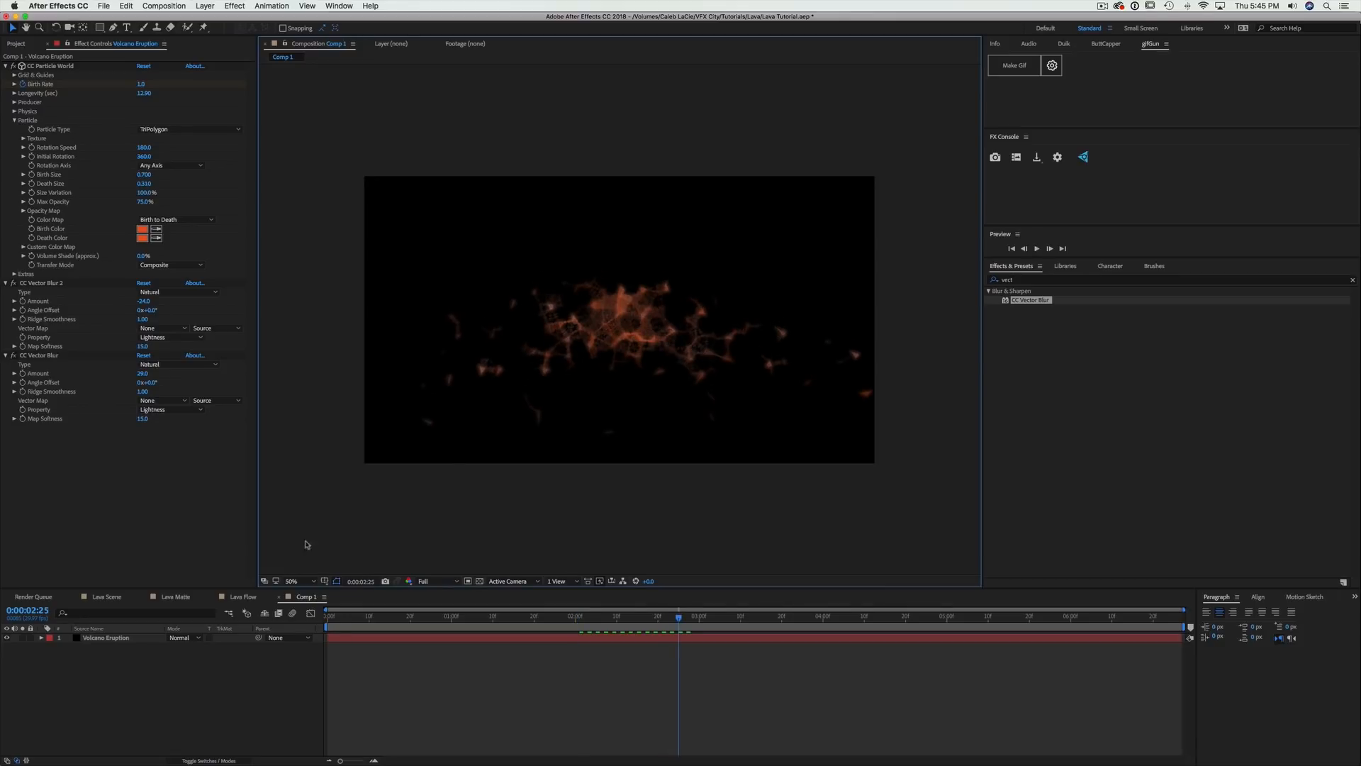
Rename Comp 1 as Volcano Eruption in the project, with the Lava Scene composition open
{"action": "left_click", "coordinate": [15, 45]}
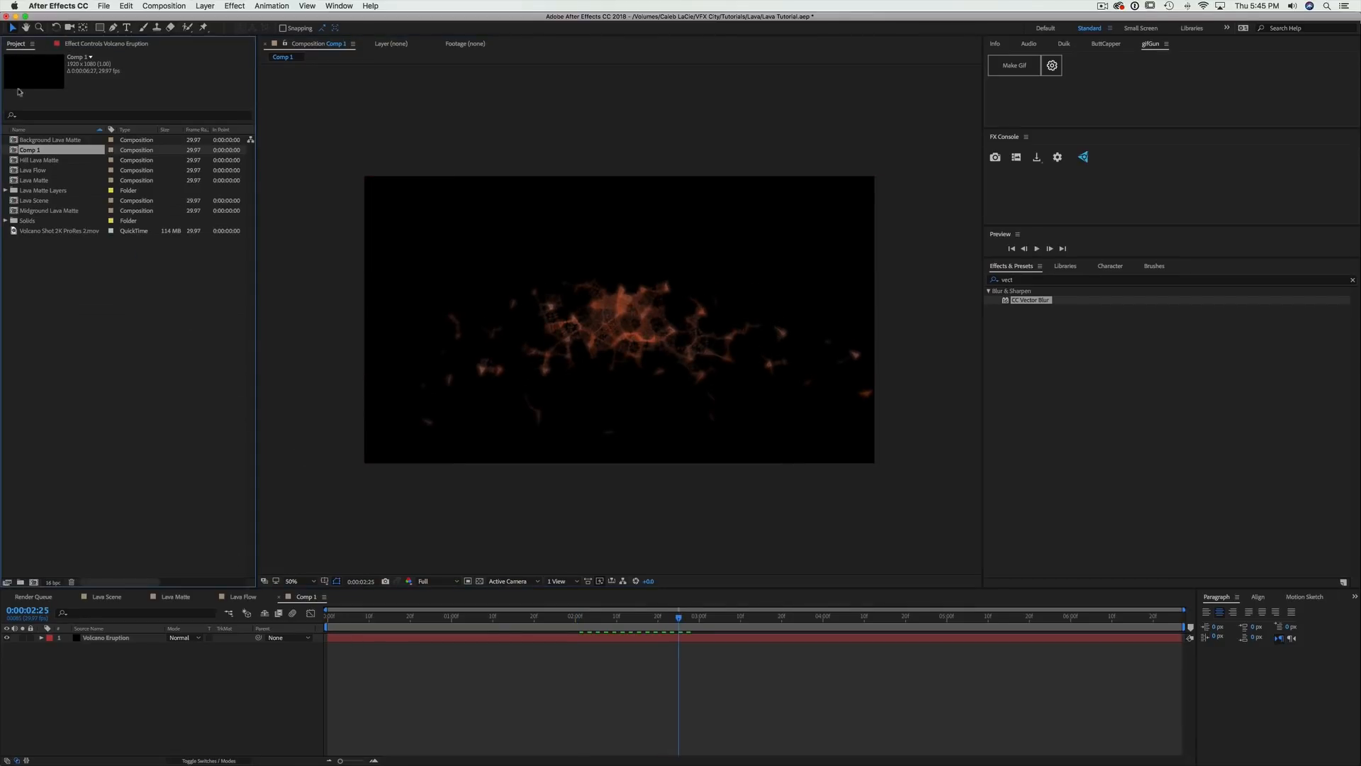
{"action": "left_click", "coordinate": [106, 596]}
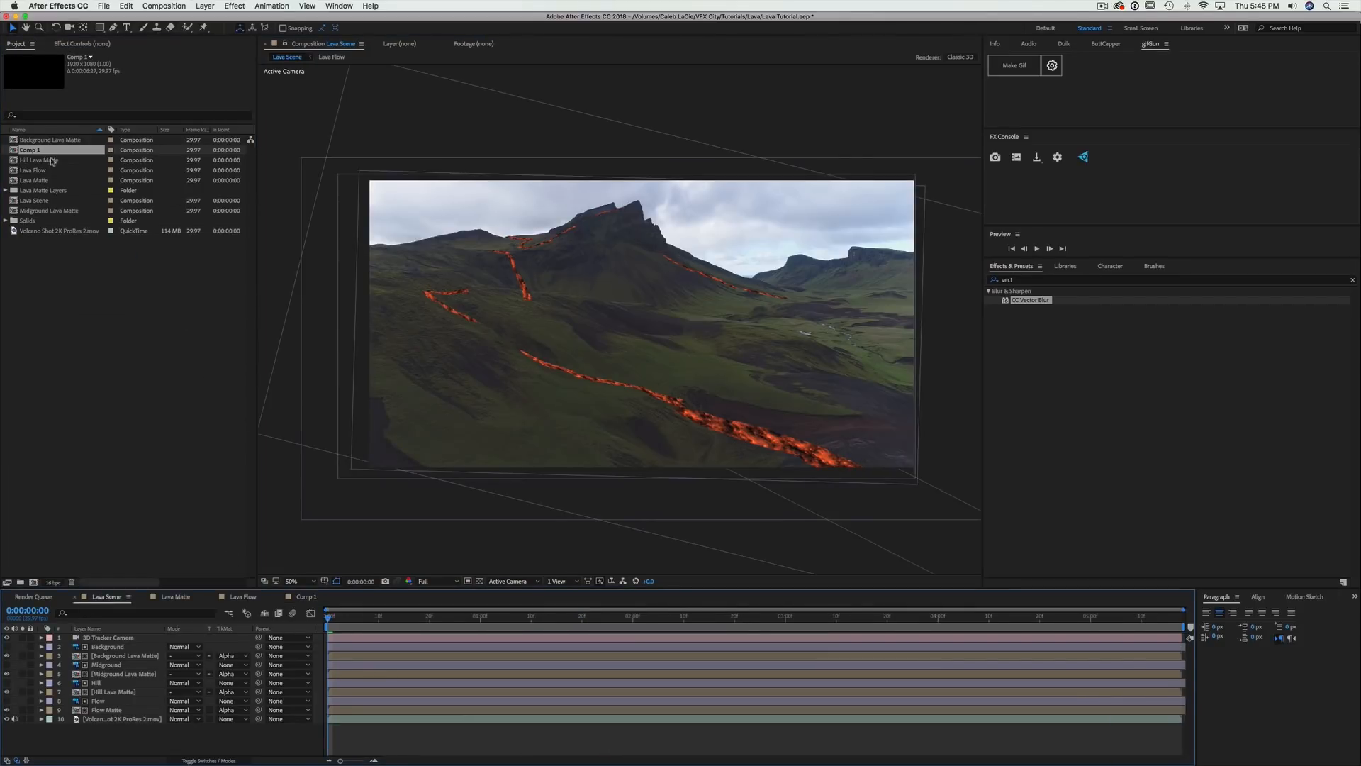
{"action": "left_click", "coordinate": [34, 150]}
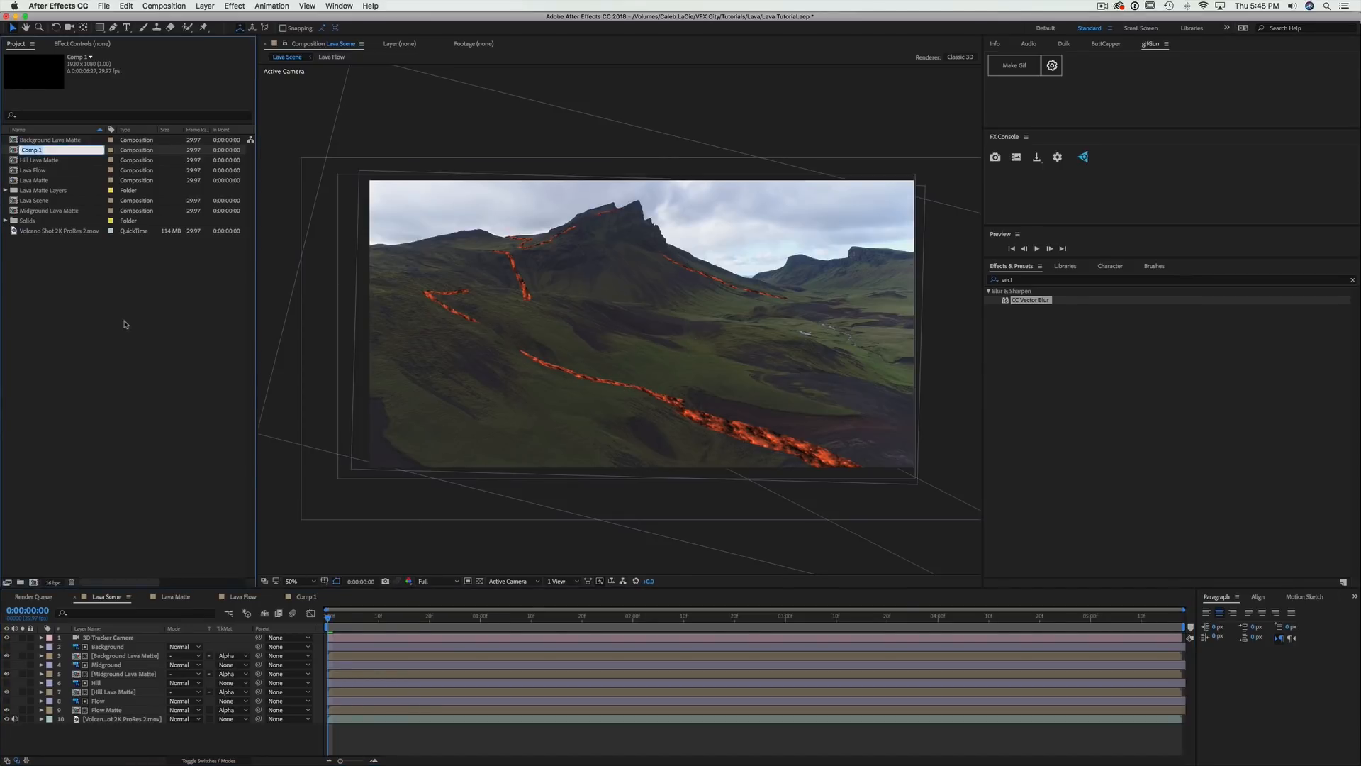
{"action": "type", "text": "Volcano Eruption"}
{"action": "key", "text": "Return"}
Place the Volcano Eruption comp as the top layer of Lava Scene over the mountain and make it a 3D layer
{"action": "left_click_drag", "start_coordinate": [50, 223], "coordinate": [645, 256]}
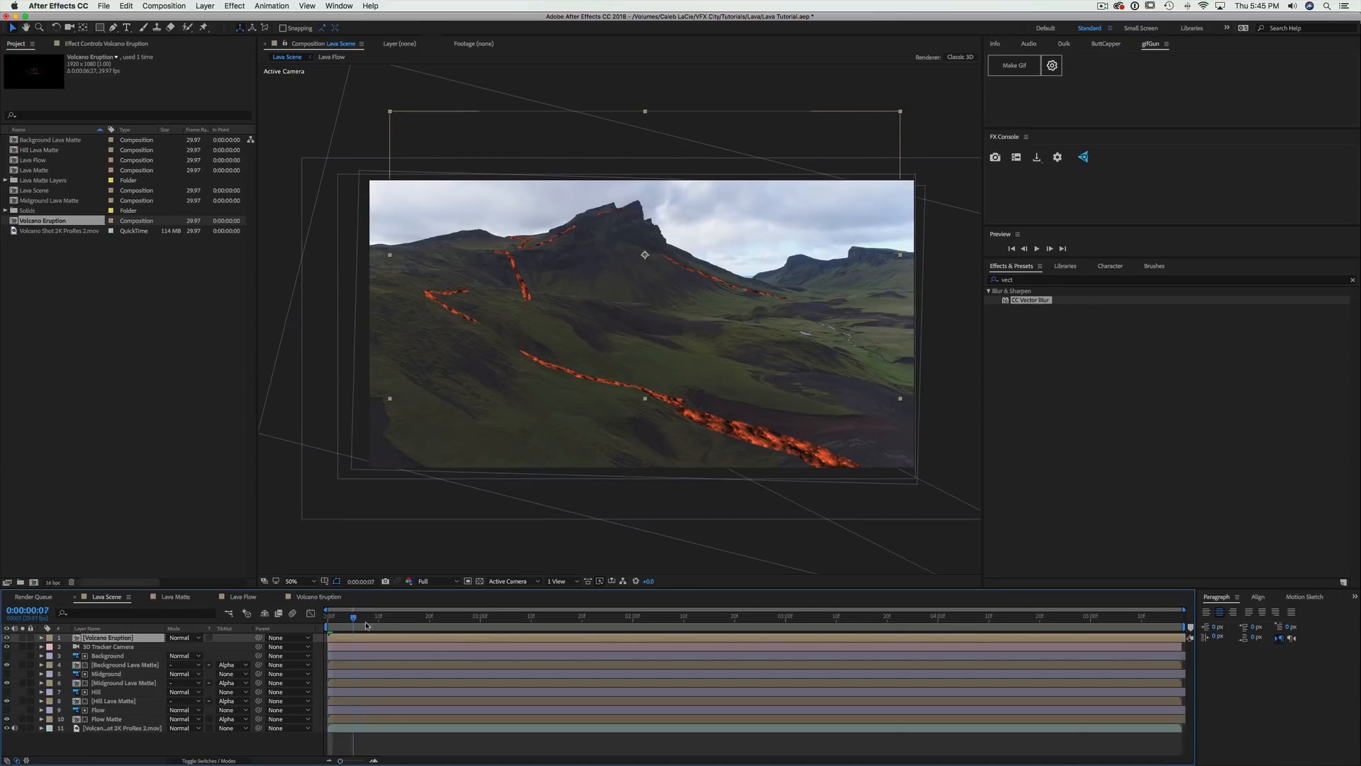
{"action": "left_click_drag", "start_coordinate": [347, 627], "coordinate": [557, 638]}
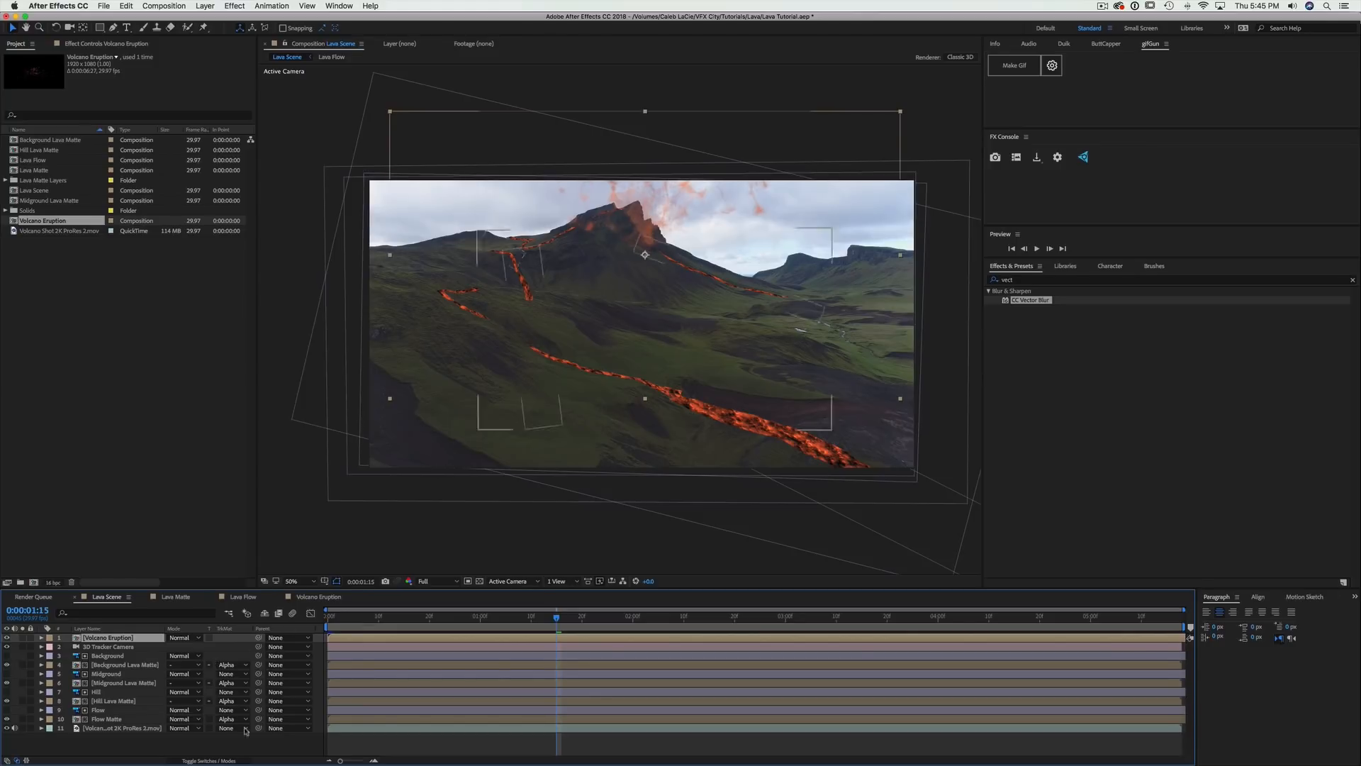
{"action": "left_click", "coordinate": [210, 760]}
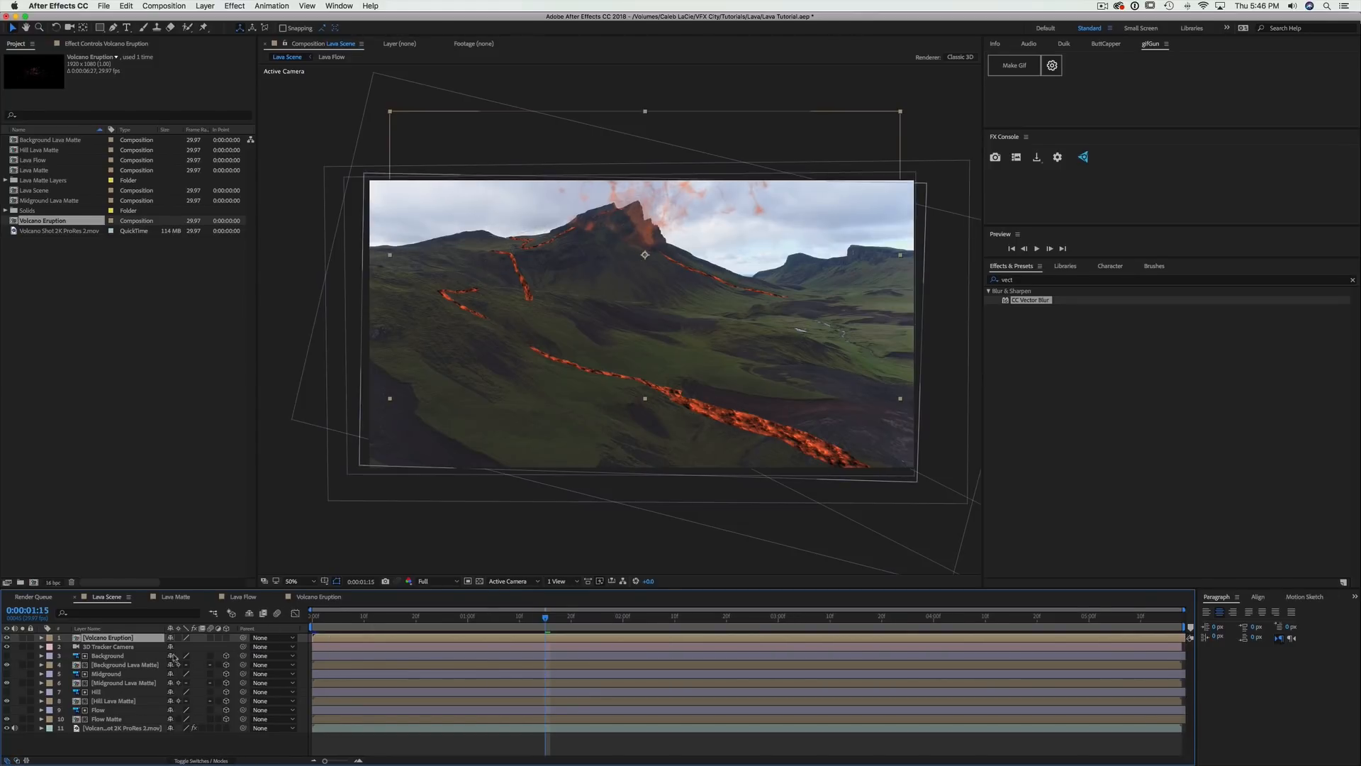
{"action": "left_click", "coordinate": [227, 637]}
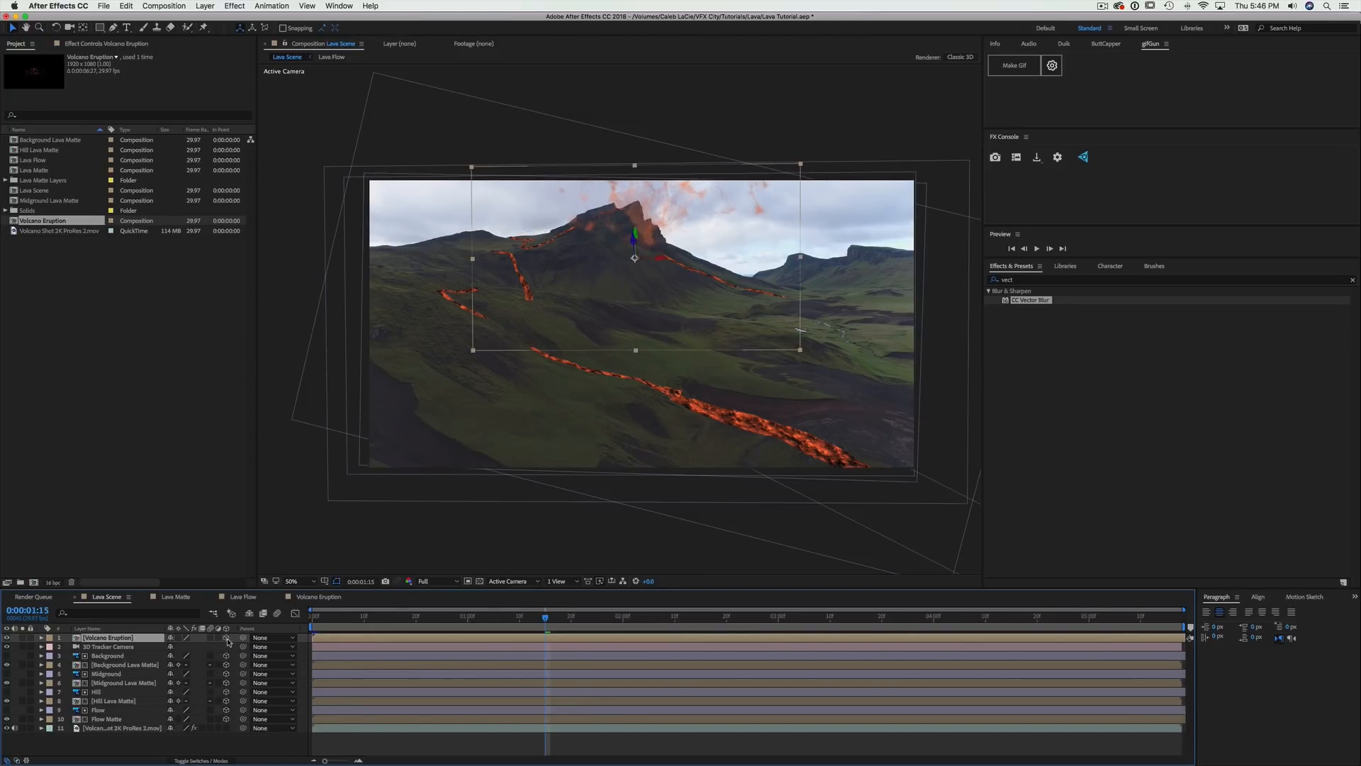
Copy the Background layer's Z position to the Volcano Eruption layer and save the project
{"action": "left_click", "coordinate": [112, 656]}
{"action": "key", "text": "p"}
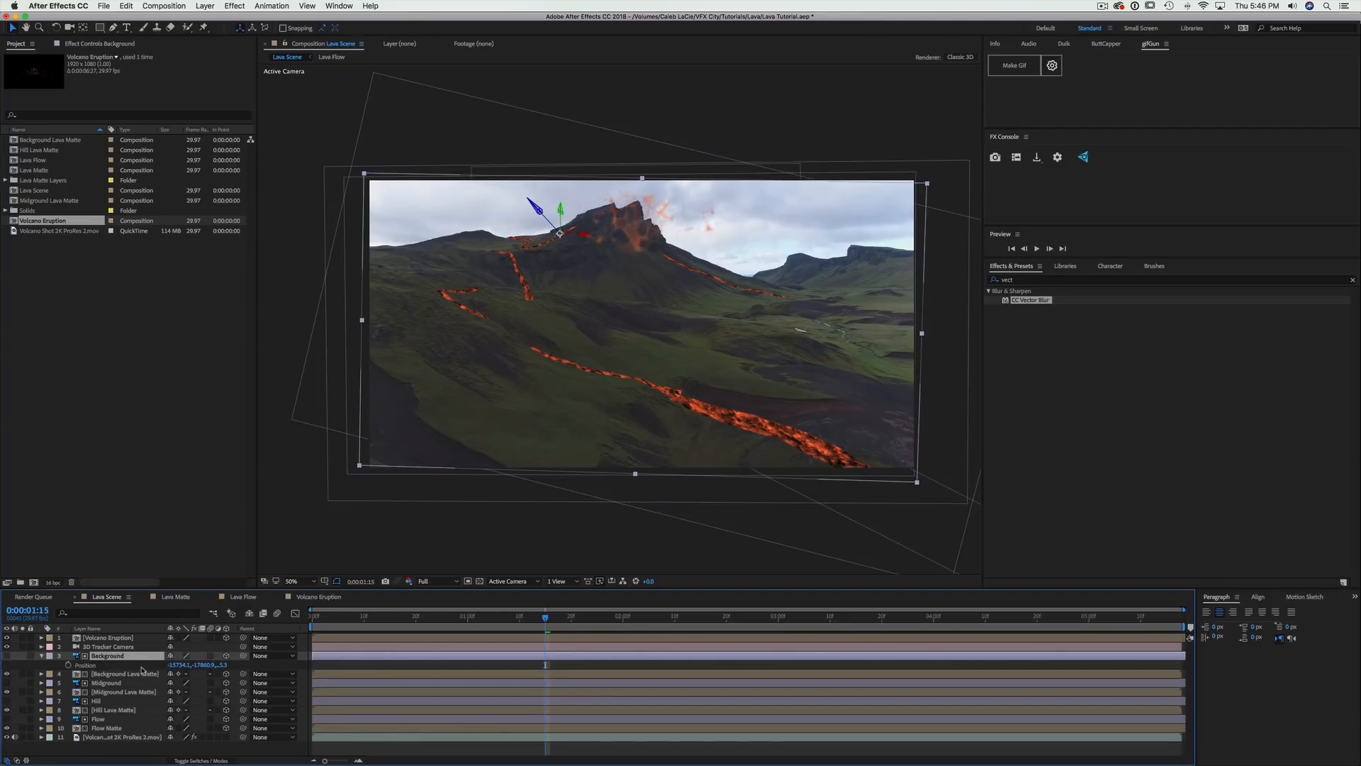
{"action": "left_click", "coordinate": [228, 665]}
{"action": "left_click", "coordinate": [121, 638]}
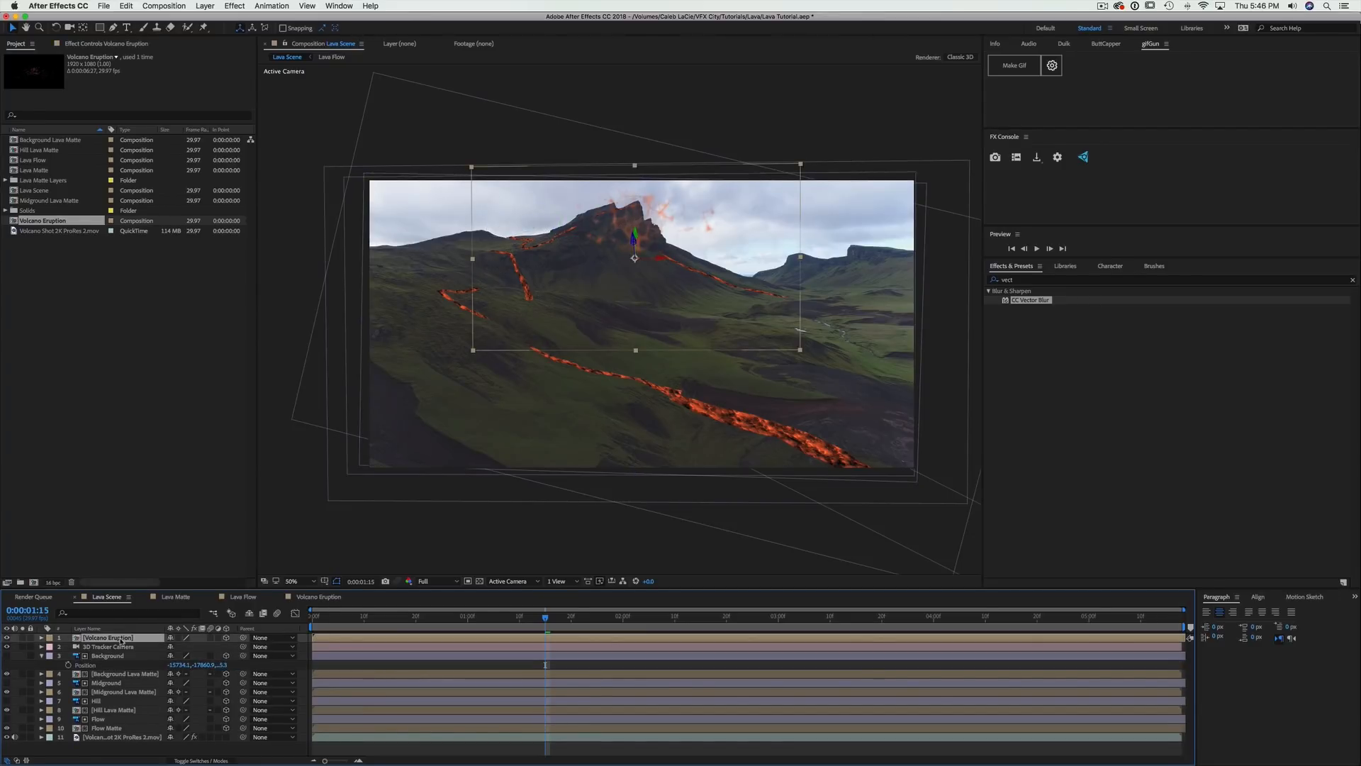
{"action": "key", "text": "p"}
{"action": "left_click", "coordinate": [212, 646]}
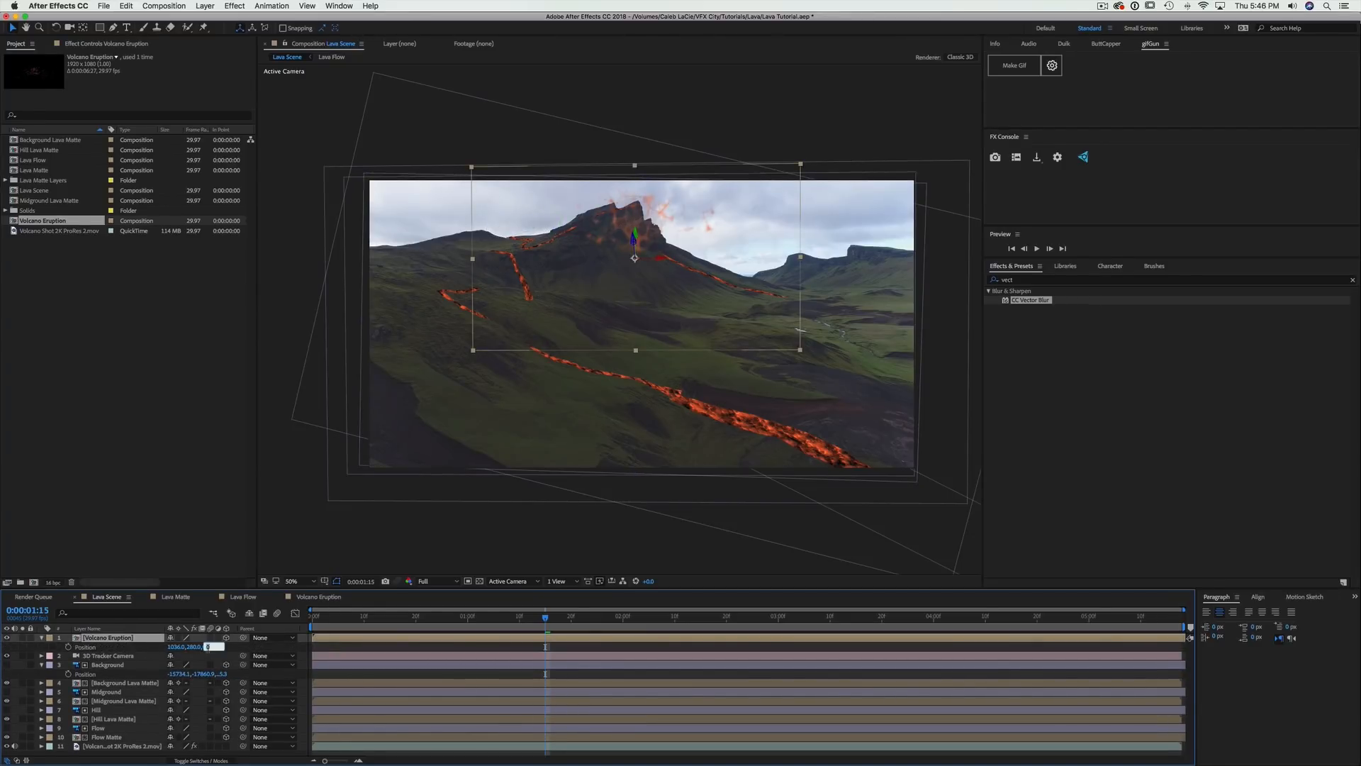
{"action": "left_click", "coordinate": [269, 650]}
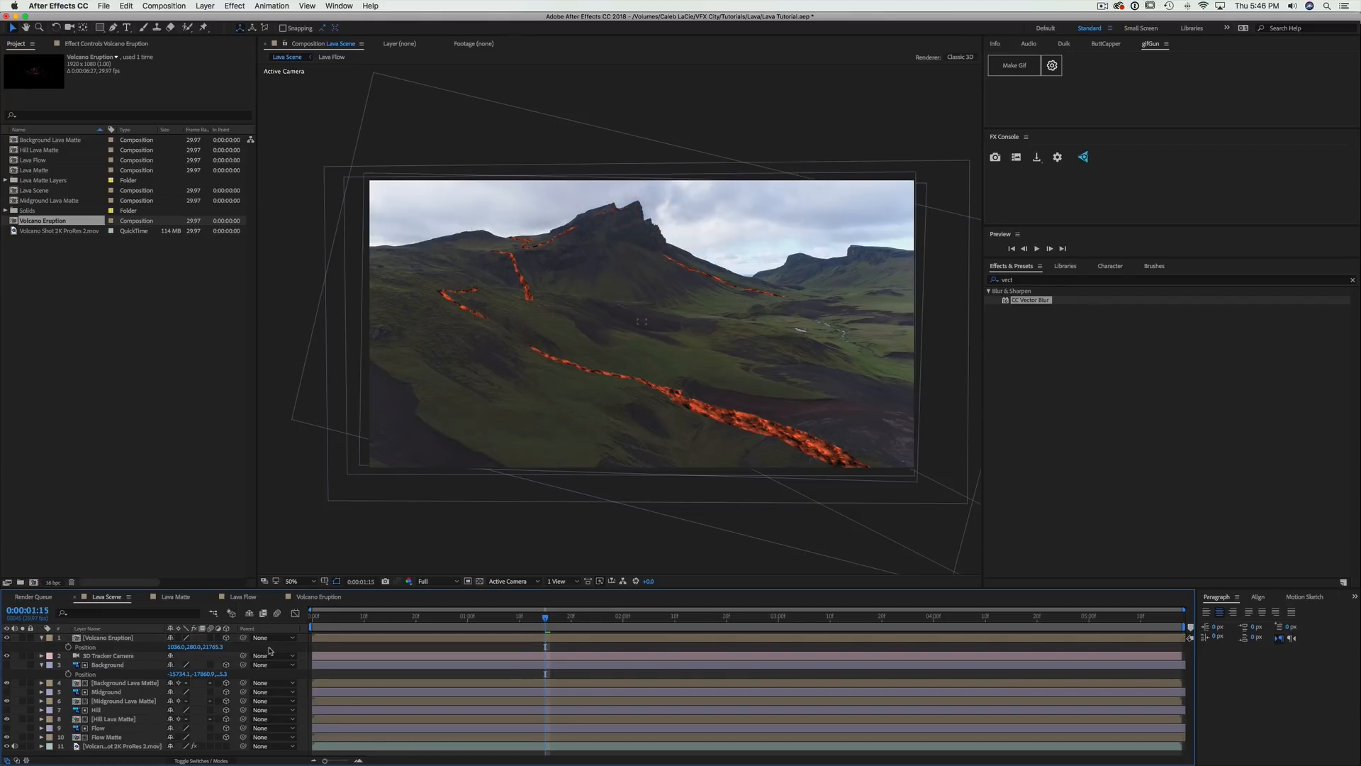
{"action": "key", "text": "super+s"}
Reposition the Volcano Eruption layer so its particles burst from the mountain peak, and scrub ahead to check it
{"action": "left_click", "coordinate": [136, 645]}
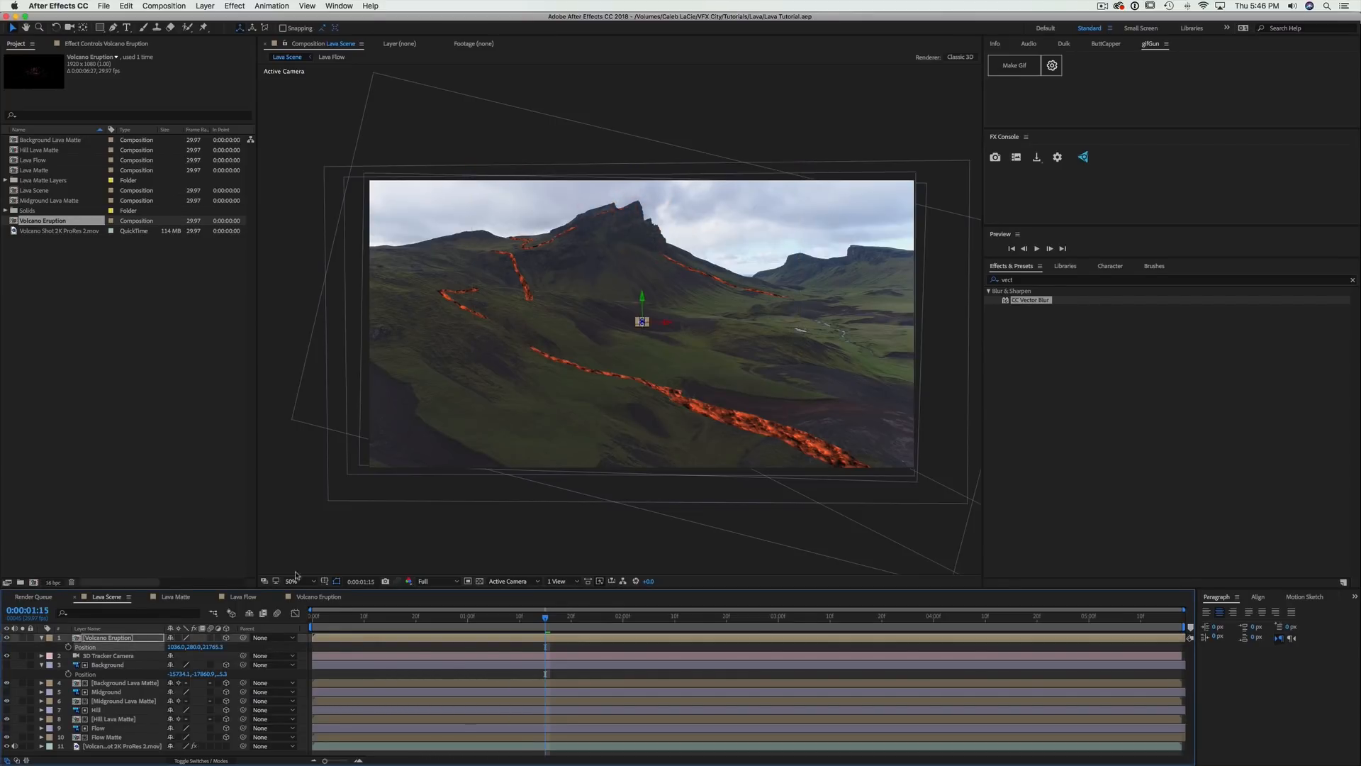
{"action": "left_click_drag", "start_coordinate": [650, 322], "coordinate": [672, 248]}
{"action": "scroll", "coordinate": [673, 248], "scroll_direction": "up", "scroll_amount": 1}
{"action": "left_click_drag", "start_coordinate": [644, 176], "coordinate": [639, 295]}
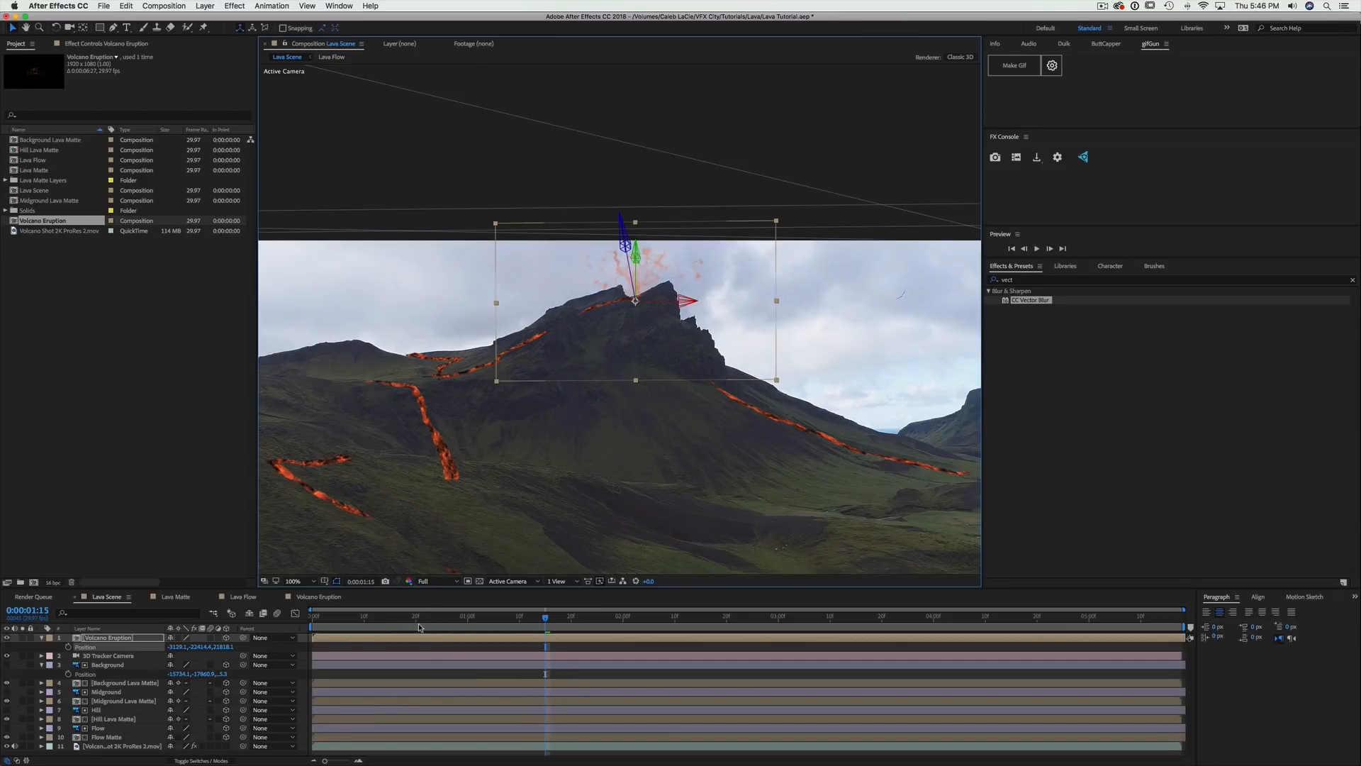
{"action": "left_click_drag", "start_coordinate": [419, 622], "coordinate": [714, 641]}
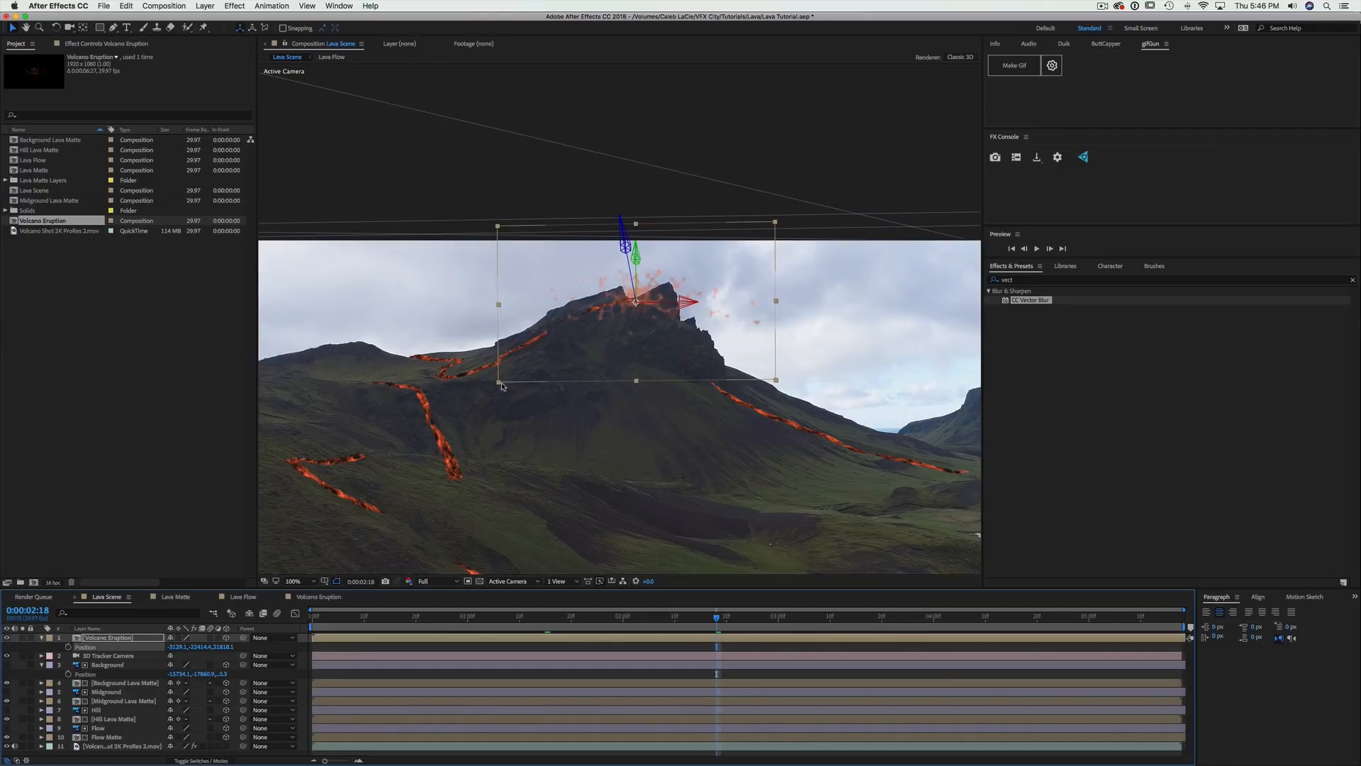
Scale the Volcano Eruption layer down to a little over half its width and seat it in the crater at the mountain's peak
{"action": "left_click_drag", "start_coordinate": [502, 386], "coordinate": [601, 315]}
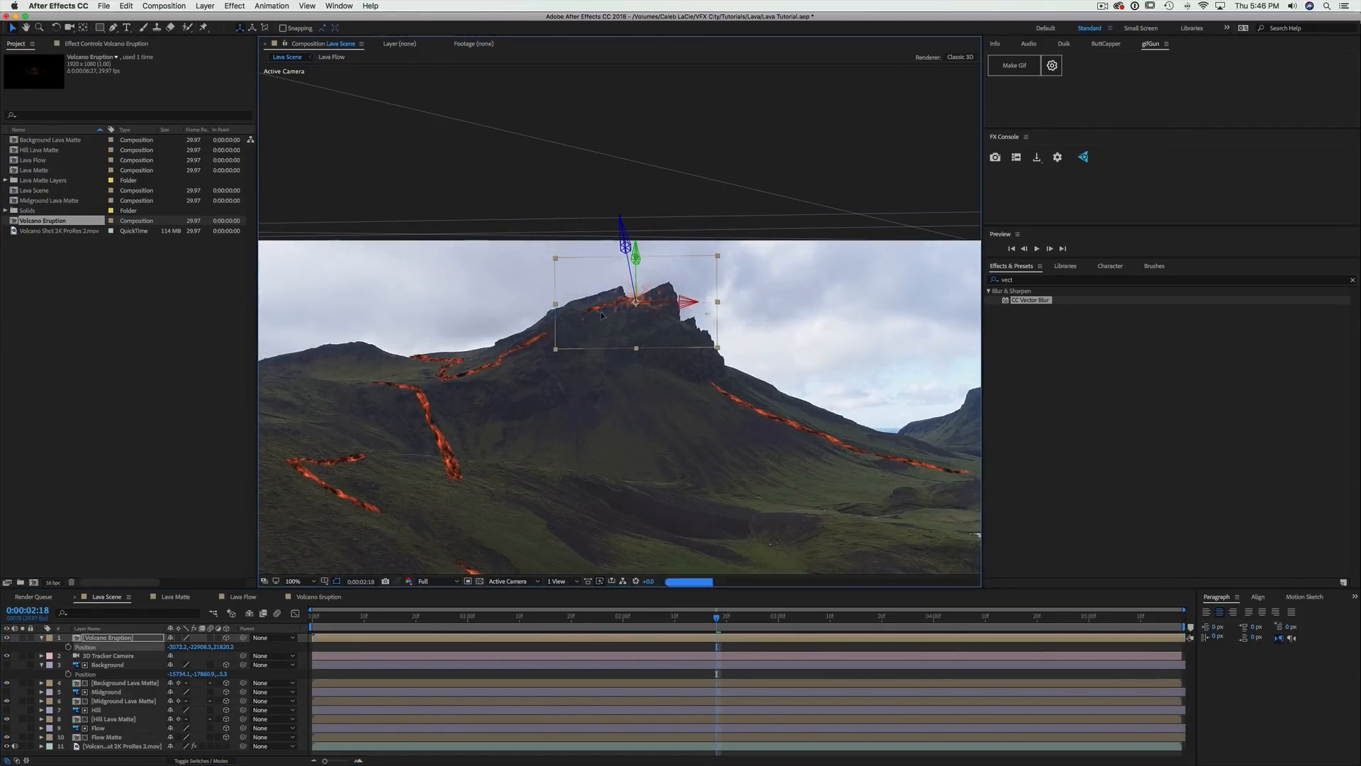
{"action": "left_click", "coordinate": [336, 615]}
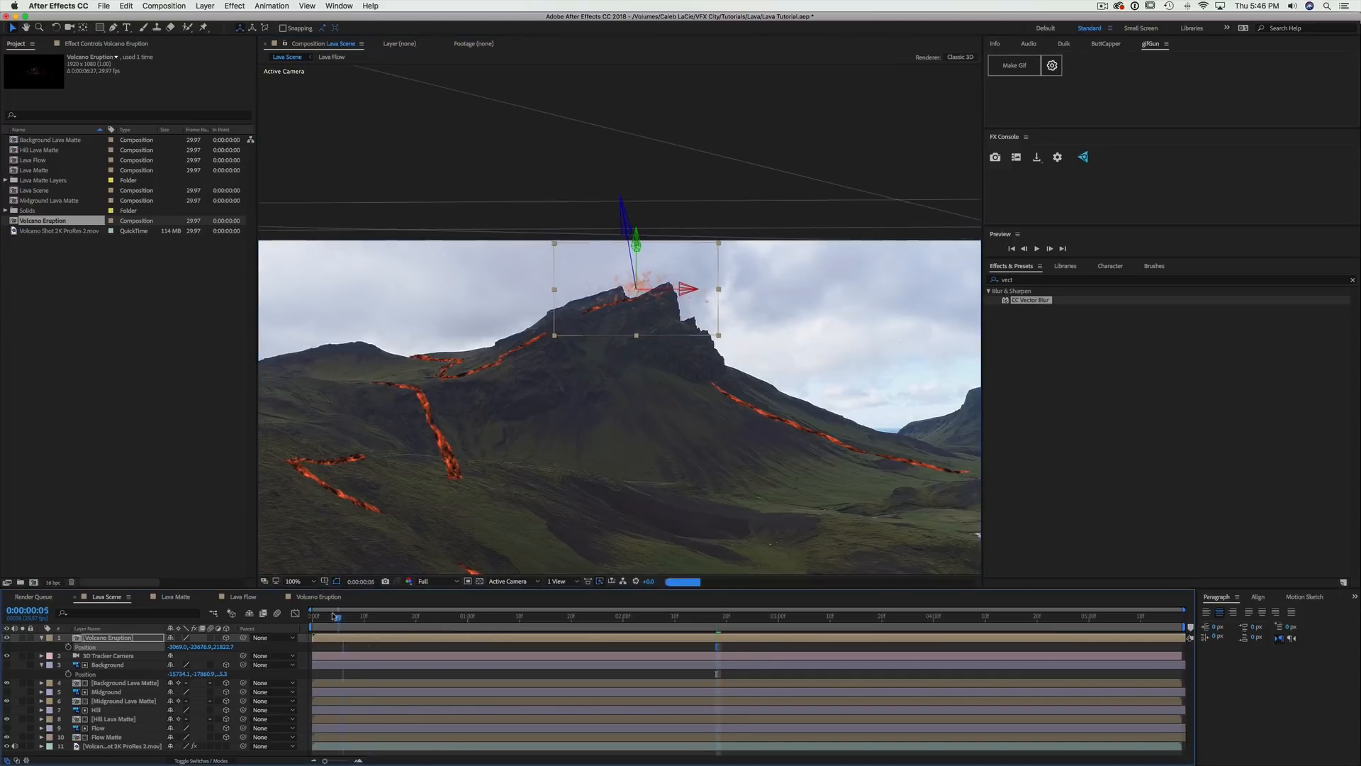
{"action": "left_click_drag", "start_coordinate": [336, 616], "coordinate": [677, 627]}
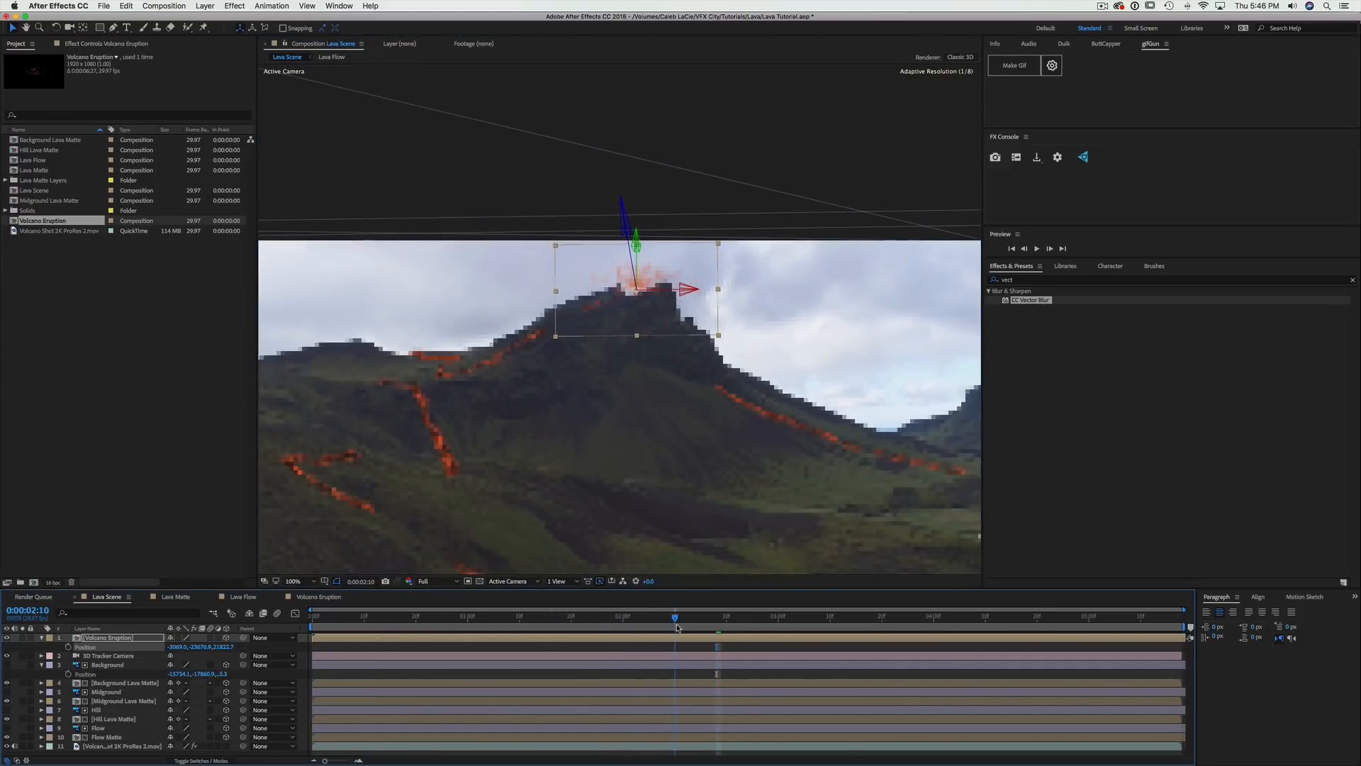
{"action": "left_click_drag", "start_coordinate": [650, 325], "coordinate": [651, 328]}
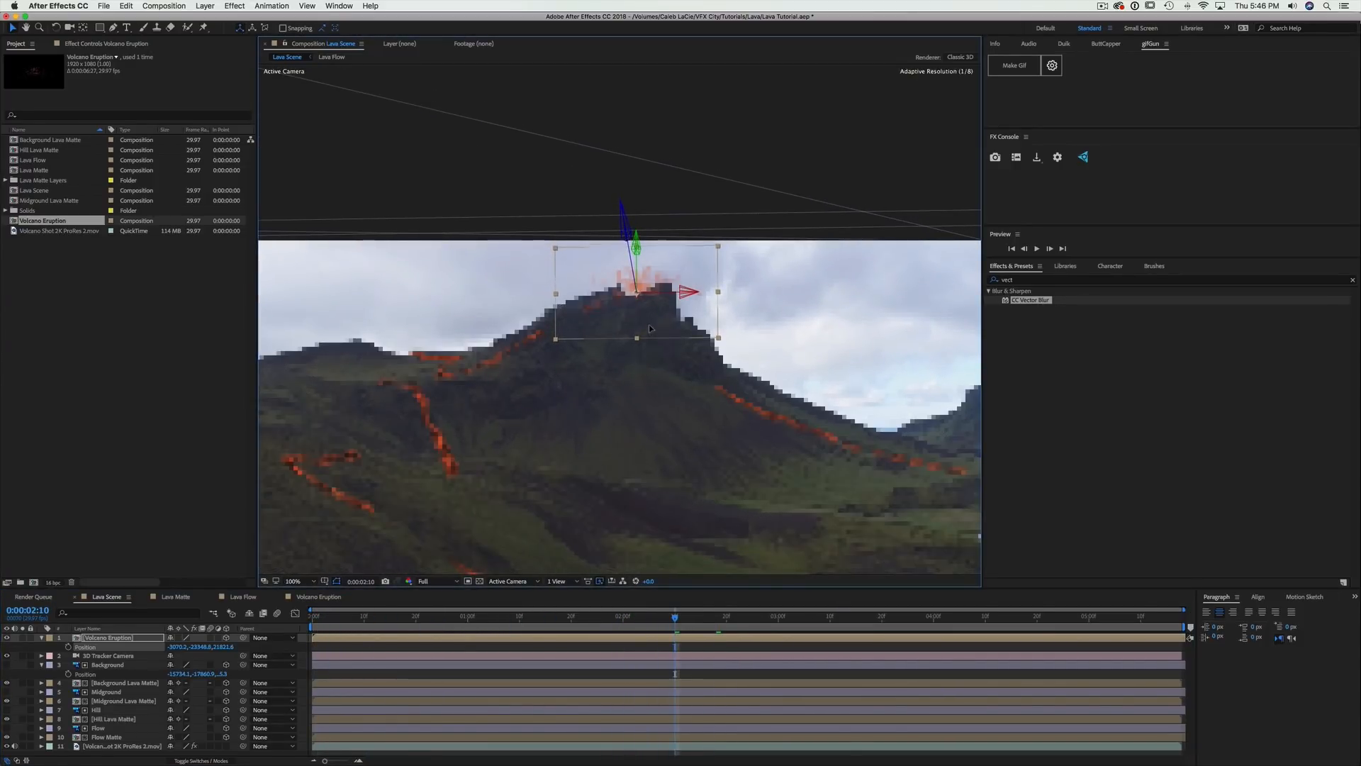
{"action": "key", "text": "comma"}
{"action": "left_click", "coordinate": [299, 306]}
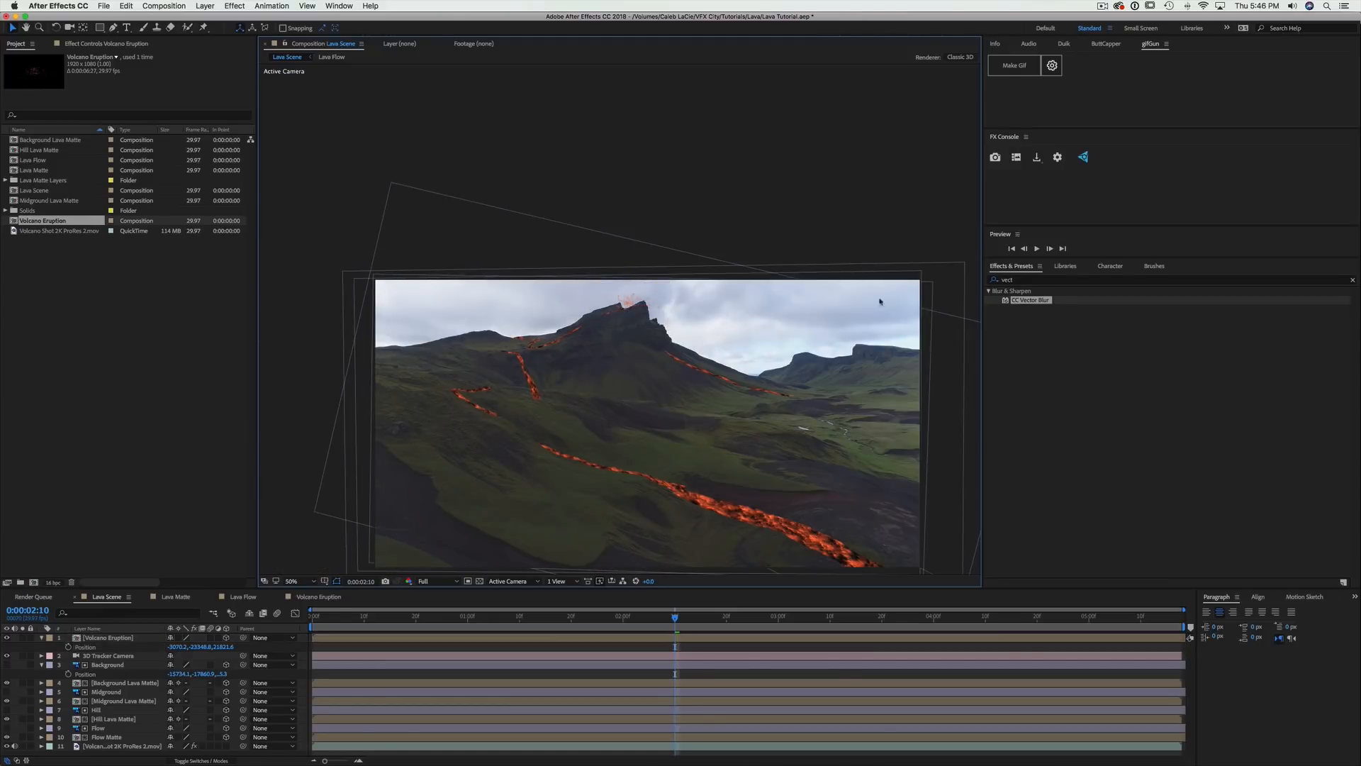
Collapse the open properties of the Background and Volcano Eruption layers and select the volcano footage layer
{"action": "left_click", "coordinate": [41, 665]}
{"action": "left_click", "coordinate": [42, 637]}
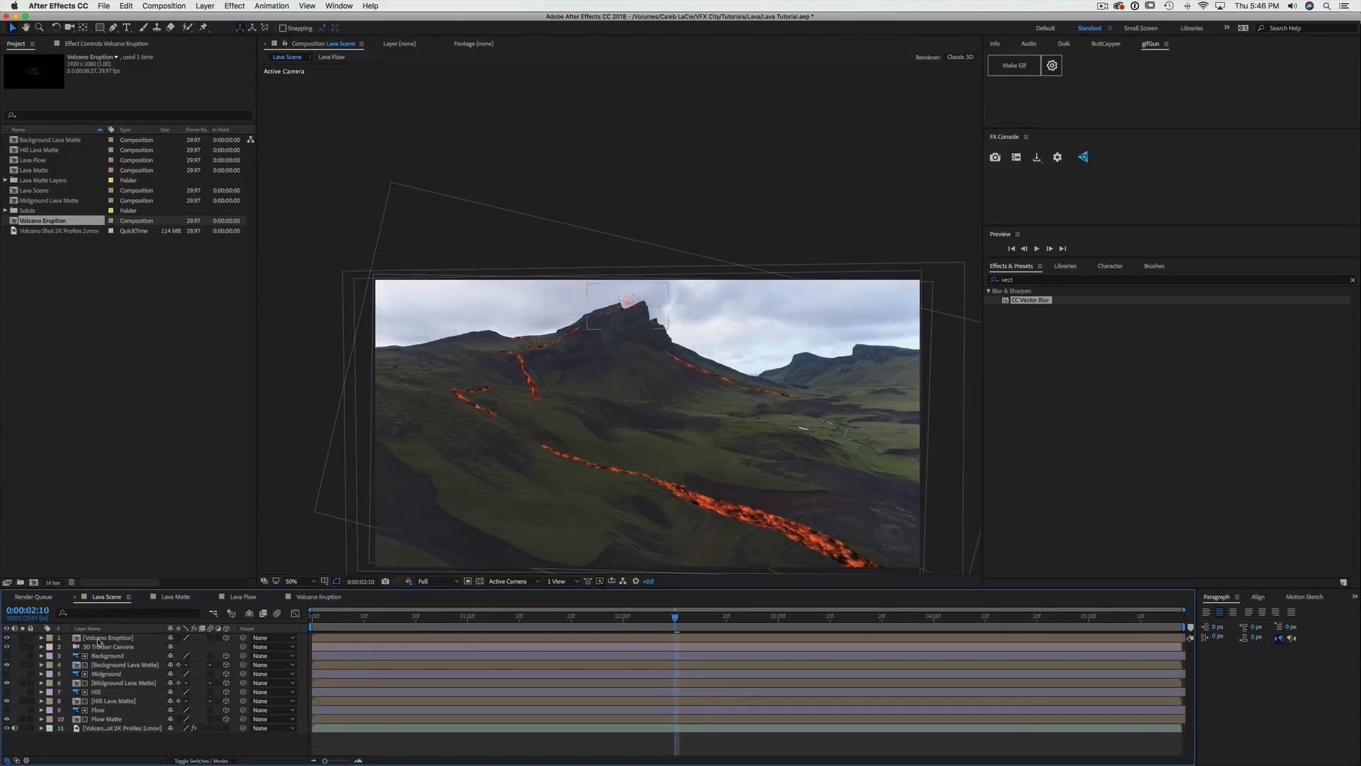
{"action": "left_click", "coordinate": [108, 638]}
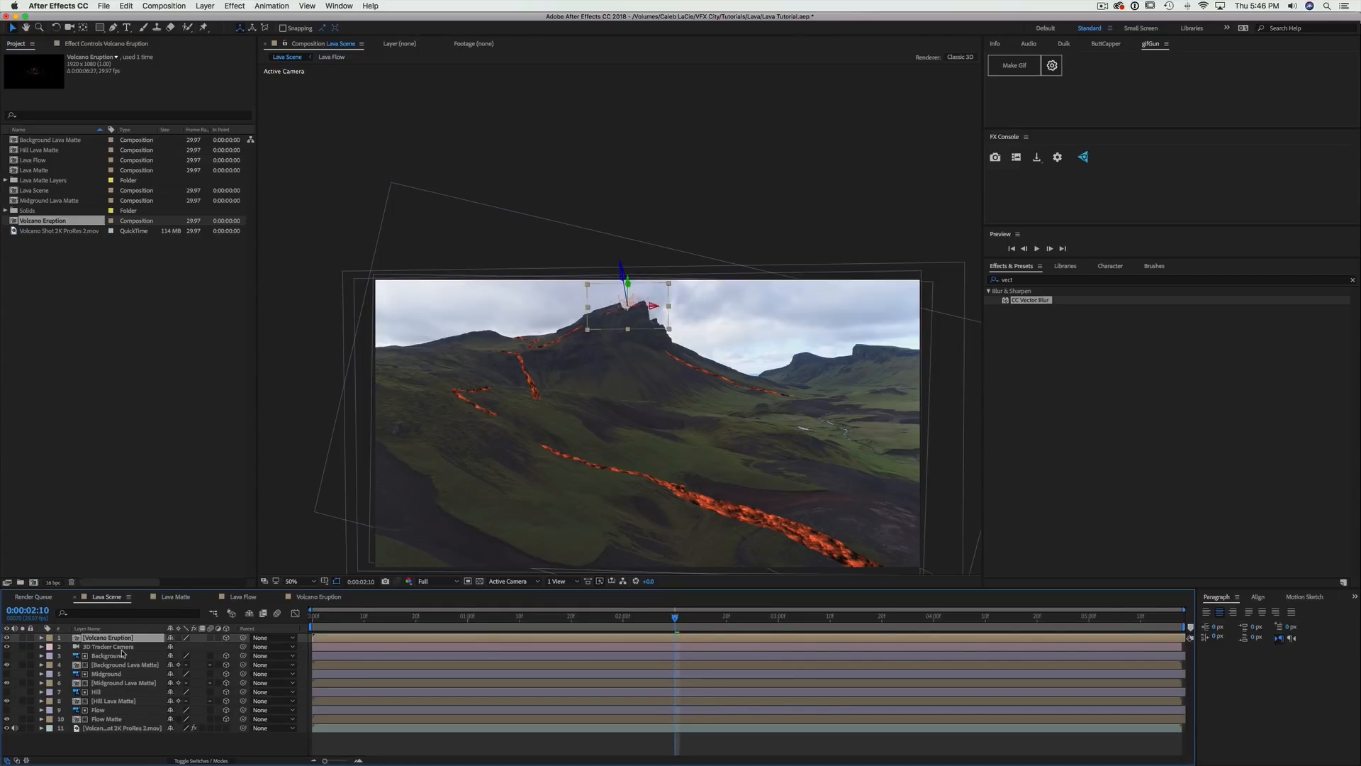
{"action": "left_click", "coordinate": [110, 729]}
{"action": "scroll", "coordinate": [637, 381], "scroll_direction": "up", "scroll_amount": 2}
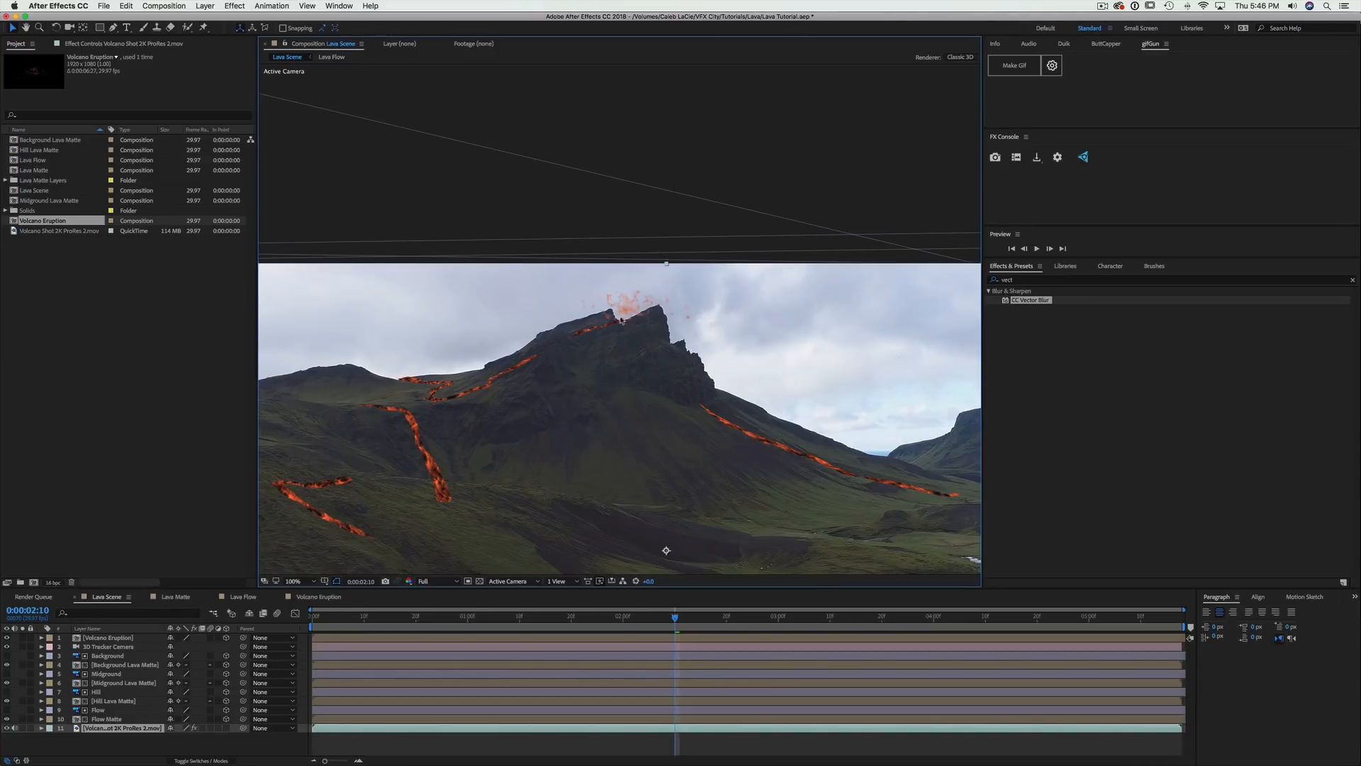
Move the Volcano Eruption layer slightly lower on the peak at 0:00:03:25 and deselect it
{"action": "left_click", "coordinate": [775, 621]}
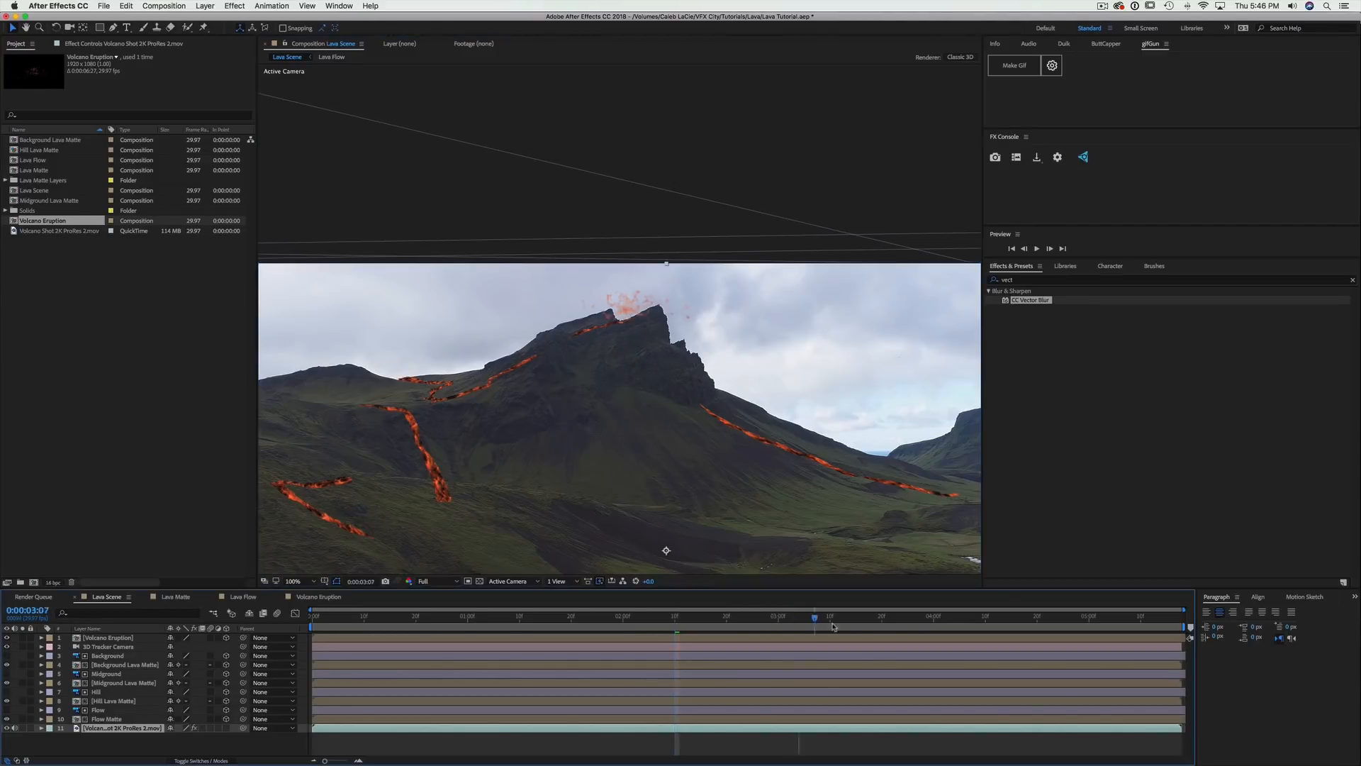
{"action": "key", "text": "space"}
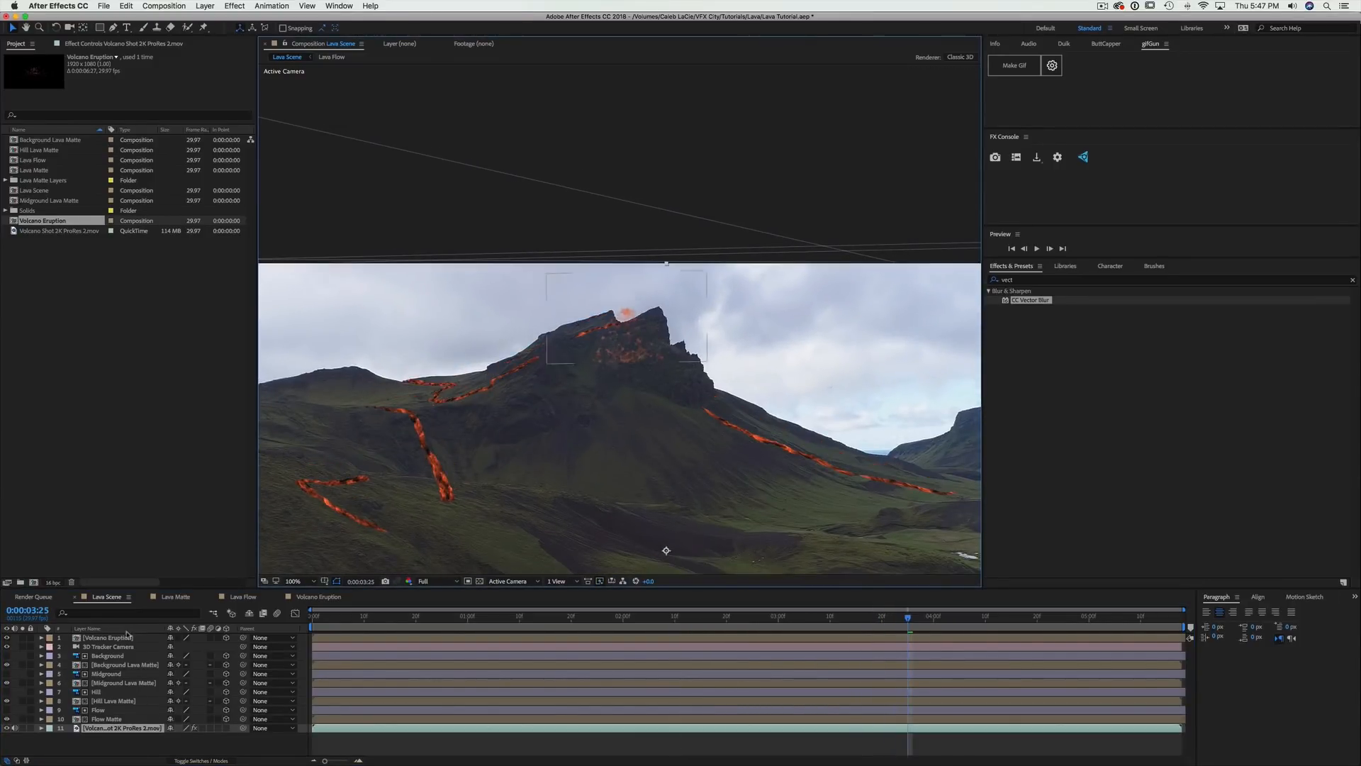
{"action": "left_click", "coordinate": [128, 637]}
{"action": "left_click_drag", "start_coordinate": [614, 335], "coordinate": [610, 341]}
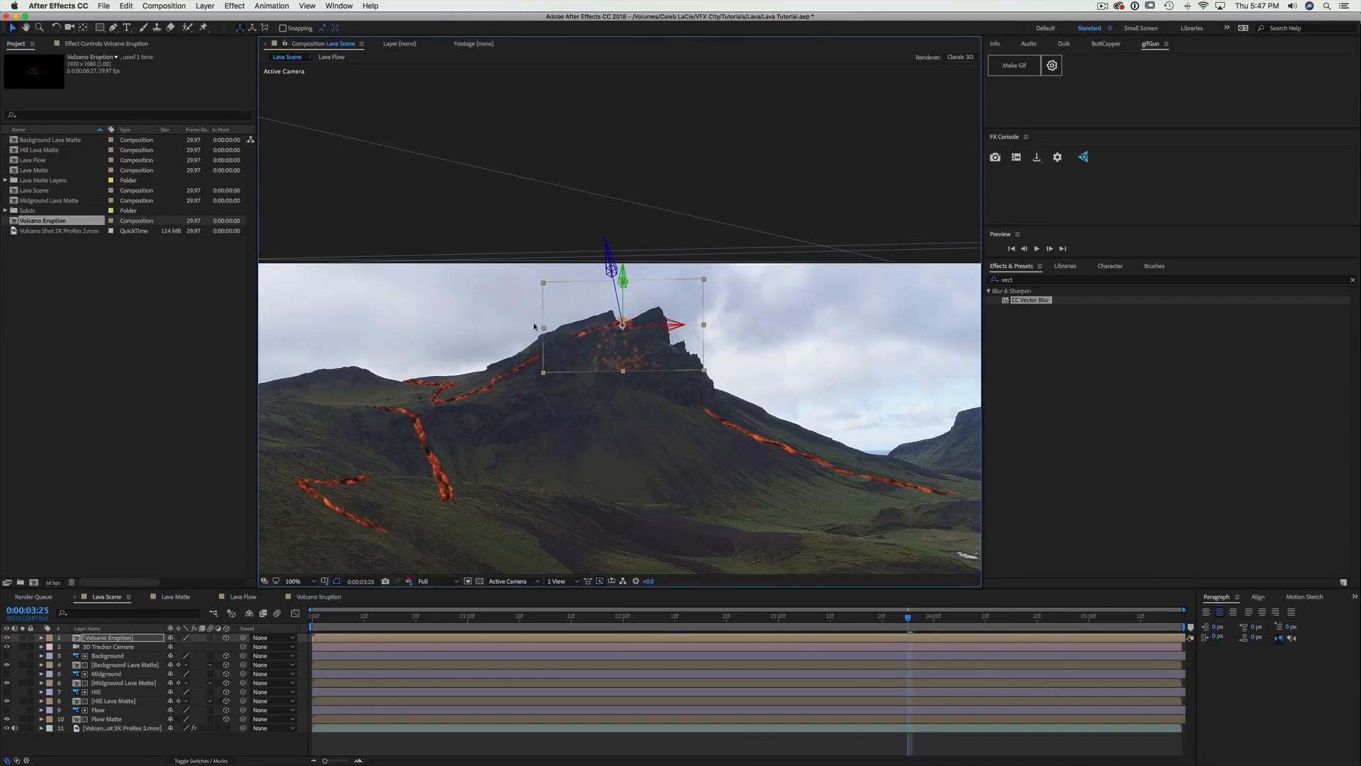
{"action": "scroll", "coordinate": [621, 326], "scroll_direction": "down", "scroll_amount": 2}
{"action": "left_click", "coordinate": [141, 738]}
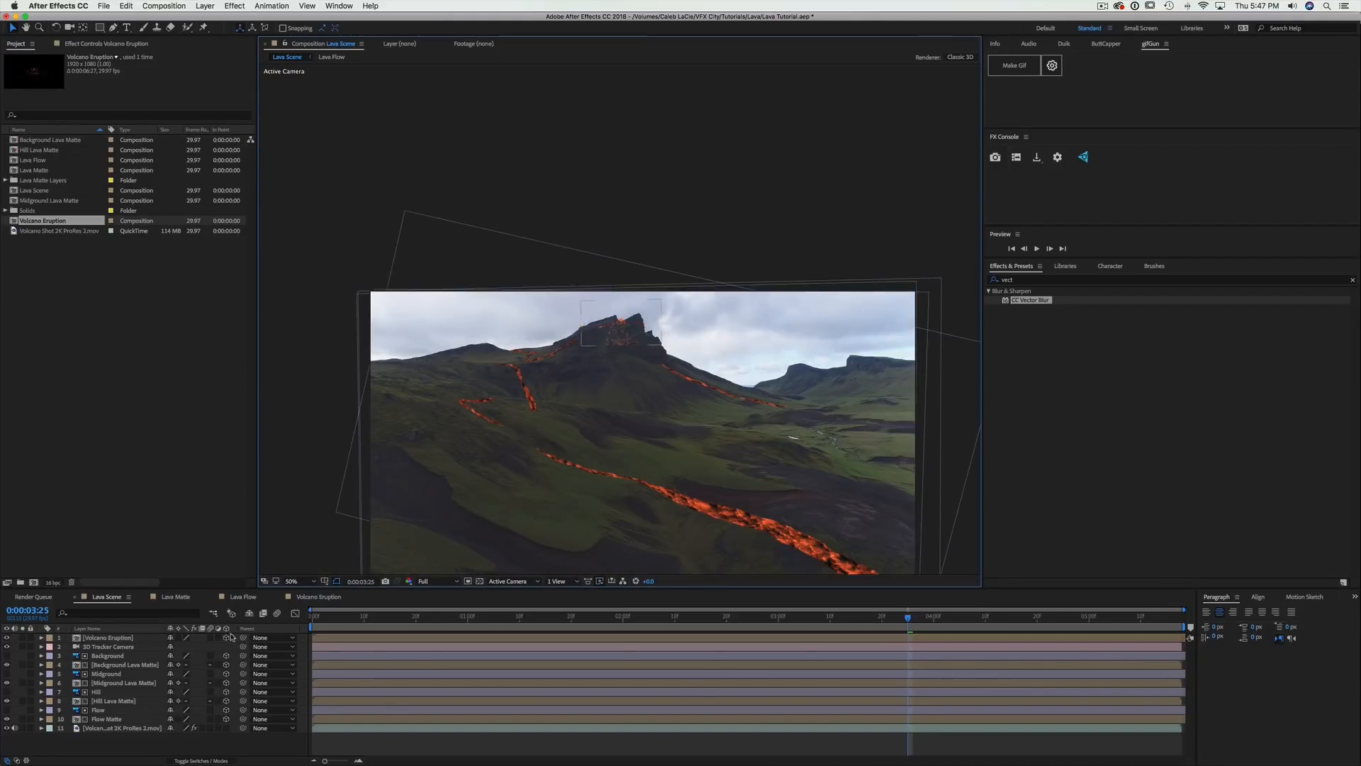
Duplicate the volcano footage layer and place the copy directly below the Volcano Eruption layer
{"action": "left_click", "coordinate": [144, 729]}
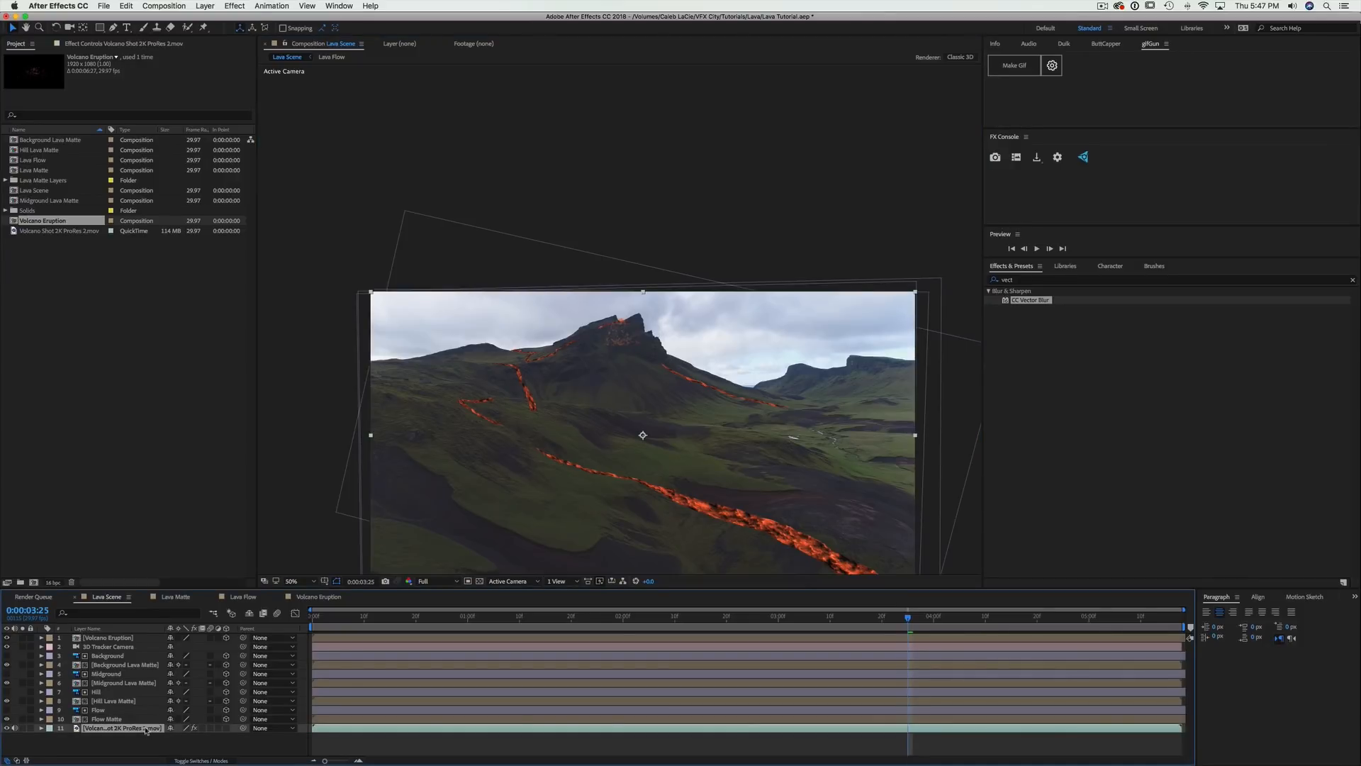
{"action": "key", "text": "super+d"}
{"action": "left_click_drag", "start_coordinate": [132, 731], "coordinate": [124, 645]}
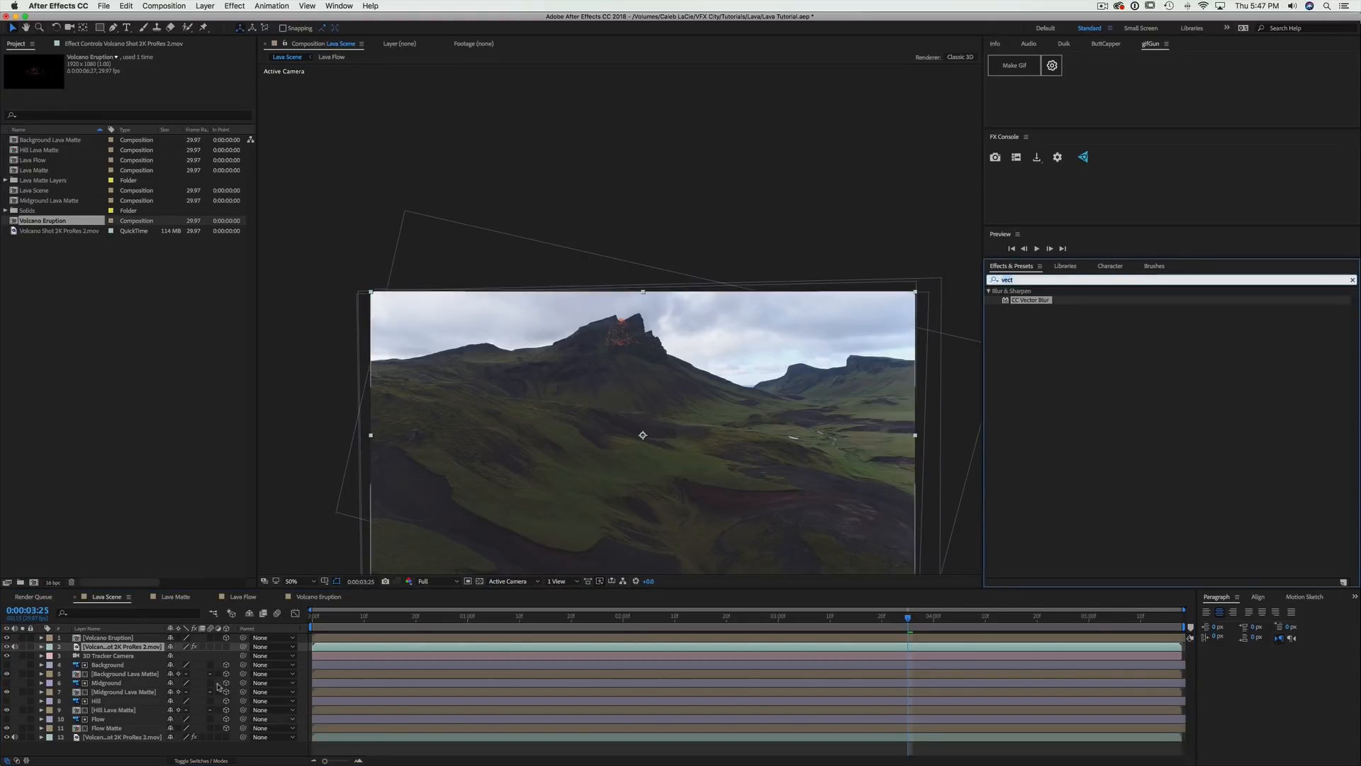
Find the Tint effect and apply it to the duplicated volcano footage layer
{"action": "left_click", "coordinate": [113, 638]}
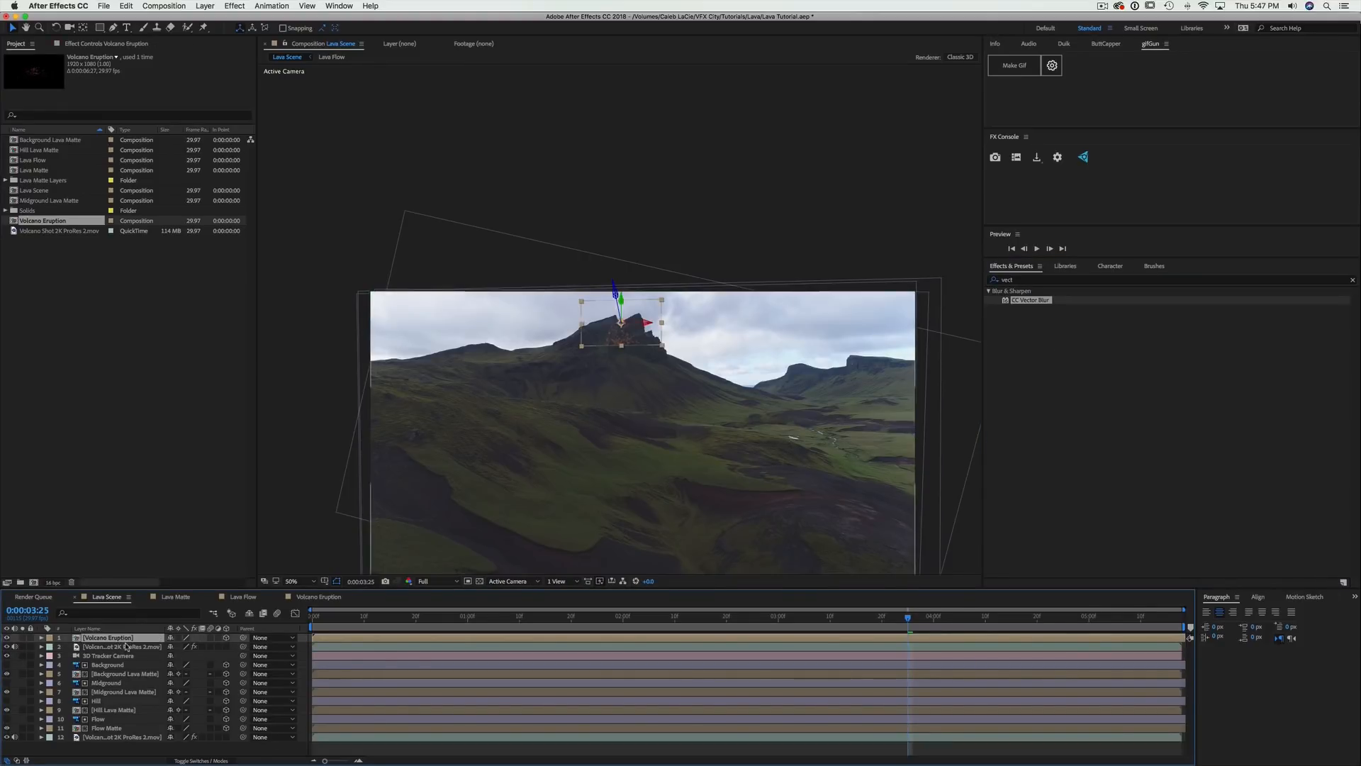
{"action": "left_click", "coordinate": [124, 647]}
{"action": "left_click", "coordinate": [1019, 280]}
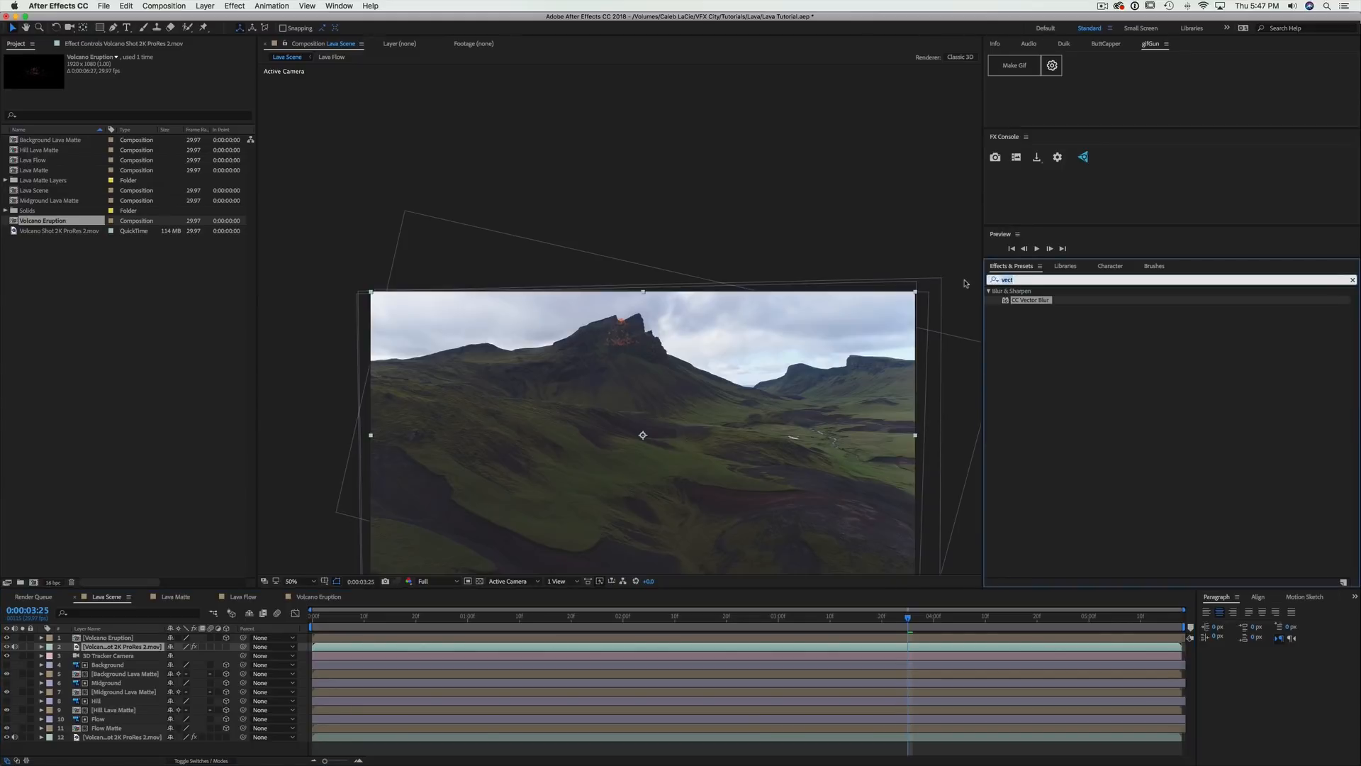
{"action": "type", "text": "tint"}
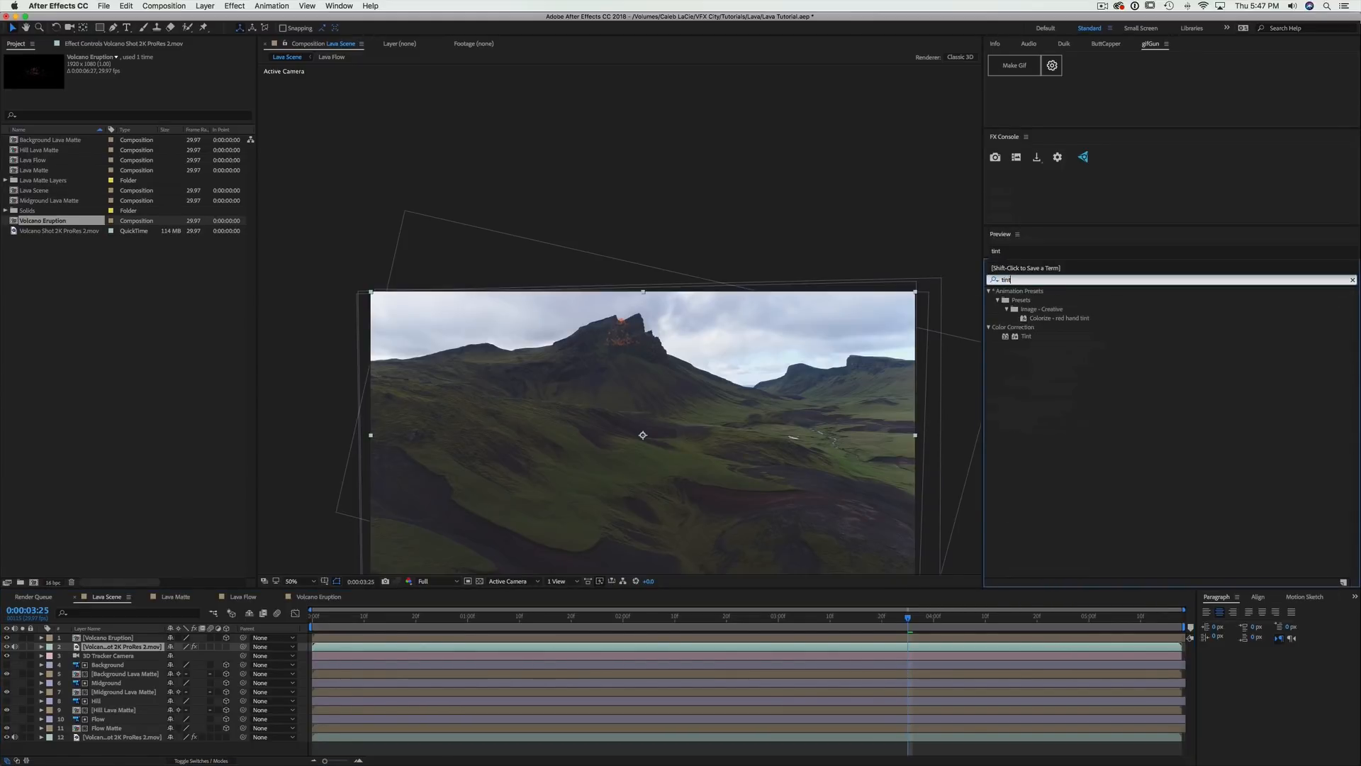
{"action": "left_click_drag", "start_coordinate": [1035, 338], "coordinate": [370, 388]}
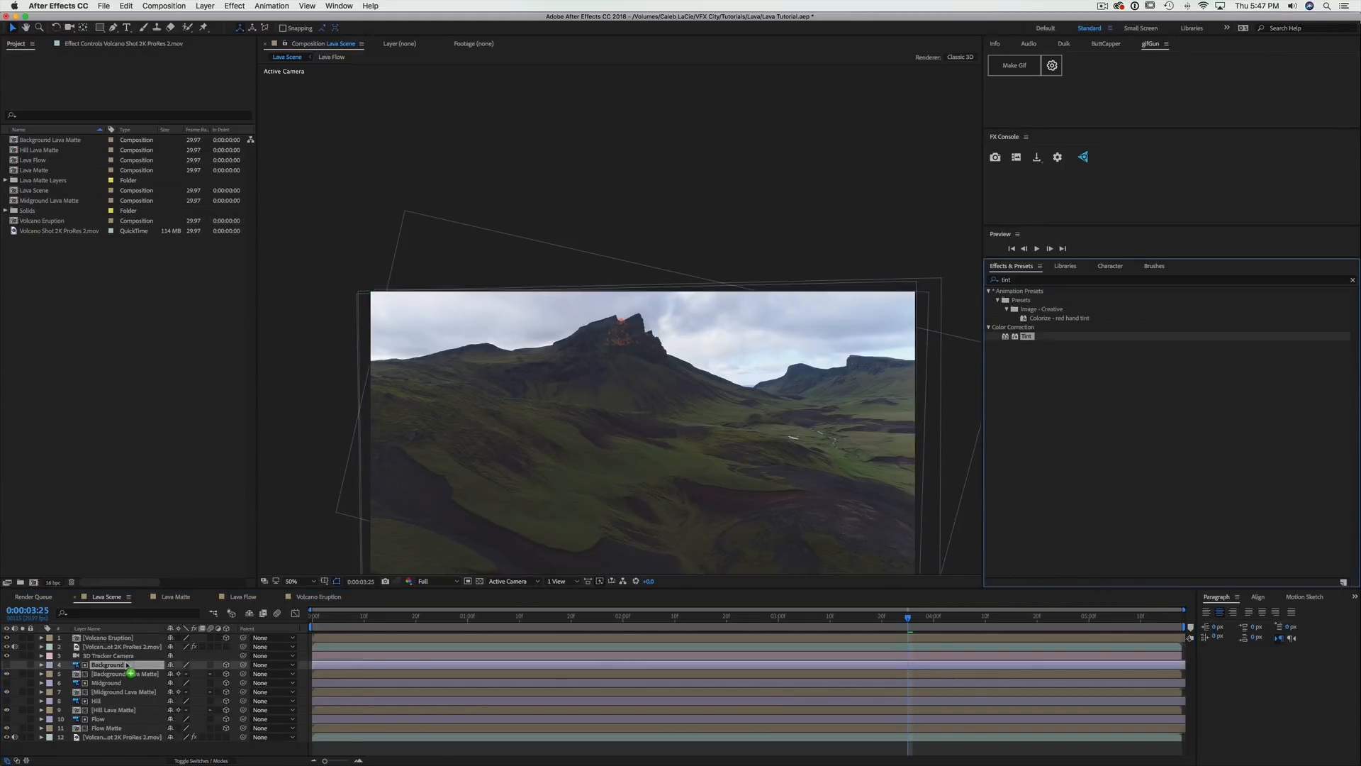
Add Levels to the duplicated footage with Input White about 21717 and Input Black about 20432 for a white sky and black land
{"action": "left_click", "coordinate": [1042, 280]}
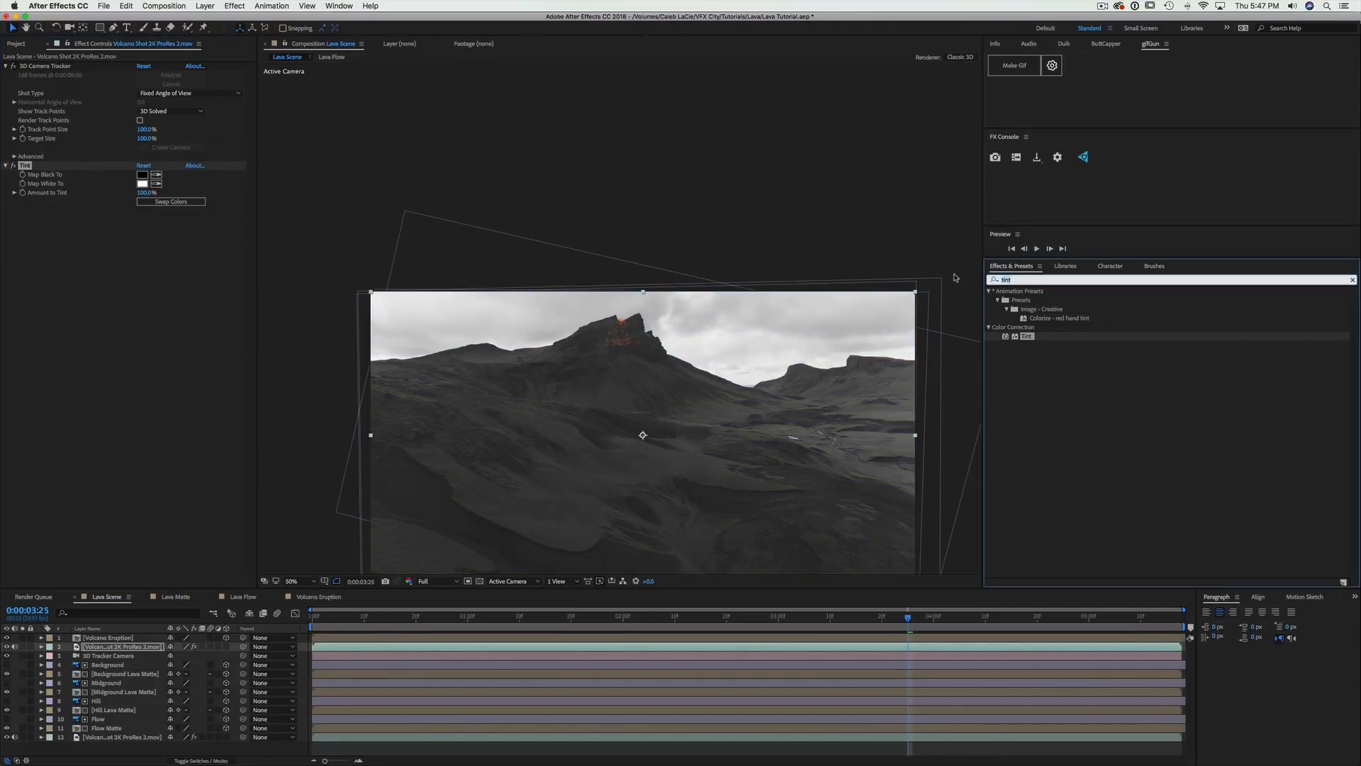
{"action": "type", "text": "levels"}
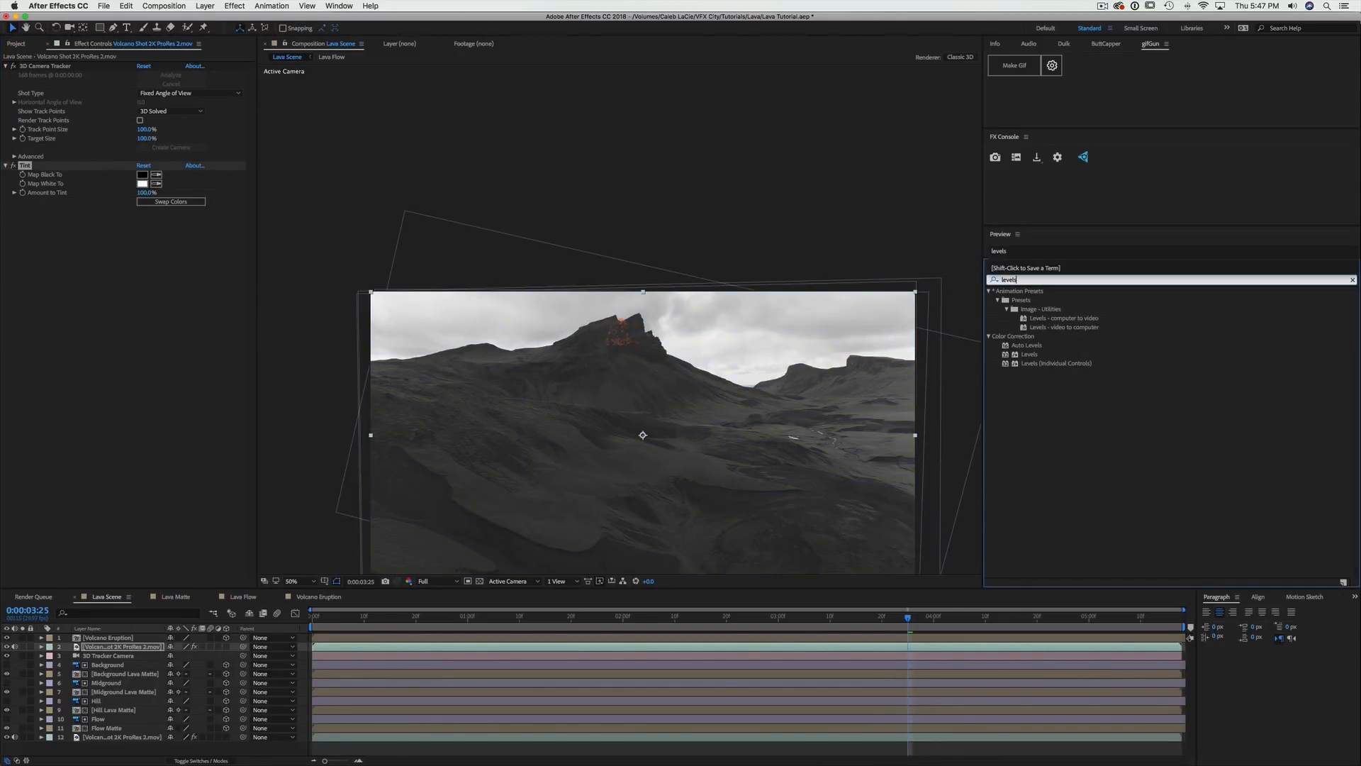
{"action": "left_click_drag", "start_coordinate": [1041, 361], "coordinate": [129, 652]}
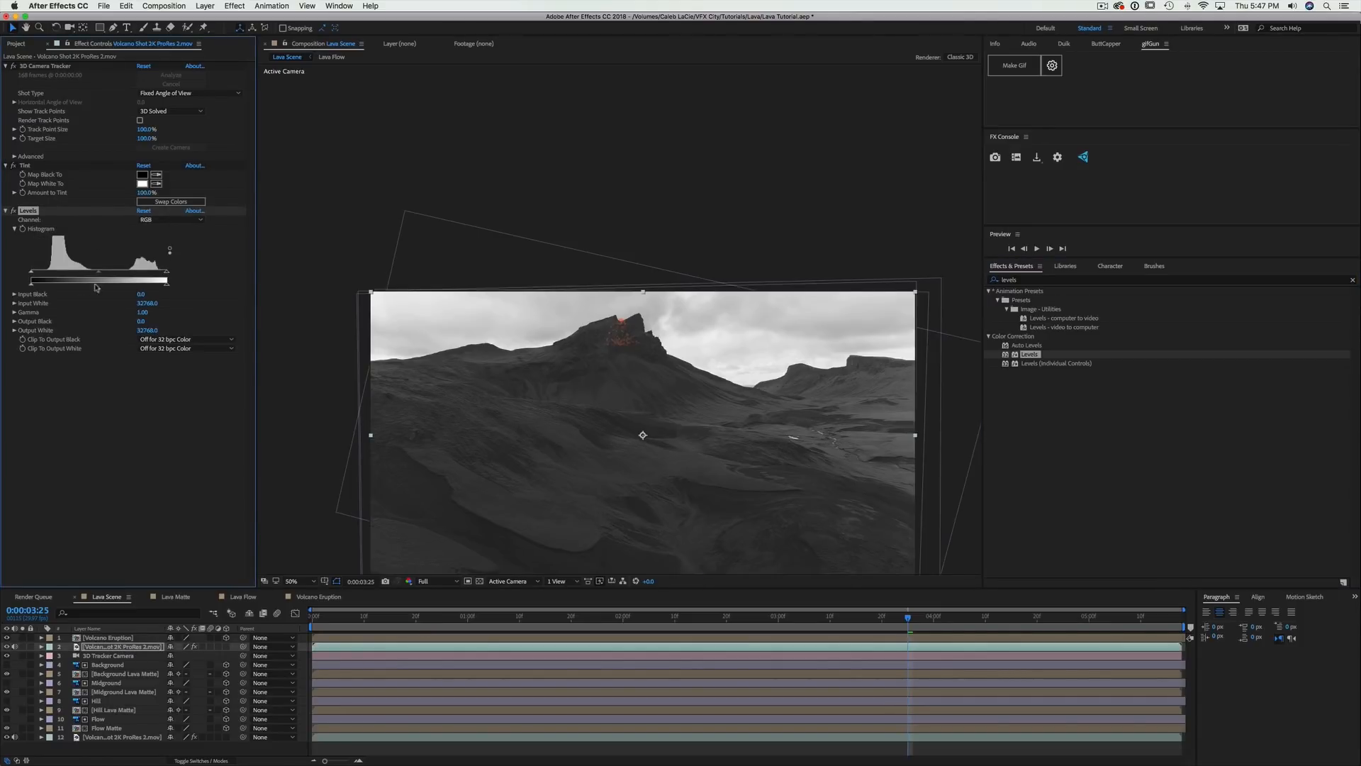
{"action": "left_click_drag", "start_coordinate": [167, 274], "coordinate": [120, 272]}
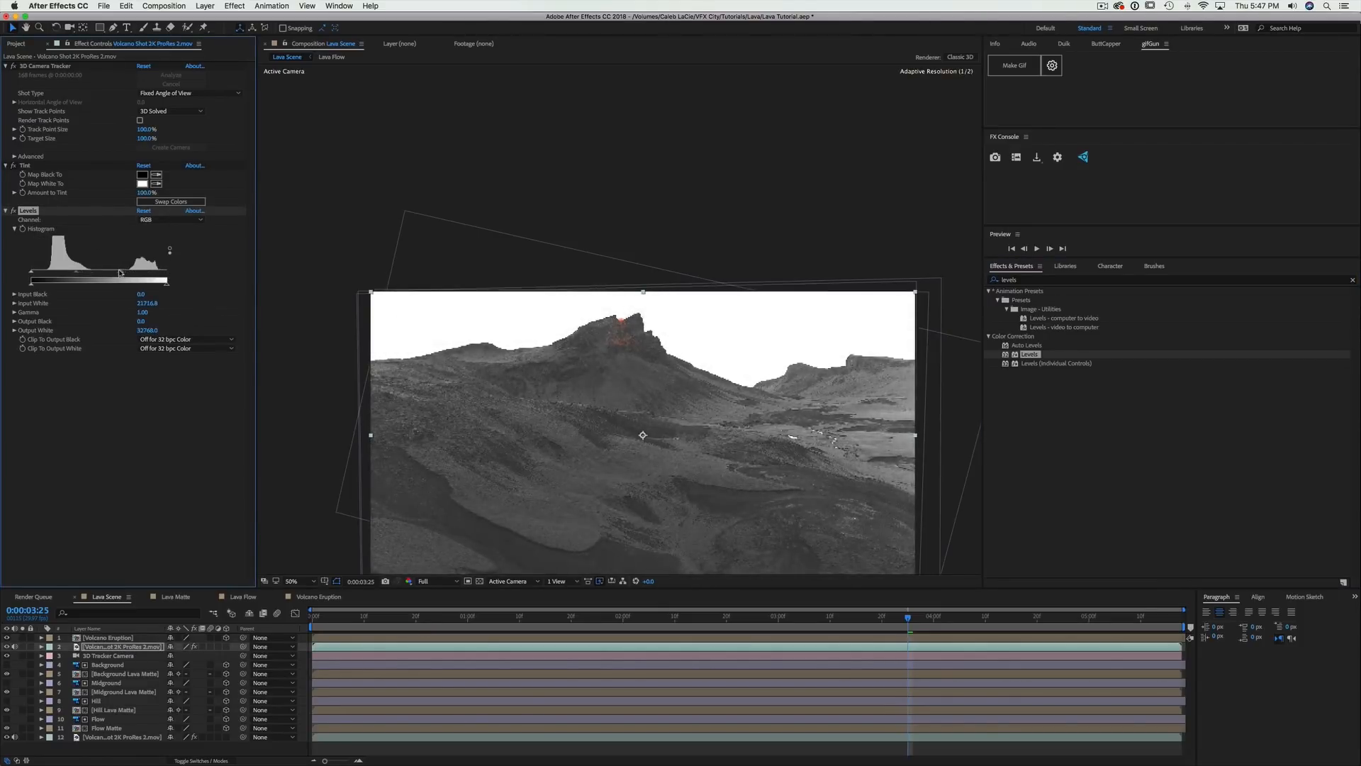
{"action": "left_click_drag", "start_coordinate": [30, 274], "coordinate": [116, 279]}
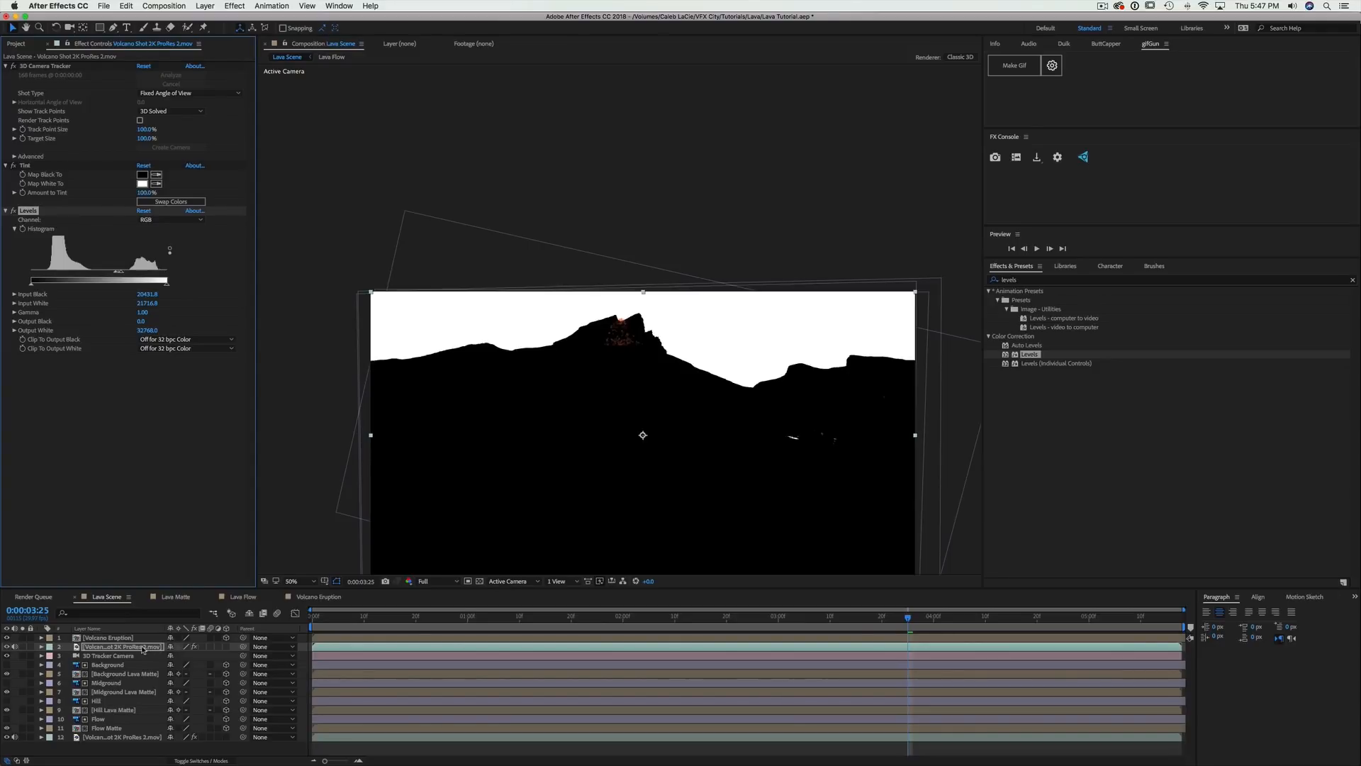
Place the black-and-white footage copy above the Volcano Eruption layer and use it as that layer's luma track matte
{"action": "left_click_drag", "start_coordinate": [143, 648], "coordinate": [145, 634]}
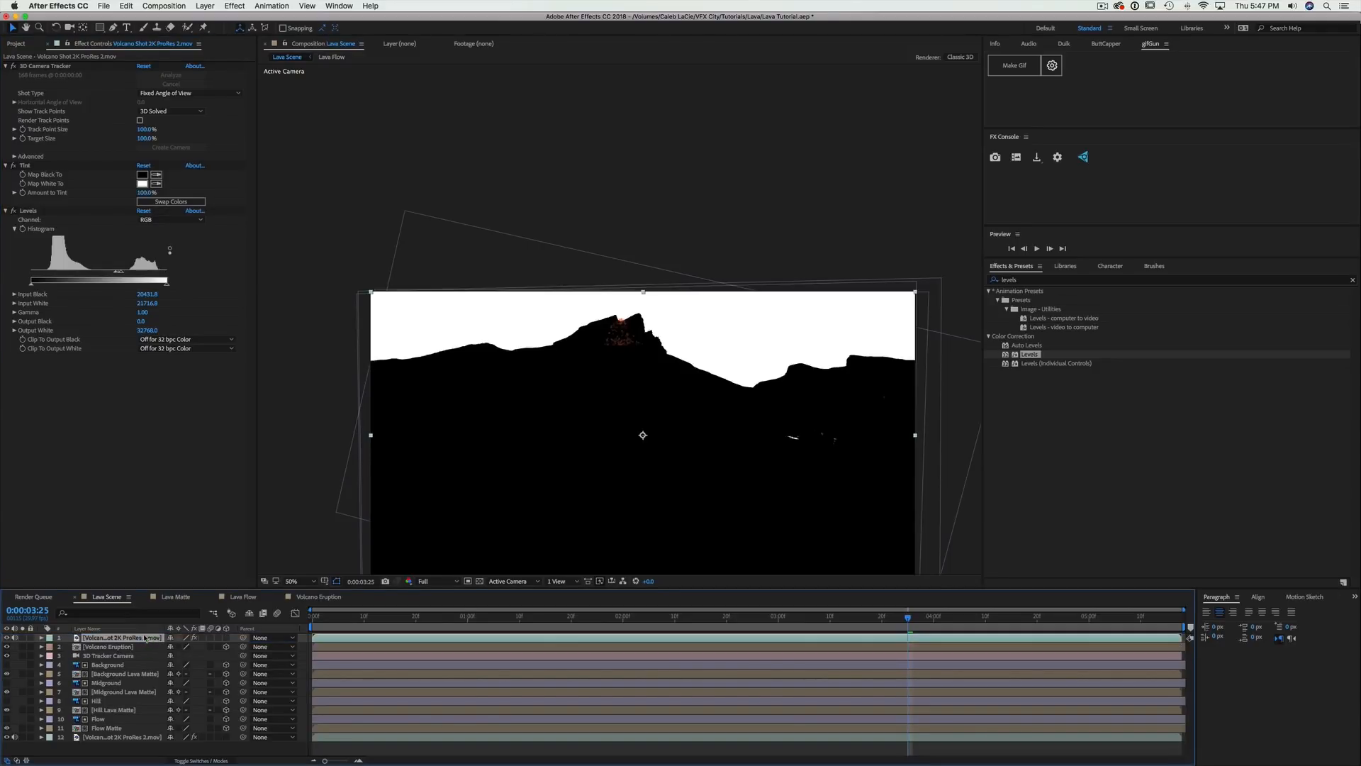
{"action": "left_click", "coordinate": [194, 761]}
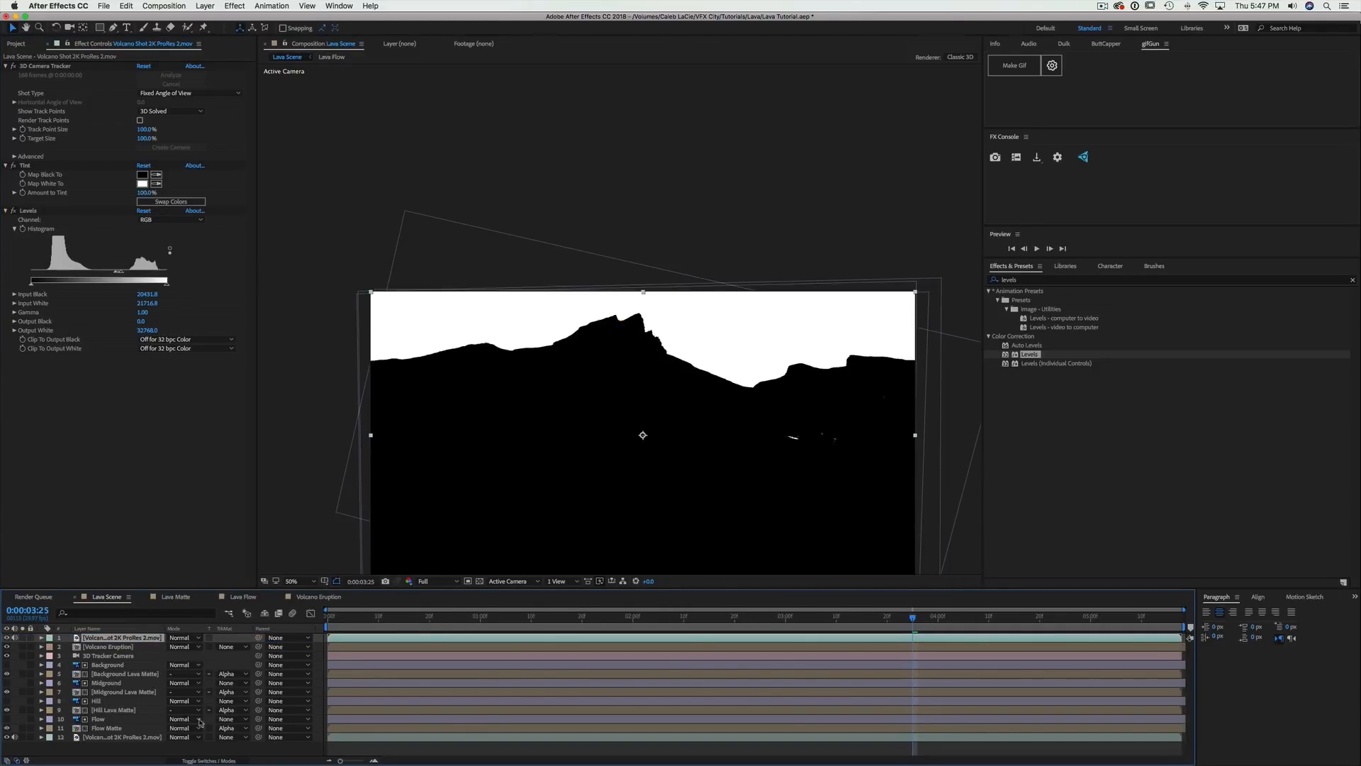
{"action": "left_click", "coordinate": [228, 648]}
{"action": "left_click", "coordinate": [241, 696]}
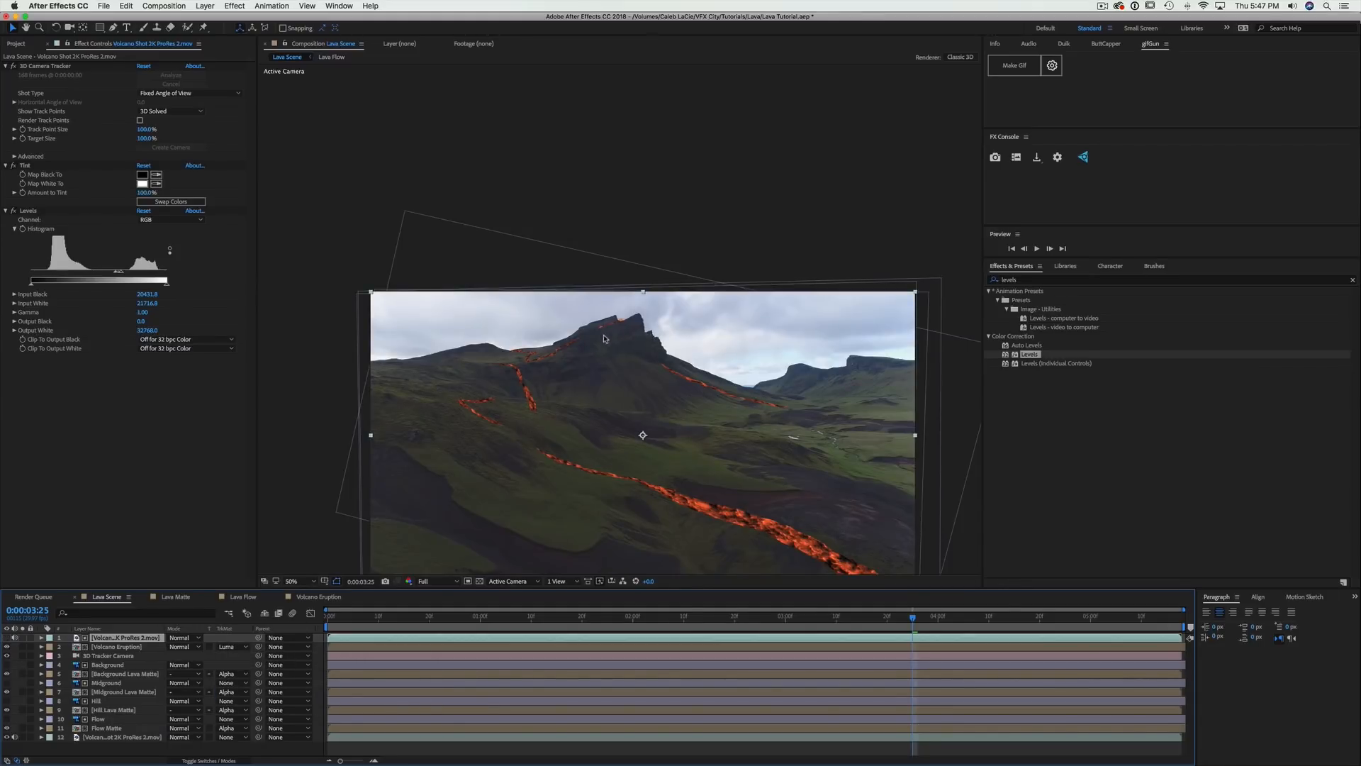
Solo the matte footage to inspect it alone, restore the full scene and select the Volcano Eruption layer
{"action": "left_click", "coordinate": [22, 637]}
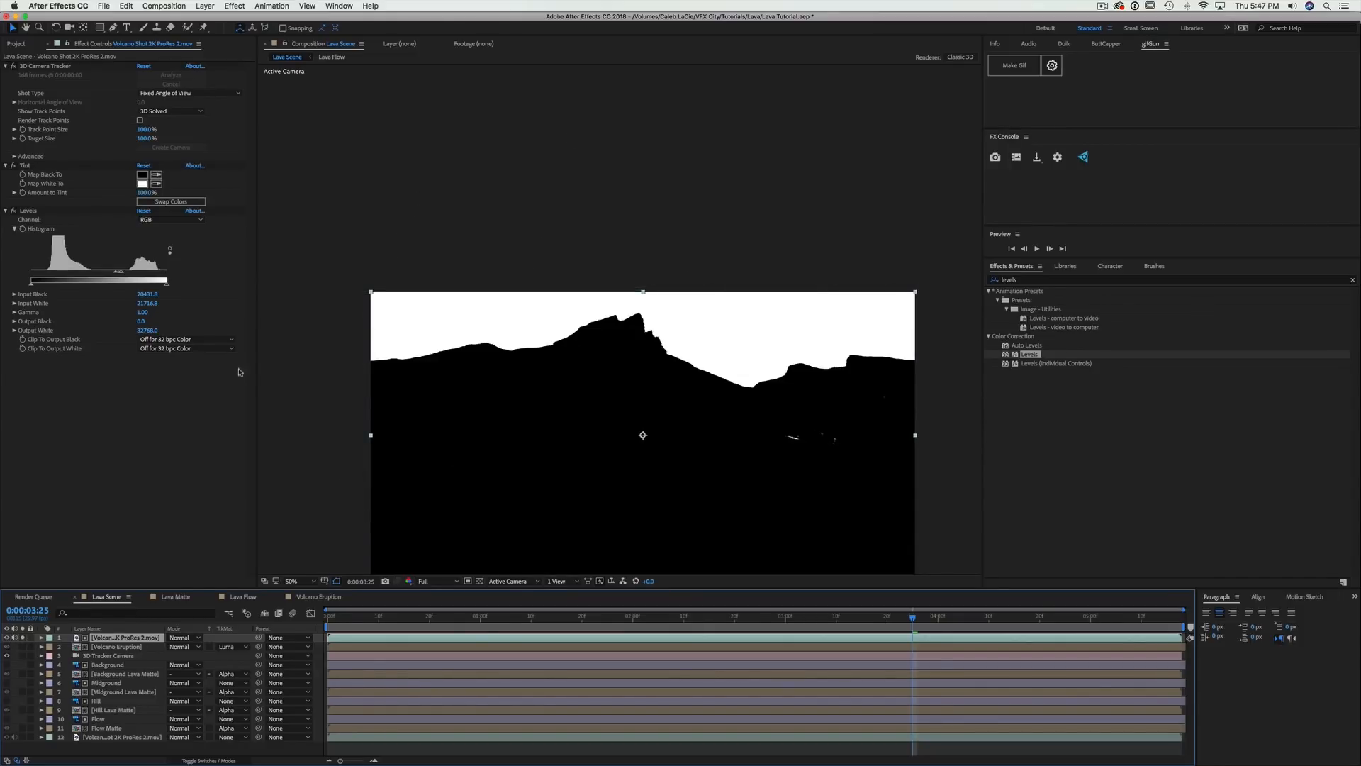
{"action": "left_click", "coordinate": [22, 638]}
{"action": "left_click", "coordinate": [99, 648]}
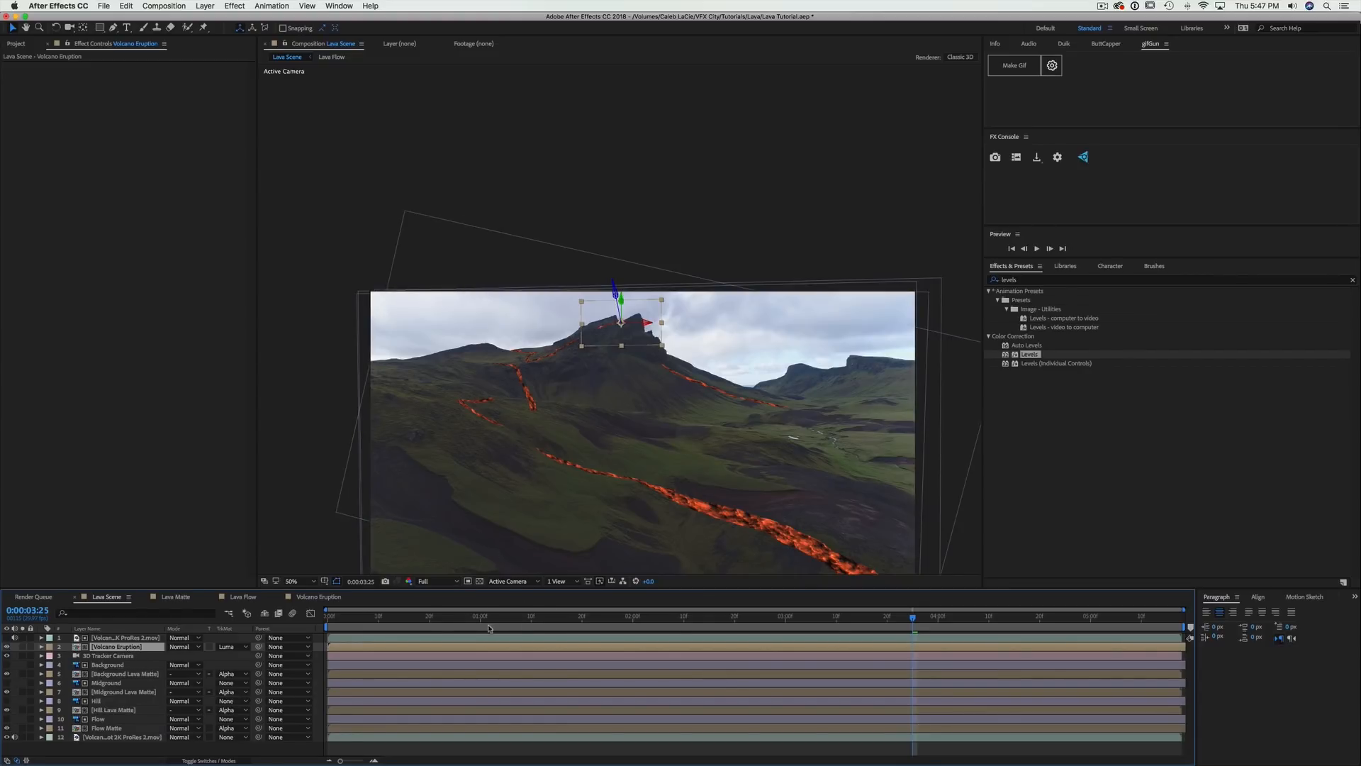
Preview the matted eruption over time and examine the crater edge up close
{"action": "key", "text": "space"}
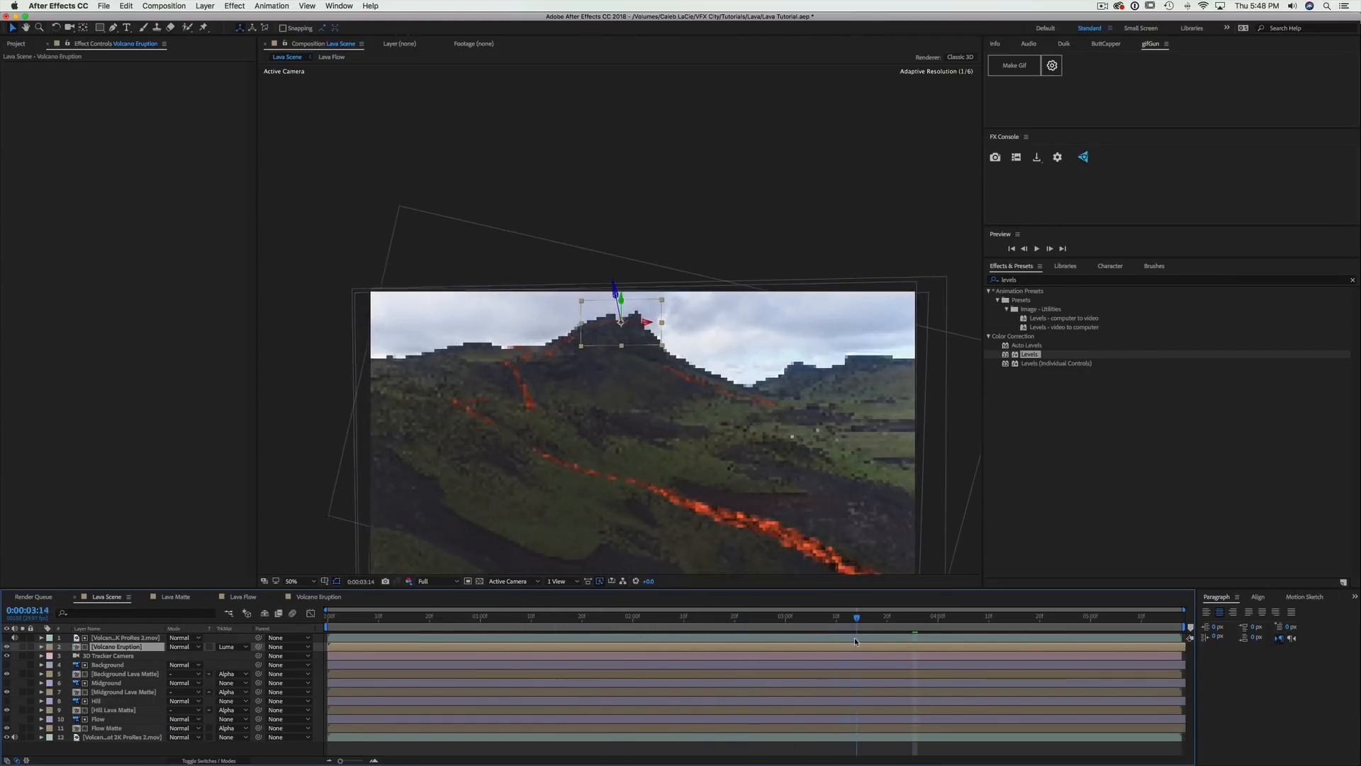
{"action": "key", "text": "space"}
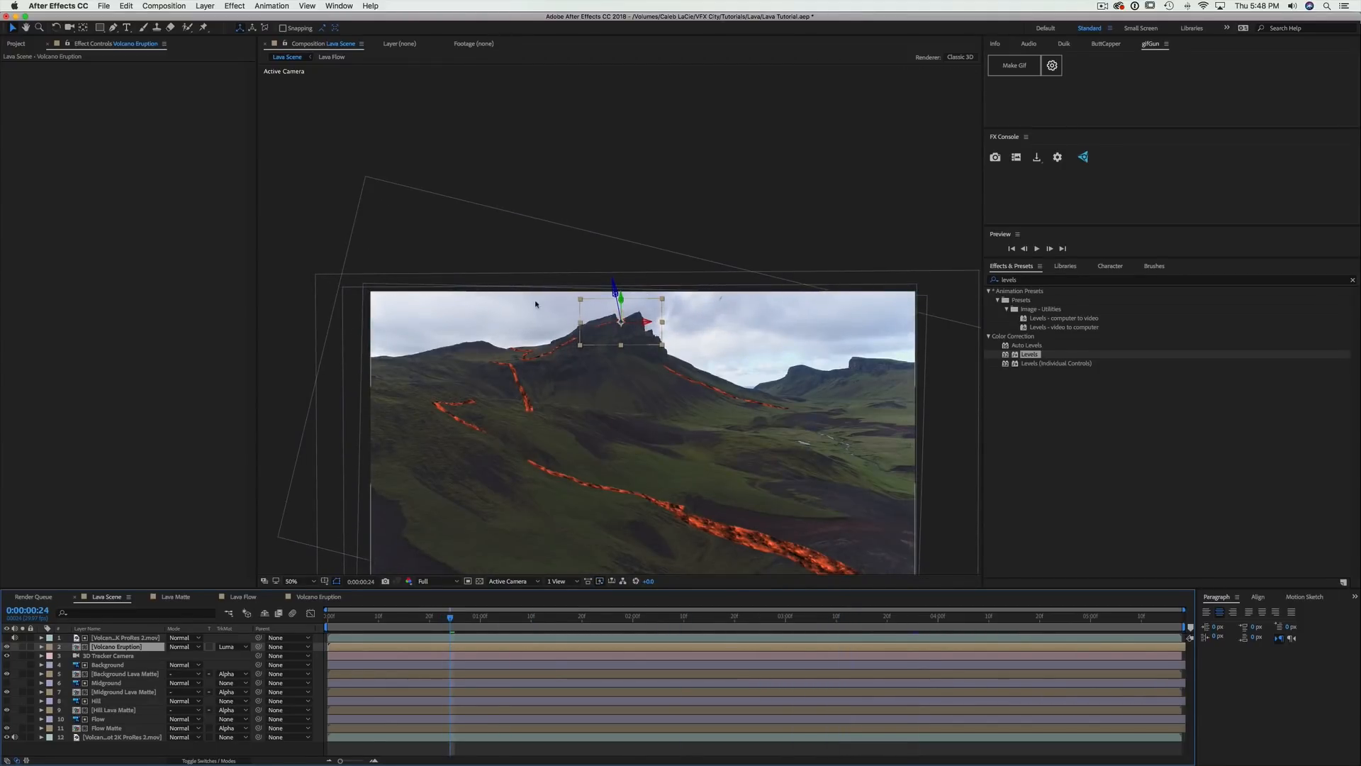
{"action": "scroll", "coordinate": [535, 304], "scroll_direction": "up", "scroll_amount": 2}
{"action": "scroll", "coordinate": [627, 280], "scroll_direction": "up", "scroll_amount": 2}
{"action": "left_click_drag", "start_coordinate": [650, 258], "coordinate": [644, 293]}
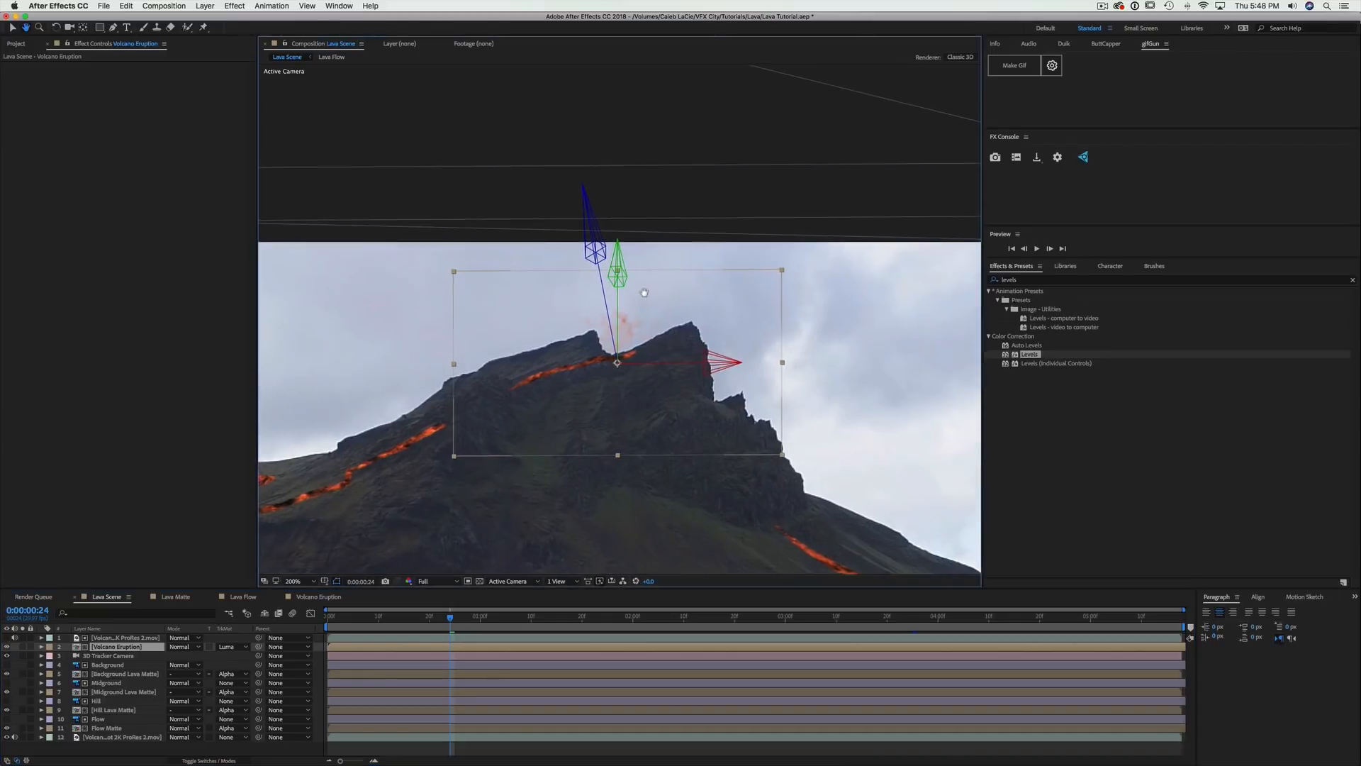
{"action": "key", "text": "v"}
{"action": "key", "text": "space"}
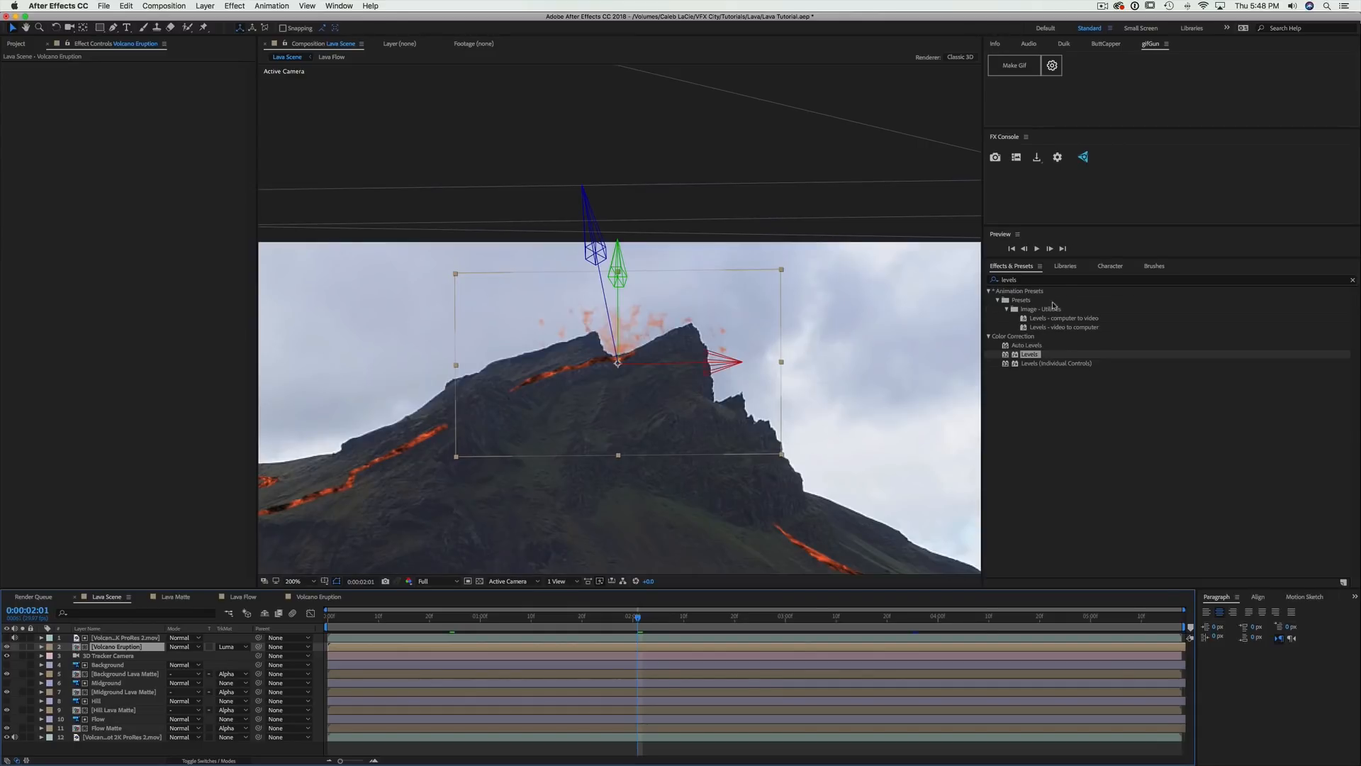
Apply Levels to the Volcano Eruption layer and set its Alpha channel's Input White to about 11,600
{"action": "left_click", "coordinate": [1046, 281]}
{"action": "left_click_drag", "start_coordinate": [1030, 354], "coordinate": [100, 647]}
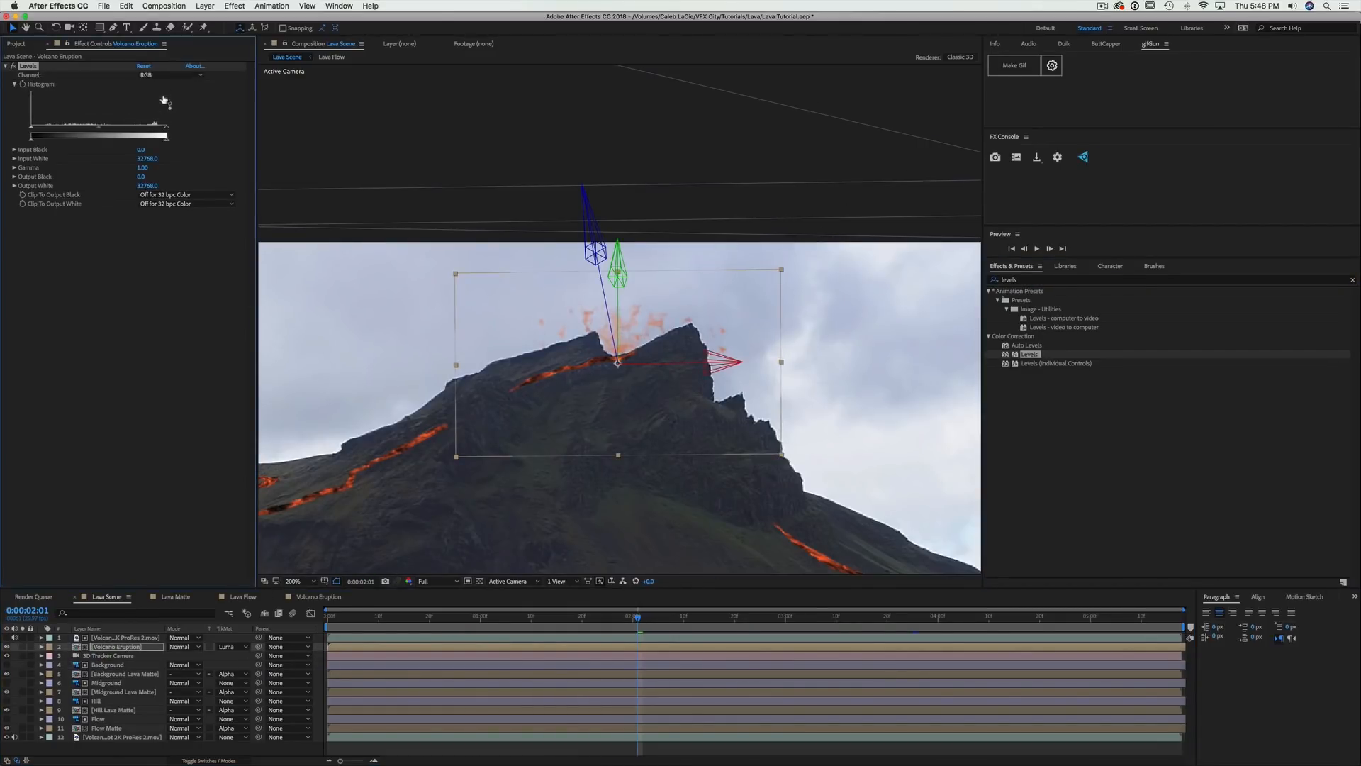
{"action": "left_click", "coordinate": [166, 76]}
{"action": "left_click", "coordinate": [166, 131]}
{"action": "left_click_drag", "start_coordinate": [165, 130], "coordinate": [79, 134]}
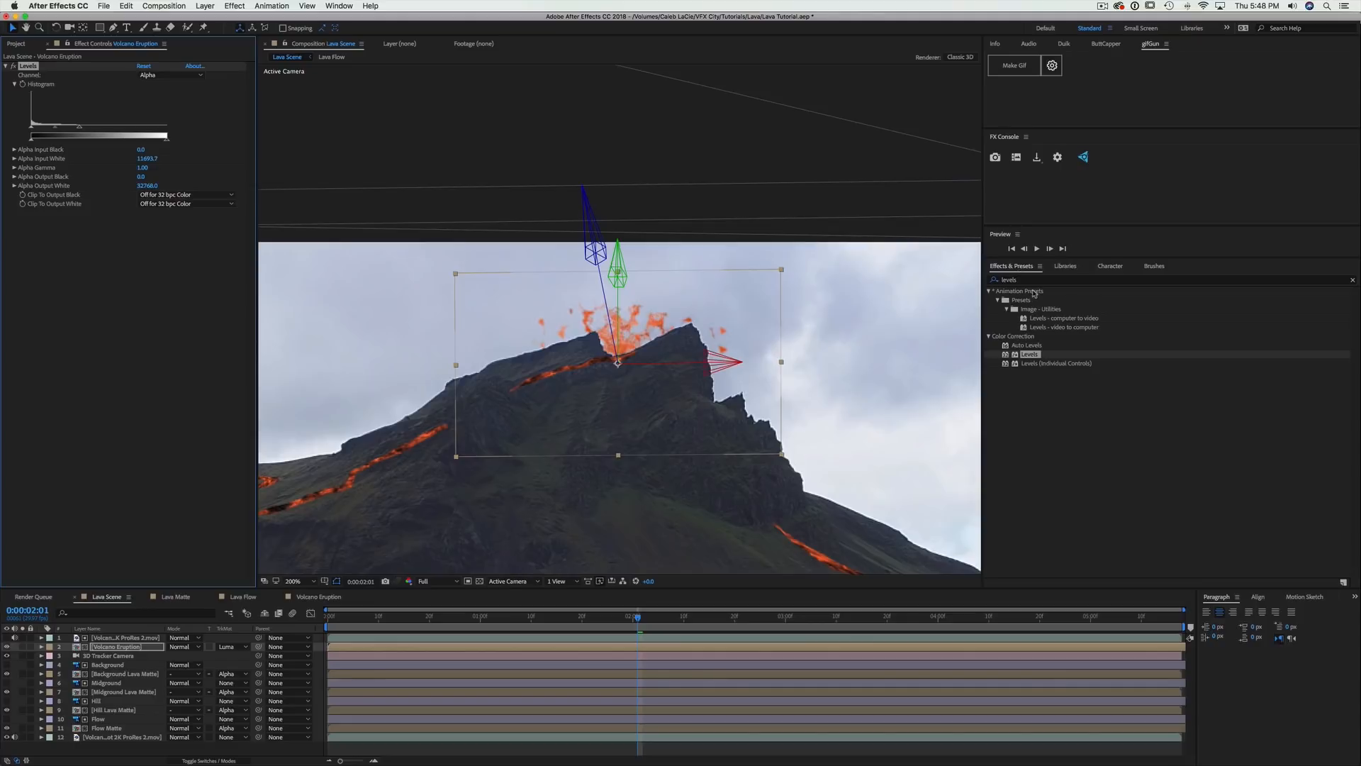
Review the matted eruption in the wider Lava Scene at different zoom levels and times, ending at the first frame
{"action": "left_click_drag", "start_coordinate": [1040, 281], "coordinate": [976, 281]}
{"action": "key", "text": "comma"}
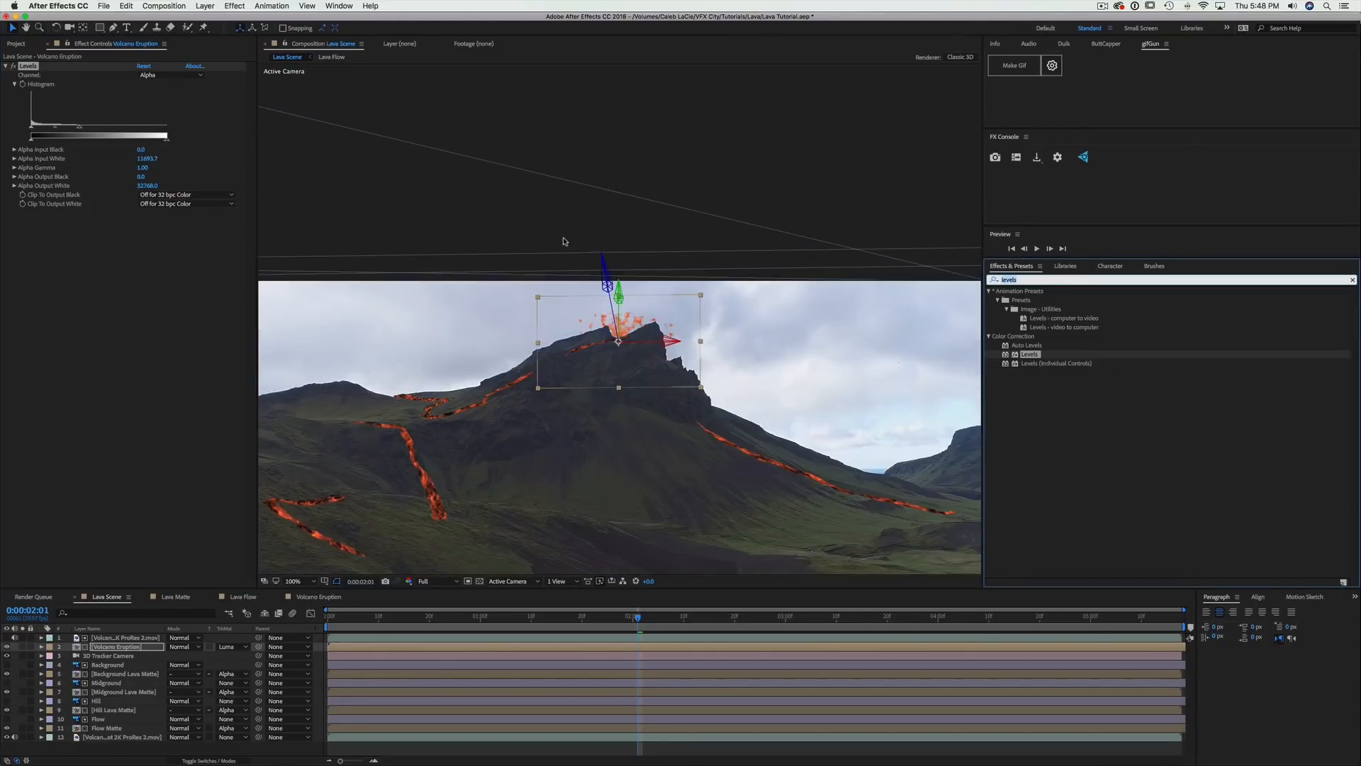
{"action": "left_click", "coordinate": [603, 176]}
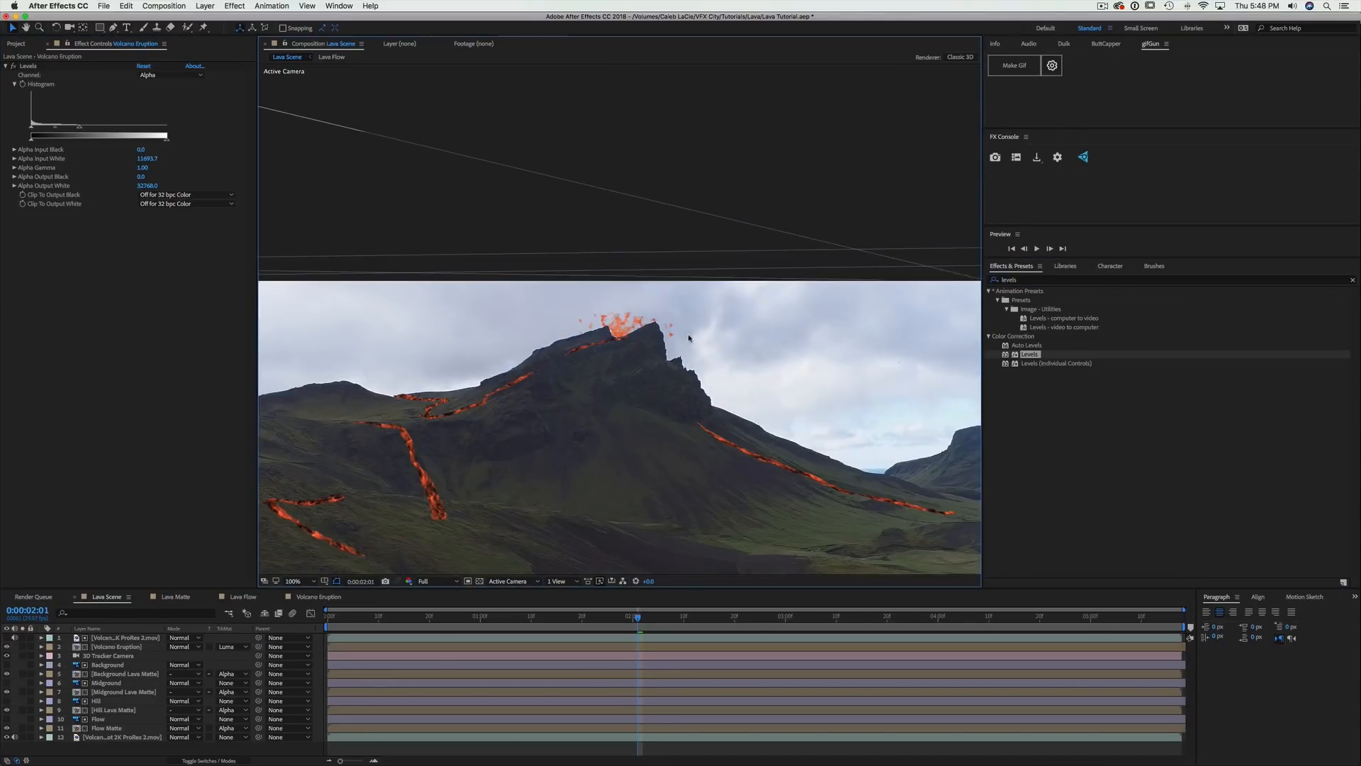
{"action": "key", "text": "comma"}
{"action": "key", "text": "comma"}
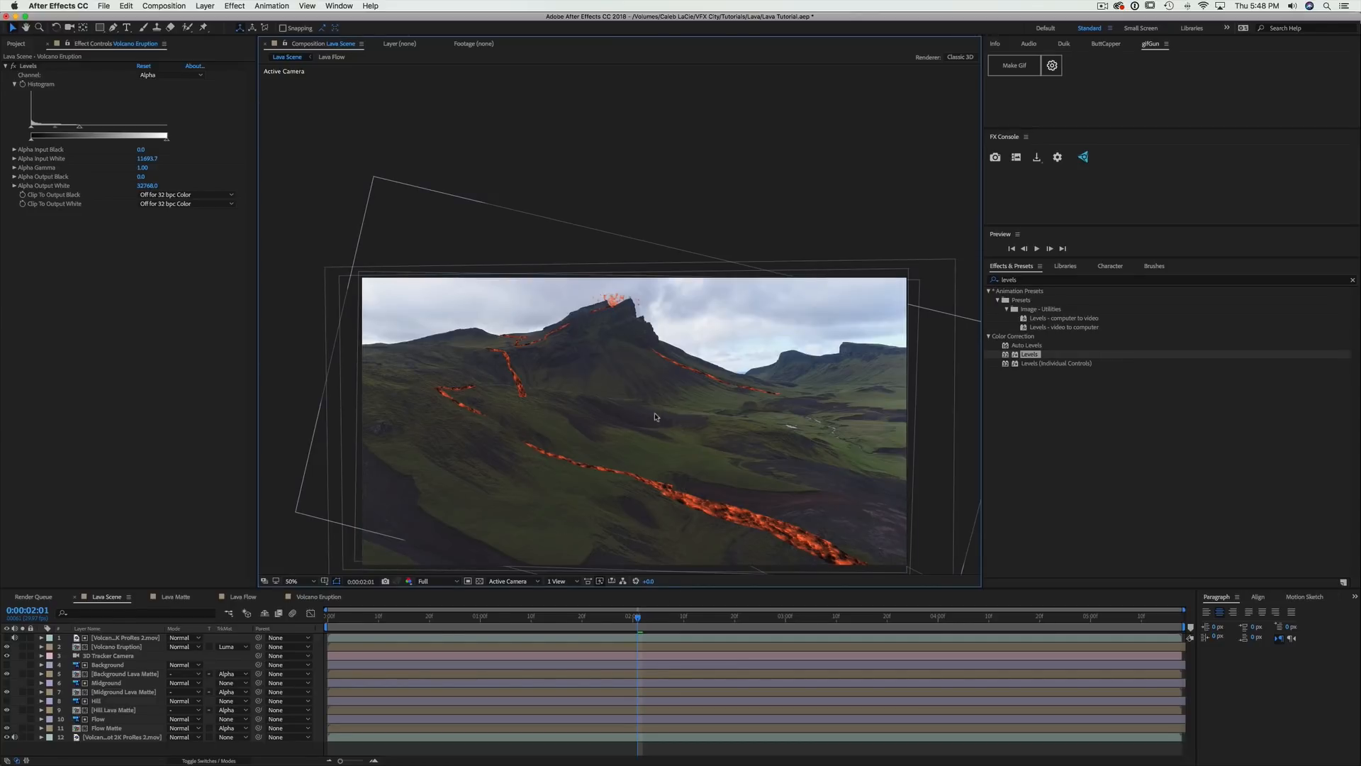
{"action": "key", "text": "period"}
{"action": "left_click_drag", "start_coordinate": [482, 386], "coordinate": [529, 386]}
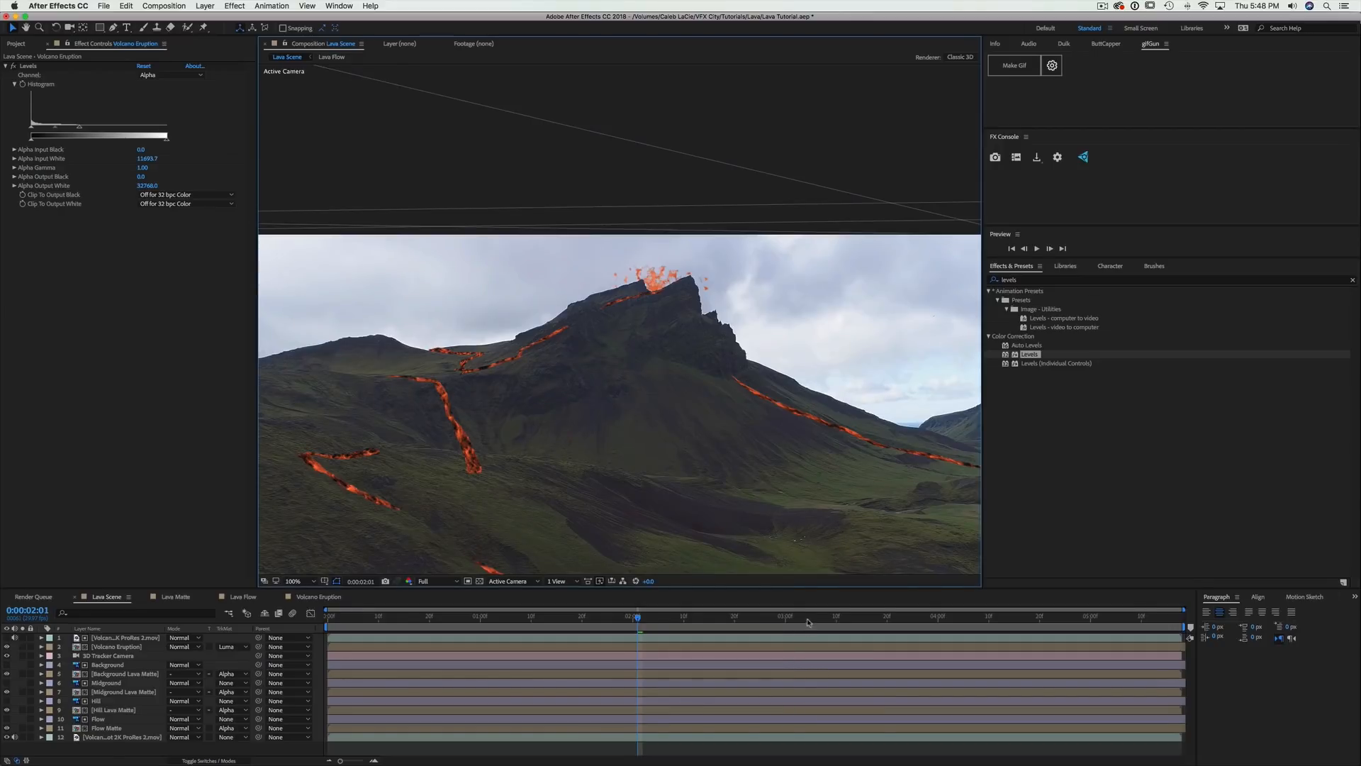
{"action": "left_click", "coordinate": [974, 622]}
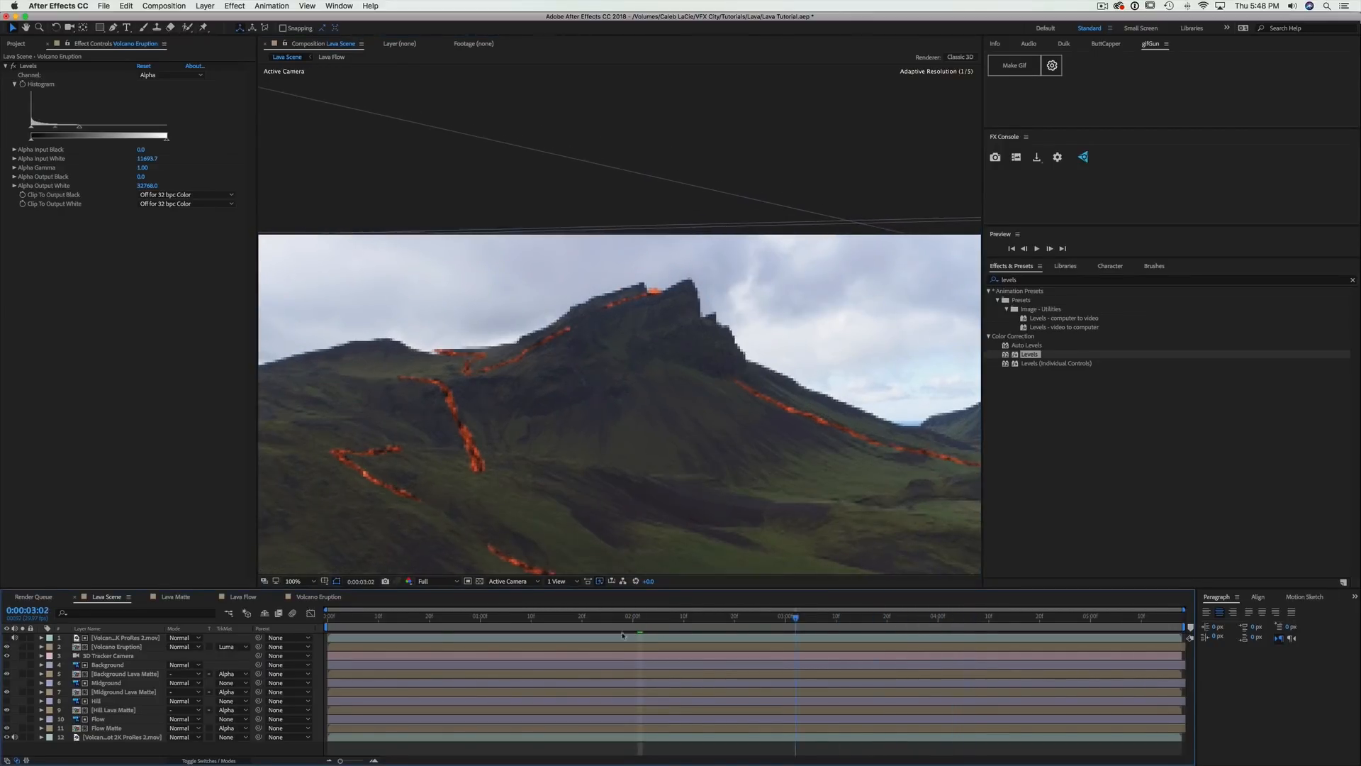
{"action": "key", "text": "Home"}
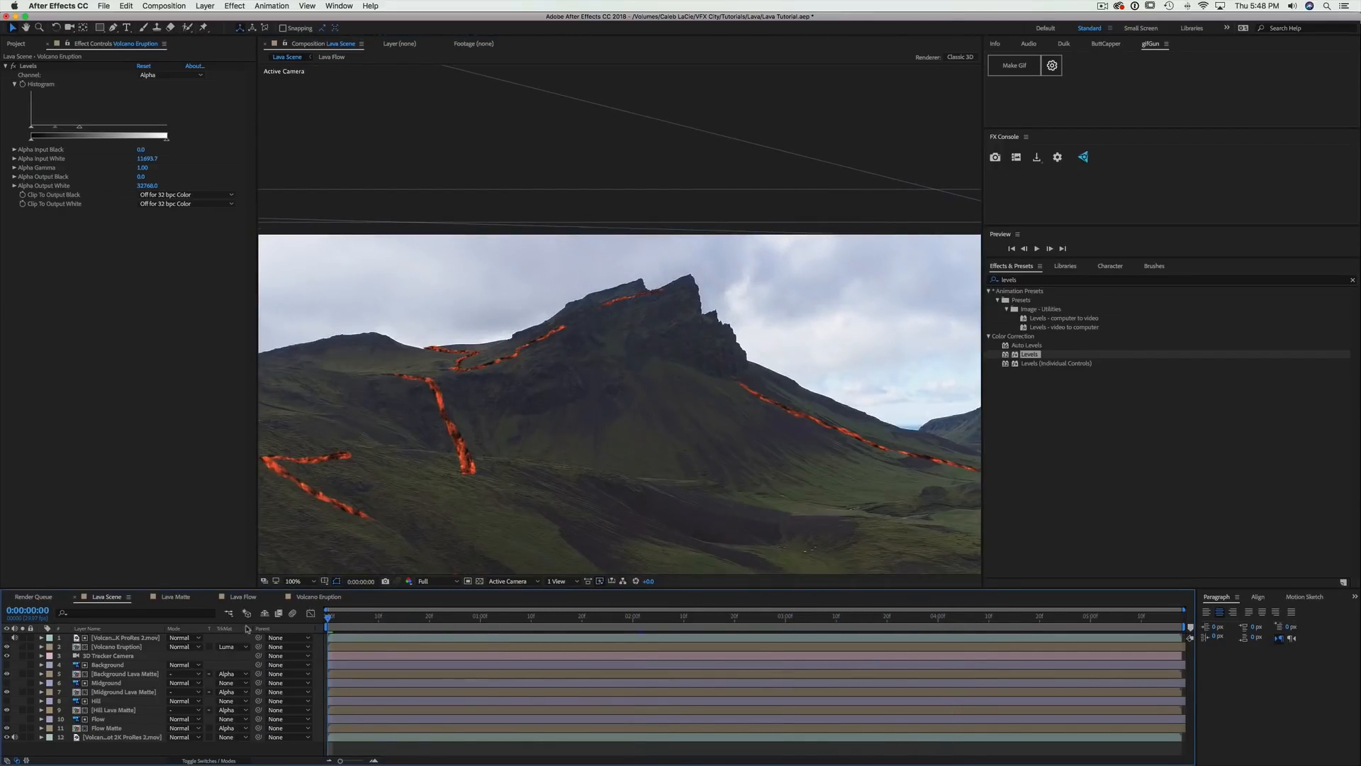
Draw a closed, rounded Pen mask on the Midground Lava Matte layer around the lava's lower end, with its upper edge along the ridge line
{"action": "left_click", "coordinate": [122, 692]}
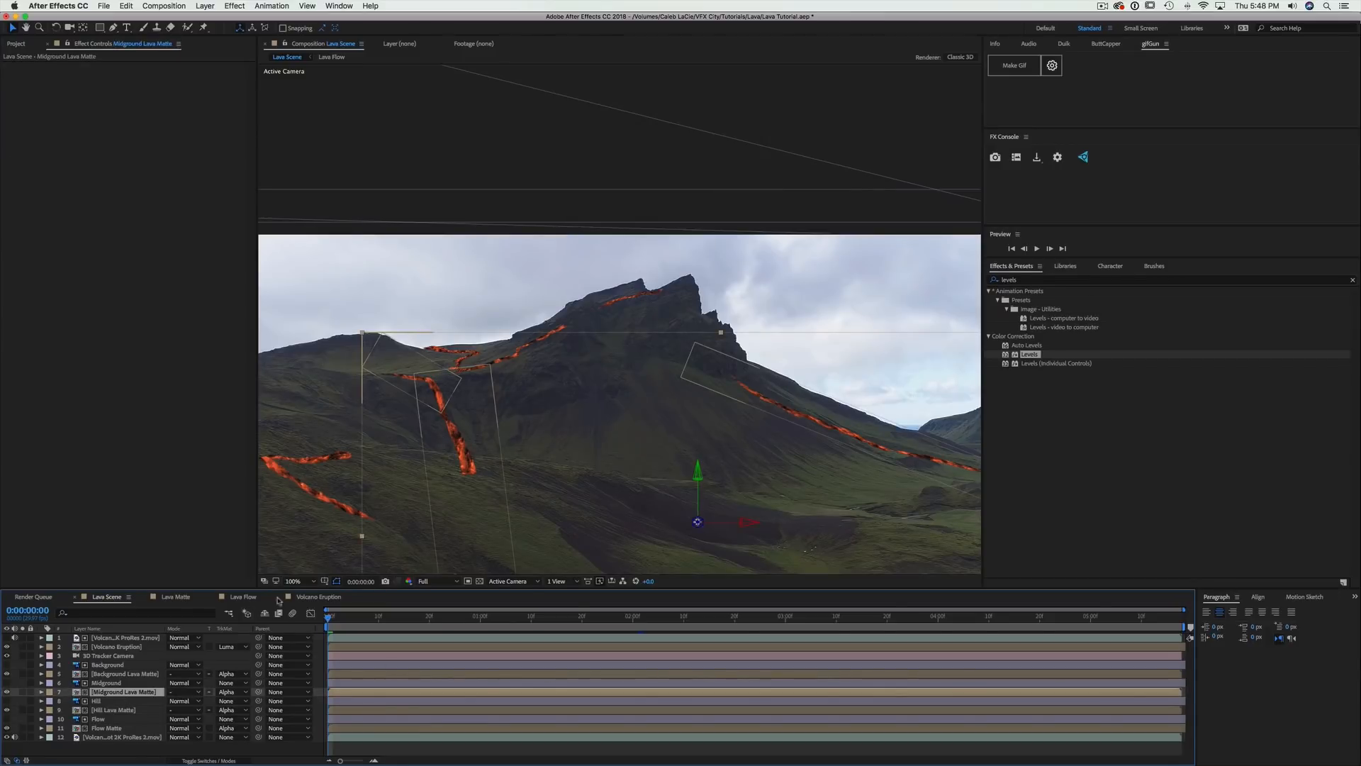
{"action": "key", "text": "period"}
{"action": "left_click_drag", "start_coordinate": [471, 452], "coordinate": [828, 284]}
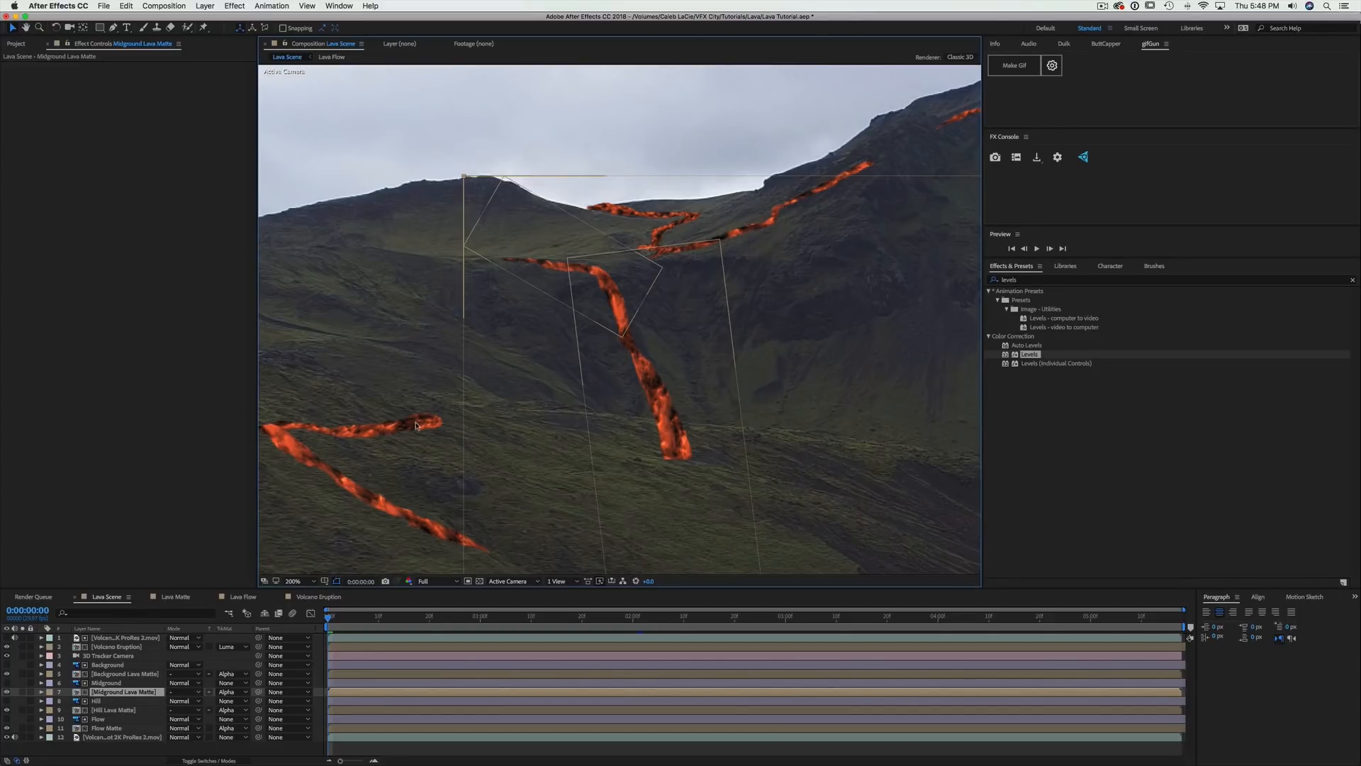
{"action": "left_click", "coordinate": [106, 683]}
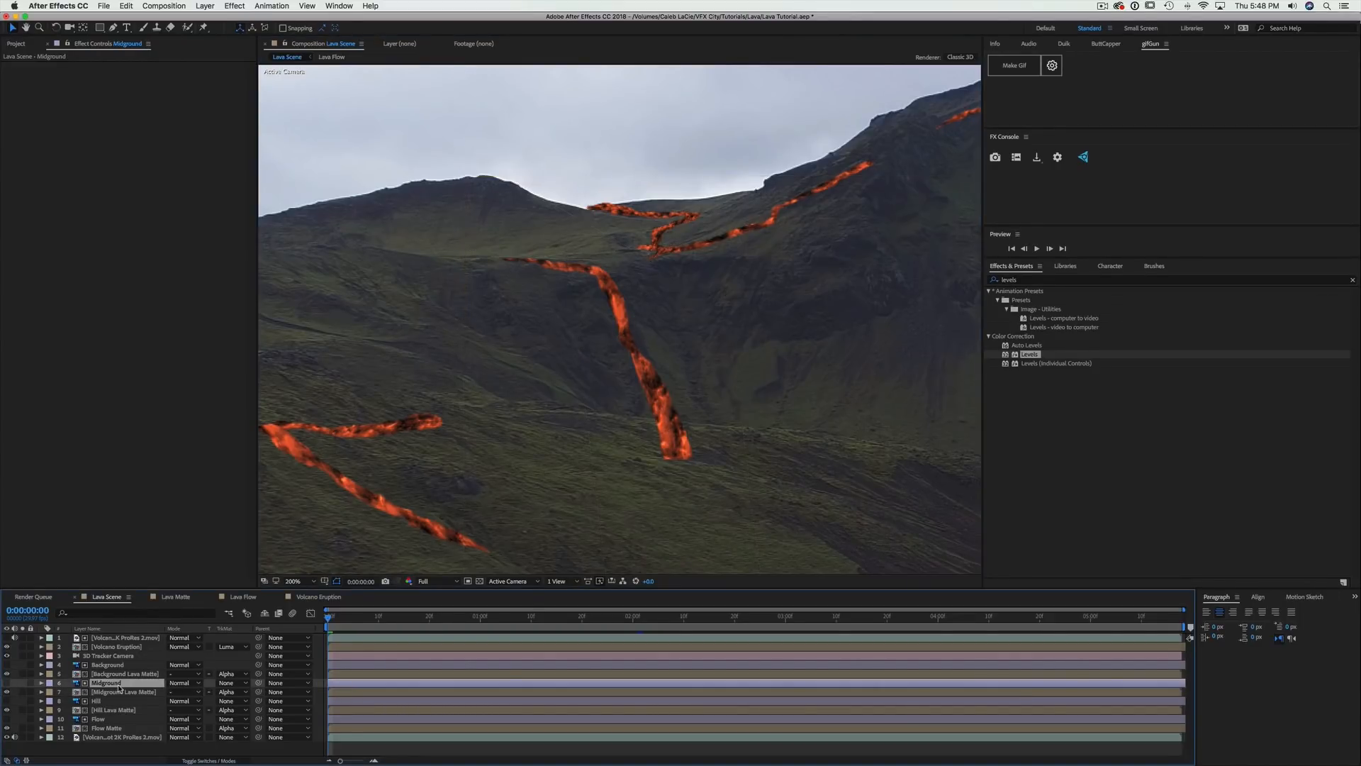
{"action": "left_click", "coordinate": [132, 692]}
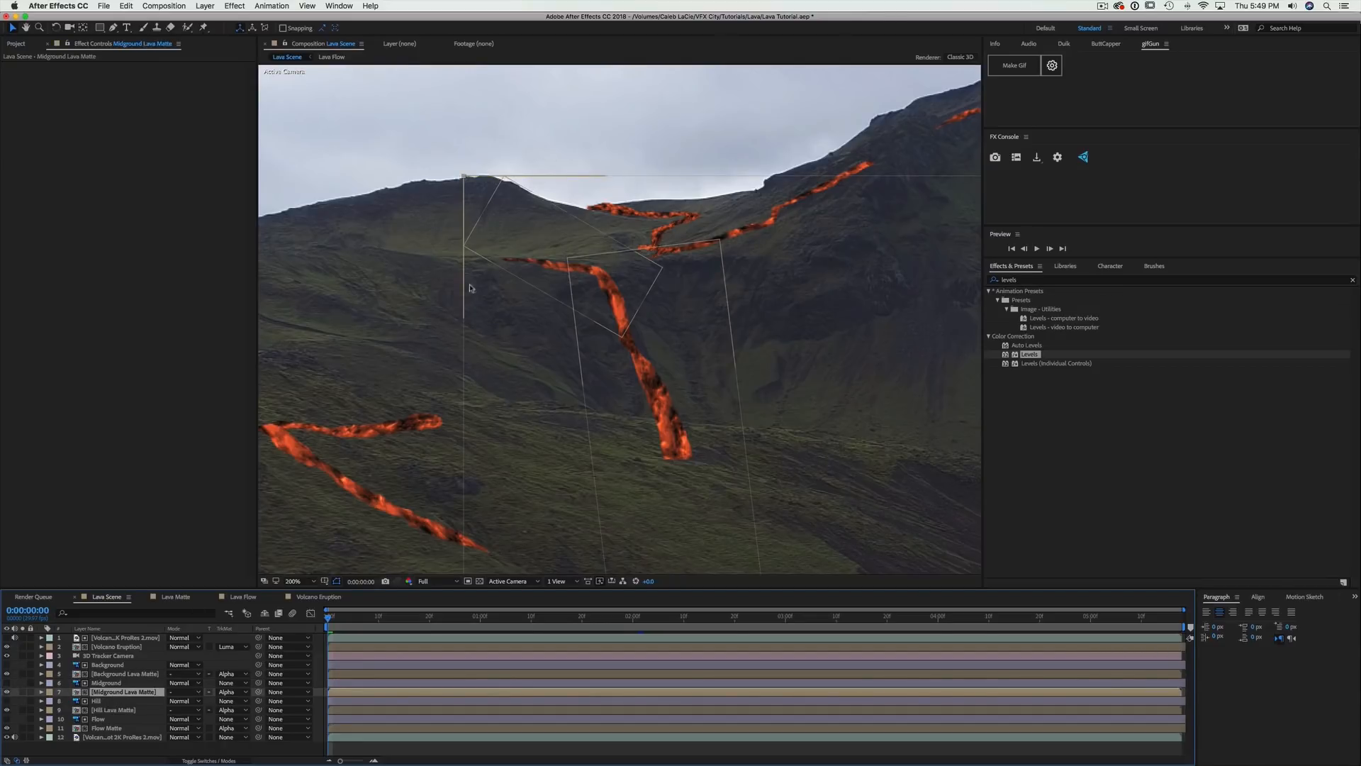
{"action": "left_click", "coordinate": [114, 27]}
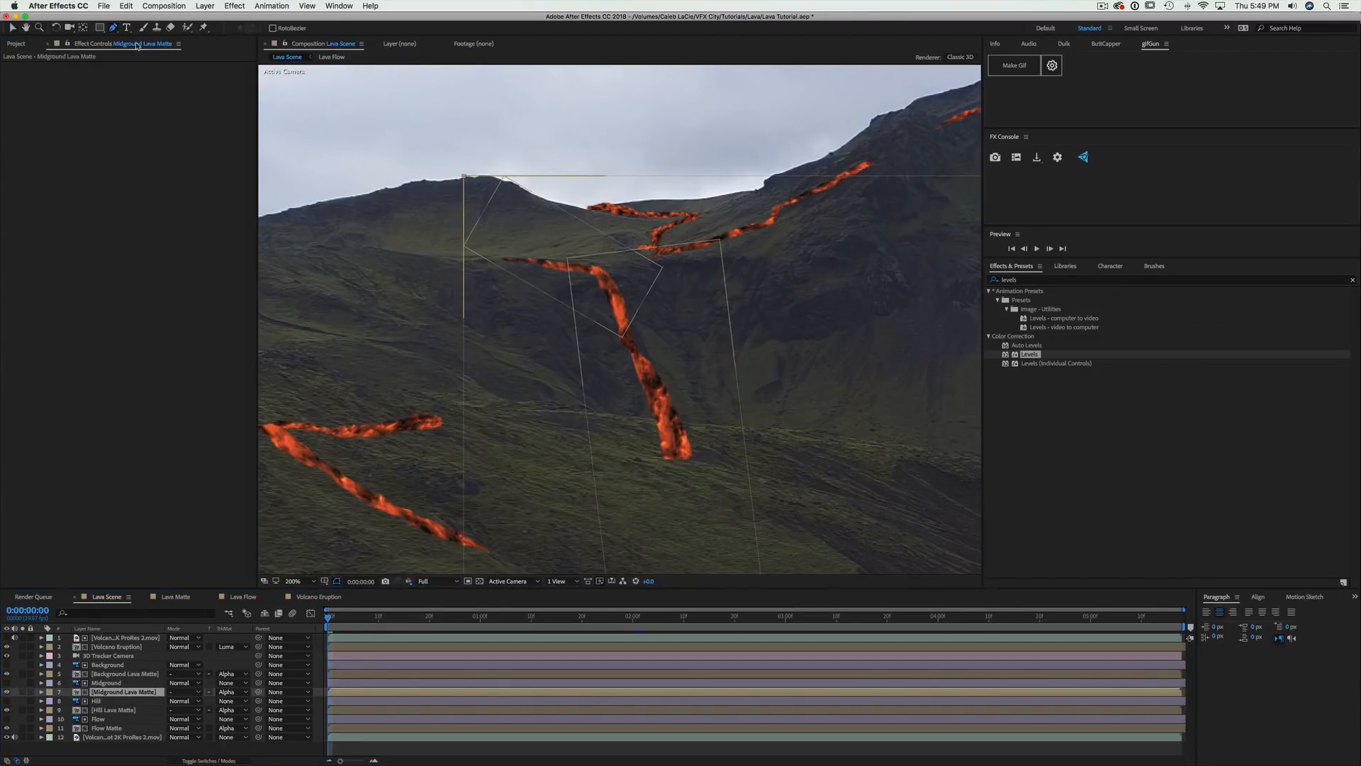
{"action": "left_click", "coordinate": [642, 417]}
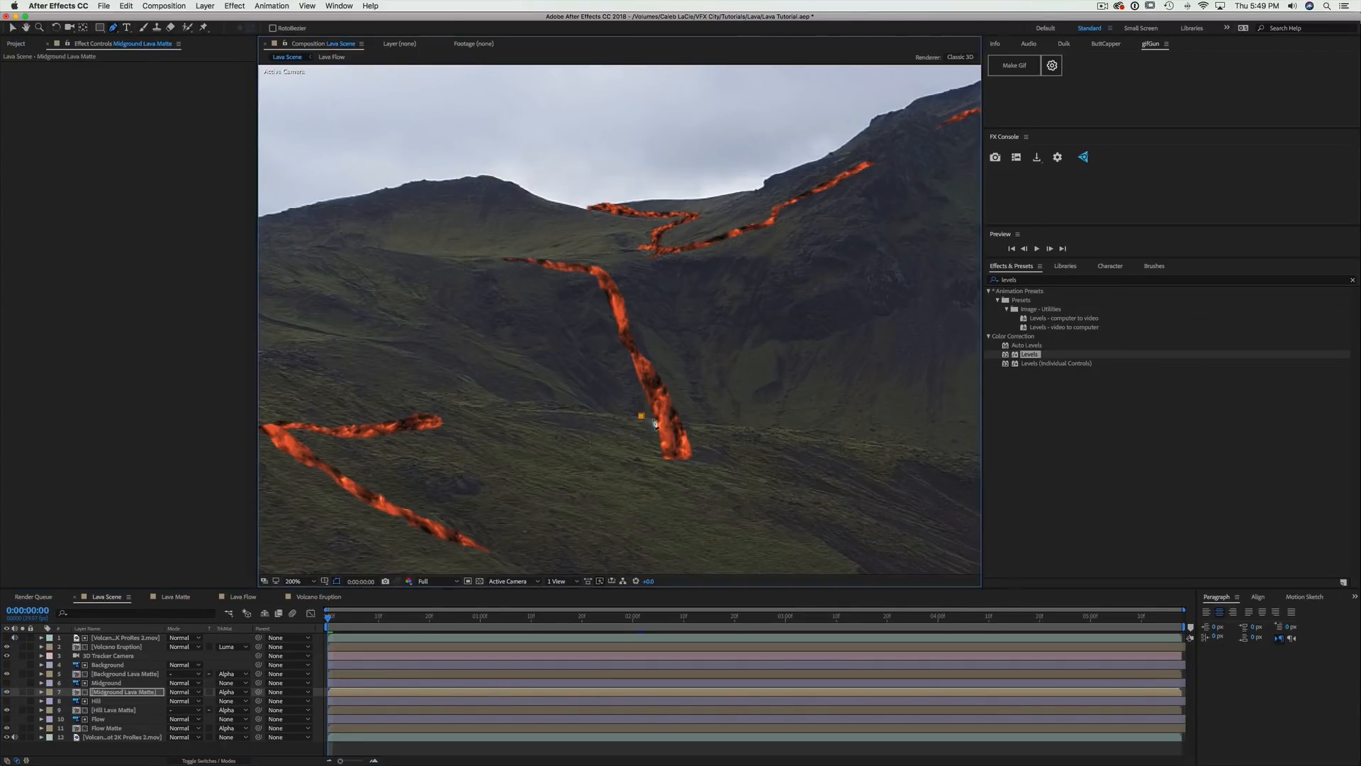
{"action": "left_click_drag", "start_coordinate": [702, 424], "coordinate": [715, 425]}
{"action": "left_click_drag", "start_coordinate": [700, 513], "coordinate": [610, 466]}
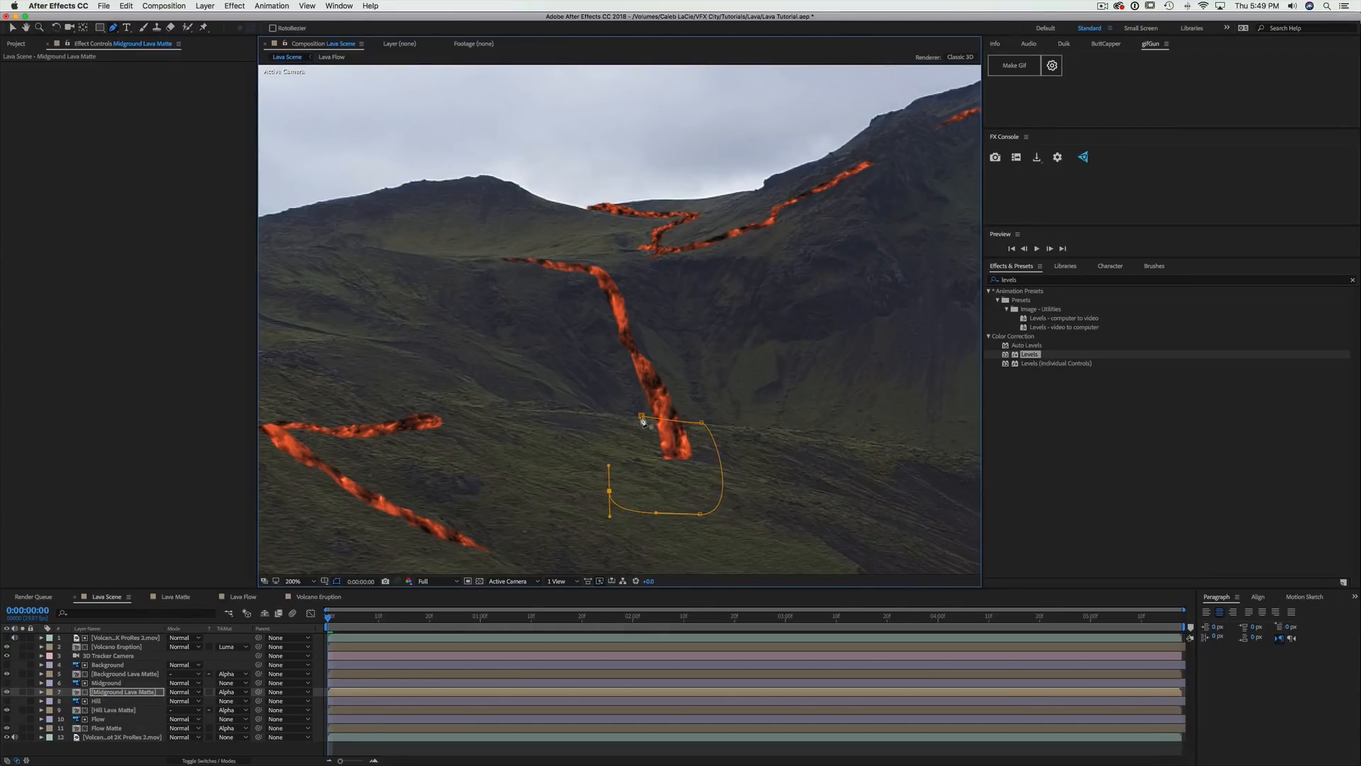
{"action": "left_click", "coordinate": [643, 418]}
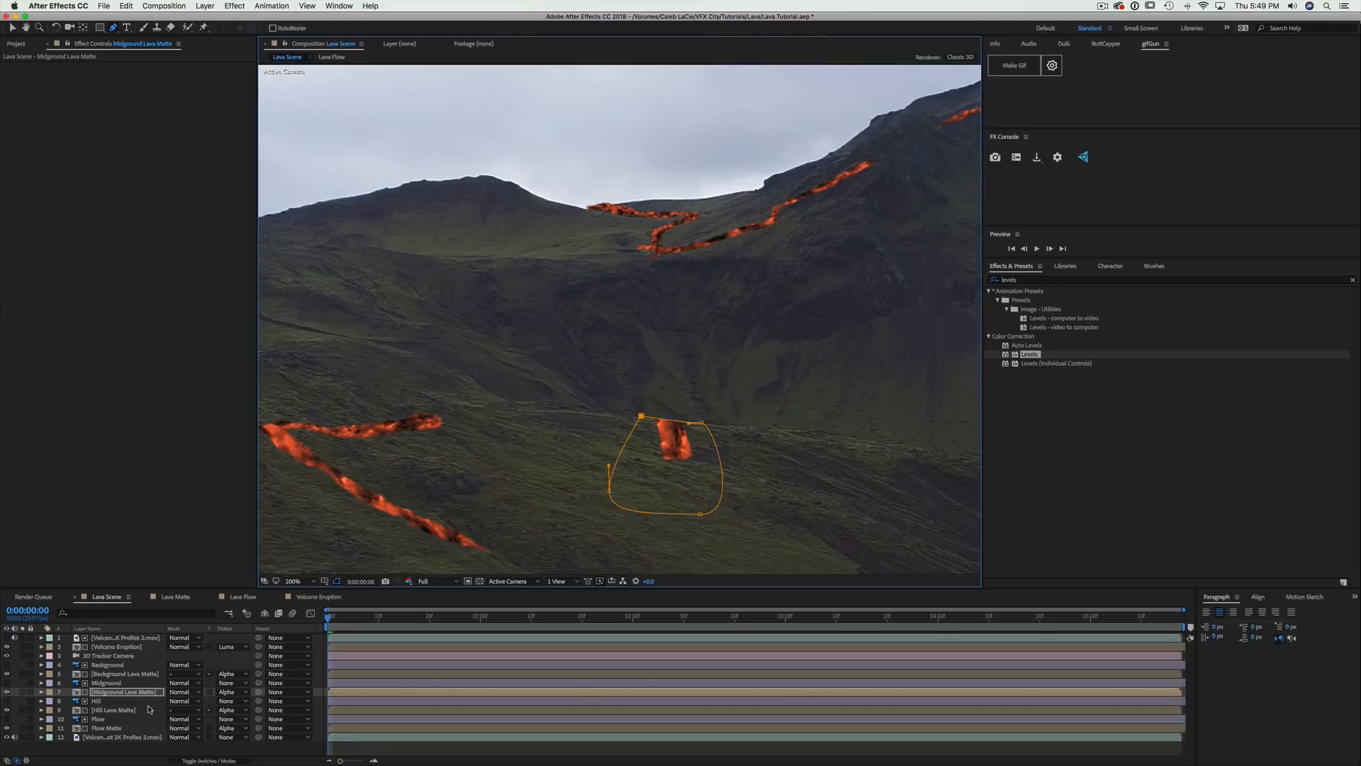
Set the Midground Lava Matte mask to Subtract and fine-tune its two upper points along the ridge line
{"action": "key", "text": "m"}
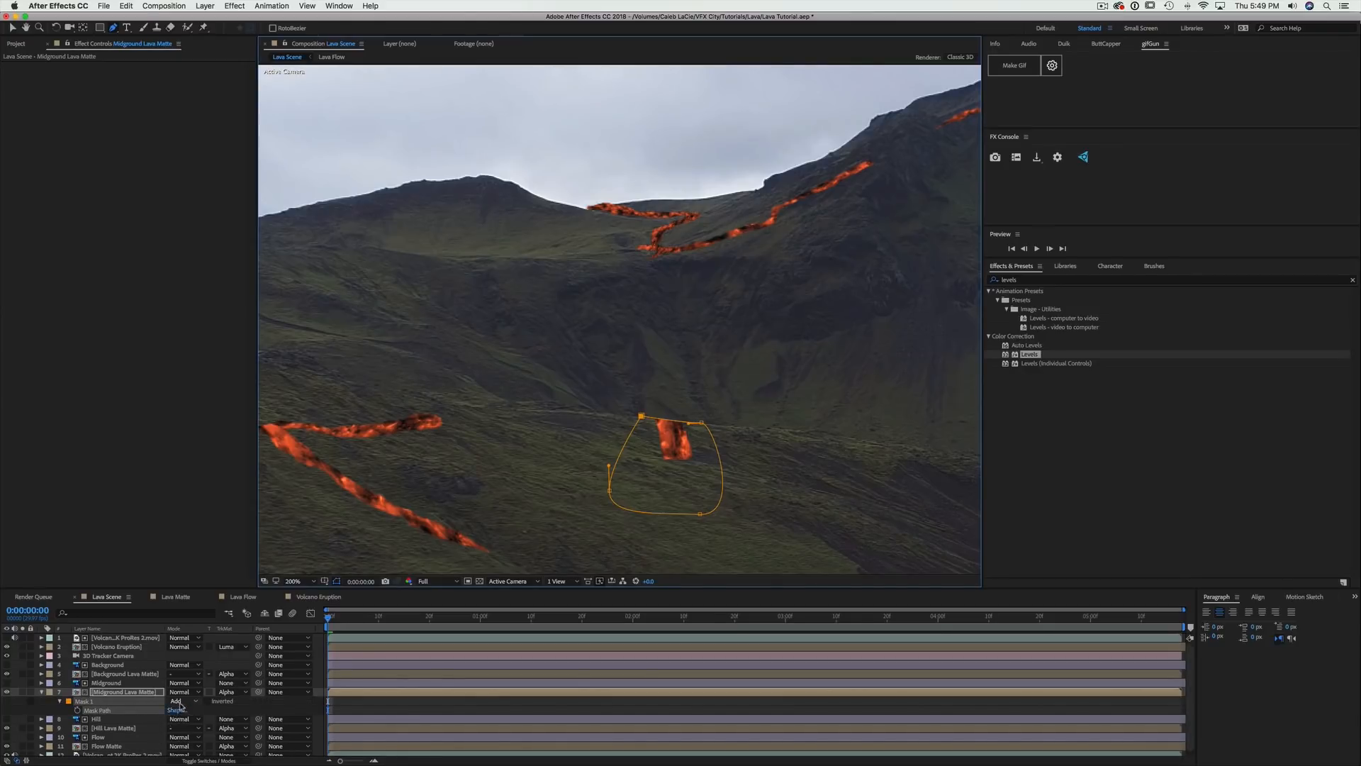
{"action": "left_click", "coordinate": [181, 701]}
{"action": "left_click", "coordinate": [193, 713]}
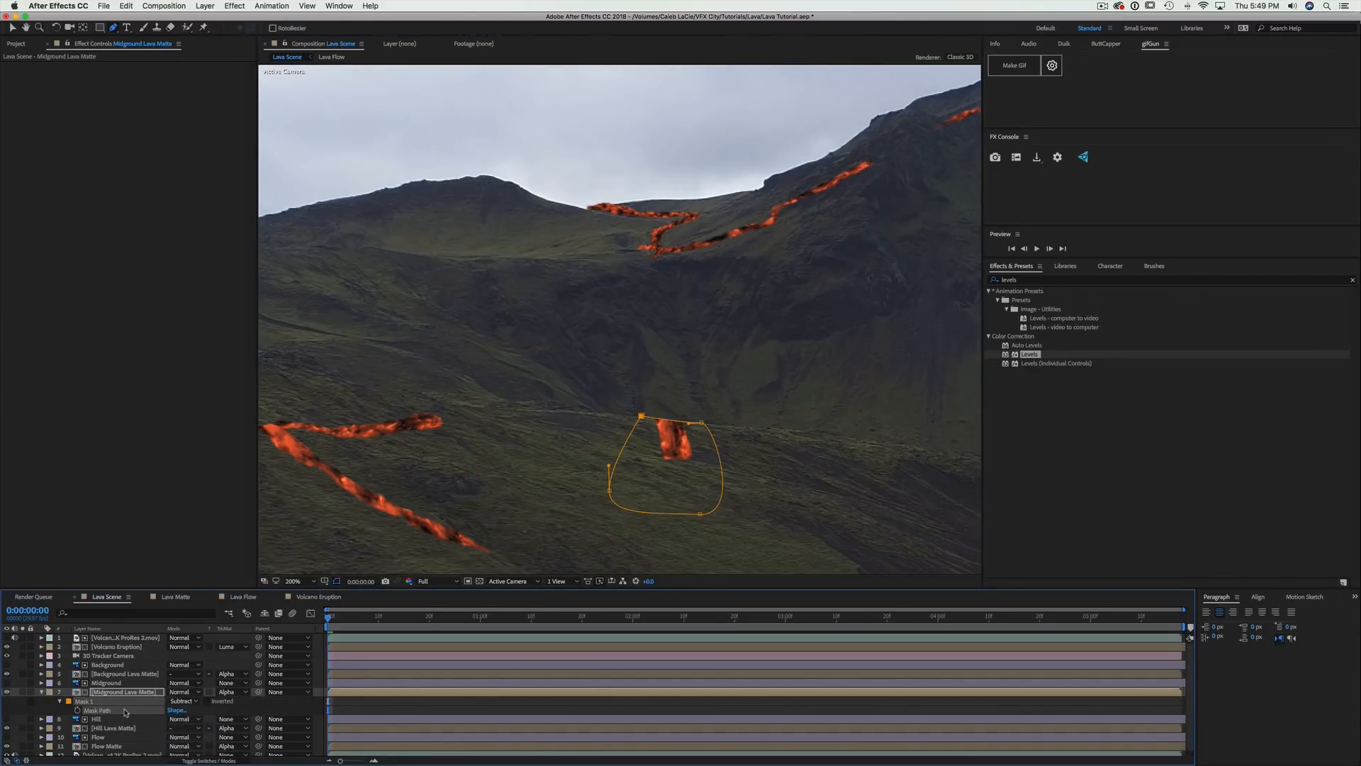
{"action": "key", "text": "v"}
{"action": "key", "text": "period"}
{"action": "left_click_drag", "start_coordinate": [742, 497], "coordinate": [663, 326]}
{"action": "left_click", "coordinate": [705, 354]}
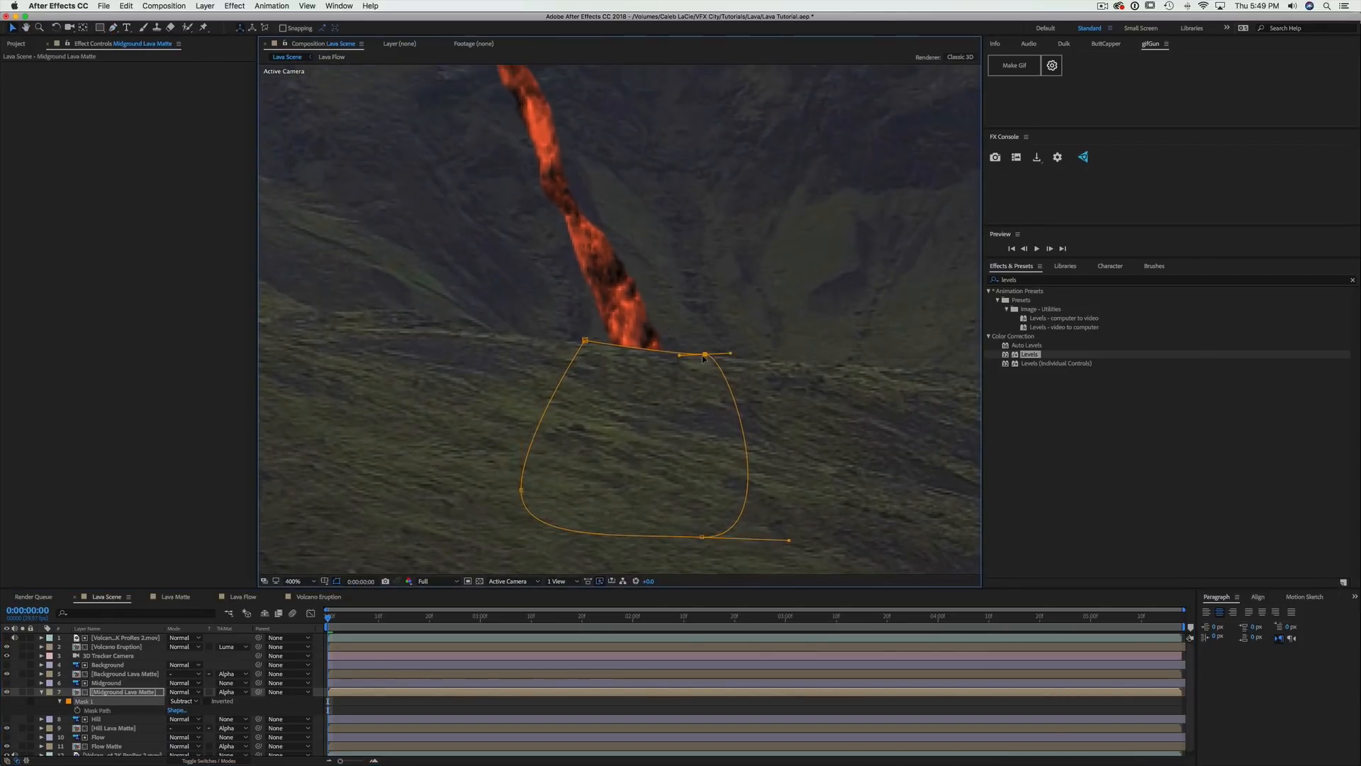
{"action": "left_click", "coordinate": [587, 342]}
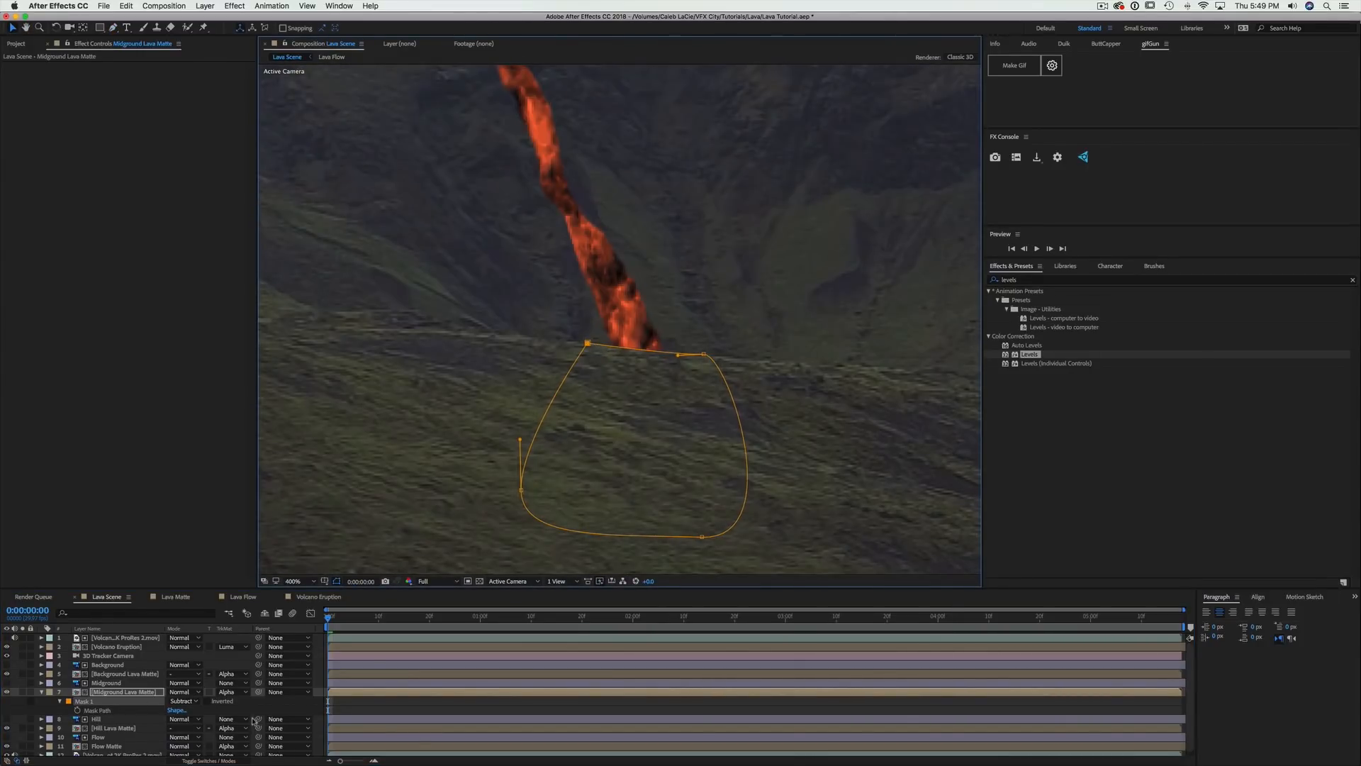
Start keyframing the Mask Path at 0:00:00:00, and at 0:00:05:17 move and reshape the mask to cover the lava below the ridge
{"action": "left_click", "coordinate": [77, 710]}
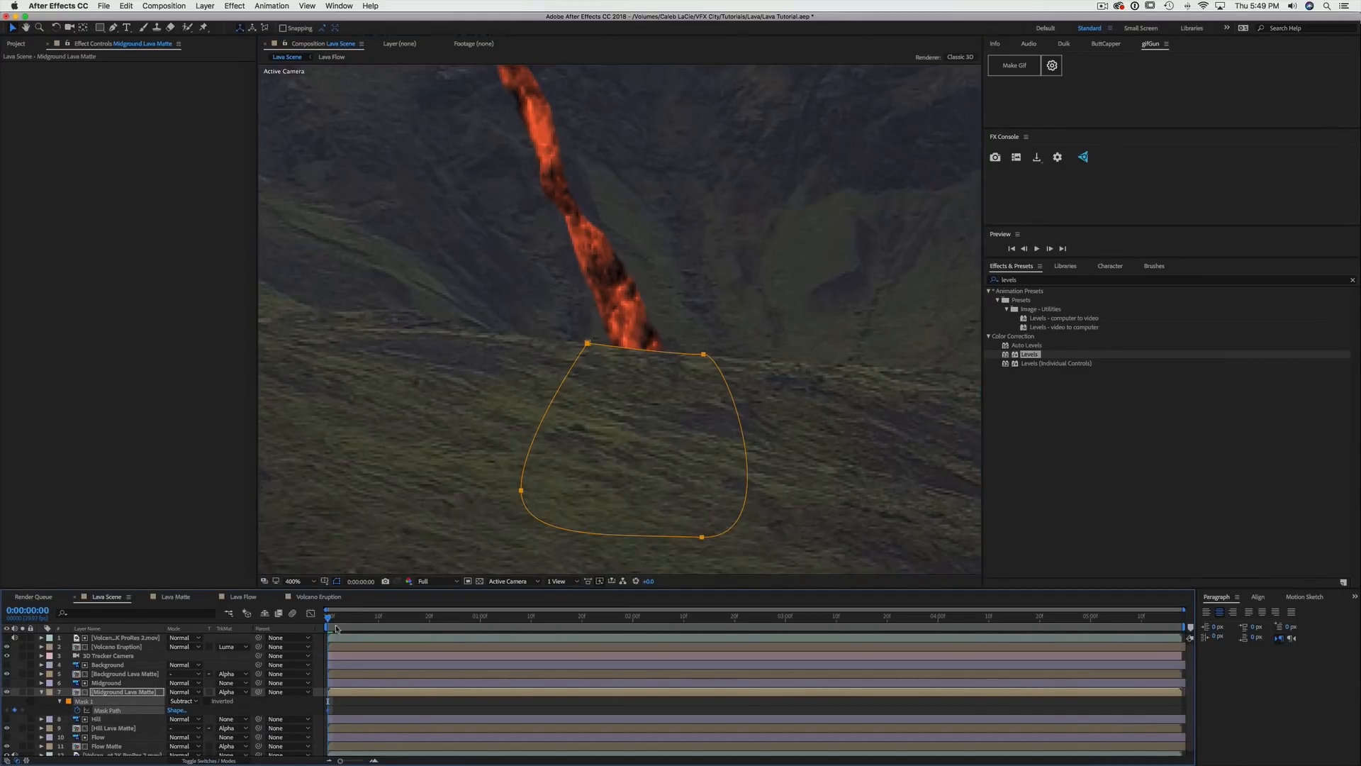
{"action": "key", "text": "space"}
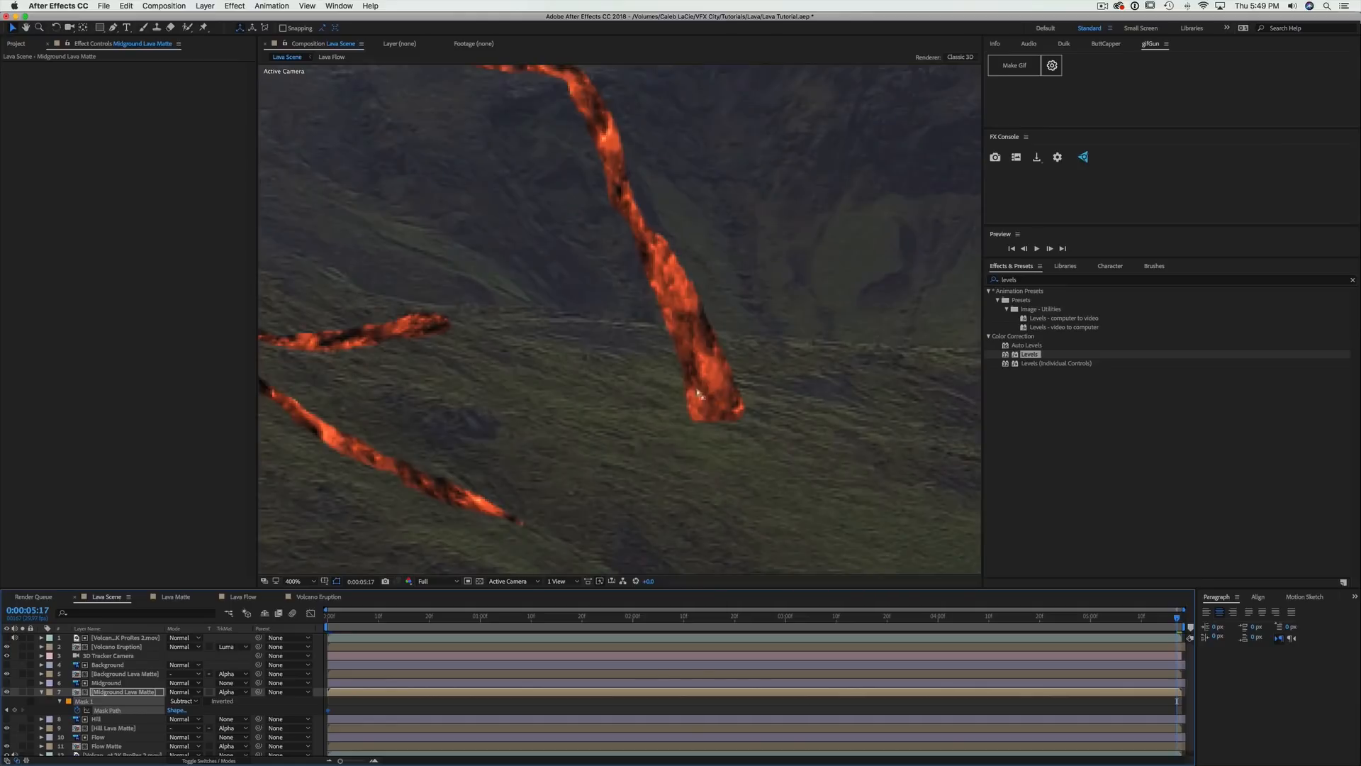
{"action": "key", "text": "comma"}
{"action": "key", "text": "comma"}
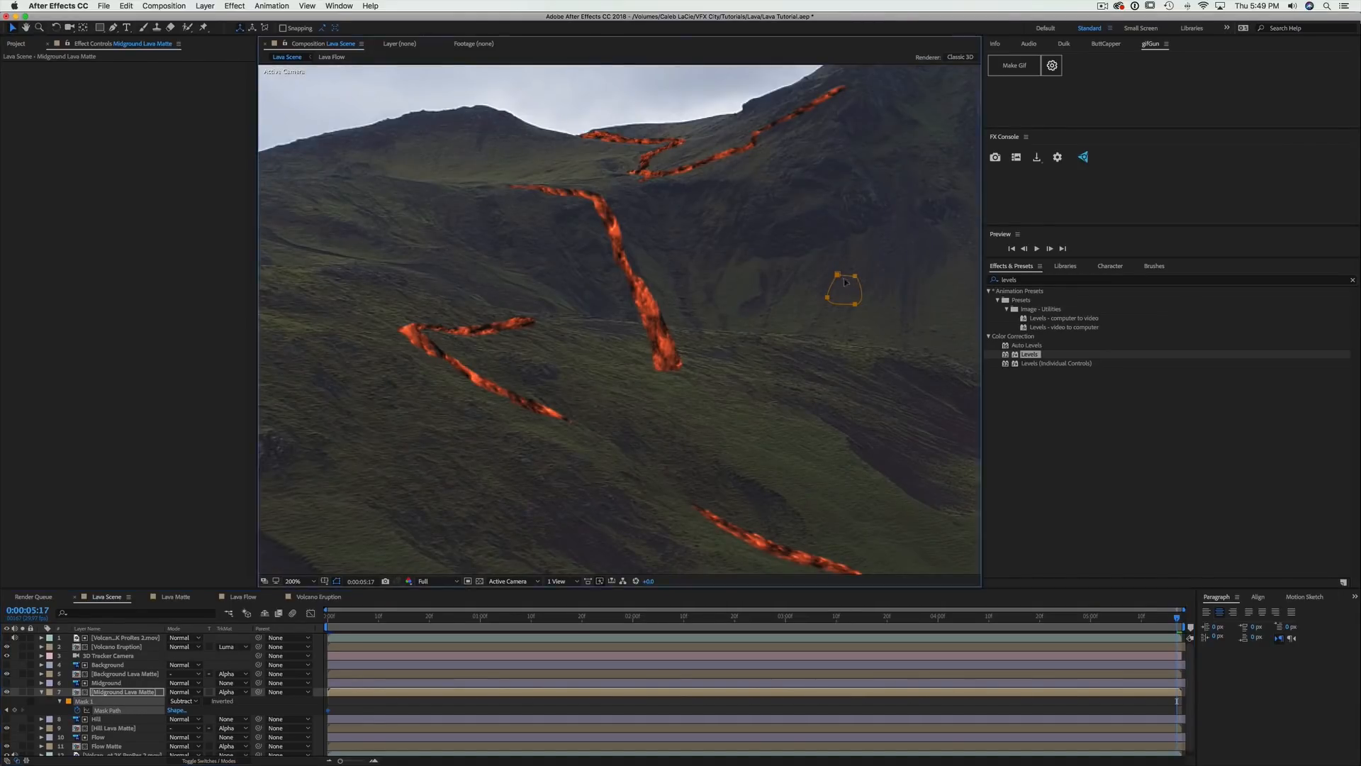
{"action": "left_click_drag", "start_coordinate": [853, 281], "coordinate": [725, 329]}
{"action": "key", "text": "period"}
{"action": "key", "text": "period"}
{"action": "left_click_drag", "start_coordinate": [707, 387], "coordinate": [756, 438]}
{"action": "left_click_drag", "start_coordinate": [652, 369], "coordinate": [657, 444]}
{"action": "key", "text": "comma"}
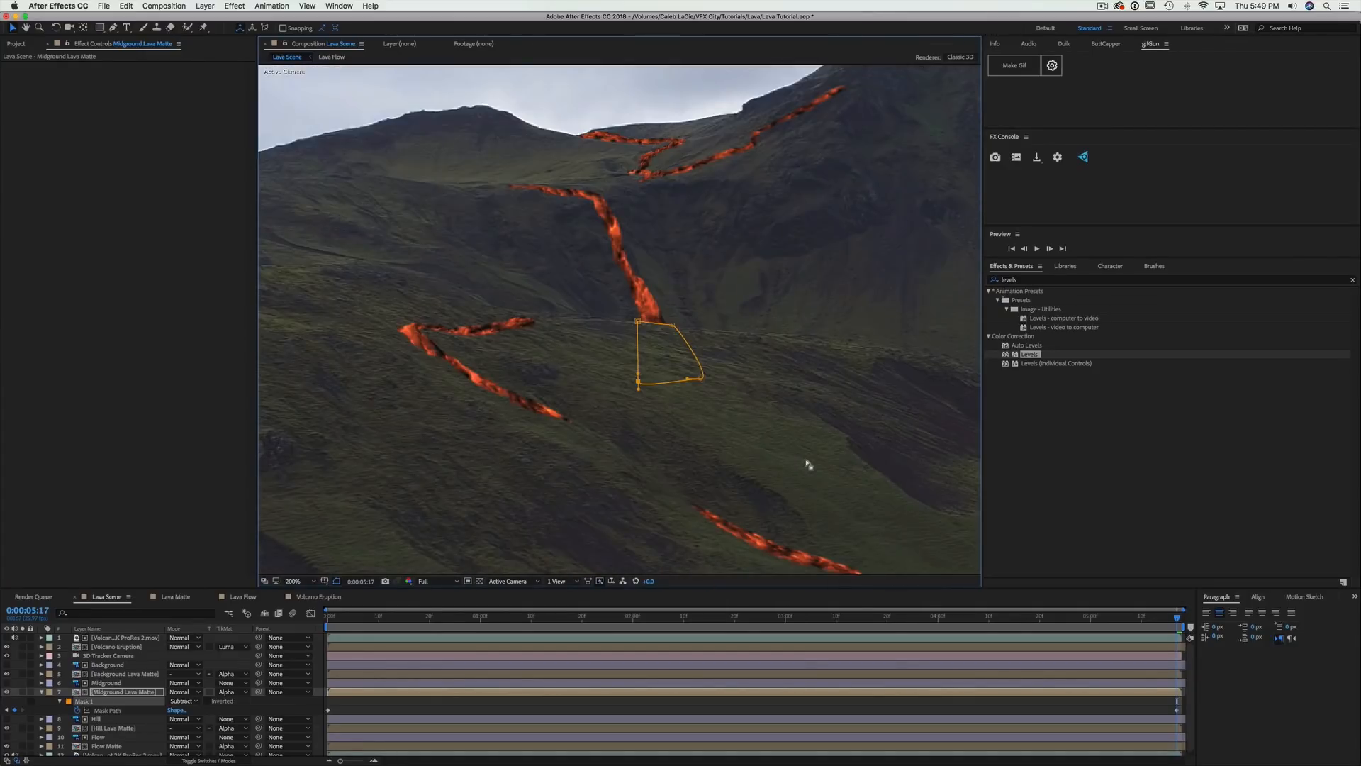
At 0:00:02:17, shift the whole mask to align with the ridge and adjust its lower corner
{"action": "left_click_drag", "start_coordinate": [876, 617], "coordinate": [718, 628]}
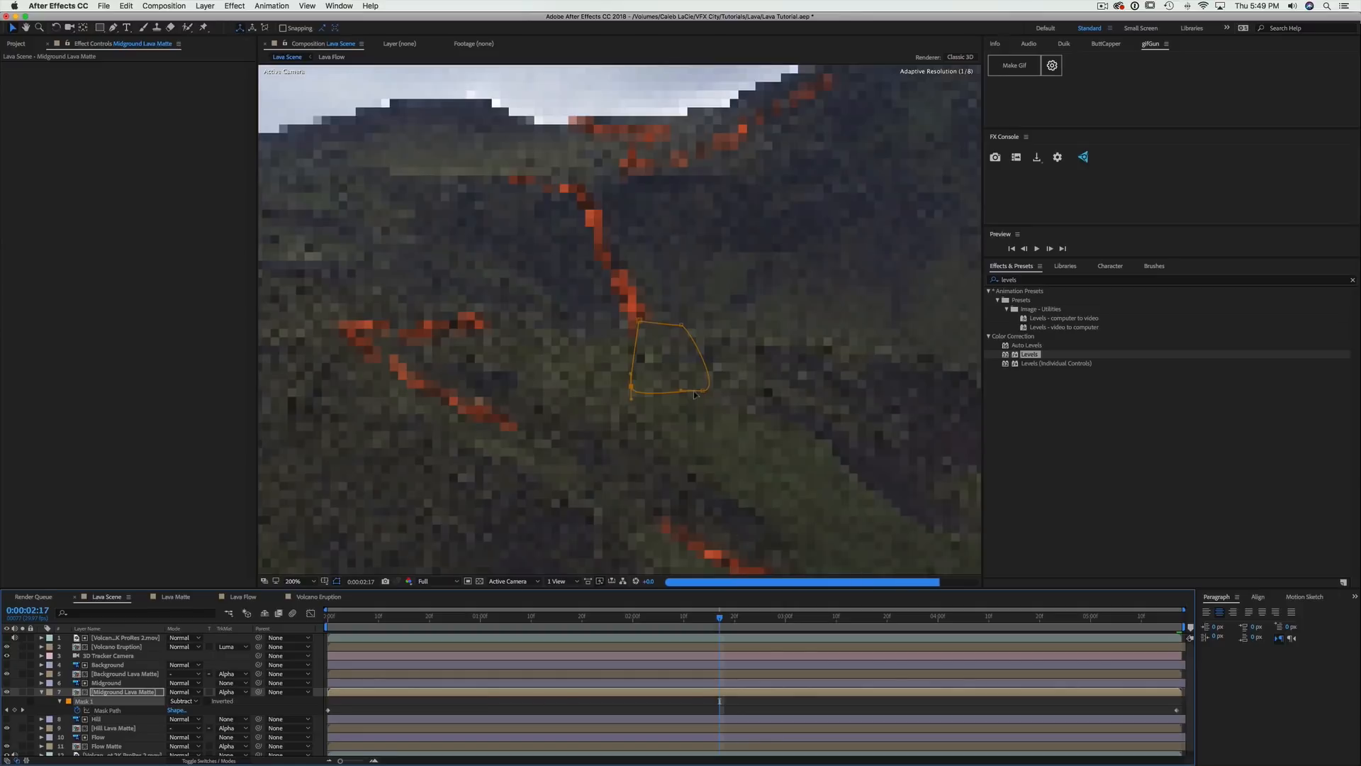
{"action": "left_click", "coordinate": [683, 327]}
{"action": "left_click_drag", "start_coordinate": [810, 296], "coordinate": [548, 427]}
{"action": "left_click_drag", "start_coordinate": [630, 390], "coordinate": [615, 392]}
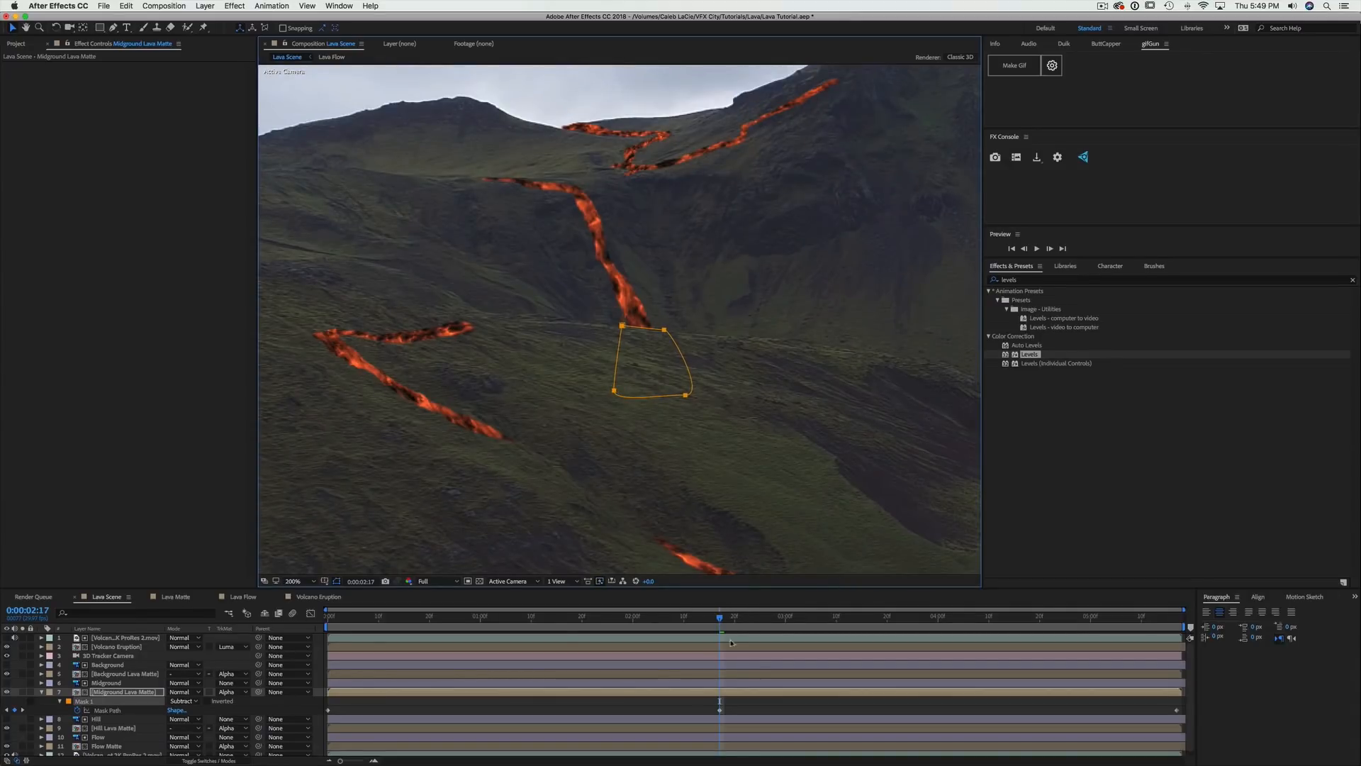
Realign the whole mask with the ridge at 0:00:00:28 and again at 0:00:00:14, keyframing both positions
{"action": "key", "text": "u"}
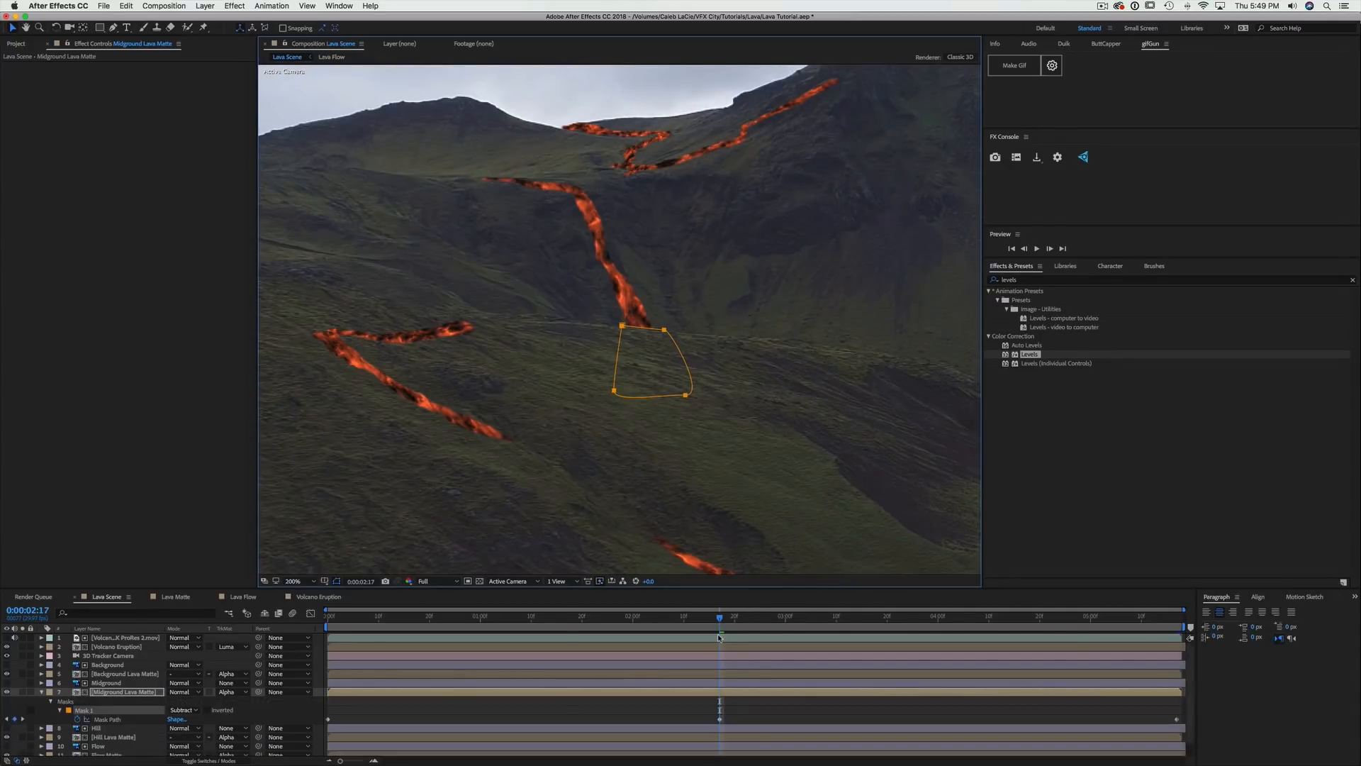
{"action": "left_click", "coordinate": [692, 713]}
{"action": "left_click", "coordinate": [471, 617]}
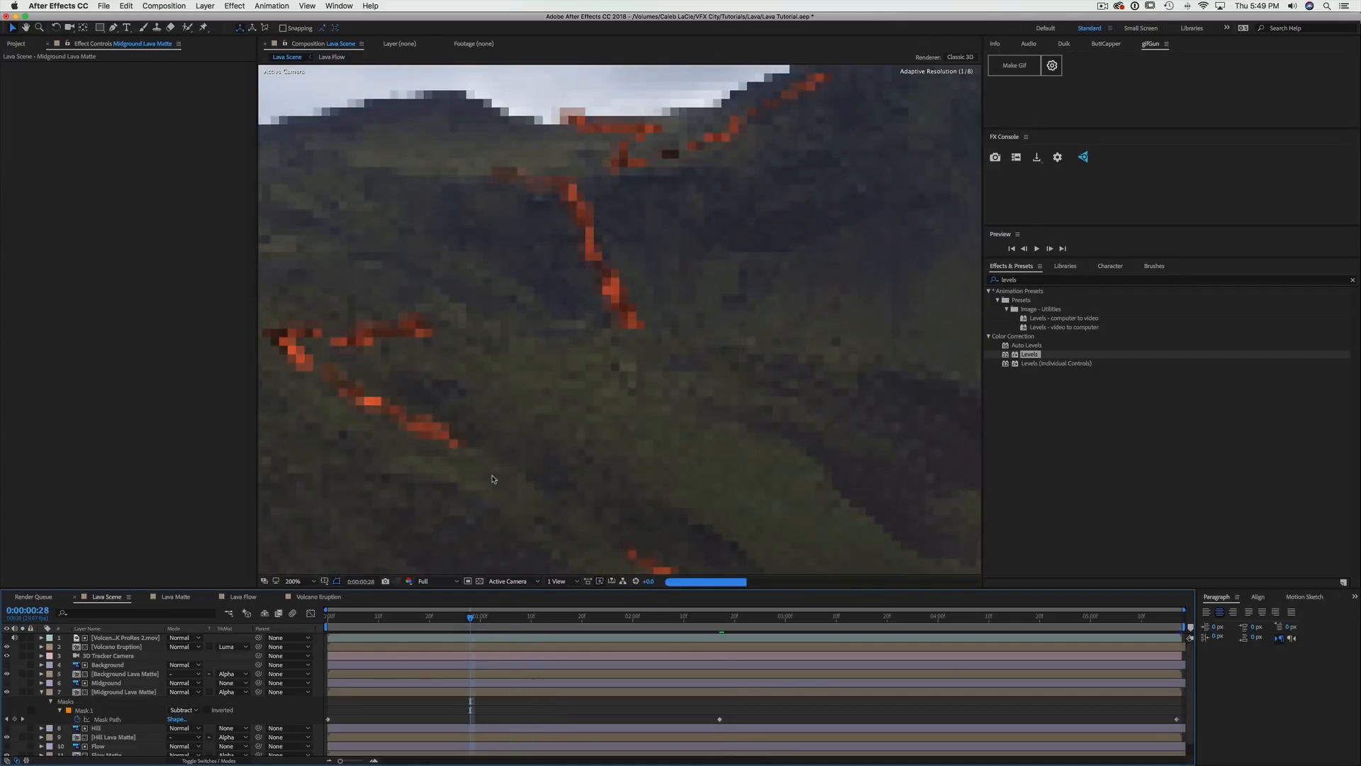
{"action": "left_click", "coordinate": [113, 710]}
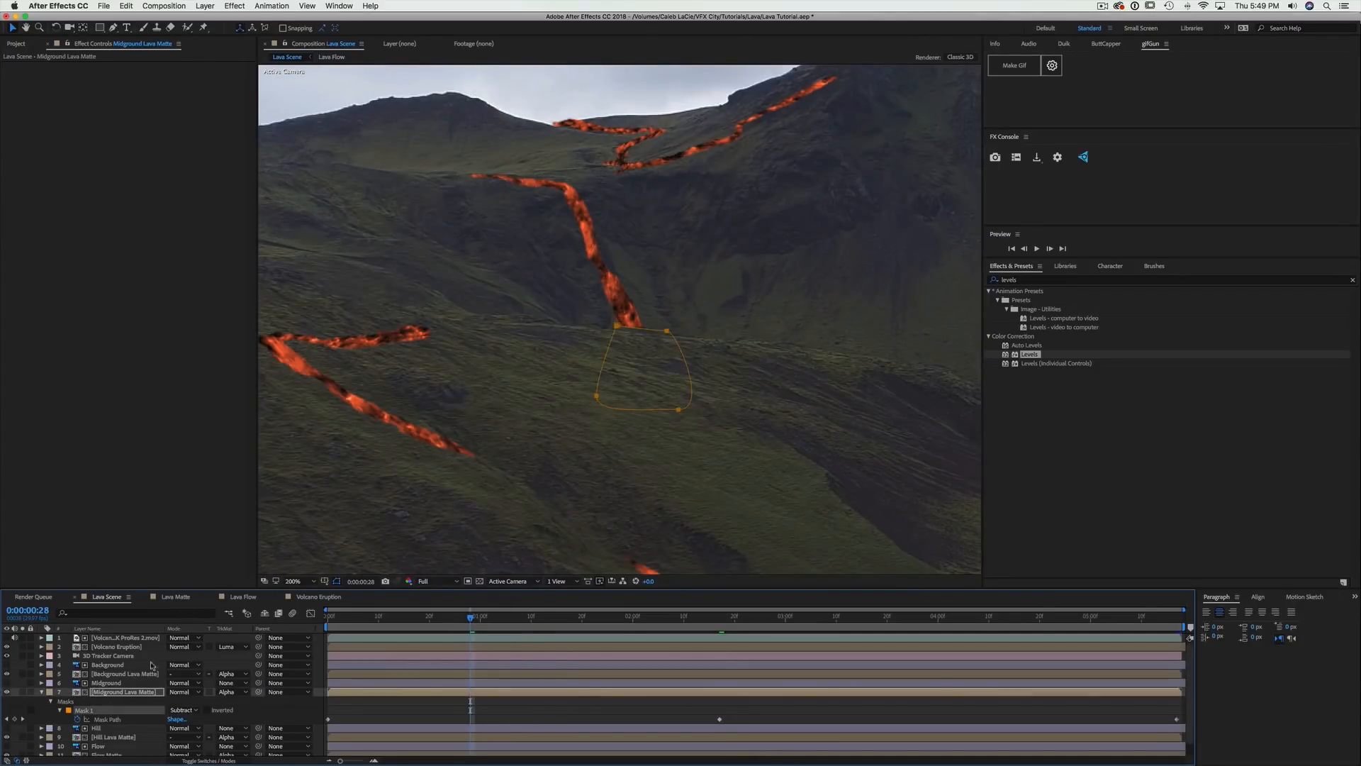
{"action": "left_click_drag", "start_coordinate": [669, 335], "coordinate": [659, 339]}
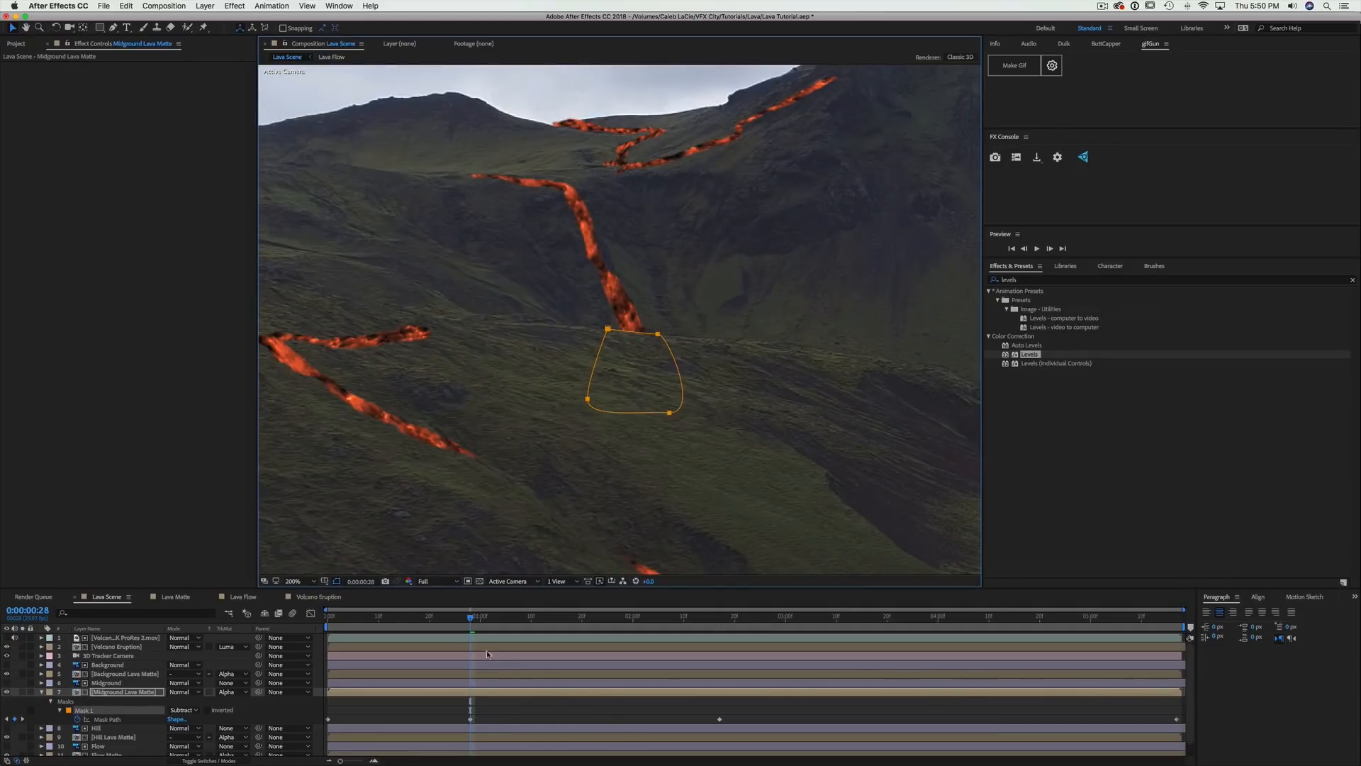
{"action": "left_click", "coordinate": [399, 617]}
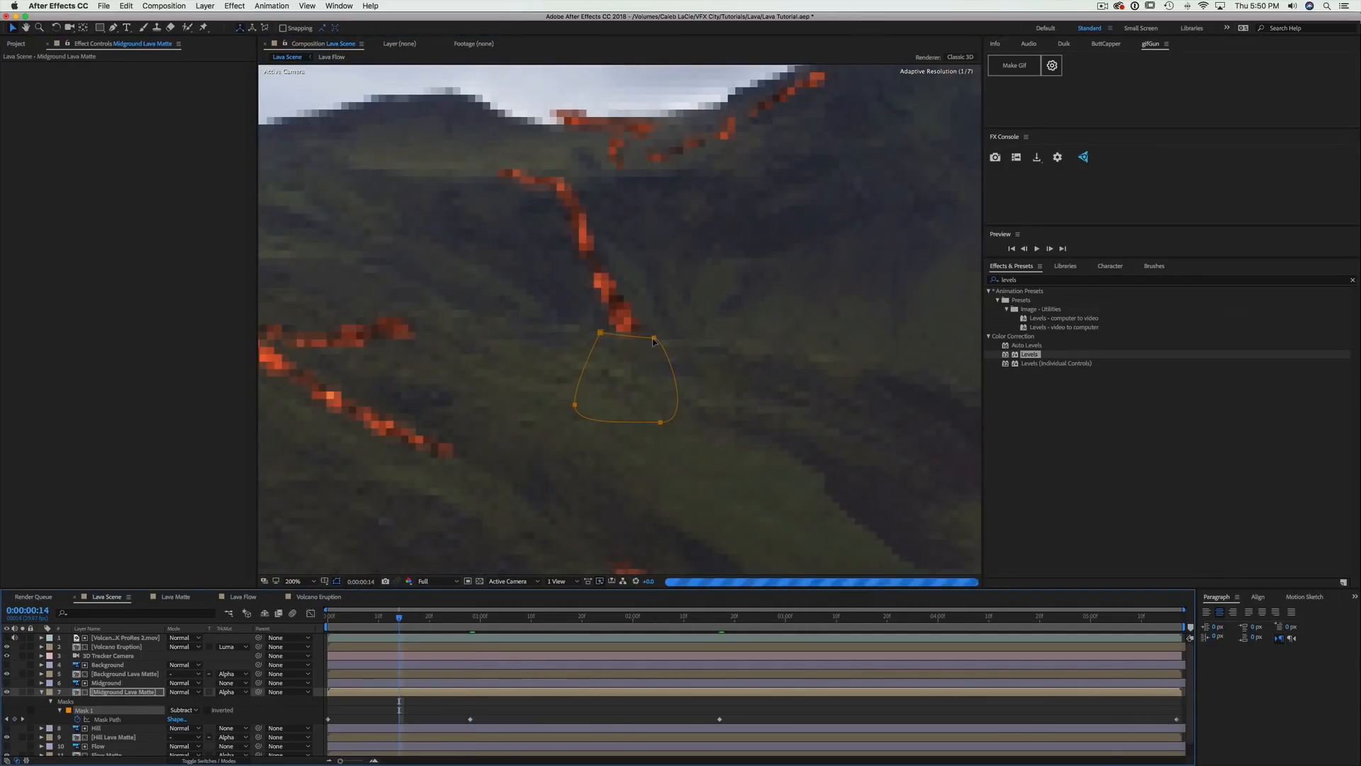
{"action": "left_click_drag", "start_coordinate": [654, 341], "coordinate": [656, 338]}
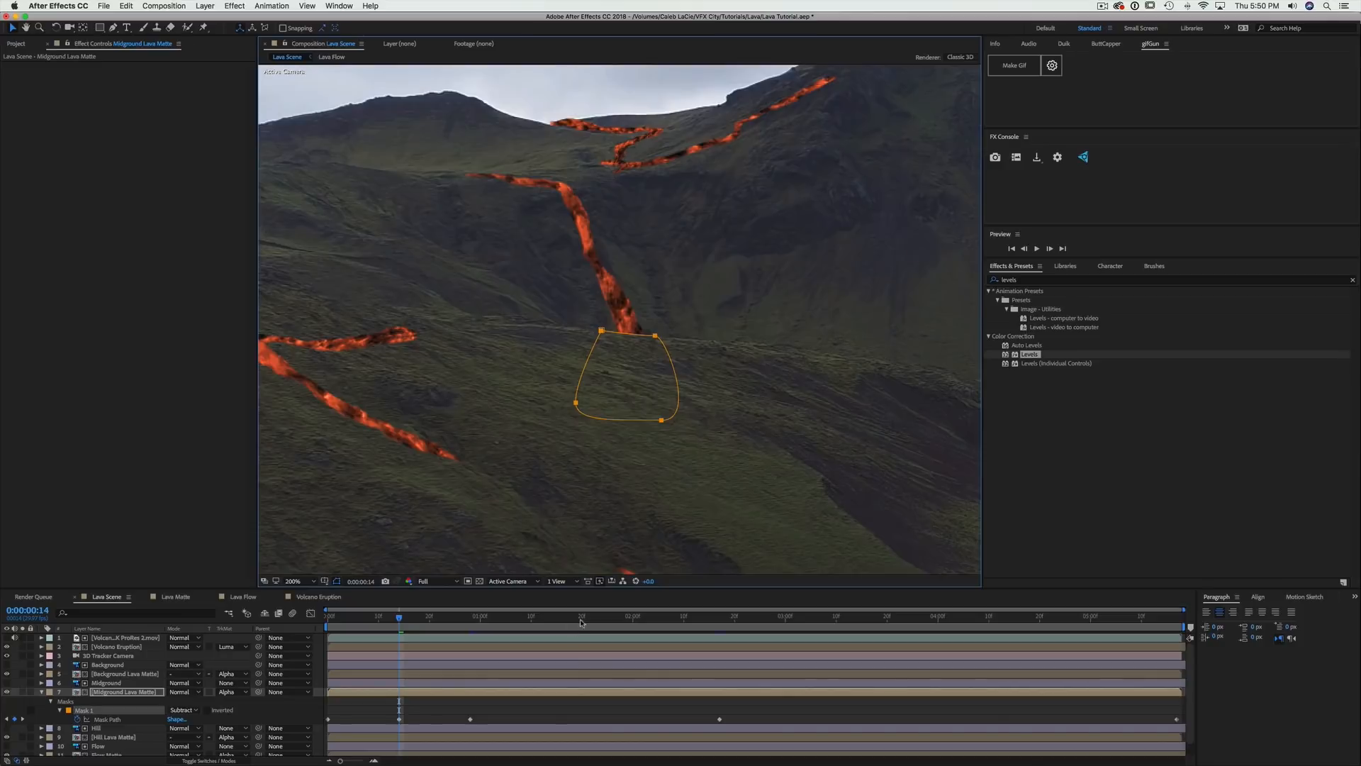
Nudge the mask to keep it on the ridge line at 0:00:01:24 and 0:00:04:06
{"action": "left_click", "coordinate": [602, 617]}
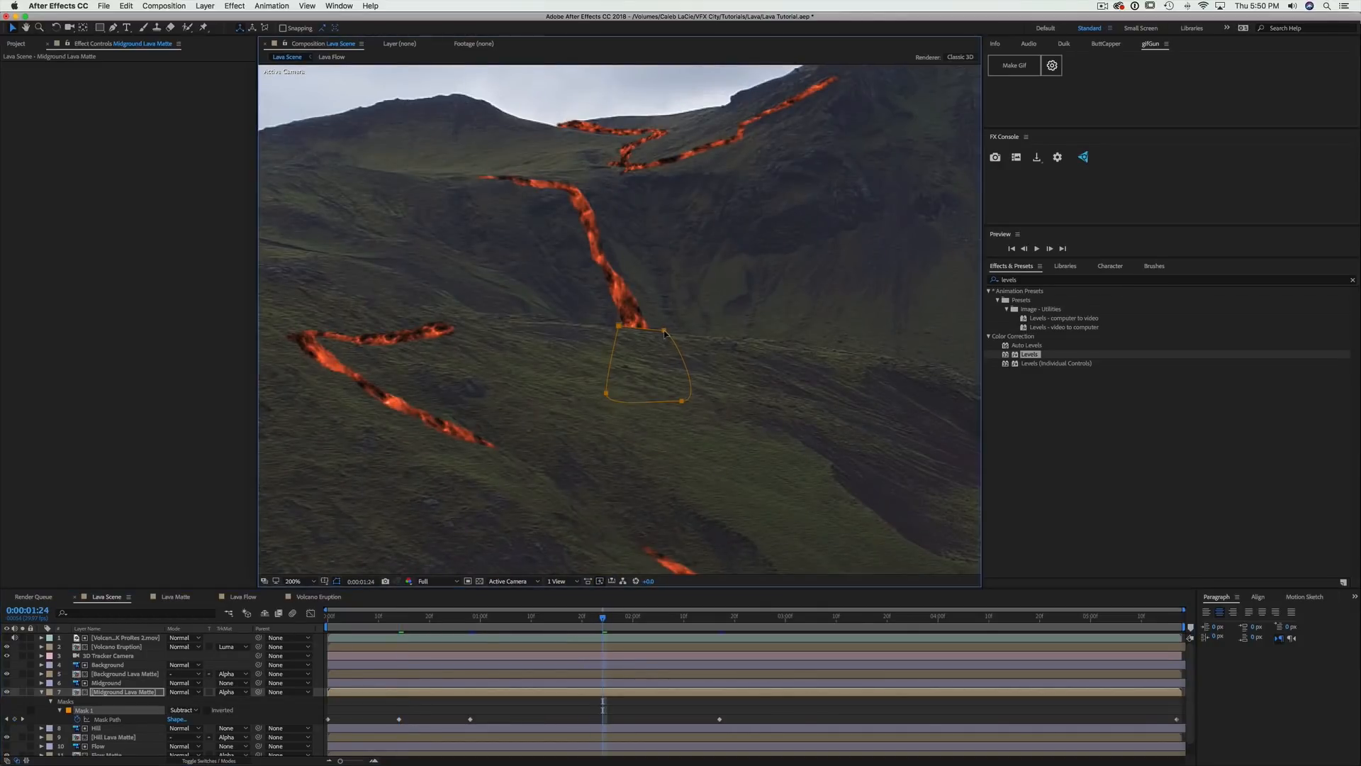
{"action": "left_click_drag", "start_coordinate": [665, 333], "coordinate": [667, 330]}
{"action": "left_click", "coordinate": [970, 616]}
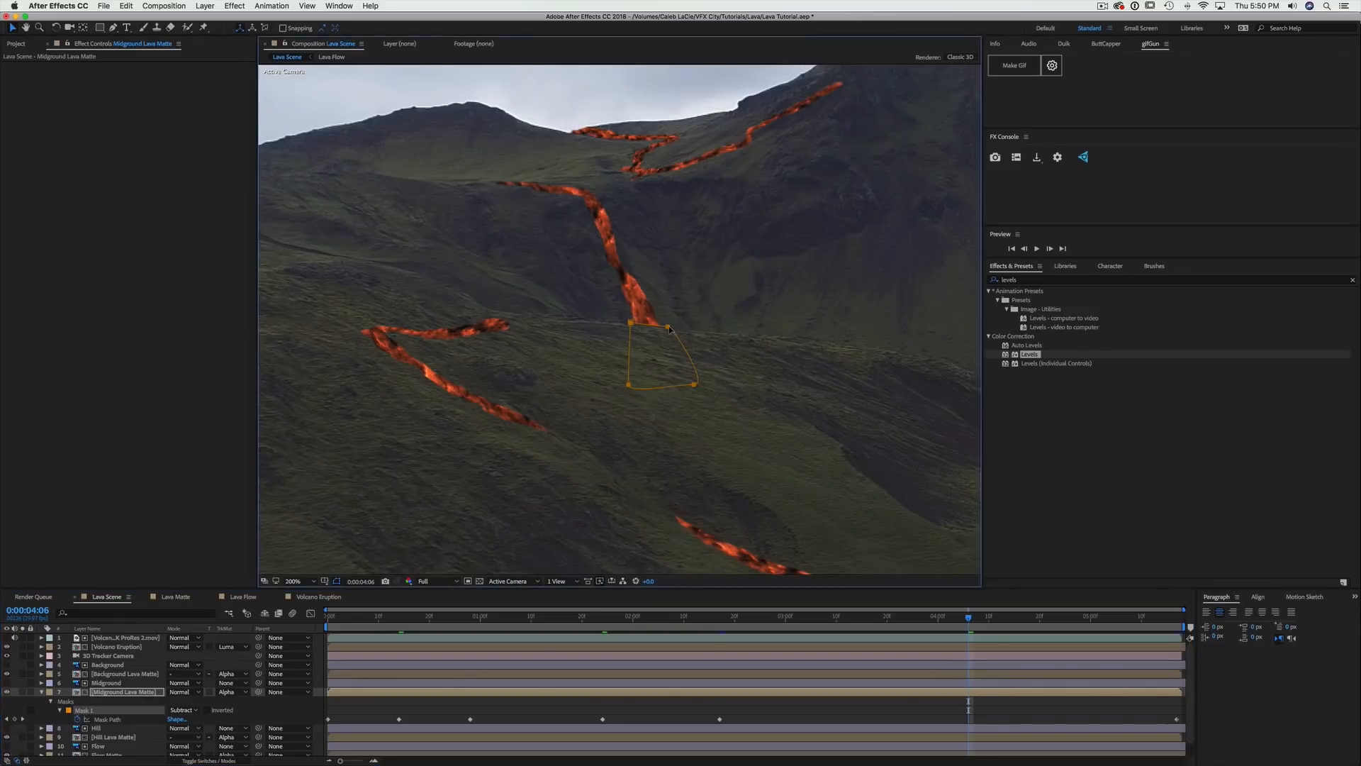
{"action": "left_click_drag", "start_coordinate": [668, 326], "coordinate": [671, 329]}
Nudge the midground lava mask to follow the ridge line at 0:00:03:14 and 0:00:04:28, keyframing both positions
{"action": "left_click", "coordinate": [856, 617]}
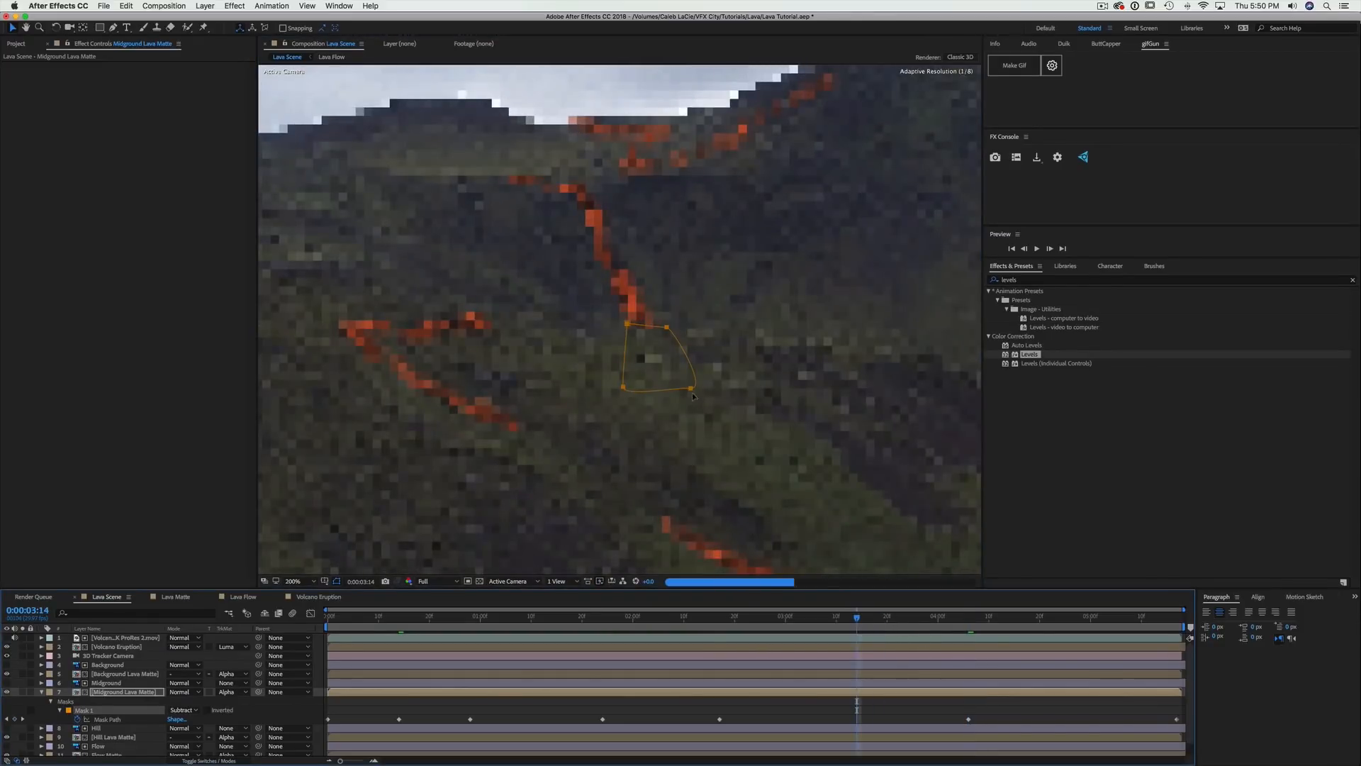
{"action": "left_click_drag", "start_coordinate": [668, 329], "coordinate": [665, 331]}
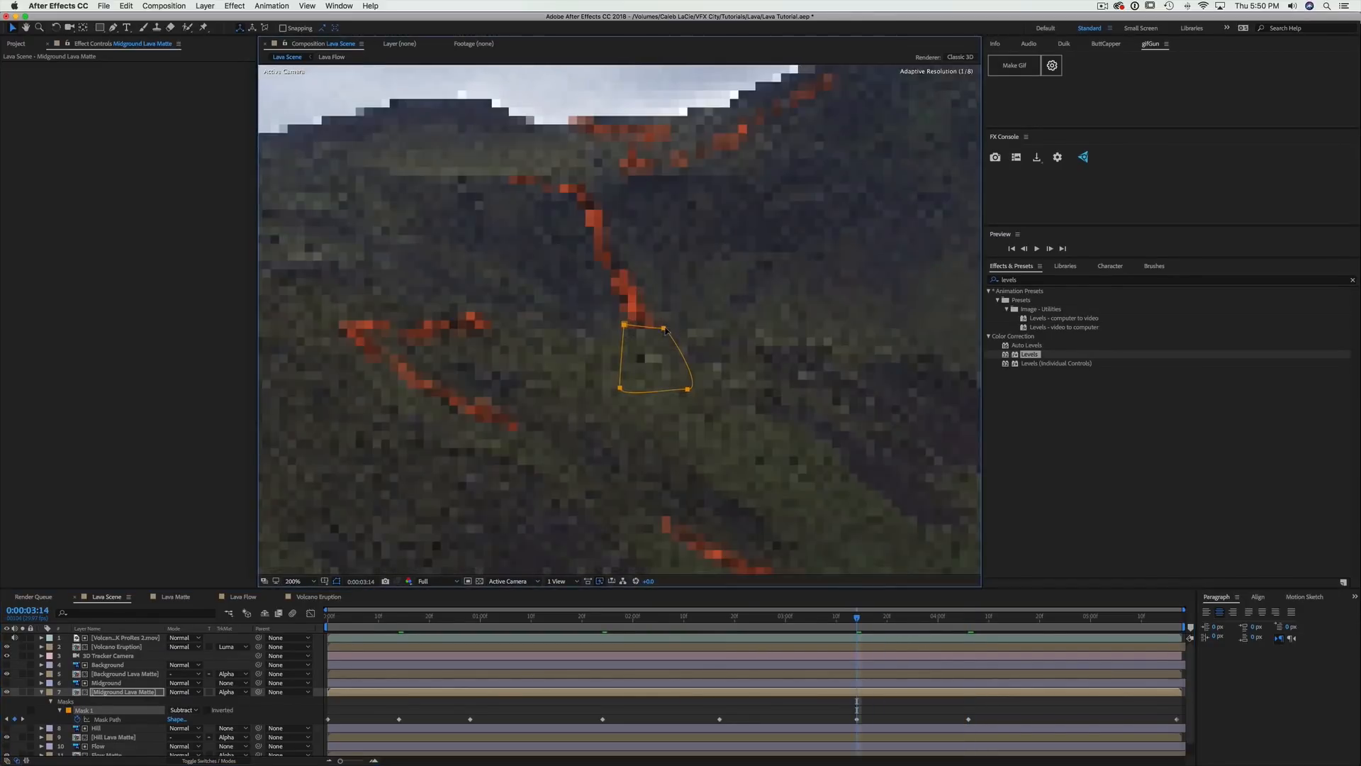
{"action": "left_click_drag", "start_coordinate": [1056, 618], "coordinate": [1080, 619]}
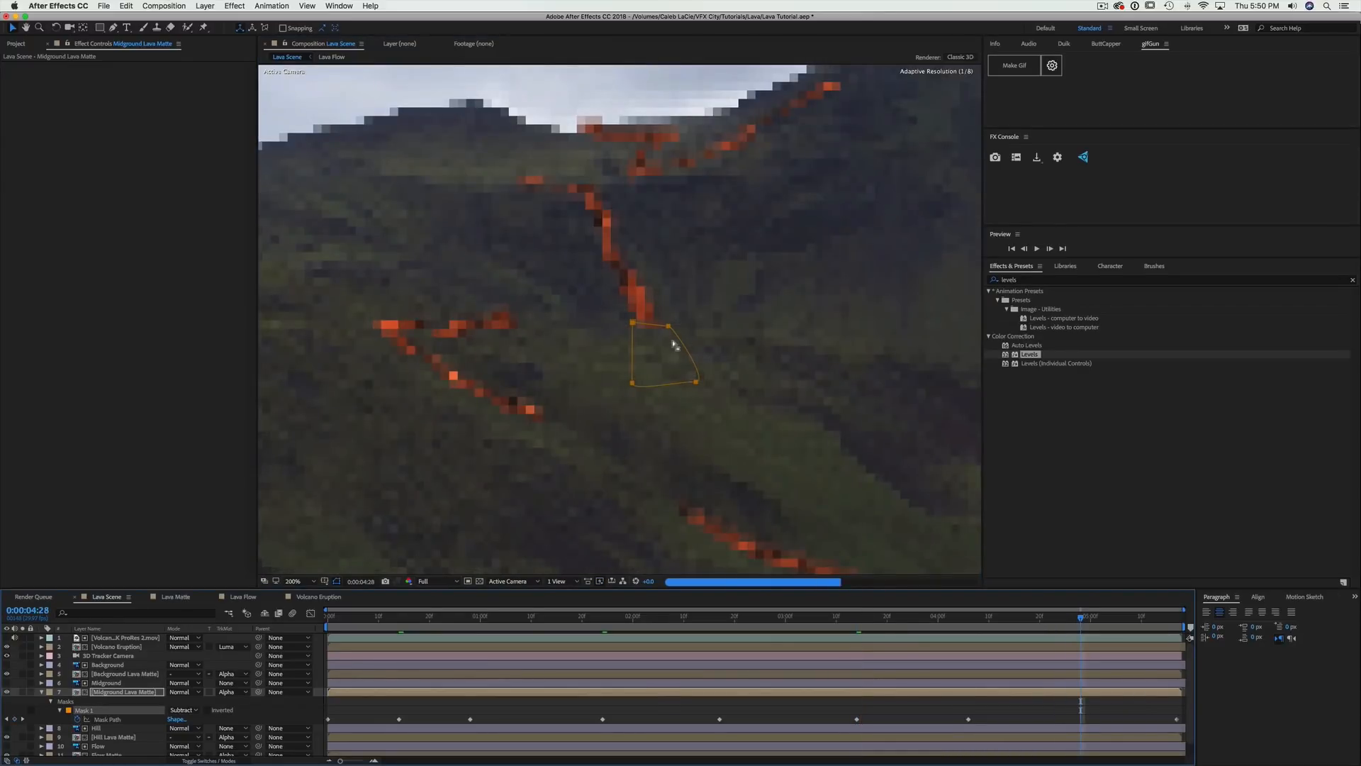
{"action": "left_click_drag", "start_coordinate": [669, 327], "coordinate": [668, 326]}
Check the masked midground lava against the whole scene at several times, then collapse the Midground Lava Matte layer's properties
{"action": "key", "text": "comma"}
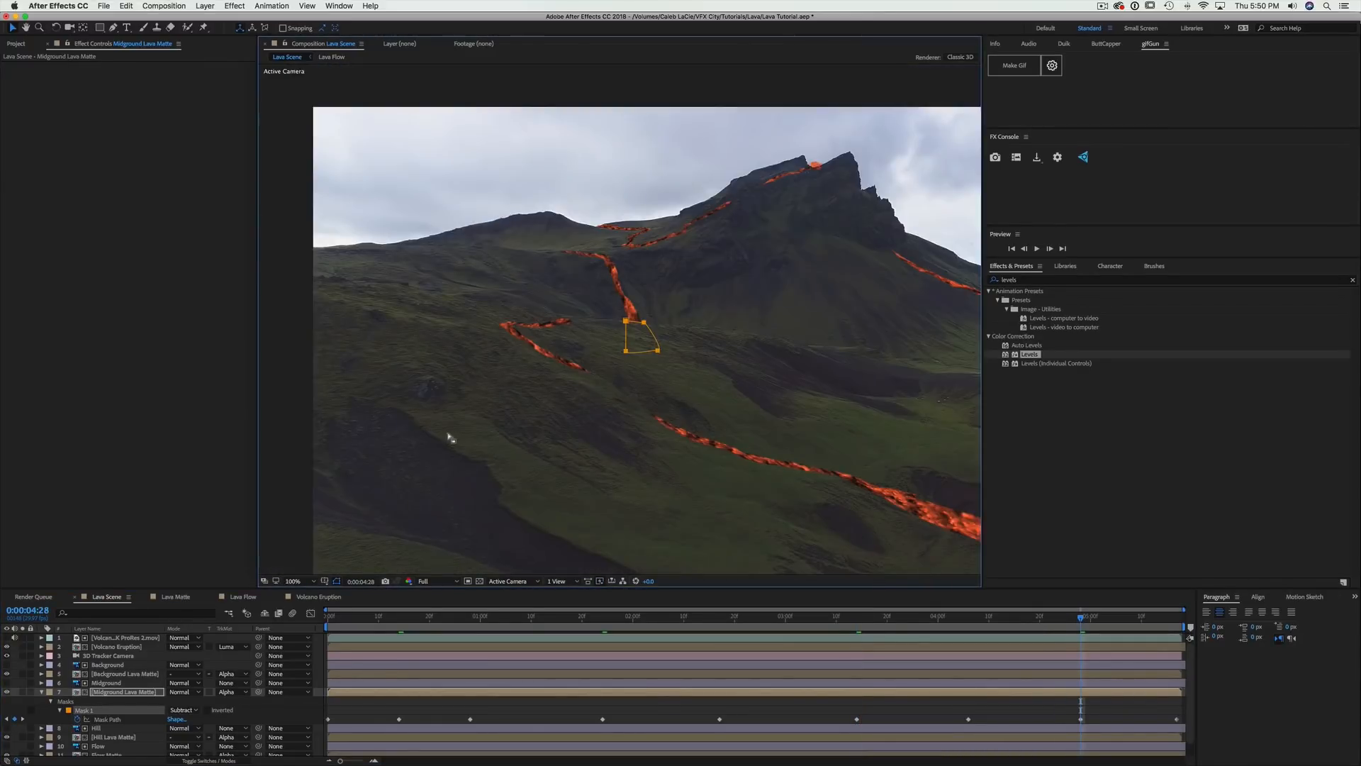
{"action": "key", "text": "comma"}
{"action": "left_click", "coordinate": [334, 325]}
{"action": "left_click", "coordinate": [342, 297]}
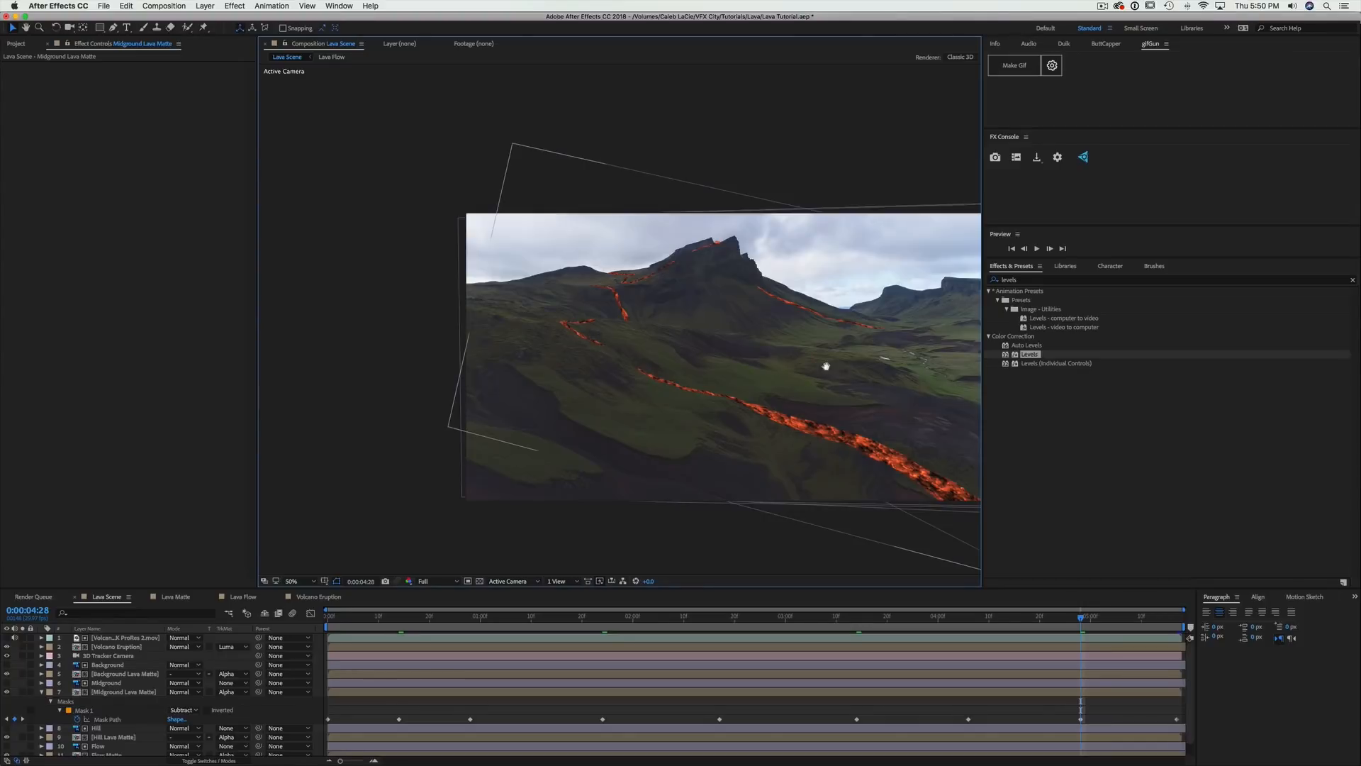
{"action": "left_click_drag", "start_coordinate": [826, 366], "coordinate": [692, 349]}
{"action": "key", "text": "period"}
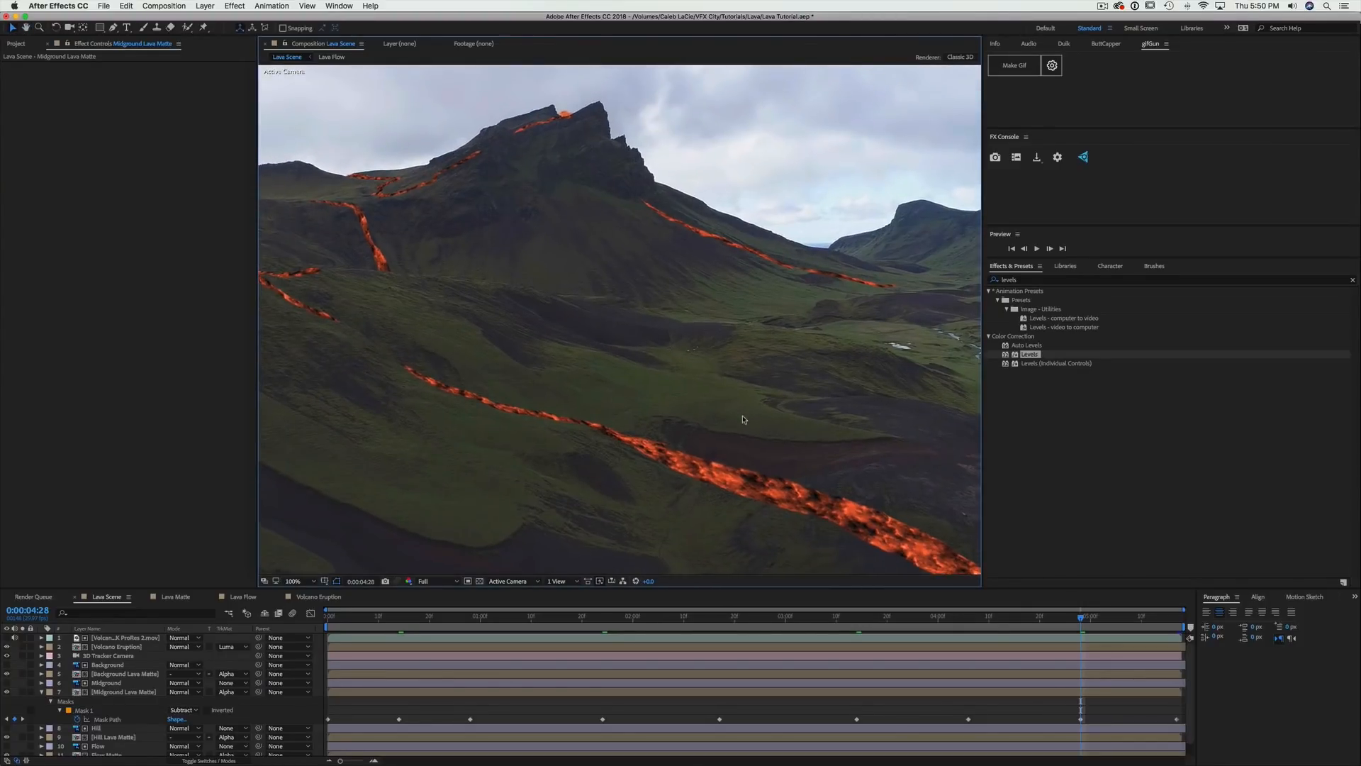
{"action": "key", "text": "comma"}
{"action": "left_click_drag", "start_coordinate": [434, 616], "coordinate": [474, 626]}
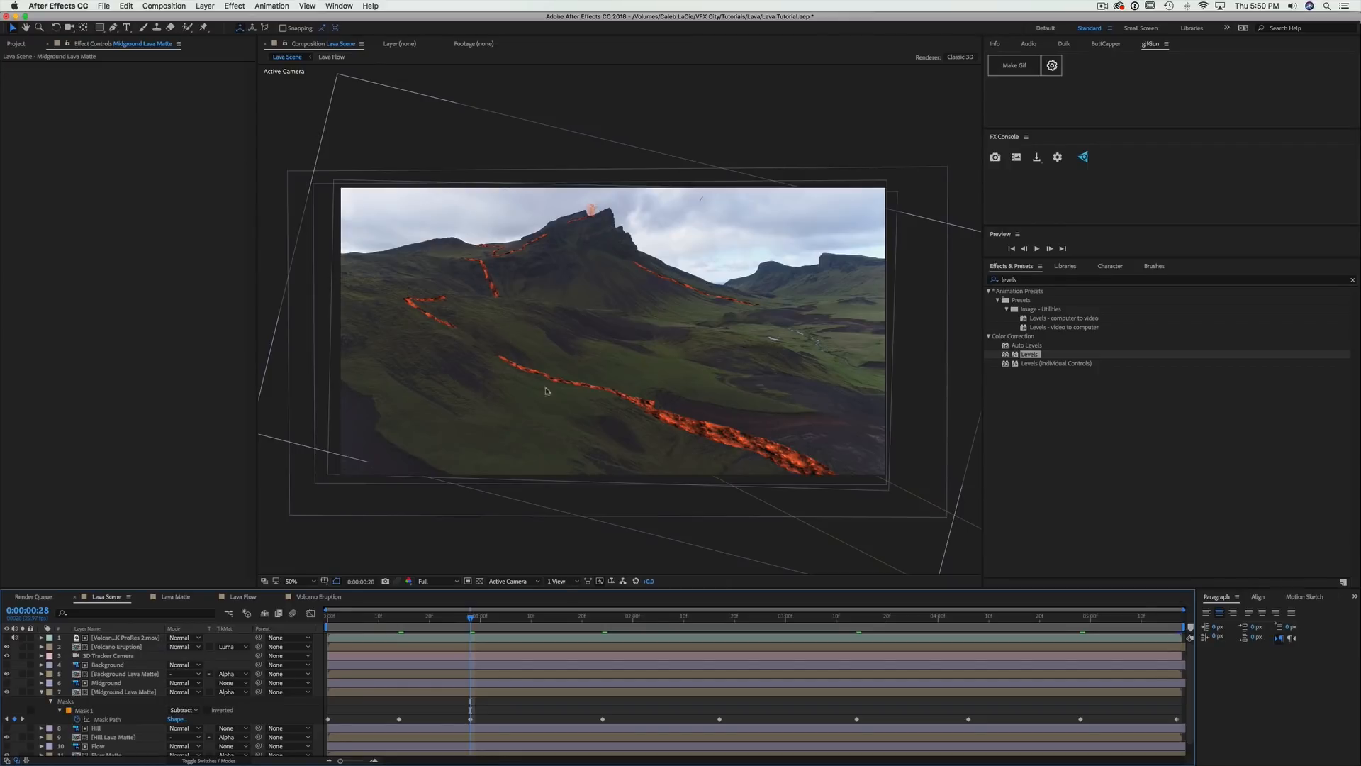
{"action": "left_click_drag", "start_coordinate": [557, 618], "coordinate": [823, 649]}
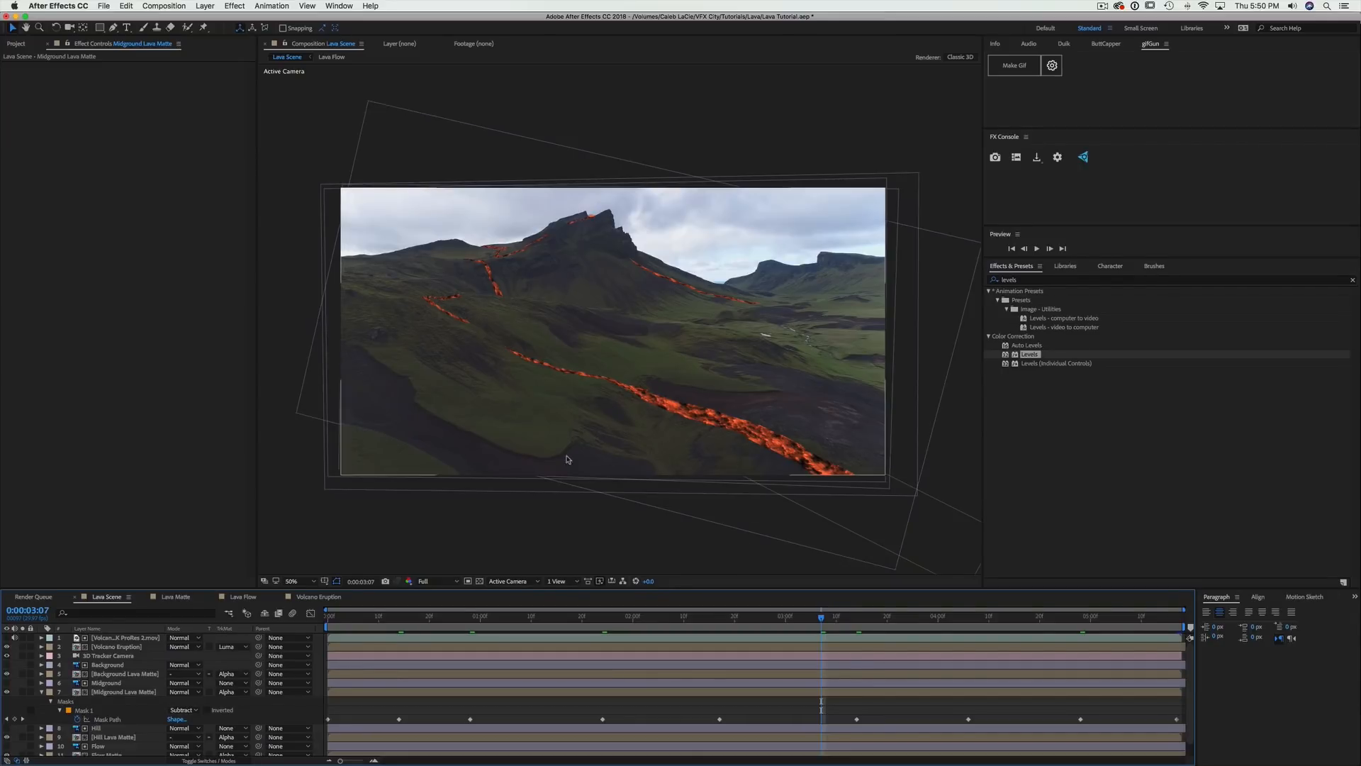
{"action": "left_click", "coordinate": [42, 693]}
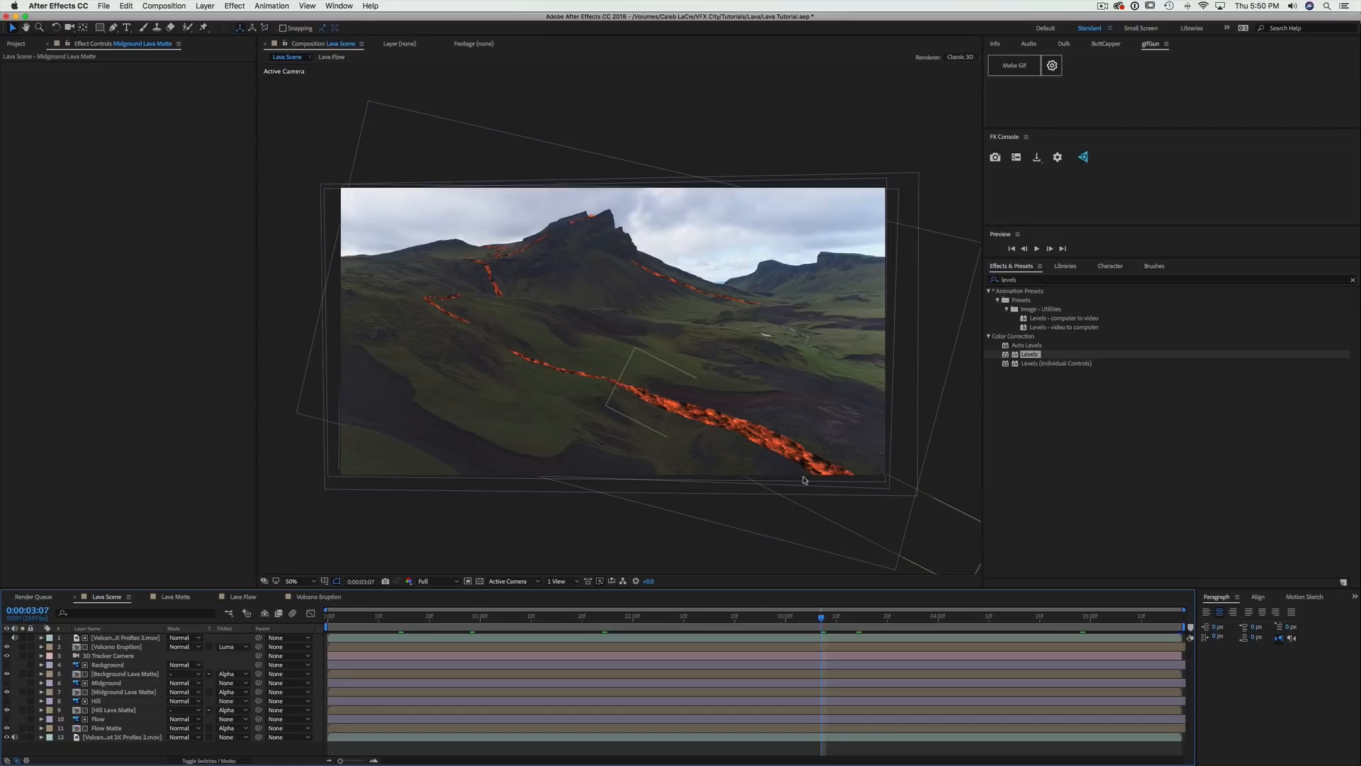
Pre-compose the Flow and Flow Matte layers into a new composition named Flow, moving all attributes into it
{"action": "left_click", "coordinate": [838, 487]}
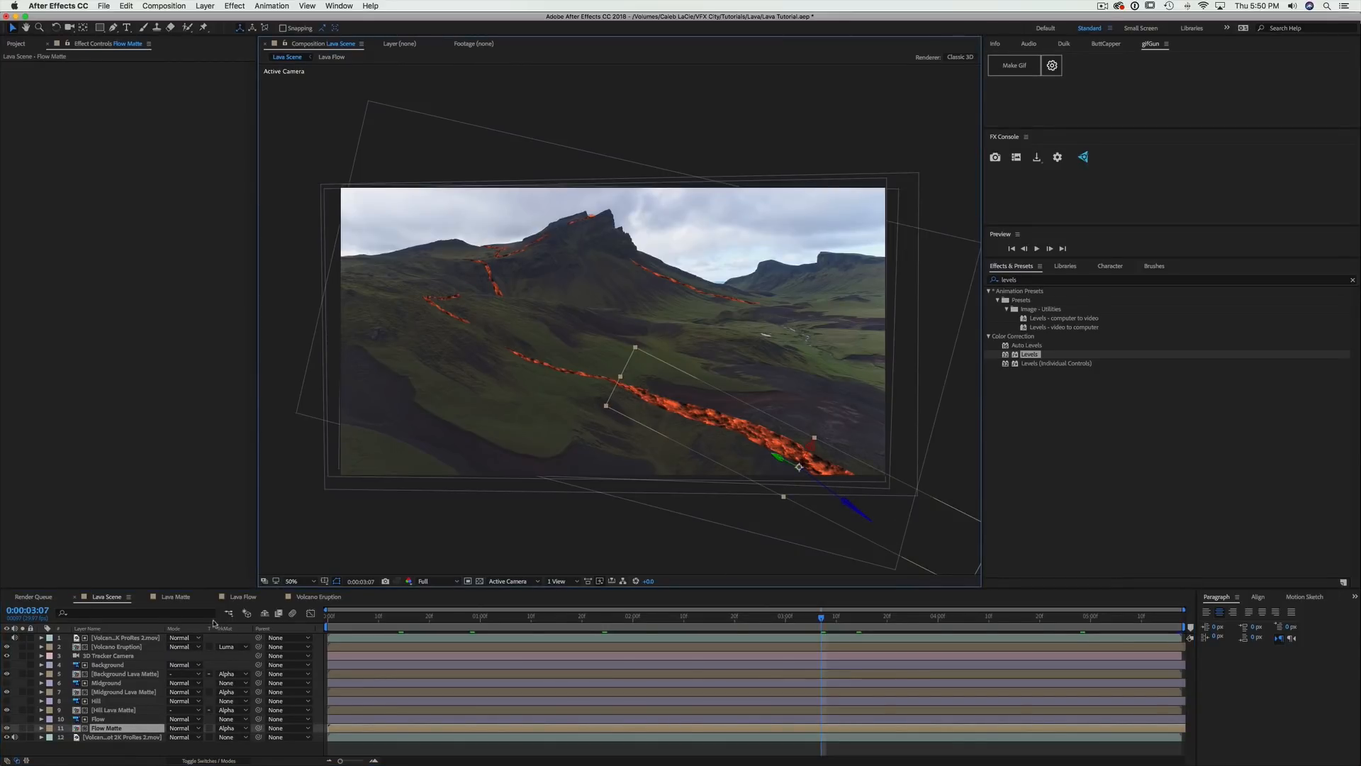
{"action": "left_click", "coordinate": [111, 720], "text": "shift"}
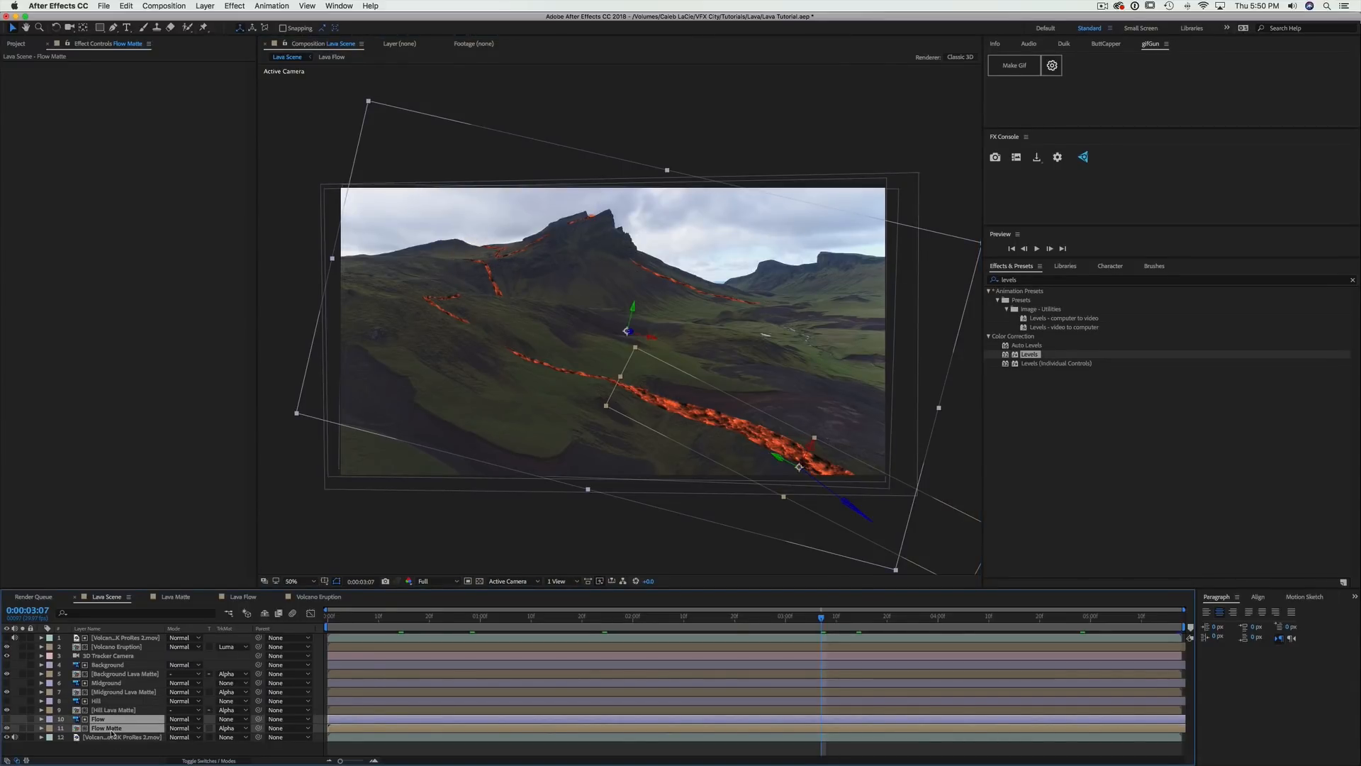
{"action": "key", "text": "super+shift+c"}
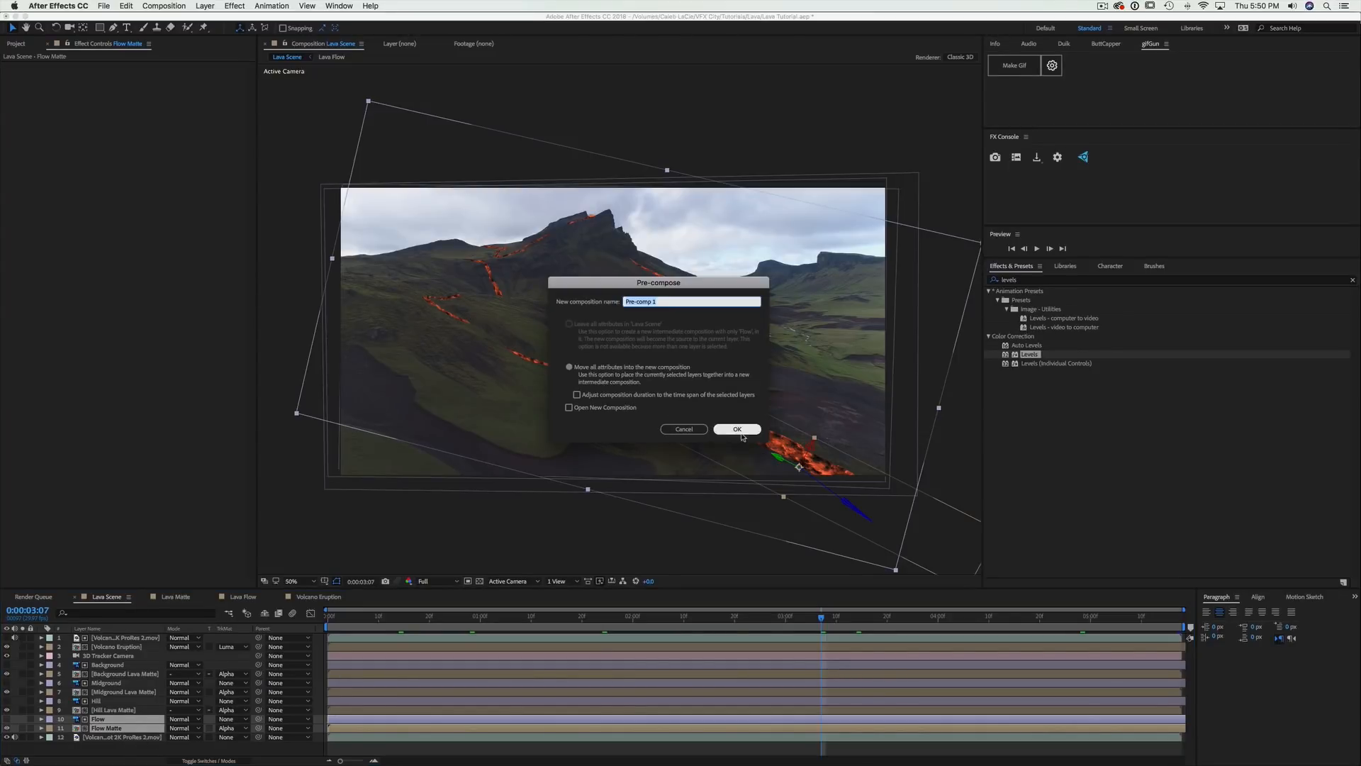
{"action": "type", "text": "Flow"}
{"action": "key", "text": "Return"}
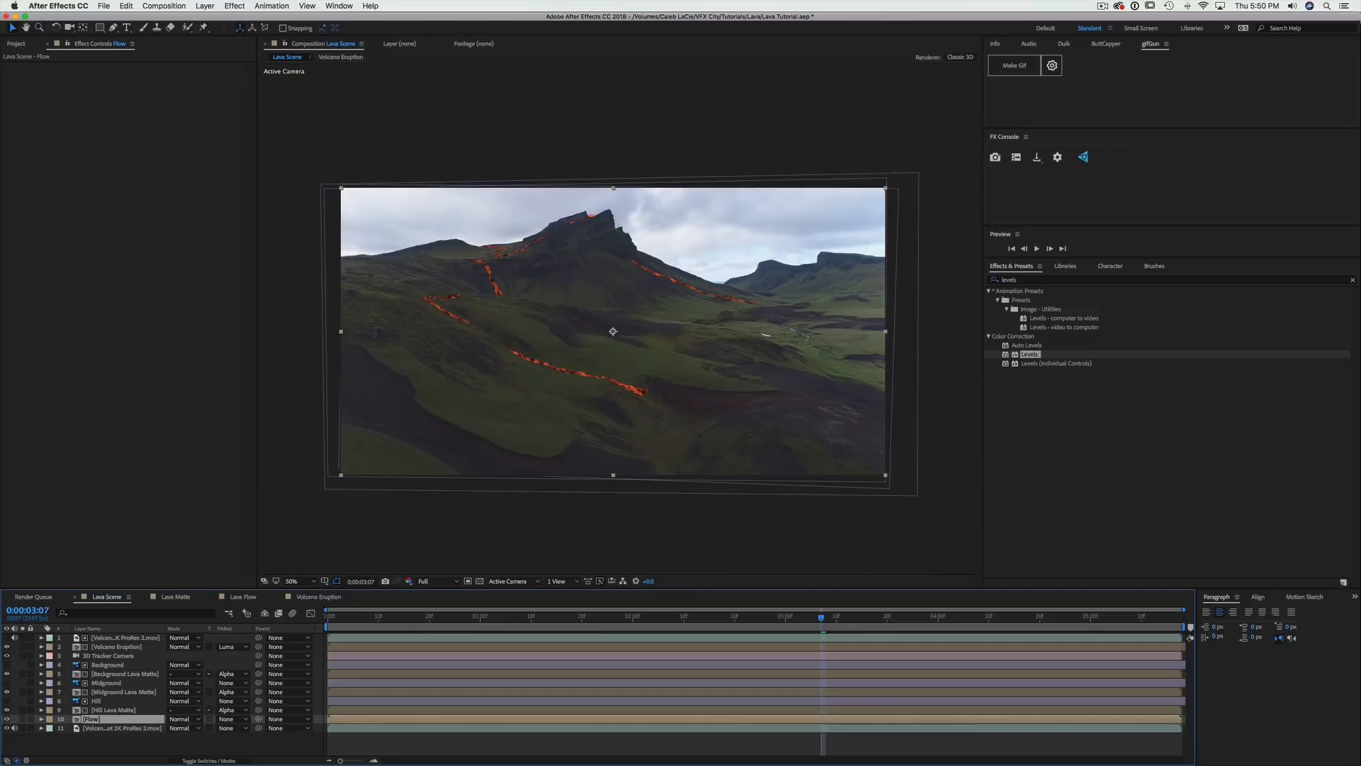
Make the Flow precomp a 3D layer with Collapse Transformations enabled
{"action": "left_click", "coordinate": [207, 760]}
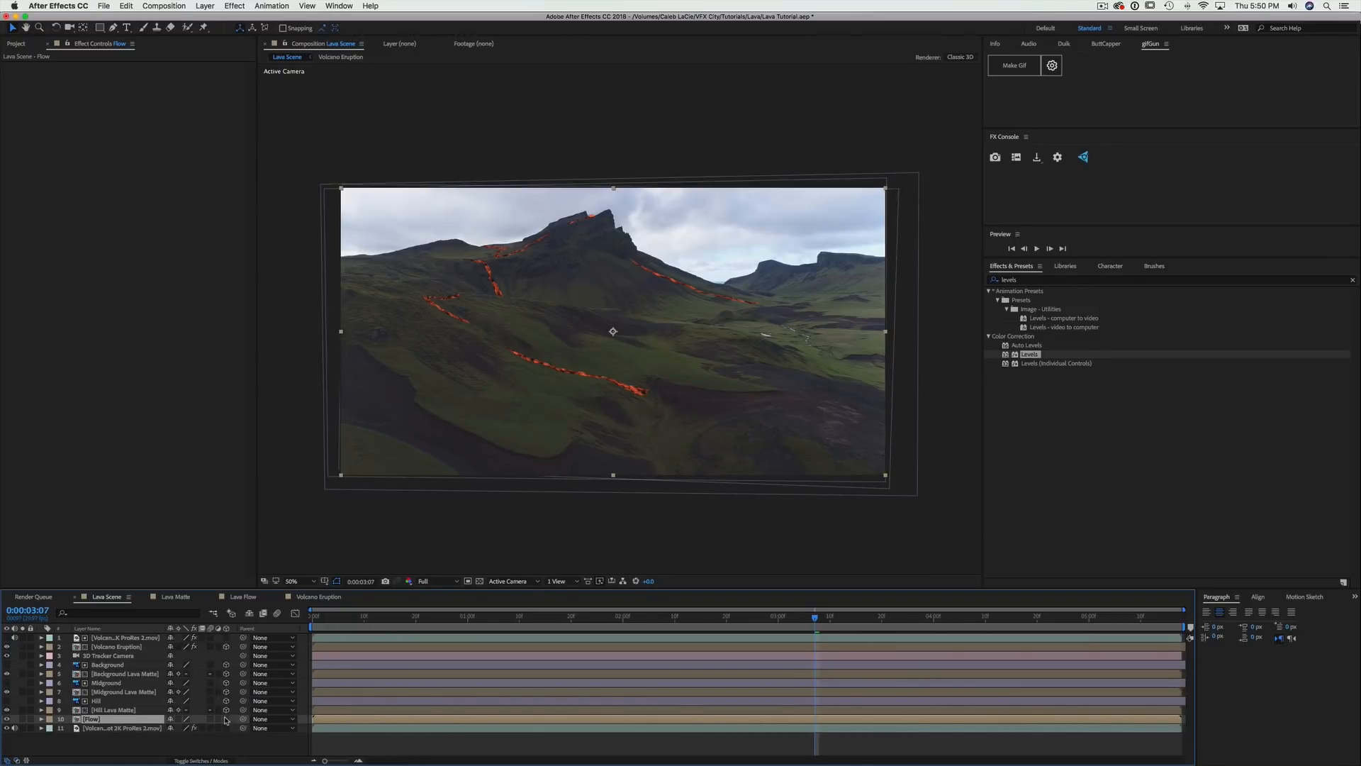
{"action": "left_click", "coordinate": [187, 720]}
{"action": "left_click", "coordinate": [178, 718]}
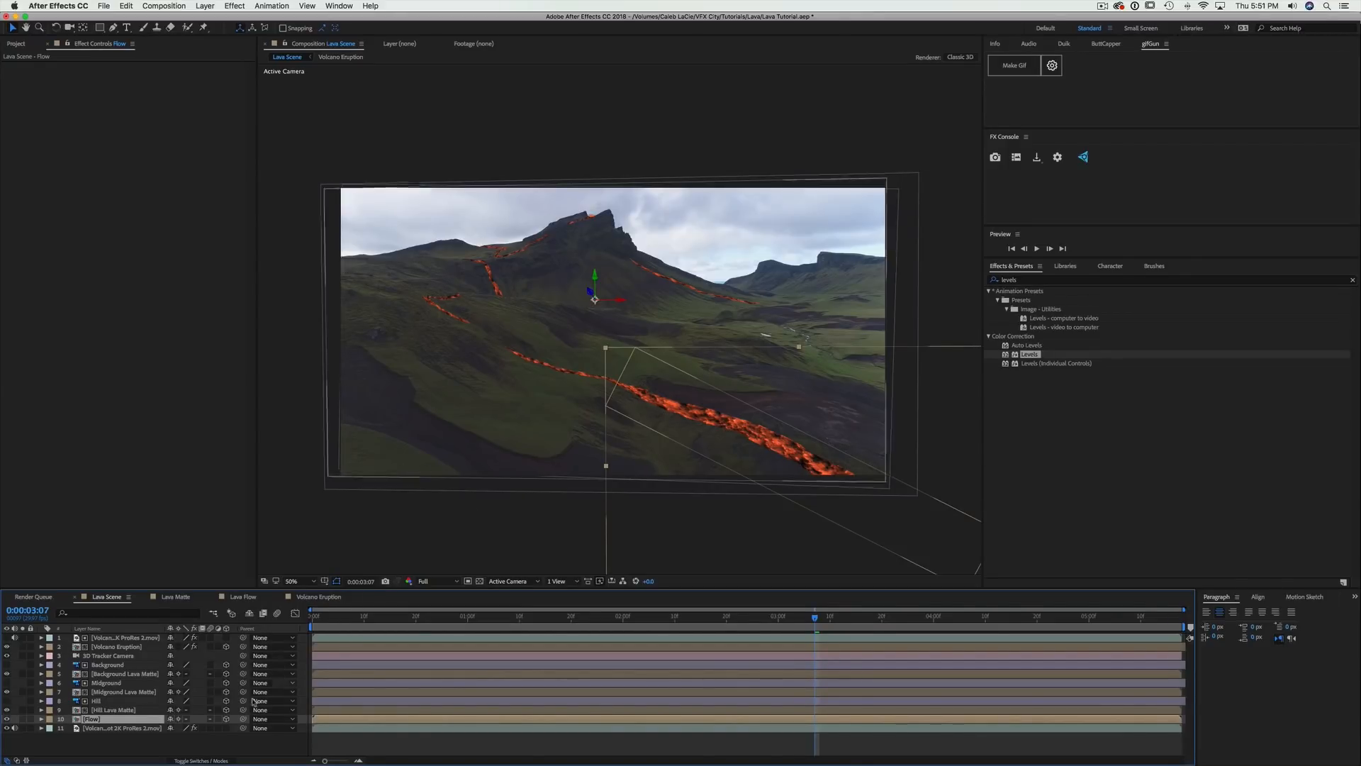
Set the Flow precomp's Z Rotation to 53° so the foreground lava runs more steeply downhill
{"action": "key", "text": "r"}
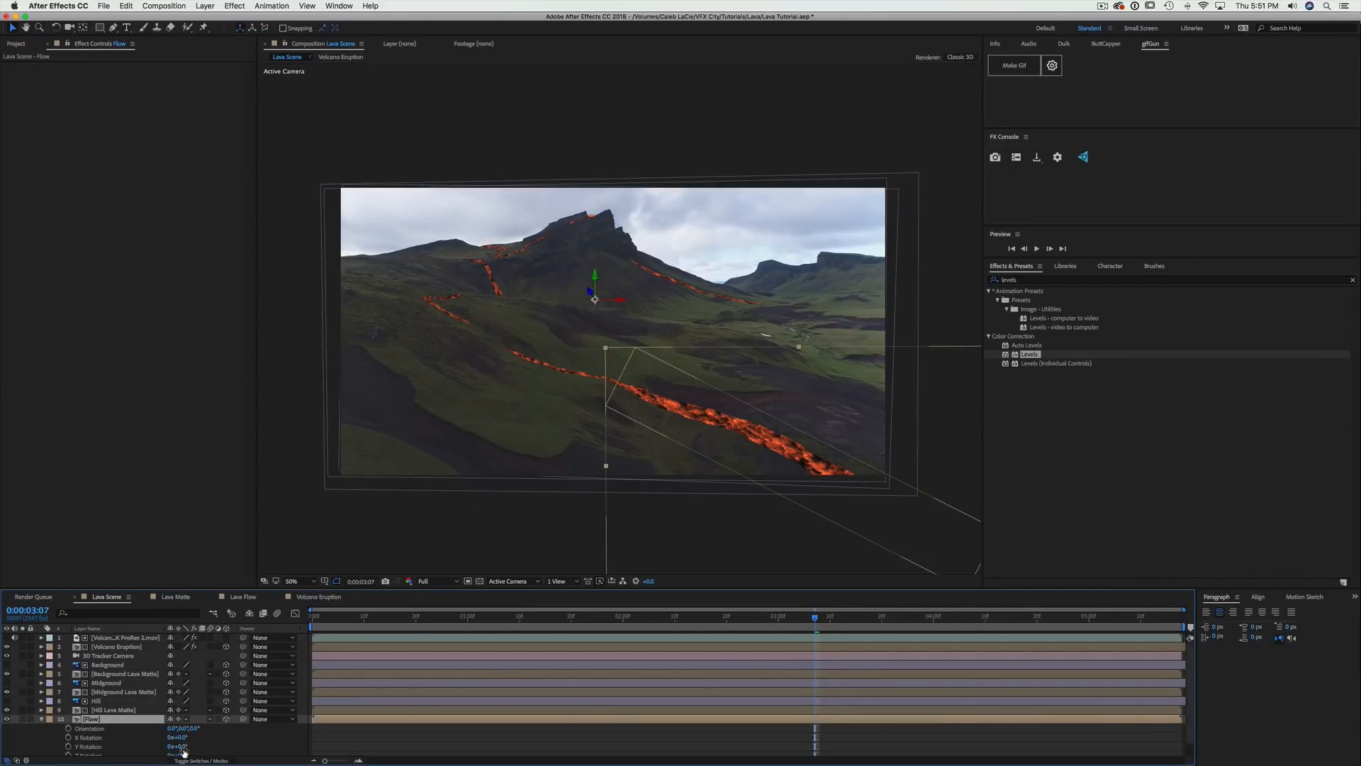
{"action": "scroll", "coordinate": [187, 744], "scroll_direction": "down", "scroll_amount": 1}
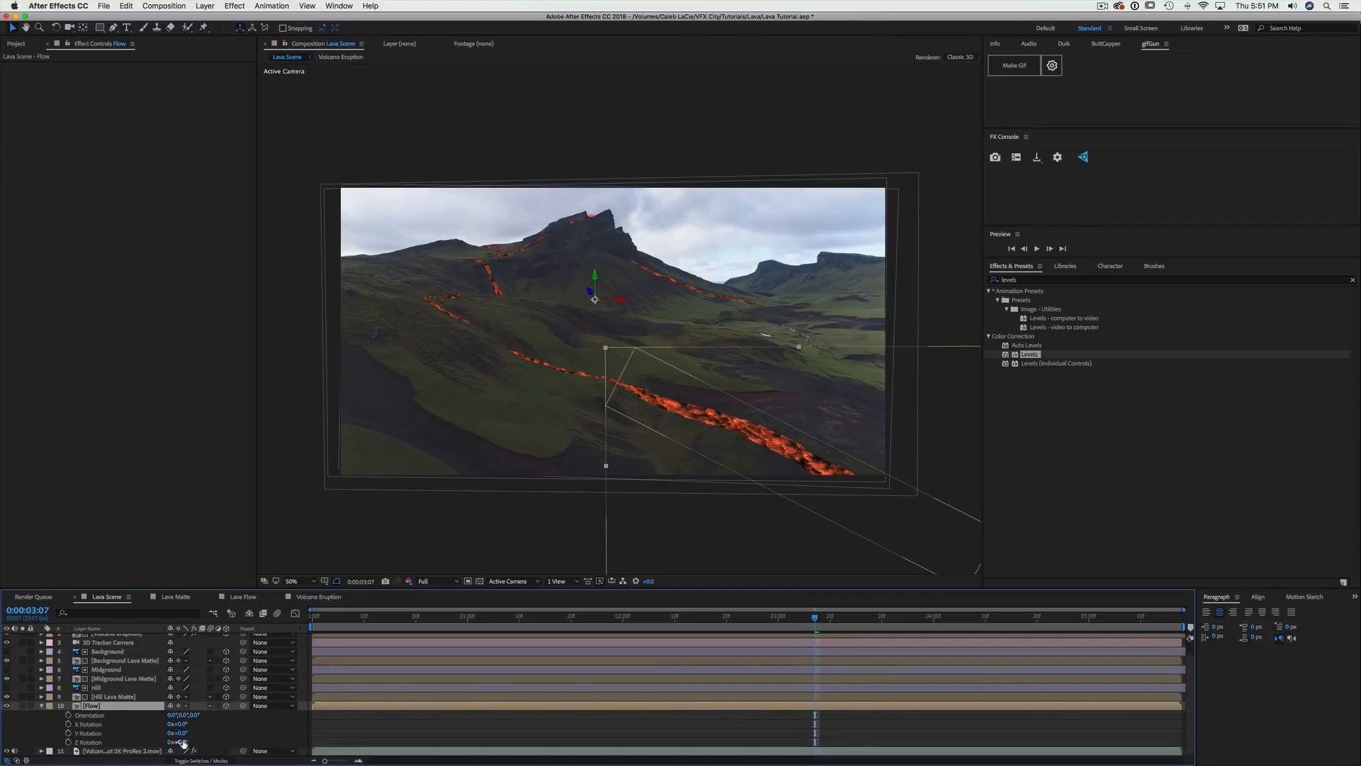
{"action": "left_click_drag", "start_coordinate": [183, 742], "coordinate": [765, 494]}
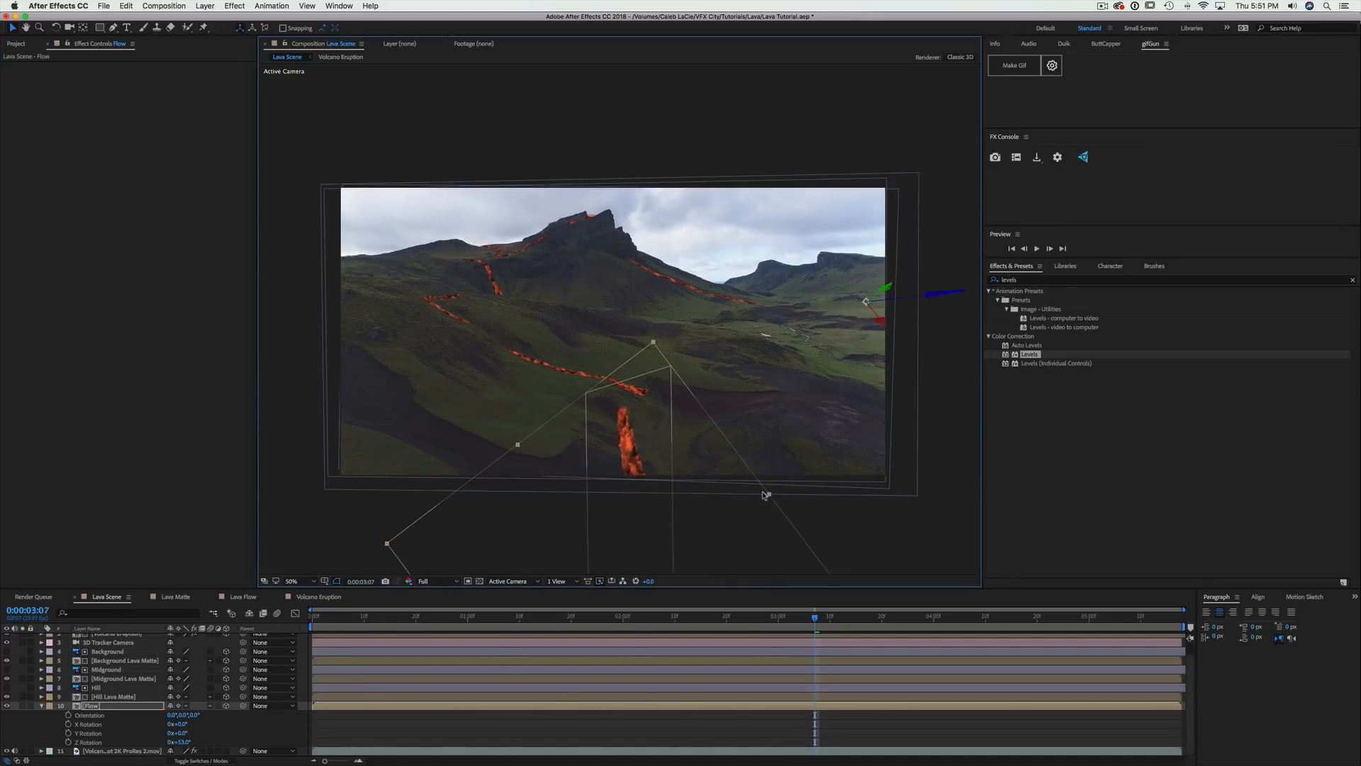
{"action": "key", "text": "super+z"}
Narrow the Flow precomp and move it so its upper end meets the lower end of the hill lava stream
{"action": "key", "text": "space"}
{"action": "left_click_drag", "start_coordinate": [591, 399], "coordinate": [537, 275]}
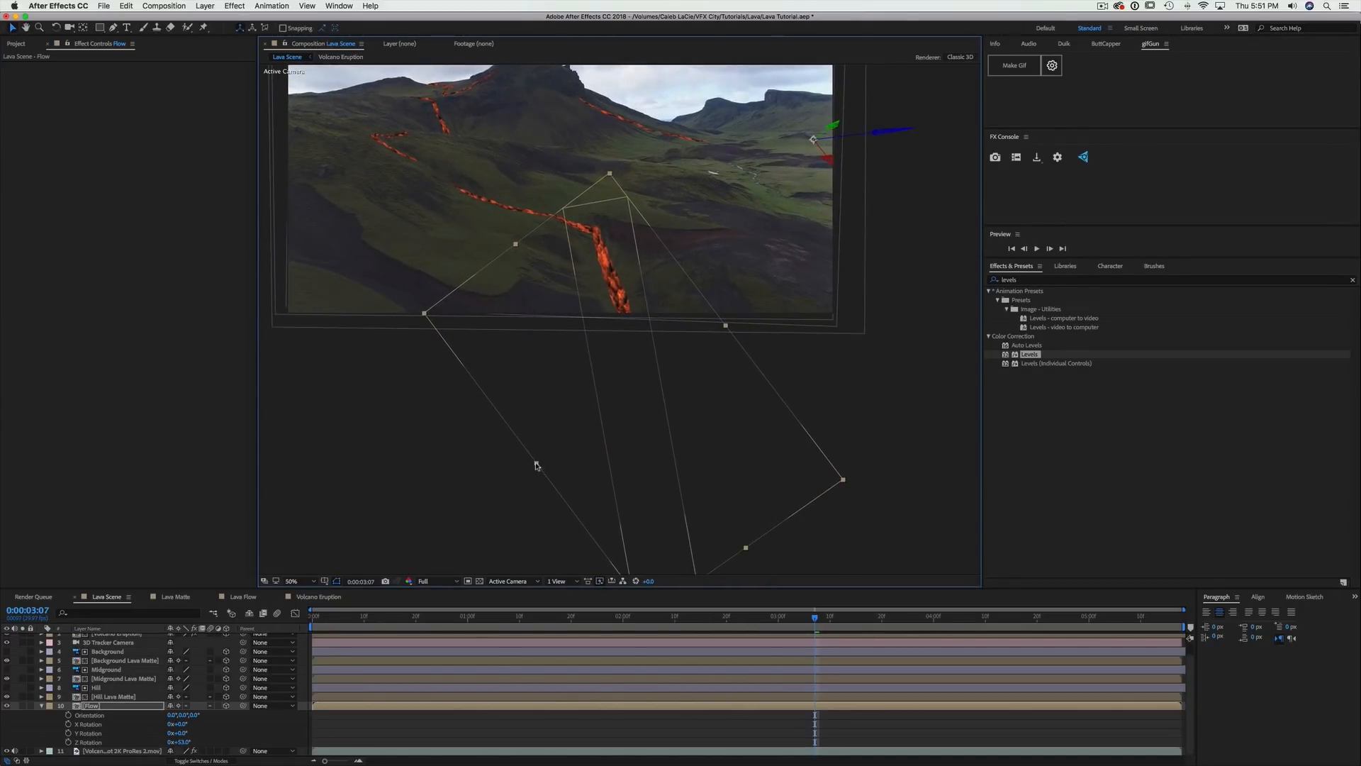
{"action": "left_click_drag", "start_coordinate": [538, 464], "coordinate": [585, 426]}
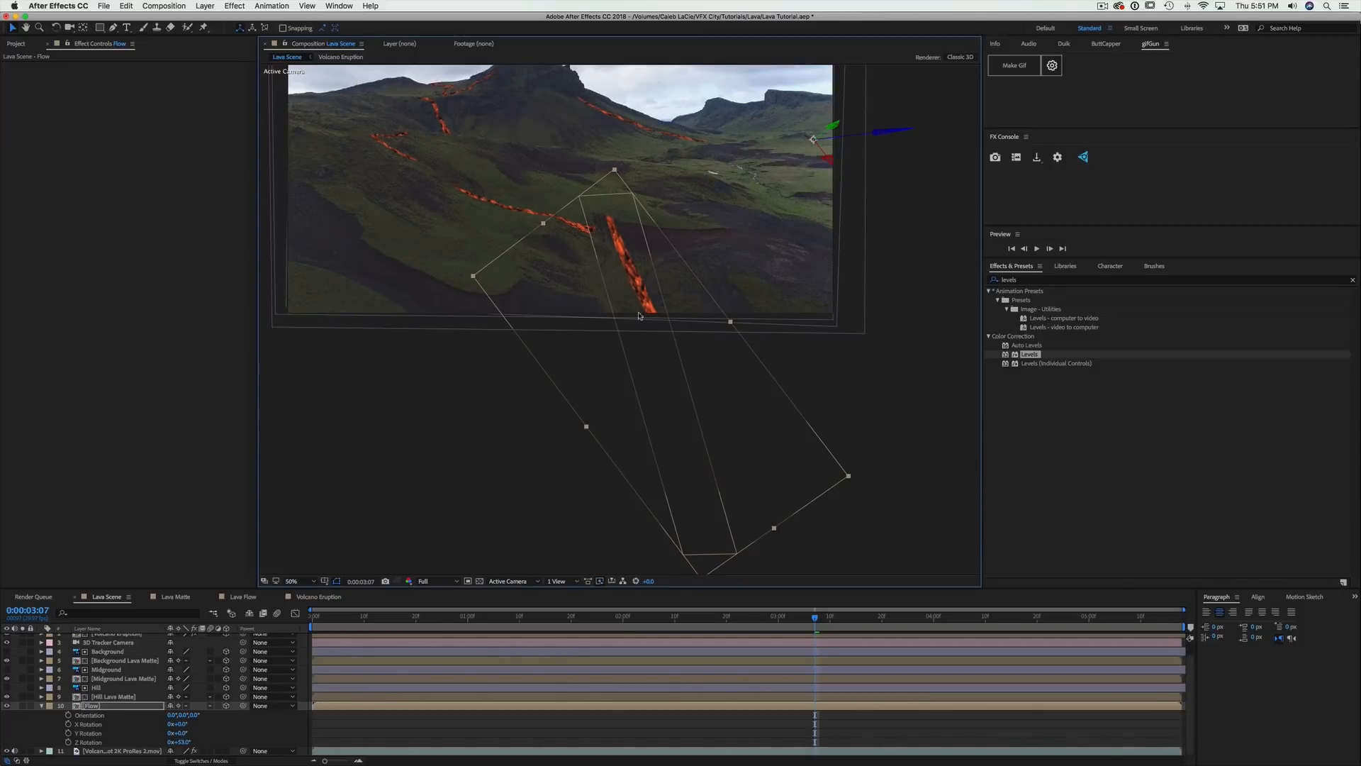
{"action": "left_click_drag", "start_coordinate": [638, 299], "coordinate": [625, 311]}
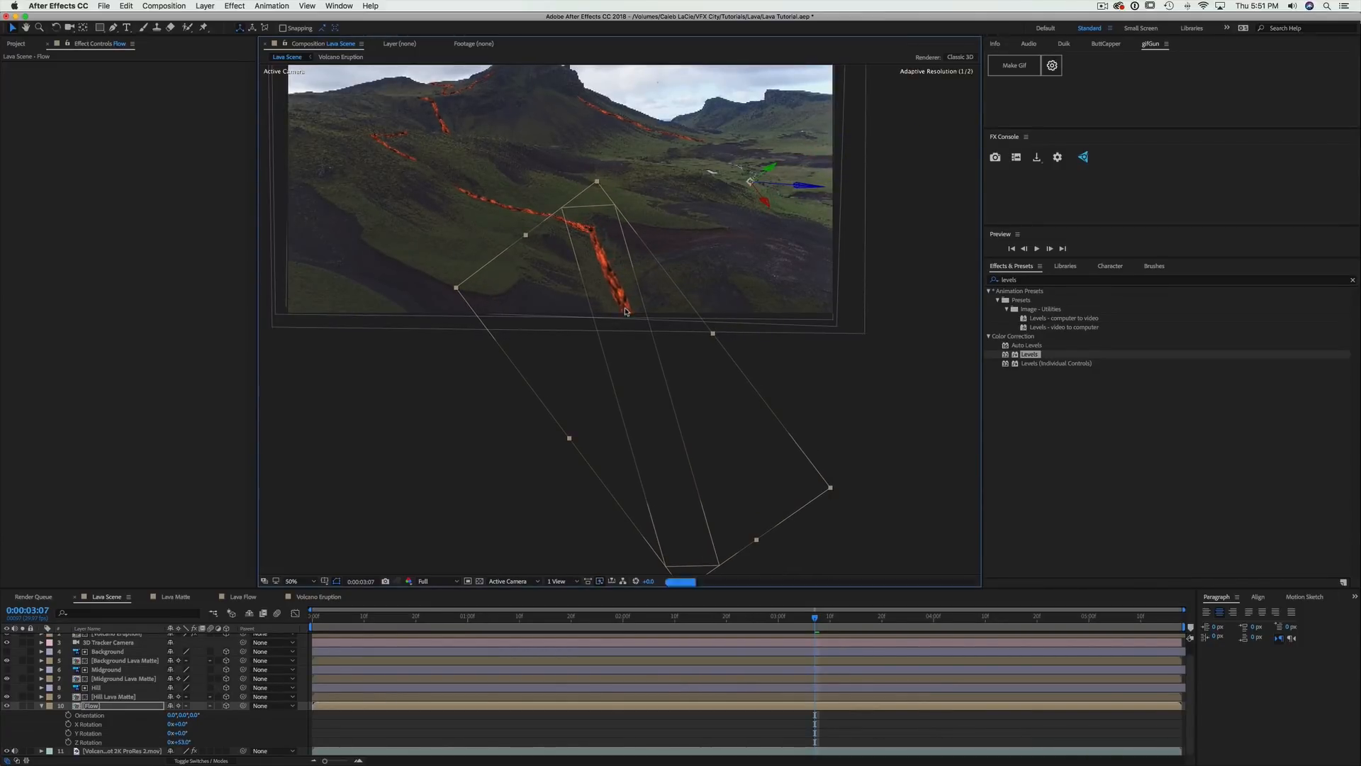
{"action": "key", "text": "."}
{"action": "left_click_drag", "start_coordinate": [594, 204], "coordinate": [617, 325]}
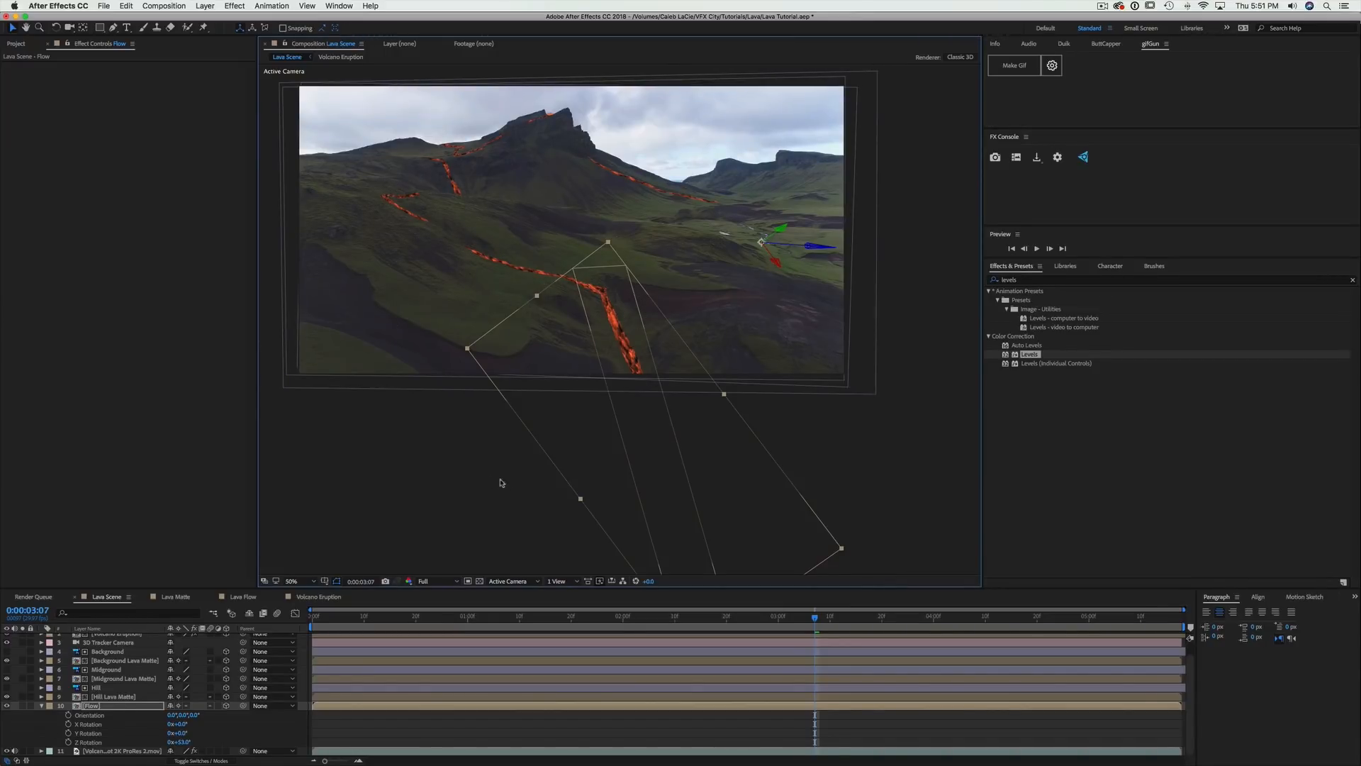
{"action": "key", "text": "."}
{"action": "left_click_drag", "start_coordinate": [643, 402], "coordinate": [603, 400]}
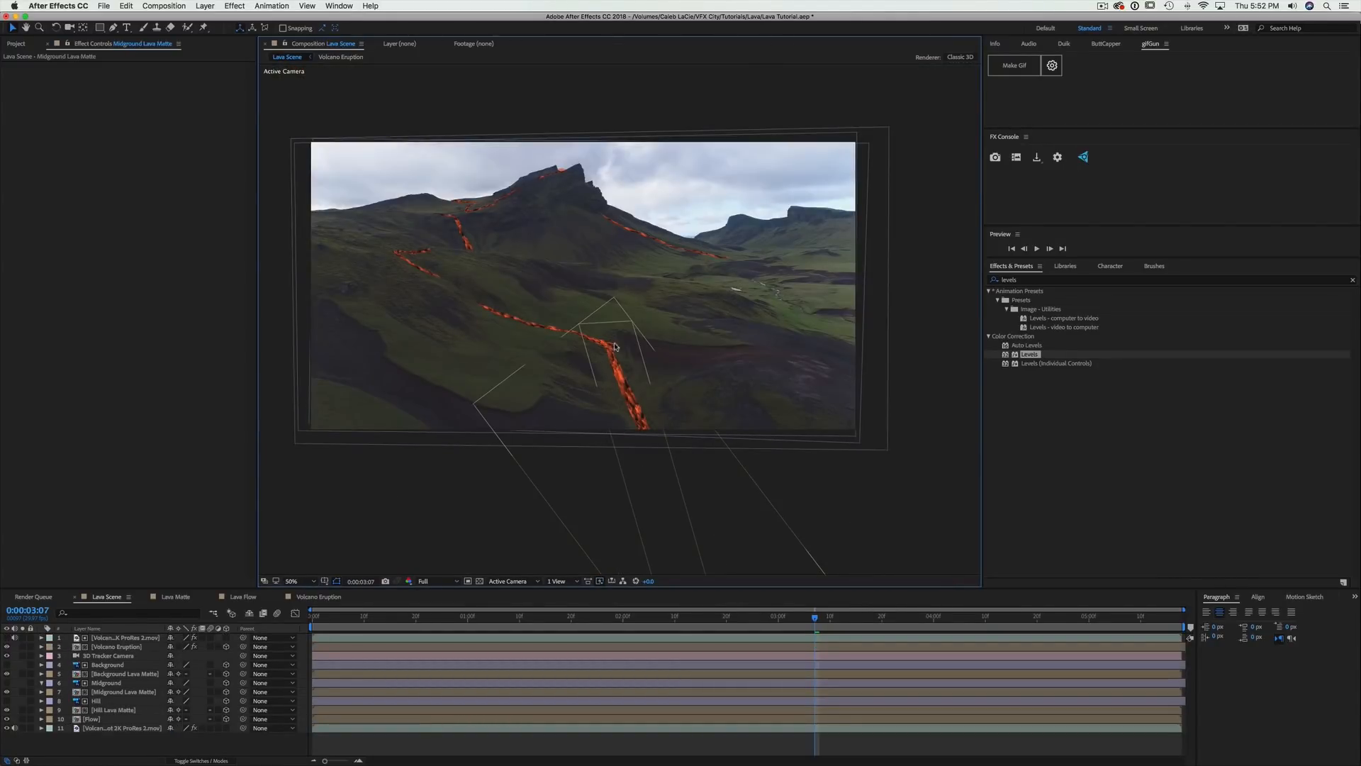
Draw a closed four-point mask with the Pen tool on the Hill layer around the lava tip protruding past the junction
{"action": "left_click", "coordinate": [431, 290]}
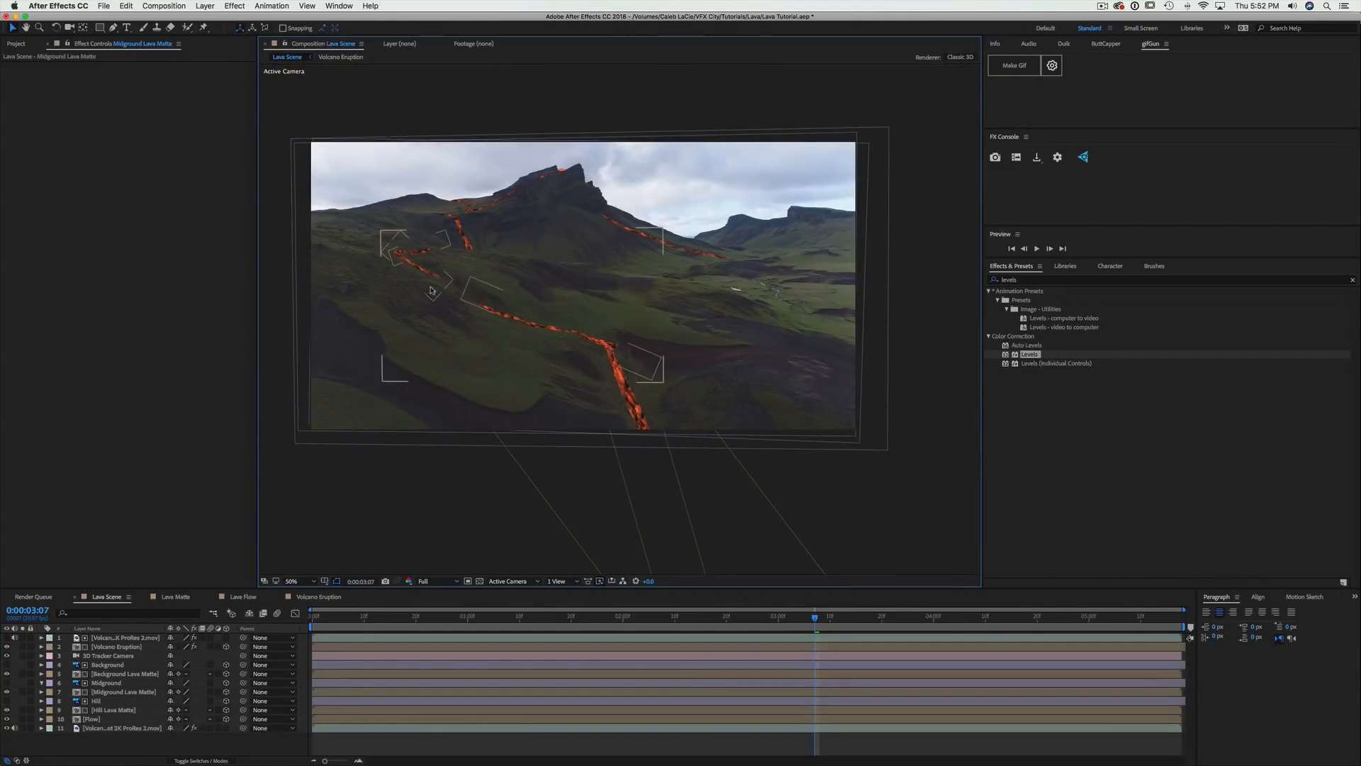
{"action": "left_click", "coordinate": [606, 335]}
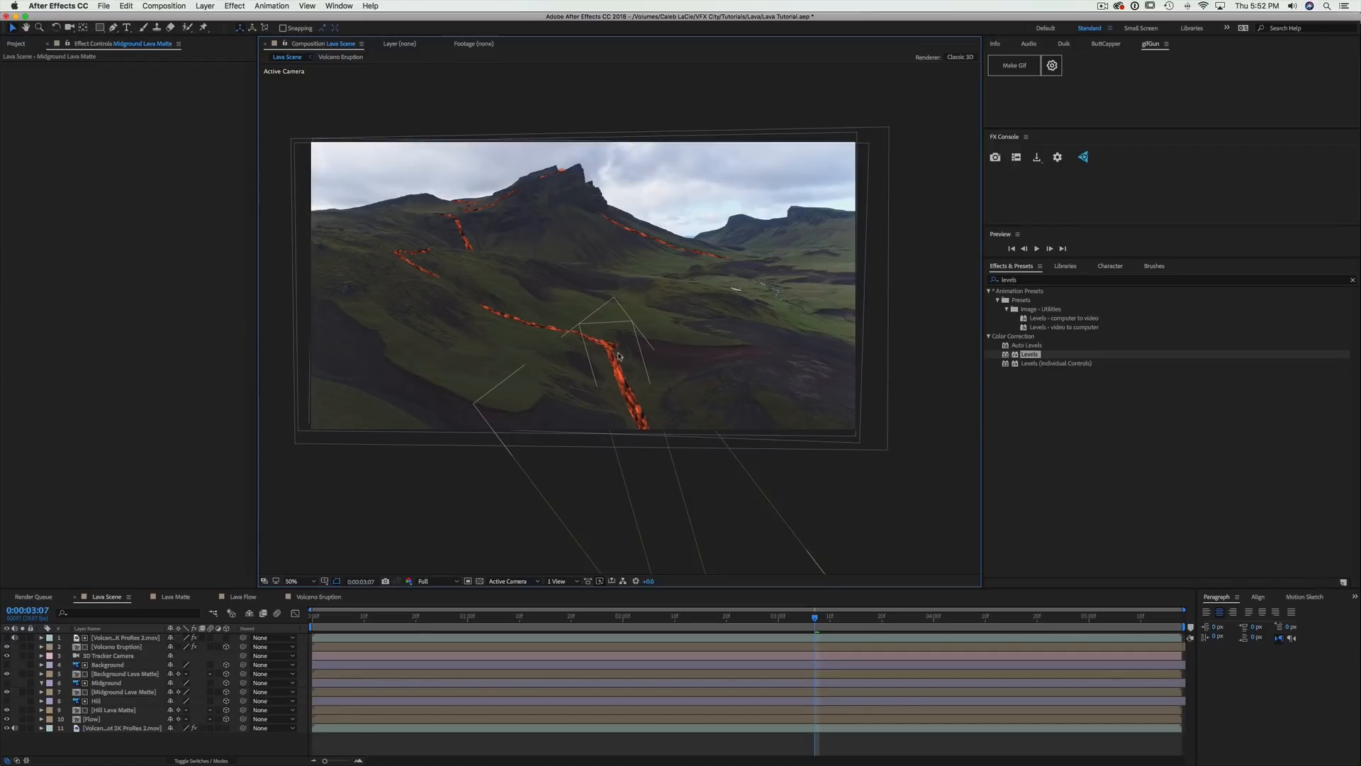
{"action": "left_click", "coordinate": [121, 699]}
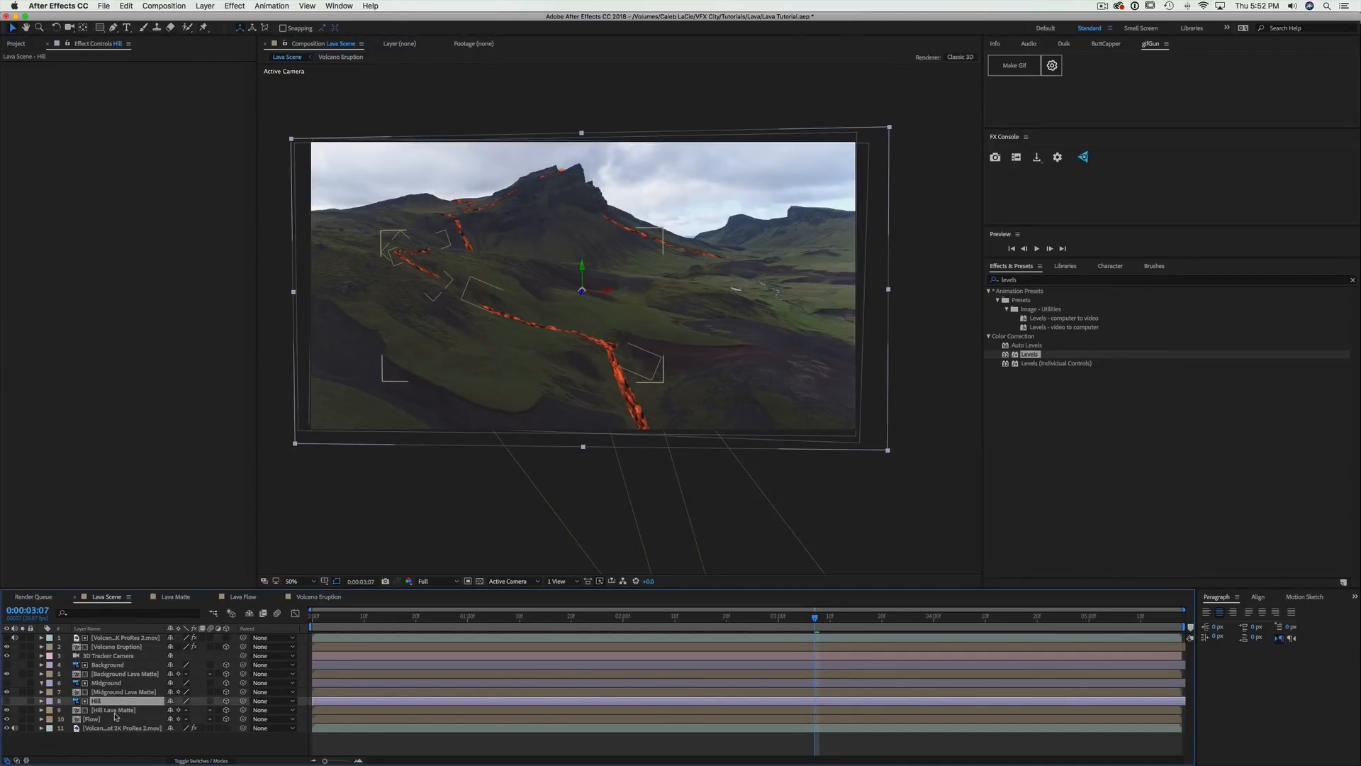
{"action": "scroll", "coordinate": [625, 346], "scroll_direction": "up", "scroll_amount": 2}
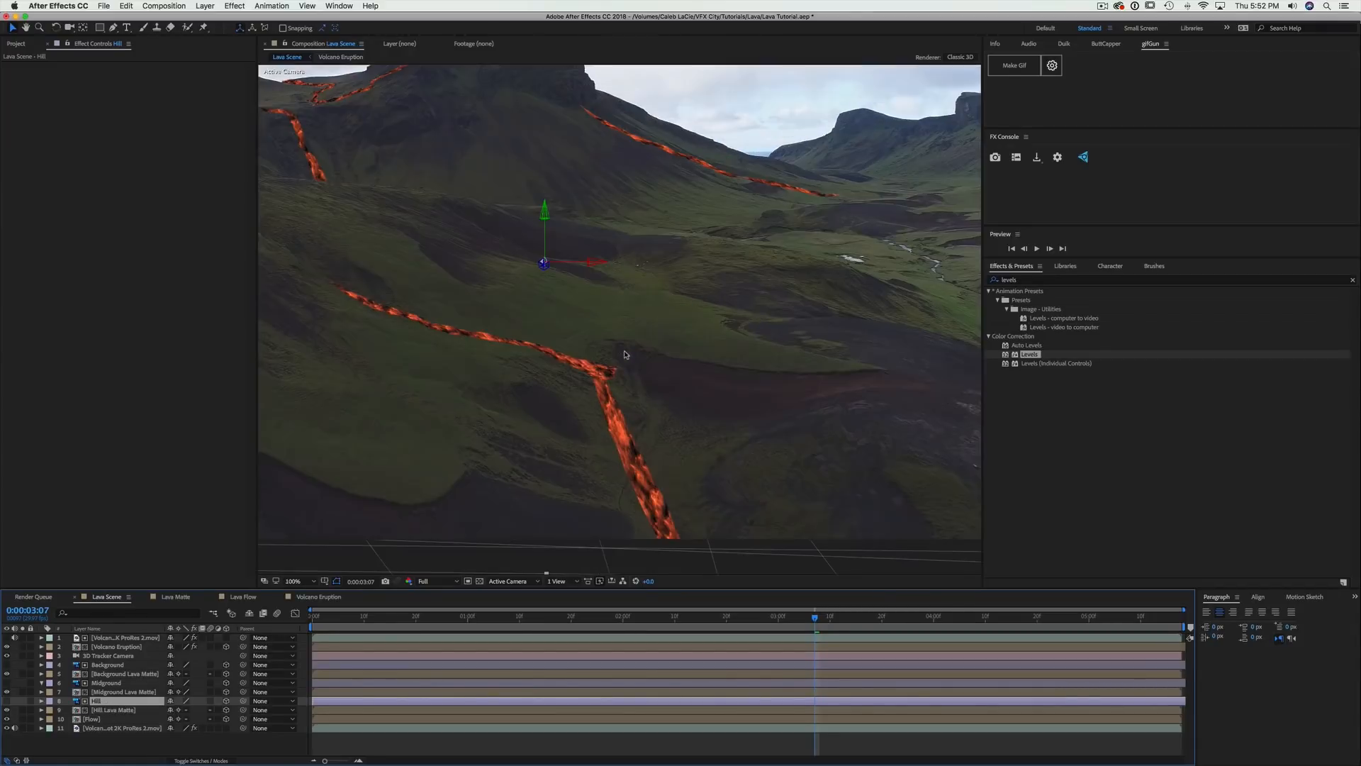
{"action": "left_click", "coordinate": [112, 27]}
{"action": "key", "text": "period"}
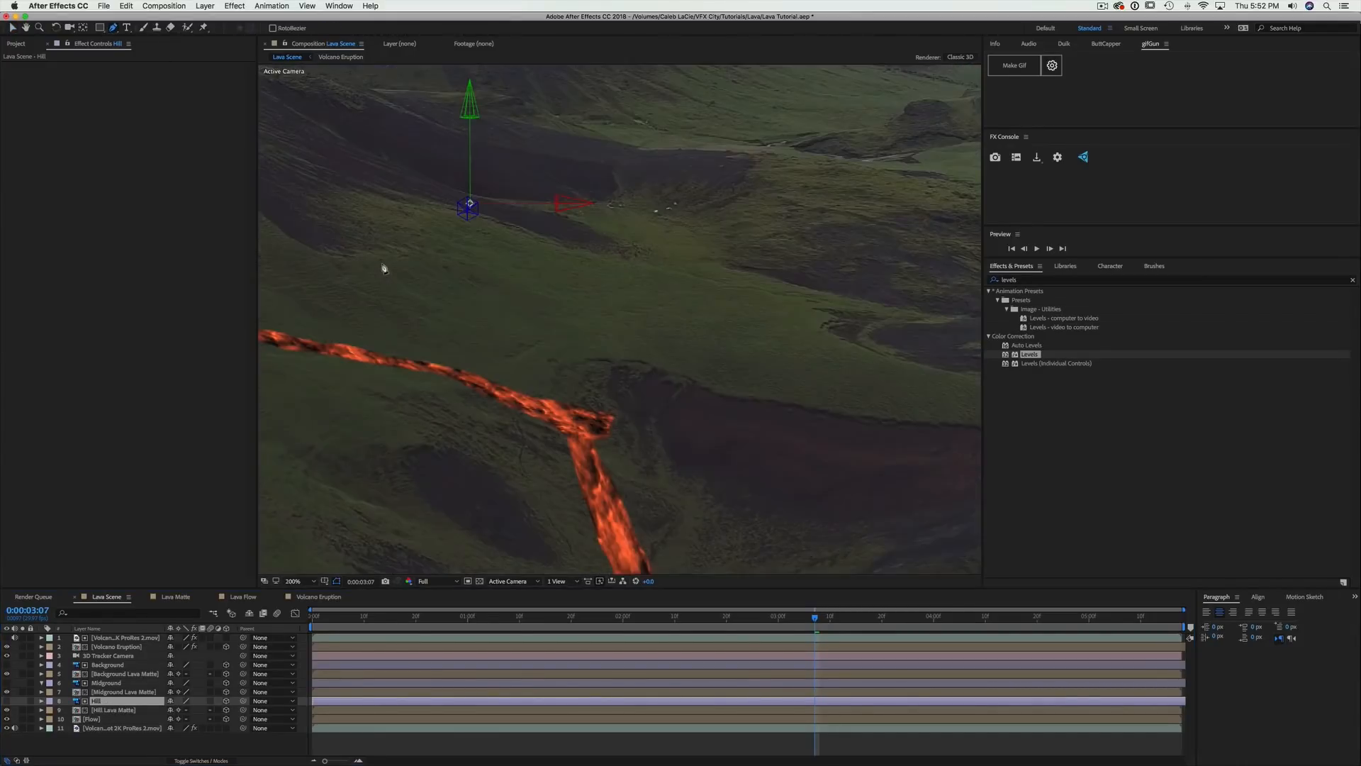
{"action": "left_click", "coordinate": [566, 400]}
{"action": "left_click_drag", "start_coordinate": [597, 438], "coordinate": [600, 456]}
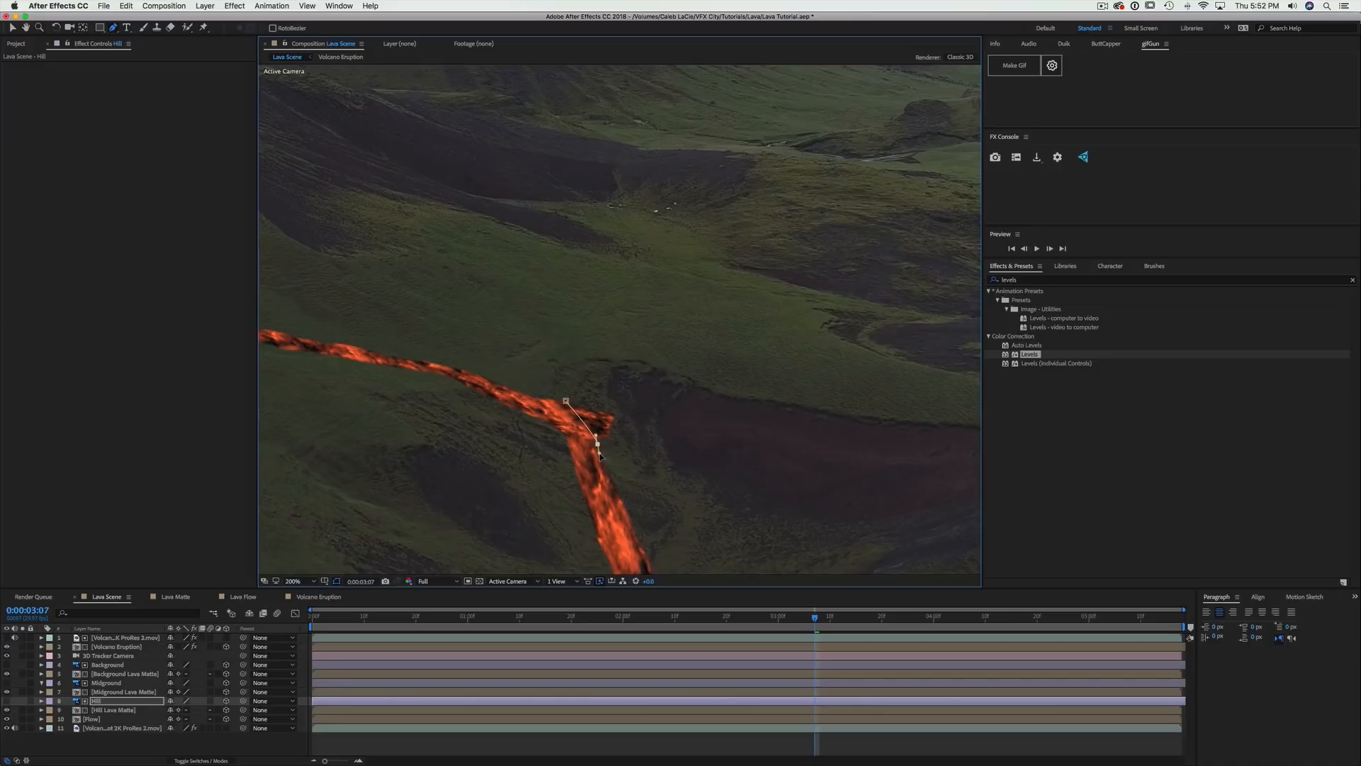
{"action": "left_click", "coordinate": [634, 434]}
{"action": "left_click_drag", "start_coordinate": [619, 353], "coordinate": [599, 341]}
{"action": "left_click", "coordinate": [566, 400]}
Set the Hill layer's Mask 1 mode to Subtract
{"action": "key", "text": "m"}
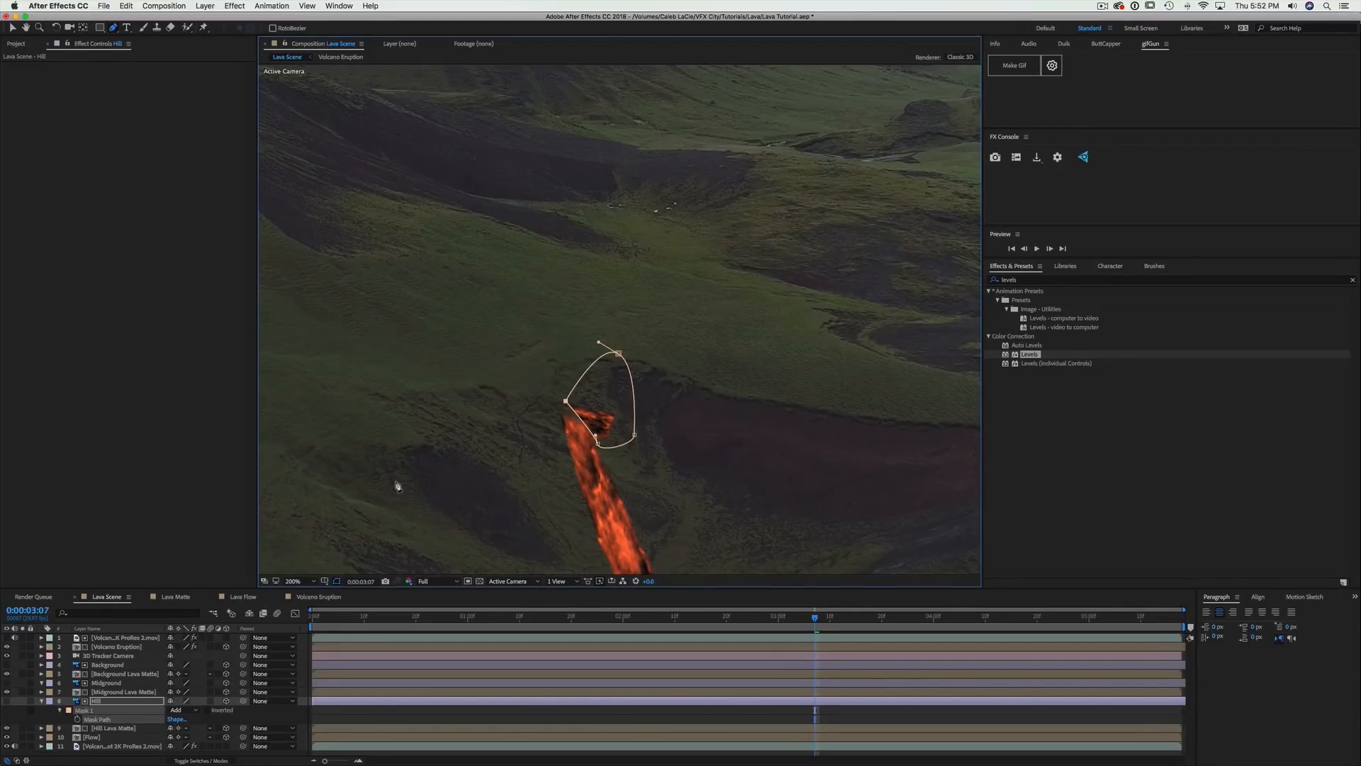
{"action": "left_click", "coordinate": [181, 710]}
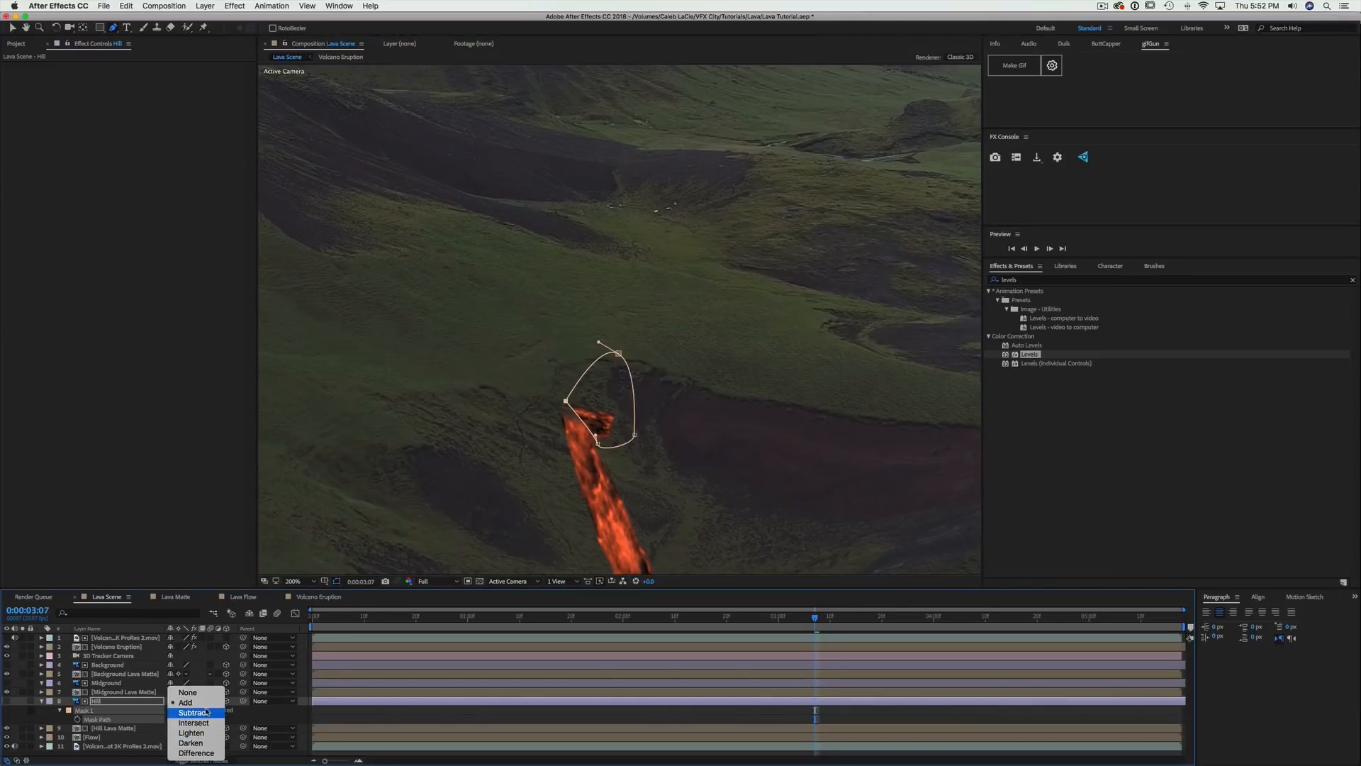
{"action": "left_click", "coordinate": [186, 716]}
{"action": "key", "text": "v"}
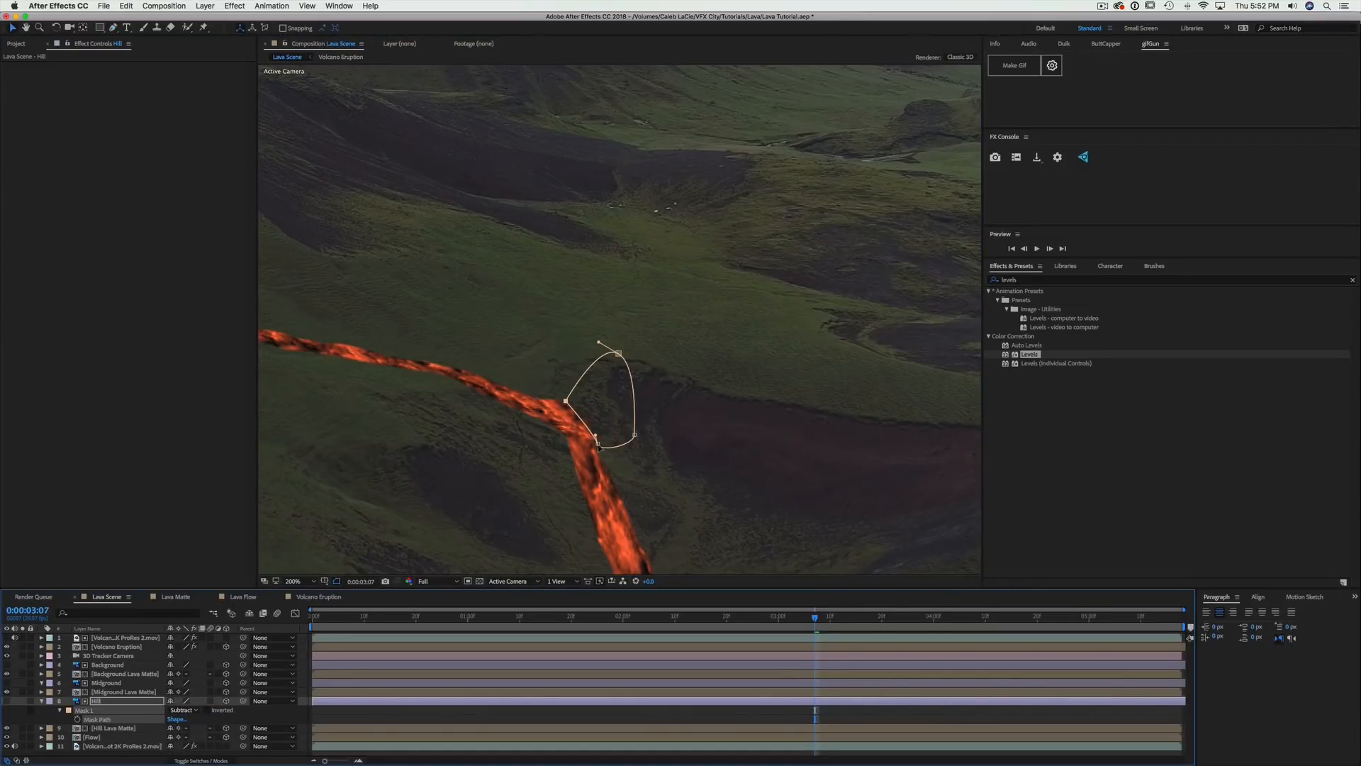
Reshape the Hill mask's two points along the lava edge to smooth the bend, and check the junction in the full frame
{"action": "left_click", "coordinate": [600, 444]}
{"action": "left_click_drag", "start_coordinate": [566, 401], "coordinate": [547, 394]}
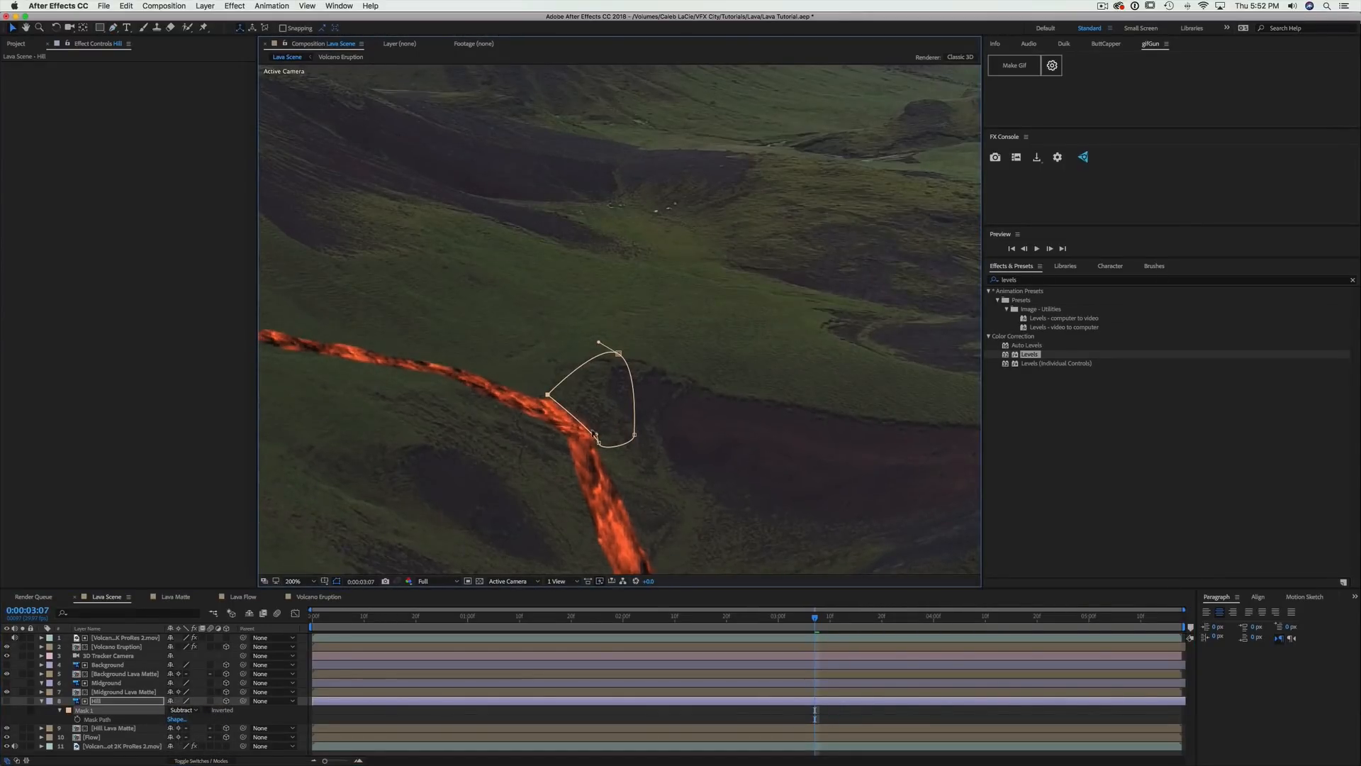
{"action": "left_click", "coordinate": [599, 444]}
{"action": "left_click_drag", "start_coordinate": [599, 444], "coordinate": [594, 450]}
{"action": "key", "text": "comma"}
{"action": "key", "text": "comma"}
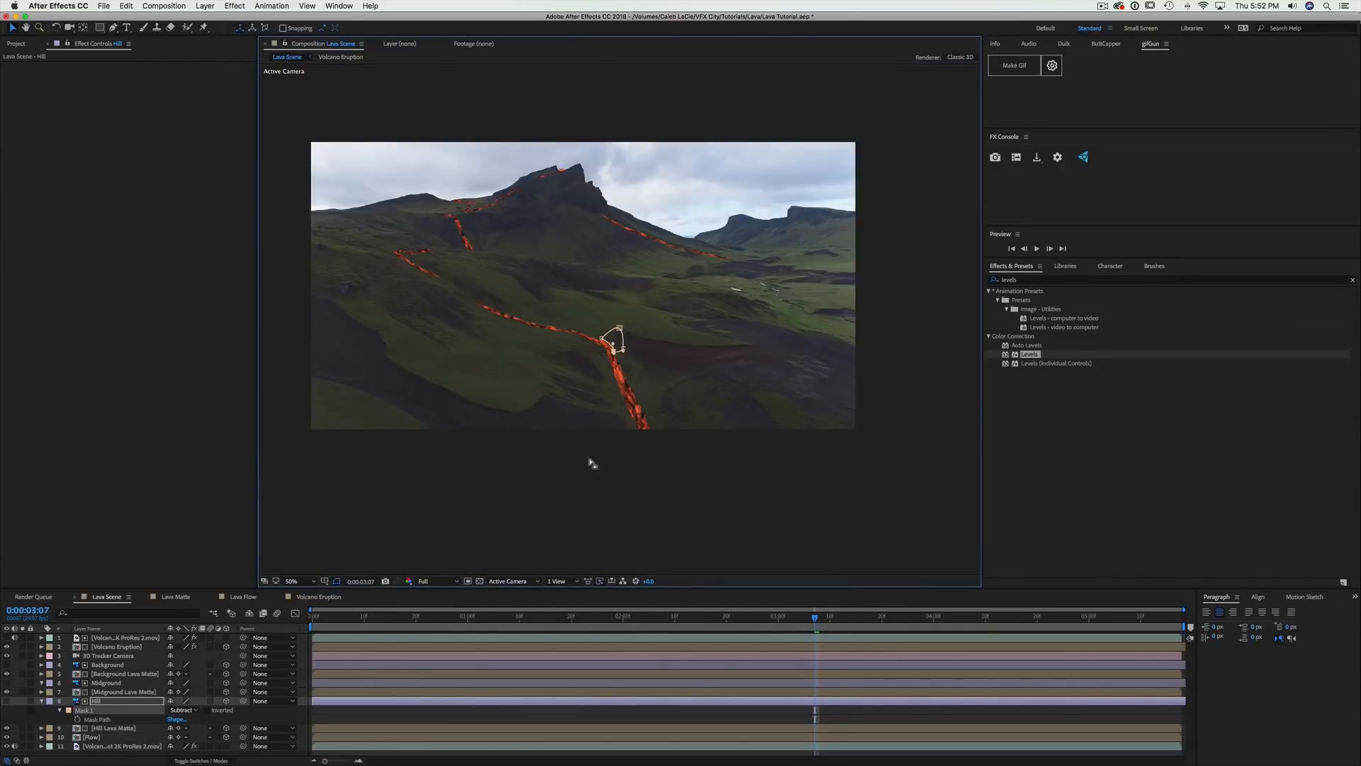
{"action": "left_click", "coordinate": [313, 507]}
{"action": "left_click_drag", "start_coordinate": [449, 360], "coordinate": [454, 379]}
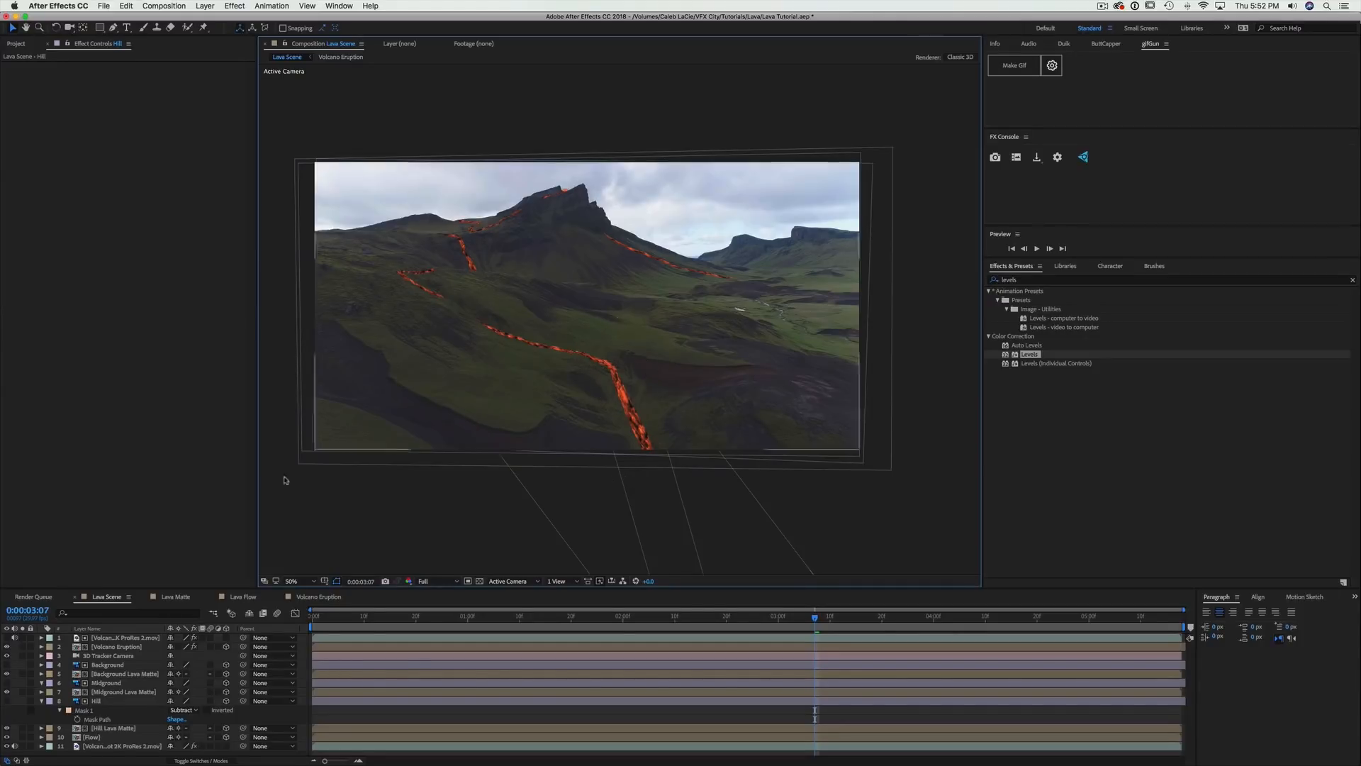
Apply the Simple Choker effect to the Background layer and set its Choke Matte to 0.30
{"action": "left_click", "coordinate": [42, 702]}
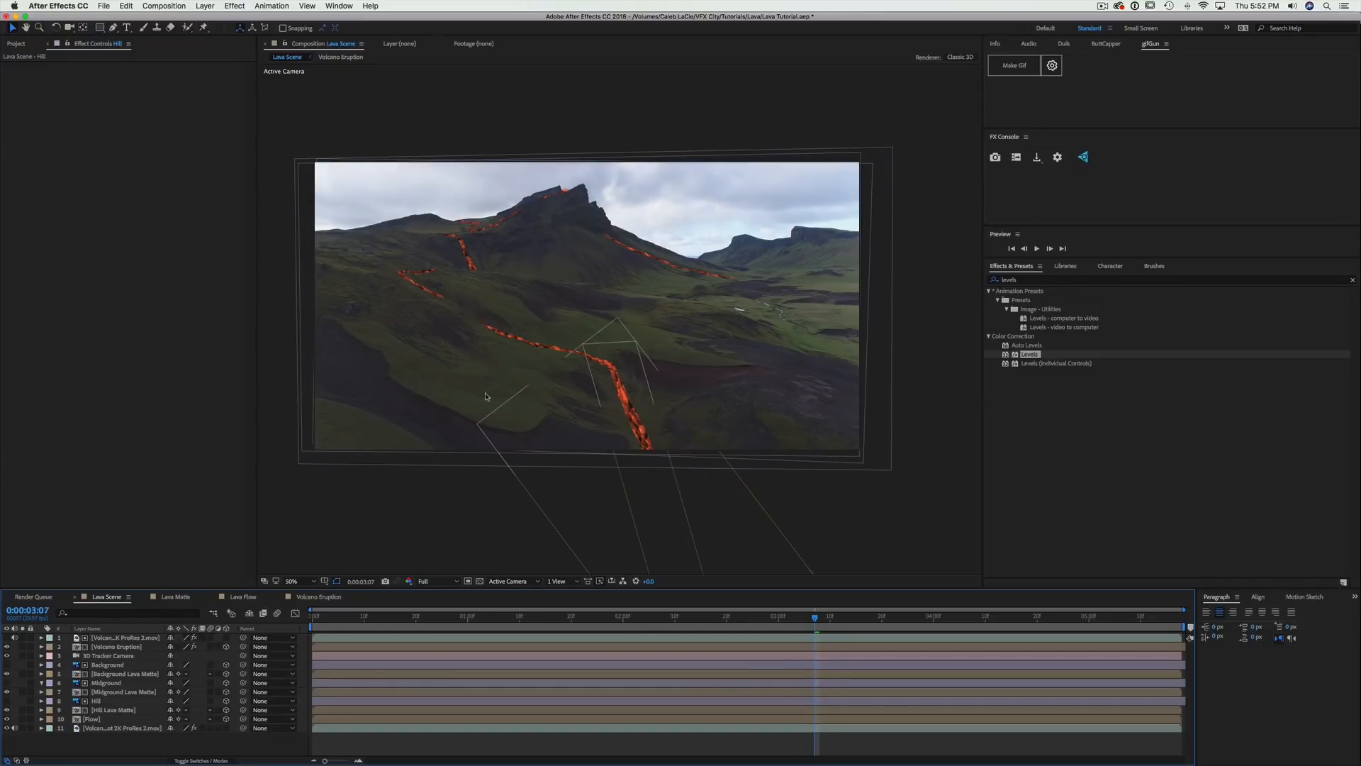
{"action": "left_click", "coordinate": [1021, 280]}
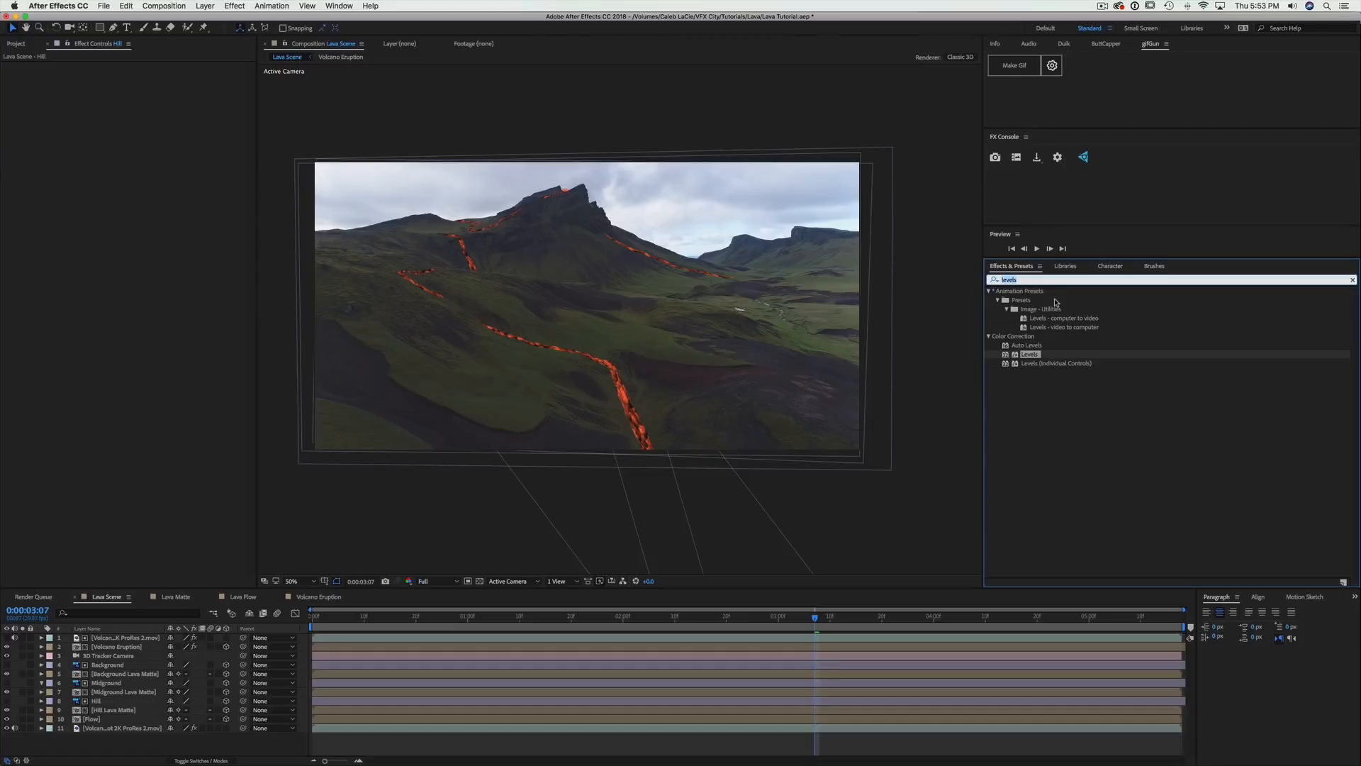
{"action": "type", "text": "simpl"}
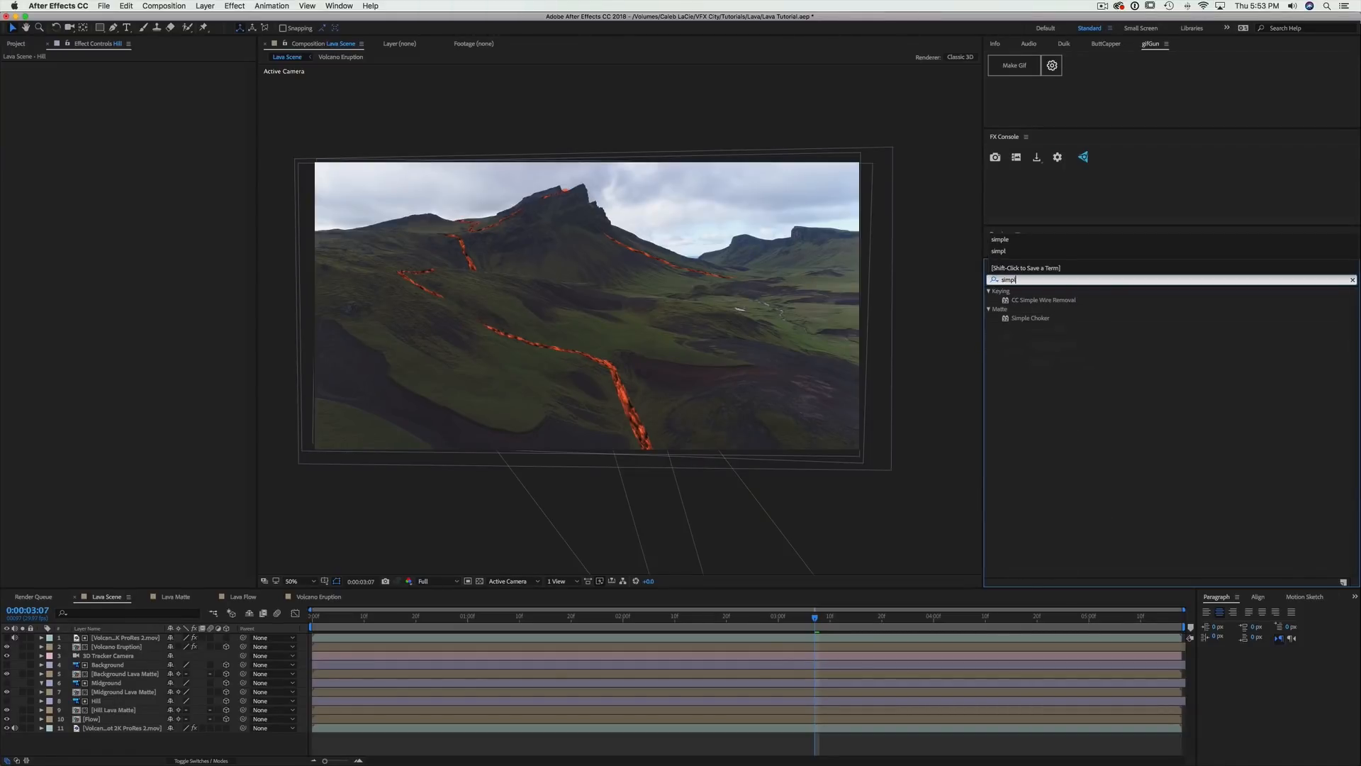
{"action": "left_click_drag", "start_coordinate": [1033, 319], "coordinate": [136, 665]}
{"action": "left_click_drag", "start_coordinate": [142, 85], "coordinate": [139, 85]}
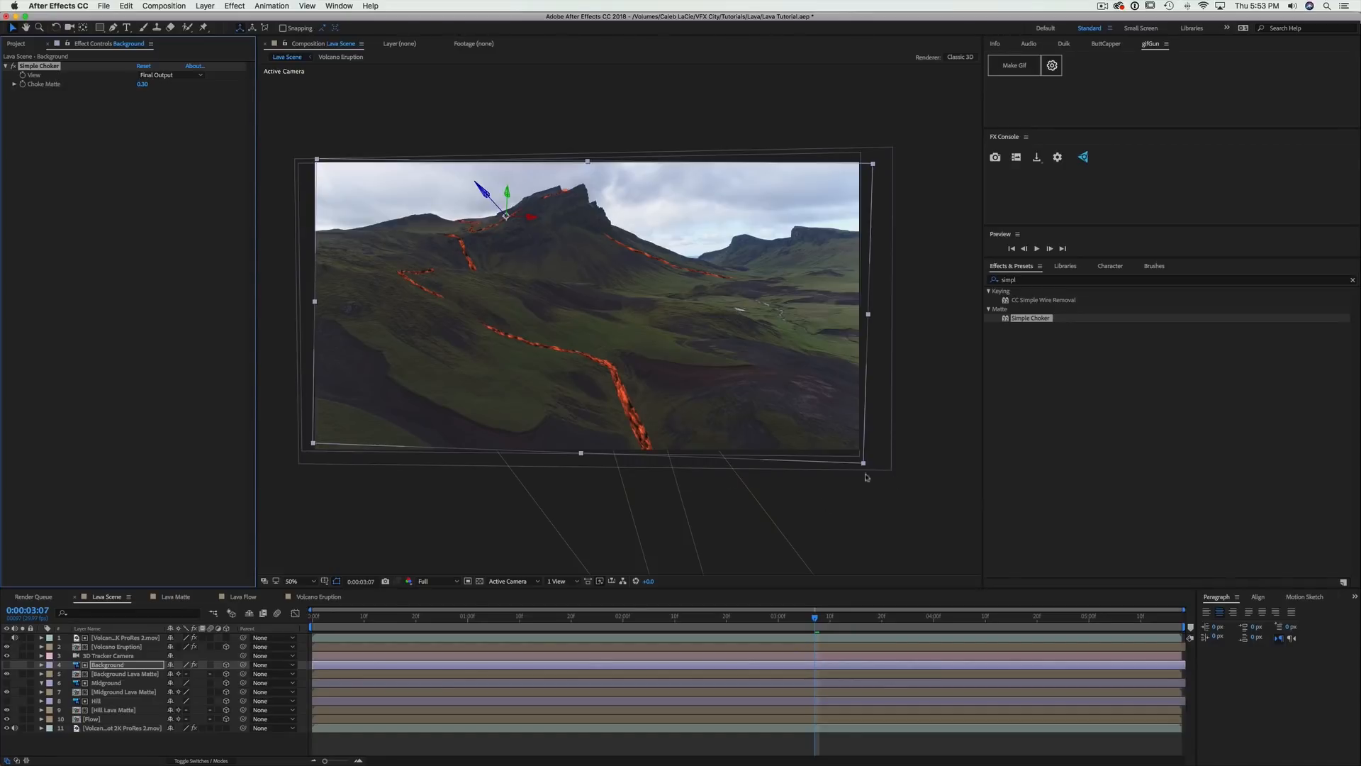
Apply Simple Choker to the Midground layer and raise its Choke Matte slightly to tighten the lava edges
{"action": "left_click", "coordinate": [108, 682]}
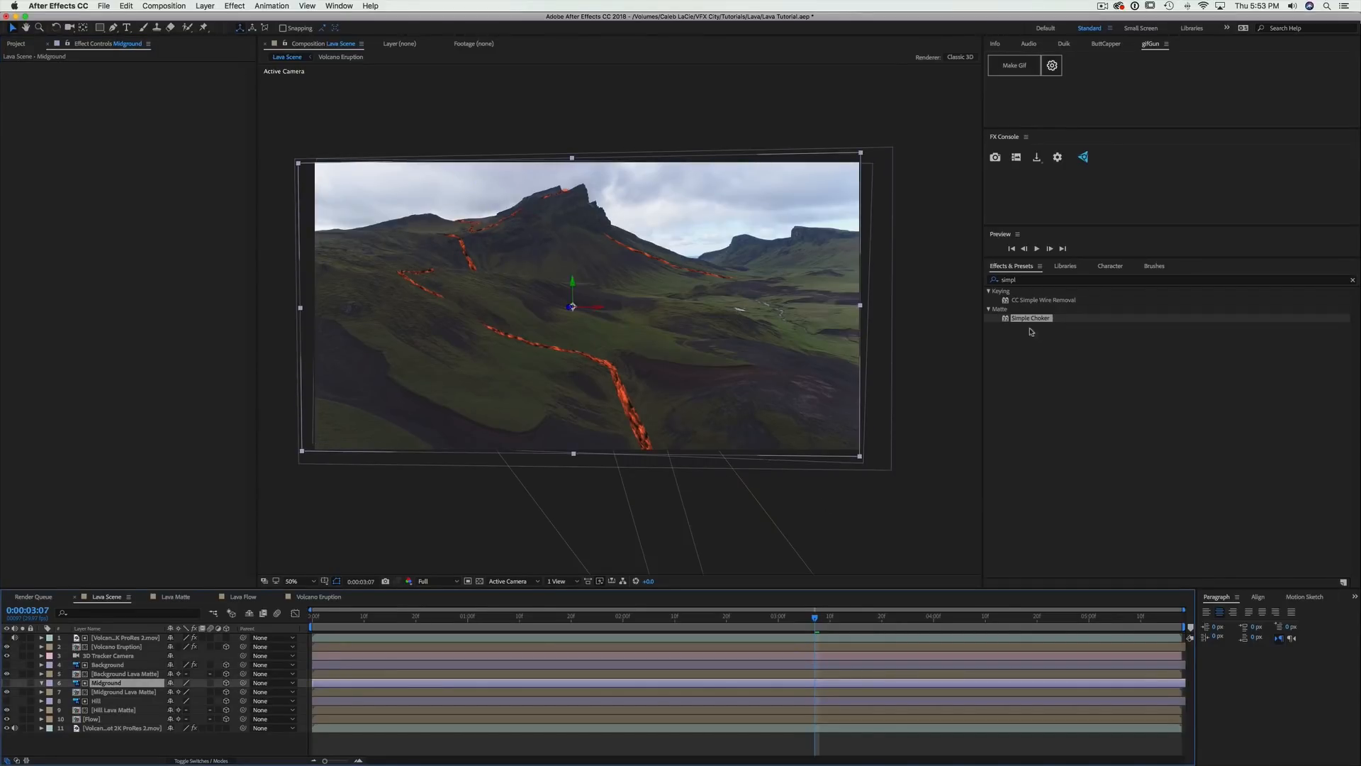
{"action": "left_click_drag", "start_coordinate": [1036, 322], "coordinate": [128, 683]}
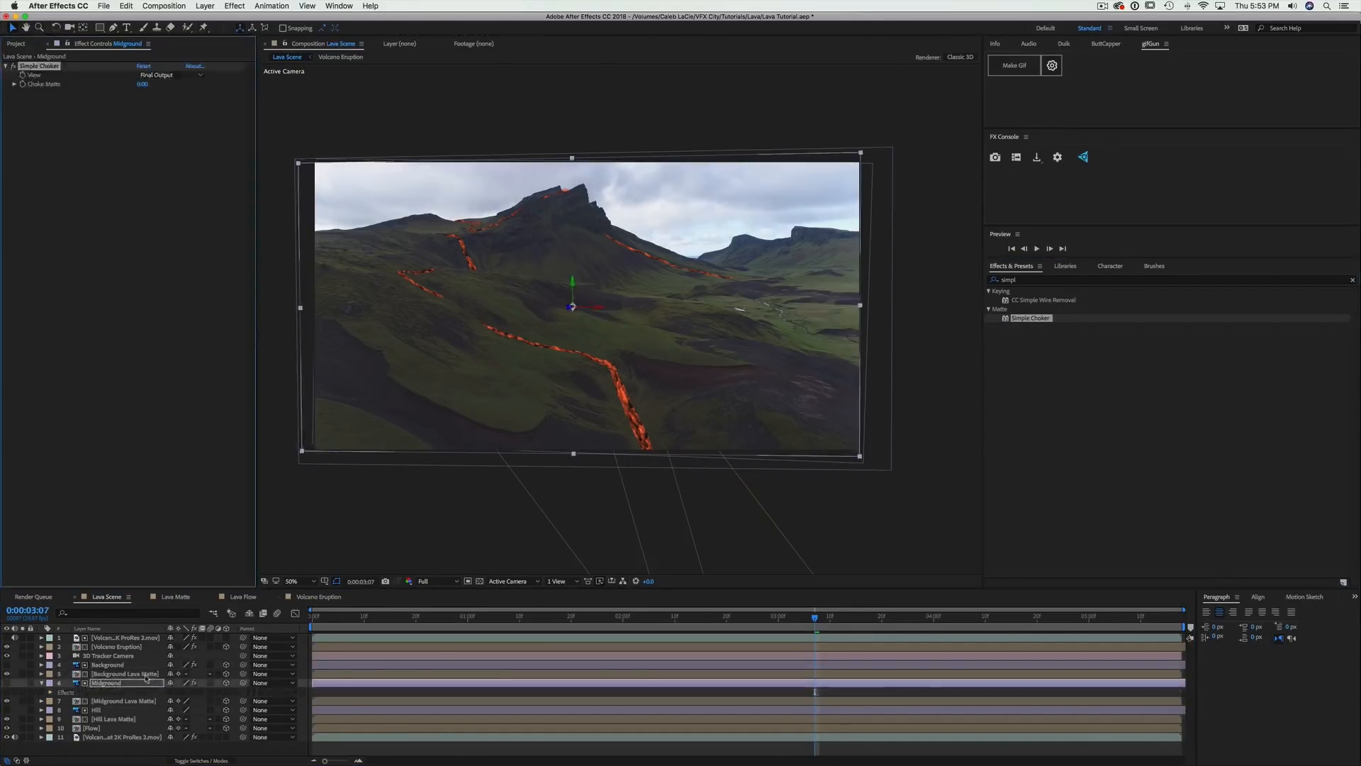
{"action": "left_click", "coordinate": [142, 84]}
{"action": "left_click_drag", "start_coordinate": [143, 85], "coordinate": [156, 86]}
{"action": "left_click_drag", "start_coordinate": [143, 84], "coordinate": [146, 84]}
{"action": "left_click", "coordinate": [41, 682]}
Apply Simple Choker to the Hill layer and raise its Choke Matte slightly
{"action": "left_click", "coordinate": [108, 702]}
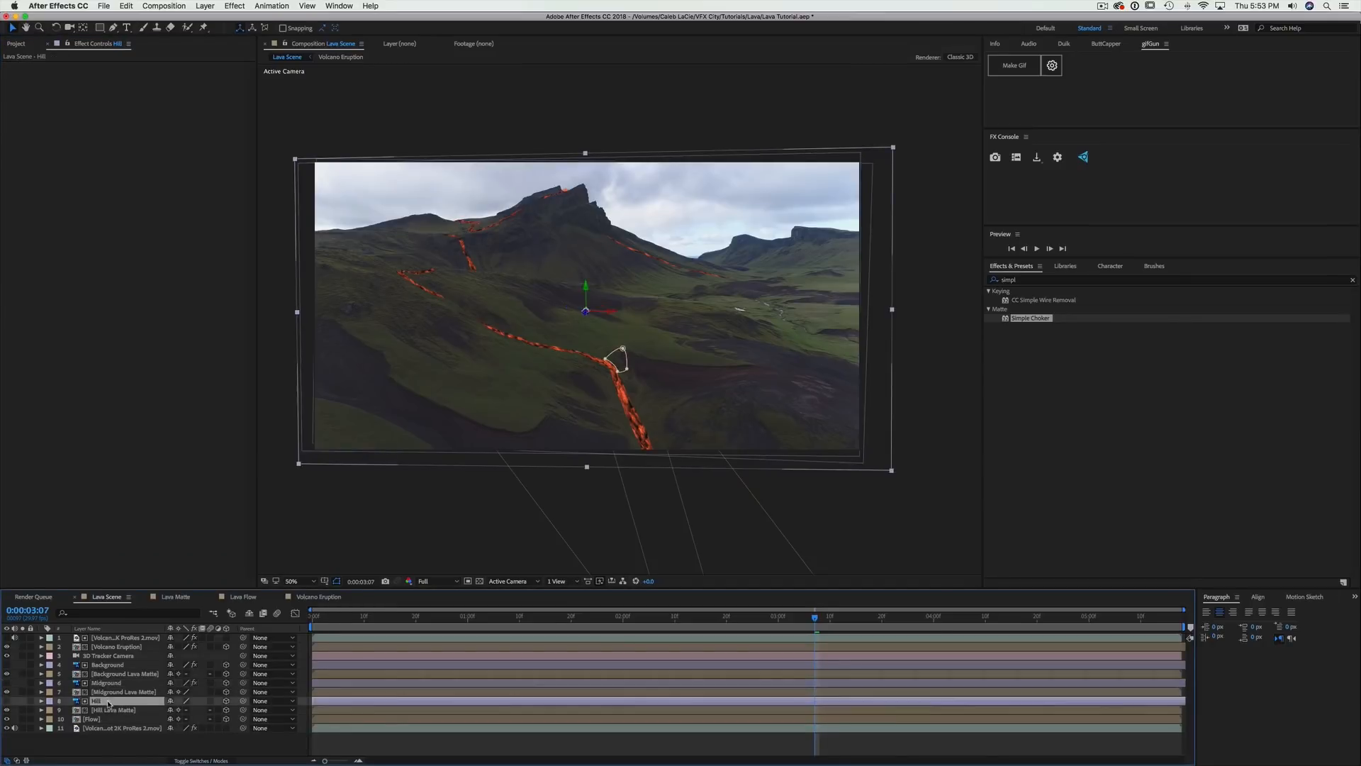
{"action": "left_click_drag", "start_coordinate": [1030, 314], "coordinate": [496, 700]}
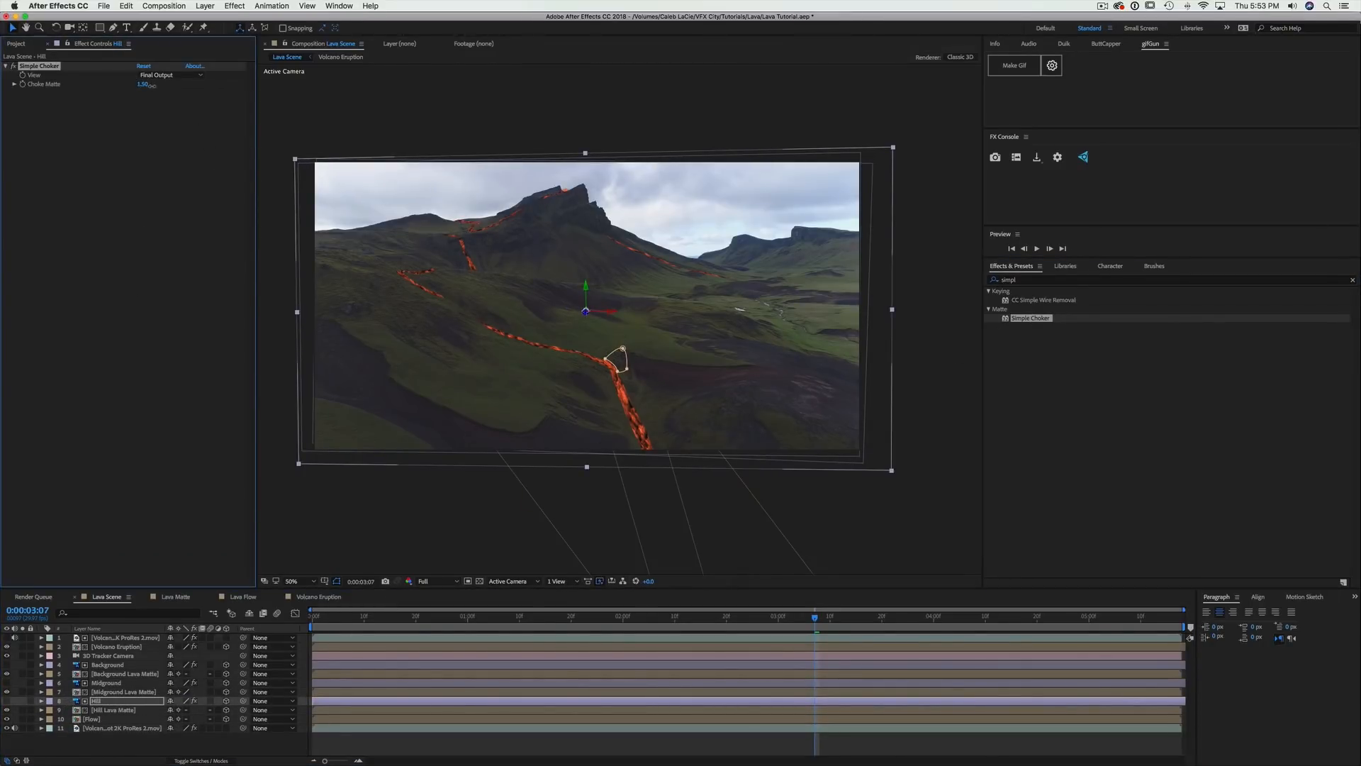
{"action": "left_click_drag", "start_coordinate": [143, 84], "coordinate": [154, 88]}
{"action": "left_click", "coordinate": [145, 84]}
{"action": "key", "text": "Return"}
Apply Simple Choker to the Flow layer and set its Choke Matte to 11.20
{"action": "left_click", "coordinate": [116, 710]}
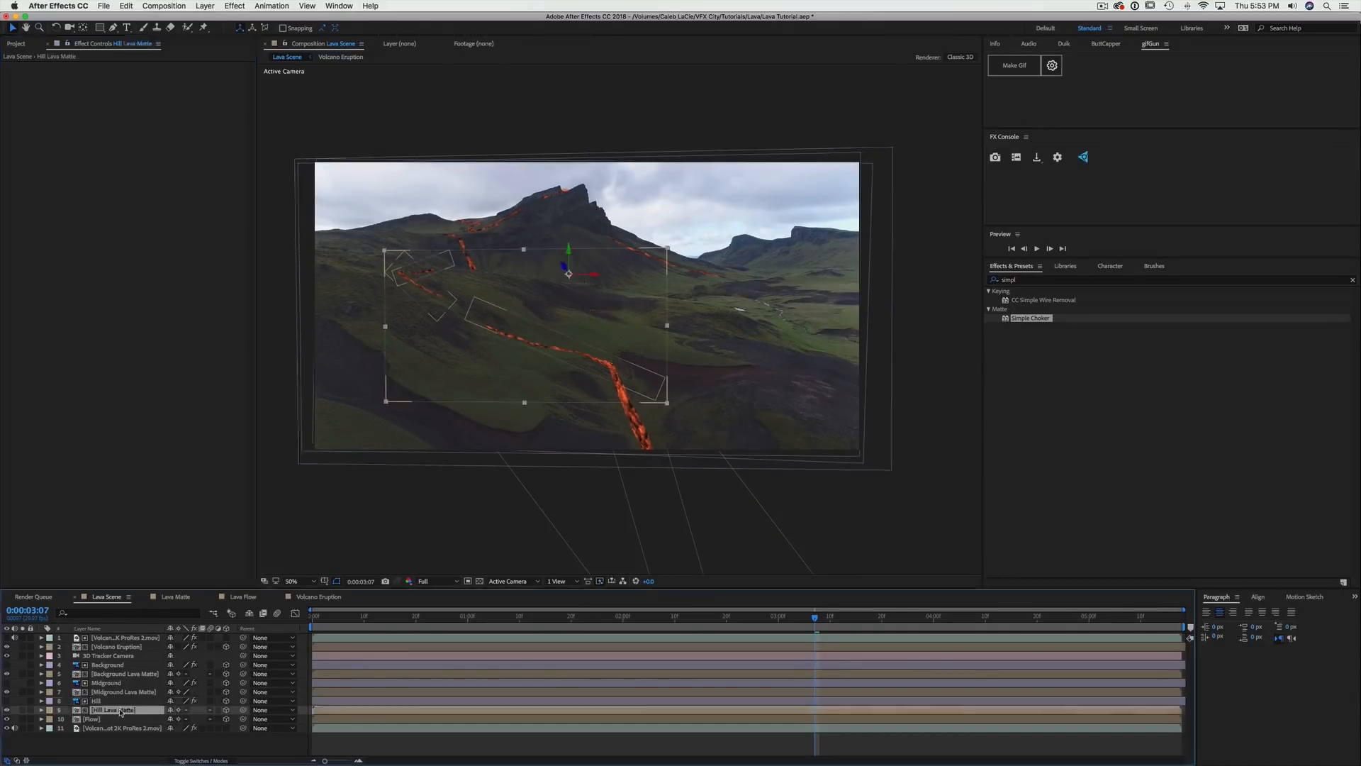
{"action": "left_click_drag", "start_coordinate": [1037, 320], "coordinate": [106, 719]}
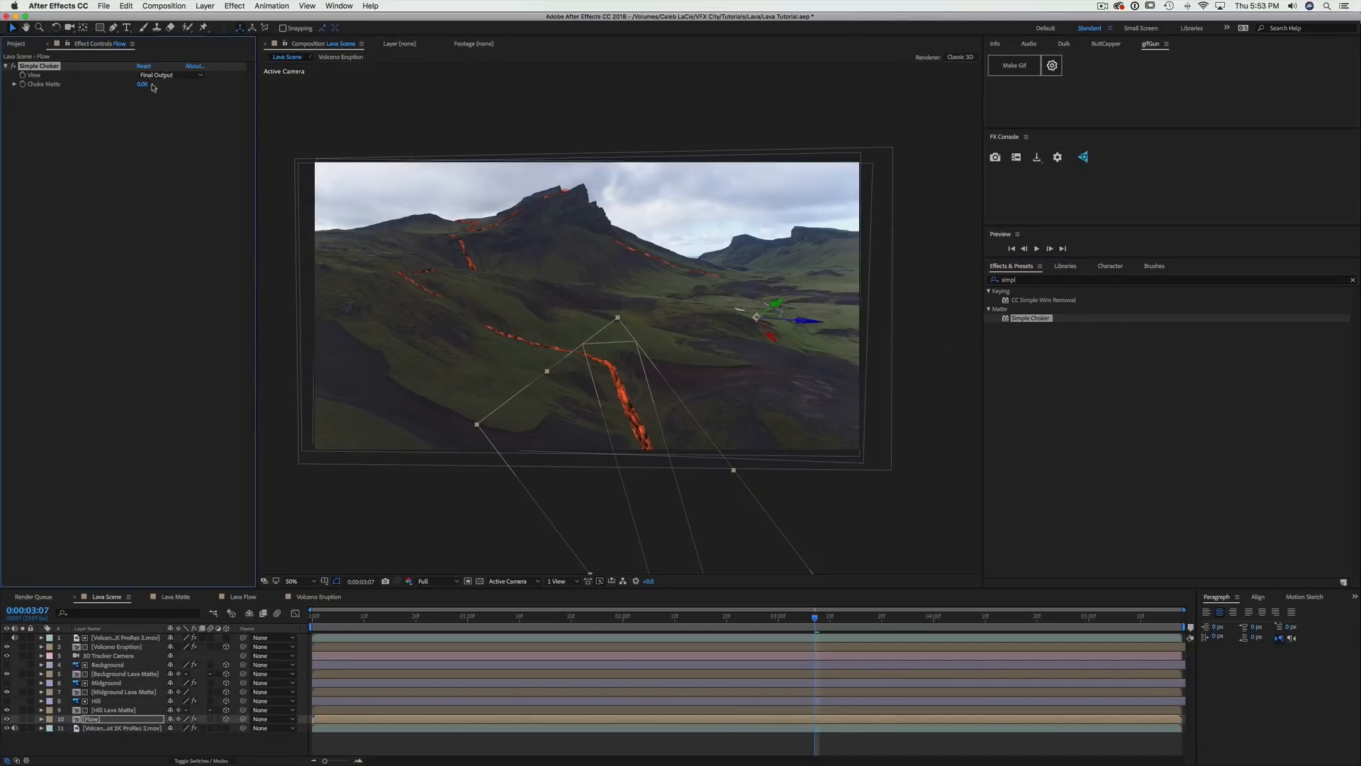
{"action": "left_click_drag", "start_coordinate": [153, 87], "coordinate": [211, 89]}
Nudge the Flow layer against the hill lava and check the junction at the first frame and at 0:00:04:10
{"action": "left_click_drag", "start_coordinate": [659, 462], "coordinate": [648, 472]}
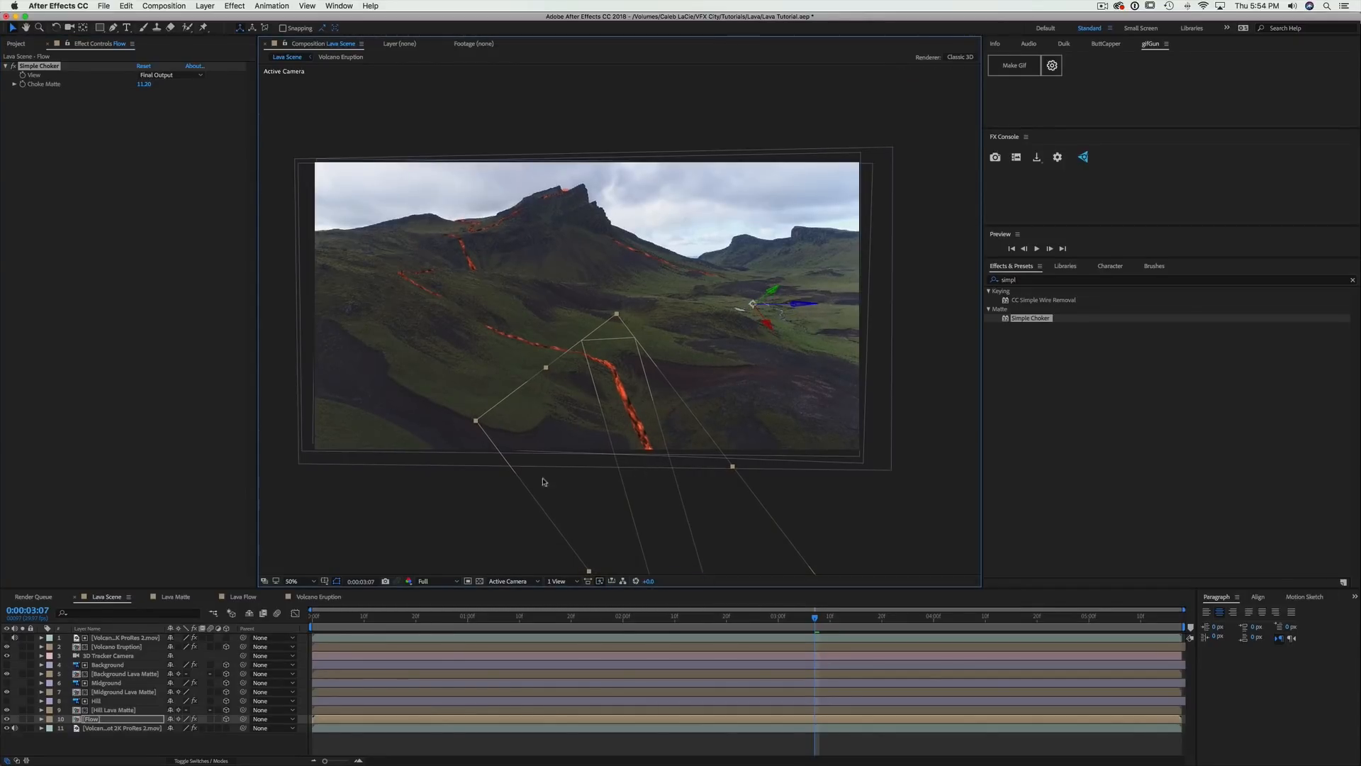
{"action": "left_click", "coordinate": [414, 624]}
{"action": "key", "text": "Home"}
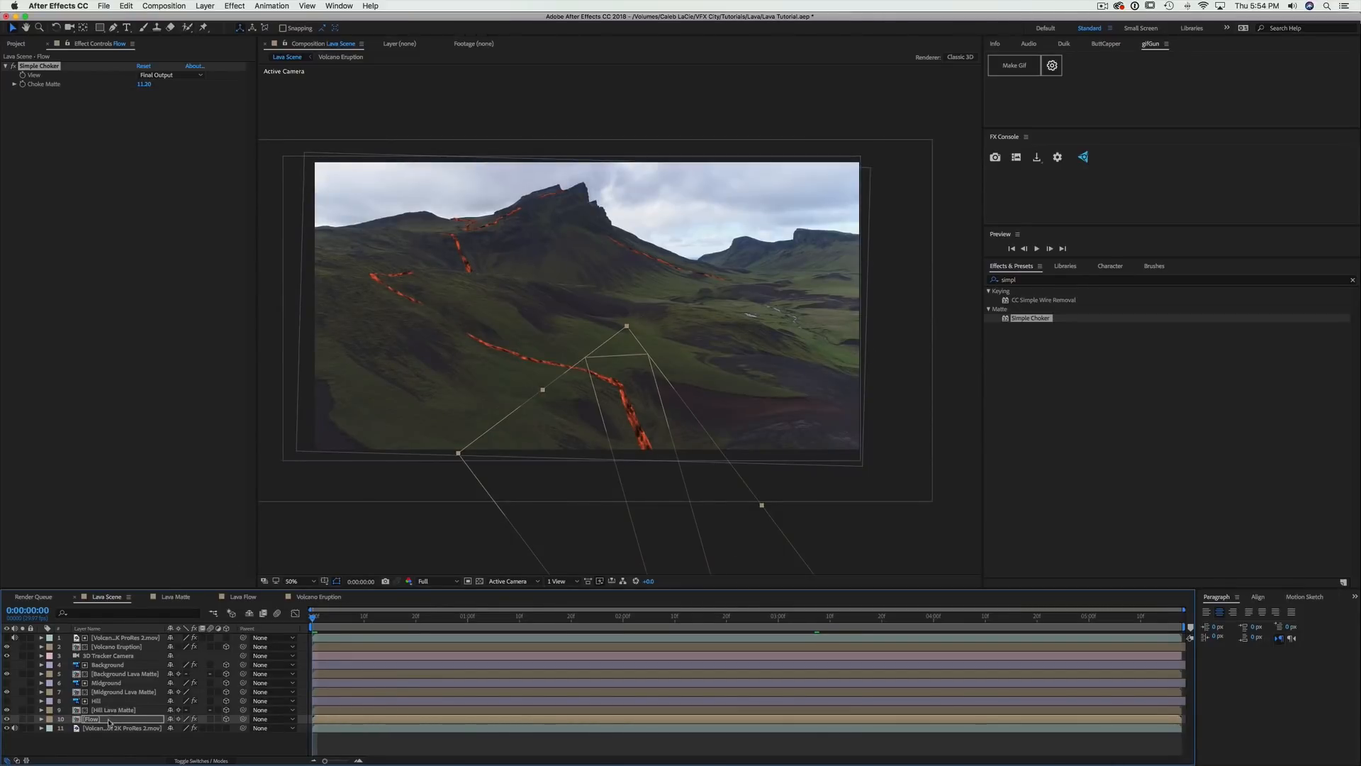
{"action": "left_click", "coordinate": [609, 458]}
{"action": "left_click_drag", "start_coordinate": [825, 625], "coordinate": [983, 622]}
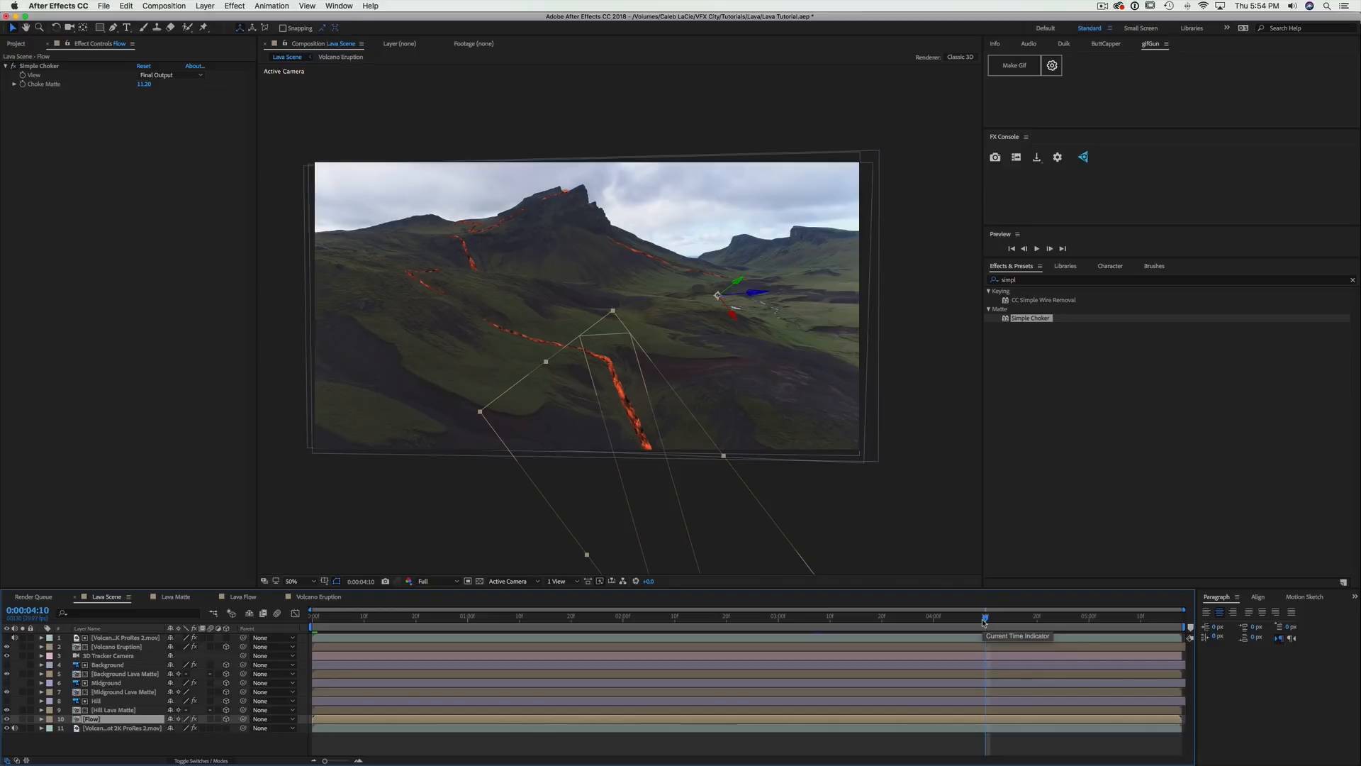
Add a Position keyframe to the Flow layer at the first frame
{"action": "key", "text": "slash"}
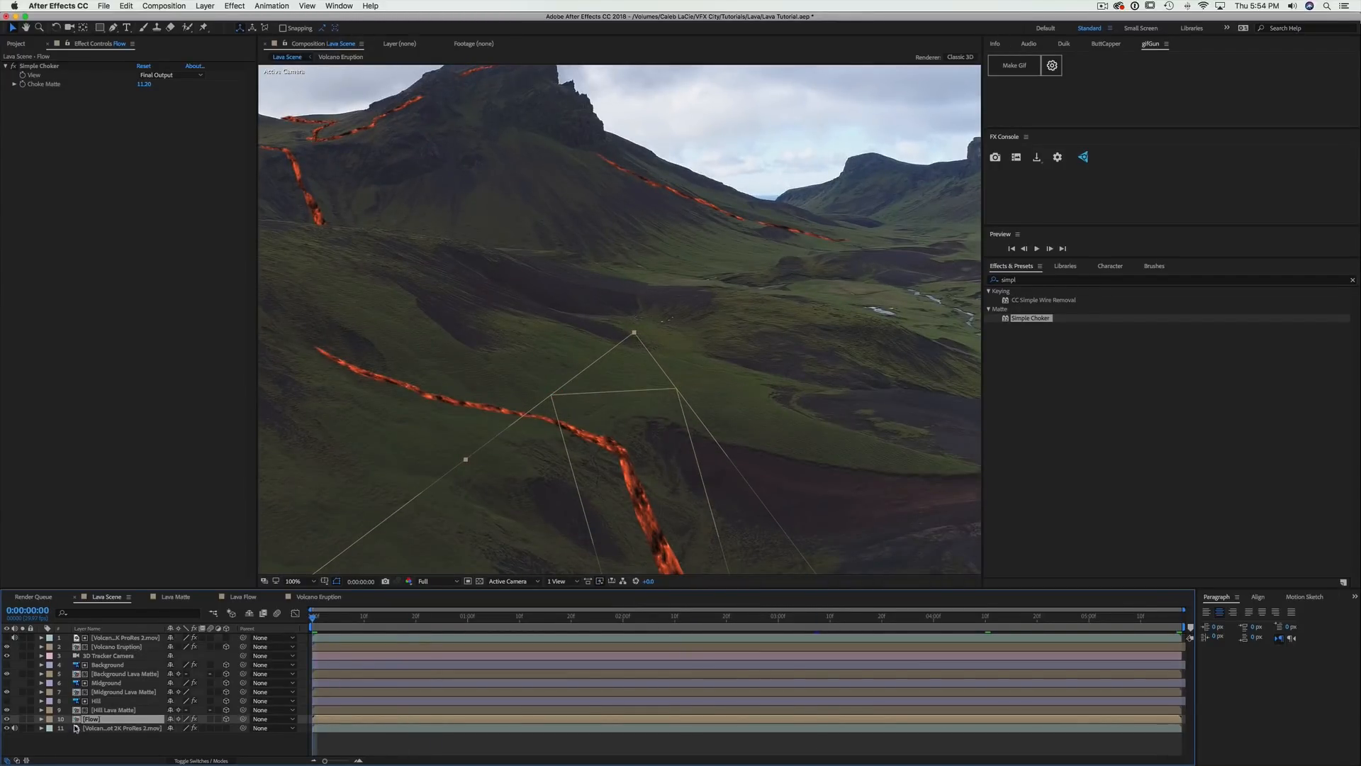
{"action": "key", "text": "p"}
{"action": "left_click", "coordinate": [69, 728]}
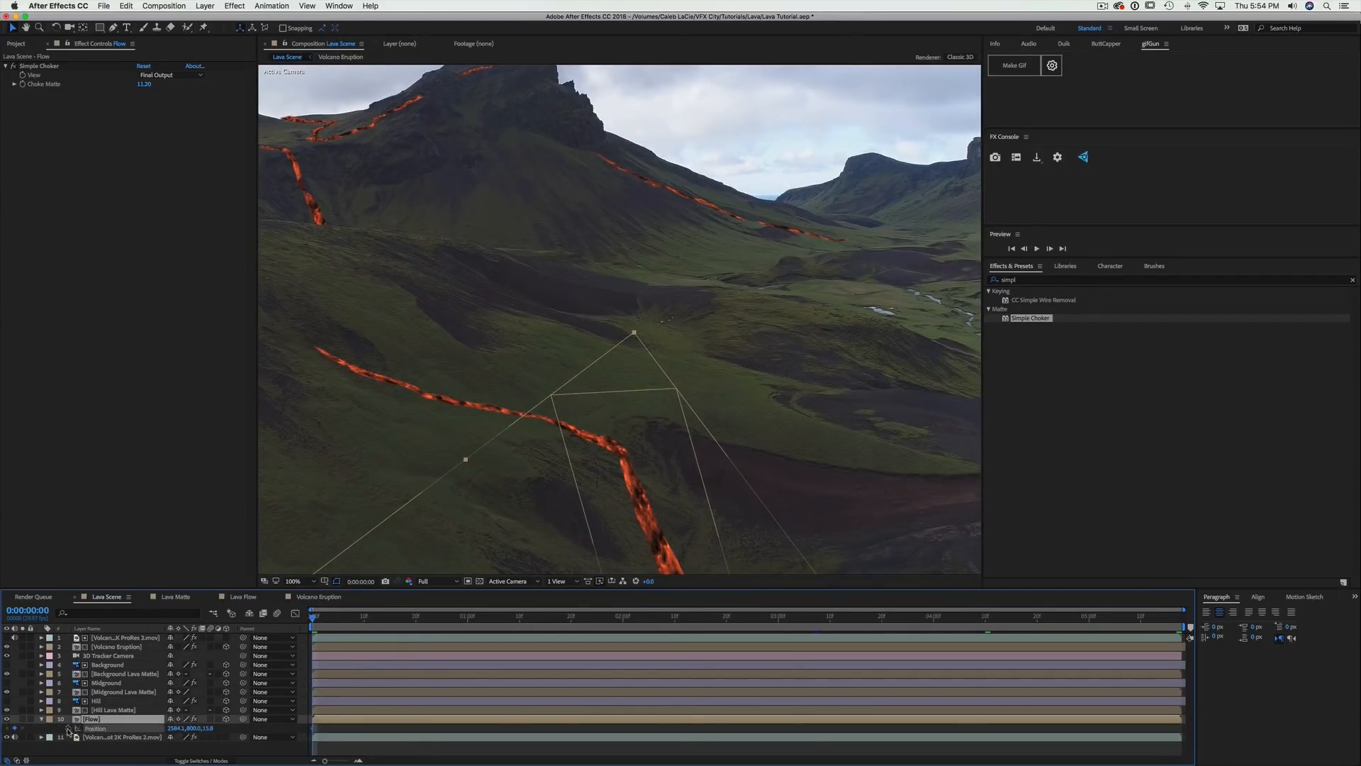
Add a second Flow Position keyframe at 0:00:05:17 by nudging the stream onto the hill lava's end, and check the motion across the timeline
{"action": "left_click_drag", "start_coordinate": [601, 618], "coordinate": [1360, 621]}
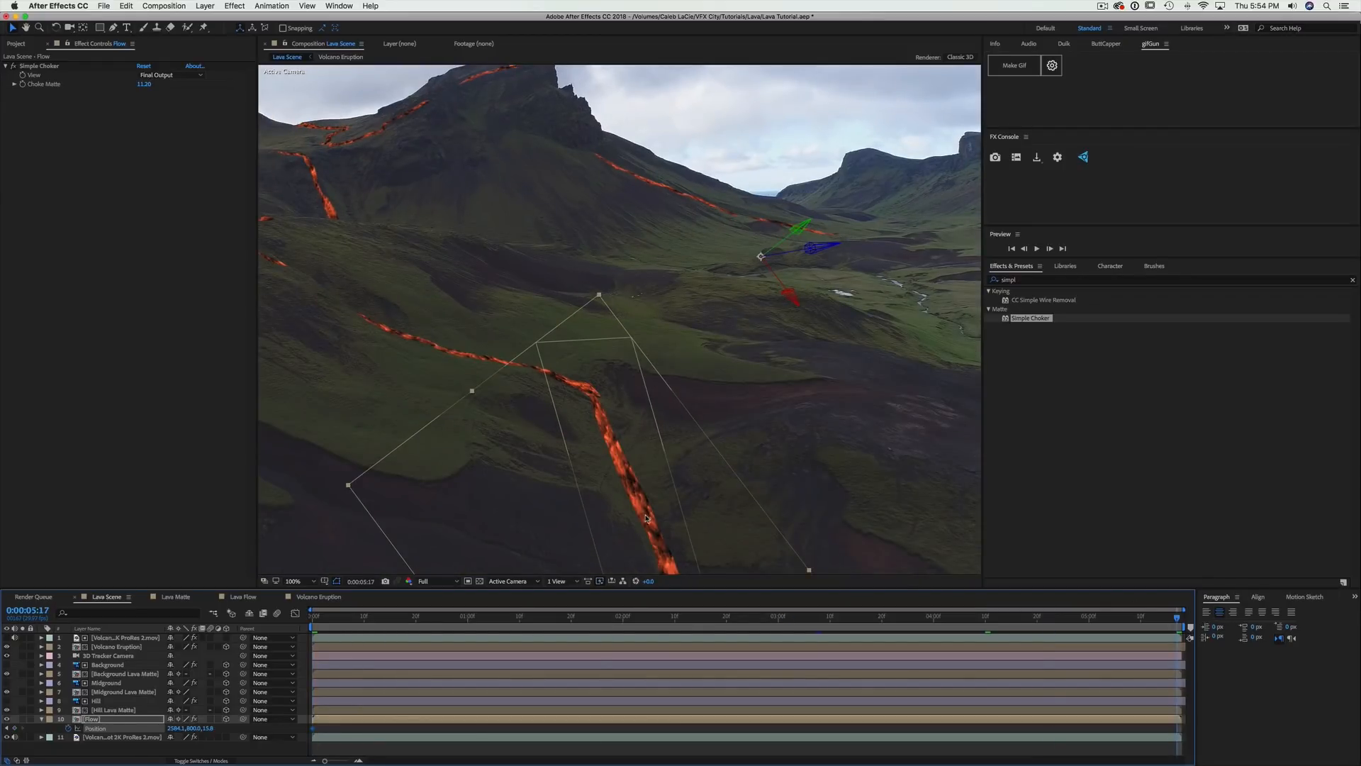
{"action": "left_click_drag", "start_coordinate": [647, 518], "coordinate": [650, 524]}
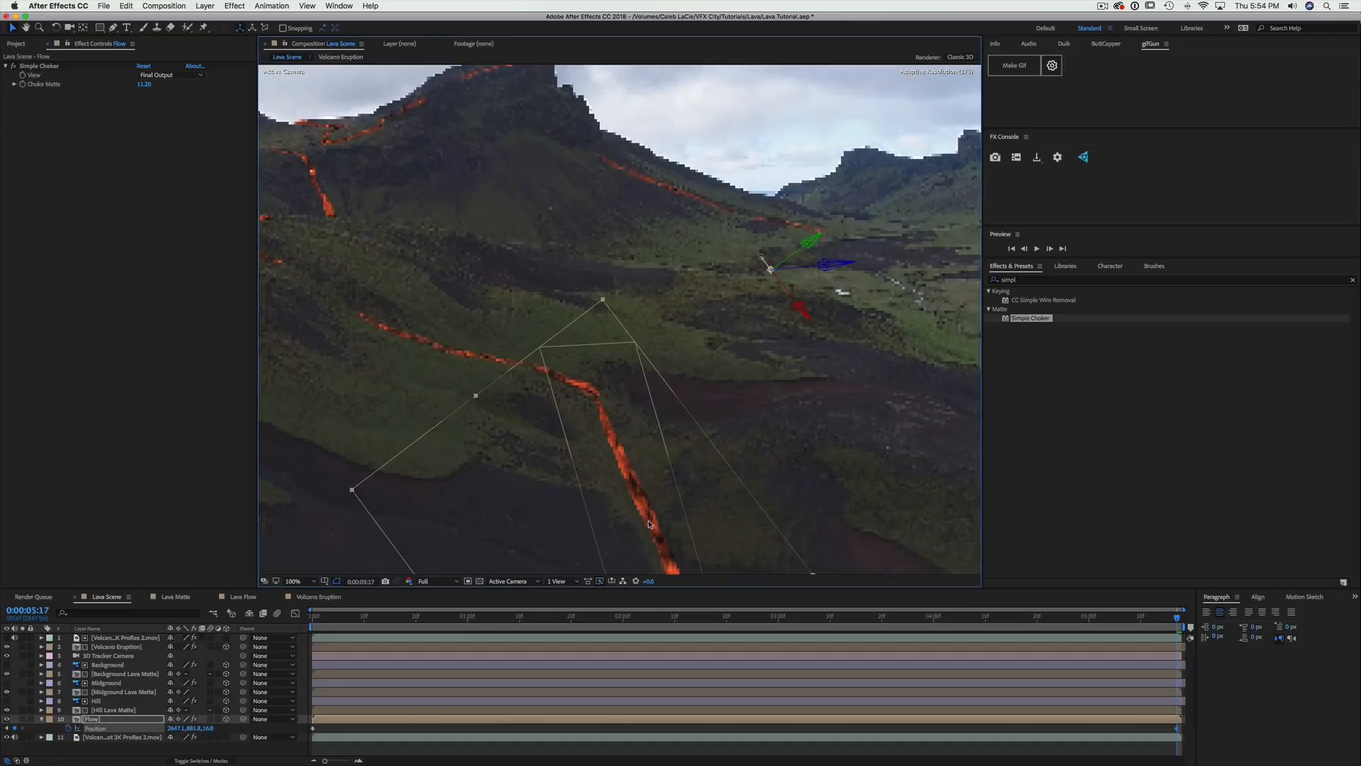
{"action": "key", "text": "comma"}
{"action": "left_click", "coordinate": [593, 500]}
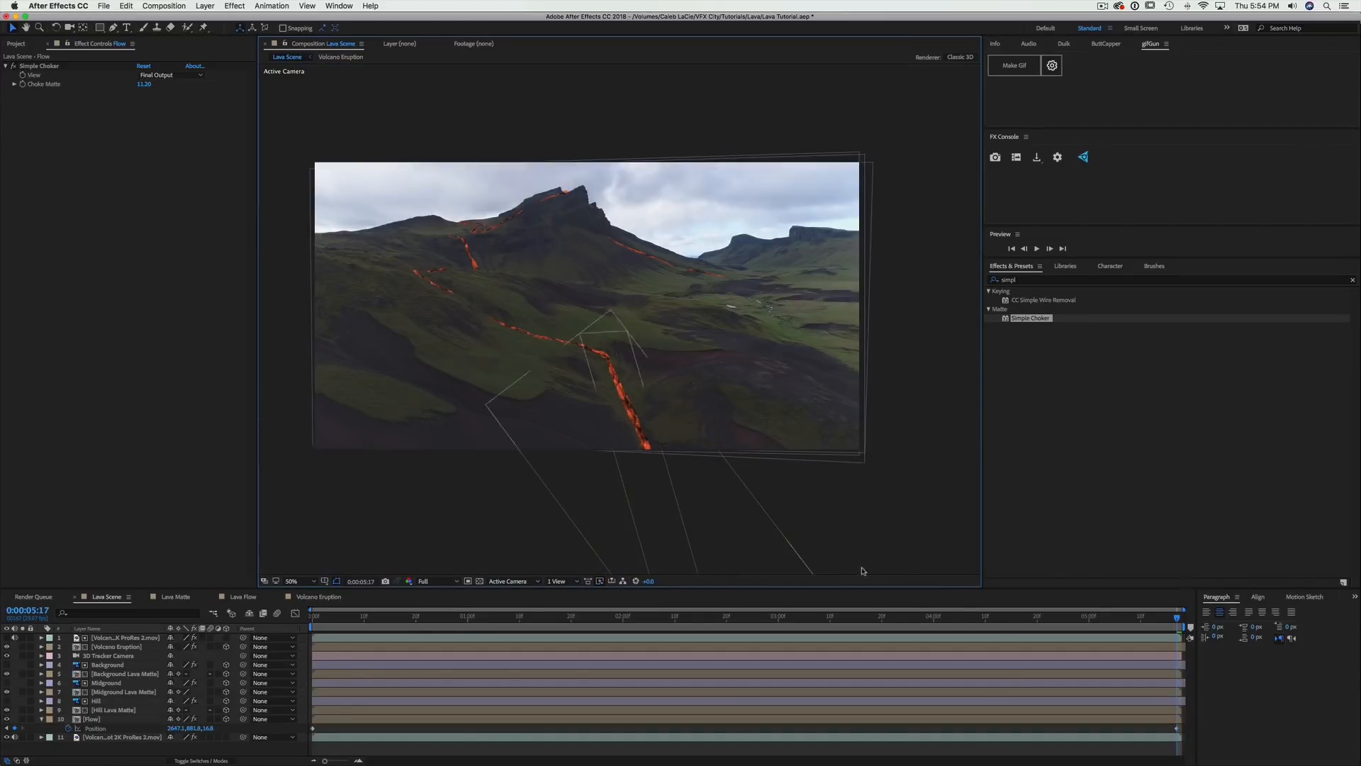
{"action": "left_click_drag", "start_coordinate": [1046, 617], "coordinate": [381, 636]}
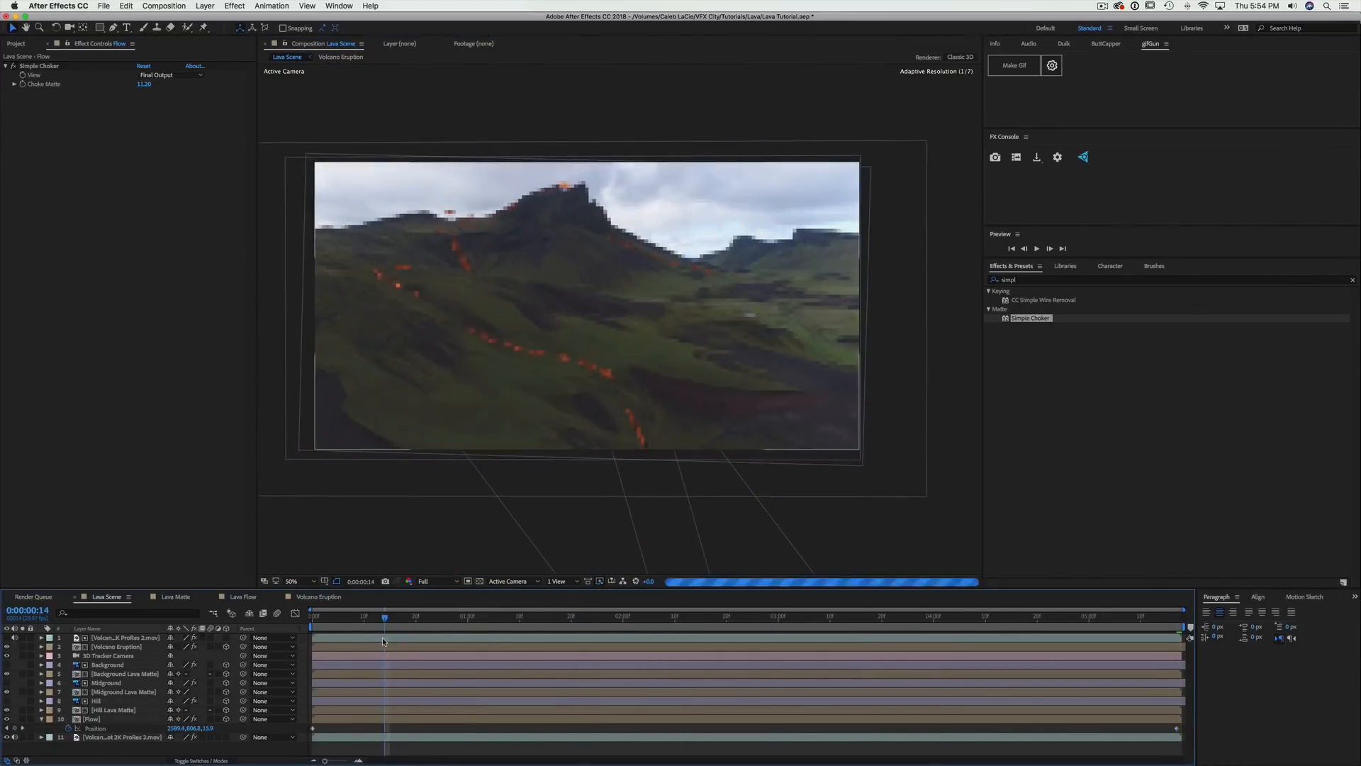
{"action": "left_click_drag", "start_coordinate": [519, 617], "coordinate": [836, 617]}
{"action": "left_click", "coordinate": [650, 533]}
{"action": "key", "text": "u"}
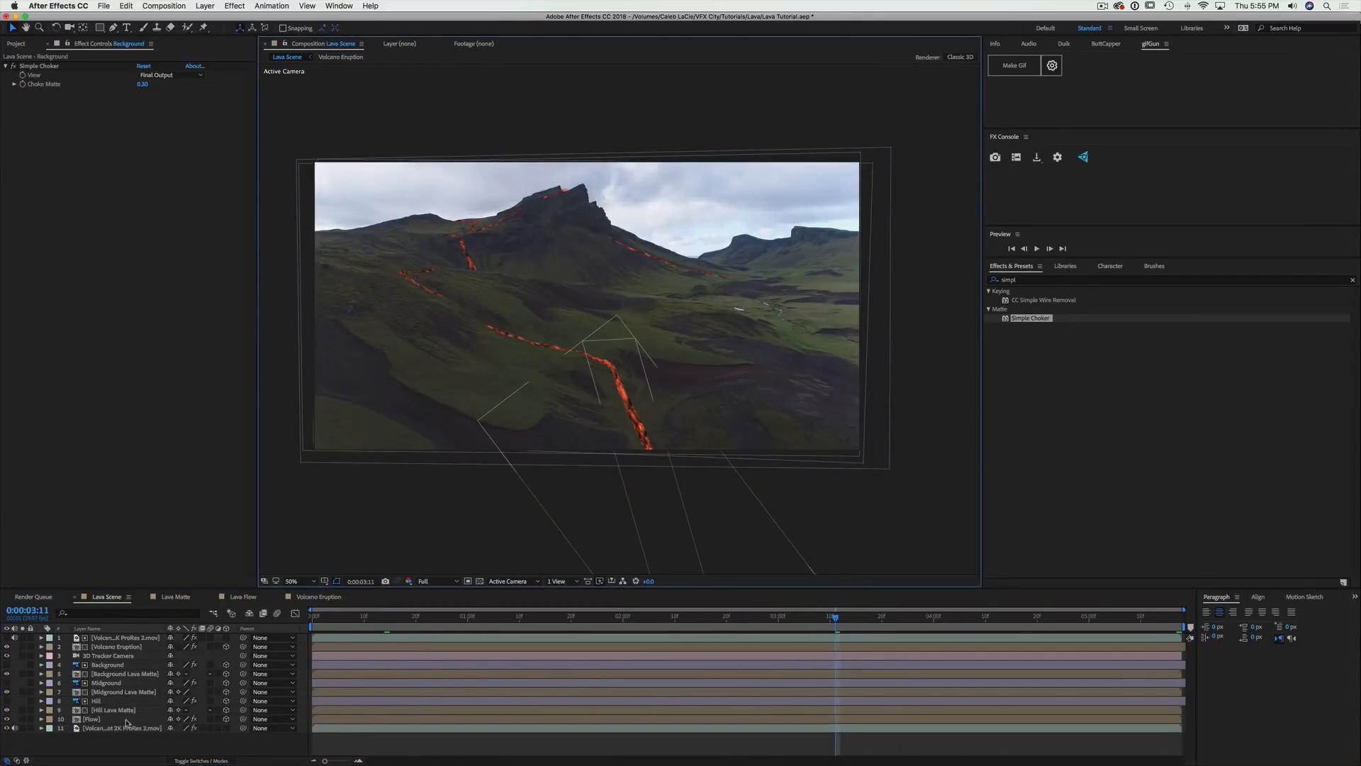
Pre-compose the layers from Background through Flow as "Lava", moving all attributes into the new composition
{"action": "left_click", "coordinate": [122, 720]}
{"action": "left_click", "coordinate": [121, 666], "text": "shift"}
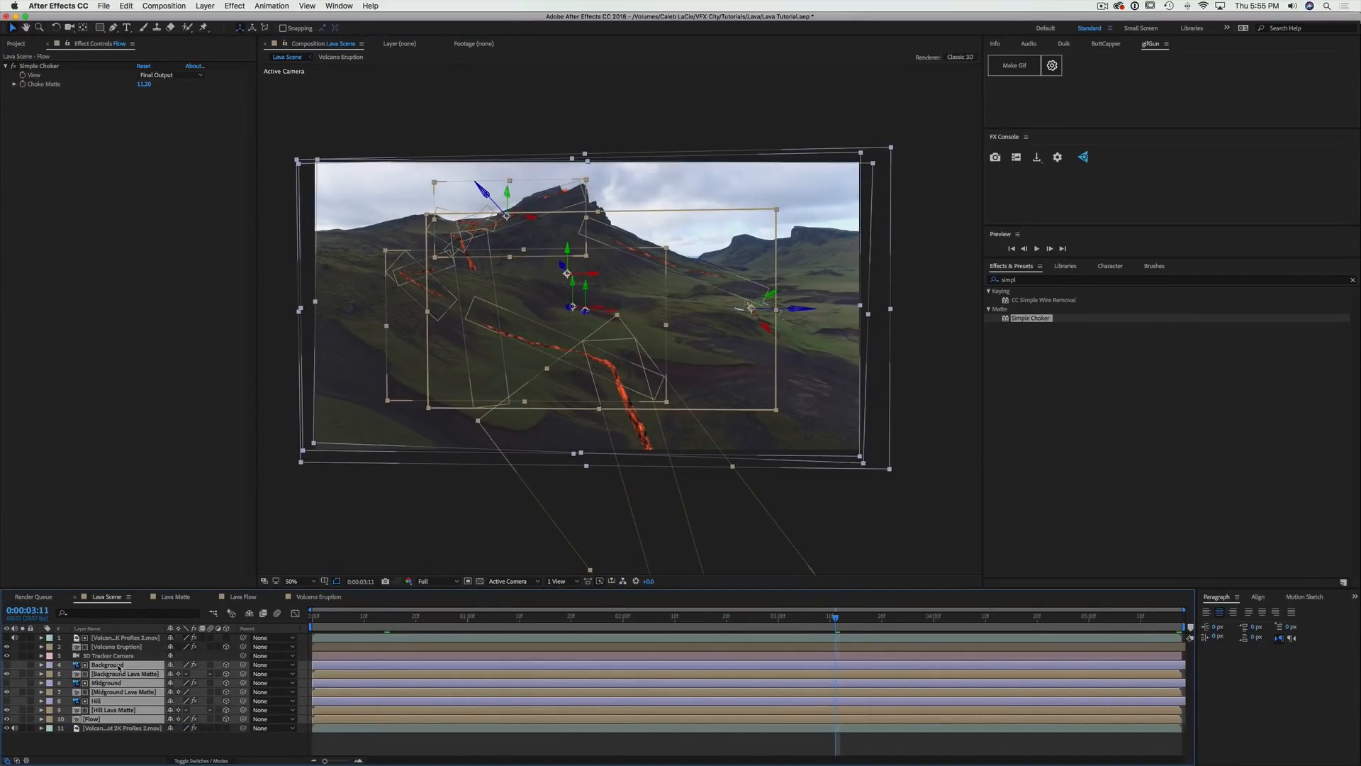
{"action": "key", "text": "super+shift+c"}
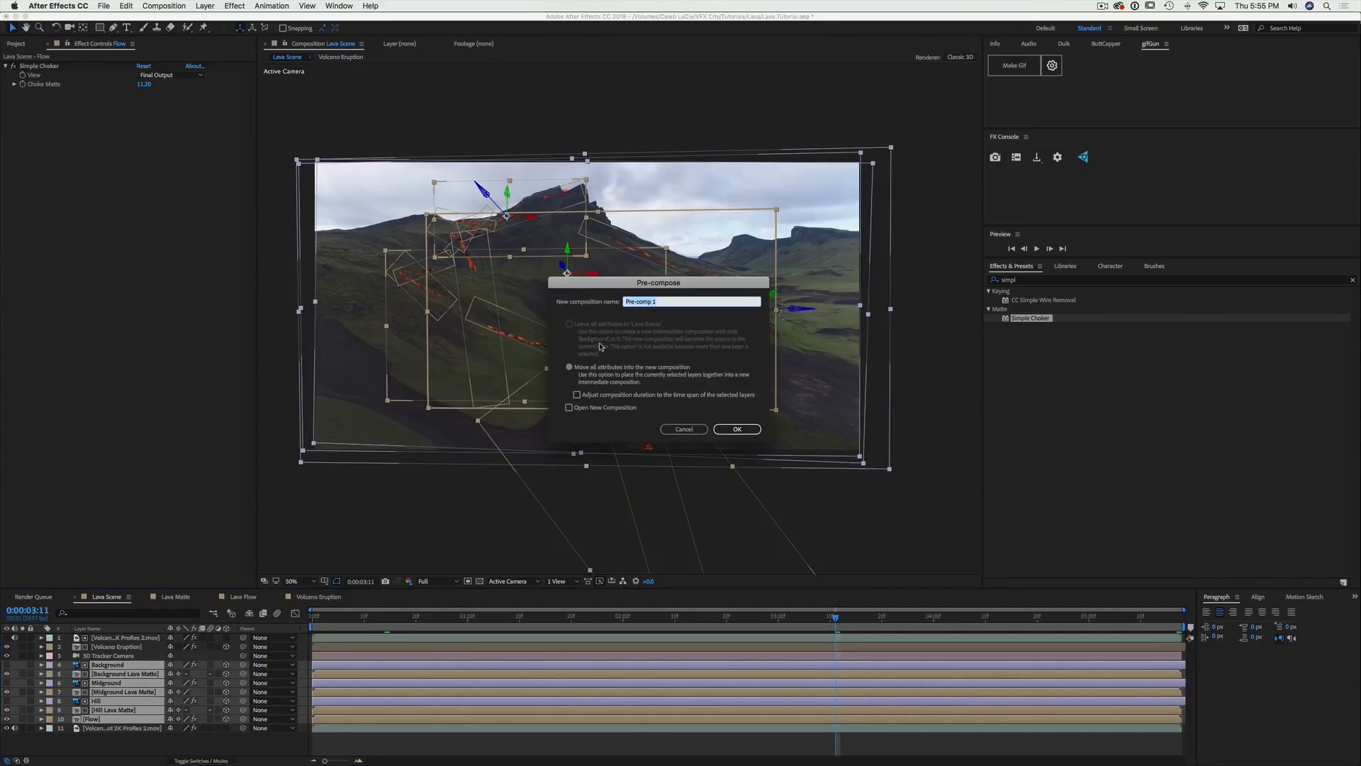
{"action": "type", "text": "Lava"}
{"action": "left_click", "coordinate": [734, 427]}
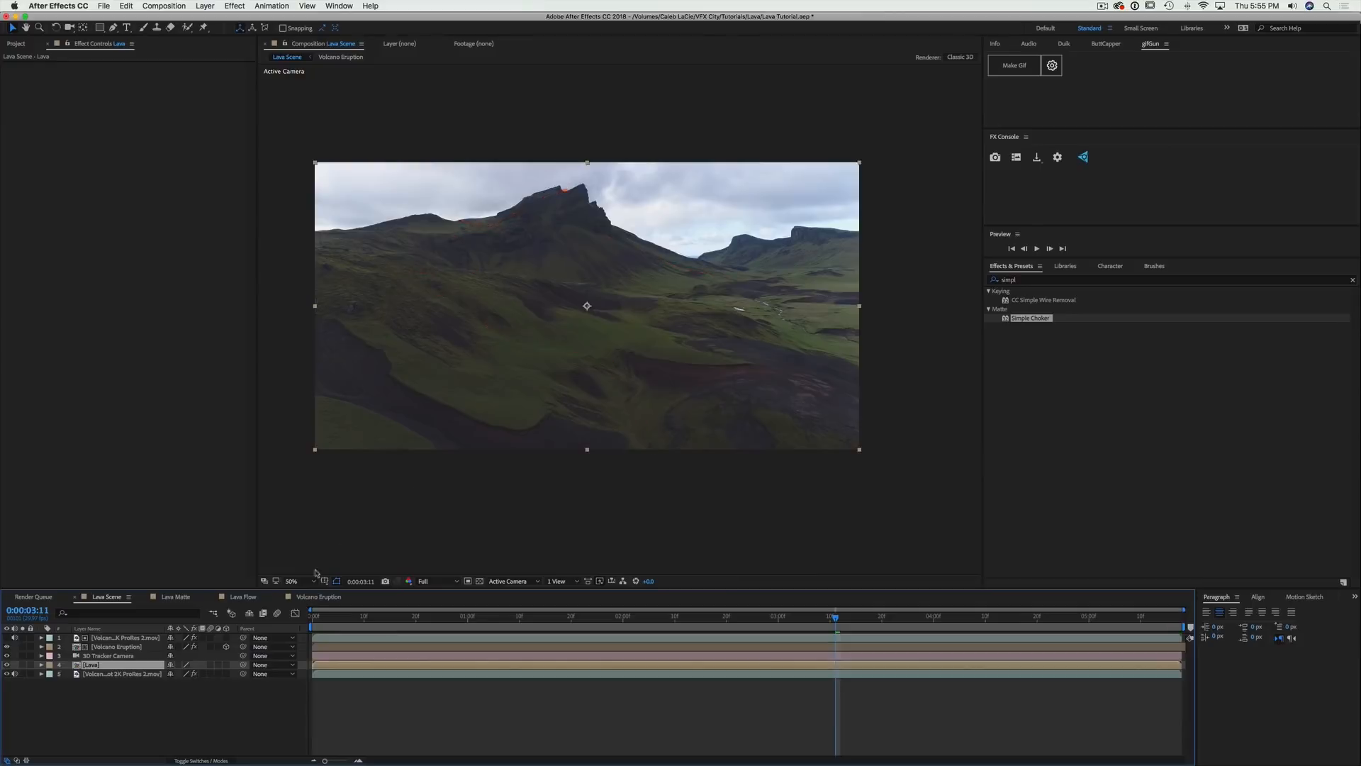
Make the Lava precomp a 3D layer with collapsed transformations, and check its tracking across the timeline
{"action": "left_click", "coordinate": [226, 664]}
{"action": "left_click", "coordinate": [178, 664]}
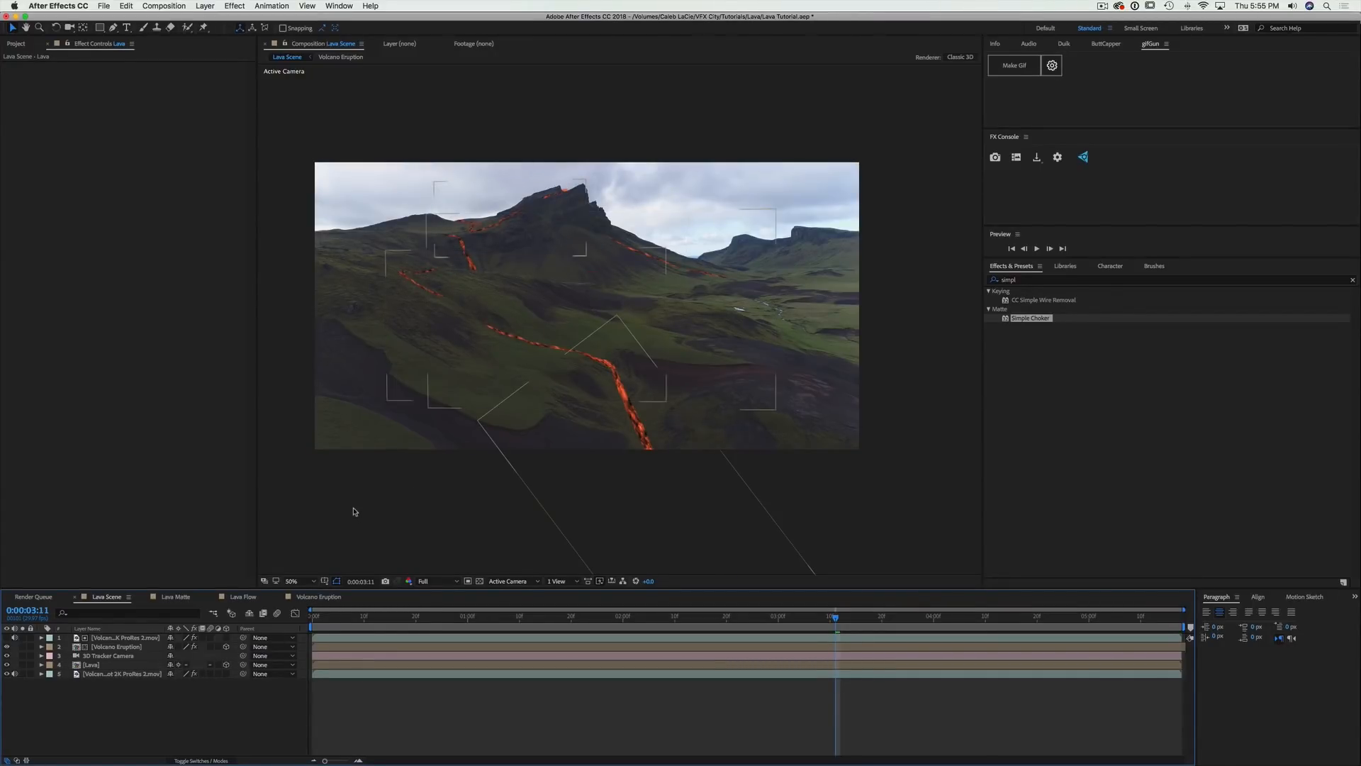
{"action": "left_click_drag", "start_coordinate": [546, 623], "coordinate": [375, 621]}
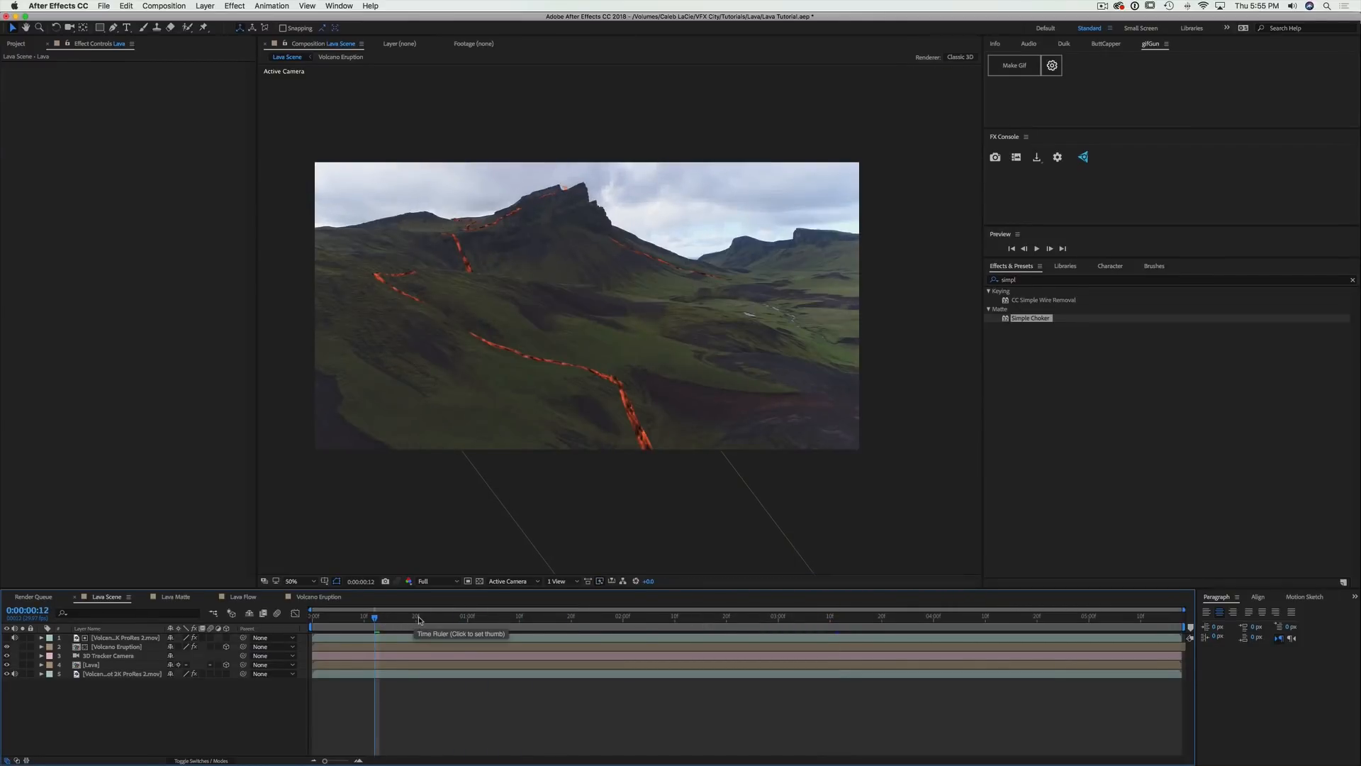
{"action": "left_click_drag", "start_coordinate": [476, 622], "coordinate": [930, 621]}
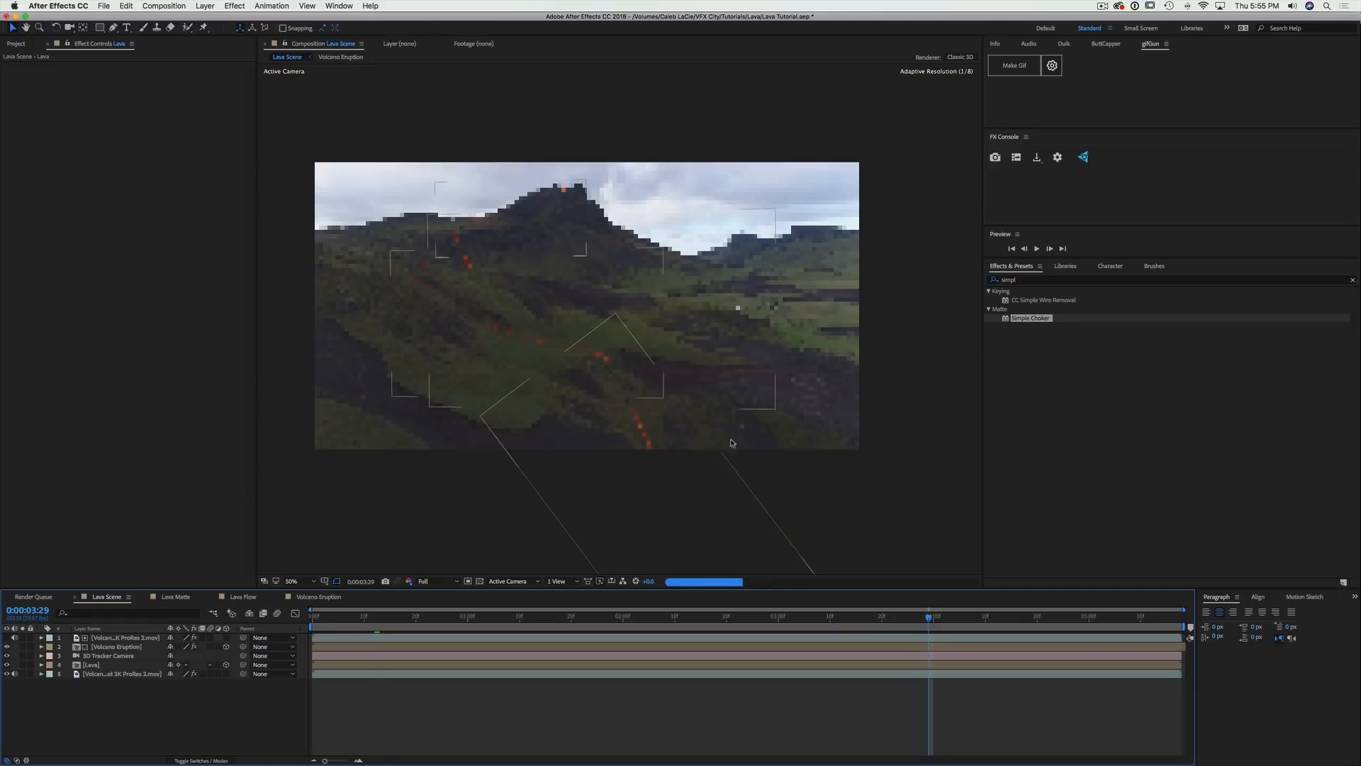
{"action": "left_click", "coordinate": [389, 490]}
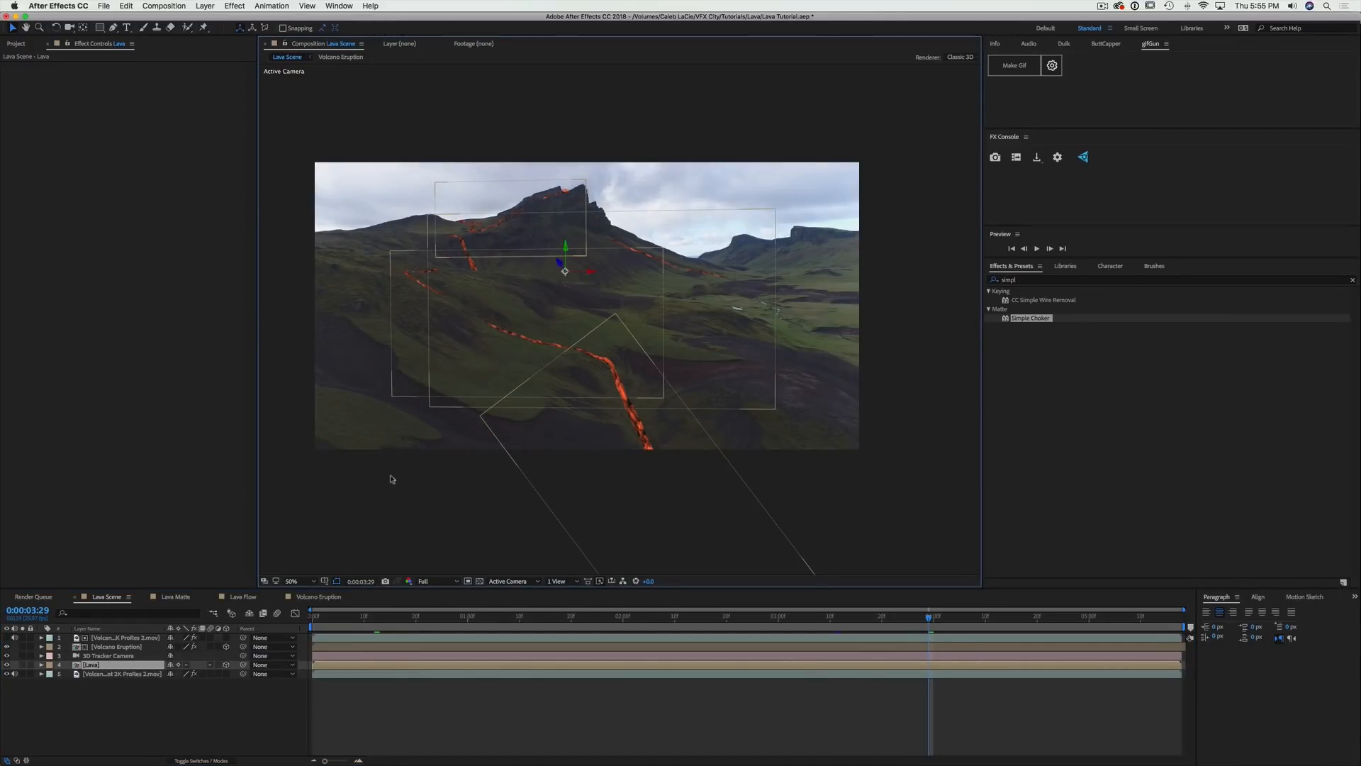
{"action": "left_click", "coordinate": [131, 718]}
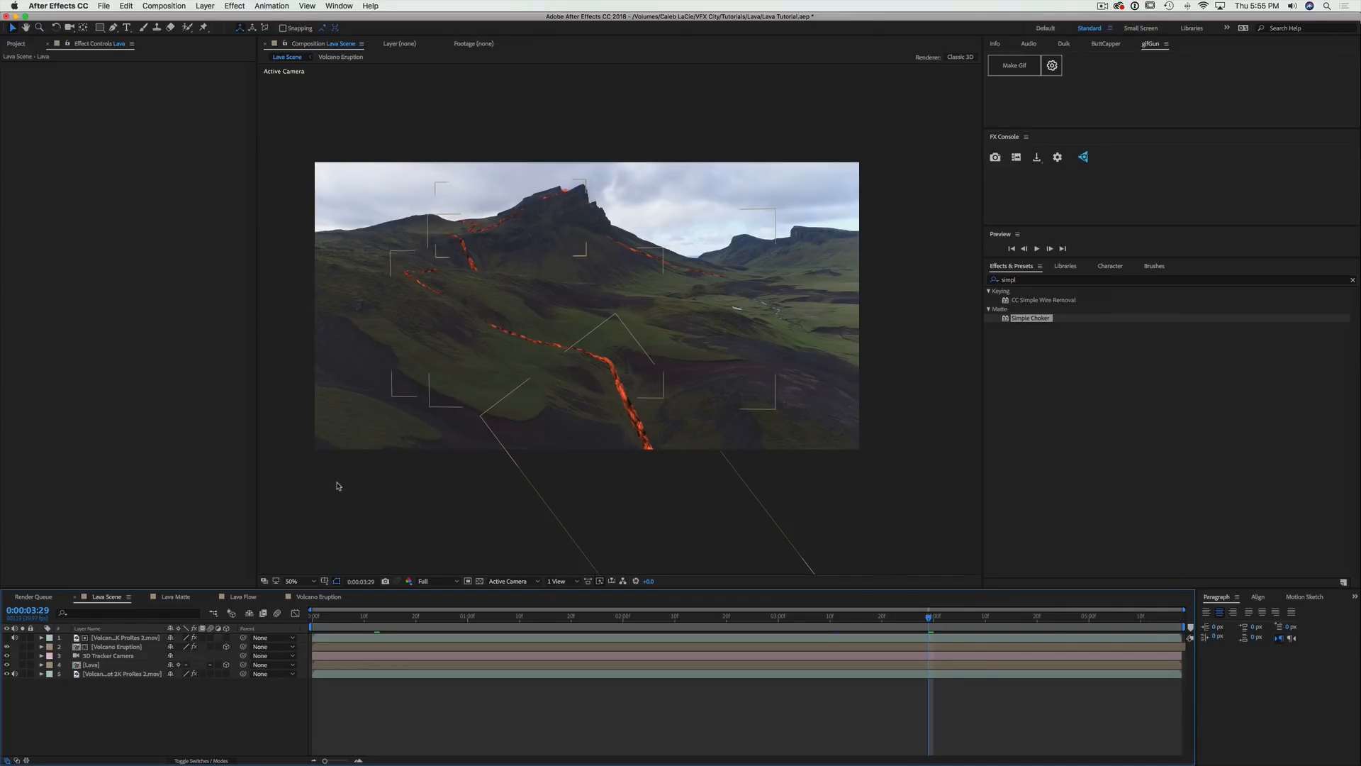
Find the Stylize Glow effect and apply it to the Lava precomp
{"action": "left_click", "coordinate": [1036, 281]}
{"action": "type", "text": "g"}
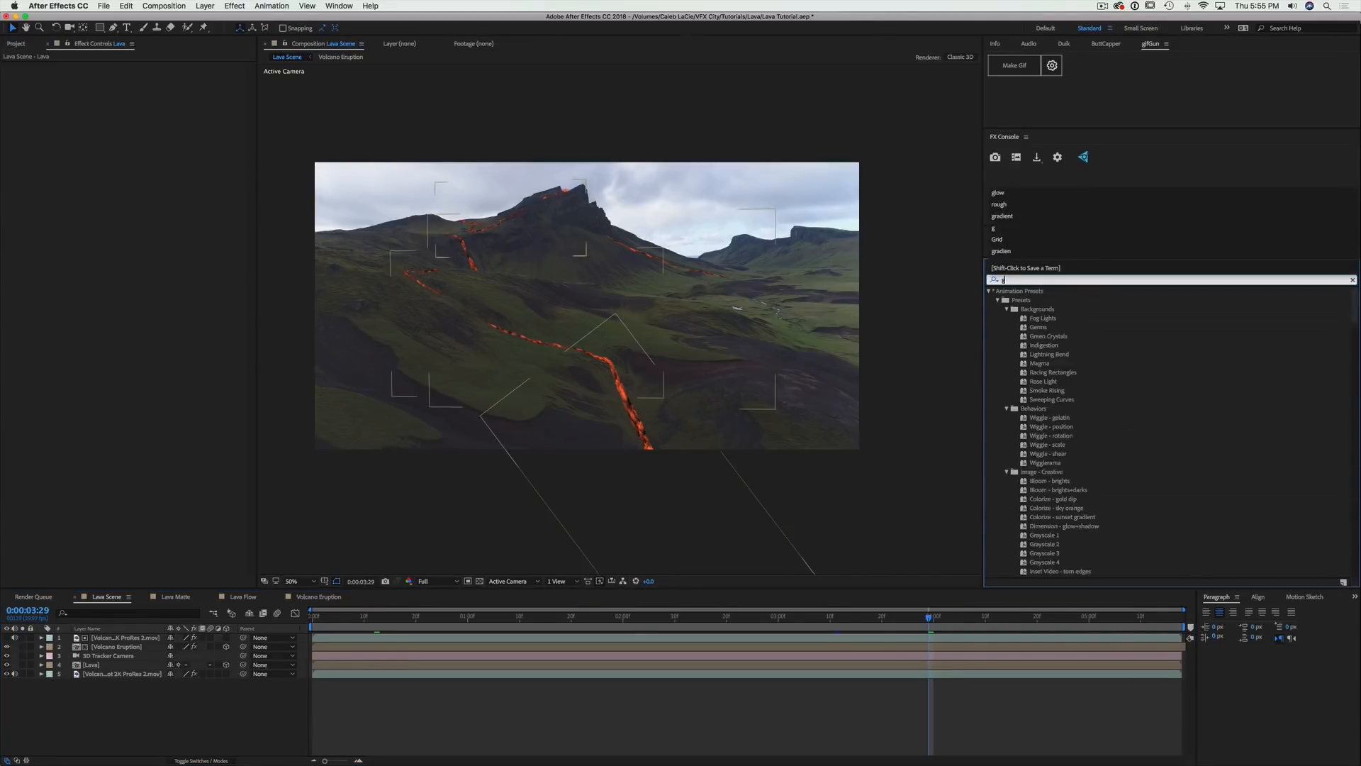
{"action": "type", "text": "low"}
{"action": "scroll", "coordinate": [934, 274], "scroll_direction": "down", "scroll_amount": 2}
{"action": "scroll", "coordinate": [724, 368], "scroll_direction": "up", "scroll_amount": 2}
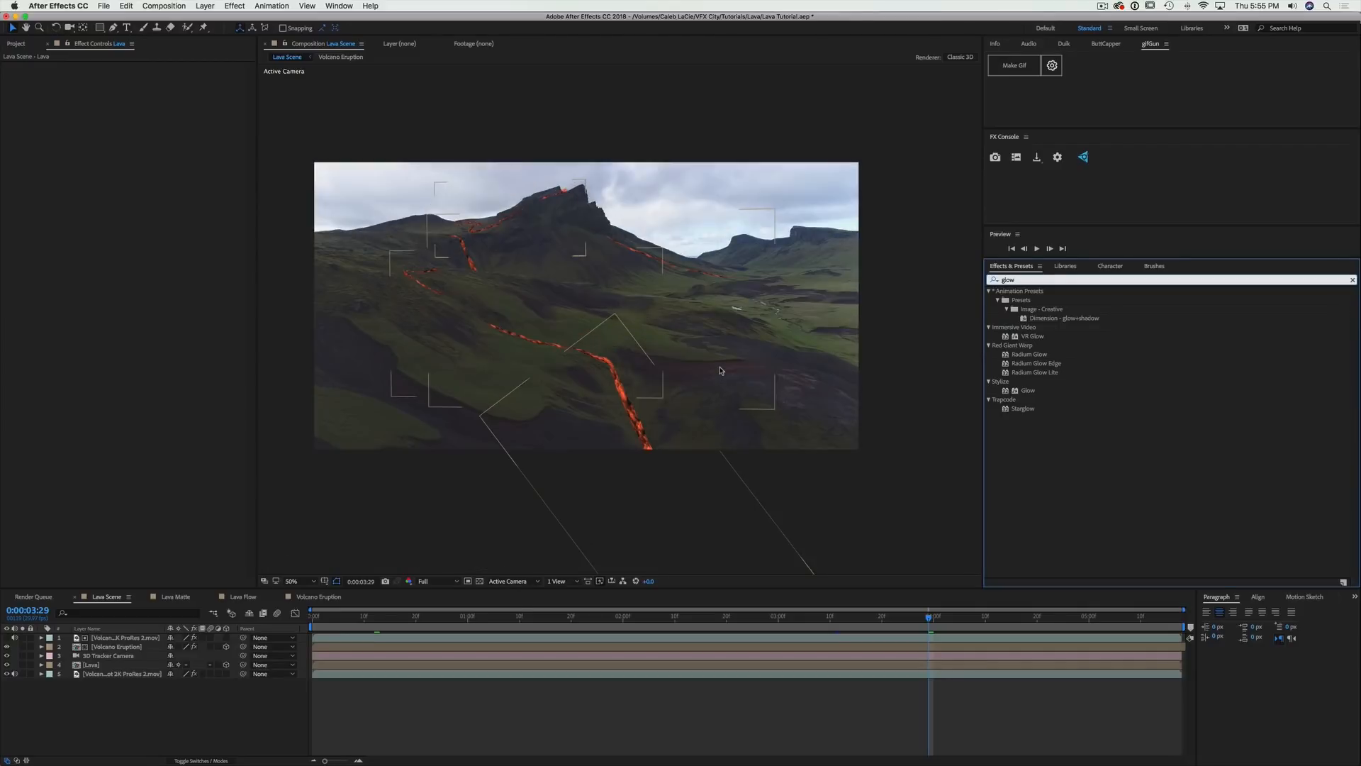
{"action": "left_click_drag", "start_coordinate": [1027, 390], "coordinate": [145, 664]}
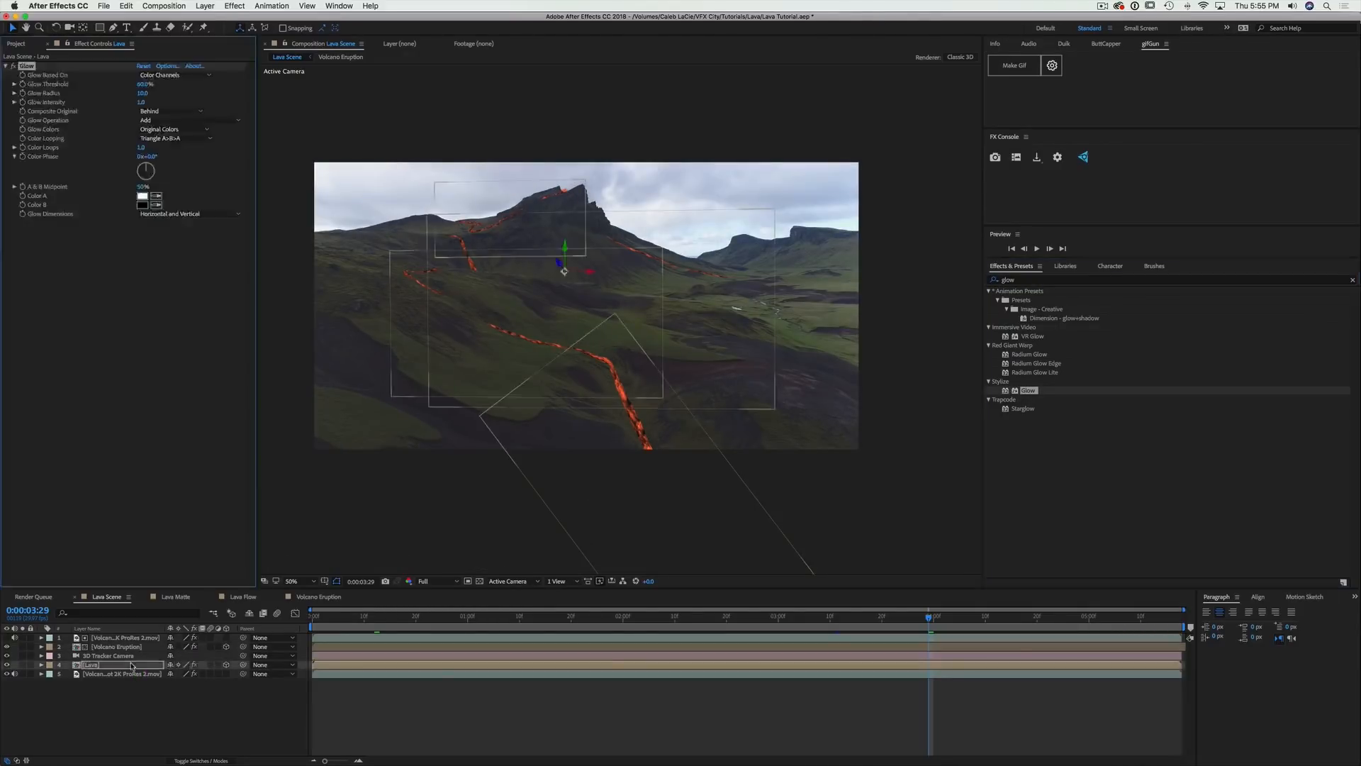
Set the glow's Glow Colors to A & B Colors and its Color A to orange, hex E17340
{"action": "left_click", "coordinate": [170, 129]}
{"action": "left_click", "coordinate": [149, 139]}
{"action": "left_click", "coordinate": [142, 196]}
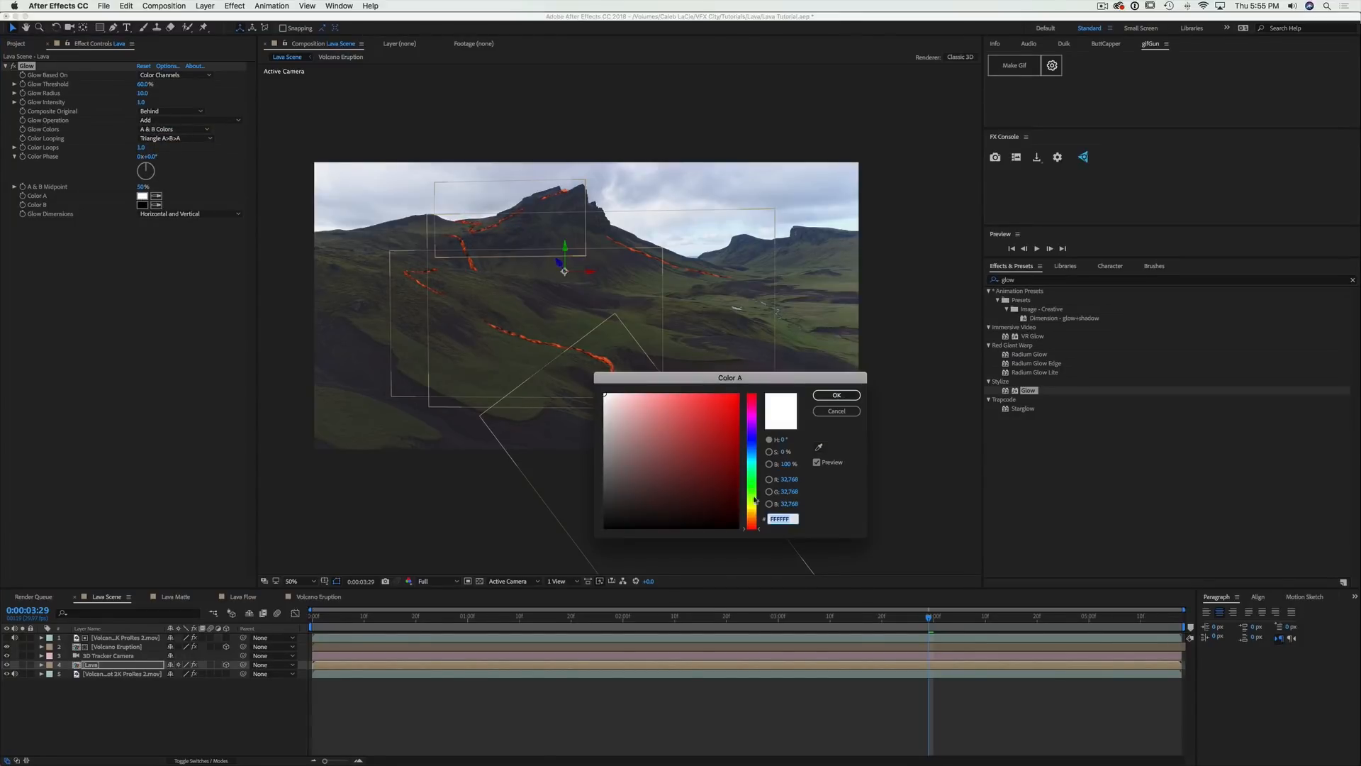
{"action": "left_click", "coordinate": [752, 521]}
{"action": "left_click", "coordinate": [701, 409]}
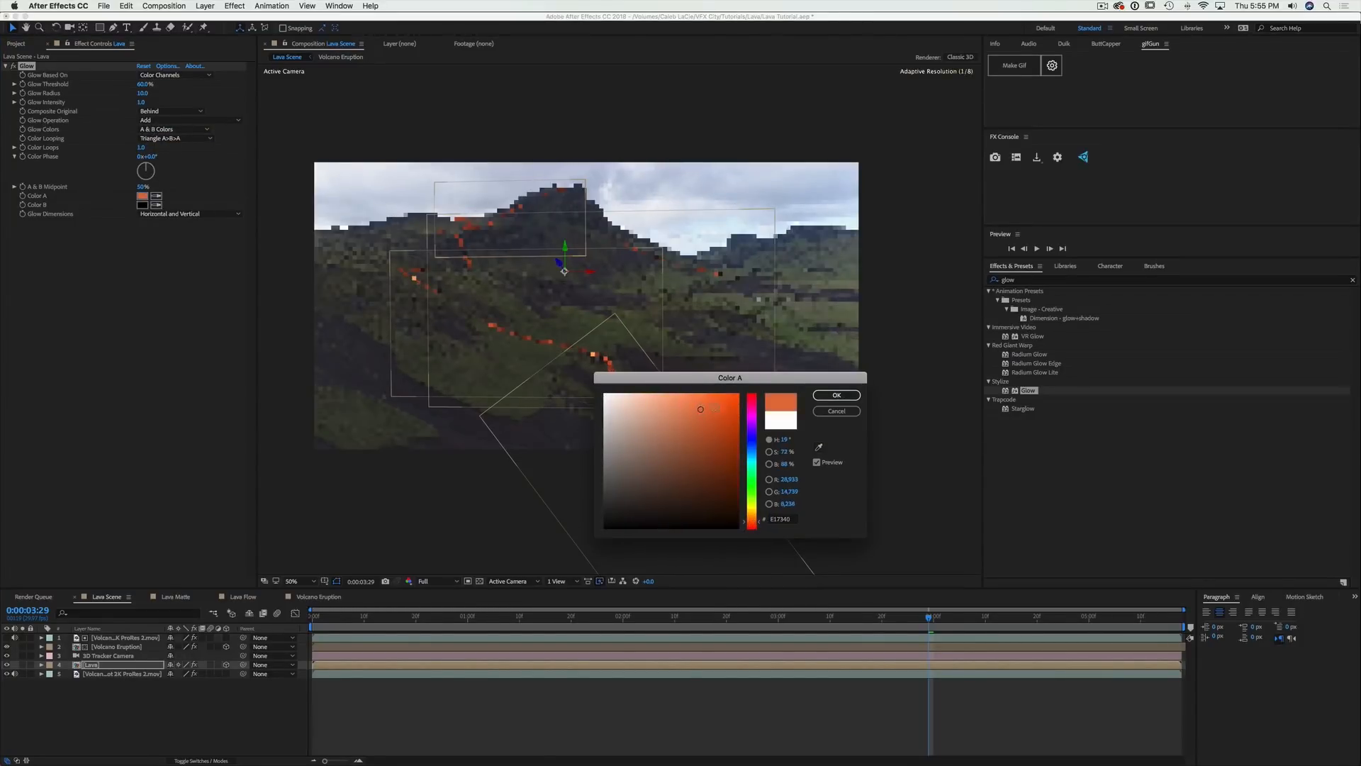
{"action": "left_click", "coordinate": [837, 395]}
Set the Lava glow's Color B to a pale orange, hex E8BA92
{"action": "left_click", "coordinate": [145, 204]}
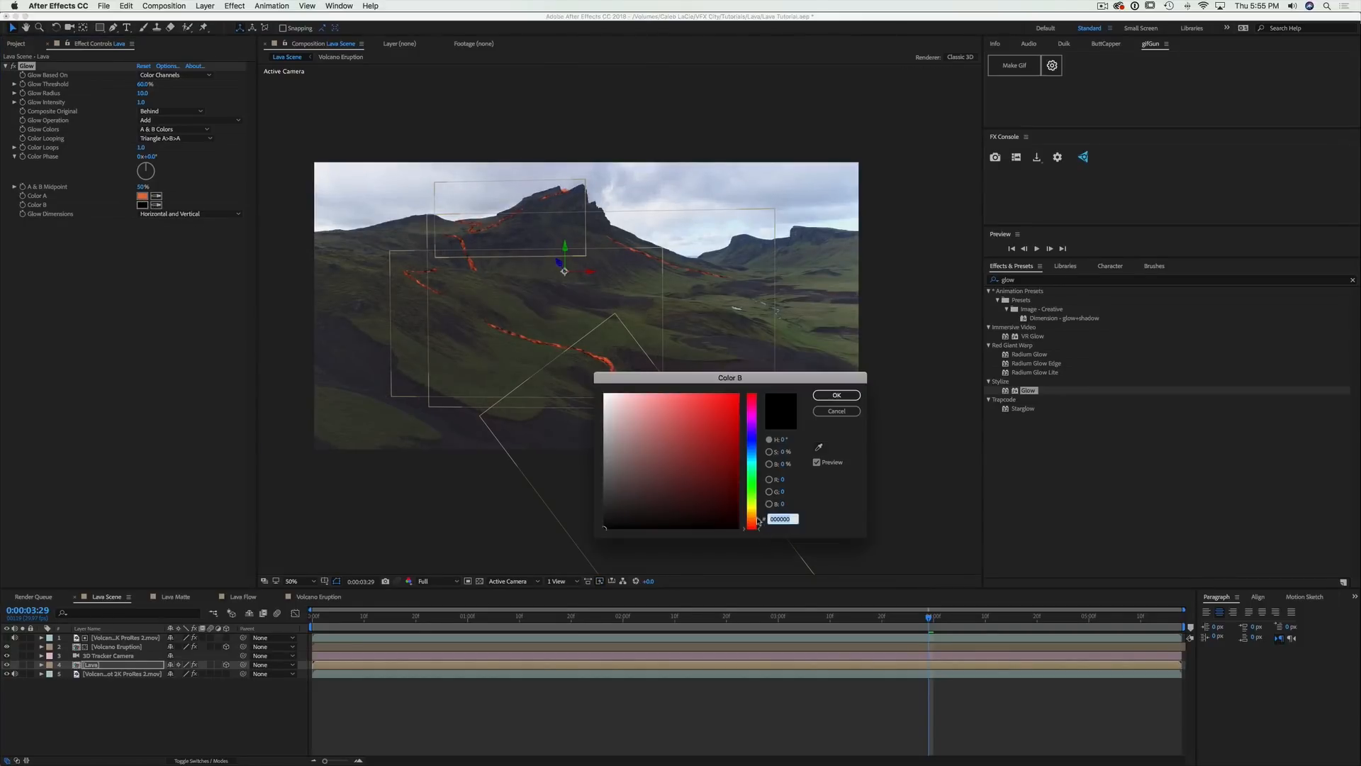
{"action": "left_click", "coordinate": [756, 521]}
{"action": "left_click", "coordinate": [643, 398]}
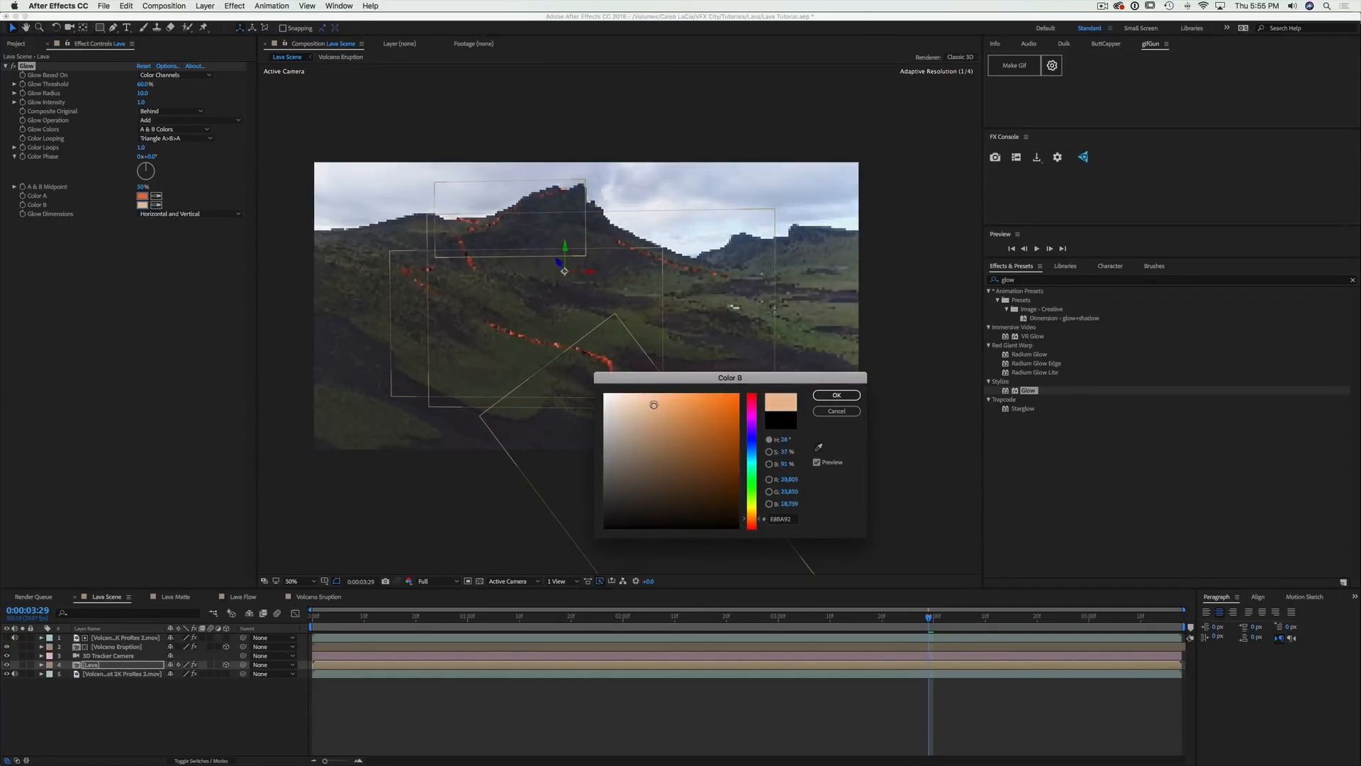
{"action": "left_click", "coordinate": [837, 395]}
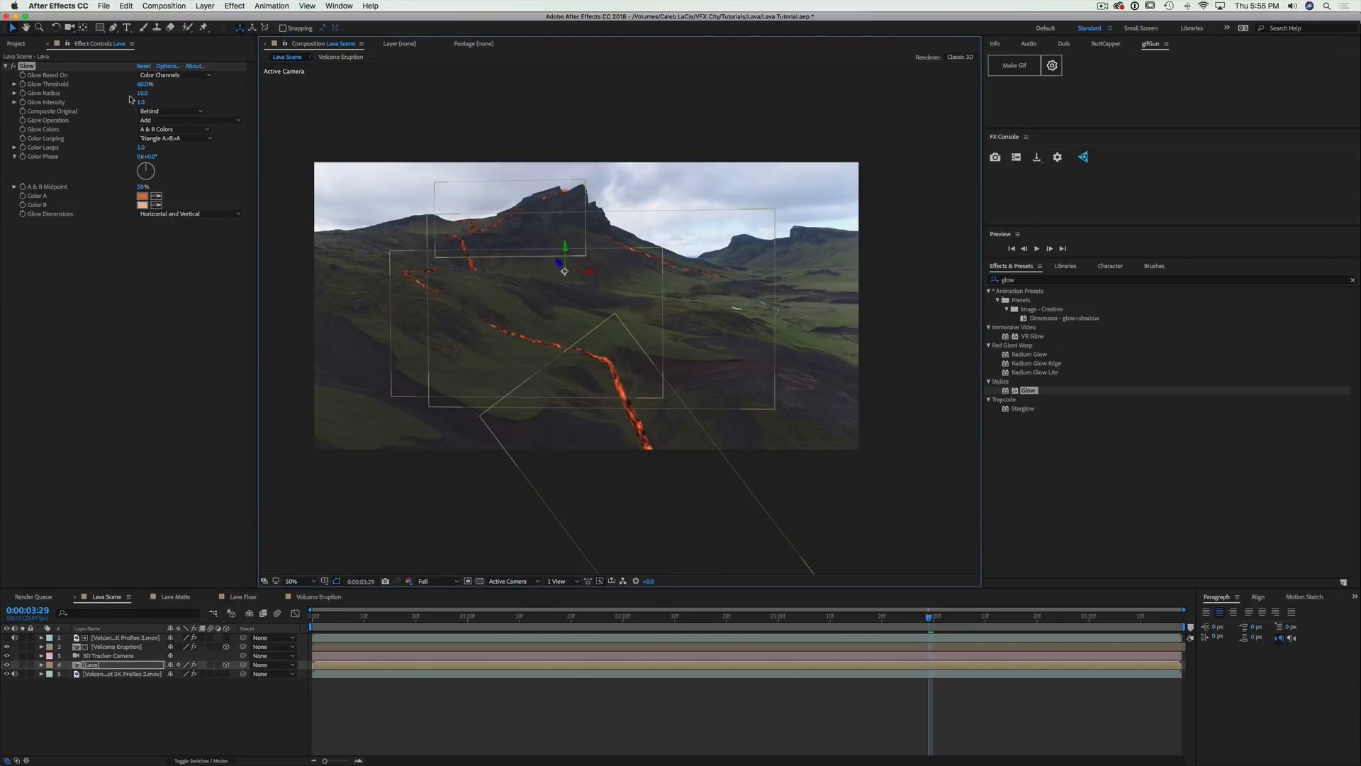
Tune the Lava glow to a threshold of 47.8%, a radius of 25 and an intensity of 1.4
{"action": "left_click_drag", "start_coordinate": [143, 84], "coordinate": [129, 87]}
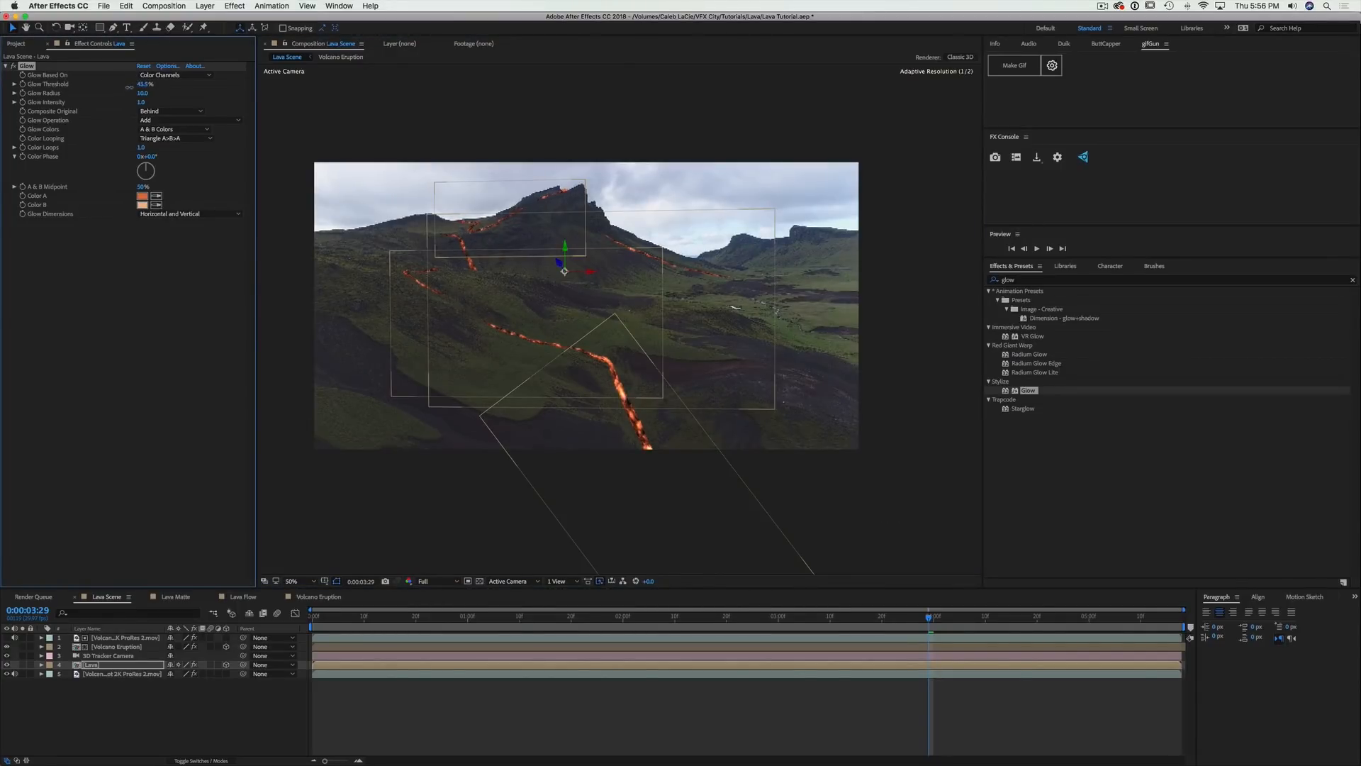
{"action": "key", "text": "period"}
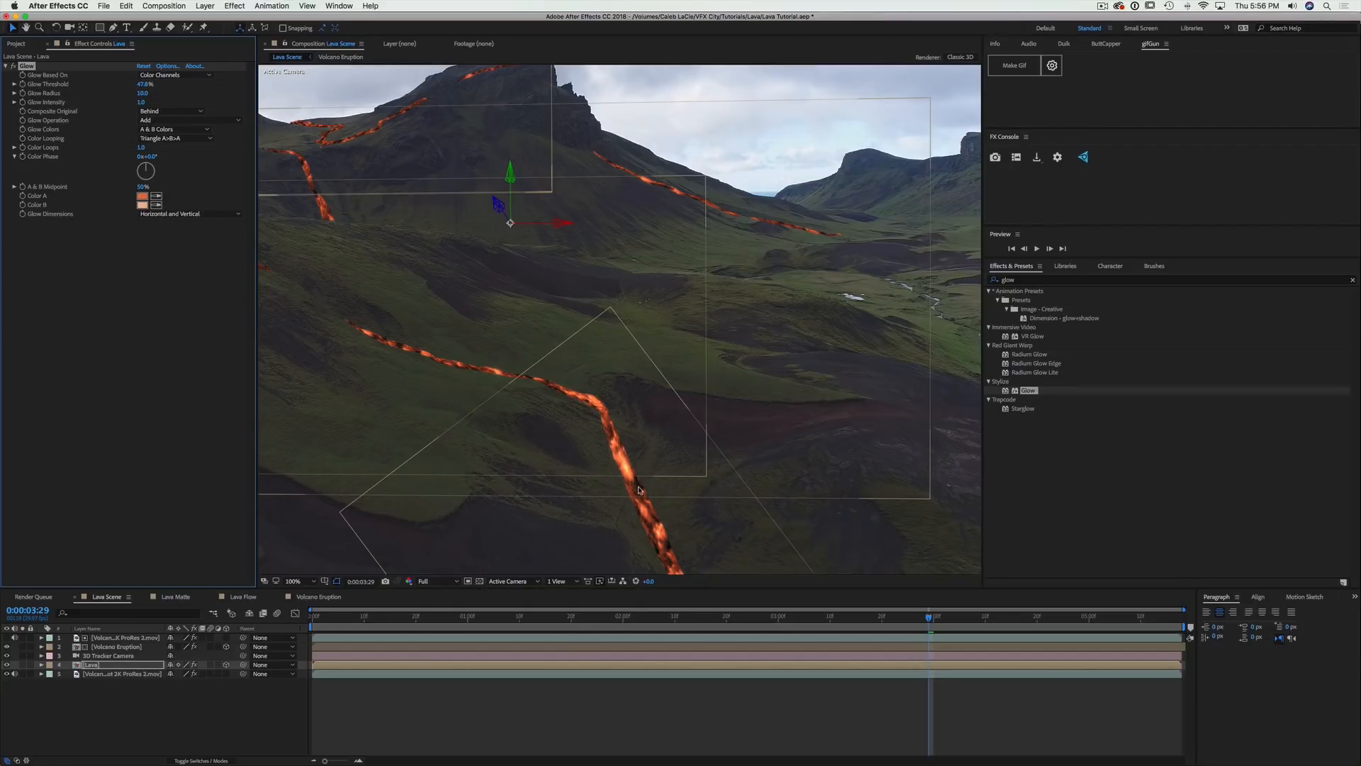
{"action": "left_click_drag", "start_coordinate": [142, 93], "coordinate": [143, 102]}
{"action": "key", "text": "comma"}
{"action": "left_click_drag", "start_coordinate": [140, 102], "coordinate": [204, 112]}
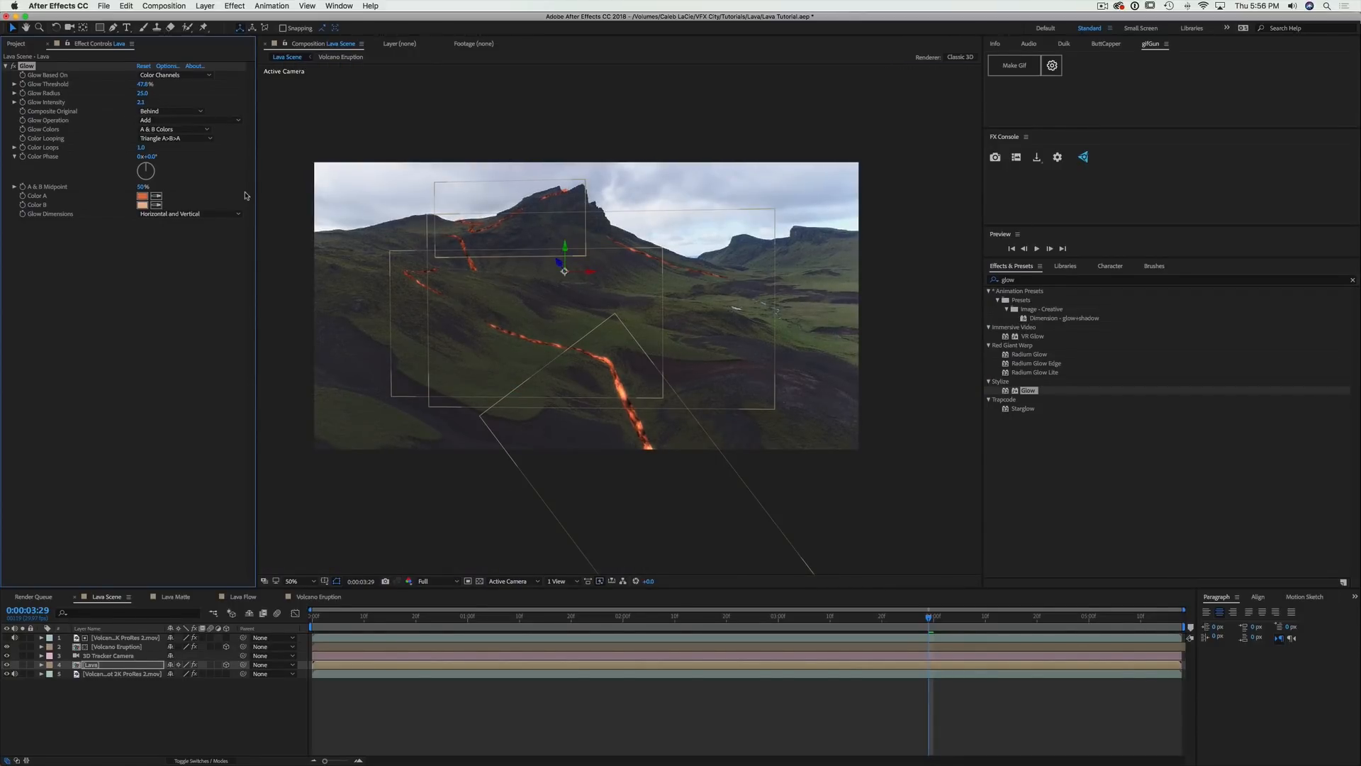
{"action": "left_click_drag", "start_coordinate": [141, 103], "coordinate": [146, 102]}
Duplicate the Lava glow and give the copy red for Color A and B, a lower threshold, radius 18 and intensity 0.5
{"action": "key", "text": "super+d"}
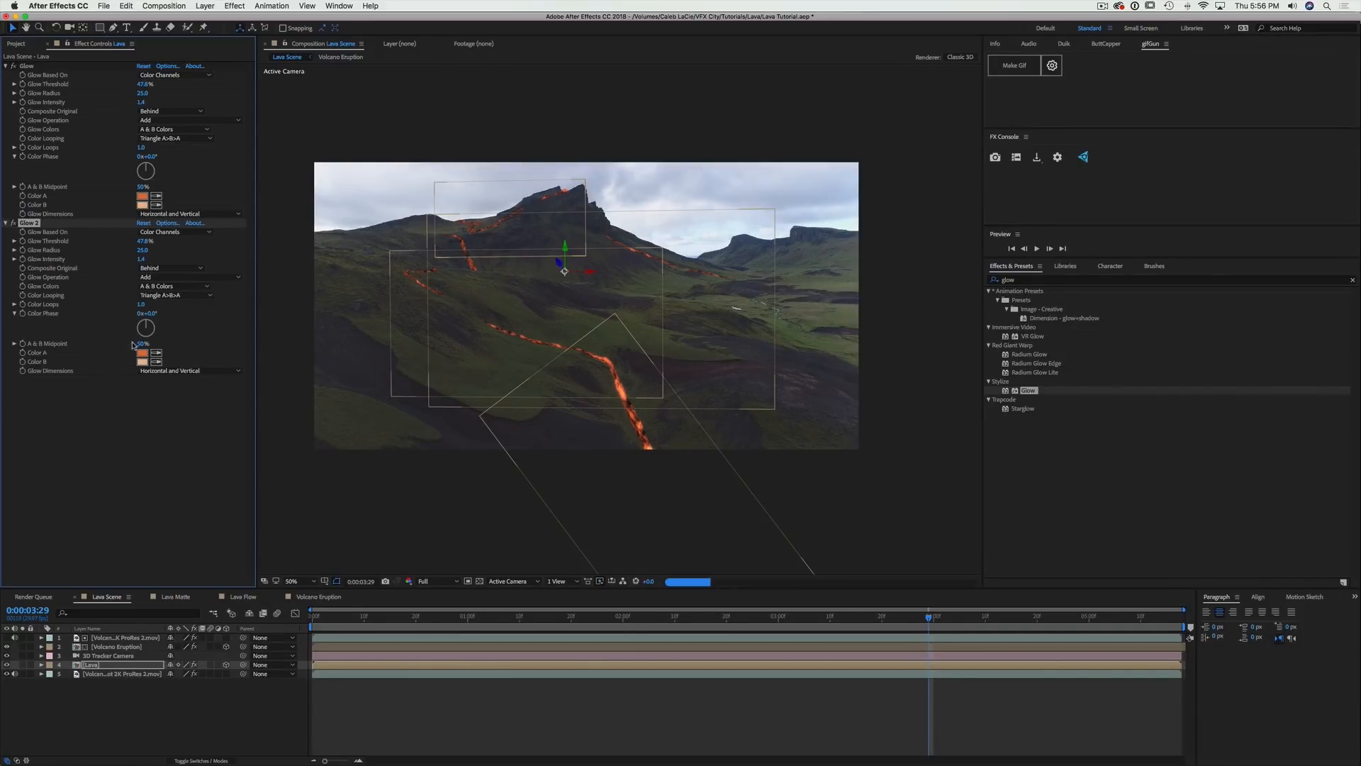
{"action": "left_click", "coordinate": [143, 352]}
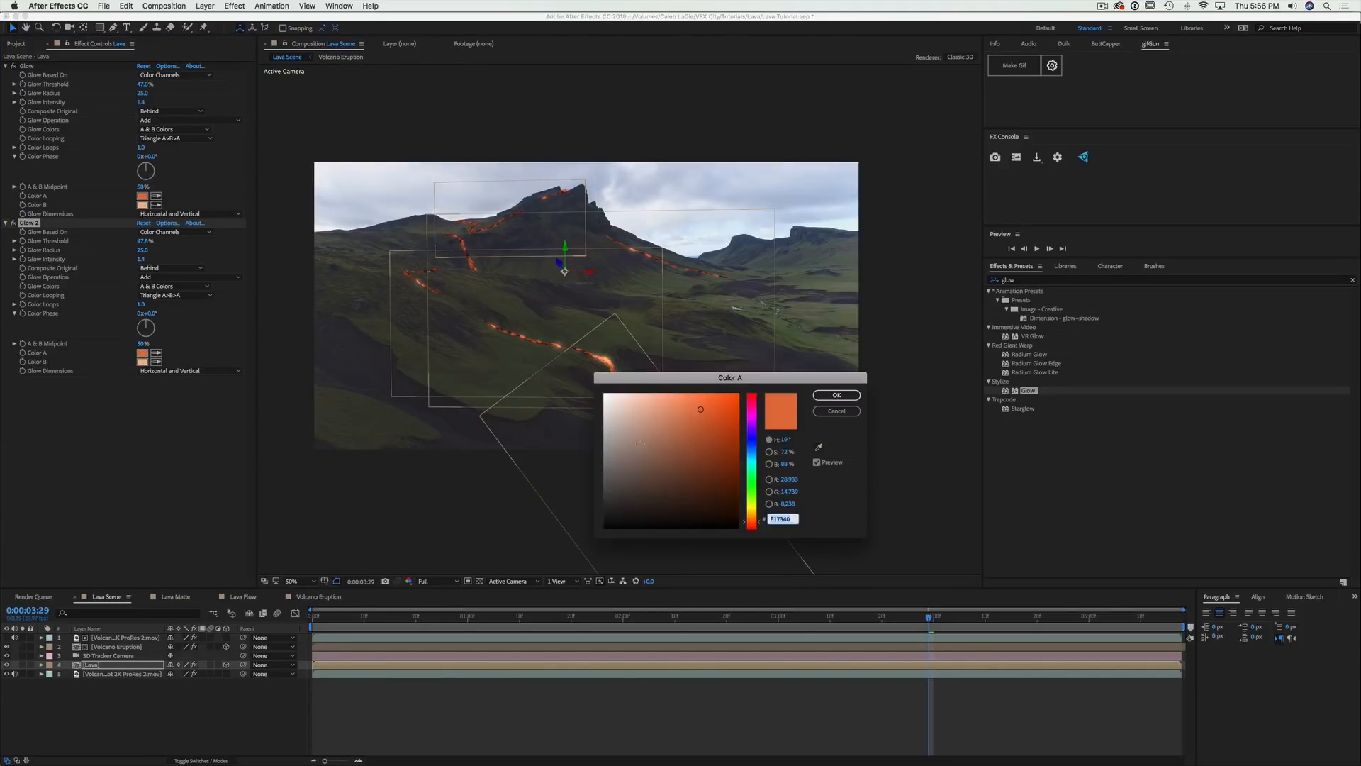
{"action": "left_click_drag", "start_coordinate": [758, 472], "coordinate": [751, 526]}
{"action": "left_click", "coordinate": [837, 395]}
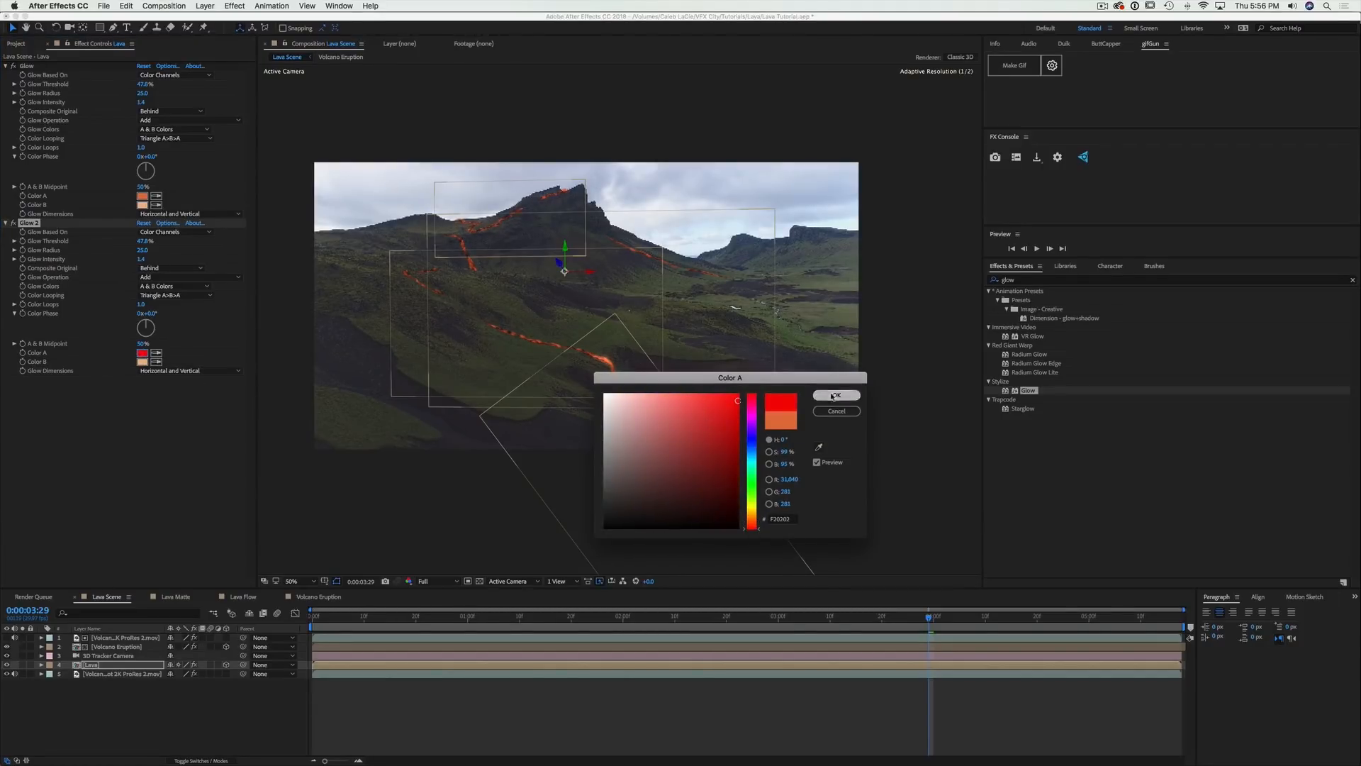
{"action": "left_click", "coordinate": [142, 353]}
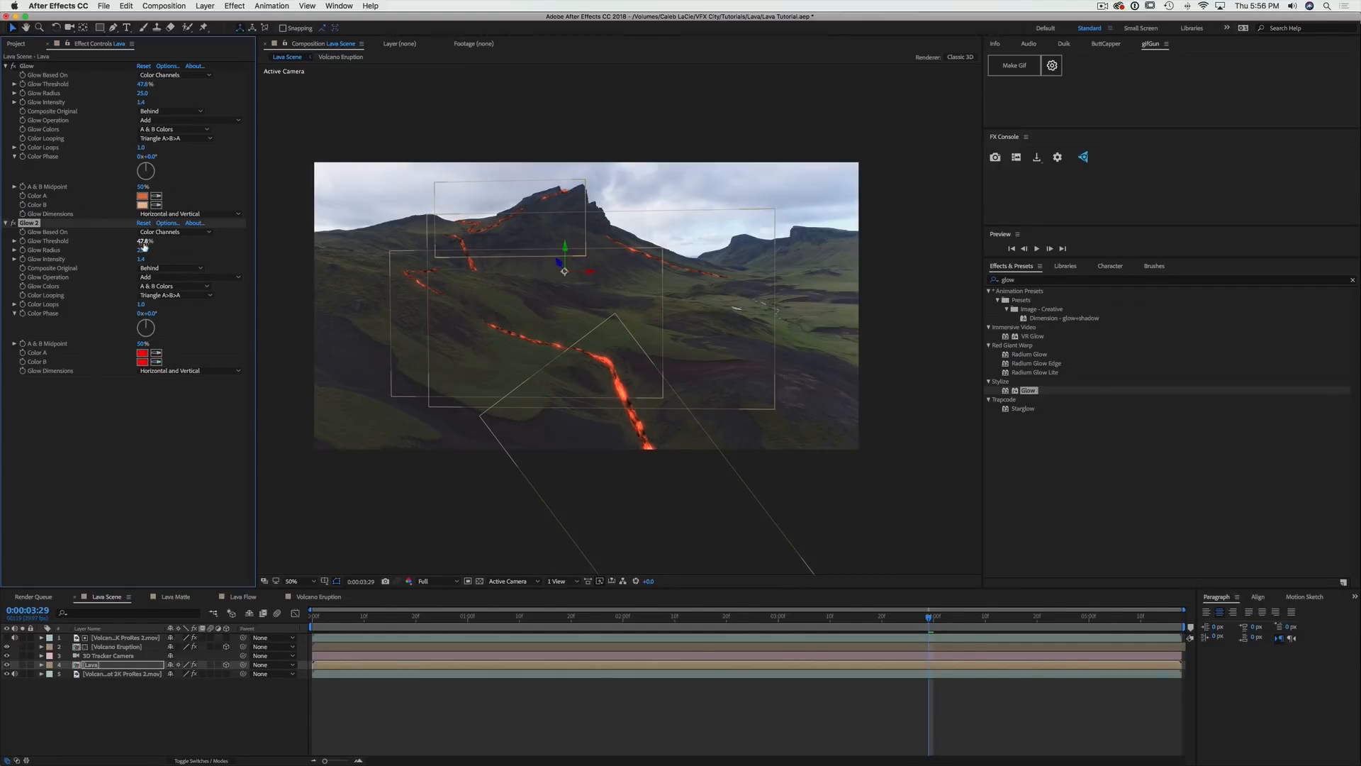
{"action": "left_click_drag", "start_coordinate": [141, 242], "coordinate": [214, 345]}
{"action": "left_click_drag", "start_coordinate": [141, 259], "coordinate": [132, 274]}
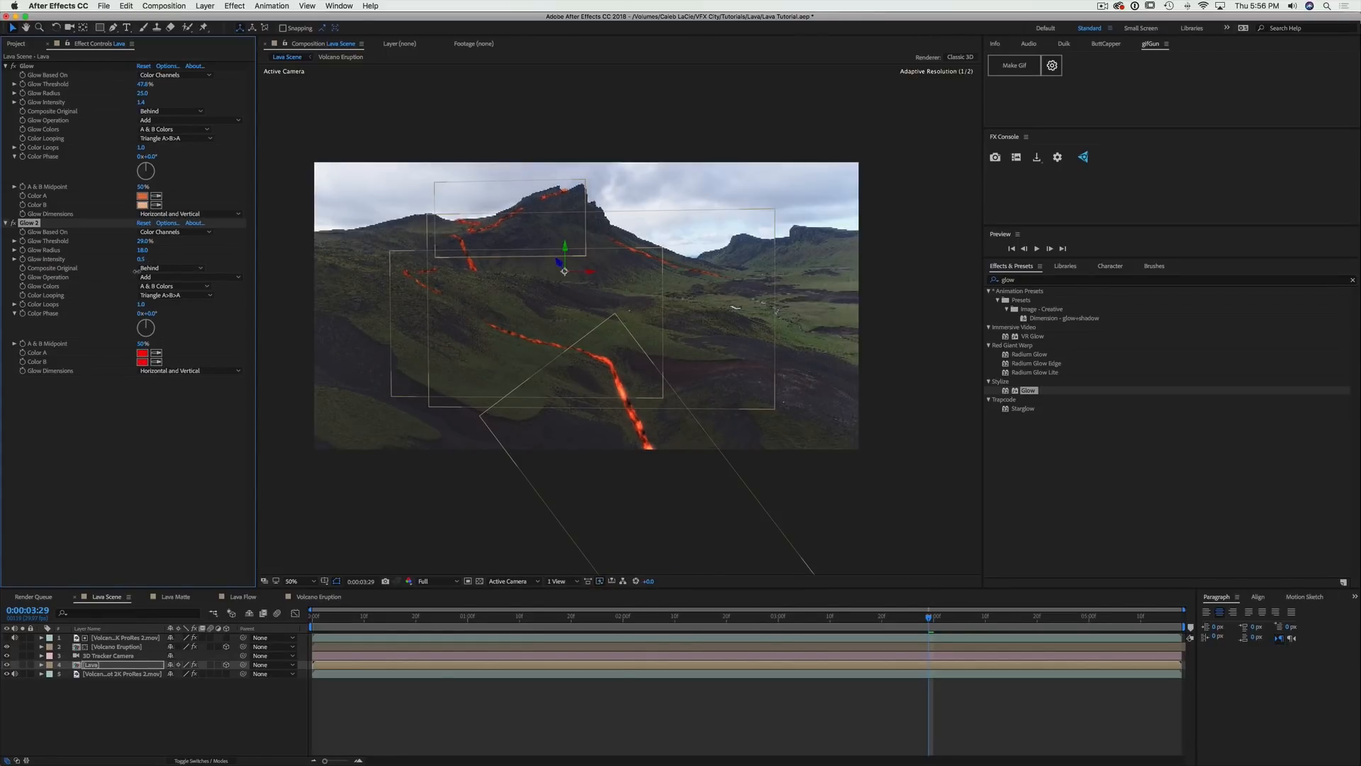
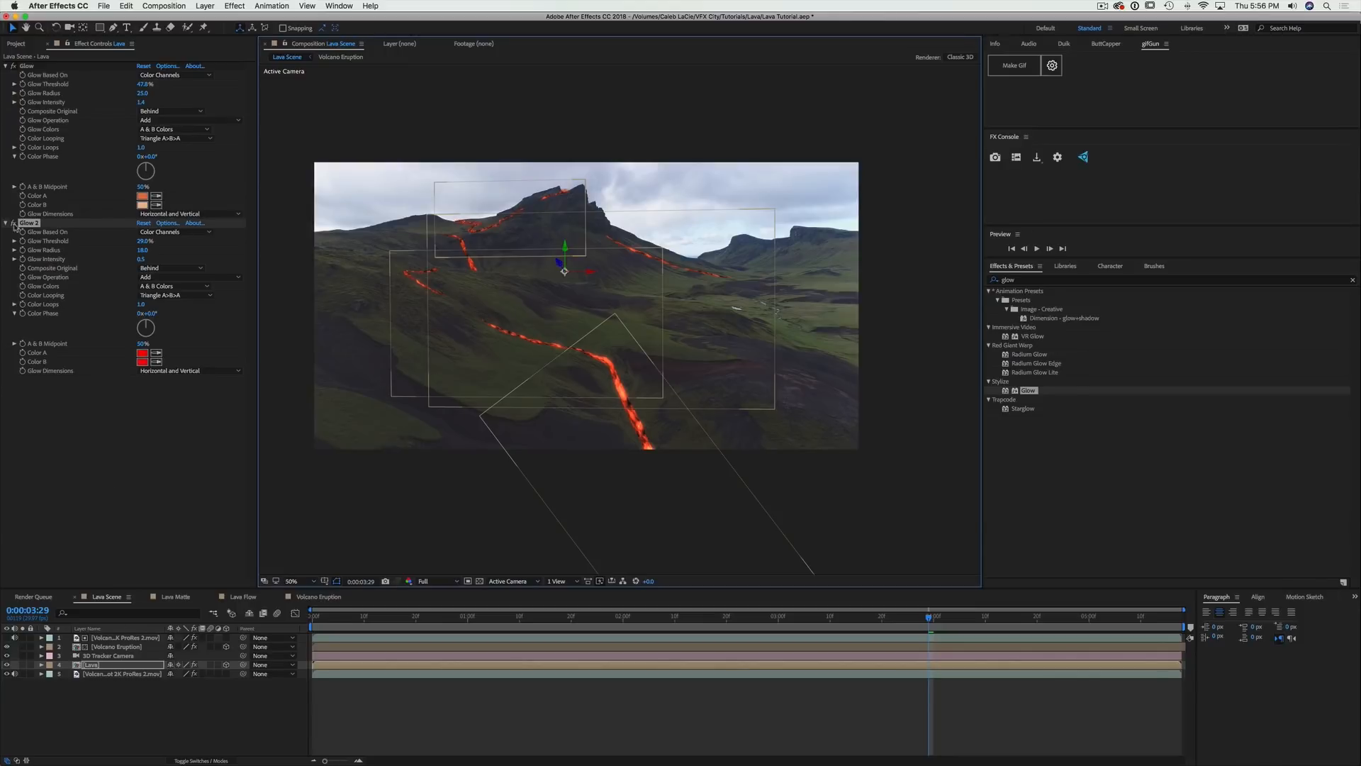
Copy both glow effects from the Lava precomp to the Volcano Eruption layer
{"action": "left_click", "coordinate": [27, 66]}
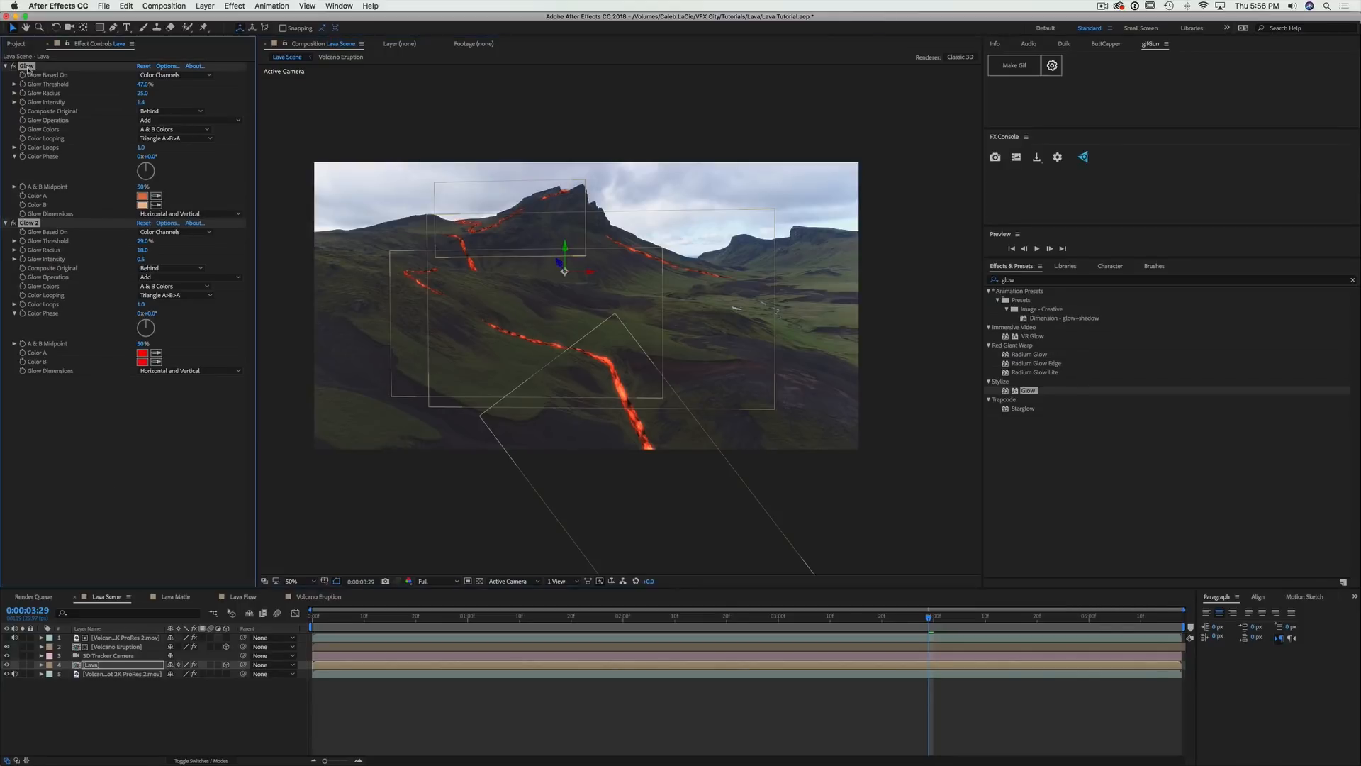
{"action": "left_click", "coordinate": [109, 655]}
{"action": "left_click", "coordinate": [115, 646]}
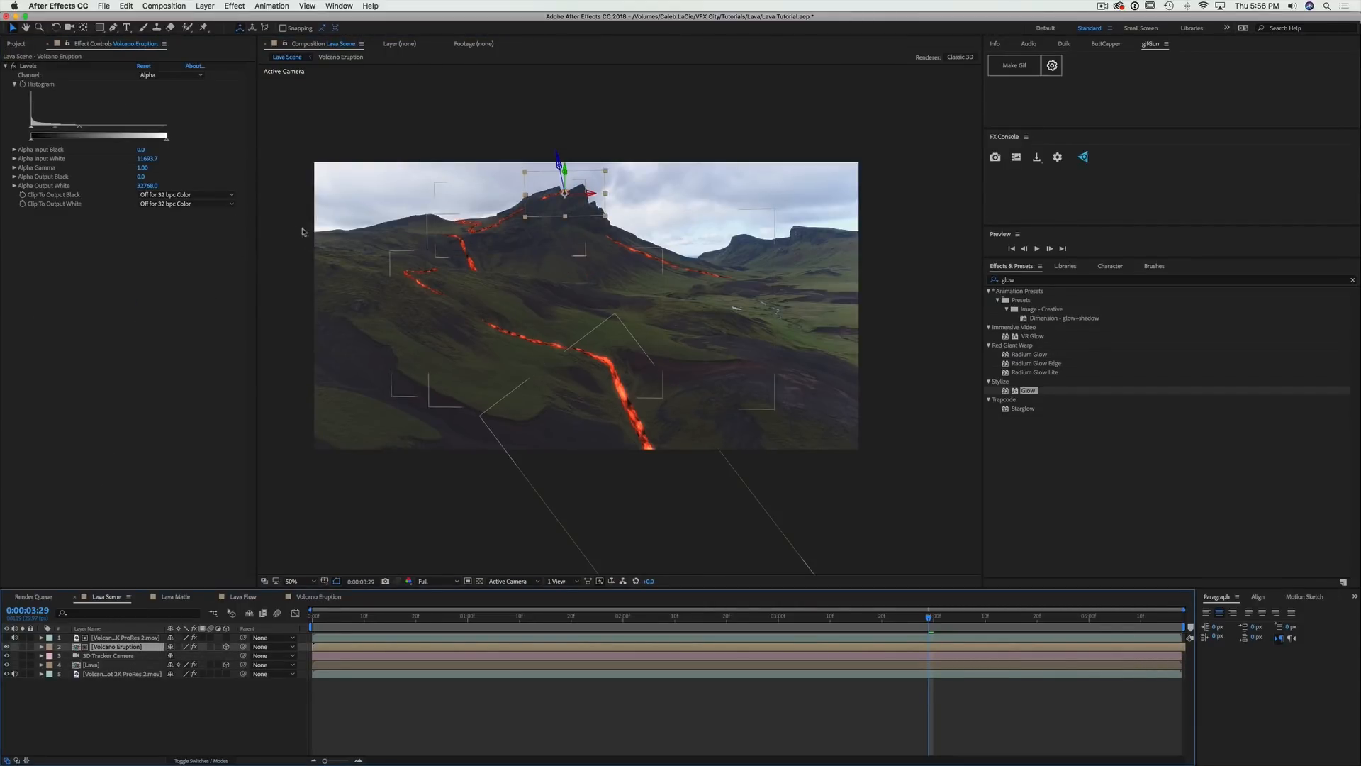
{"action": "key", "text": "super+v"}
{"action": "left_click", "coordinate": [387, 507]}
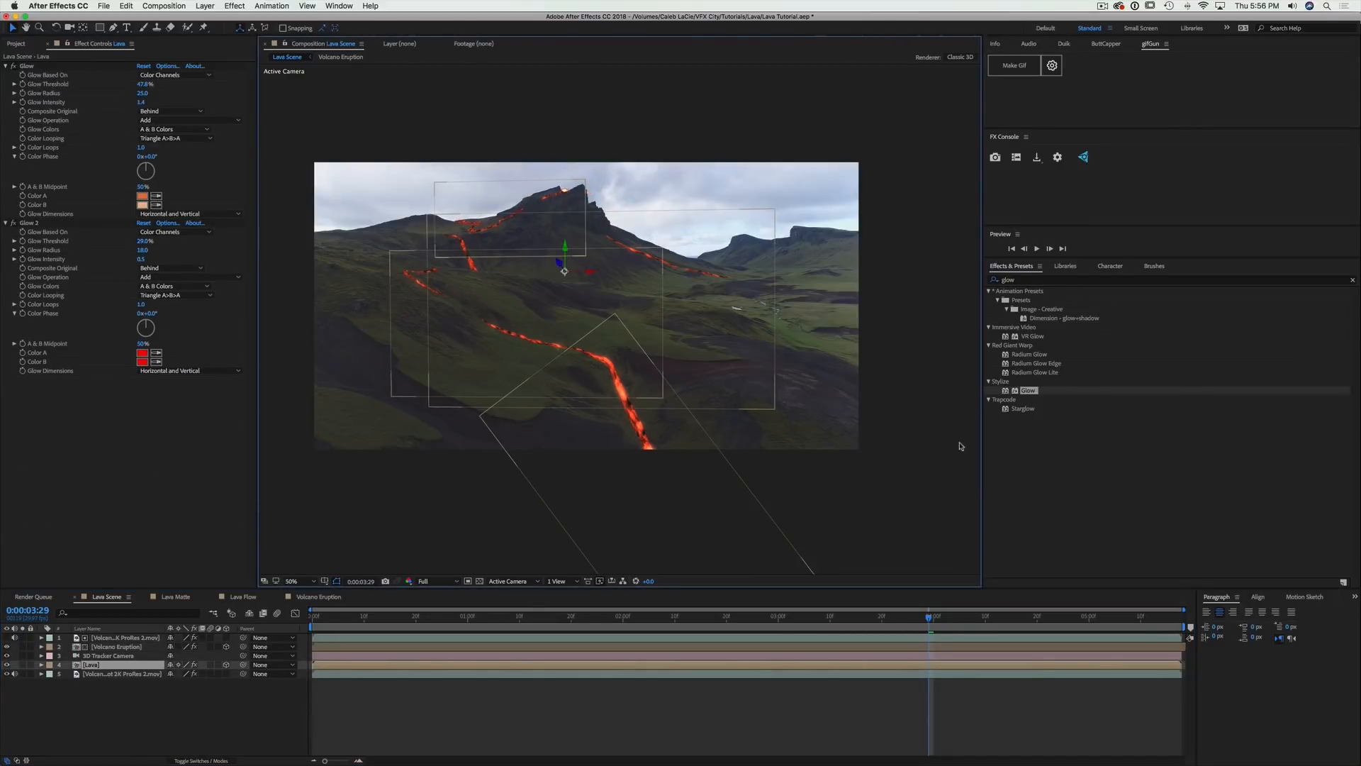
At 0:00:01:16, refine Volcano Eruption's glows: raise the first one's threshold and set its radius to 12, and set the second one's radius to 3
{"action": "key", "text": "period"}
{"action": "left_click_drag", "start_coordinate": [570, 146], "coordinate": [606, 304]}
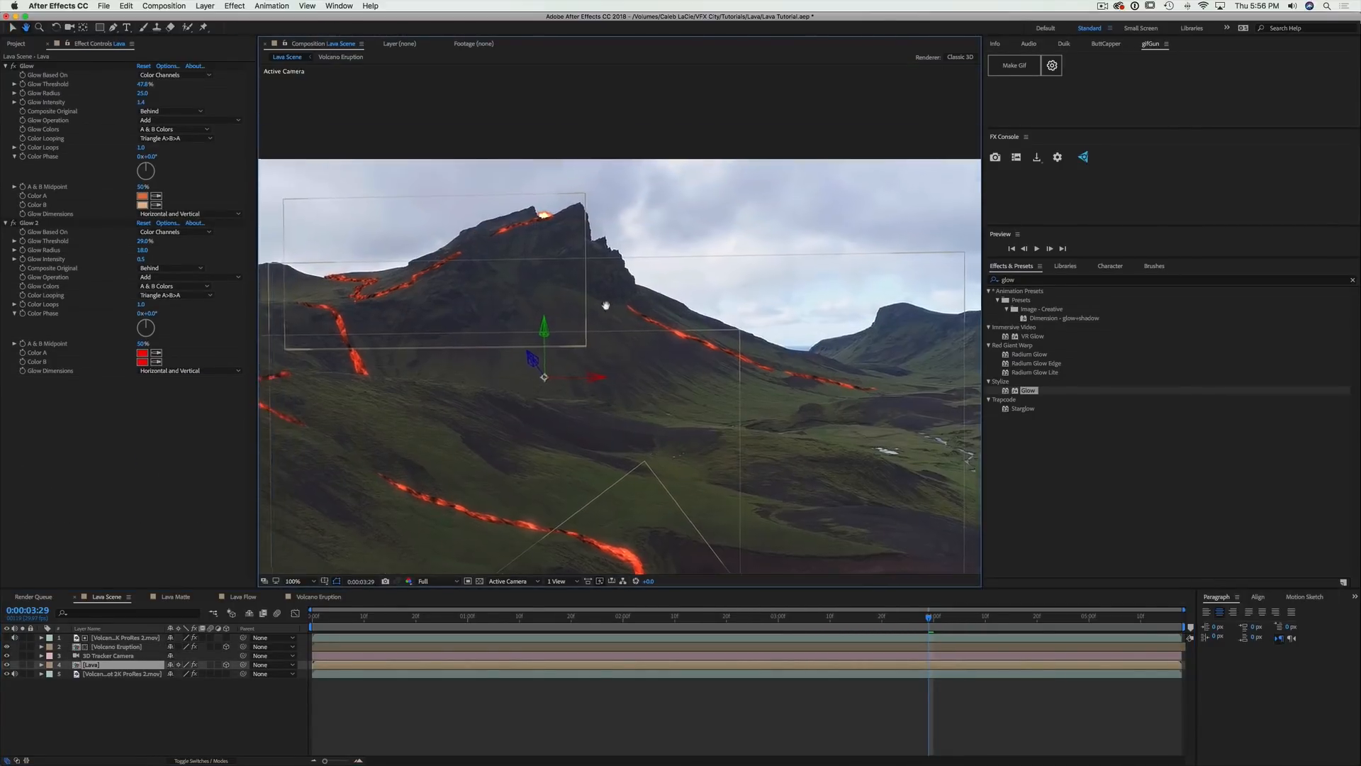
{"action": "left_click_drag", "start_coordinate": [329, 616], "coordinate": [566, 631]}
{"action": "left_click", "coordinate": [581, 646]}
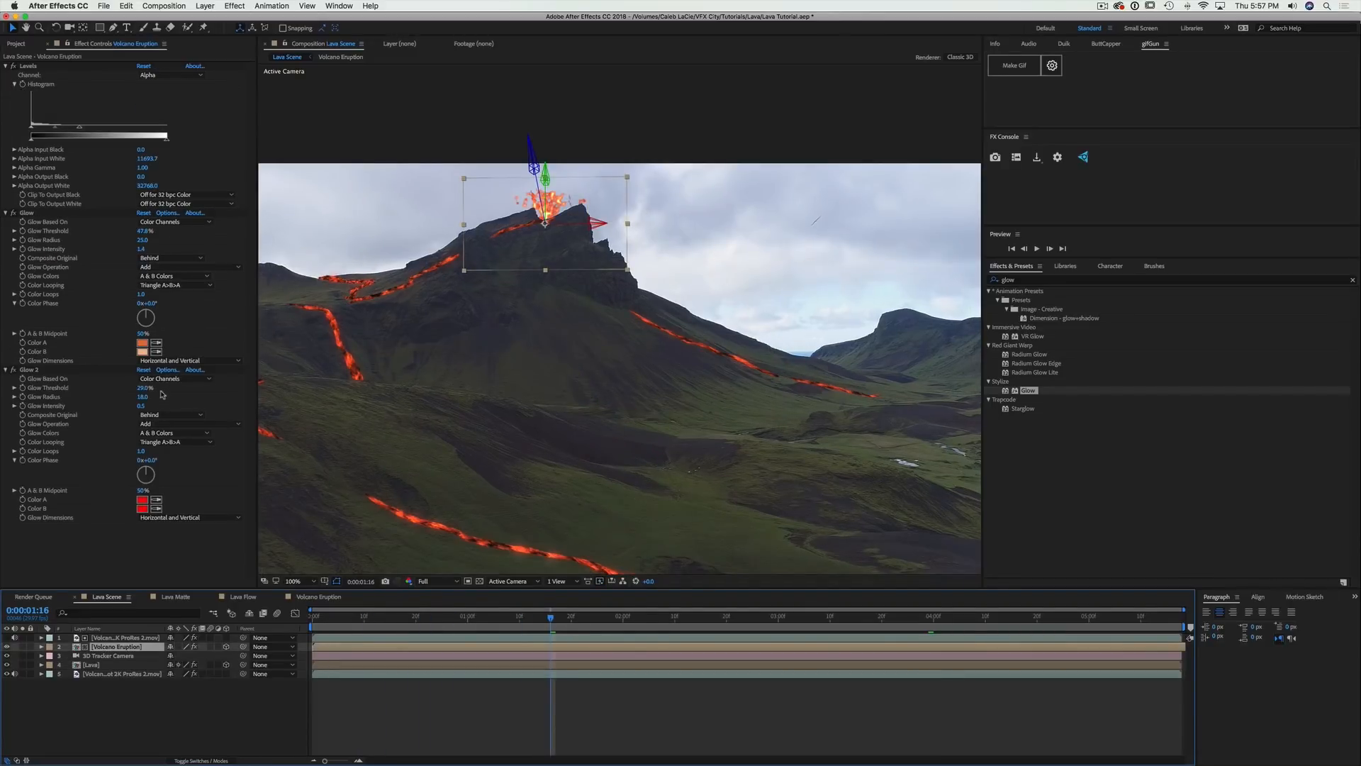
{"action": "left_click_drag", "start_coordinate": [144, 231], "coordinate": [154, 232]}
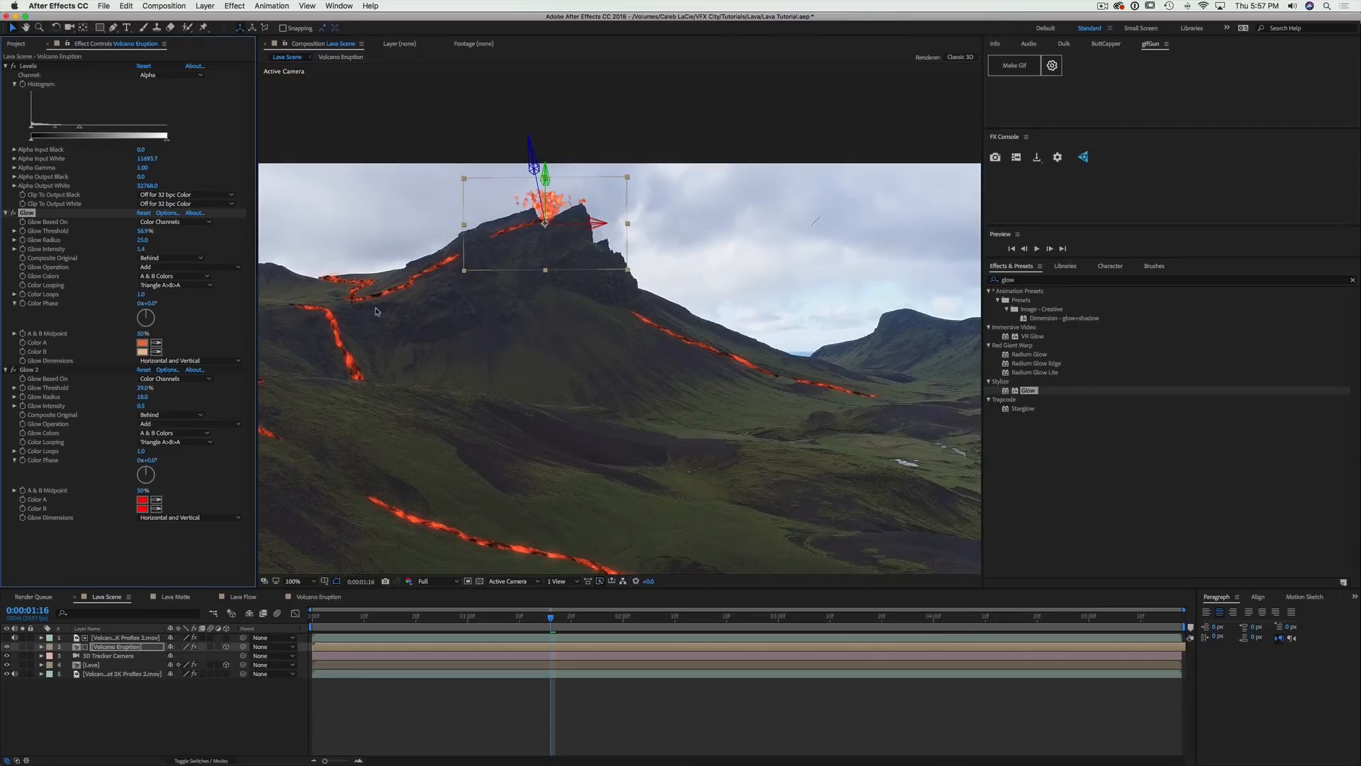
{"action": "left_click_drag", "start_coordinate": [143, 398], "coordinate": [133, 398]}
{"action": "left_click_drag", "start_coordinate": [144, 232], "coordinate": [262, 247]}
{"action": "key", "text": "super+z"}
{"action": "left_click_drag", "start_coordinate": [132, 241], "coordinate": [129, 249]}
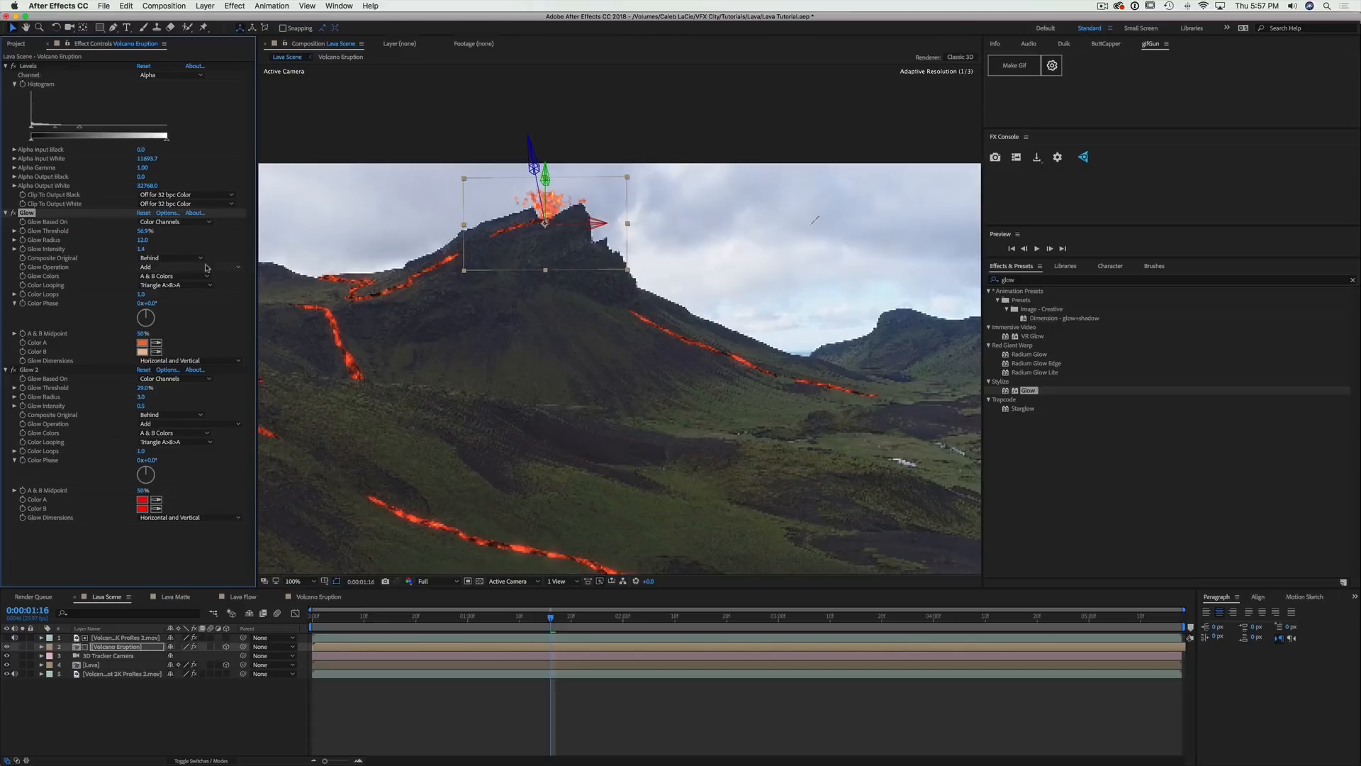
{"action": "mouse_move", "coordinate": [144, 388]}
{"action": "left_mouse_down"}
{"action": "mouse_move", "coordinate": [191, 401]}
{"action": "mouse_move", "coordinate": [151, 406]}
{"action": "left_mouse_up"}
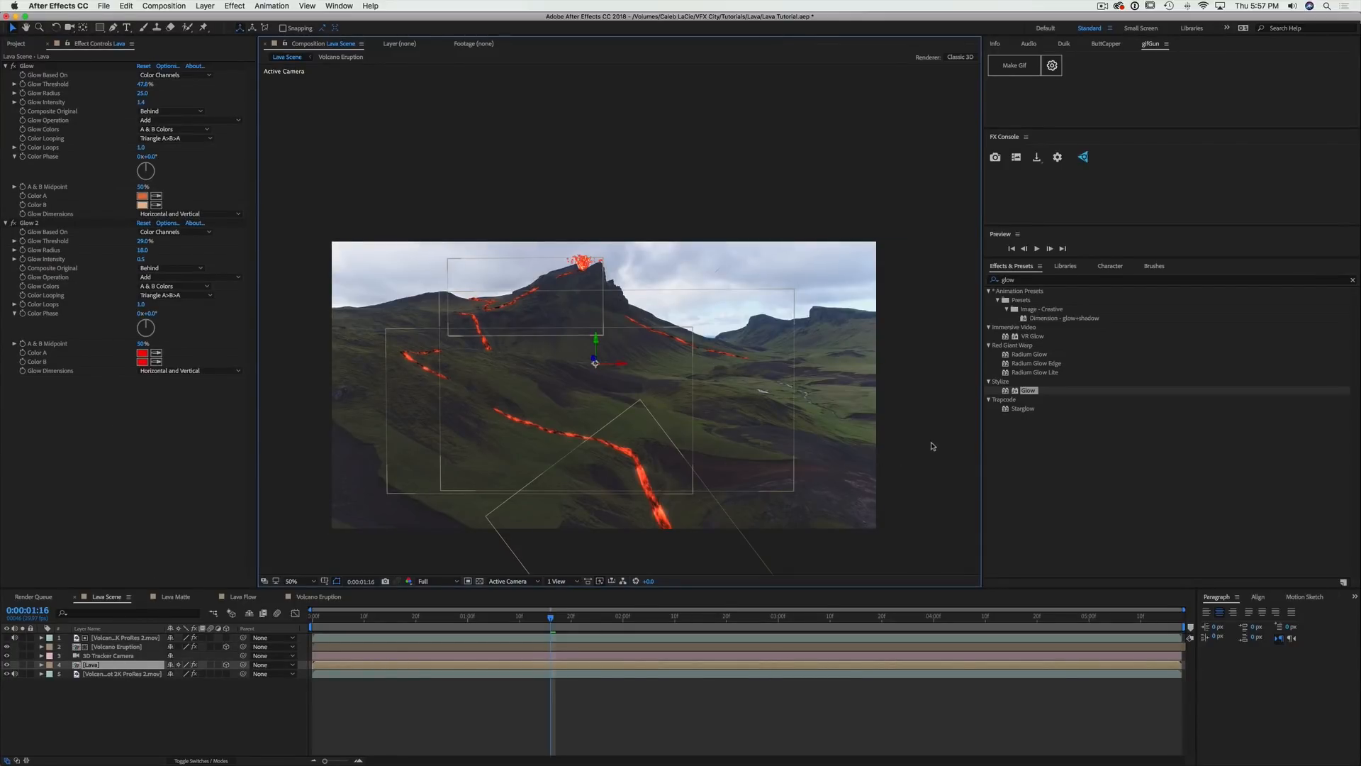
Create a black 2048 × 1080 px solid named "Smoke" in the Lava Scene composition
{"action": "scroll", "coordinate": [917, 409], "scroll_direction": "down", "scroll_amount": 1}
{"action": "scroll", "coordinate": [843, 474], "scroll_direction": "up", "scroll_amount": 1}
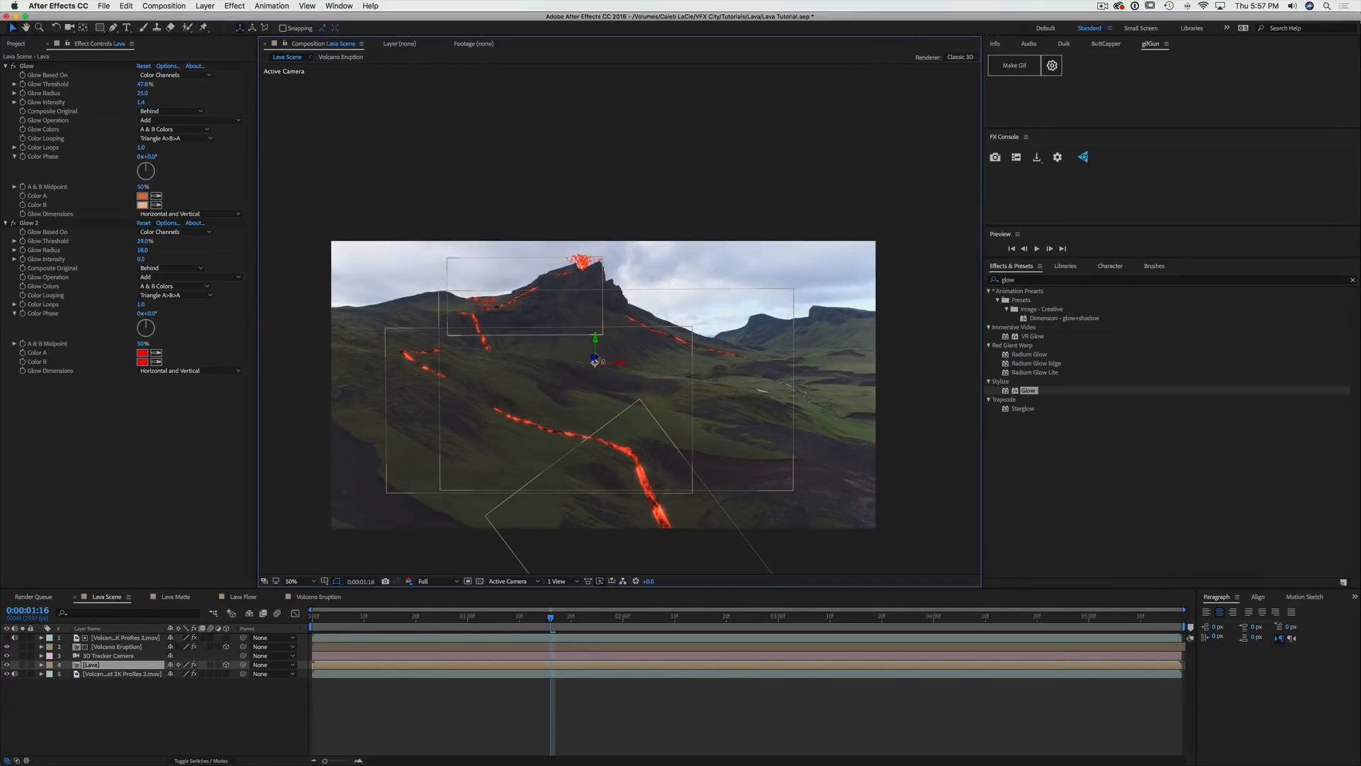
{"action": "key", "text": "super+y"}
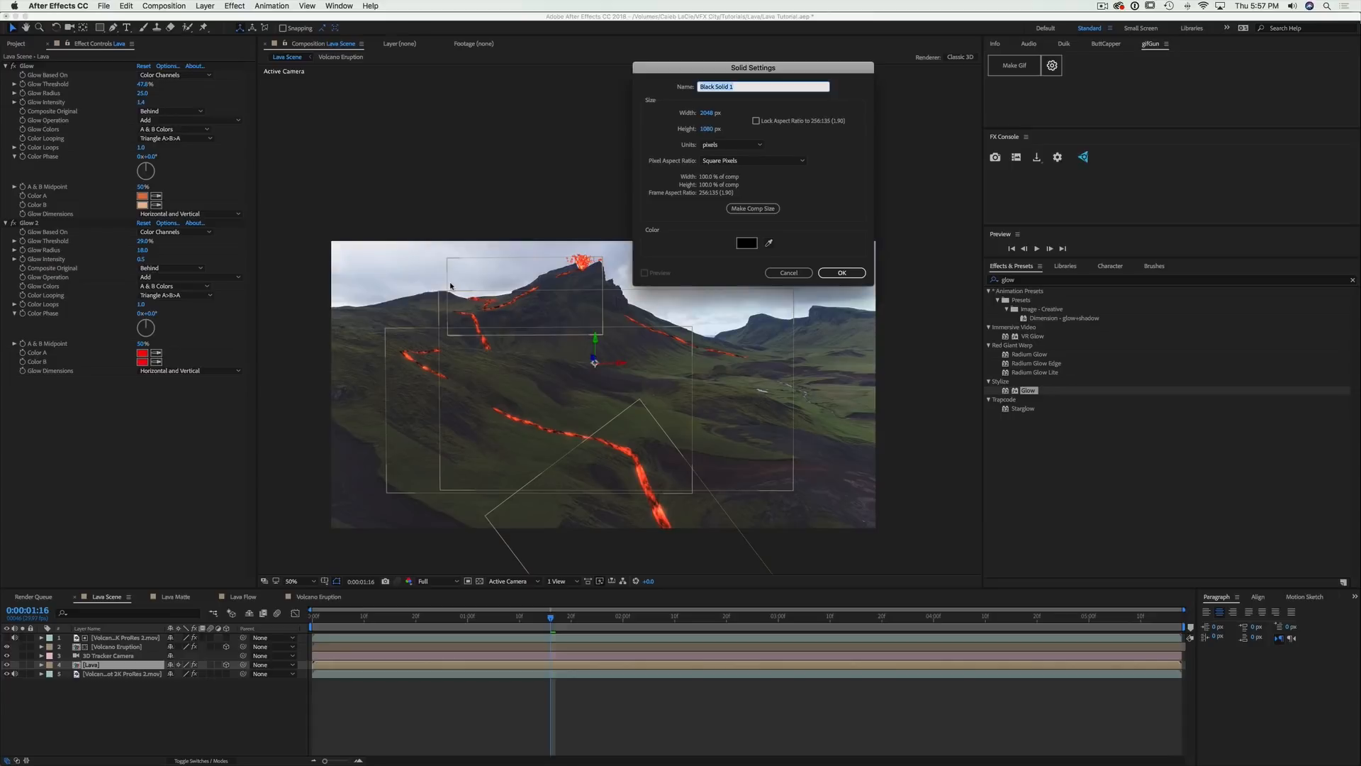
{"action": "type", "text": "Smoke"}
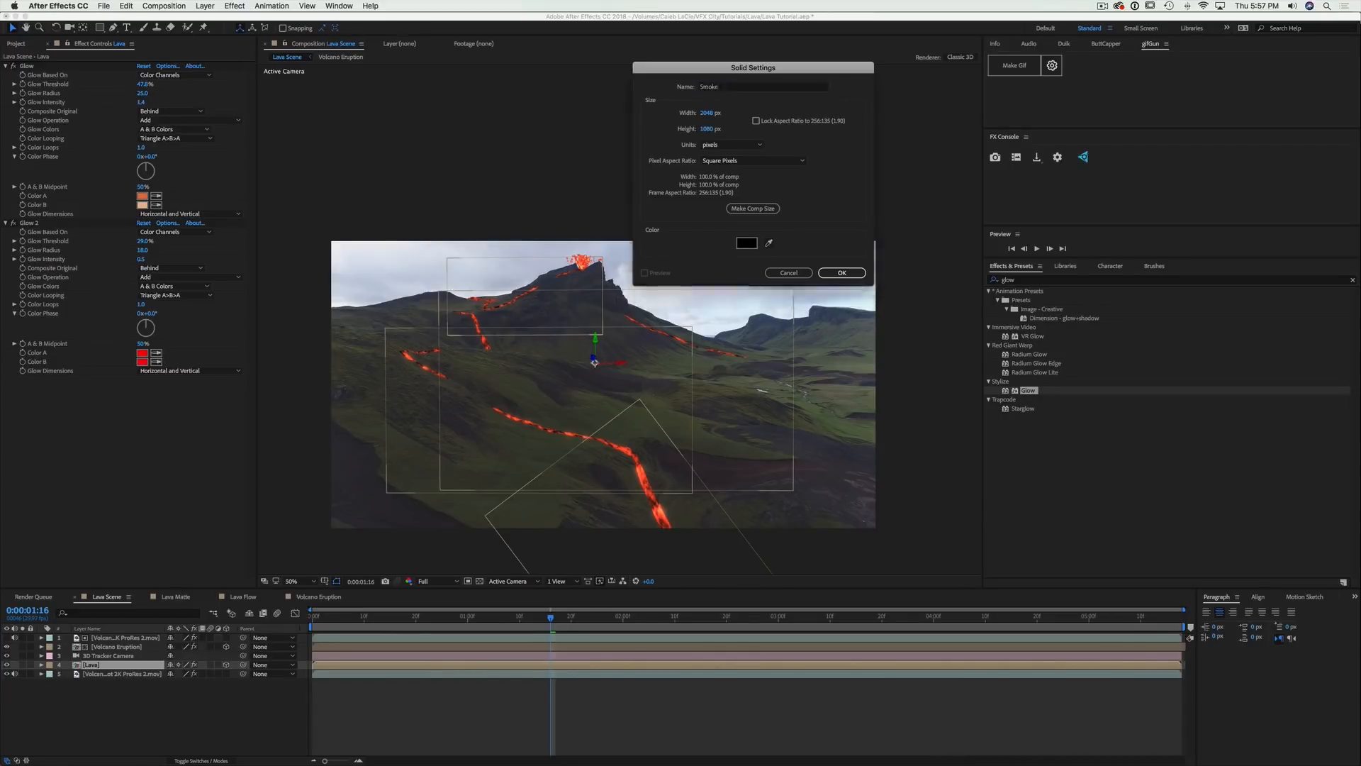
{"action": "key", "text": "Return"}
Apply Fractal Noise to the Smoke solid and place the layer above all others
{"action": "left_click_drag", "start_coordinate": [1019, 281], "coordinate": [866, 275]}
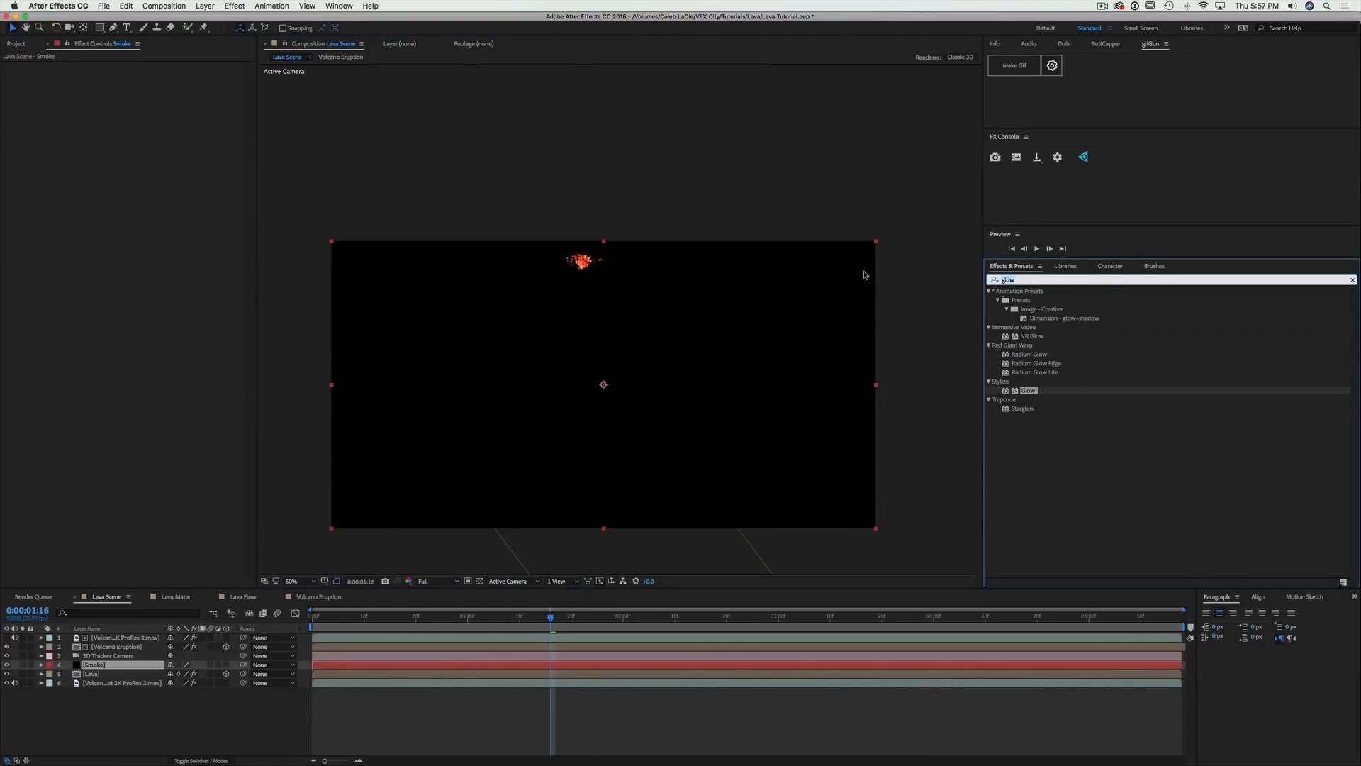
{"action": "type", "text": "fracta"}
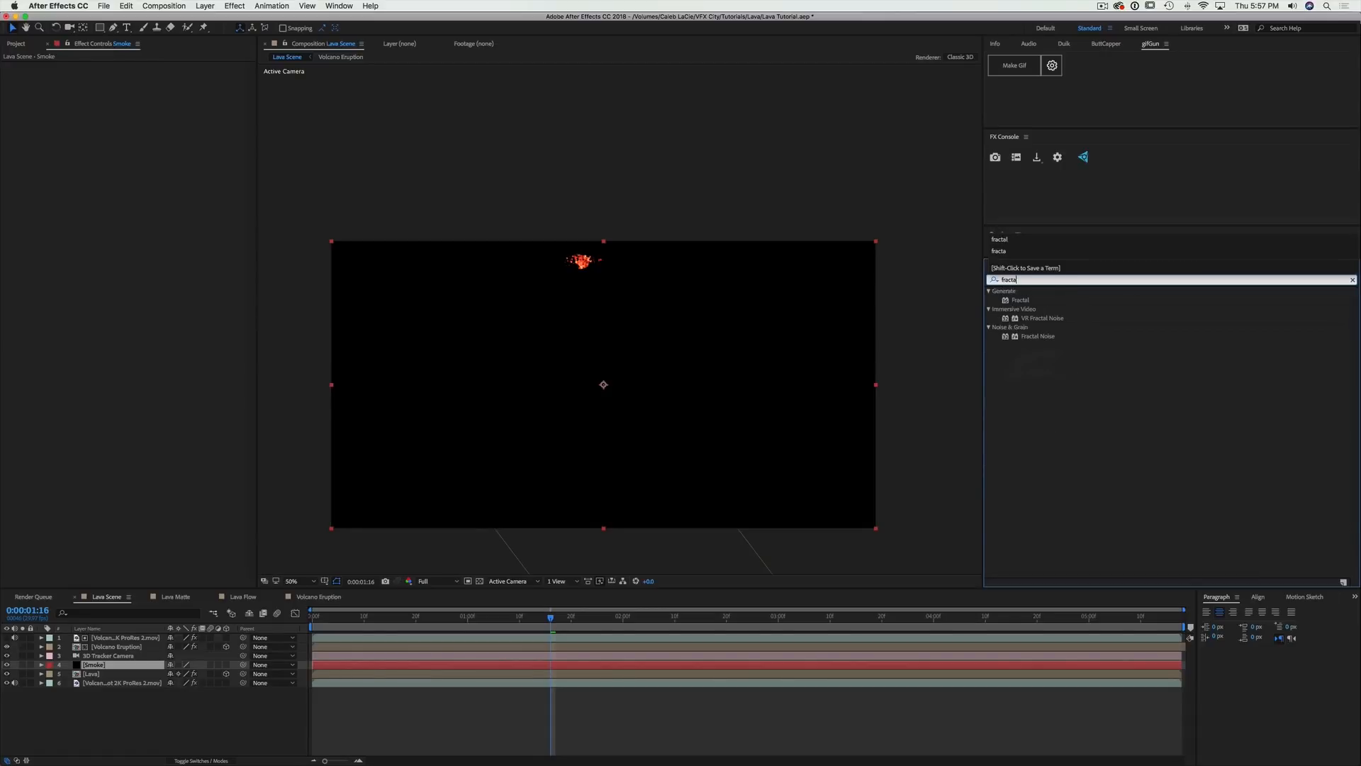
{"action": "left_click_drag", "start_coordinate": [1044, 337], "coordinate": [193, 618]}
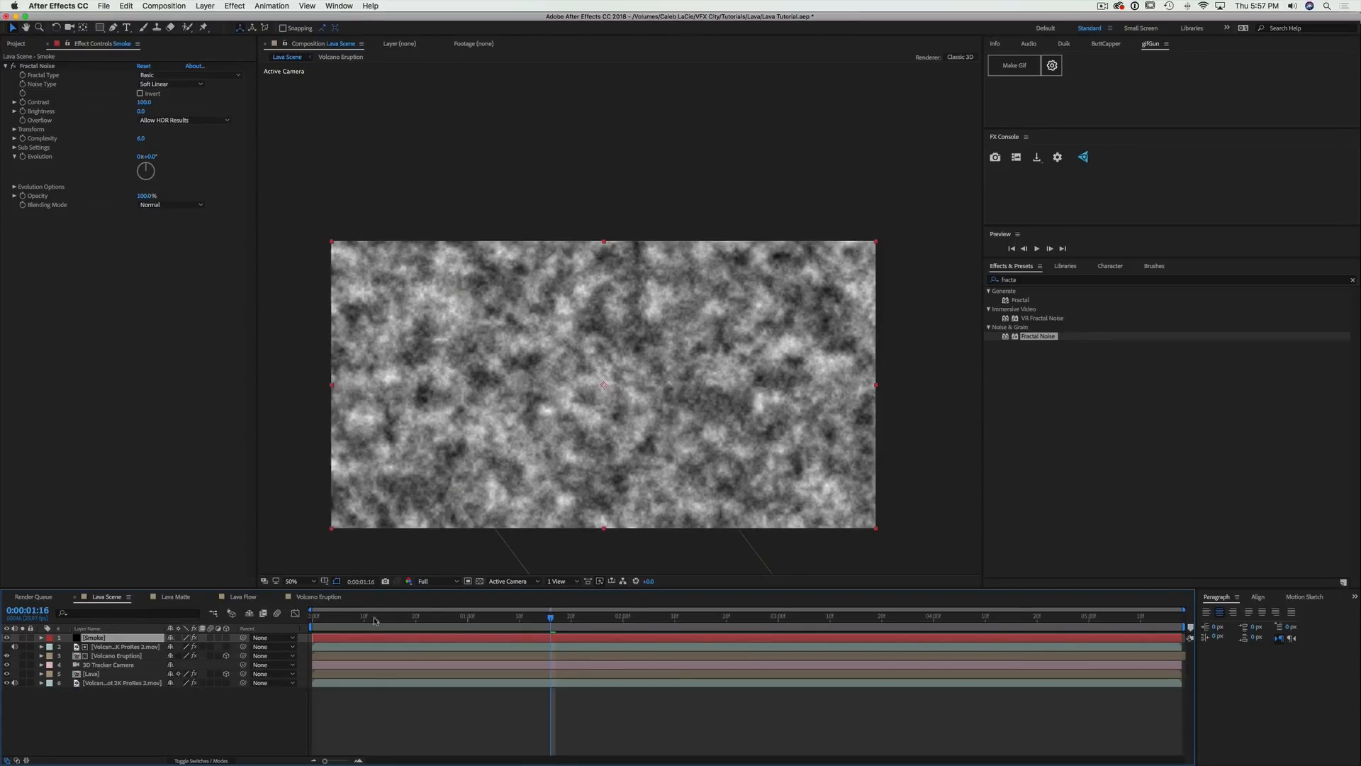
Keyframe the Smoke noise's Offset Turbulence from the first frame to 0:00:05:17 so the noise drifts, and preview the motion
{"action": "key", "text": "Home"}
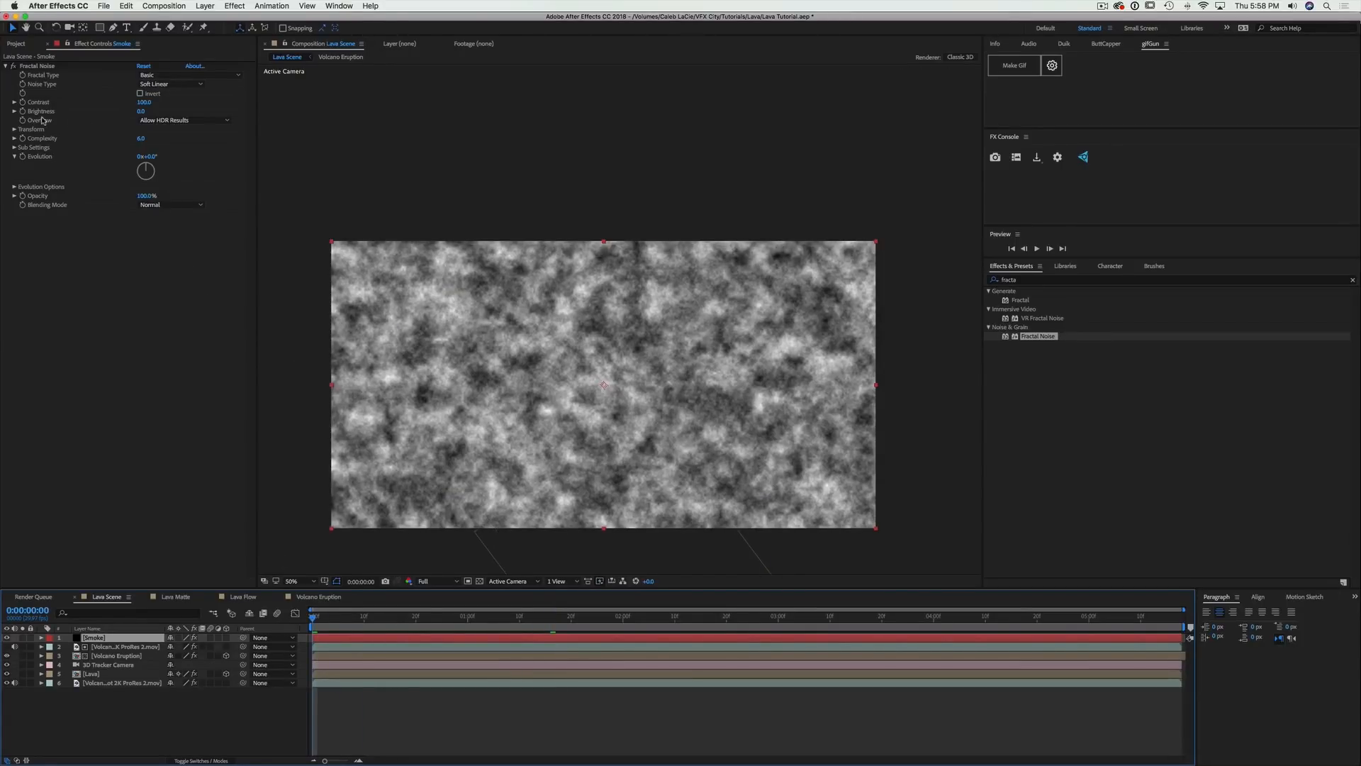
{"action": "left_click", "coordinate": [14, 130]}
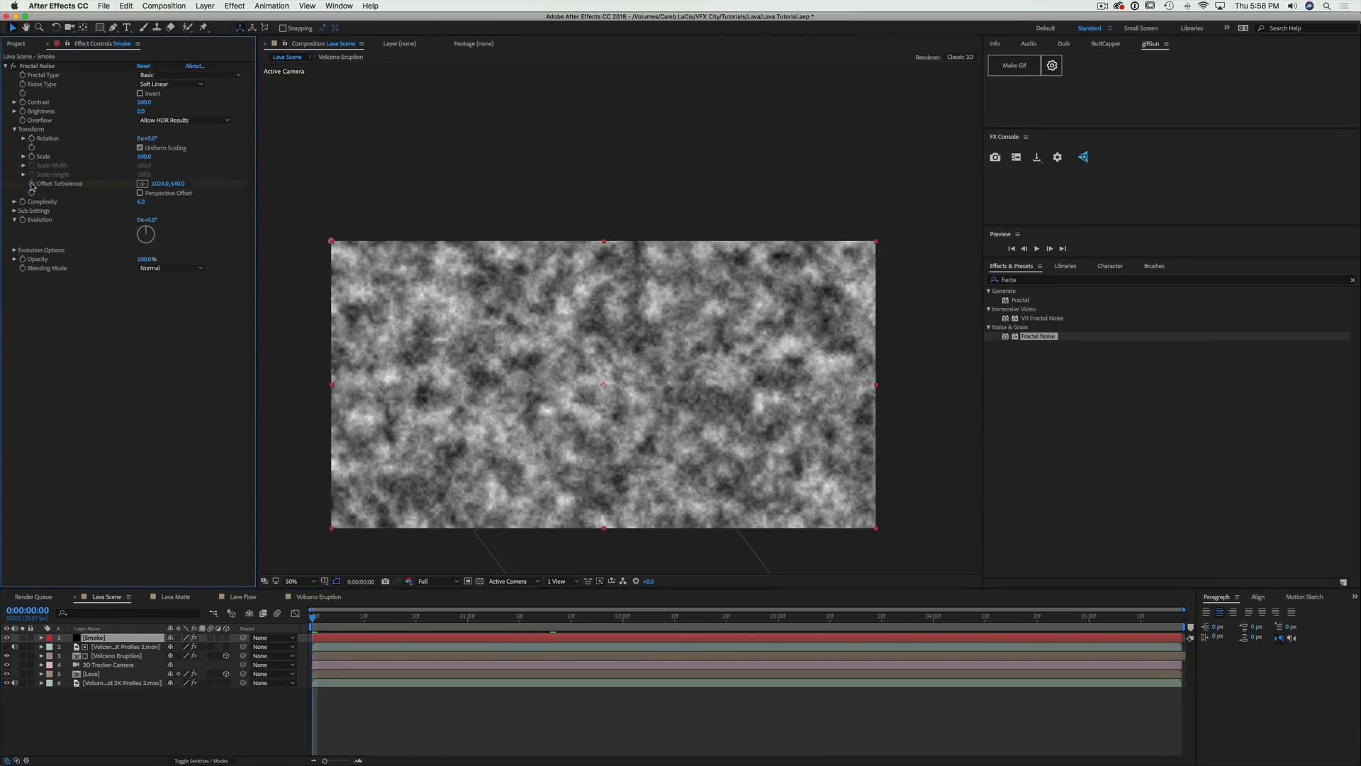
{"action": "left_click", "coordinate": [23, 156]}
{"action": "left_click_drag", "start_coordinate": [362, 617], "coordinate": [1260, 691]}
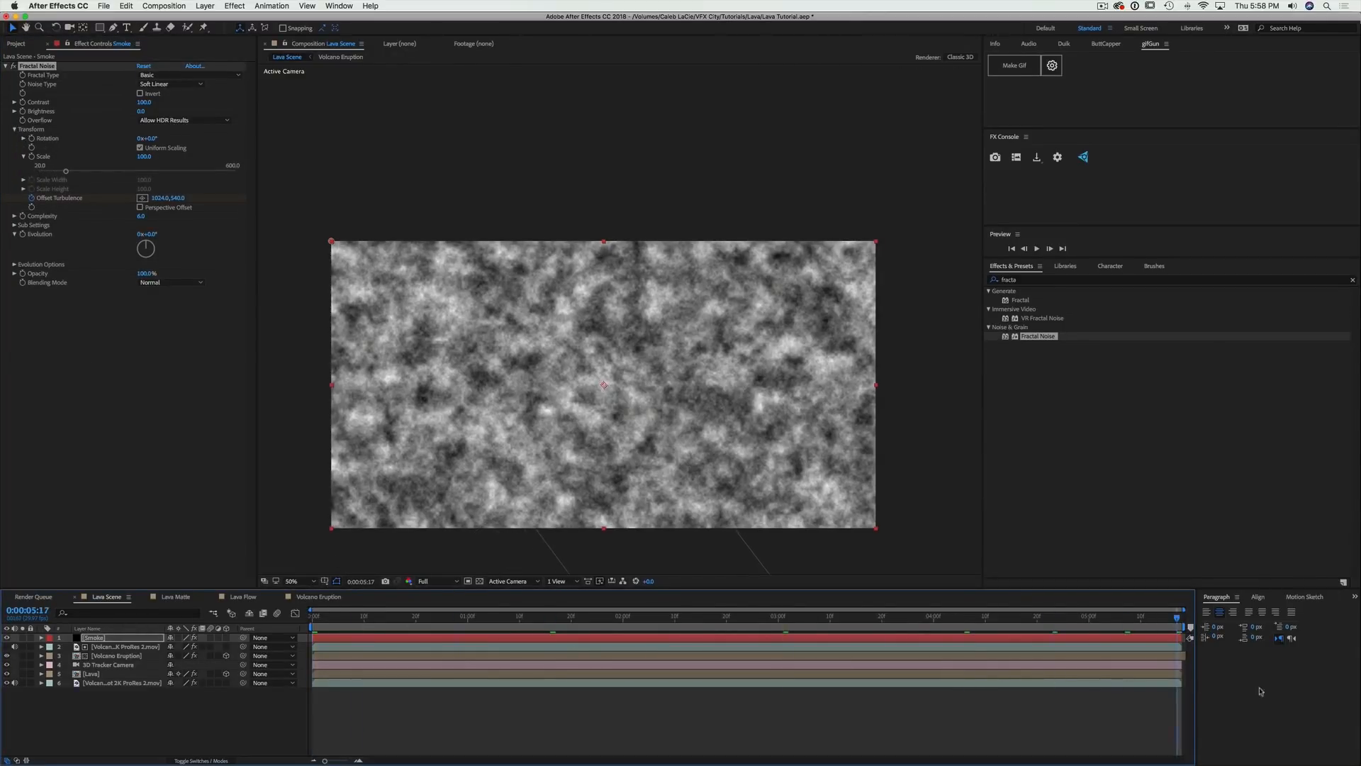
{"action": "key", "text": "space"}
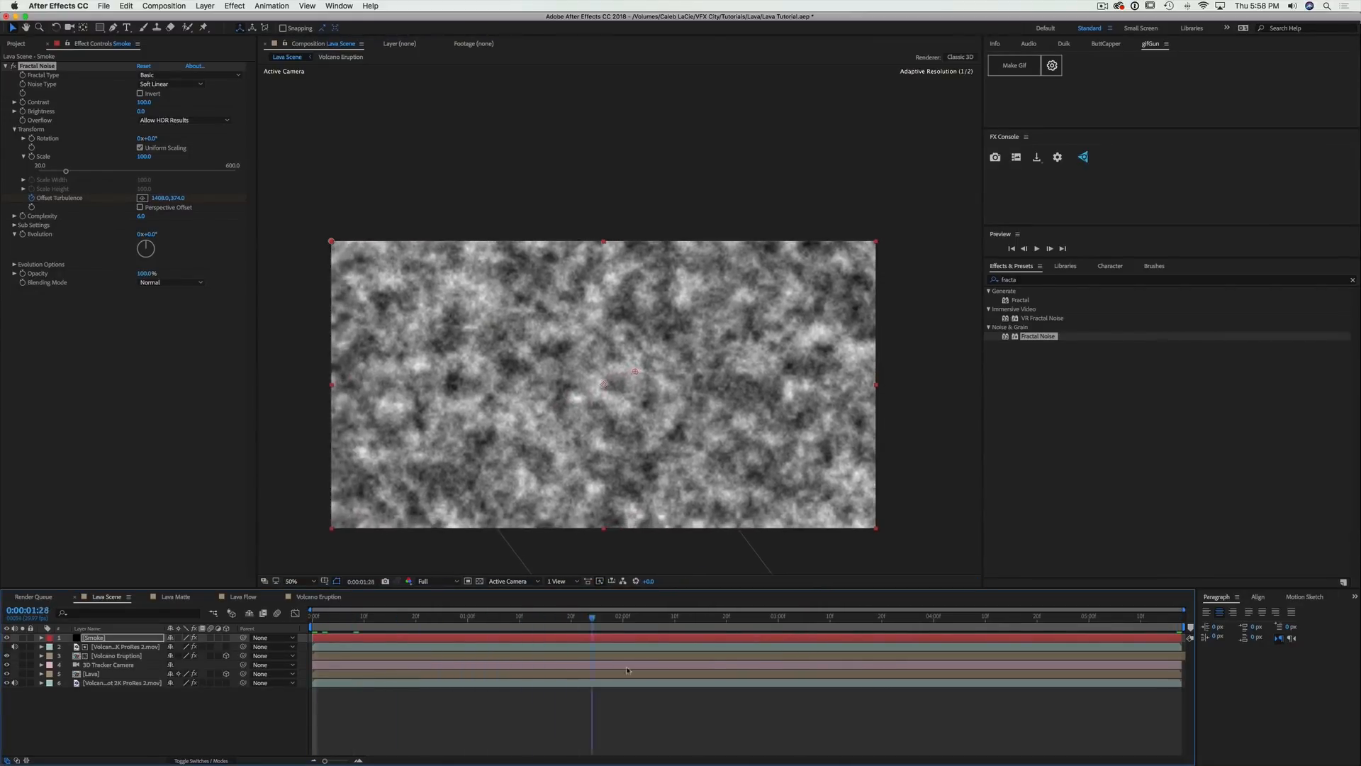
{"action": "key", "text": "space"}
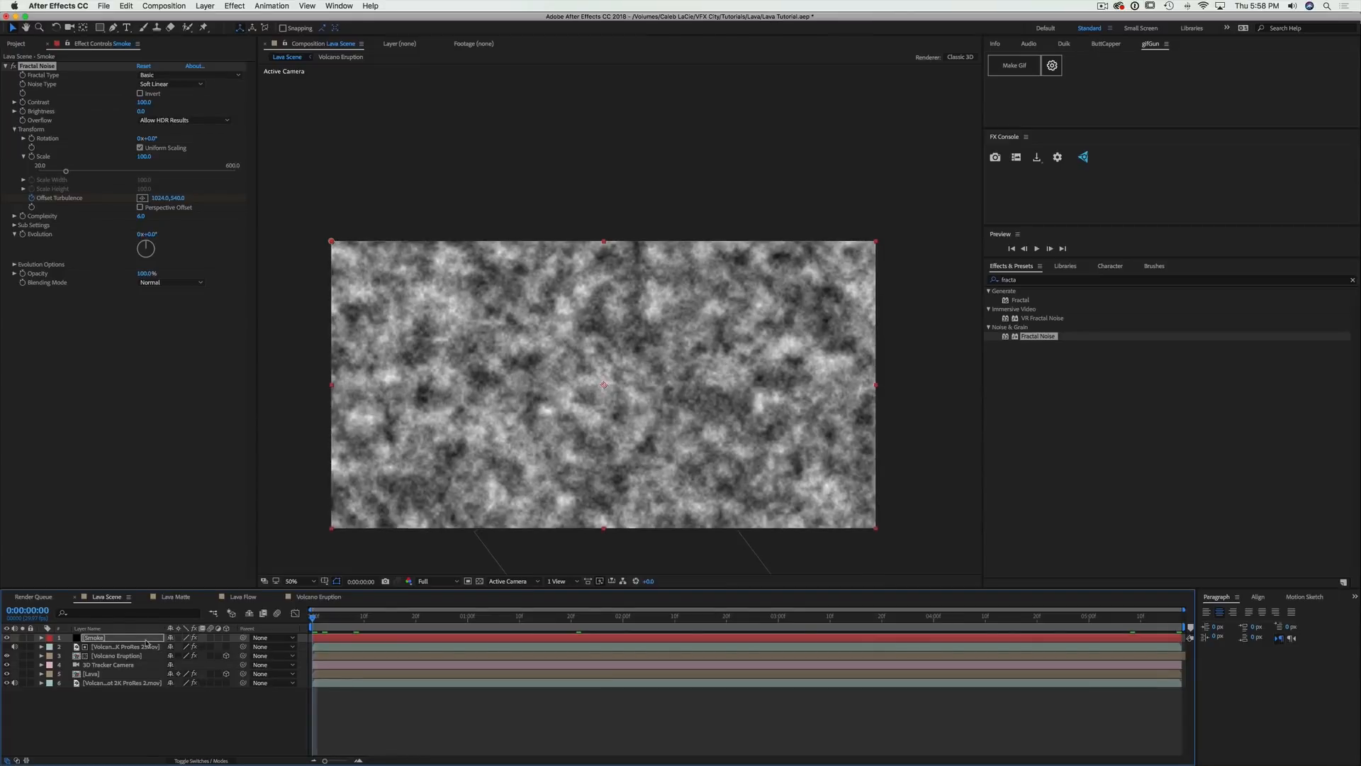
Lower the Smoke layer's opacity to 24% and draw a closed curved mask from the volcano's peak across the sky beyond the frame's right edge
{"action": "key", "text": "t"}
{"action": "left_click_drag", "start_coordinate": [124, 652], "coordinate": [135, 652]}
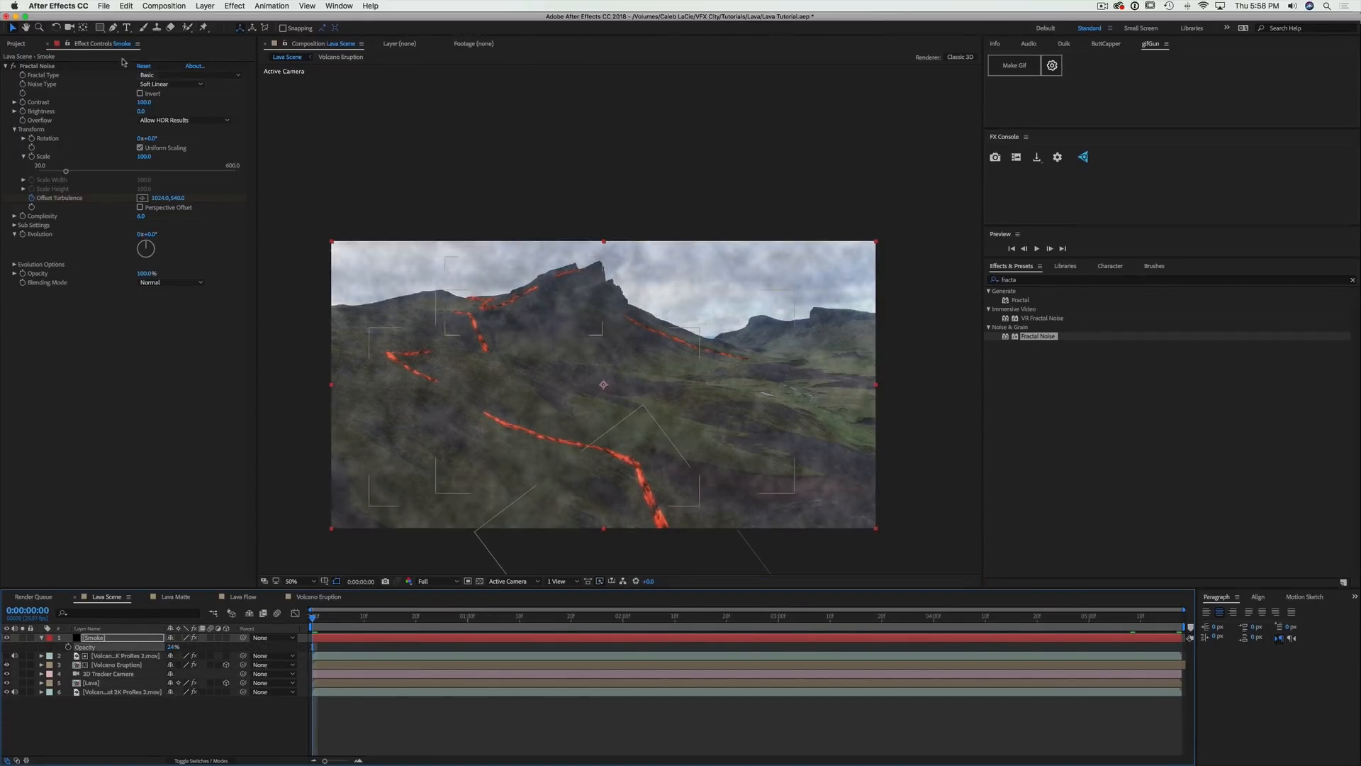
{"action": "left_click", "coordinate": [114, 28]}
{"action": "left_click_drag", "start_coordinate": [622, 262], "coordinate": [572, 273]}
{"action": "left_click", "coordinate": [573, 285]}
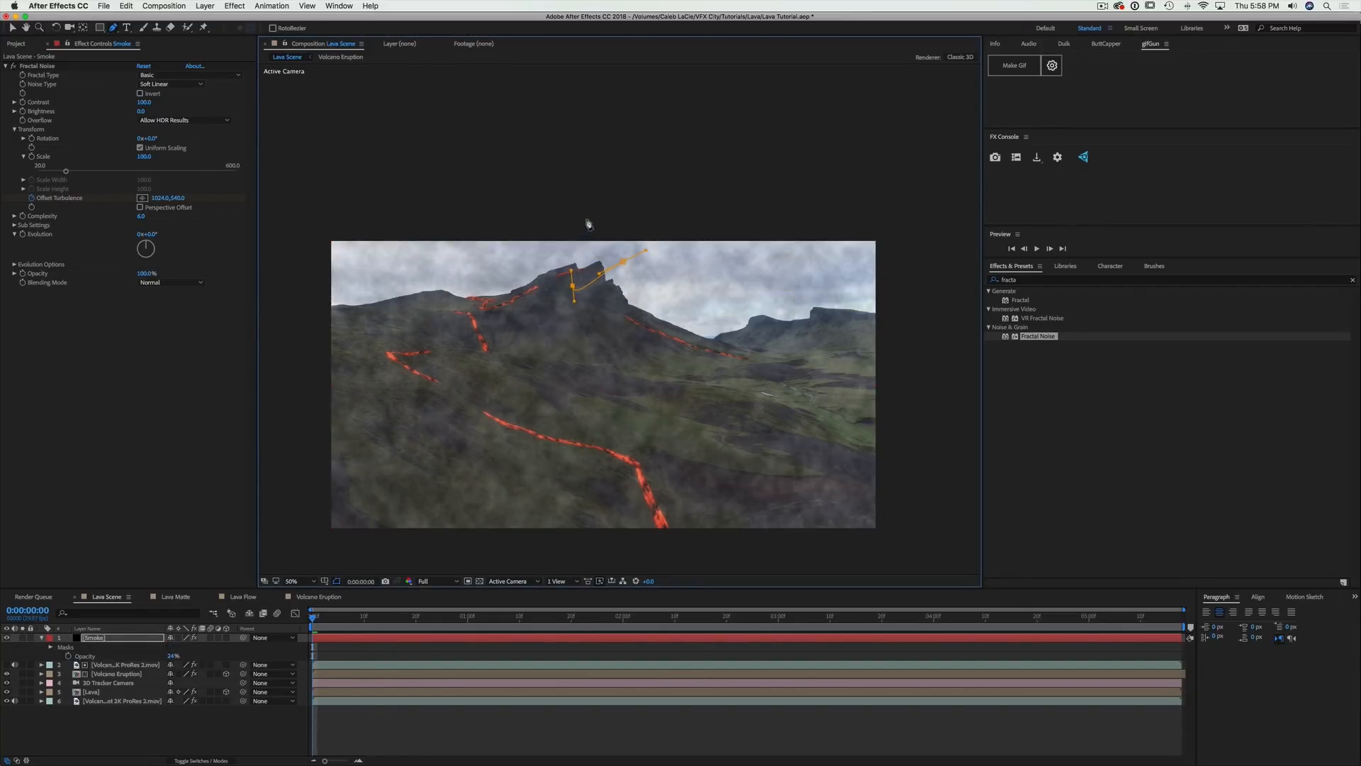
{"action": "left_click_drag", "start_coordinate": [587, 220], "coordinate": [598, 213]}
{"action": "left_click", "coordinate": [923, 220]}
{"action": "left_click_drag", "start_coordinate": [933, 237], "coordinate": [931, 246]}
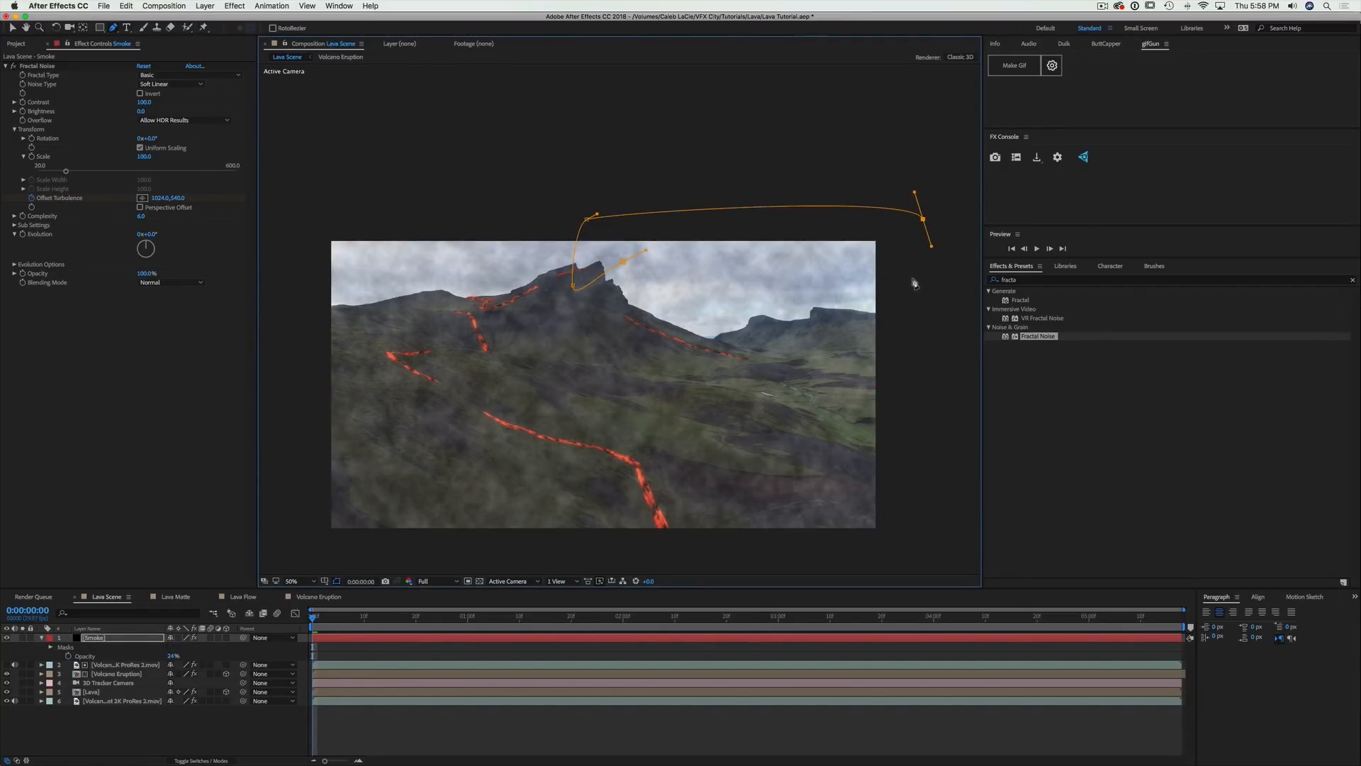
{"action": "left_click_drag", "start_coordinate": [845, 280], "coordinate": [777, 258]}
{"action": "left_click", "coordinate": [573, 285]}
{"action": "key", "text": "v"}
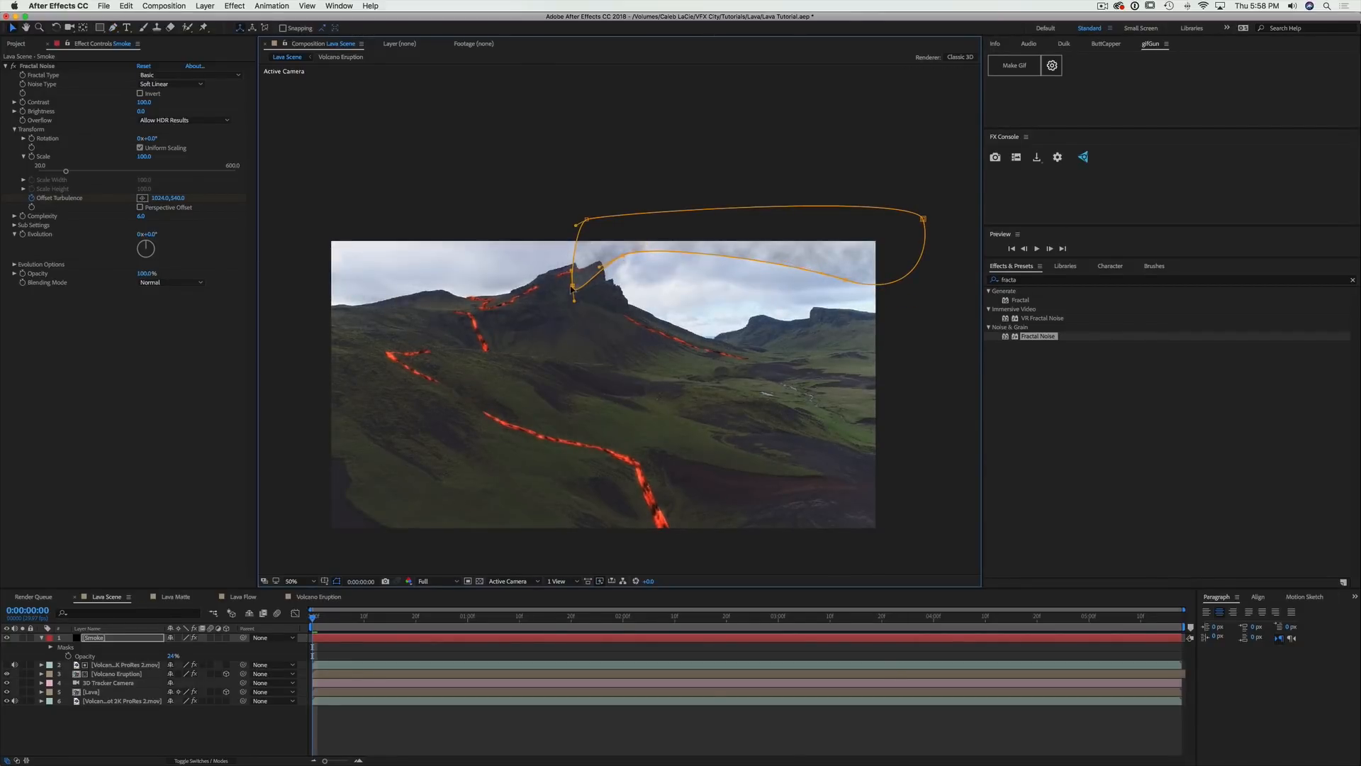
Adjust the smoke mask's point at the volcano's peak and place a duplicate of the volcano footage matte directly above the Smoke layer
{"action": "left_click_drag", "start_coordinate": [572, 288], "coordinate": [566, 282]}
{"action": "left_click", "coordinate": [128, 642]}
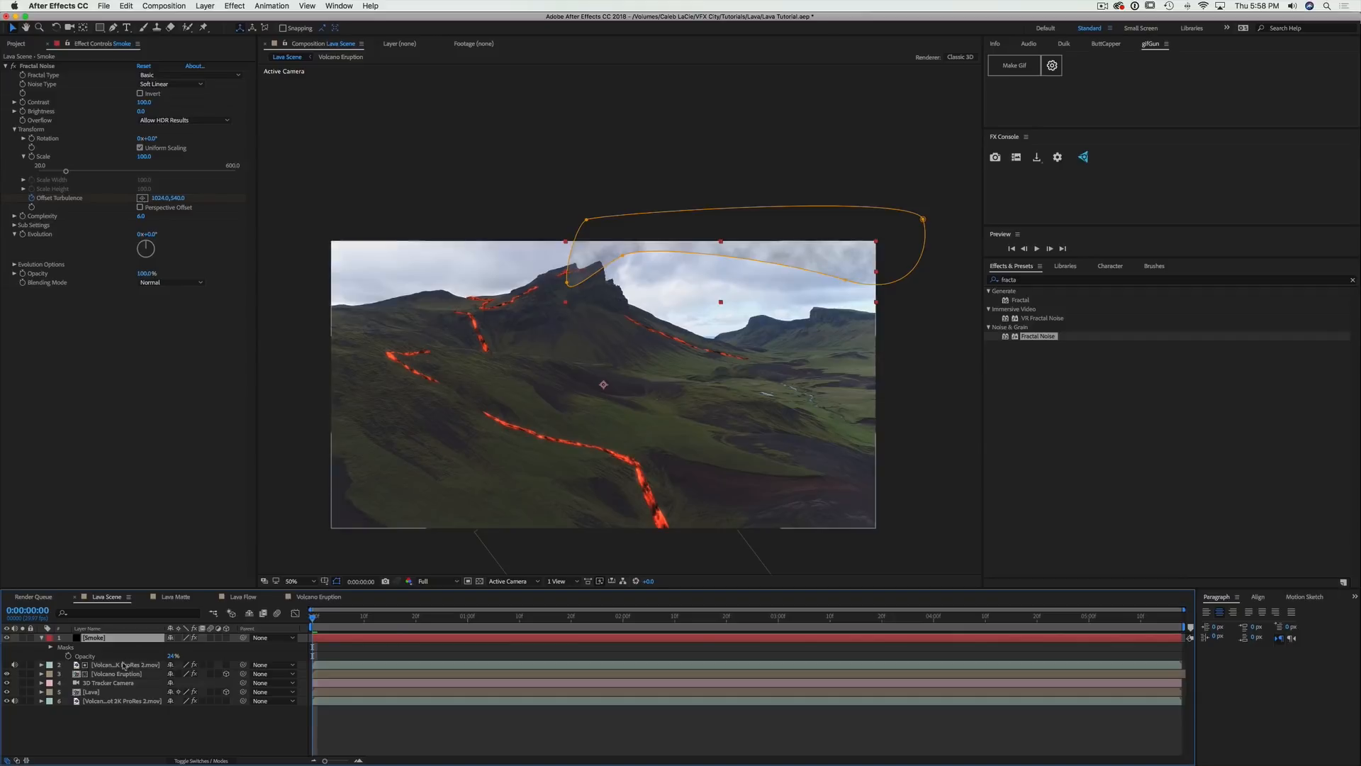
{"action": "left_click", "coordinate": [116, 673]}
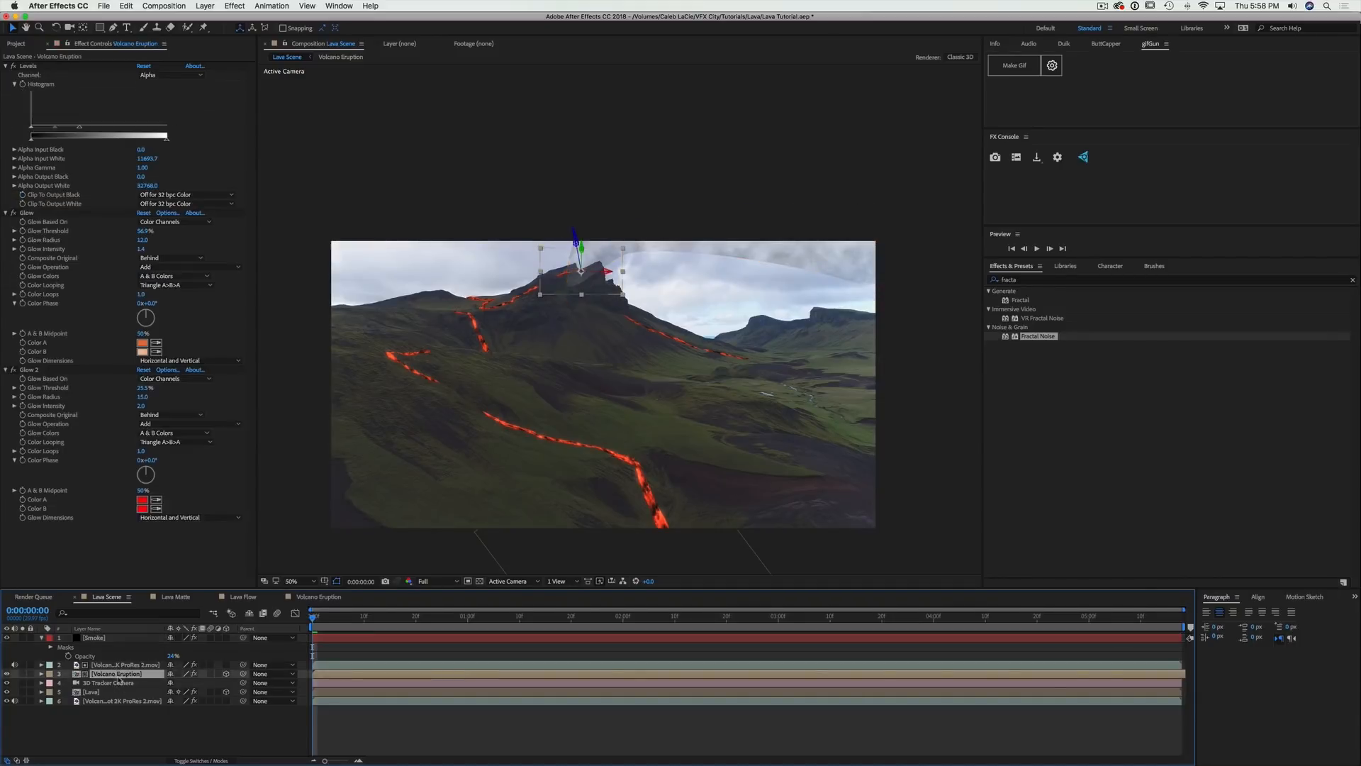
{"action": "left_click", "coordinate": [119, 664]}
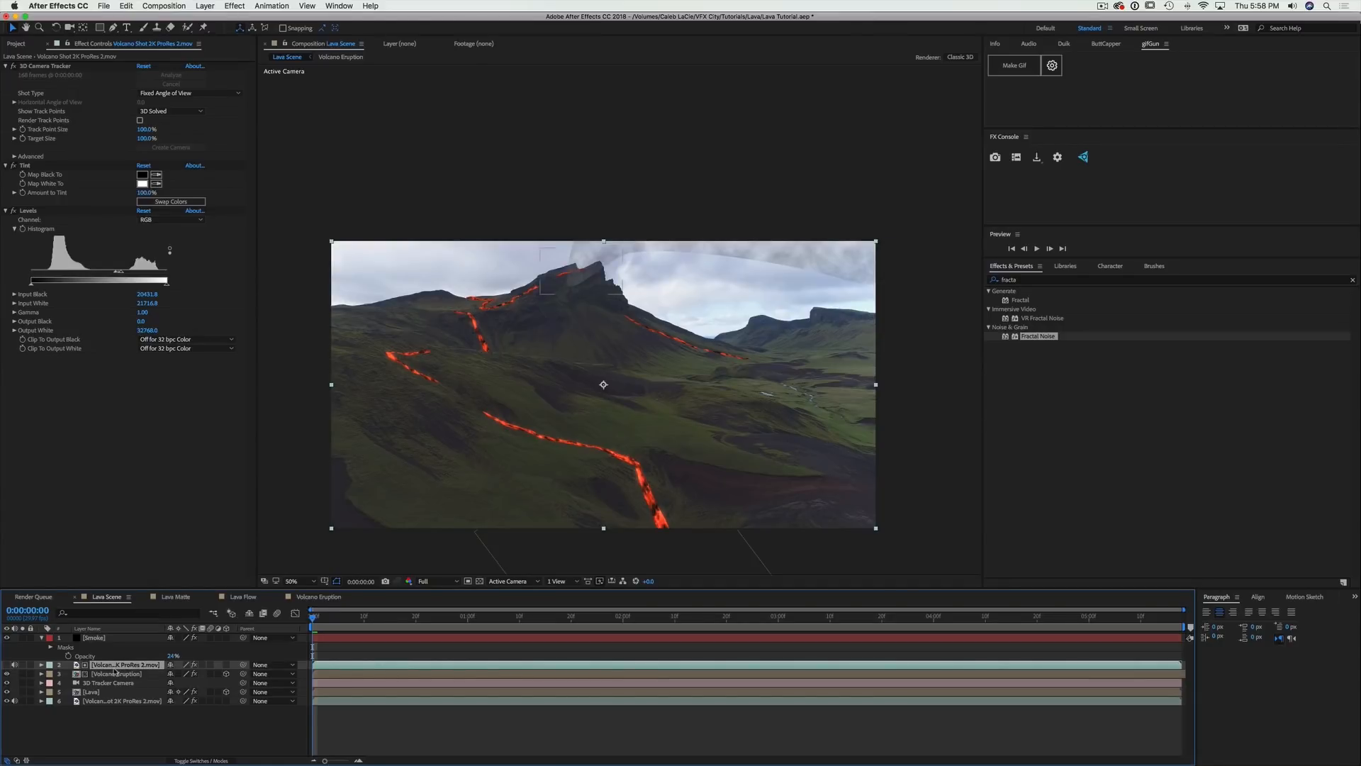
{"action": "key", "text": "super+d"}
{"action": "left_click_drag", "start_coordinate": [103, 668], "coordinate": [102, 636]}
Check the duplicated matte on its own, hide it, and set the Smoke layer's track matte to Luma Matte
{"action": "left_click", "coordinate": [7, 638]}
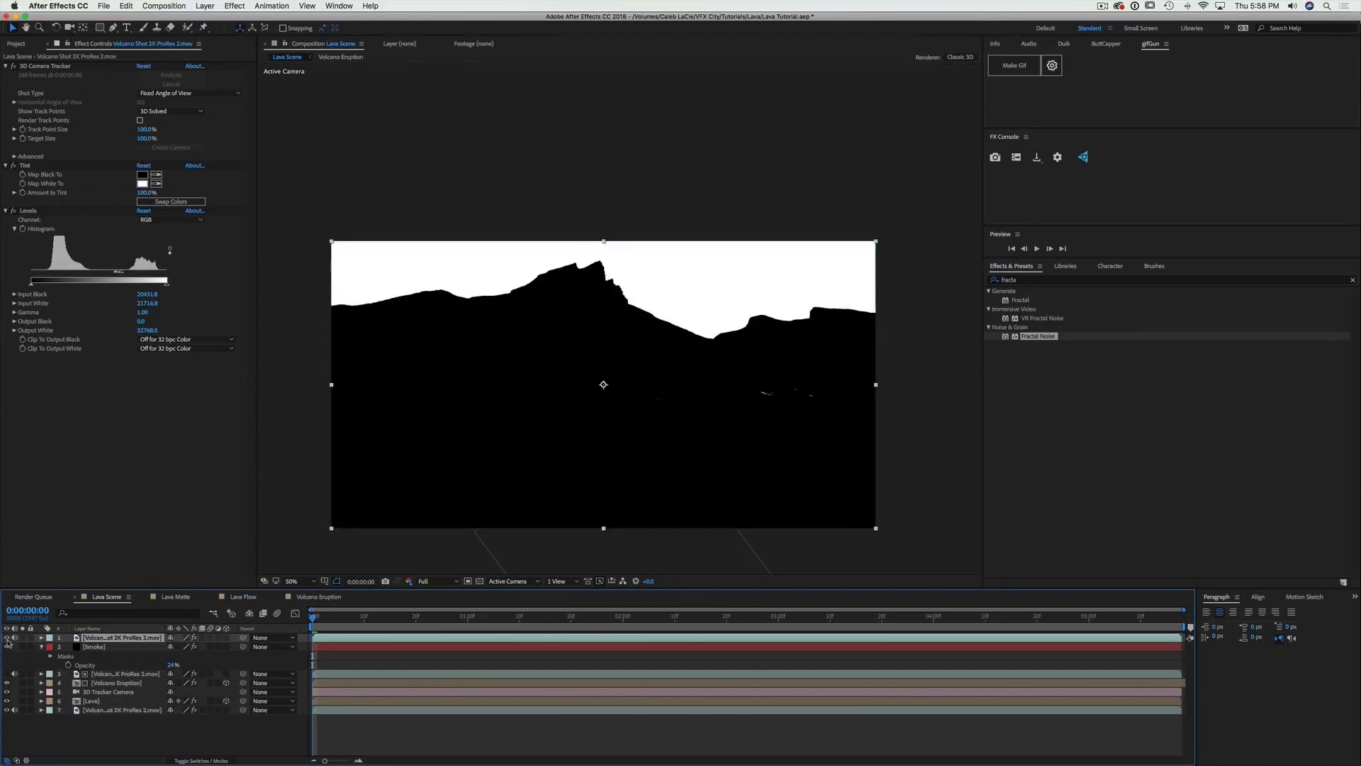
{"action": "left_click", "coordinate": [7, 637]}
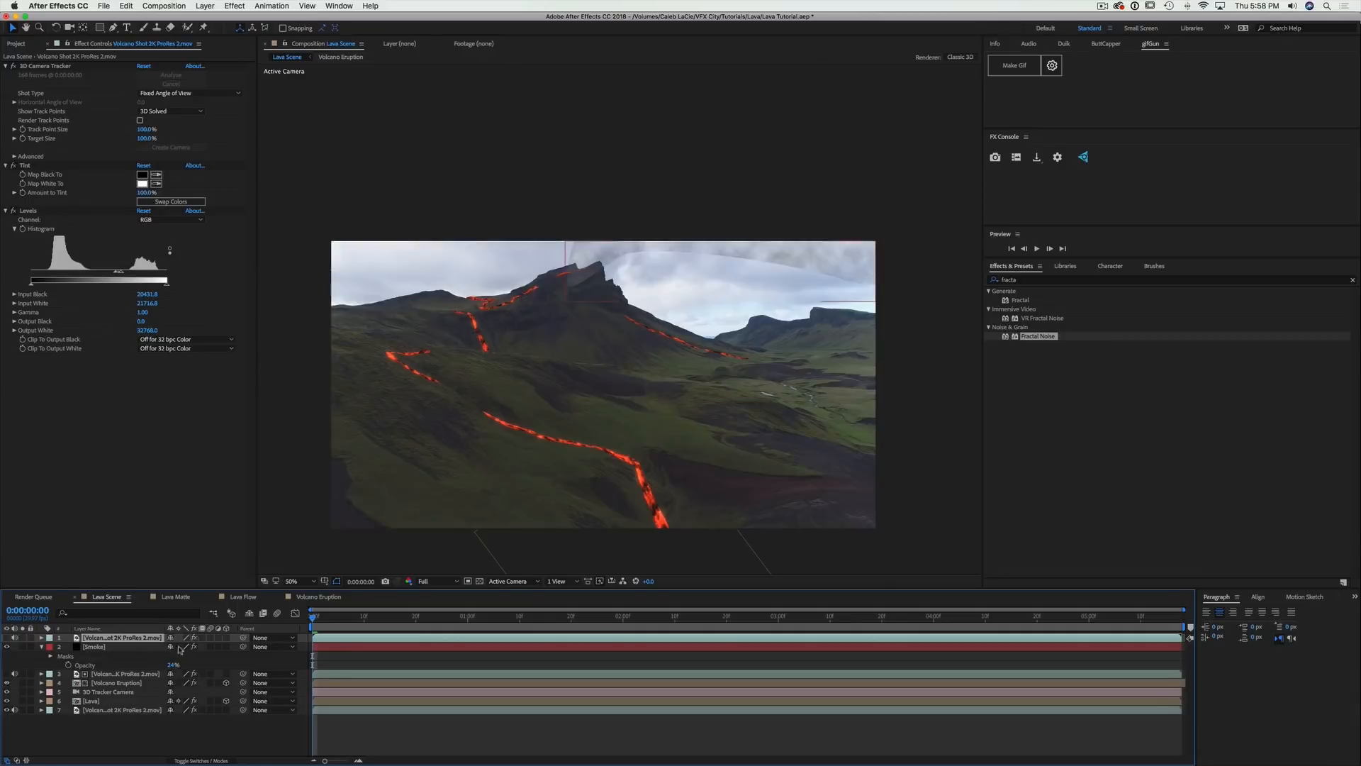
{"action": "left_click", "coordinate": [210, 761]}
{"action": "left_click", "coordinate": [232, 646]}
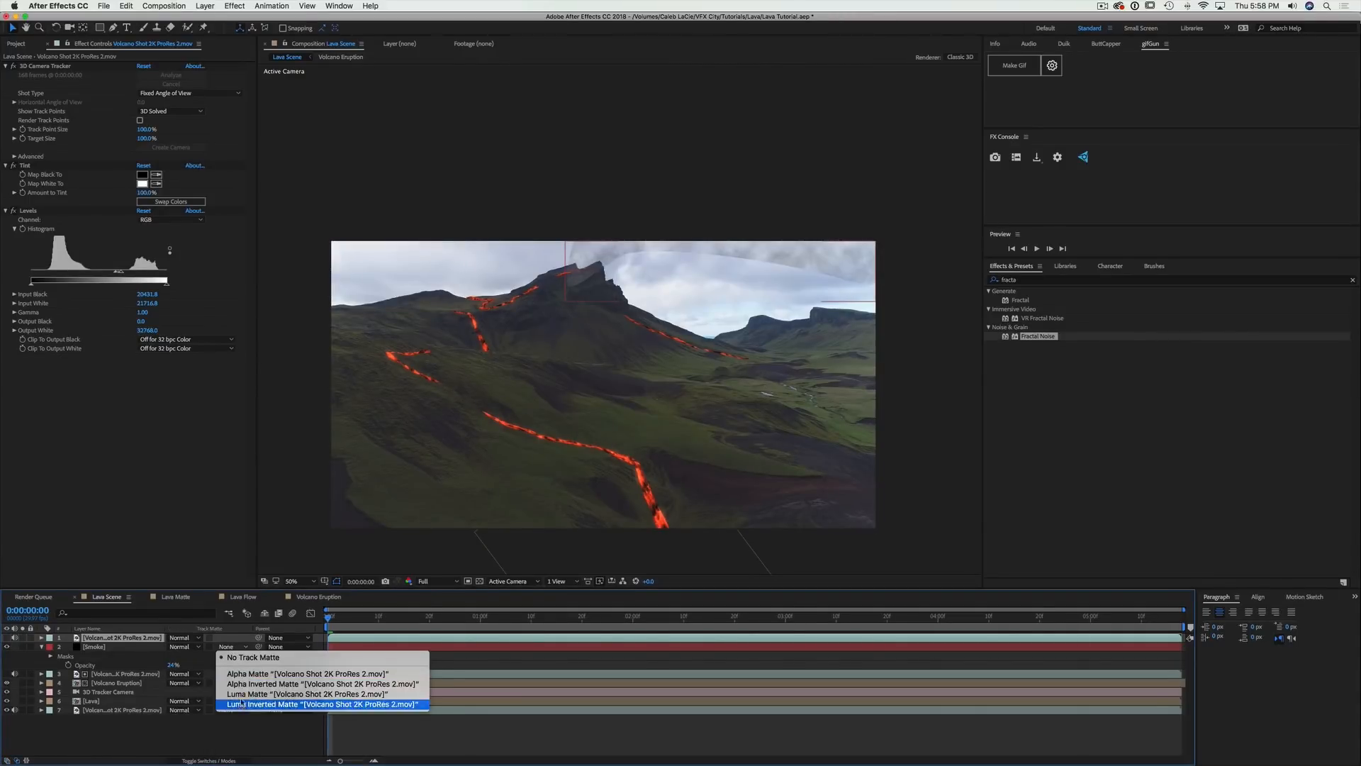
{"action": "left_click", "coordinate": [242, 694]}
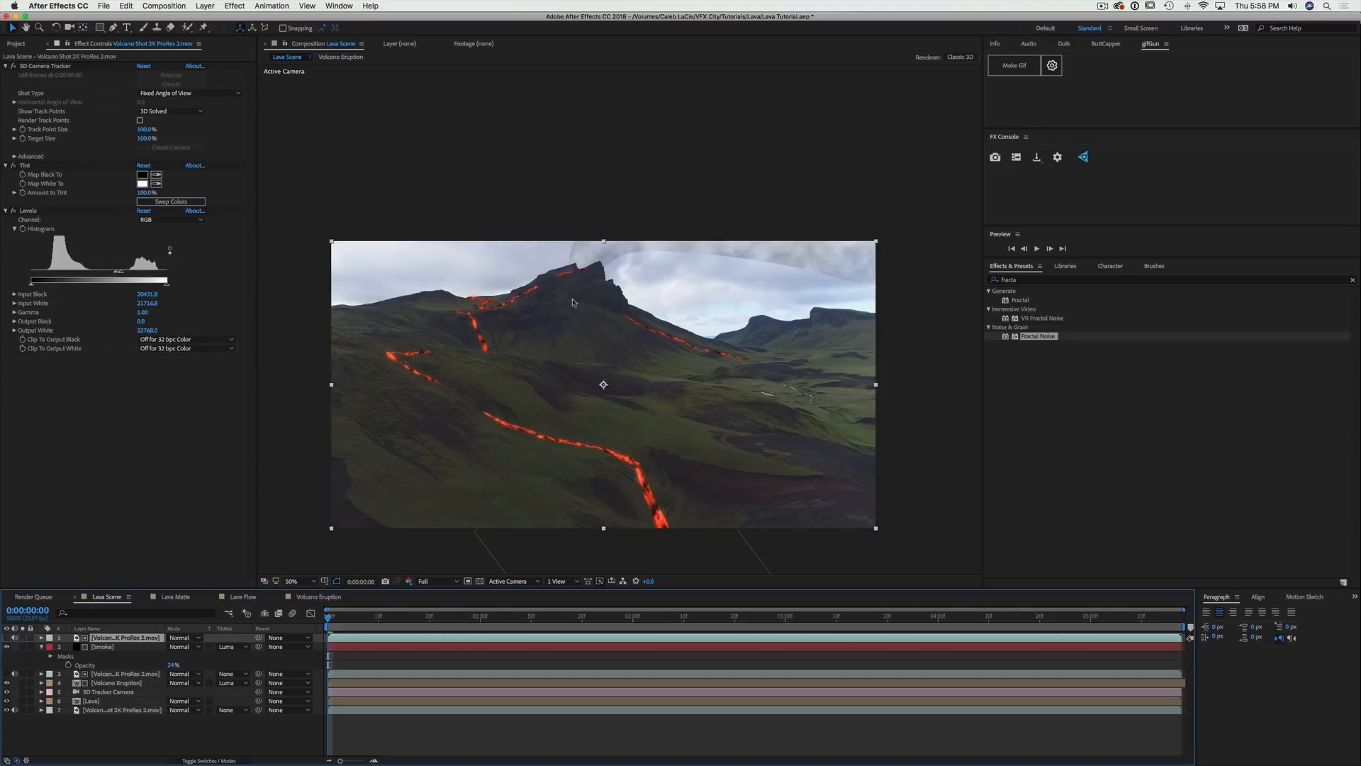
Raise the Smoke layer's opacity to 100% and set its mask feather to 74 pixels
{"action": "left_click", "coordinate": [126, 646]}
{"action": "key", "text": "t"}
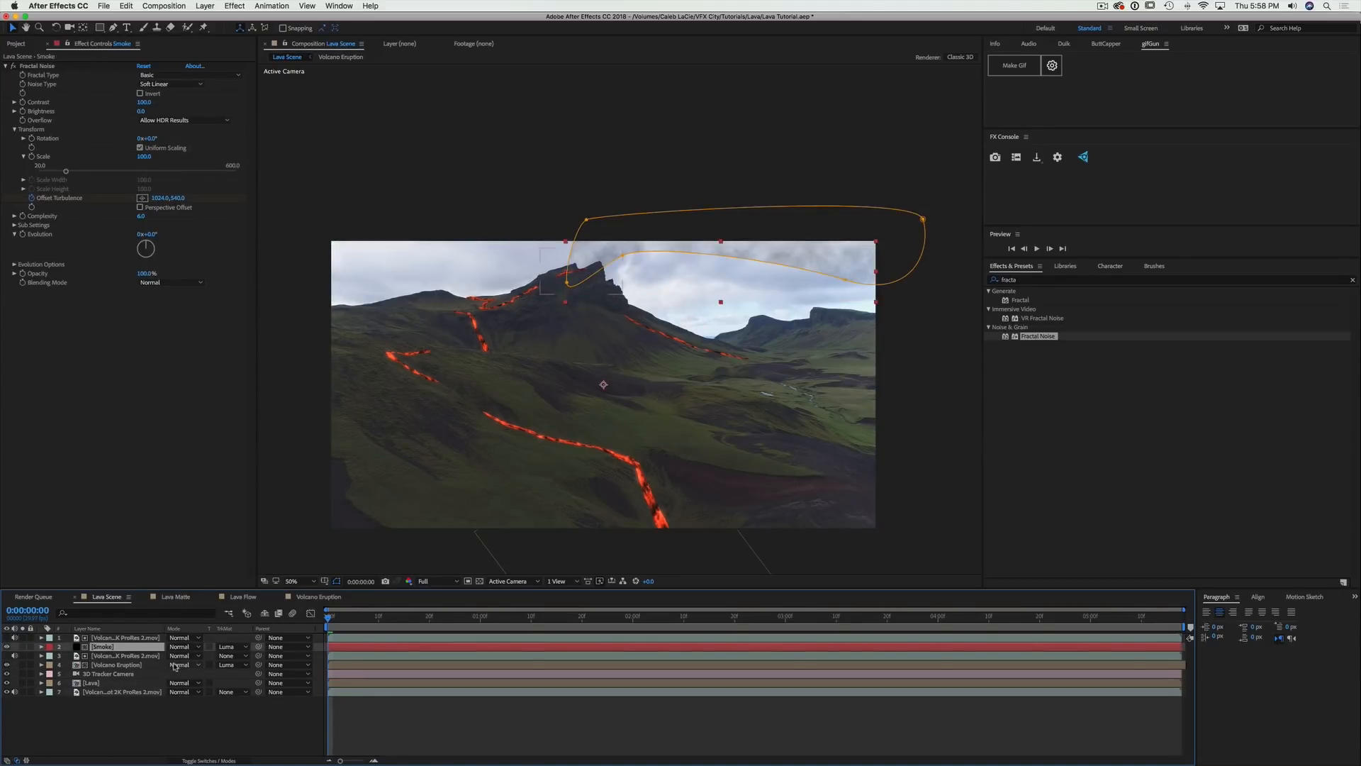
{"action": "key", "text": "t"}
{"action": "left_click_drag", "start_coordinate": [174, 657], "coordinate": [218, 649]}
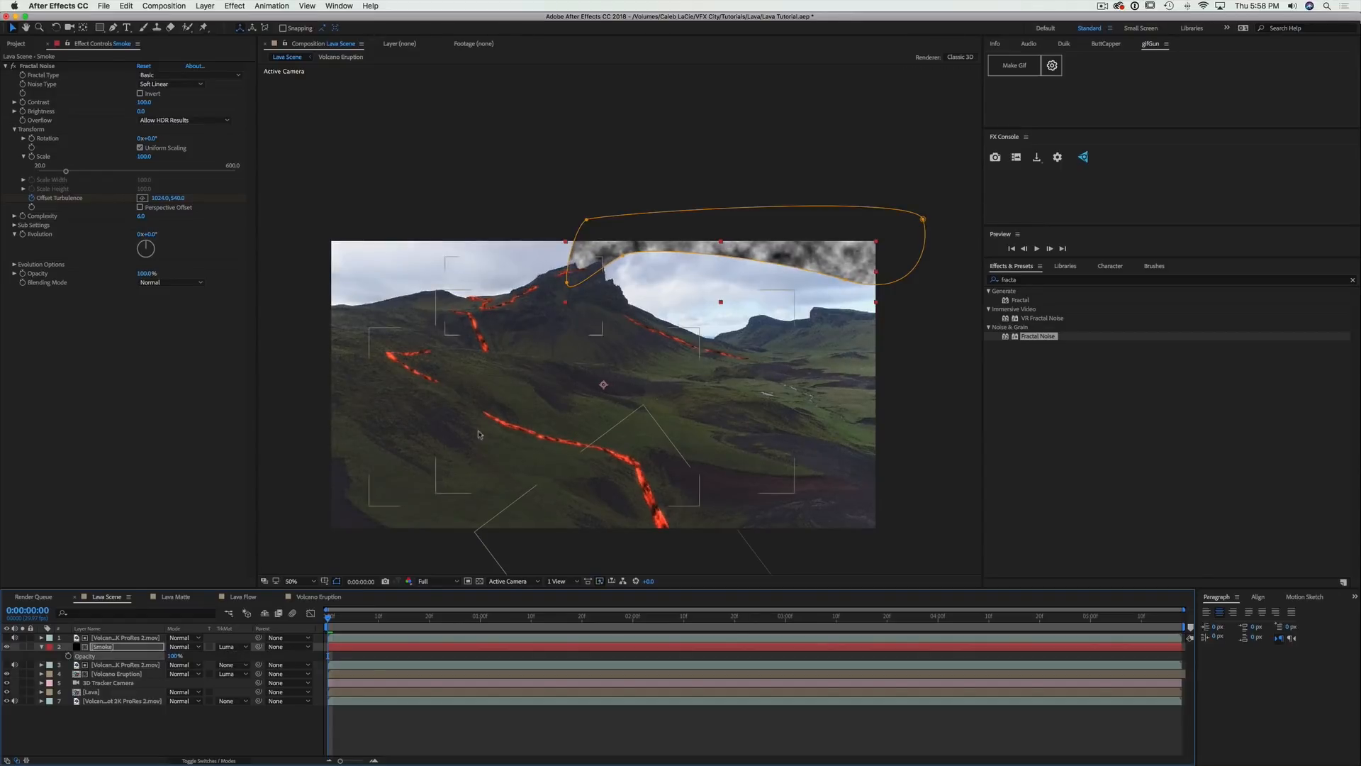
{"action": "key", "text": "f"}
{"action": "left_click_drag", "start_coordinate": [192, 666], "coordinate": [823, 305]}
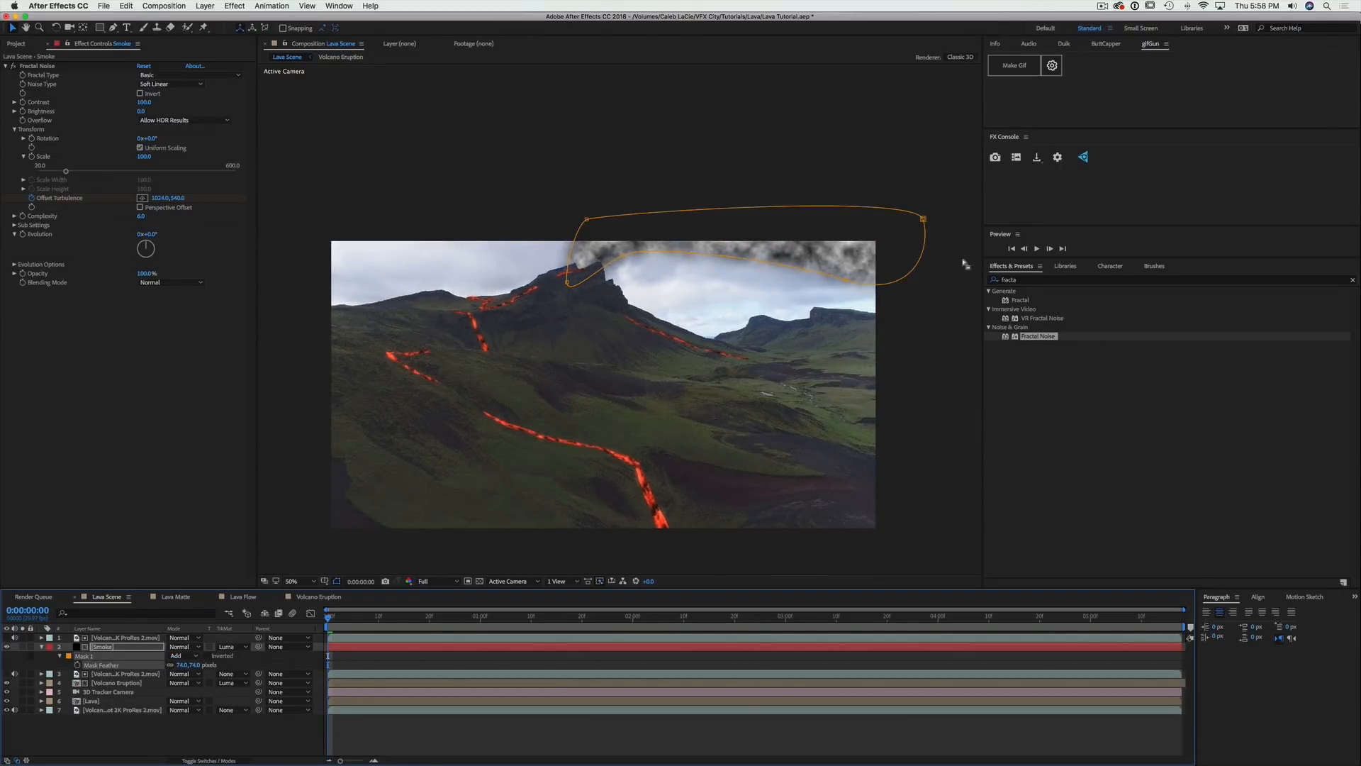
Apply Tint to the Smoke layer and map white to the dark grey #616161
{"action": "left_click", "coordinate": [1037, 281]}
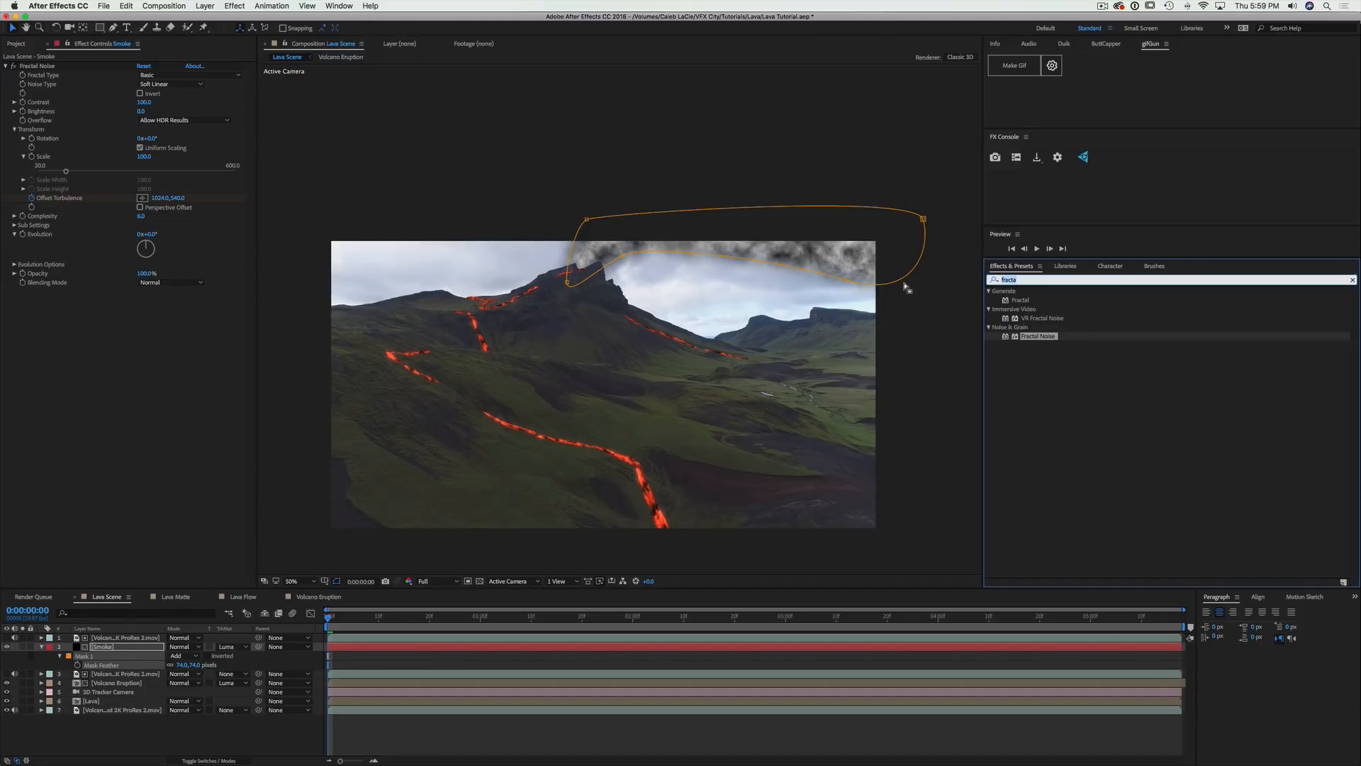
{"action": "type", "text": "tint"}
{"action": "left_click_drag", "start_coordinate": [1026, 336], "coordinate": [799, 345]}
{"action": "left_click", "coordinate": [141, 310]}
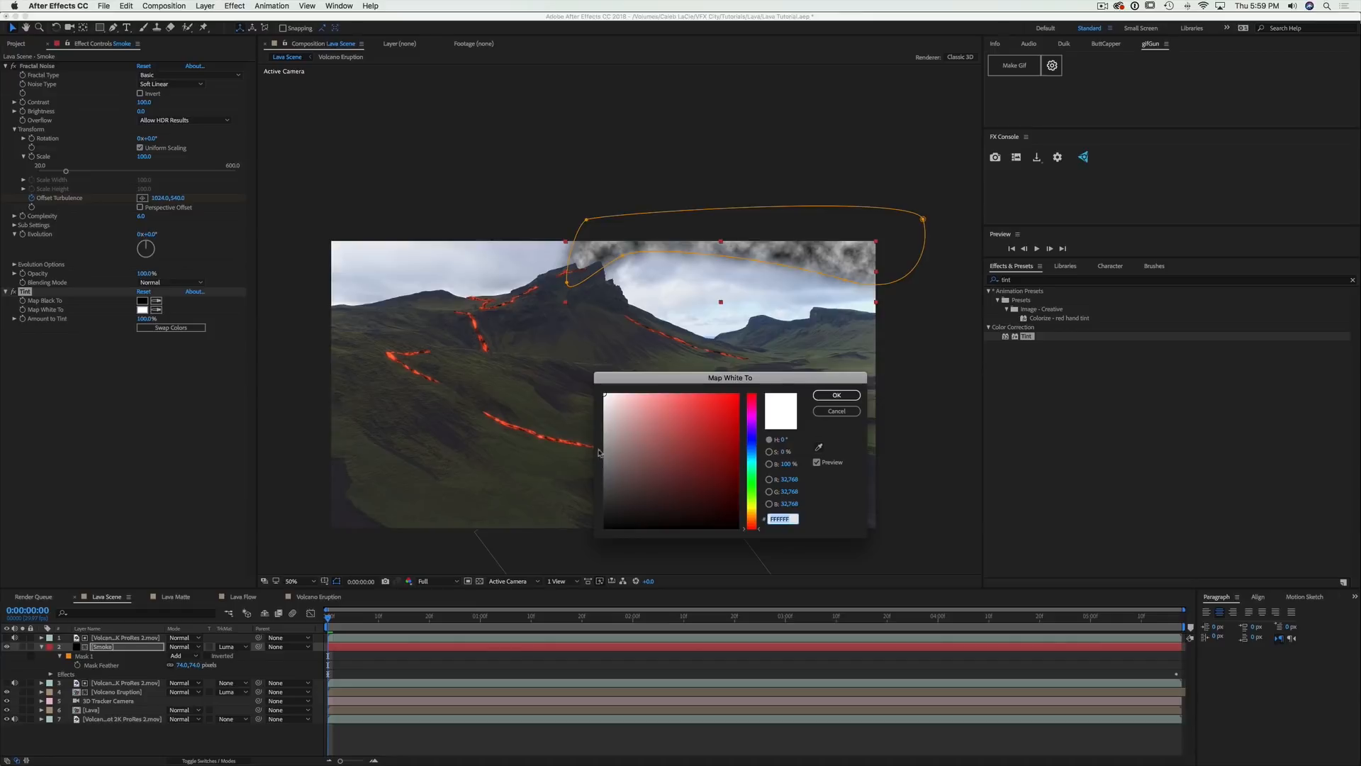
{"action": "left_click_drag", "start_coordinate": [599, 452], "coordinate": [591, 477]}
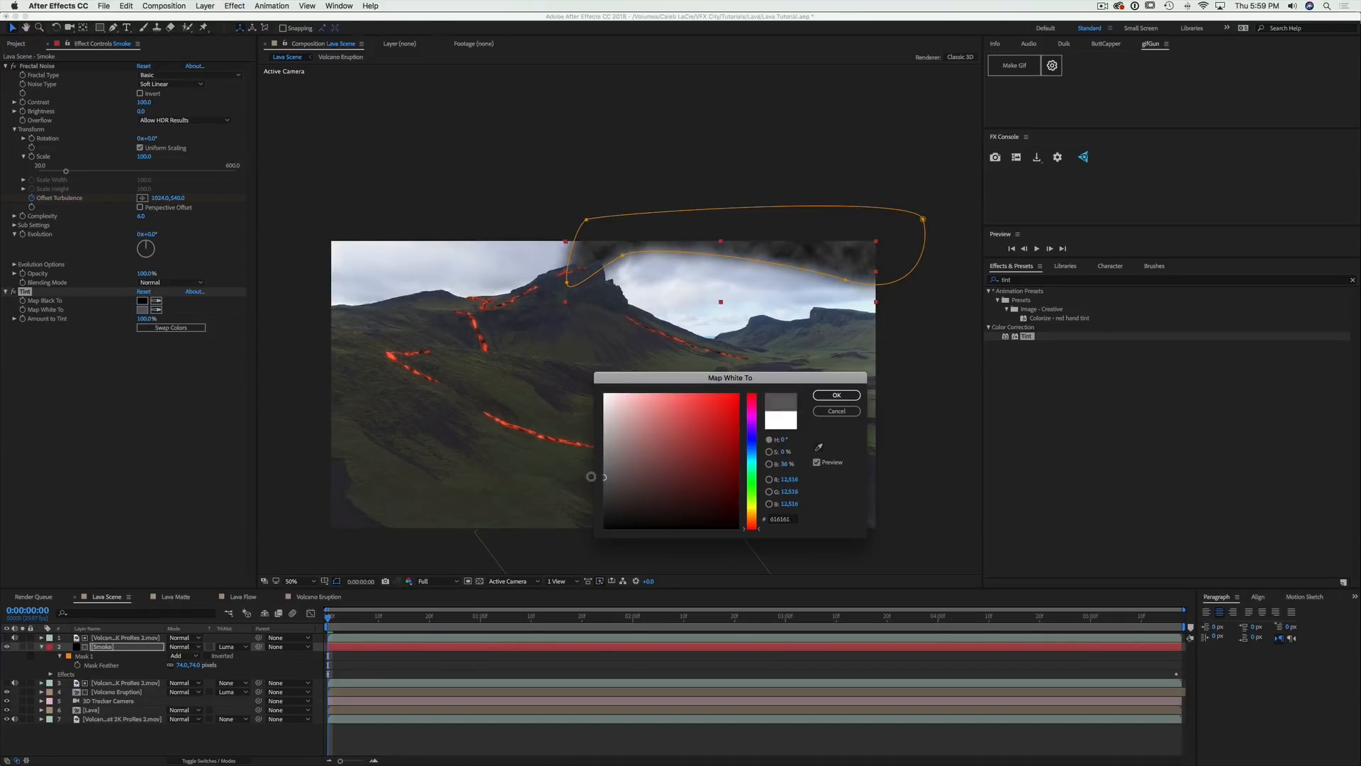
{"action": "left_click", "coordinate": [837, 395]}
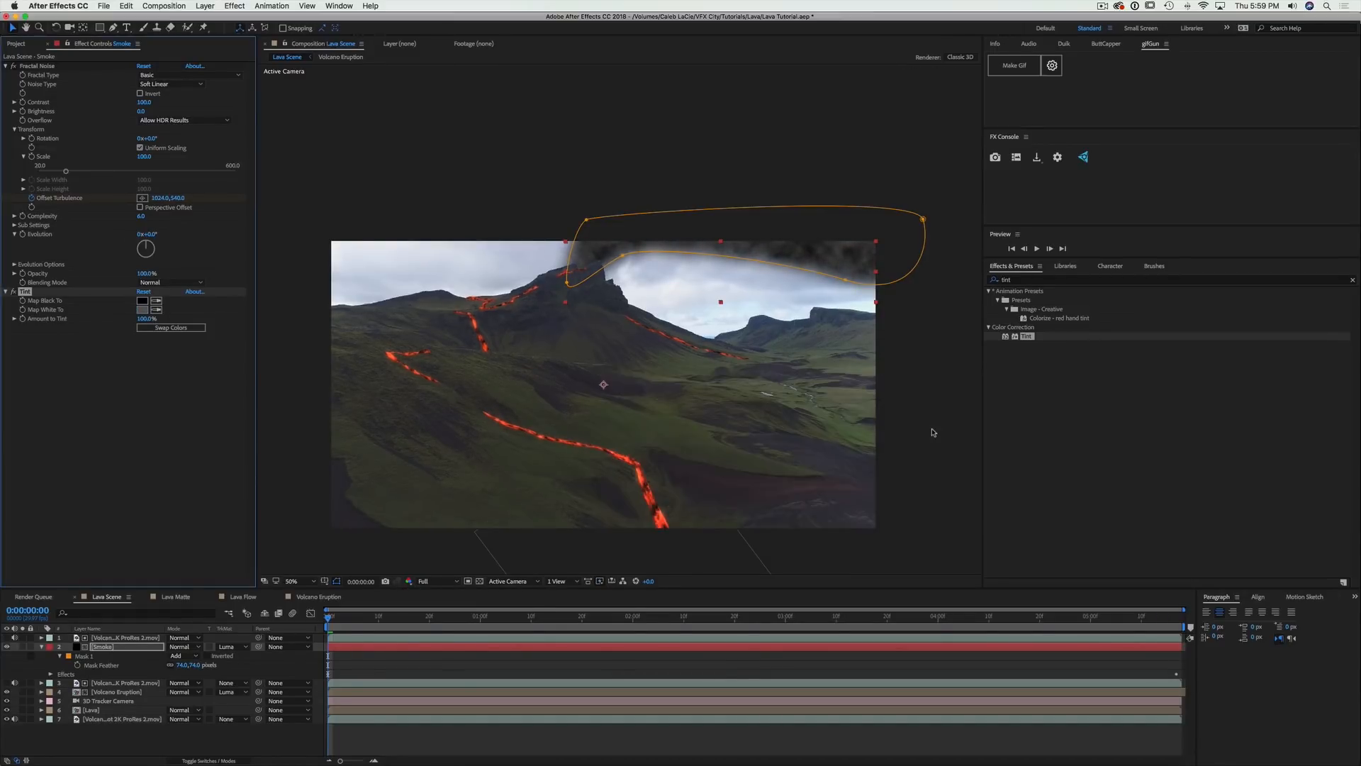
{"action": "left_click", "coordinate": [840, 402]}
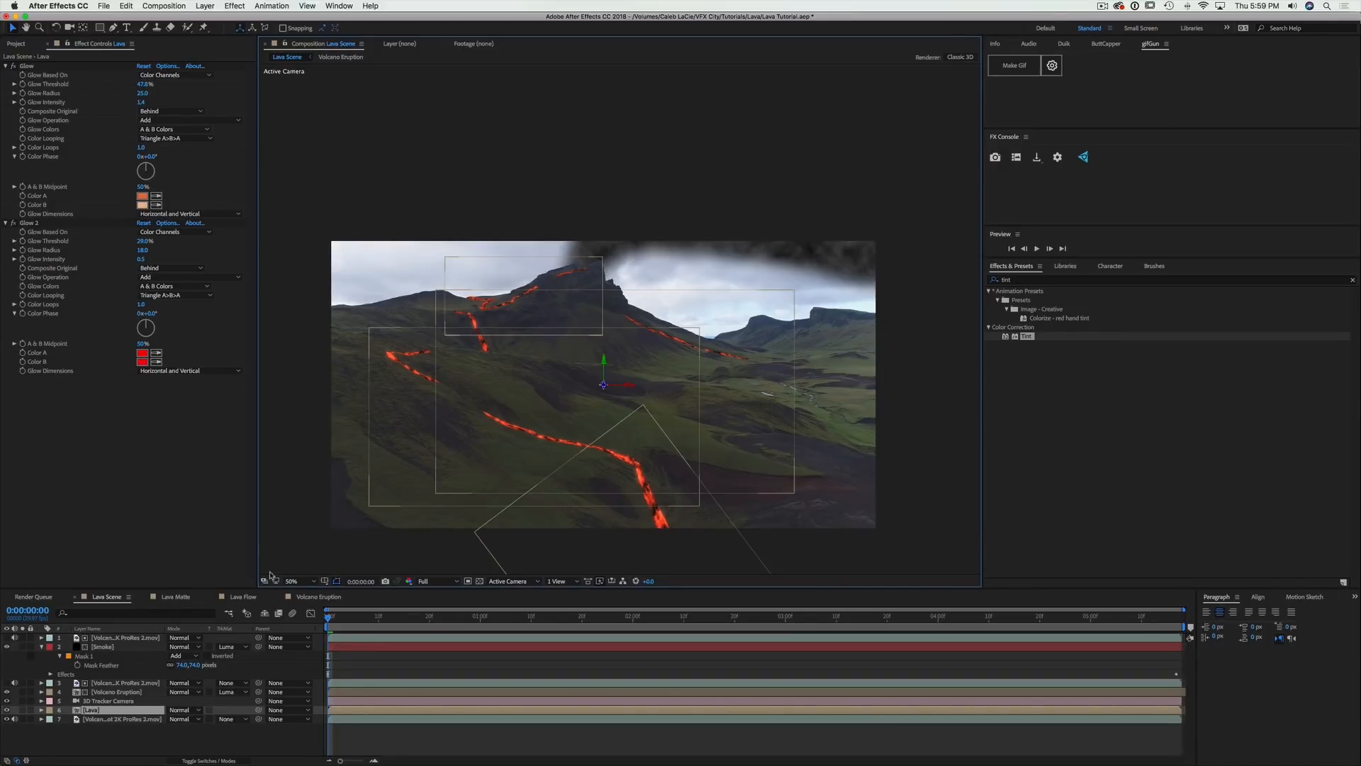
Apply Auto Levels to the bottommost Volcano Shot footage layer and compare the shot with and without the effect
{"action": "left_click", "coordinate": [153, 745]}
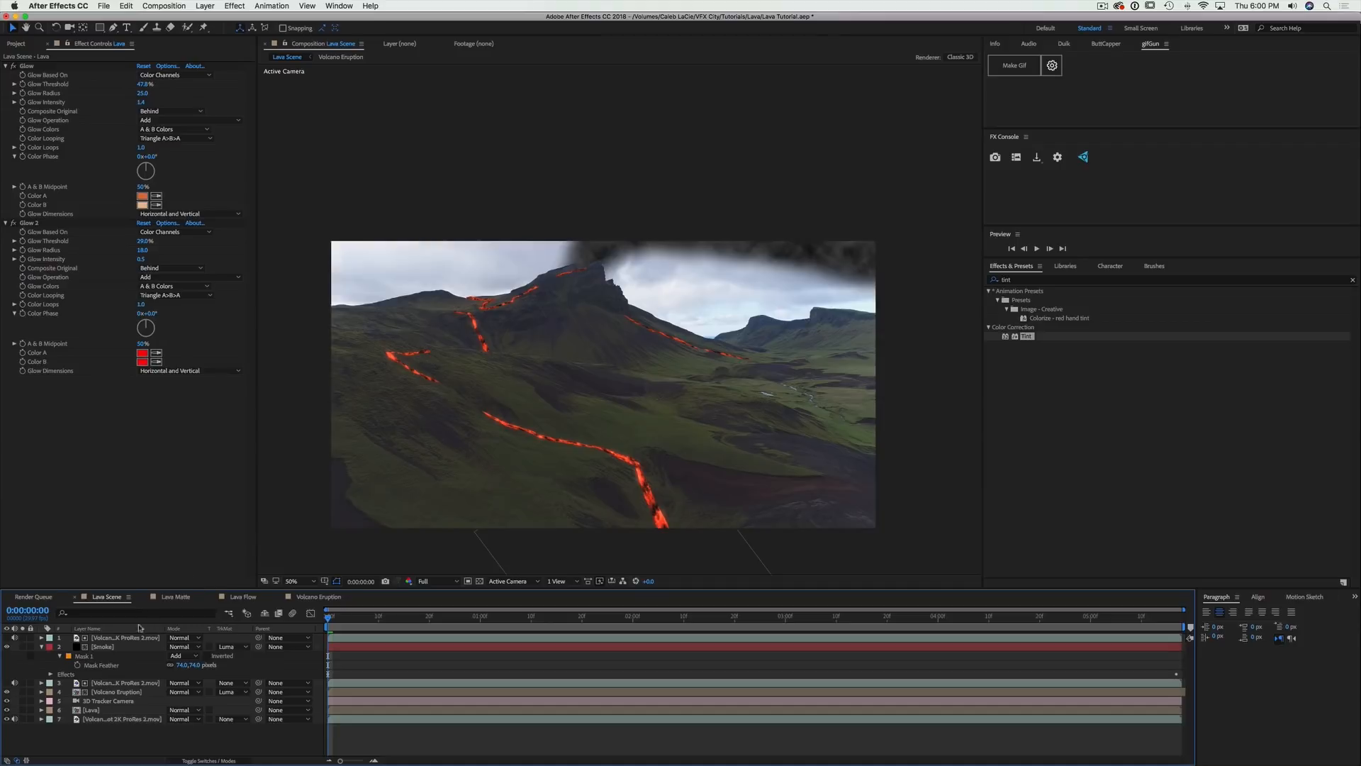
{"action": "left_click", "coordinate": [122, 719]}
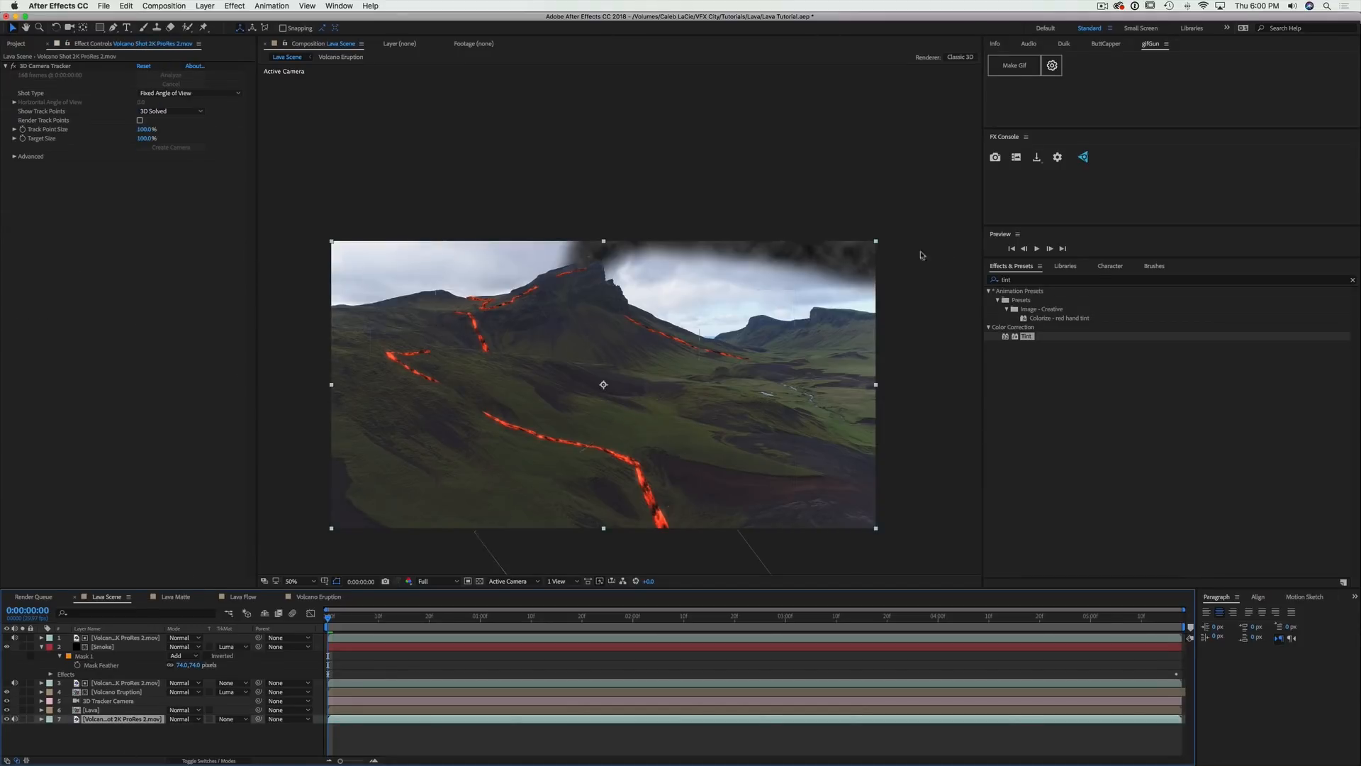
{"action": "left_click", "coordinate": [1056, 280]}
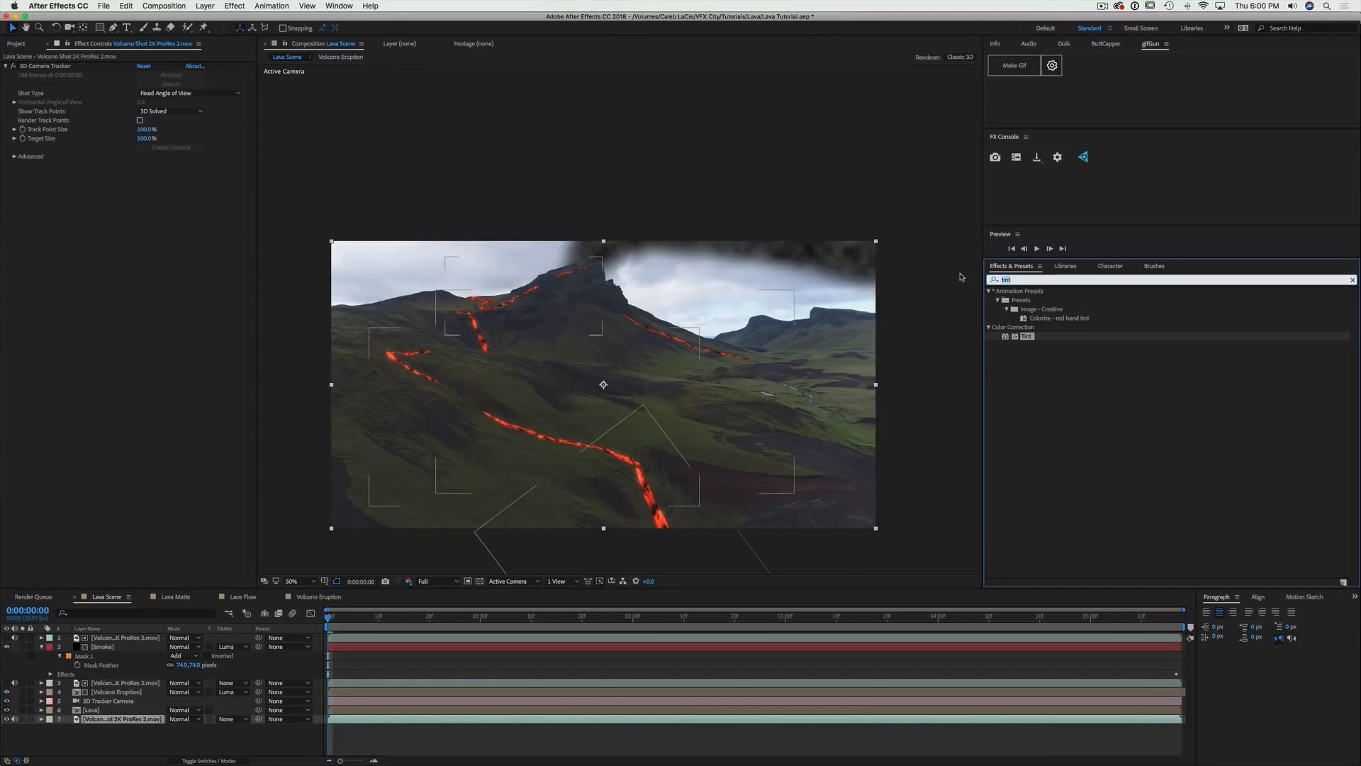
{"action": "type", "text": "auto"}
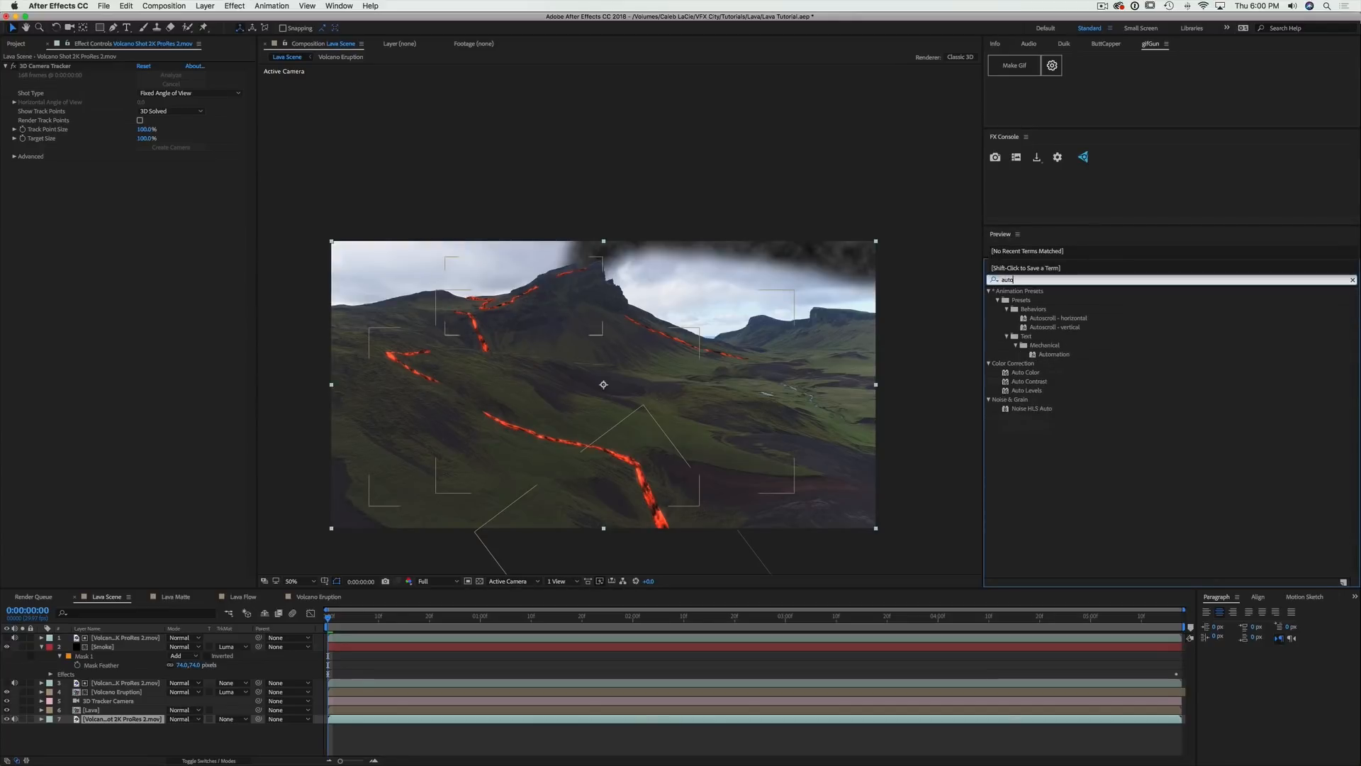
{"action": "left_click_drag", "start_coordinate": [1027, 390], "coordinate": [130, 721]}
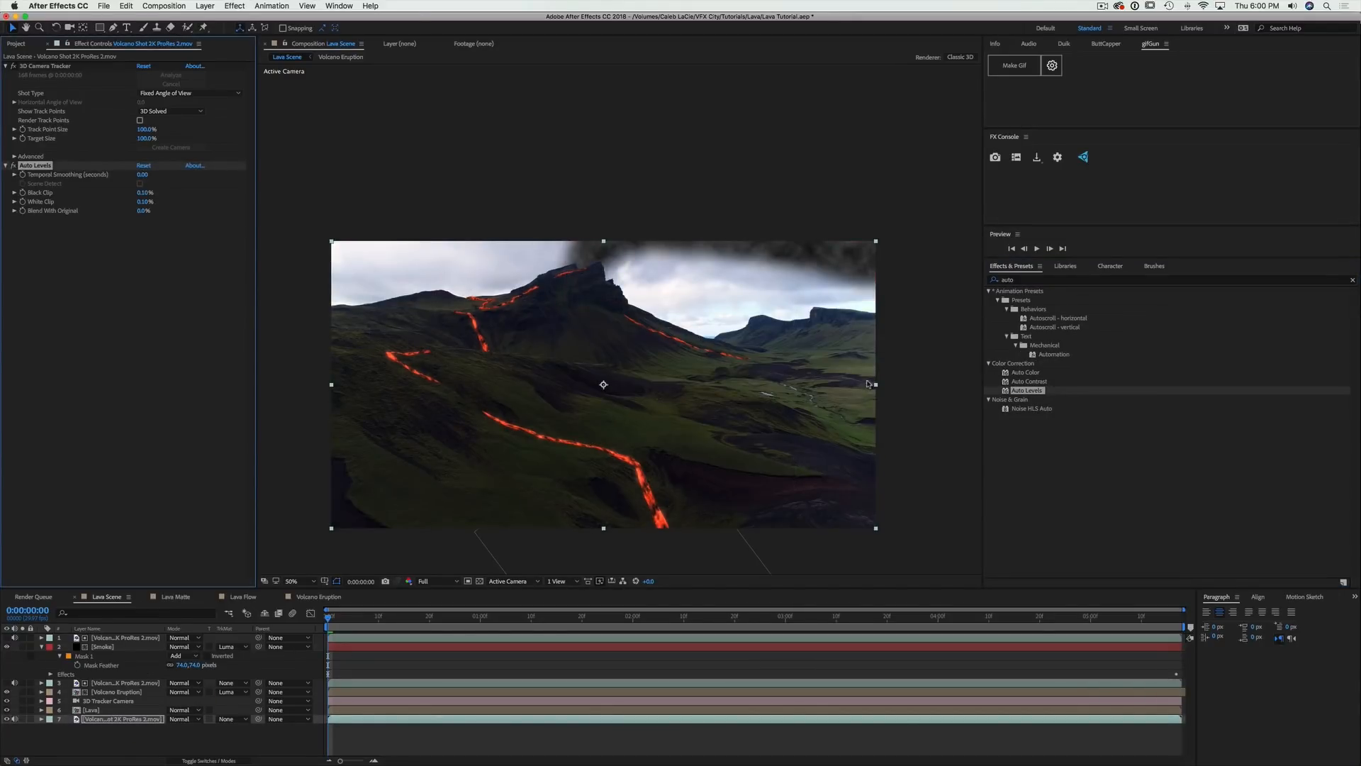
{"action": "left_click", "coordinate": [13, 165]}
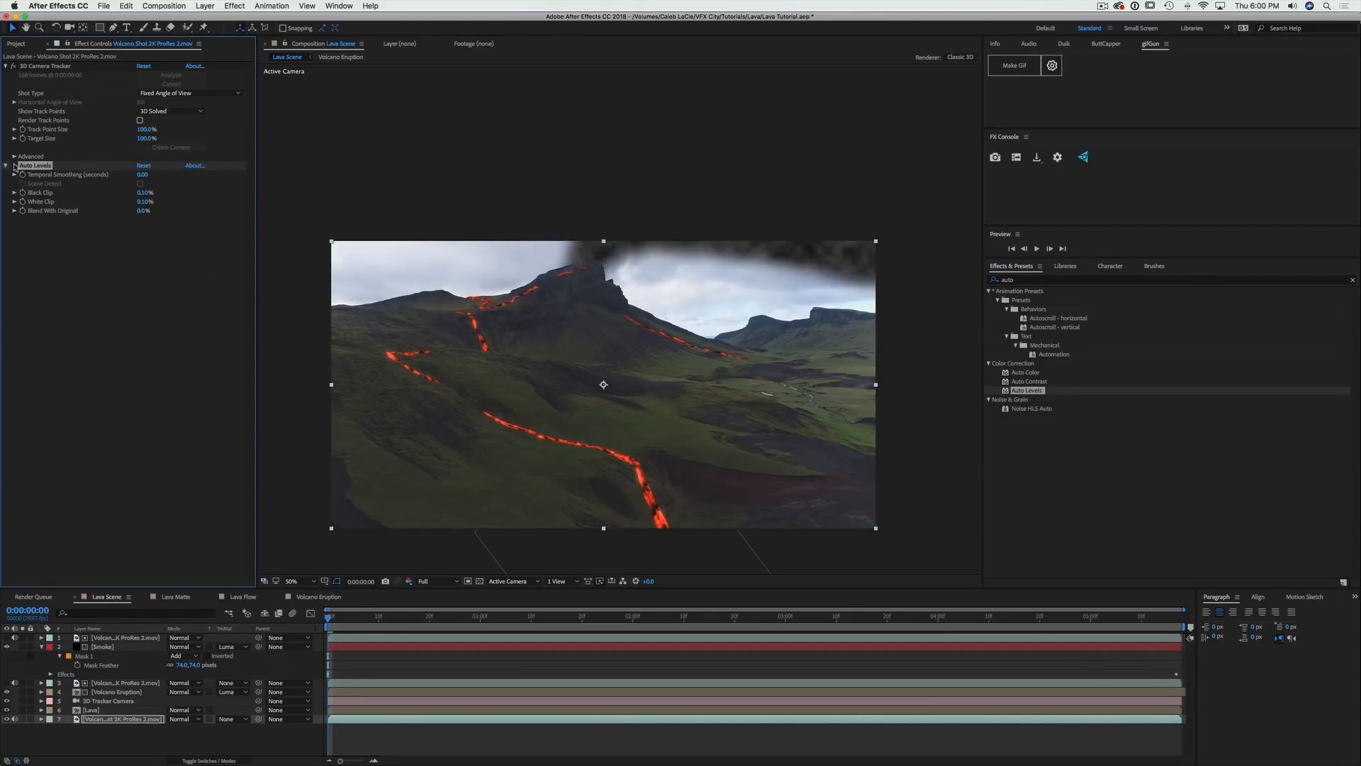
{"action": "left_click", "coordinate": [14, 165]}
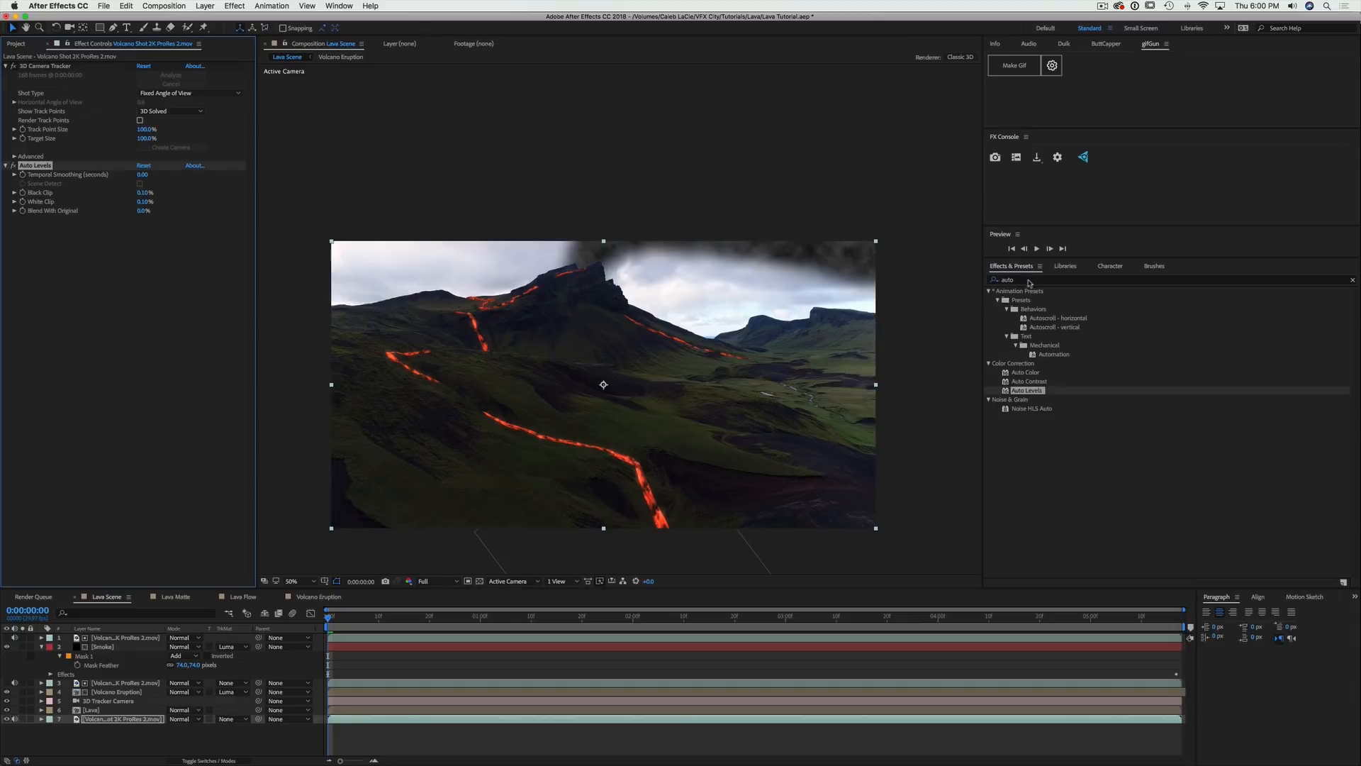
Add a Tint effect below Auto Levels on the footage and set Amount to Tint to 59%
{"action": "left_click", "coordinate": [1030, 280]}
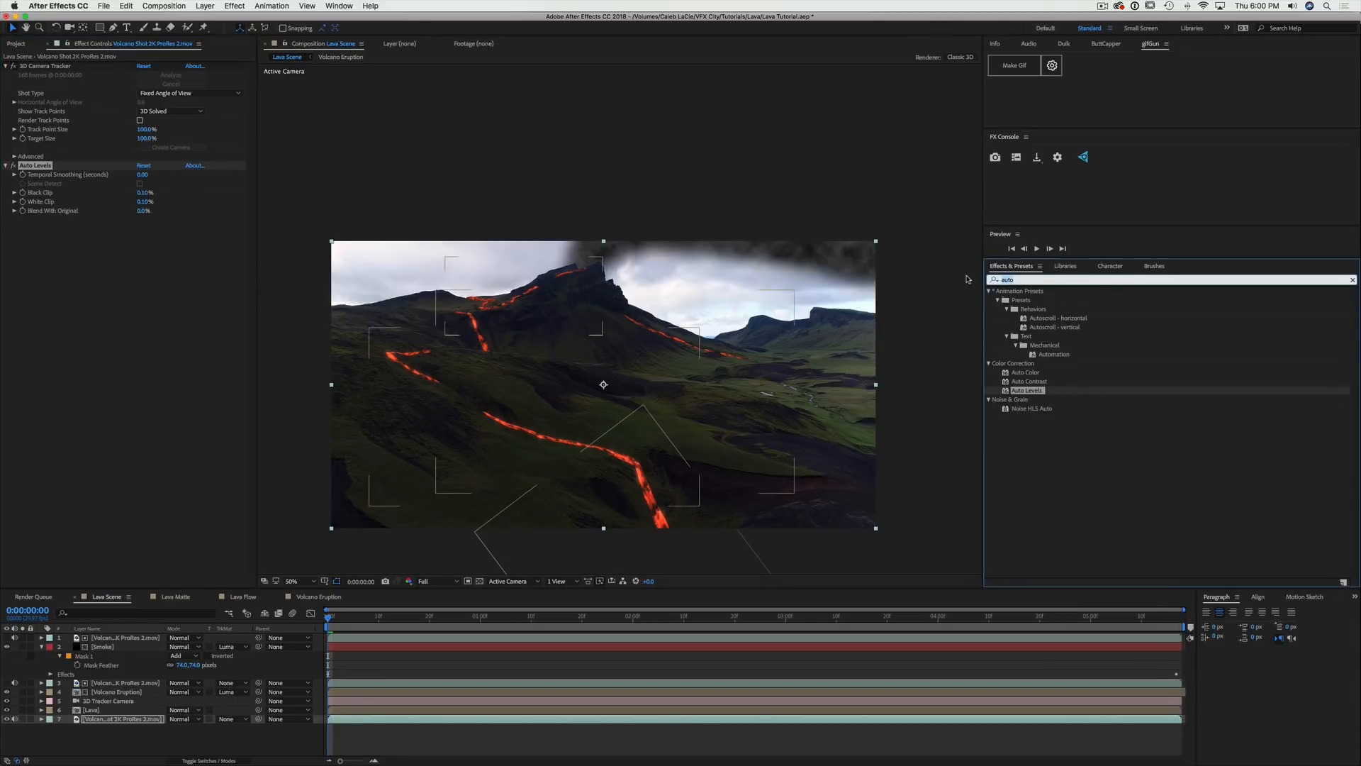
{"action": "type", "text": "tint"}
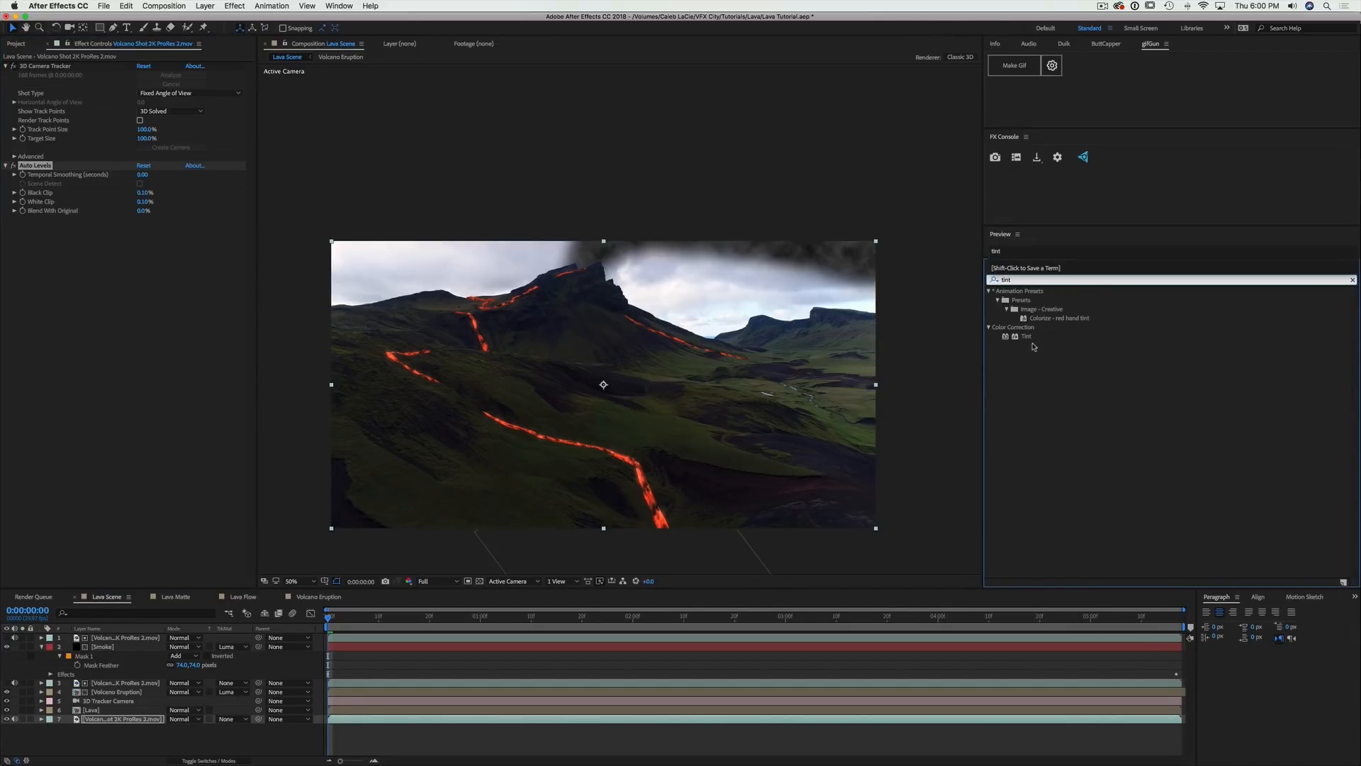
{"action": "left_click", "coordinate": [1027, 337]}
{"action": "left_click_drag", "start_coordinate": [1026, 338], "coordinate": [122, 368]}
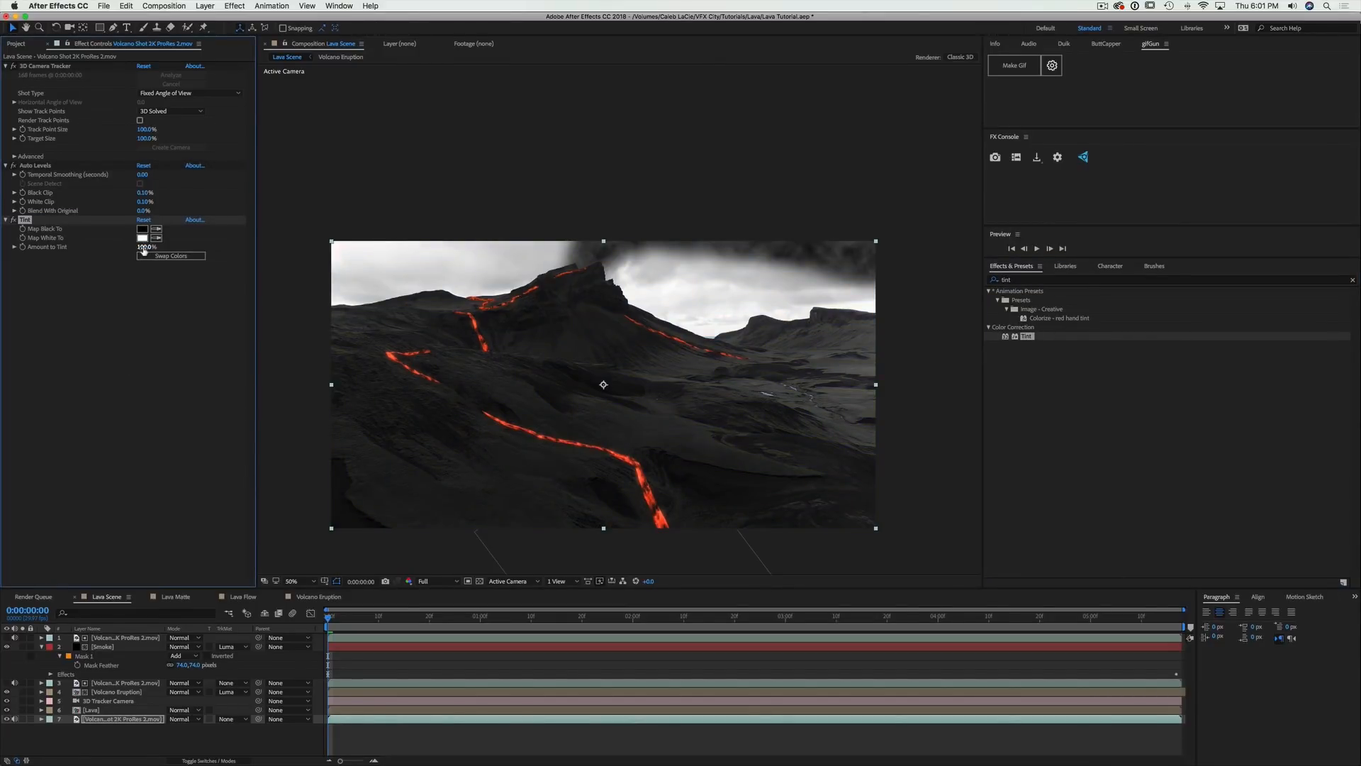
{"action": "left_click_drag", "start_coordinate": [145, 247], "coordinate": [172, 248]}
Add Curves to the footage, pull the RGB highlights down slightly and anchor the shadows with a second point
{"action": "left_click", "coordinate": [1033, 280]}
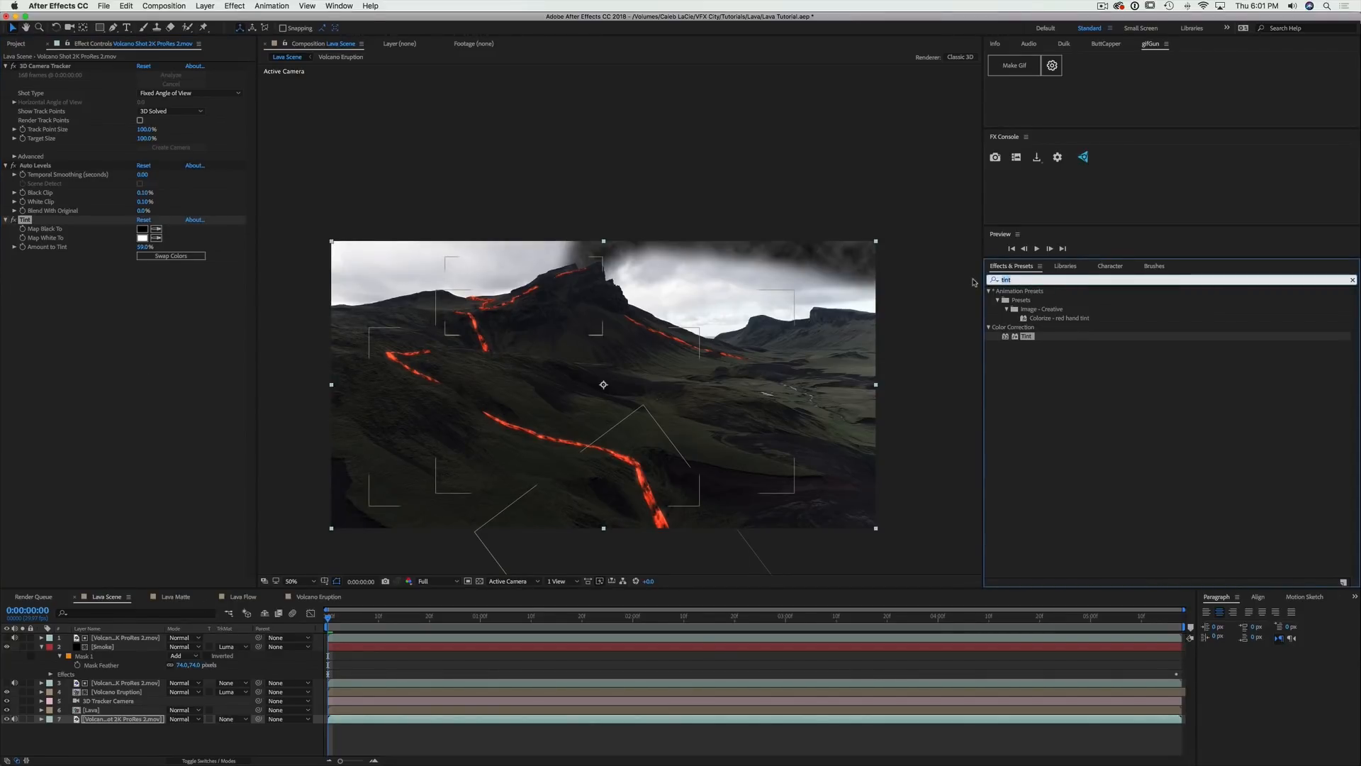
{"action": "type", "text": "curves"}
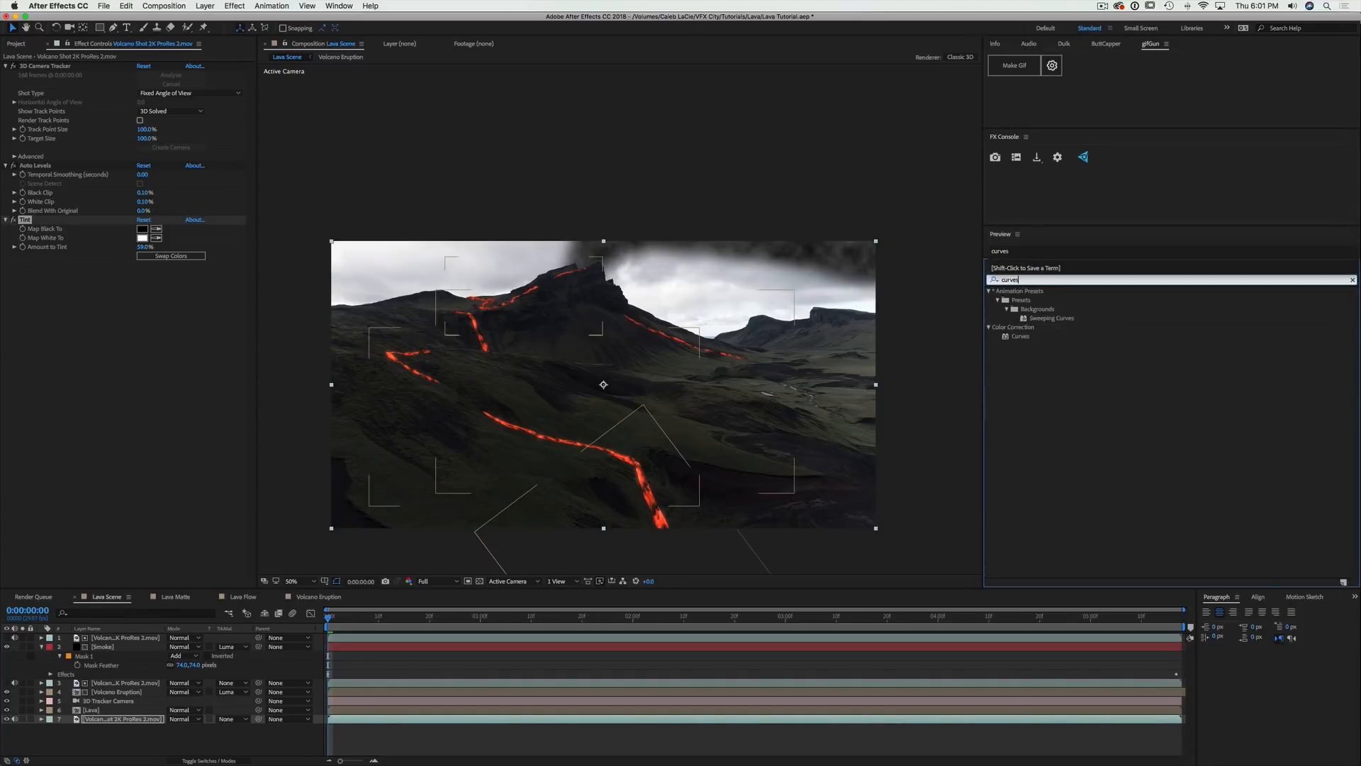
{"action": "left_click", "coordinate": [1024, 339]}
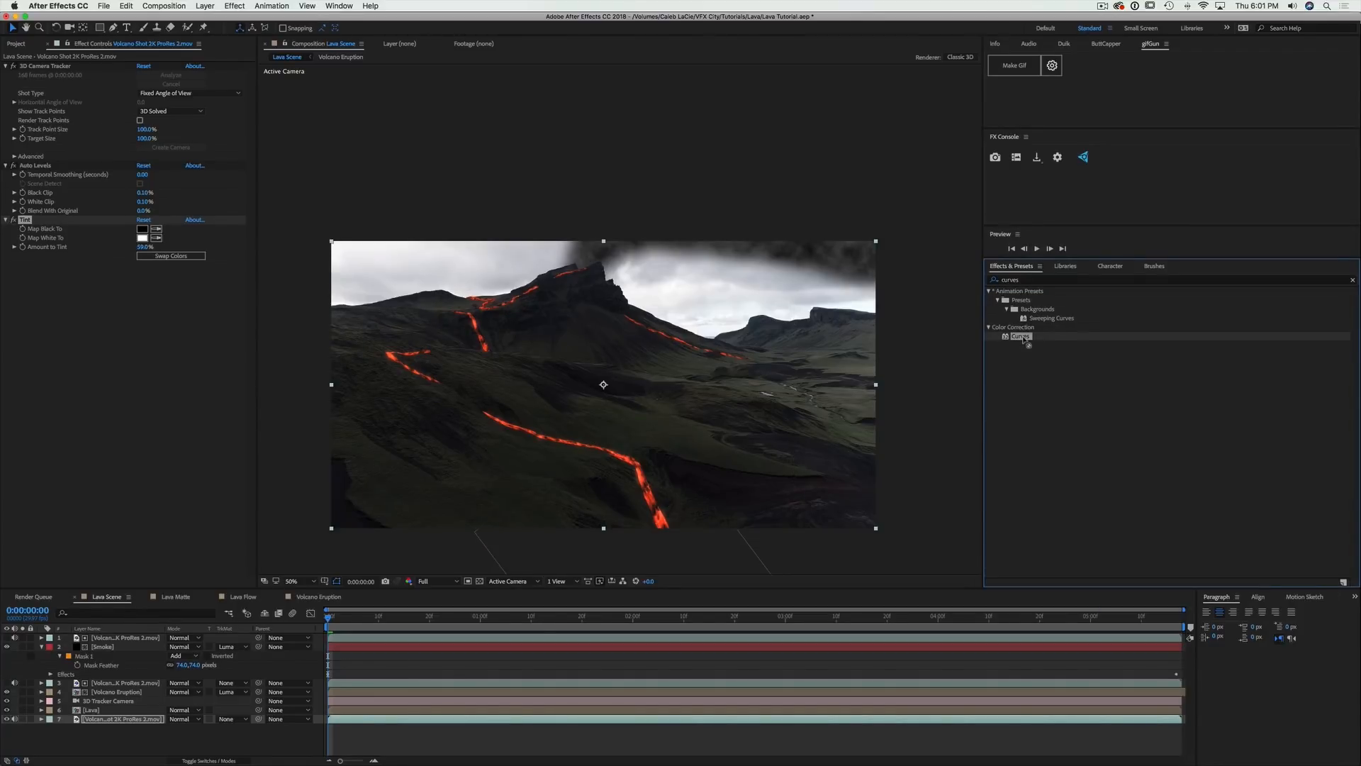
{"action": "left_click_drag", "start_coordinate": [1025, 339], "coordinate": [173, 398]}
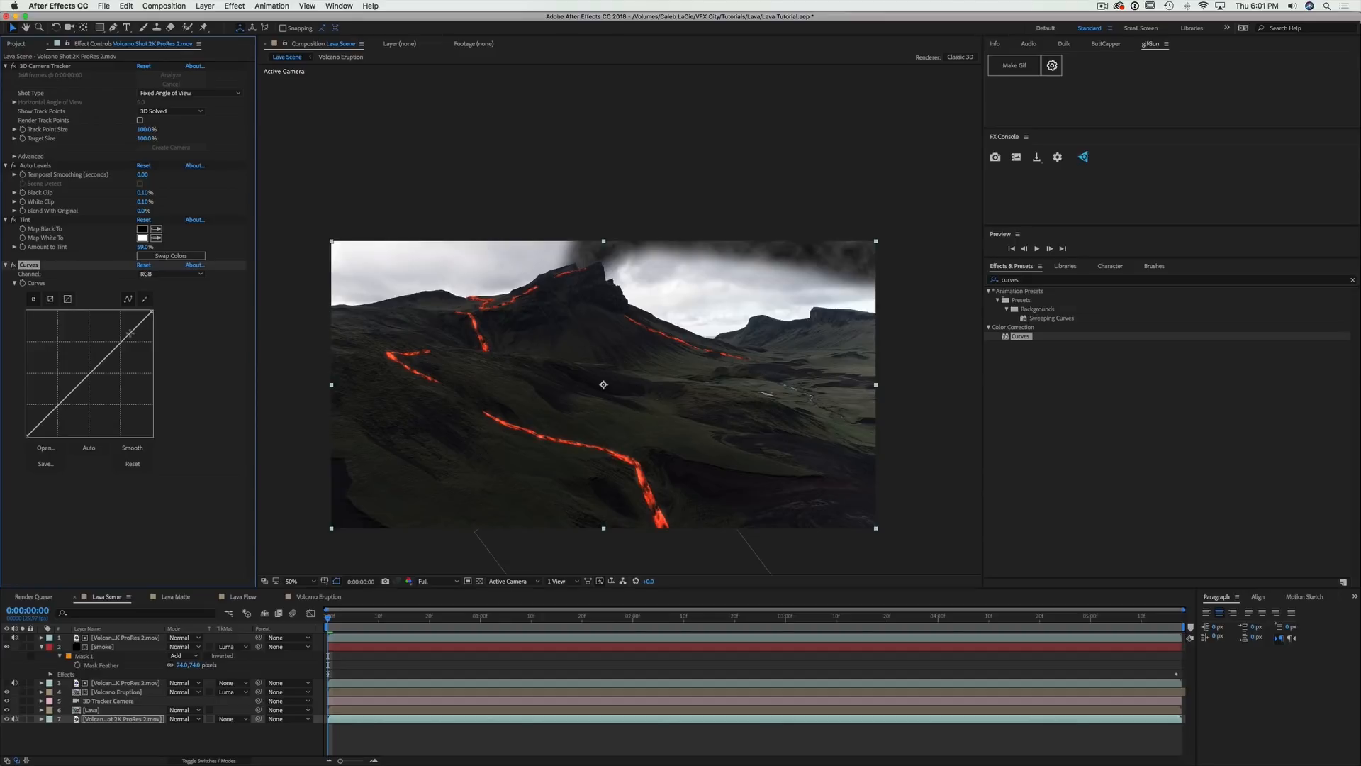
{"action": "left_click_drag", "start_coordinate": [125, 338], "coordinate": [131, 338]}
{"action": "left_click_drag", "start_coordinate": [63, 399], "coordinate": [69, 394]}
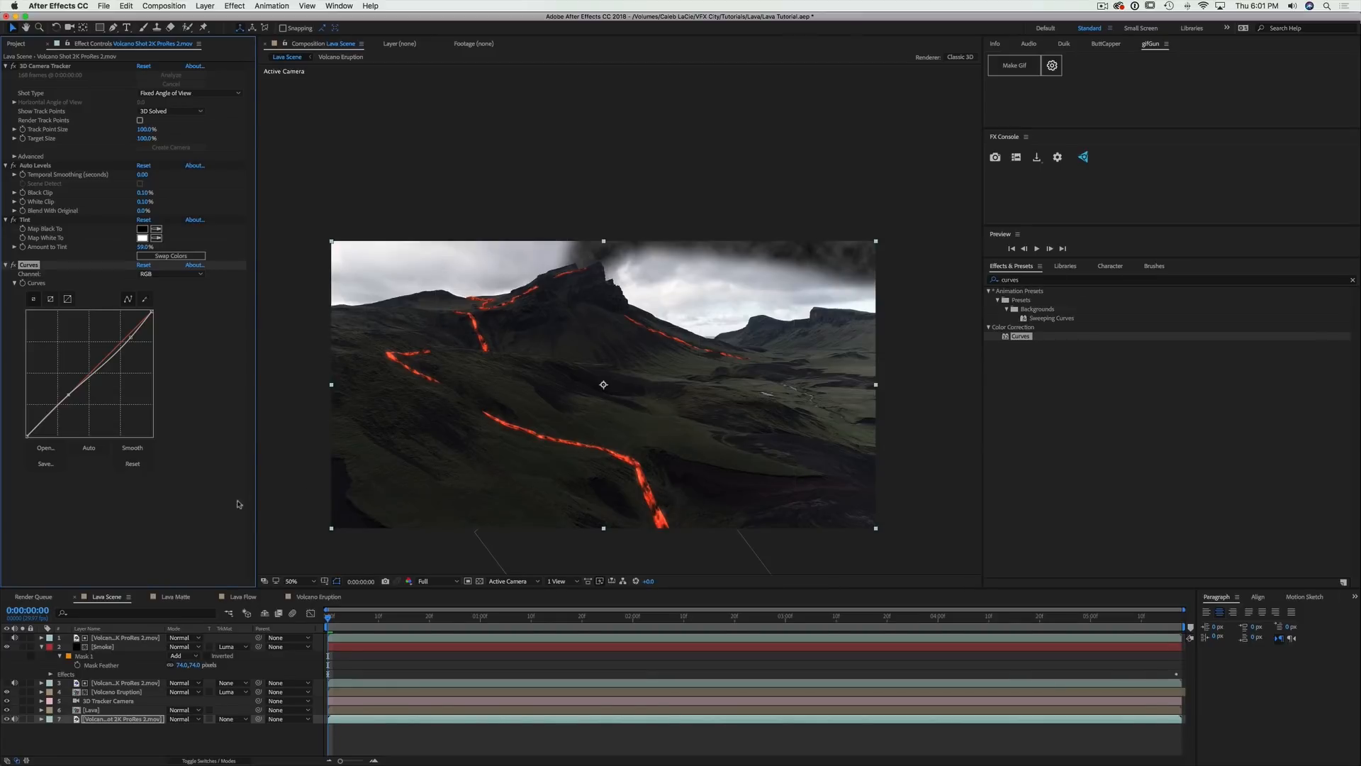
Place a duplicate of the sky matte directly above the graded footage, check it in isolation, and duplicate the graded footage layer
{"action": "left_click", "coordinate": [111, 683]}
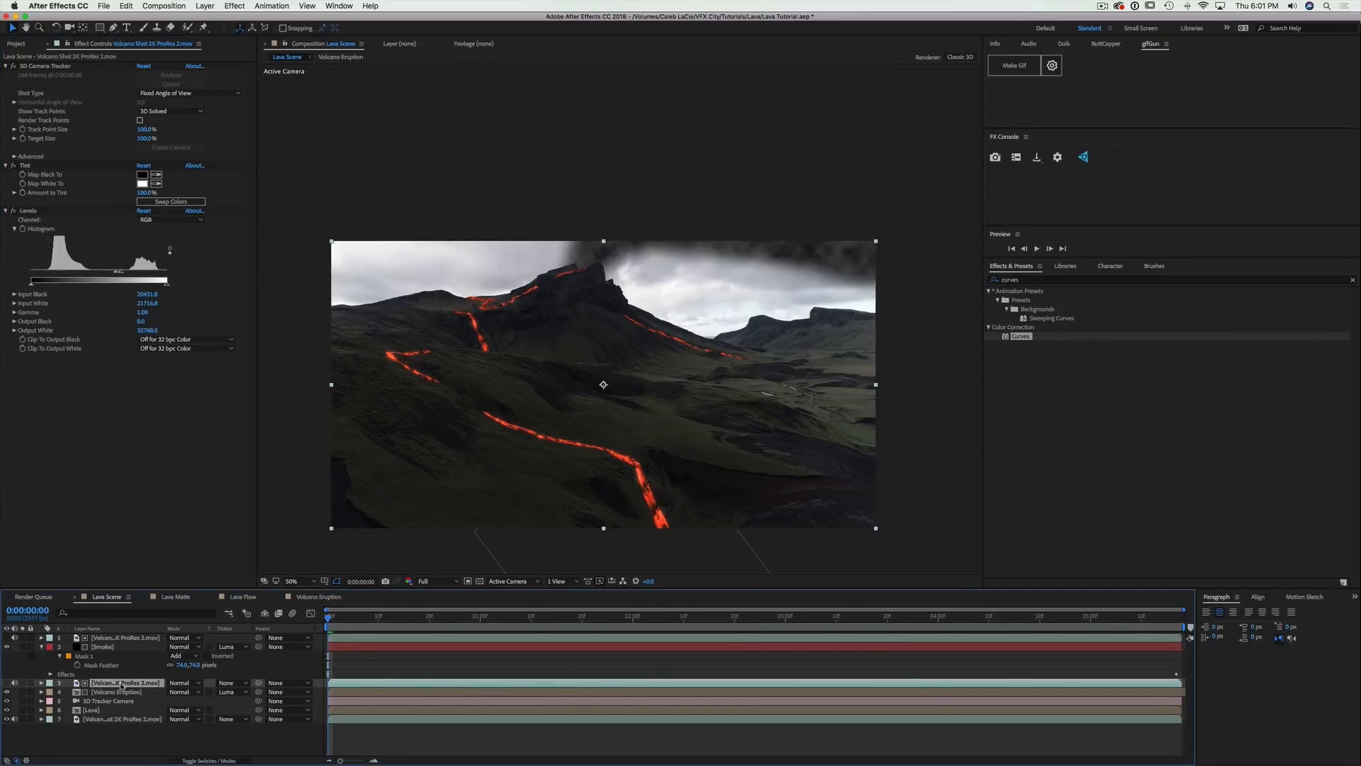
{"action": "key", "text": "super+d"}
{"action": "left_click_drag", "start_coordinate": [112, 688], "coordinate": [41, 728]}
{"action": "left_click", "coordinate": [21, 718]}
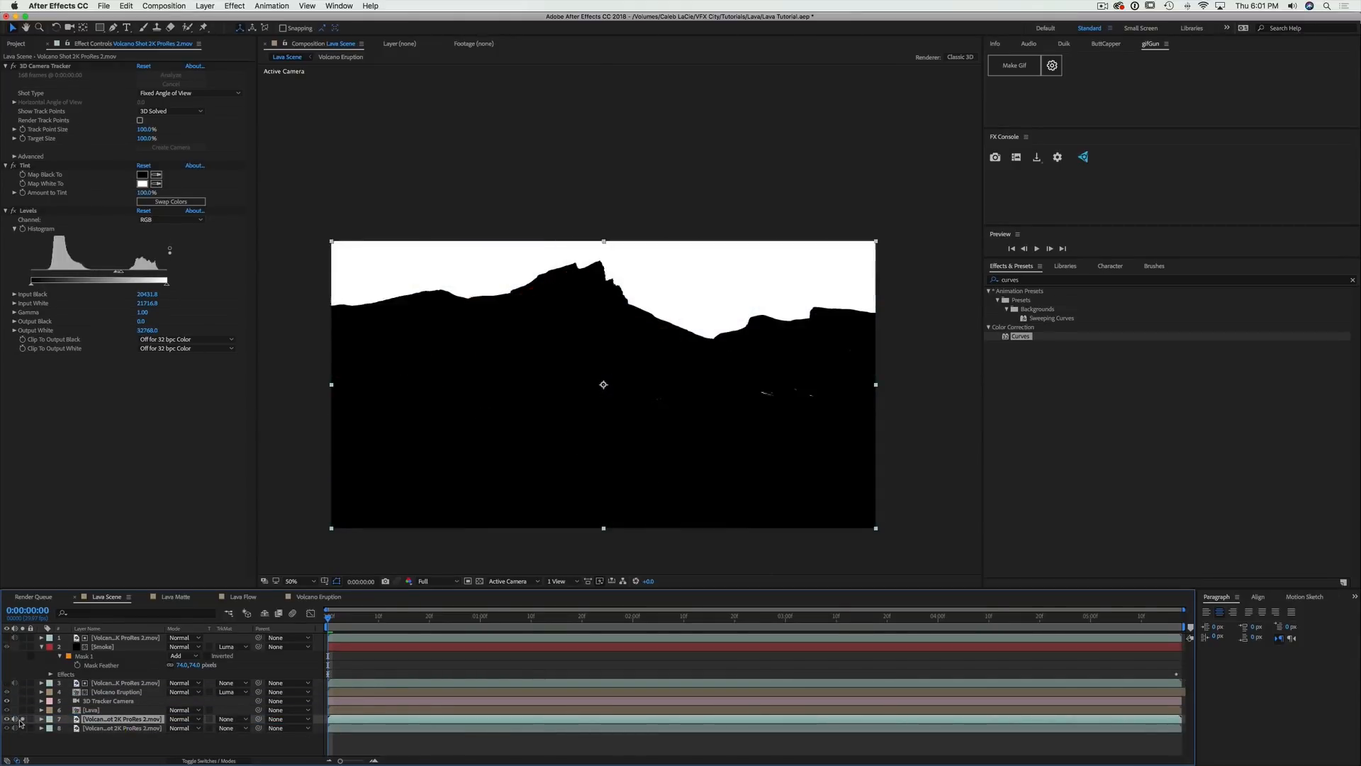
{"action": "left_click", "coordinate": [20, 720]}
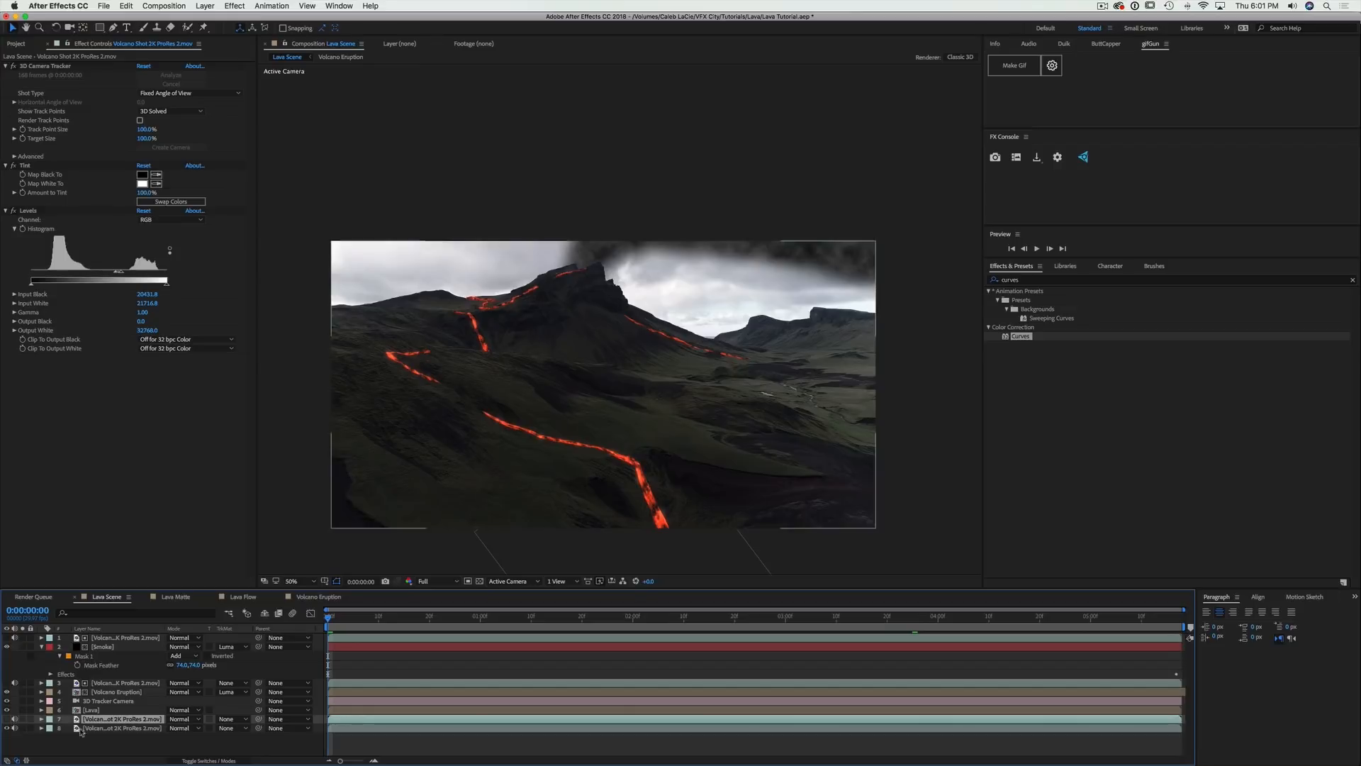
{"action": "left_click", "coordinate": [114, 728]}
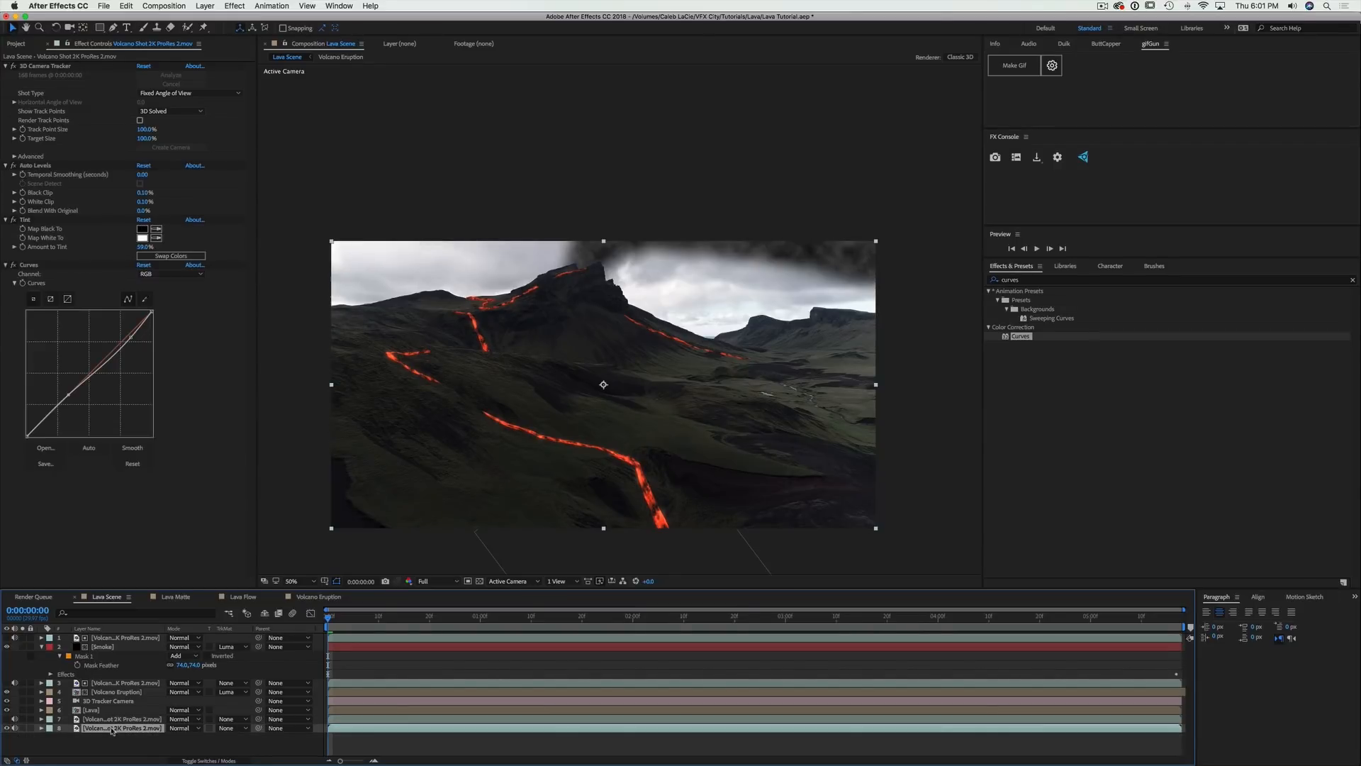
{"action": "key", "text": "super+d"}
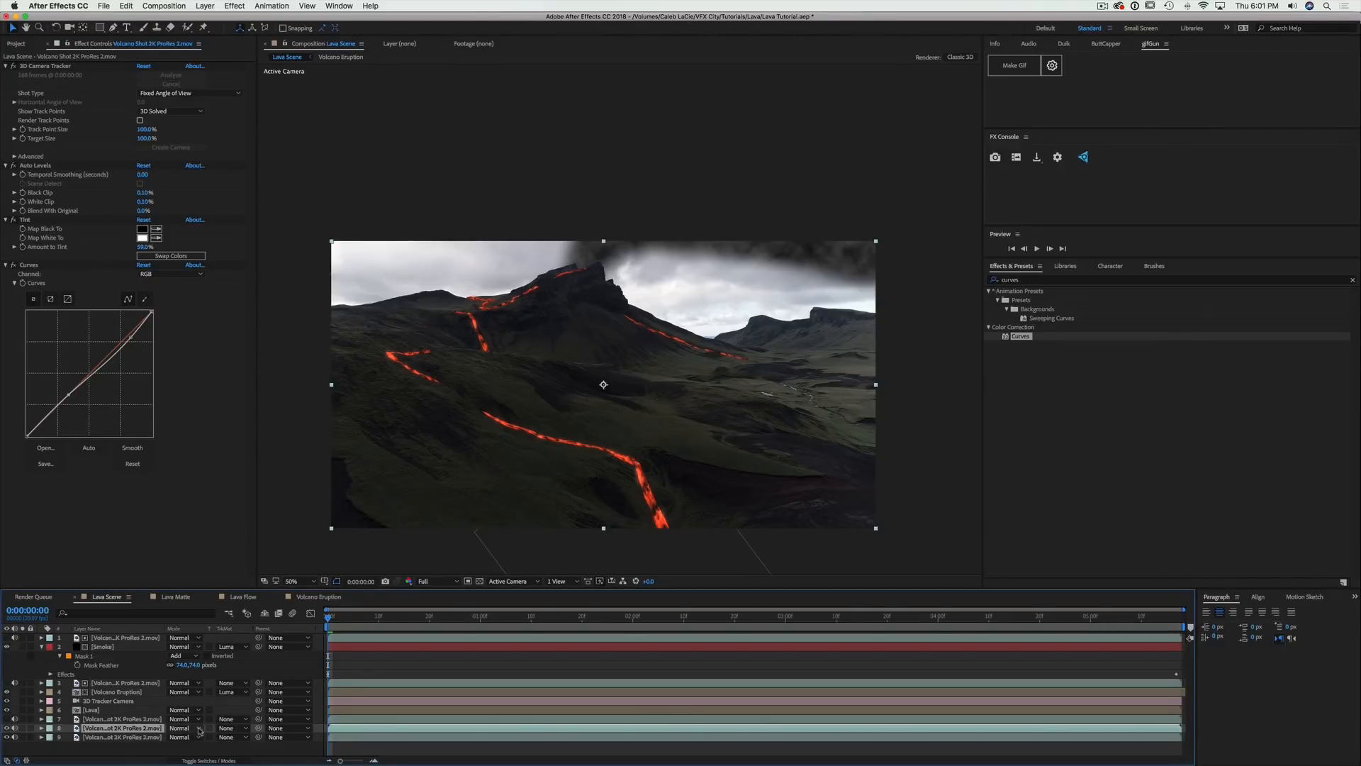
Rename the sky matte duplicate above the two footage layers as BW Matte and set the footage copy below it to Luma Matte
{"action": "left_click", "coordinate": [119, 719]}
{"action": "key", "text": "Return"}
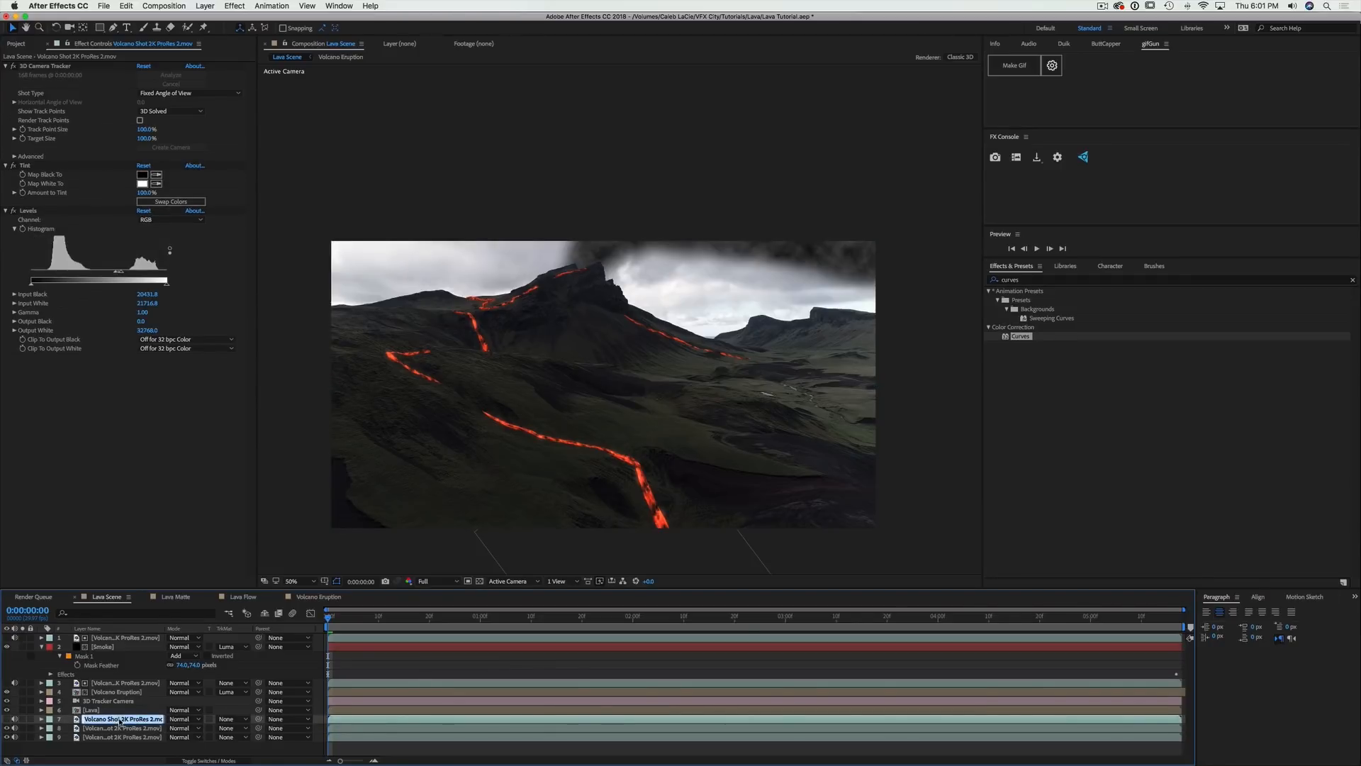
{"action": "type", "text": "BW Matte"}
{"action": "key", "text": "Return"}
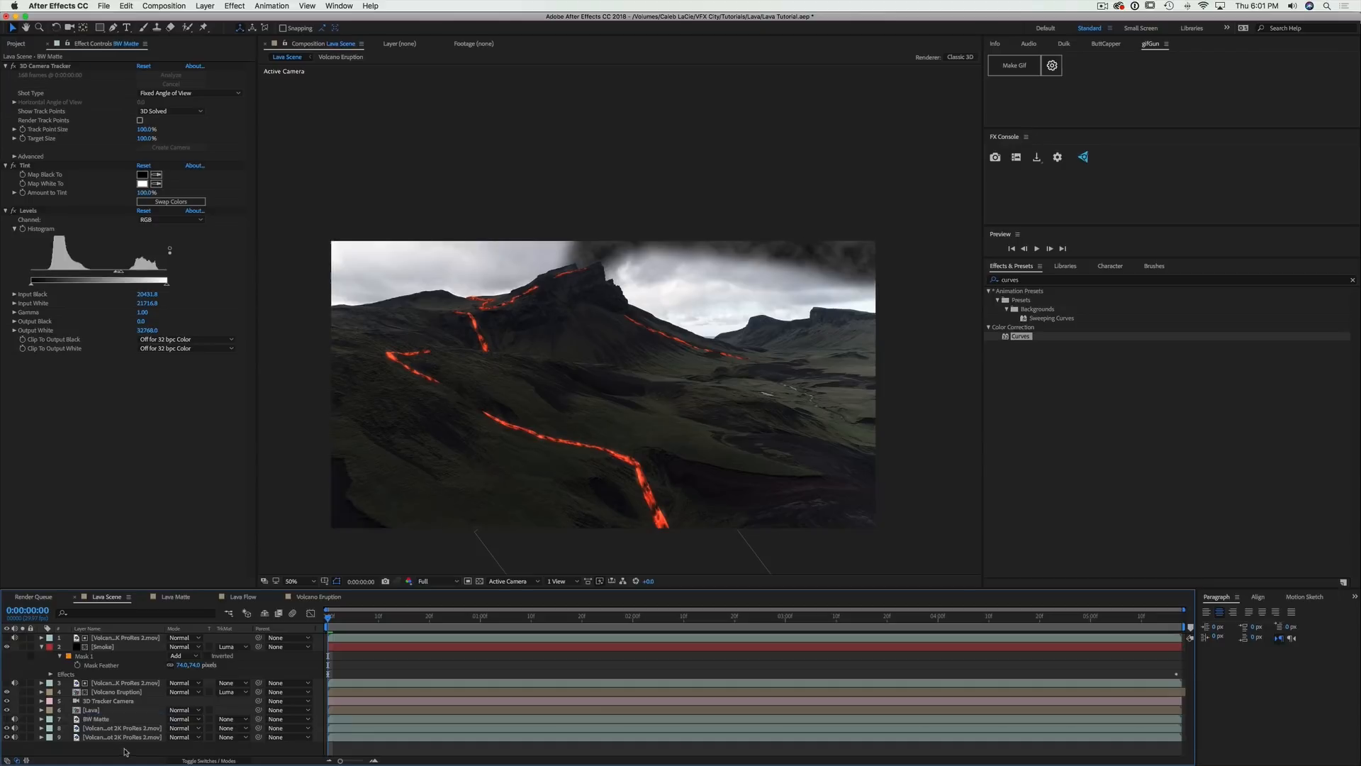
{"action": "left_click", "coordinate": [228, 728]}
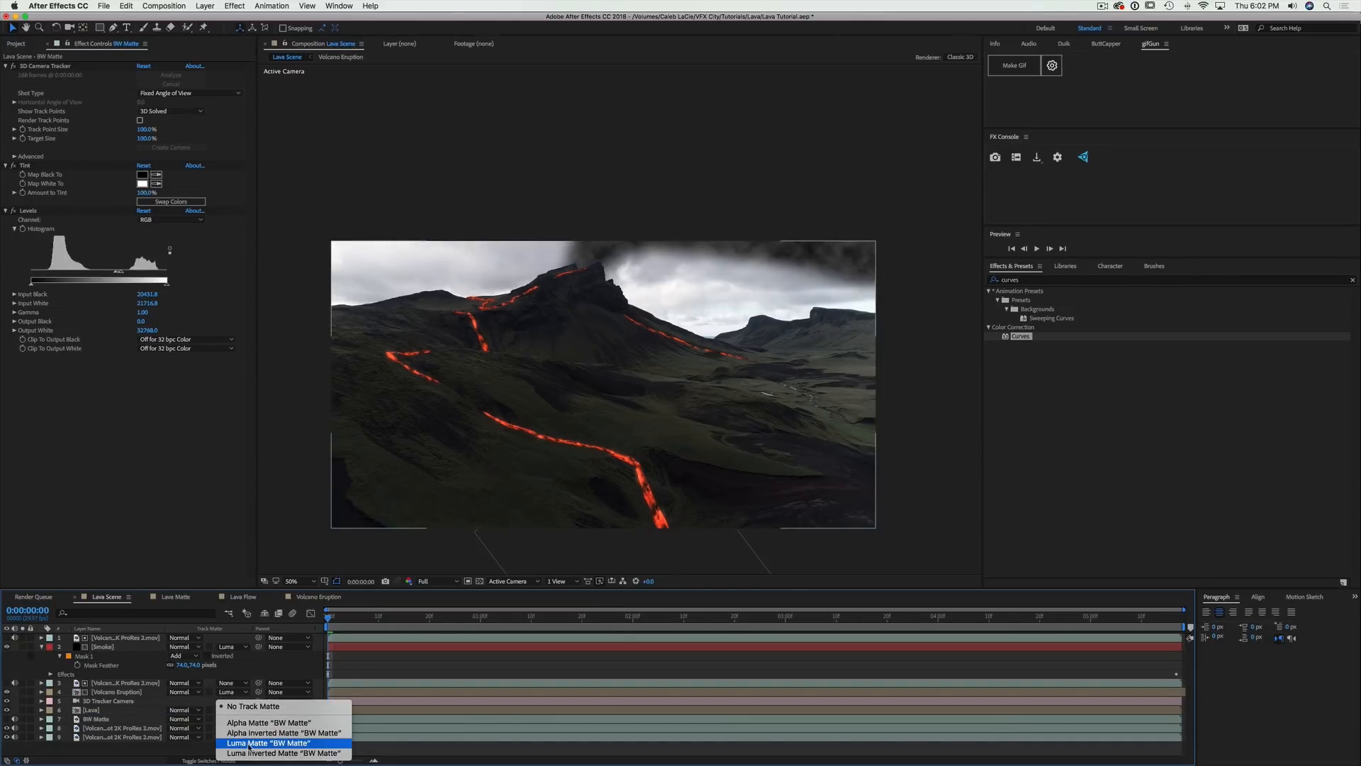
{"action": "left_click", "coordinate": [249, 743]}
Pull the matted footage copy's RGB curve down strongly to darken the sky, lower its red curve slightly and check the result zoomed out
{"action": "left_click", "coordinate": [124, 728]}
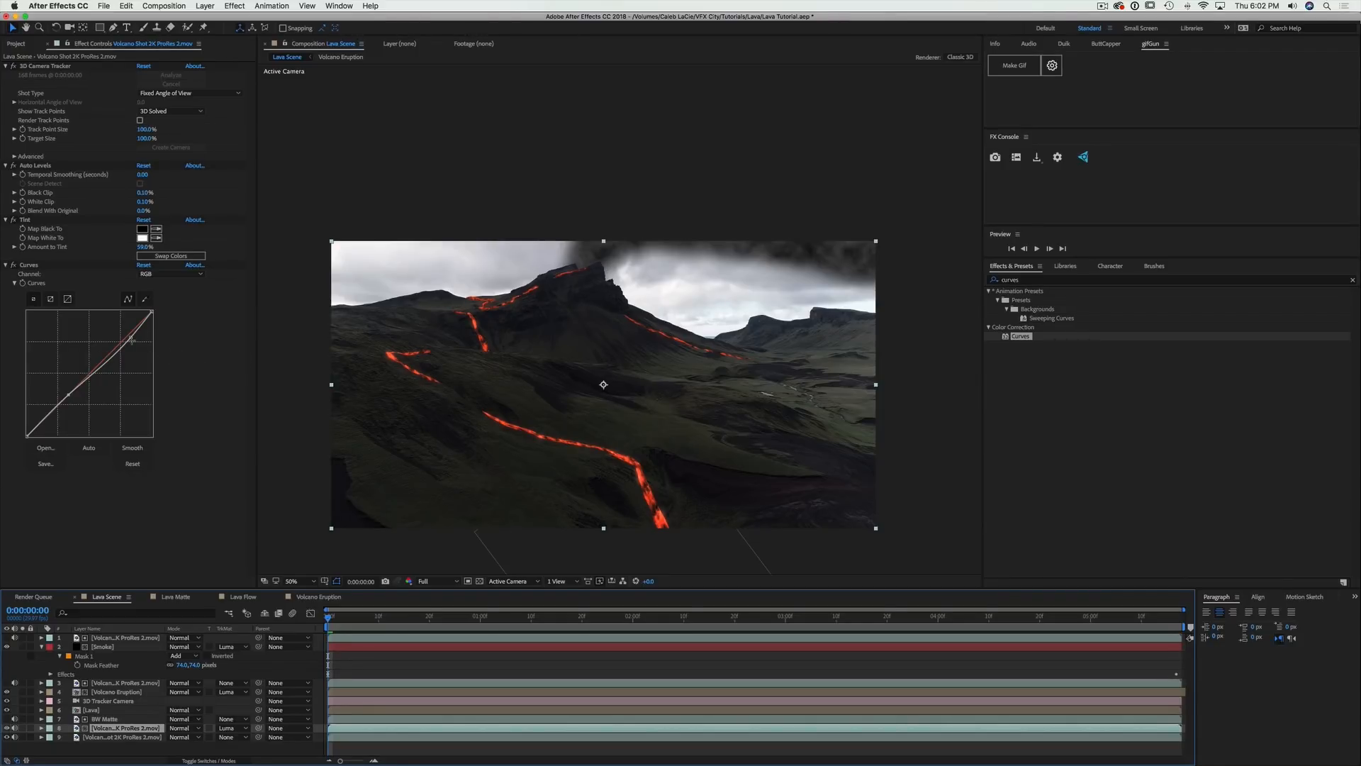
{"action": "left_click_drag", "start_coordinate": [131, 338], "coordinate": [110, 409]}
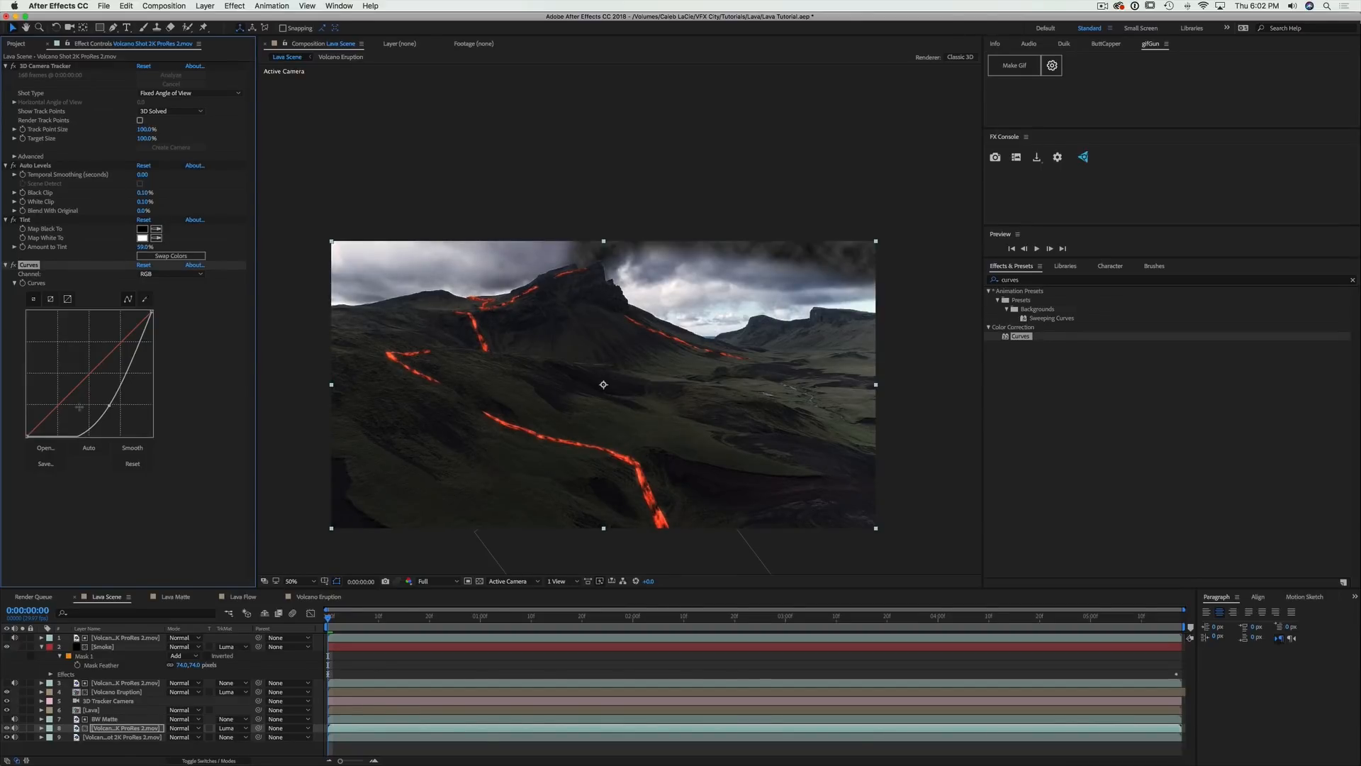
{"action": "left_click_drag", "start_coordinate": [76, 386], "coordinate": [78, 394]}
{"action": "left_click", "coordinate": [947, 407]}
{"action": "key", "text": "comma"}
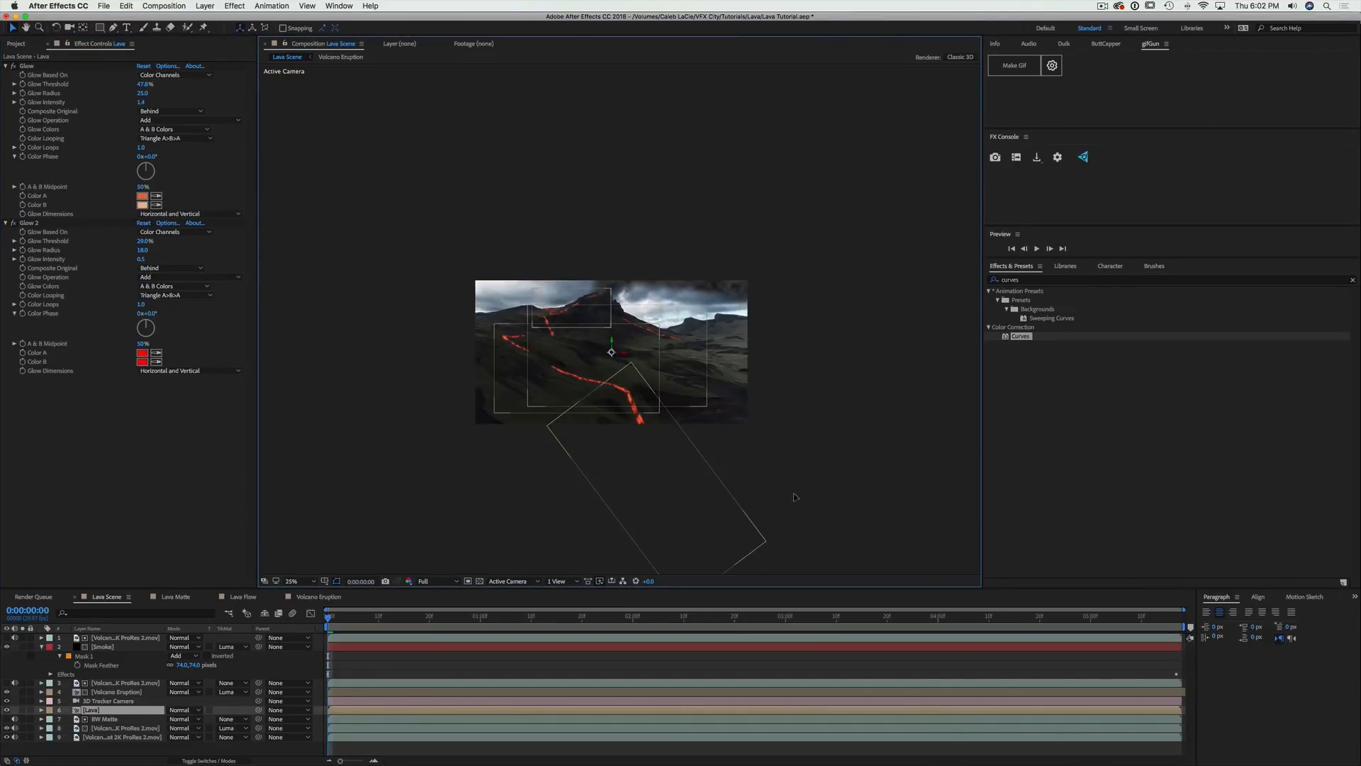
{"action": "key", "text": "period"}
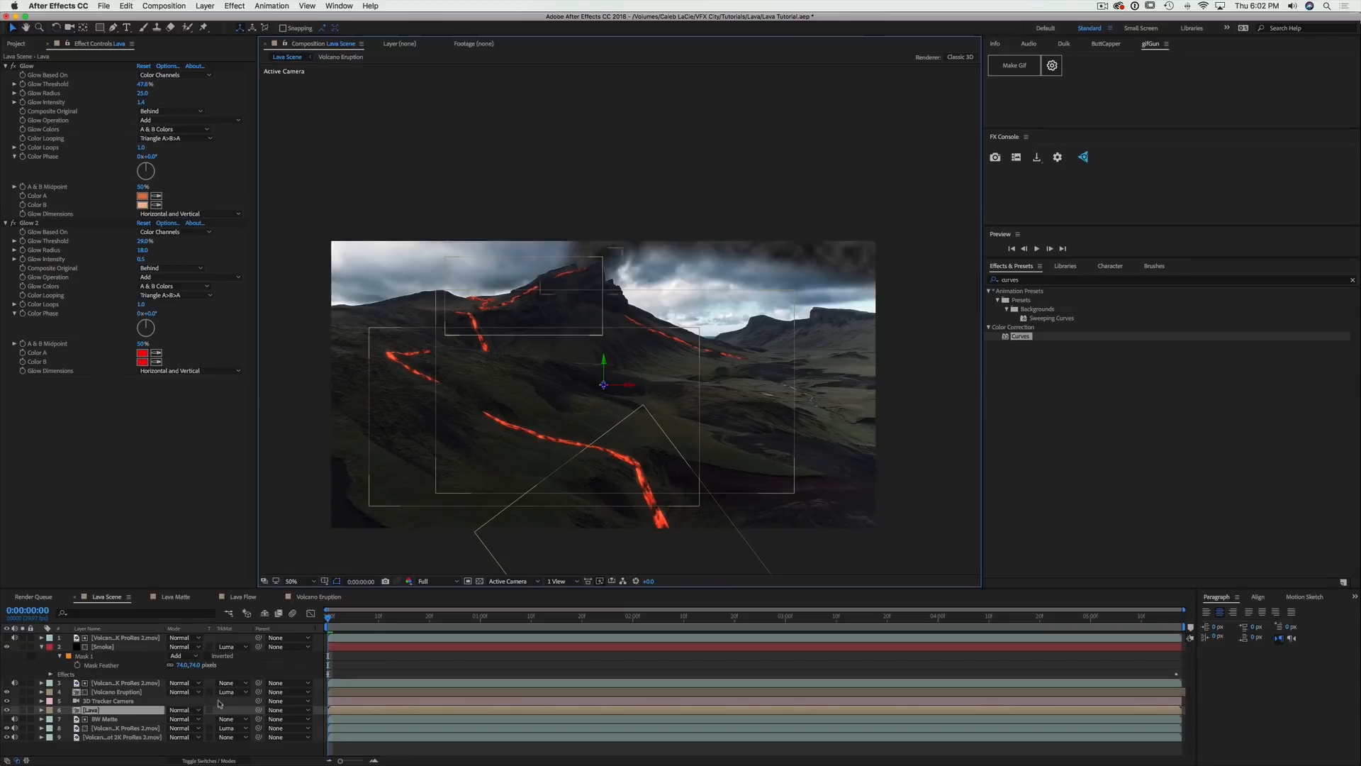
Collapse the Smoke layer's properties and add a second Tint to the matted sky footage with Amount to Tint at 25%
{"action": "left_click", "coordinate": [257, 659]}
{"action": "left_click", "coordinate": [41, 647]}
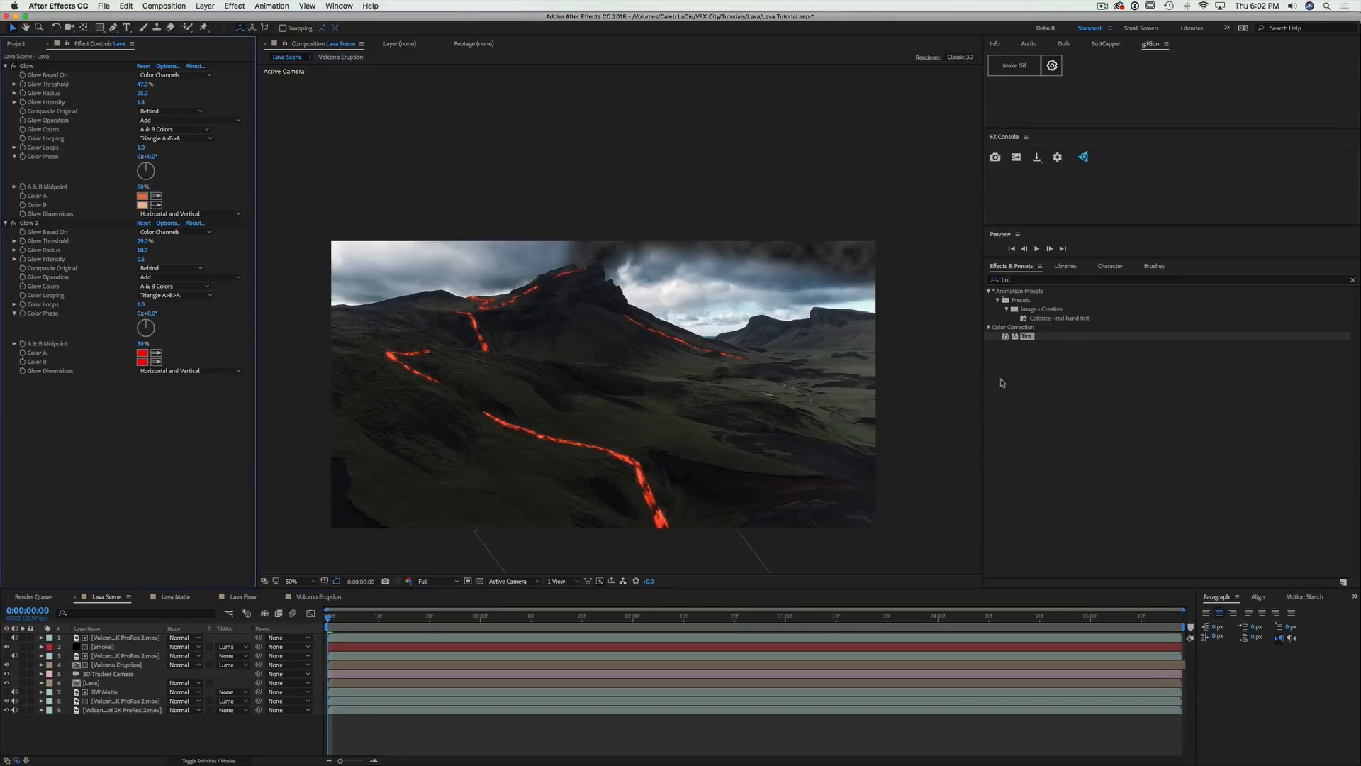
{"action": "left_click", "coordinate": [995, 279]}
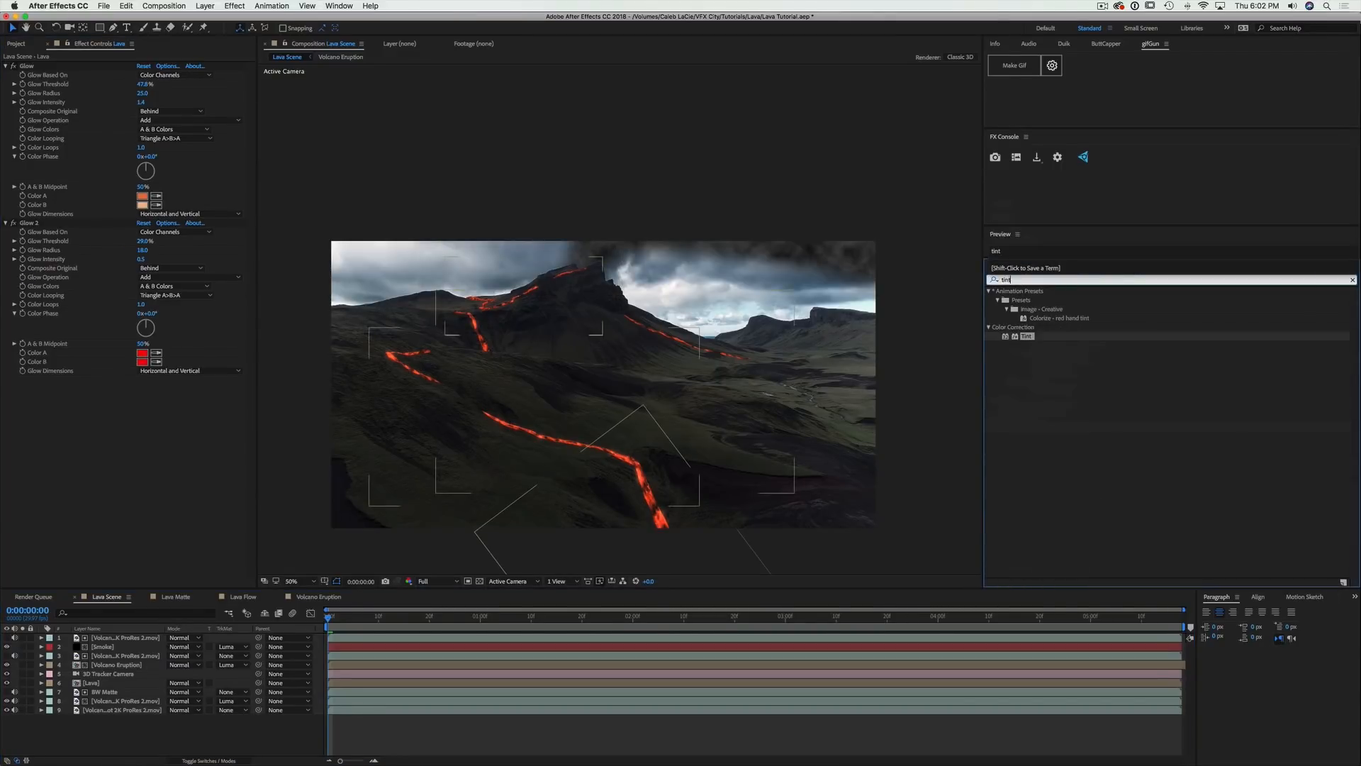
{"action": "left_click_drag", "start_coordinate": [1026, 336], "coordinate": [129, 710]}
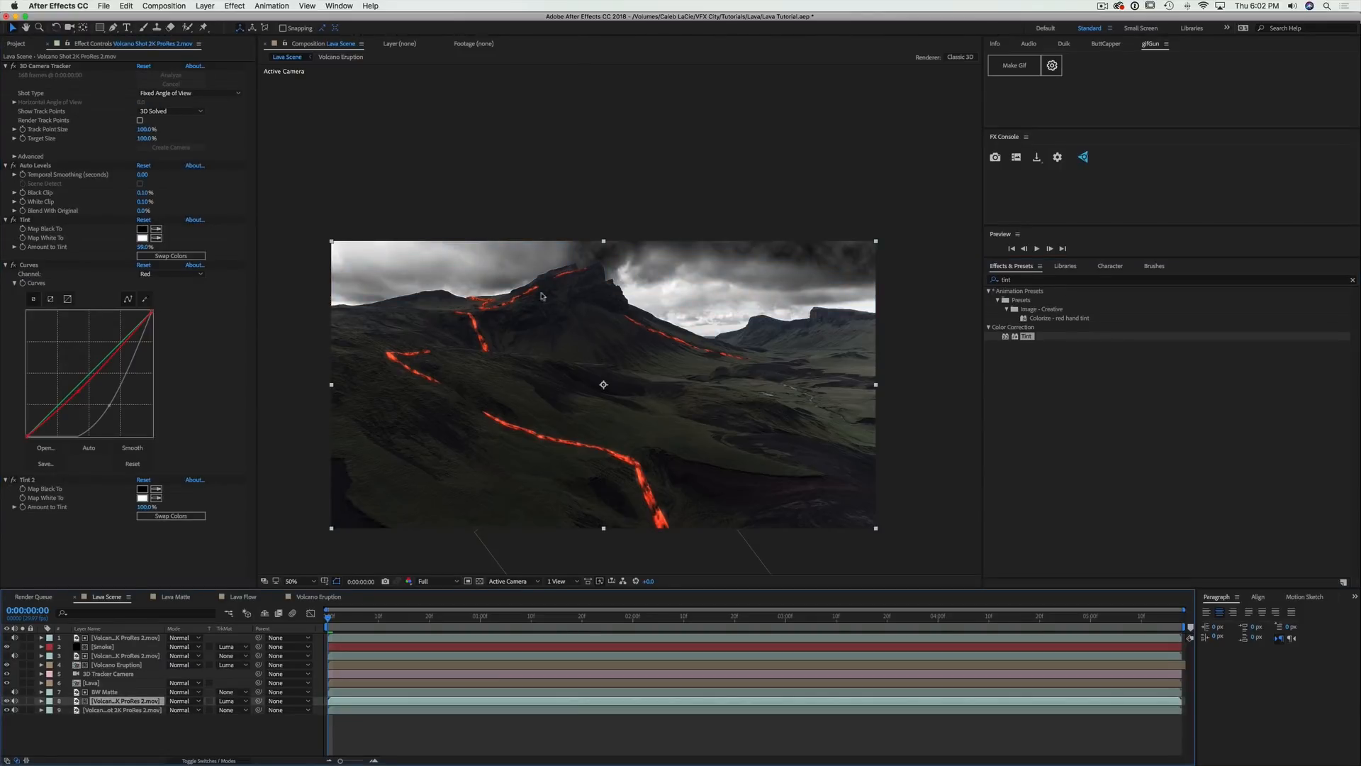
{"action": "left_click_drag", "start_coordinate": [145, 506], "coordinate": [73, 513]}
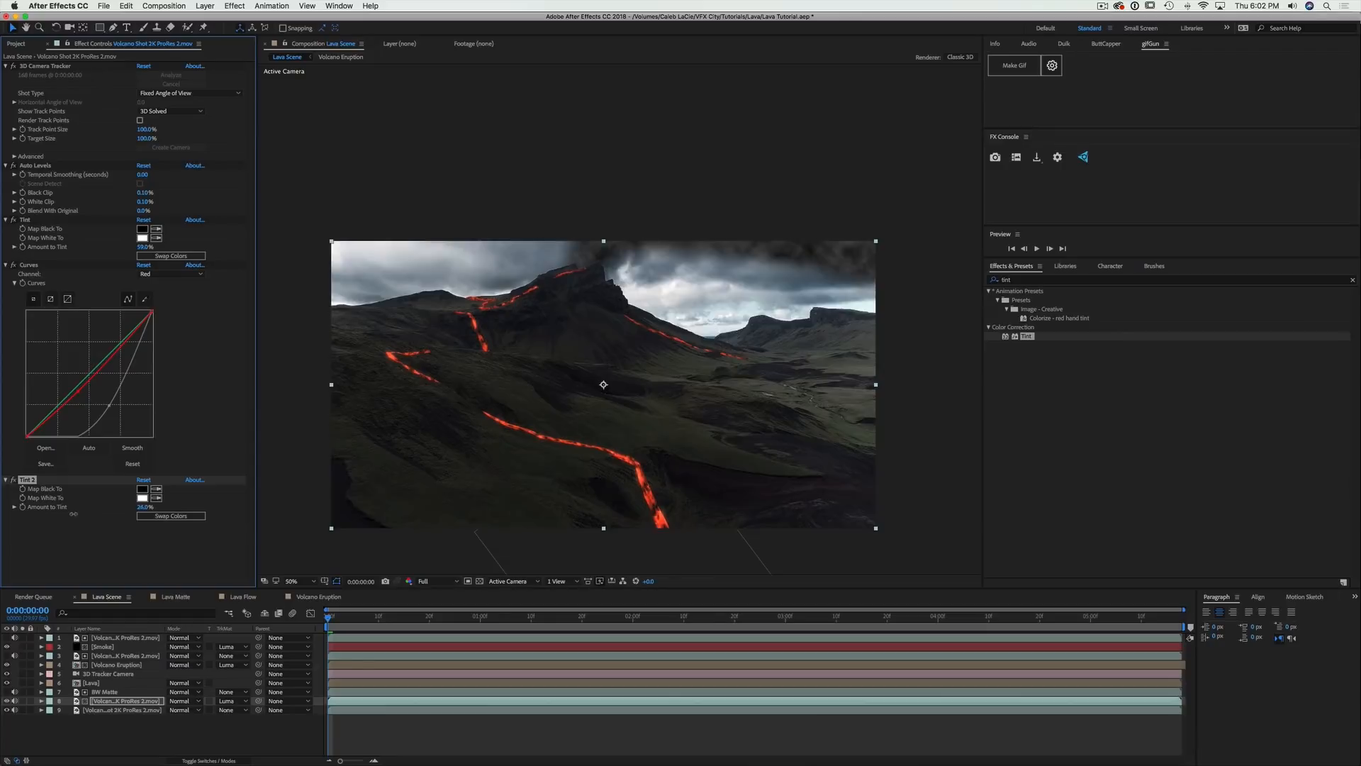
Rename the matted footage layer below BW Matte as Sky
{"action": "left_click", "coordinate": [140, 703]}
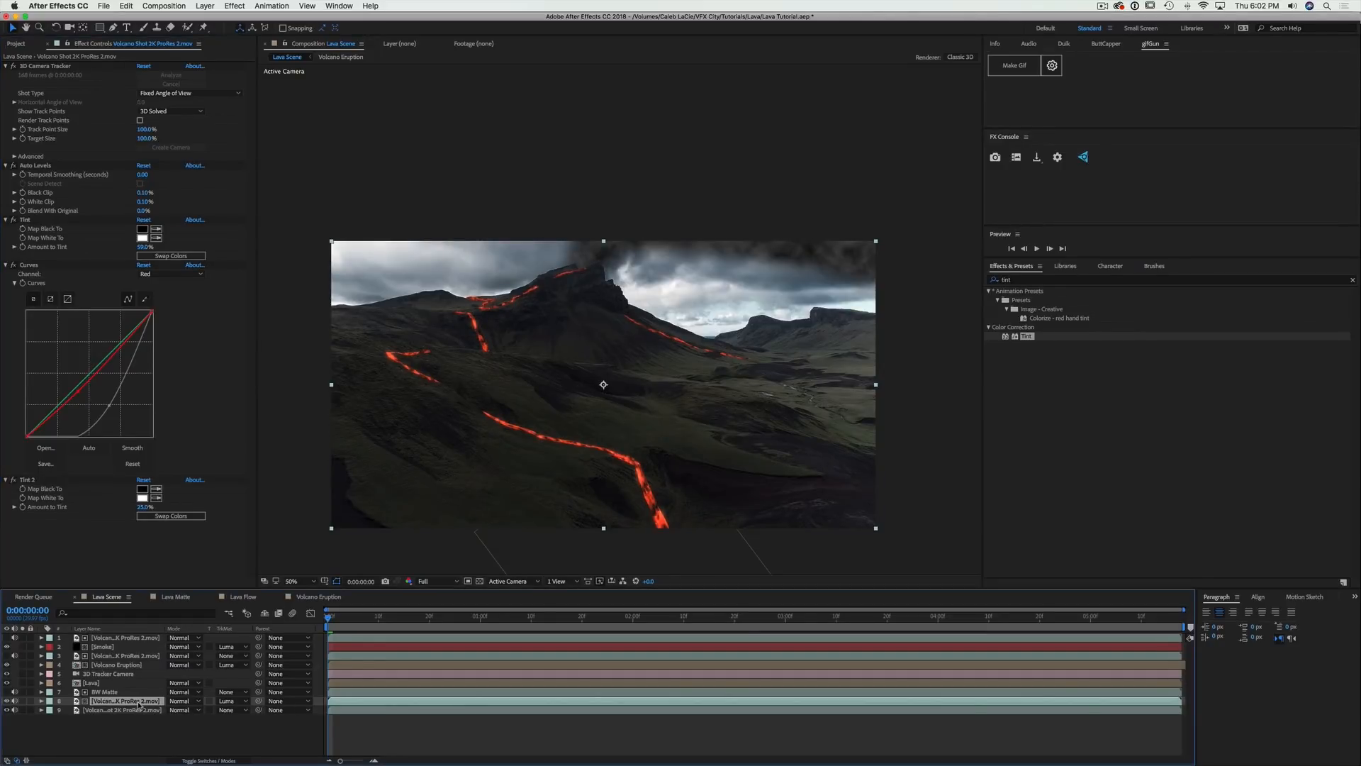
{"action": "key", "text": "Return"}
{"action": "type", "text": "Sky"}
{"action": "left_click", "coordinate": [217, 730]}
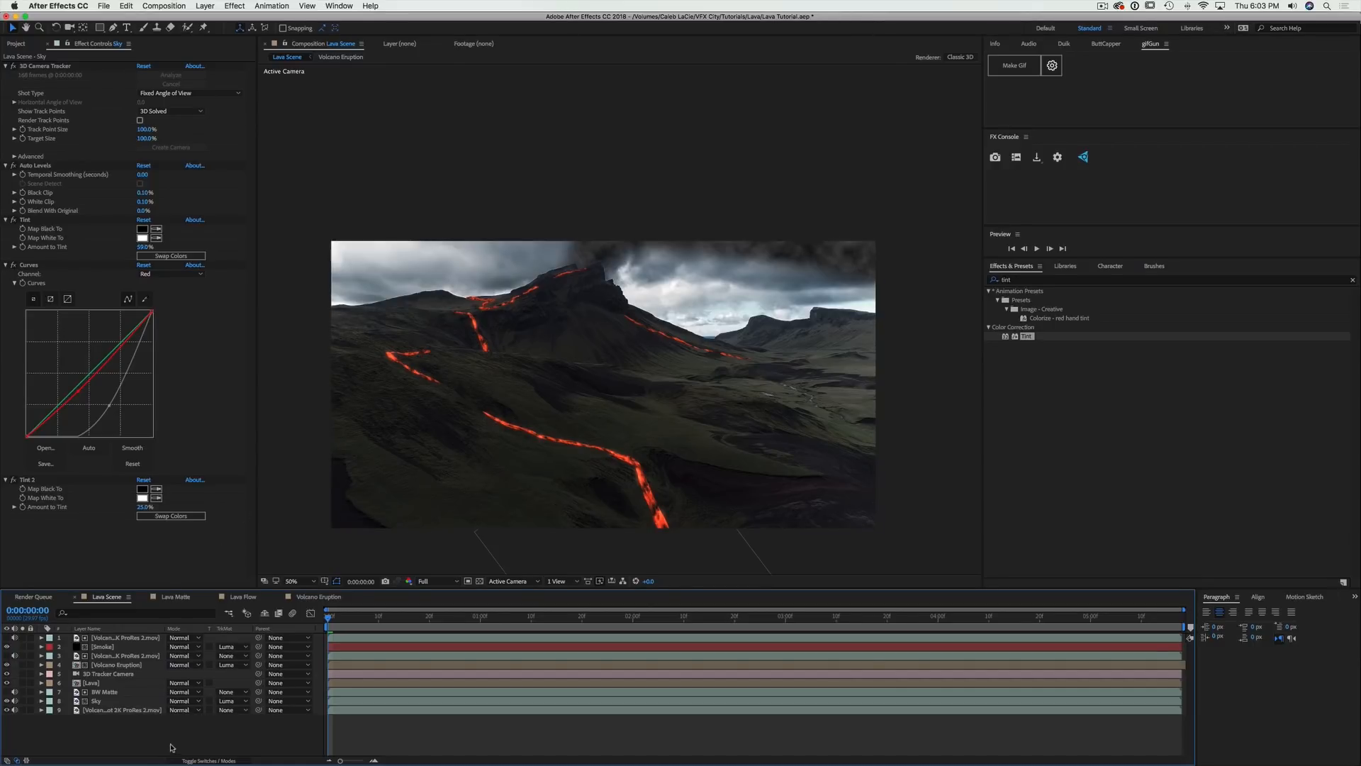
Create an adjustment layer above all layers, apply Tint with a reduced Amount to Tint, and check the composite at a smaller zoom
{"action": "left_click", "coordinate": [205, 6]}
{"action": "mouse_move", "coordinate": [212, 15]}
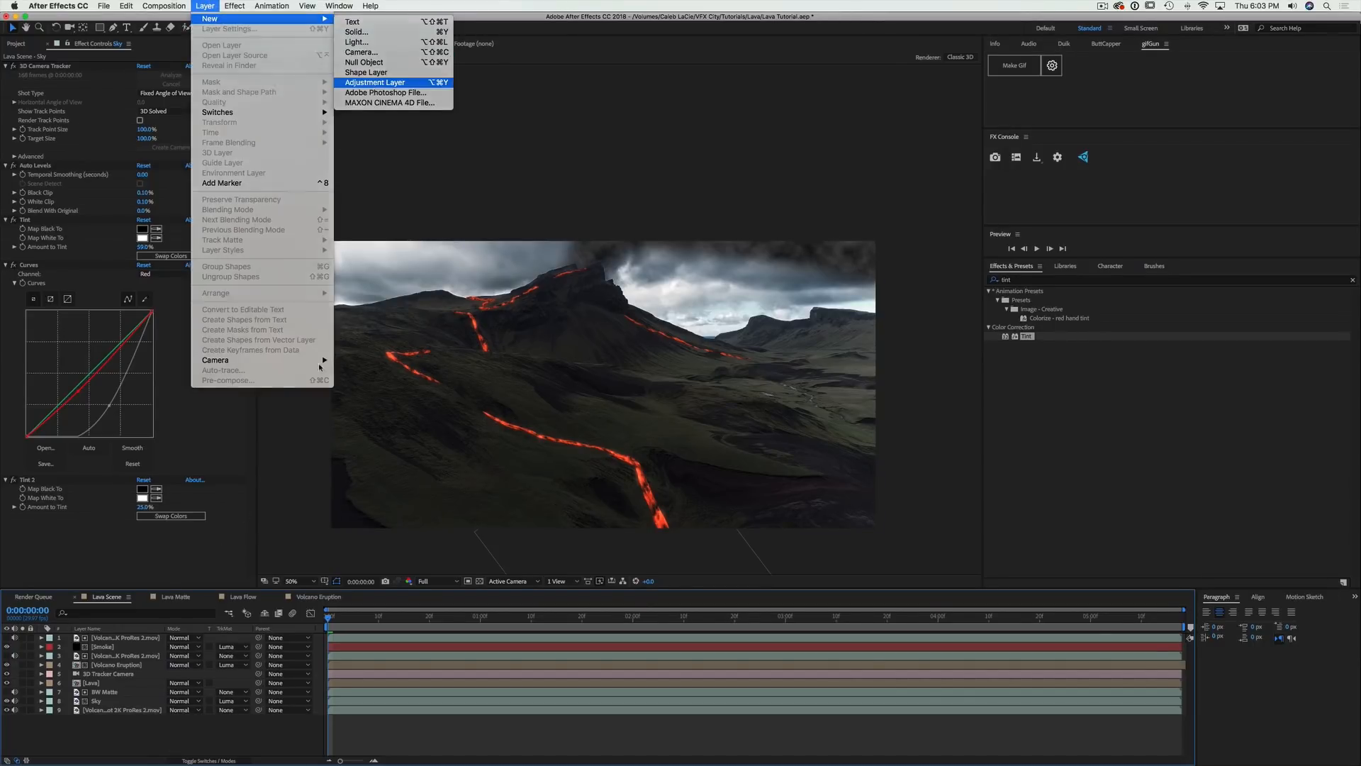
{"action": "left_click", "coordinate": [376, 86]}
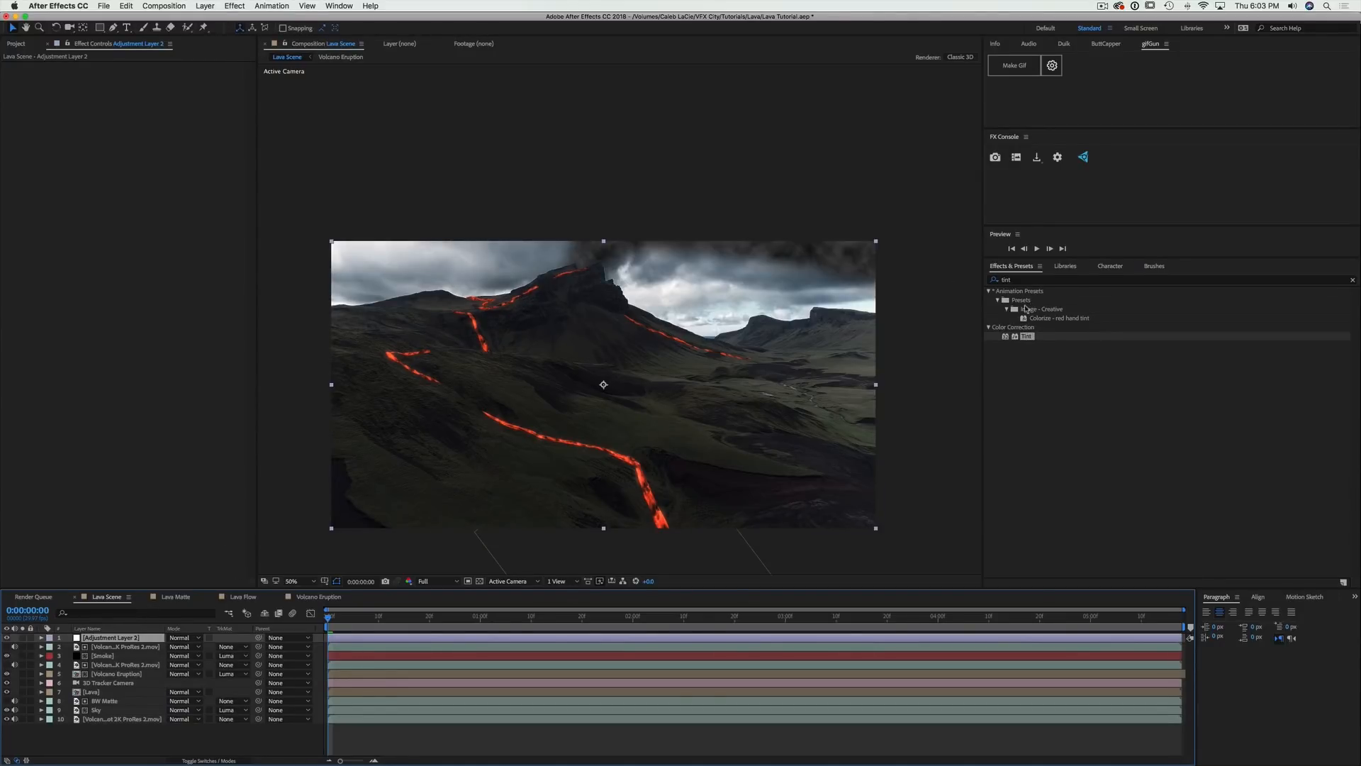
{"action": "left_click_drag", "start_coordinate": [1029, 338], "coordinate": [137, 636]}
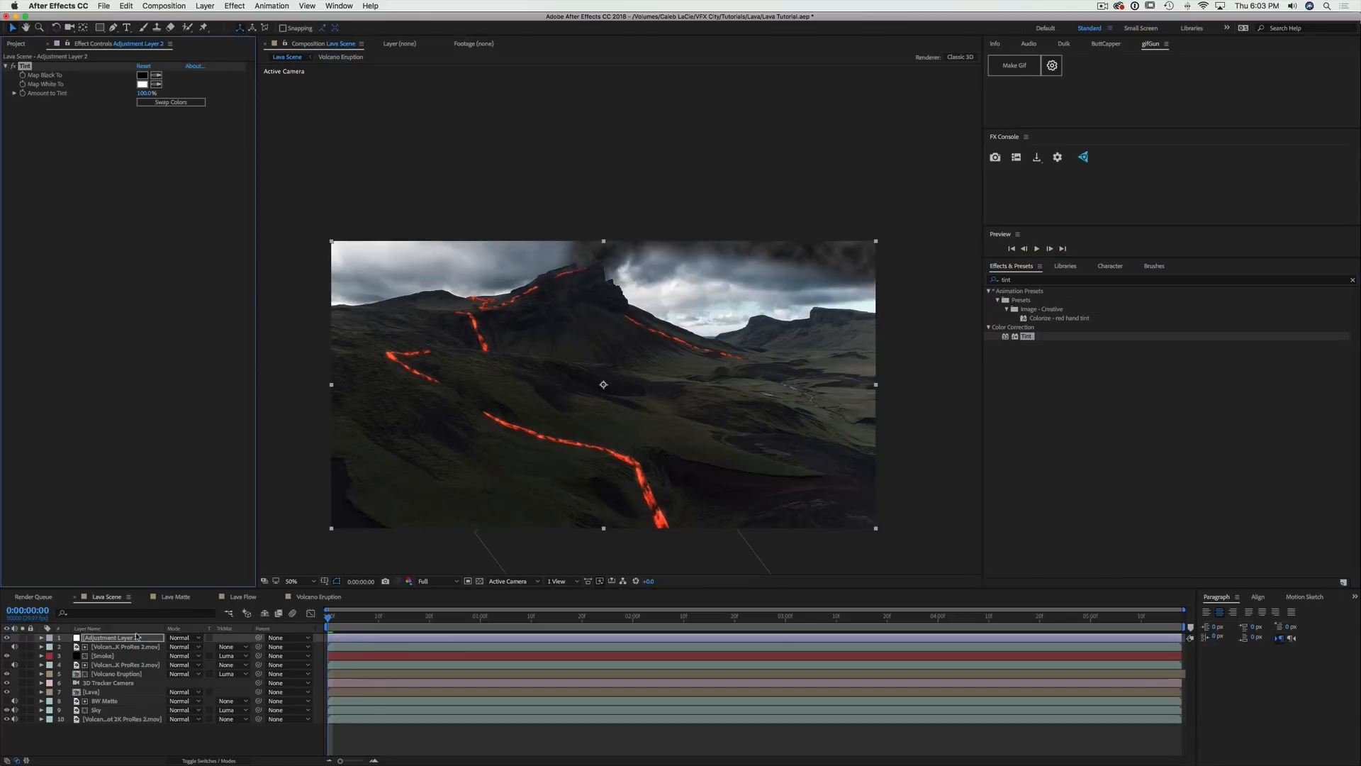
{"action": "left_click_drag", "start_coordinate": [146, 93], "coordinate": [72, 95]}
{"action": "left_click", "coordinate": [964, 473]}
{"action": "scroll", "coordinate": [872, 475], "scroll_direction": "down", "scroll_amount": 2}
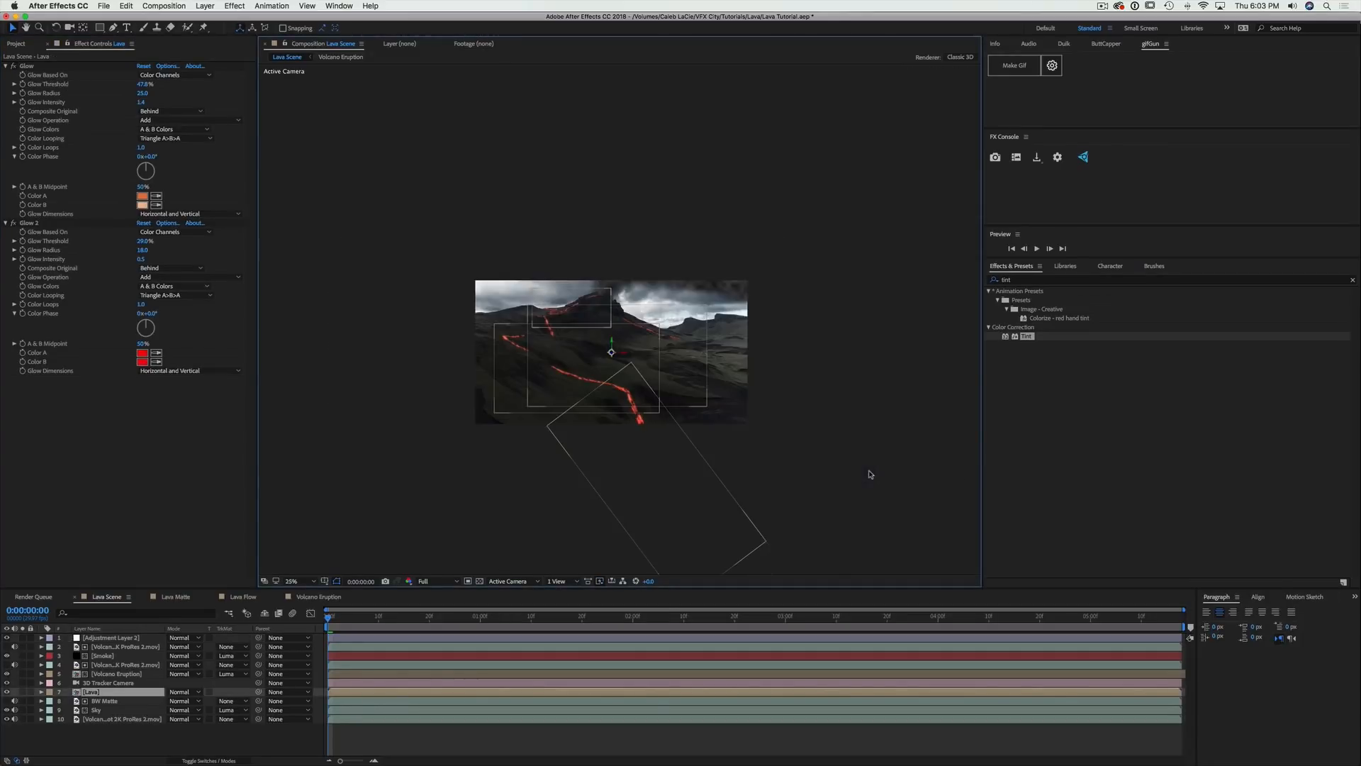
{"action": "left_click", "coordinate": [250, 733]}
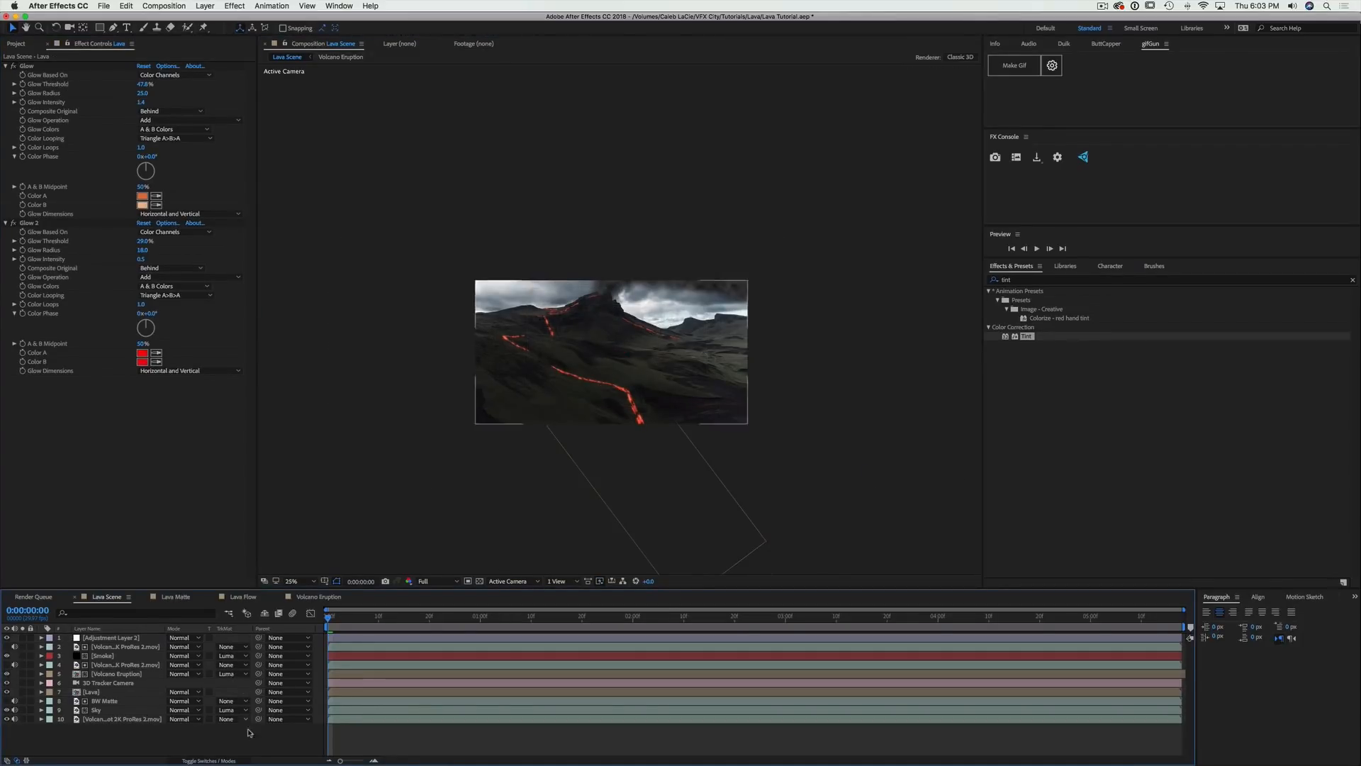
{"action": "scroll", "coordinate": [489, 300], "scroll_direction": "up", "scroll_amount": 2}
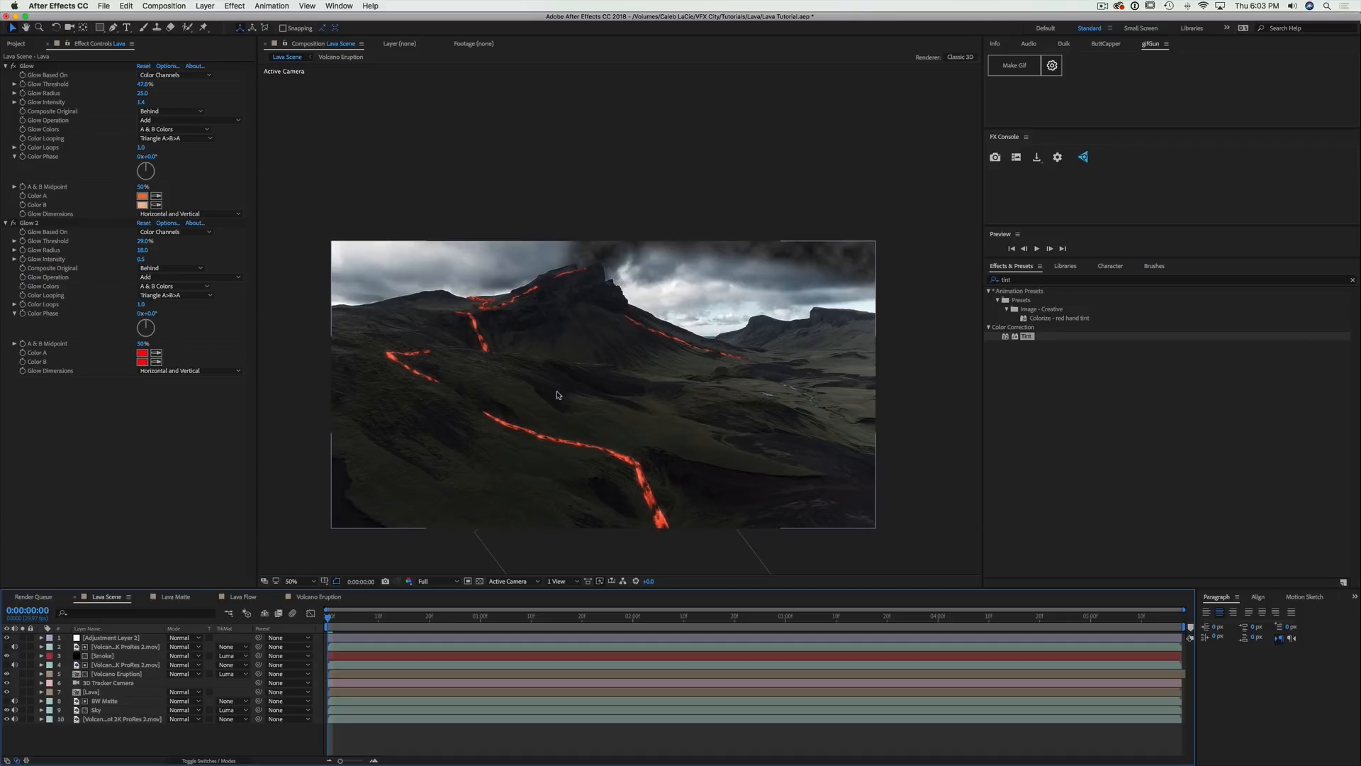
Find the Curves effect and apply it to the Lava layer below its two Glow effects
{"action": "left_click", "coordinate": [1042, 280]}
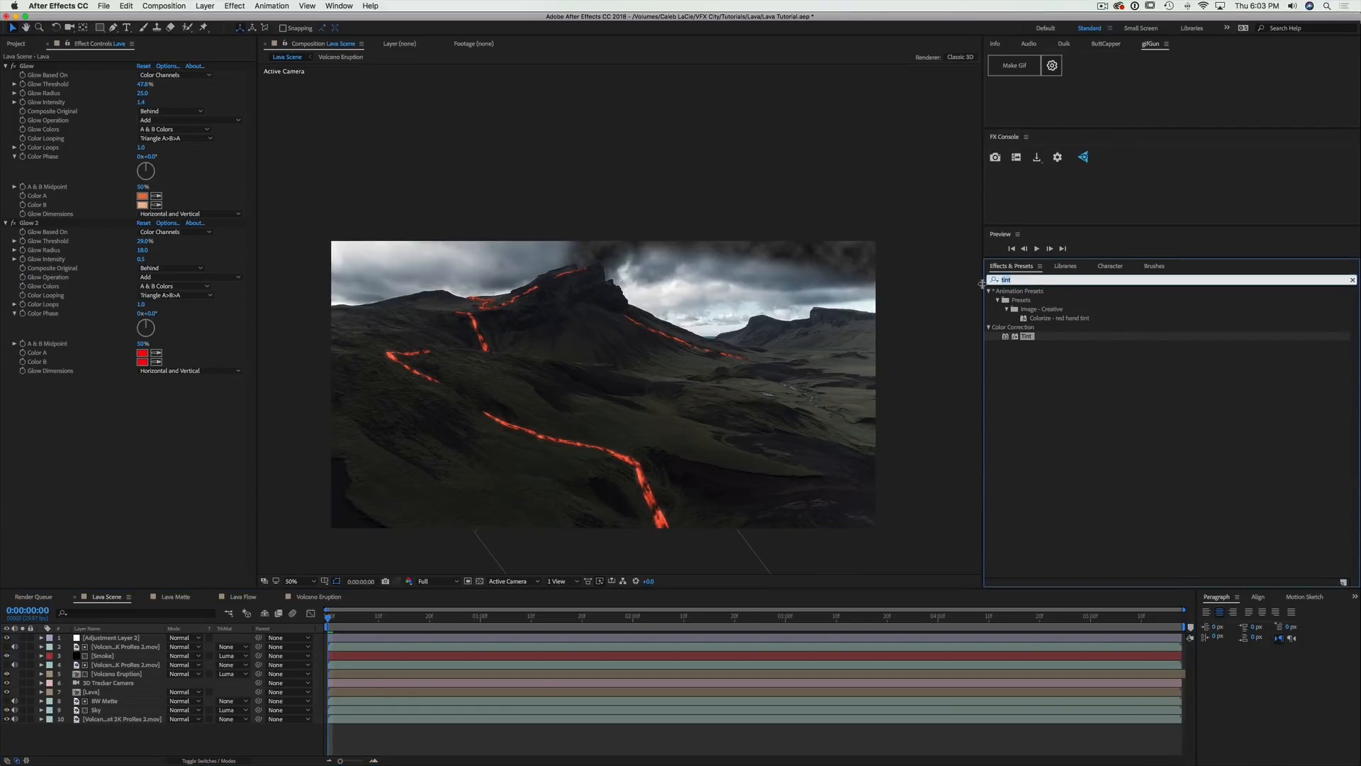
{"action": "type", "text": "curver"}
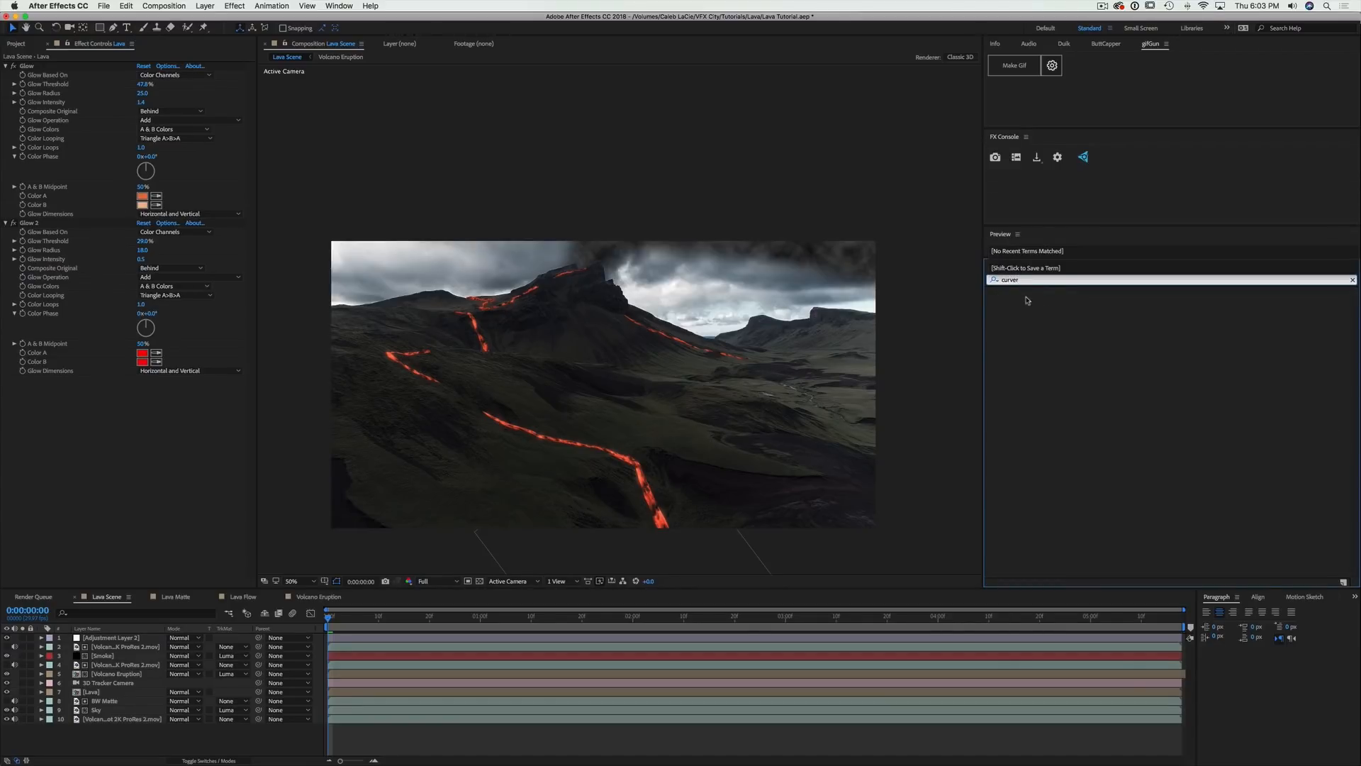
{"action": "key", "text": "BackSpace"}
{"action": "type", "text": "s"}
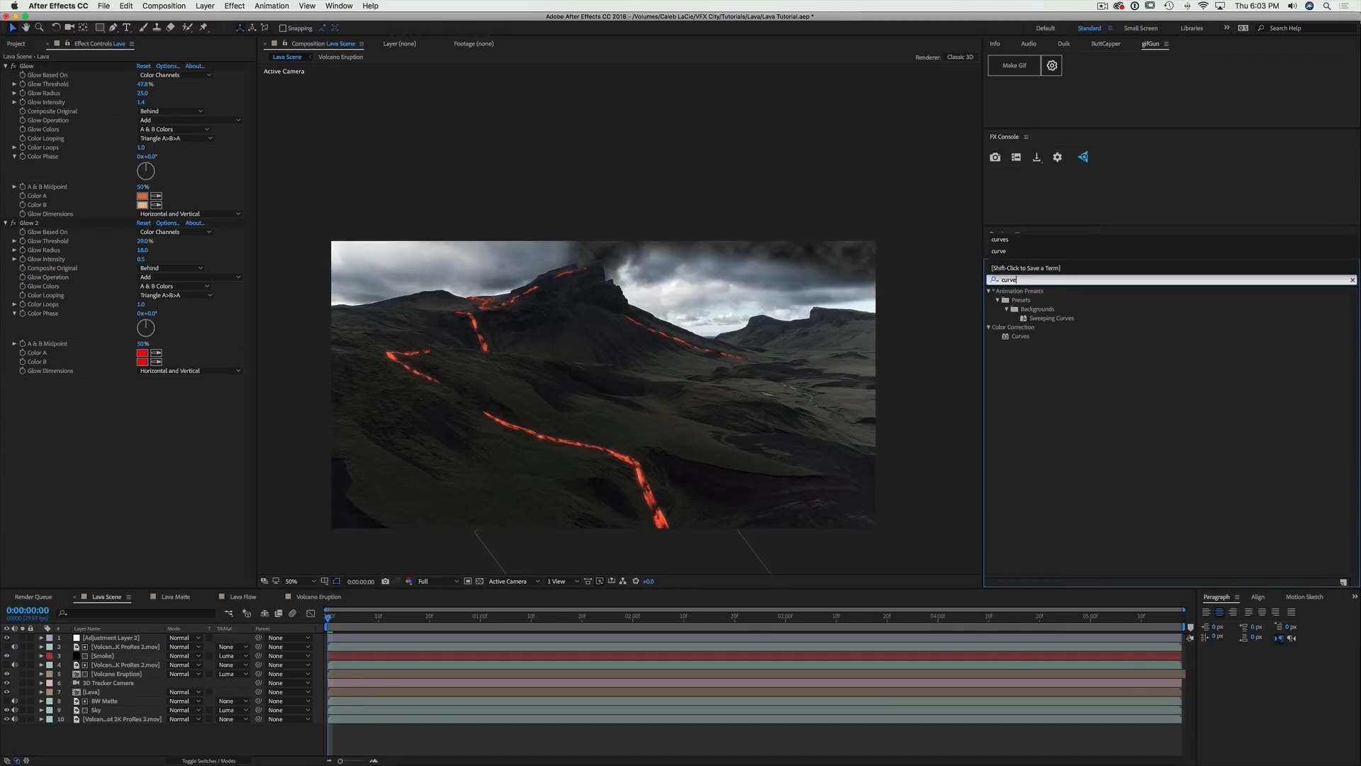
{"action": "left_click_drag", "start_coordinate": [1021, 336], "coordinate": [103, 694]}
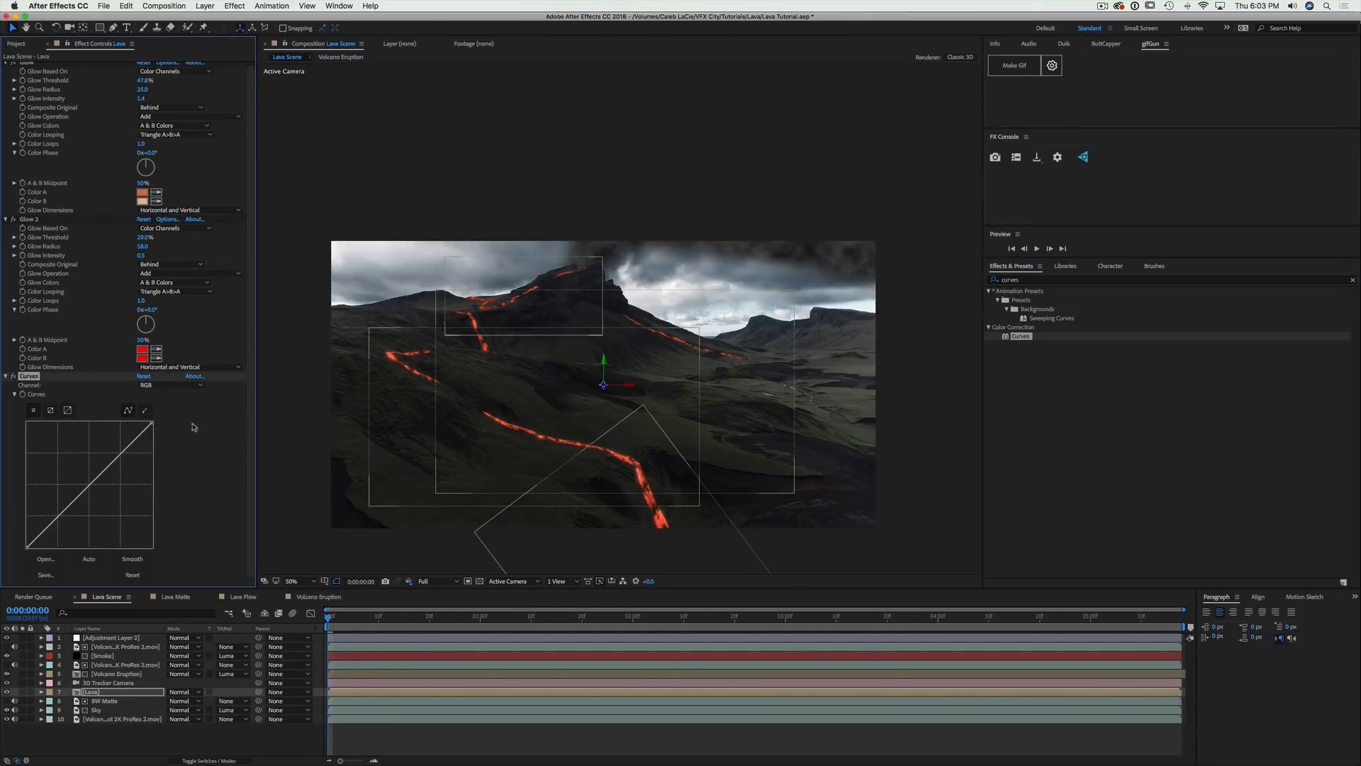
View only the green channel and adjust the Lava layer's green curve, pulling the highlights down and lifting the shadows slightly
{"action": "left_click", "coordinate": [410, 581]}
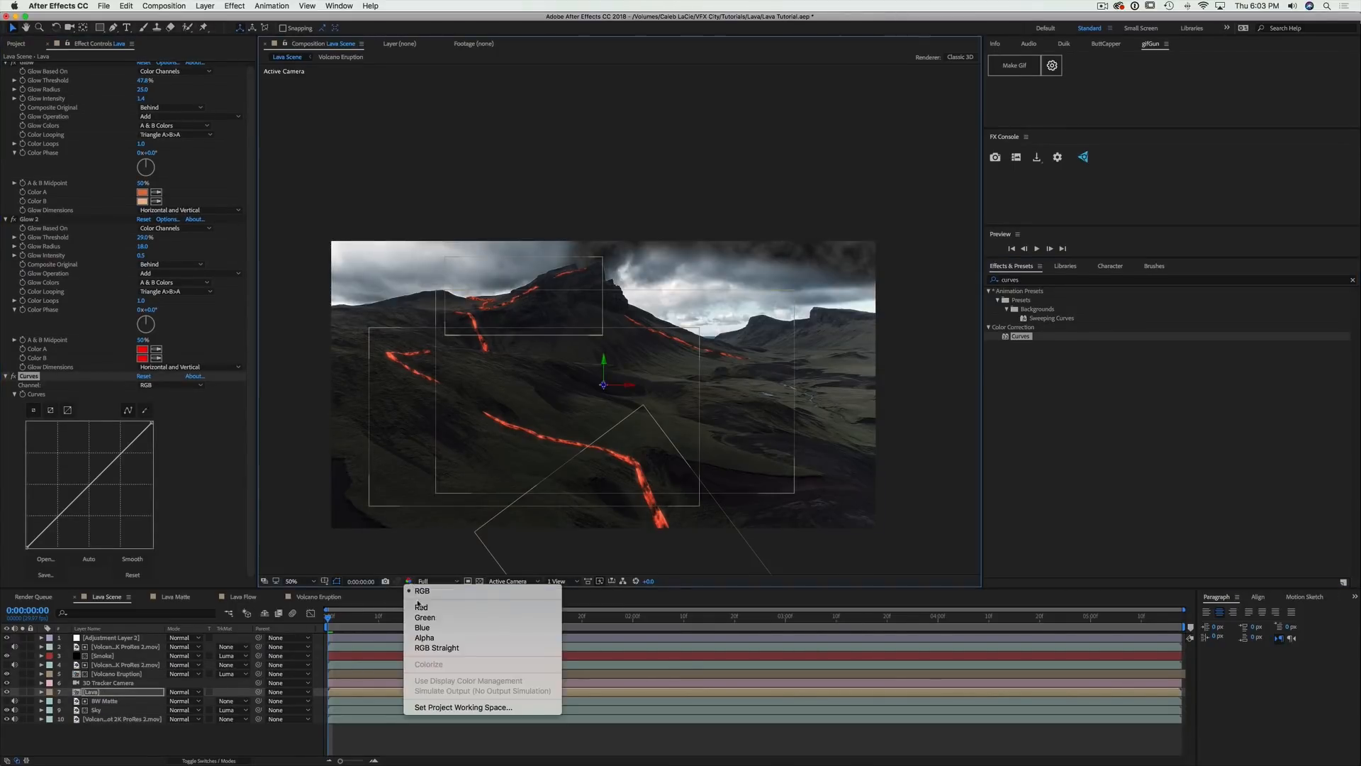
{"action": "left_click", "coordinate": [425, 617]}
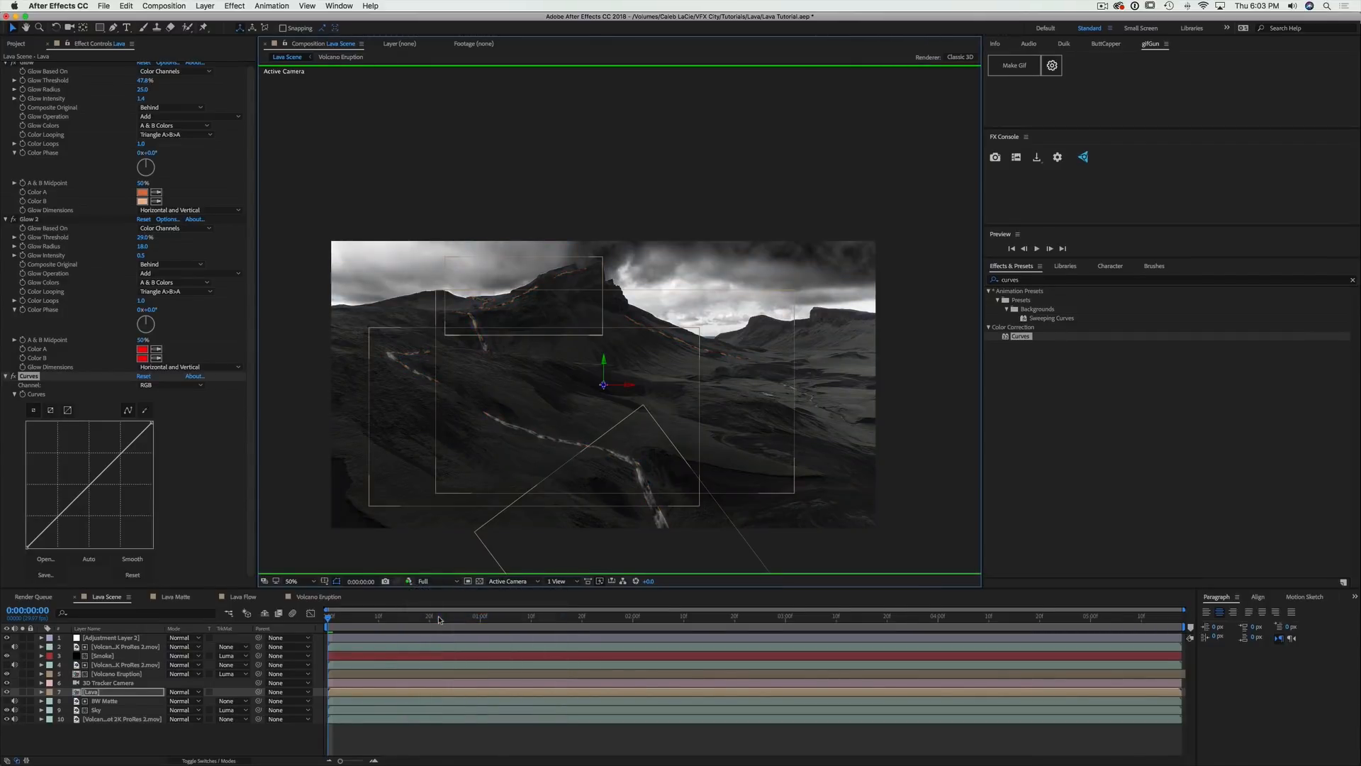
{"action": "left_click", "coordinate": [164, 386]}
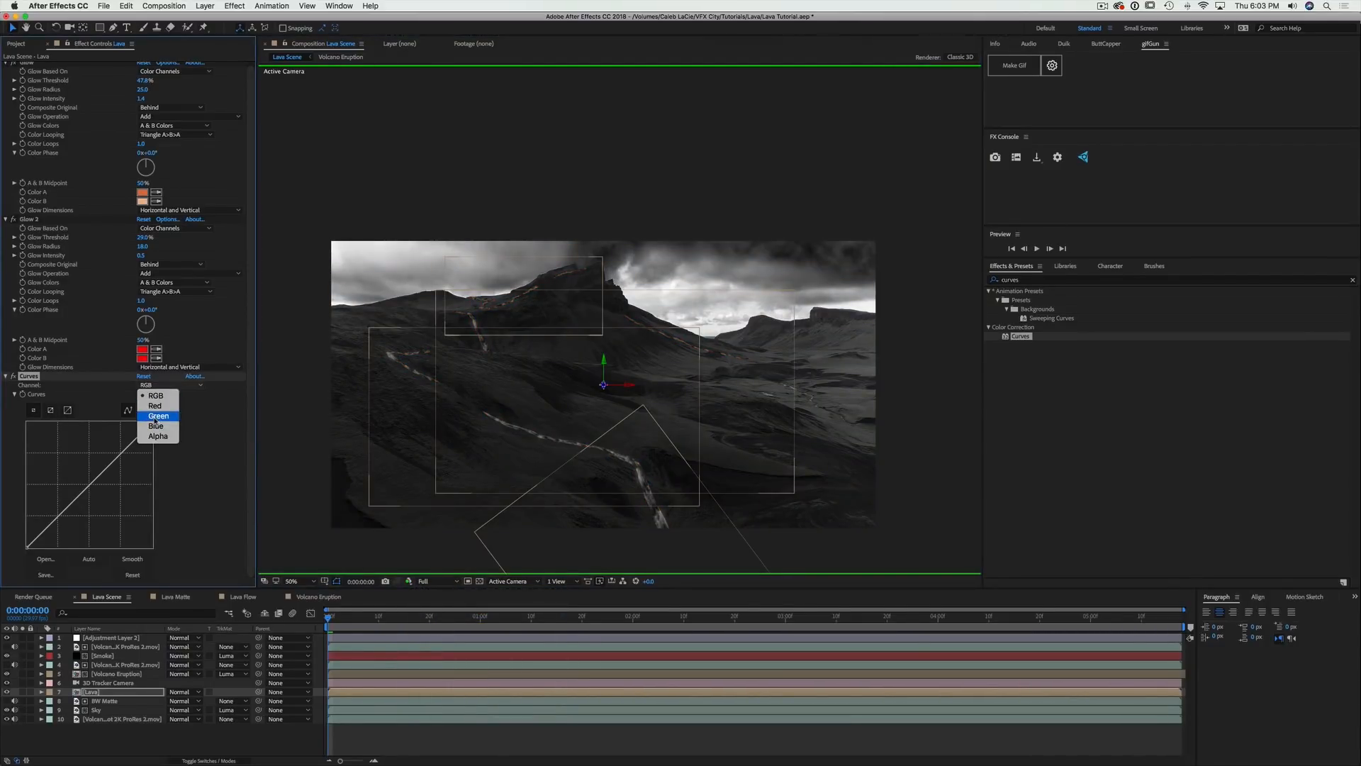
{"action": "left_click", "coordinate": [160, 416]}
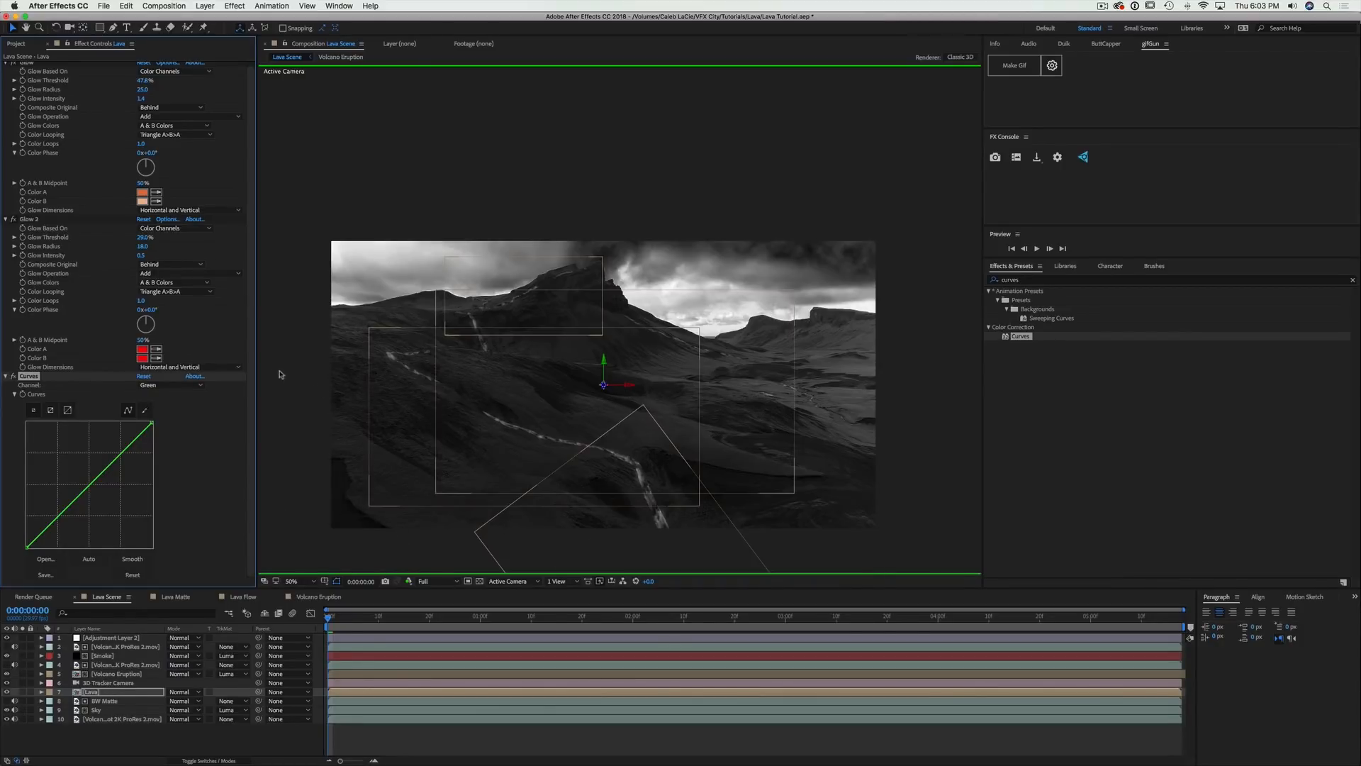
{"action": "scroll", "coordinate": [649, 432], "scroll_direction": "up", "scroll_amount": 2}
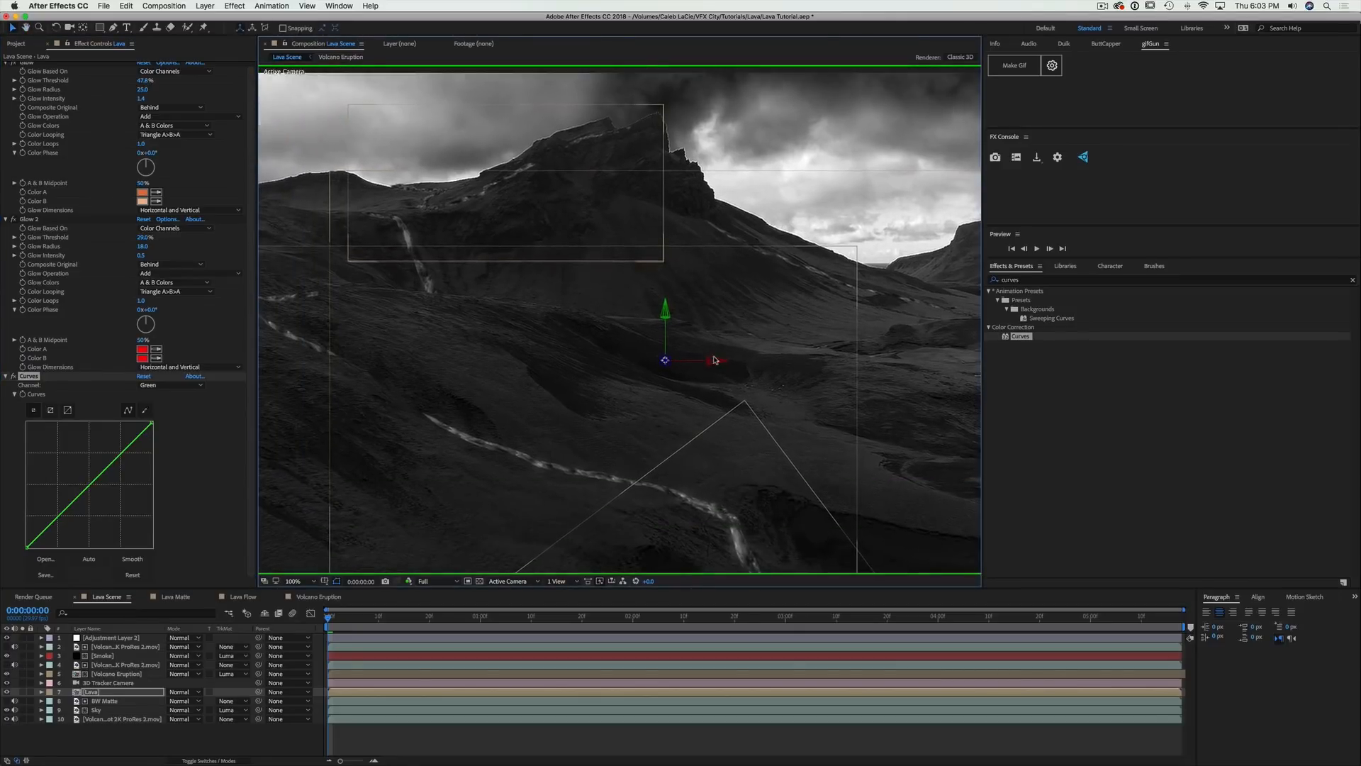
{"action": "scroll", "coordinate": [715, 360], "scroll_direction": "down", "scroll_amount": 2}
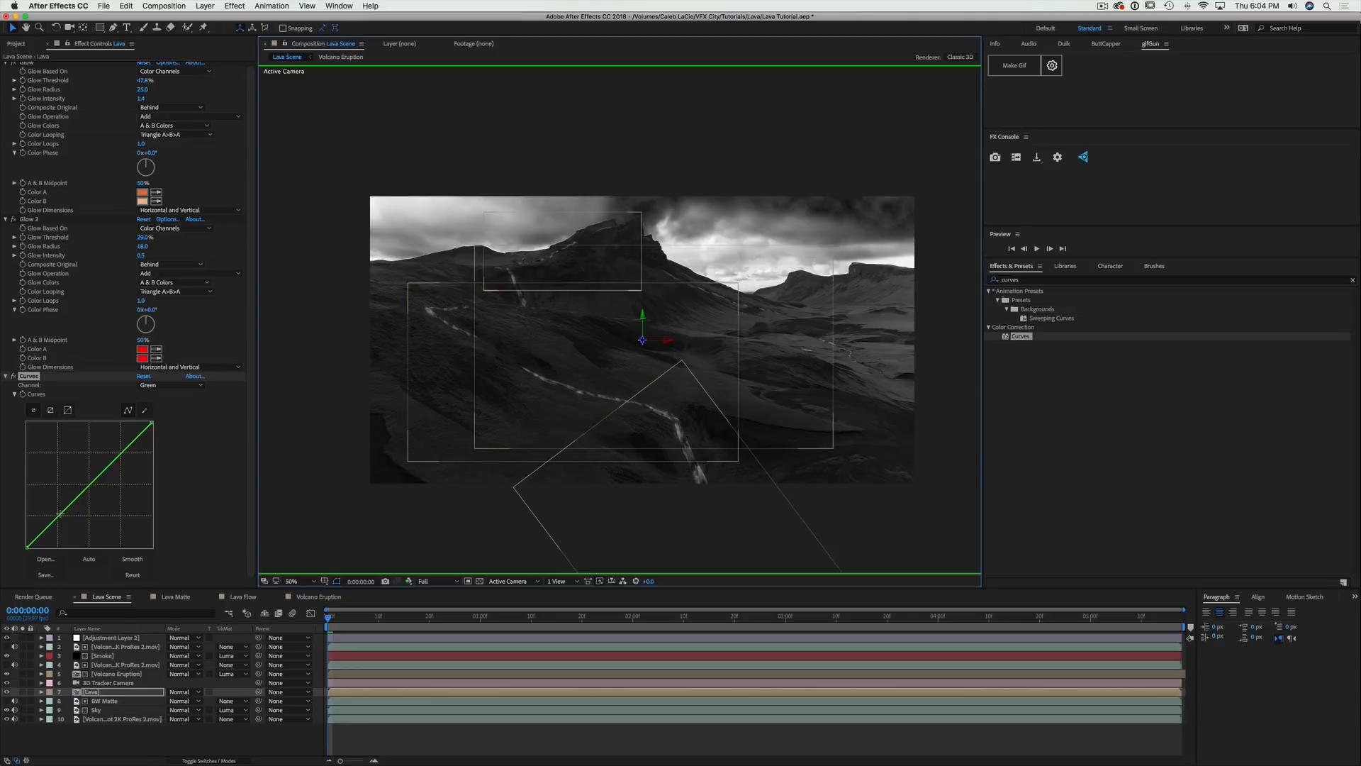
{"action": "mouse_move", "coordinate": [61, 513]}
{"action": "left_mouse_down"}
{"action": "mouse_move", "coordinate": [65, 528]}
{"action": "mouse_move", "coordinate": [63, 516]}
{"action": "left_mouse_up"}
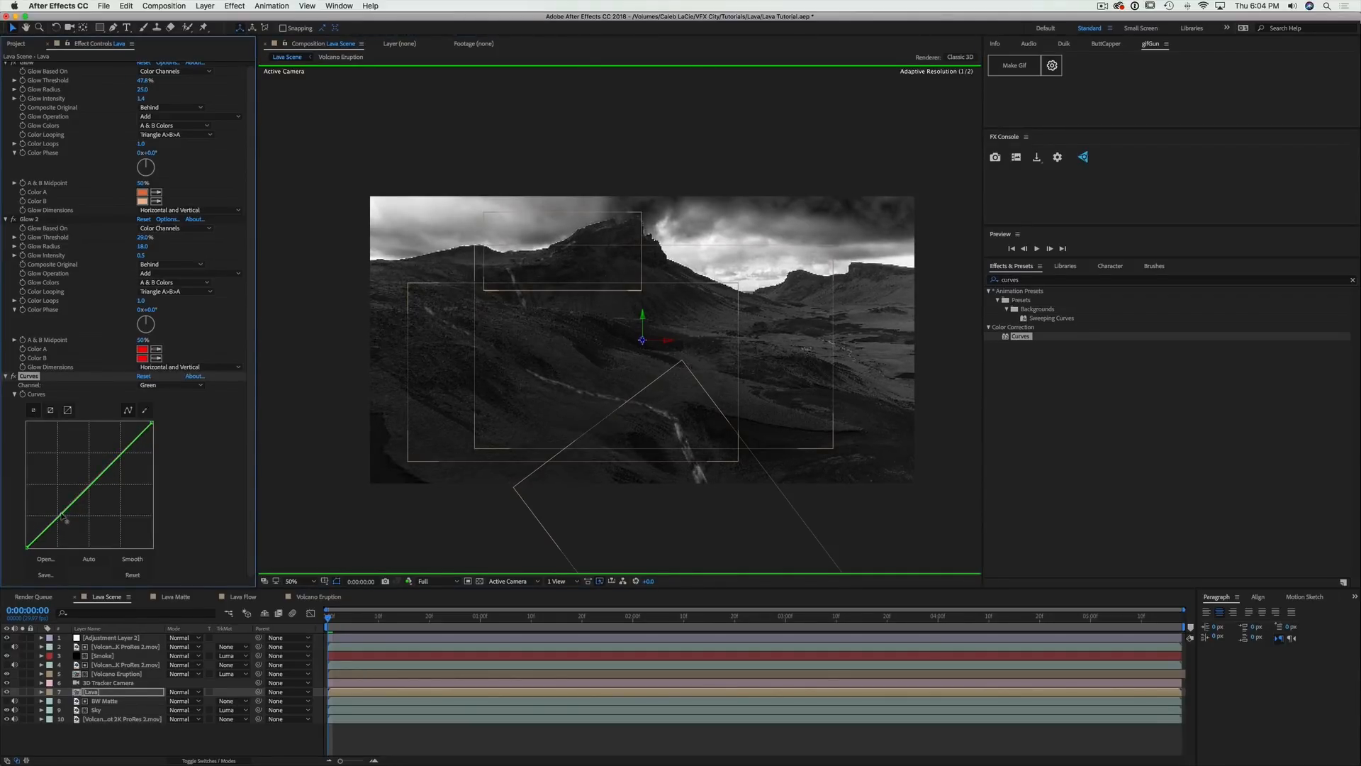
{"action": "left_click_drag", "start_coordinate": [110, 464], "coordinate": [126, 473]}
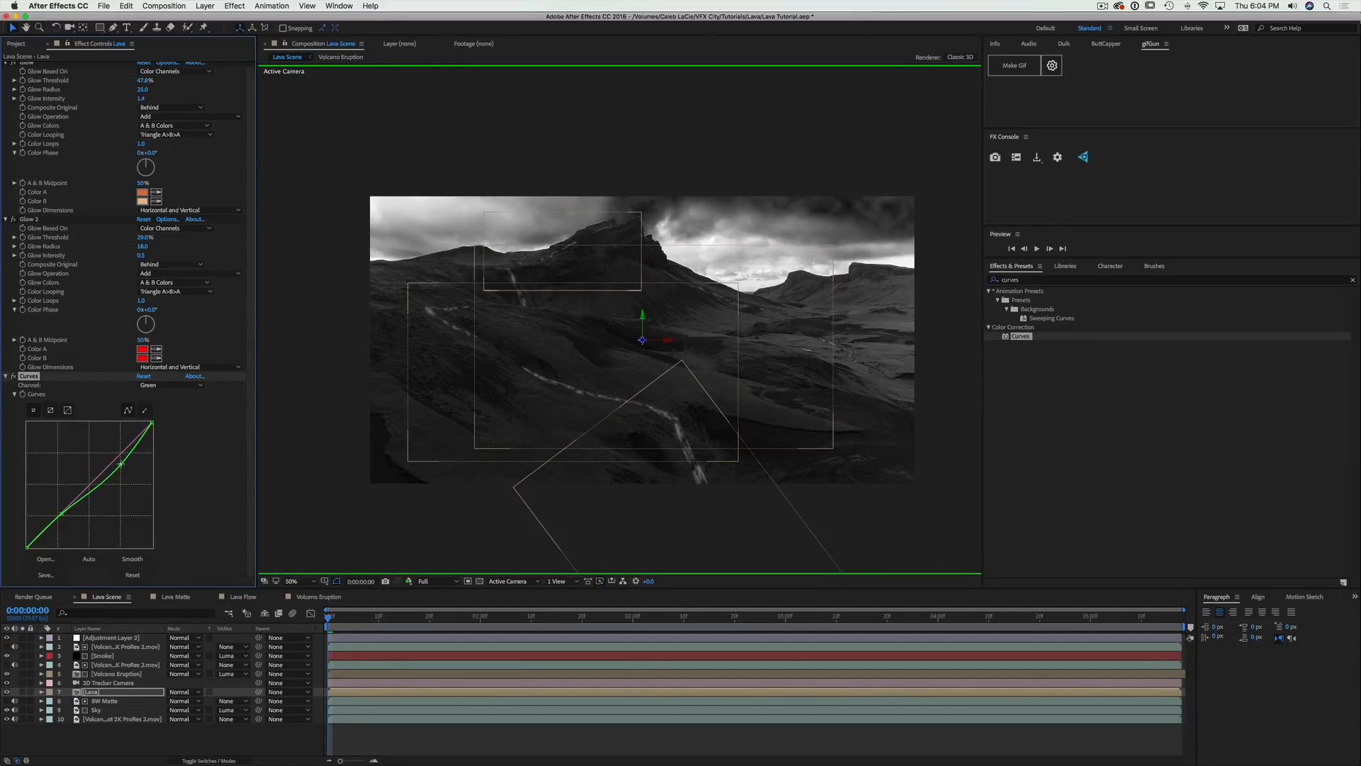
{"action": "left_click_drag", "start_coordinate": [62, 513], "coordinate": [61, 507]}
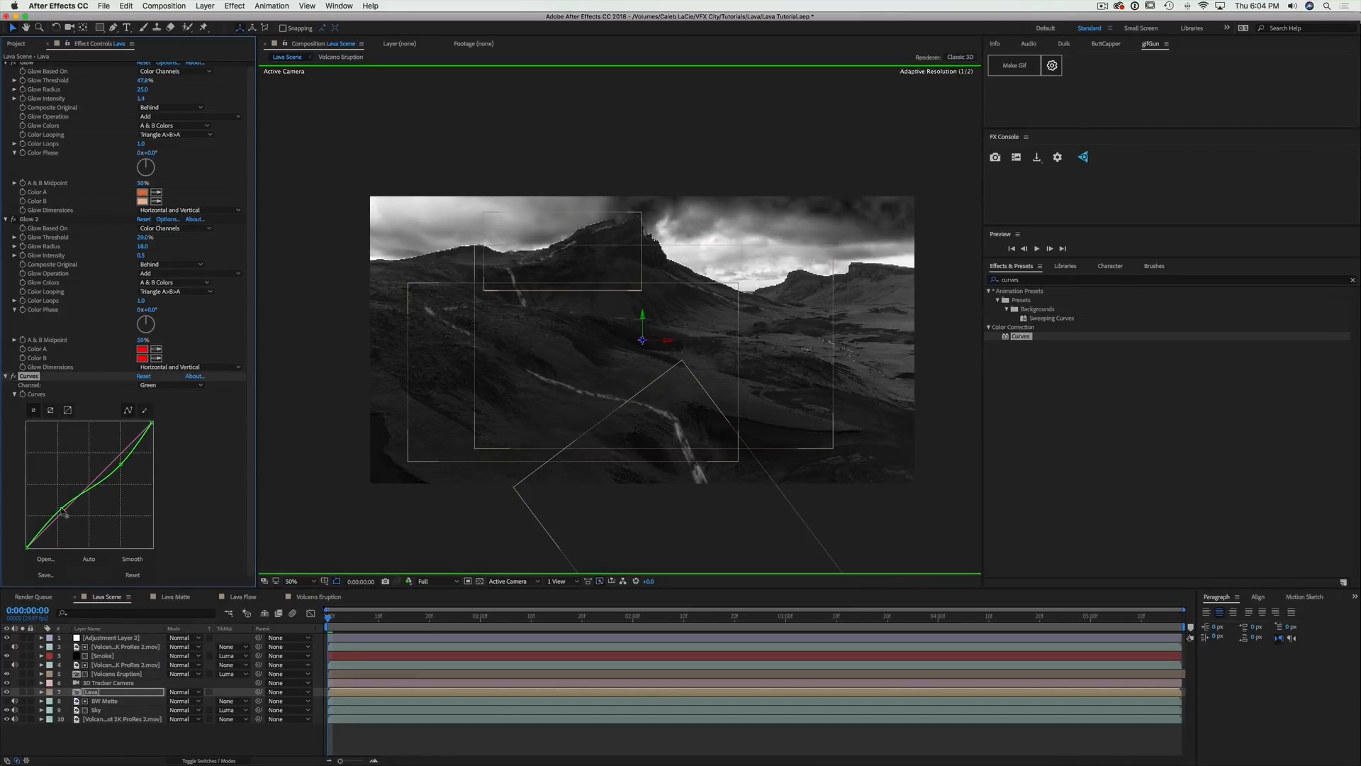
View only the blue channel and raise the midtones of the Lava layer's blue curve slightly to match the surrounding scene
{"action": "left_click", "coordinate": [409, 583]}
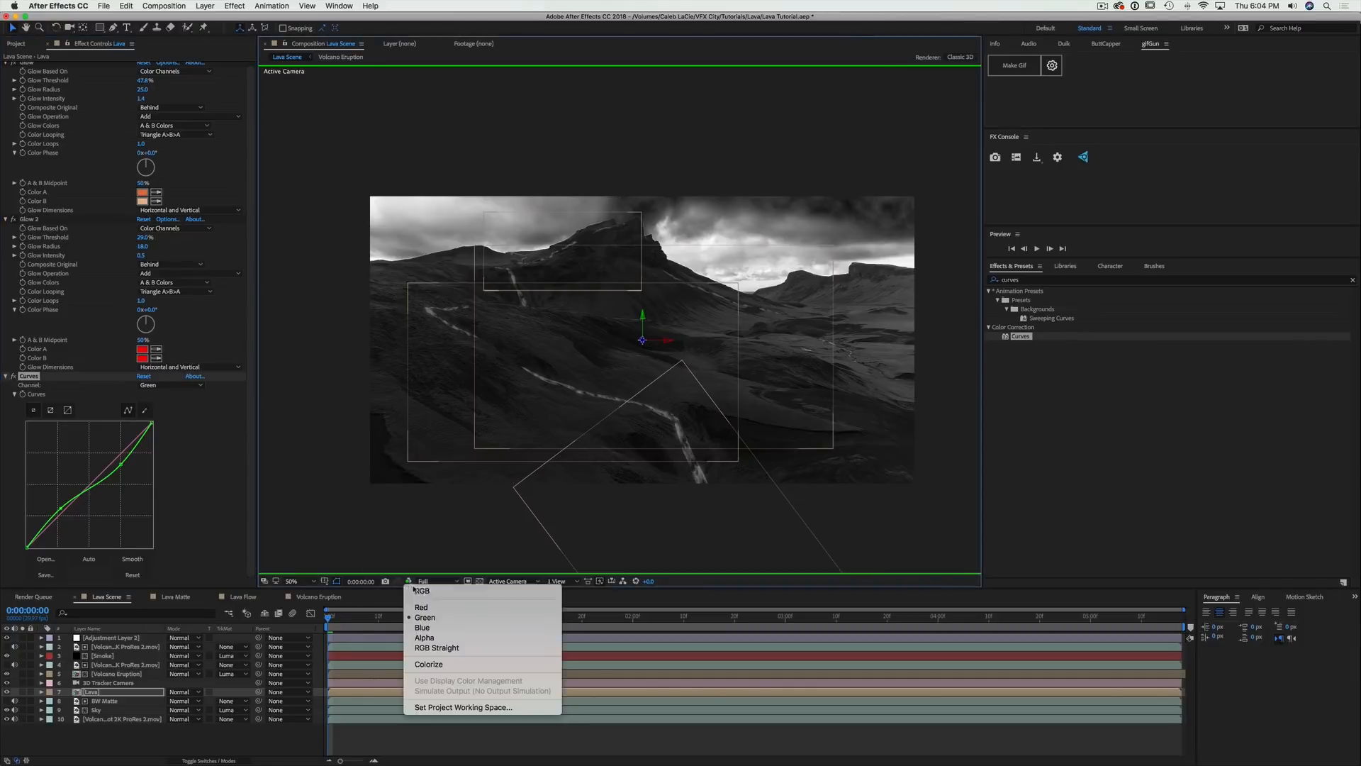
{"action": "left_click", "coordinate": [422, 628]}
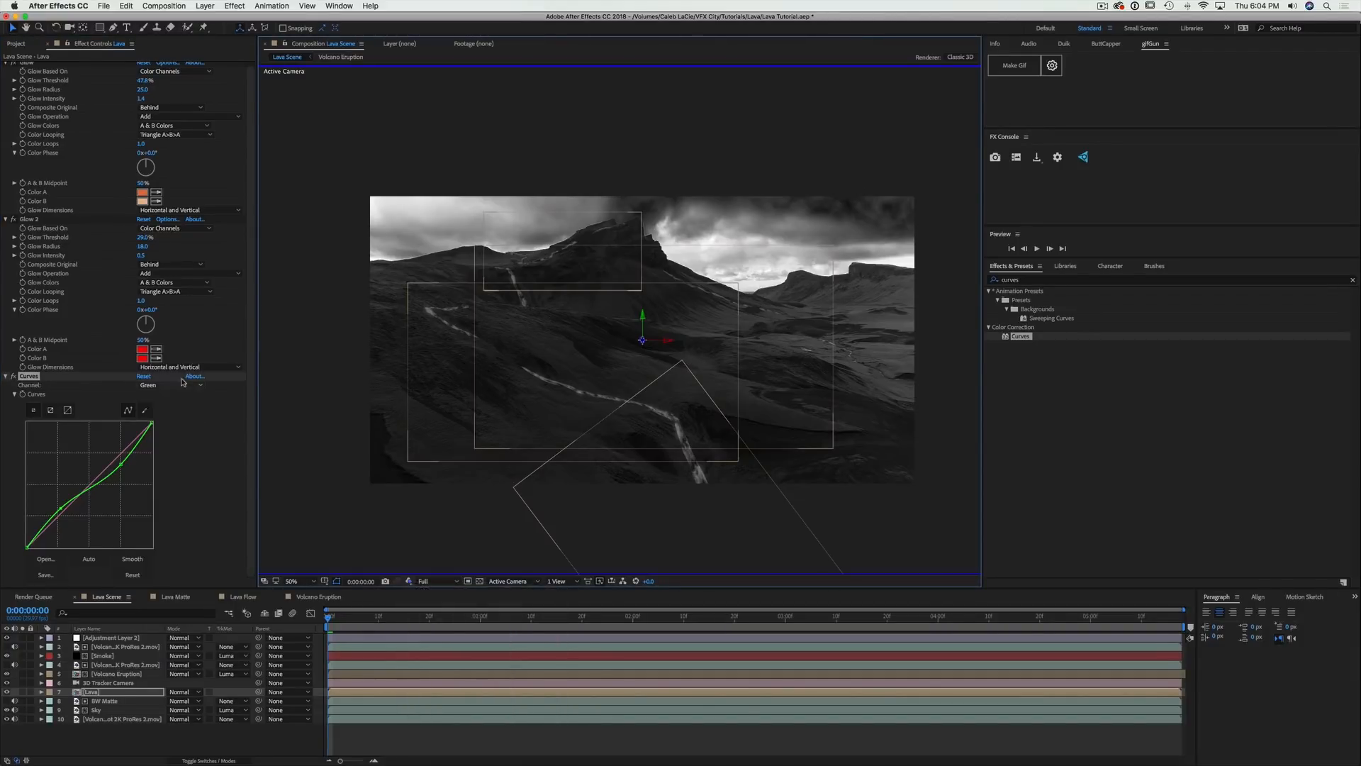
{"action": "left_click", "coordinate": [177, 385]}
{"action": "left_click", "coordinate": [164, 407]}
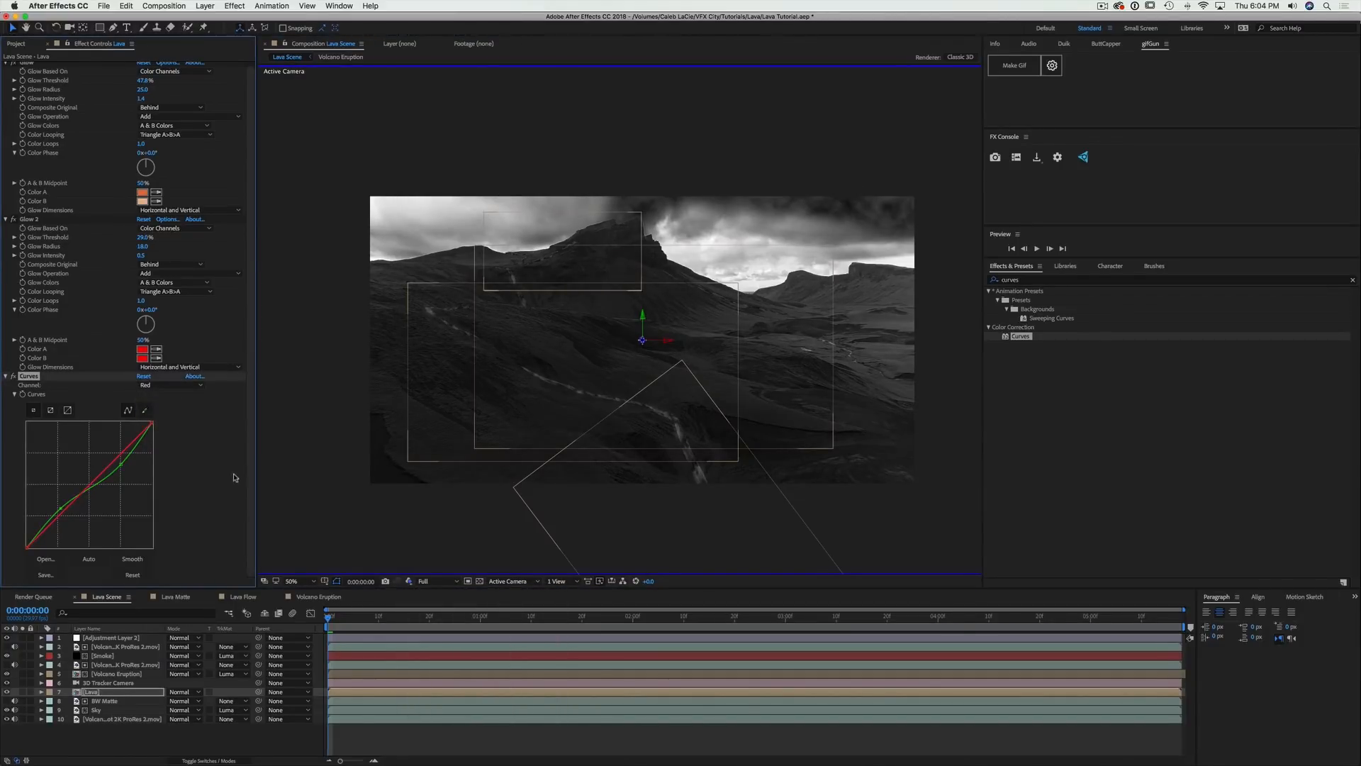
{"action": "left_click", "coordinate": [157, 387]}
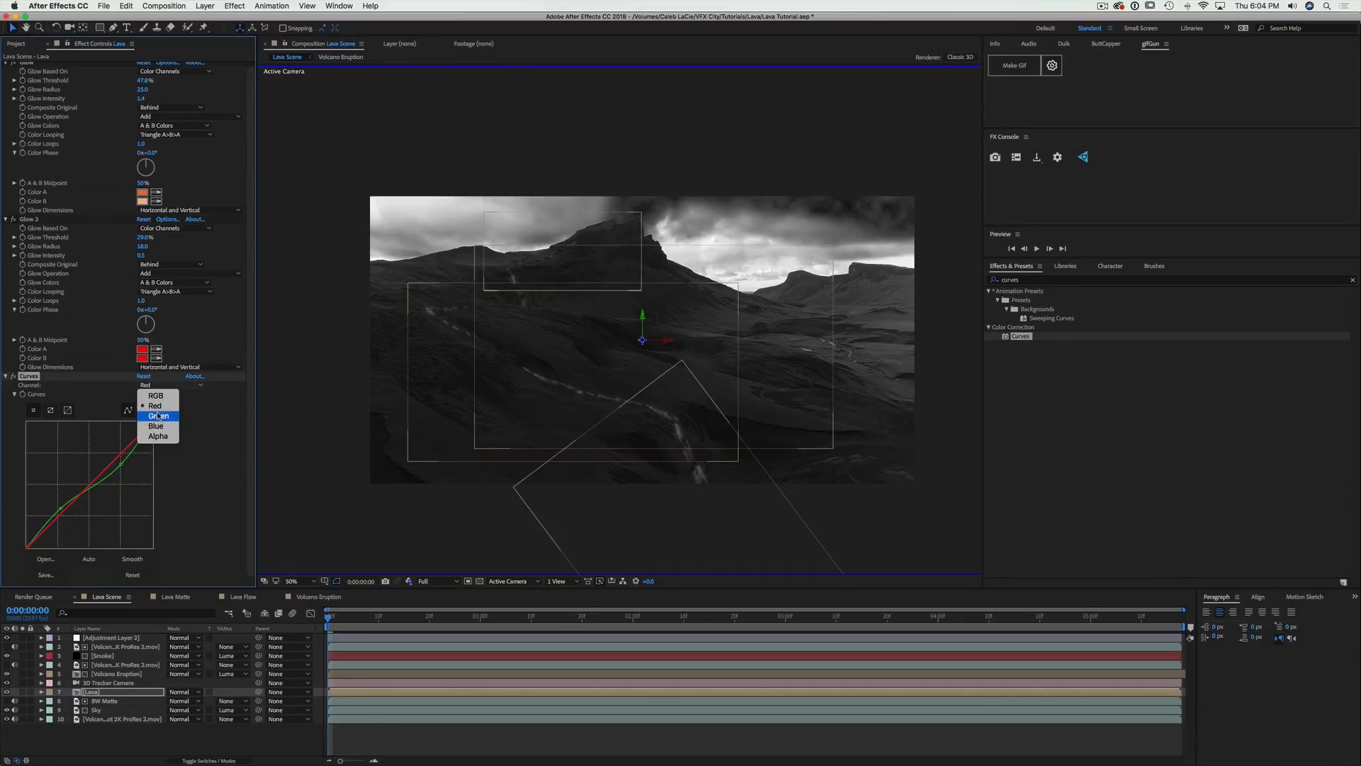
{"action": "left_click", "coordinate": [158, 426]}
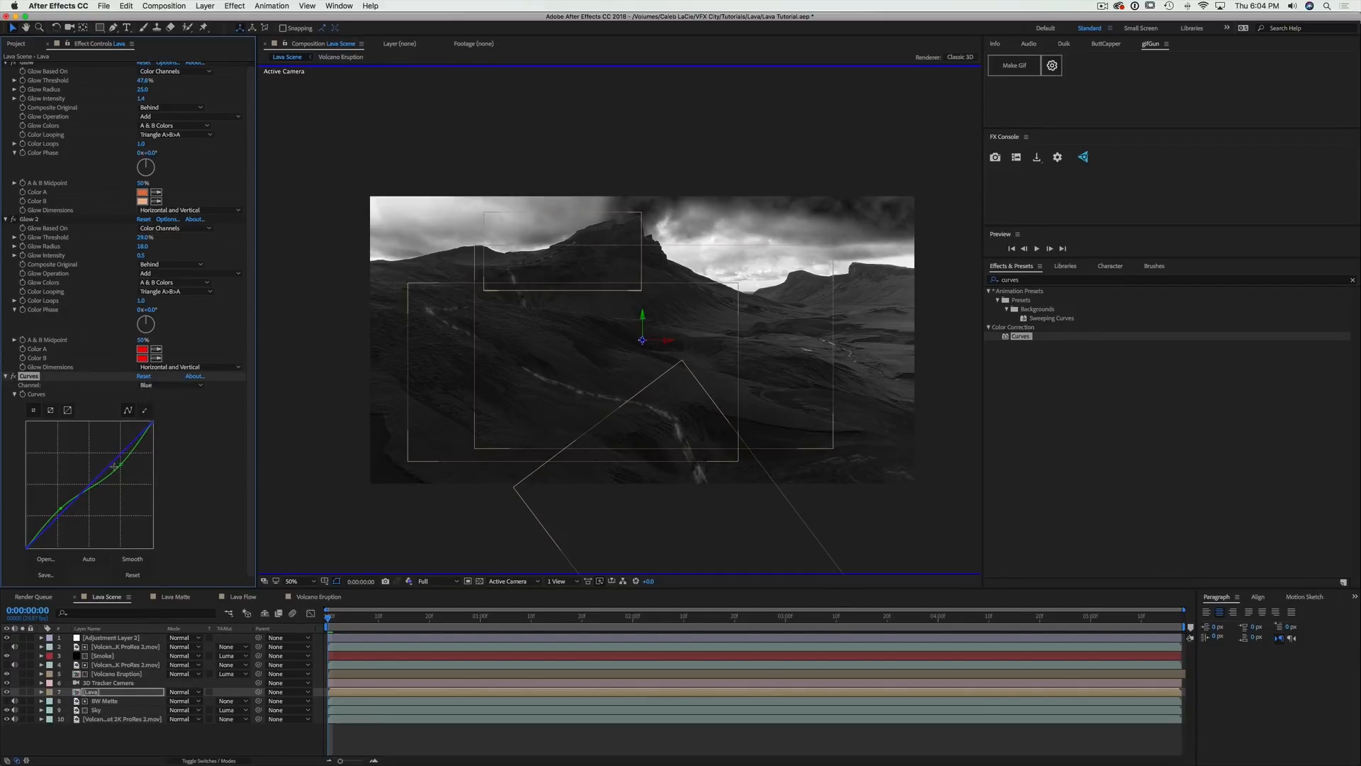
{"action": "mouse_move", "coordinate": [113, 462]}
{"action": "left_mouse_down"}
{"action": "mouse_move", "coordinate": [80, 454]}
{"action": "mouse_move", "coordinate": [90, 461]}
{"action": "left_mouse_up"}
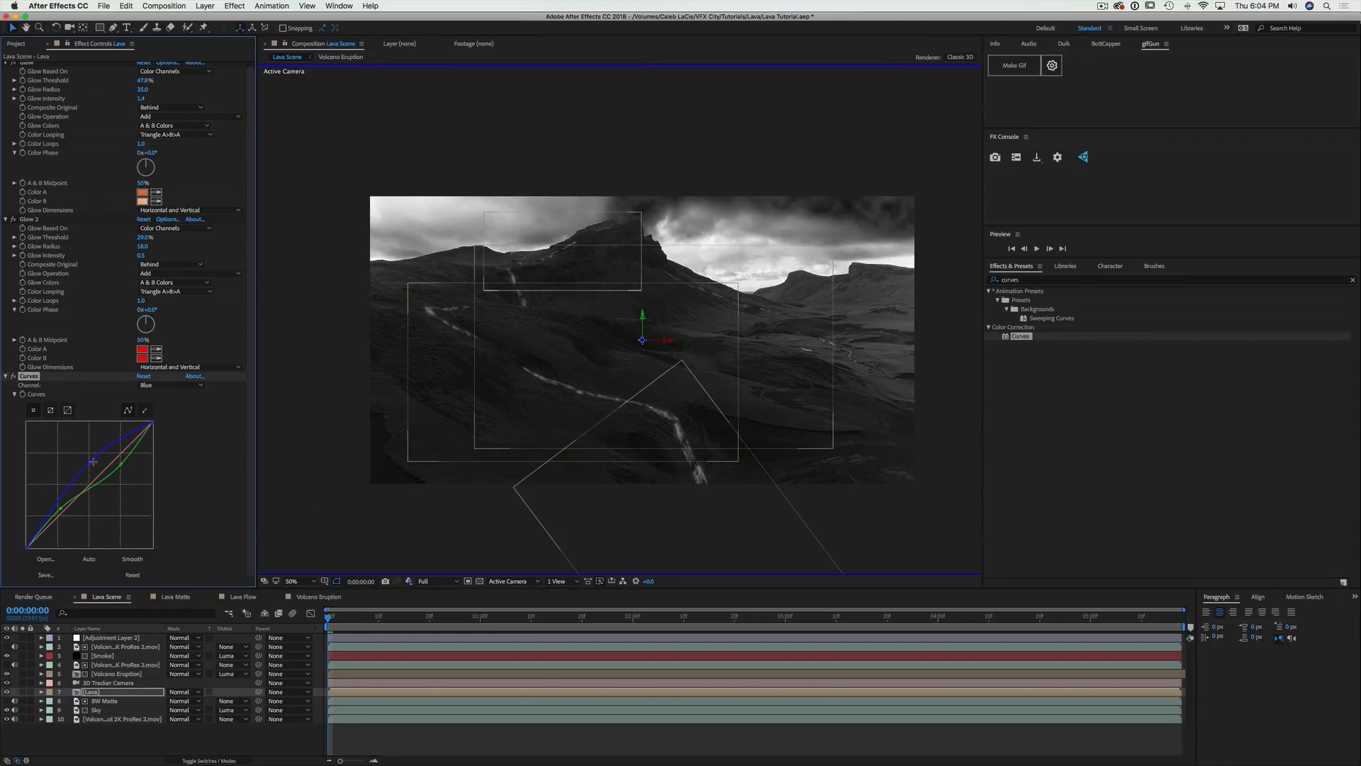
{"action": "left_click_drag", "start_coordinate": [93, 461], "coordinate": [94, 466]}
{"action": "left_click_drag", "start_coordinate": [27, 546], "coordinate": [27, 541]}
{"action": "left_click_drag", "start_coordinate": [90, 464], "coordinate": [95, 474]}
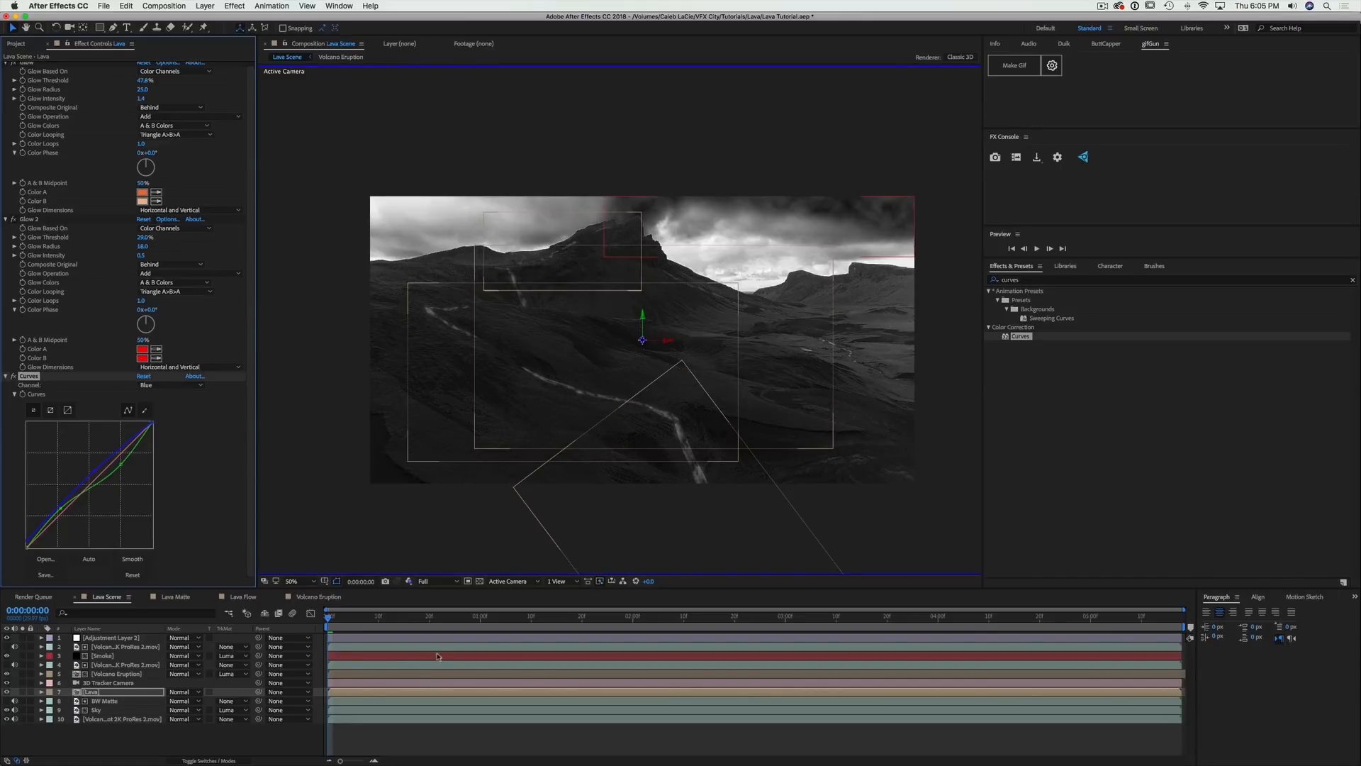
View only the red channel and pull down the Lava layer's red curve, lowering its white endpoint, midtones and shadows
{"action": "left_click", "coordinate": [423, 581]}
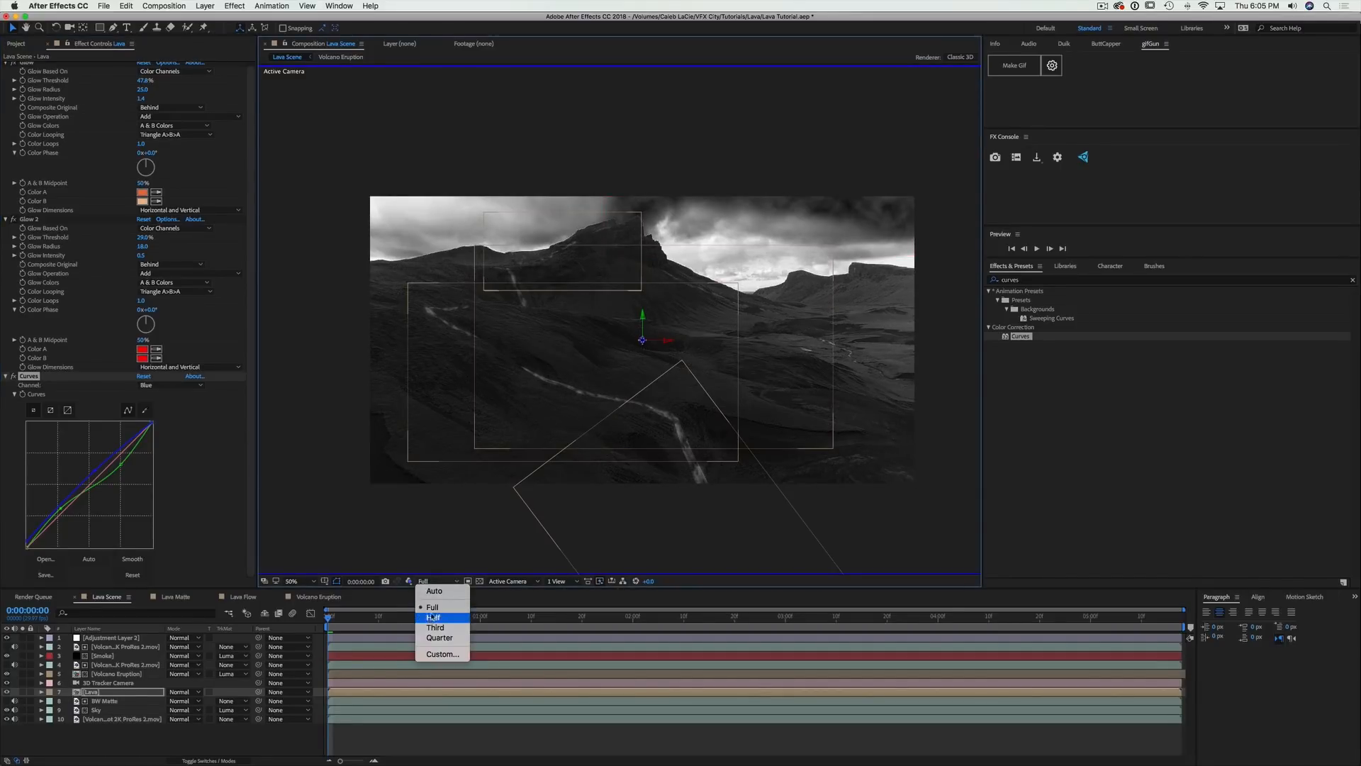
{"action": "left_click", "coordinate": [414, 581]}
{"action": "left_click", "coordinate": [409, 582]}
{"action": "left_click", "coordinate": [421, 608]}
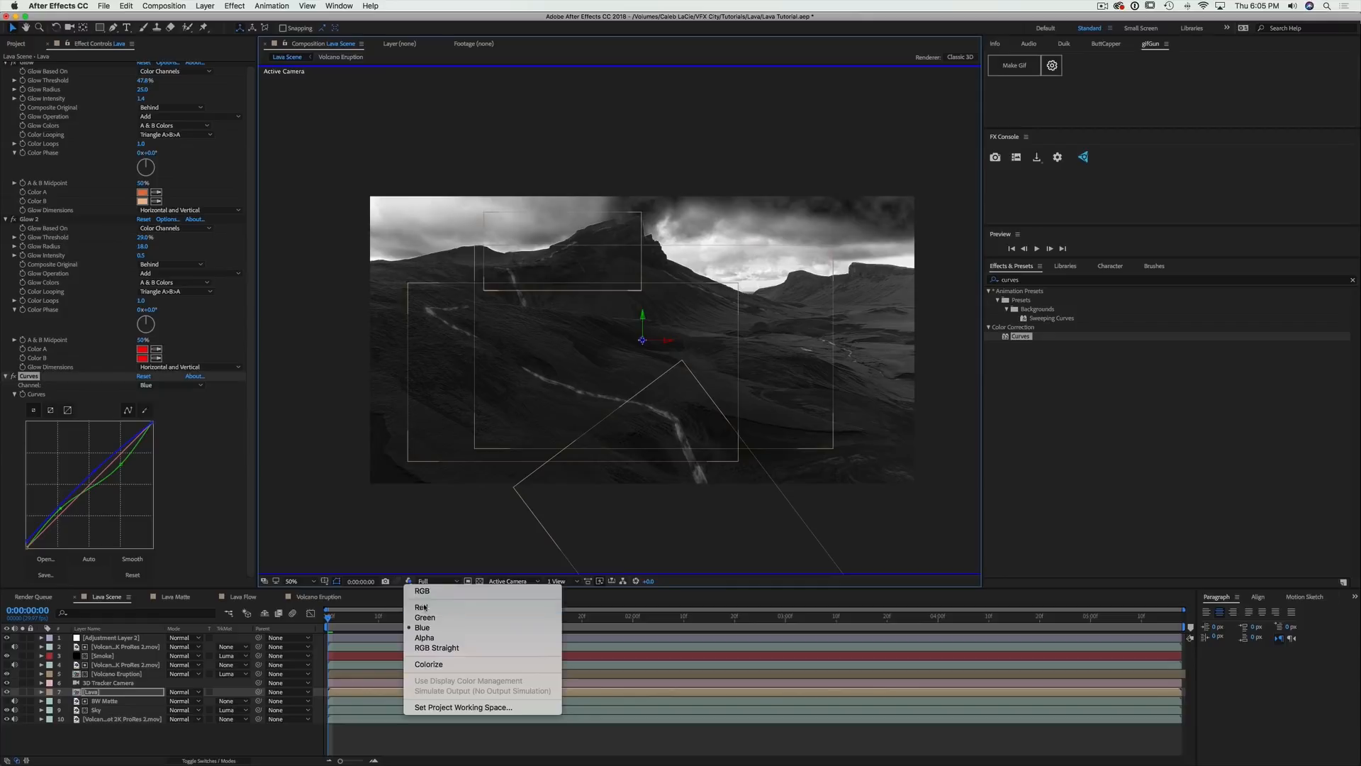
{"action": "left_click", "coordinate": [173, 385]}
{"action": "left_click", "coordinate": [165, 405]}
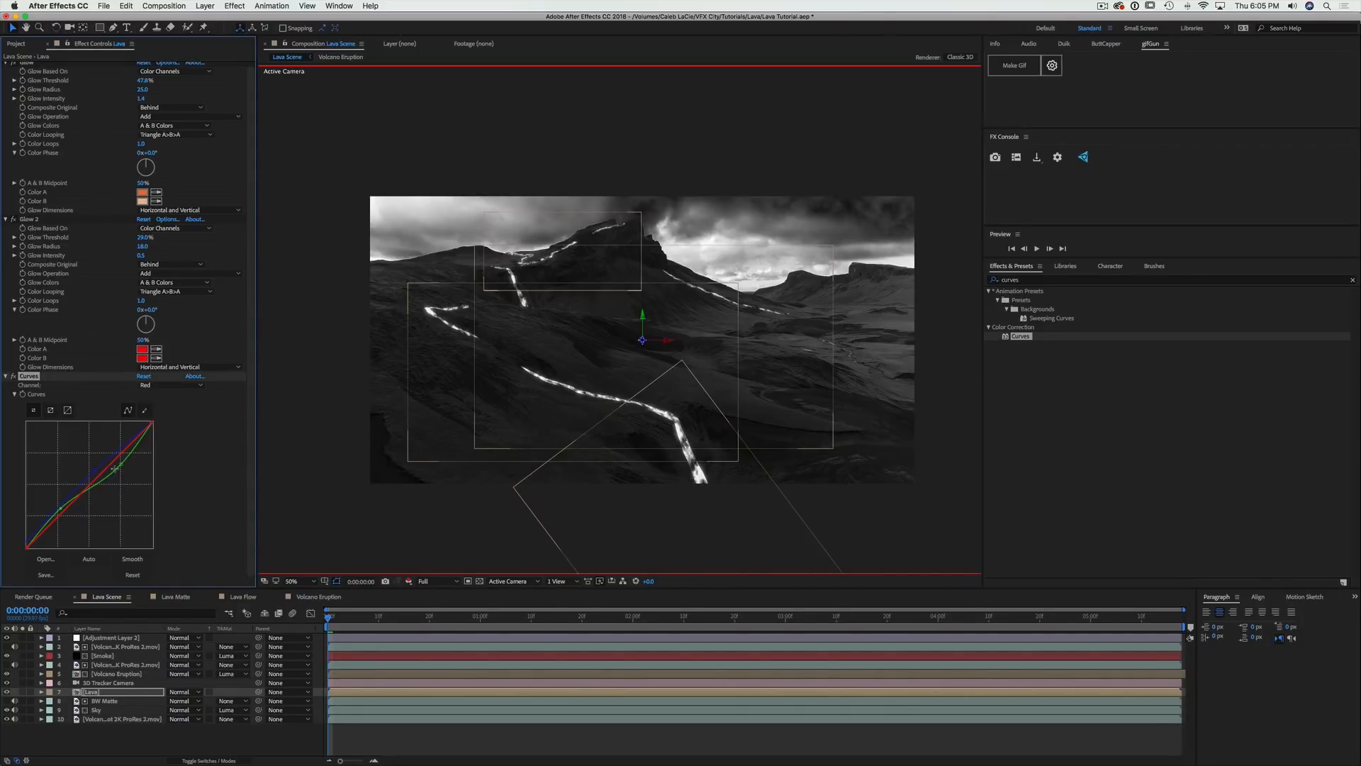
{"action": "mouse_move", "coordinate": [108, 466]}
{"action": "left_mouse_down"}
{"action": "mouse_move", "coordinate": [126, 488]}
{"action": "mouse_move", "coordinate": [118, 468]}
{"action": "left_mouse_up"}
{"action": "left_click_drag", "start_coordinate": [153, 425], "coordinate": [158, 437]}
{"action": "left_click_drag", "start_coordinate": [63, 513], "coordinate": [69, 523]}
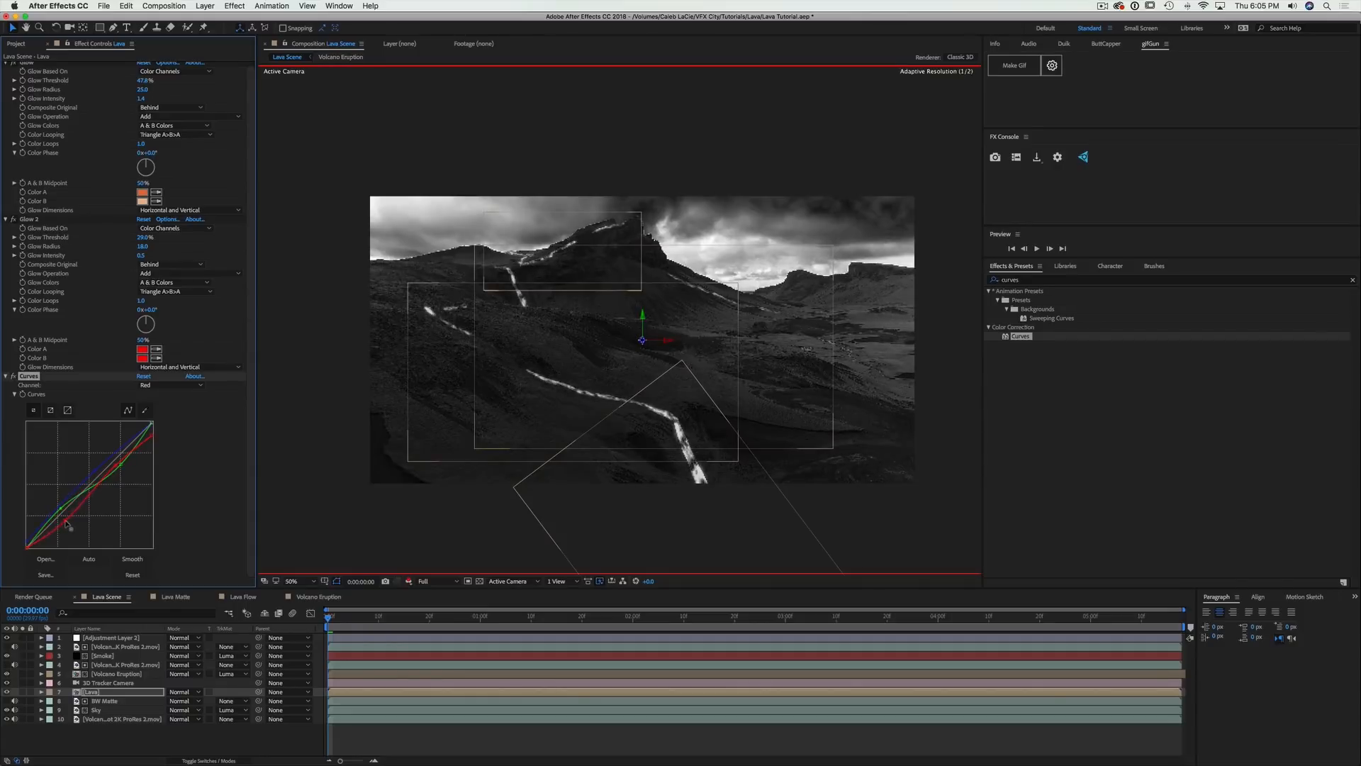
{"action": "left_click_drag", "start_coordinate": [116, 471], "coordinate": [159, 454]}
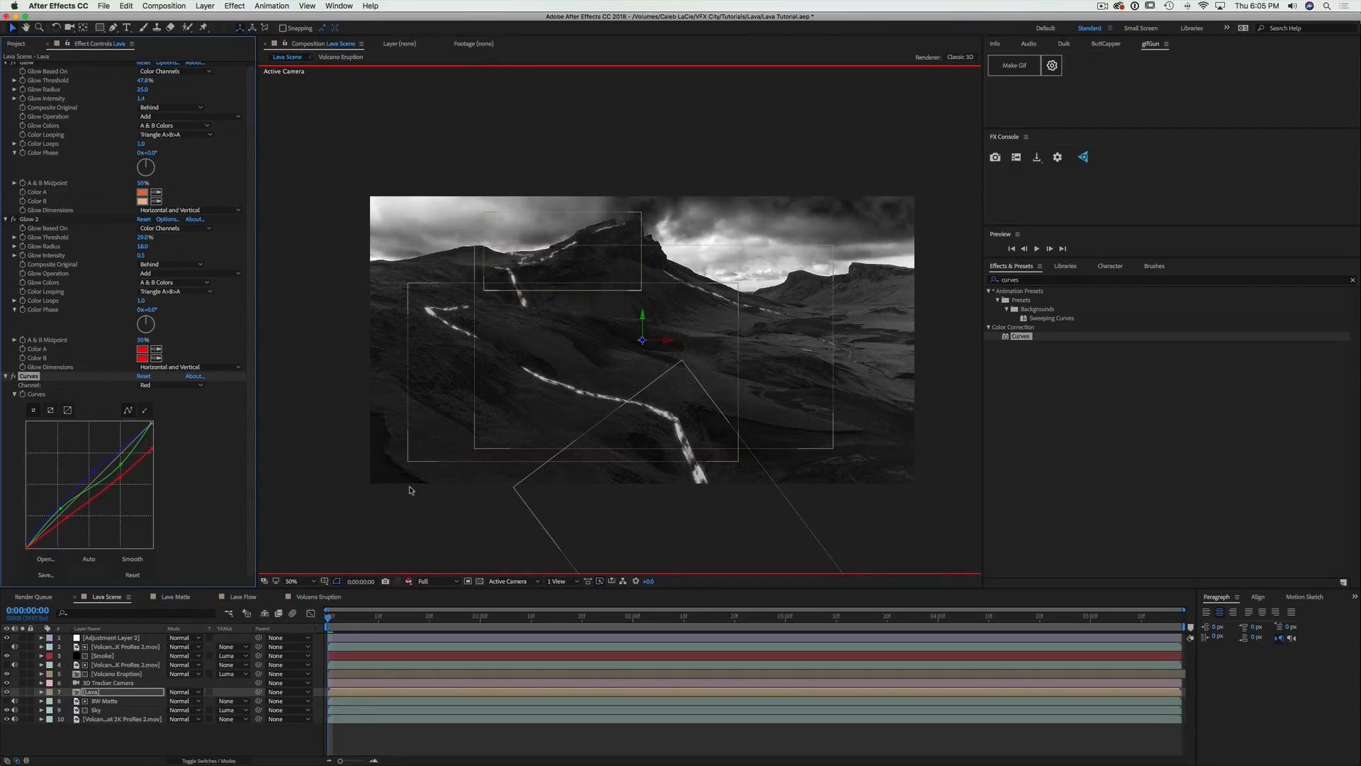
Return the composition view to full RGB and deselect the Lava layer to check the corrected lava
{"action": "left_click", "coordinate": [410, 582]}
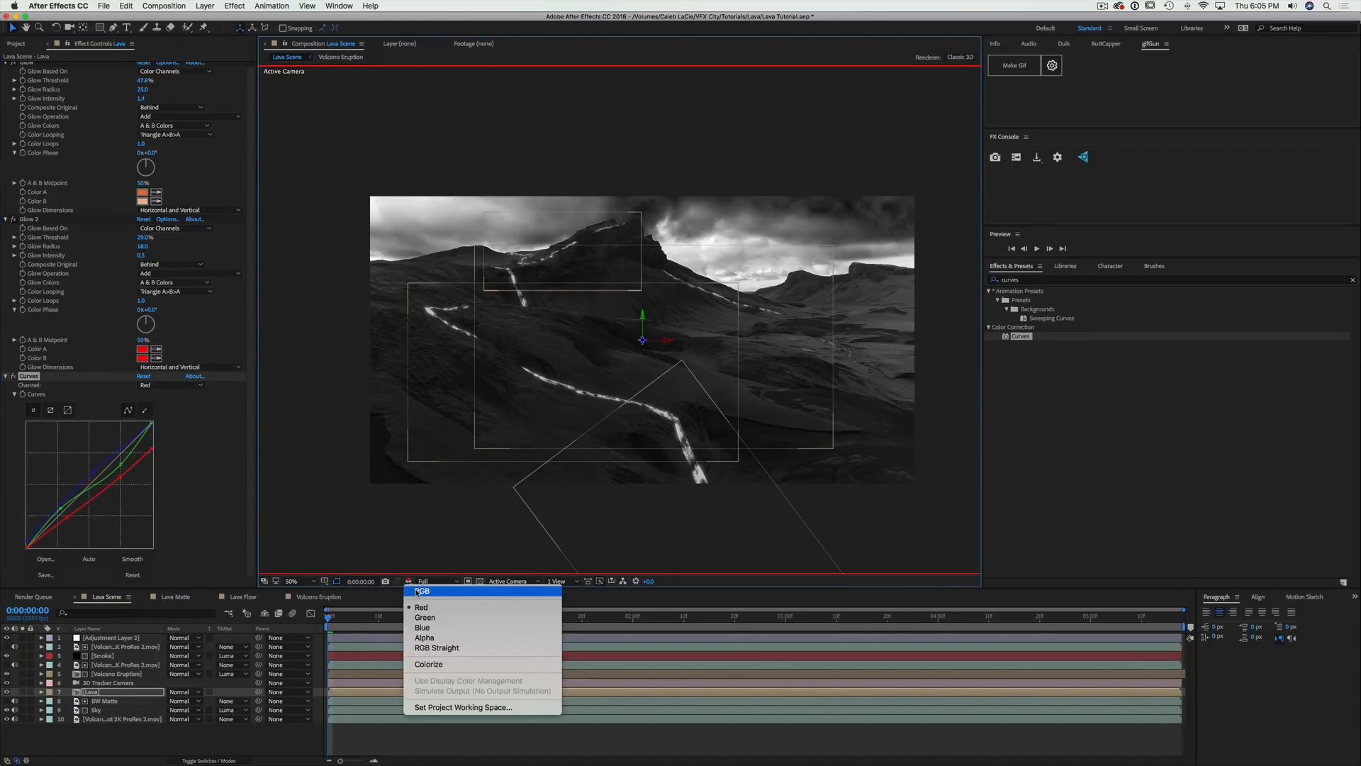
{"action": "left_click", "coordinate": [419, 592]}
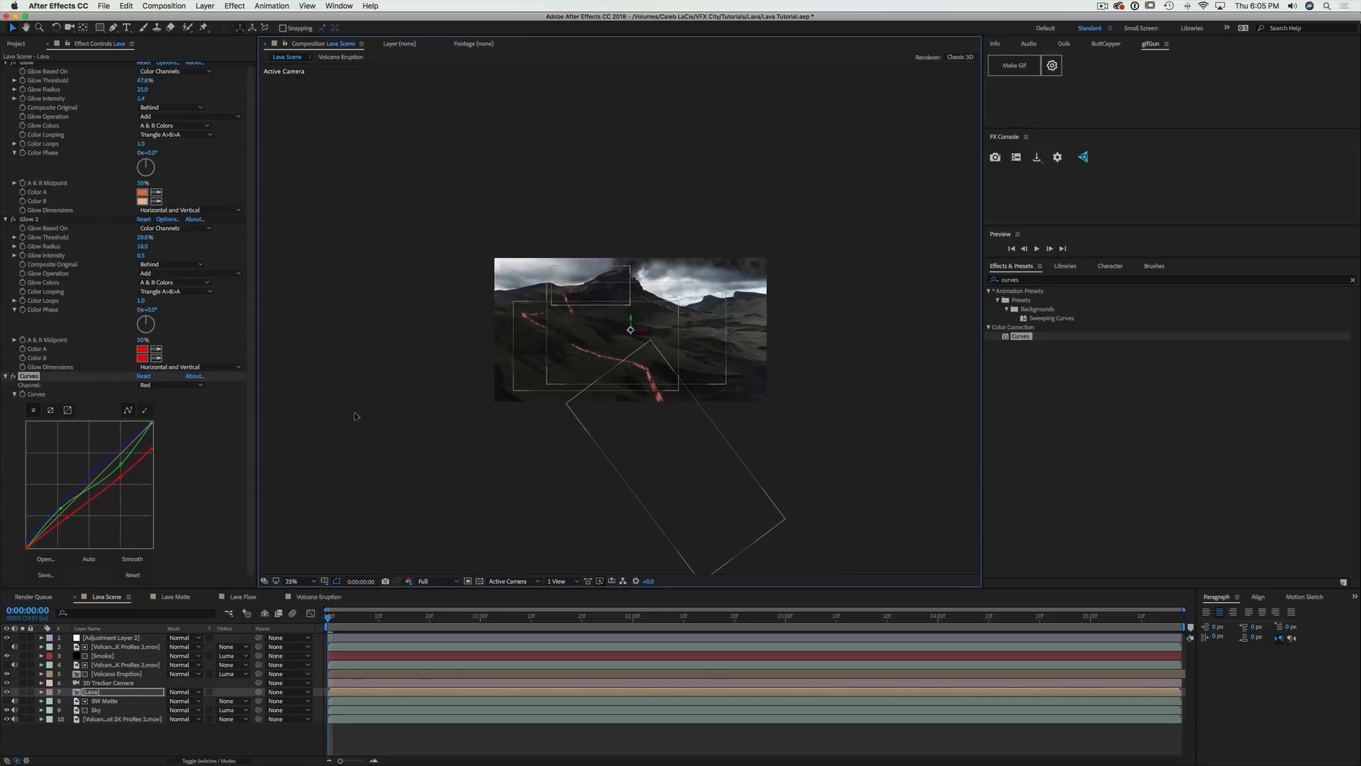
{"action": "left_click", "coordinate": [248, 685]}
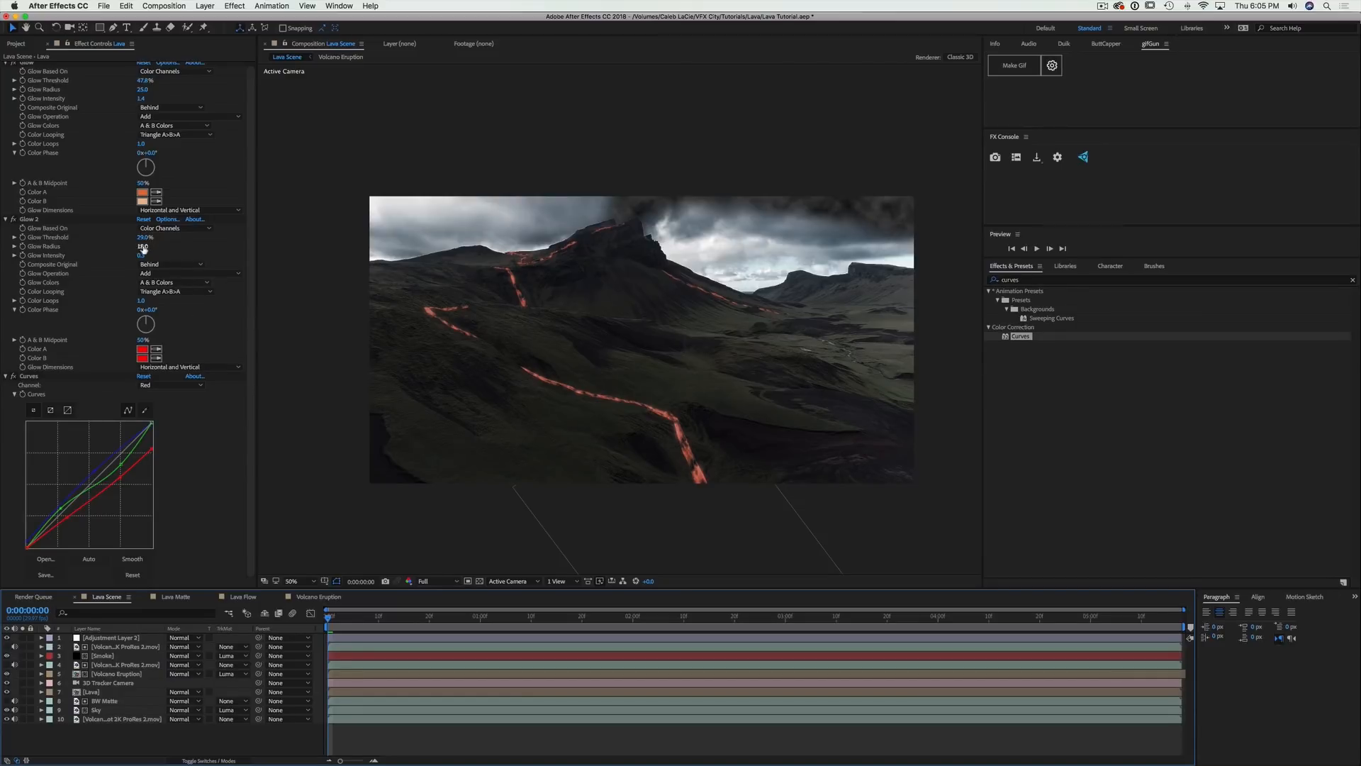
On the Lava layer, set Glow 2's Glow Intensity to 0.8 and the first Glow's Glow Radius to 8.0
{"action": "left_click_drag", "start_coordinate": [141, 256], "coordinate": [161, 263]}
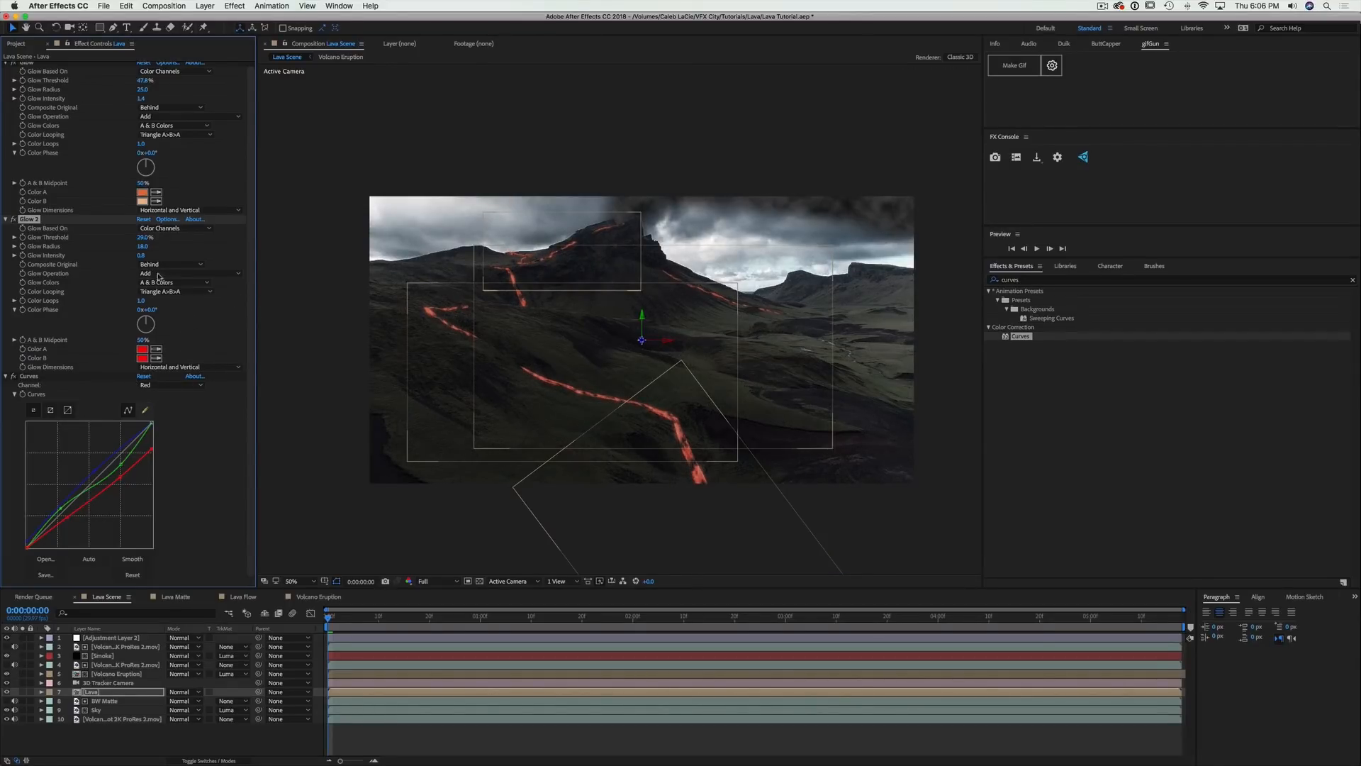
{"action": "left_click_drag", "start_coordinate": [141, 98], "coordinate": [194, 101]}
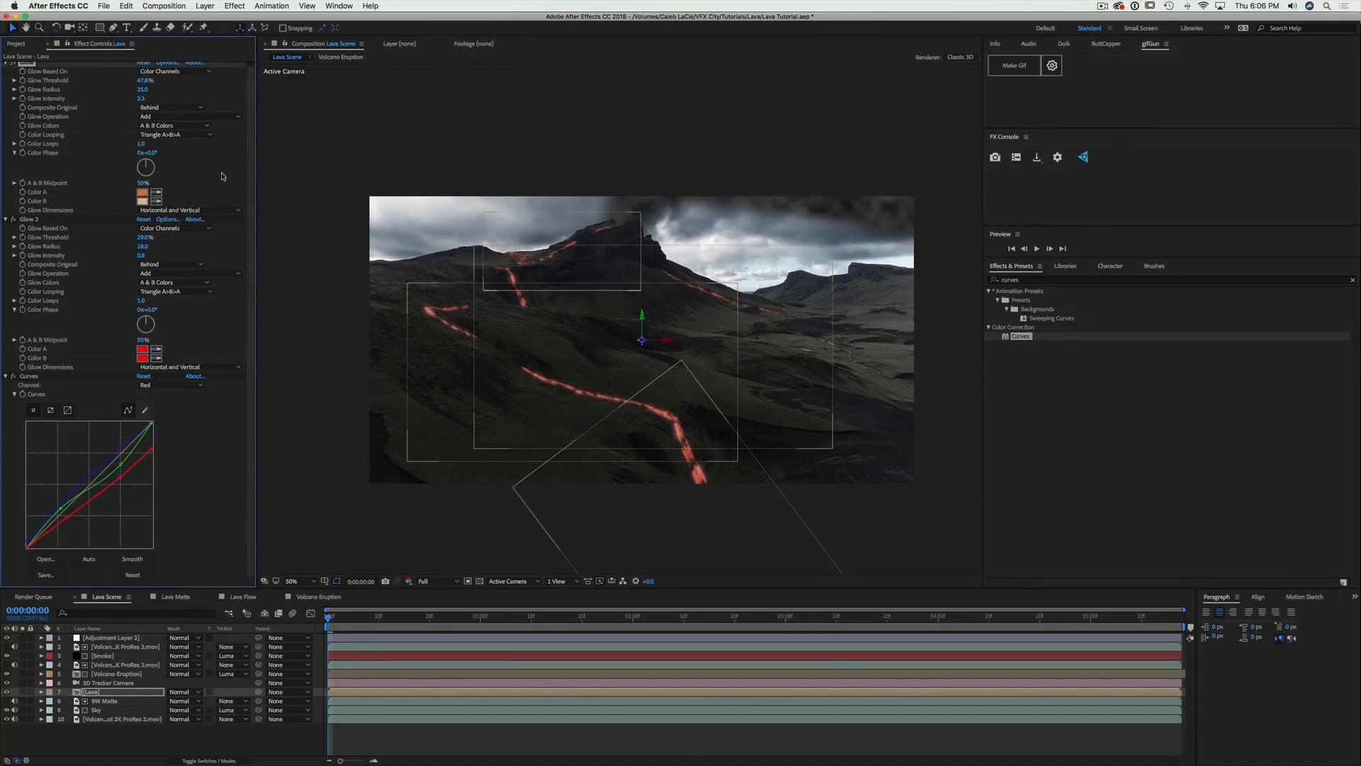
{"action": "key", "text": "super+z"}
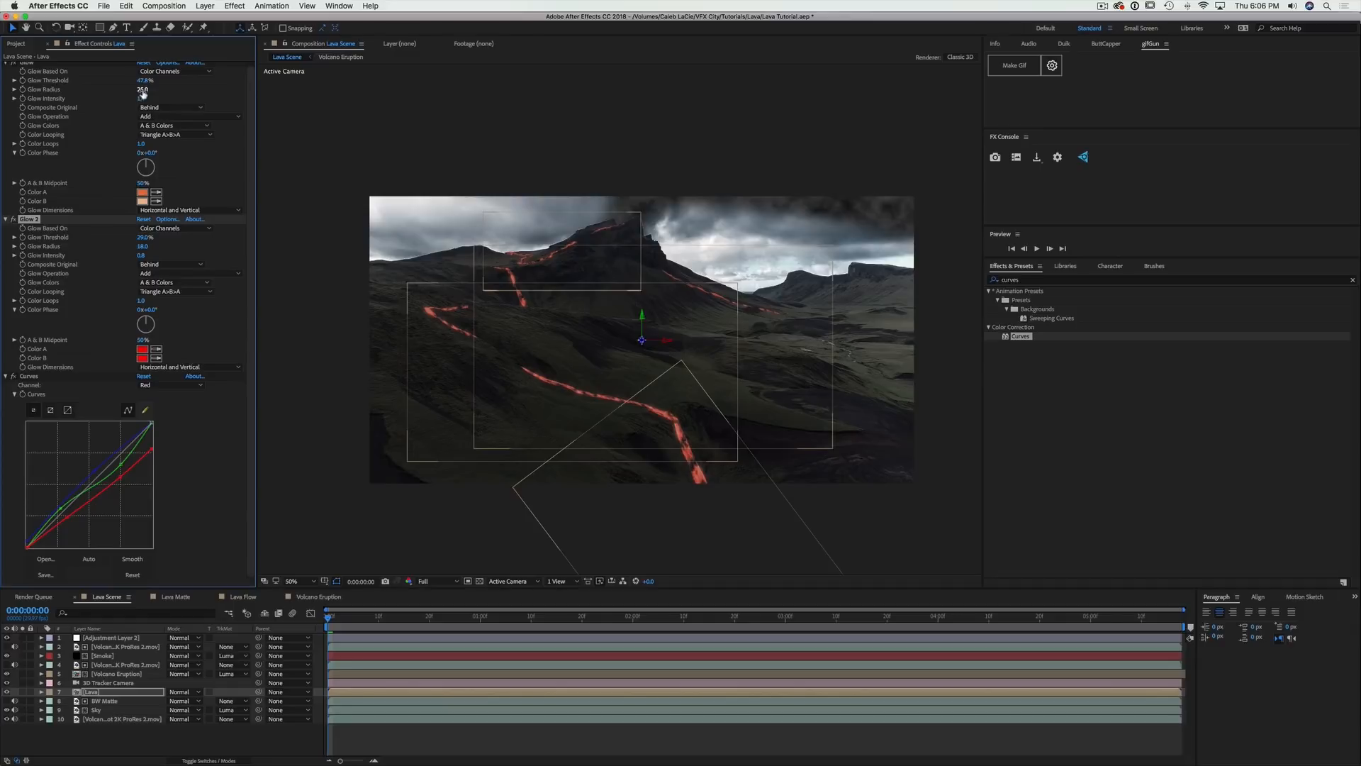
{"action": "left_click_drag", "start_coordinate": [144, 91], "coordinate": [157, 102]}
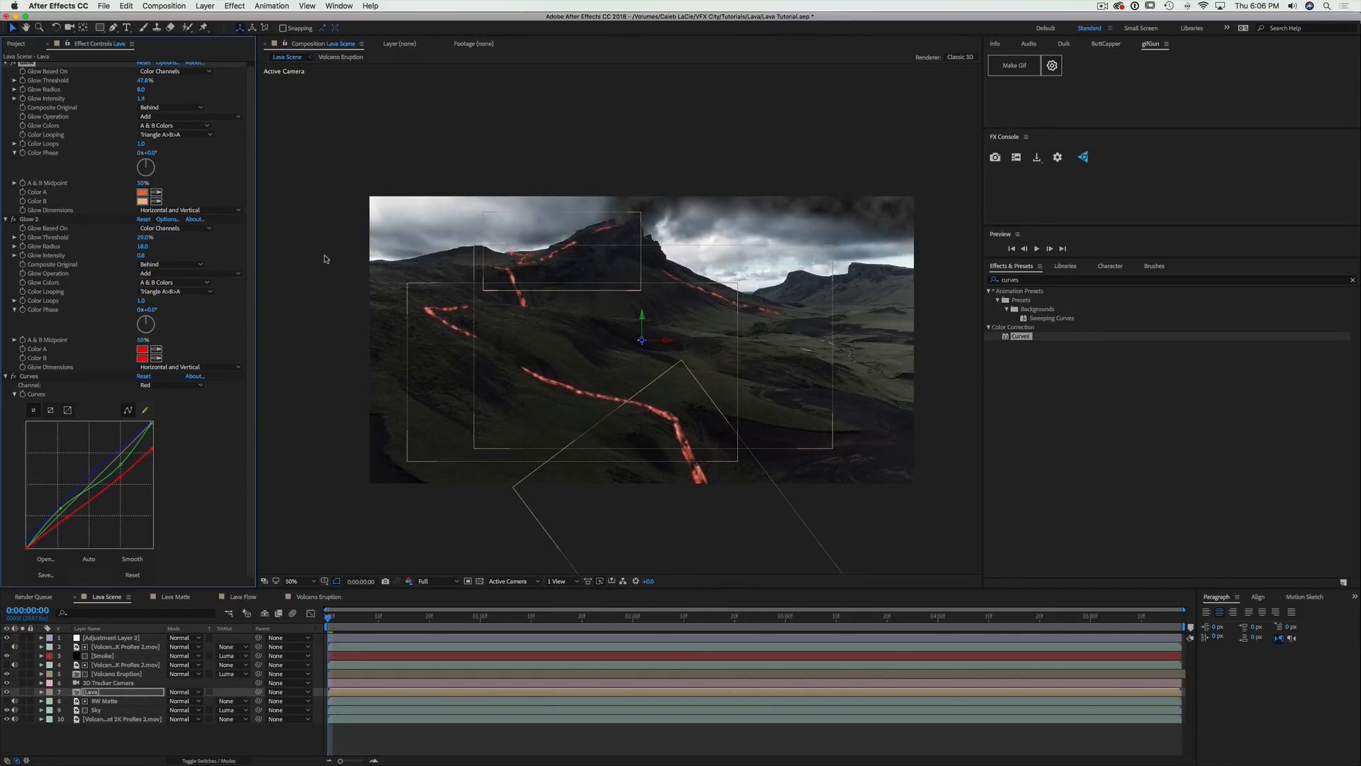
{"action": "left_click", "coordinate": [223, 684]}
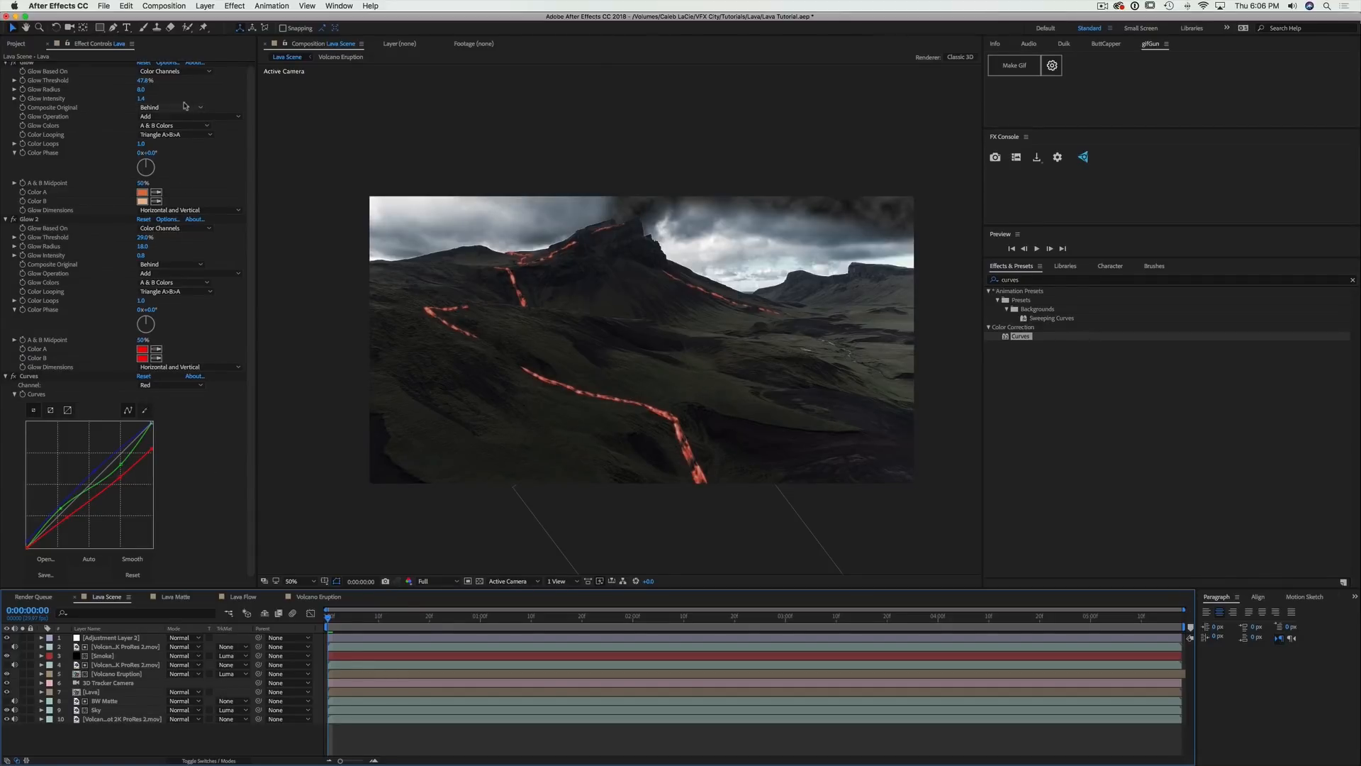
Create a black solid named Letterbox 1 and mask it with a rectangle to a thin bar along the frame's upper edge
{"action": "left_click", "coordinate": [205, 5]}
{"action": "mouse_move", "coordinate": [213, 18]}
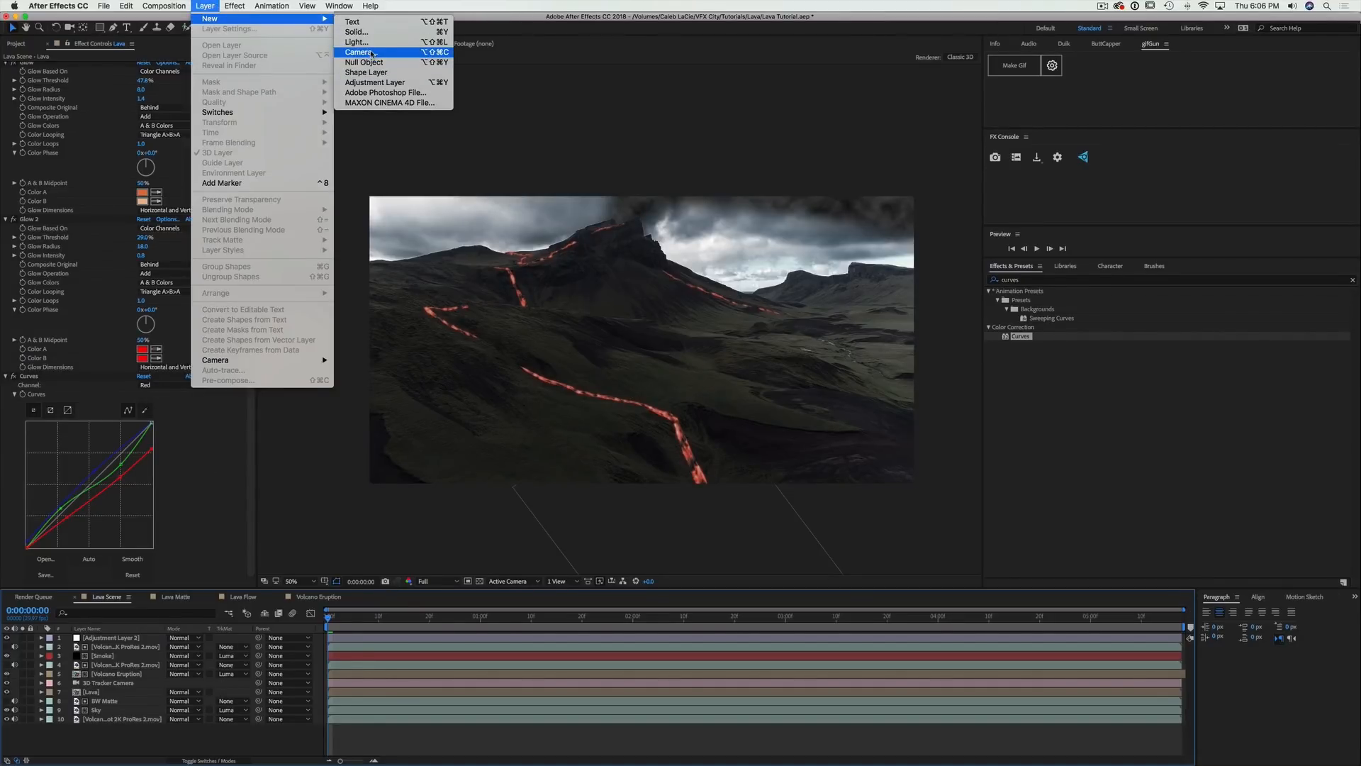
{"action": "left_click", "coordinate": [357, 32]}
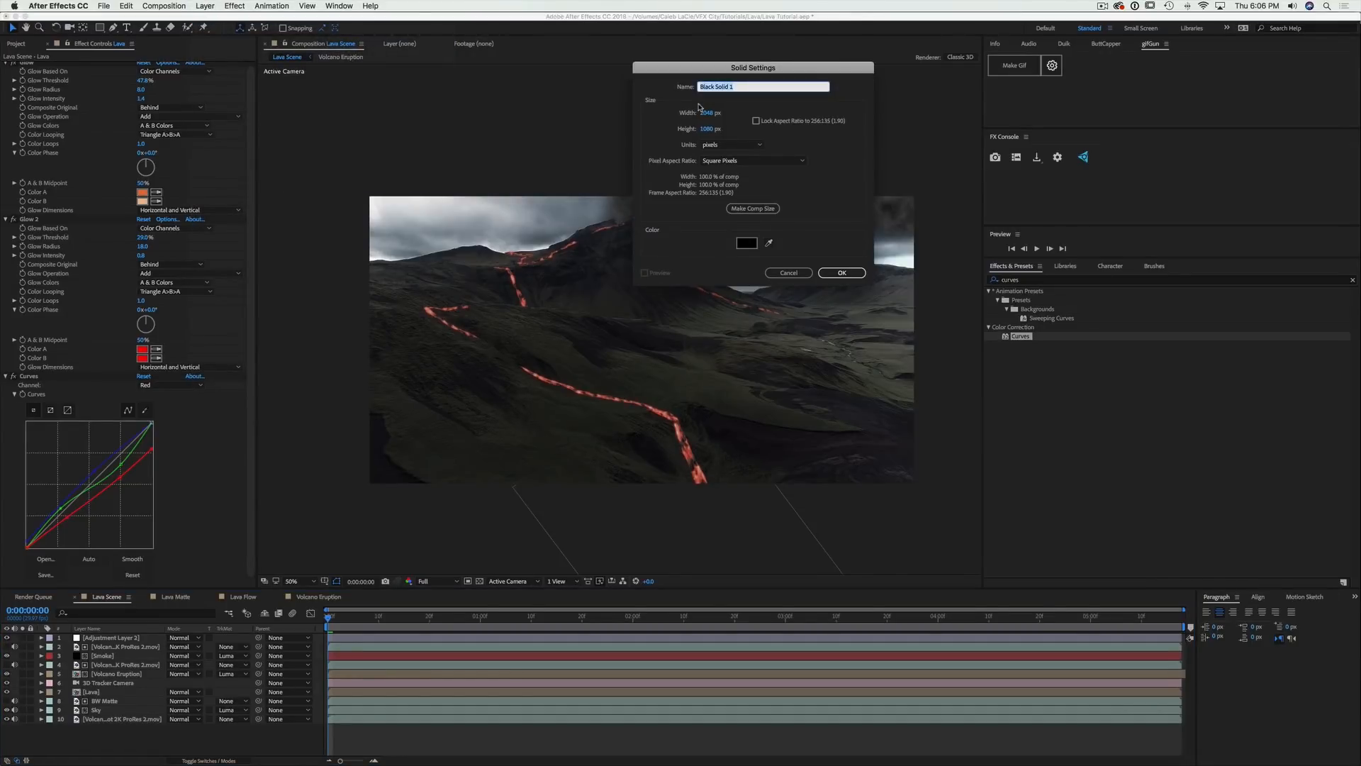
{"action": "type", "text": "Letterbox"}
{"action": "key", "text": "Return"}
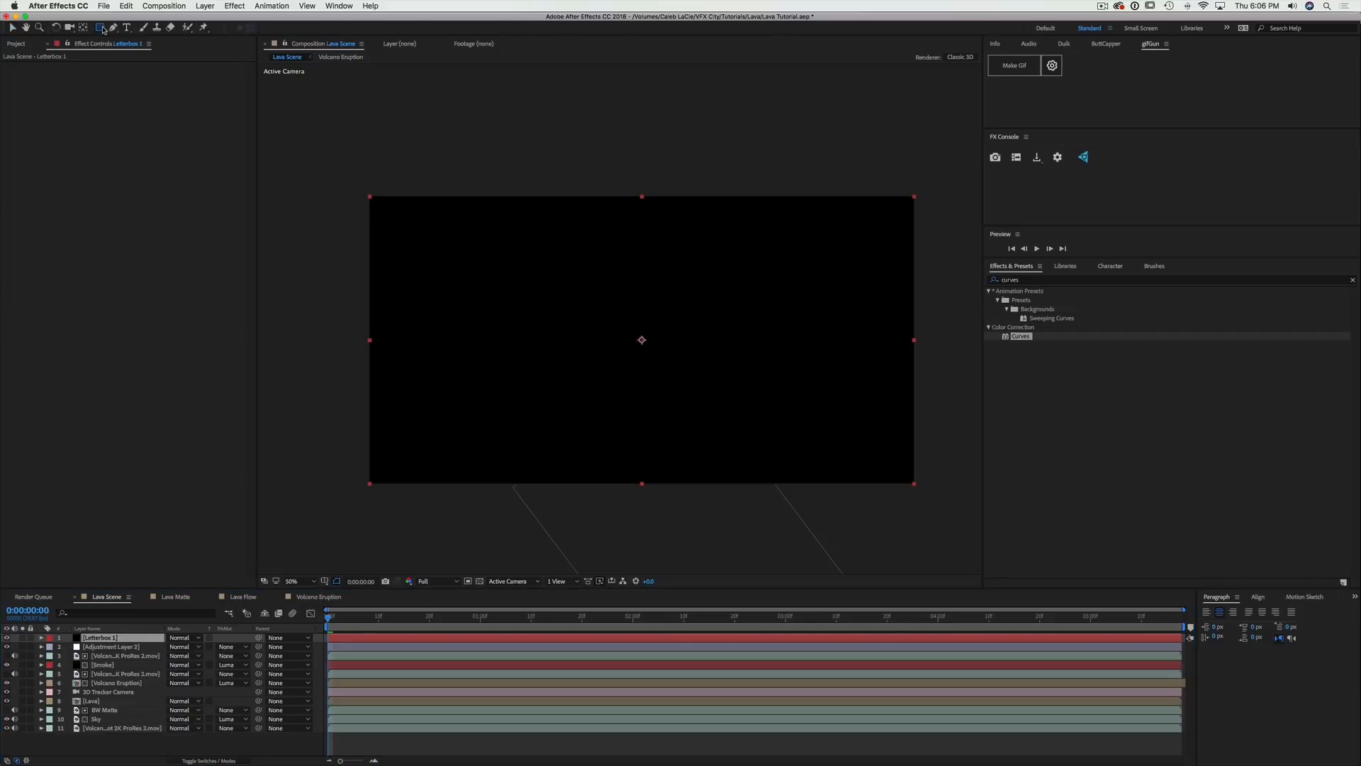
{"action": "left_click_drag", "start_coordinate": [320, 166], "coordinate": [936, 202]}
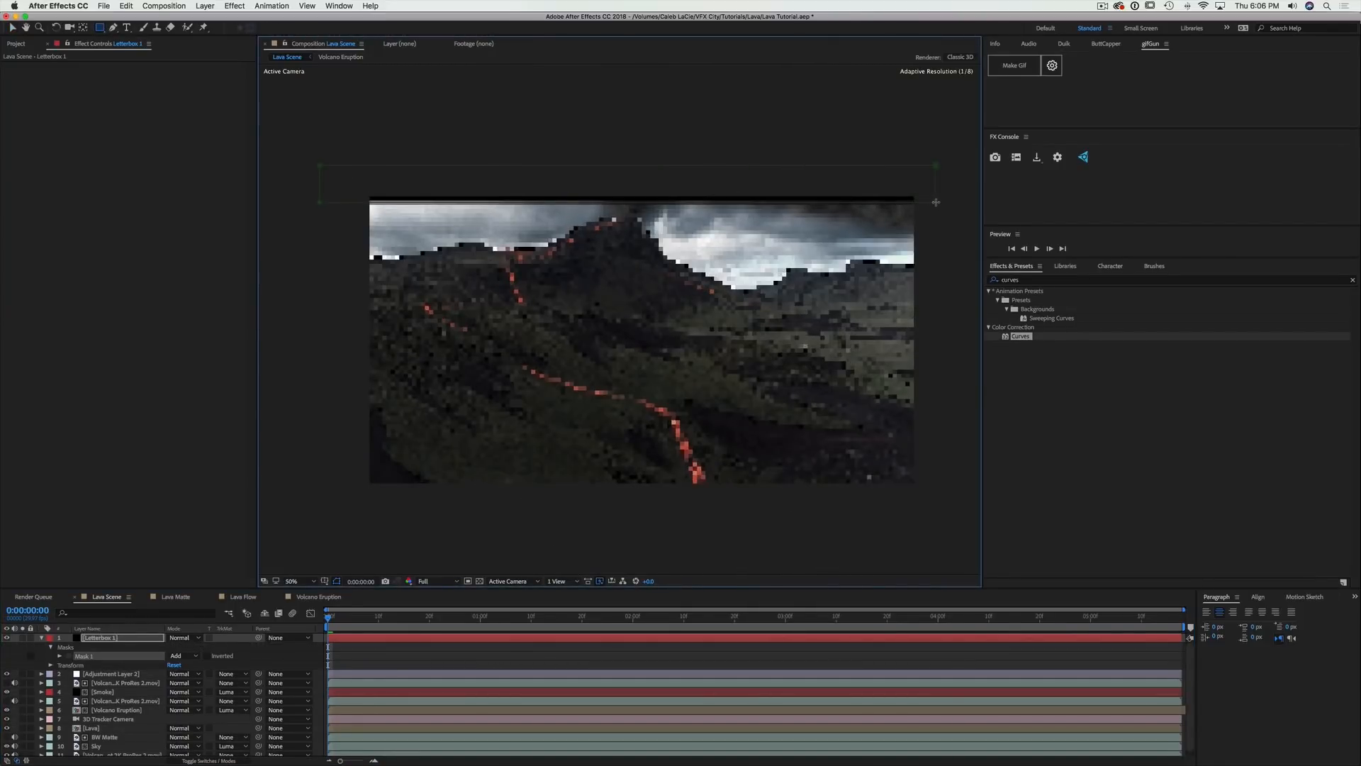
{"action": "key", "text": "v"}
Duplicate the letterbox bar and set the copy's vertical scale to -100% to mirror it to the lower edge, then collapse both layers
{"action": "left_click", "coordinate": [626, 197]}
{"action": "key", "text": "super+d"}
{"action": "key", "text": "s"}
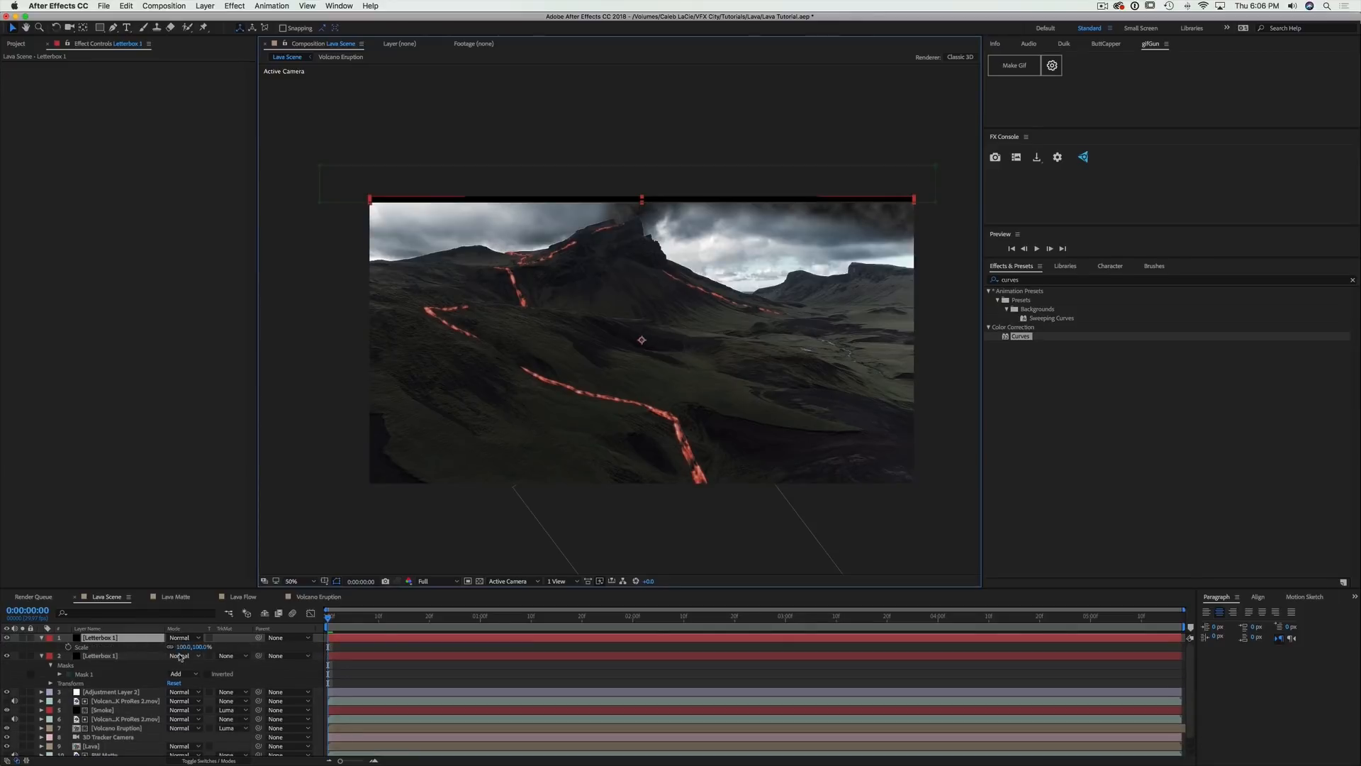
{"action": "left_click", "coordinate": [199, 647]}
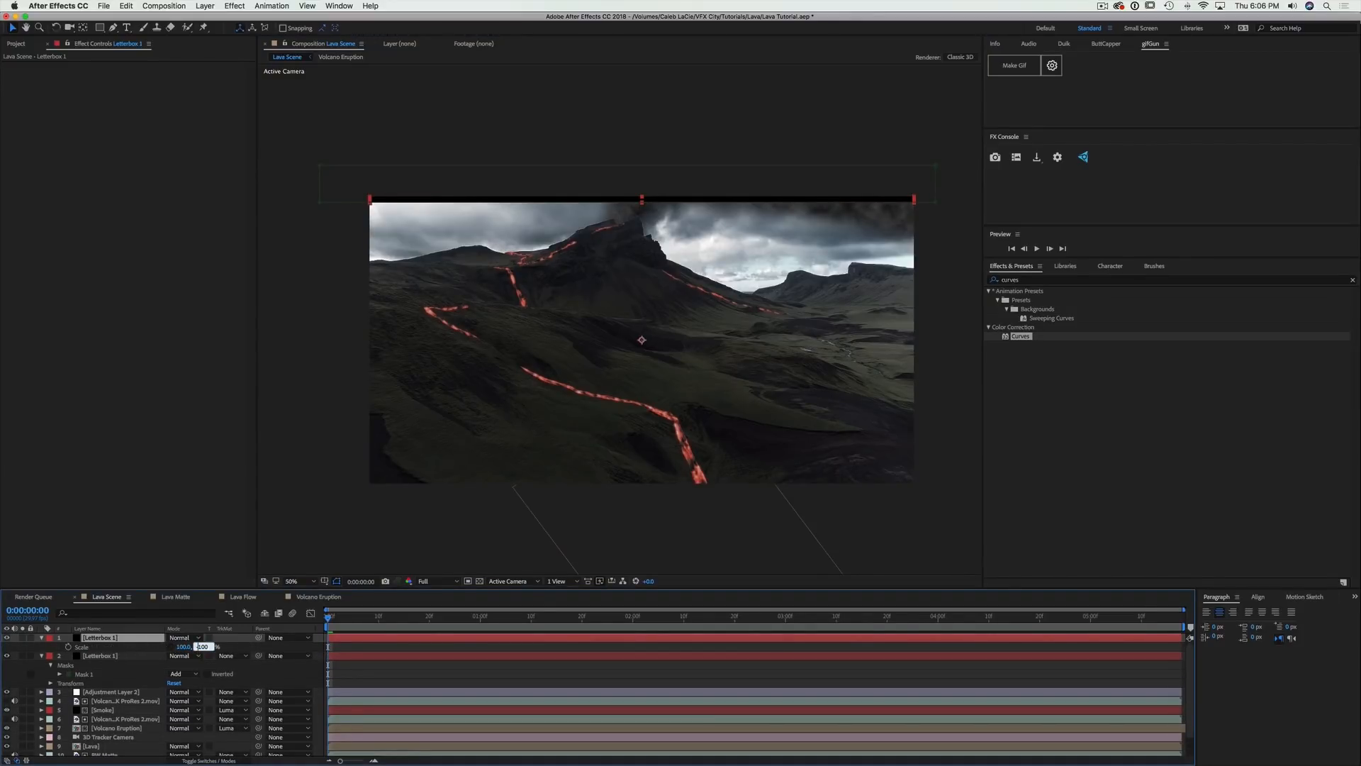
{"action": "left_click", "coordinate": [245, 649]}
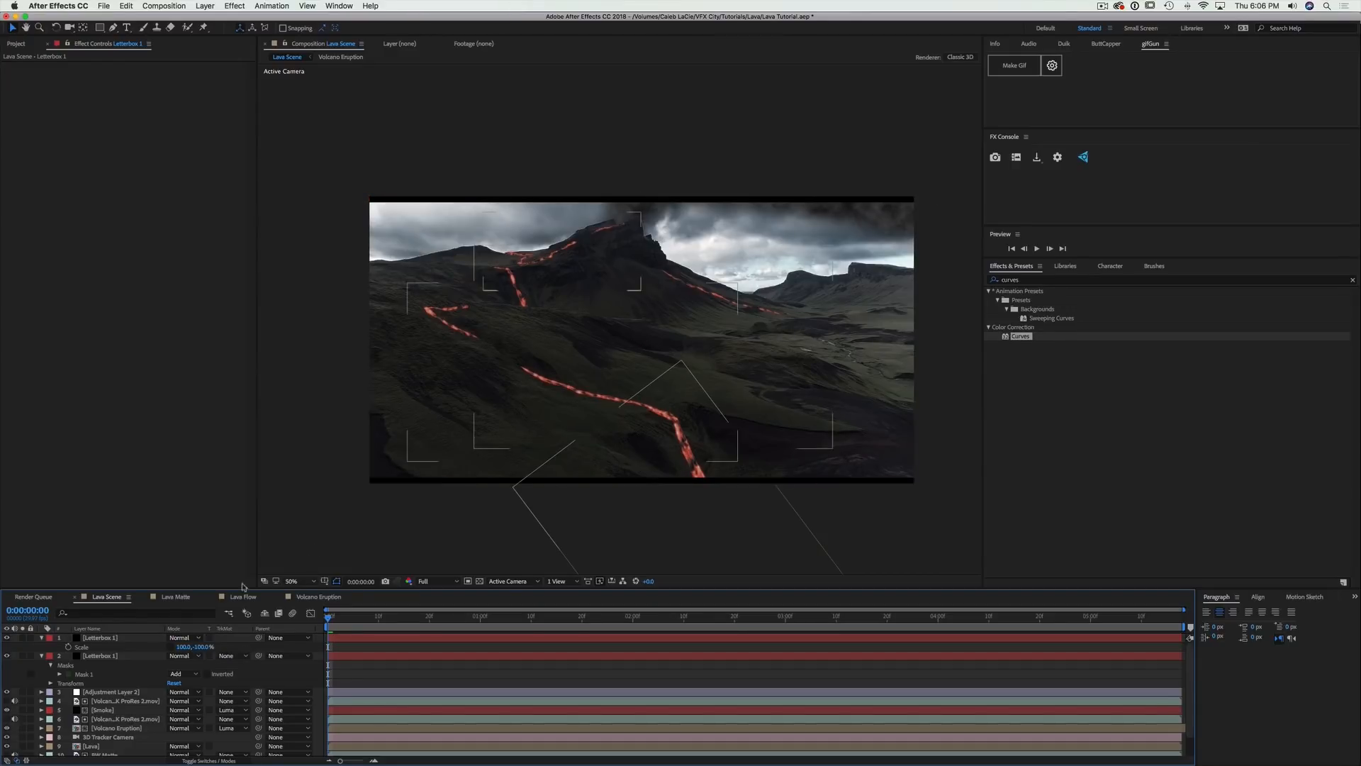
{"action": "left_click", "coordinate": [40, 656]}
{"action": "left_click", "coordinate": [41, 638]}
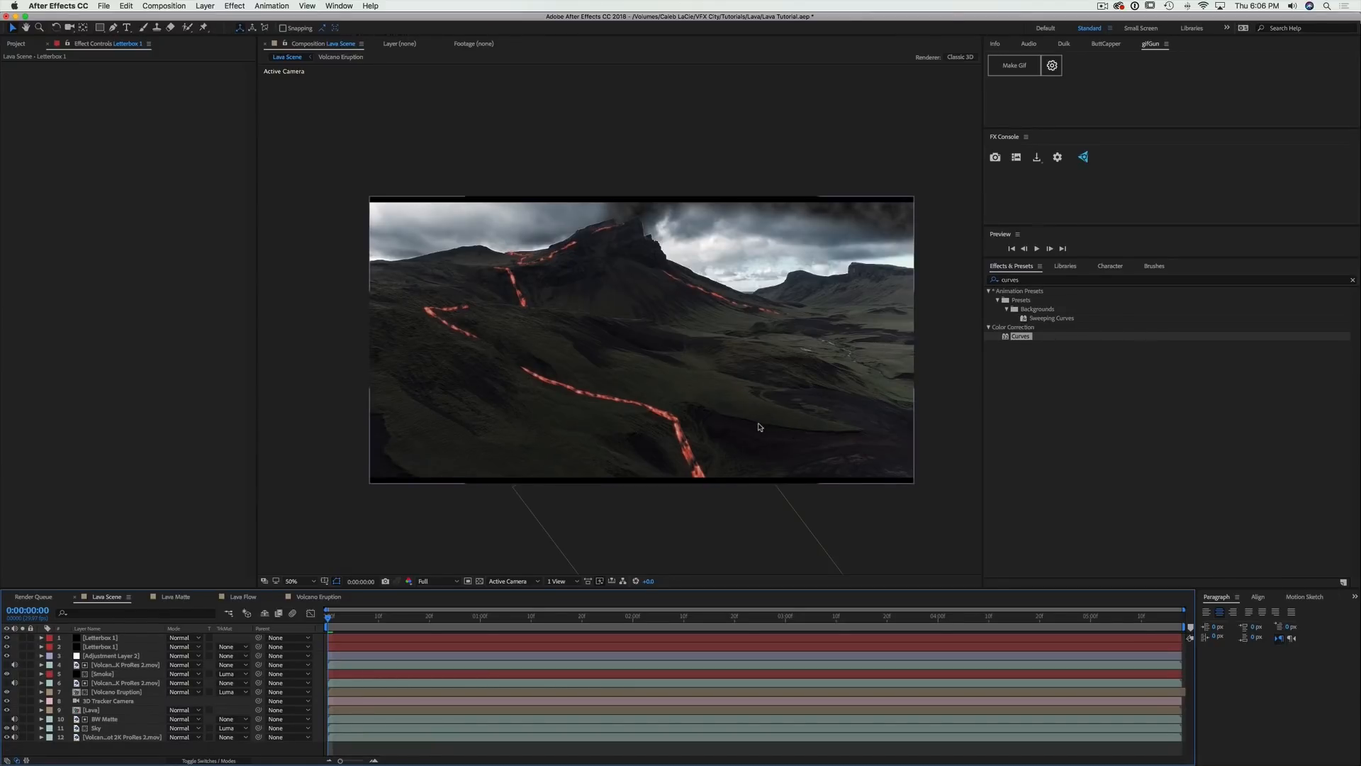
Apply the Curves effect to Adjustment Layer 2 below its Tint effect
{"action": "left_click", "coordinate": [616, 460]}
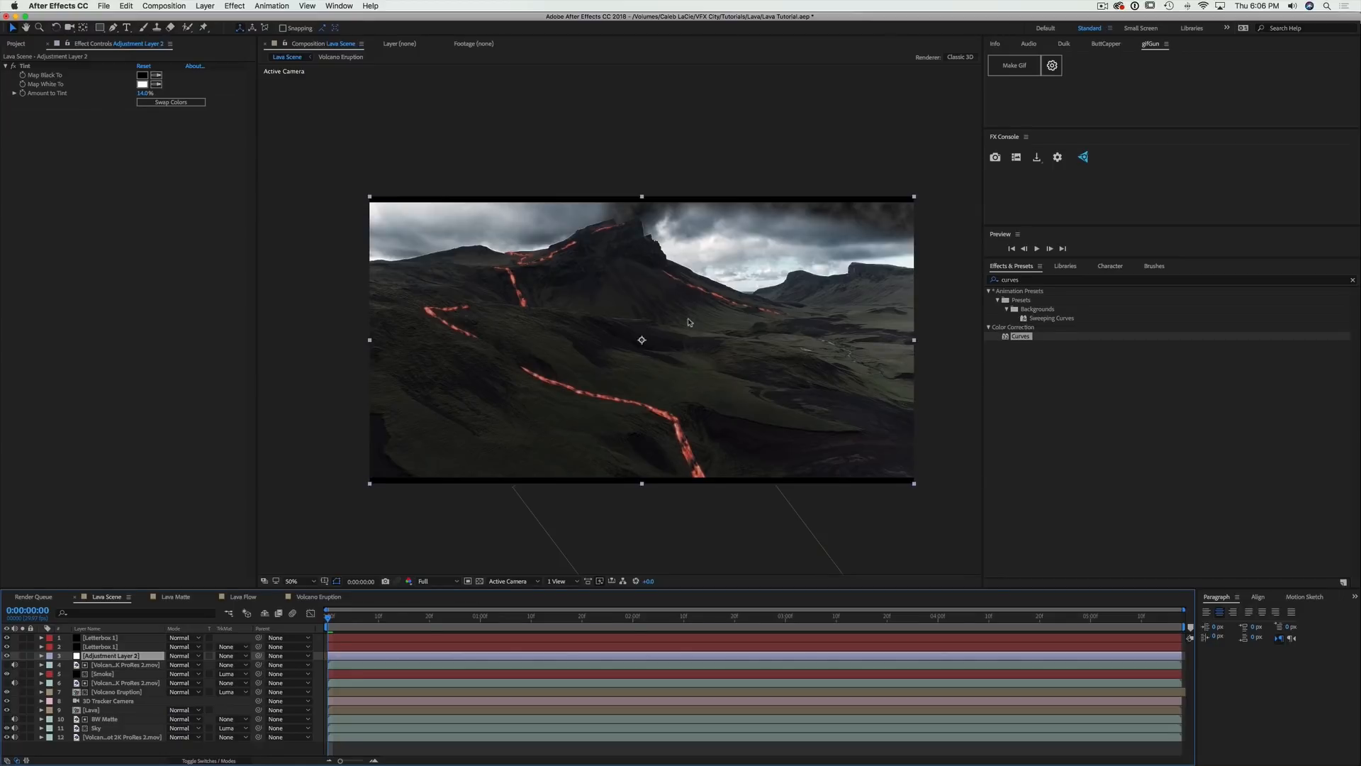
{"action": "left_click", "coordinate": [1035, 279]}
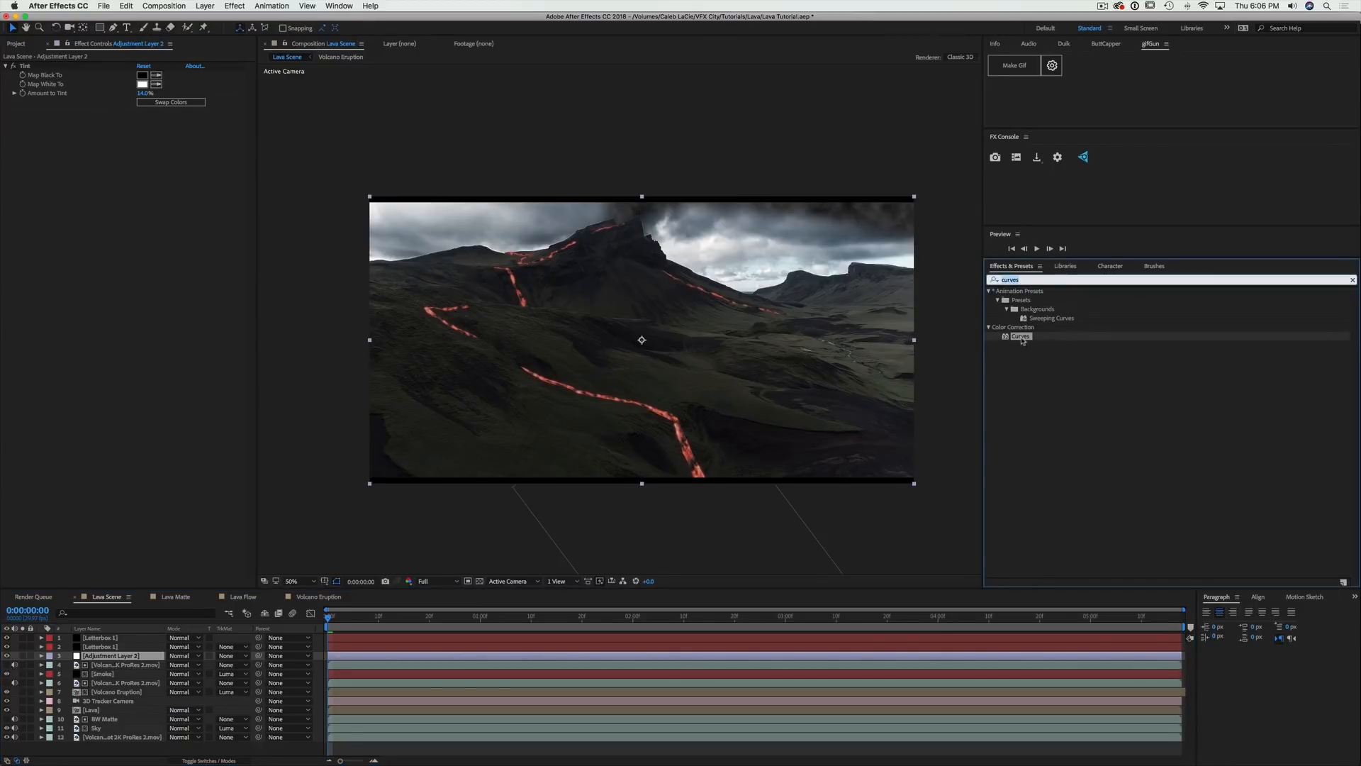
{"action": "left_click_drag", "start_coordinate": [1023, 341], "coordinate": [115, 658]}
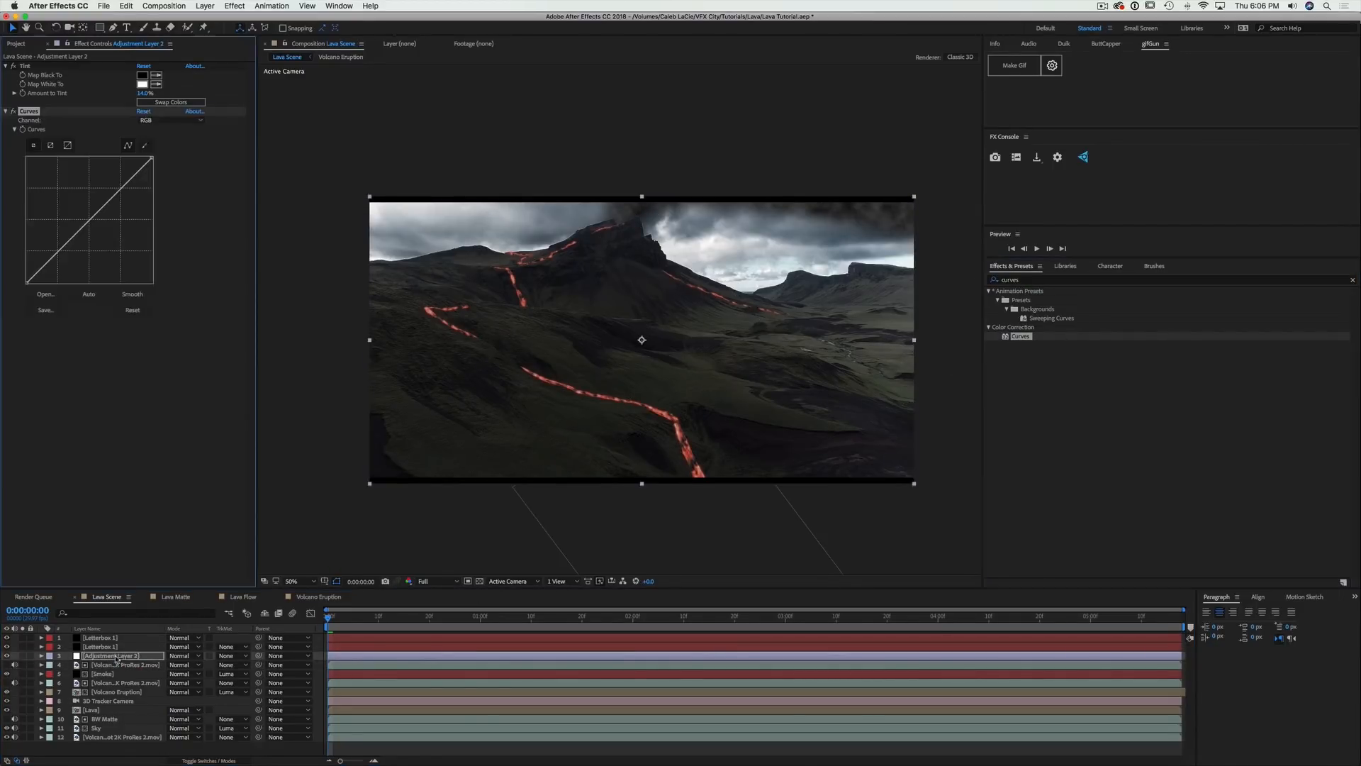
Try a contrast S-curve on the adjustment layer's RGB channel and undo it
{"action": "left_click_drag", "start_coordinate": [119, 186], "coordinate": [116, 183]}
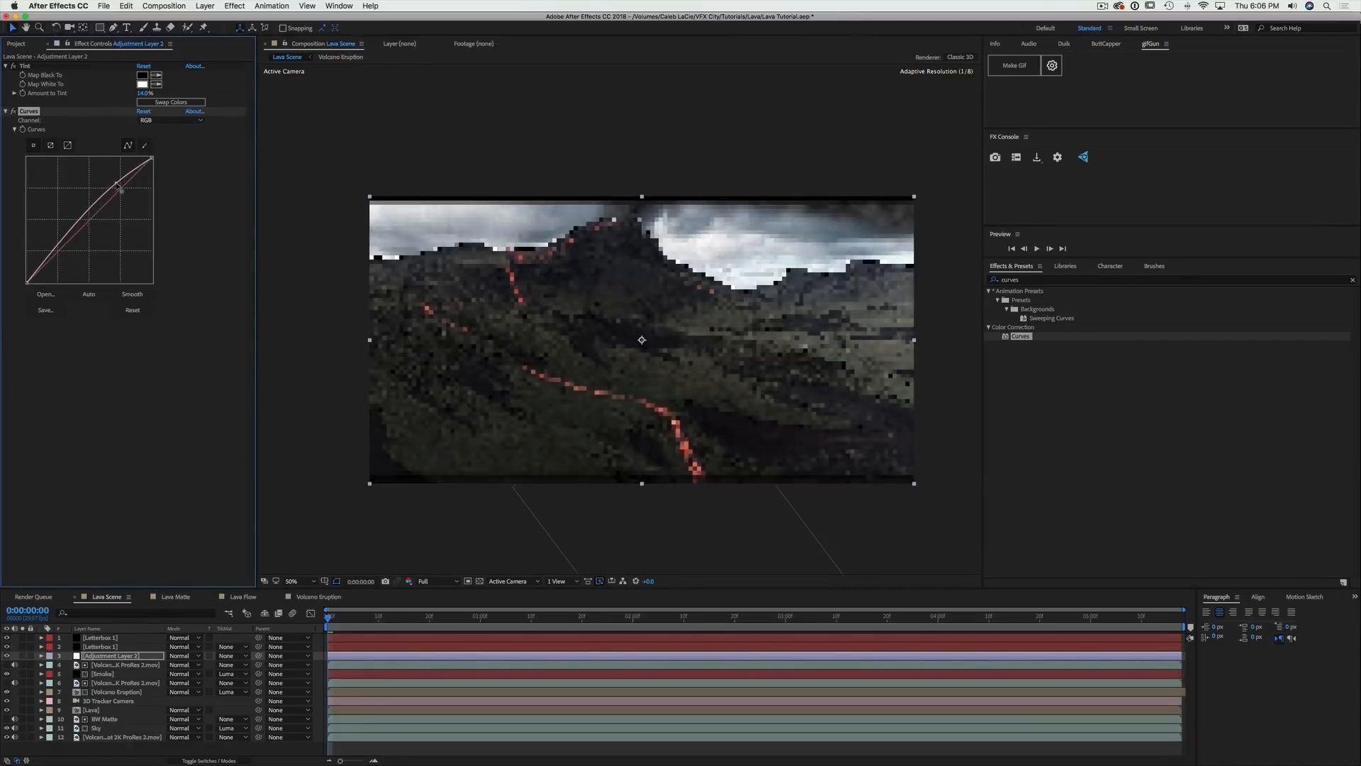
{"action": "left_click", "coordinate": [65, 245]}
{"action": "left_click_drag", "start_coordinate": [68, 249], "coordinate": [66, 250]}
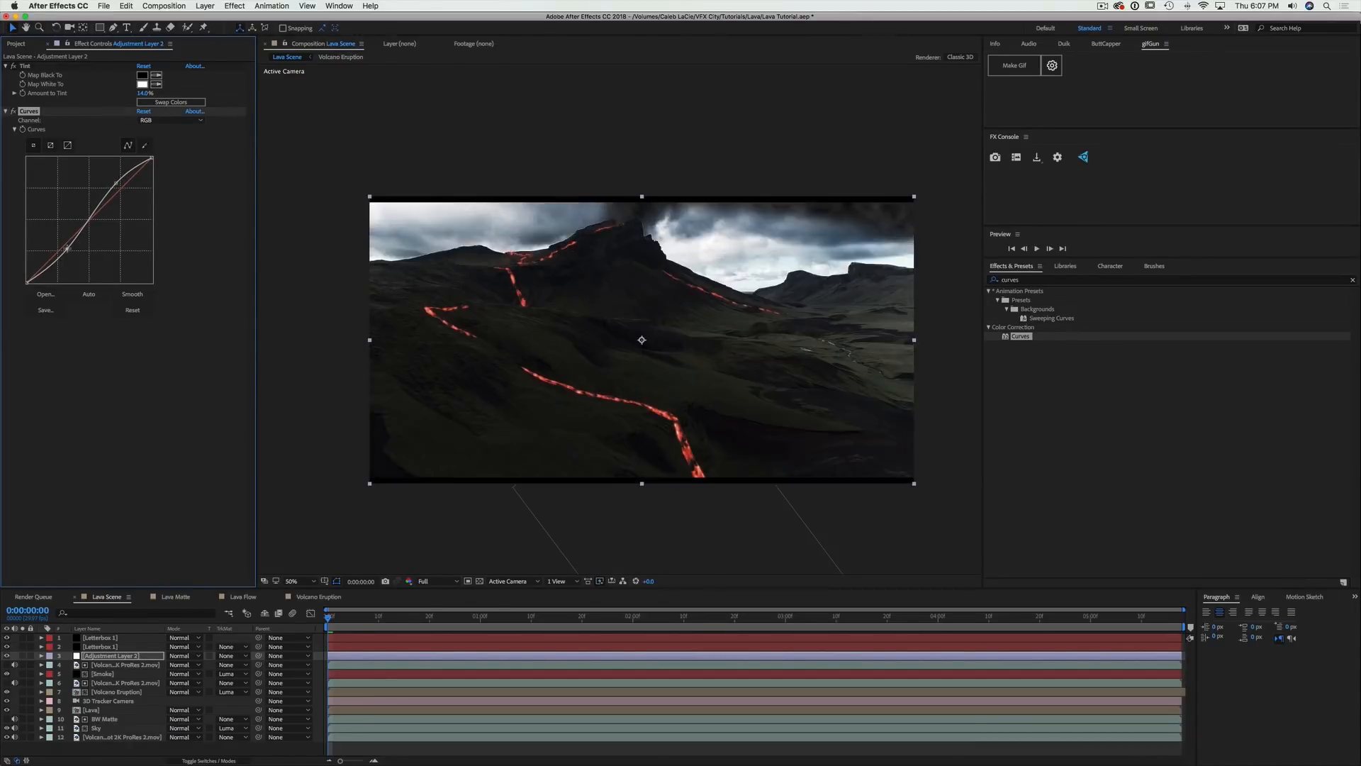
{"action": "key", "text": "super+z"}
{"action": "key", "text": "super+z"}
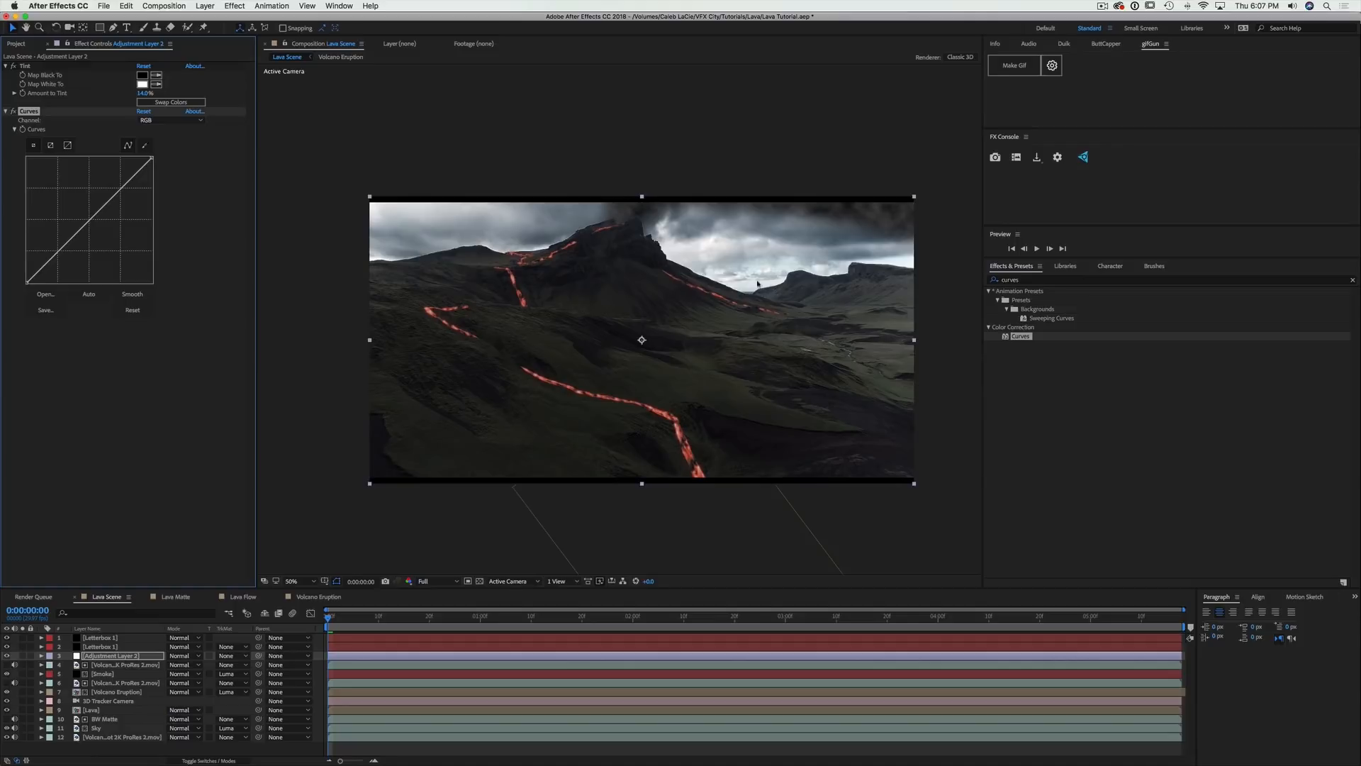
Adjust the adjustment layer's blue curve, pulling the highlights down slightly and placing a control point in the shadows
{"action": "left_click", "coordinate": [170, 119]}
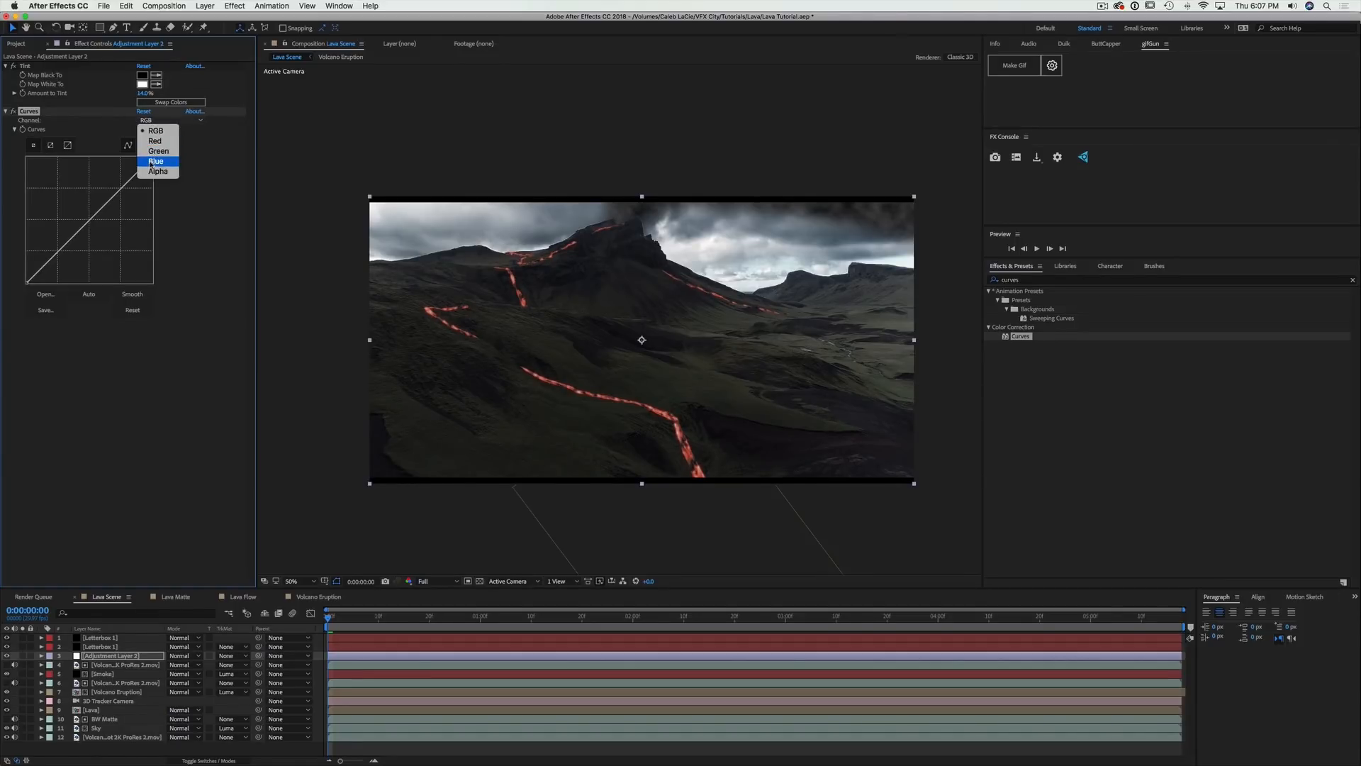
{"action": "left_click", "coordinate": [153, 162]}
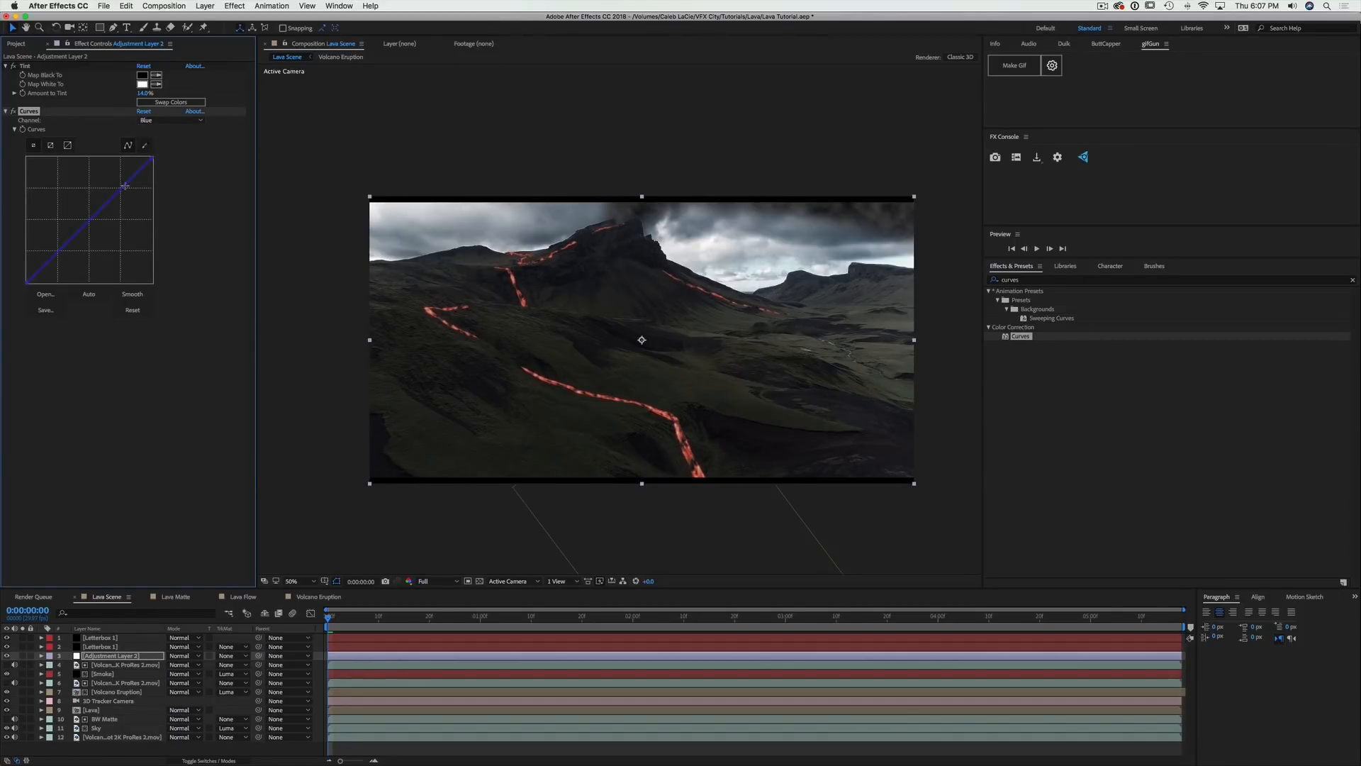
{"action": "left_click_drag", "start_coordinate": [125, 185], "coordinate": [124, 193]}
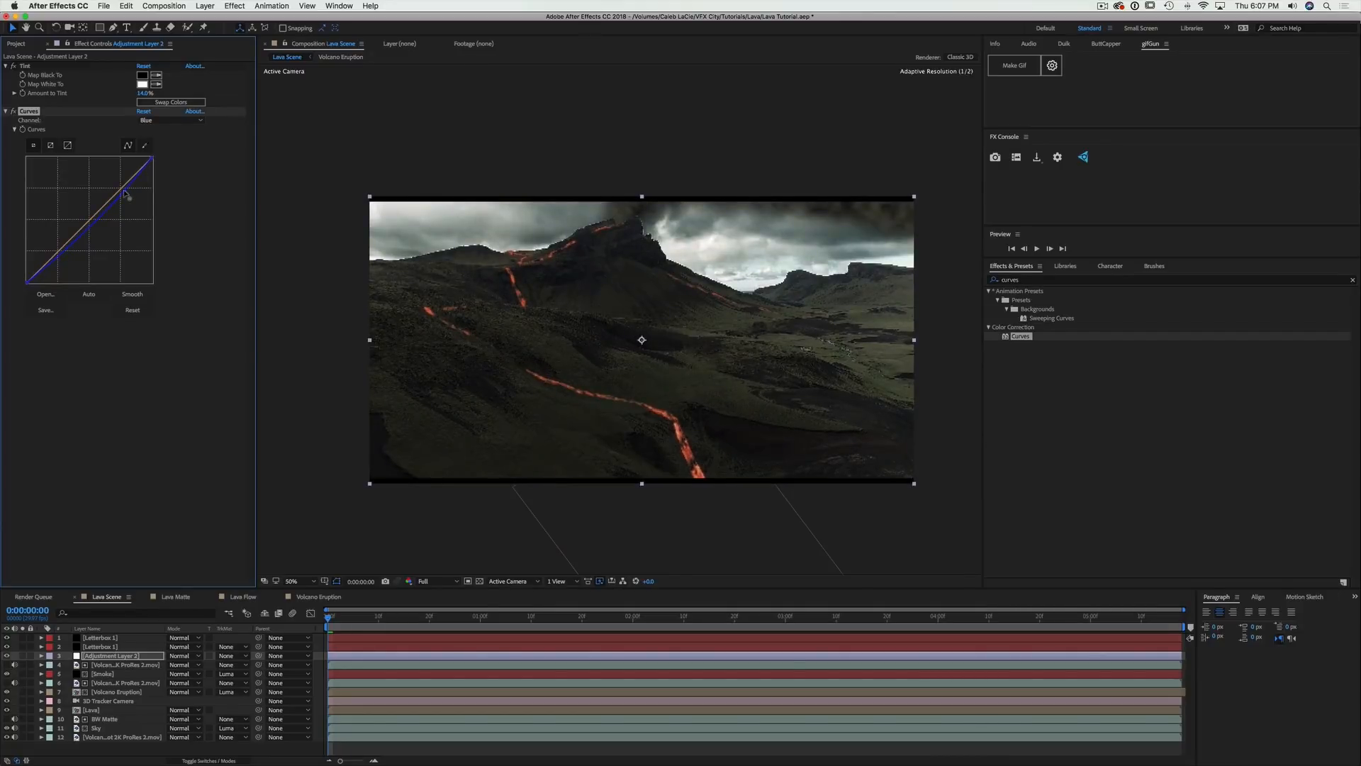
{"action": "left_click_drag", "start_coordinate": [73, 239], "coordinate": [68, 239]}
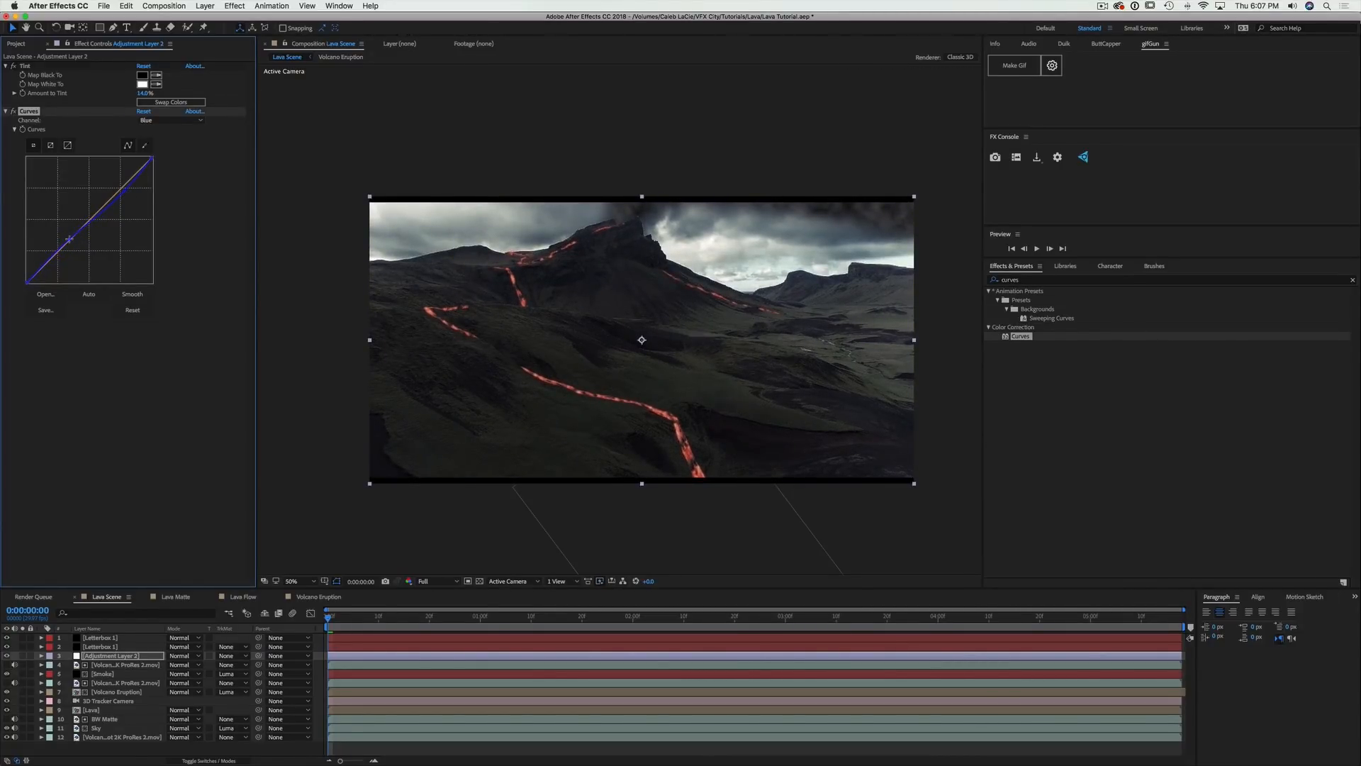
{"action": "left_click", "coordinate": [69, 239]}
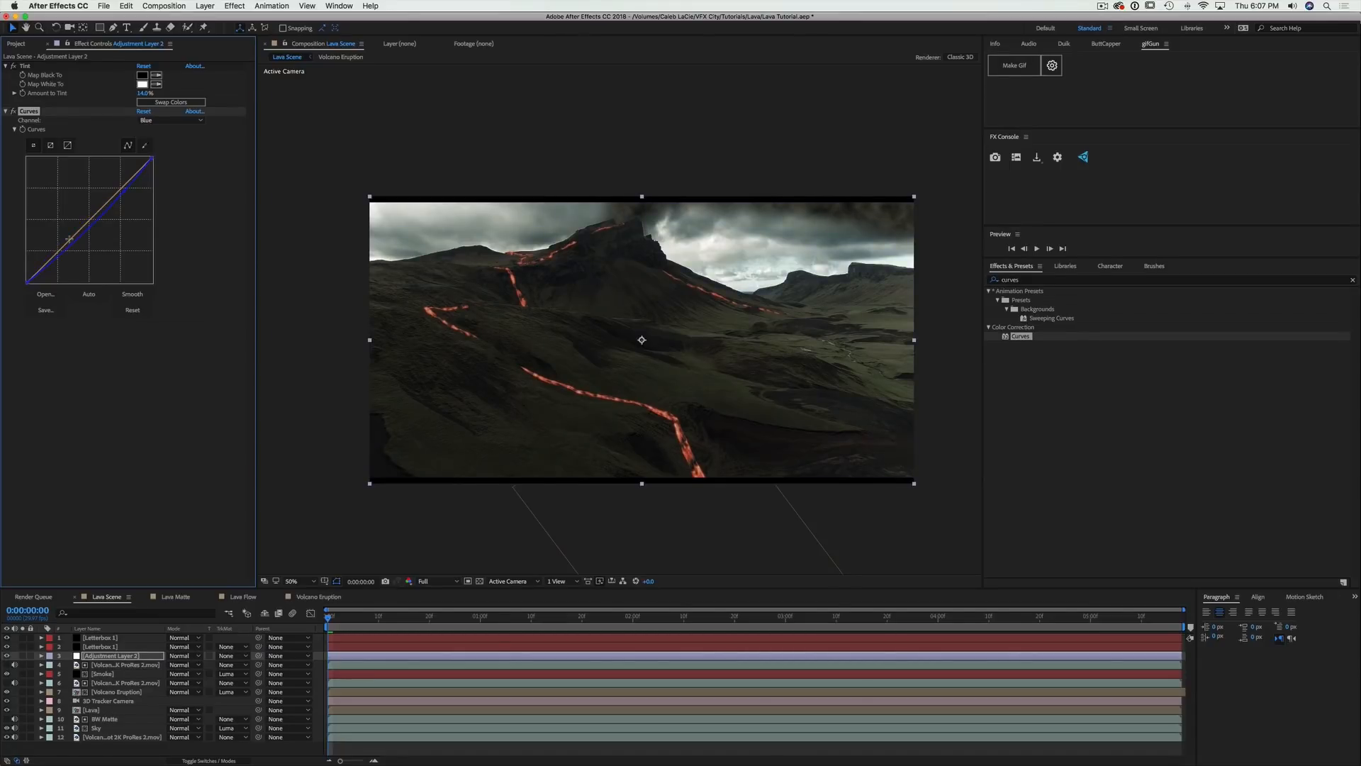